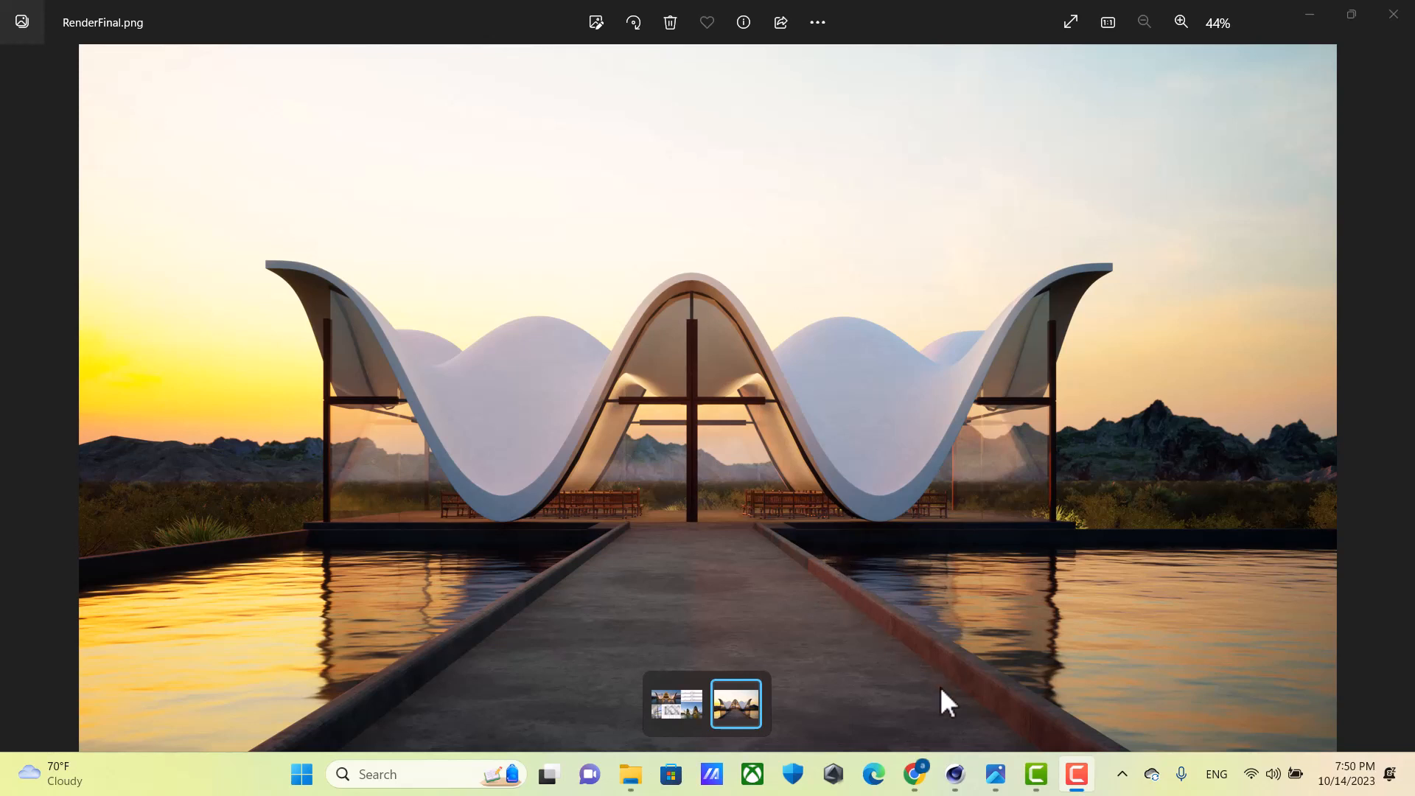
Switch to Cinema 4D and add a plane primitive to the empty scene
mouse_move(954, 776)
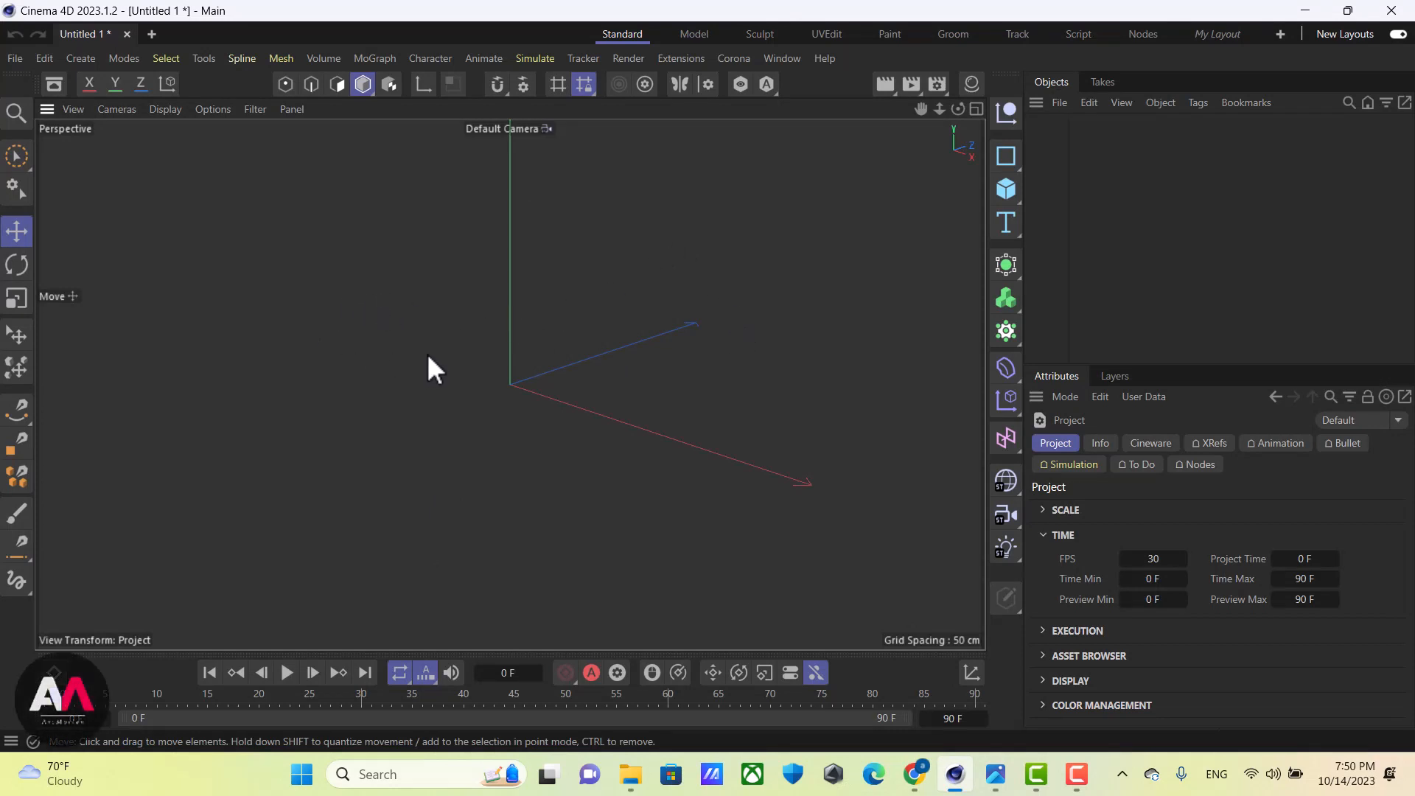
click(1006, 188)
click(1095, 255)
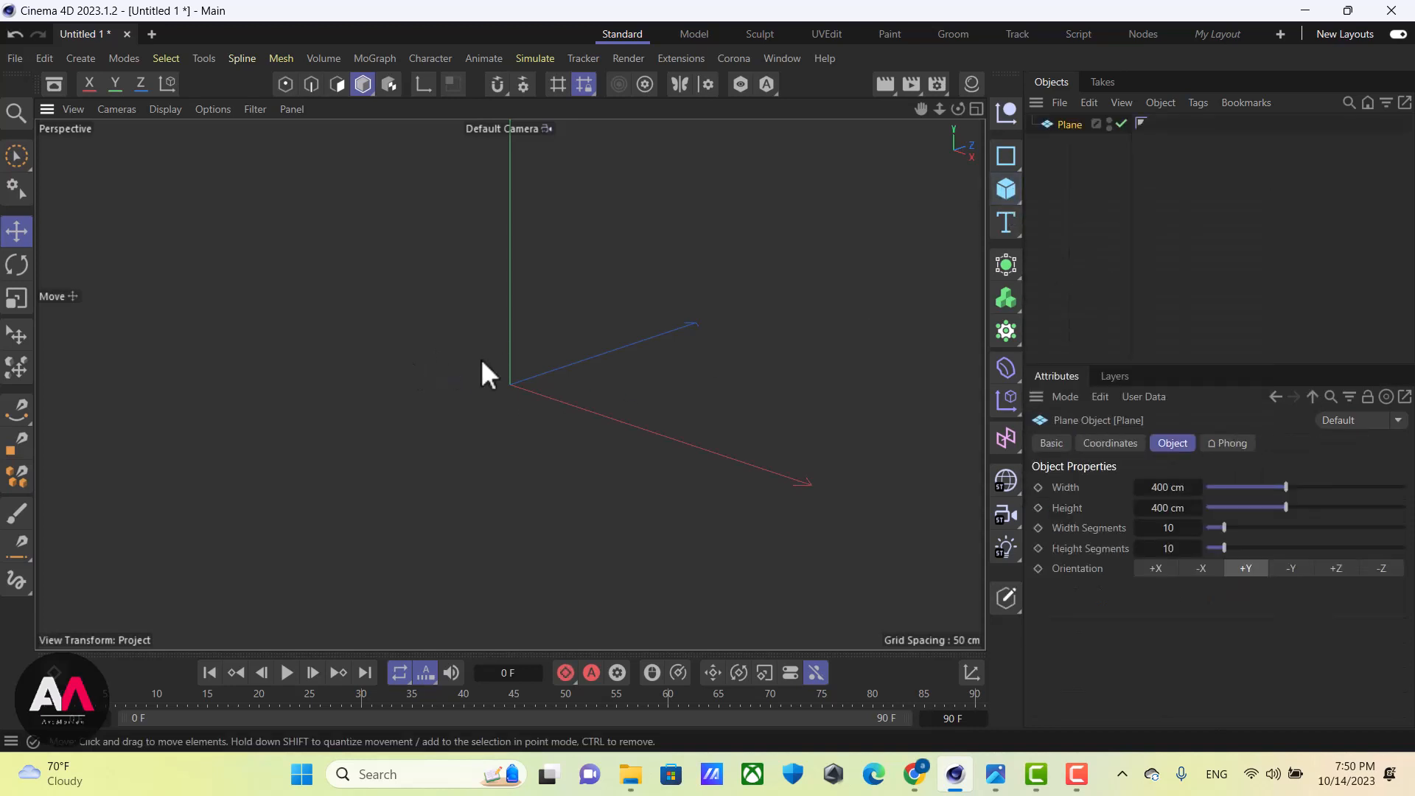
alt+drag(407, 399, 473, 427)
click(1061, 128)
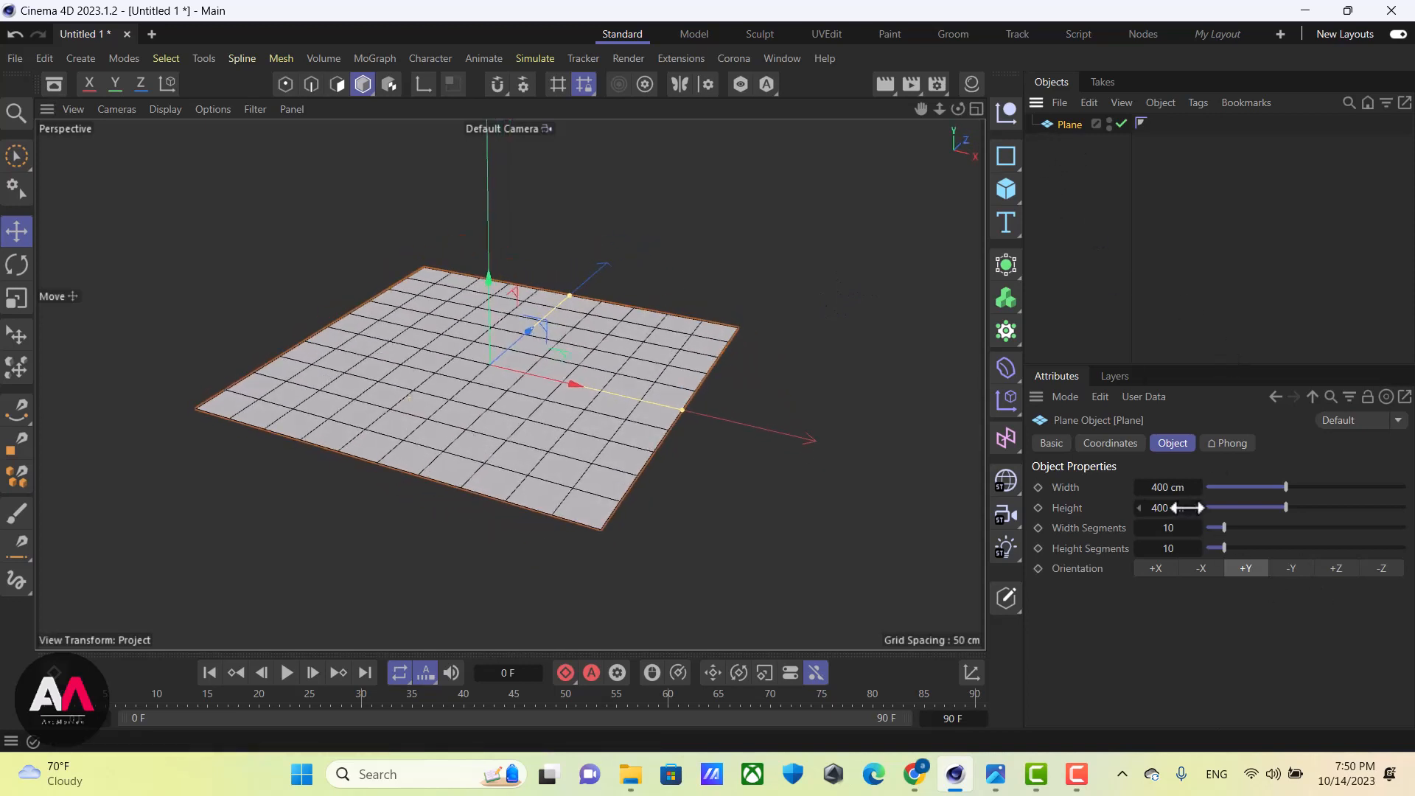
Set the plane's width to 1200 cm and its height to 2000 cm
click(1169, 489)
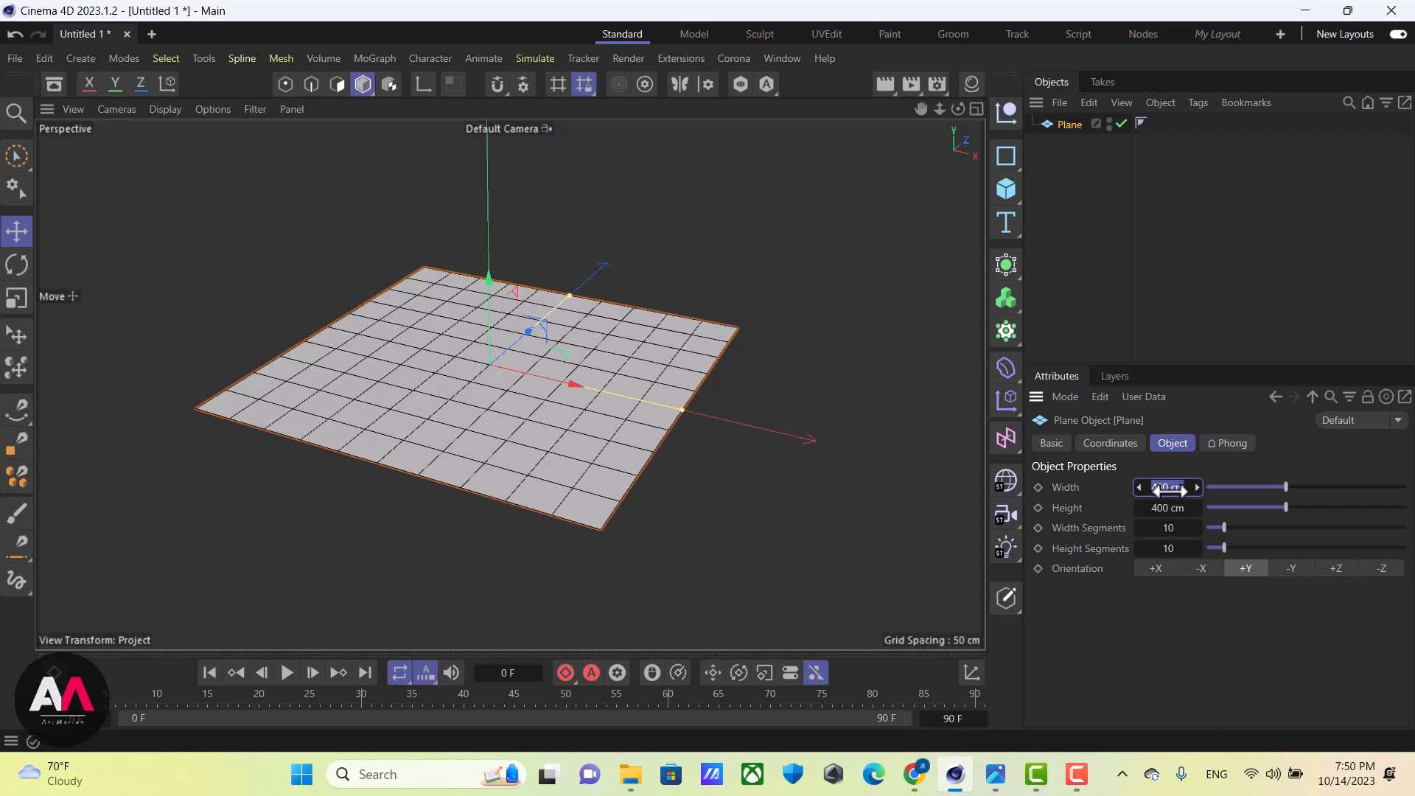
text(1200)
key(Return)
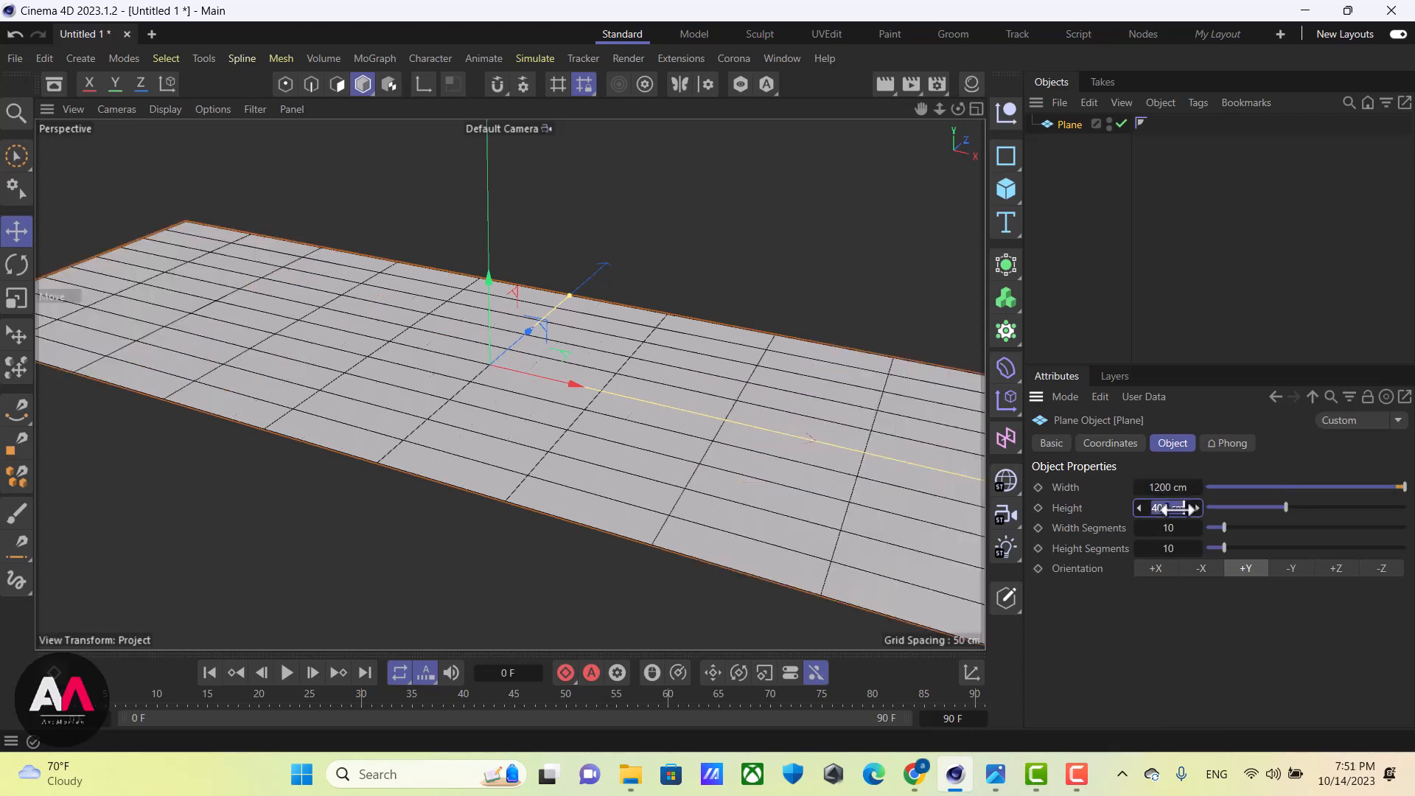
click(1178, 510)
text(2000)
key(Return)
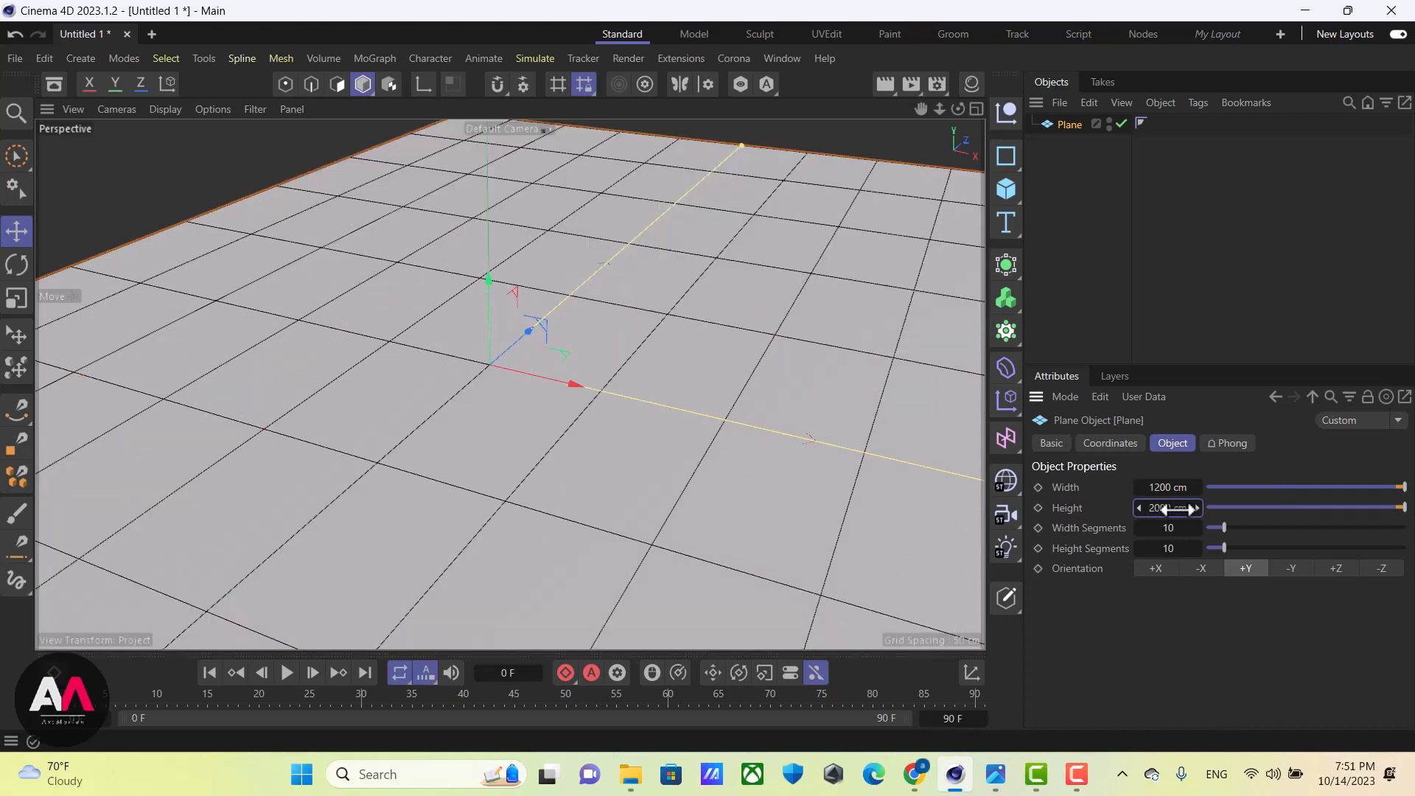
key(h)
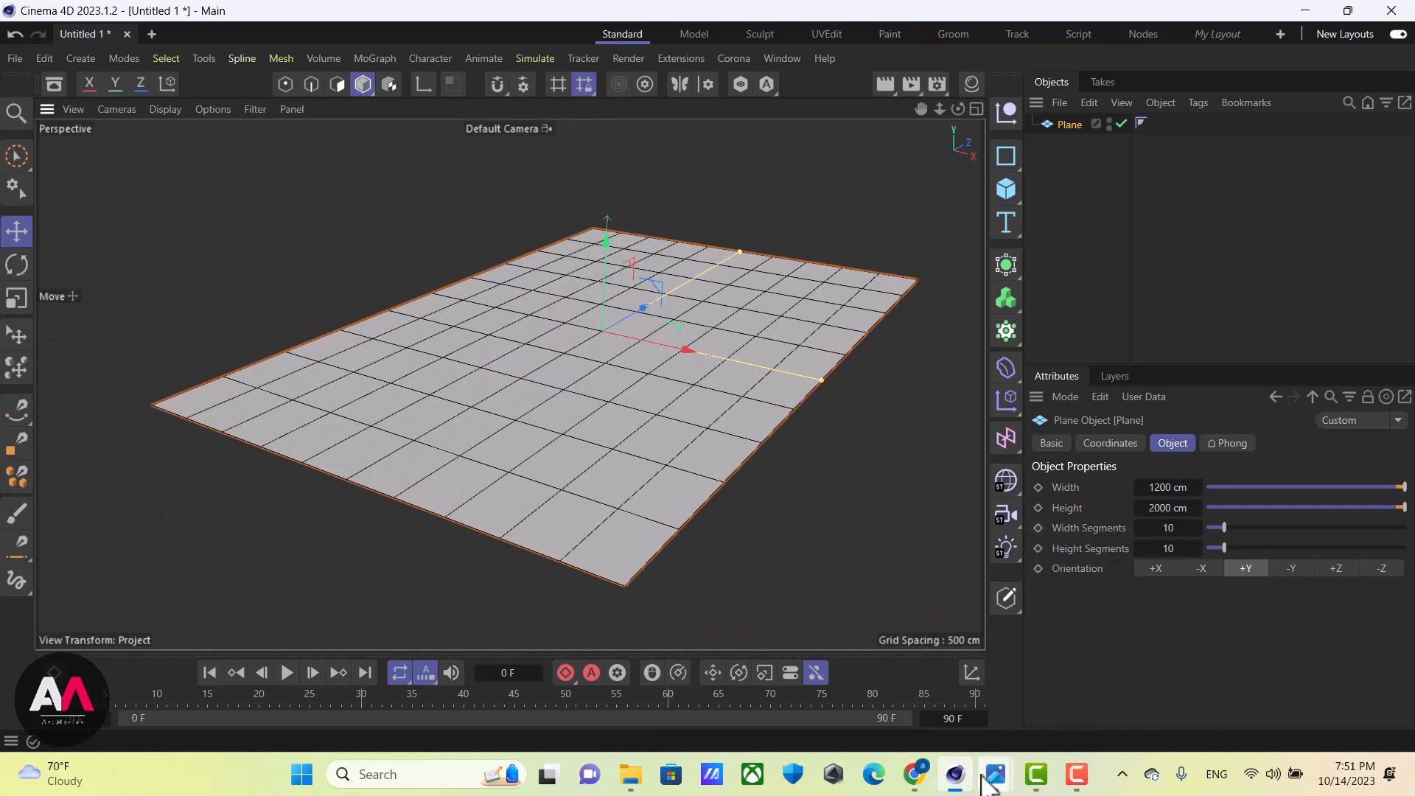
In Photos, open BosjesCapel.png for markup and draw short horizontal strokes at the front roof's three peaks and two low points
mouse_move(996, 775)
mouse_move(974, 625)
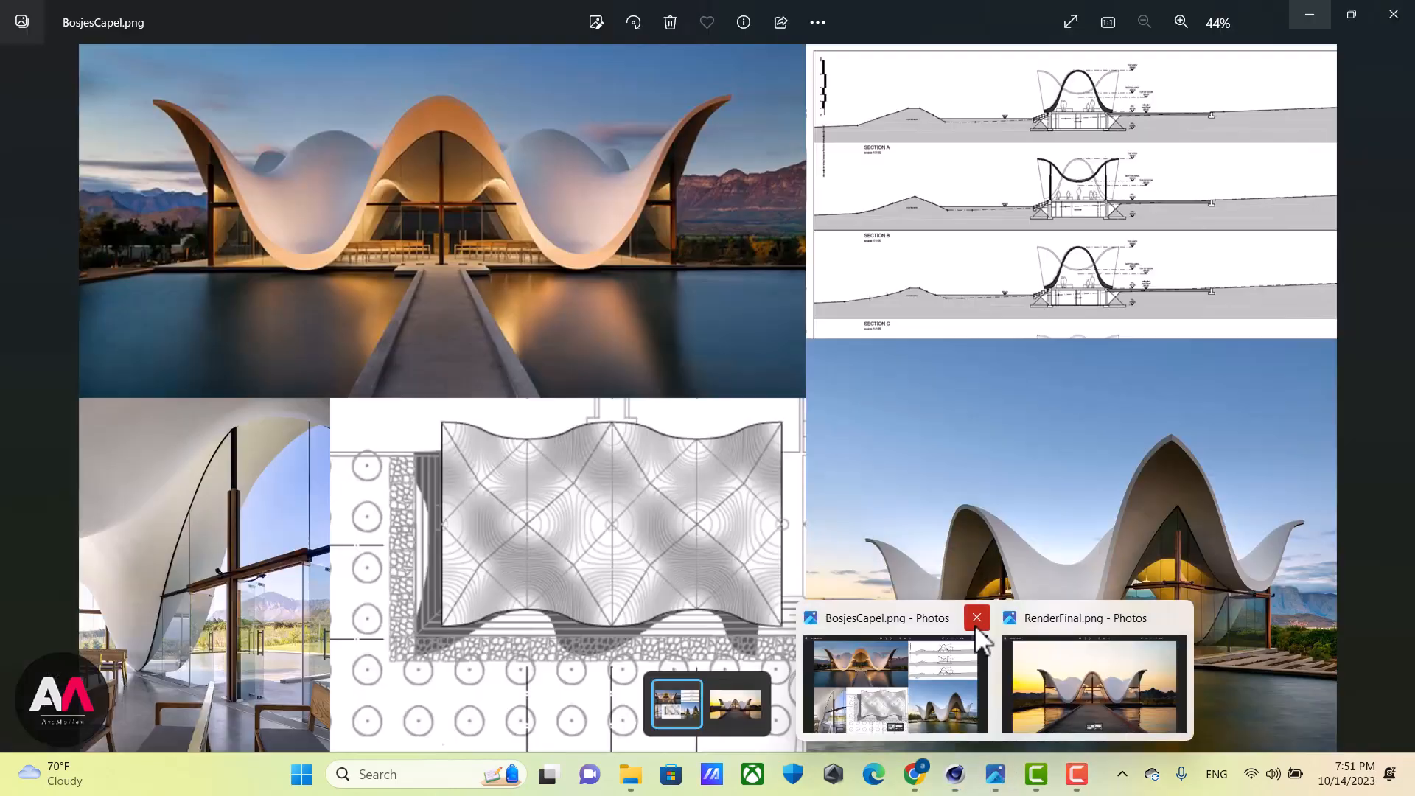
click(903, 616)
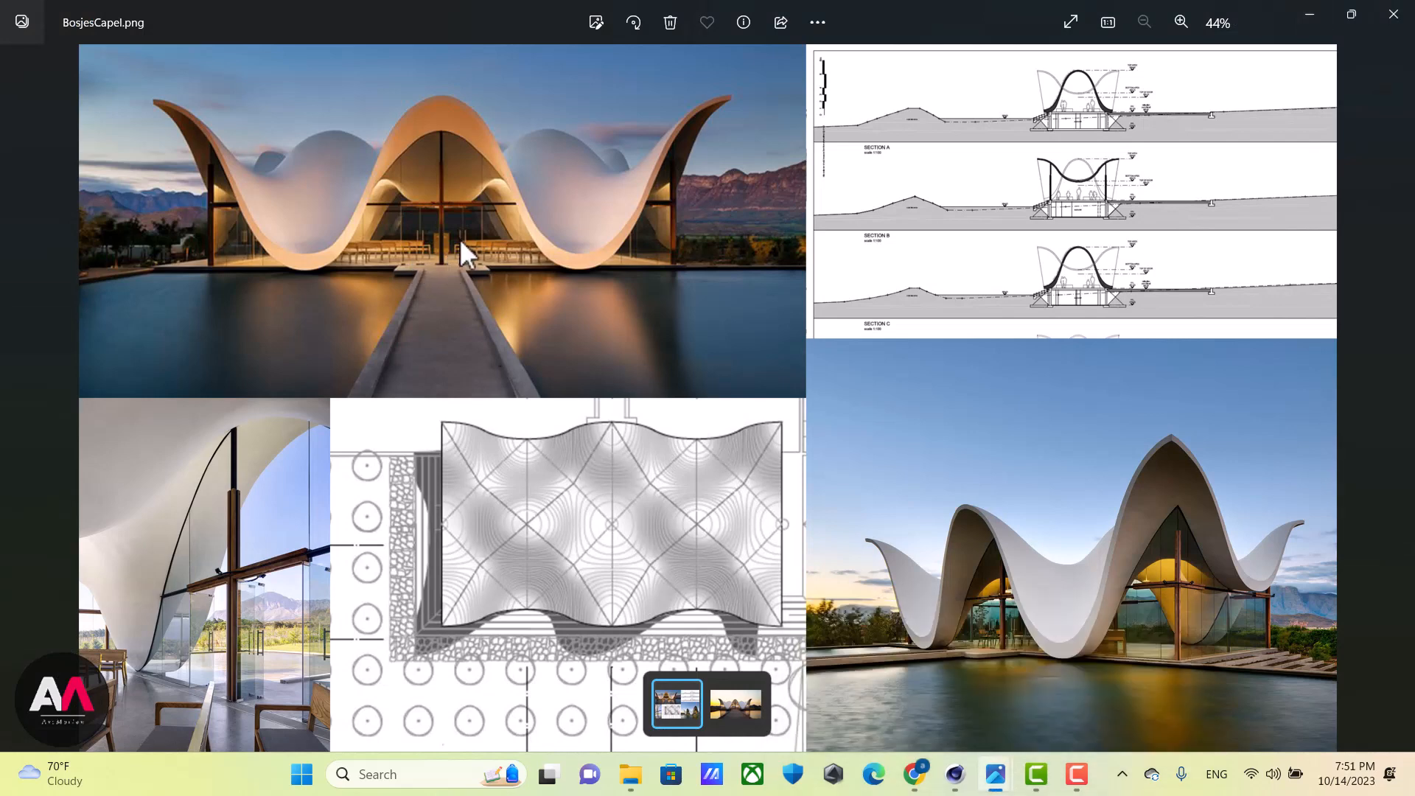
click(605, 26)
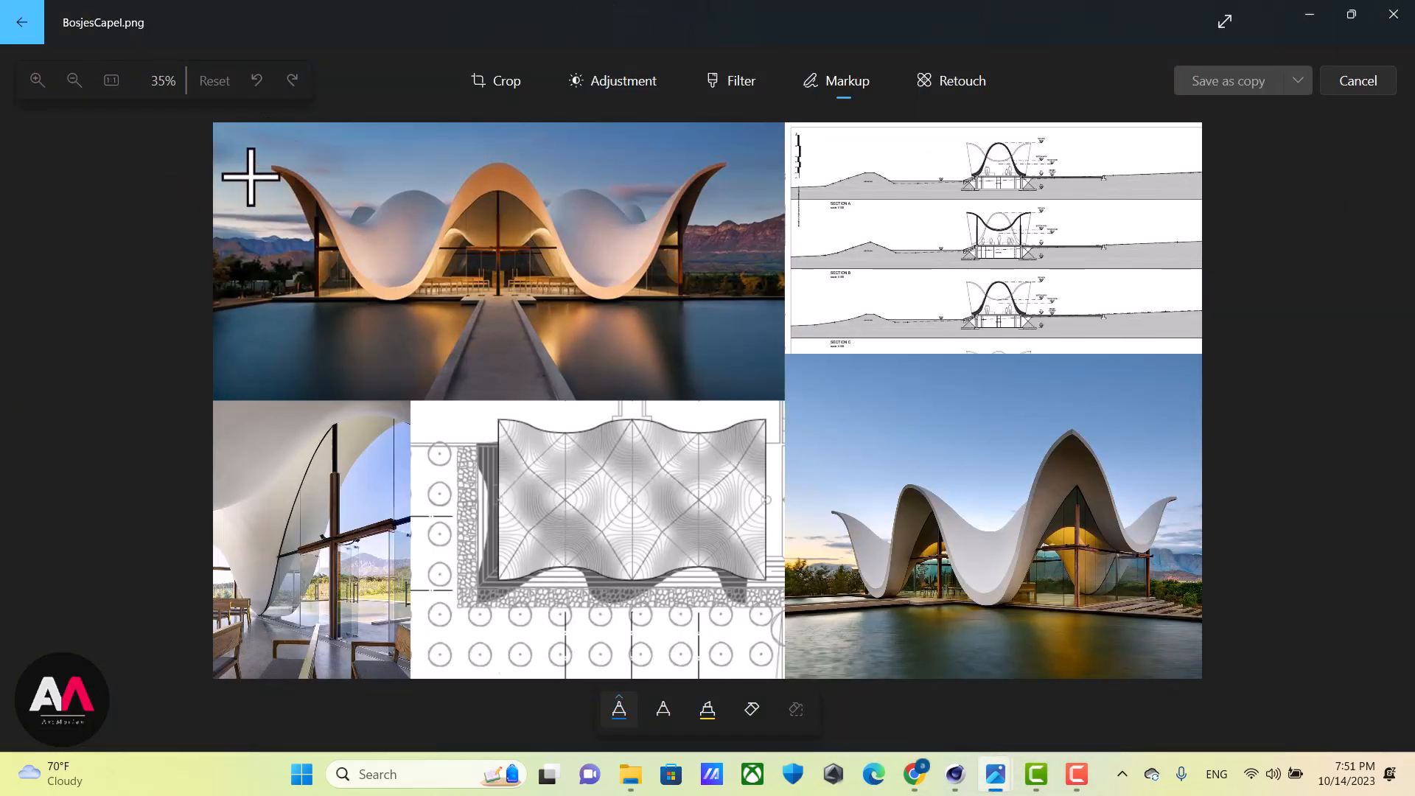
drag(260, 168, 309, 167)
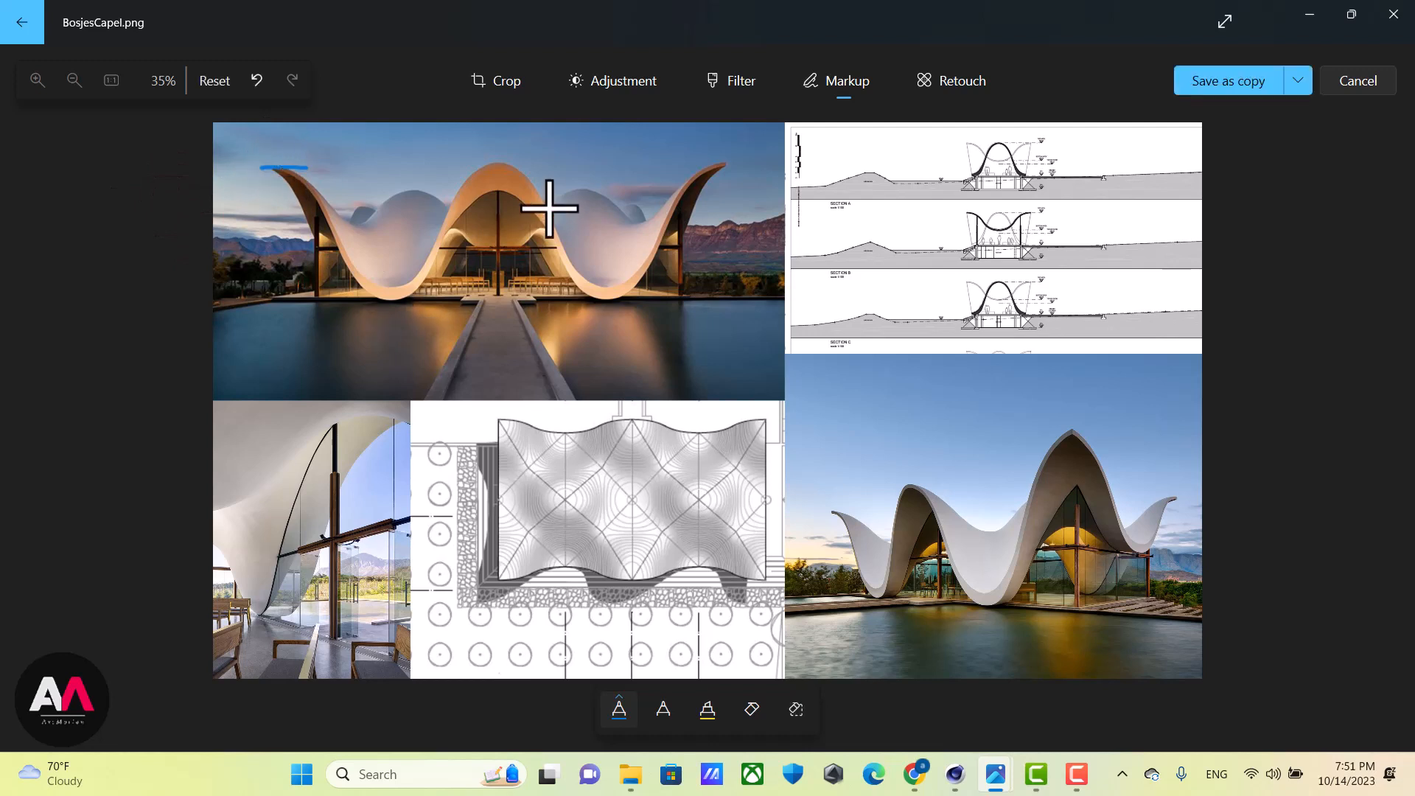
drag(478, 162, 524, 162)
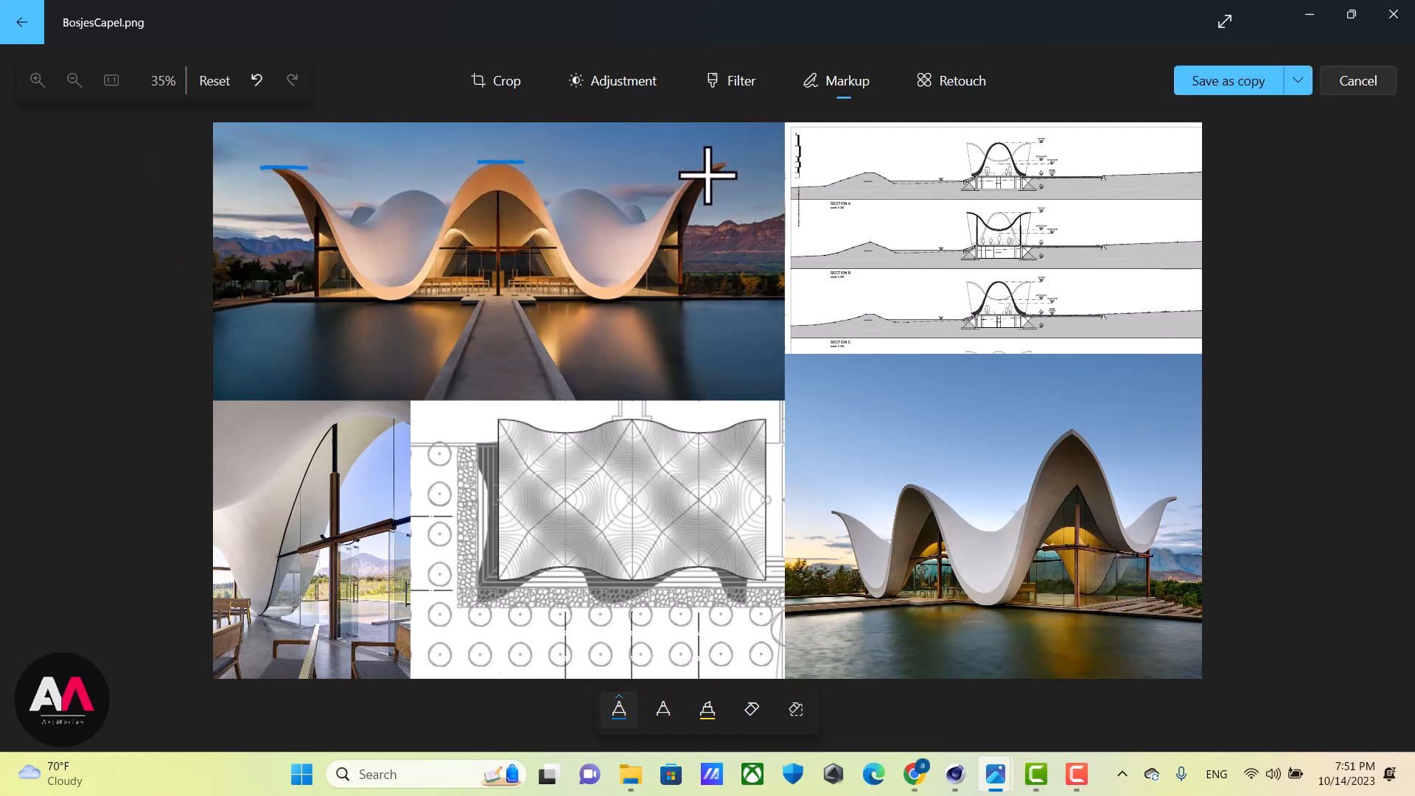
drag(706, 165, 755, 163)
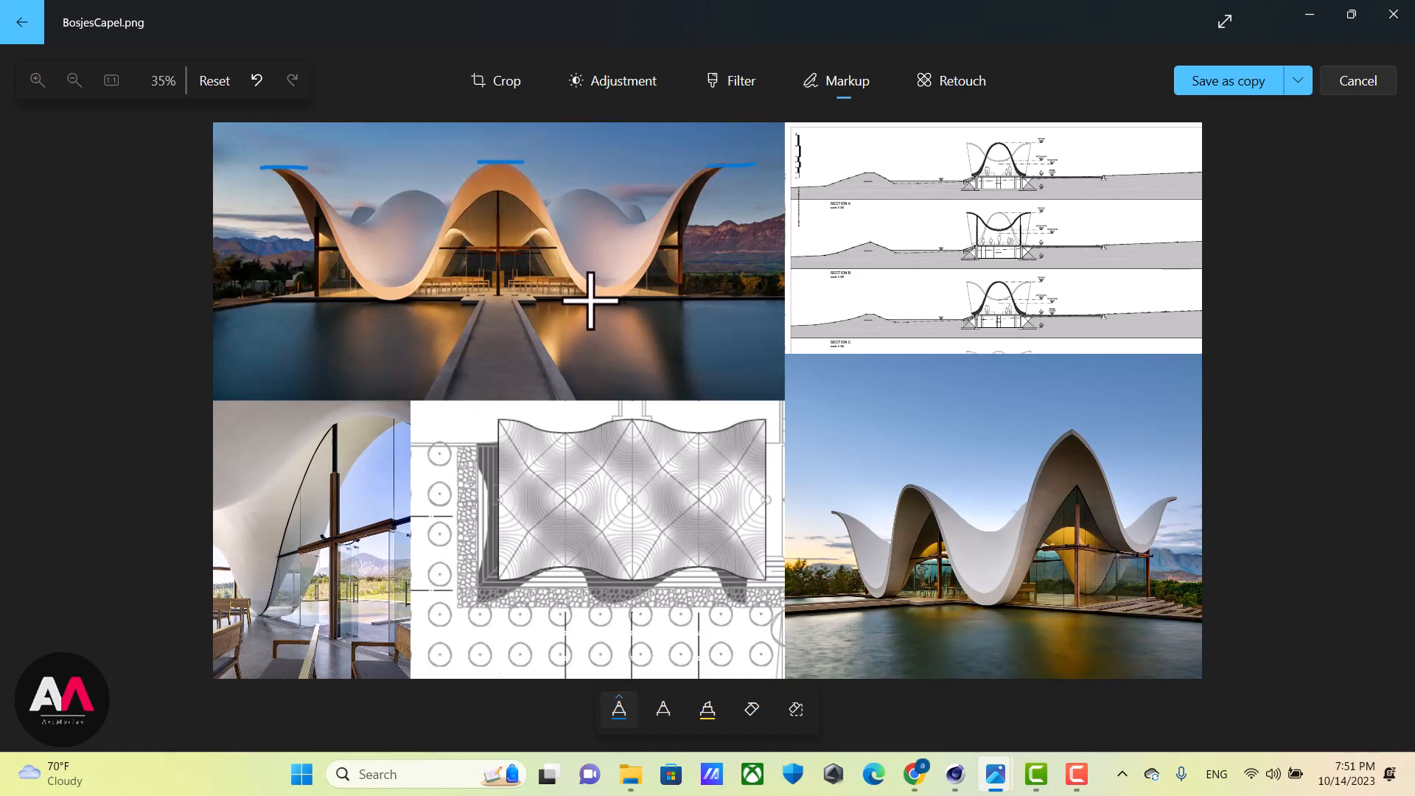
drag(627, 299, 591, 298)
drag(367, 299, 423, 299)
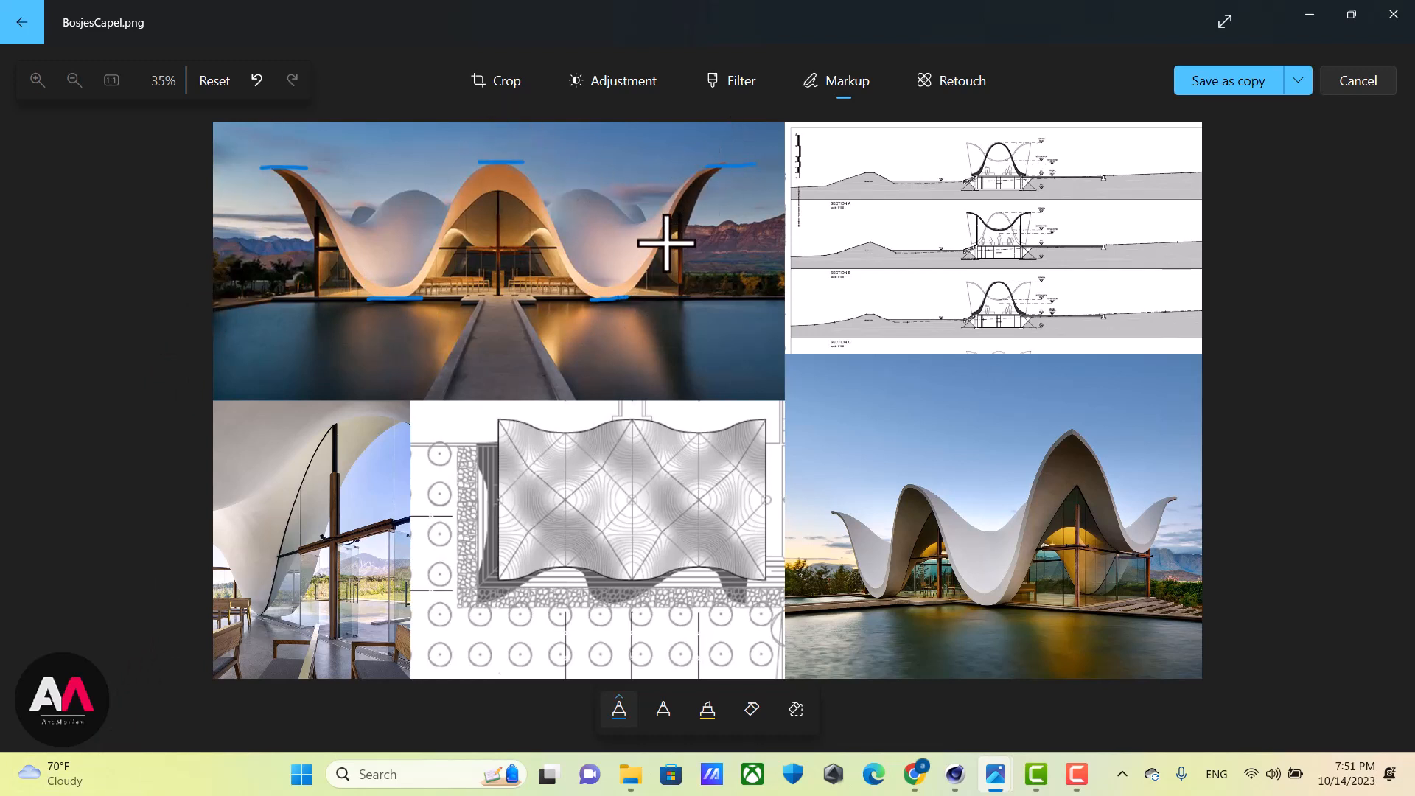
Connect the peak and low-point marks on the front photo with four sloped strokes following the roof's wave
mouse_move(701, 170)
mouse_down()
mouse_move(648, 268)
mouse_move(616, 293)
mouse_up()
mouse_move(526, 163)
mouse_down()
mouse_move(578, 285)
mouse_move(628, 298)
mouse_up()
drag(483, 159, 423, 303)
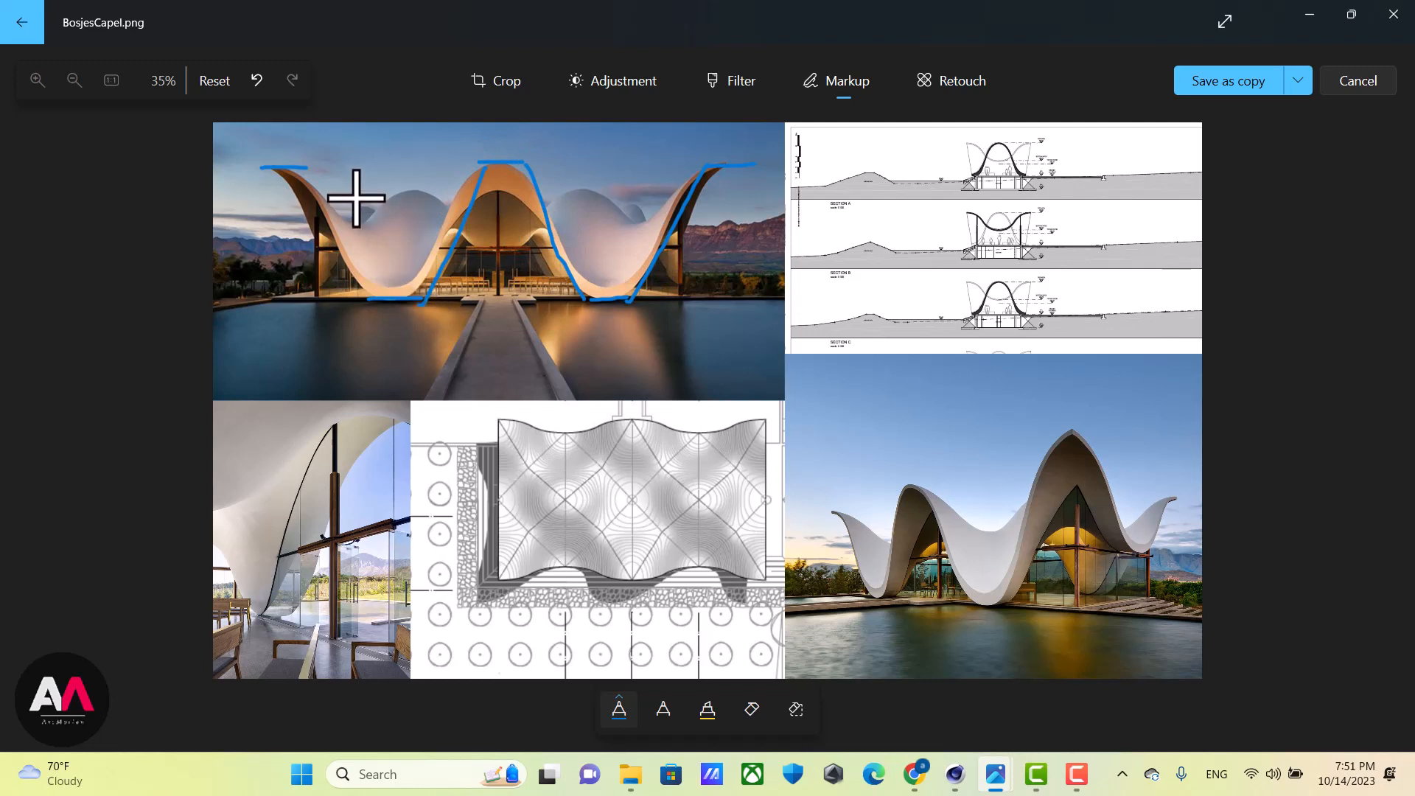
drag(302, 165, 358, 298)
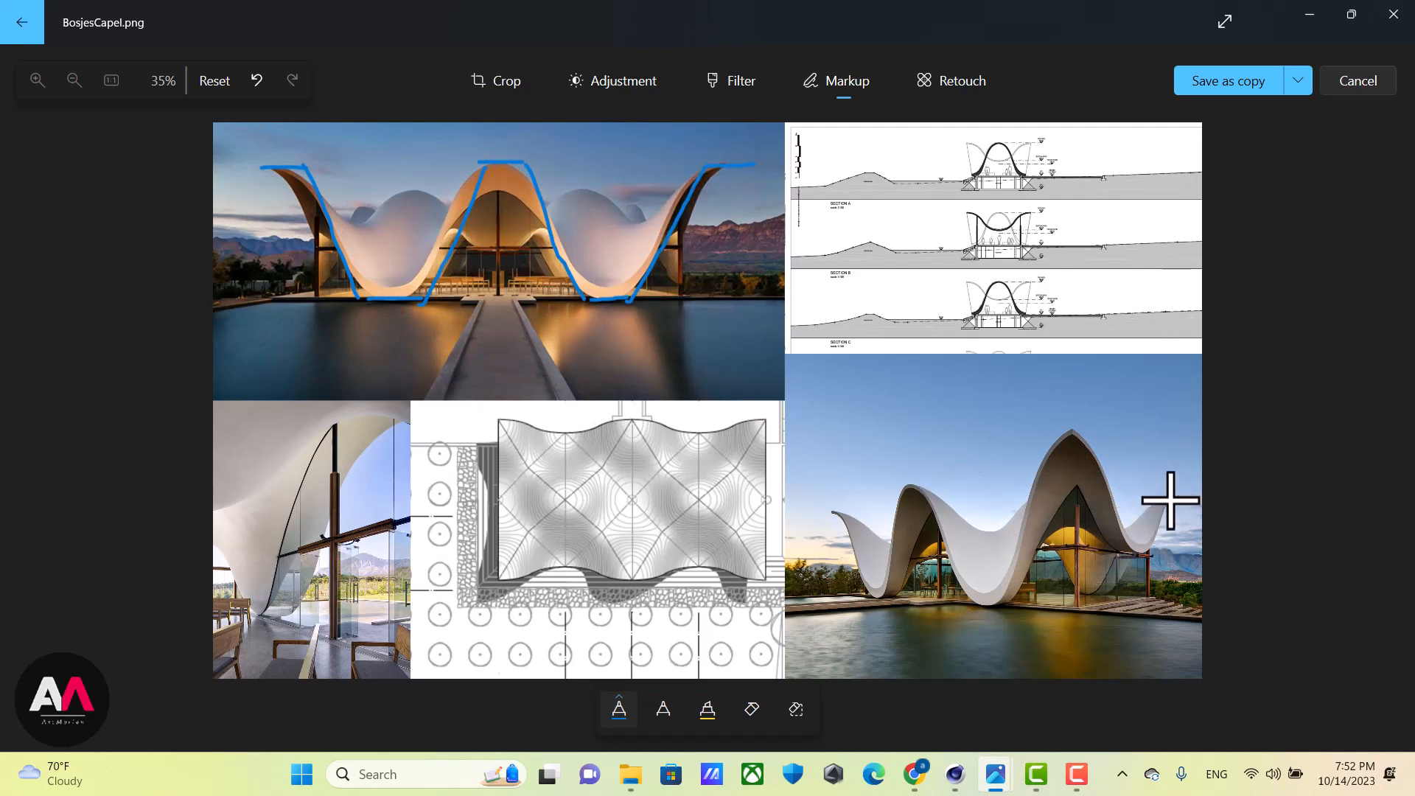
Trace the roof's side profile on the corner-view exterior photo, from the tall peak through the dip to the outer tip
drag(1064, 427, 1103, 442)
mouse_move(1165, 495)
mouse_down()
mouse_move(1193, 500)
mouse_move(1145, 563)
mouse_up()
mouse_move(1096, 439)
mouse_down()
mouse_move(1125, 546)
mouse_move(1150, 553)
mouse_up()
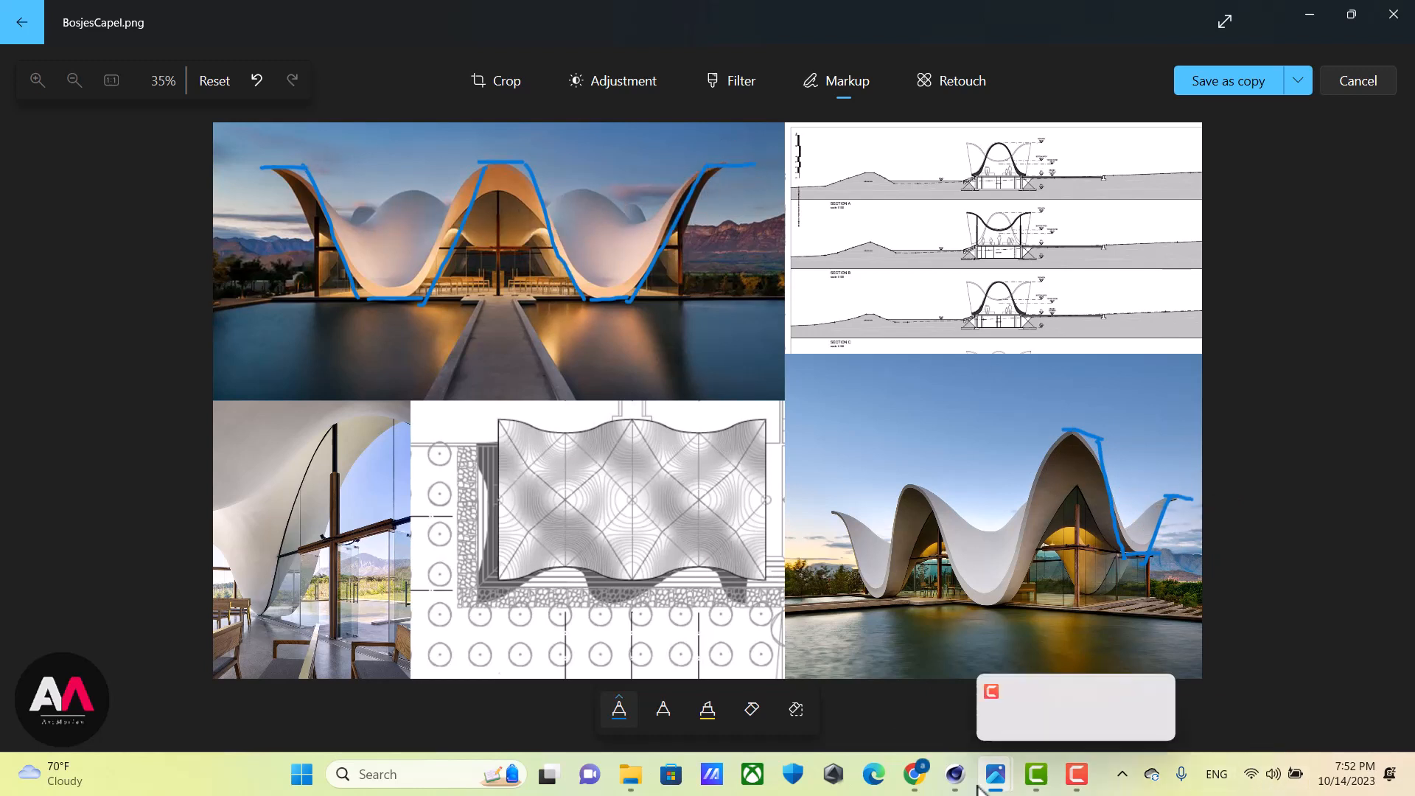
Switch back to Cinema 4D and set the plane to 5 width segments and 9 height segments
click(955, 783)
double_click(1169, 528)
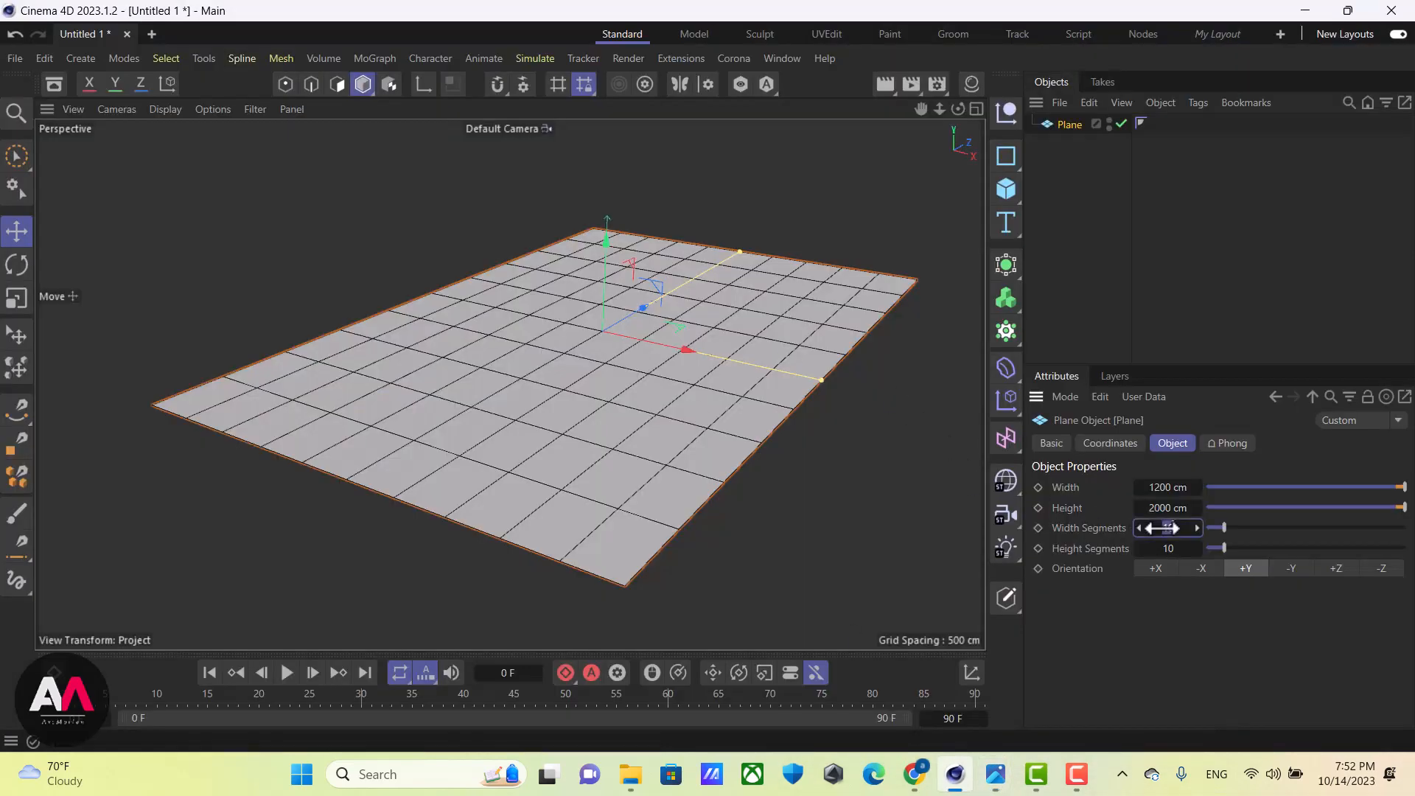
text(5)
click(1172, 548)
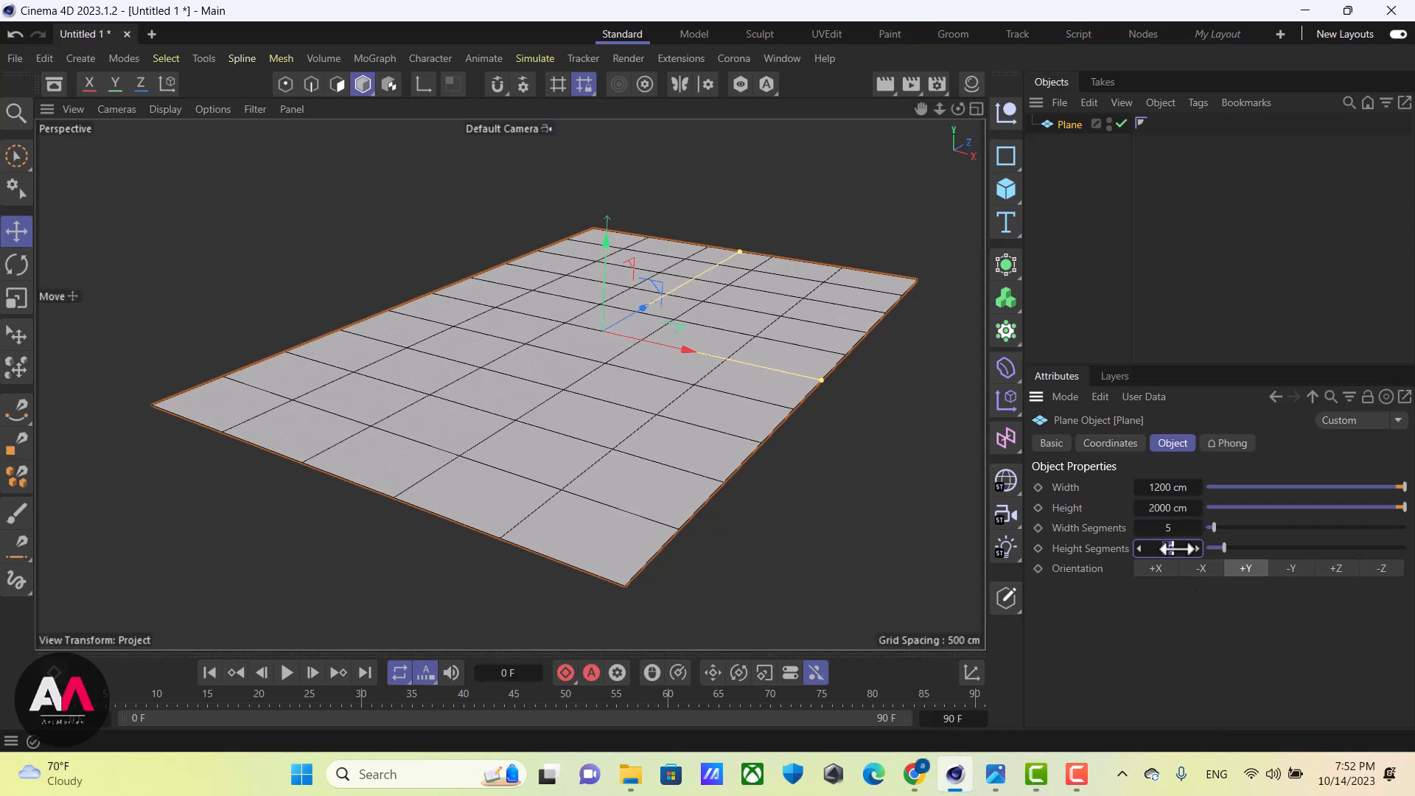
scroll(1177, 549, down, 1)
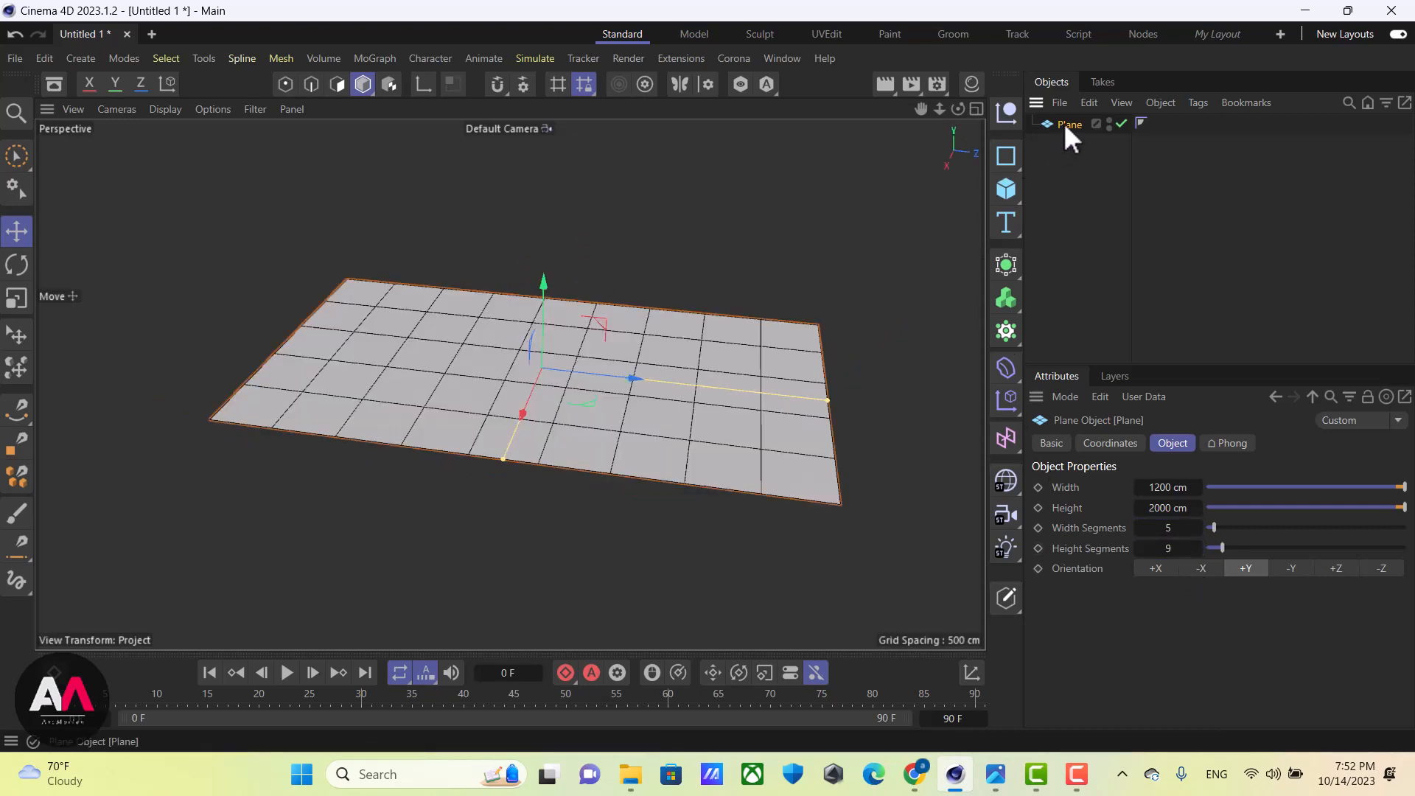
Convert the plane to an editable polygon object and activate Brush Selection in polygon mode
key(c)
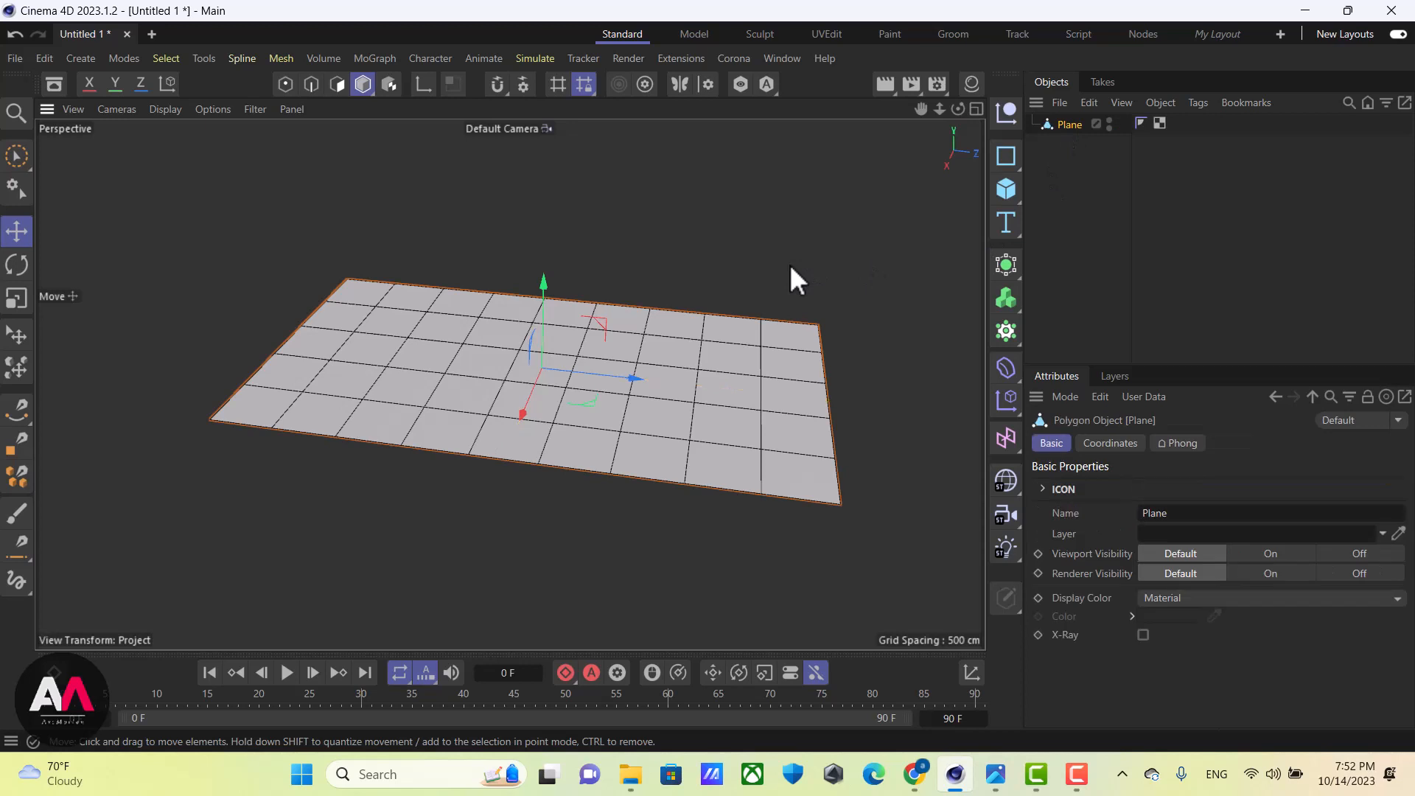
click(17, 156)
click(336, 84)
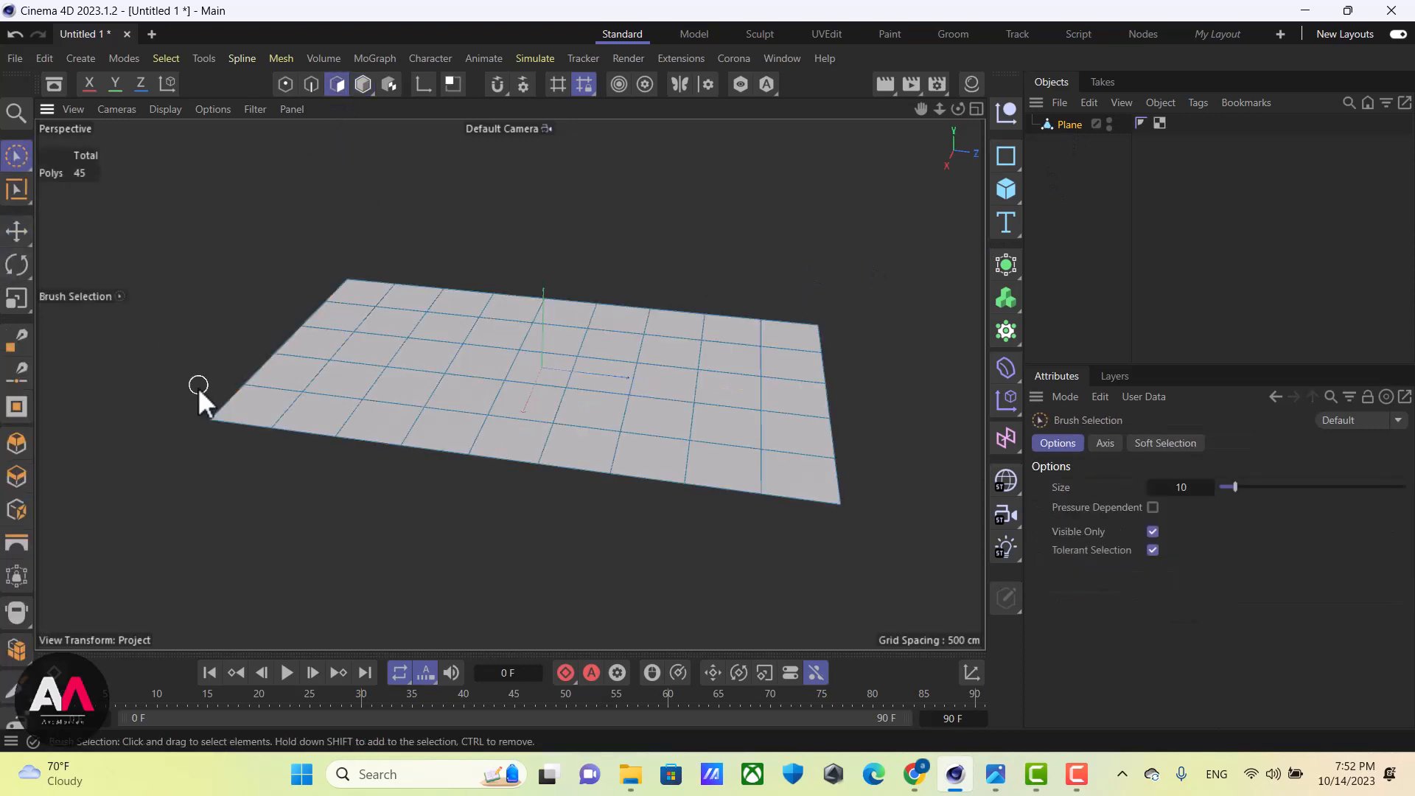
Select eight polygons: the four corners, the middle one on each long edge, and the third from each end in the centre row
click(251, 405)
click(251, 405)
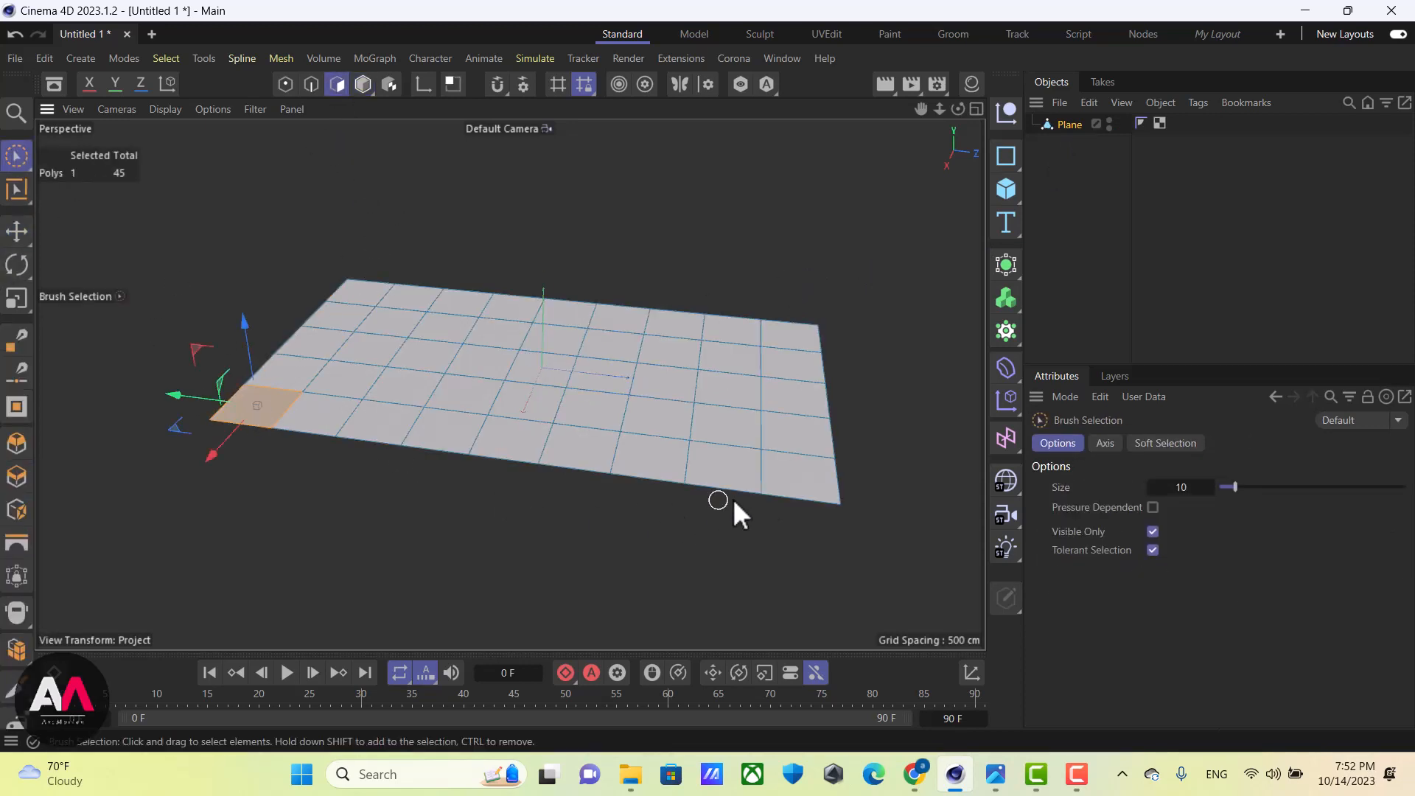
click(820, 487)
shift+click(258, 411)
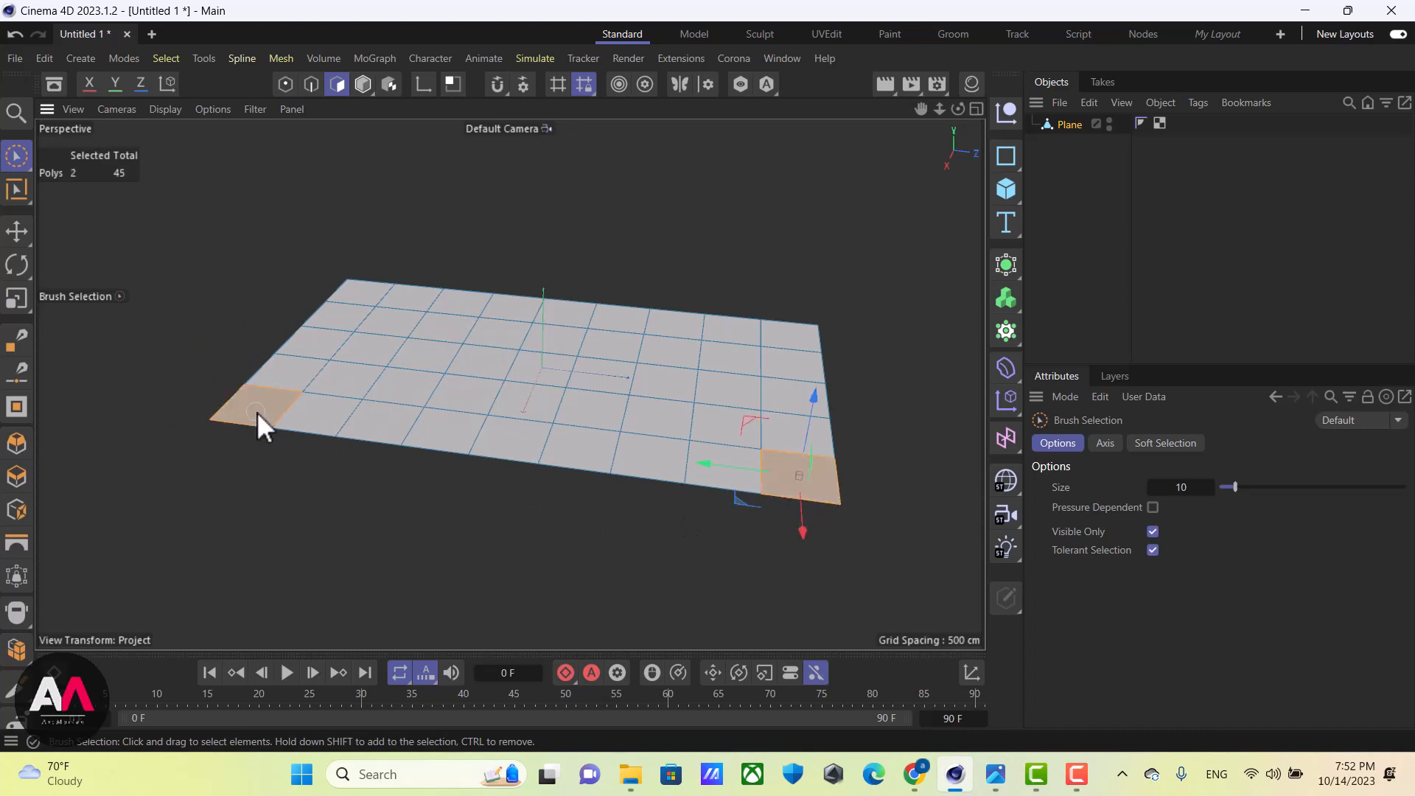
shift+click(522, 455)
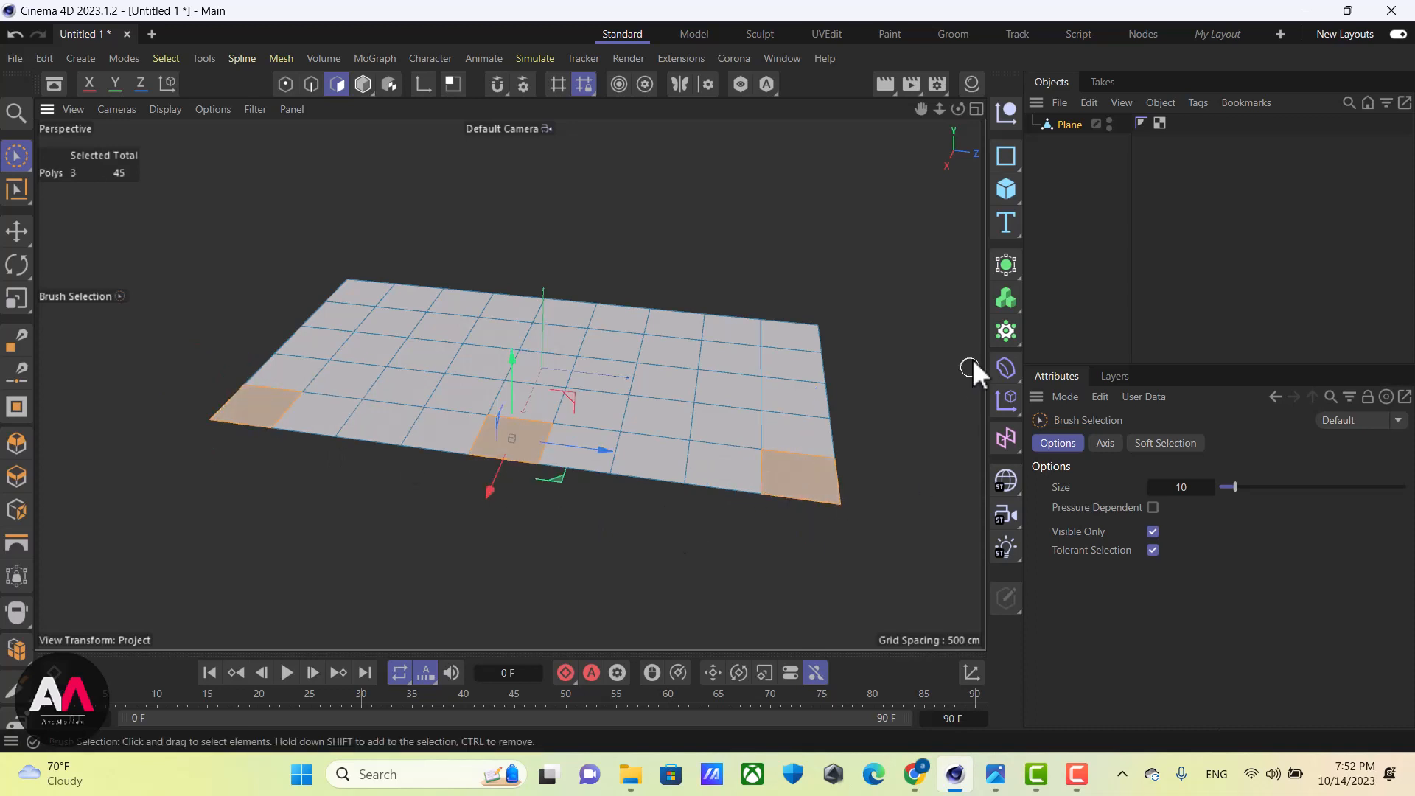
shift+click(818, 331)
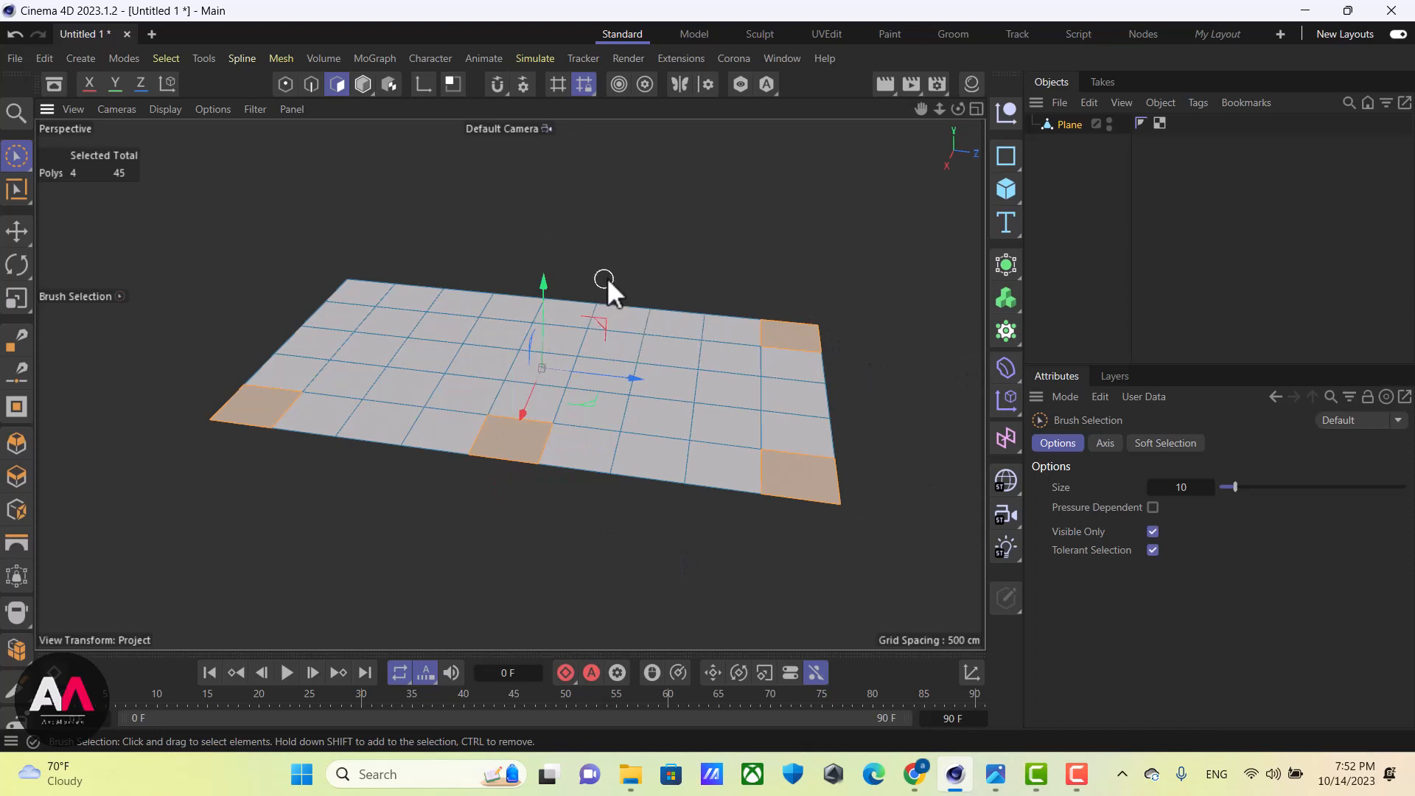
shift+click(567, 309)
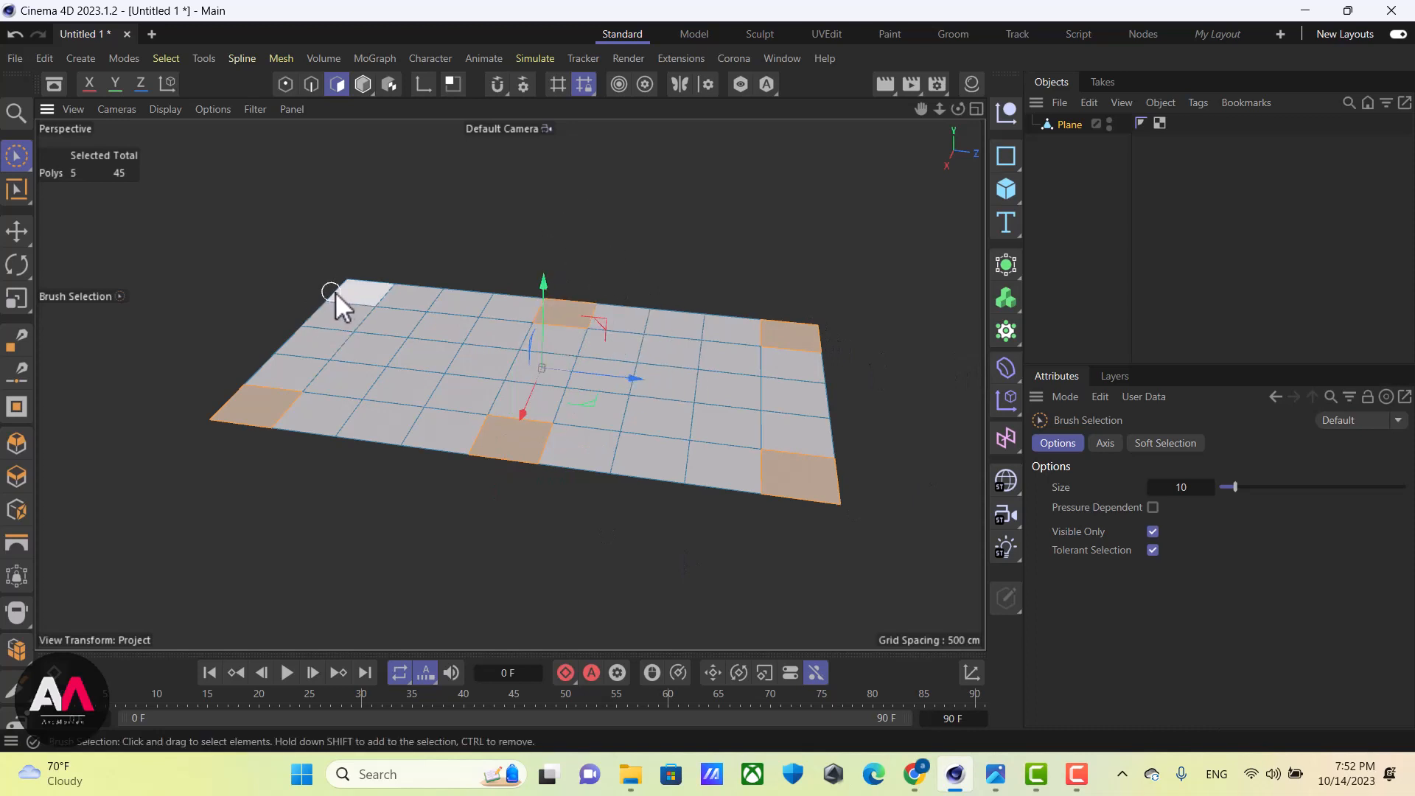
shift+click(351, 284)
shift+click(673, 382)
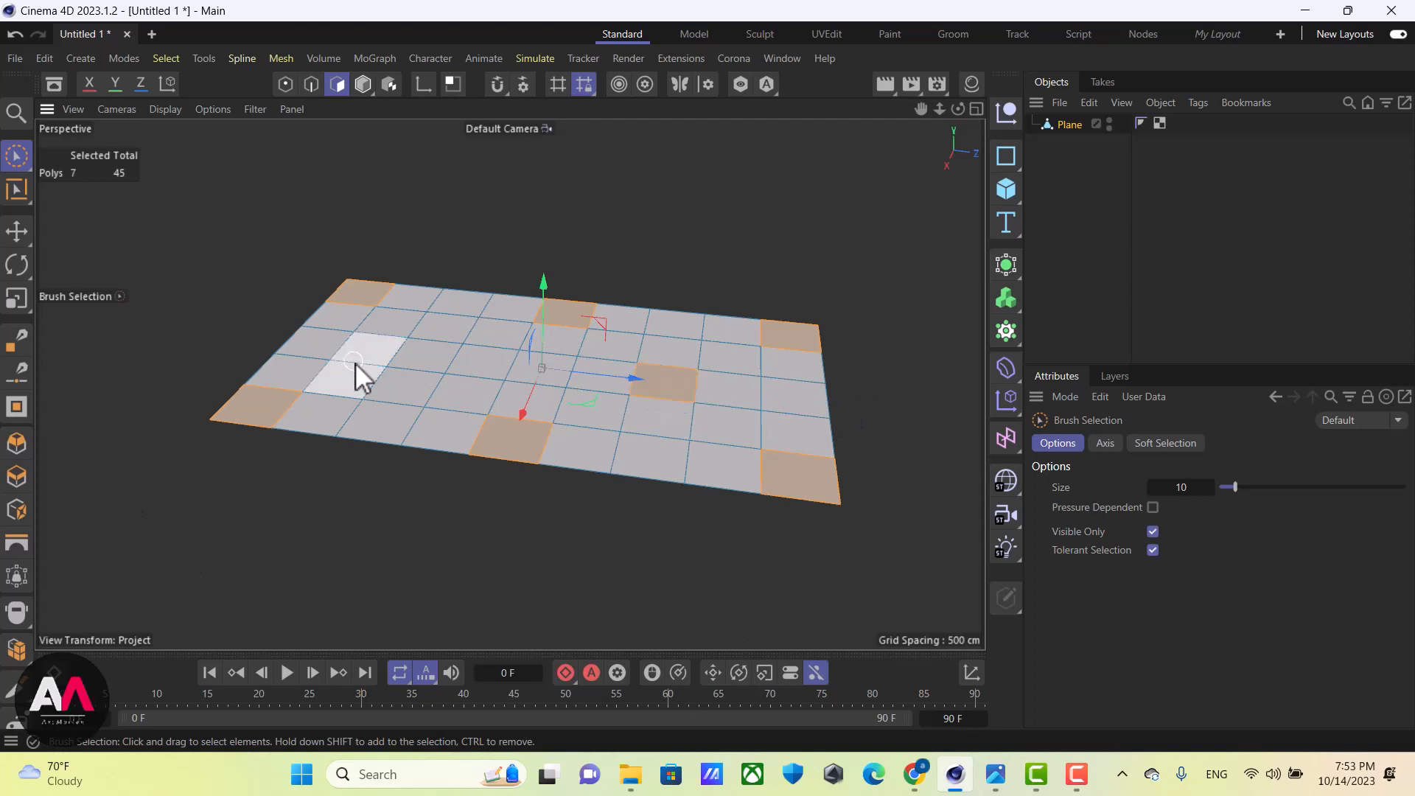
alt+drag(519, 463, 528, 294)
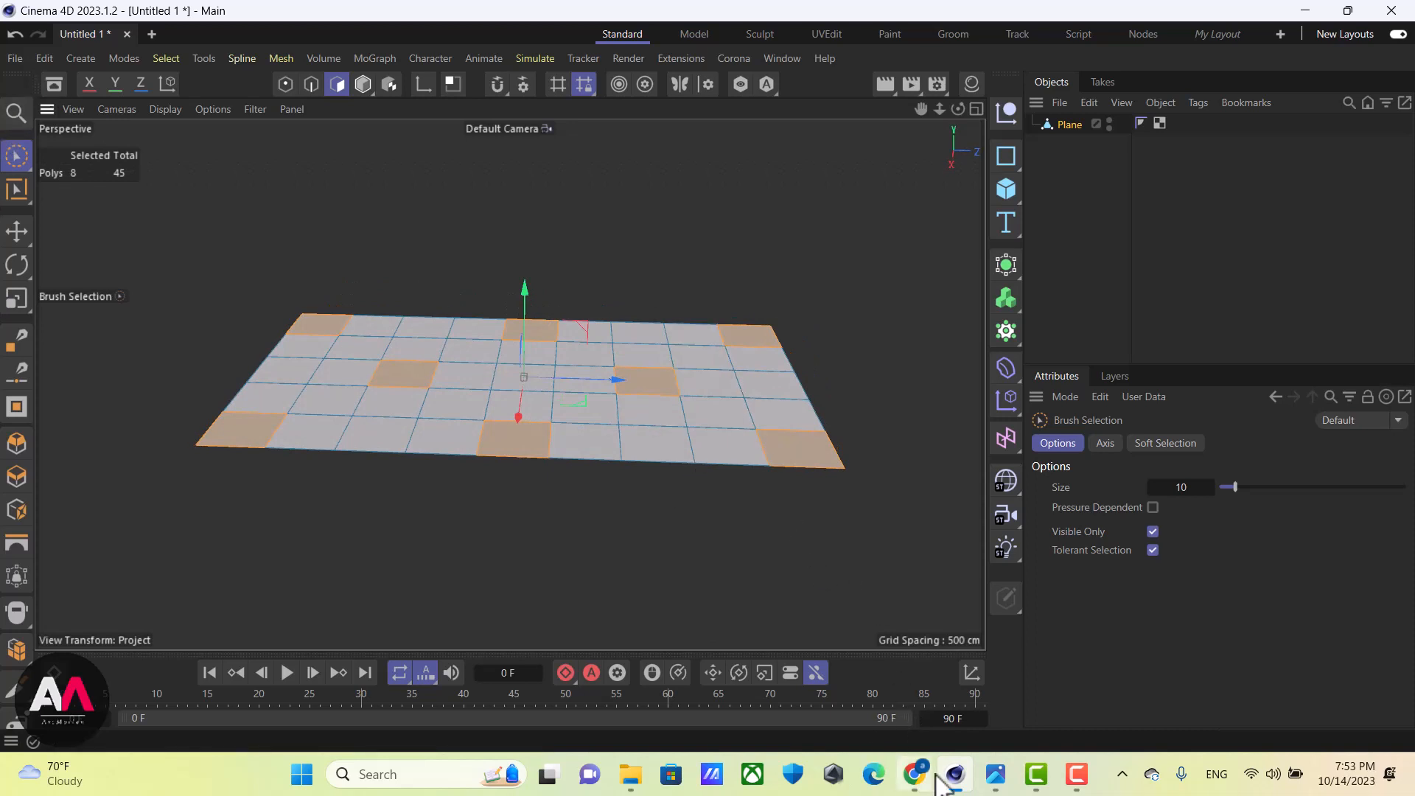
Return to the BosjesCapel.png markup and mark the roof's vertical rise from its low point to its peak on the corner-view photo
mouse_move(994, 783)
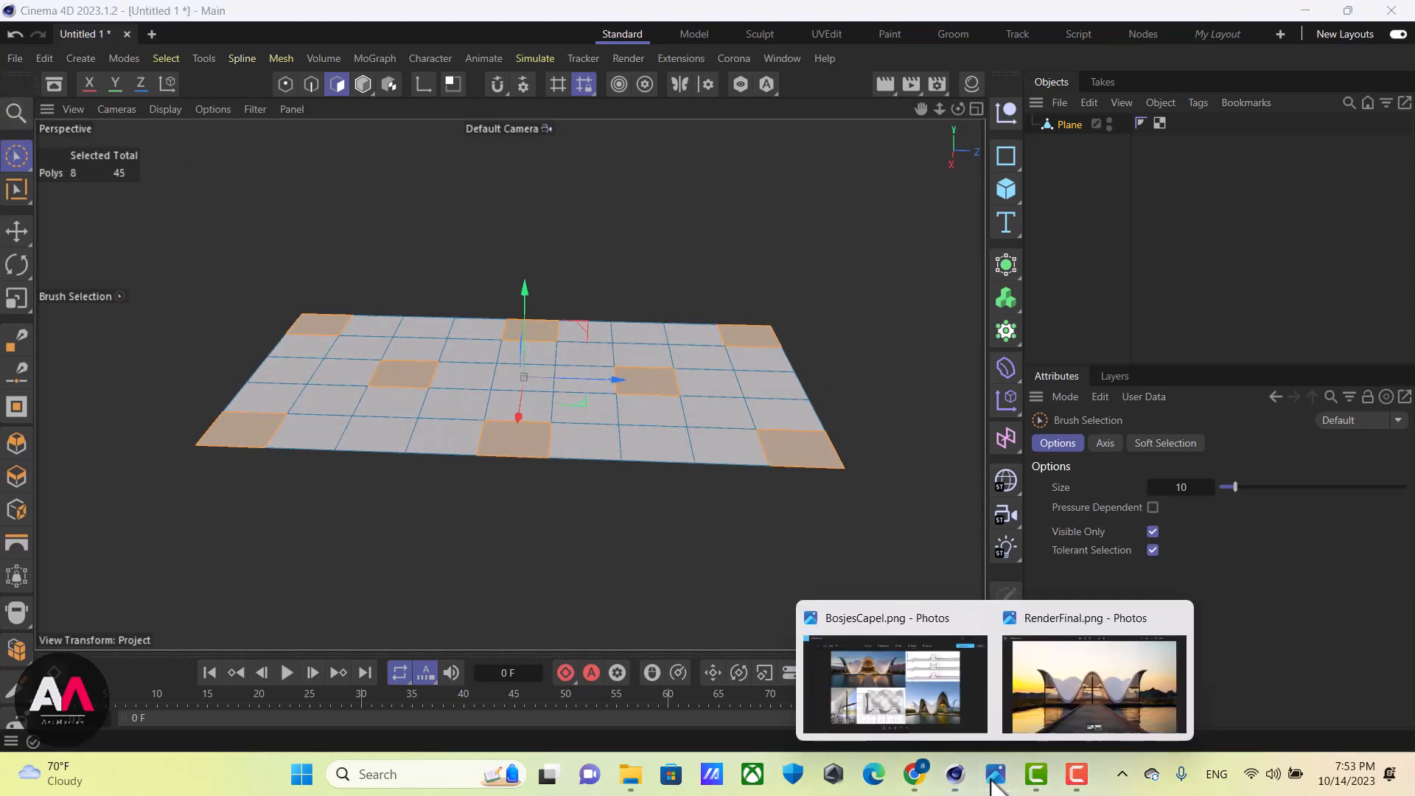
click(917, 645)
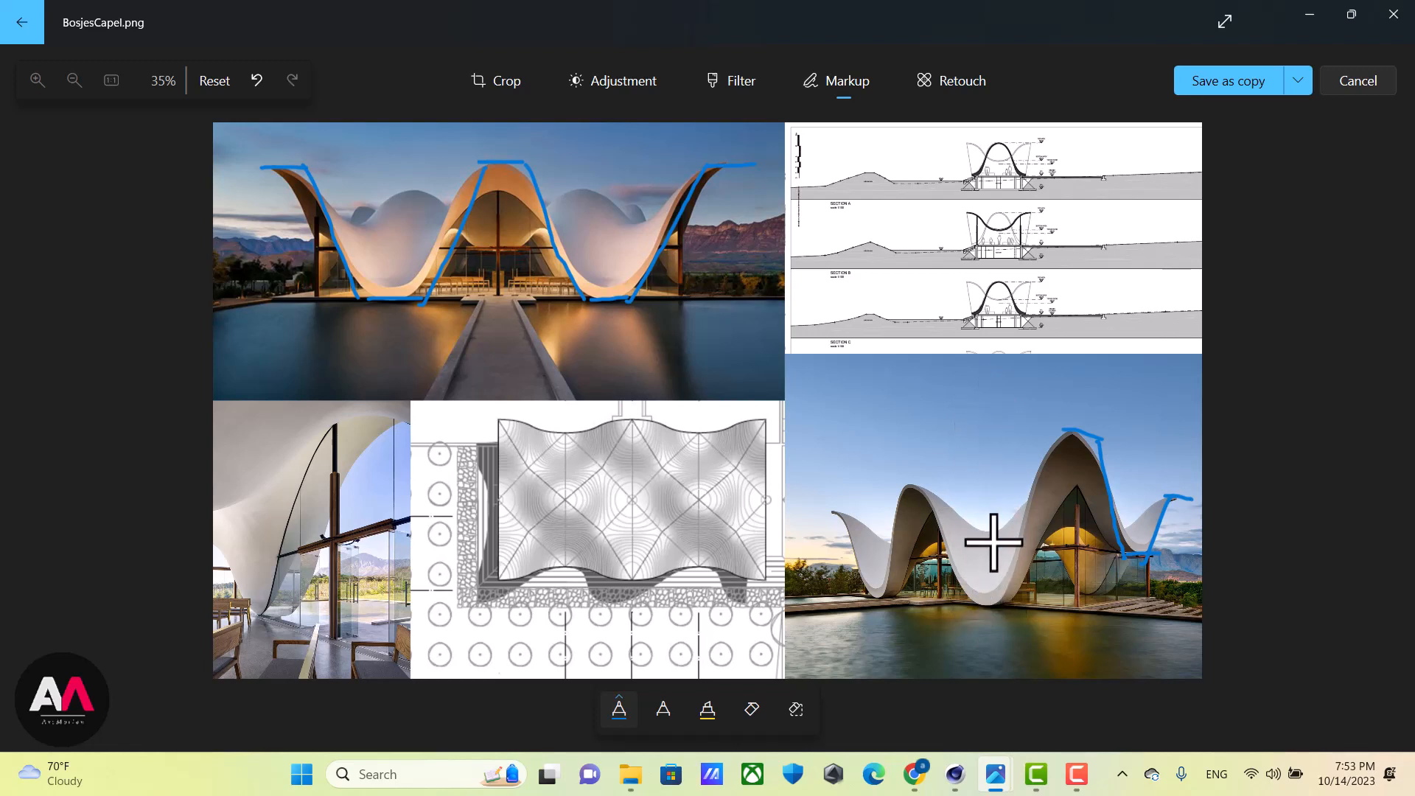
drag(998, 607, 948, 609)
mouse_move(921, 484)
mouse_down()
mouse_move(957, 489)
mouse_move(971, 616)
mouse_move(981, 470)
mouse_up()
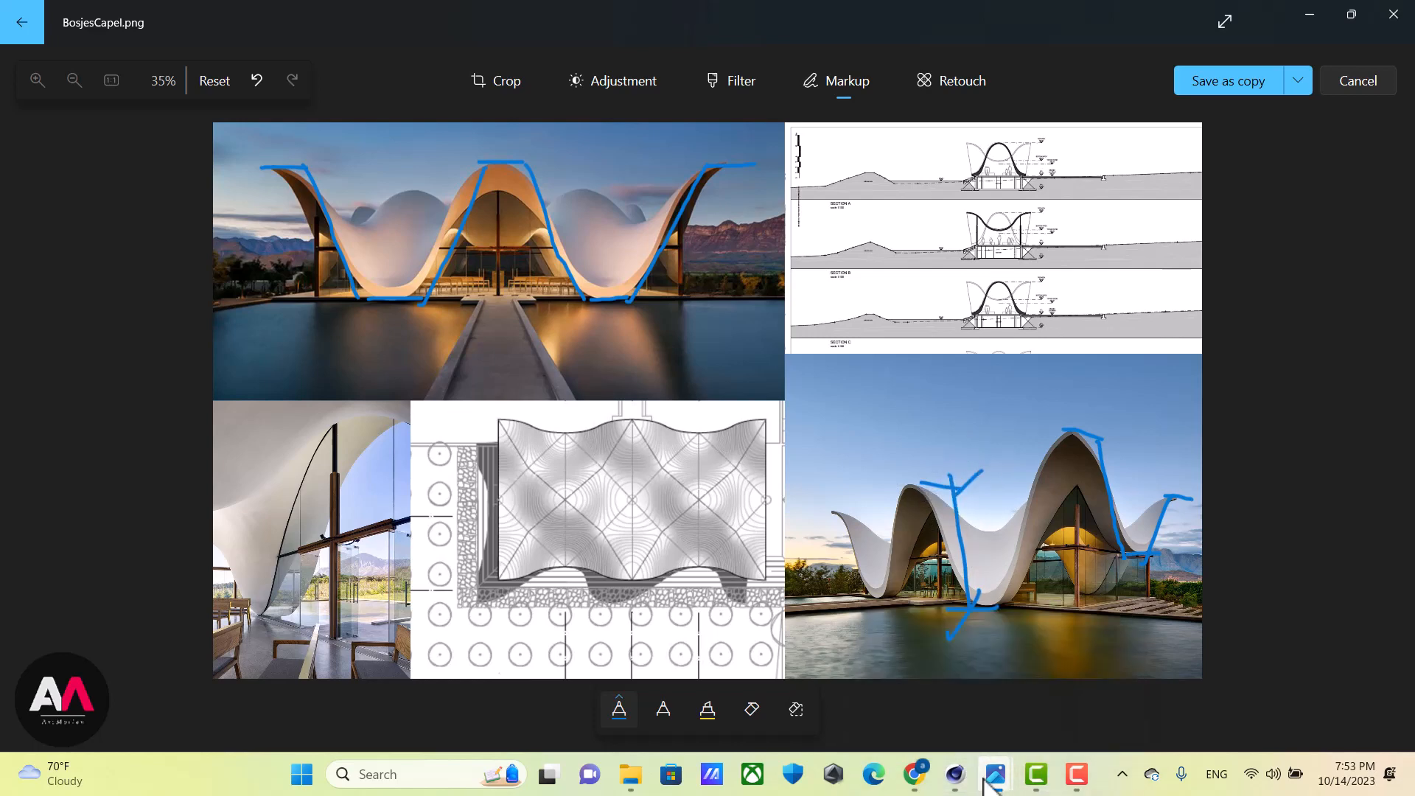
Switch back to Cinema 4D and raise the eight selected polygons 300 cm along the Y axis
click(954, 774)
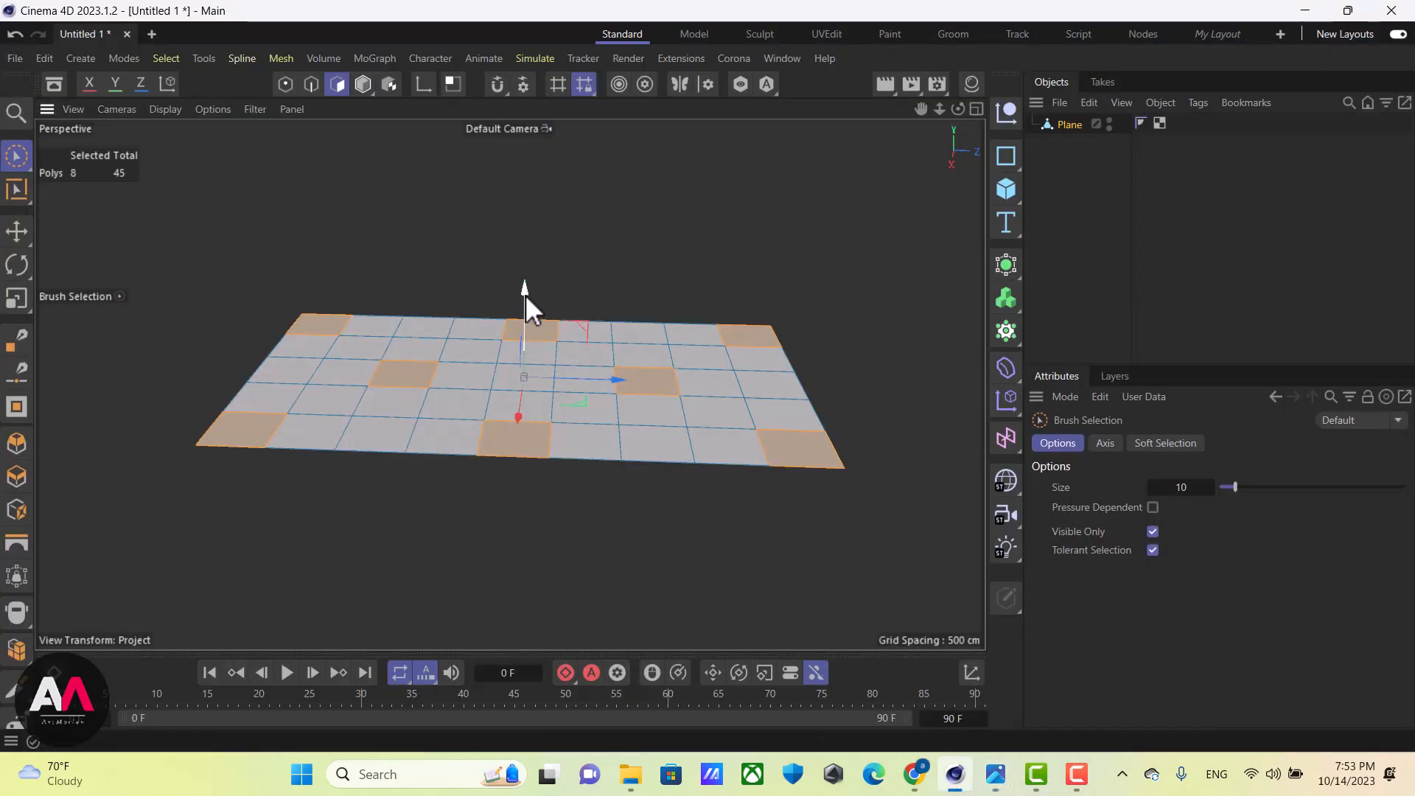
drag(525, 294, 562, 216)
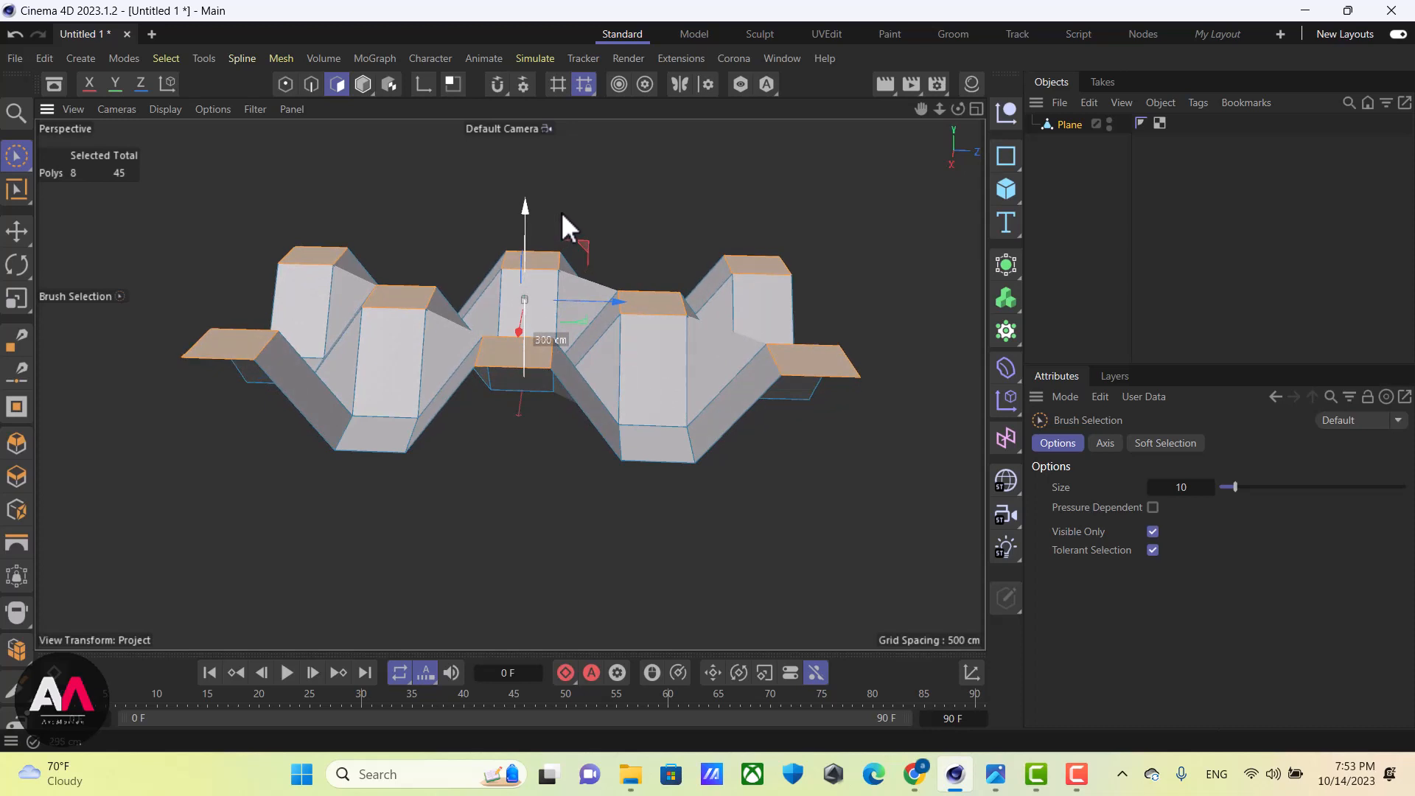
drag(563, 216, 562, 215)
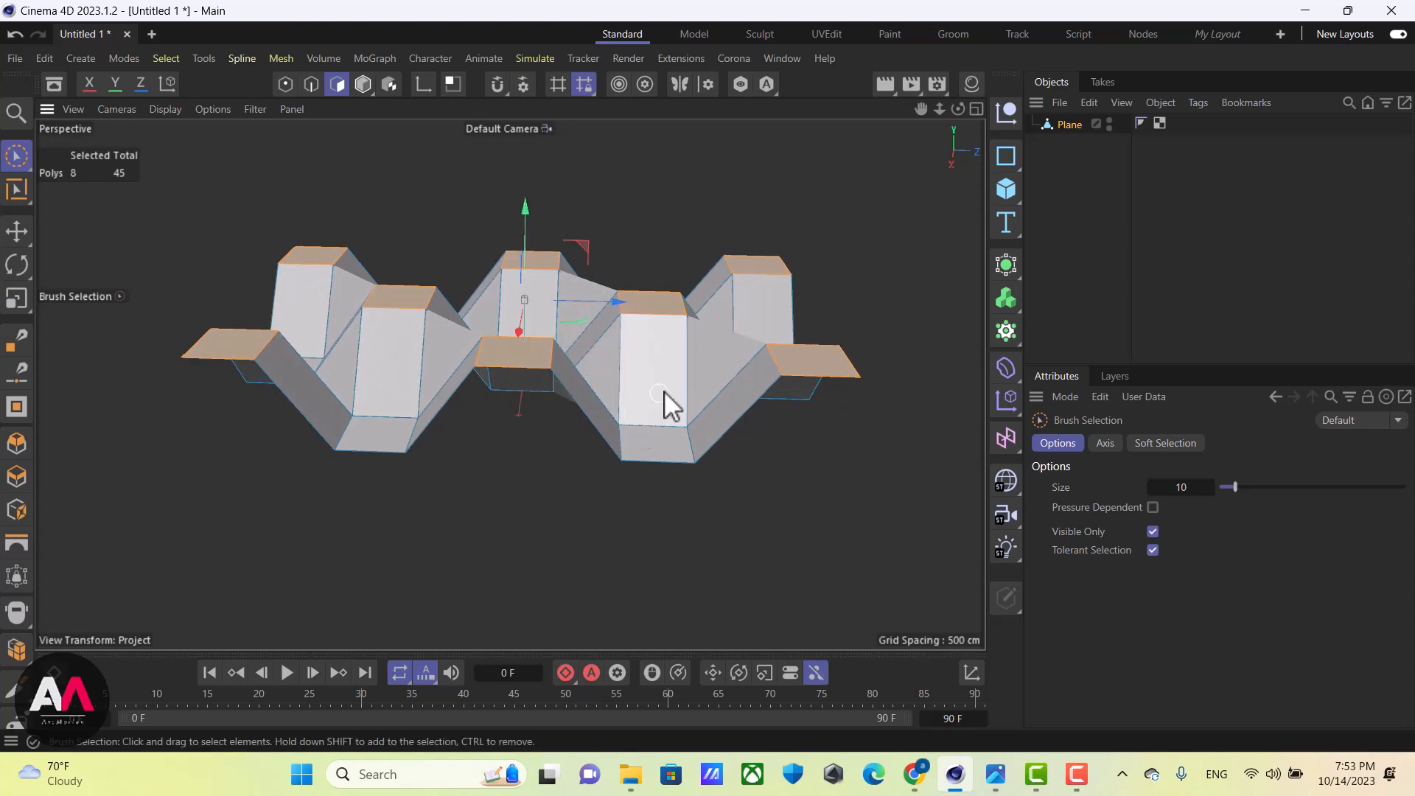
Select the four low edge polygons, the two valley ones on each long side of the roof mesh
alt+drag(670, 404, 568, 464)
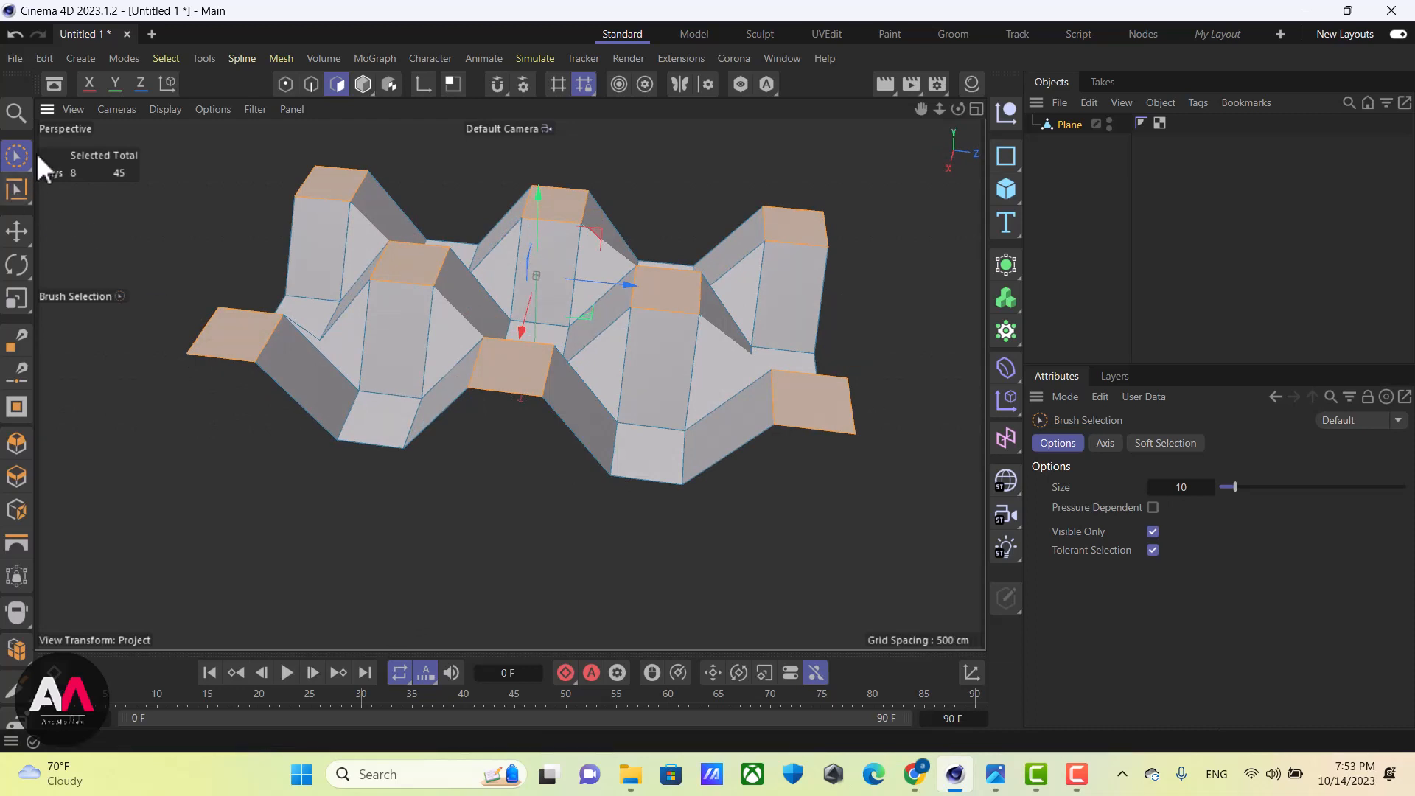
click(632, 461)
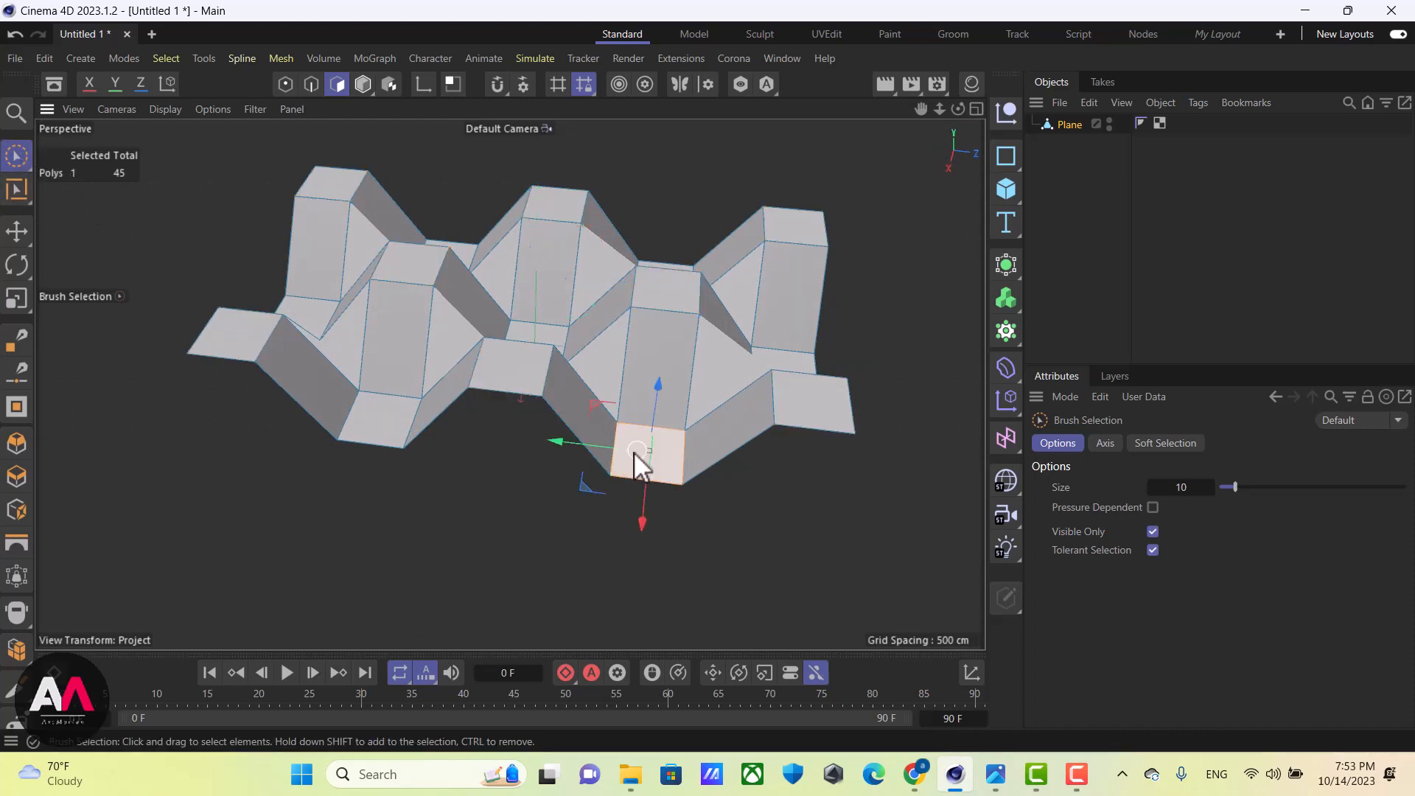
shift+click(379, 420)
alt+drag(496, 322, 385, 379)
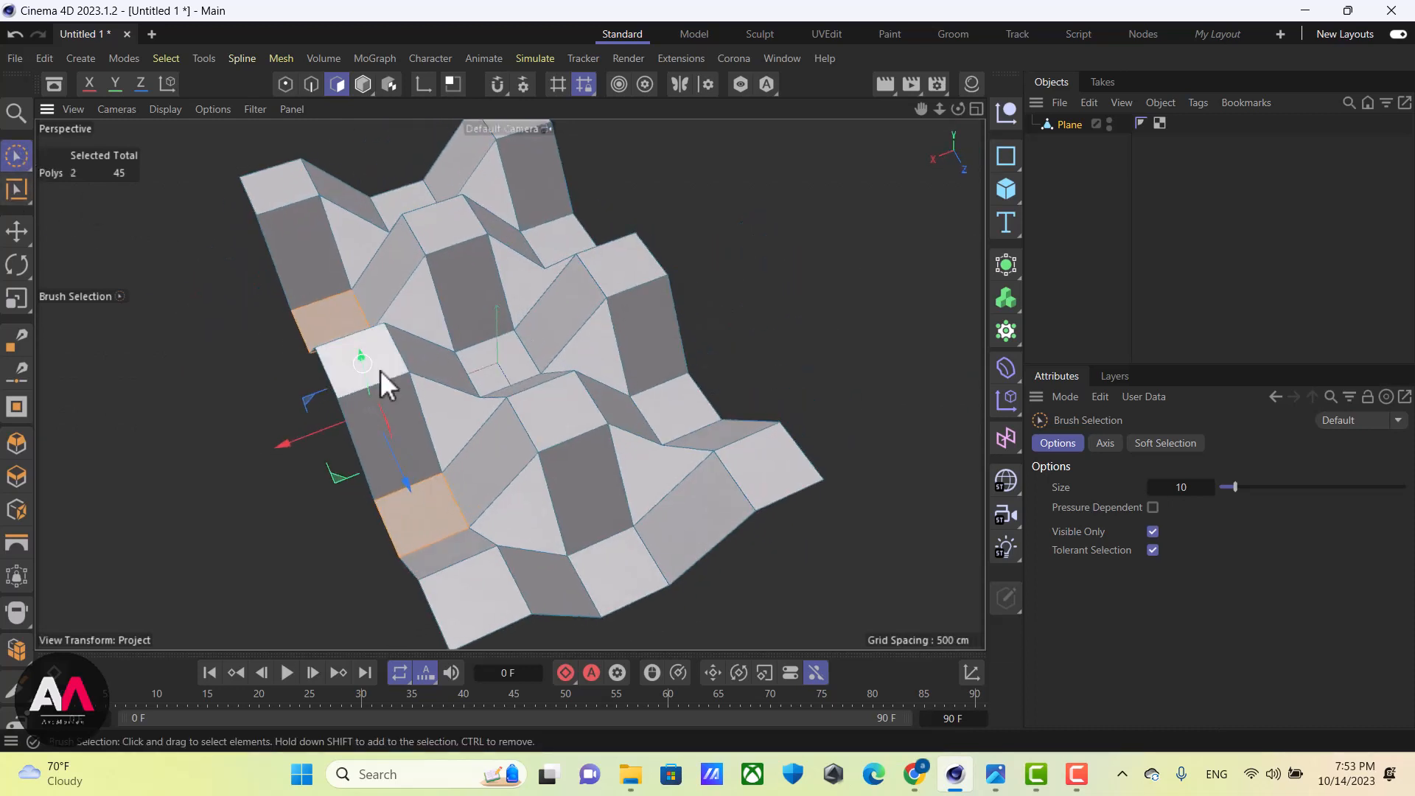
shift+click(674, 401)
shift+click(558, 242)
Lower the four selected valley polygons along the Y axis so the long edges dip below the inner valleys
alt+drag(376, 613, 528, 407)
scroll(529, 407, up, 2)
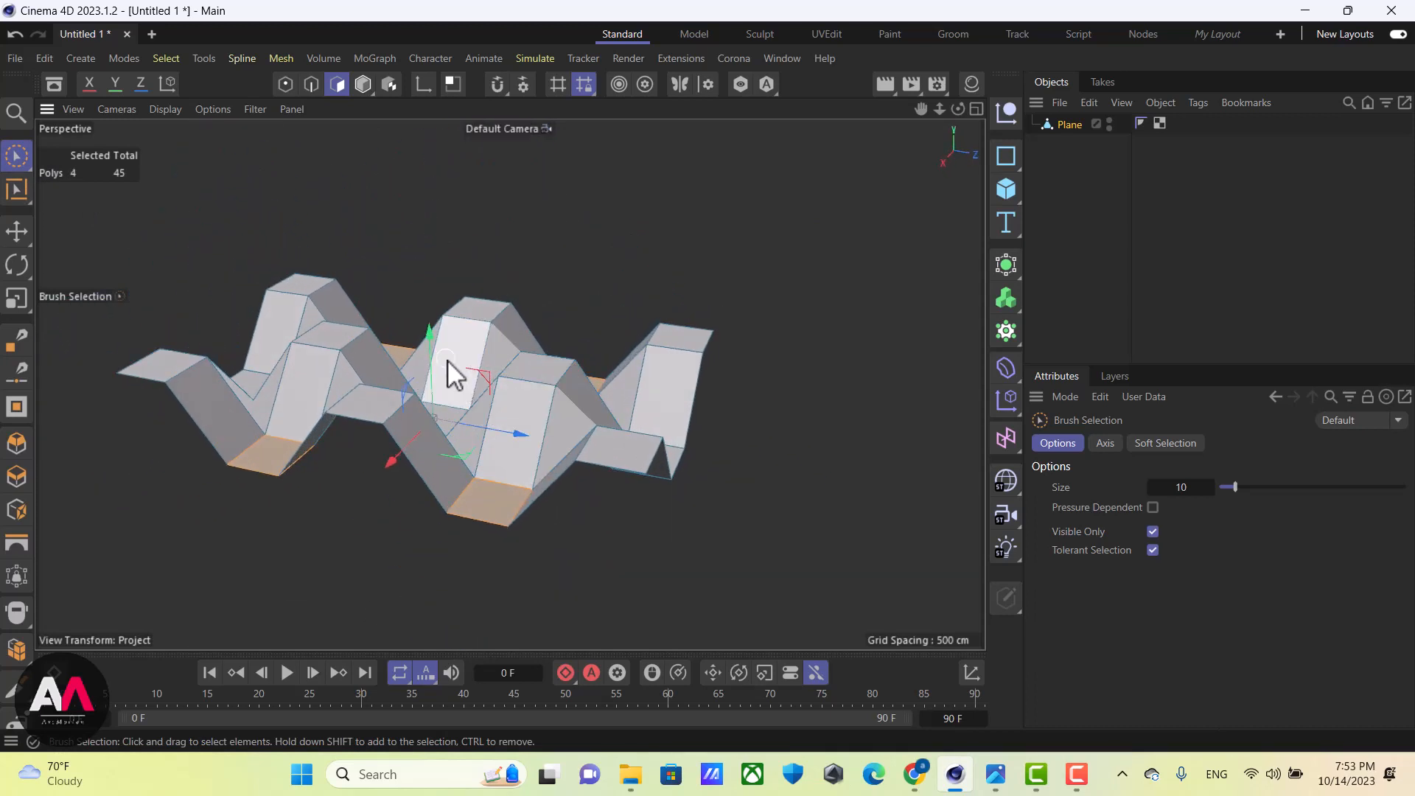
drag(432, 354, 463, 417)
alt+drag(634, 446, 606, 516)
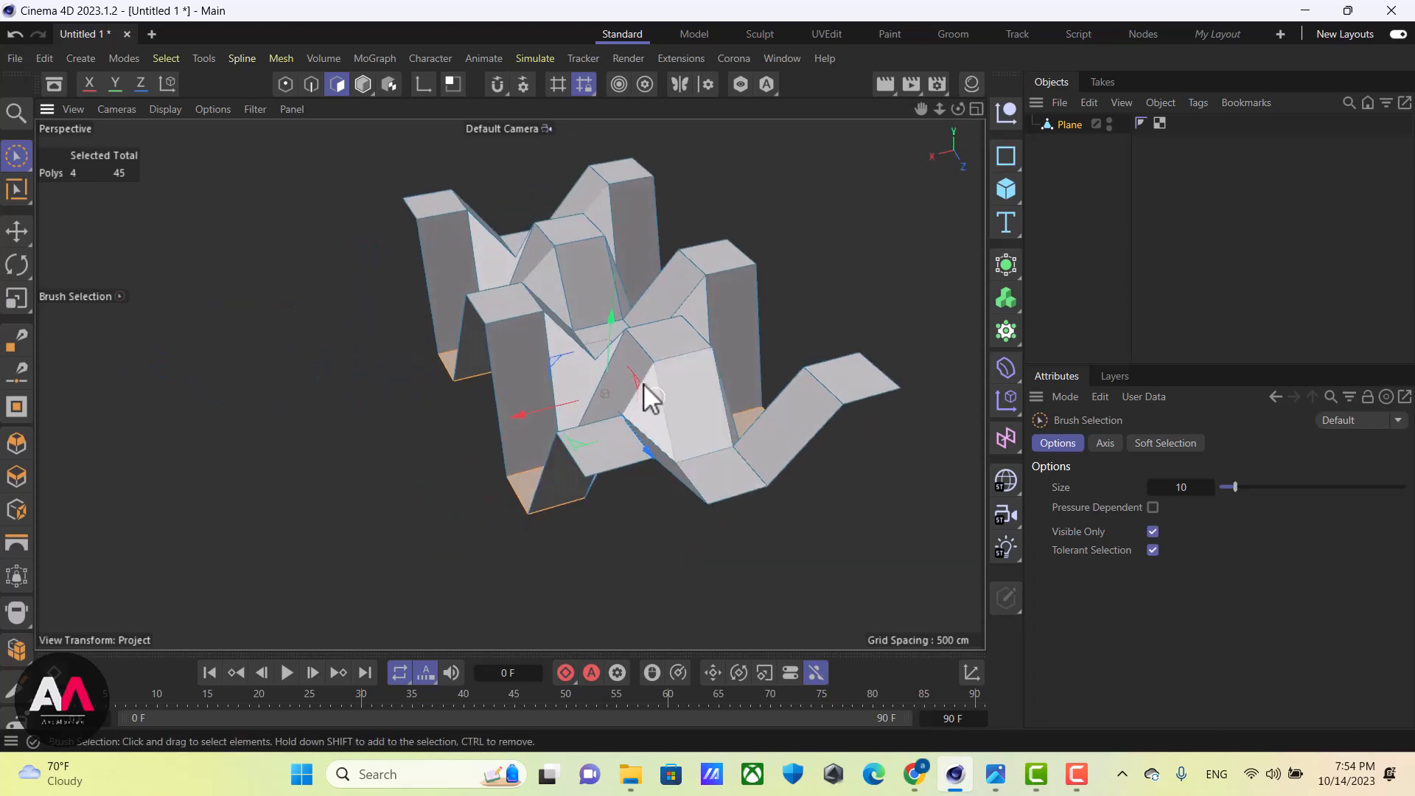
alt+drag(644, 384, 772, 413)
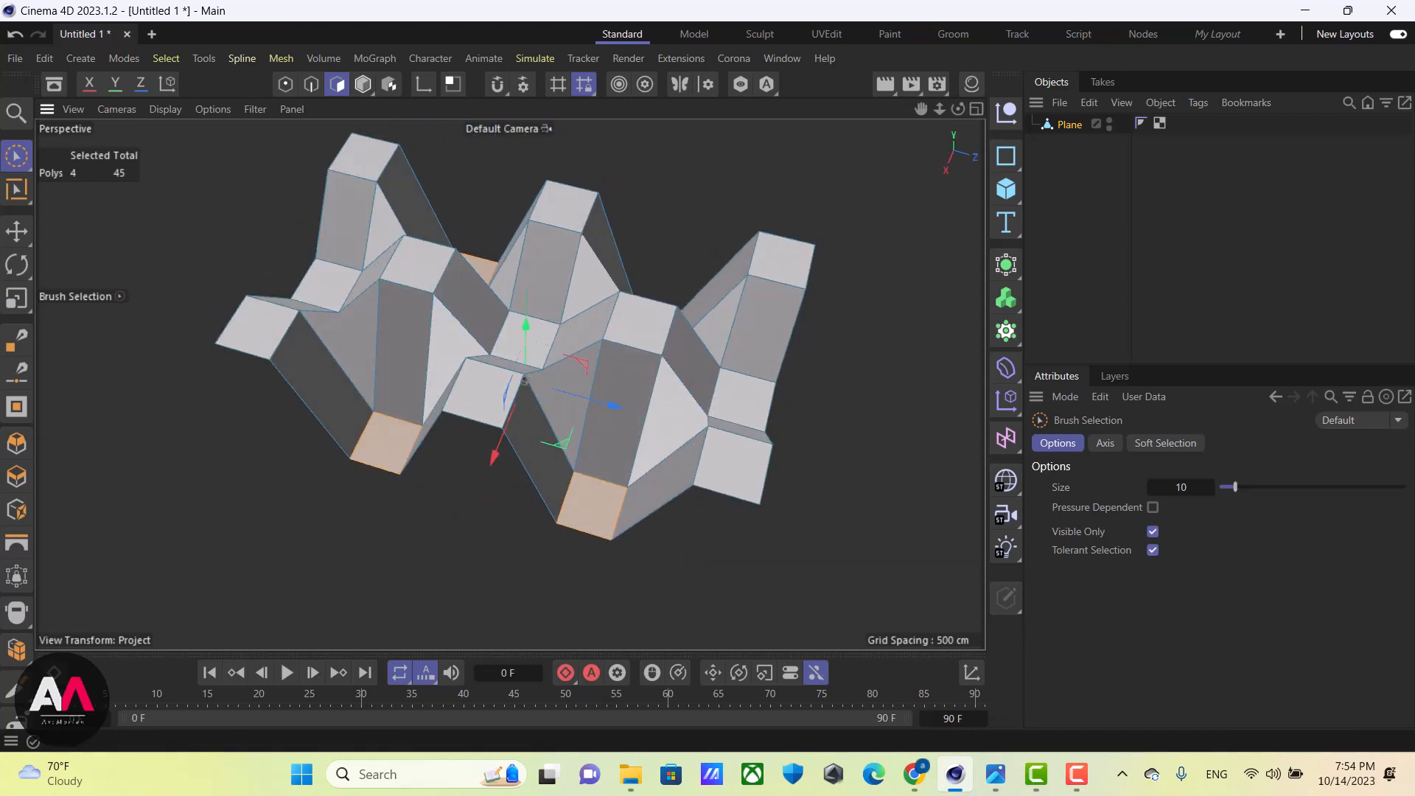
Switch to the BosjesCapel.png markup, trace the roof's end profile from peak through valley to corner on the corner-view photo, and return to Cinema 4D
mouse_move(996, 774)
click(926, 621)
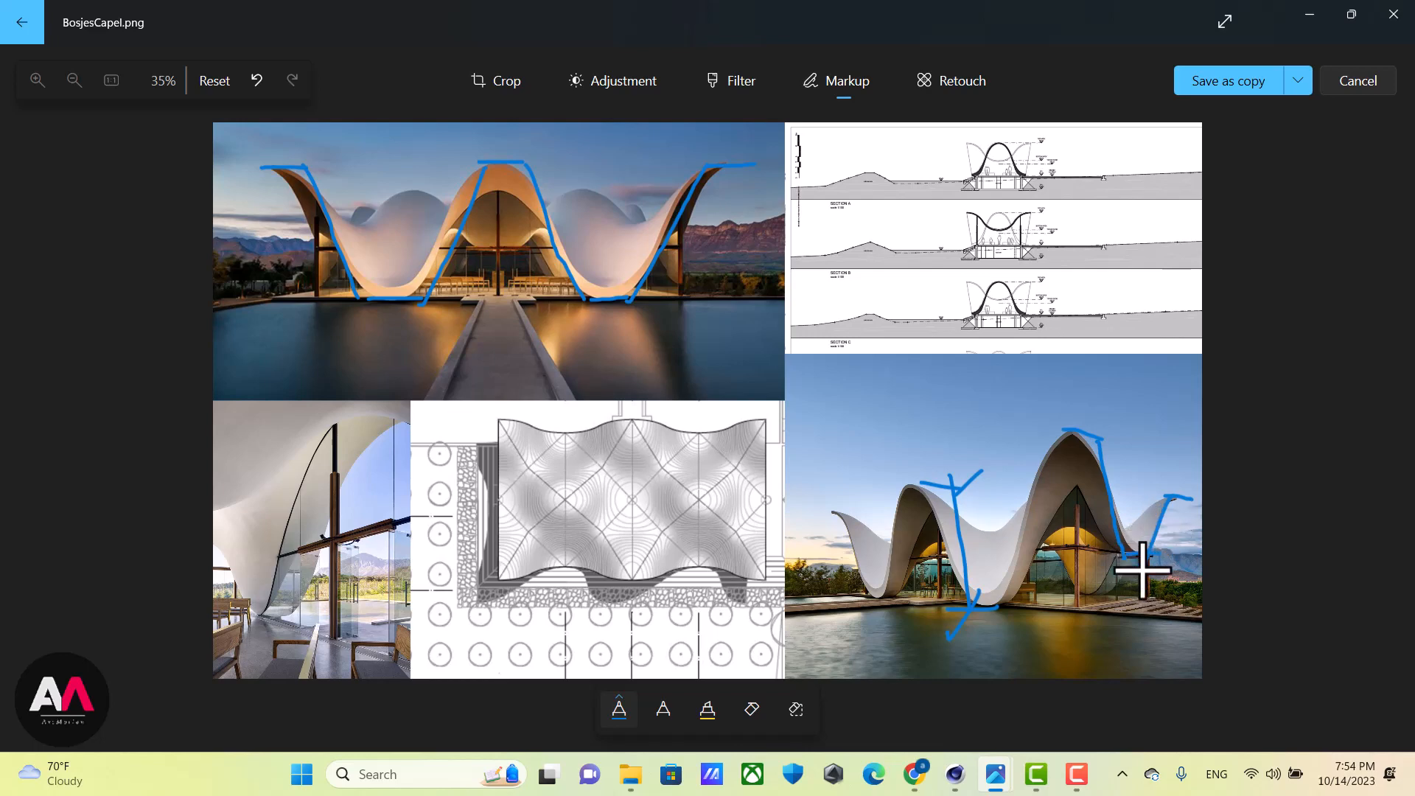
click(955, 774)
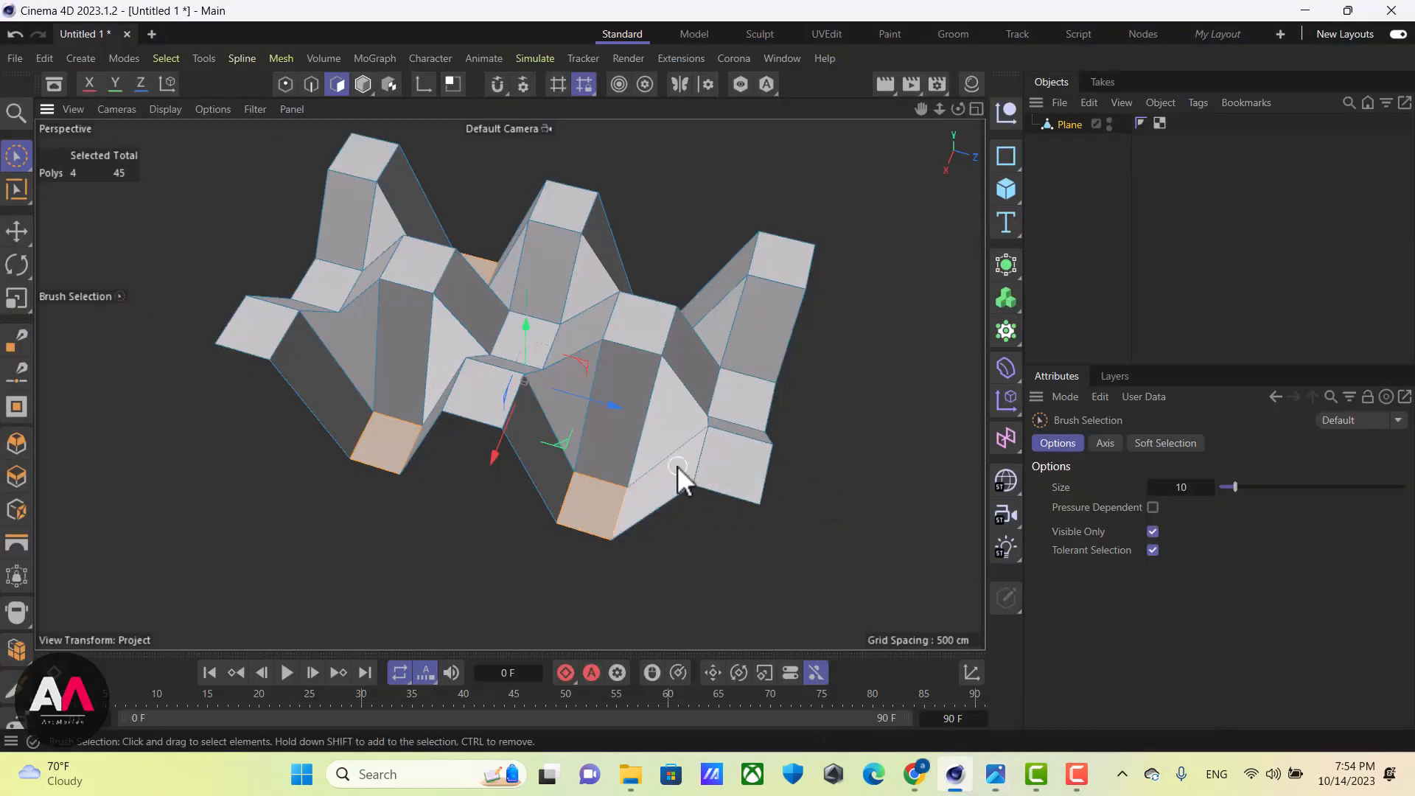
Smooth the roof mesh by adding a Subdivision Surface as the parent of the Plane
alt+drag(678, 466, 516, 372)
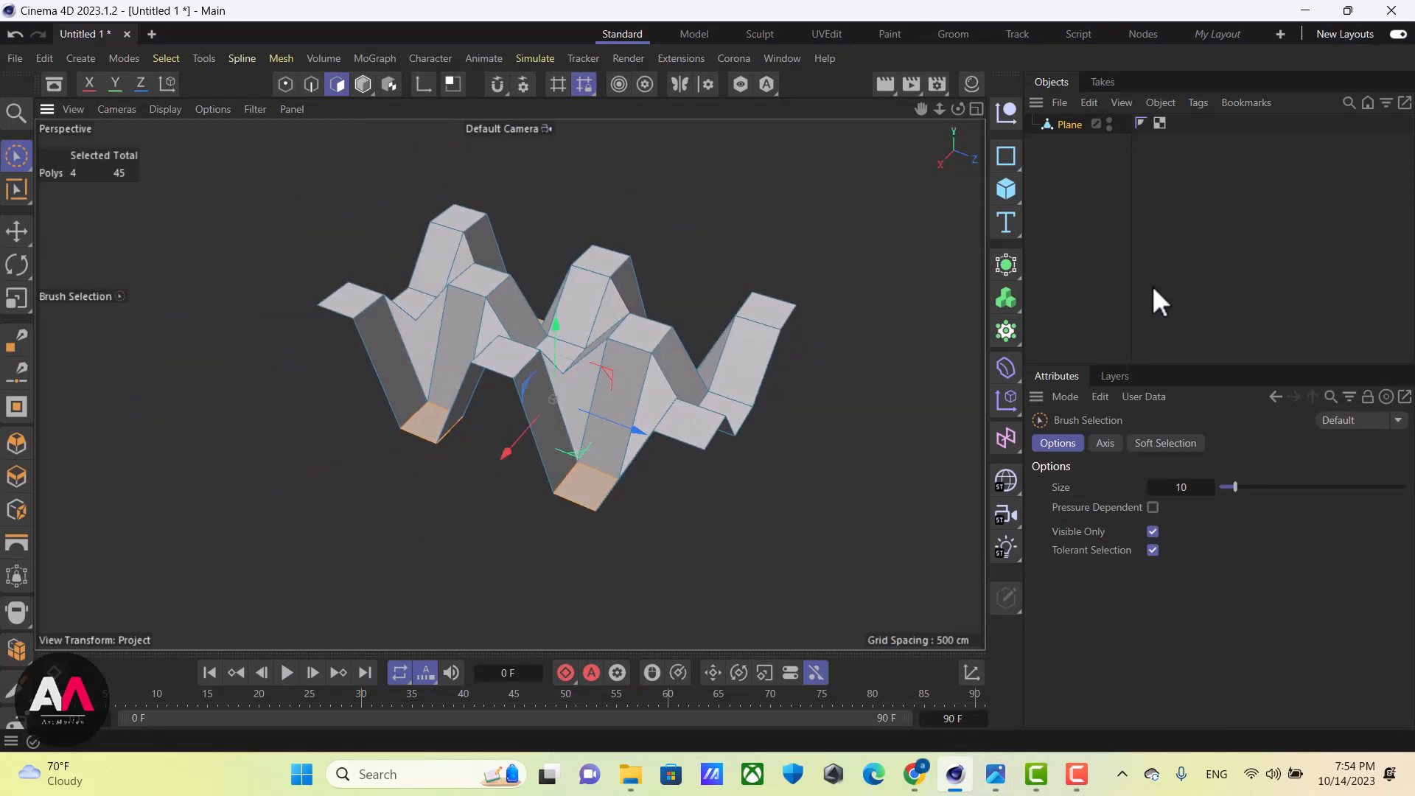
click(1005, 259)
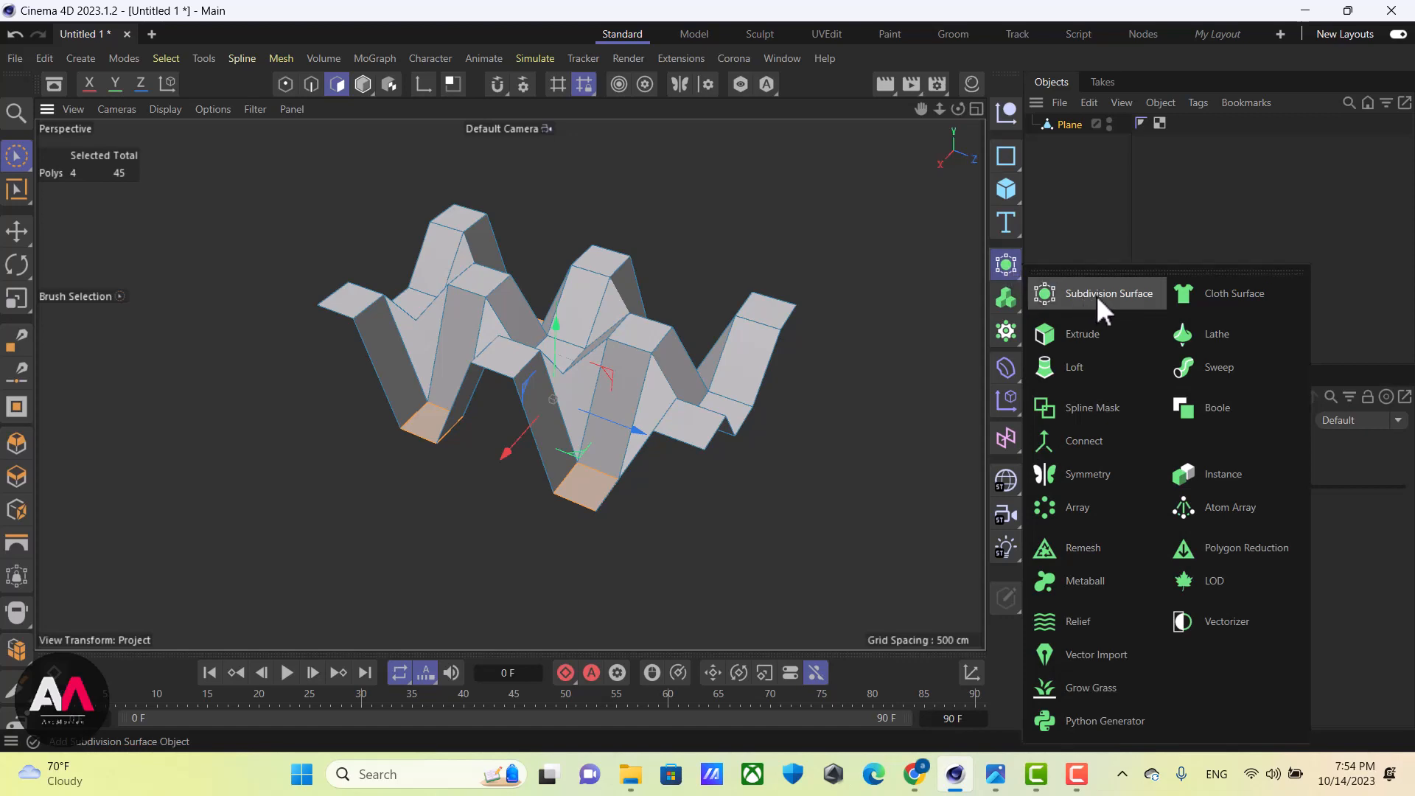
click(1107, 292)
mouse_move(903, 480)
alt+mouse_down()
mouse_move(749, 285)
mouse_move(785, 255)
mouse_move(853, 307)
mouse_move(894, 383)
mouse_move(737, 491)
mouse_move(538, 480)
mouse_move(830, 451)
mouse_move(426, 348)
mouse_move(546, 432)
mouse_move(455, 333)
mouse_move(452, 278)
mouse_move(544, 292)
mouse_move(634, 404)
mouse_move(665, 472)
mouse_move(731, 428)
mouse_move(577, 507)
mouse_move(962, 194)
mouse_move(644, 395)
alt+mouse_up()
click(1129, 214)
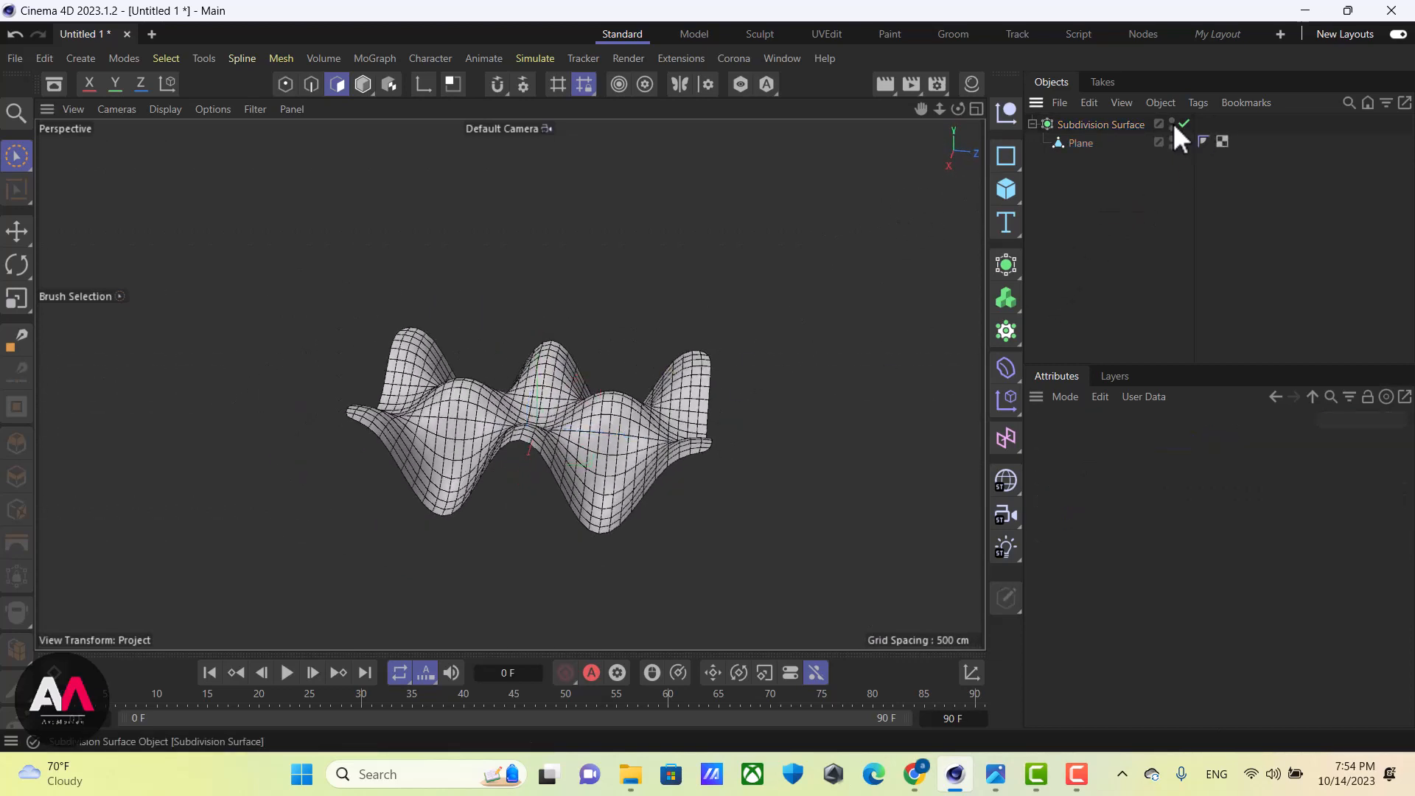
Hide the Subdivision Surface with its roof mesh and add a new plane primitive
click(1173, 123)
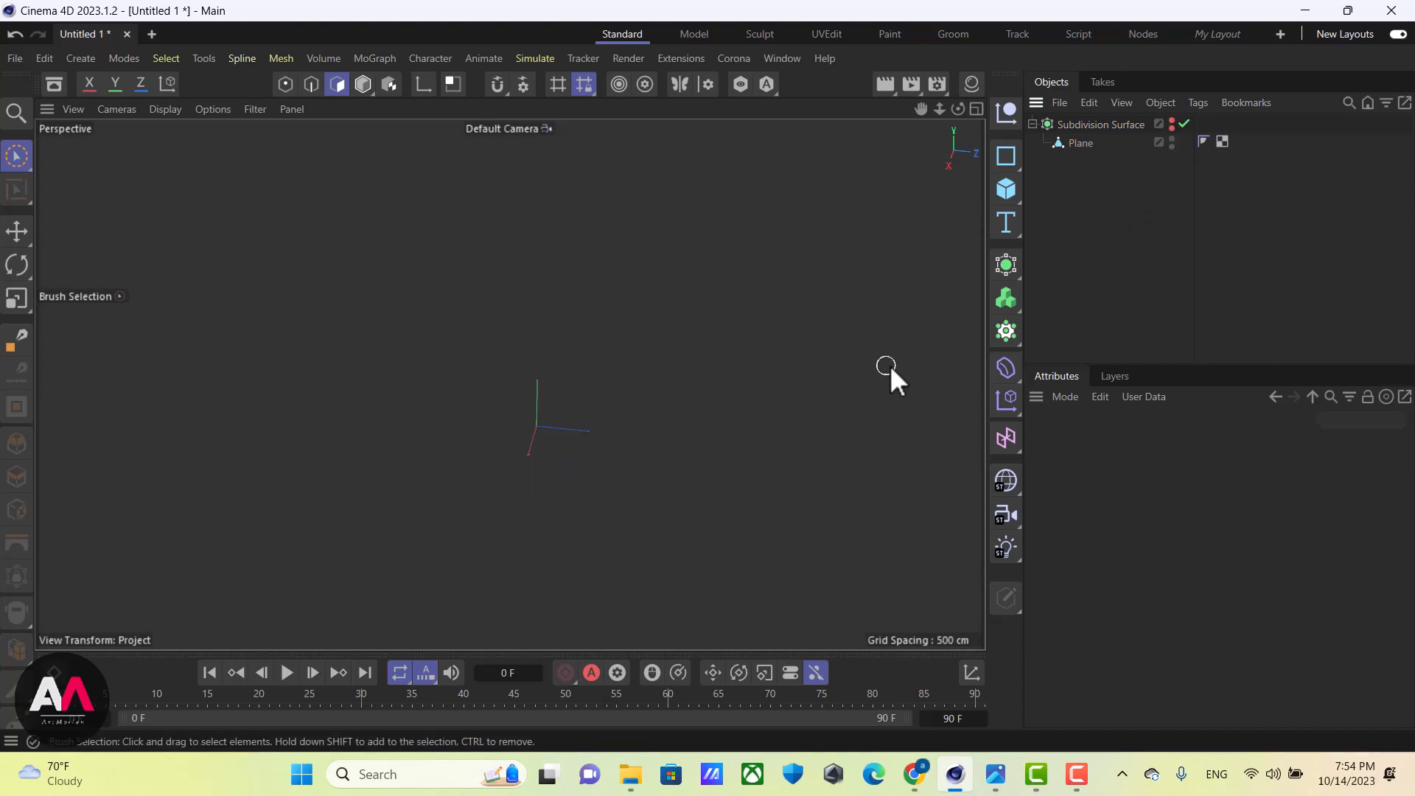
click(1007, 190)
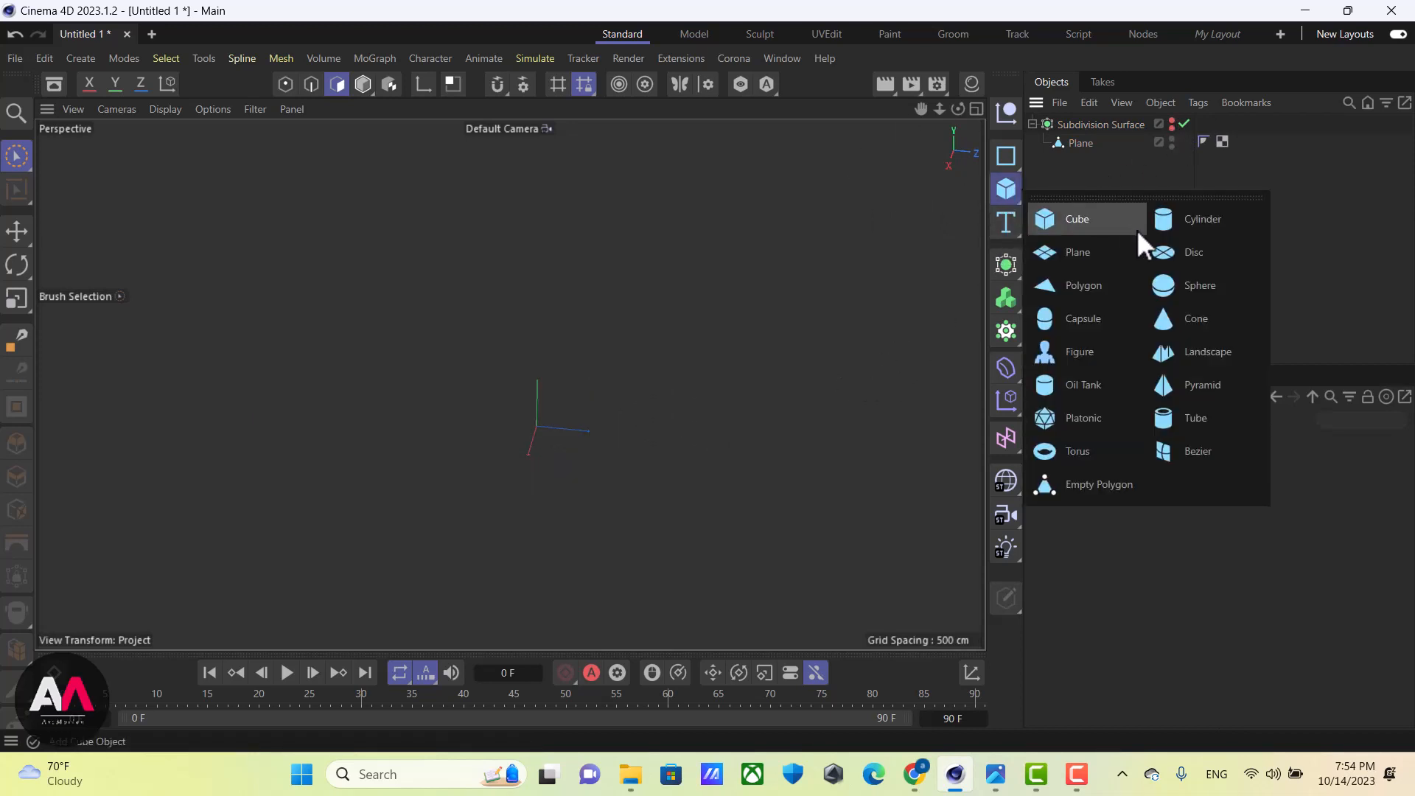
click(1071, 255)
alt+right_drag(492, 457, 637, 405)
alt+middle_drag(637, 405, 534, 434)
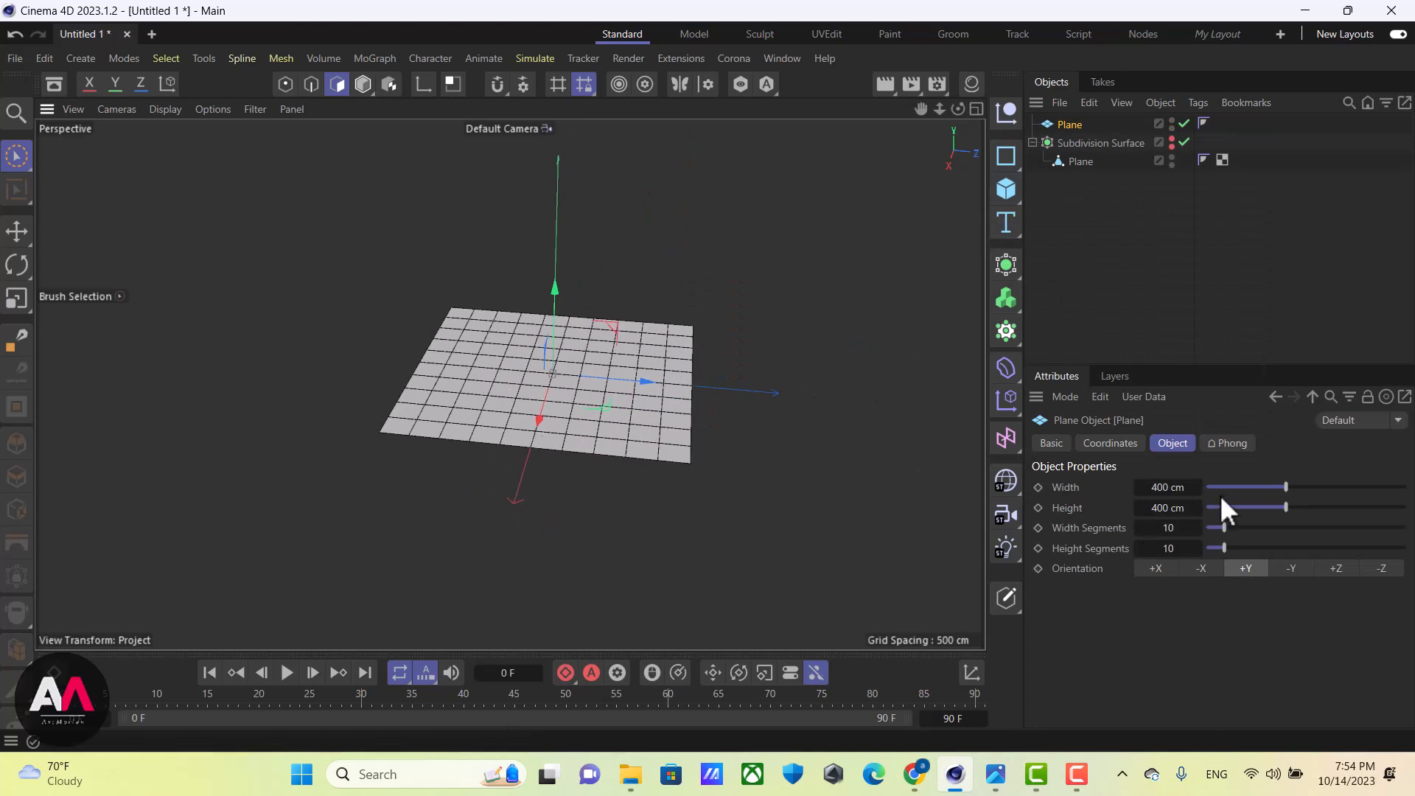
Set the new plane's width to 1200 cm and height to 2000 cm, with 5 width segments and 9 height segments
click(1177, 489)
key(BackSpace)
key(Return)
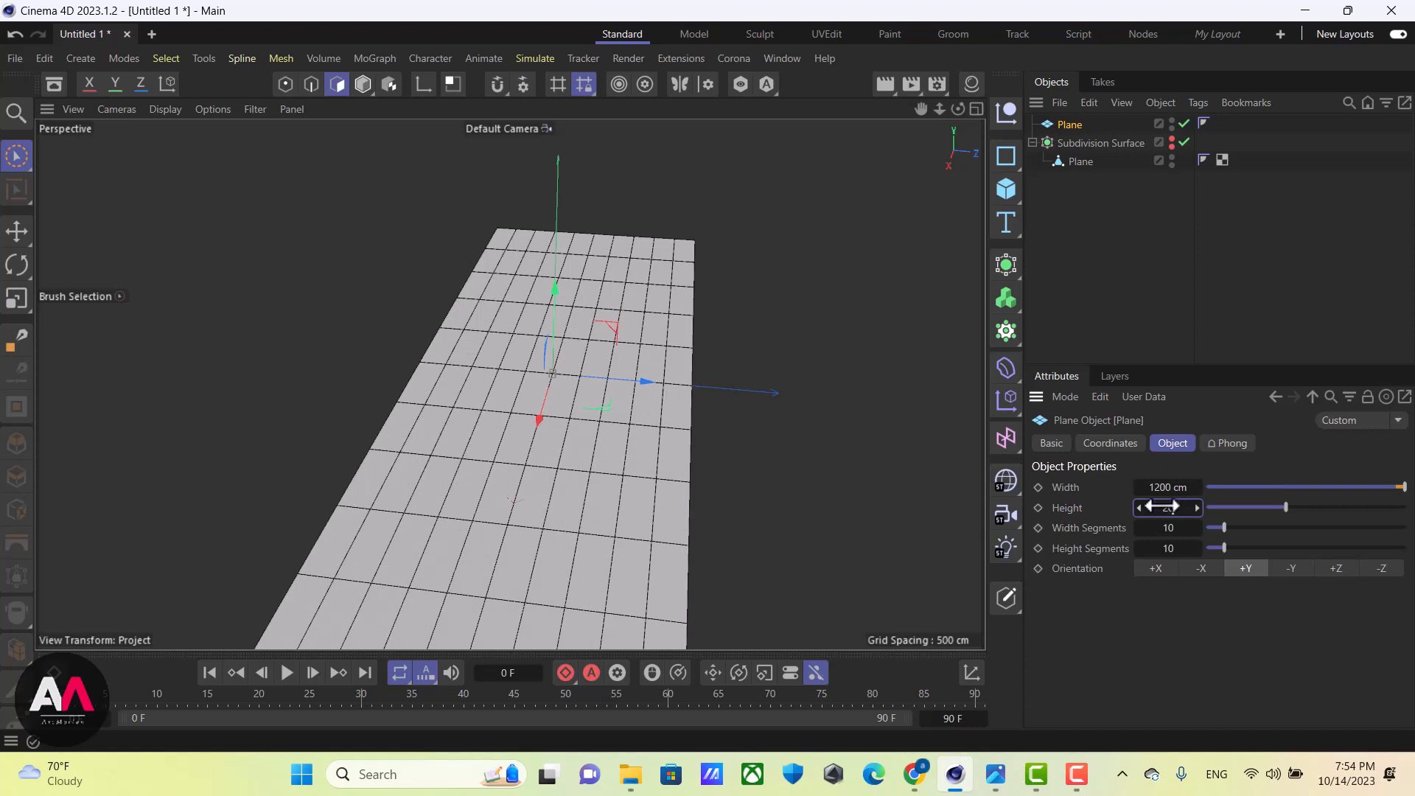
key(Return)
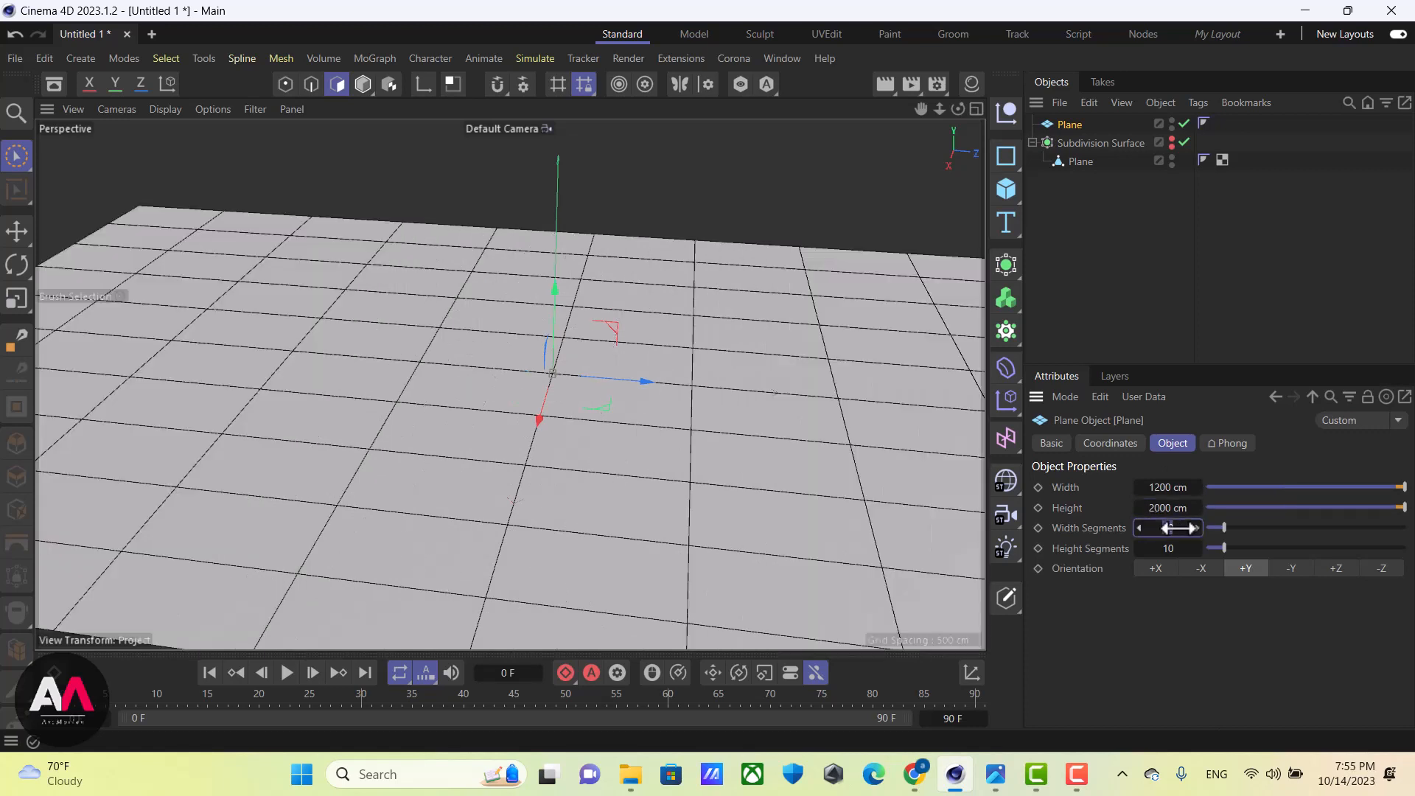
click(1168, 549)
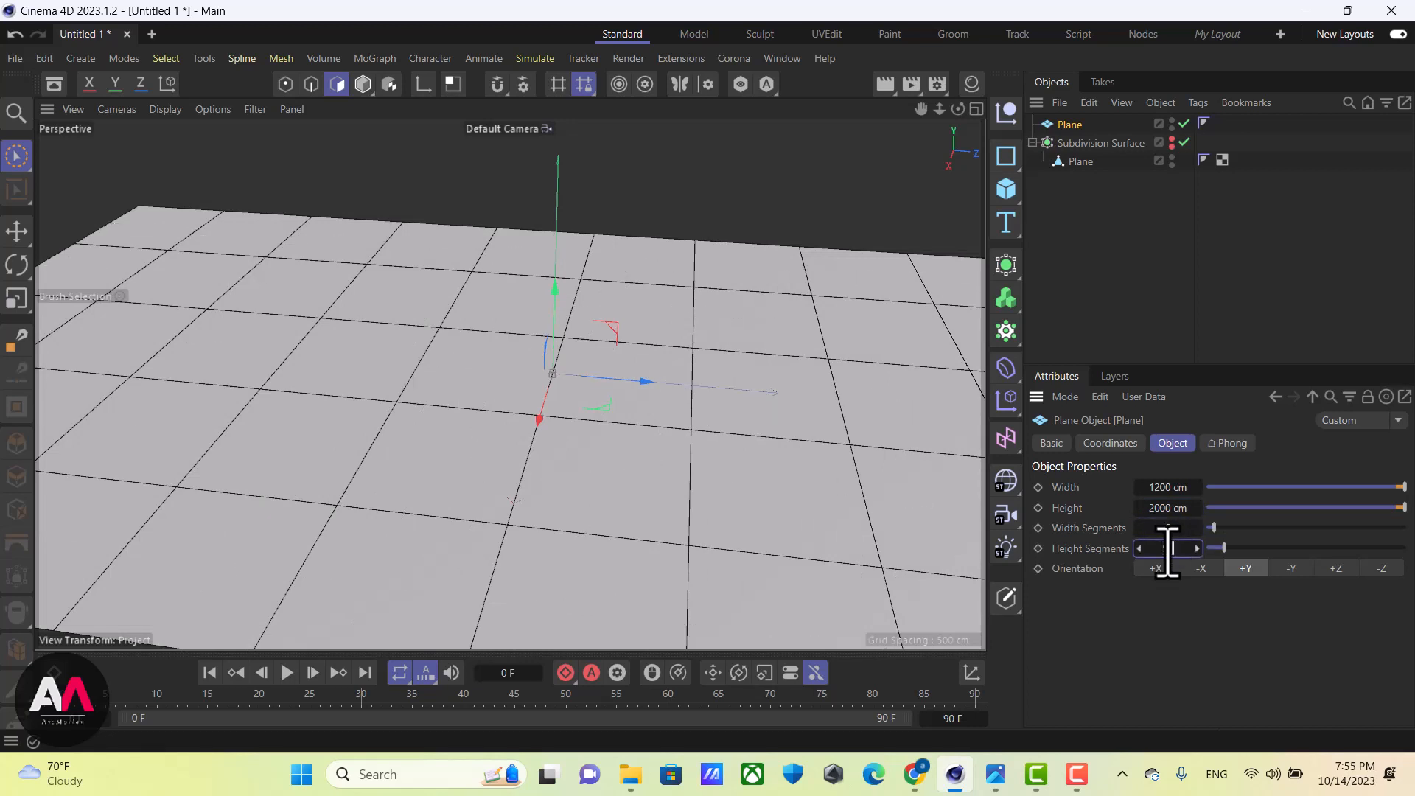
text(99)
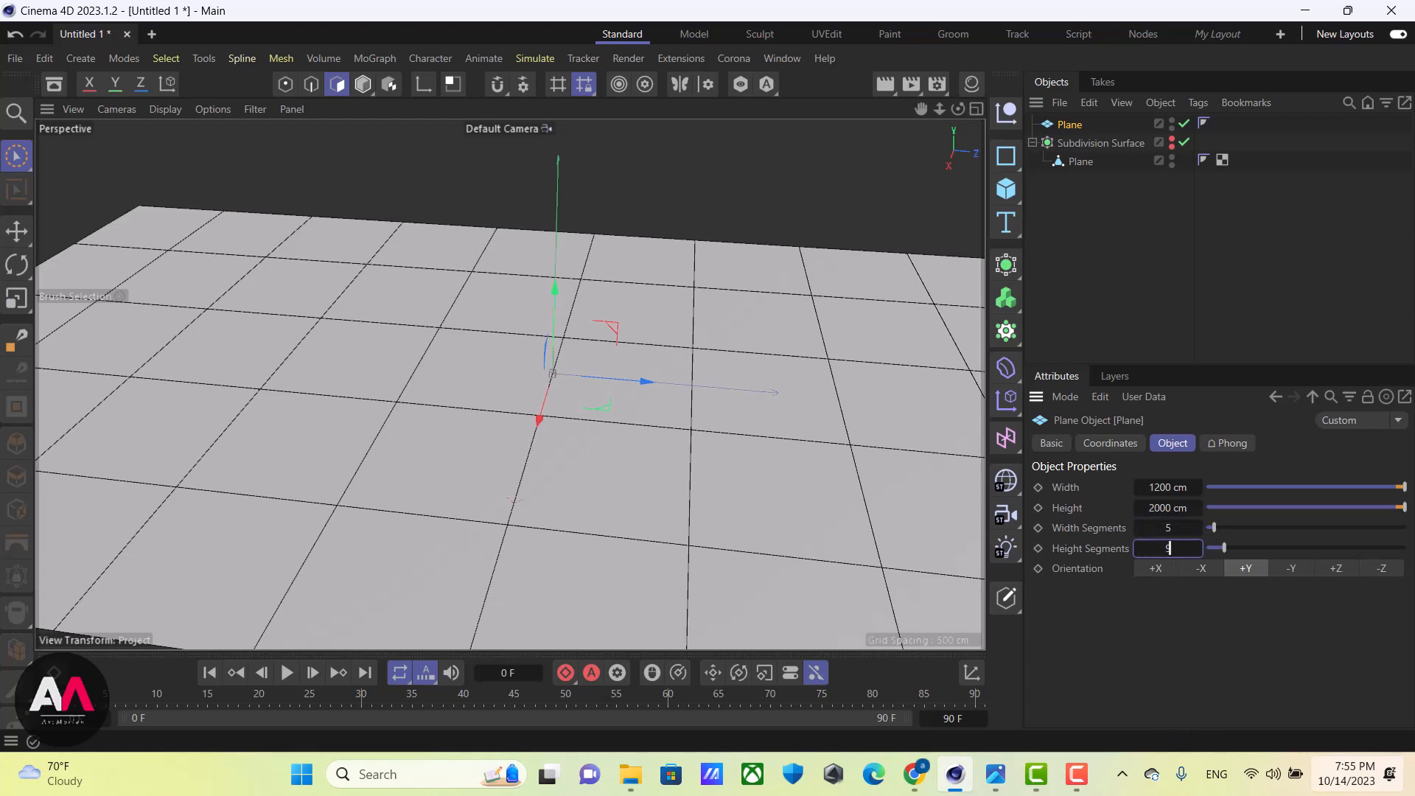
key(Return)
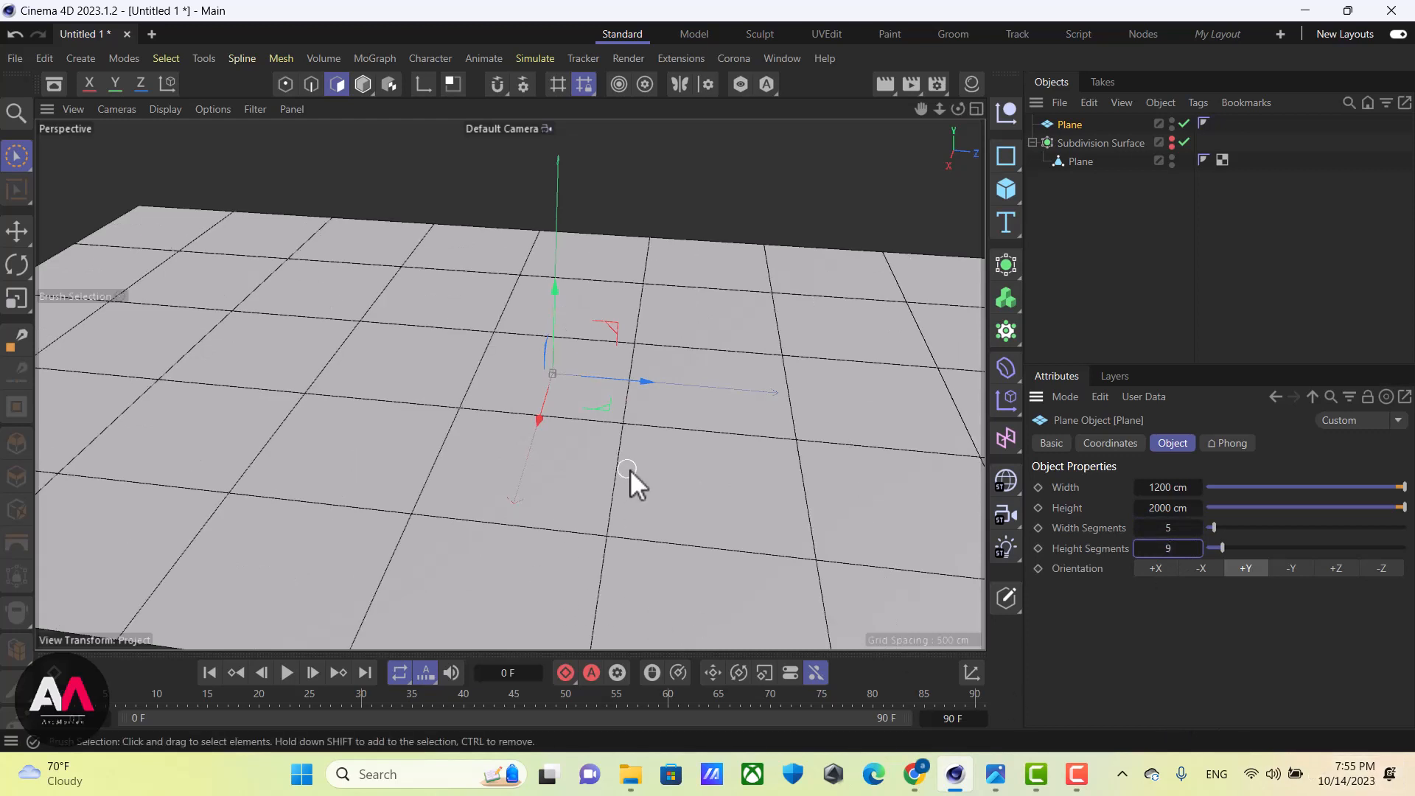
scroll(630, 470, down, 5)
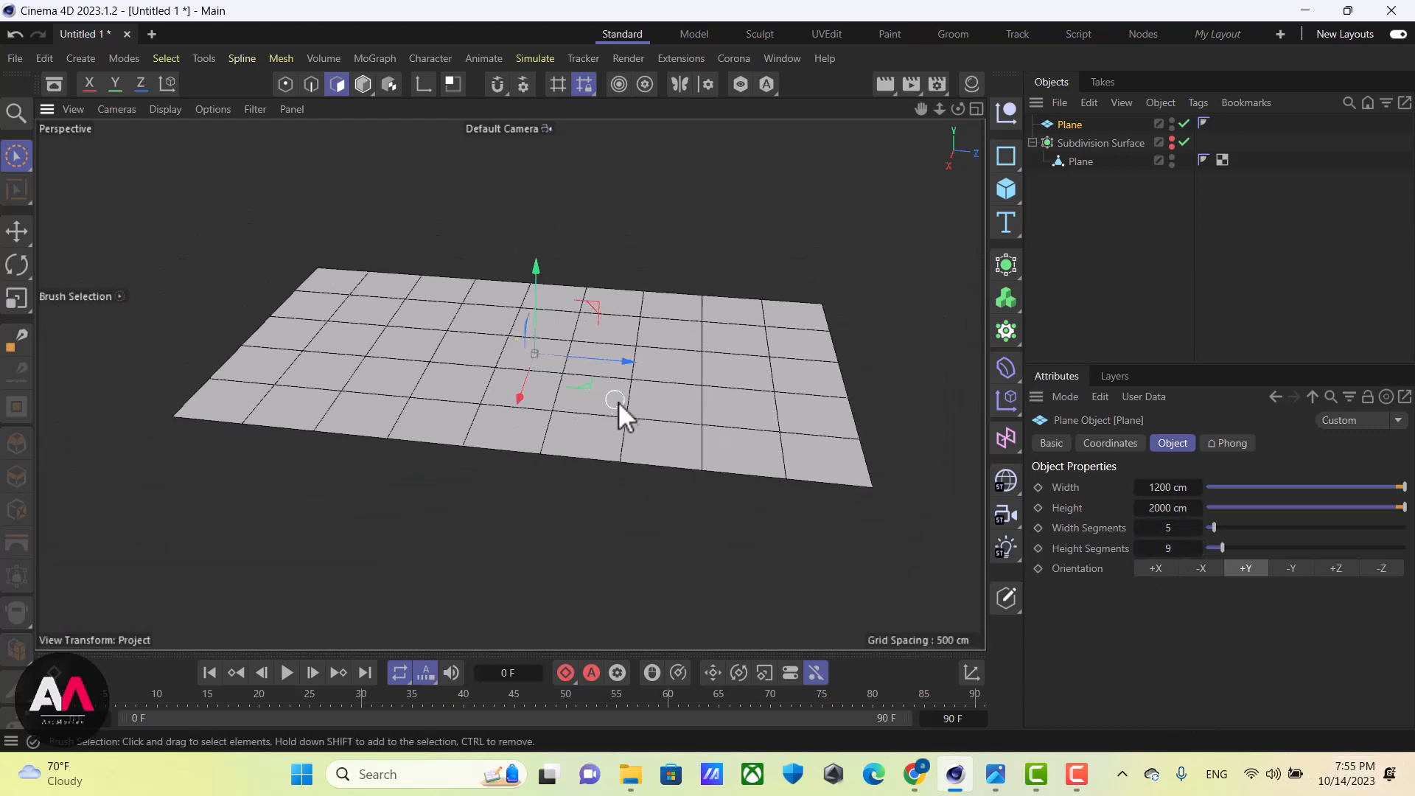
alt+middle_drag(617, 400, 584, 444)
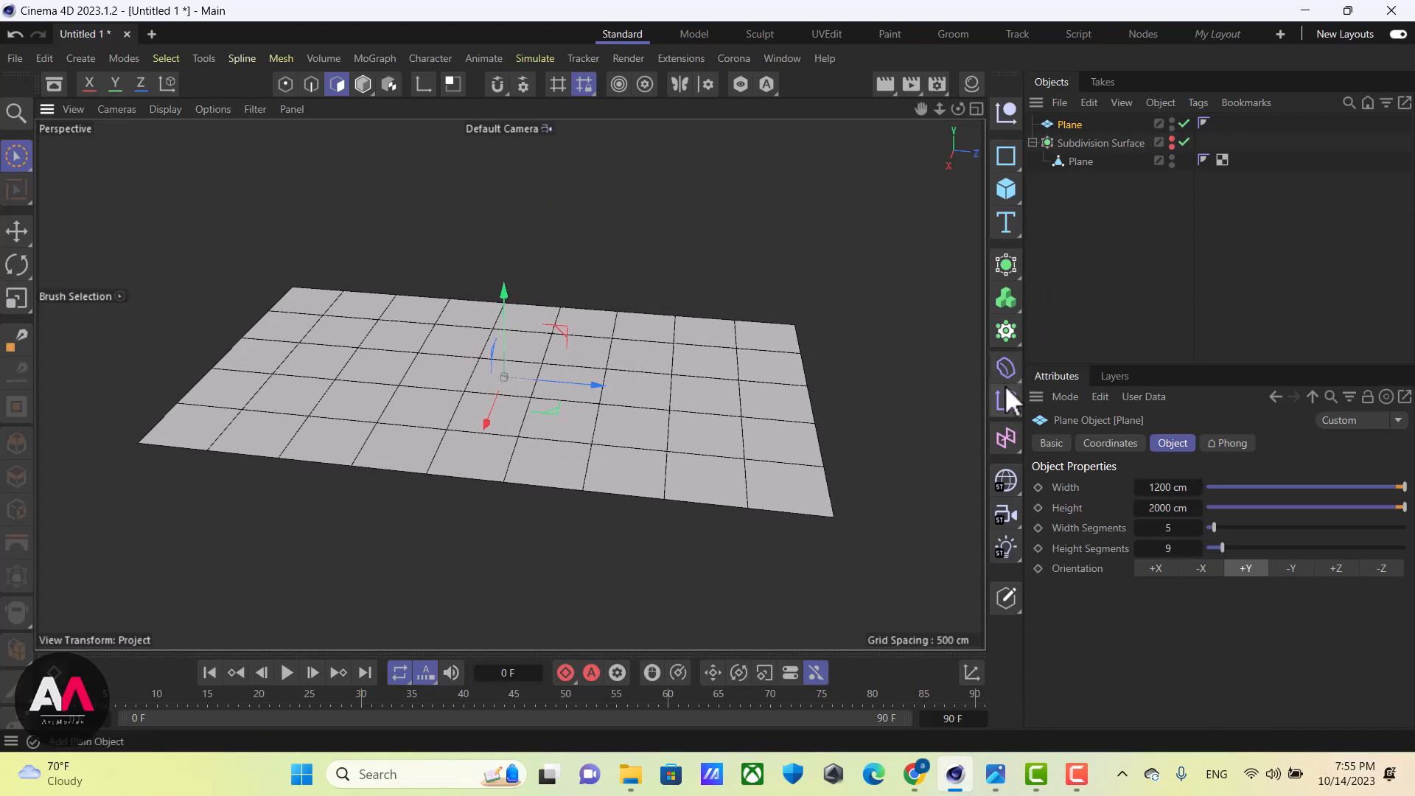
Add a Displacer deformer as a child of the new plane and set its height to 300 cm
click(1004, 366)
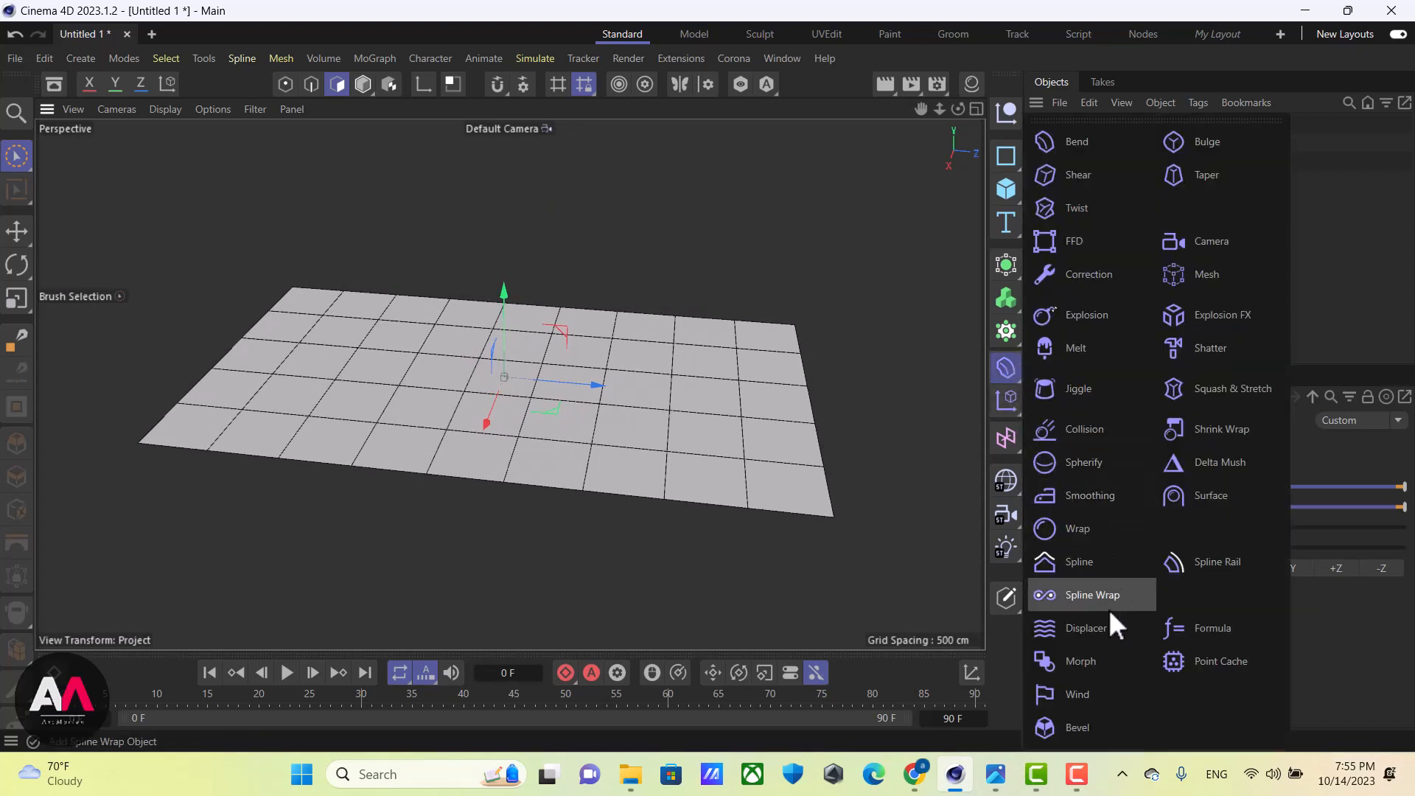
click(1091, 629)
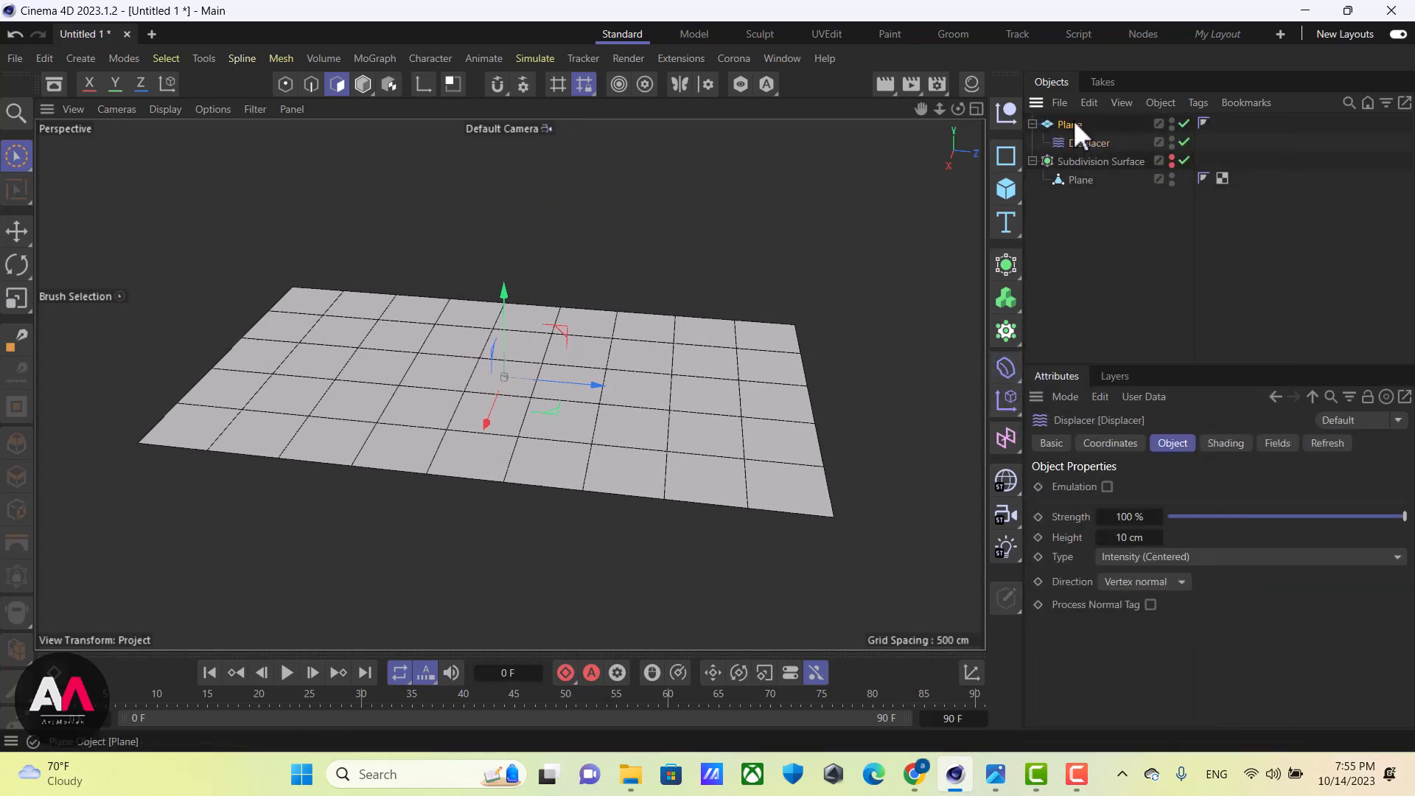
click(1085, 144)
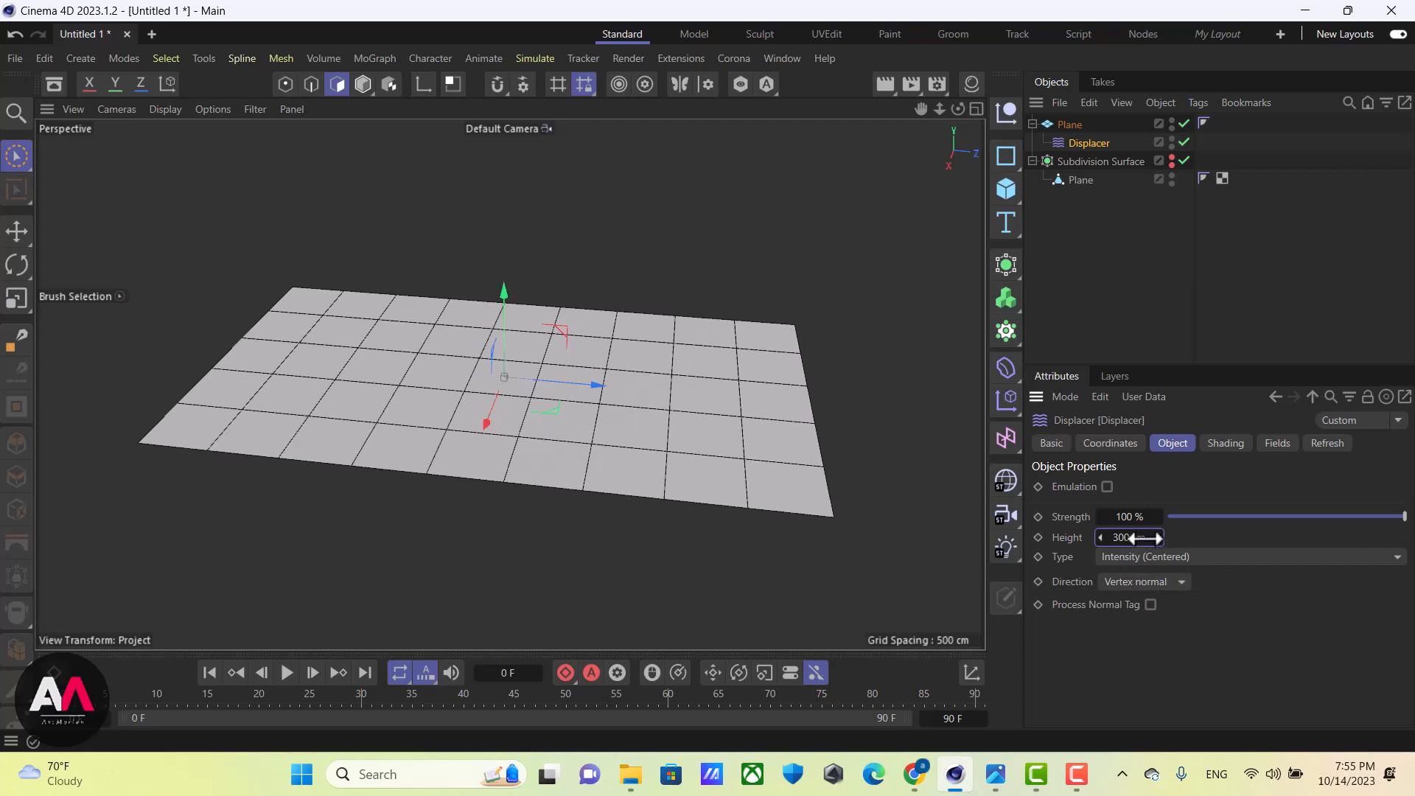
Assign a Checkerboard surface shader to the Displacer's shading
click(1226, 443)
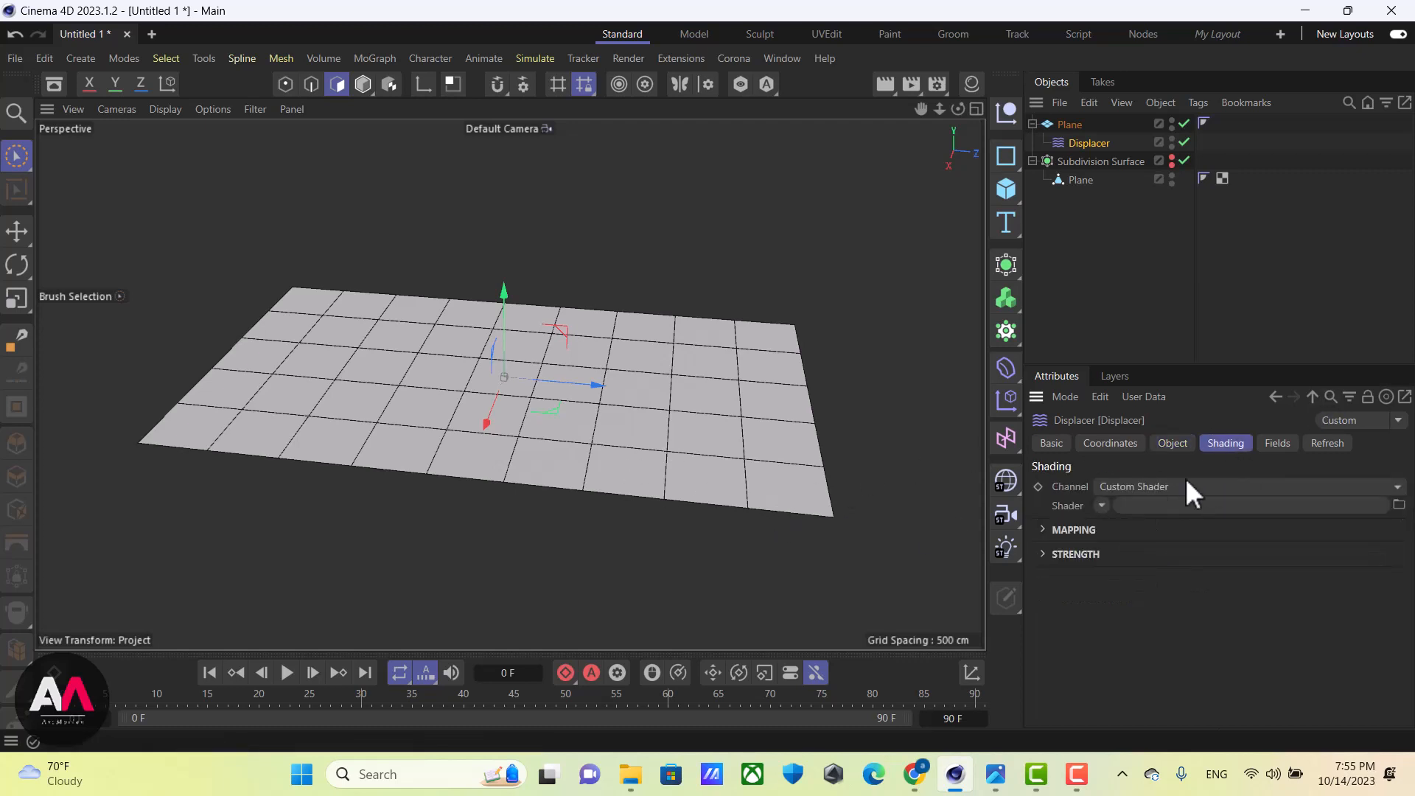
click(1101, 506)
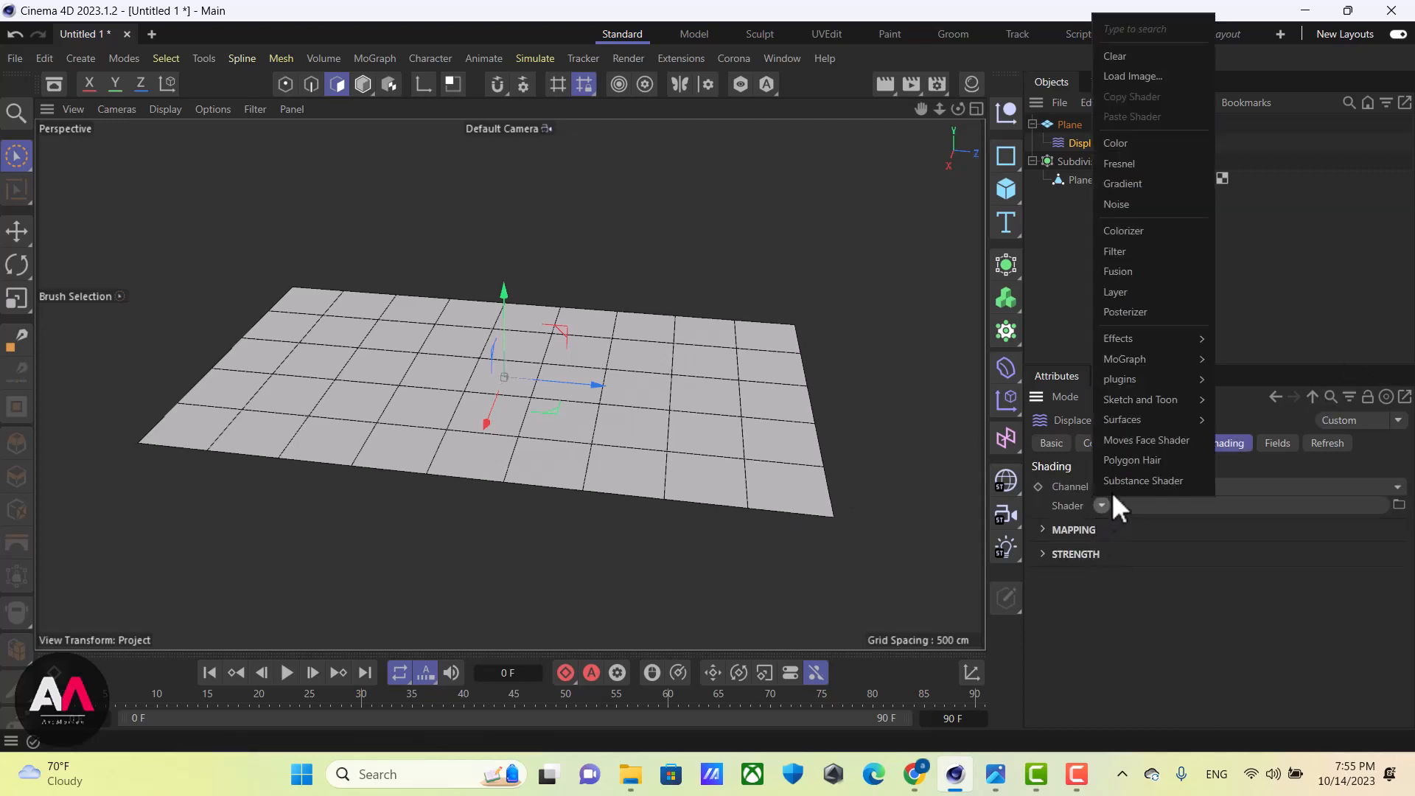
mouse_move(1144, 420)
click(1249, 288)
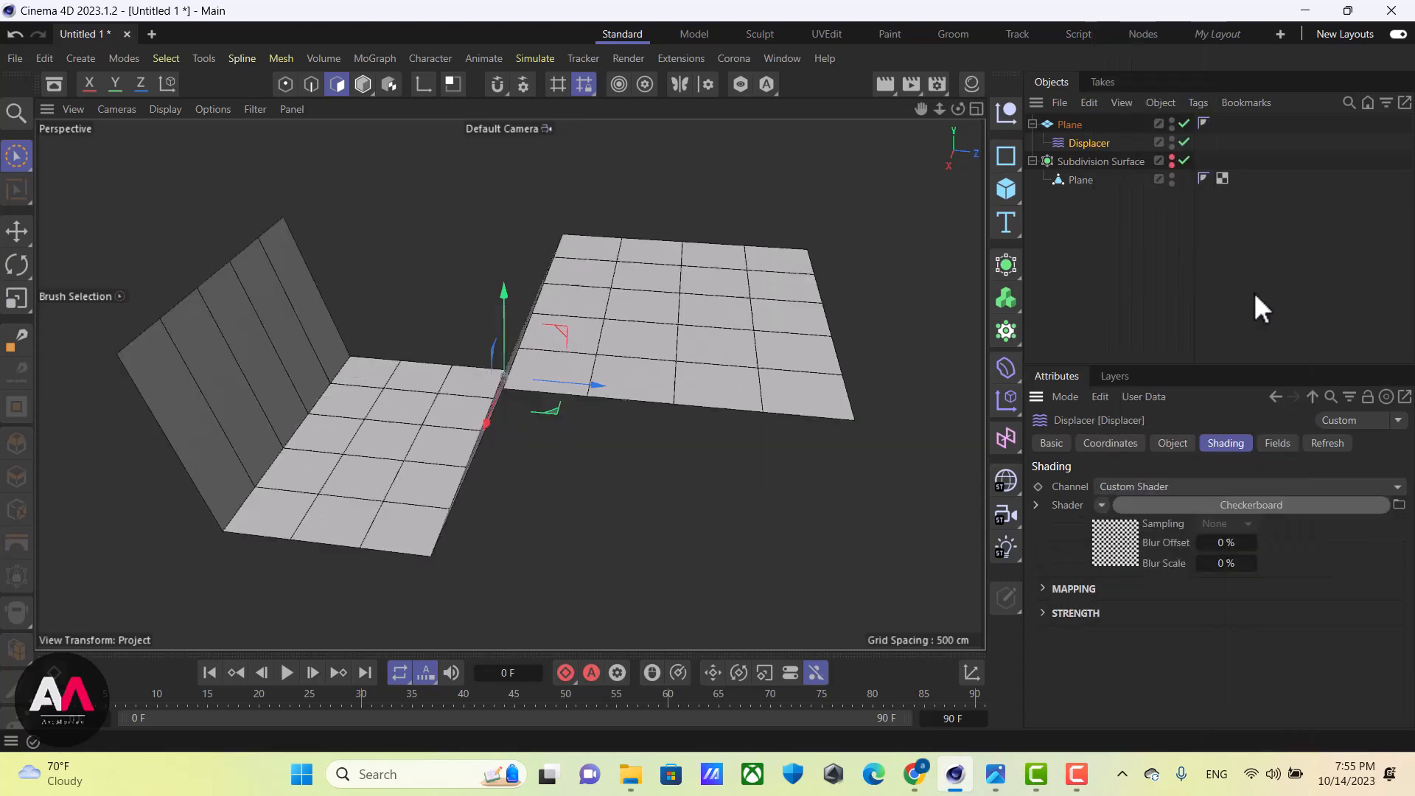
Examine the checkerboard shader's frequencies and the Displacer's height setting, viewing the displaced plane from different angles
click(1116, 549)
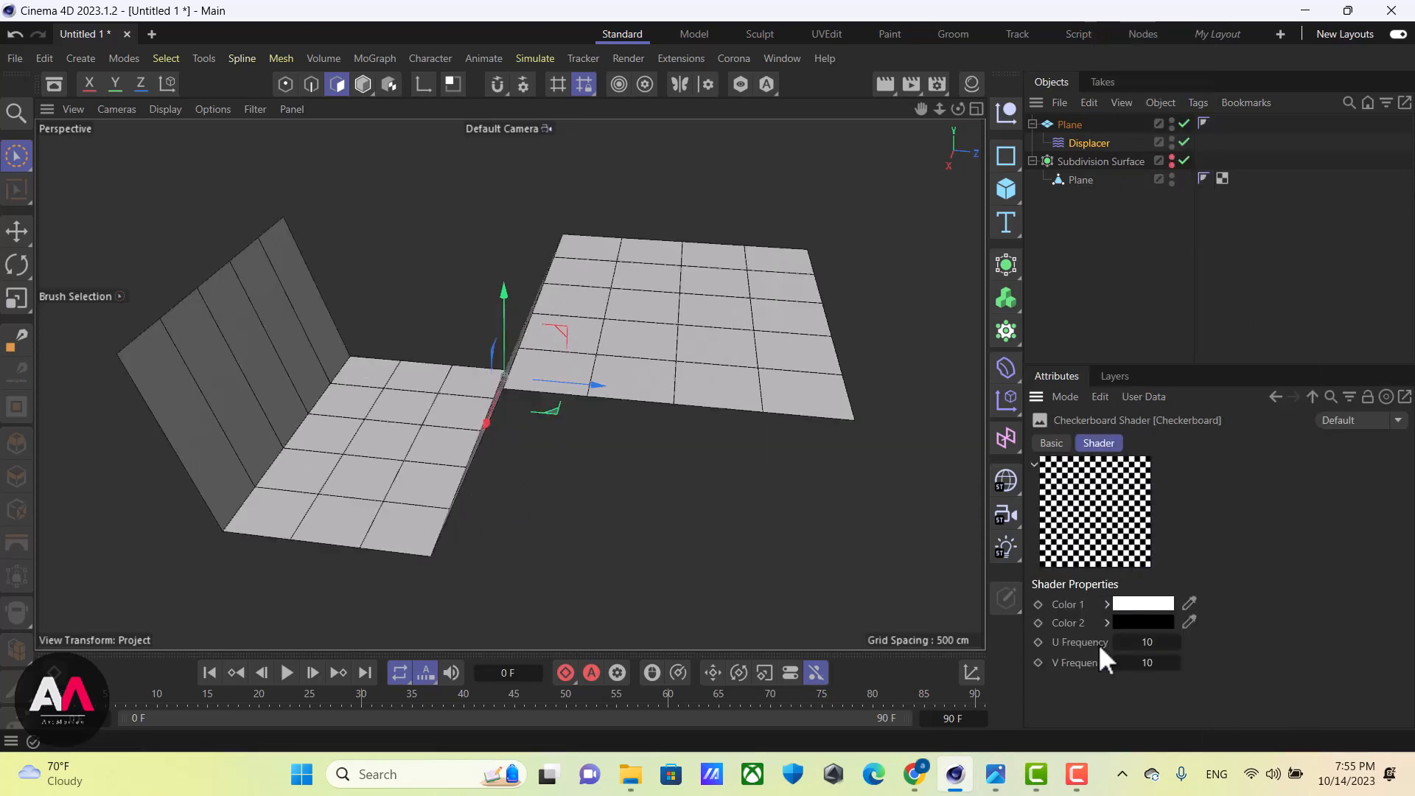
click(1084, 146)
click(1177, 445)
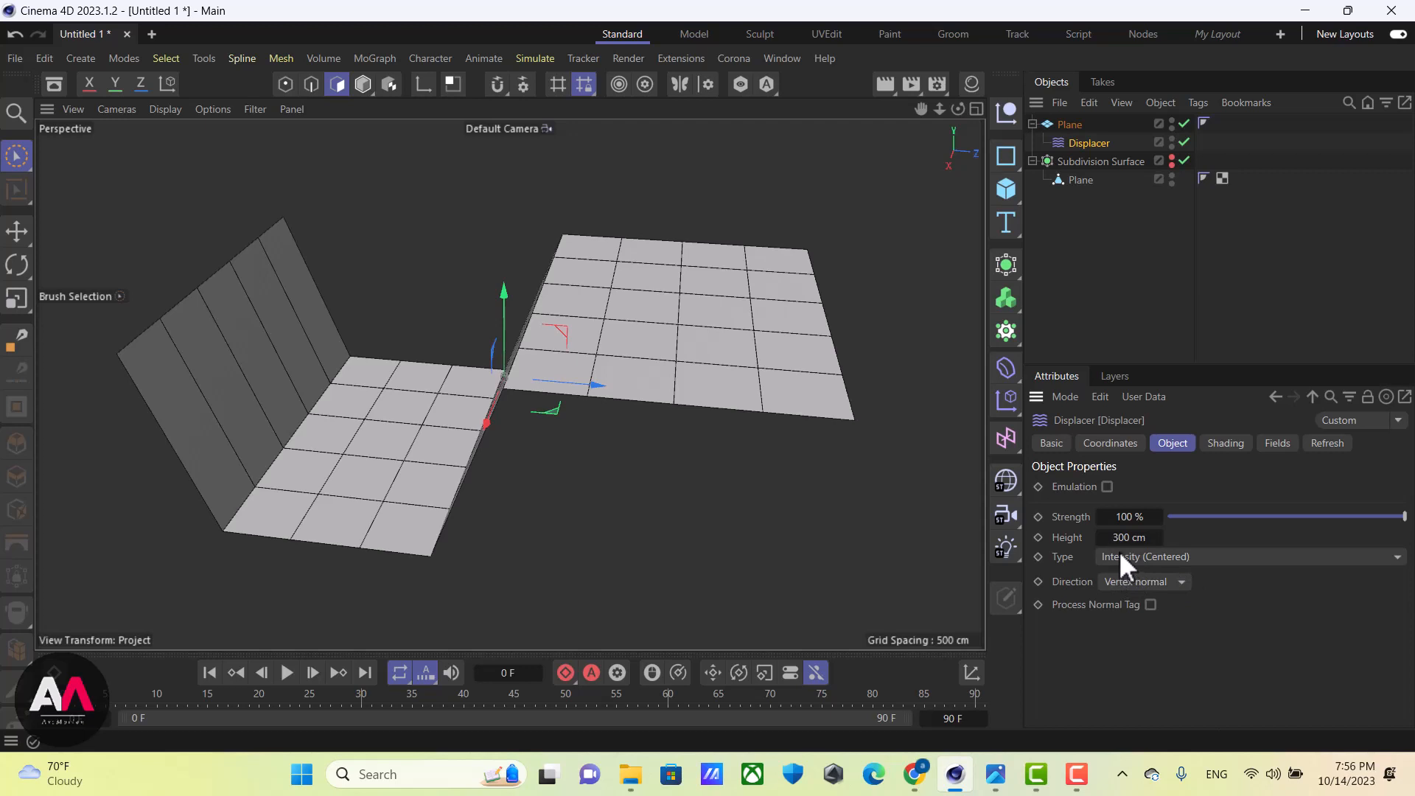
drag(1128, 541, 1150, 538)
alt+drag(546, 364, 728, 388)
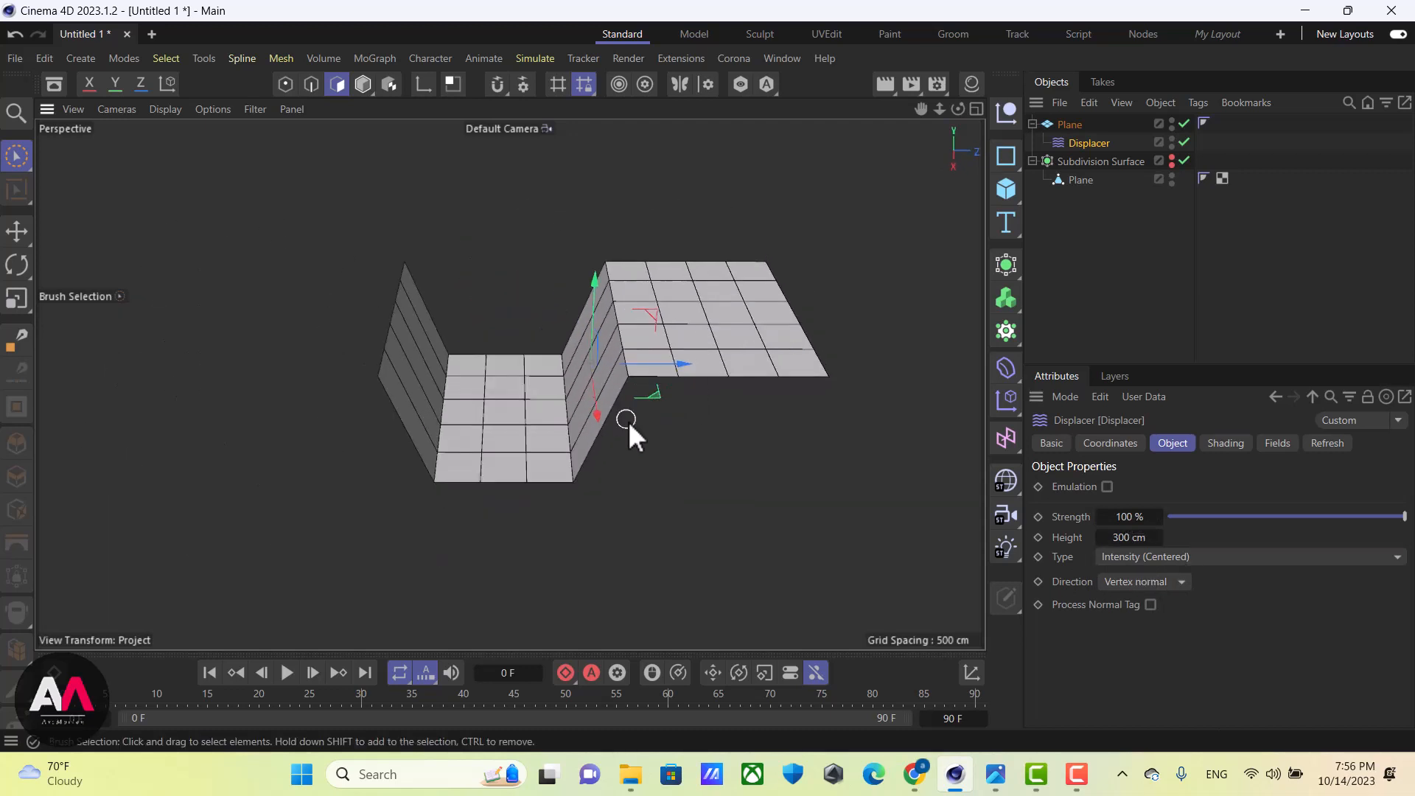
mouse_move(432, 350)
alt+mouse_down()
mouse_move(674, 398)
mouse_move(811, 348)
mouse_move(612, 428)
mouse_move(525, 378)
mouse_move(489, 317)
mouse_move(448, 312)
mouse_move(664, 361)
alt+mouse_up()
Set the checkerboard shader's U Frequency and V Frequency to 1
click(1226, 443)
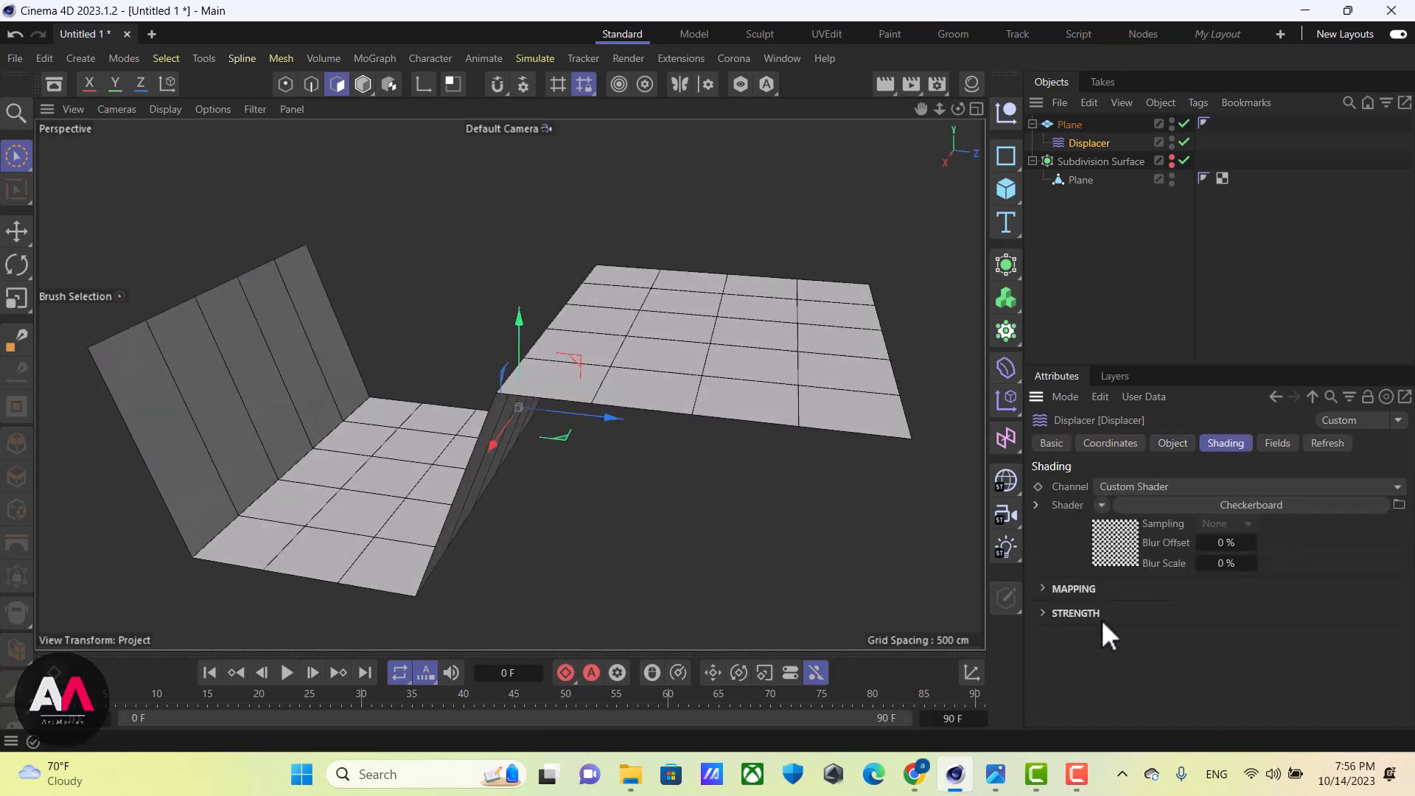
click(1120, 538)
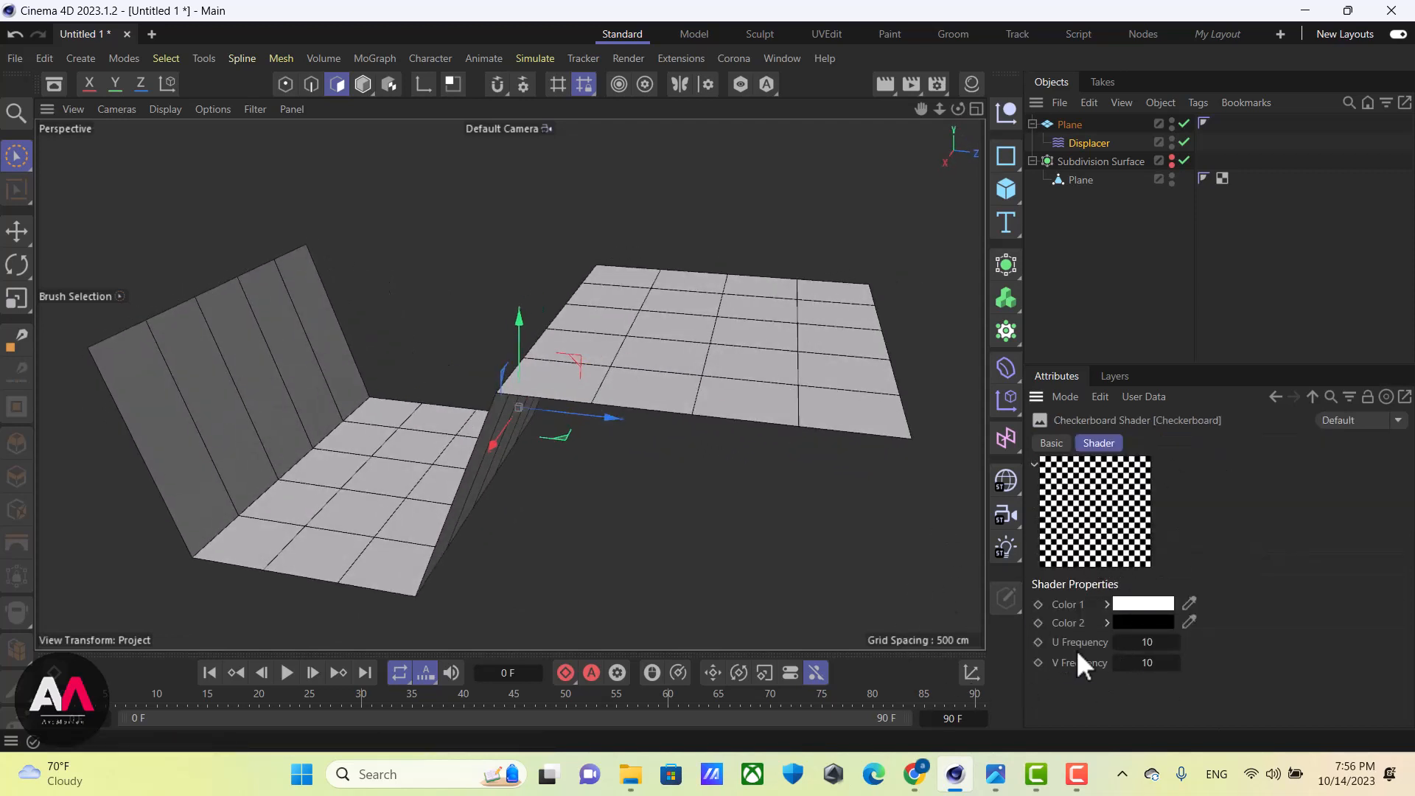
alt+drag(448, 475, 693, 474)
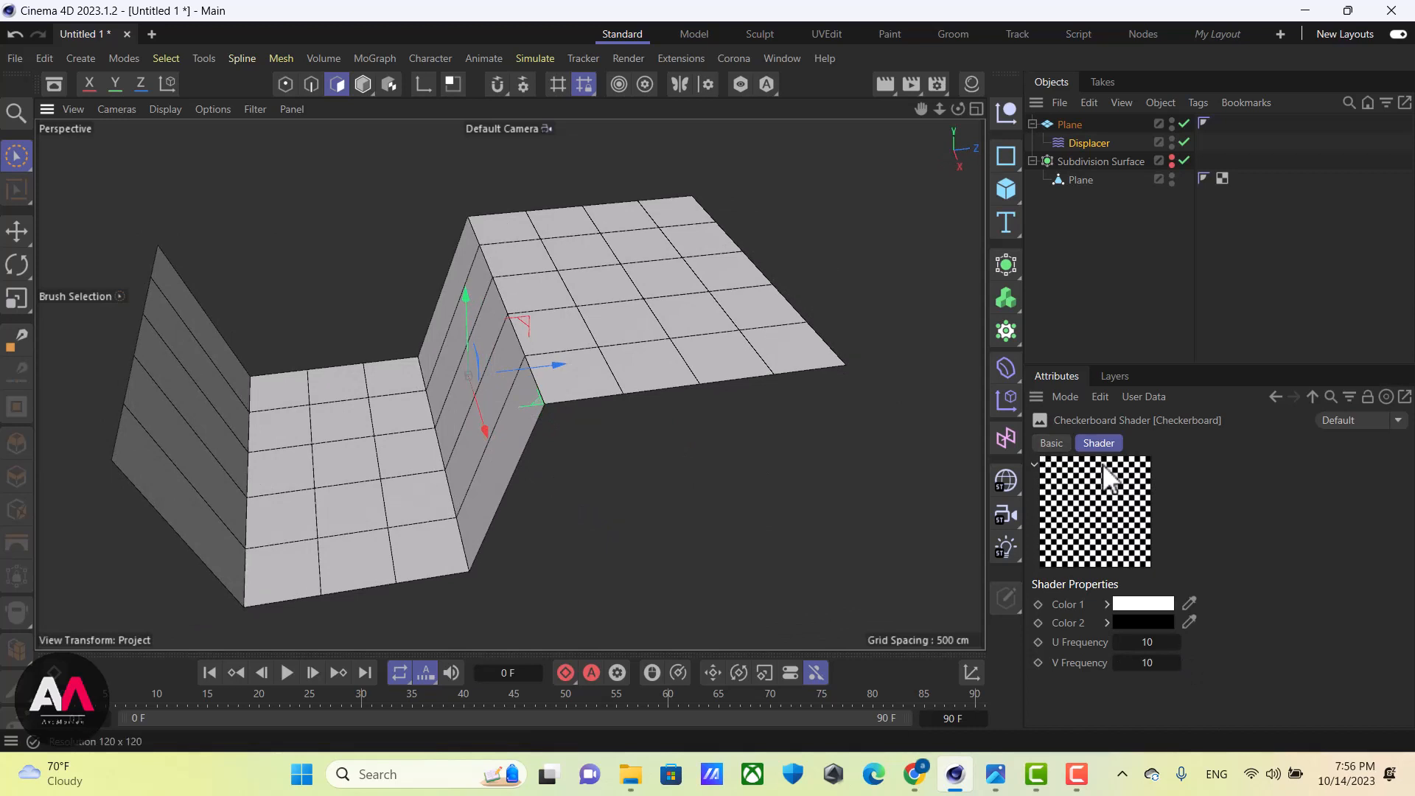
drag(1130, 642, 1139, 642)
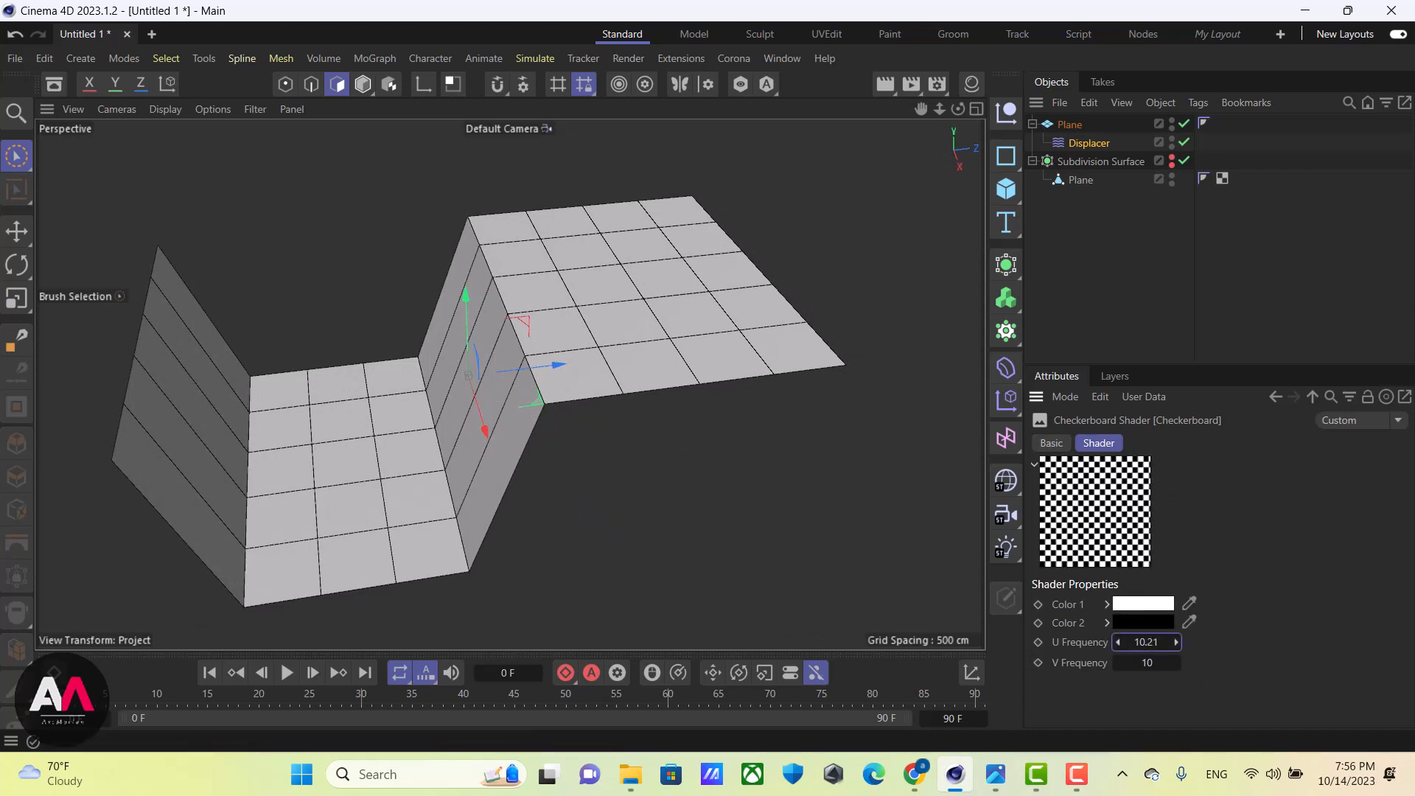
text(q)
double_click(1147, 663)
text(1)
click(1154, 649)
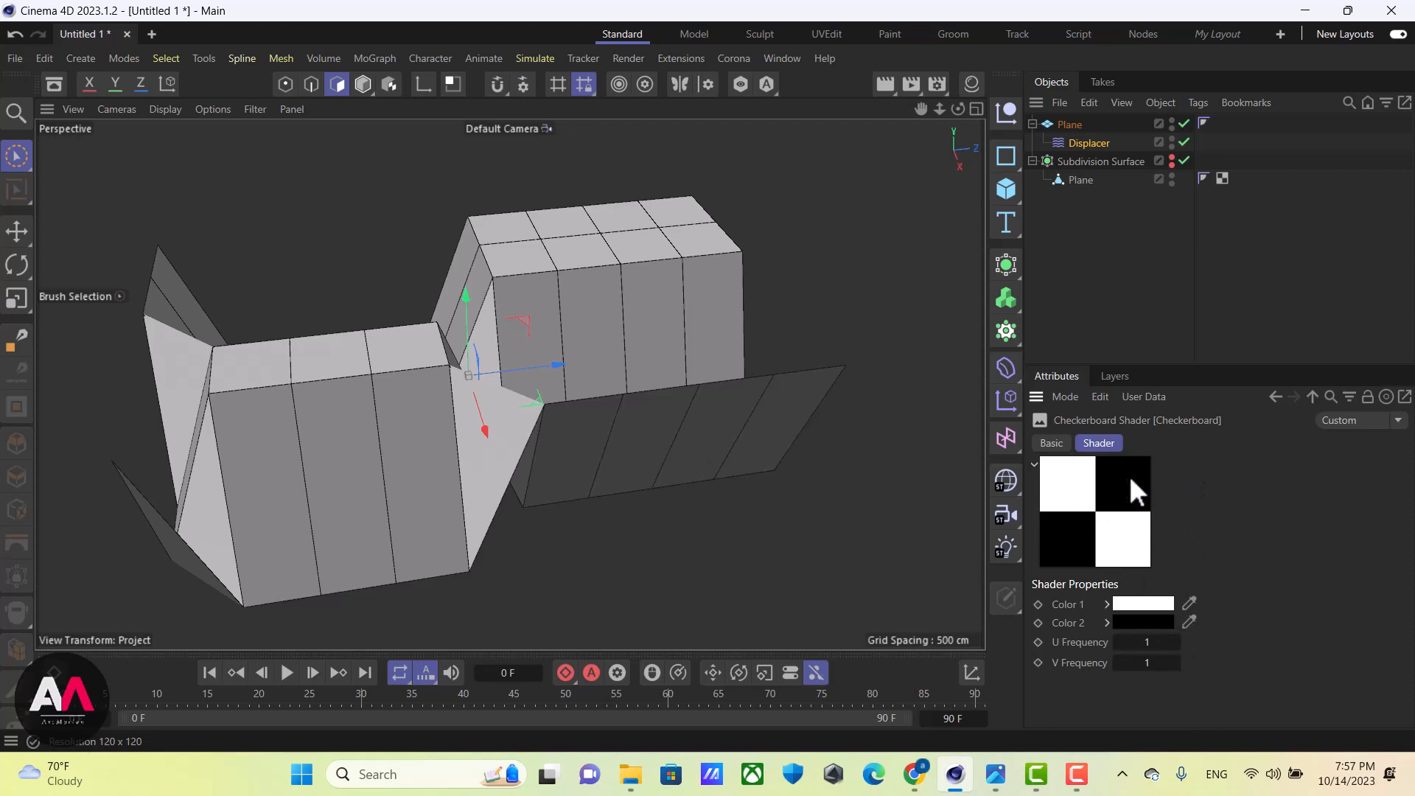
Set the checkerboard shader's U Frequency to 1.5 and its V Frequency to 2.5
click(1169, 638)
key(Return)
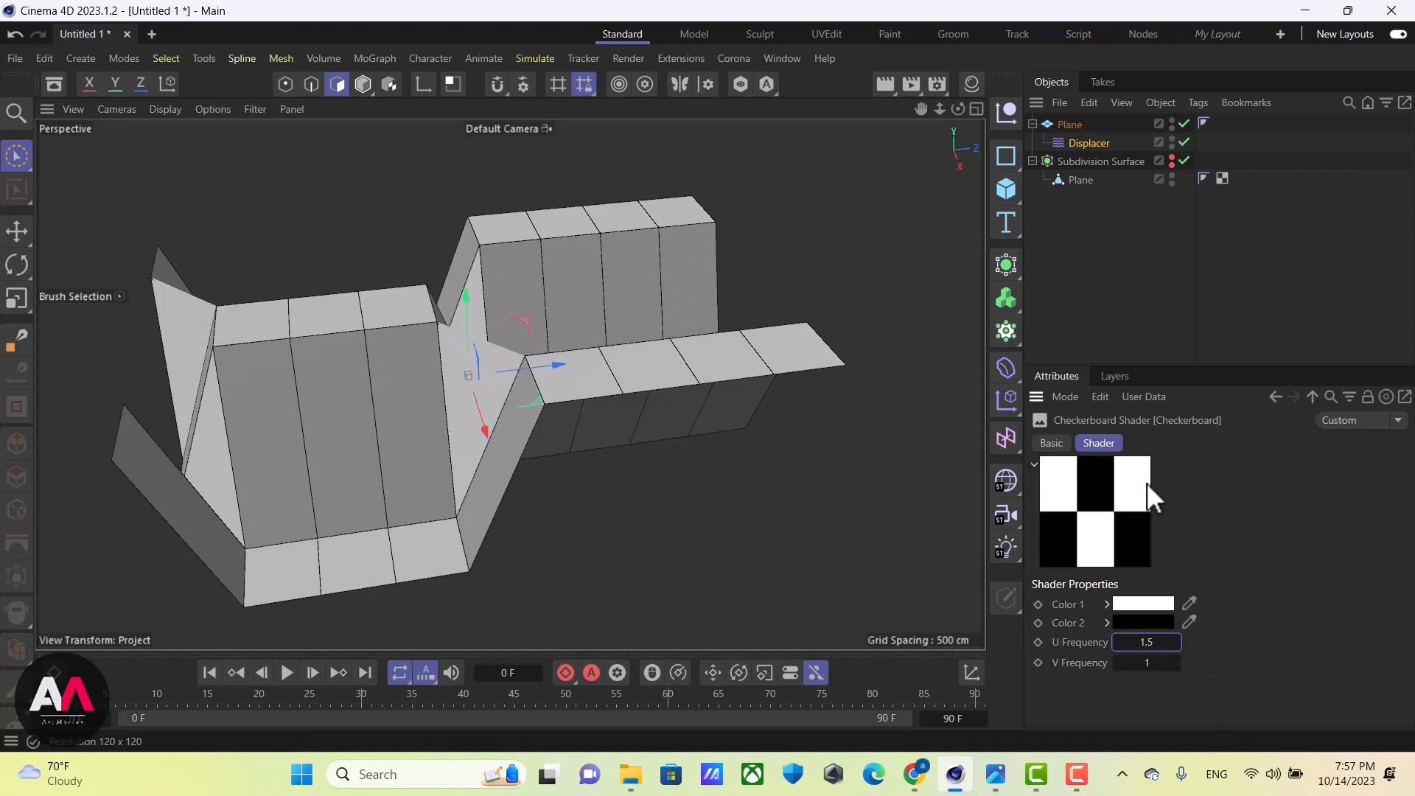
alt+drag(413, 362, 620, 486)
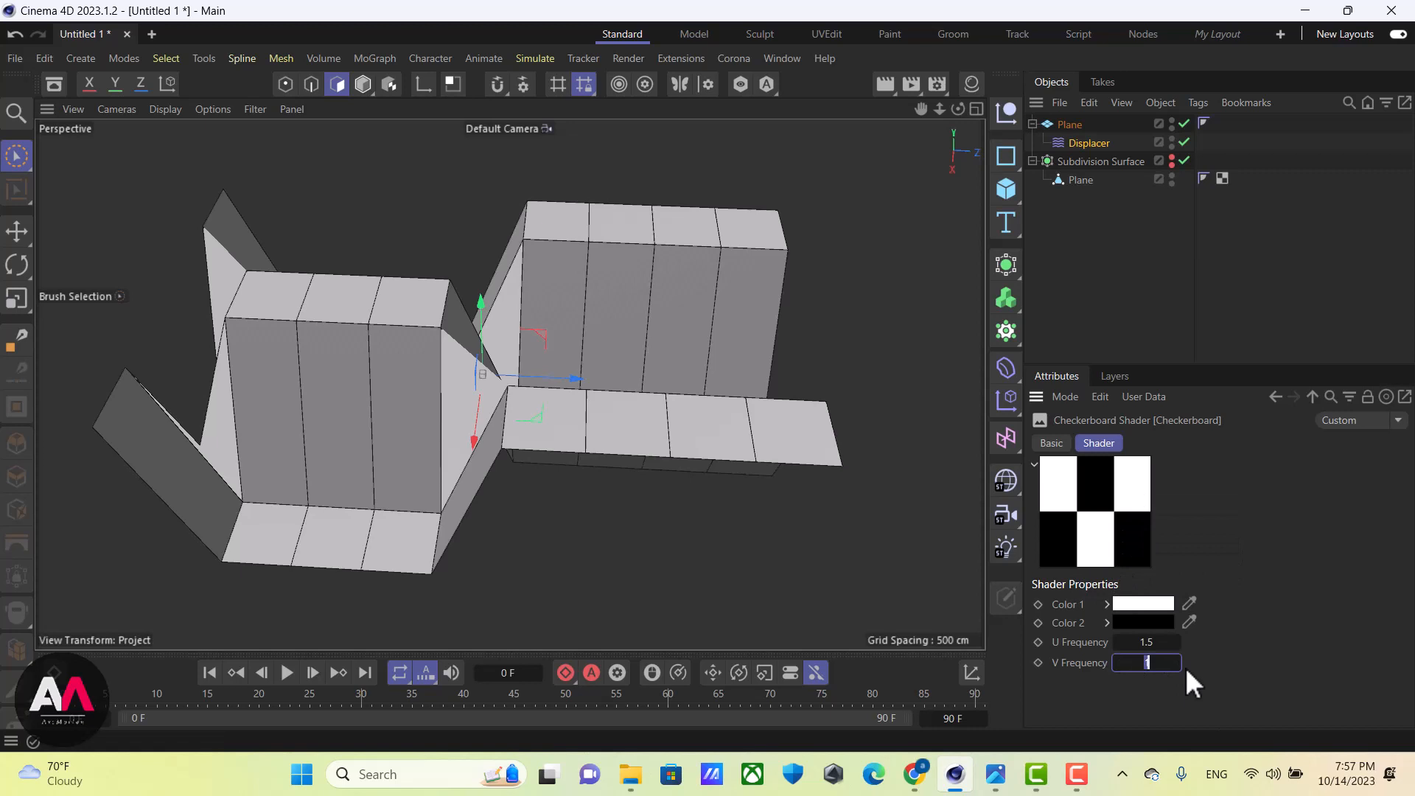
key(Return)
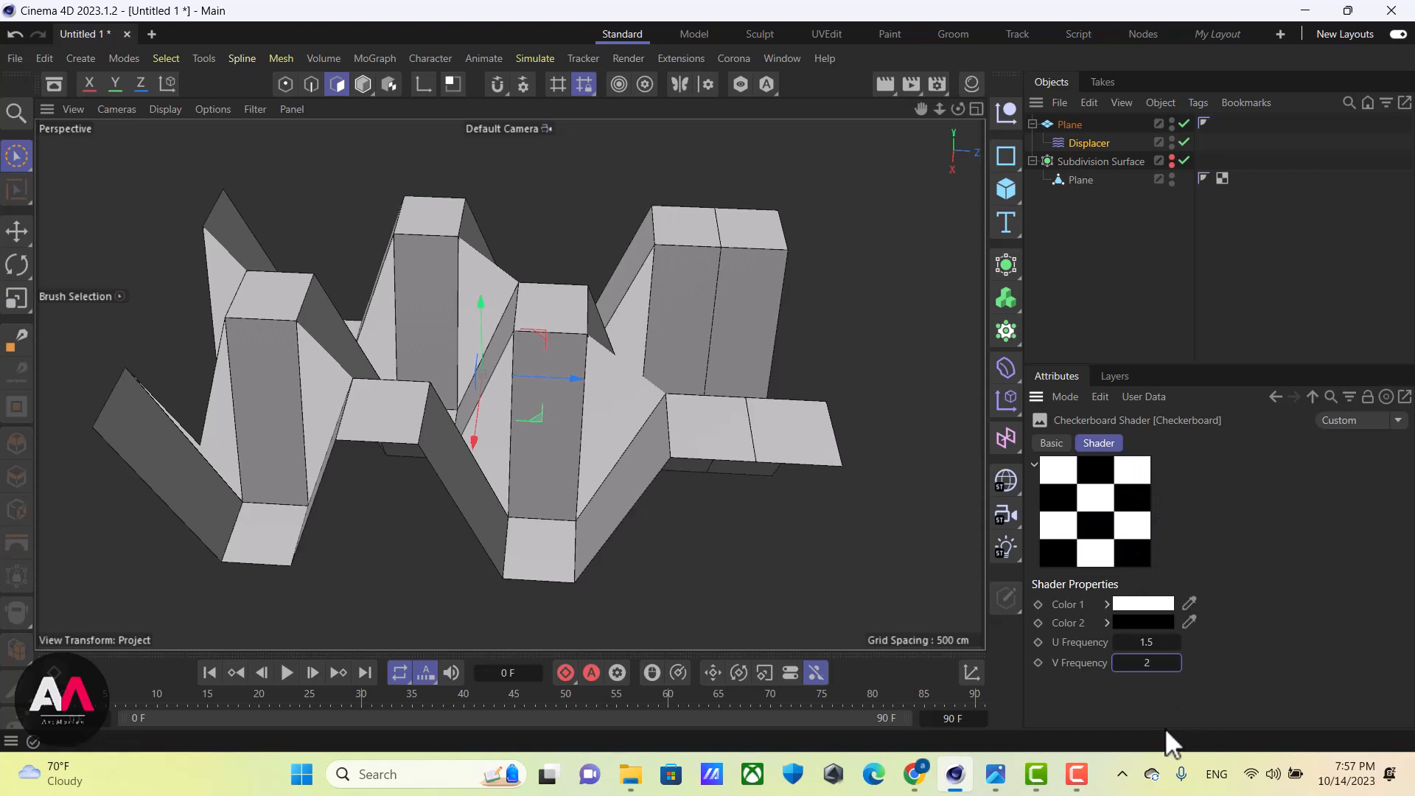
click(1147, 662)
key(Return)
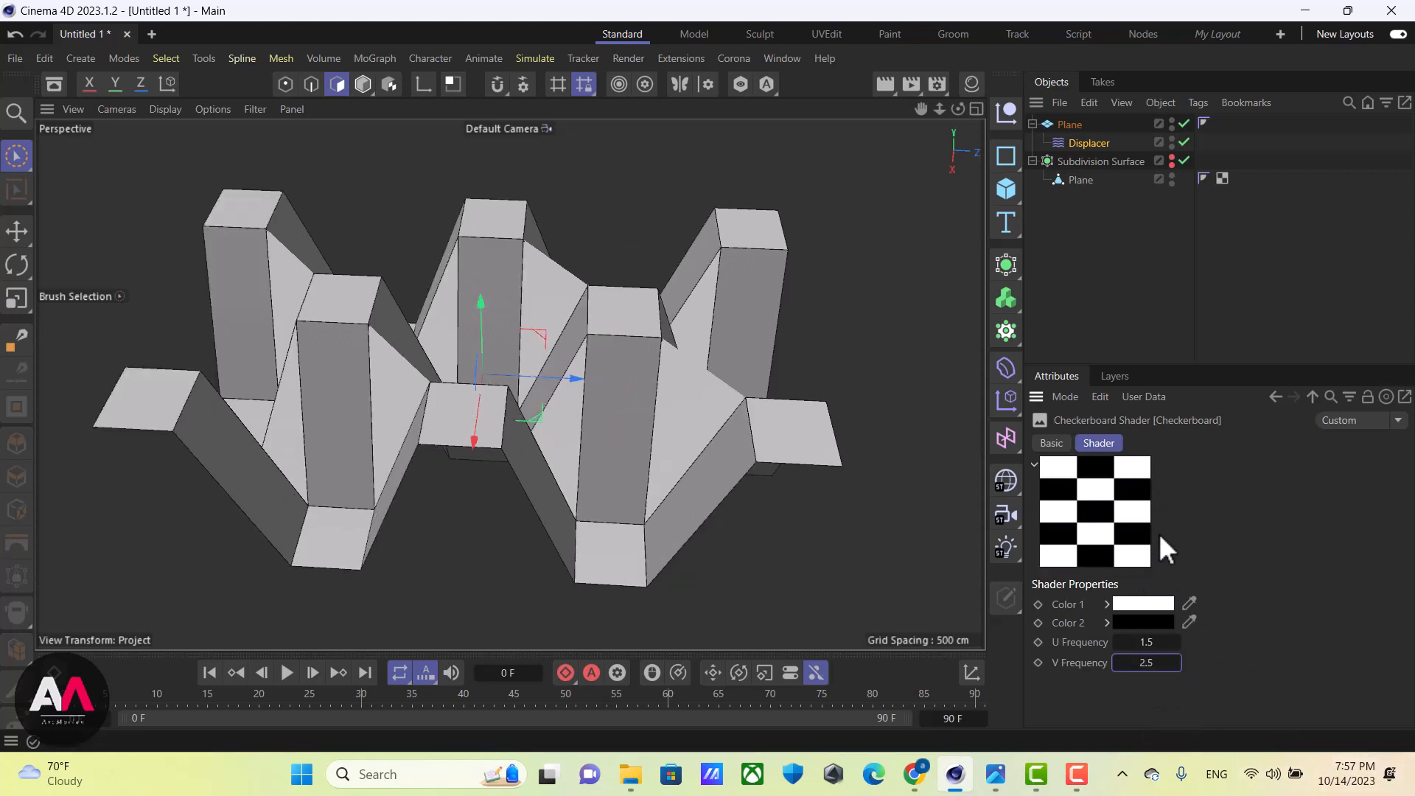
alt+drag(666, 418, 333, 409)
alt+drag(423, 401, 417, 365)
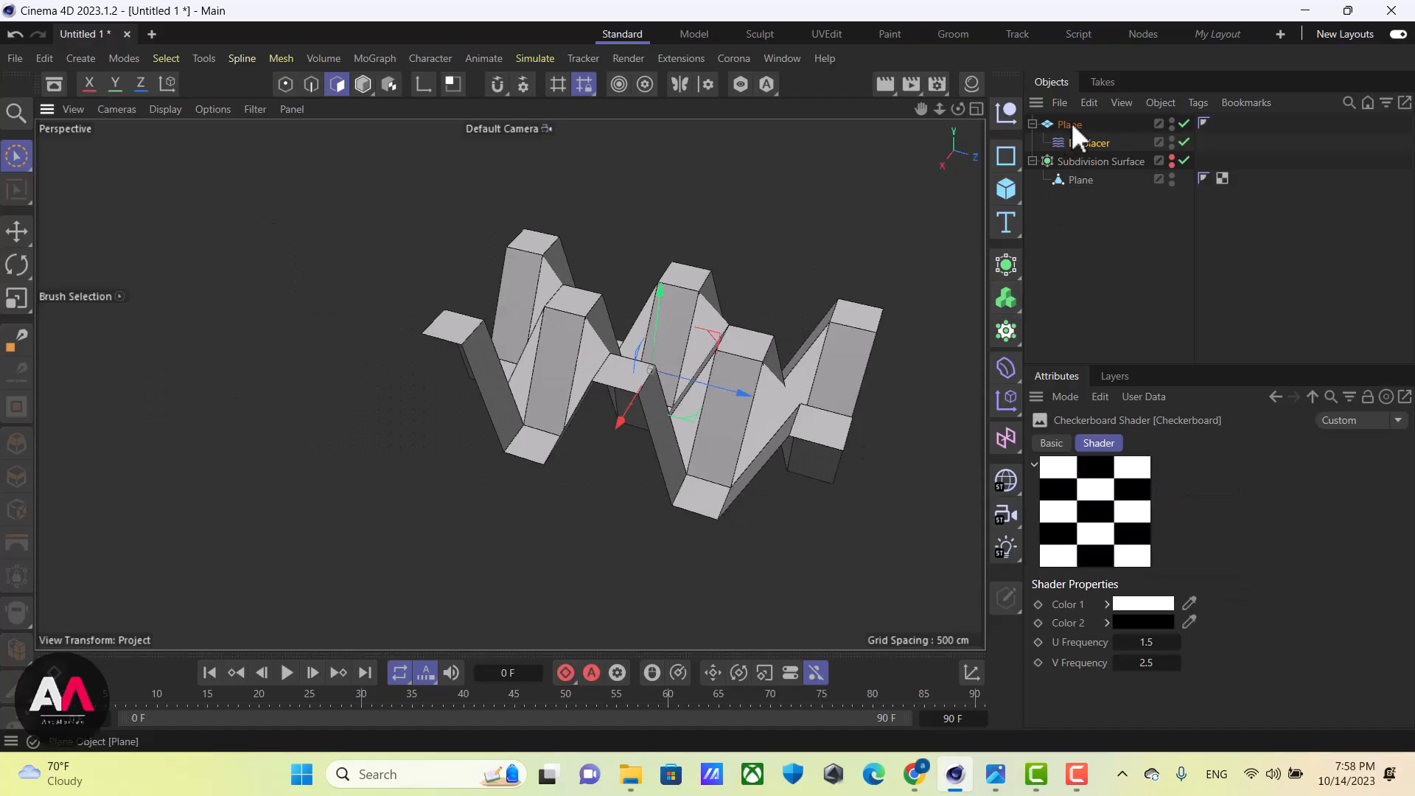
Wrap the displaced plane in a new Subdivision Surface generator as its parent
click(1072, 123)
scroll(811, 326, up, 1)
alt+drag(811, 326, 600, 465)
scroll(665, 476, up, 1)
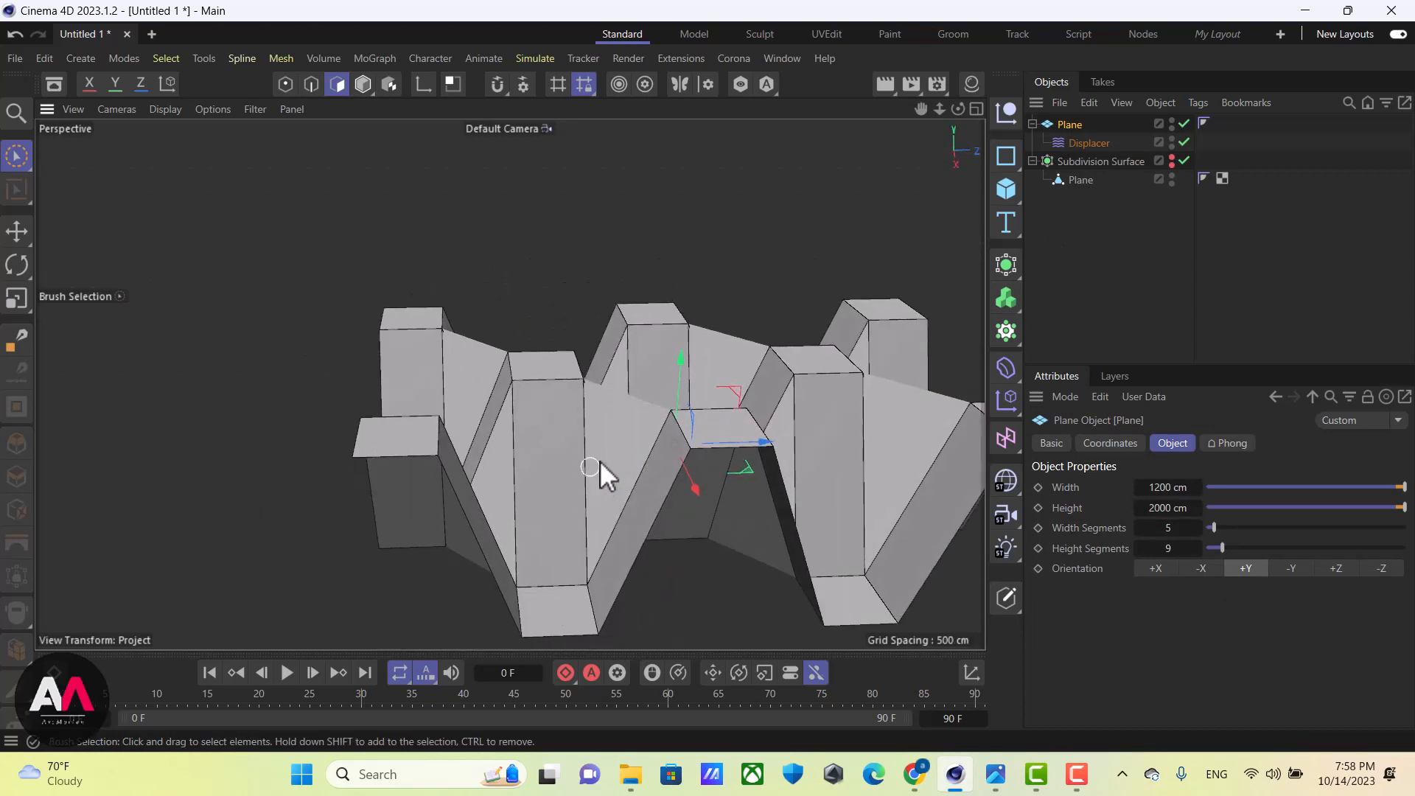
click(1007, 266)
alt+click(1107, 292)
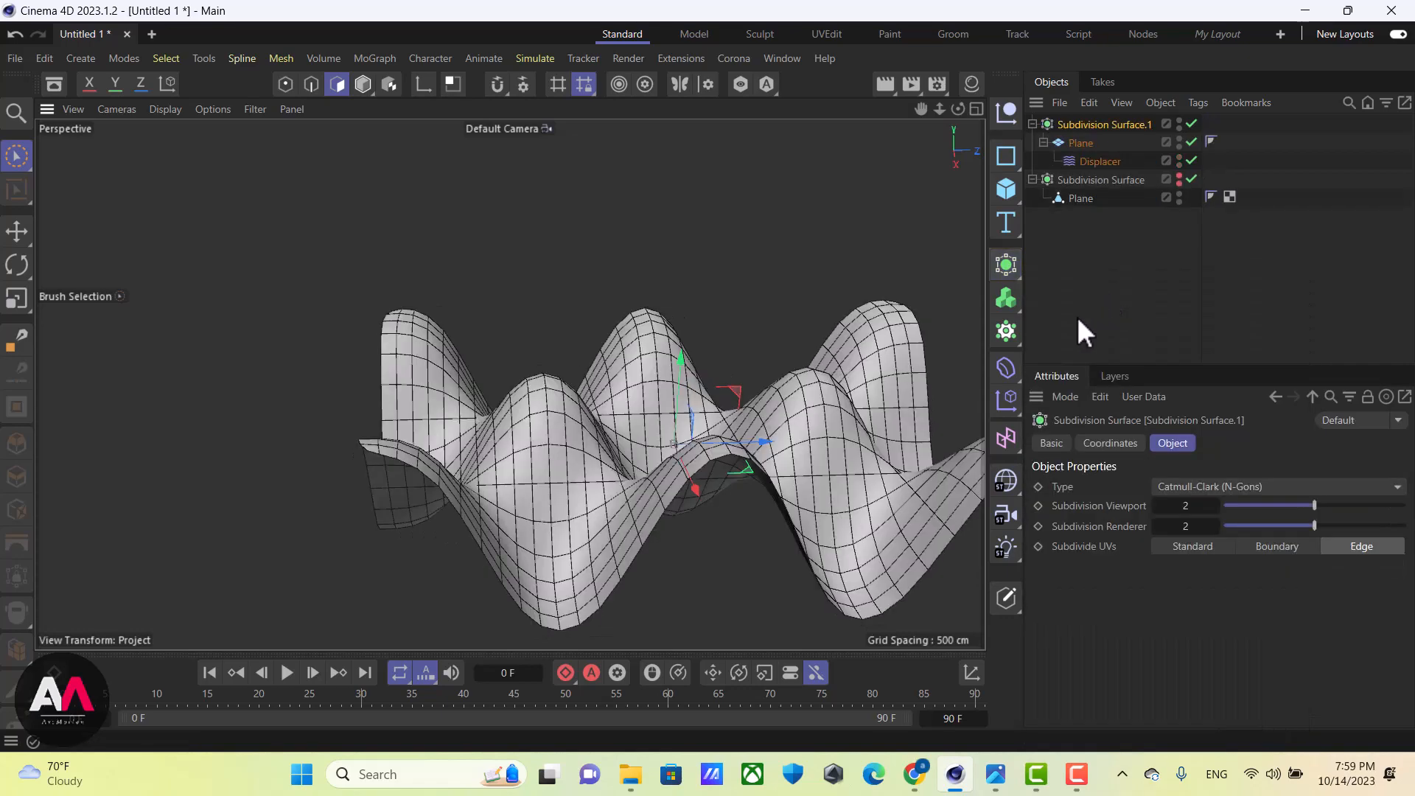
mouse_move(528, 344)
alt+mouse_down()
mouse_move(619, 369)
mouse_move(432, 304)
mouse_move(246, 284)
mouse_move(316, 354)
mouse_move(527, 379)
mouse_move(698, 433)
mouse_move(476, 317)
mouse_move(724, 398)
mouse_move(612, 400)
mouse_move(720, 525)
mouse_move(724, 363)
mouse_move(551, 352)
alt+mouse_up()
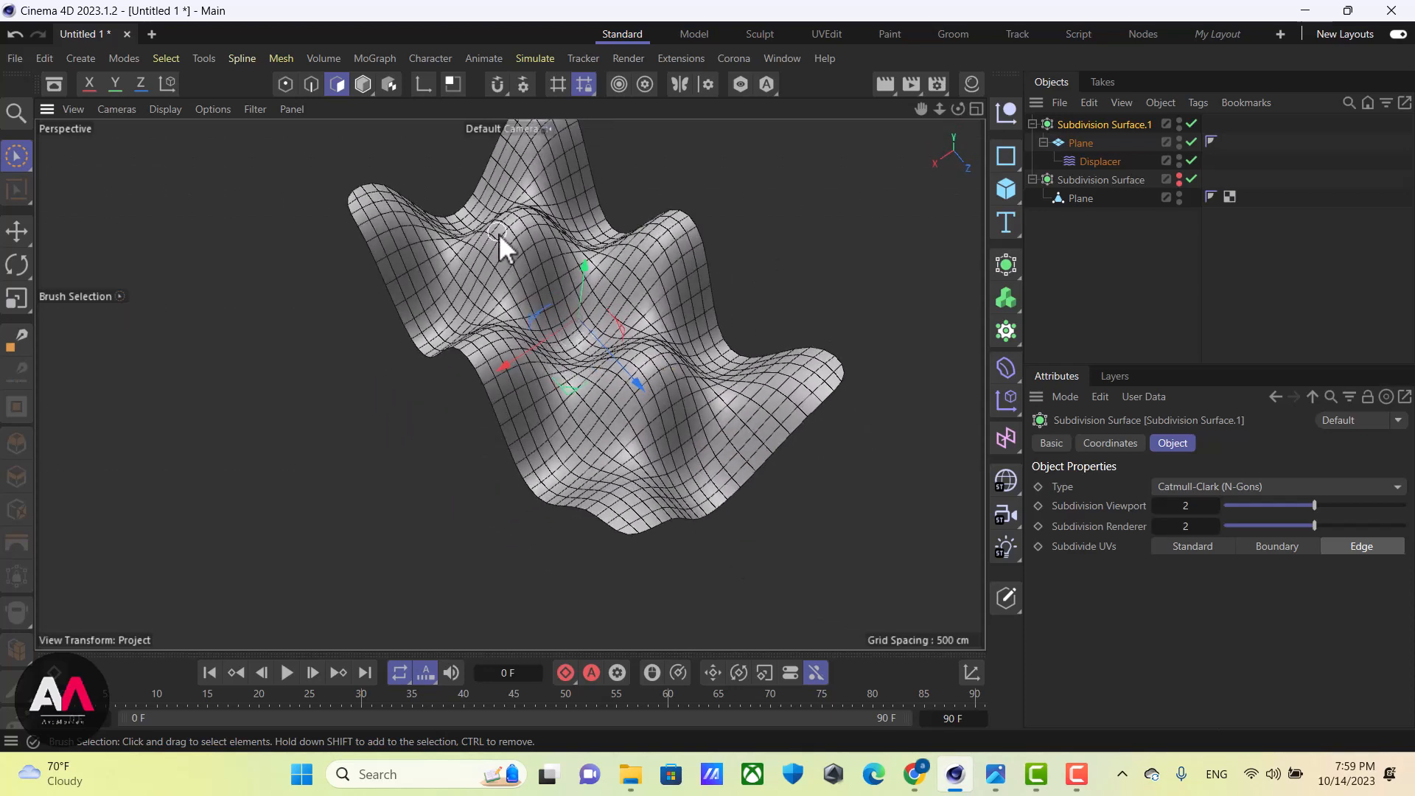
Disable the new Subdivision Surface and bake the displaced plane into a polygon copy with Current State to Object
click(1192, 124)
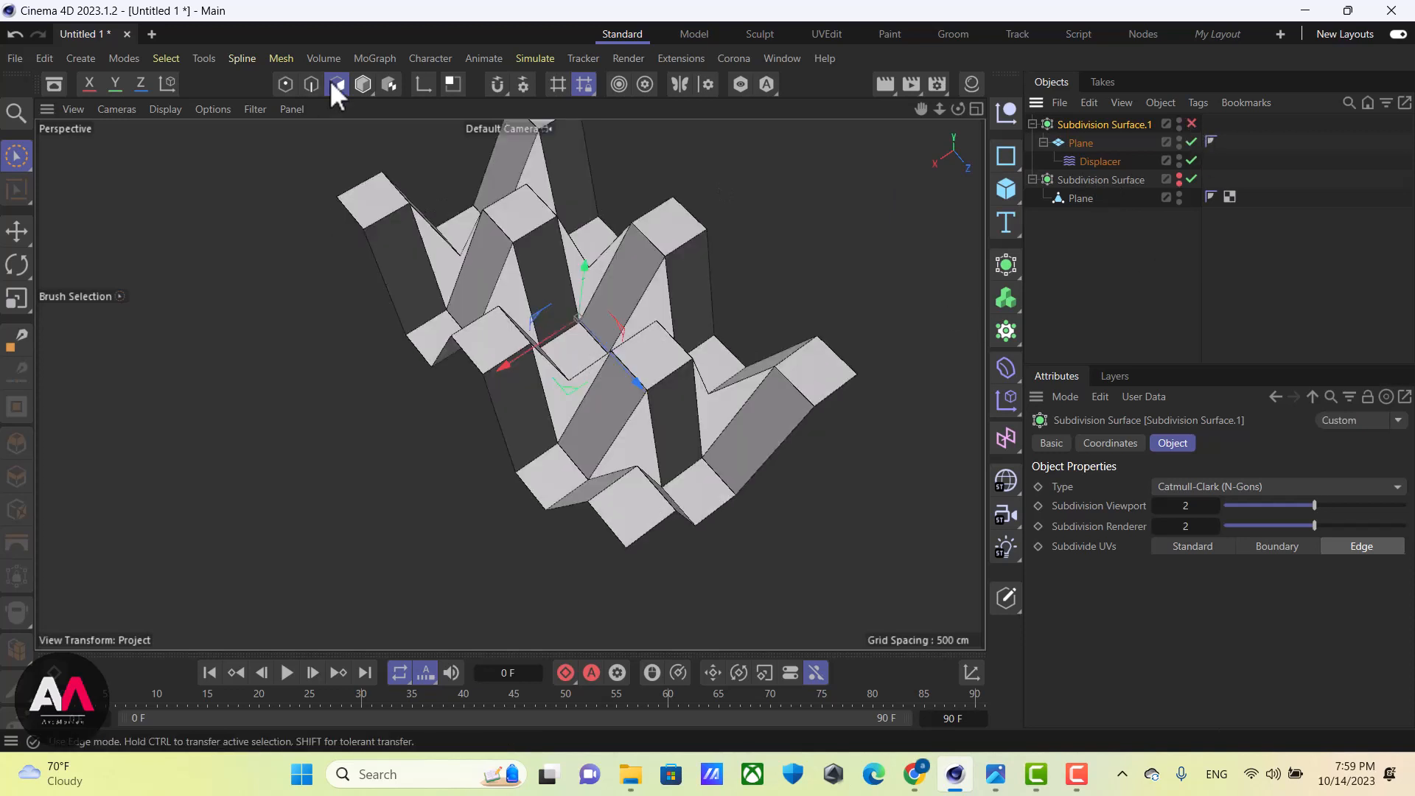
alt+drag(817, 505, 722, 582)
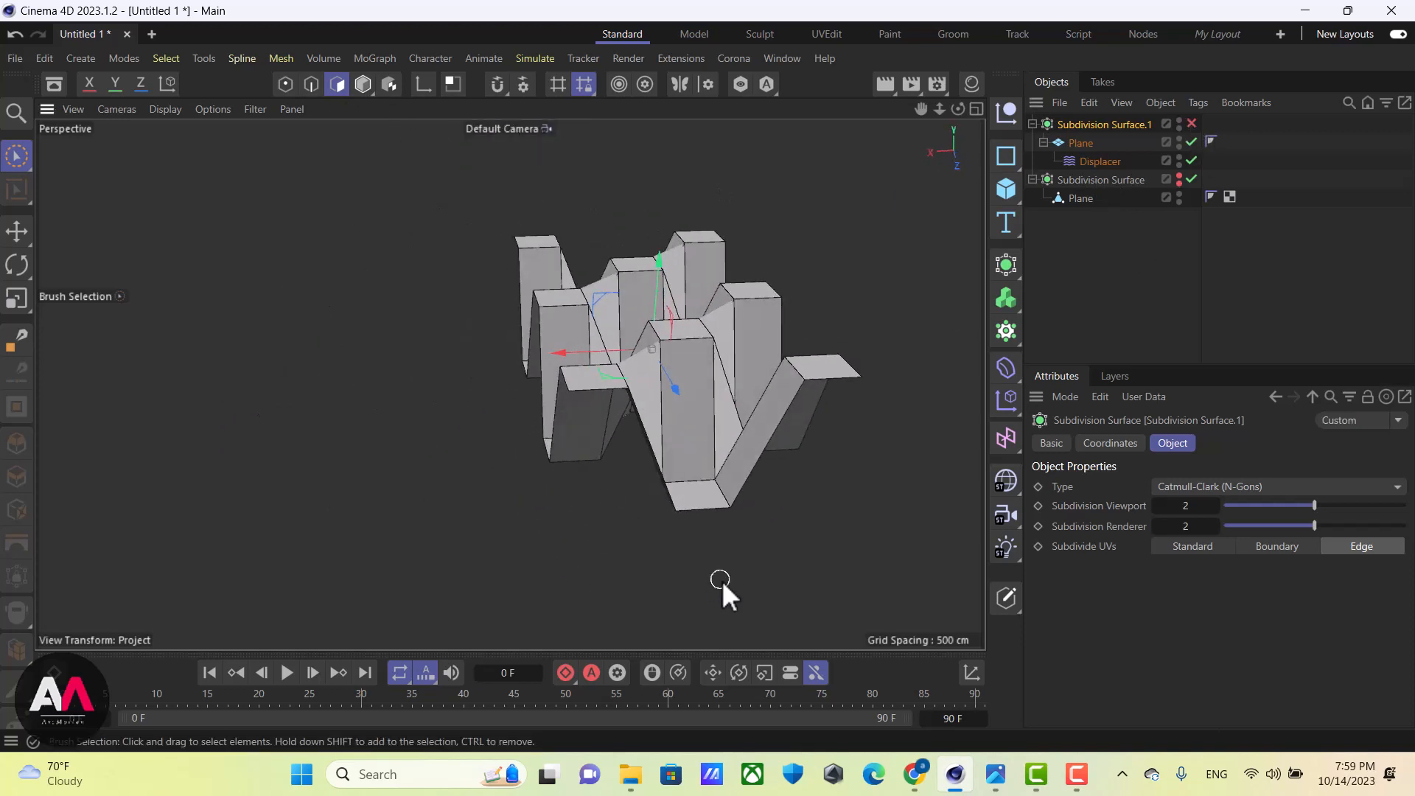
alt+drag(700, 494, 707, 295)
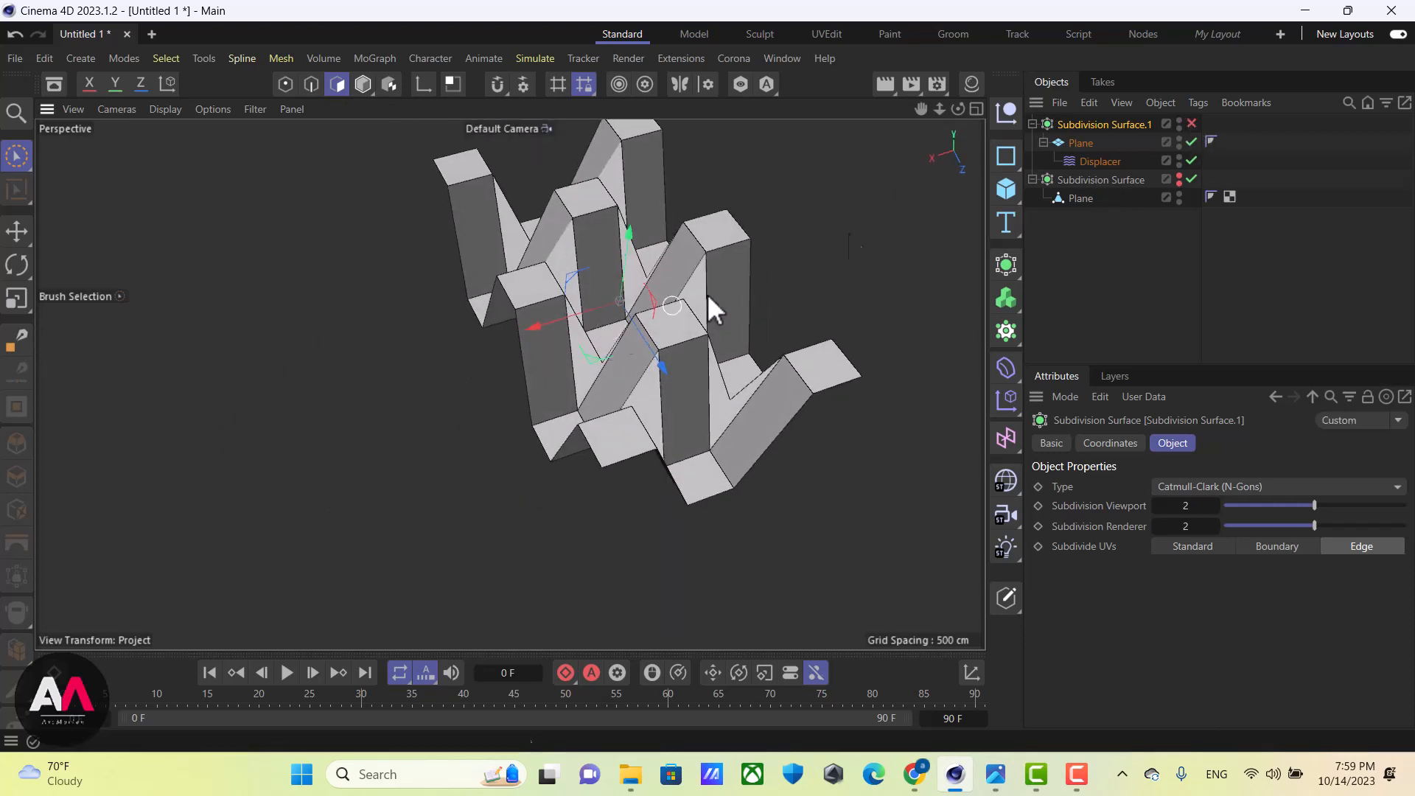
click(1079, 142)
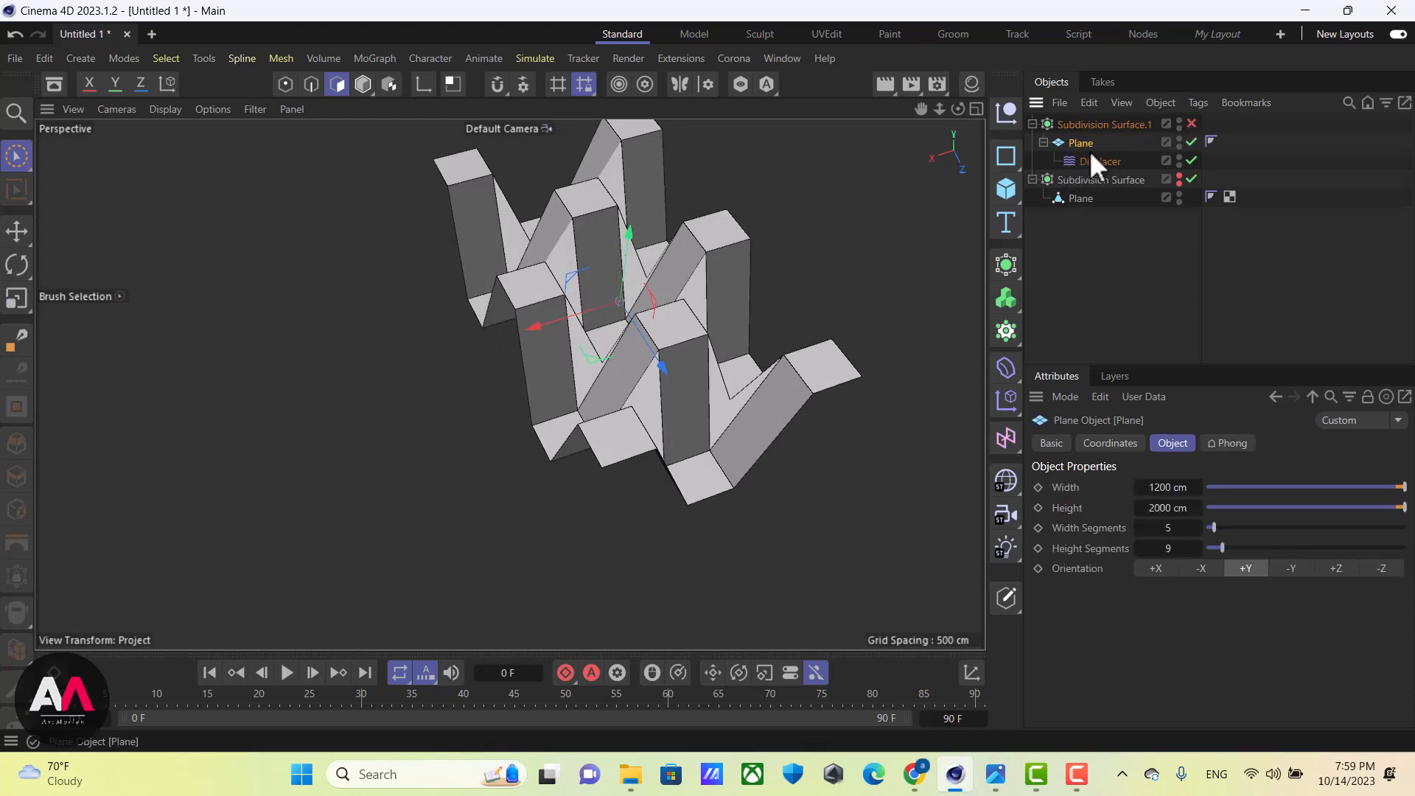
right_click(1087, 148)
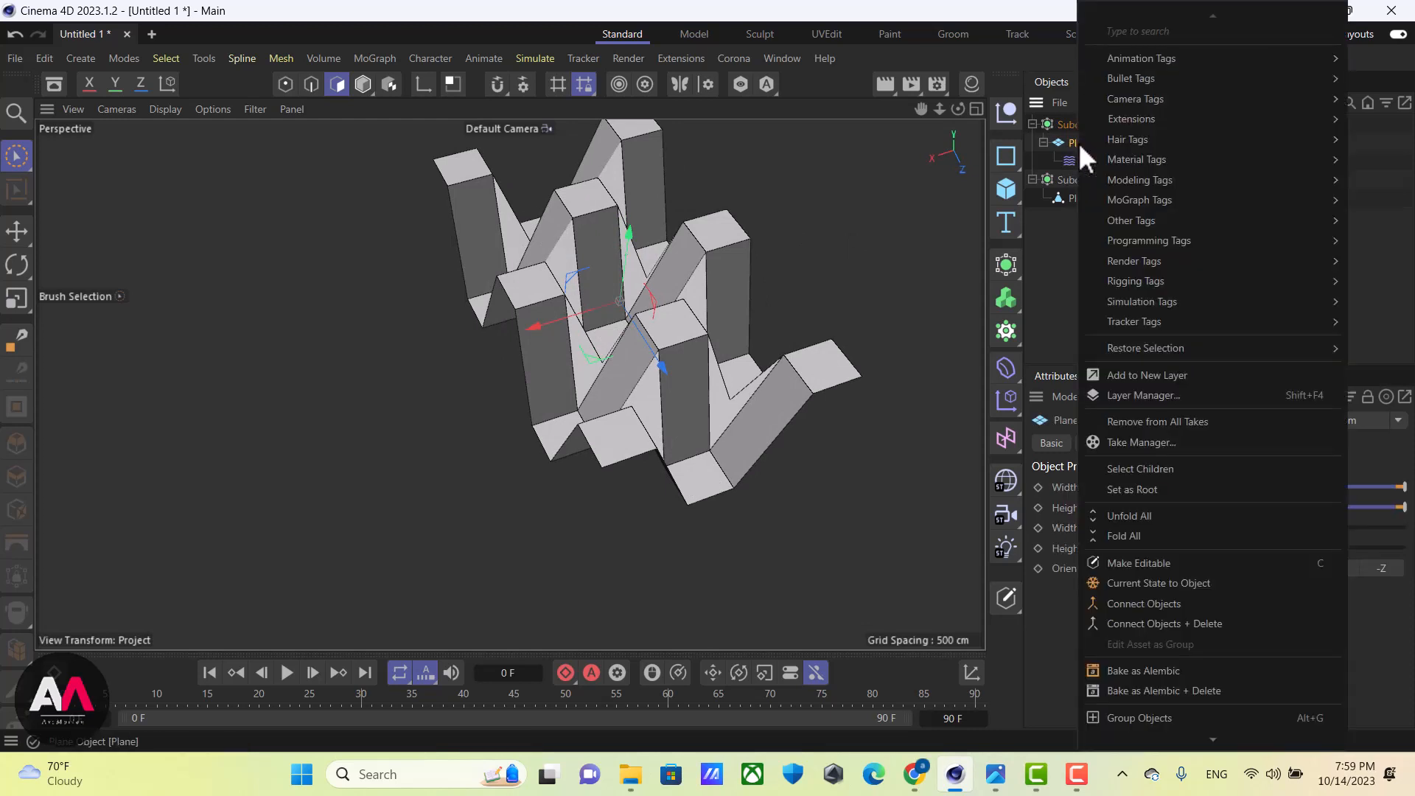
click(1179, 586)
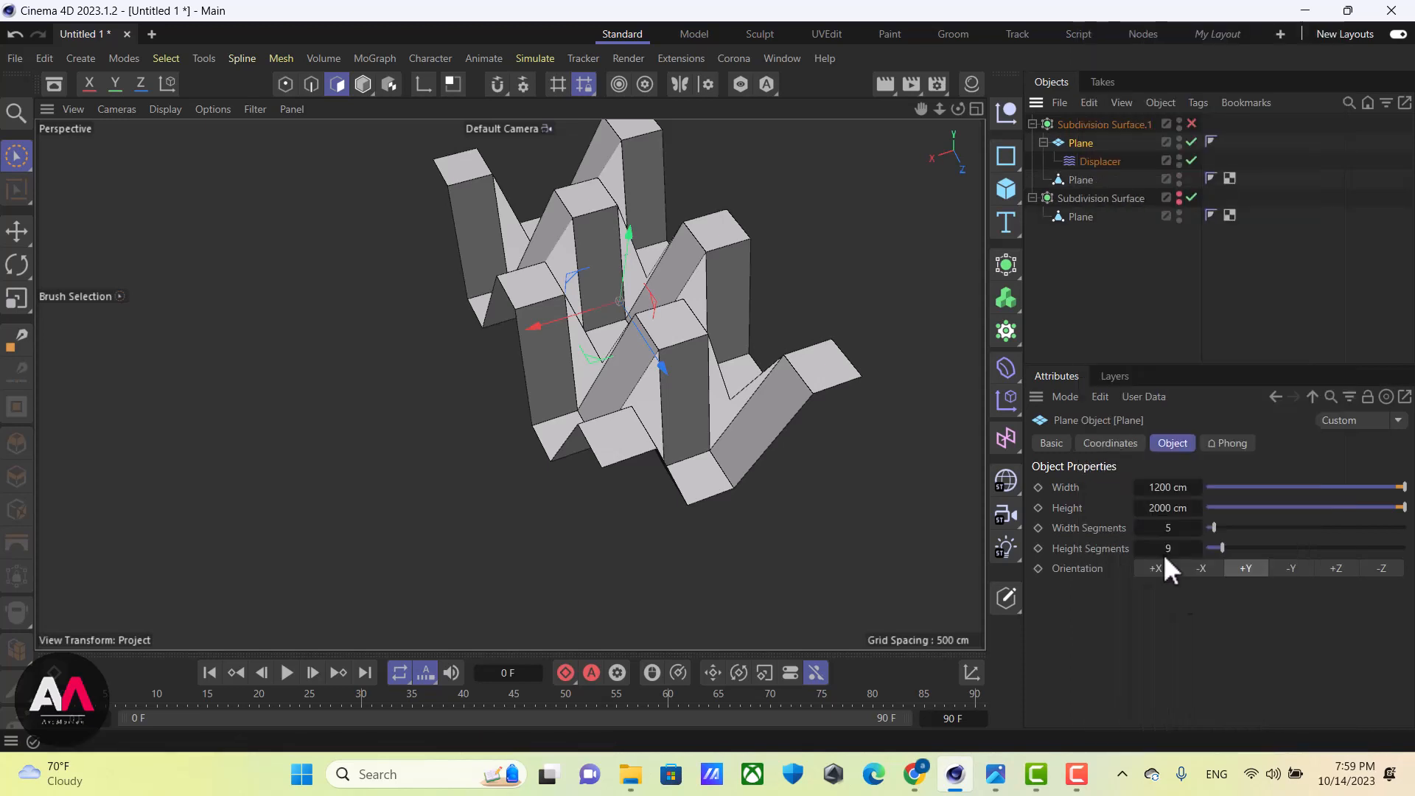
Delete the parametric plane with its Displacer, keeping the baked polygon plane under Subdivision Surface.1
click(1180, 140)
key(Delete)
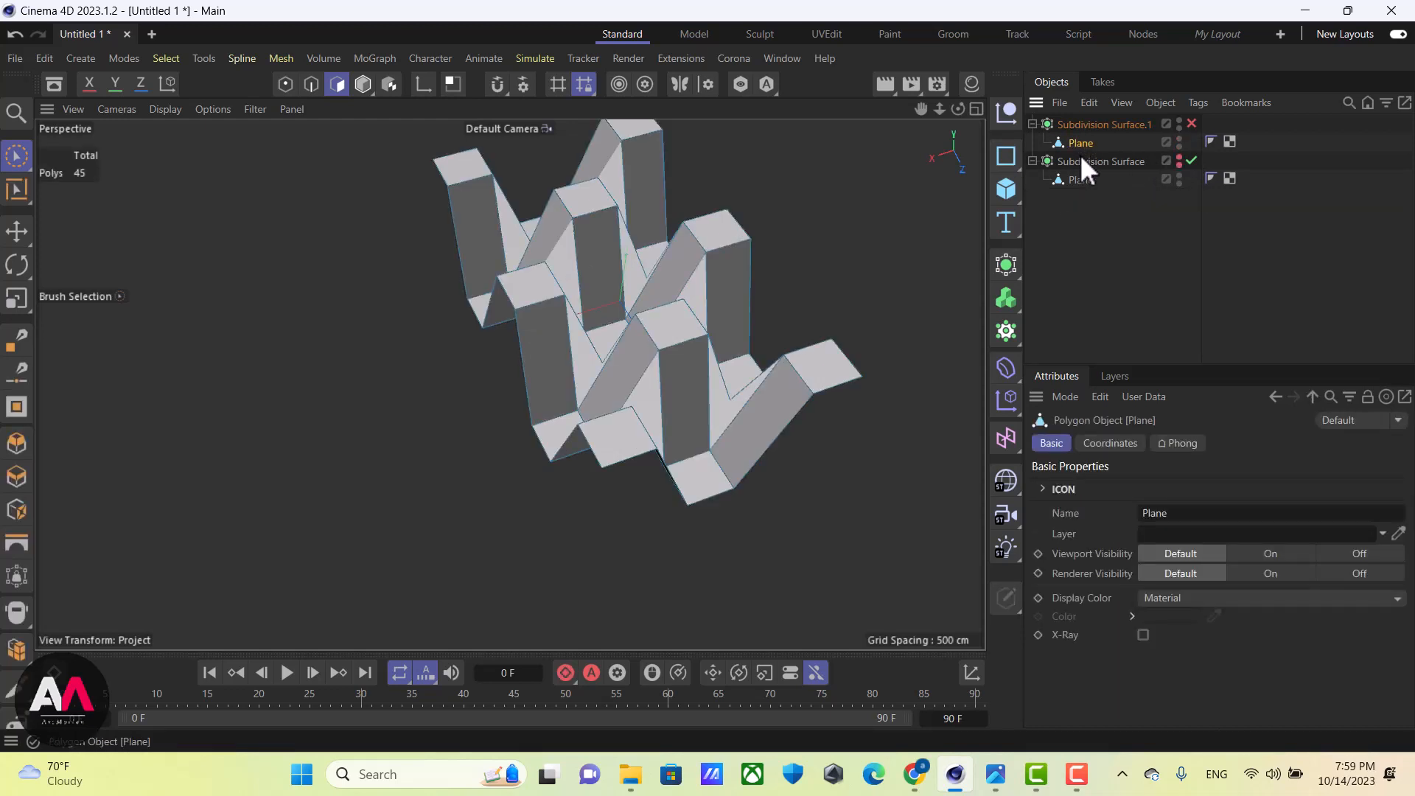
drag(1078, 148, 1107, 123)
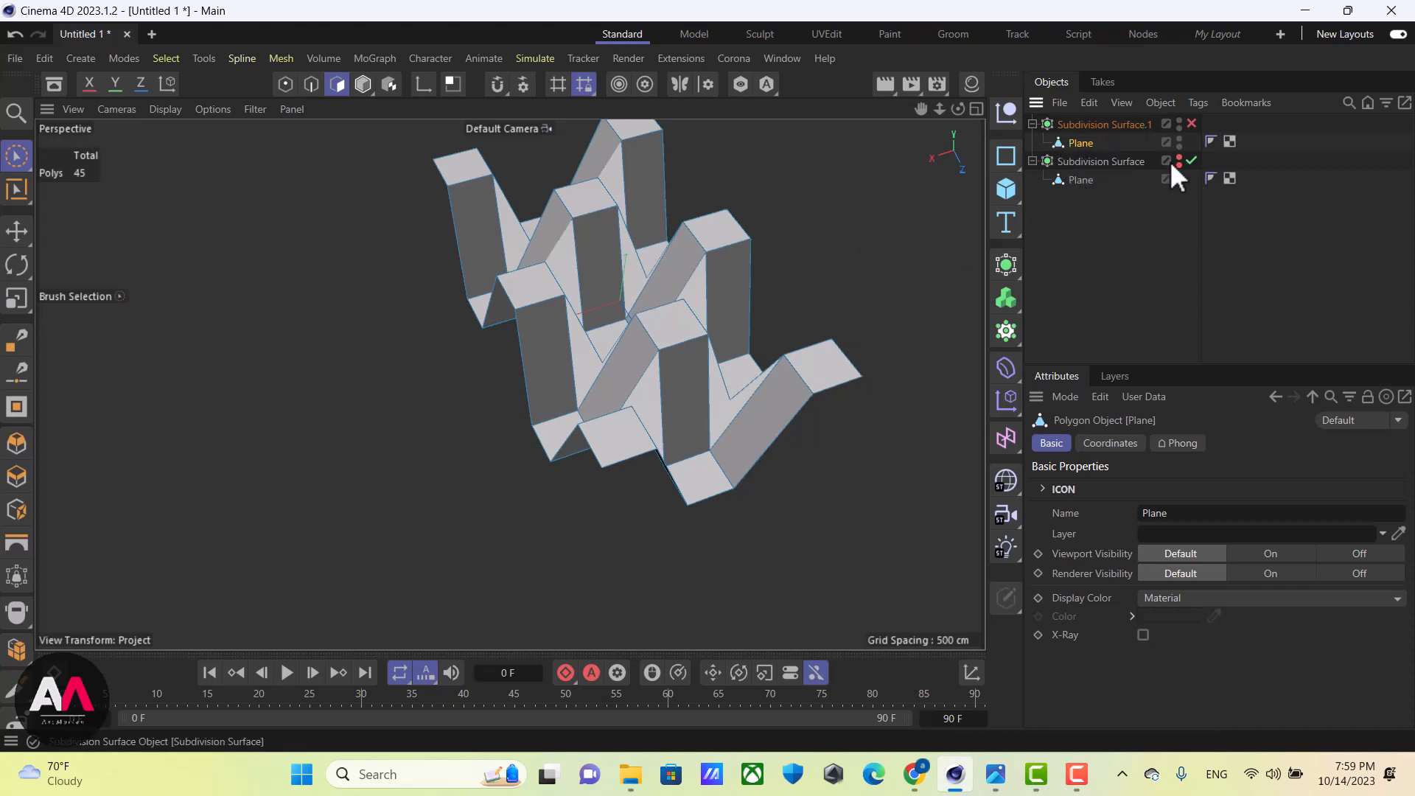
Select the three low flat polygons along the middle row of the baked plane
alt+drag(683, 311, 746, 347)
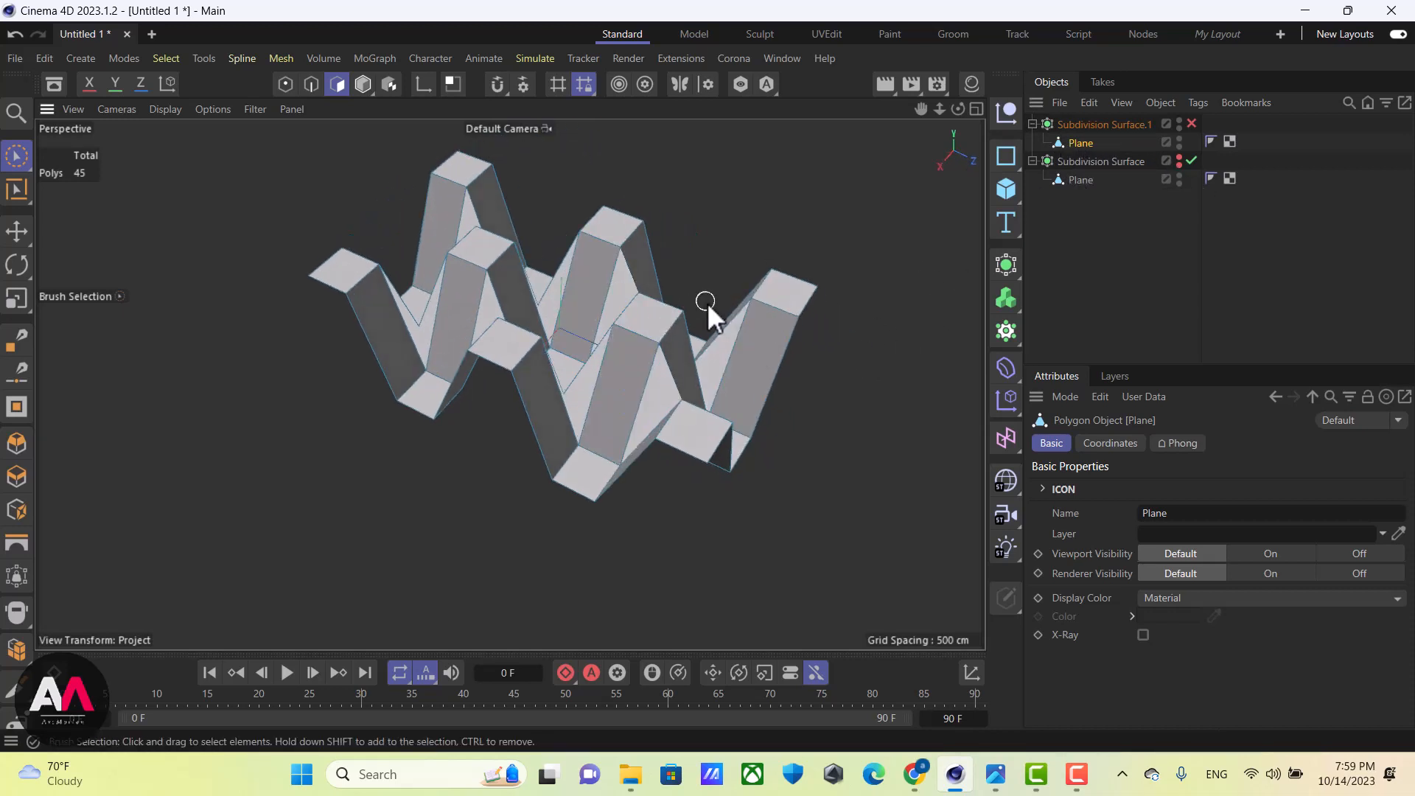
alt+middle_drag(651, 405, 587, 457)
alt+drag(587, 457, 531, 436)
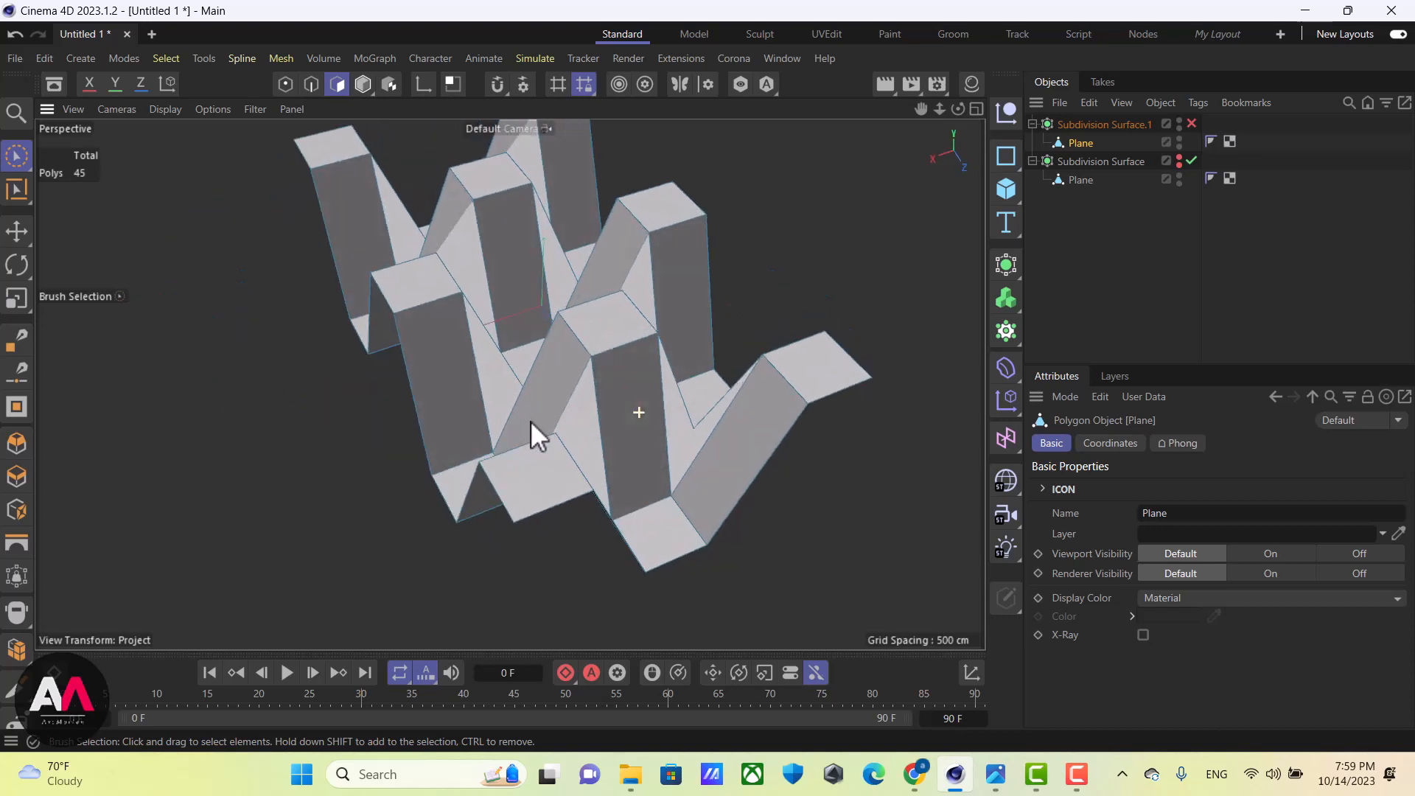
click(656, 526)
alt+drag(573, 290, 686, 361)
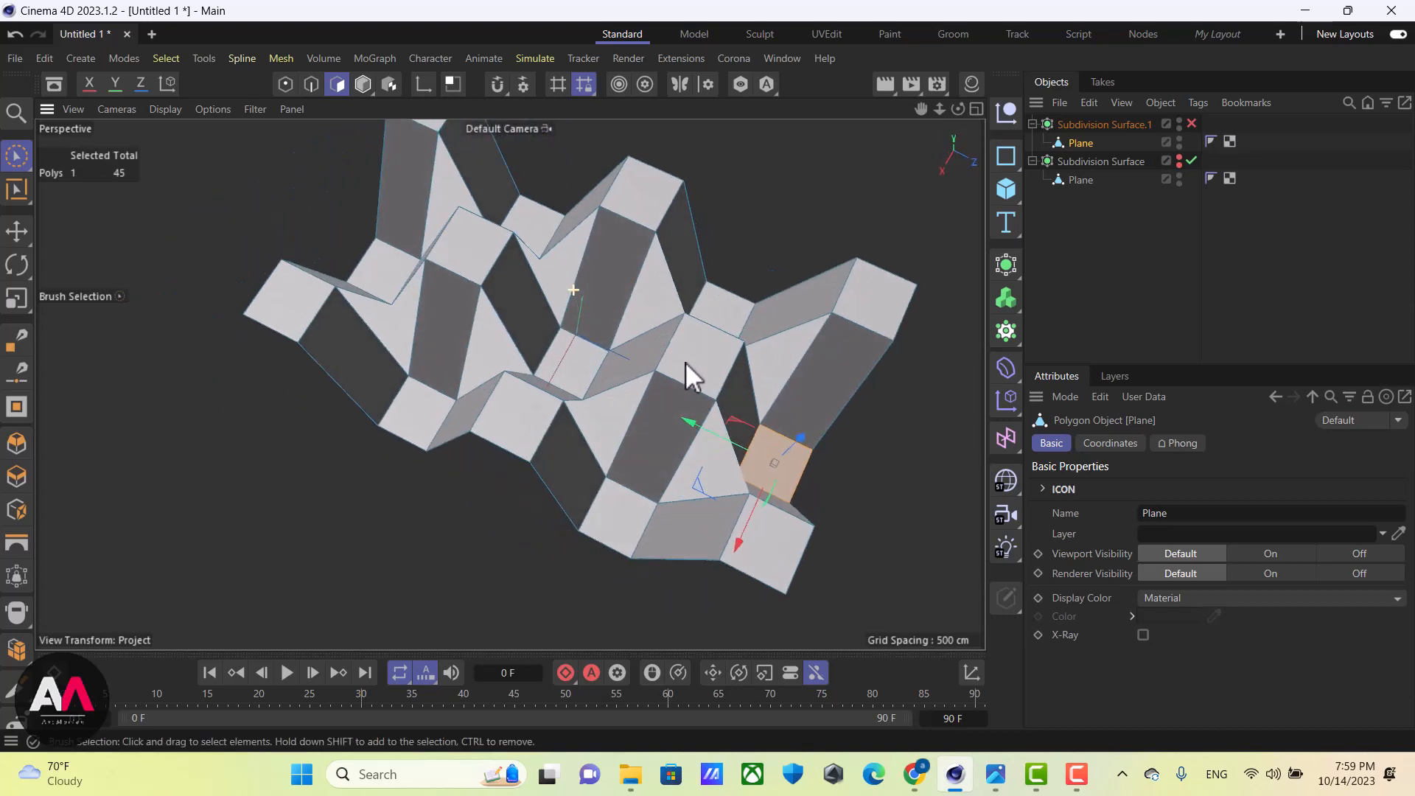
shift+click(579, 357)
shift+click(377, 270)
mouse_move(374, 273)
alt+mouse_down()
mouse_move(629, 311)
mouse_move(590, 260)
mouse_move(617, 339)
mouse_move(635, 281)
alt+mouse_up()
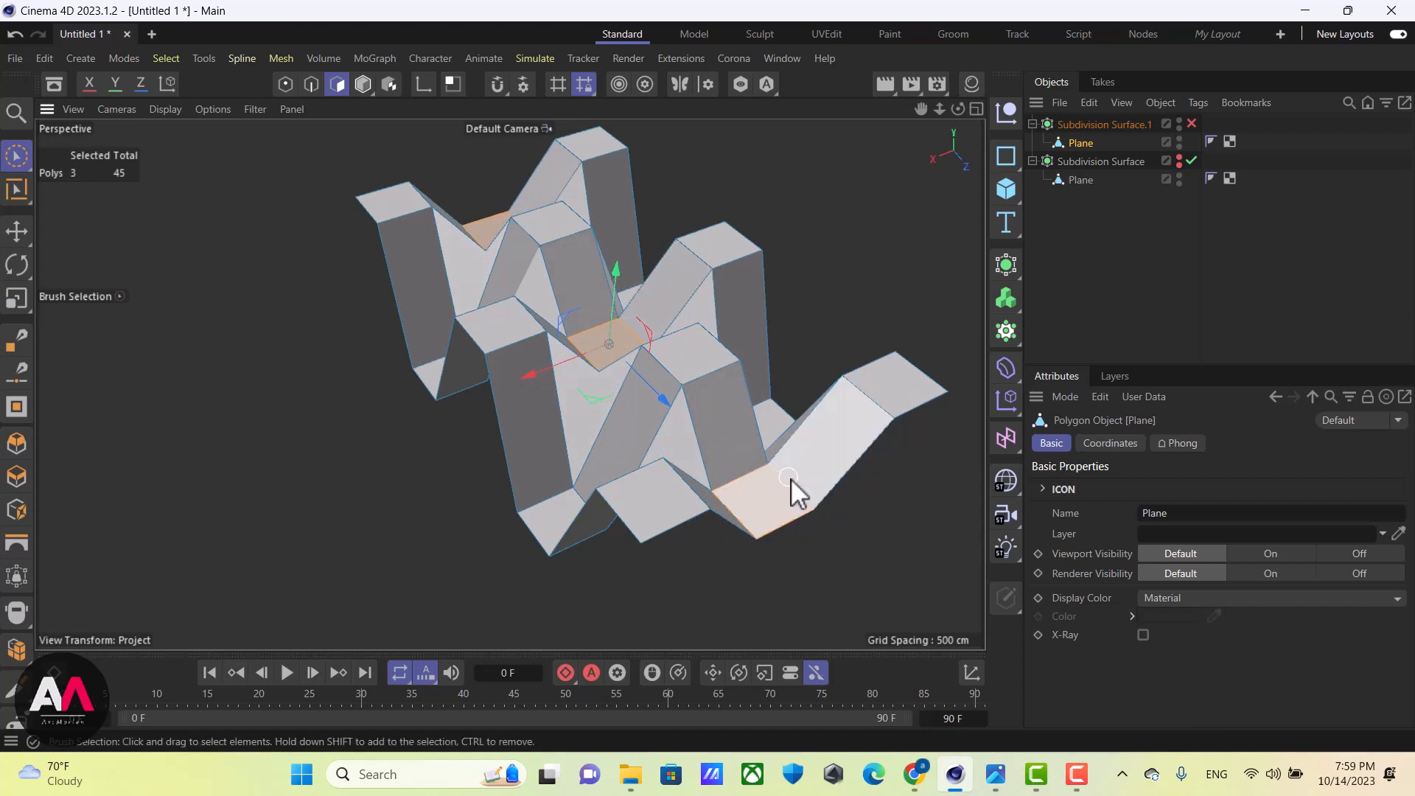
alt+drag(790, 479, 737, 413)
Re-enable Subdivision Surface.1 on the baked plane and clear the object selection
drag(1078, 144, 1109, 121)
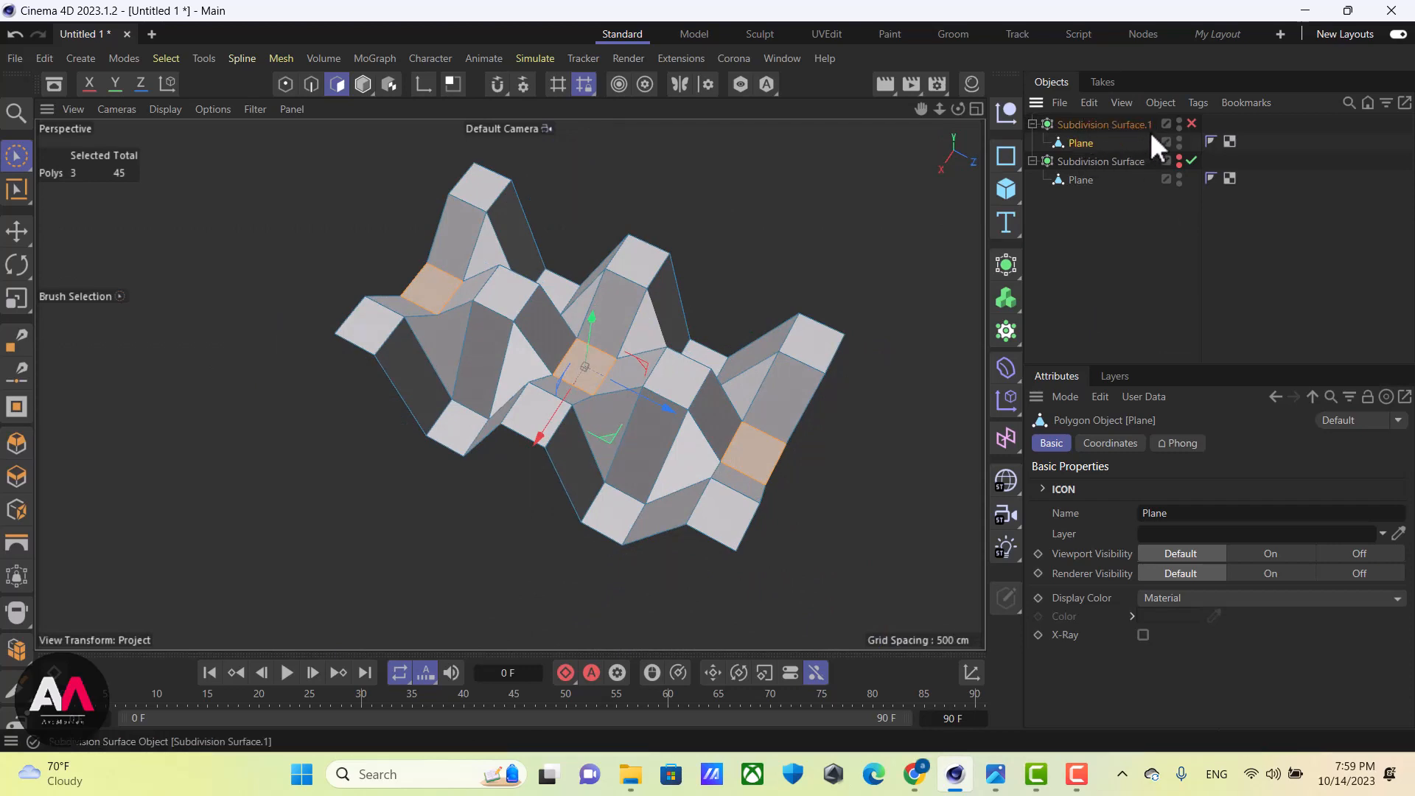
click(1192, 124)
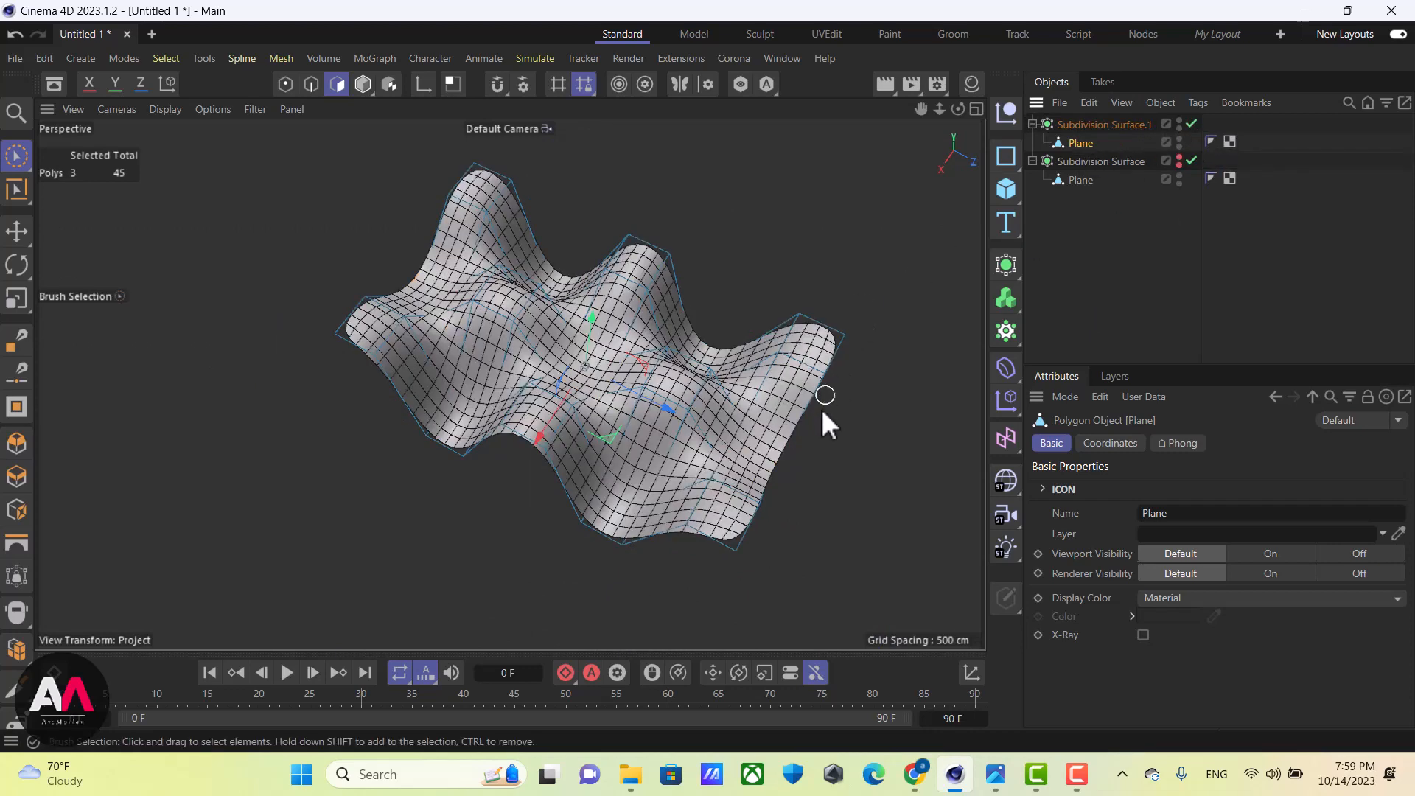
alt+drag(821, 408, 758, 214)
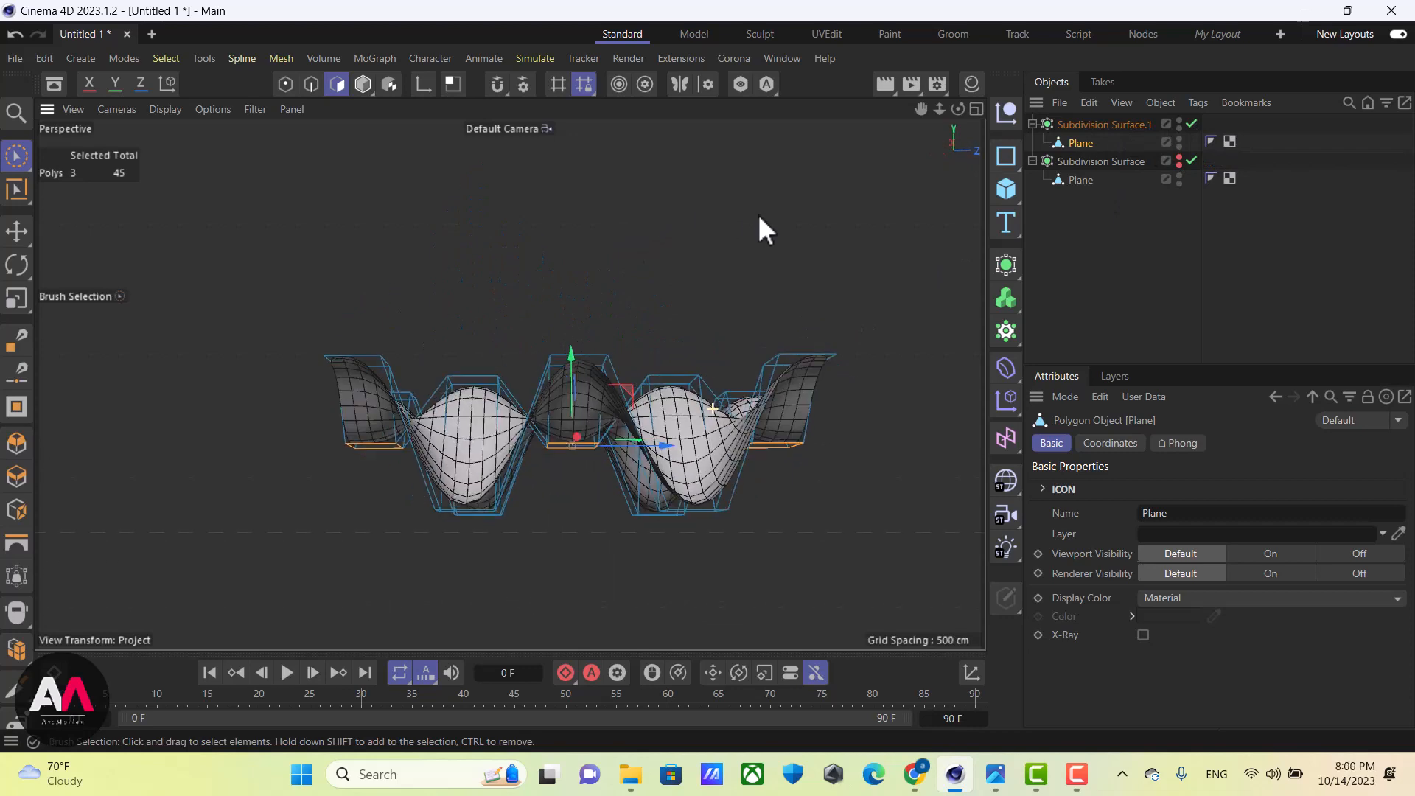
click(1076, 258)
alt+drag(572, 303, 585, 359)
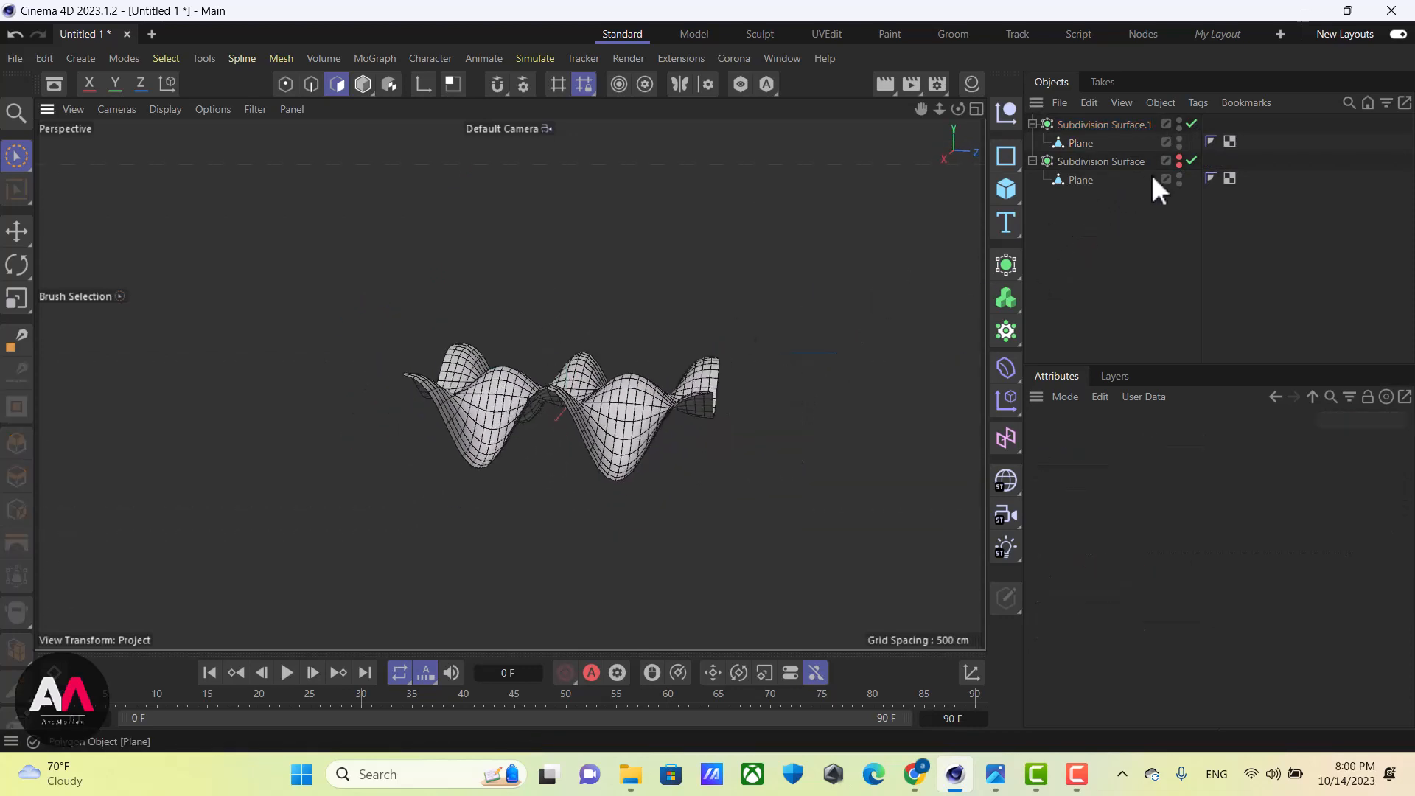
Unhide the first Subdivision Surface and move Subdivision Surface.1 along Z to sit beside it
click(1180, 161)
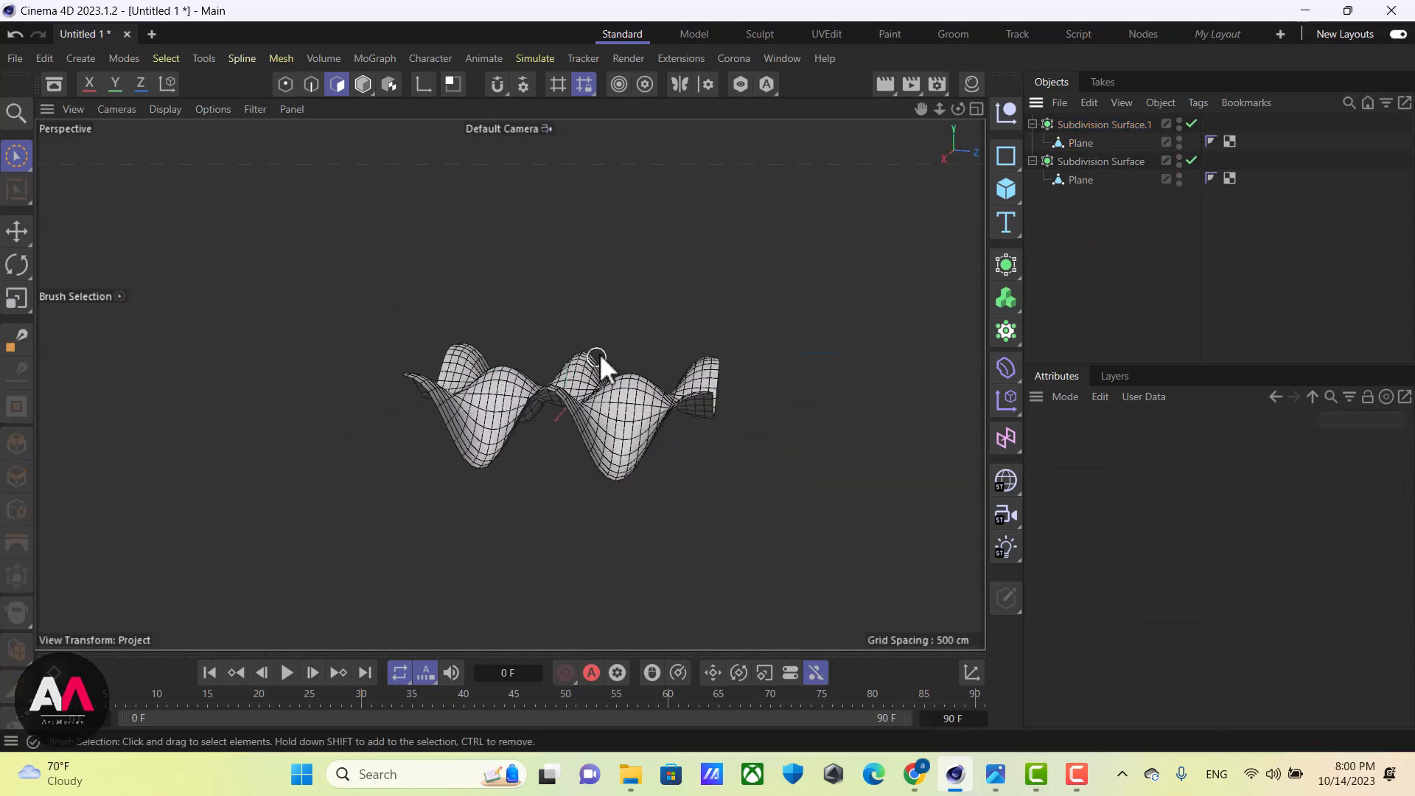
click(1095, 124)
drag(656, 414, 985, 457)
scroll(308, 336, up, 2)
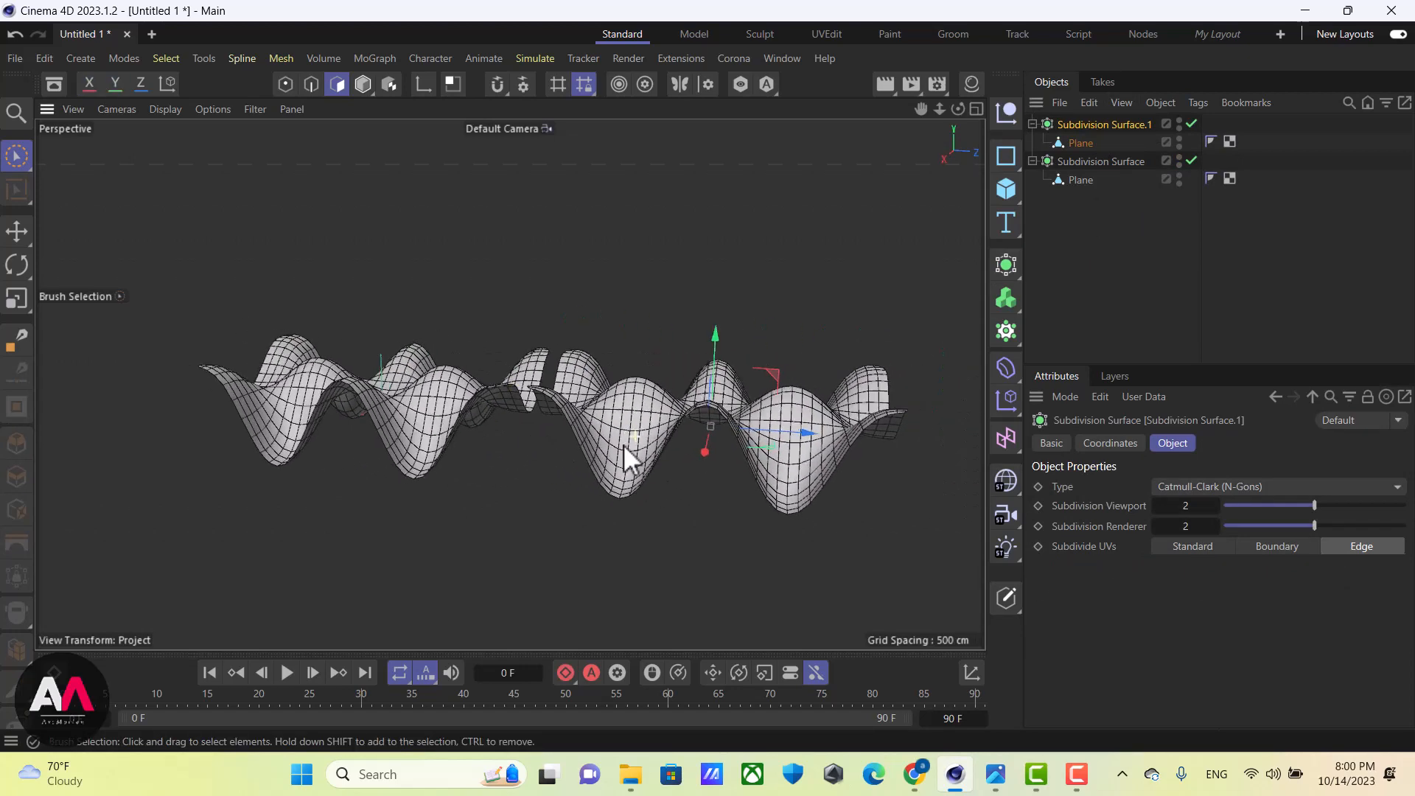
Examine both roof surfaces side by side and switch to the image viewer to compare them with the chapel arches in BosjesCapel.png
mouse_move(629, 452)
alt+mouse_down()
mouse_move(701, 414)
mouse_move(606, 527)
mouse_move(685, 485)
mouse_move(781, 488)
mouse_move(688, 431)
mouse_move(560, 398)
alt+mouse_up()
mouse_move(432, 364)
alt+mouse_down()
mouse_move(516, 392)
mouse_move(643, 498)
mouse_move(648, 447)
mouse_move(635, 485)
alt+mouse_up()
scroll(600, 339, up, 5)
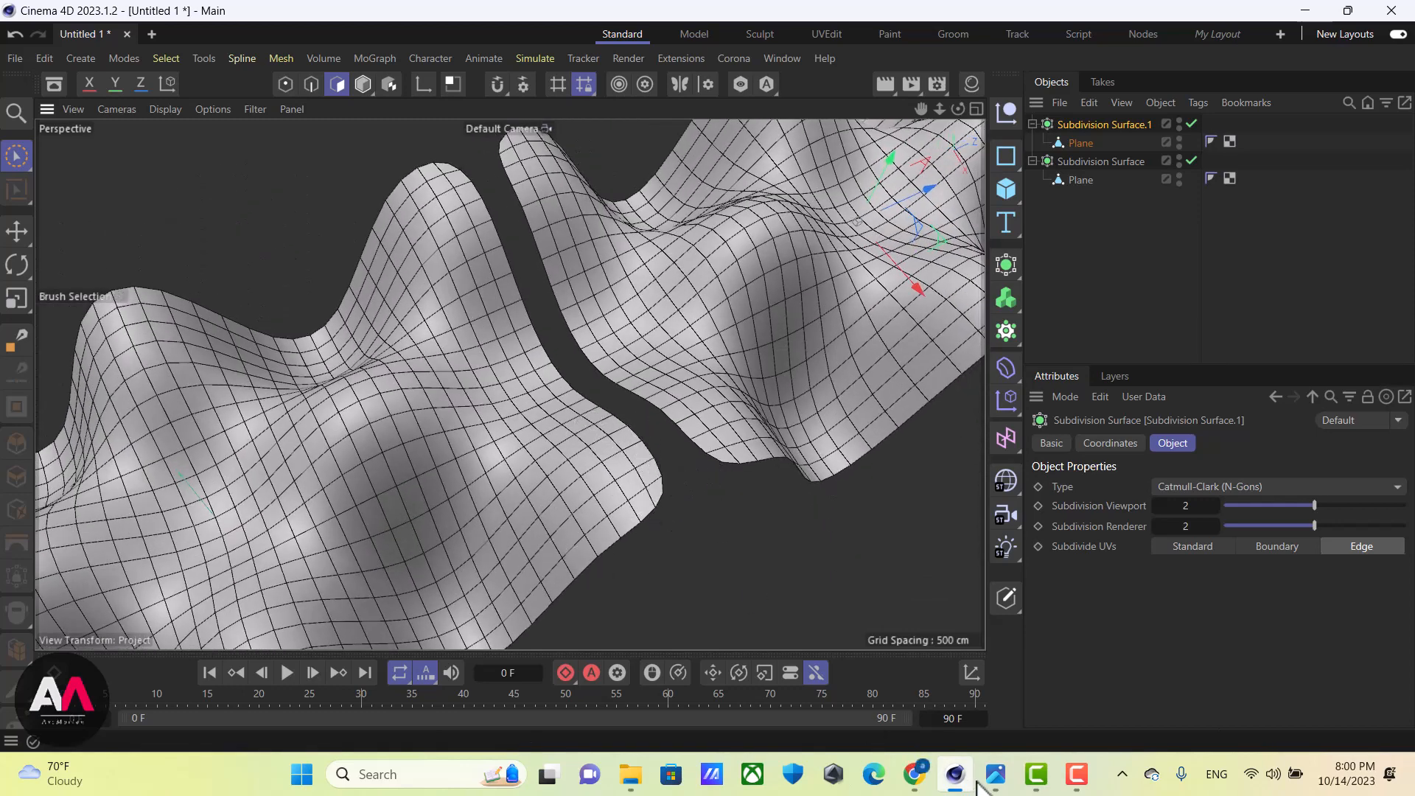
mouse_move(996, 774)
click(1053, 634)
scroll(1226, 462, up, 5)
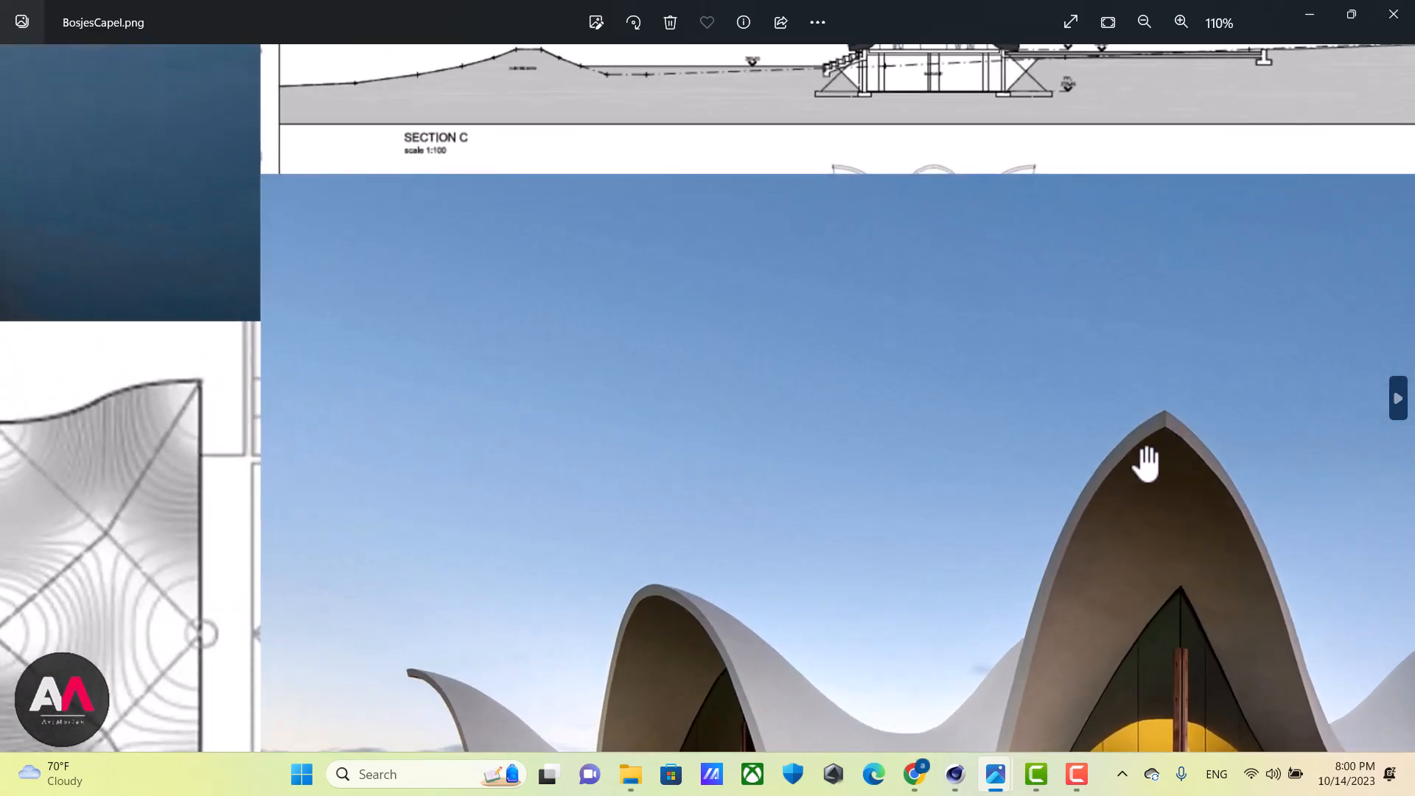
scroll(929, 353, down, 2)
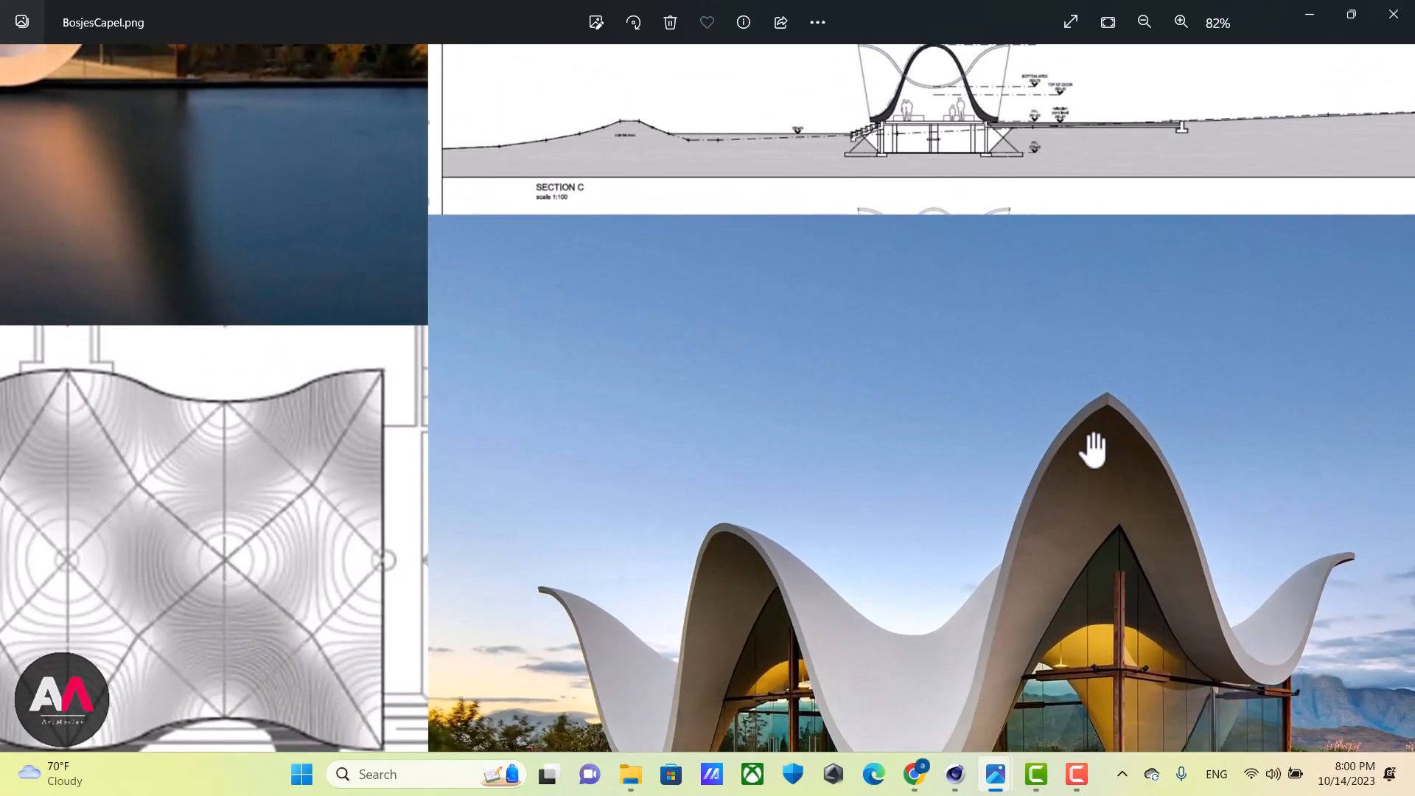
click(955, 774)
mouse_move(776, 331)
alt+mouse_down()
mouse_move(652, 382)
mouse_move(535, 347)
alt+mouse_up()
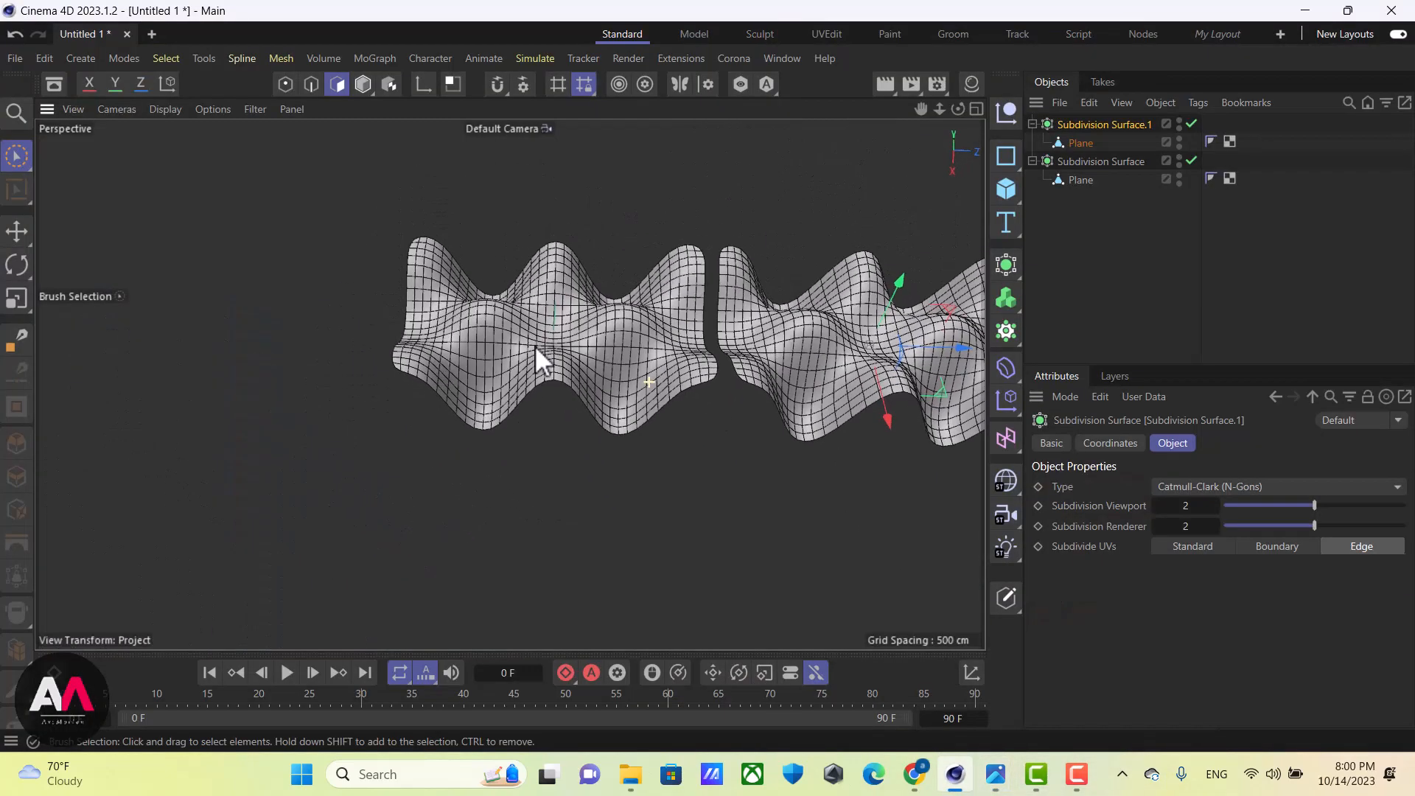
Delete Subdivision Surface.1 with its baked plane and select the remaining Subdivision Surface
click(1107, 162)
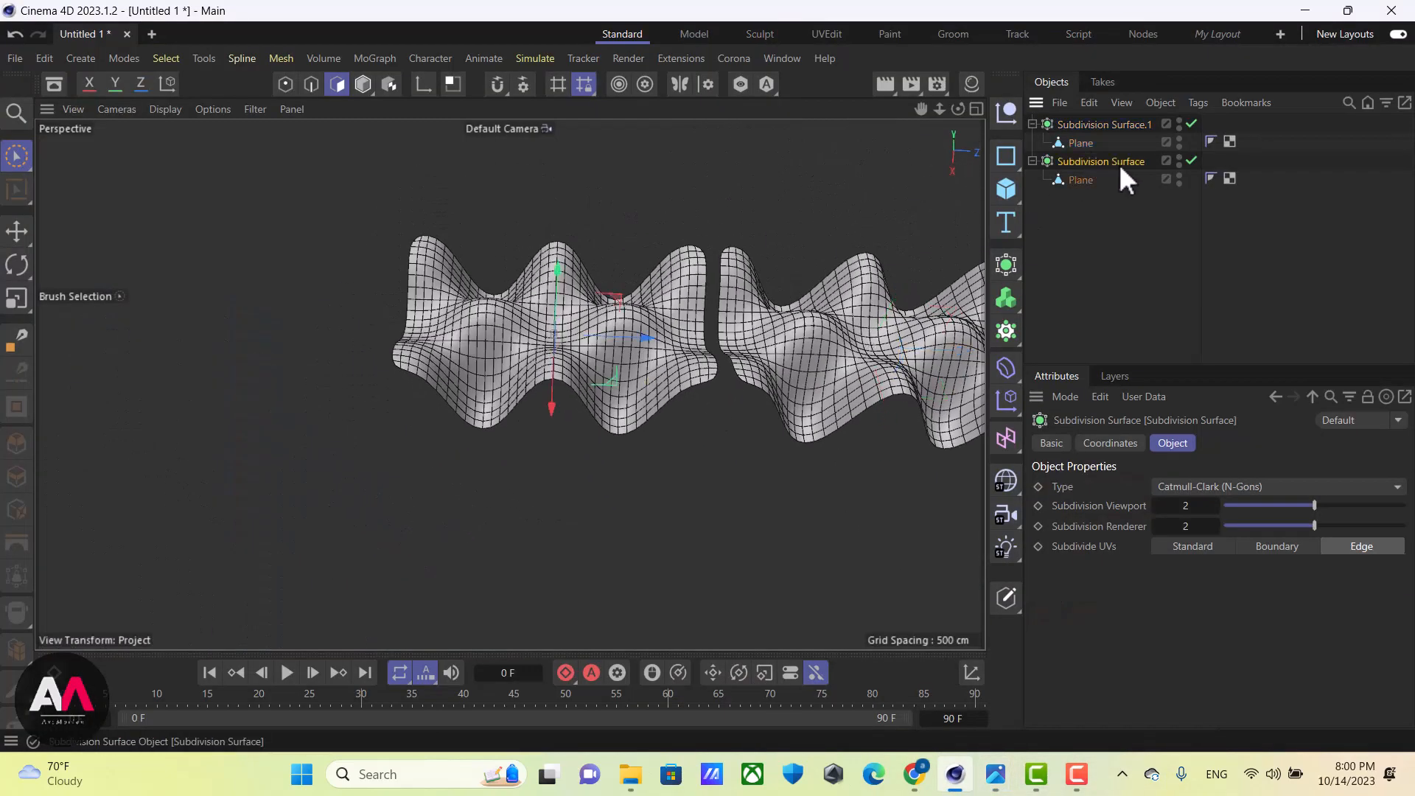
click(1104, 124)
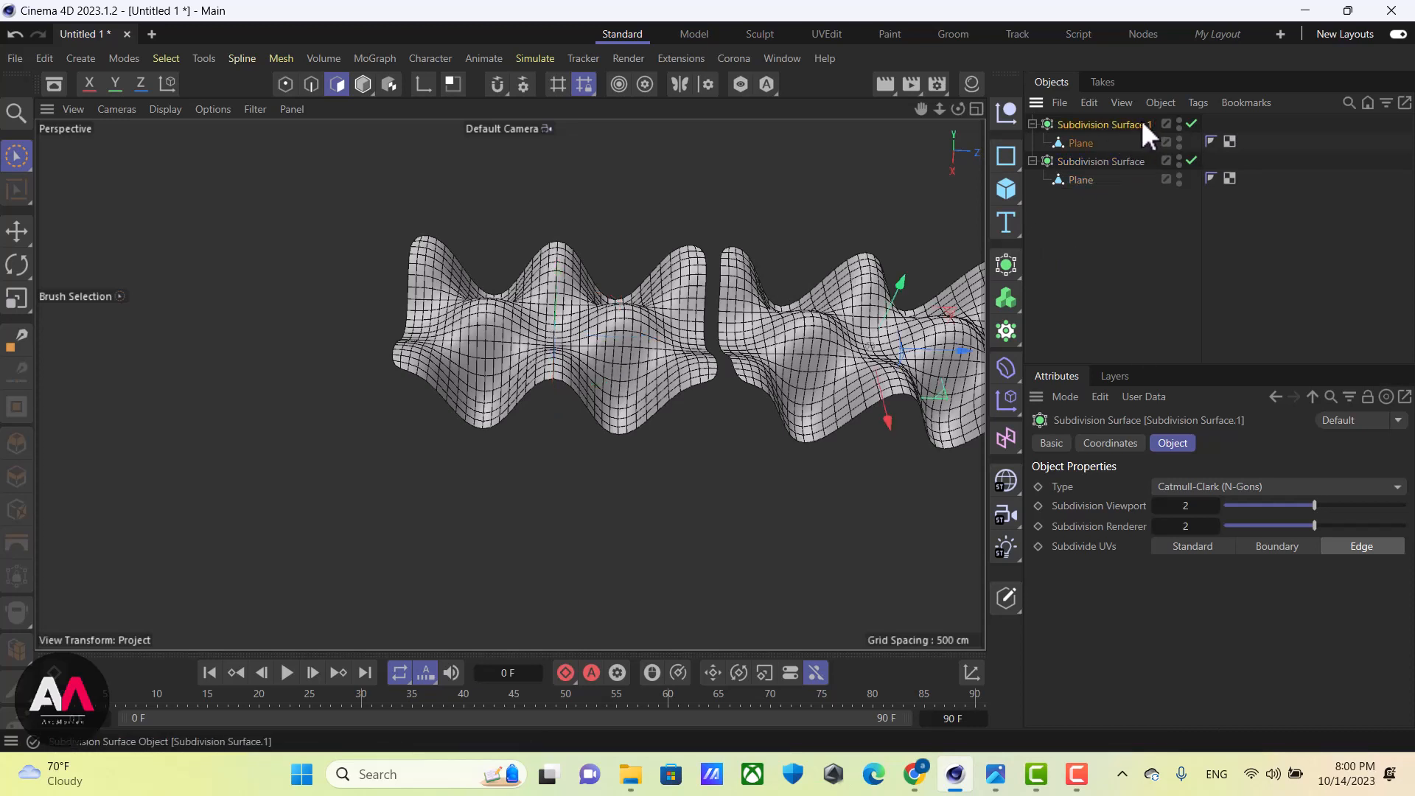
key(Delete)
click(1092, 125)
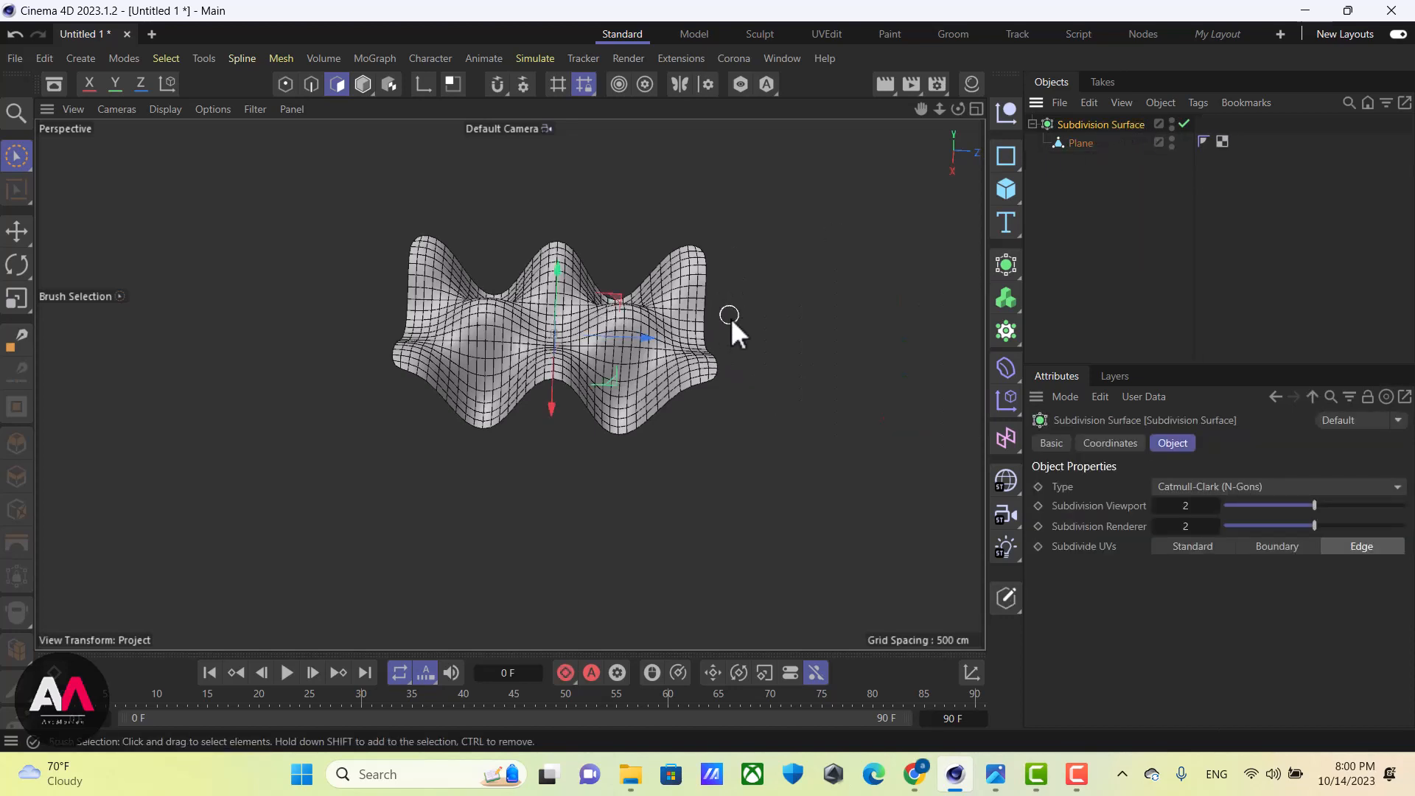
mouse_move(731, 317)
alt+mouse_down()
mouse_move(701, 341)
mouse_move(542, 221)
mouse_move(560, 320)
alt+mouse_up()
scroll(538, 331, up, 3)
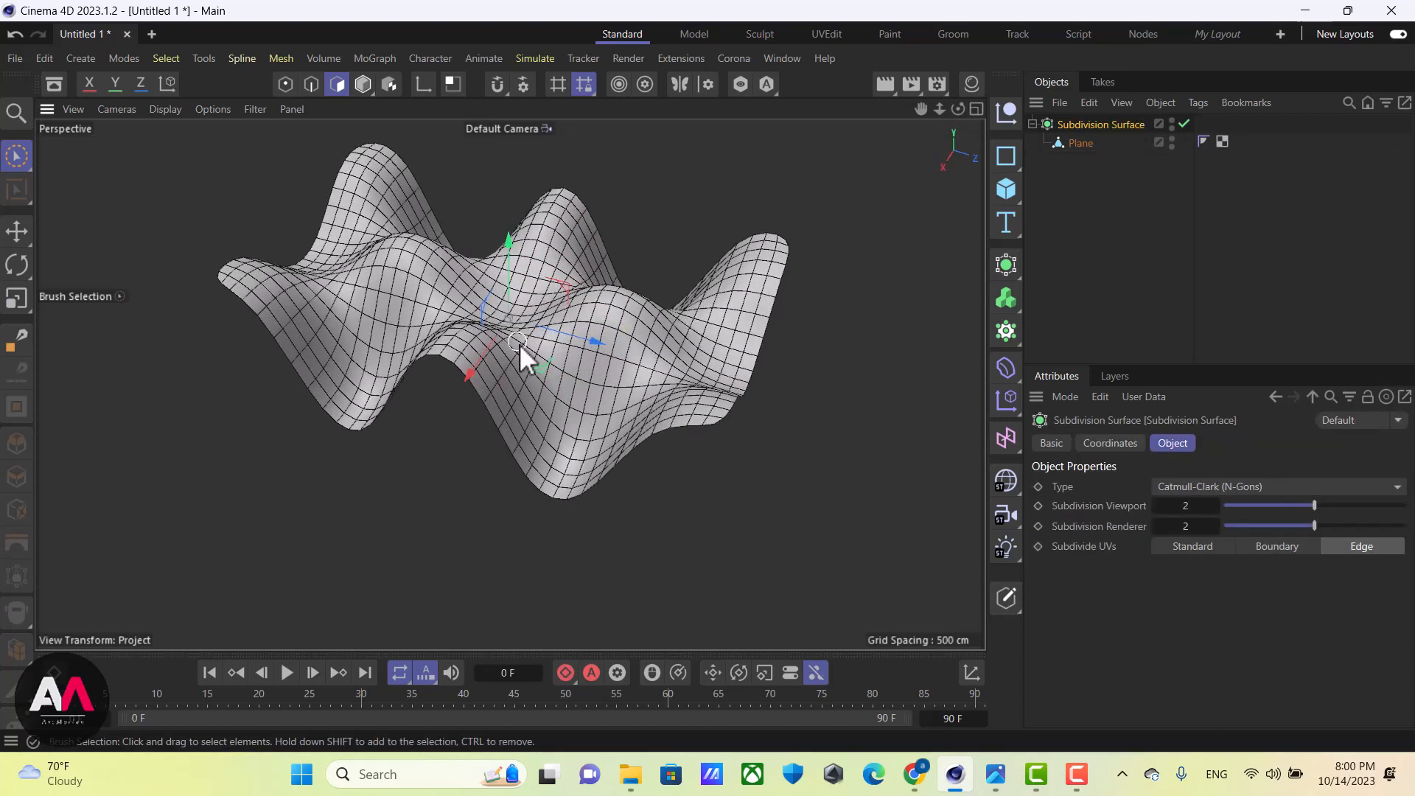
scroll(736, 386, up, 2)
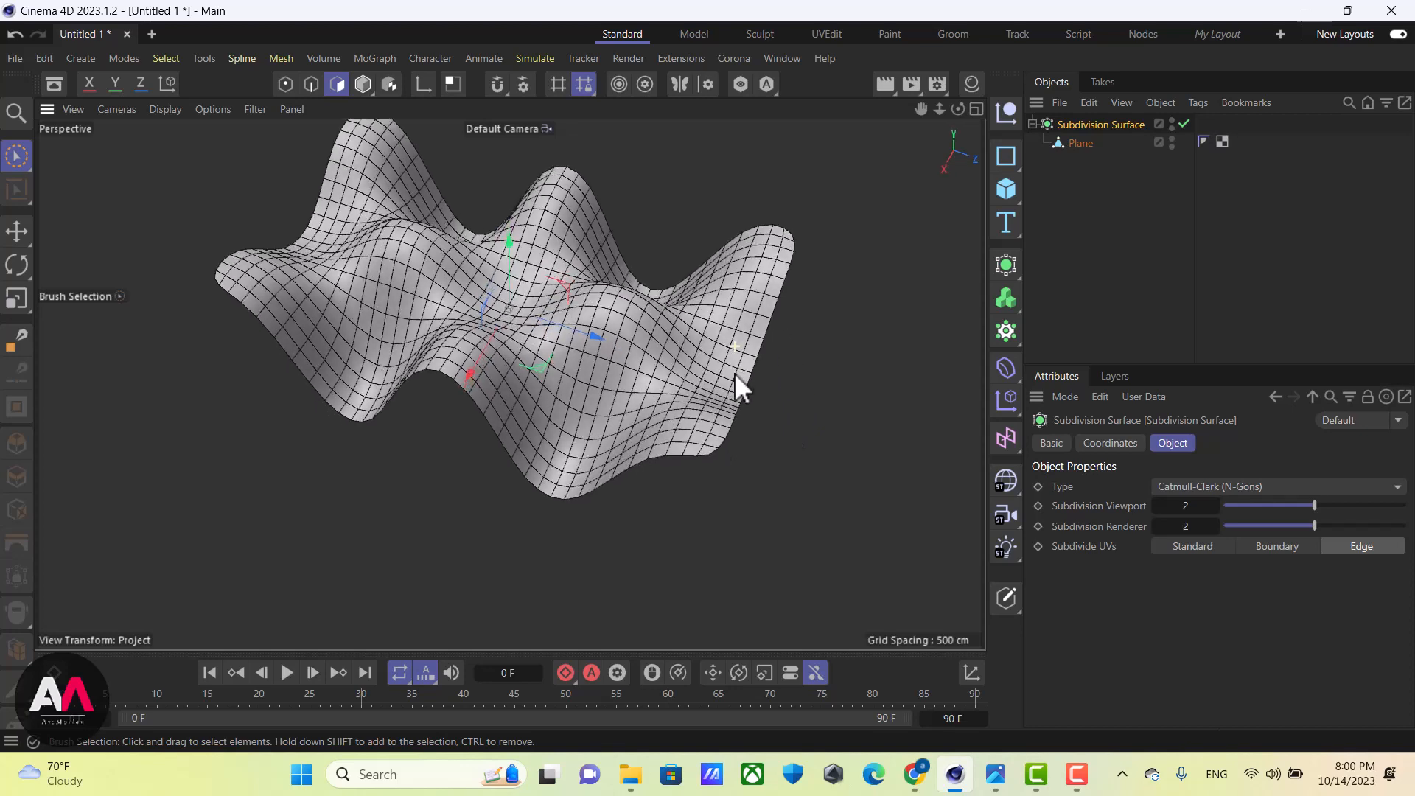
Set the Subdivision Surface type to OpenSubdiv Catmull-Clark and inspect the resulting roof surface
scroll(771, 405, up, 2)
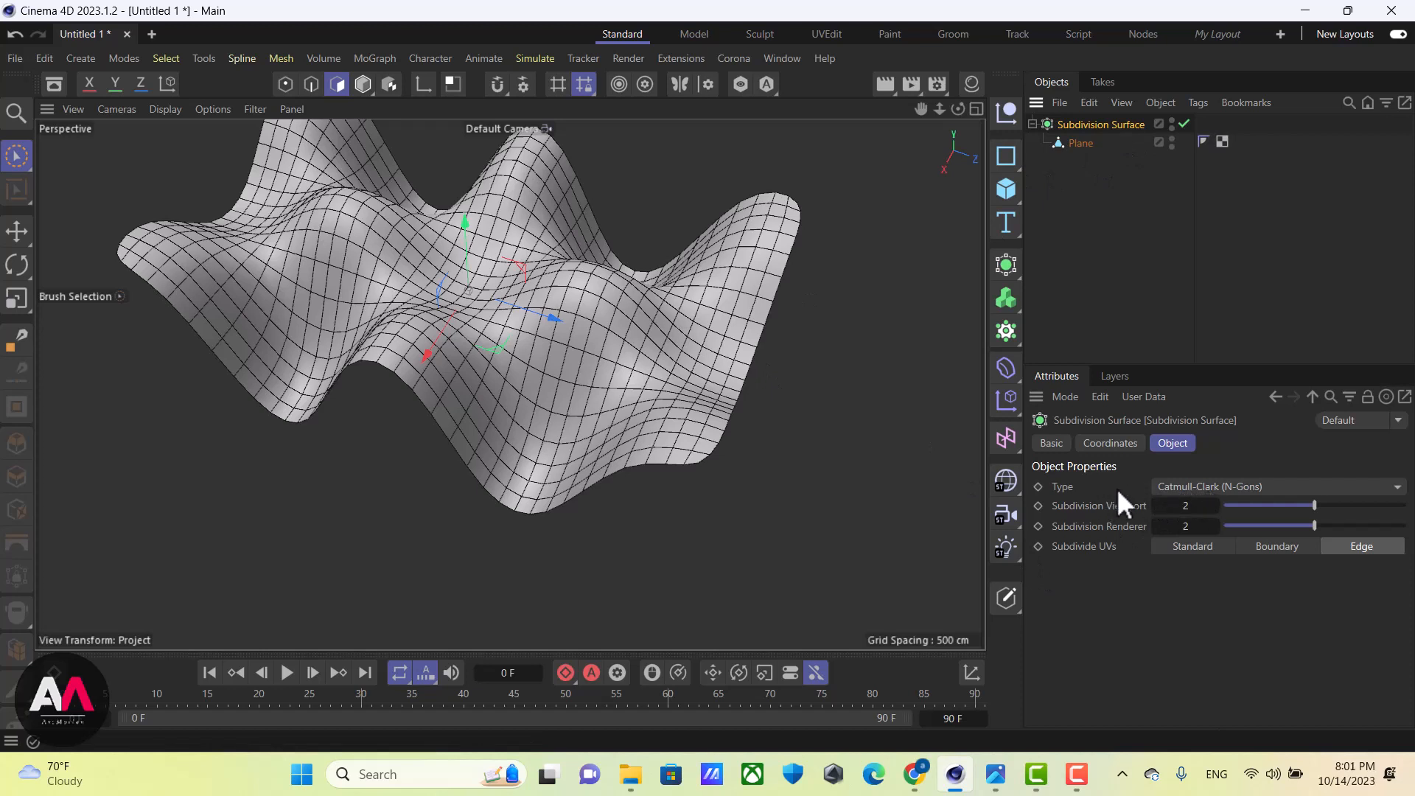
click(1245, 488)
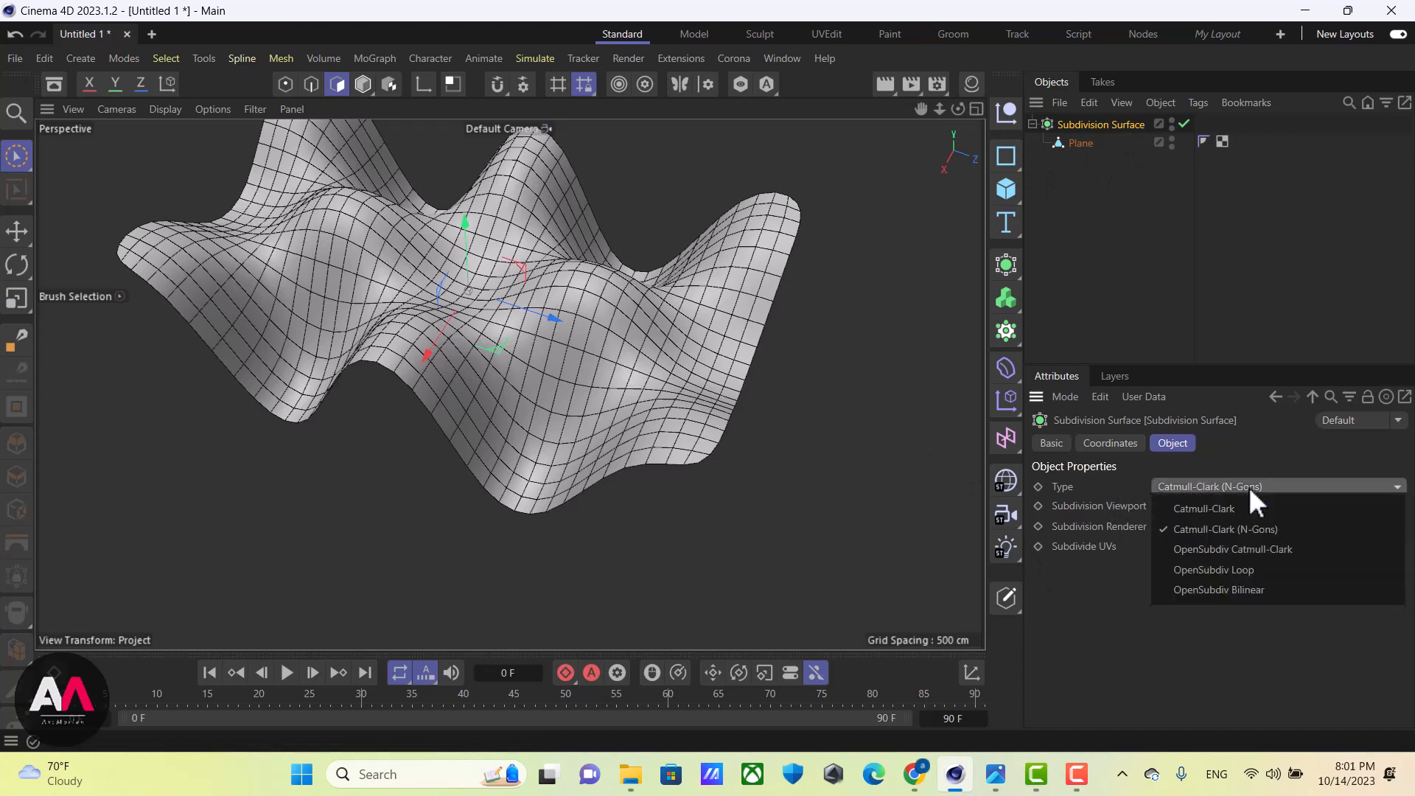
click(1241, 549)
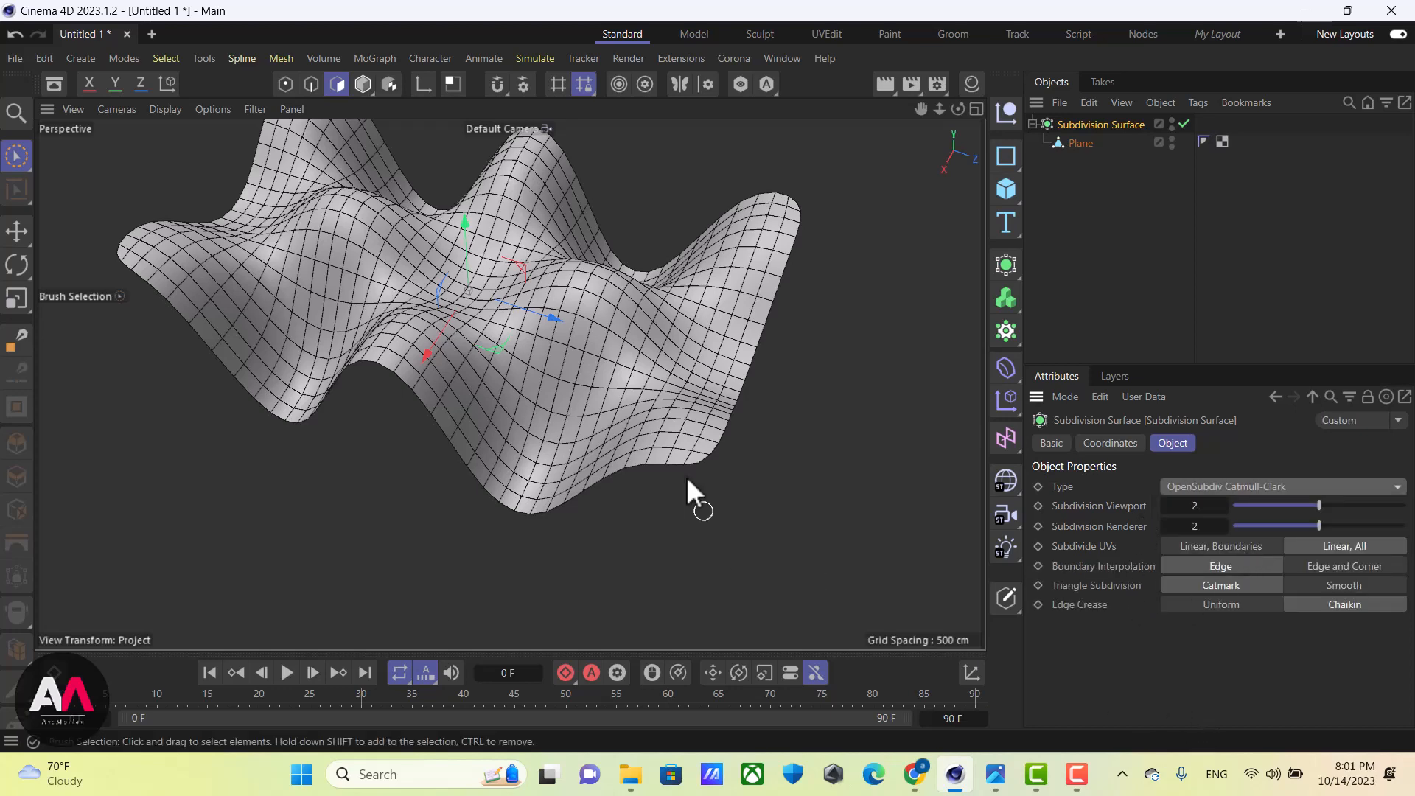
mouse_move(687, 477)
alt+mouse_down()
mouse_move(627, 303)
mouse_move(643, 295)
mouse_move(650, 431)
alt+mouse_up()
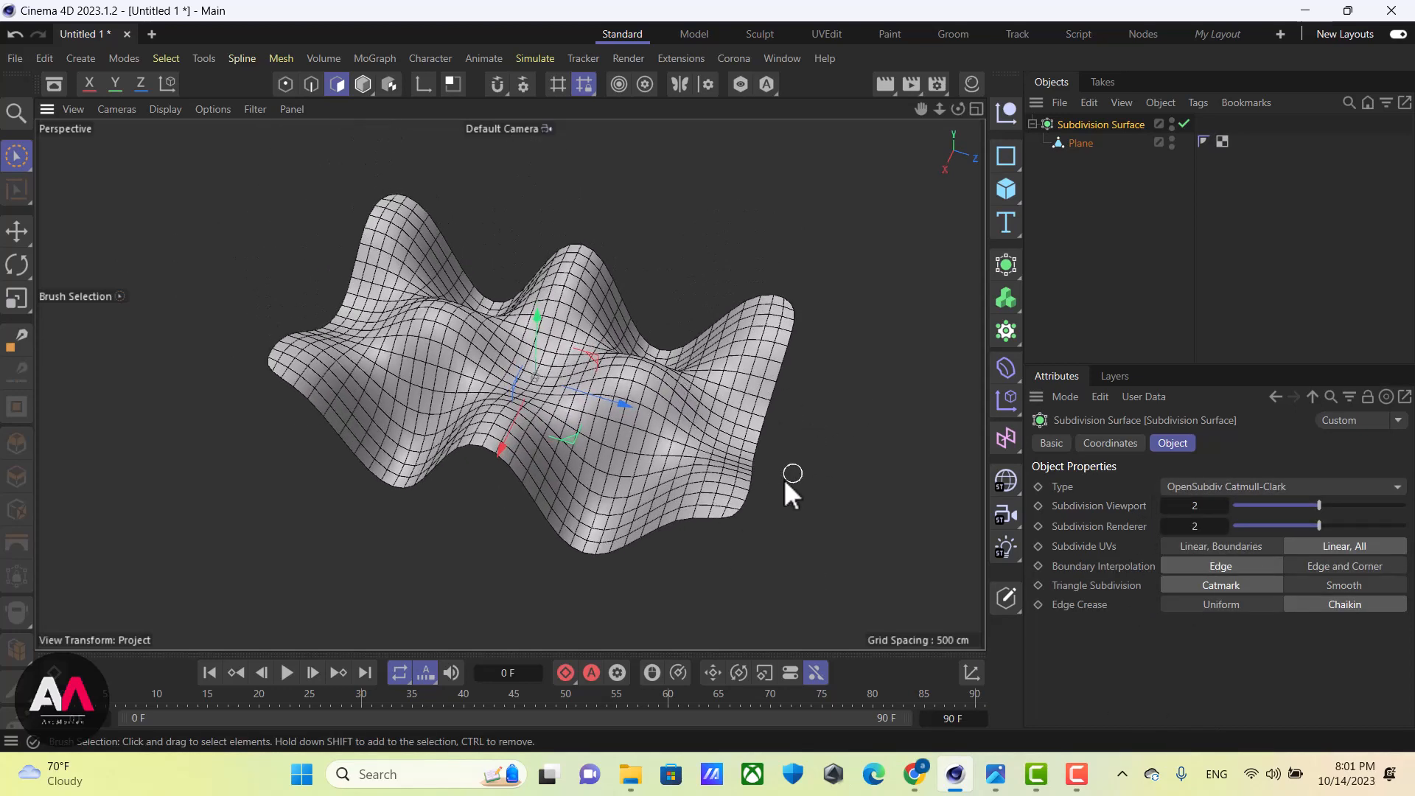
mouse_move(785, 483)
alt+mouse_down()
mouse_move(684, 405)
mouse_move(625, 486)
alt+mouse_up()
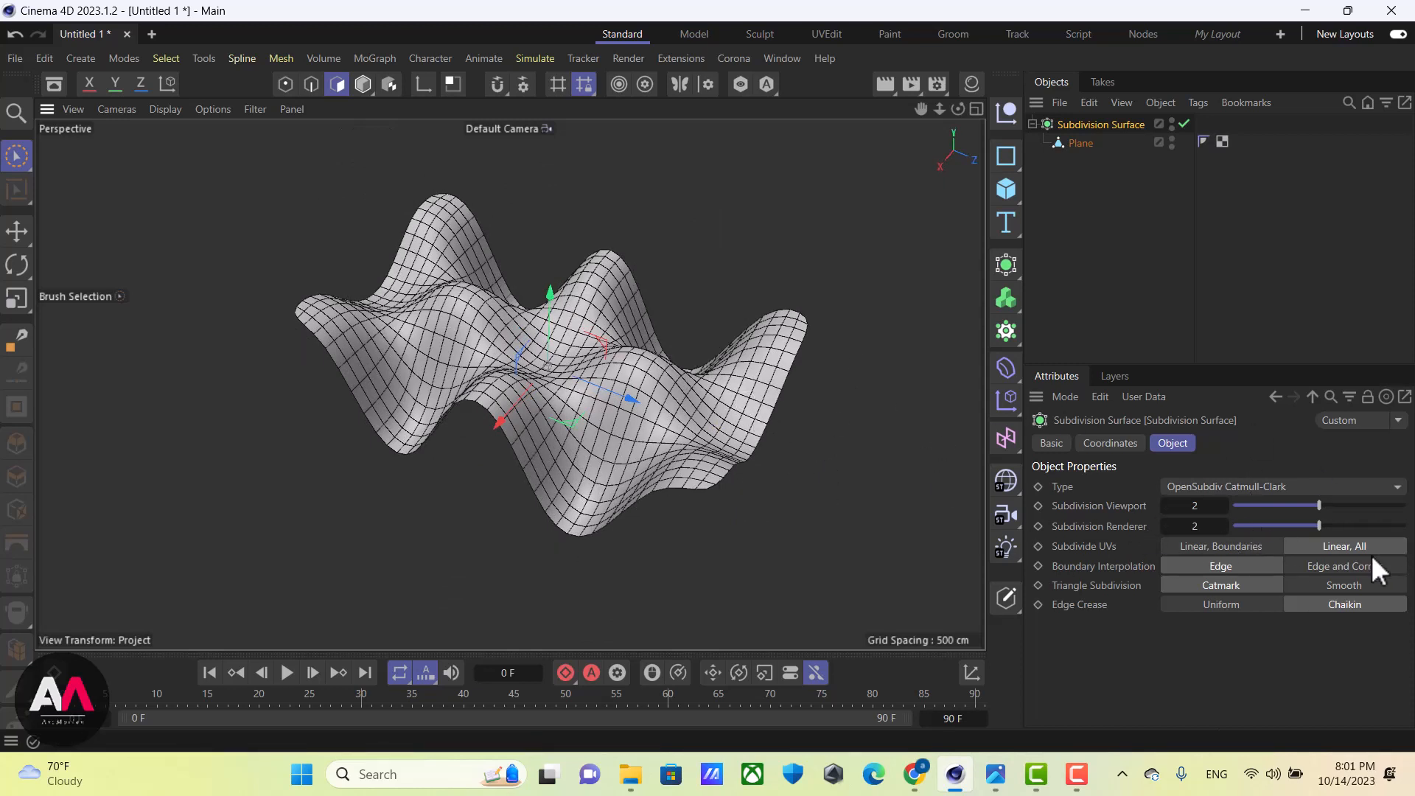
Set the Subdivision Surface's Boundary Interpolation to Edge and Corner and check the roof's corners up close
click(1335, 568)
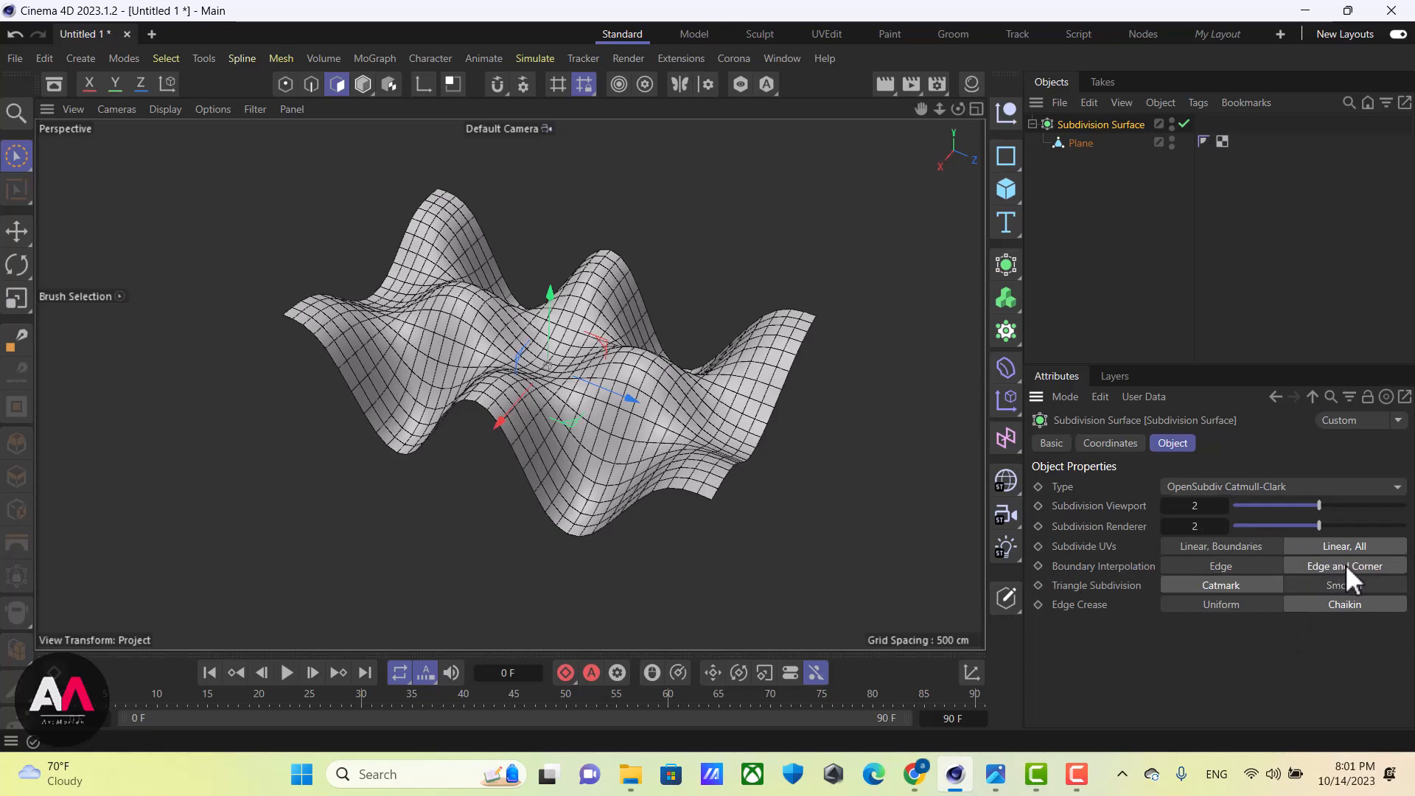
alt+drag(930, 472, 822, 468)
scroll(771, 355, up, 5)
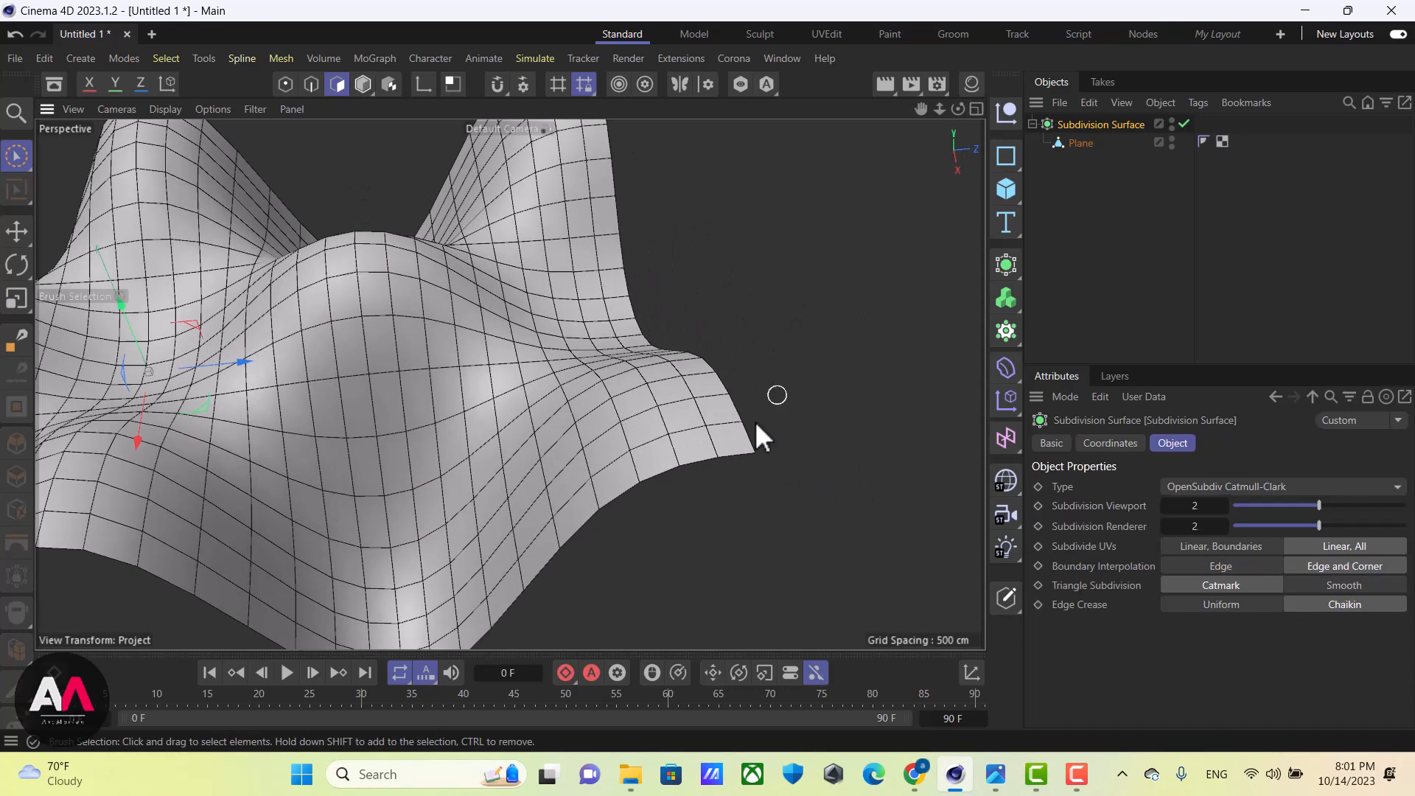
alt+drag(743, 465, 638, 476)
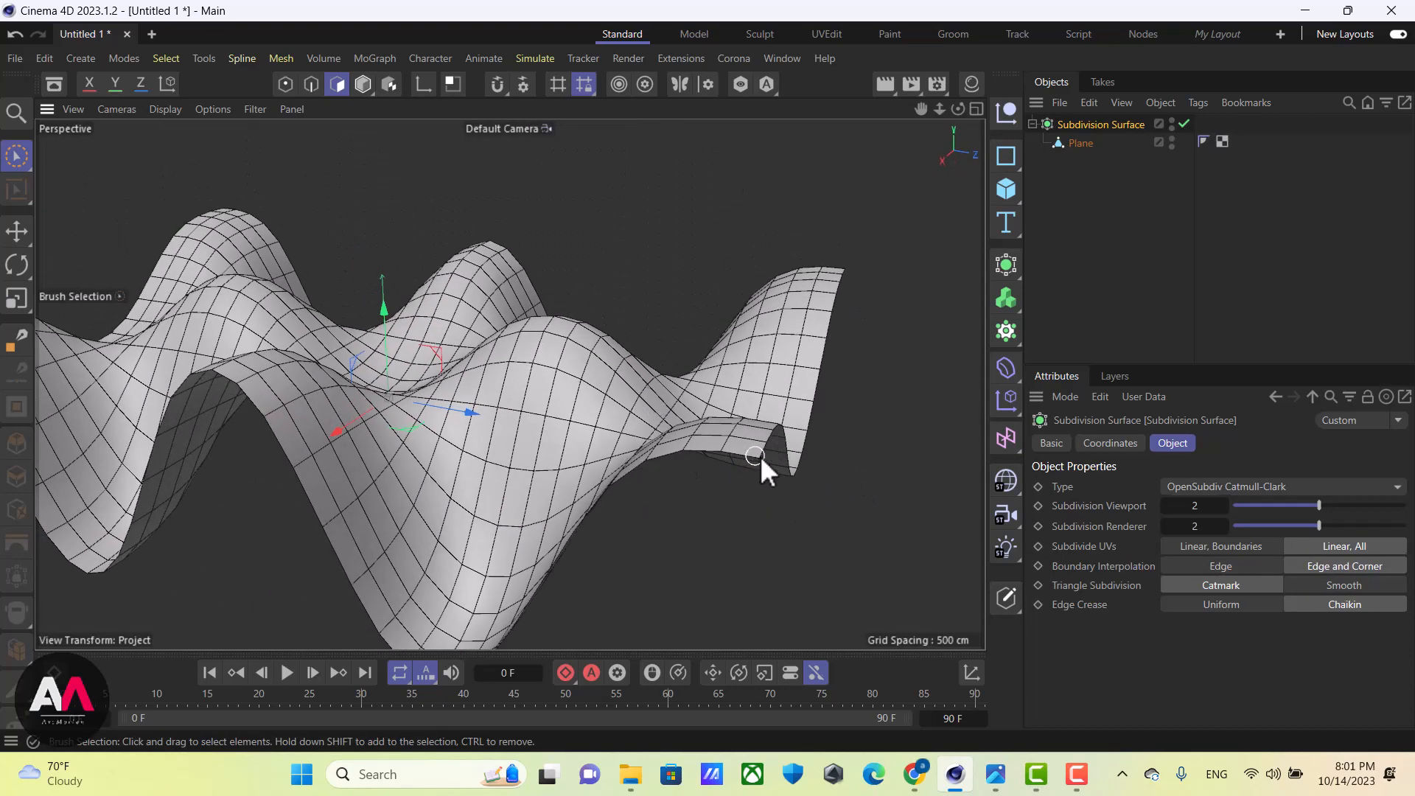
Switch Boundary Interpolation to Edge to compare the rounded corners, and return it to Edge and Corner
click(1208, 566)
alt+drag(780, 330, 842, 370)
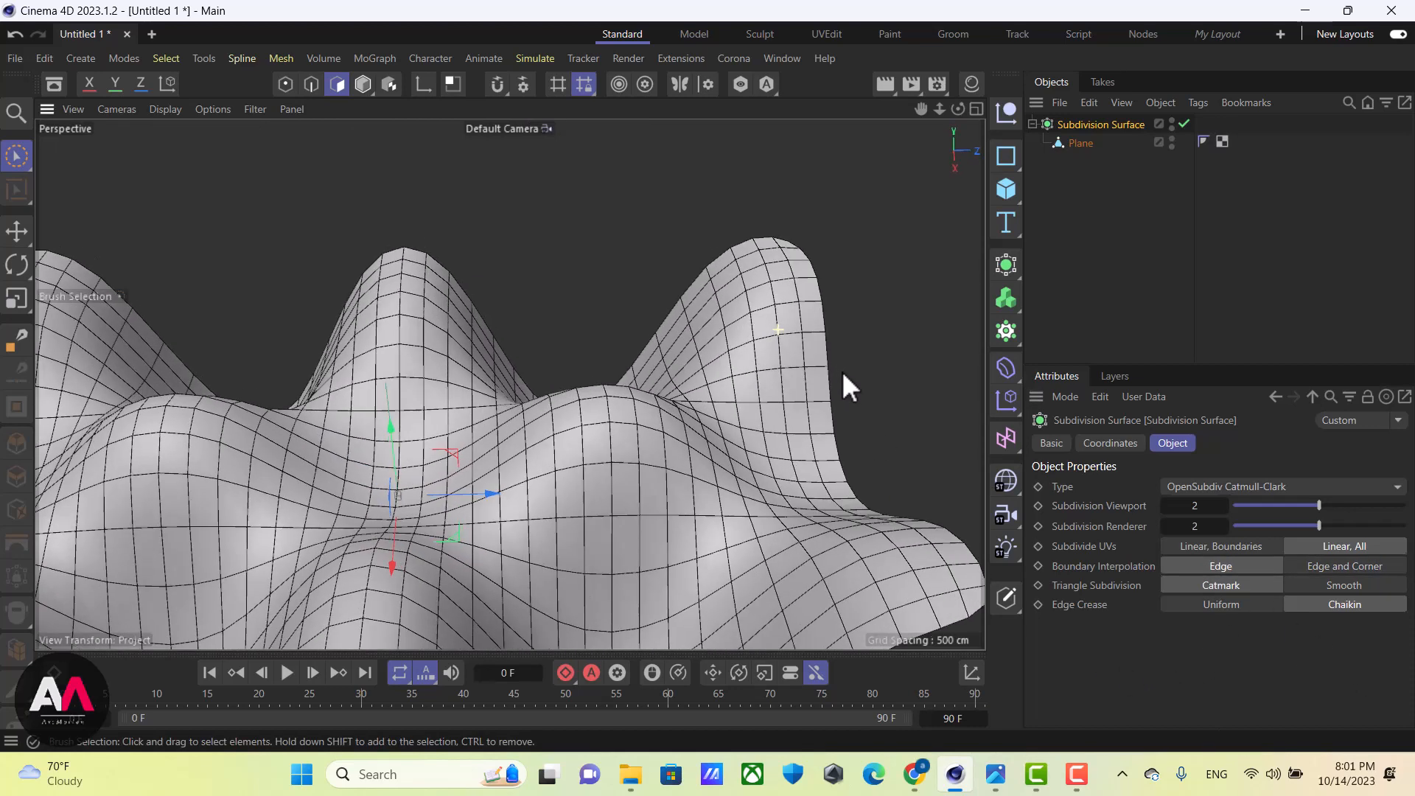
scroll(811, 383, down, 5)
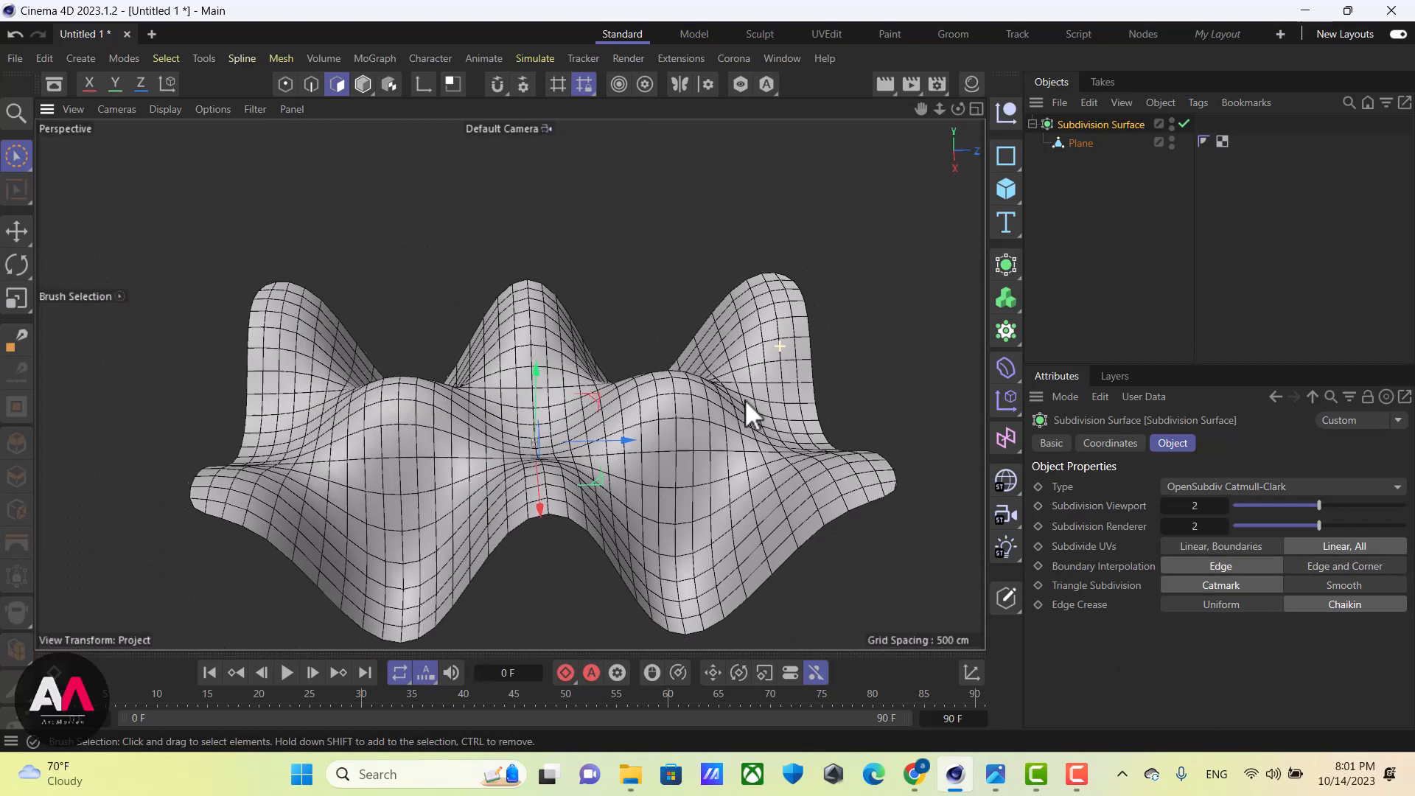
click(1337, 564)
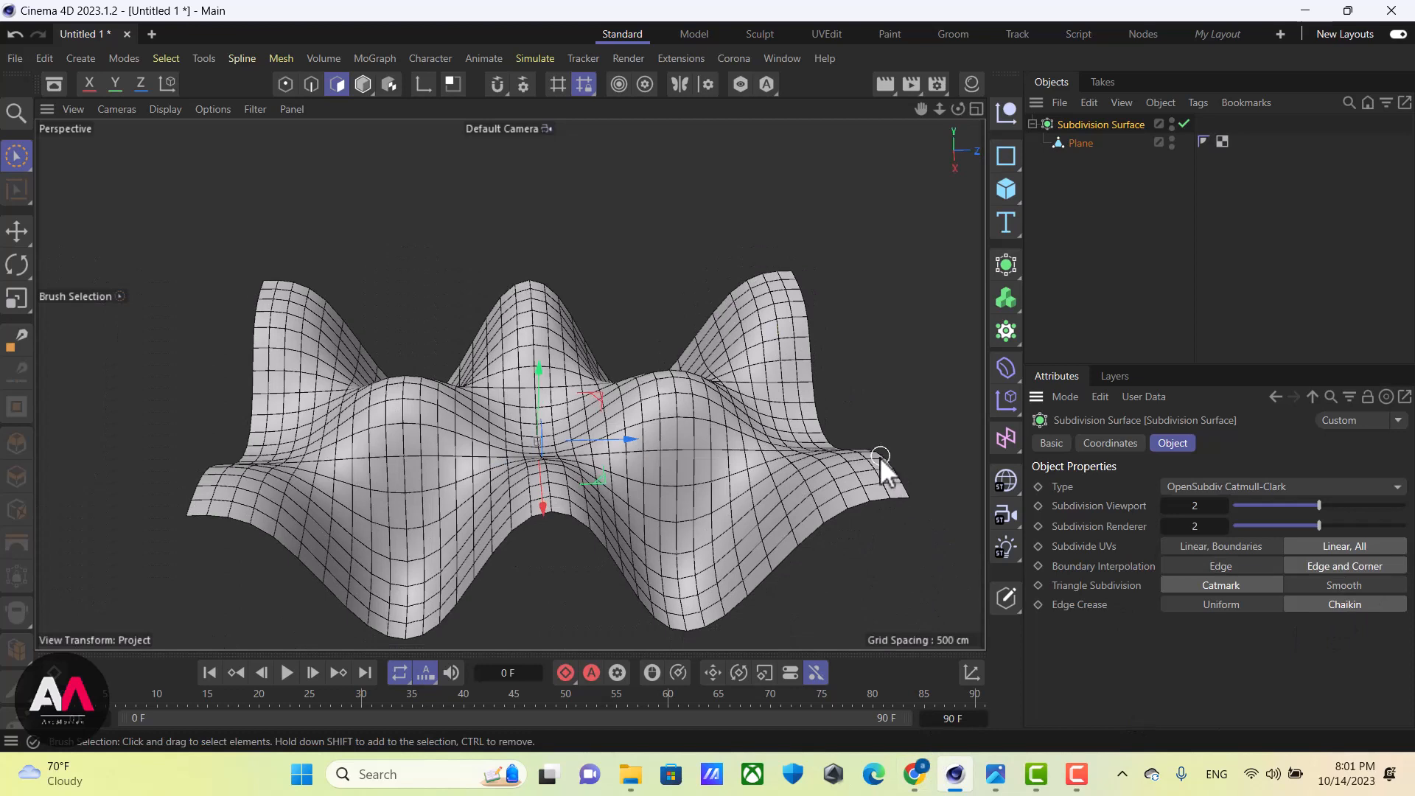
mouse_move(882, 461)
alt+mouse_down()
mouse_move(445, 343)
mouse_move(472, 347)
alt+mouse_up()
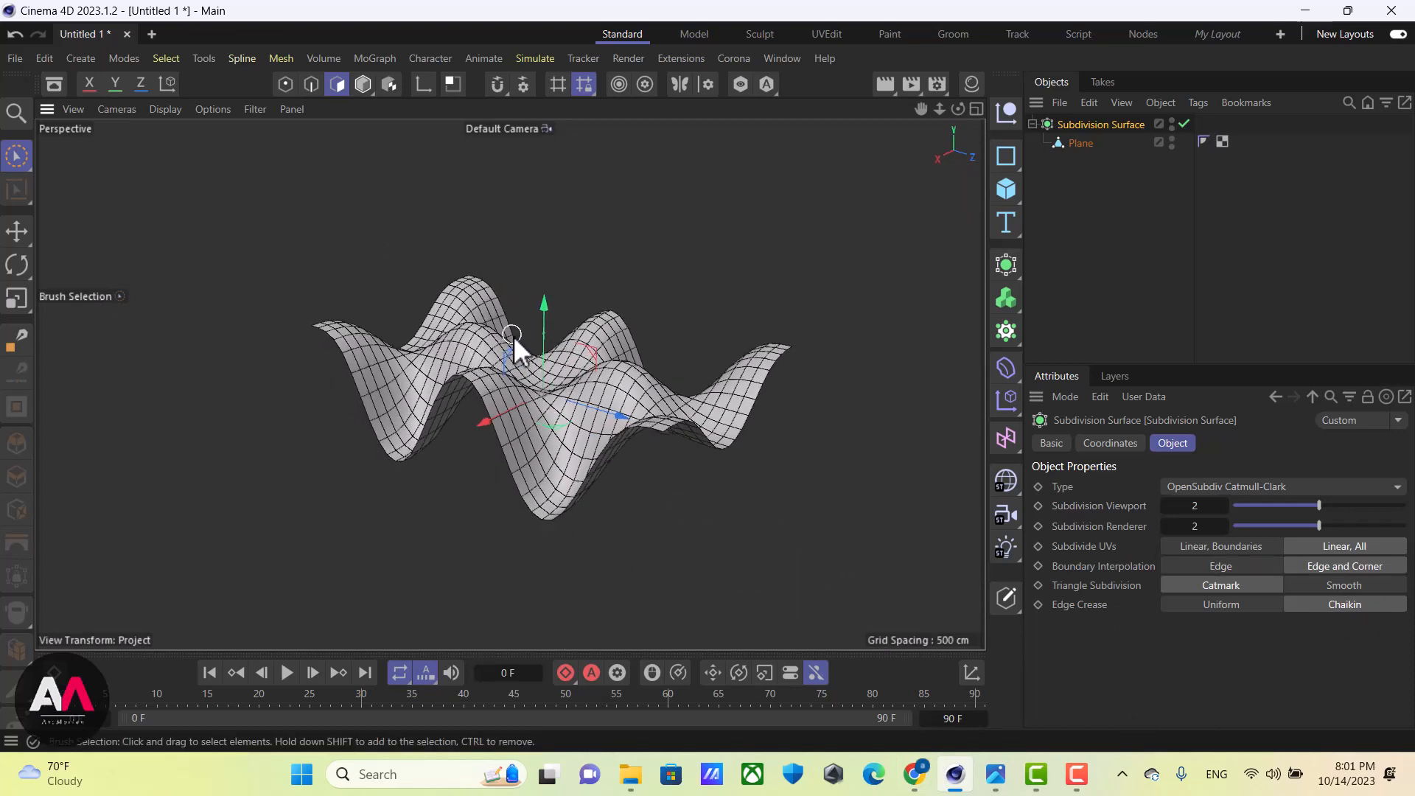
alt+middle_drag(513, 335, 578, 379)
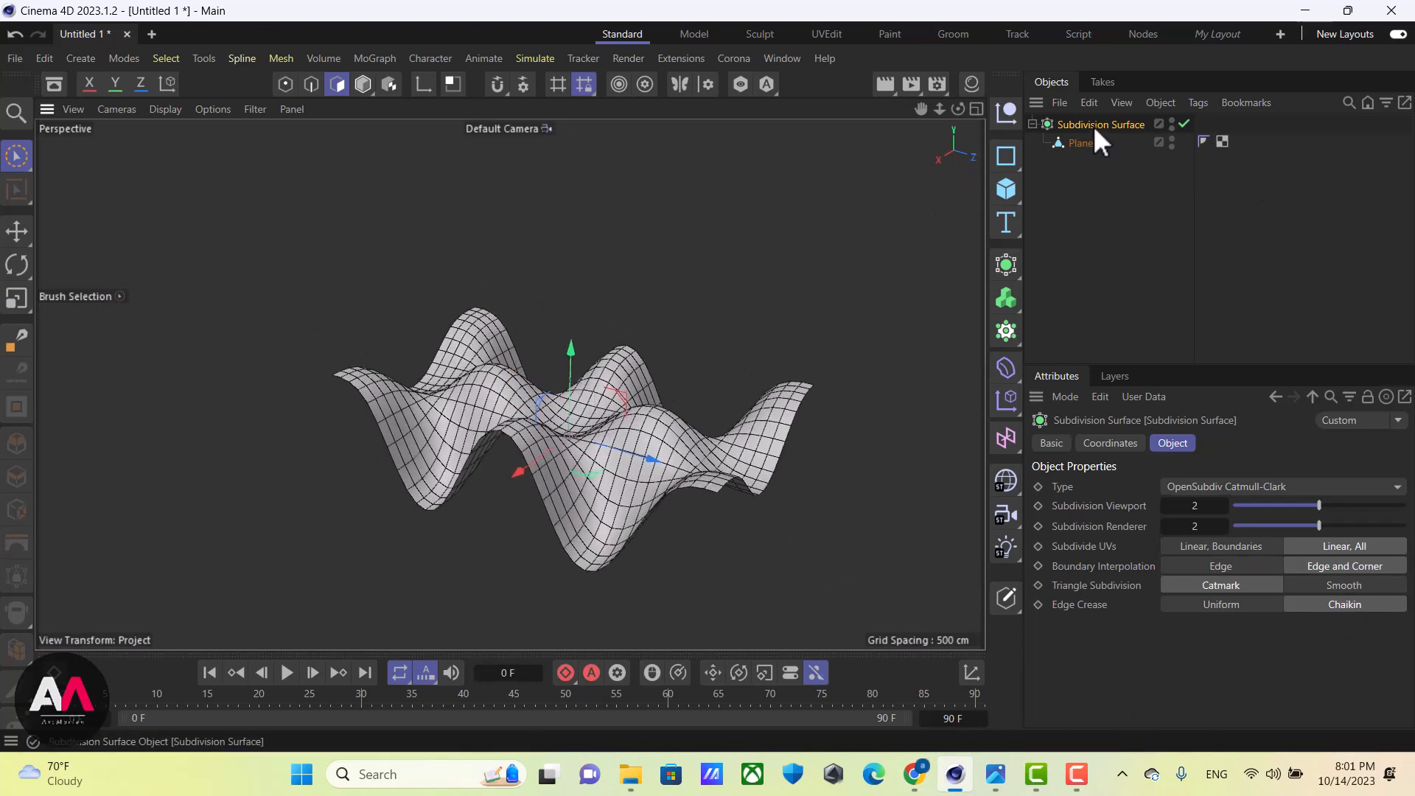
Add a Cloth Surface generator as the parent of the Subdivision Surface
click(1007, 264)
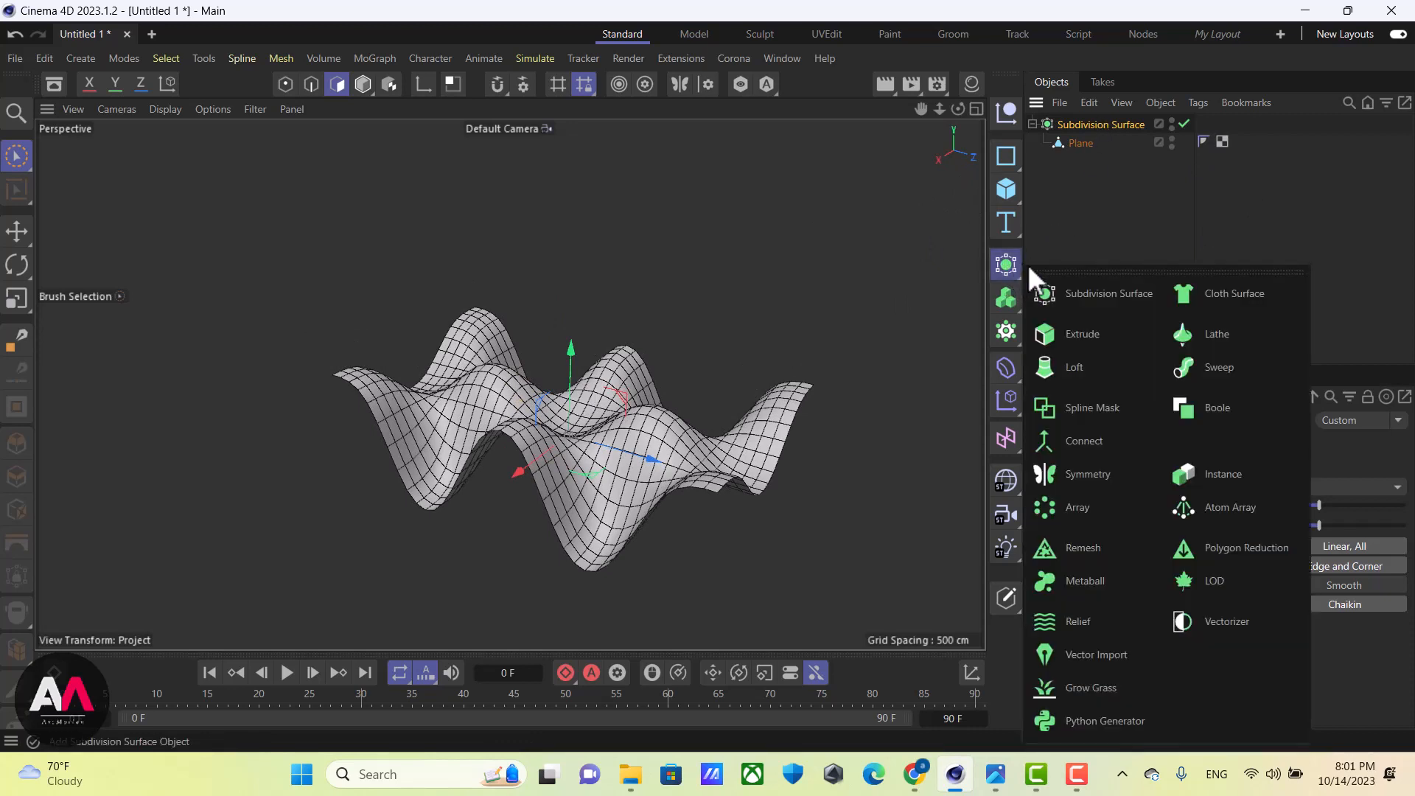
alt+click(1245, 290)
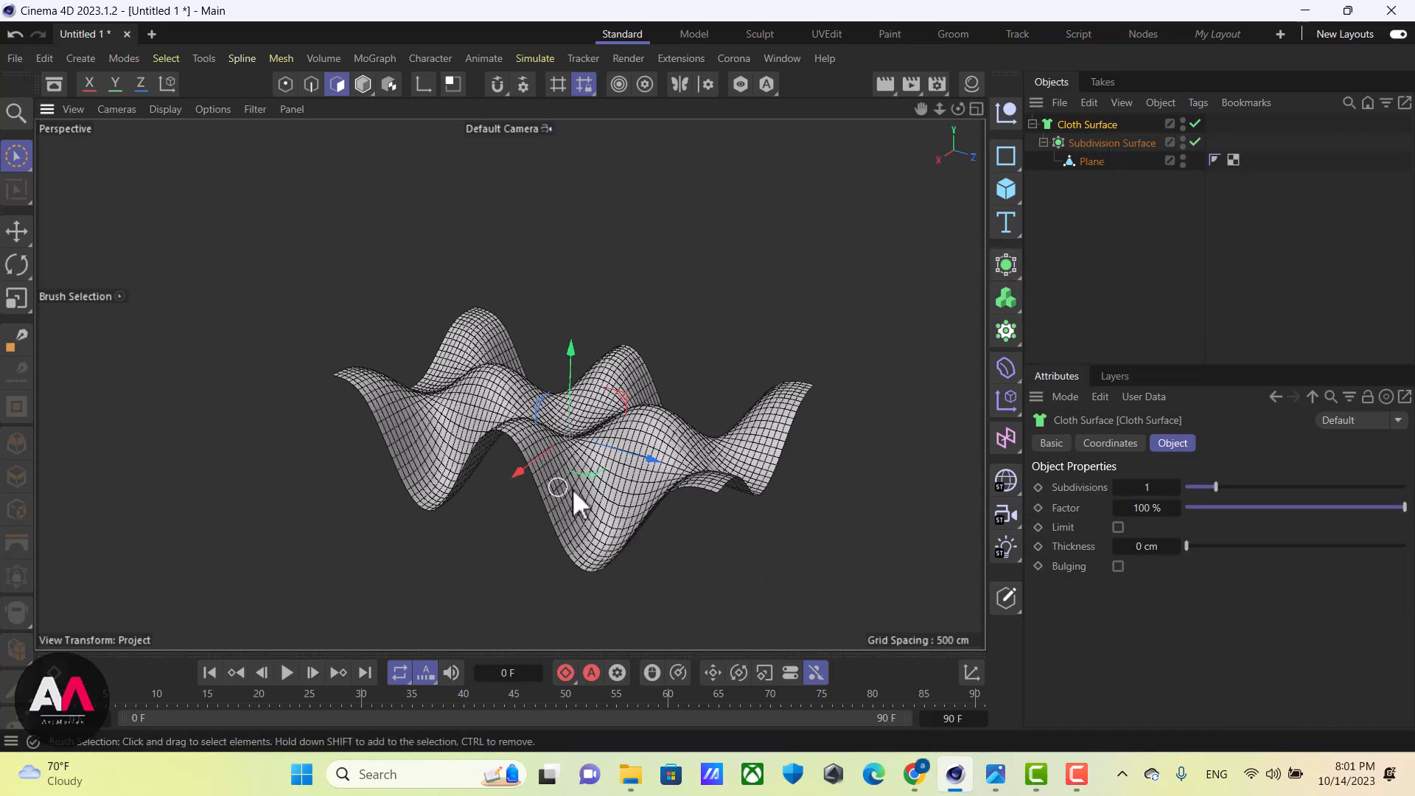
alt+drag(578, 490, 702, 464)
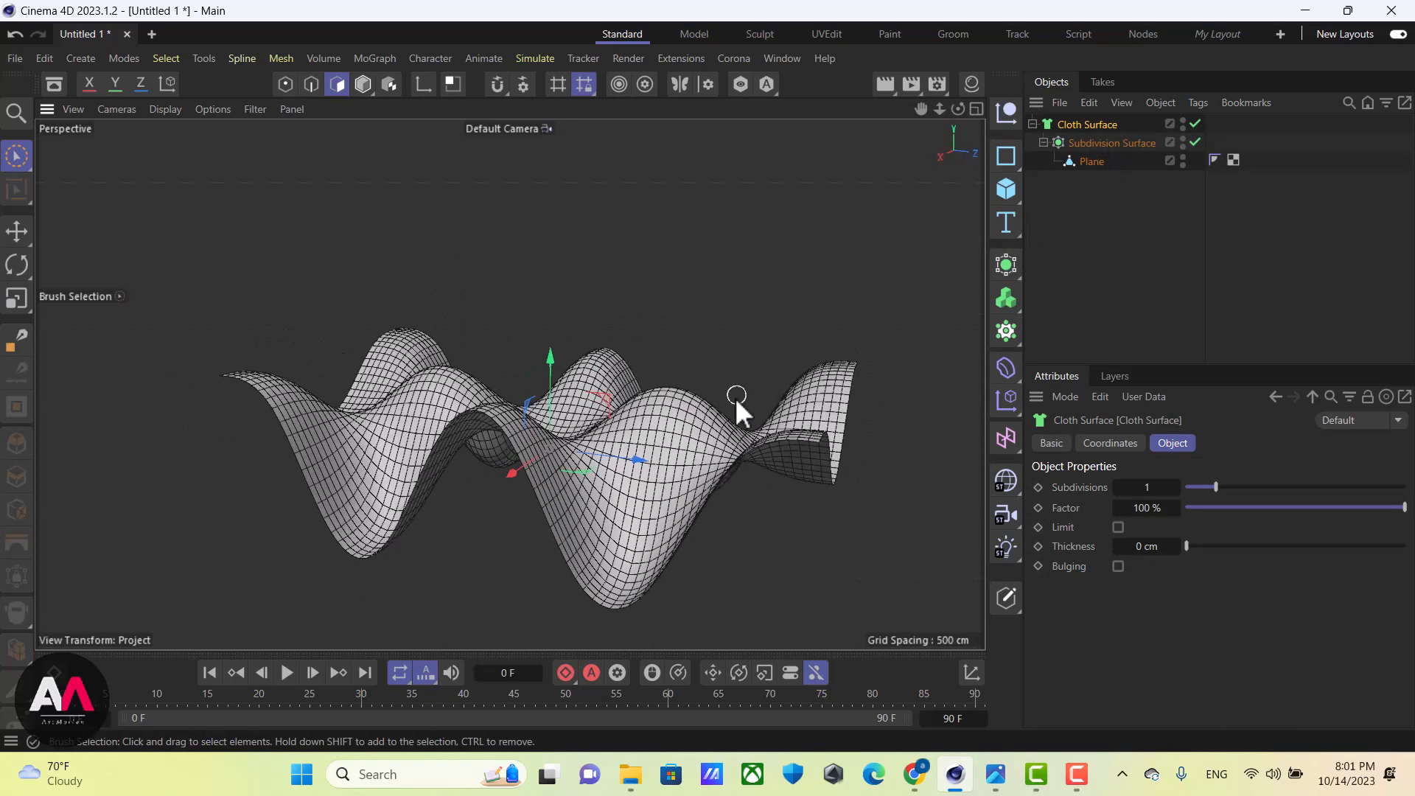
Try raising the Cloth Surface subdivisions to 2 and above, and return them to 1
click(1153, 490)
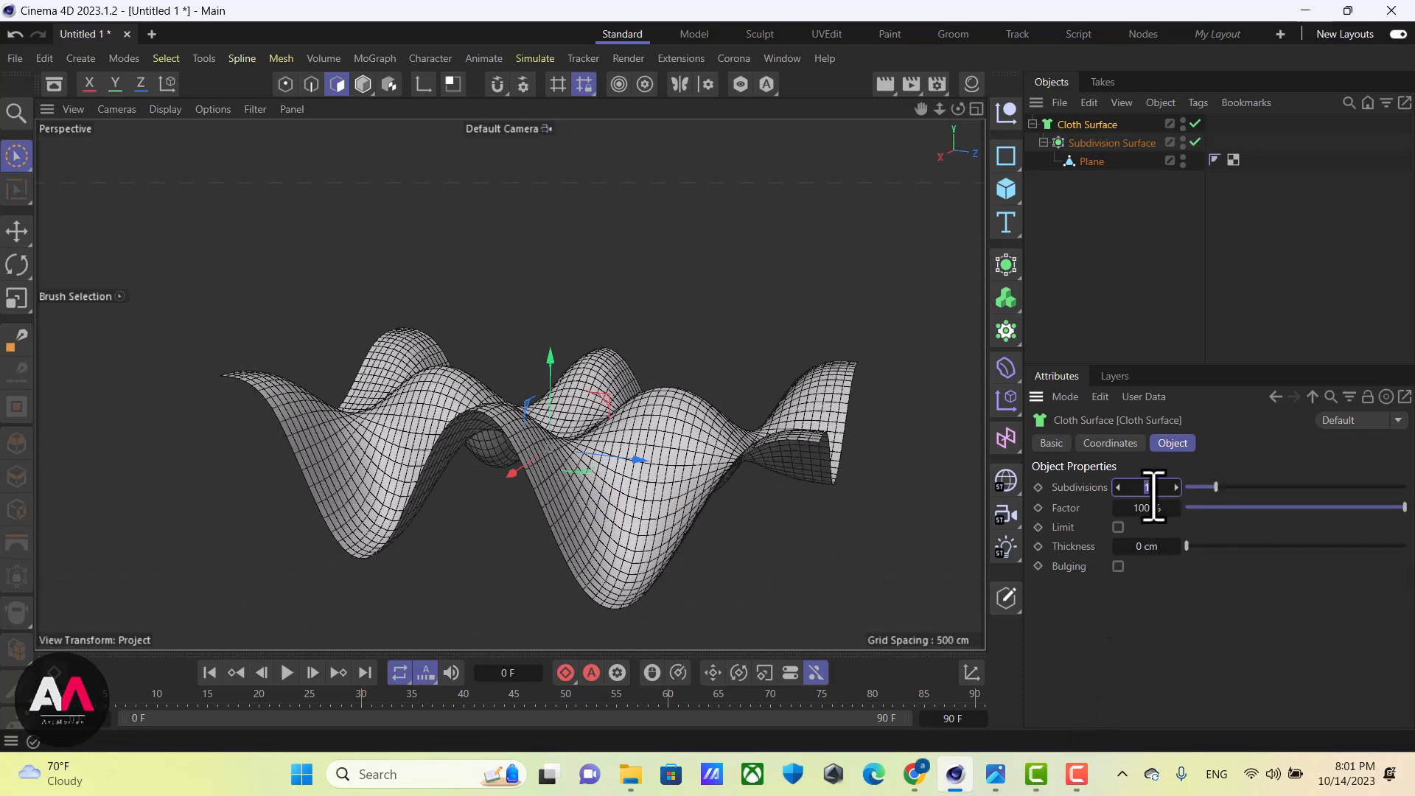
alt+drag(766, 446, 730, 472)
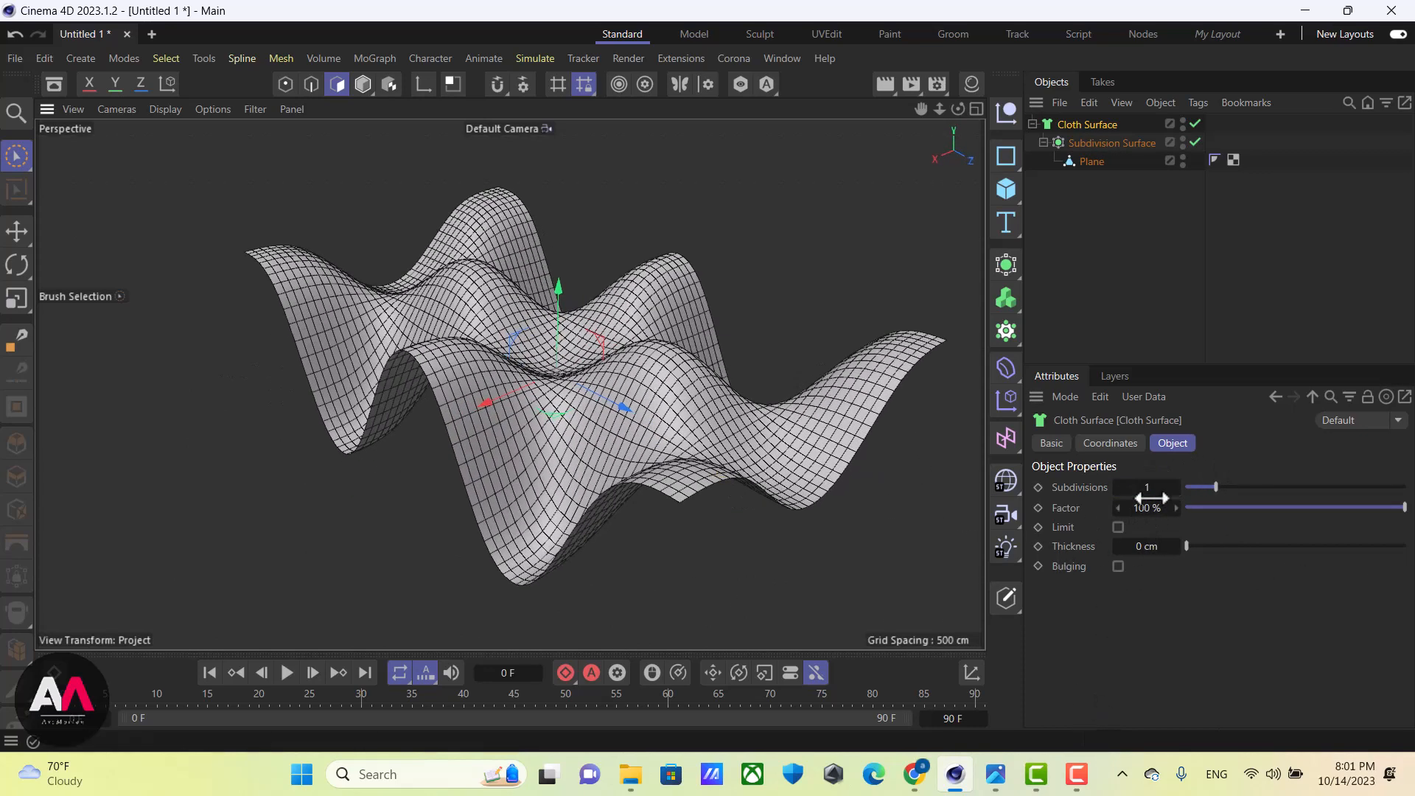
click(1176, 488)
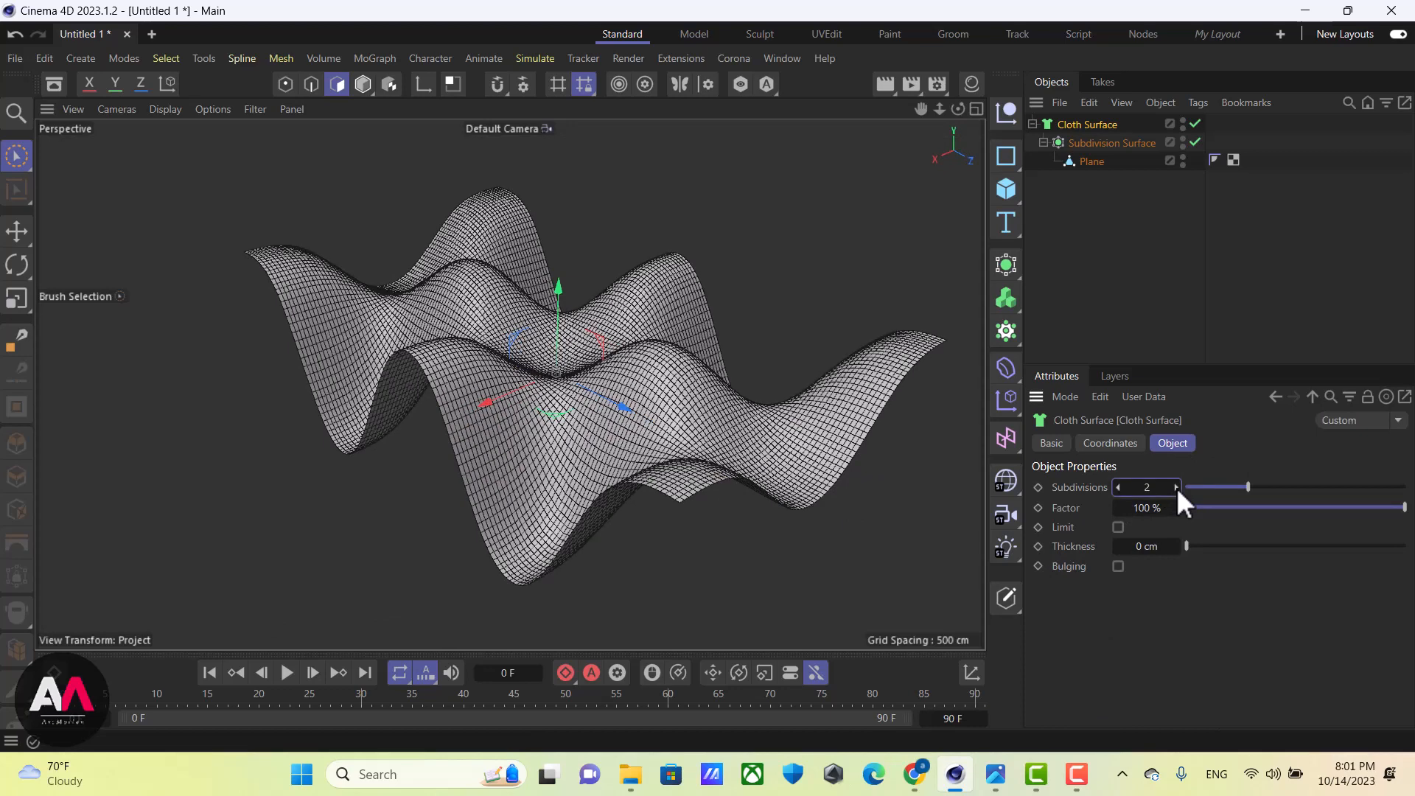
click(1175, 487)
click(1118, 488)
click(1118, 487)
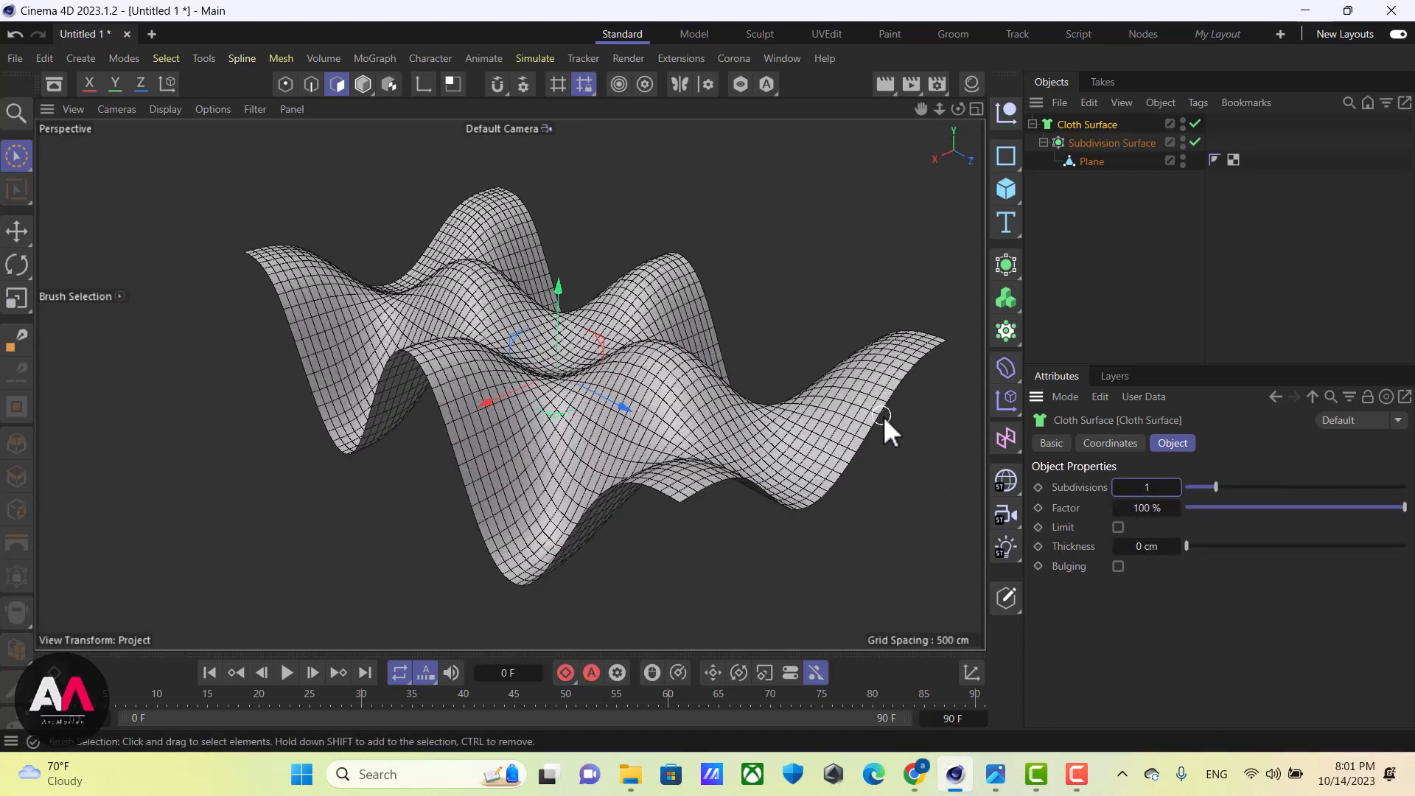
Give the Cloth Surface a thickness of 20 cm and inspect the thickened roof
mouse_move(883, 416)
alt+mouse_down()
mouse_move(874, 442)
mouse_move(859, 427)
alt+mouse_up()
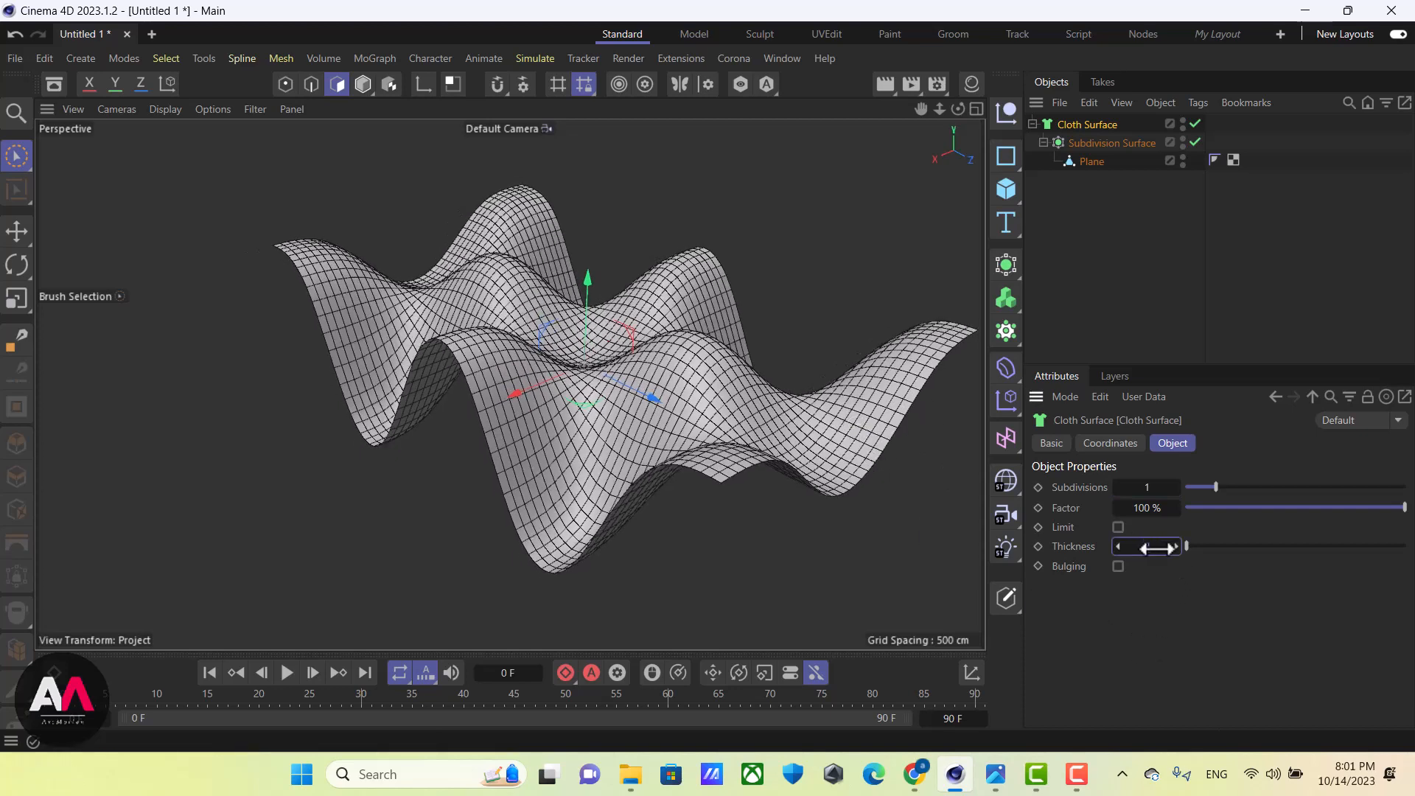
text(20)
key(Return)
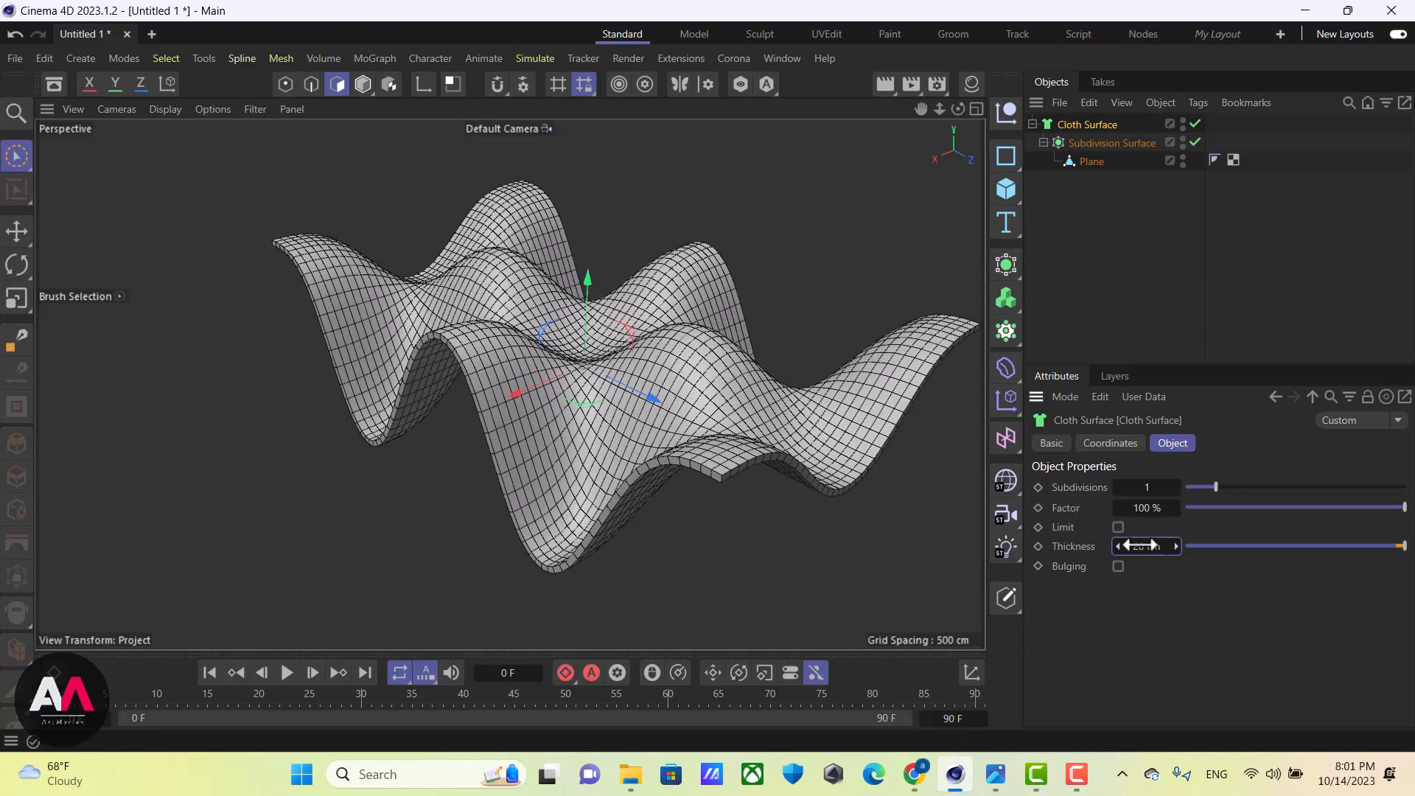
alt+drag(528, 404, 412, 371)
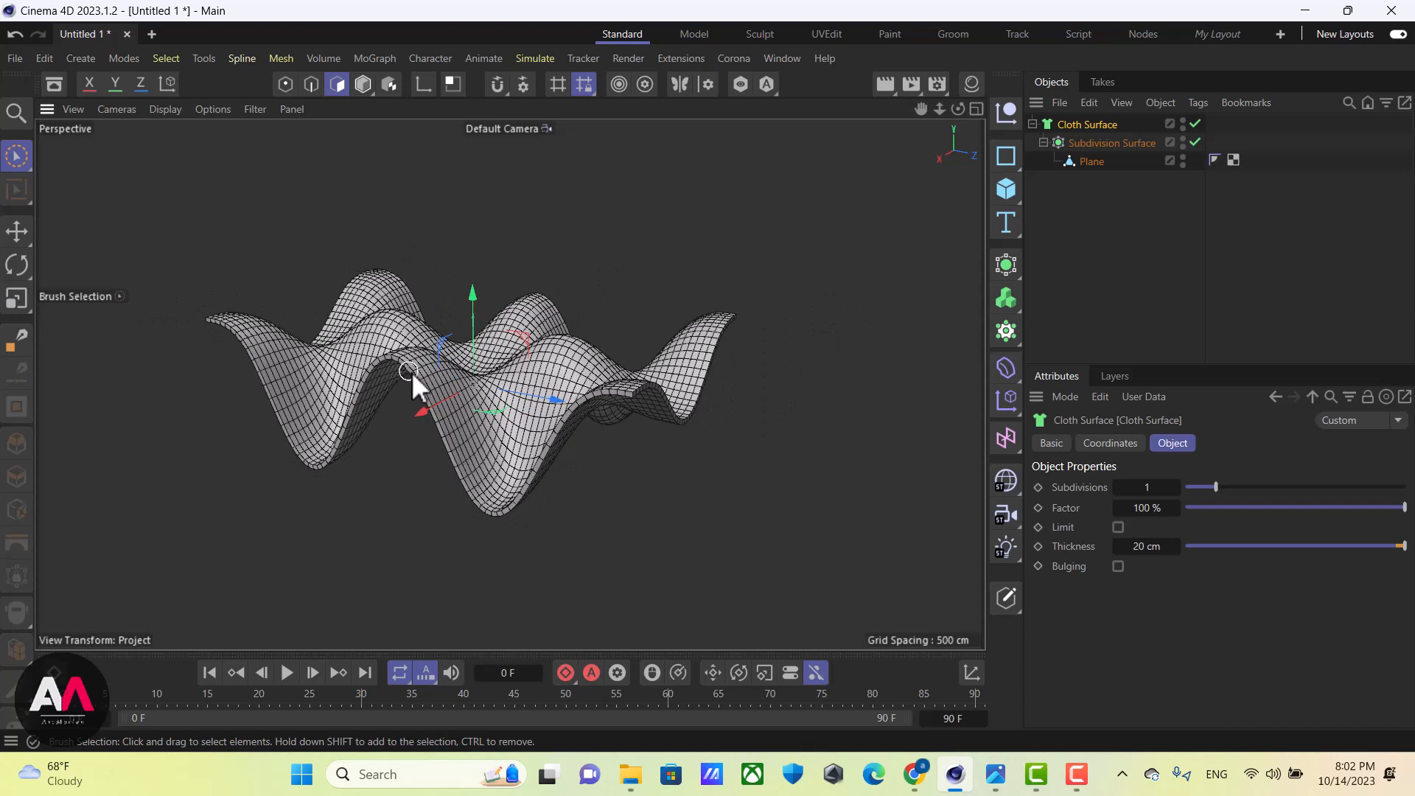
Bake the Cloth Surface with Current State to Object and select the resulting Subdivision Surface polygon mesh inside the new null
right_click(1089, 122)
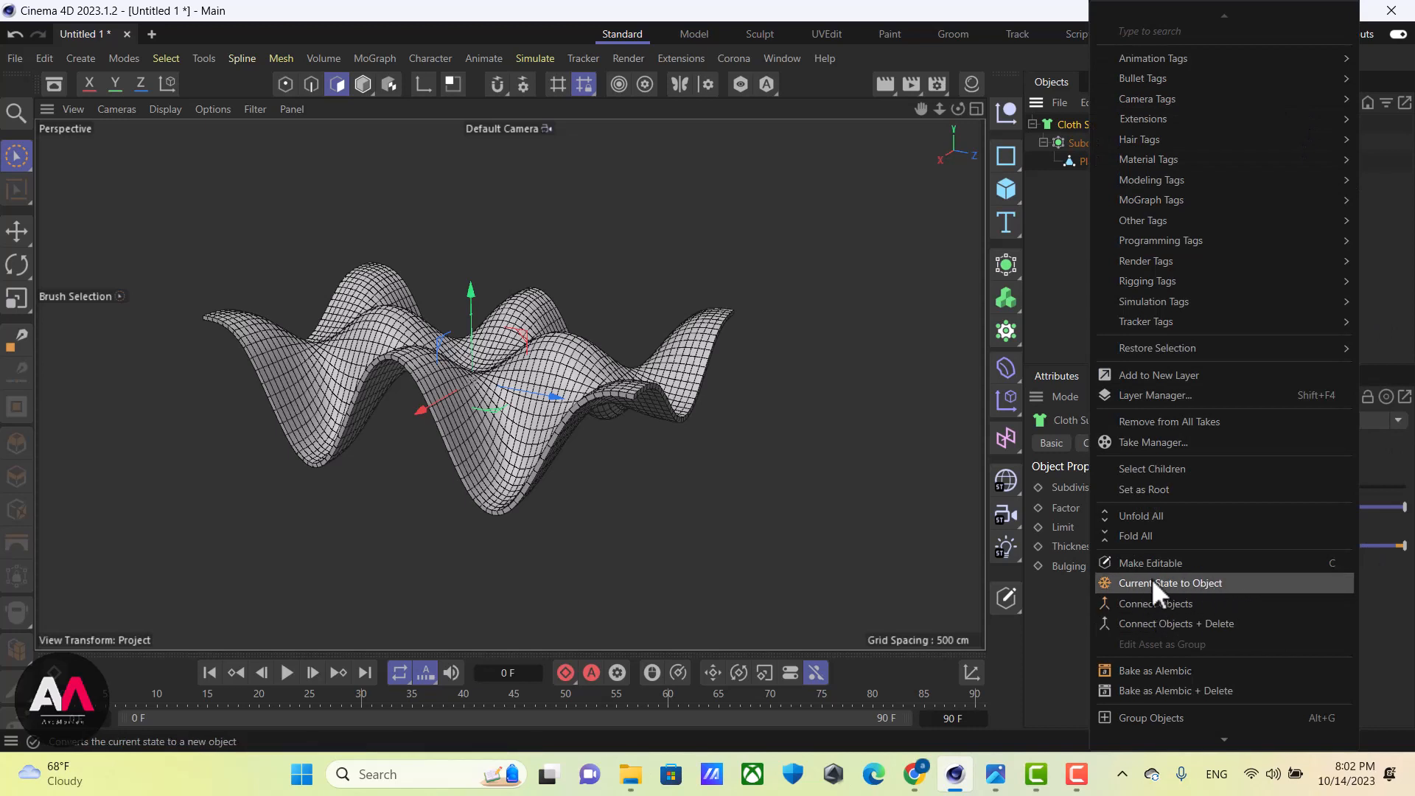
click(1202, 582)
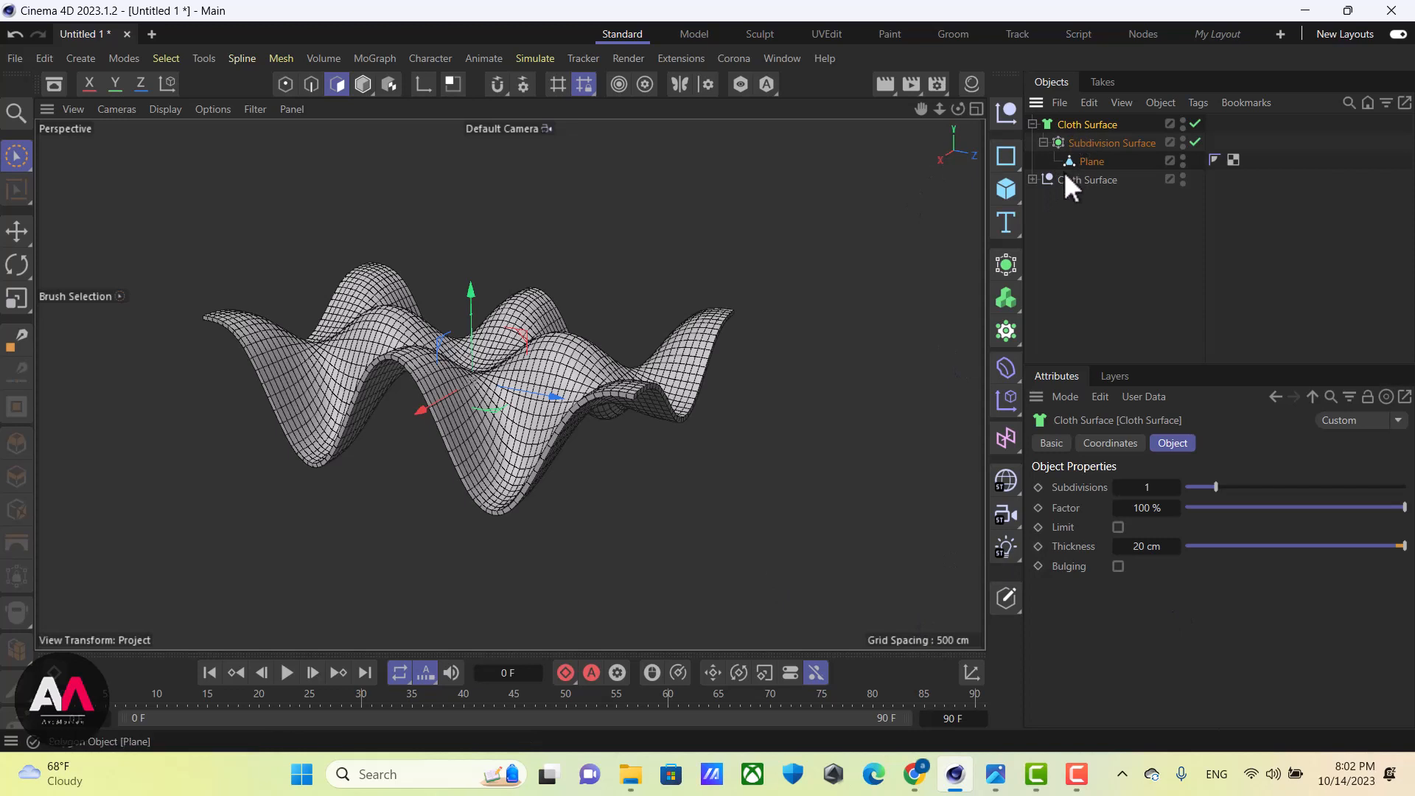
click(1032, 179)
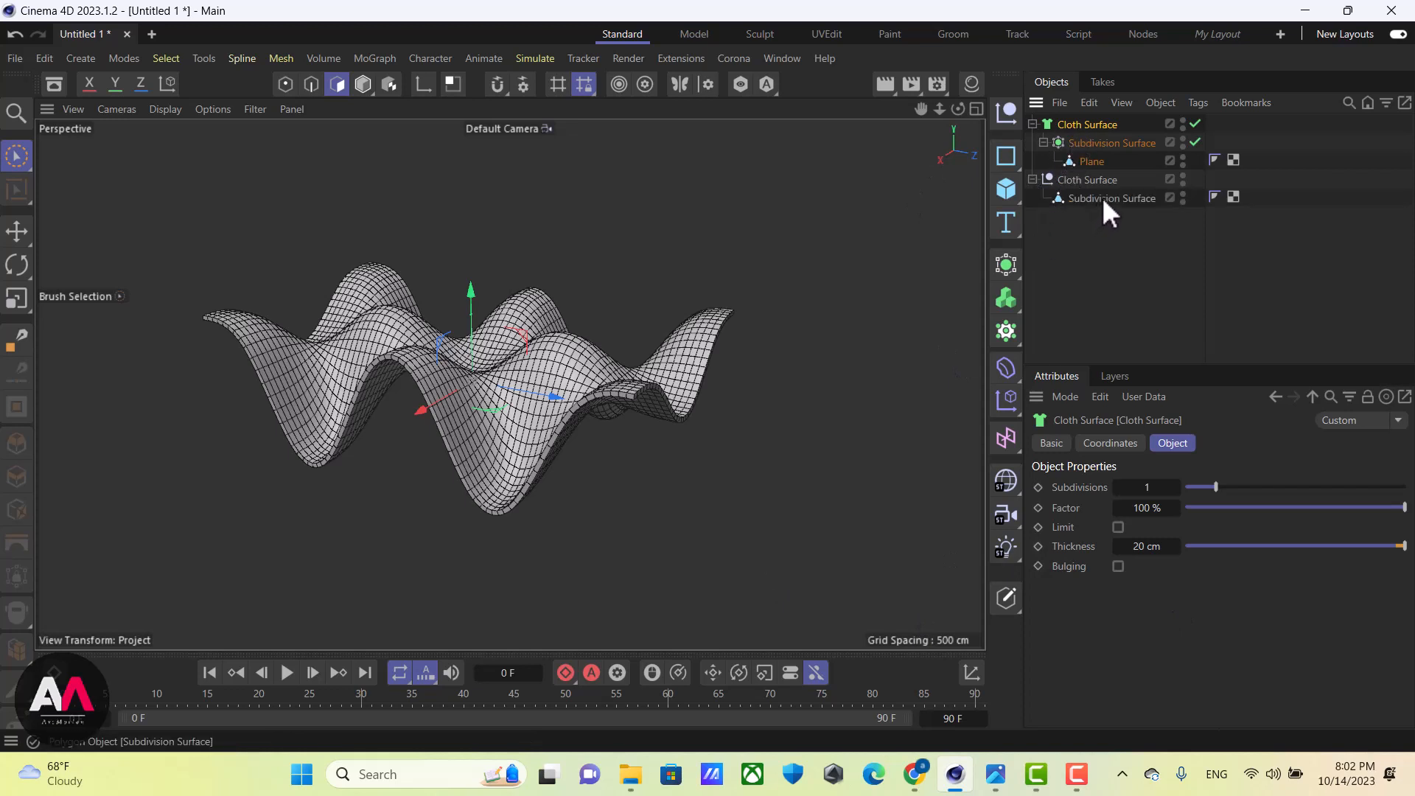
click(1103, 198)
scroll(407, 453, up, 5)
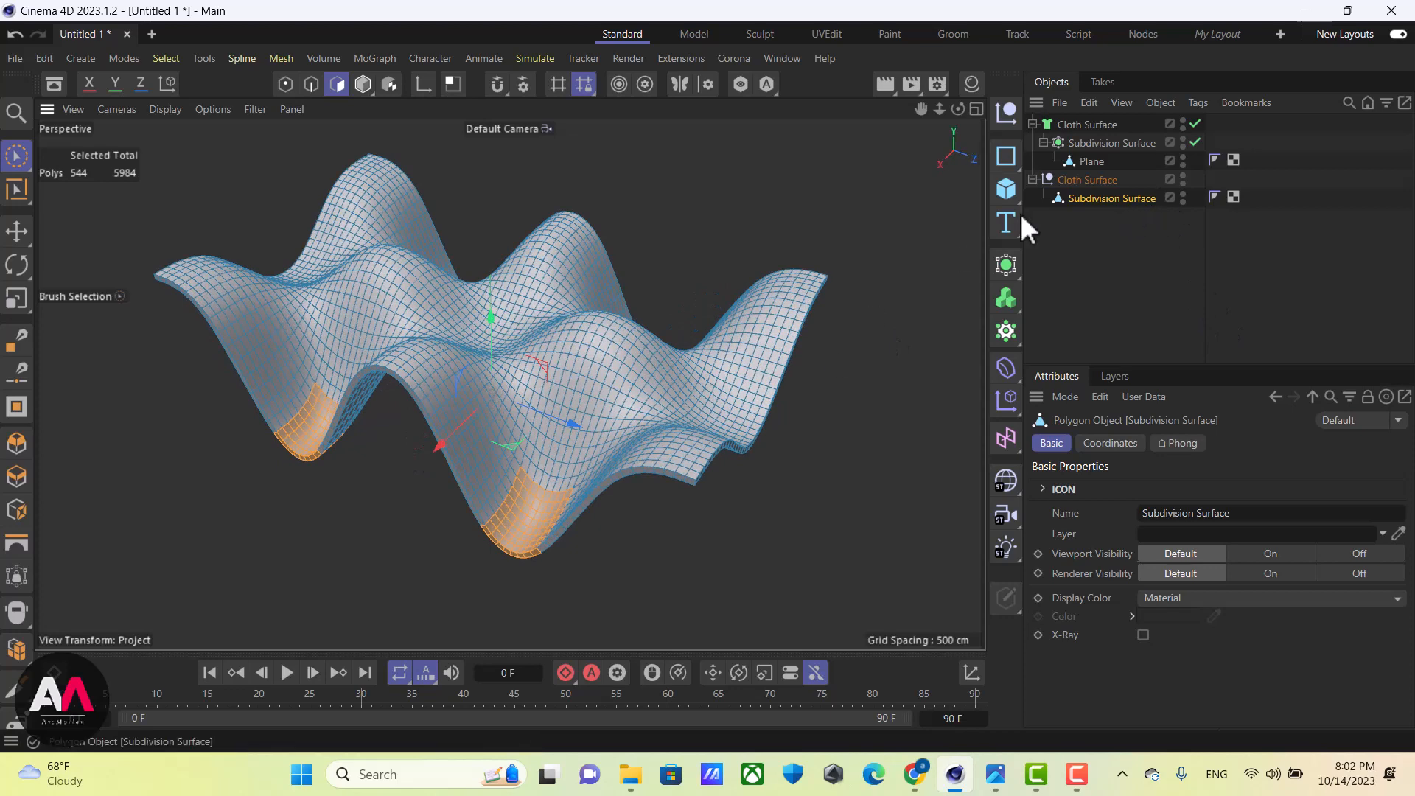
scroll(510, 301, up, 3)
scroll(491, 312, up, 2)
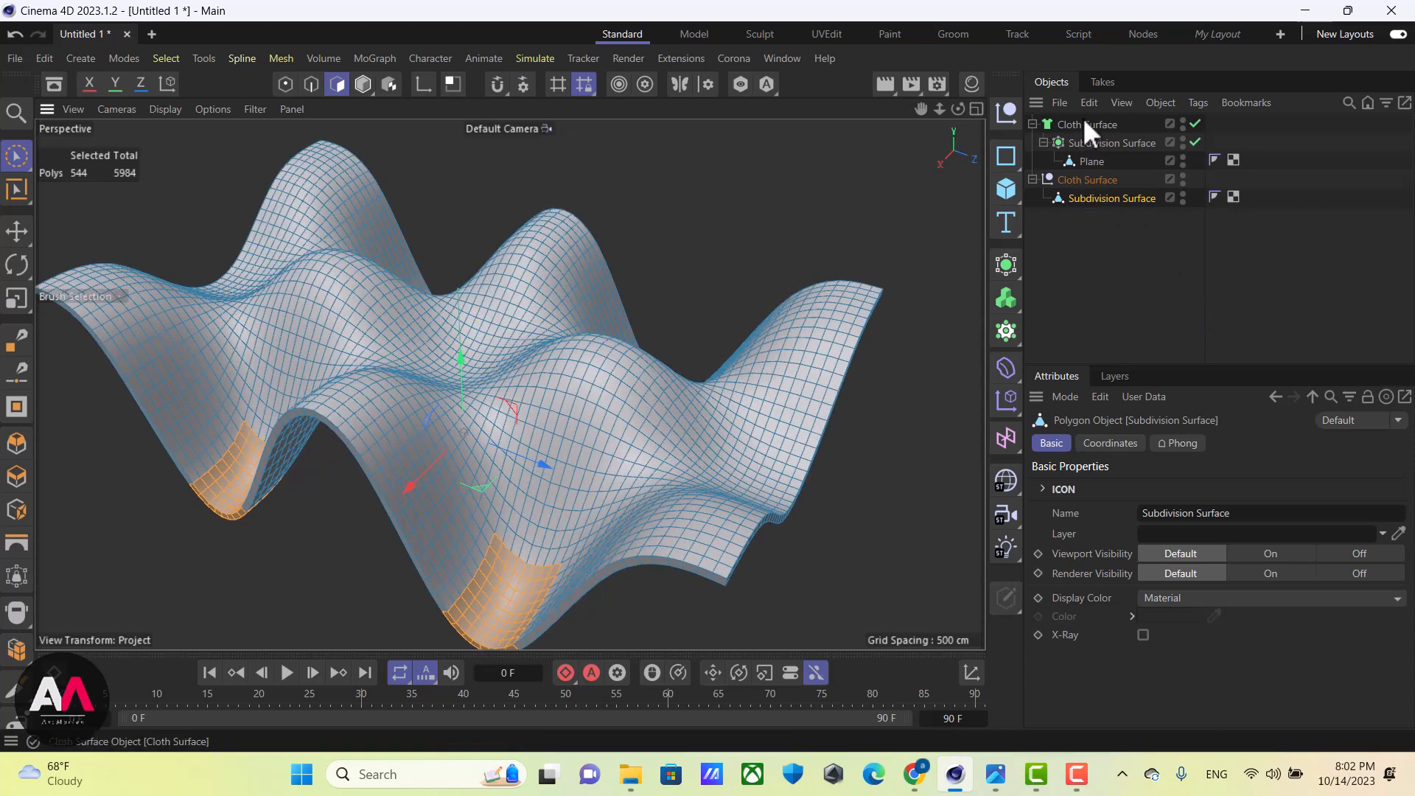
Hide the original Cloth Surface generator in viewport and render, and collapse its hierarchy
click(1064, 126)
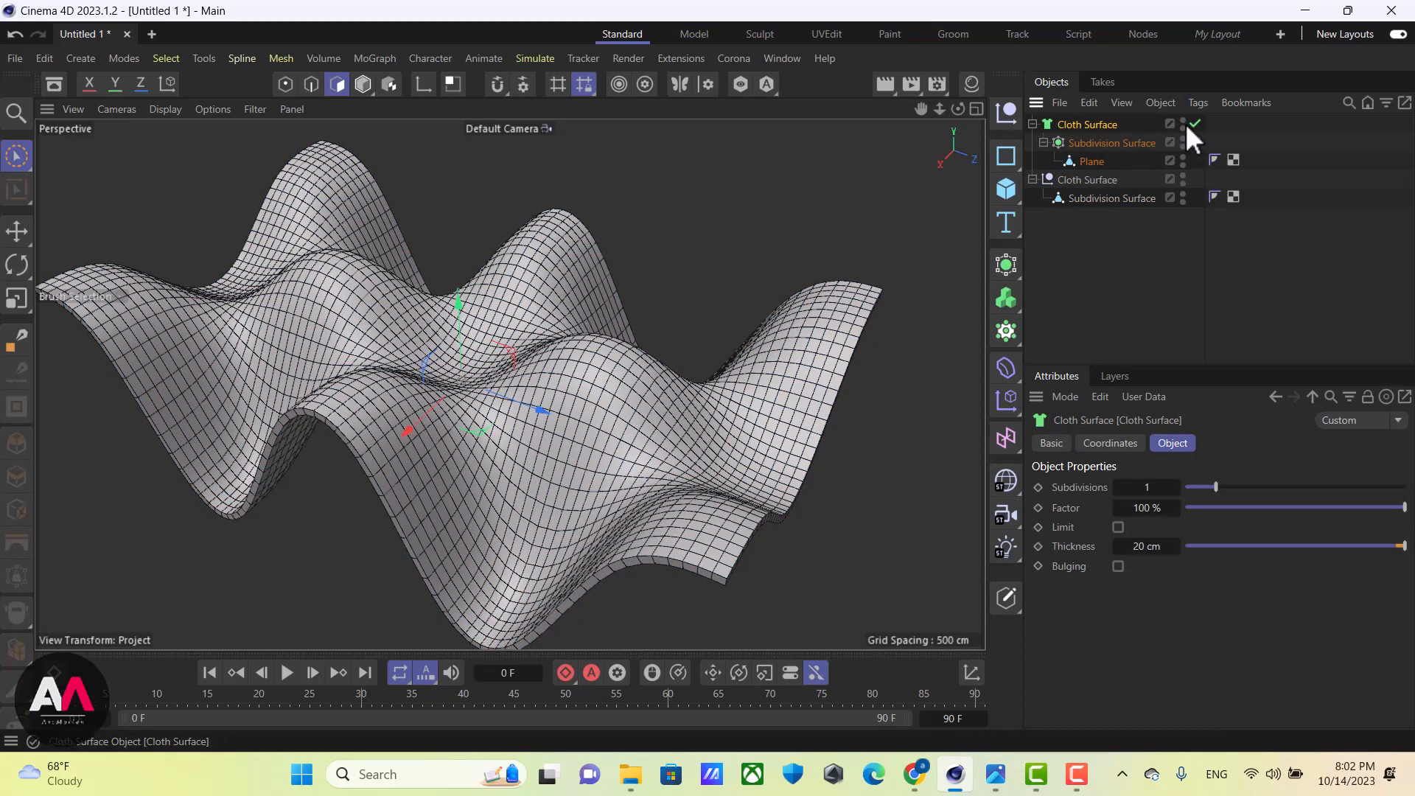
click(1033, 124)
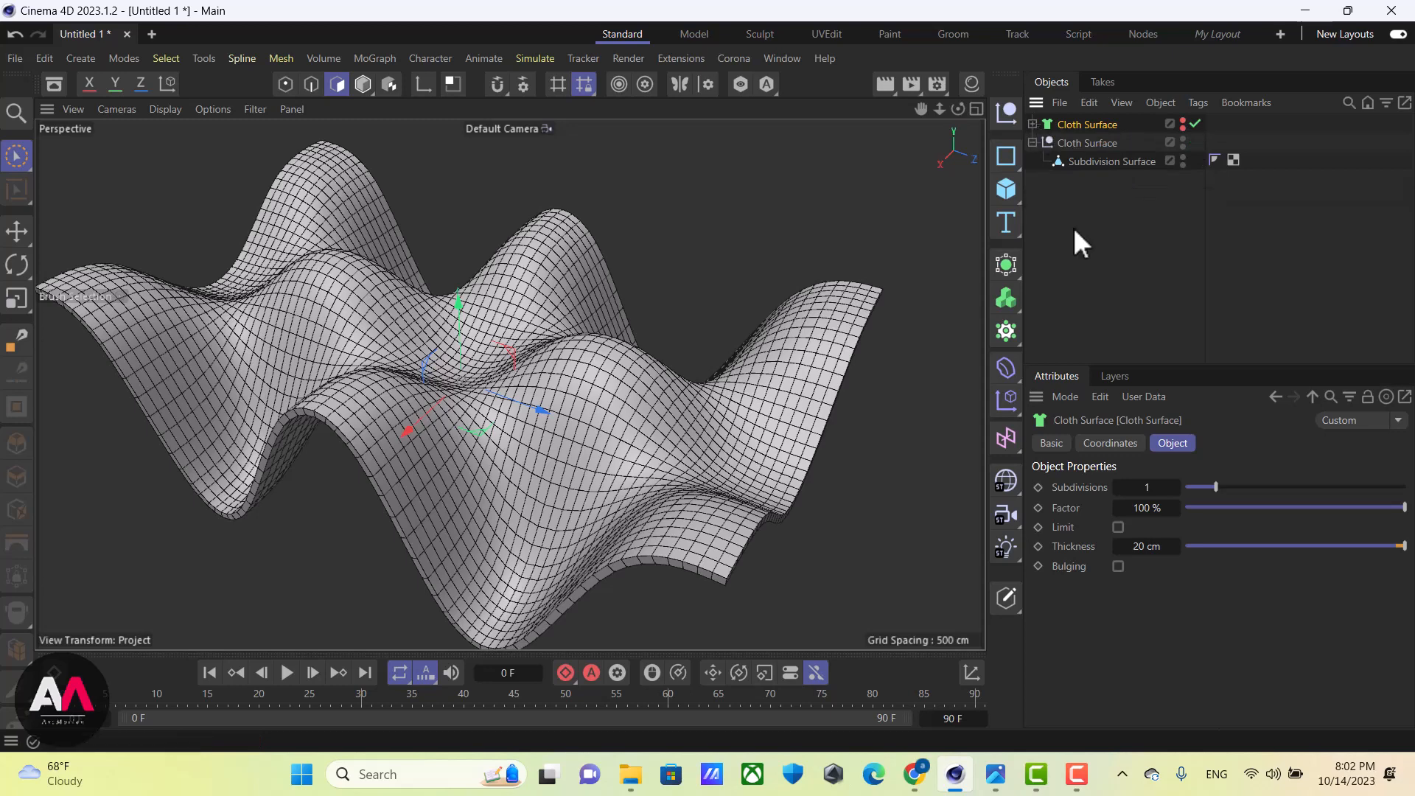
Take the baked Subdivision Surface mesh out of its null, delete the empty null, and place the mesh above the Cloth Surface
click(1112, 165)
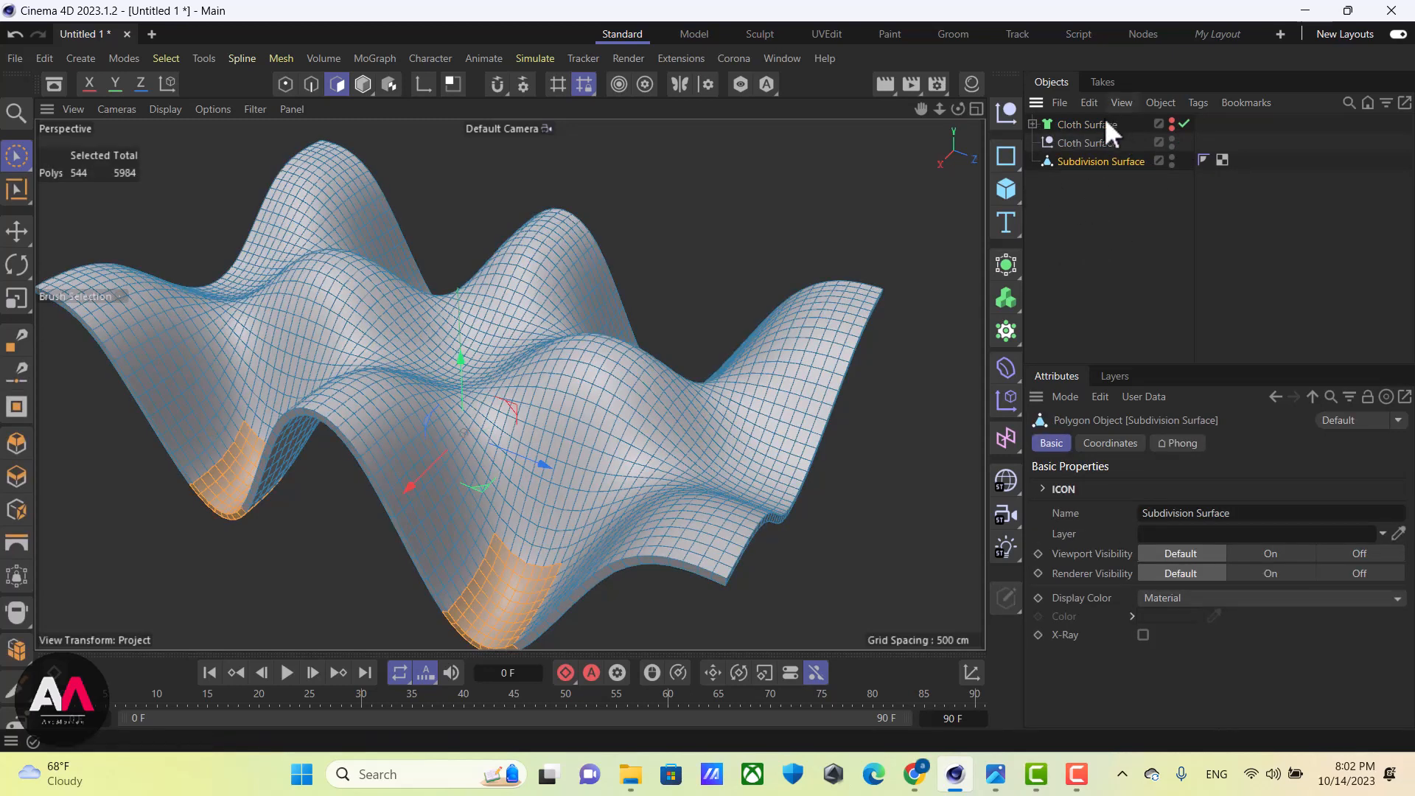
click(1075, 141)
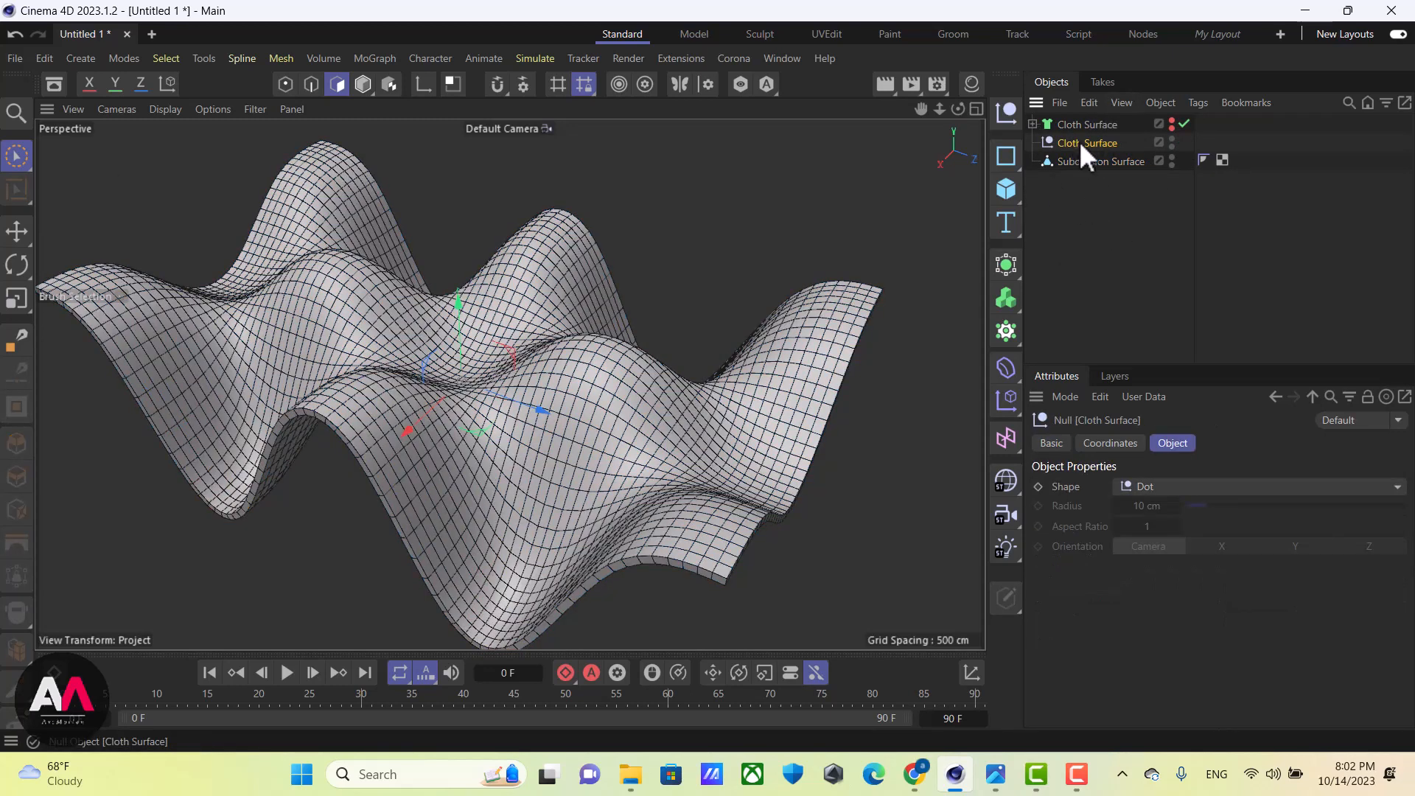
key(Delete)
drag(1081, 148, 1078, 120)
Create a new layer and name it Archive
click(1111, 380)
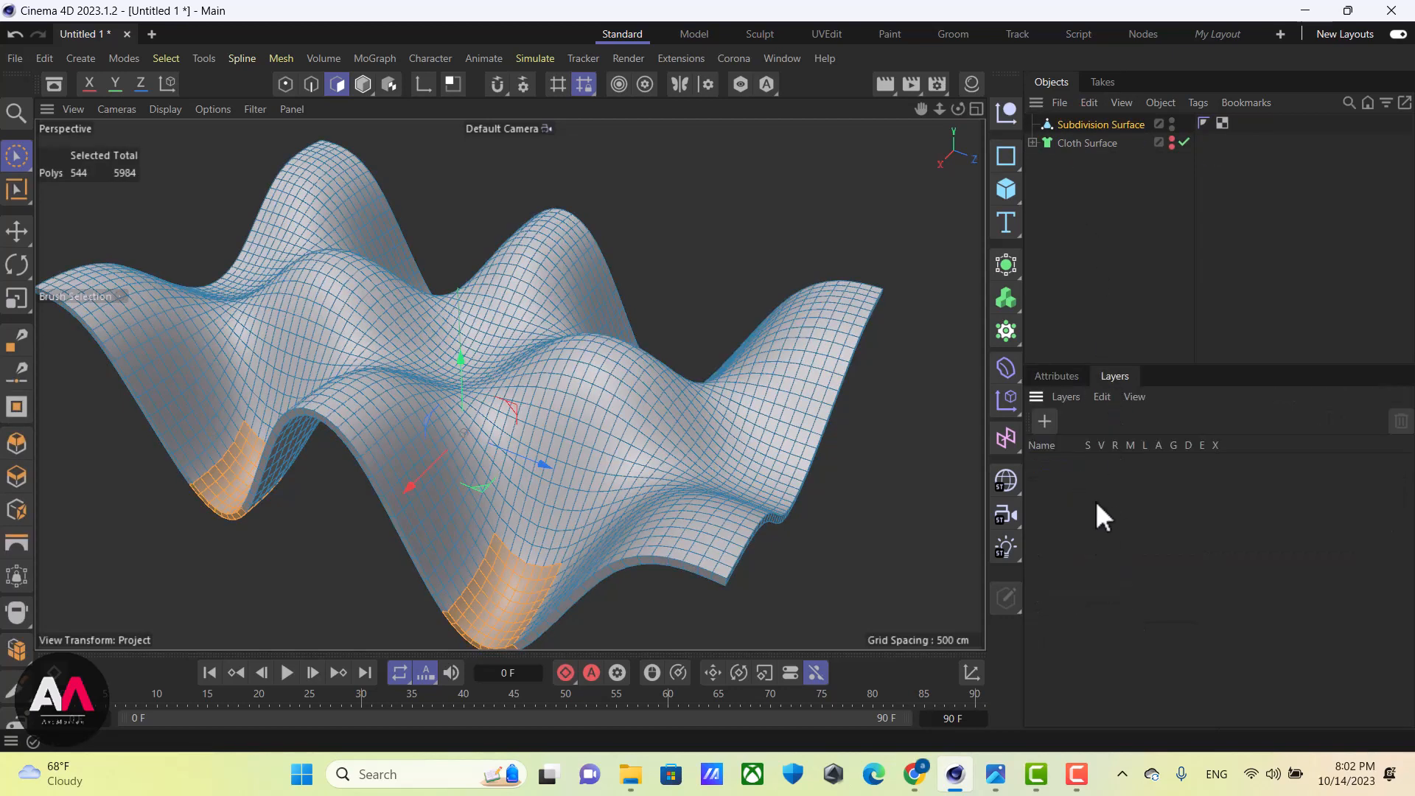
double_click(1096, 503)
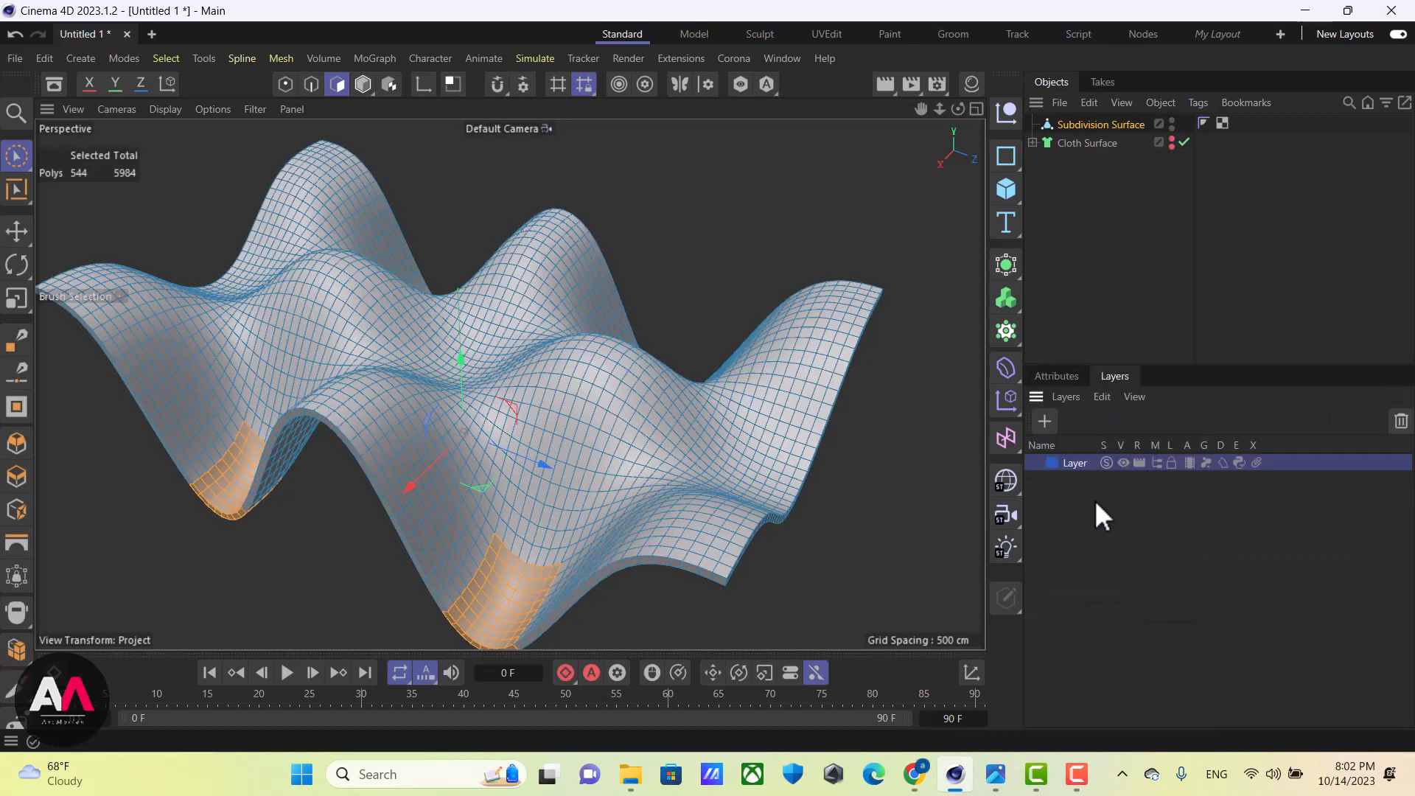
double_click(1076, 464)
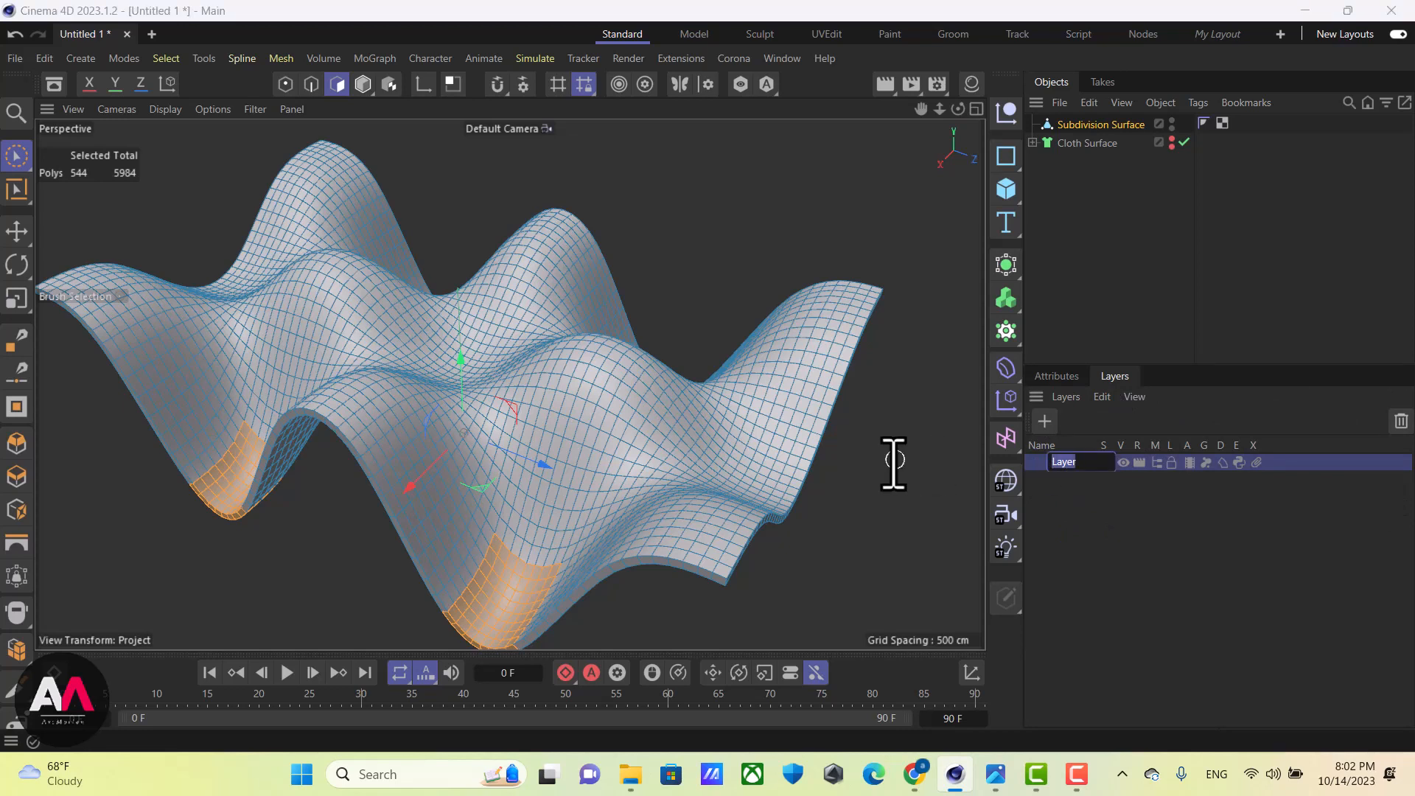
text(Archive)
key(Return)
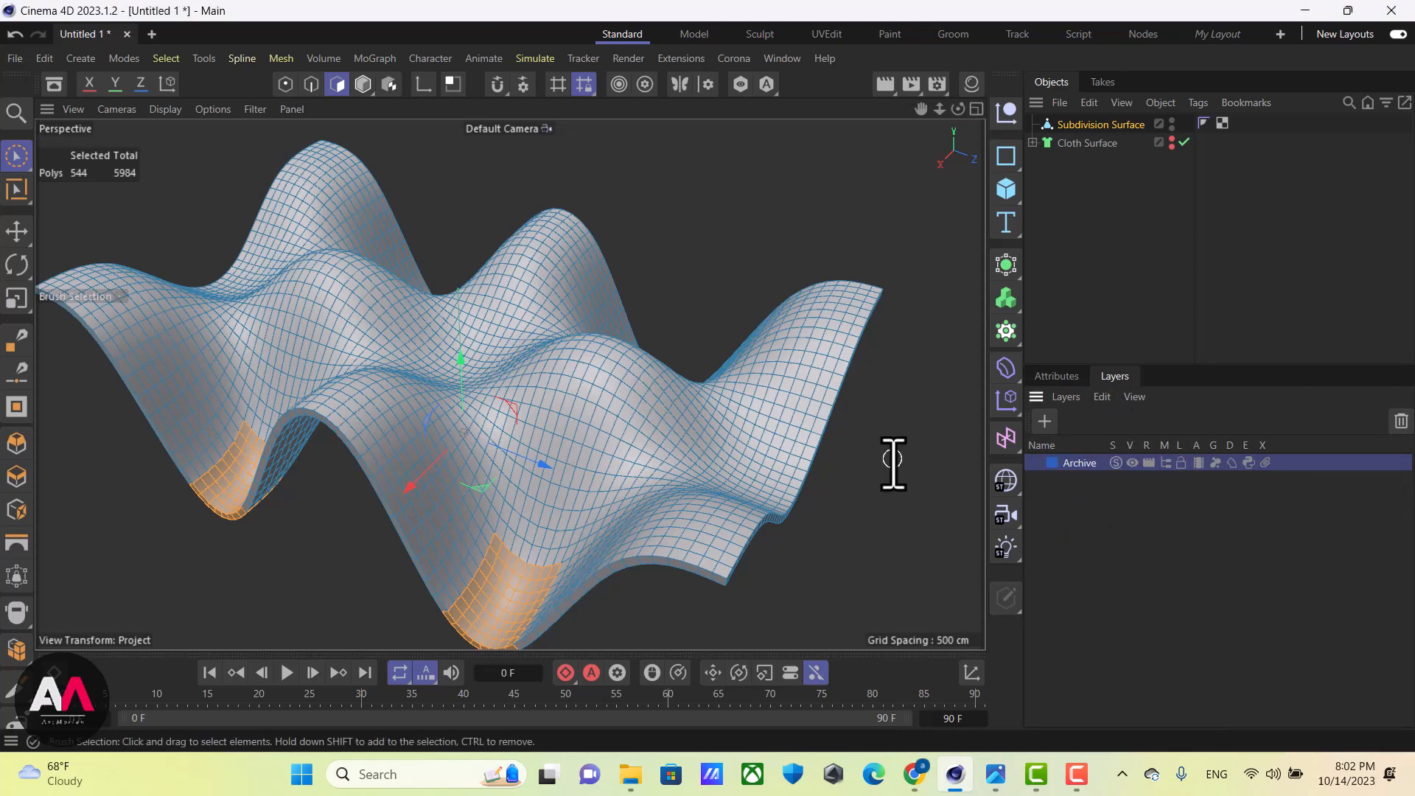
click(1099, 304)
click(1088, 141)
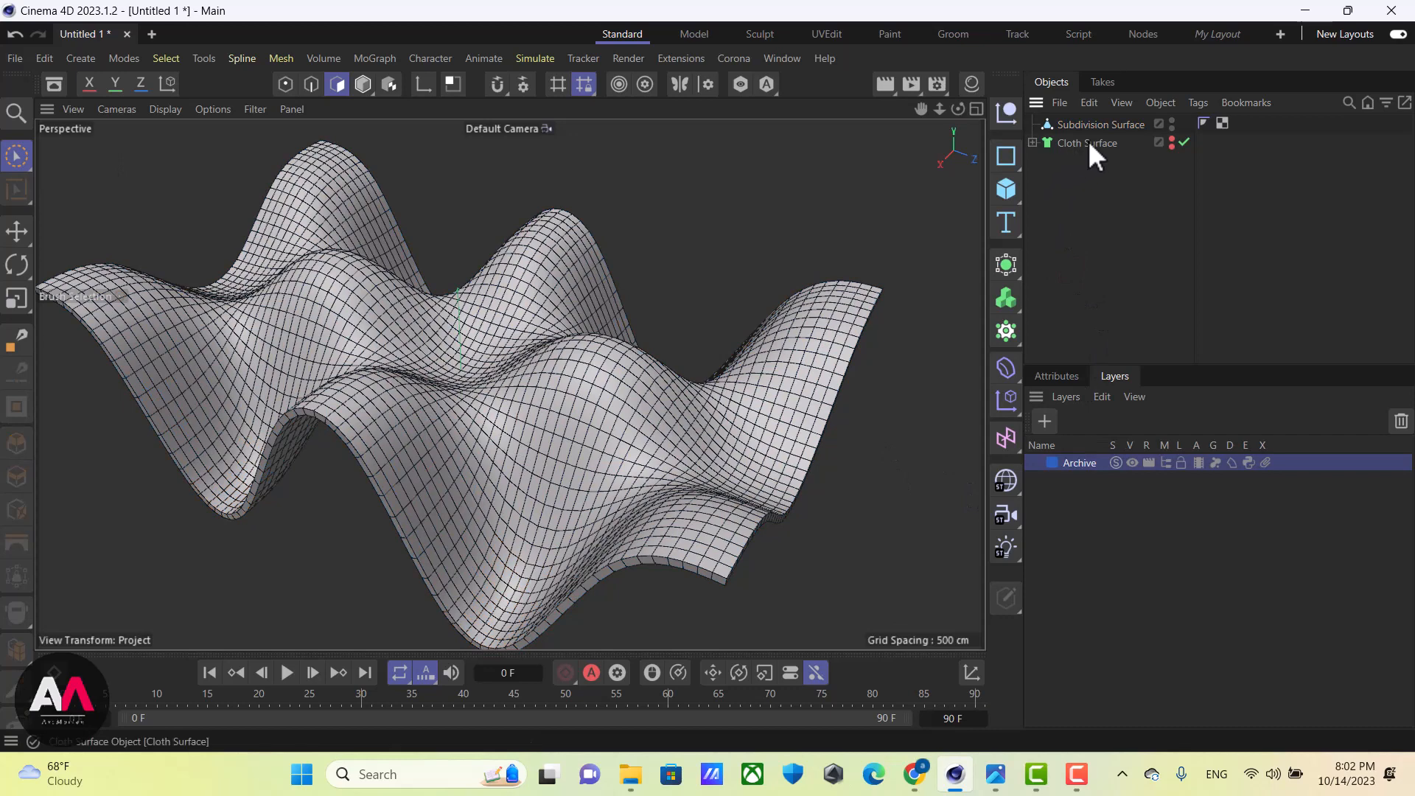
right_click(1112, 143)
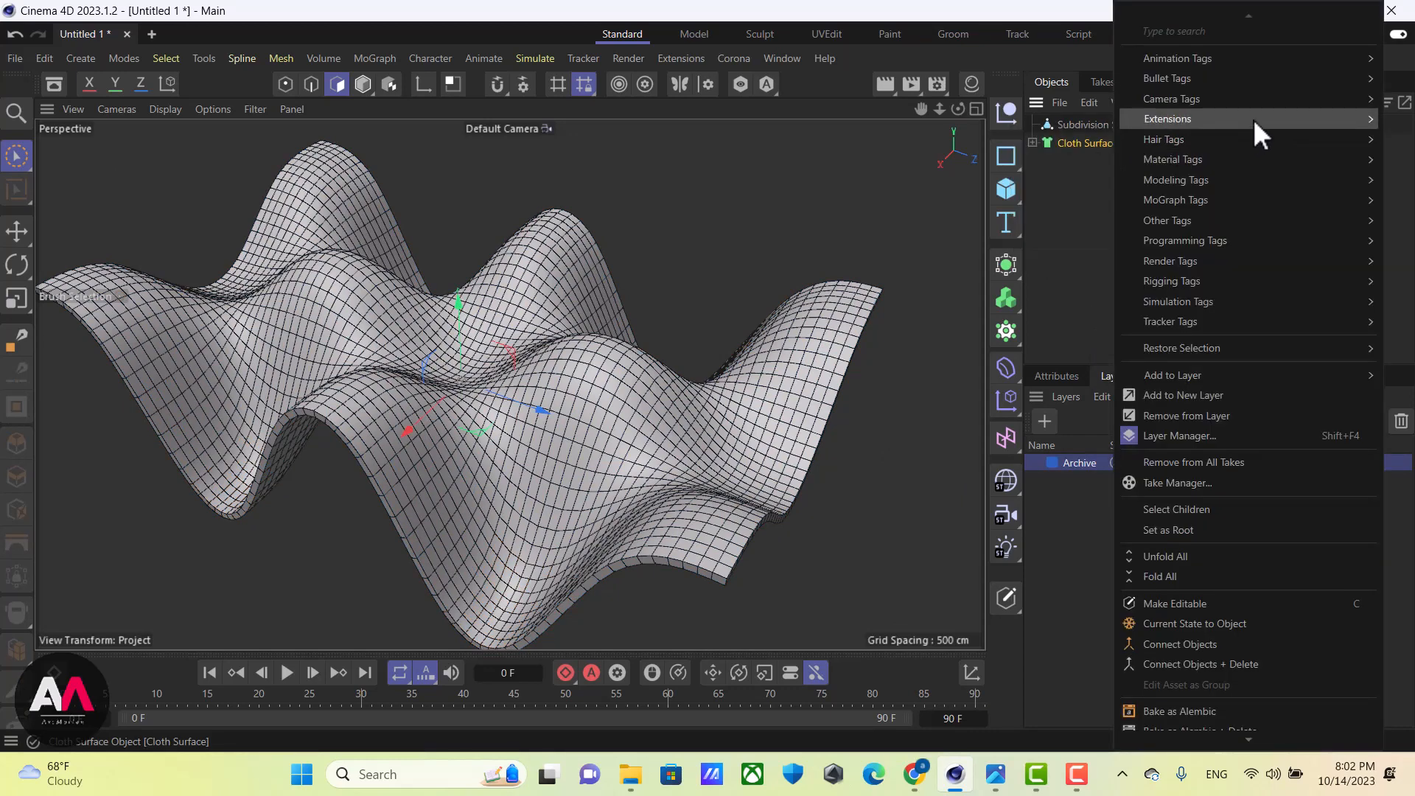
mouse_move(1248, 164)
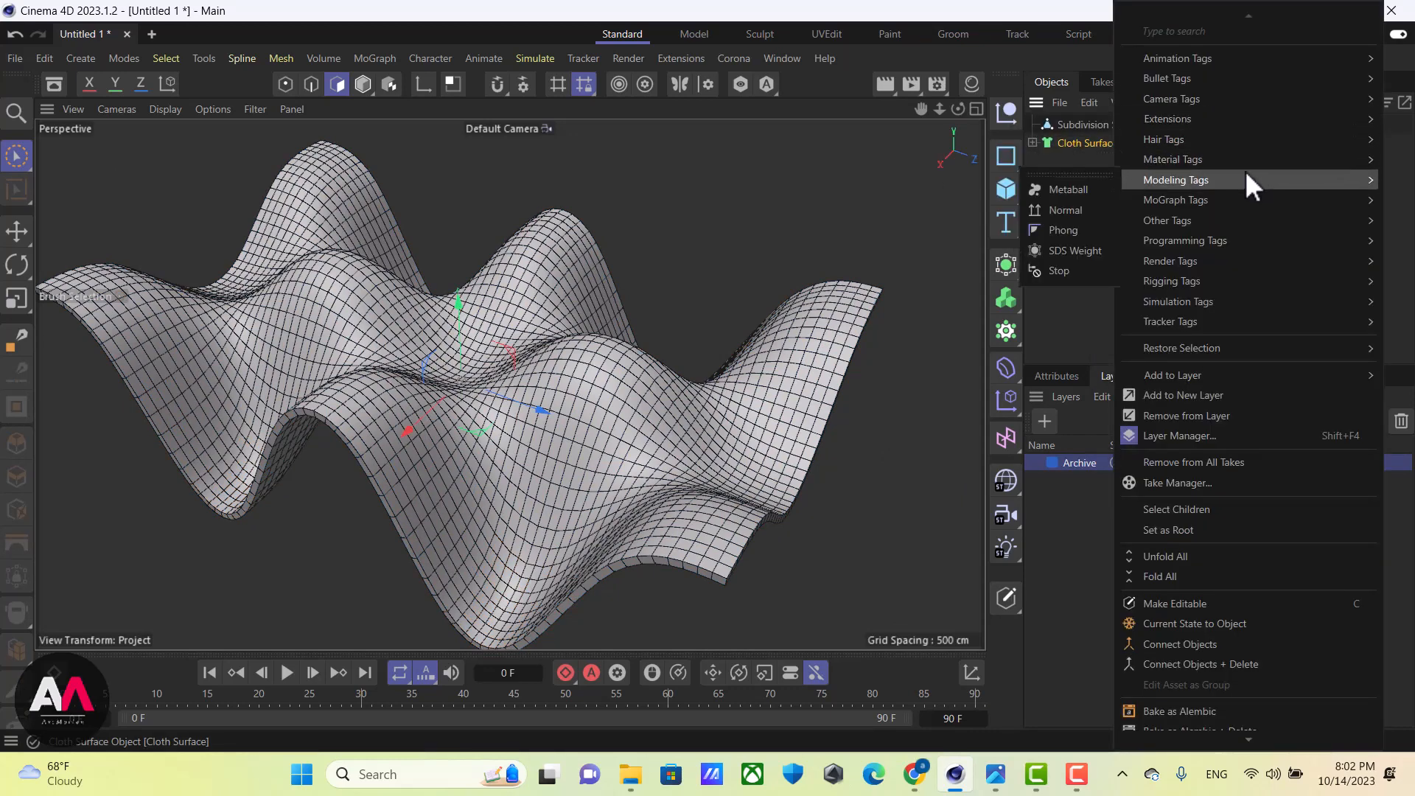
click(1076, 214)
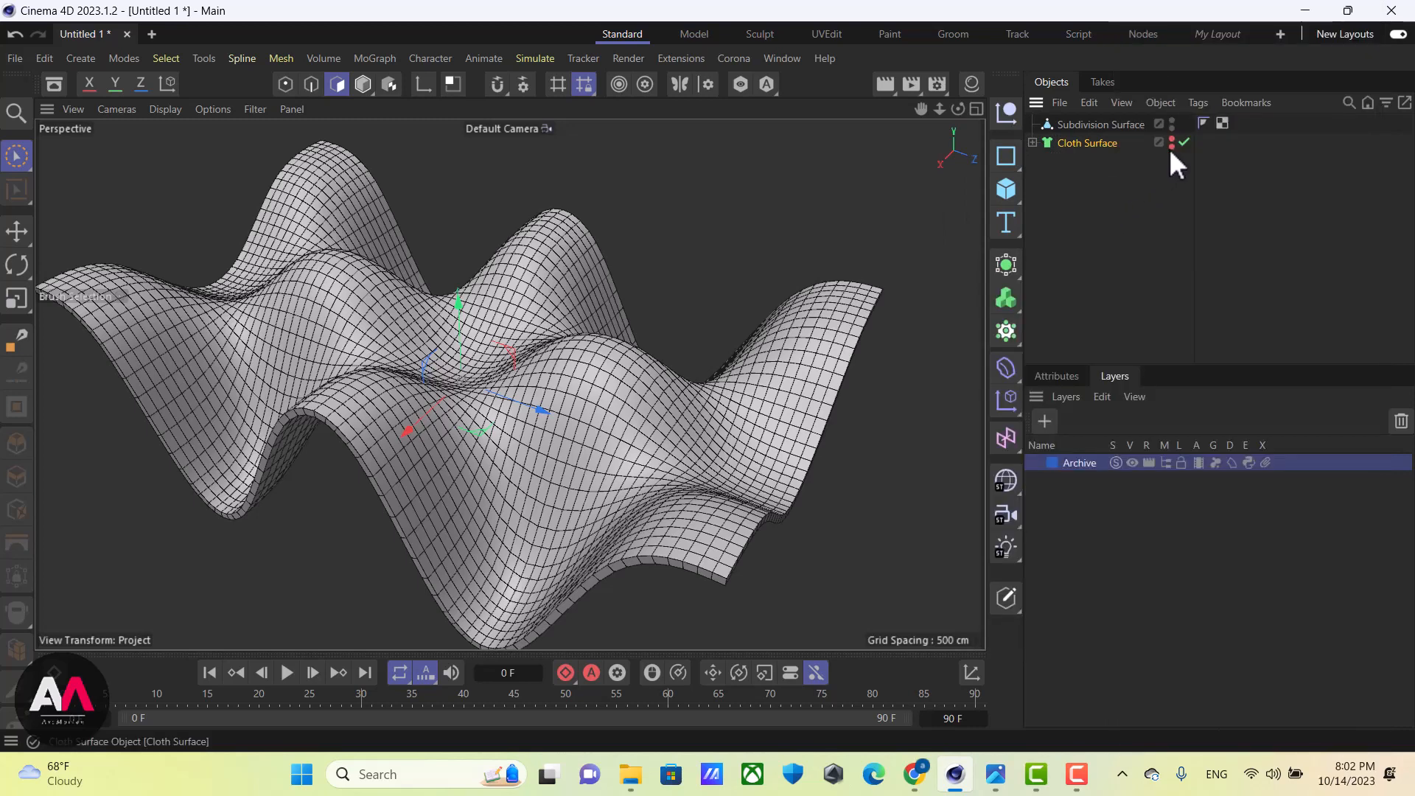
Reset the Cloth Surface's visibility to default and assign it with its children to the Archive layer
right_click(1088, 143)
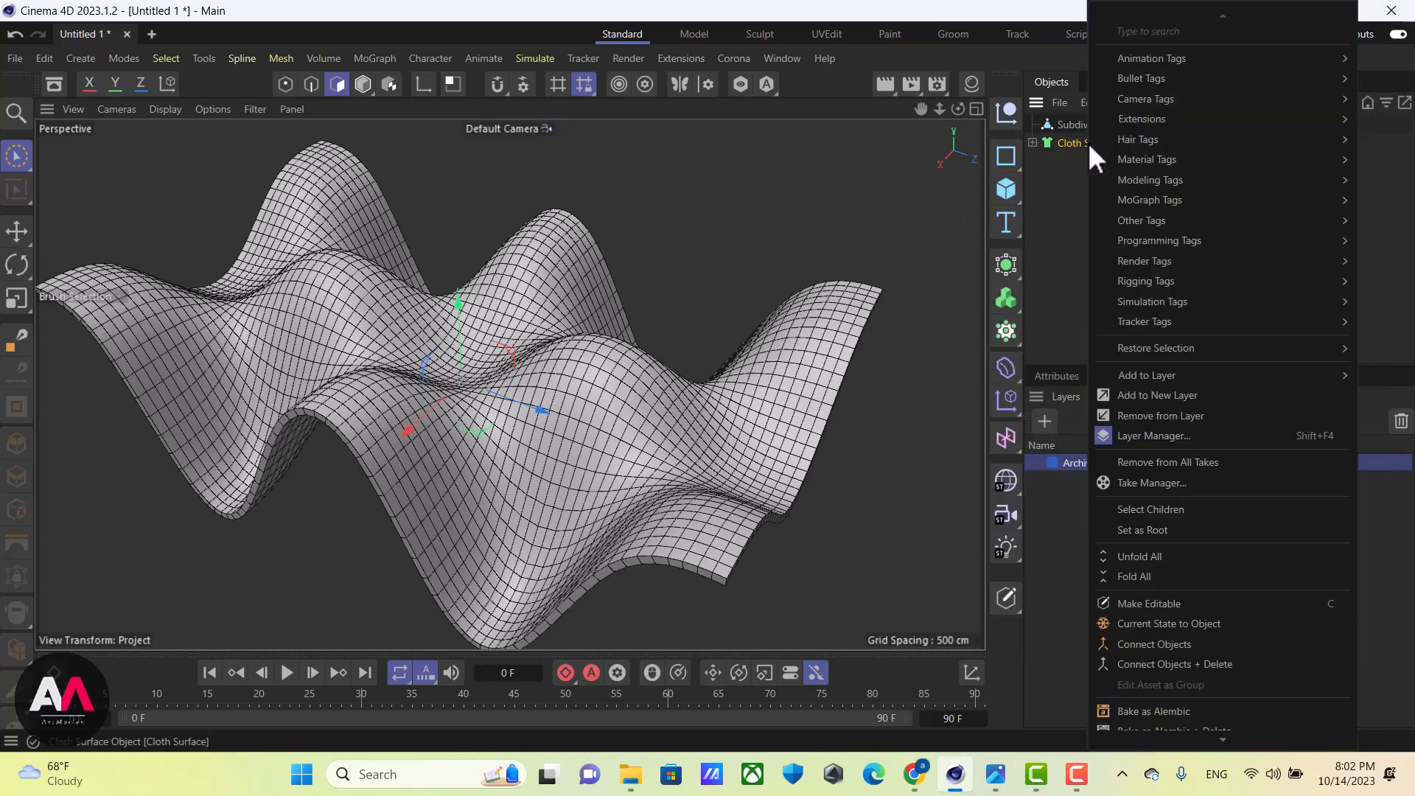
mouse_move(1182, 220)
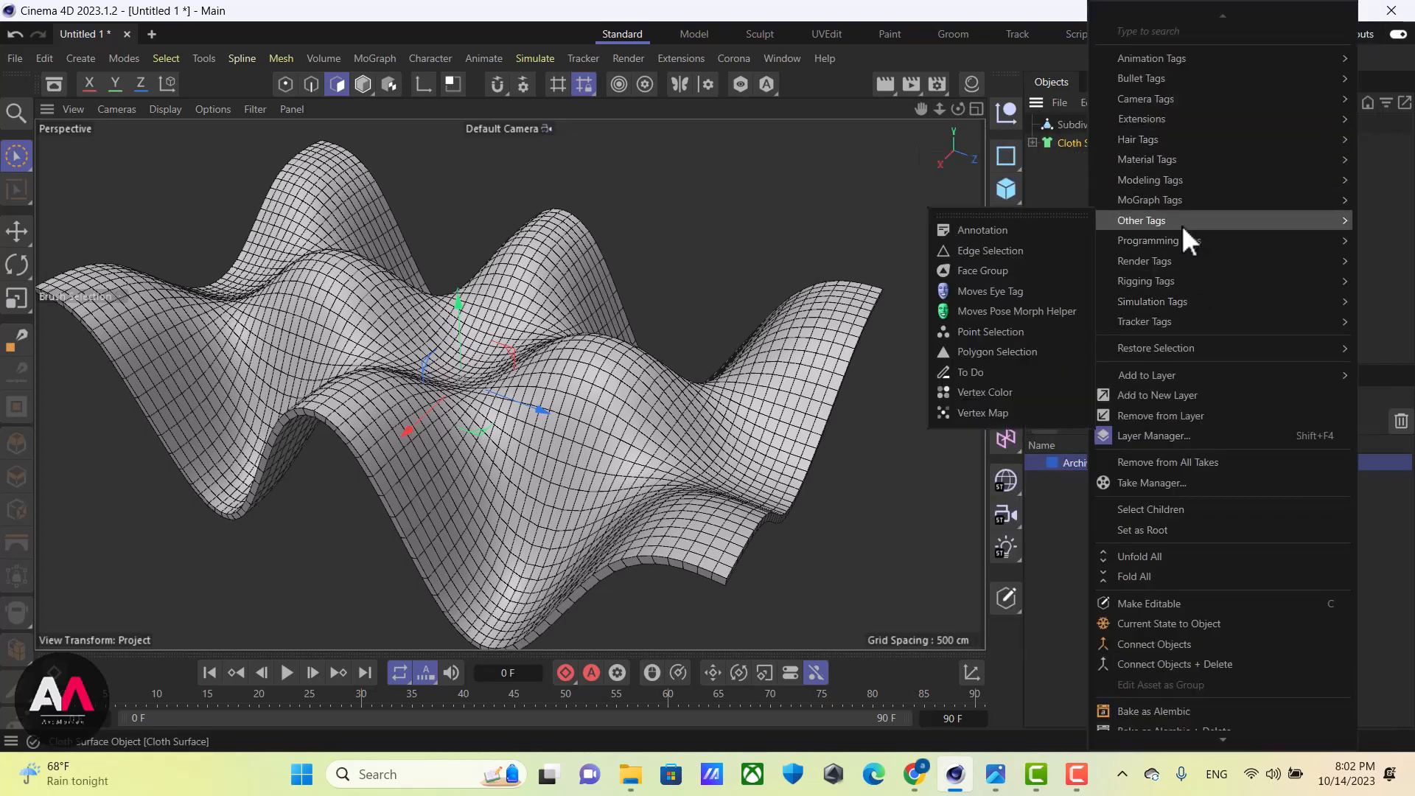
click(1208, 510)
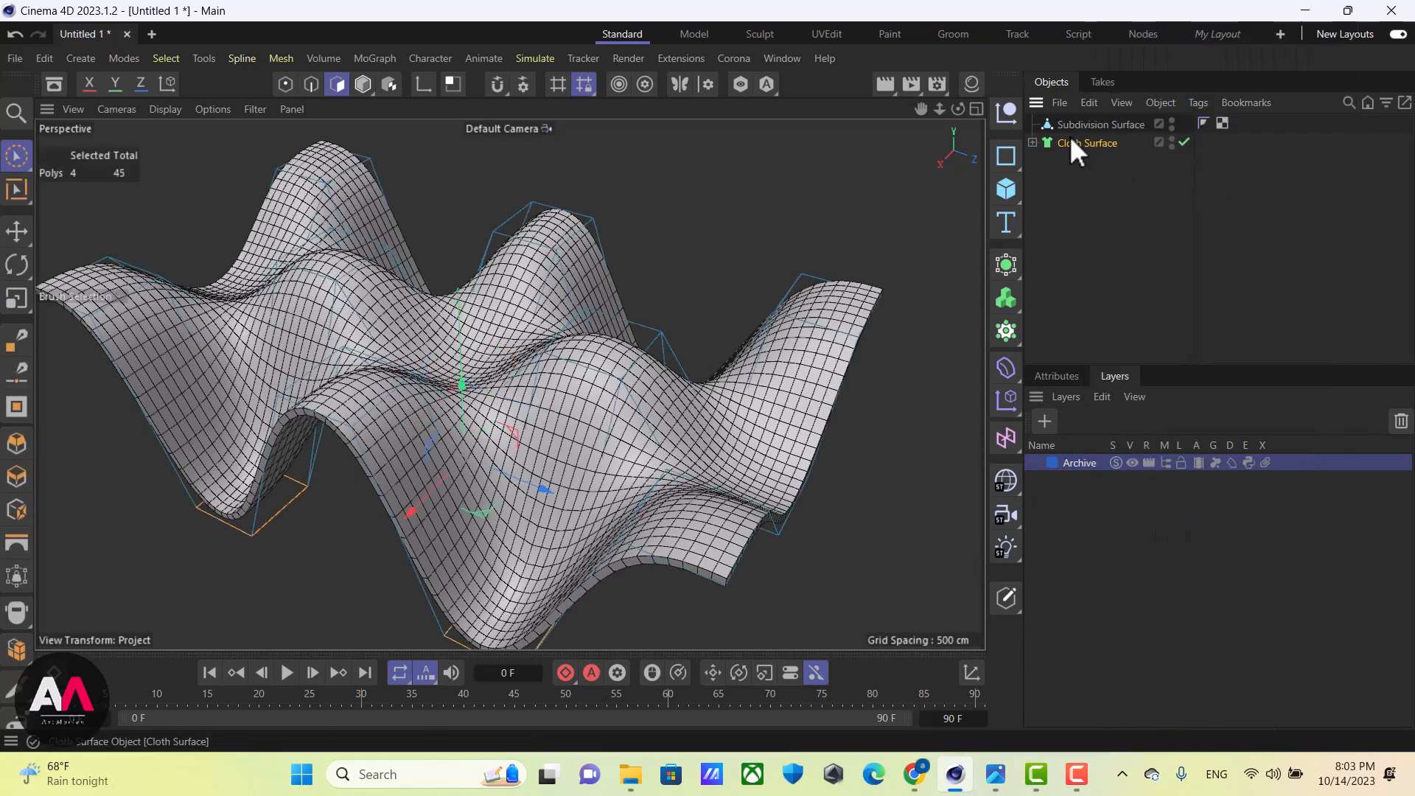
drag(1070, 140, 1076, 461)
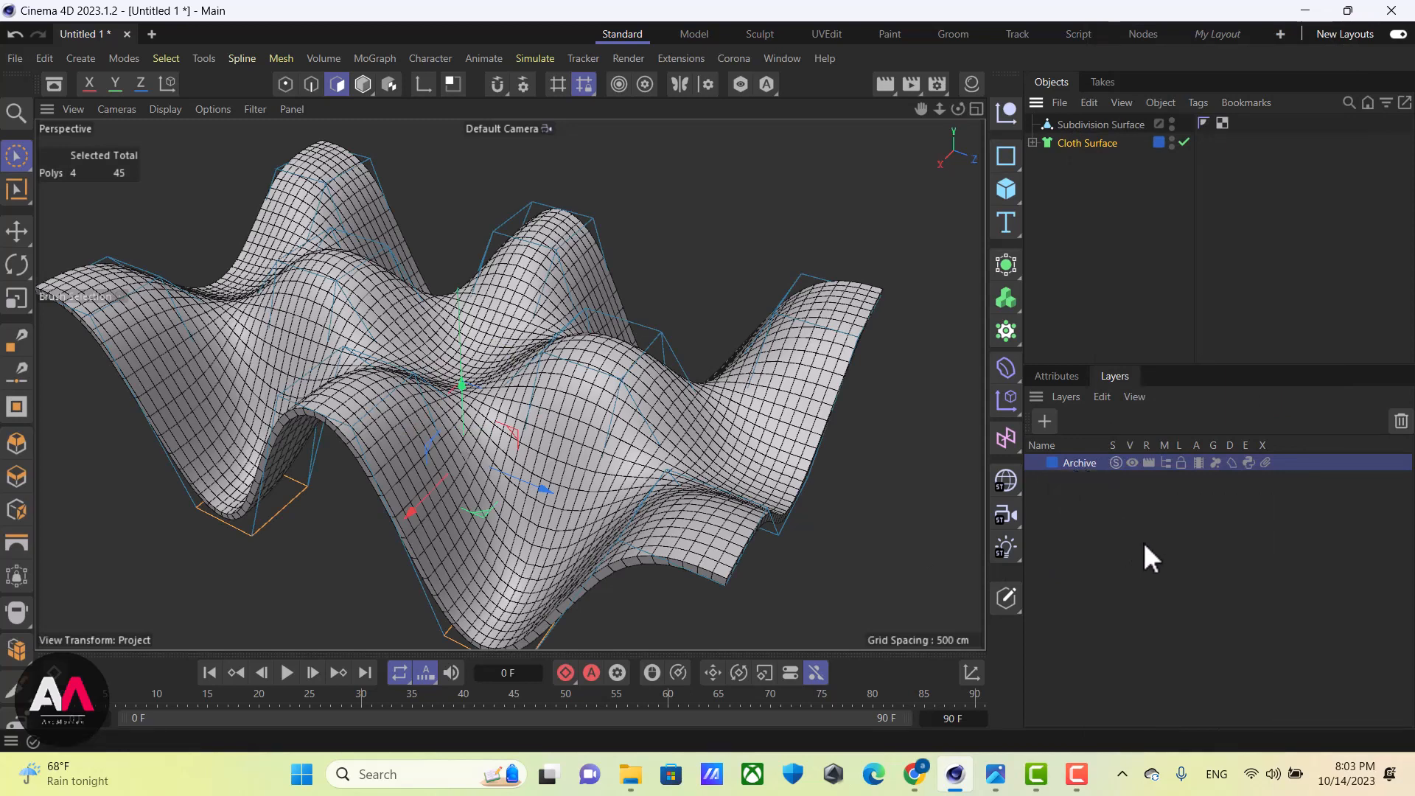
Hide the Archive layer in the viewport, render and object manager, and lock it
click(1133, 462)
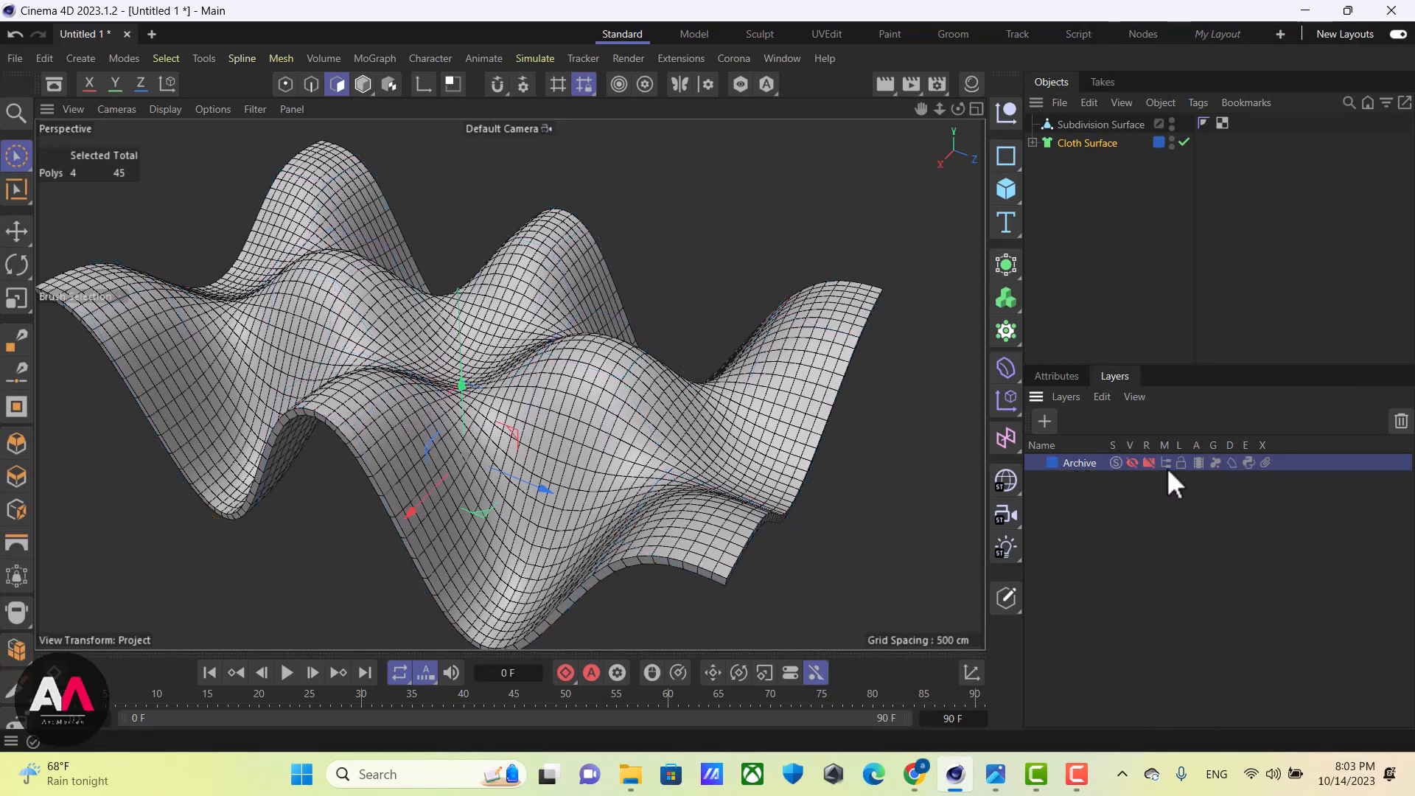
click(1165, 463)
click(1180, 462)
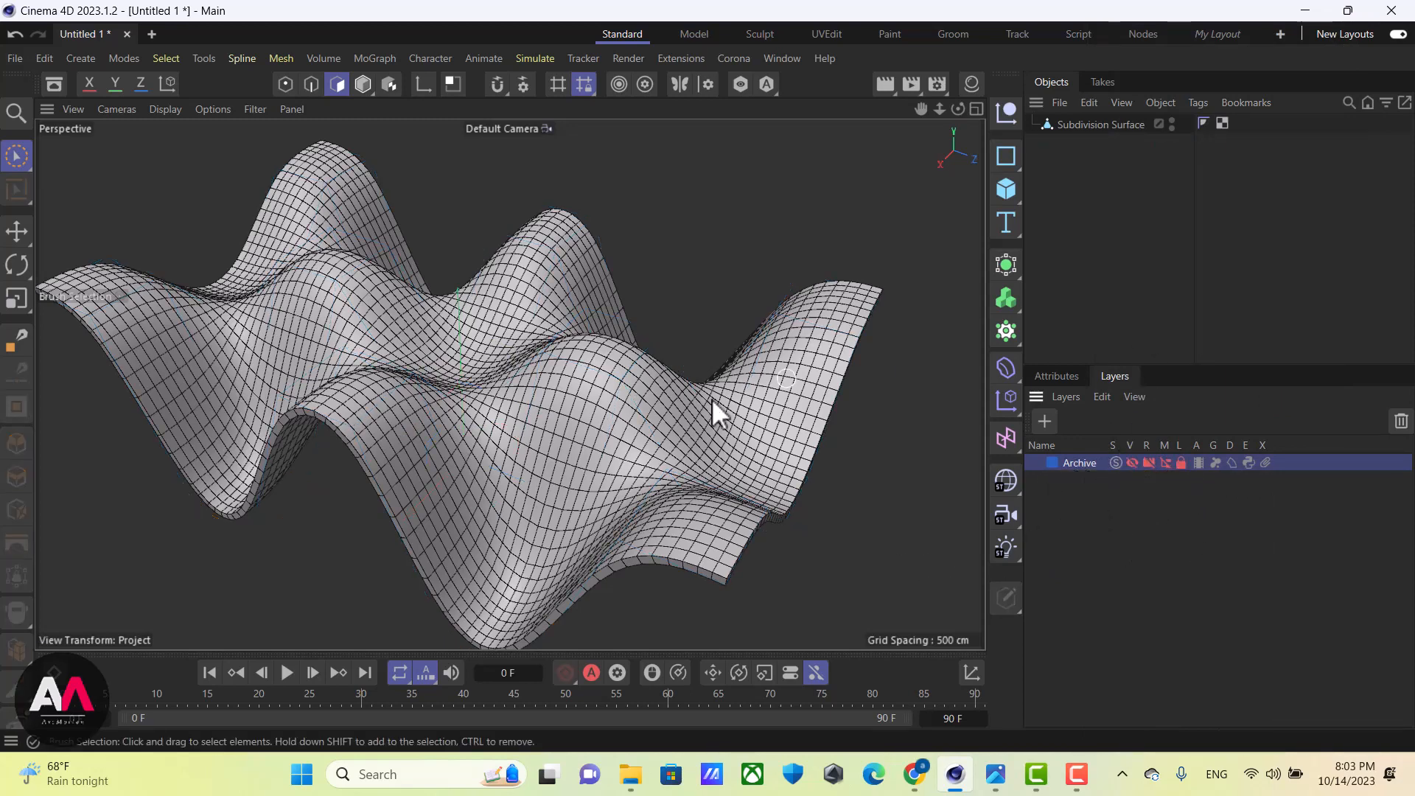
Examine the baked roof's front waves, compare them with RenderFinal.png in Photos, and return to Cinema 4D
scroll(554, 348, down, 3)
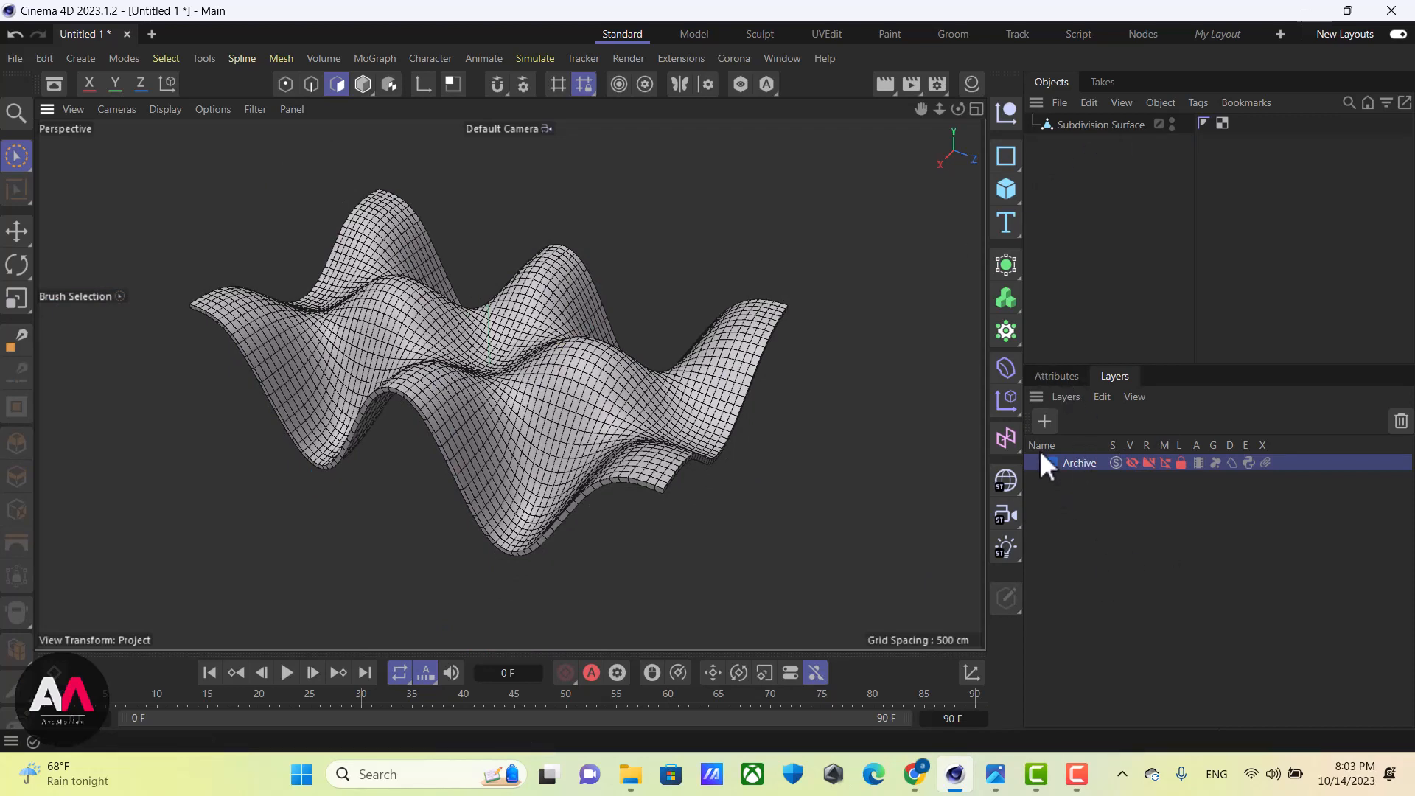
click(1058, 376)
alt+drag(434, 335, 626, 457)
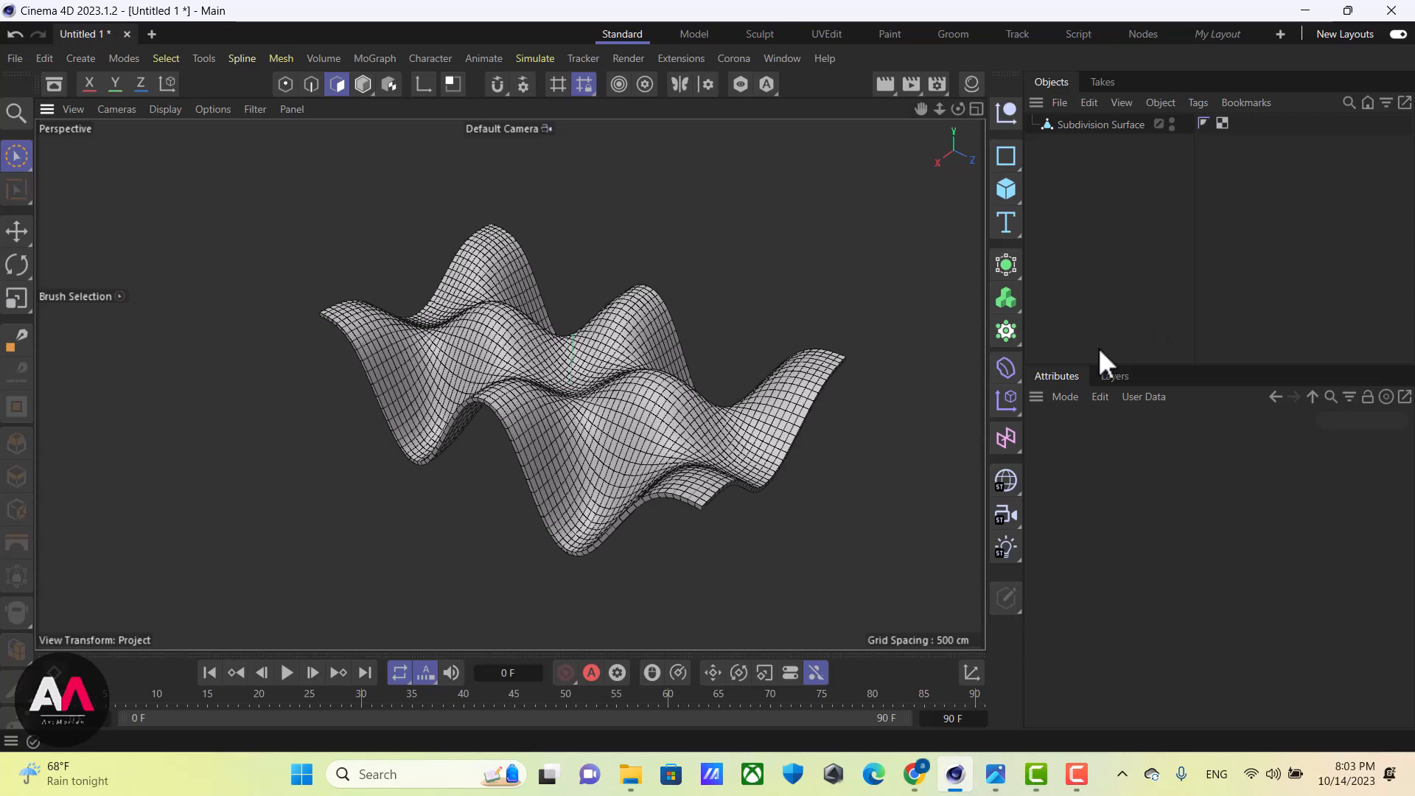
alt+drag(542, 441, 577, 407)
alt+drag(800, 396, 691, 423)
scroll(511, 529, up, 5)
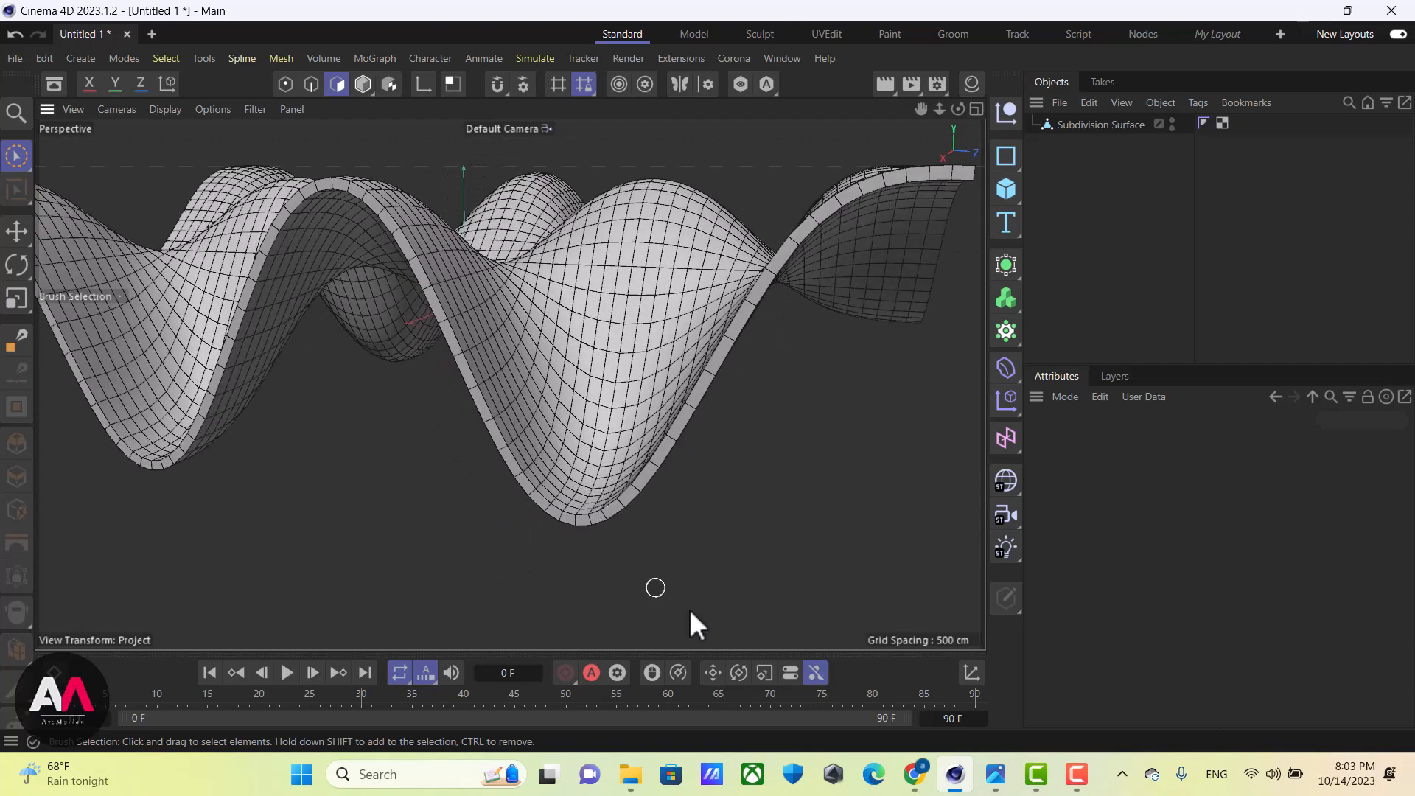
mouse_move(995, 774)
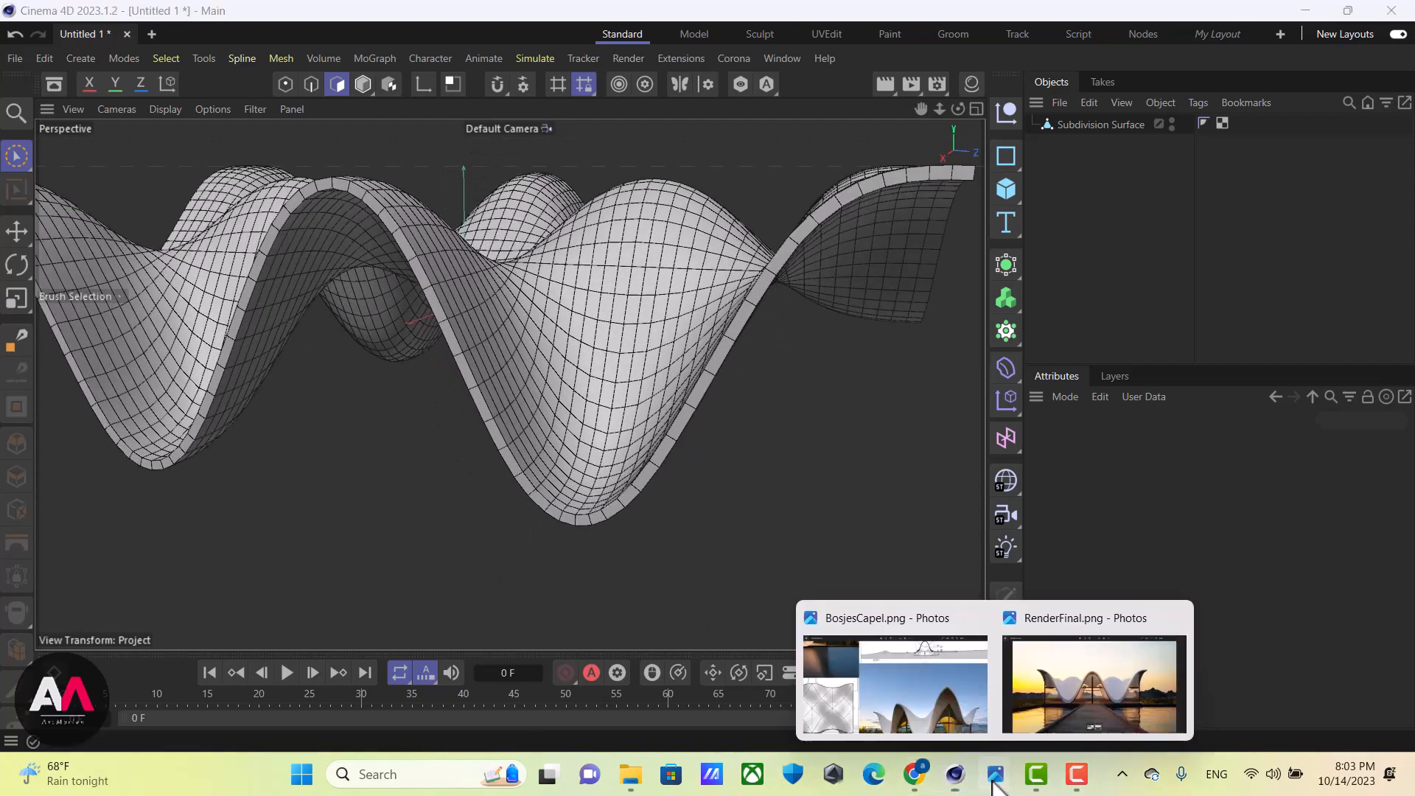
click(1064, 635)
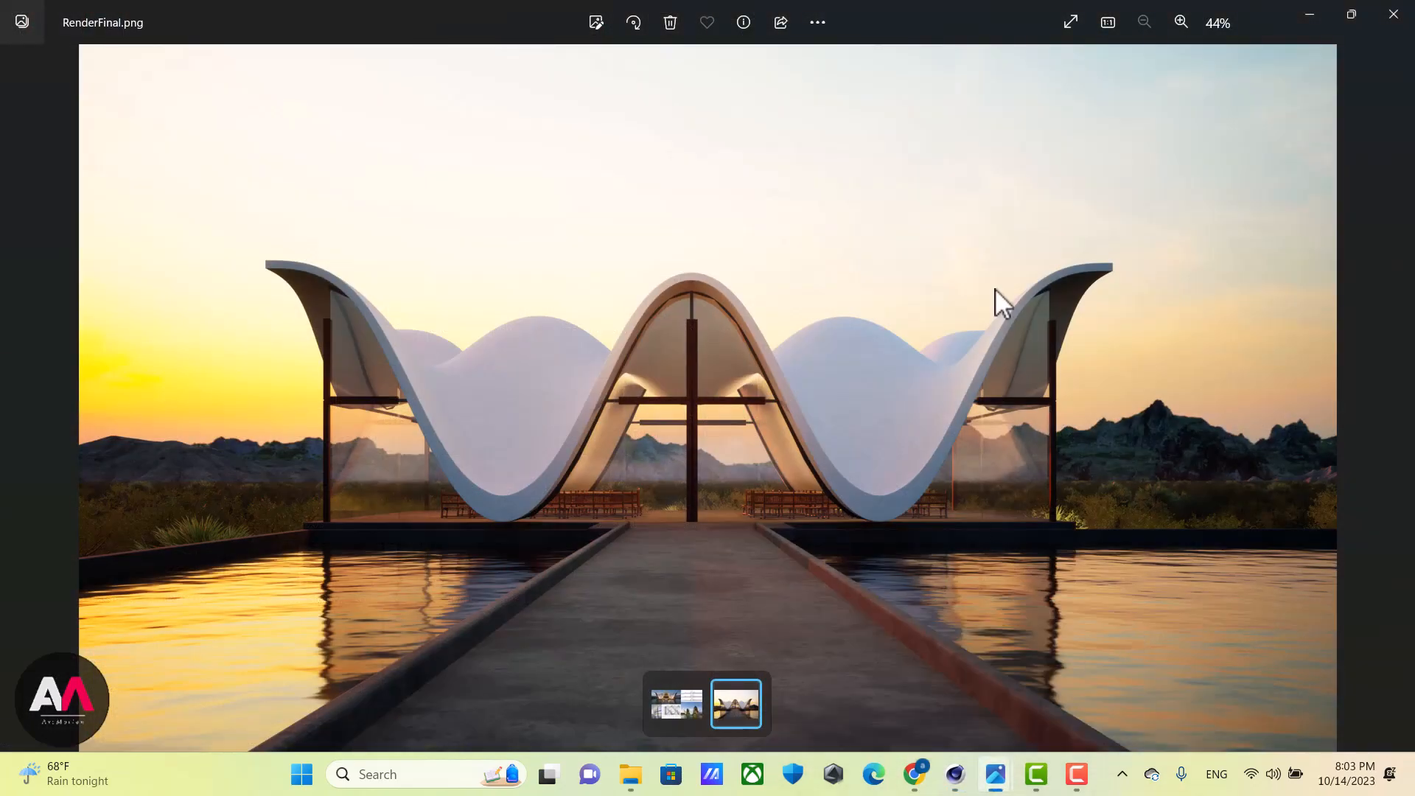
scroll(995, 289, up, 5)
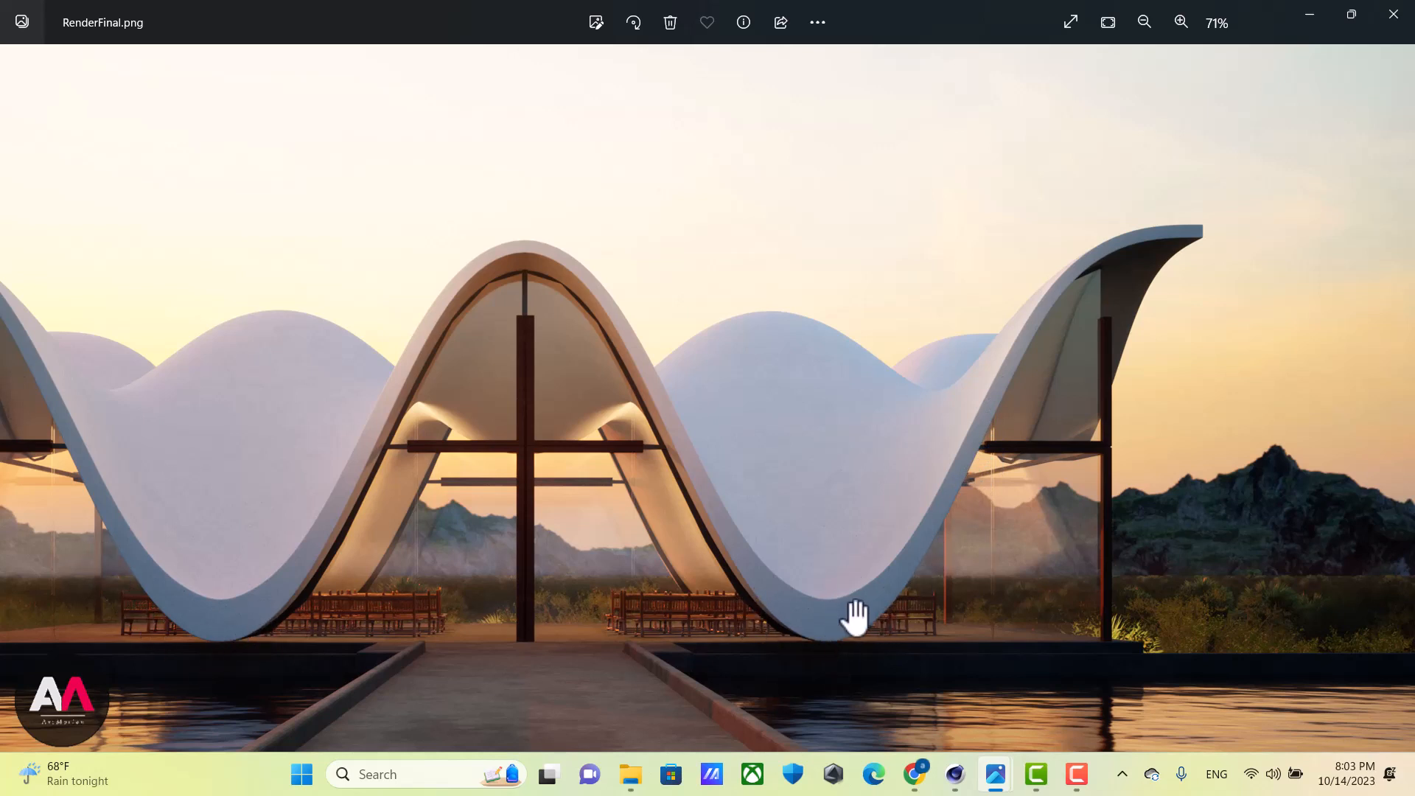
scroll(840, 623, down, 1)
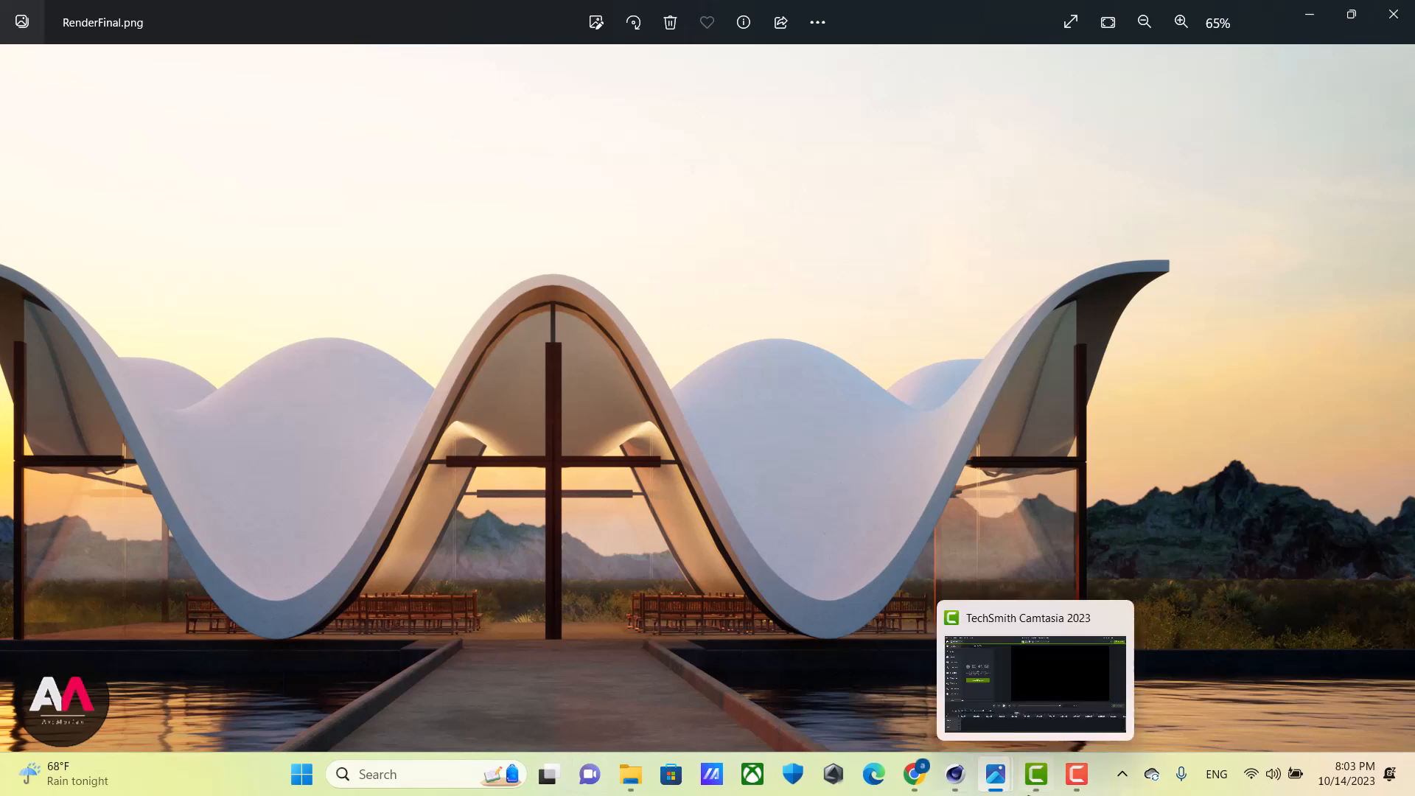
click(955, 774)
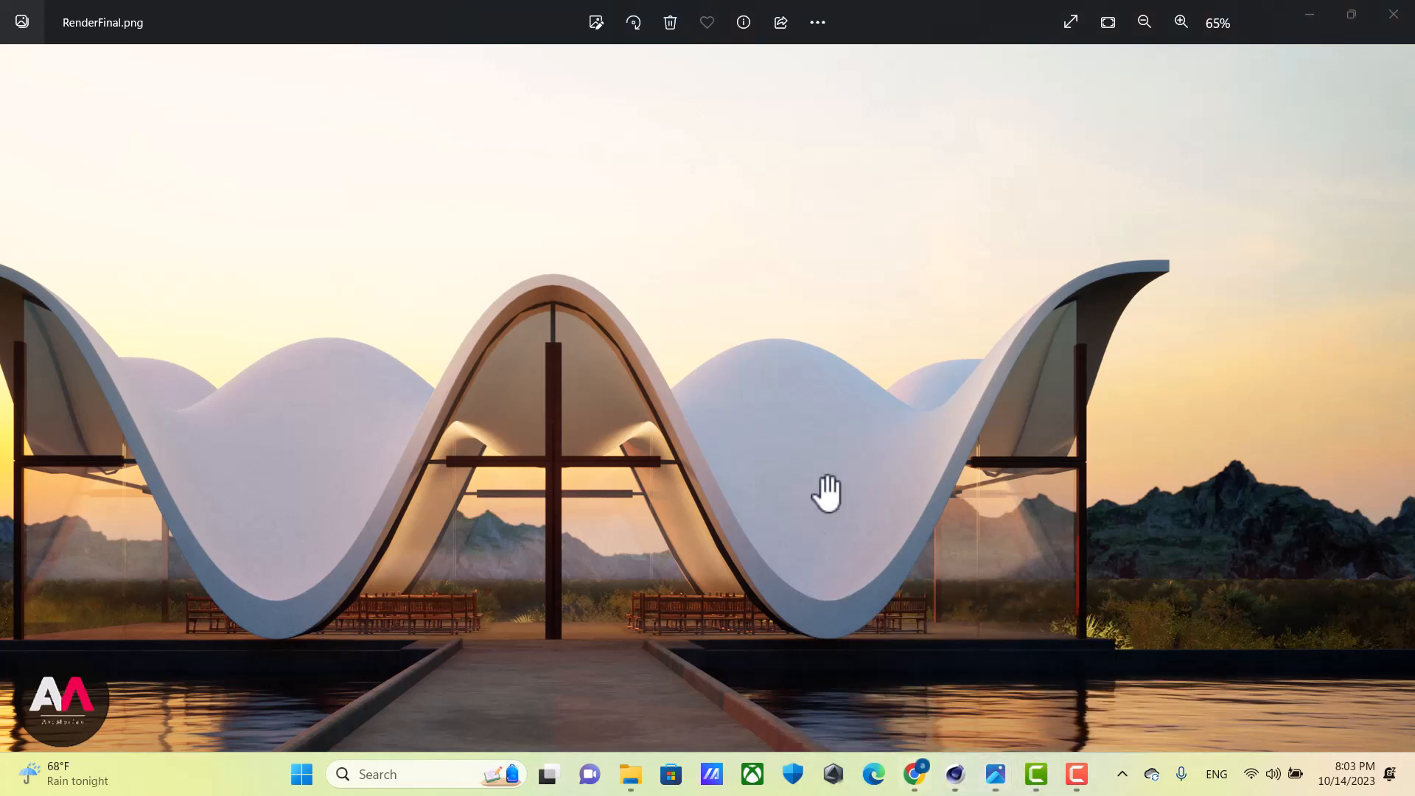
click(955, 774)
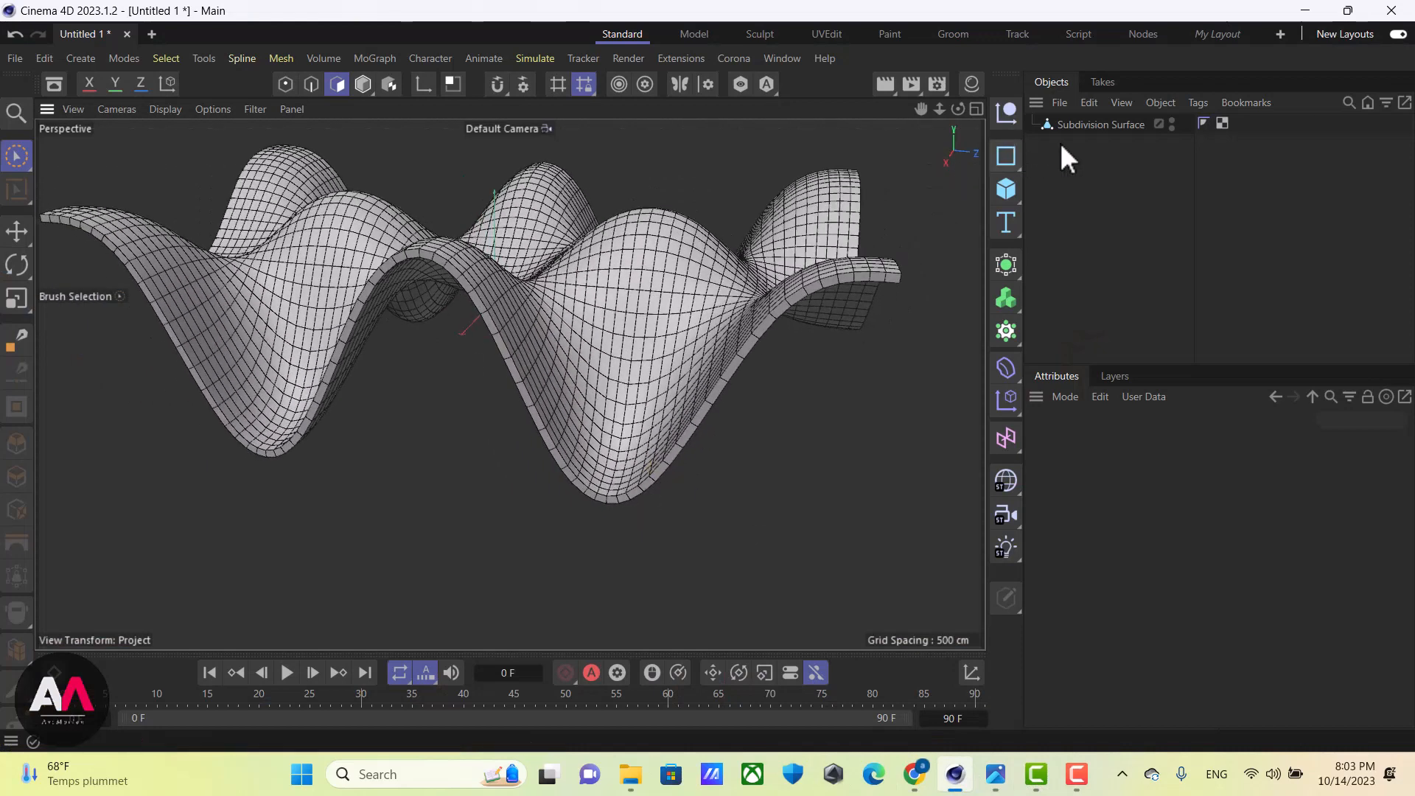
Select four polygons at the lowest tip of a front wave on the Subdivision Surface mesh
click(1069, 125)
scroll(687, 417, up, 10)
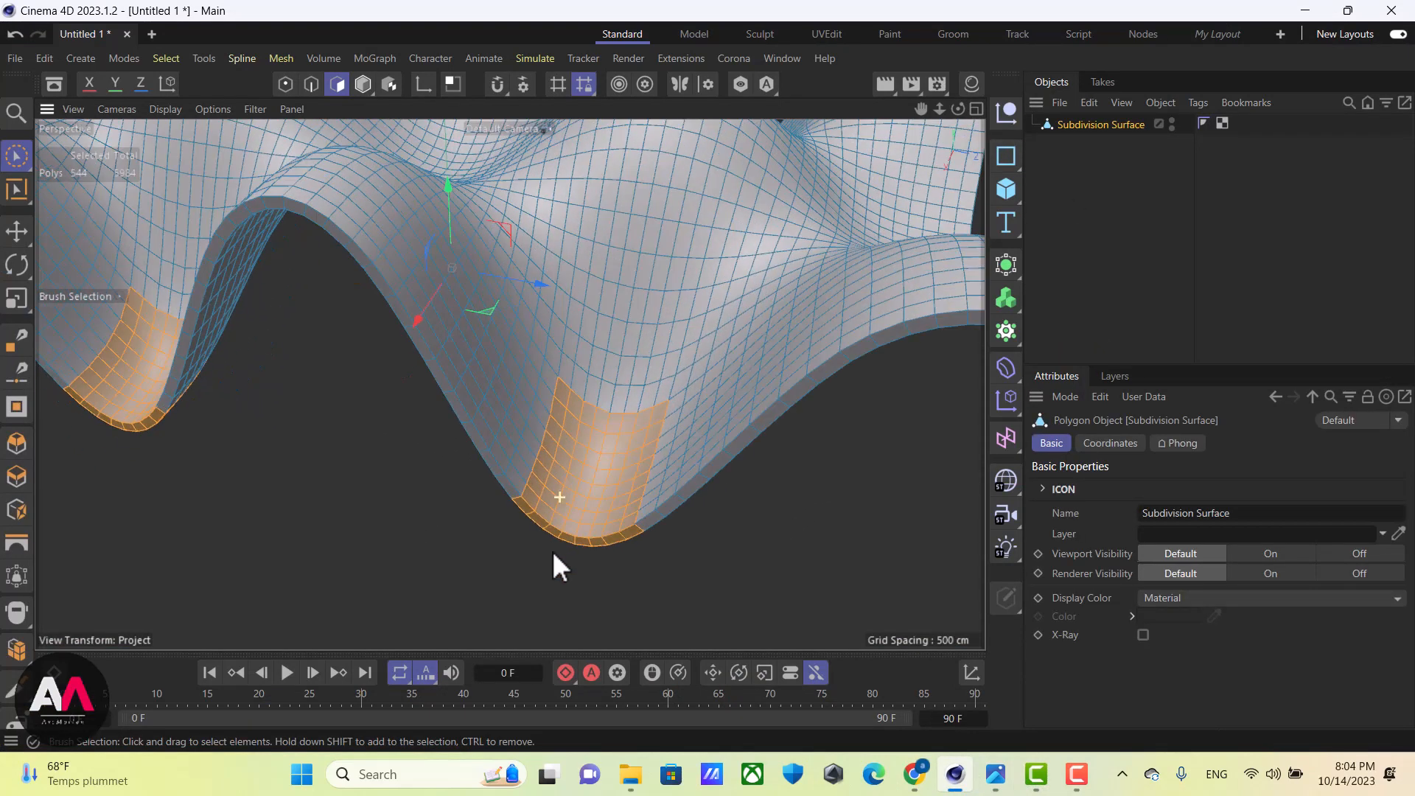
click(554, 533)
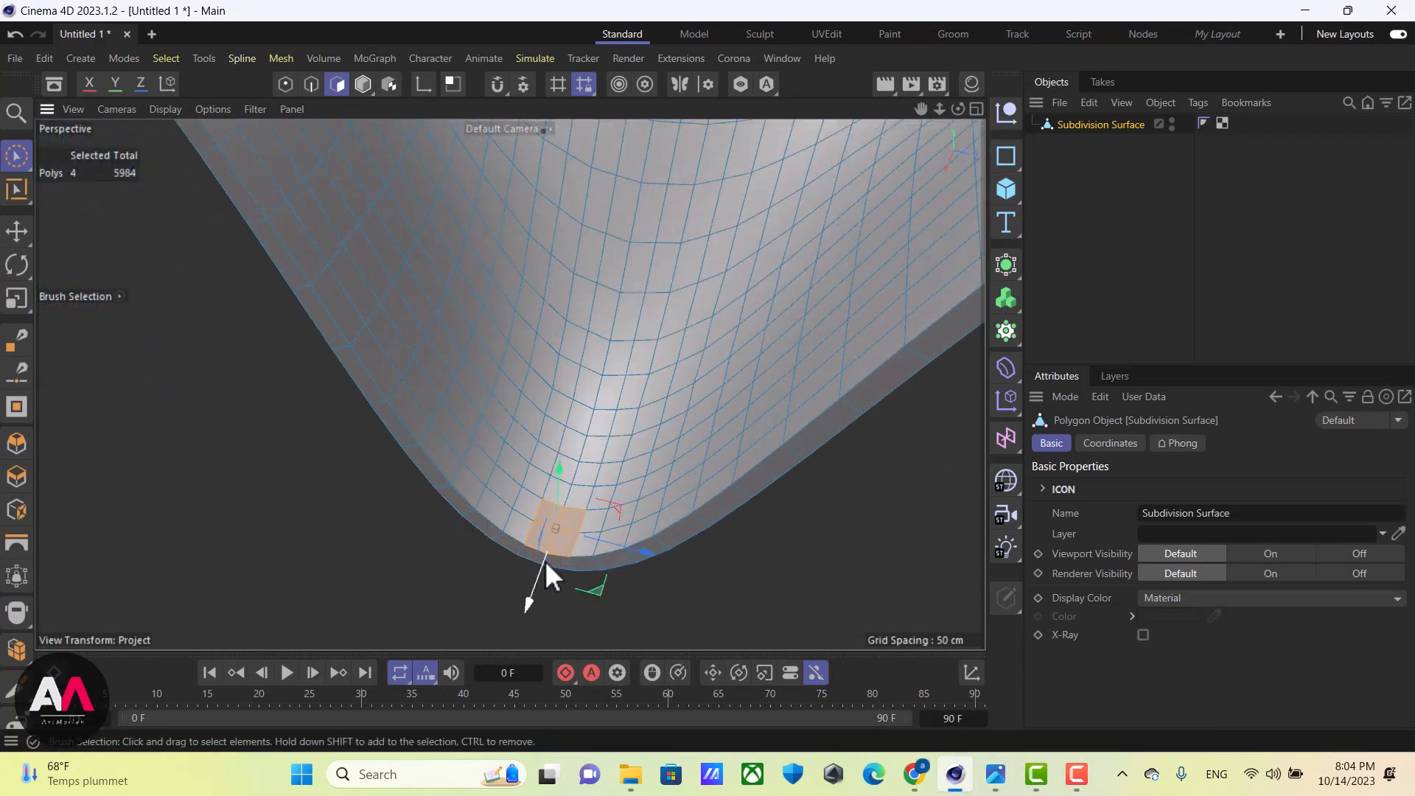
alt+drag(535, 428, 532, 347)
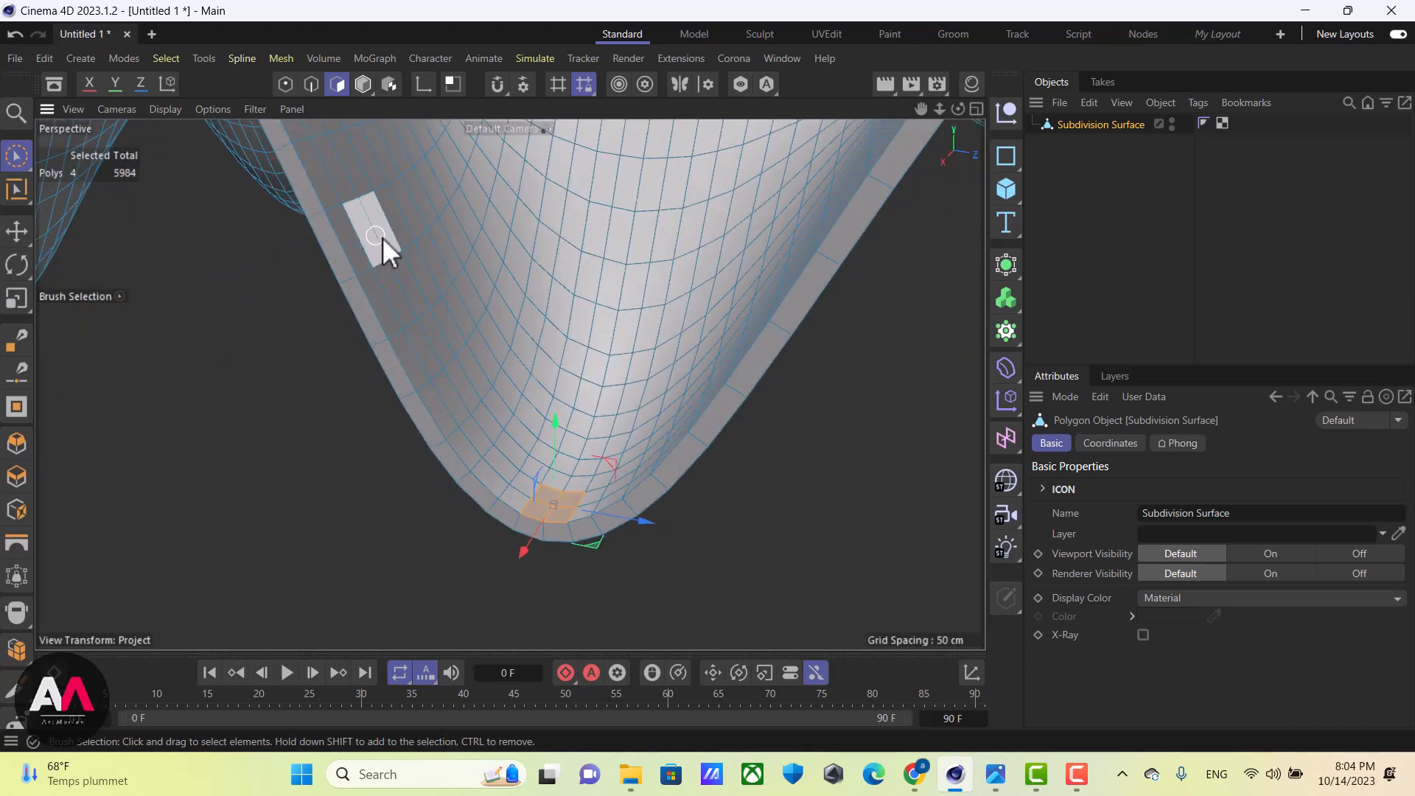
Enable soft selection with a 157 cm radius for the Move tool, and try raising the wave tip before undoing that move
key(e)
click(1112, 444)
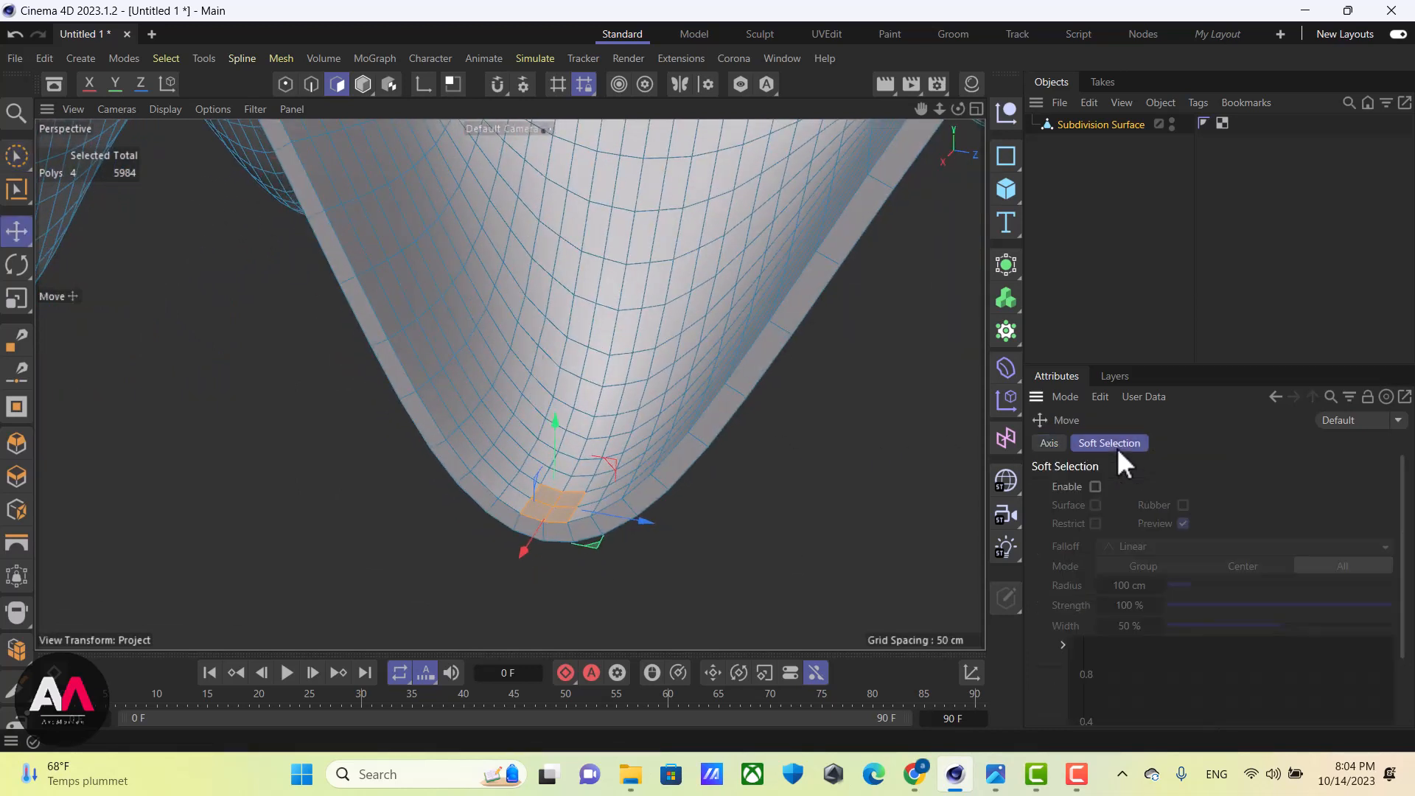
click(1096, 487)
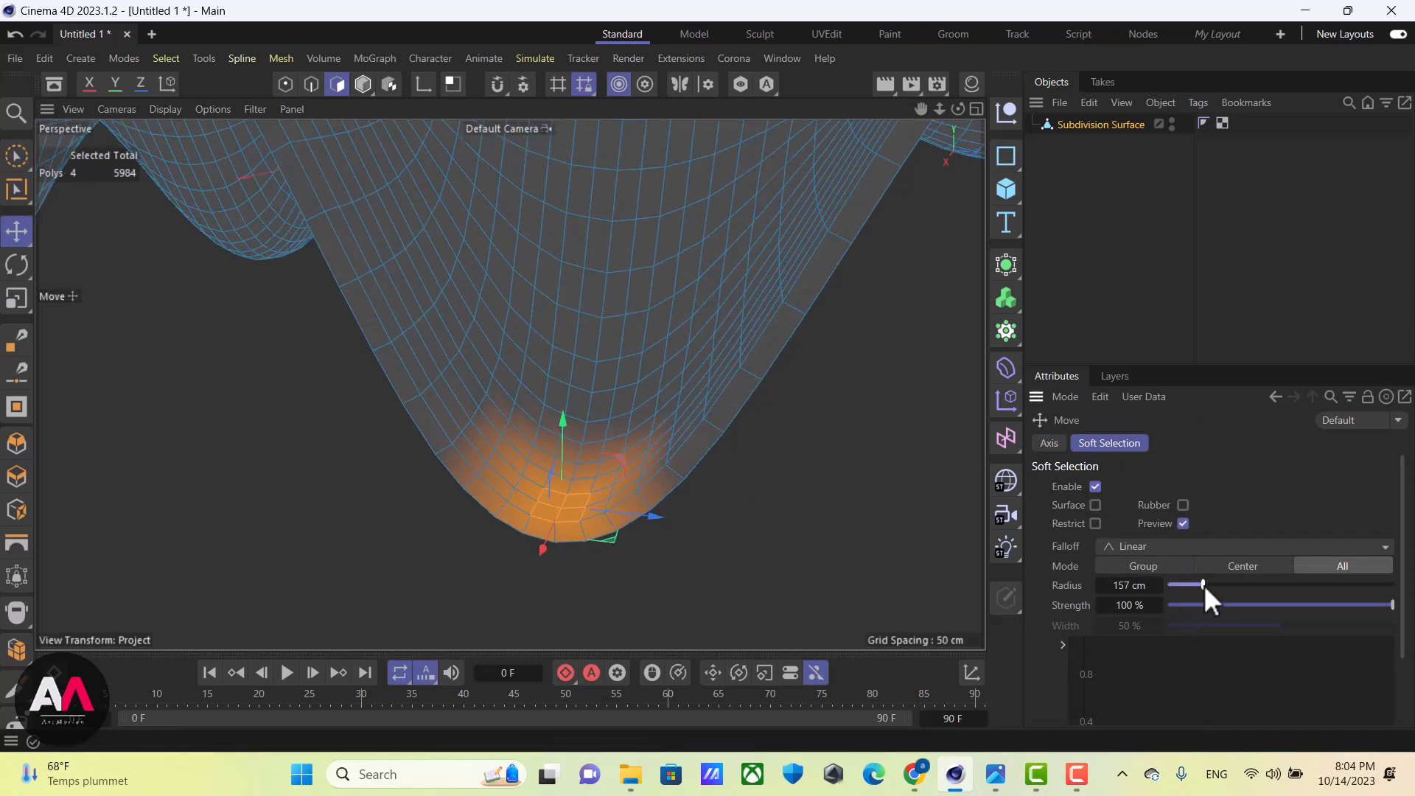
drag(566, 442, 509, 405)
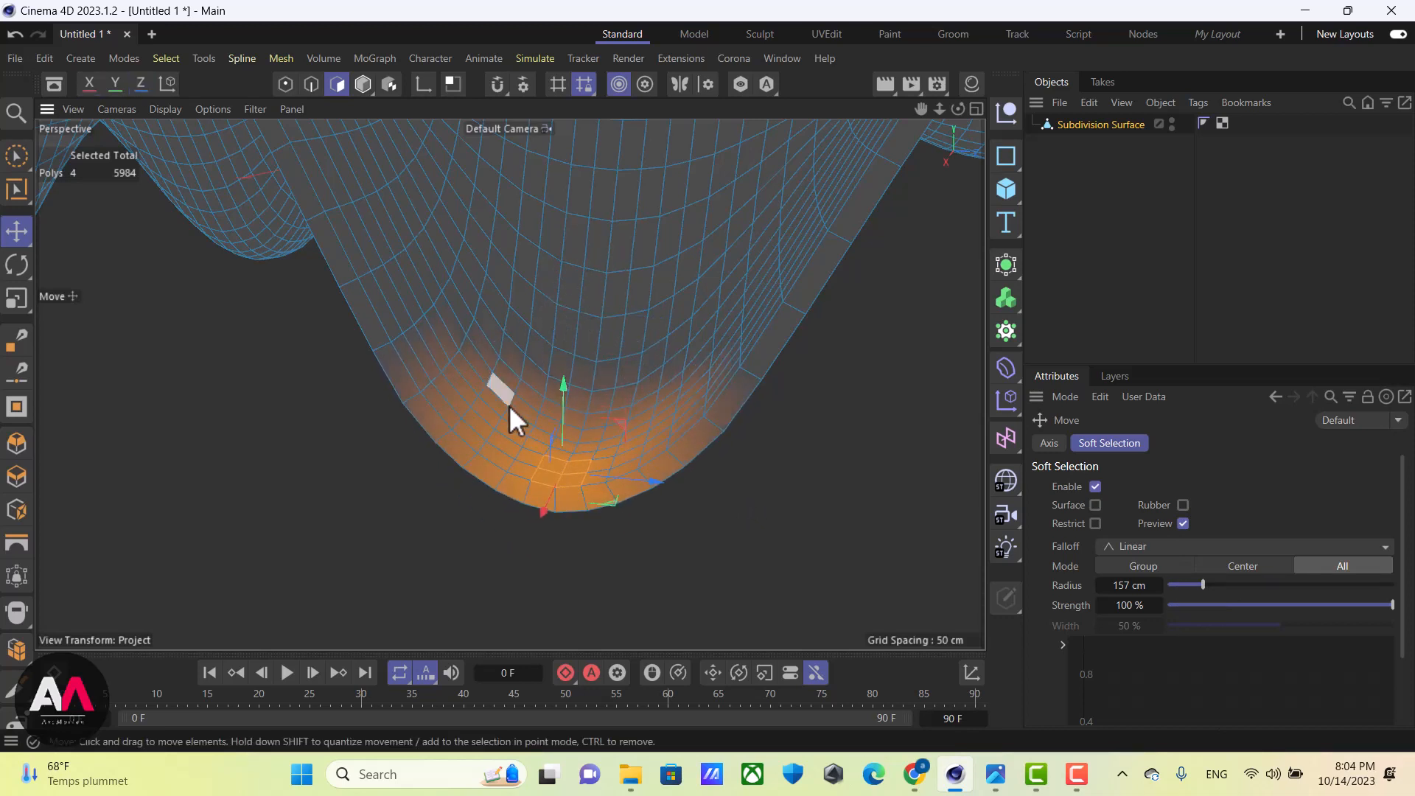
click(15, 35)
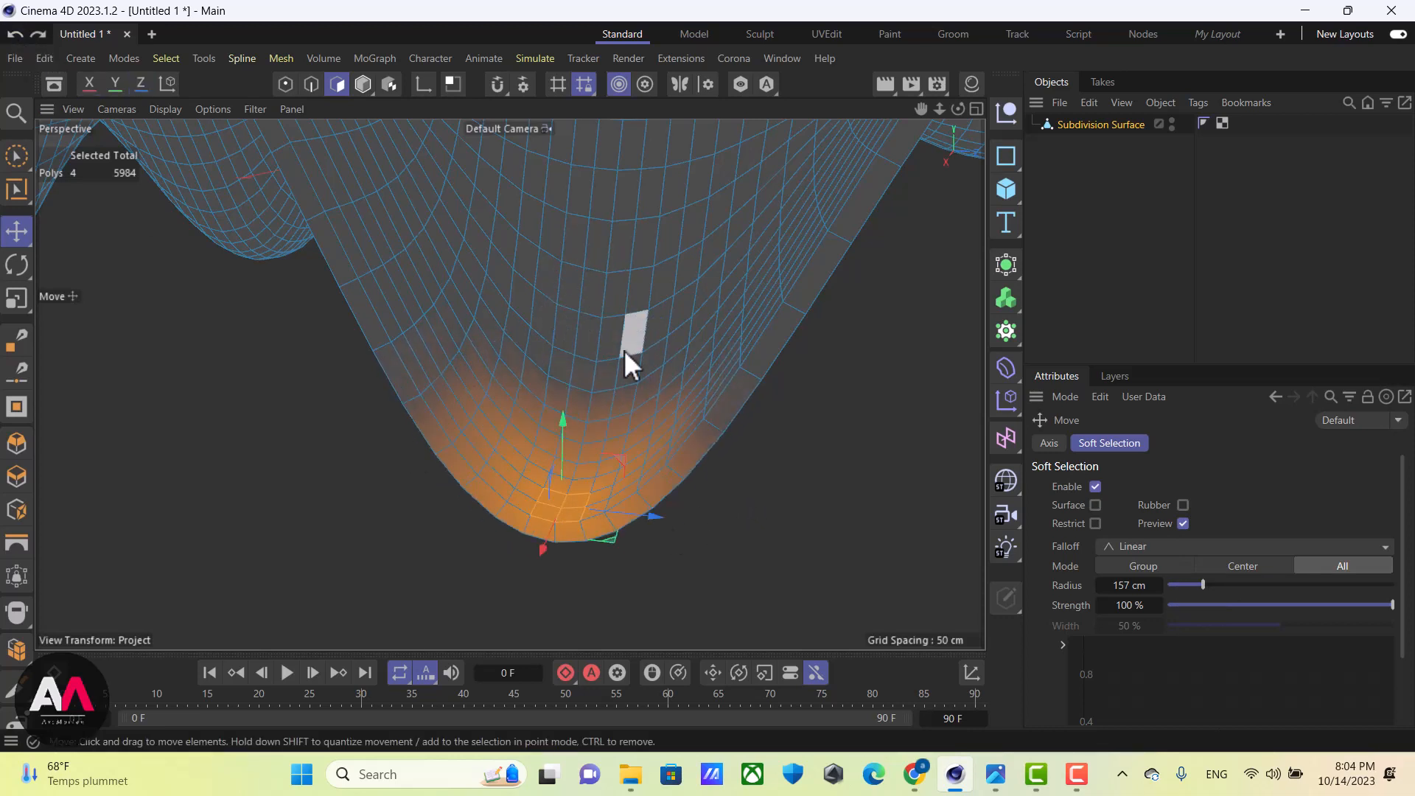
Select the whole roof's visible polygons with Rectangle Selection in the maximised Top view
scroll(626, 351, down, 5)
scroll(640, 413, down, 3)
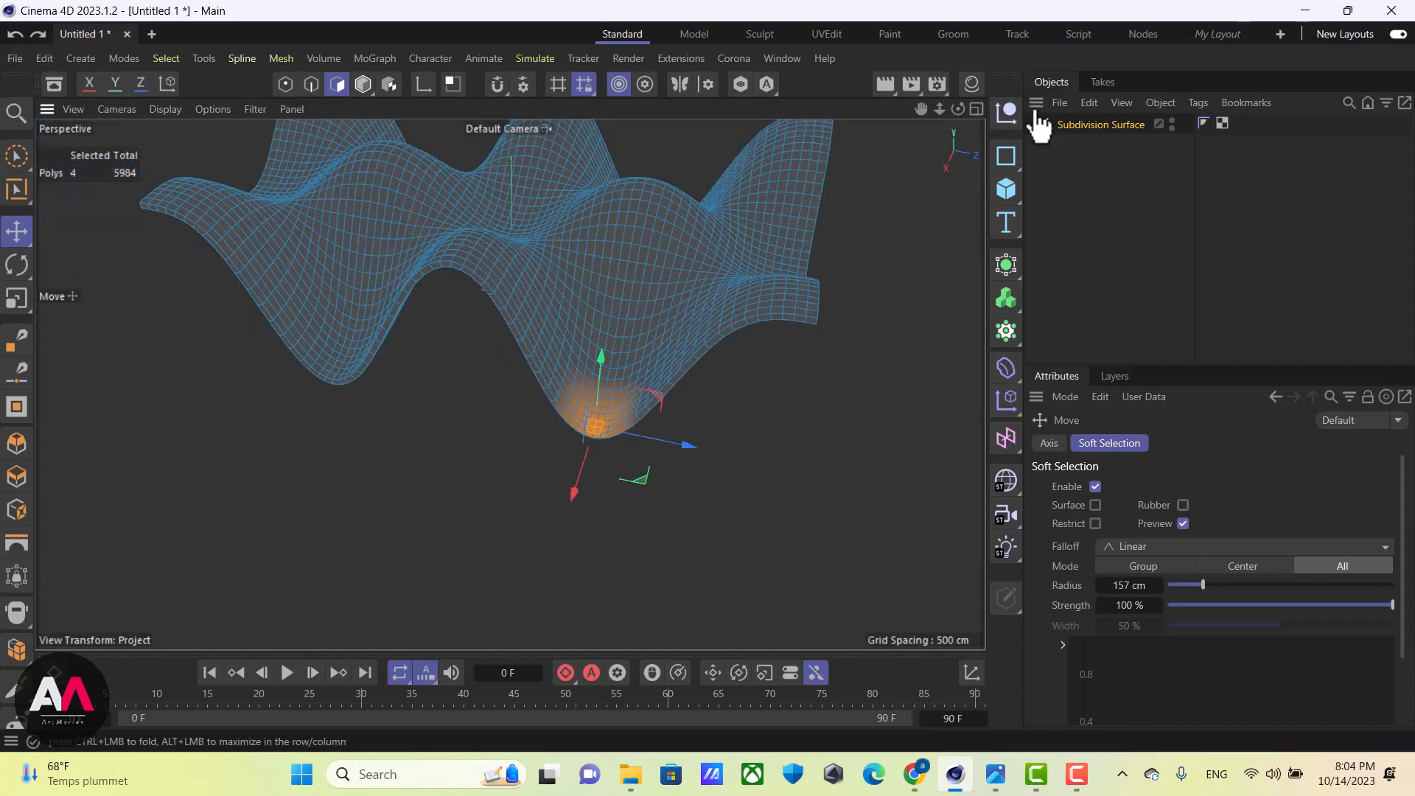
click(977, 109)
click(976, 109)
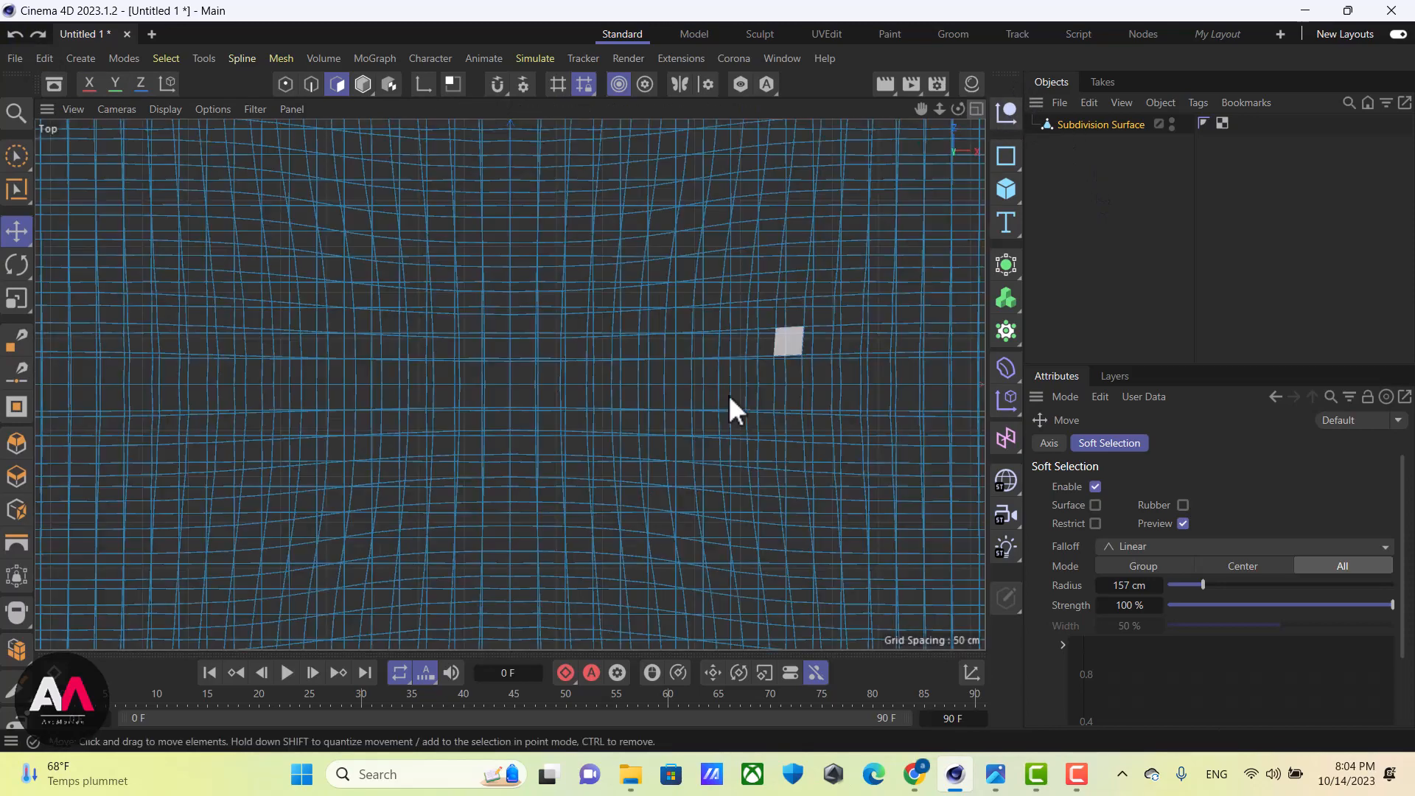
scroll(519, 409, down, 5)
click(18, 157)
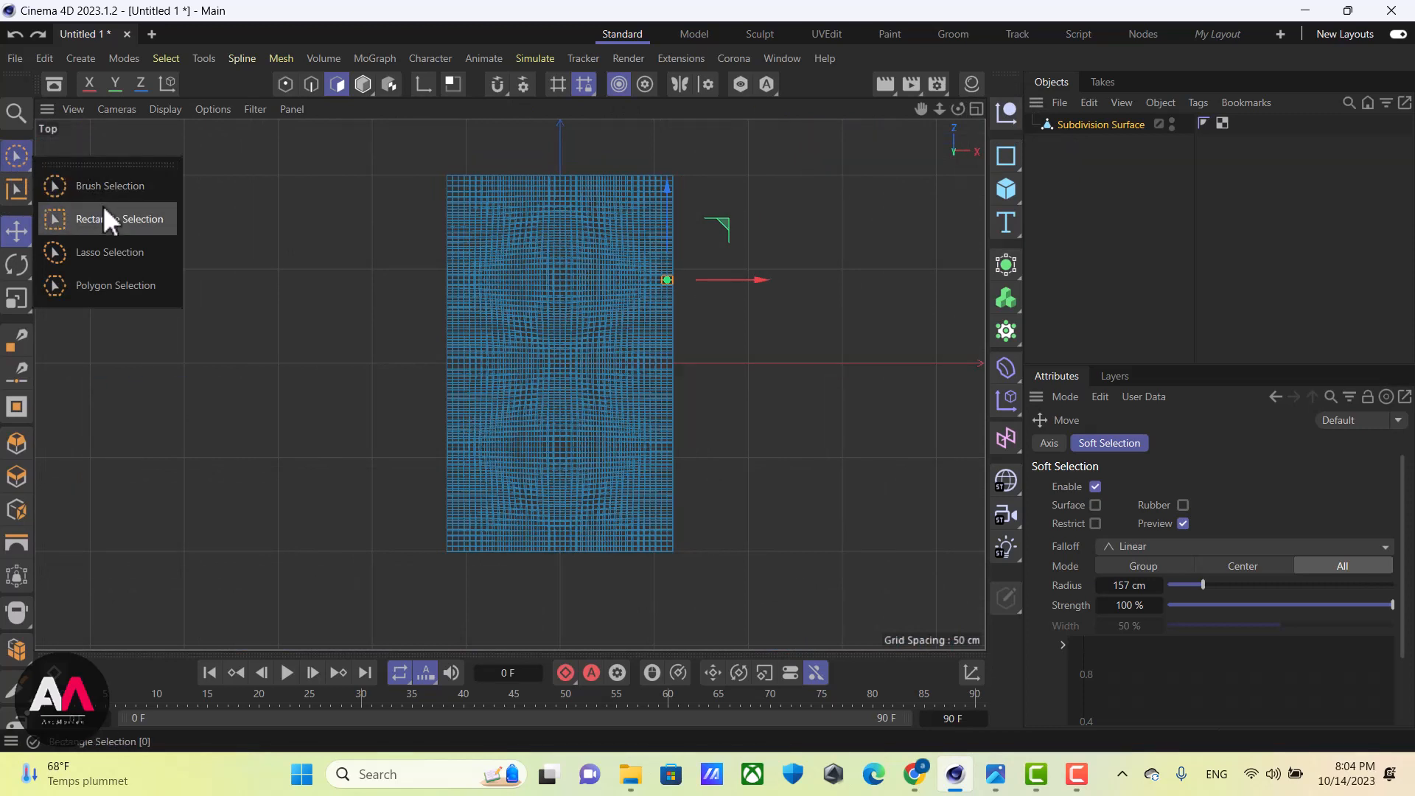
click(118, 221)
click(1059, 446)
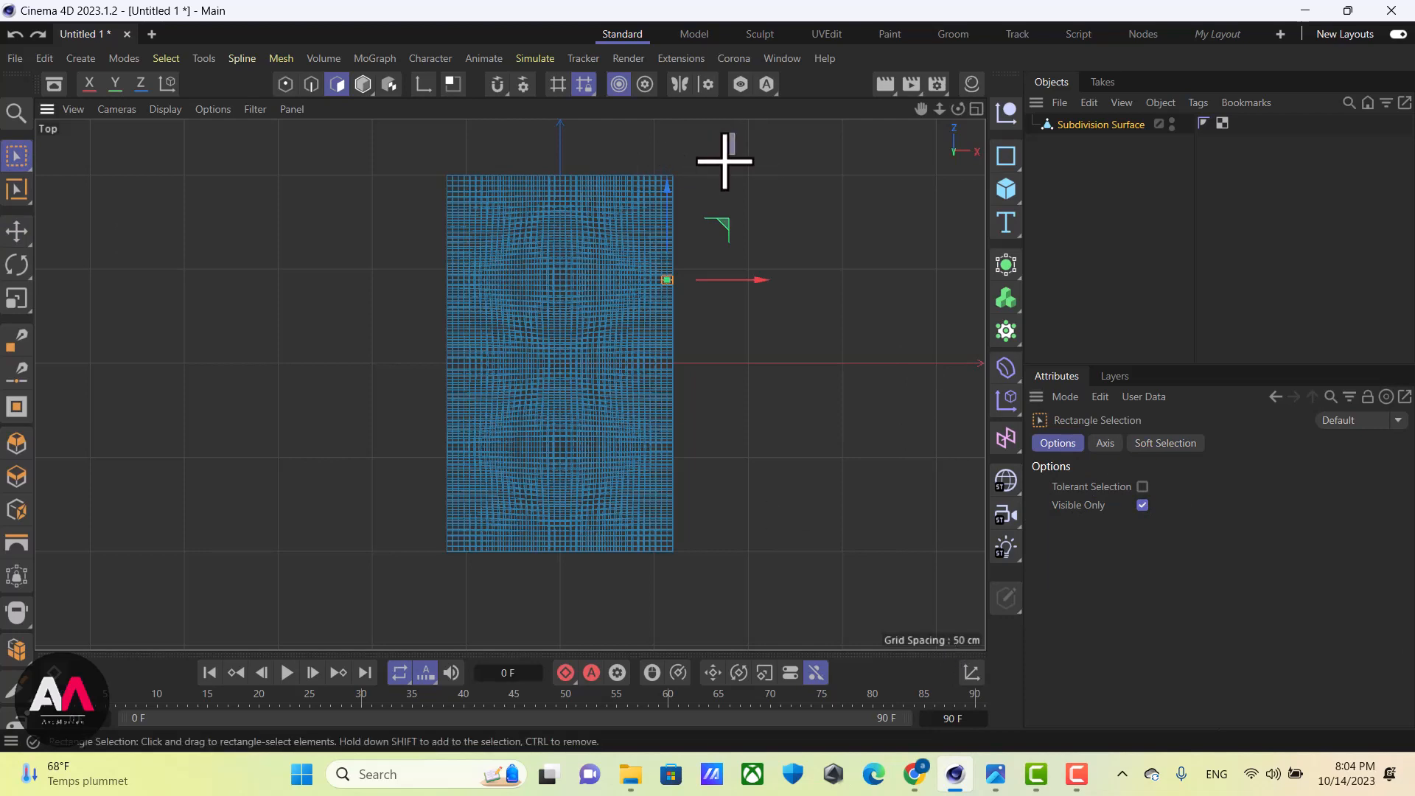
drag(736, 134, 310, 624)
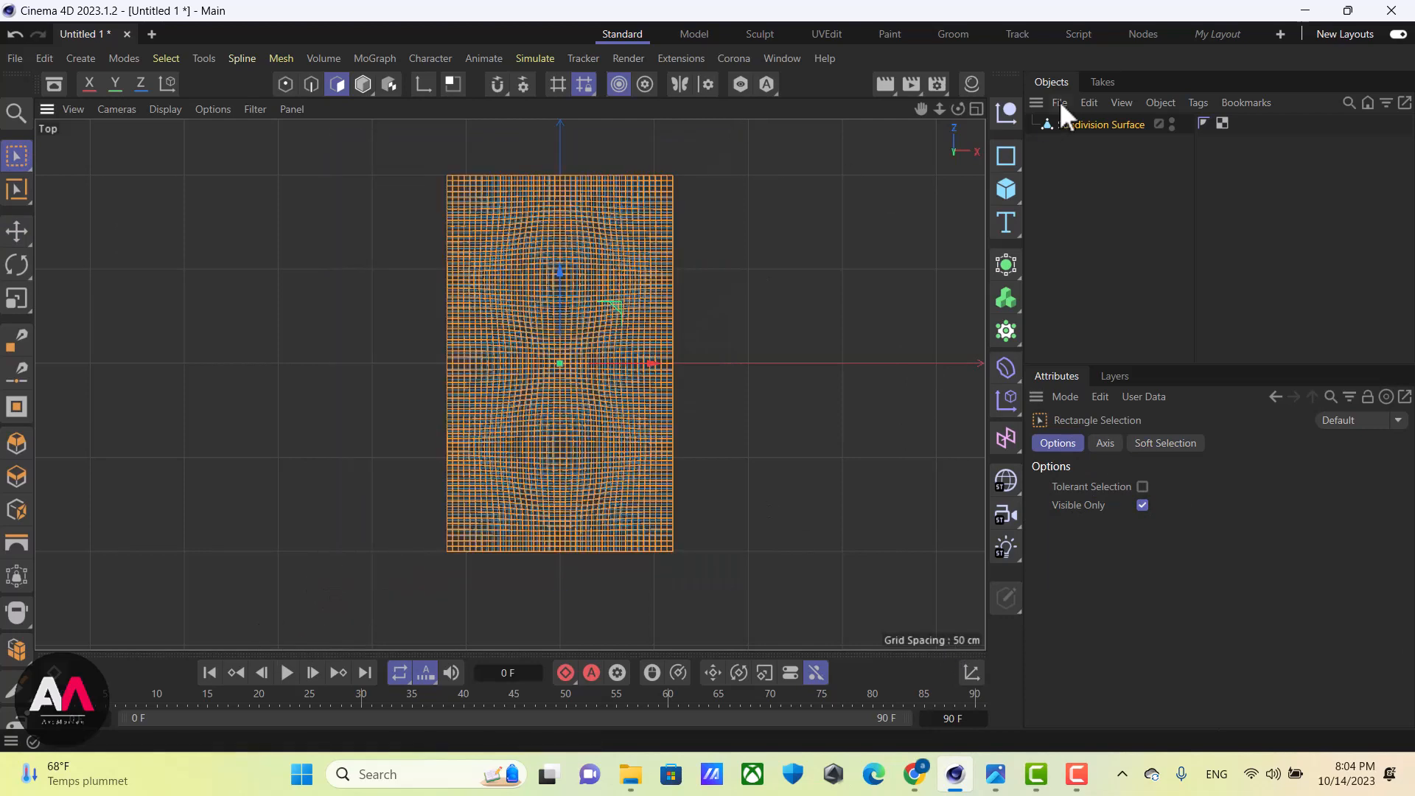
Return to the Perspective view and turn off soft selection for the Rectangle Selection tool
click(977, 108)
click(499, 109)
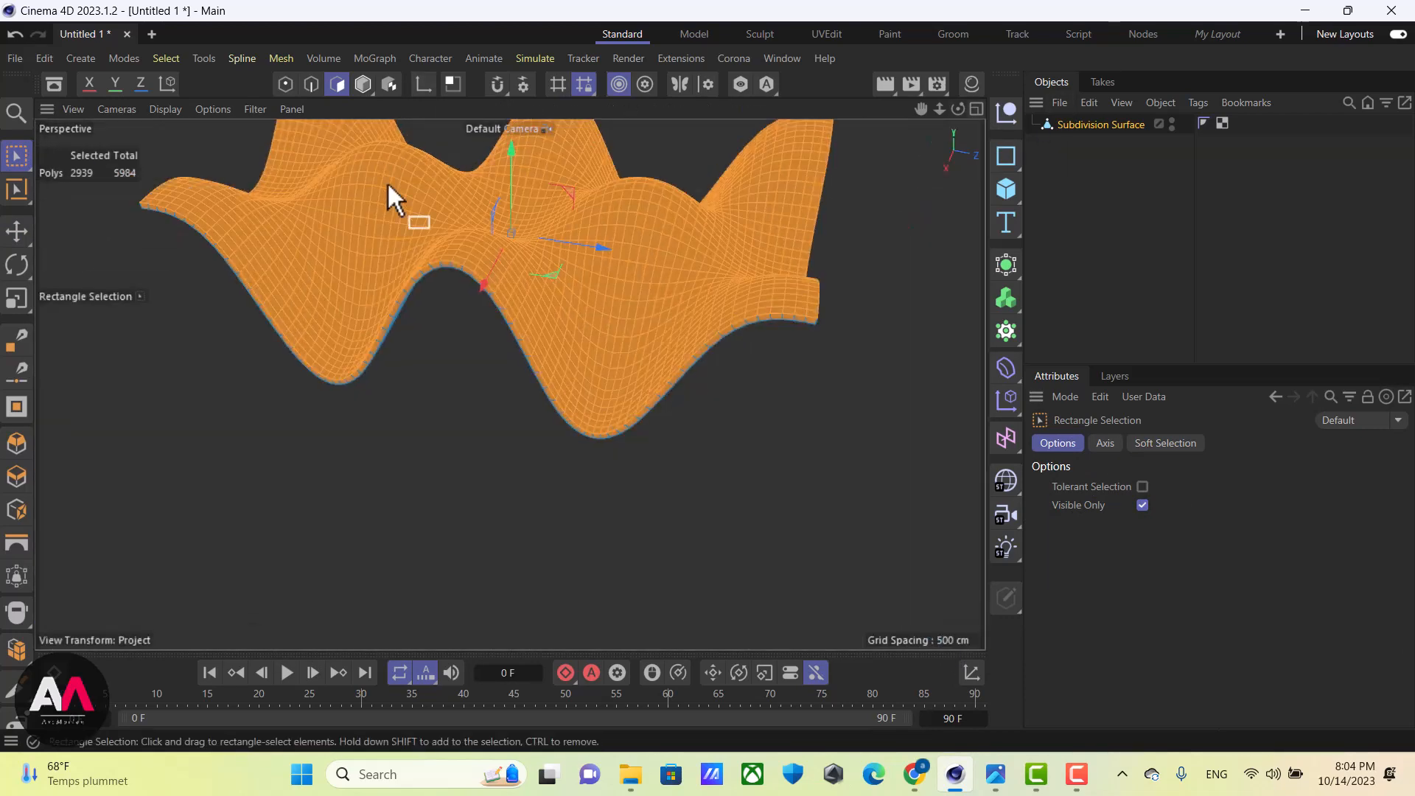
scroll(489, 236, up, 8)
scroll(607, 373, down, 3)
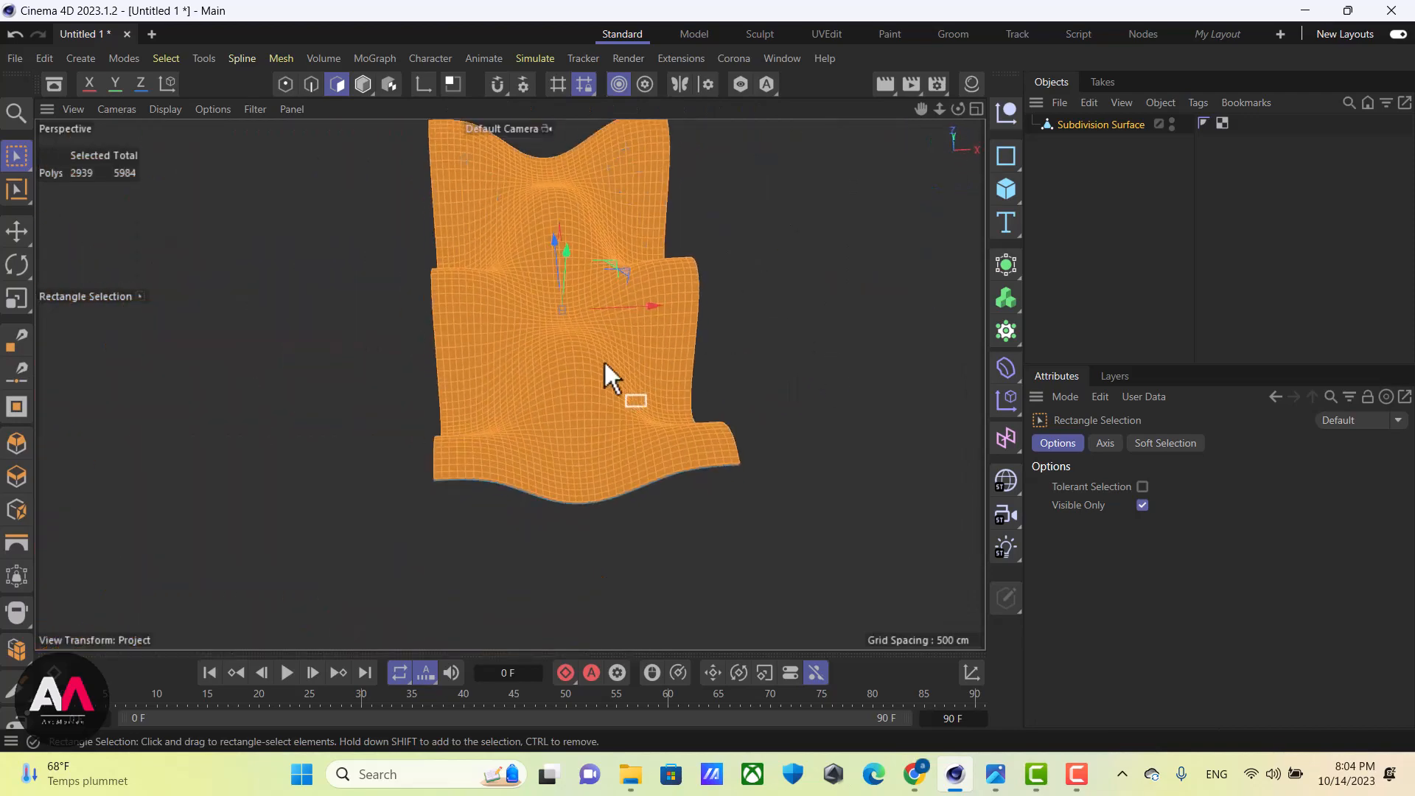
mouse_move(607, 373)
alt+mouse_down()
mouse_move(720, 269)
mouse_move(712, 332)
alt+mouse_up()
scroll(770, 284, up, 3)
mouse_move(768, 276)
alt+mouse_down()
mouse_move(617, 414)
mouse_move(638, 373)
alt+mouse_up()
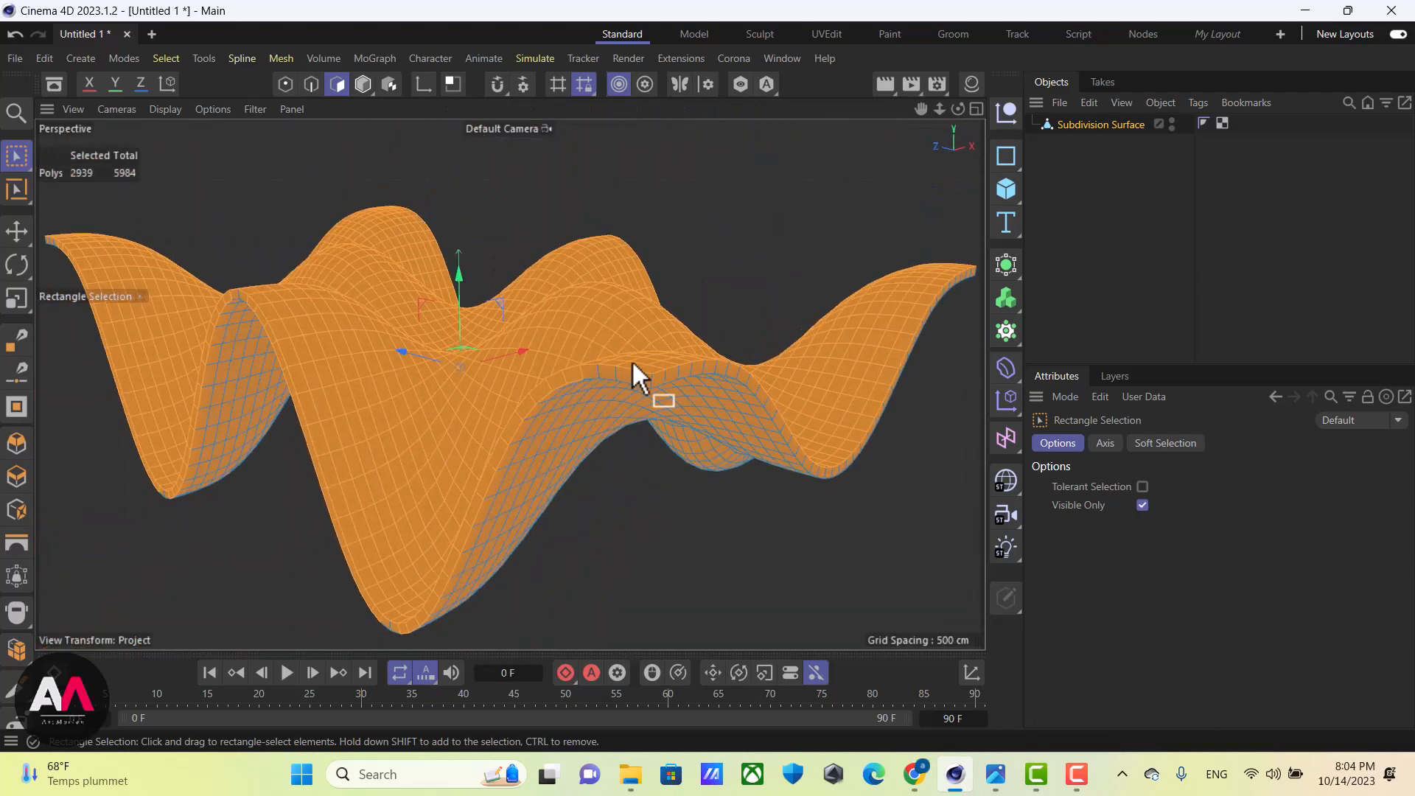
click(1164, 444)
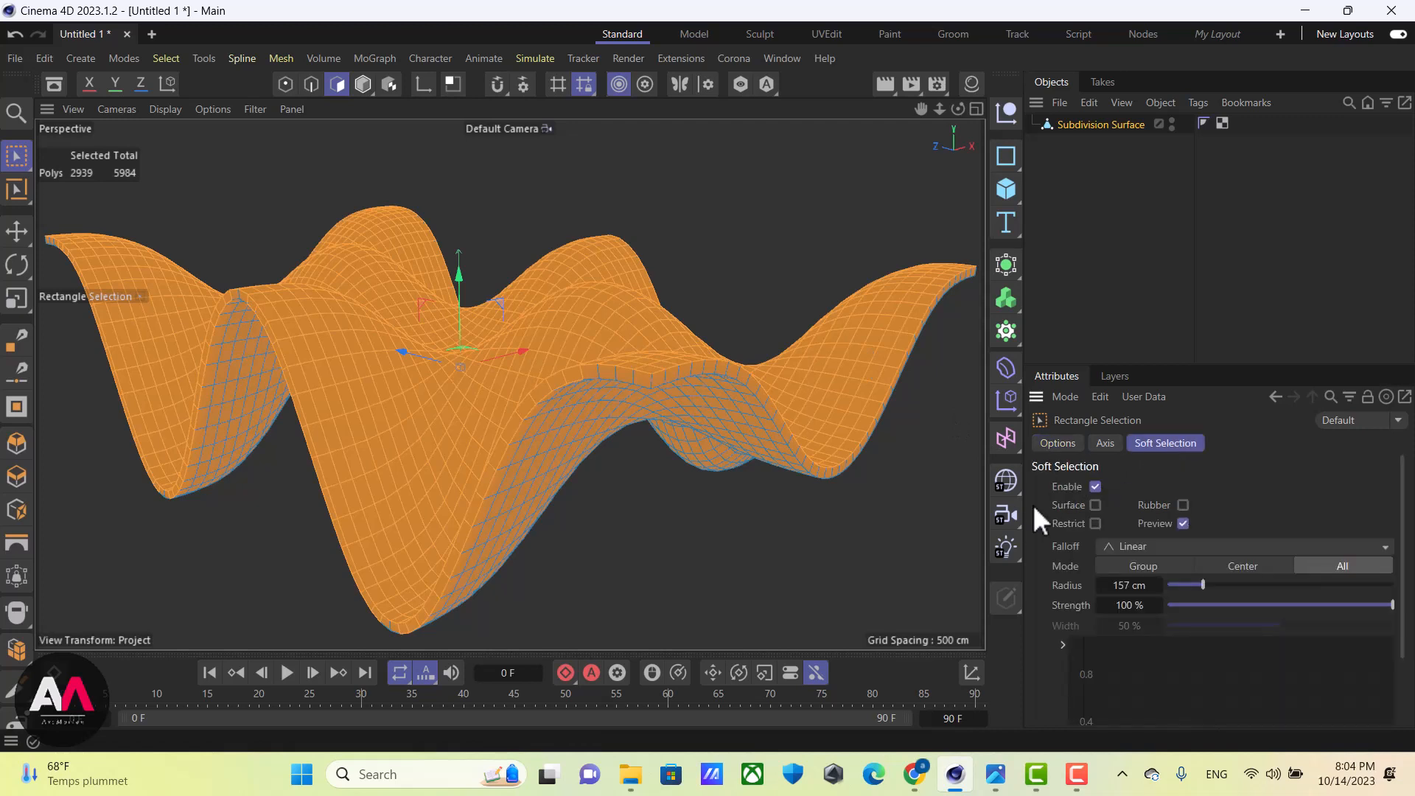
click(1095, 486)
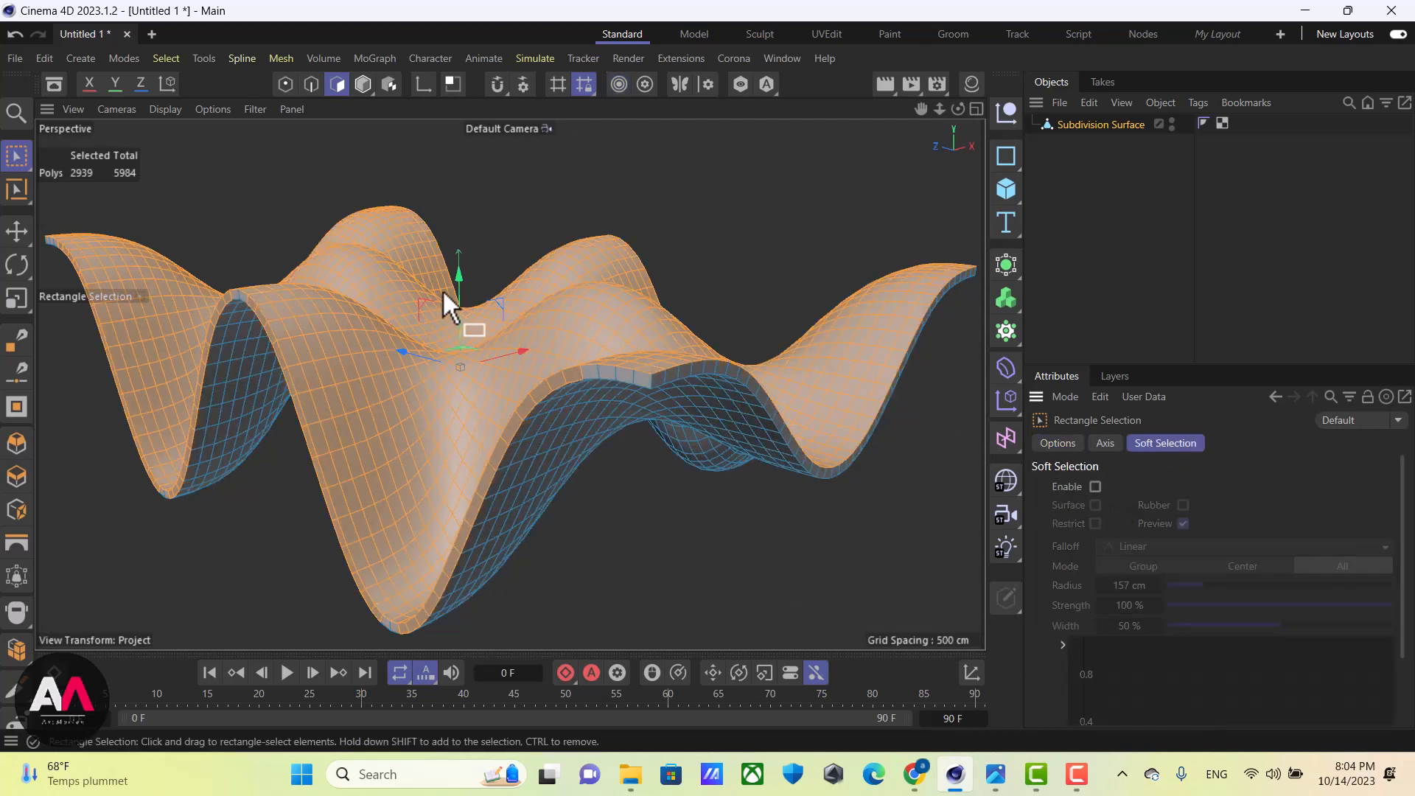
Remove the roof's thin outer edge loop from the polygon selection using Loop Selection, keeping only the upper surface selected
alt+drag(442, 289, 662, 321)
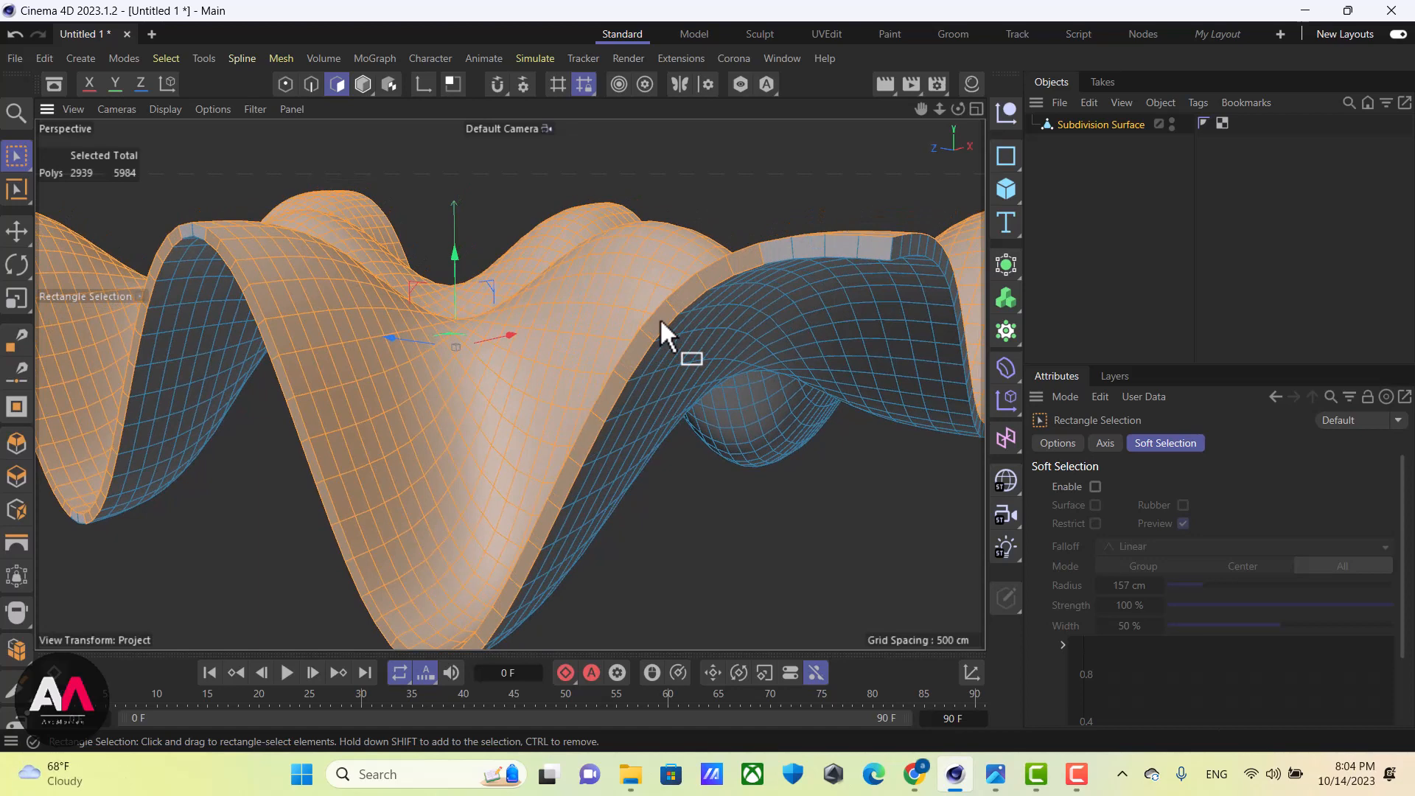
key(u)
key(l)
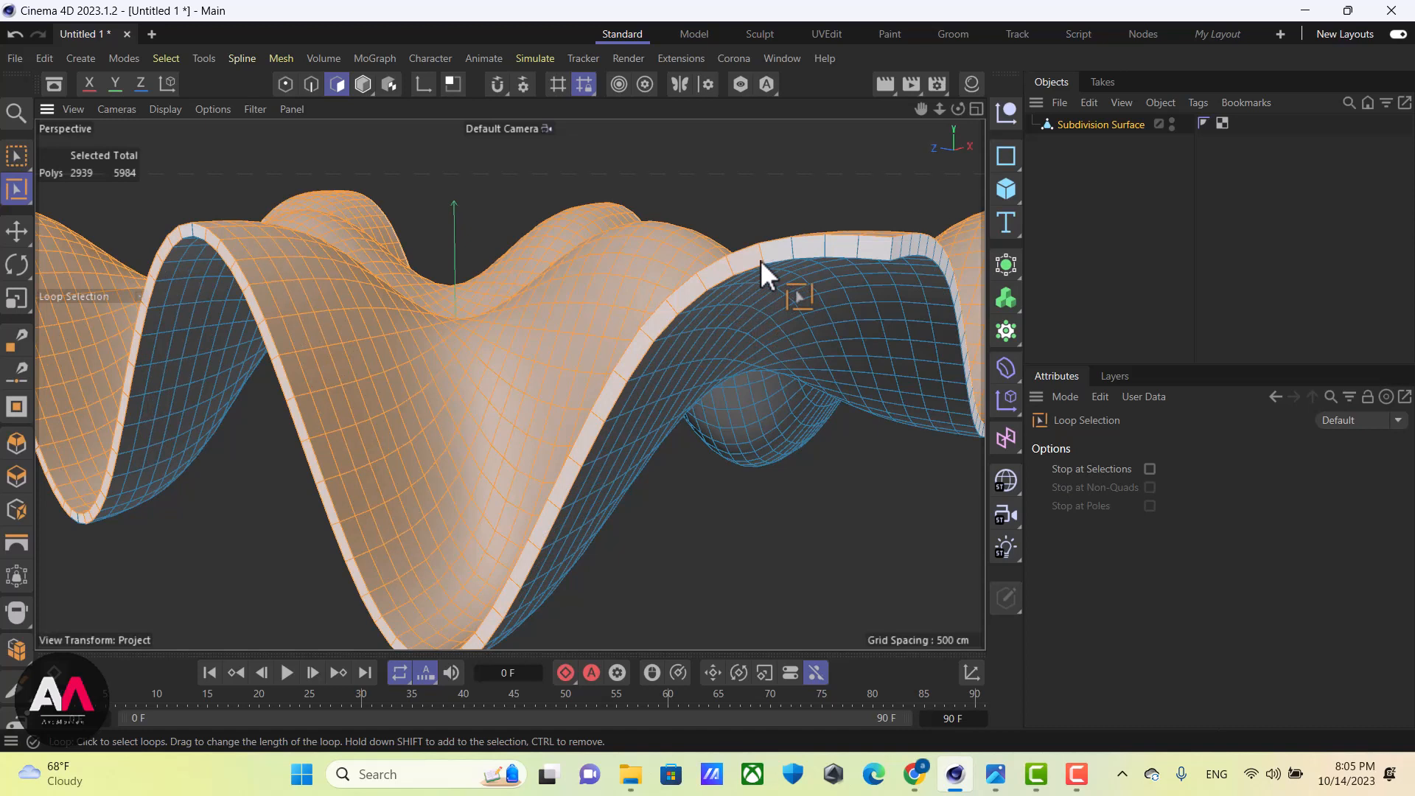
mouse_move(762, 260)
shift+mouse_down()
mouse_move(612, 427)
mouse_move(763, 290)
mouse_move(781, 253)
shift+mouse_up()
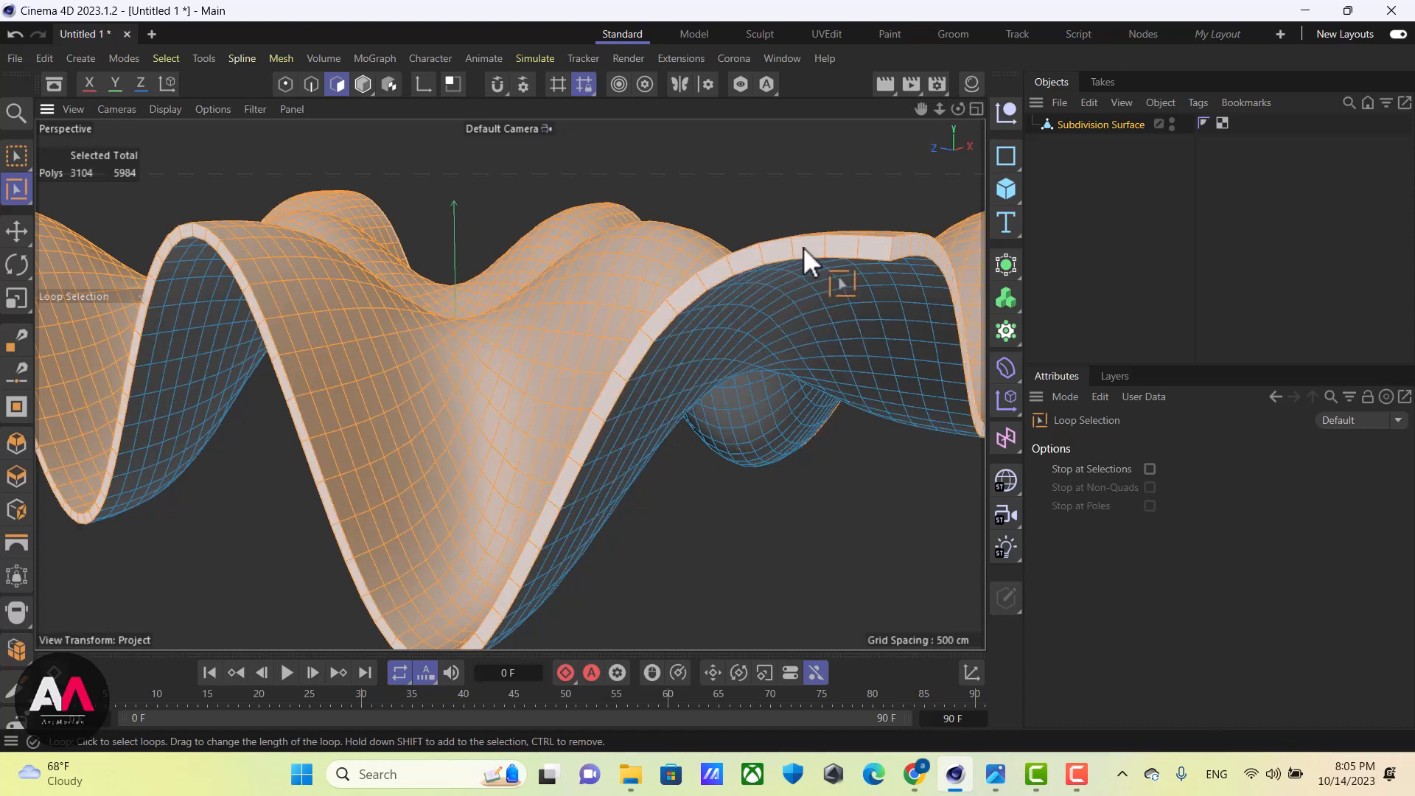
ctrl+click(814, 248)
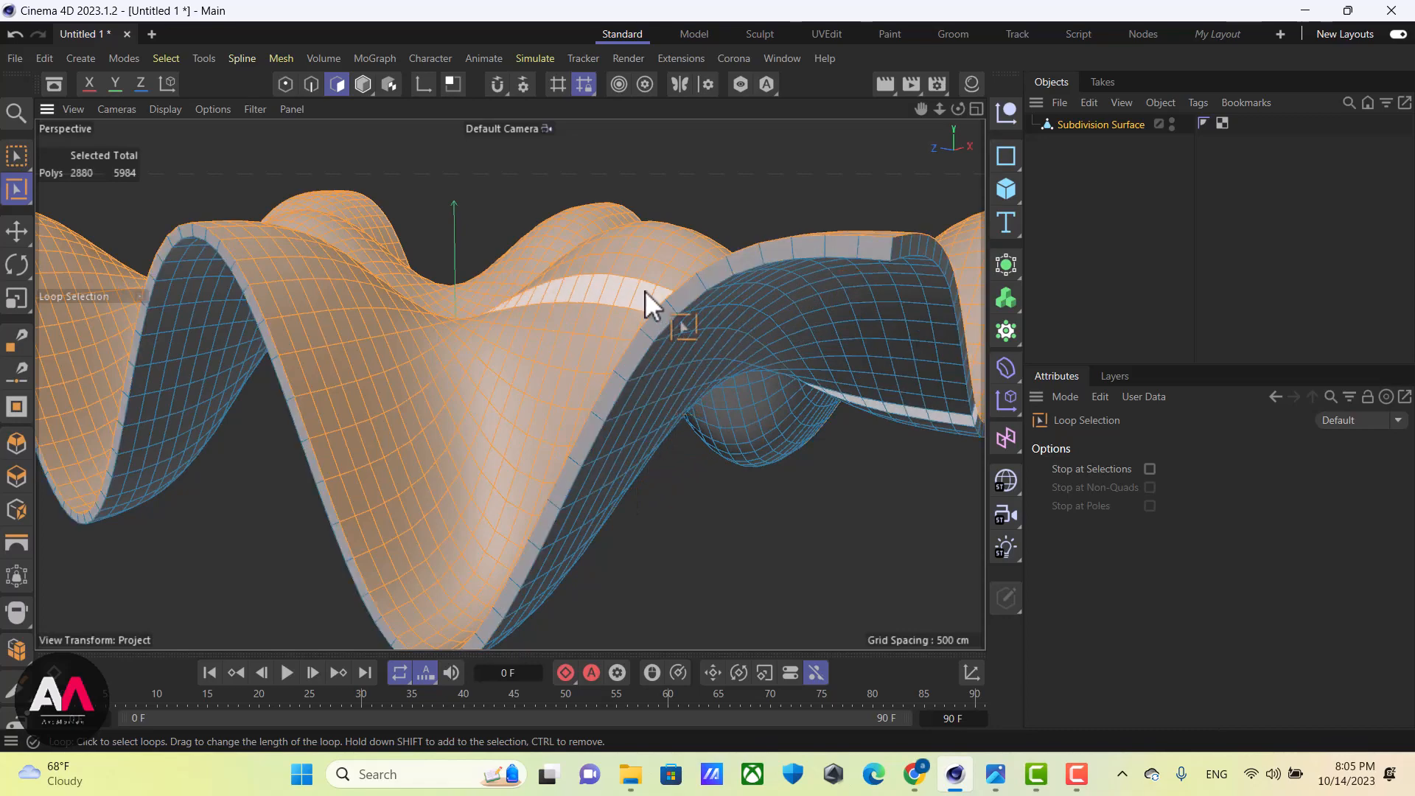
Split the selected upper-surface polygons into a separate object and delete them from the original Subdivision Surface mesh
alt+drag(647, 300, 626, 575)
alt+drag(437, 317, 609, 356)
right_click(609, 356)
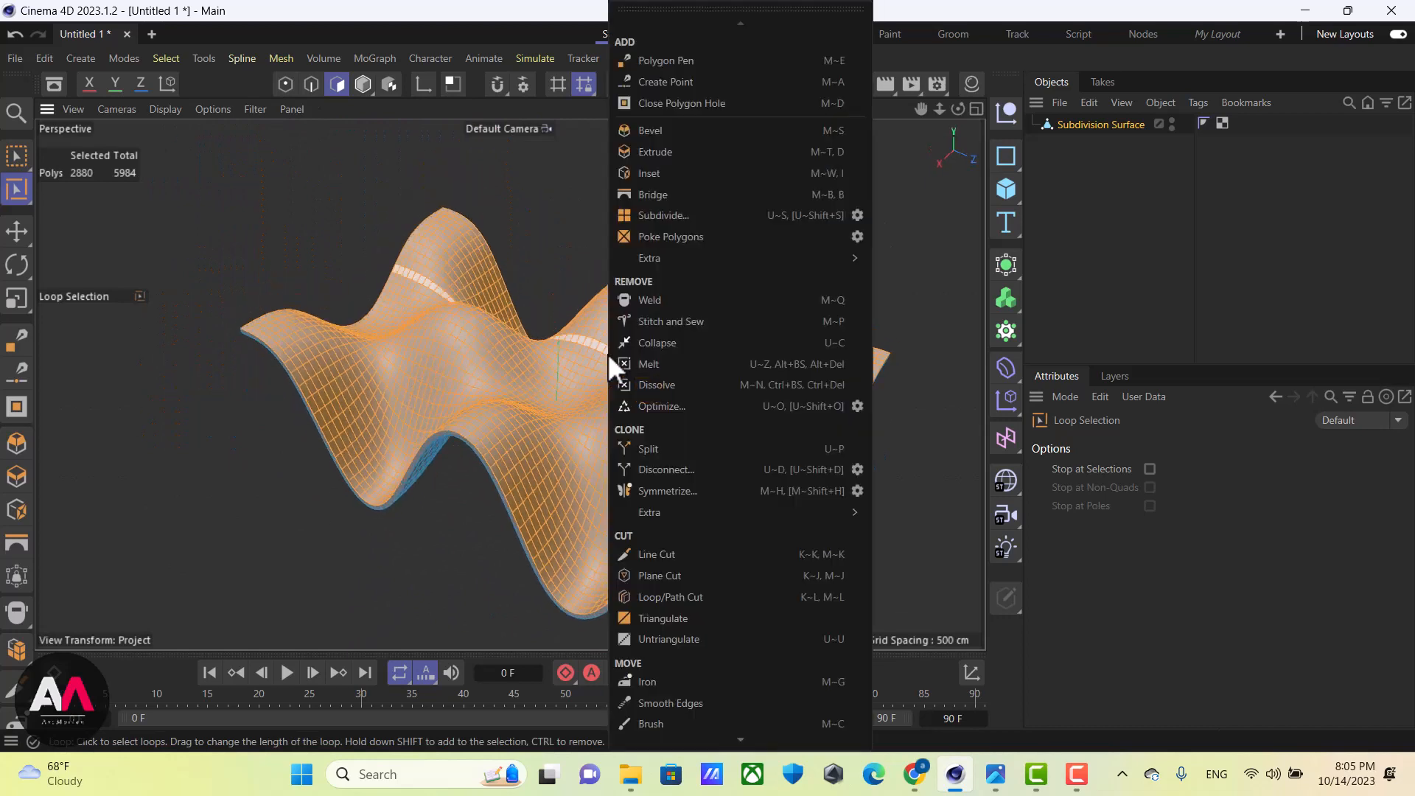
click(669, 425)
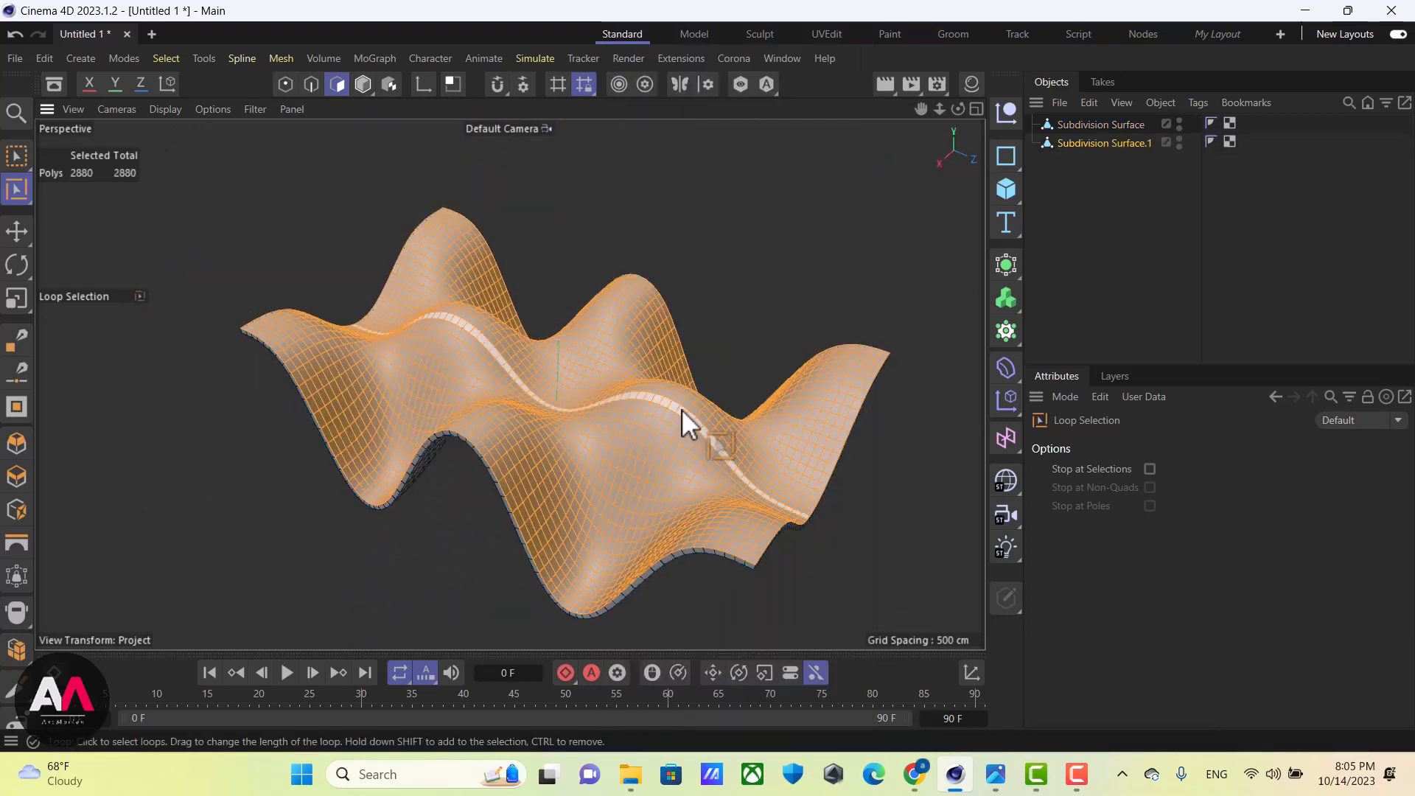
click(1102, 127)
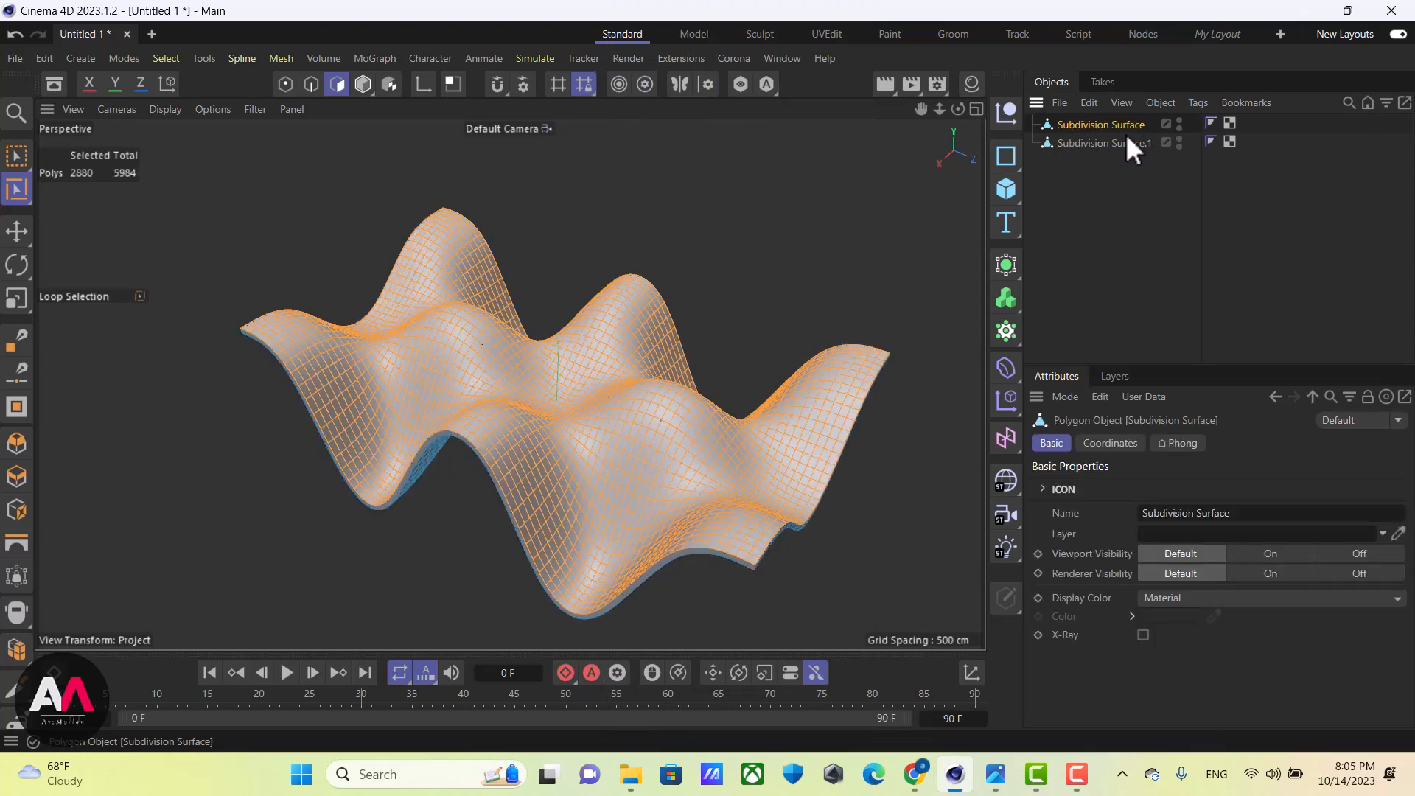
key(Delete)
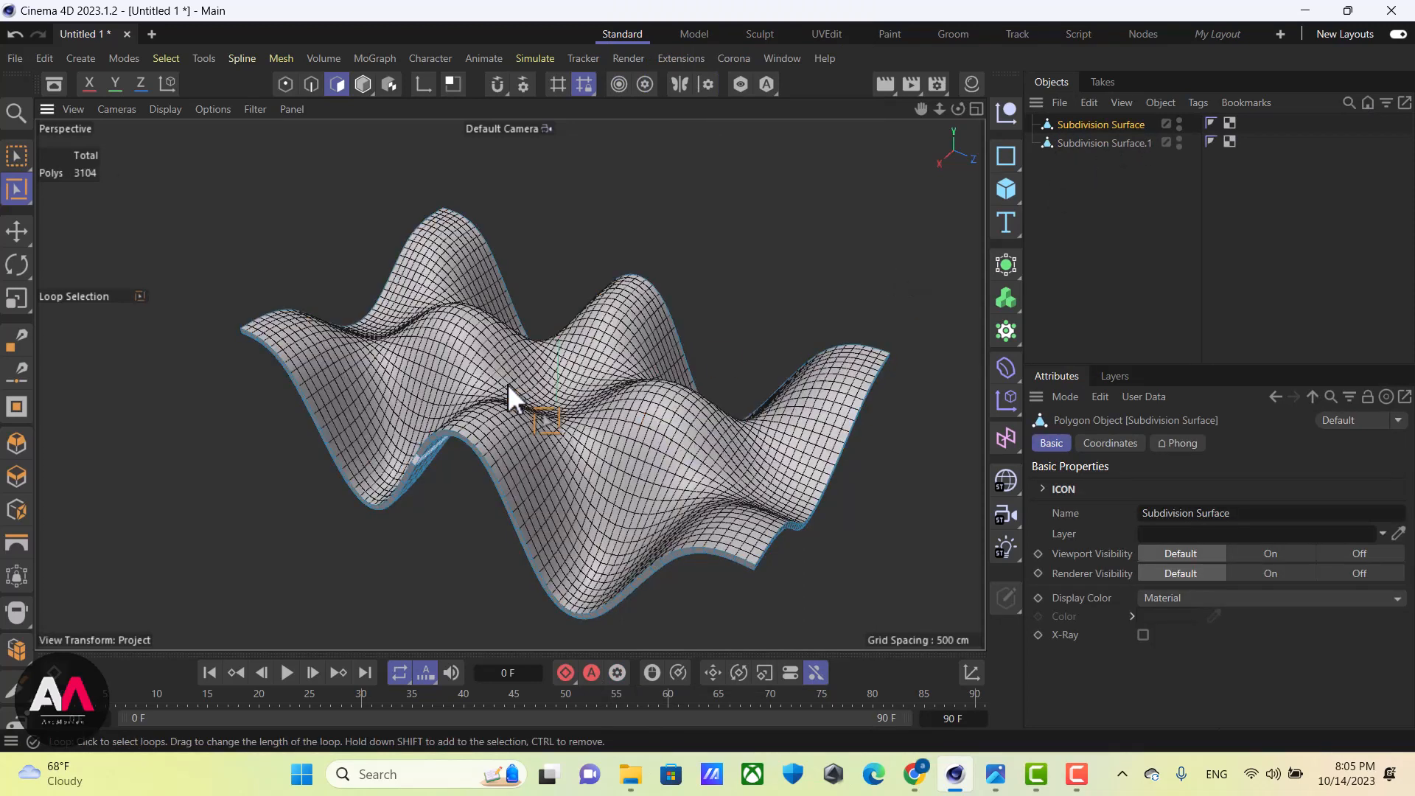
Hide Subdivision Surface.1 and examine the original mesh's remaining rim and underside
click(1128, 147)
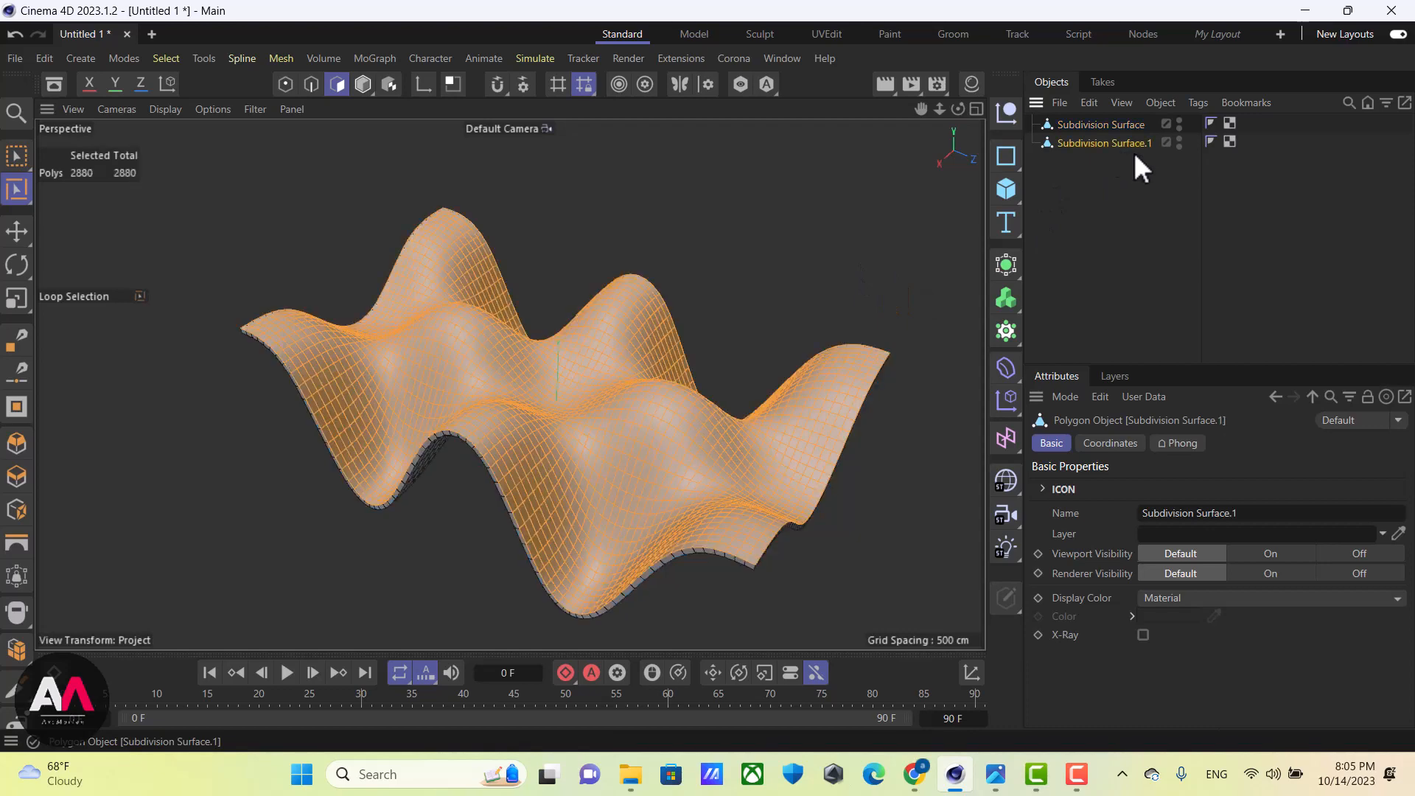
ctrl+double_click(1177, 139)
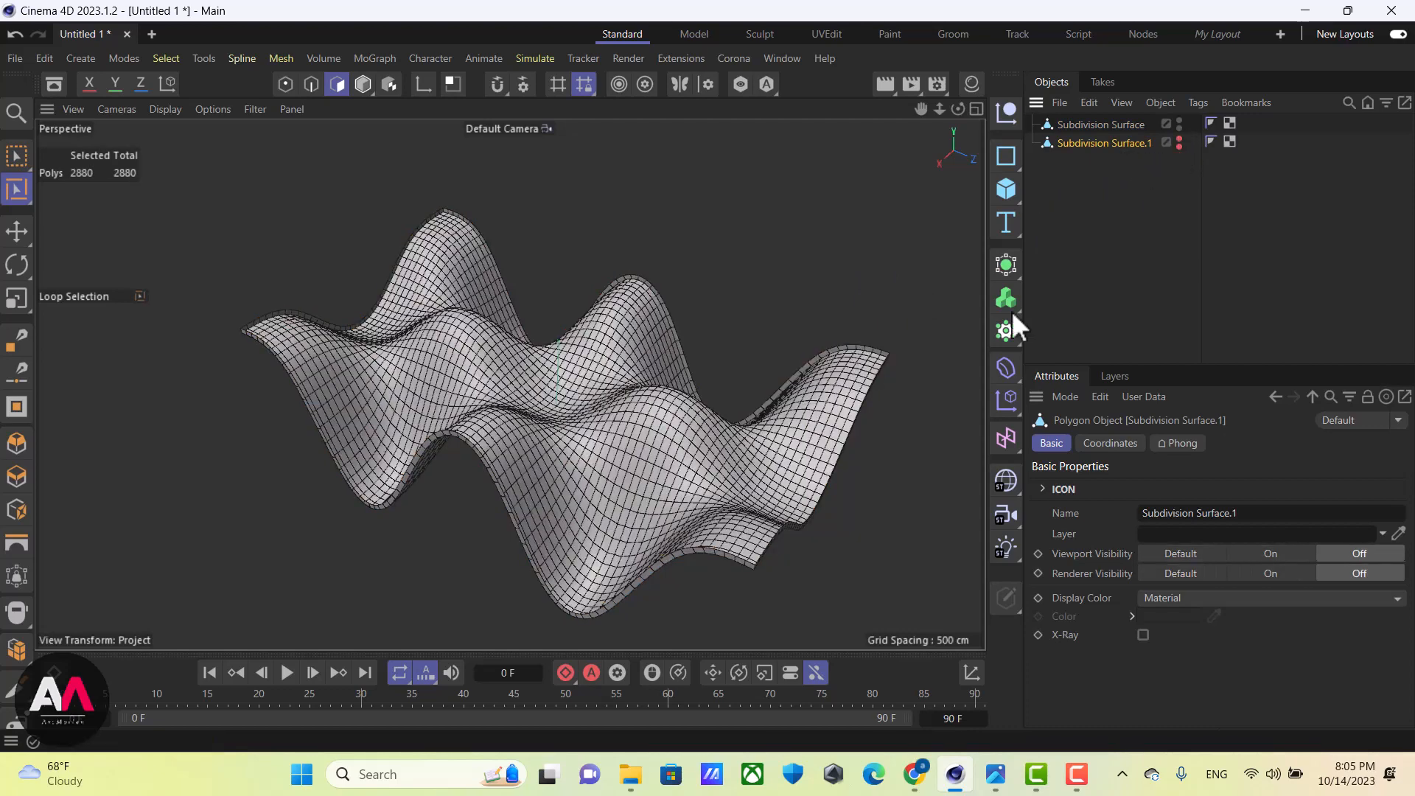
mouse_move(848, 412)
alt+mouse_down()
mouse_move(726, 471)
mouse_move(409, 445)
mouse_move(398, 467)
mouse_move(497, 430)
mouse_move(461, 472)
alt+mouse_up()
scroll(501, 442, up, 3)
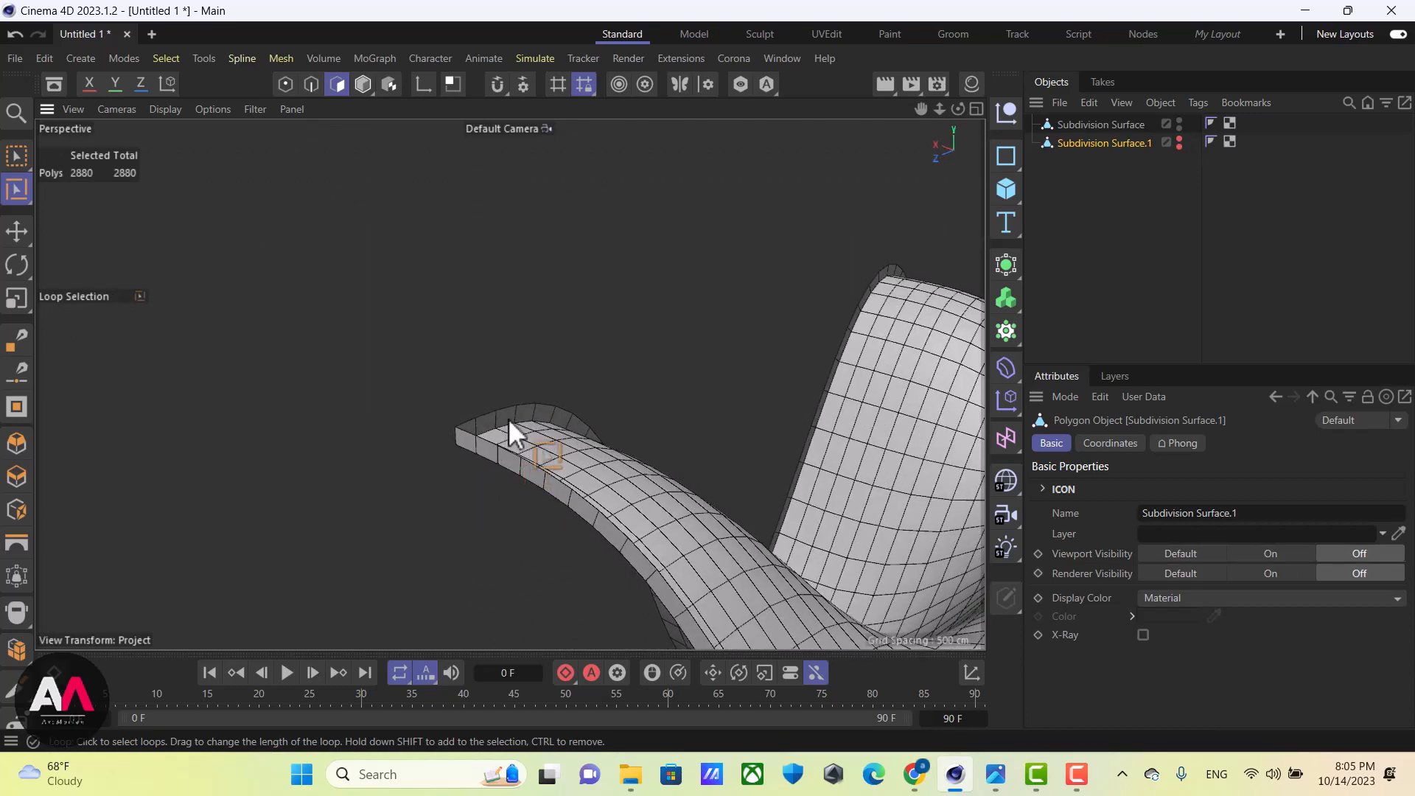
key(h)
alt+drag(695, 432, 436, 514)
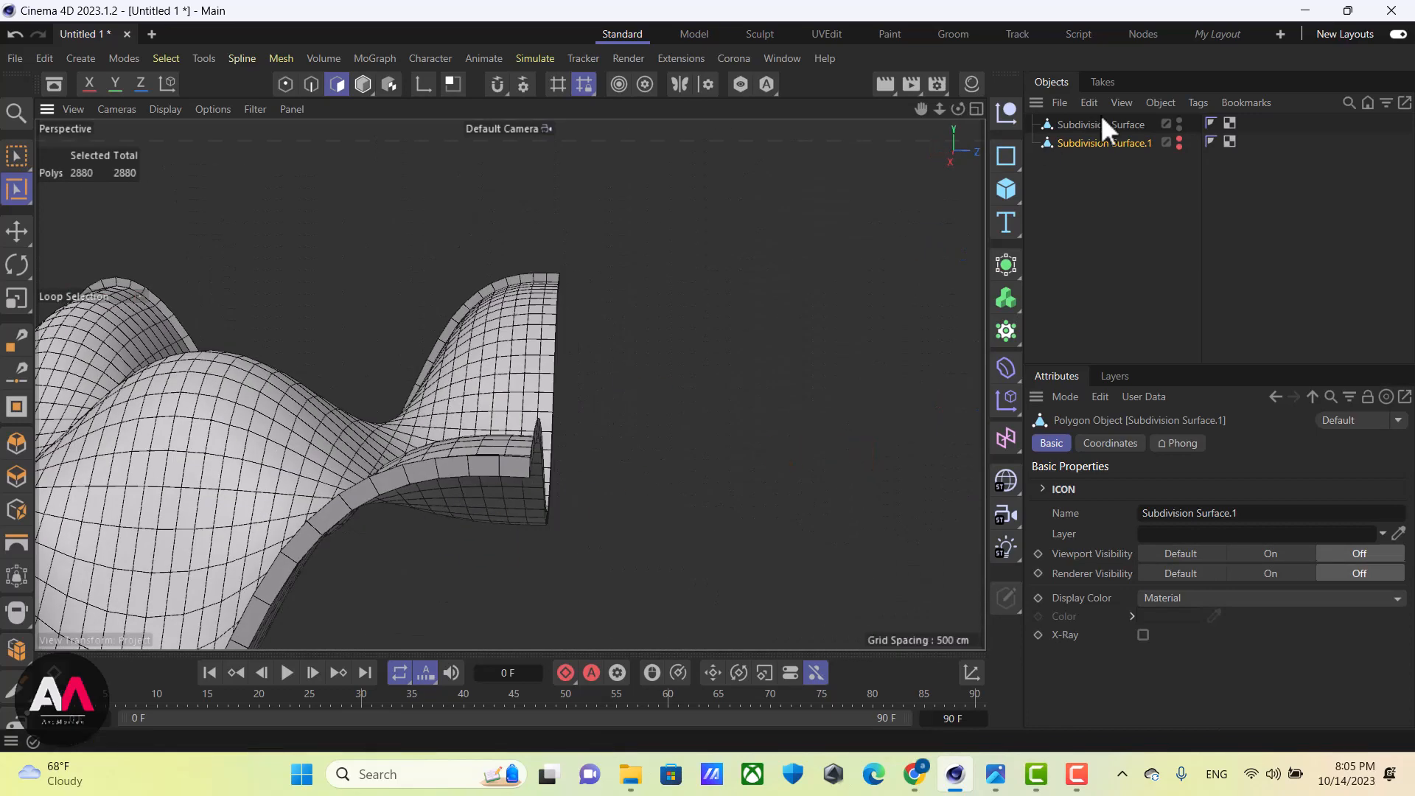
Hide the original Subdivision Surface and show Subdivision Surface.1 in the viewport and renderer
ctrl+click(1180, 123)
ctrl+click(1180, 141)
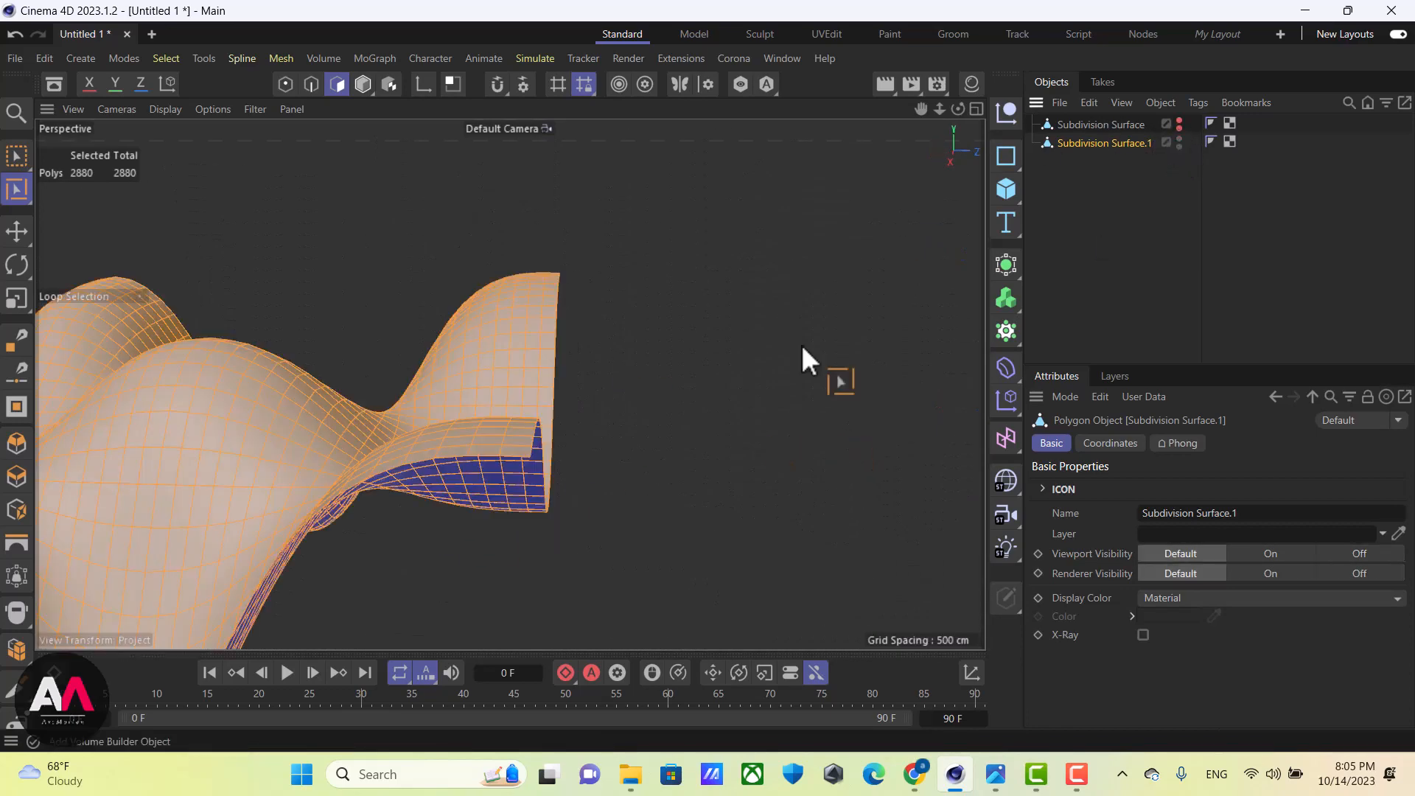
alt+drag(802, 344, 486, 398)
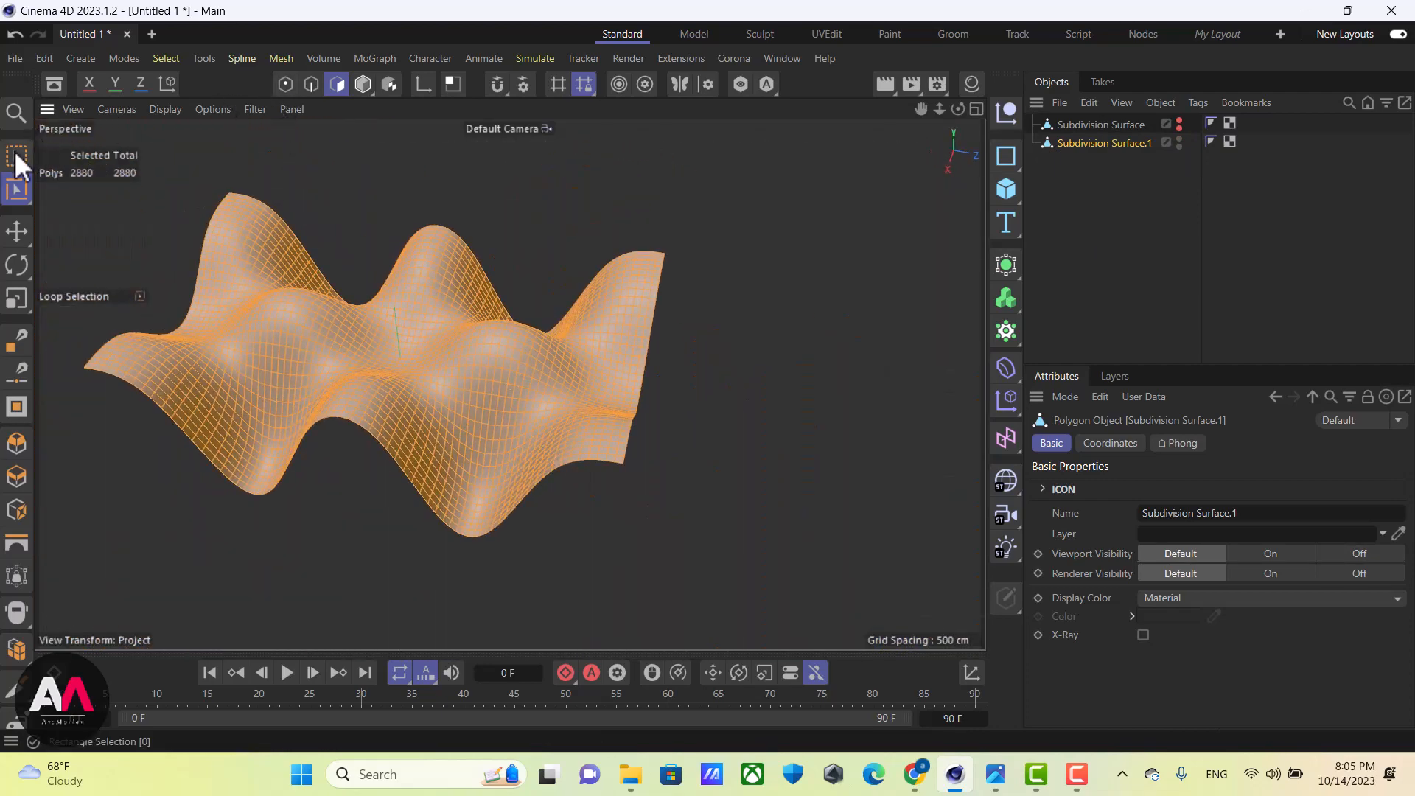
Select 12 polygons at each of the two lowest wave tips along one long side of Subdivision Surface.1 using Brush Selection
drag(15, 151, 68, 184)
scroll(436, 525, up, 10)
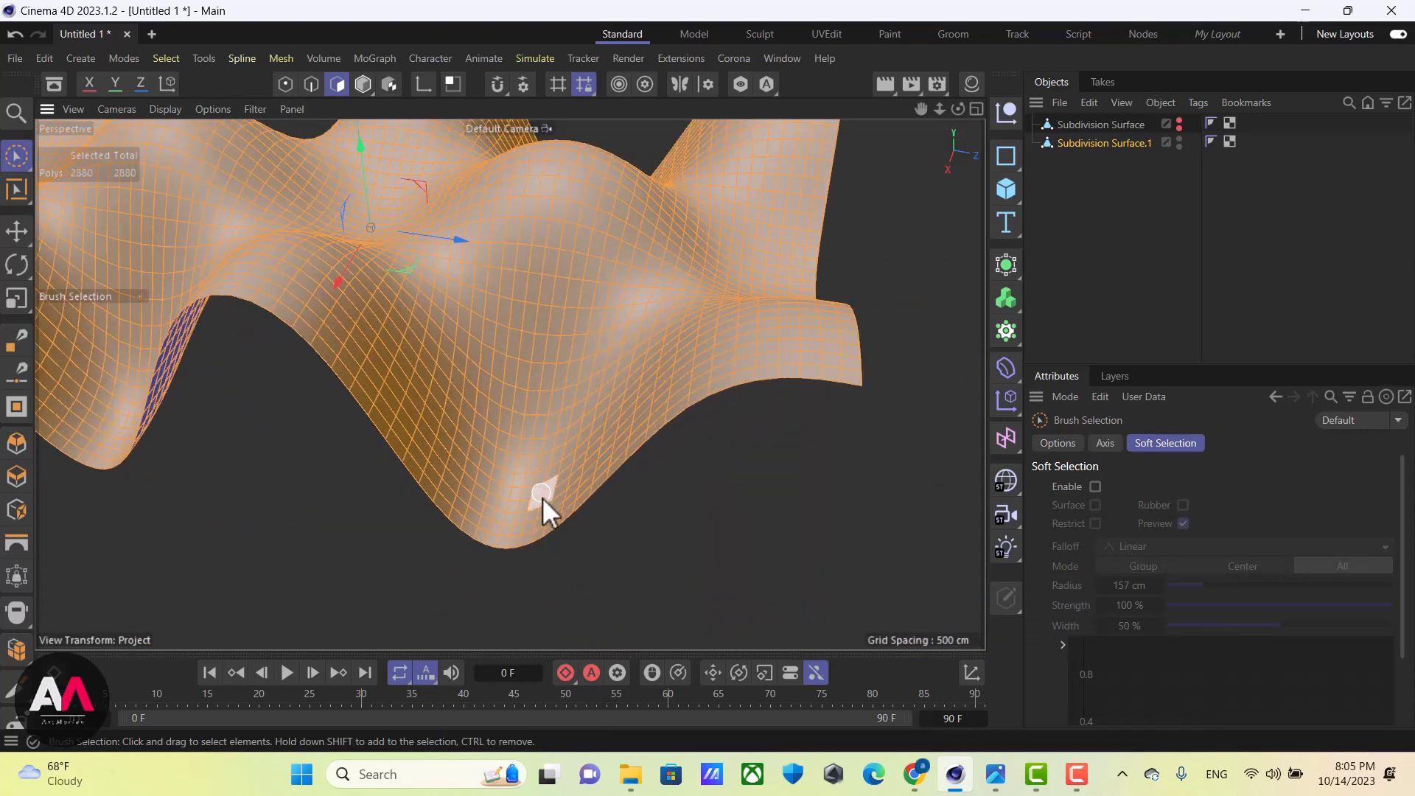
mouse_move(513, 485)
mouse_down()
mouse_move(538, 483)
mouse_move(538, 432)
mouse_up()
scroll(459, 418, down, 10)
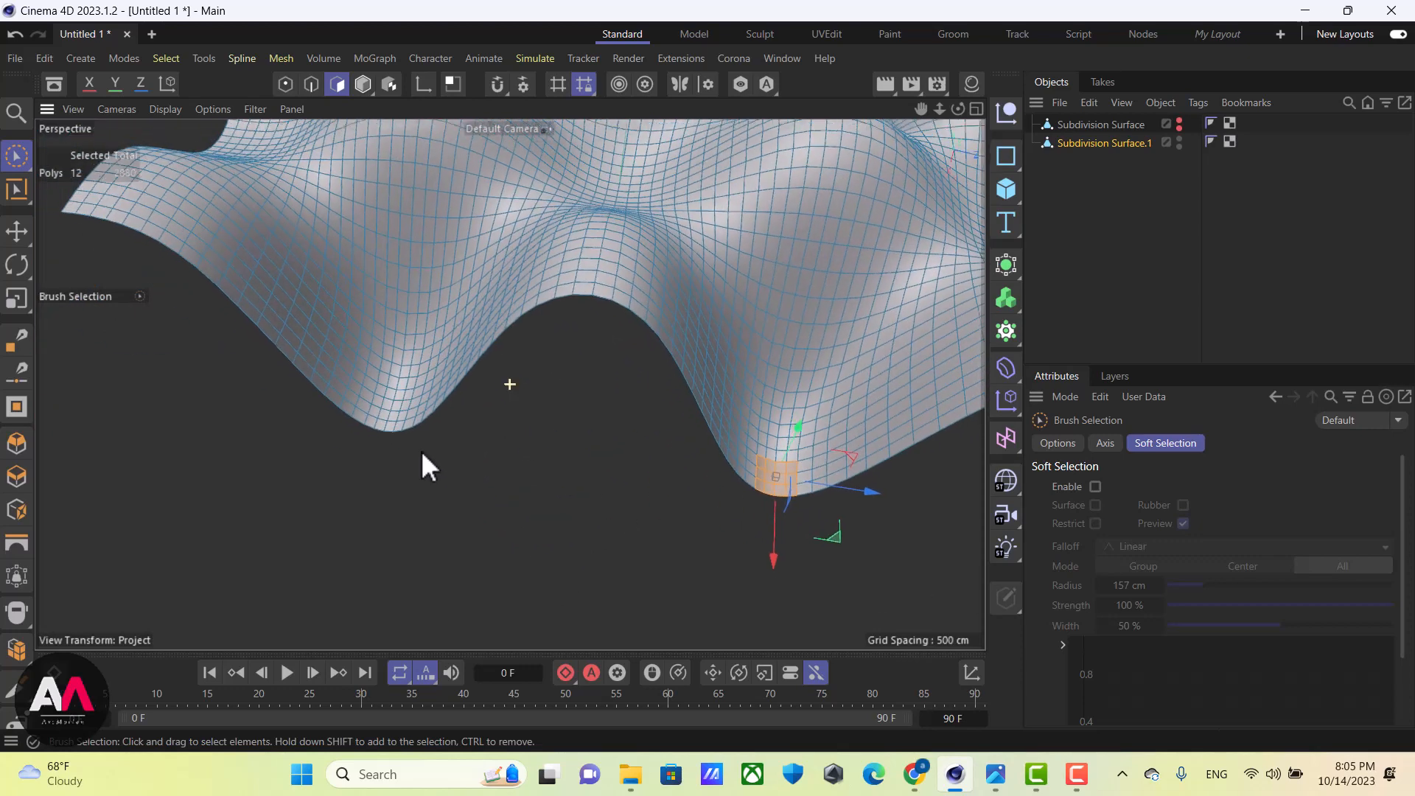
scroll(423, 453, up, 10)
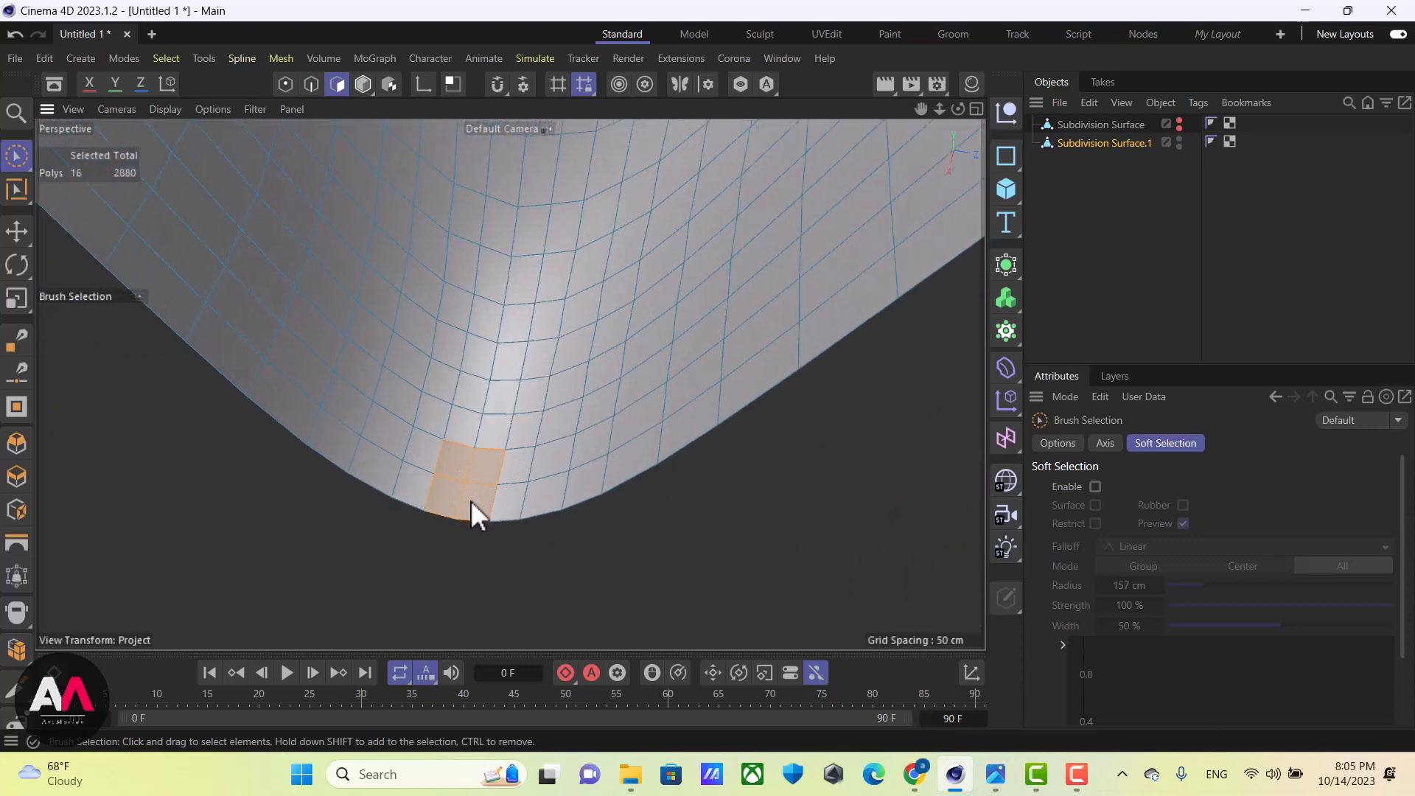
alt+drag(498, 556, 541, 554)
scroll(538, 545, down, 6)
alt+drag(493, 435, 468, 396)
Add 12 polygons at each of the two lowest wave tips on the opposite long side to the selection
scroll(442, 420, up, 5)
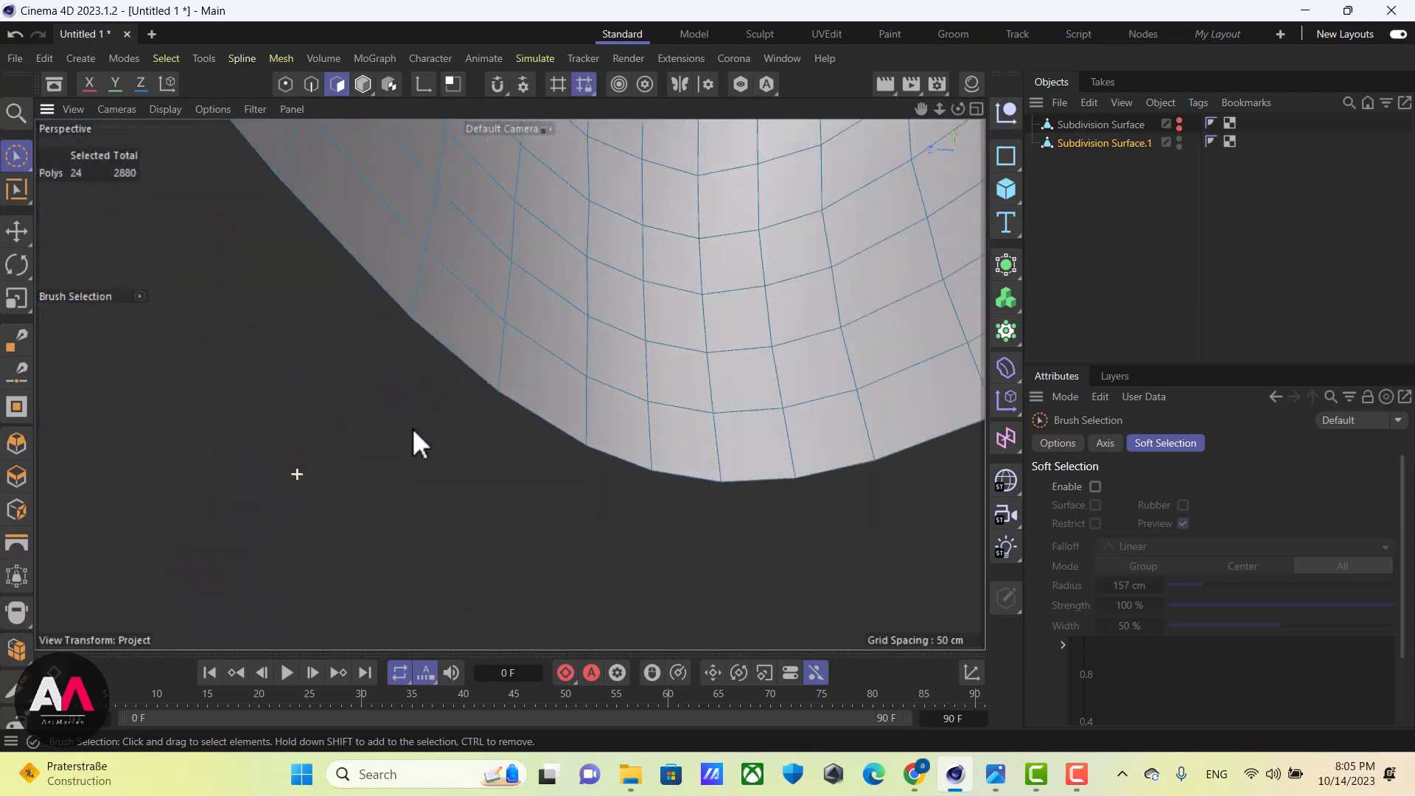
alt+drag(411, 442, 373, 464)
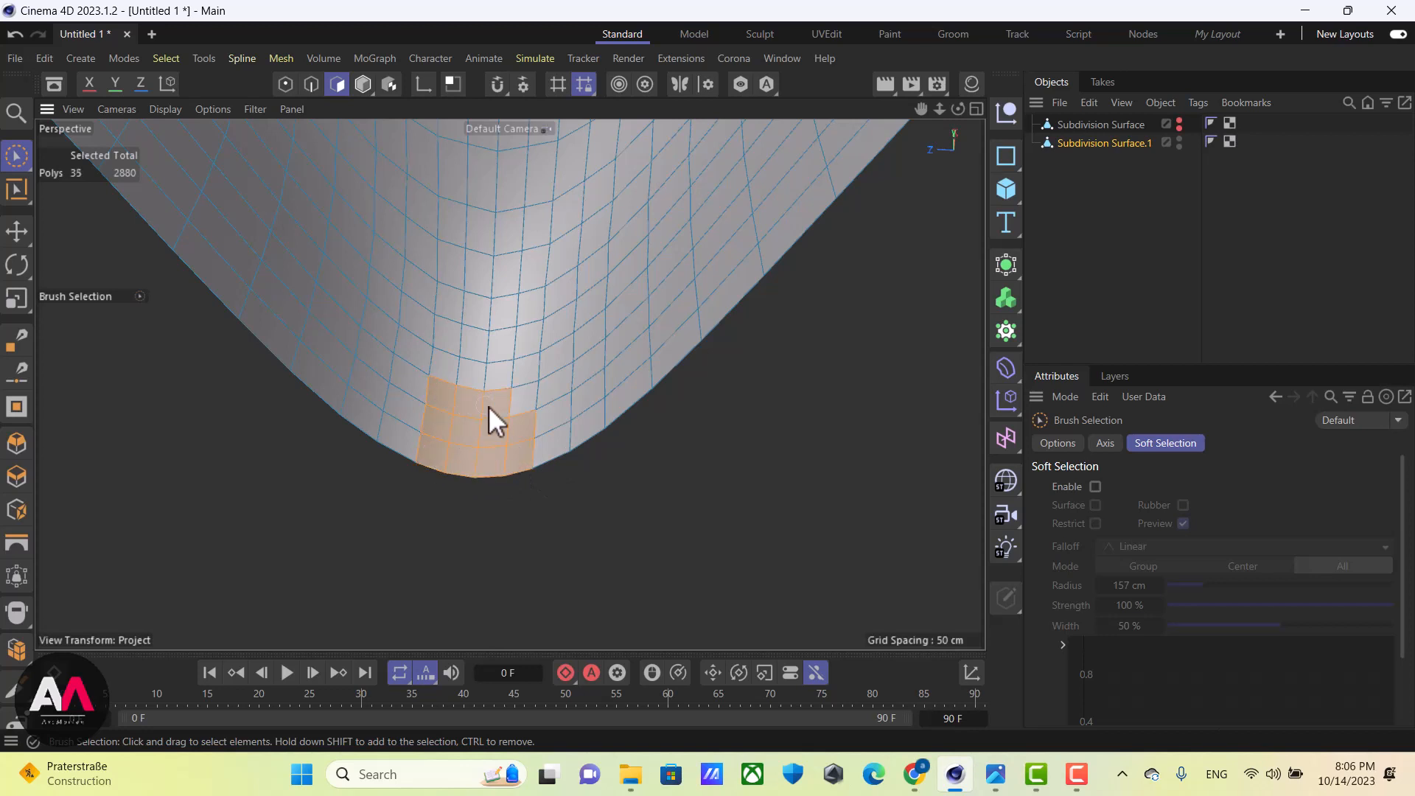
shift+drag(488, 405, 513, 422)
scroll(734, 401, down, 5)
scroll(218, 384, up, 4)
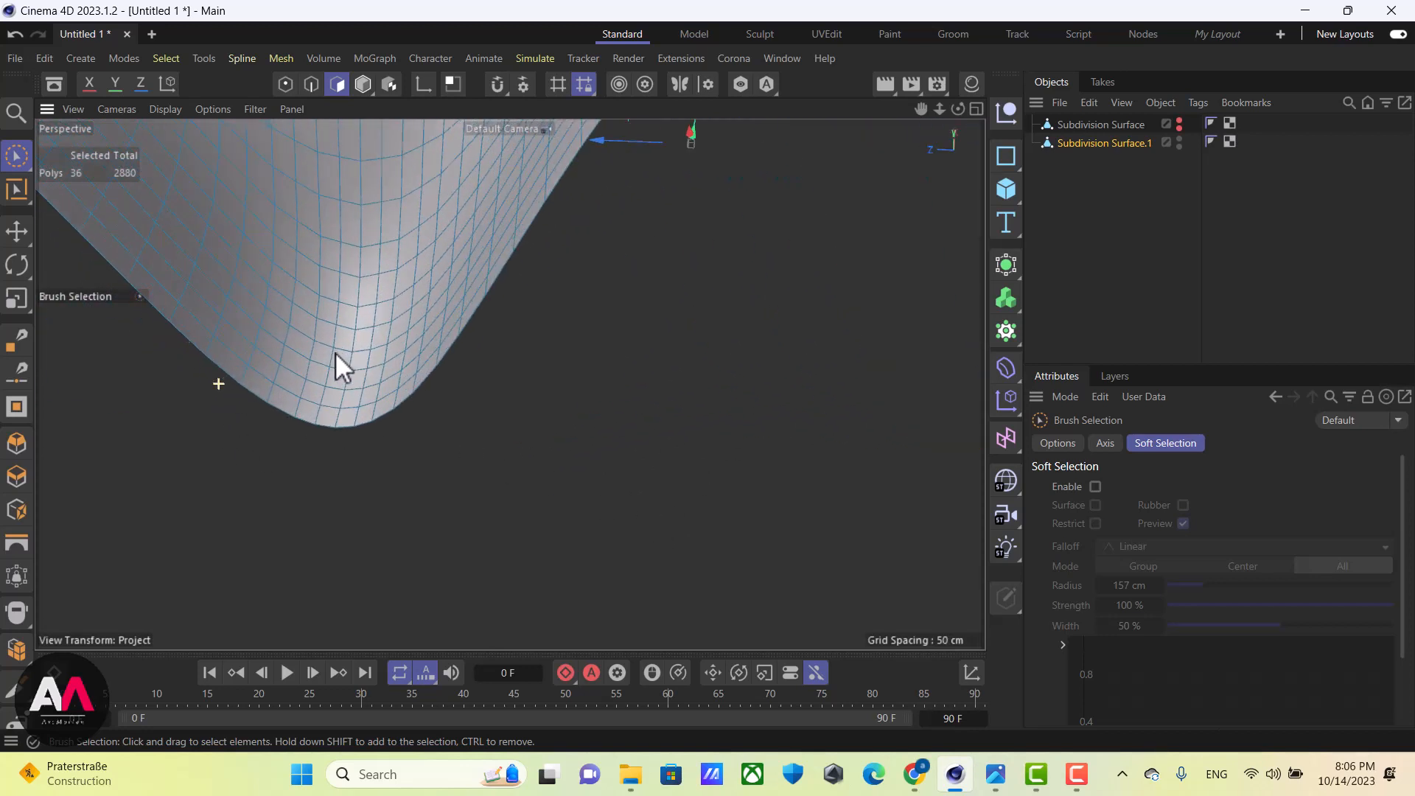
scroll(372, 423, up, 5)
mouse_move(401, 415)
shift+mouse_down()
mouse_move(351, 432)
mouse_move(399, 456)
shift+mouse_up()
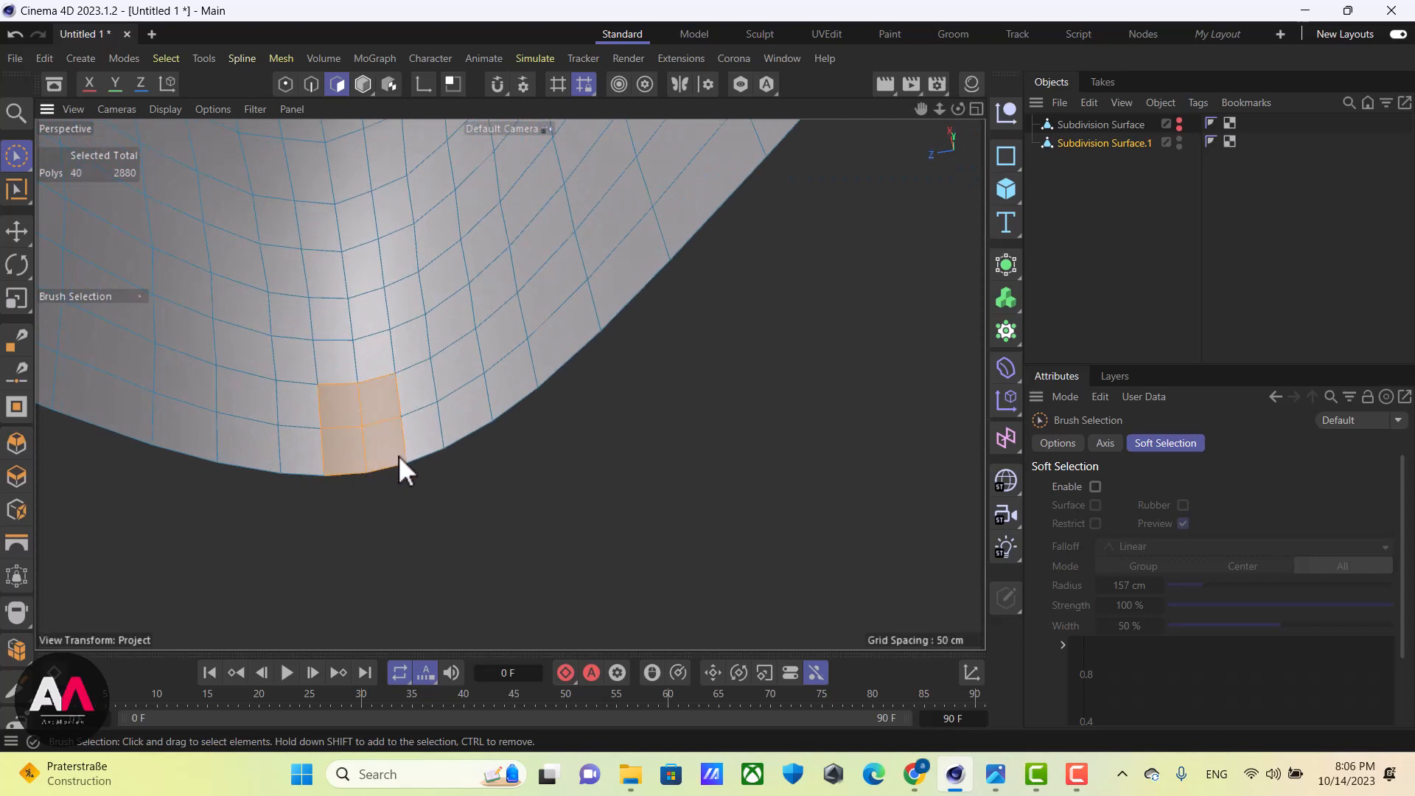
mouse_move(404, 364)
shift+mouse_down()
mouse_move(288, 405)
mouse_move(295, 443)
mouse_move(236, 316)
shift+mouse_up()
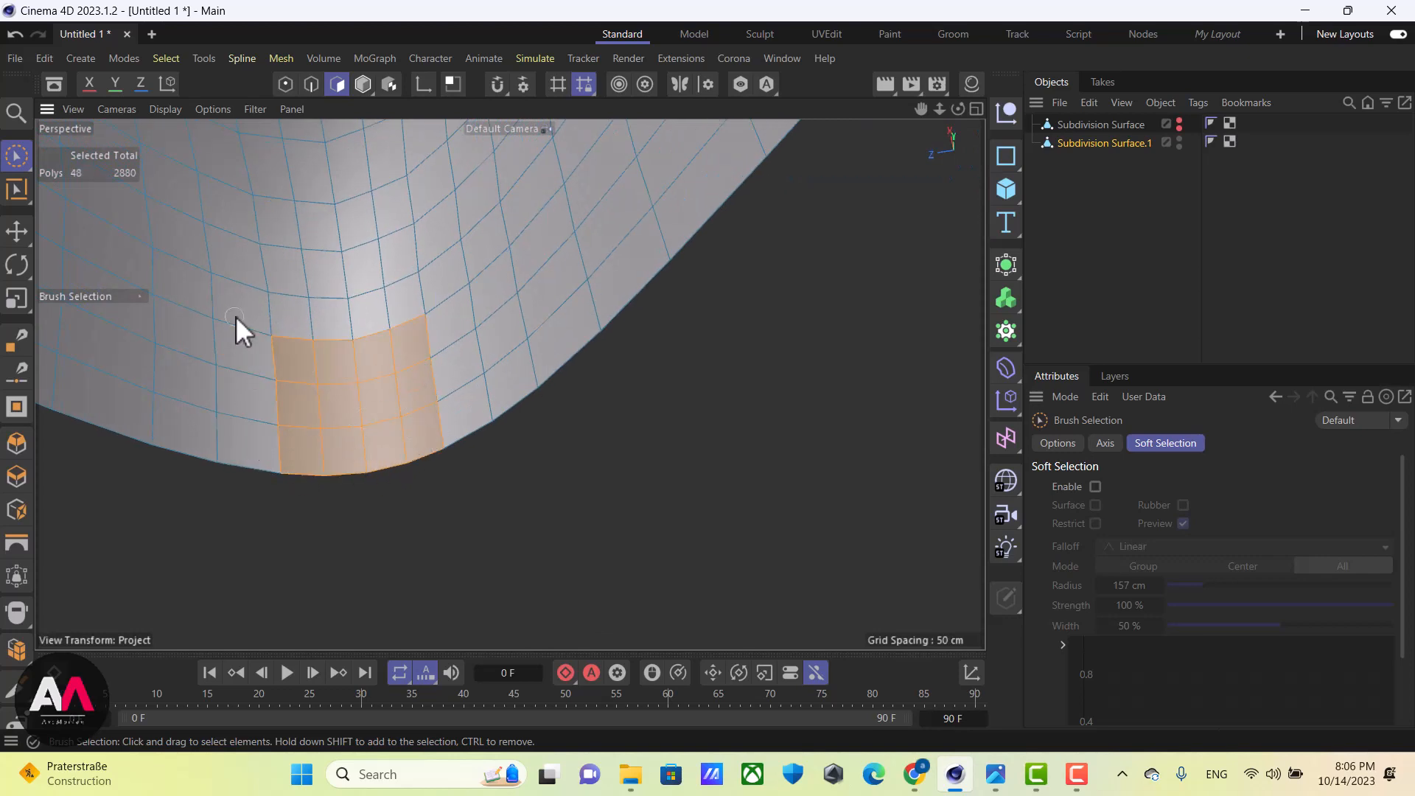
Compare the roof's wave tips with the chapel photos in BosjesCapel.png in Photos, and return to Cinema 4D
scroll(423, 392, down, 6)
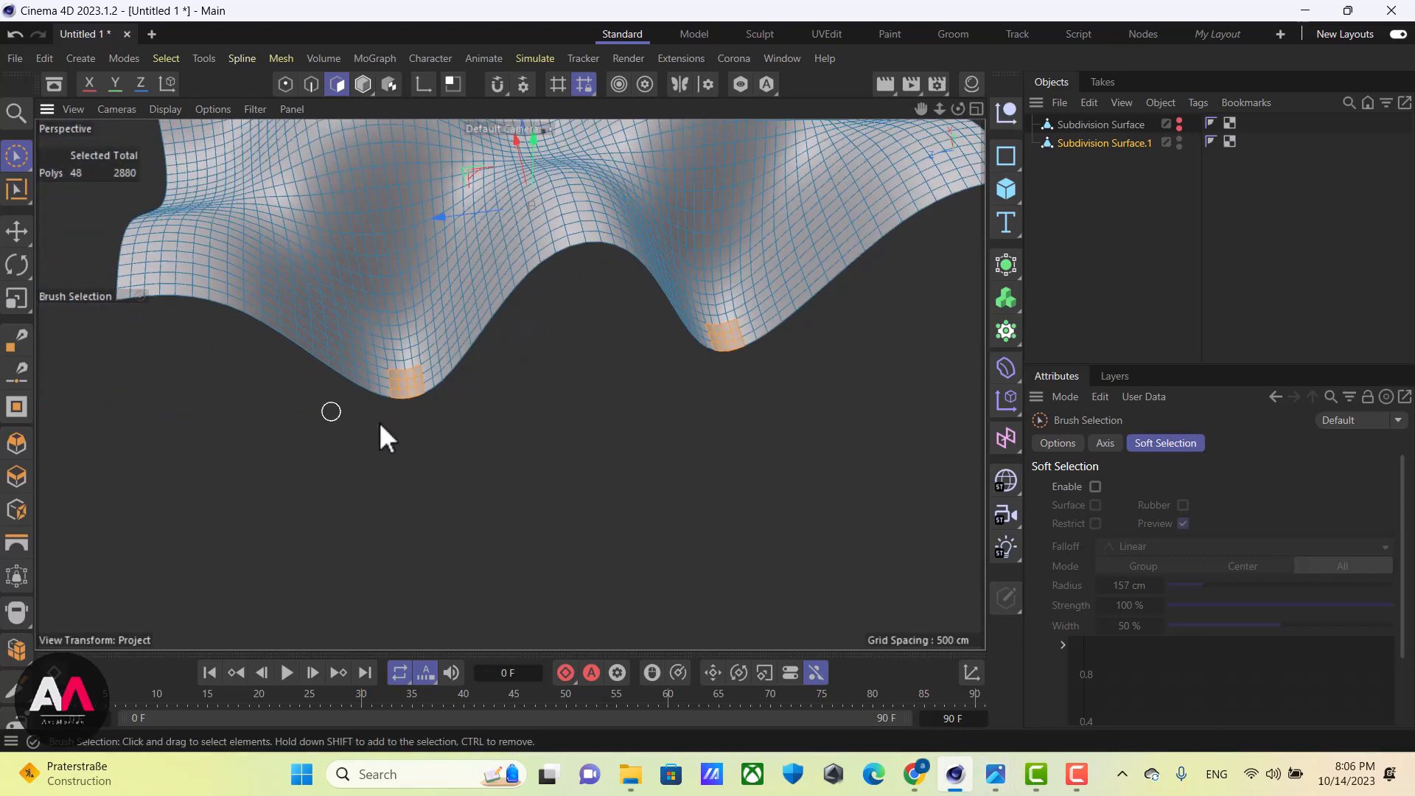
mouse_move(378, 433)
alt+mouse_down()
mouse_move(475, 435)
mouse_move(427, 398)
mouse_move(489, 283)
mouse_move(496, 322)
mouse_move(398, 468)
alt+mouse_up()
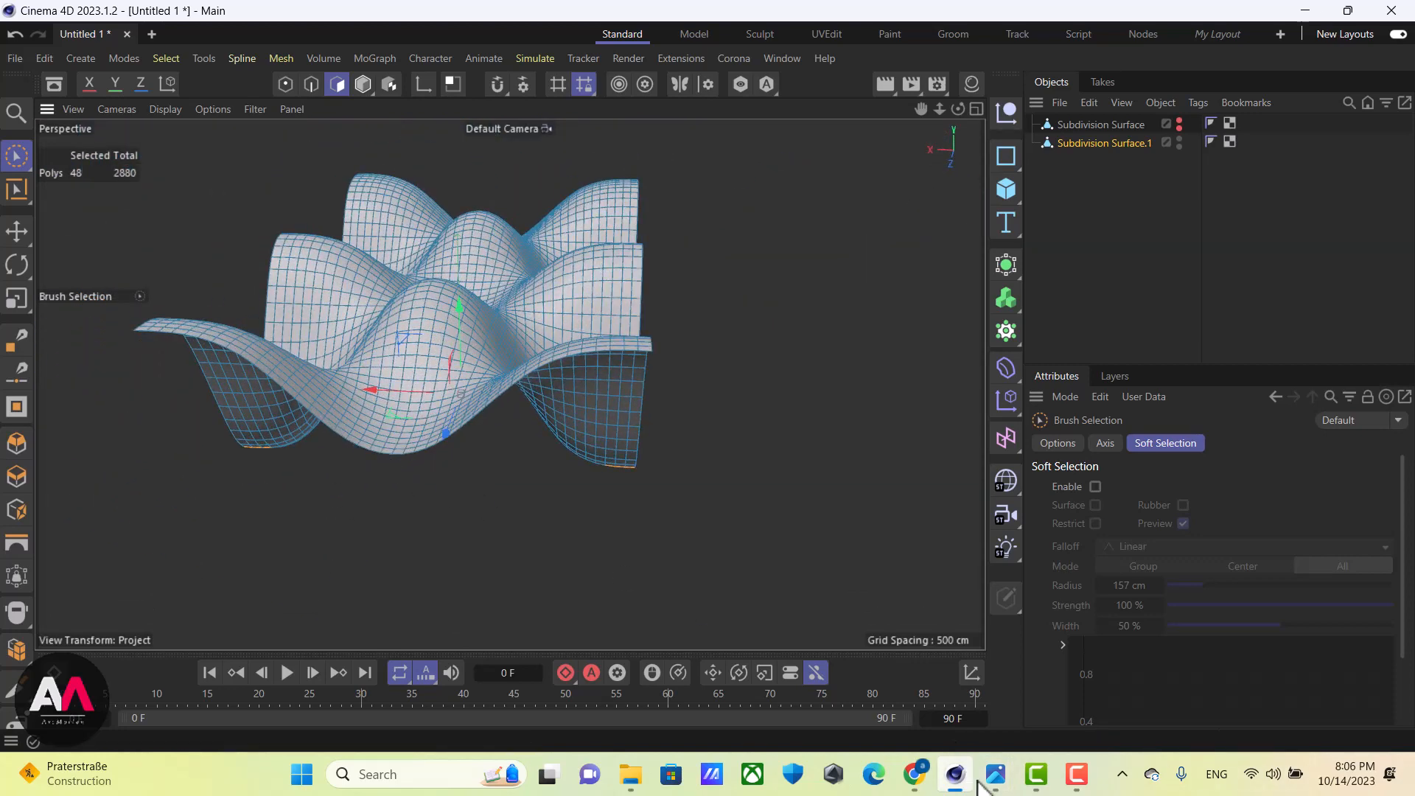
mouse_move(996, 774)
click(946, 623)
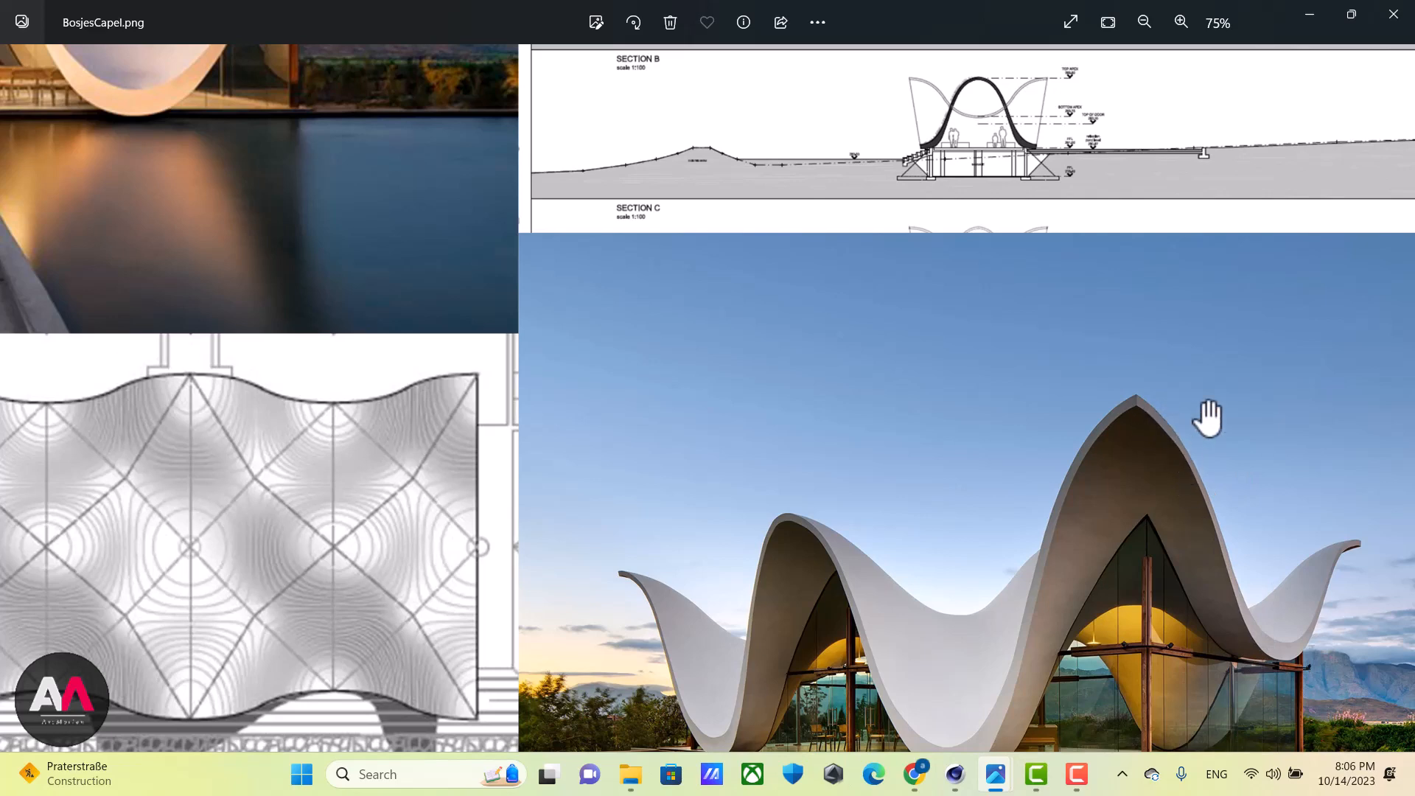
scroll(980, 531, down, 1)
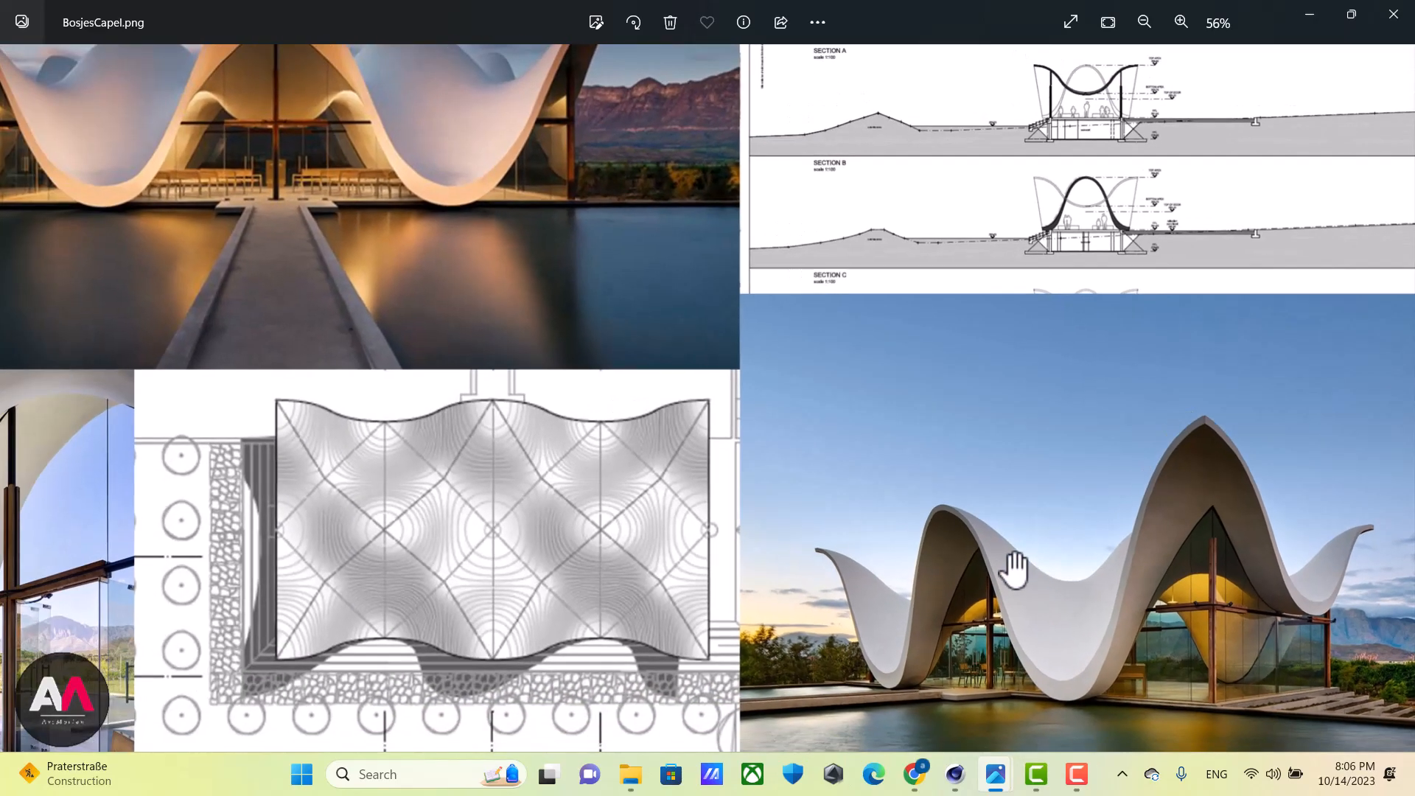
scroll(521, 325, down, 2)
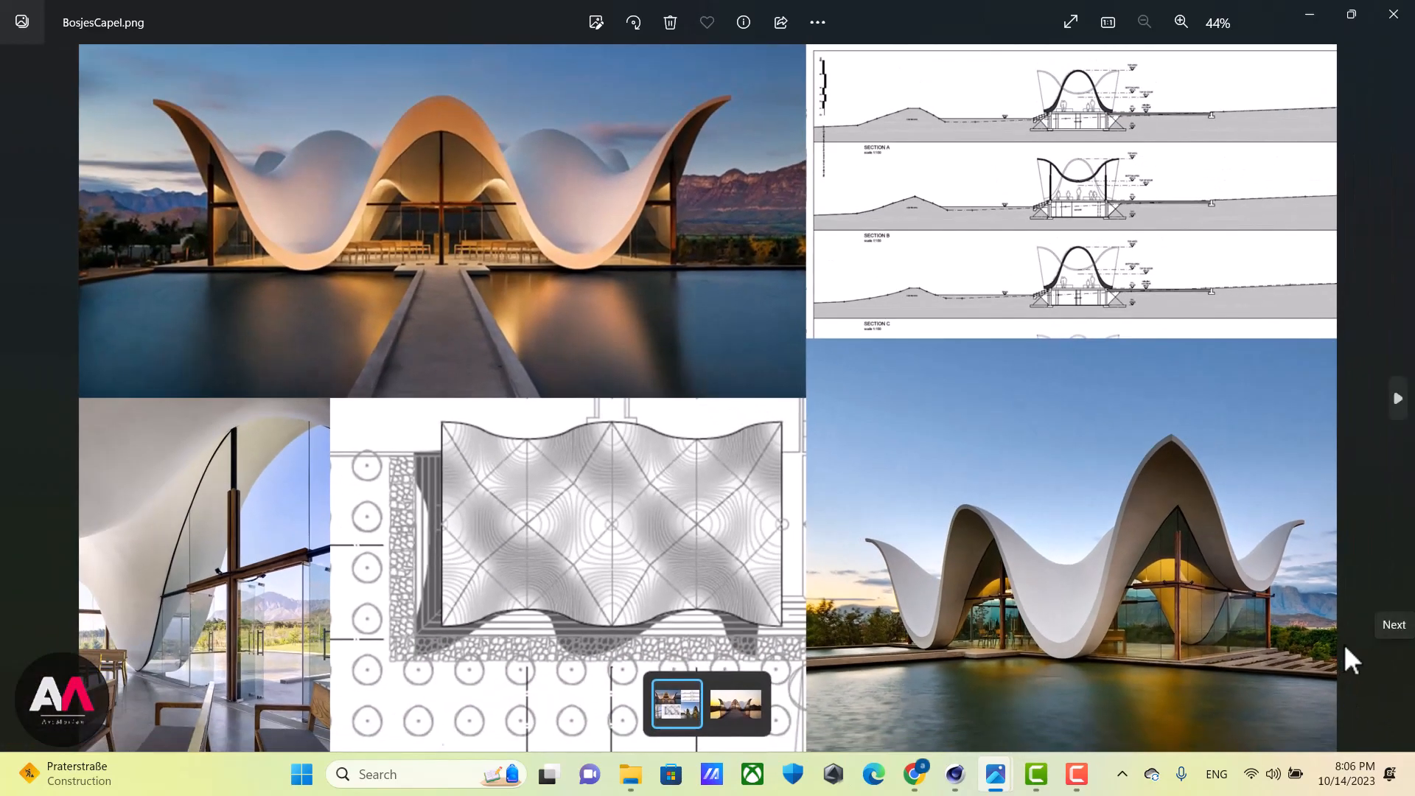
scroll(1346, 646, up, 2)
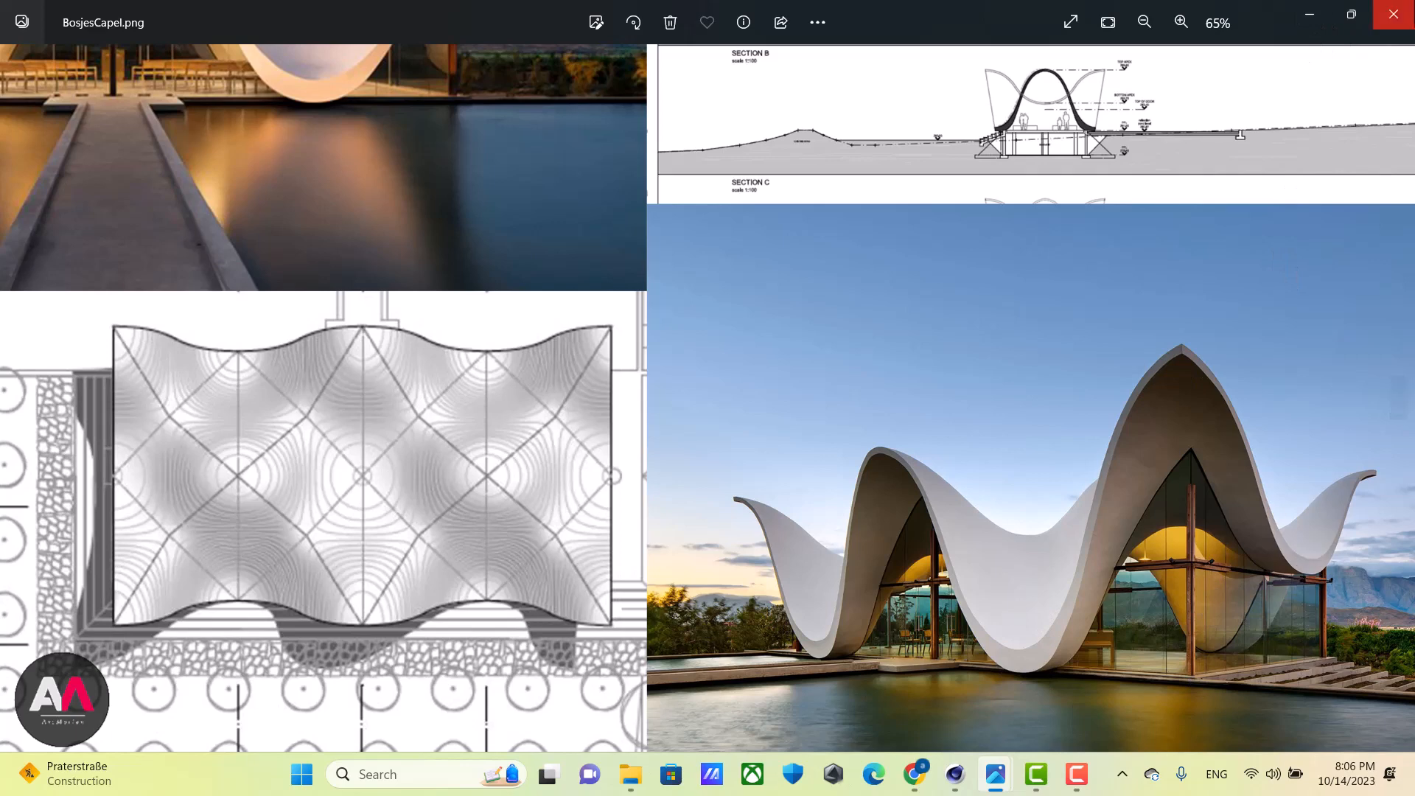
click(1308, 10)
mouse_move(303, 411)
alt+mouse_down()
mouse_move(499, 464)
mouse_move(561, 442)
mouse_move(568, 398)
mouse_move(546, 410)
mouse_move(591, 325)
mouse_move(209, 454)
mouse_move(199, 395)
mouse_move(250, 383)
mouse_move(281, 443)
mouse_move(378, 408)
alt+mouse_up()
ctrl+click(1179, 121)
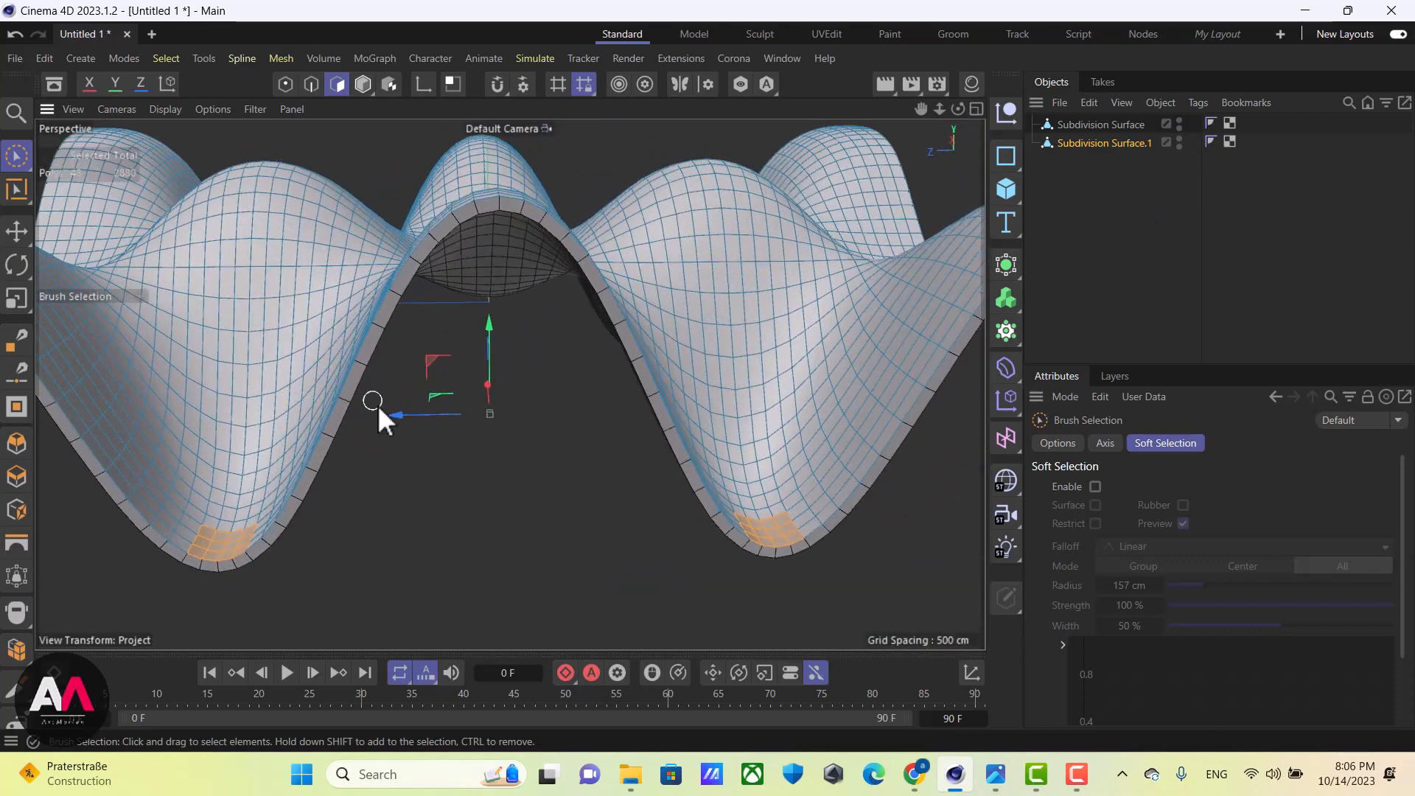
mouse_move(496, 363)
alt+mouse_down()
mouse_move(528, 420)
mouse_move(484, 389)
mouse_move(529, 352)
alt+mouse_up()
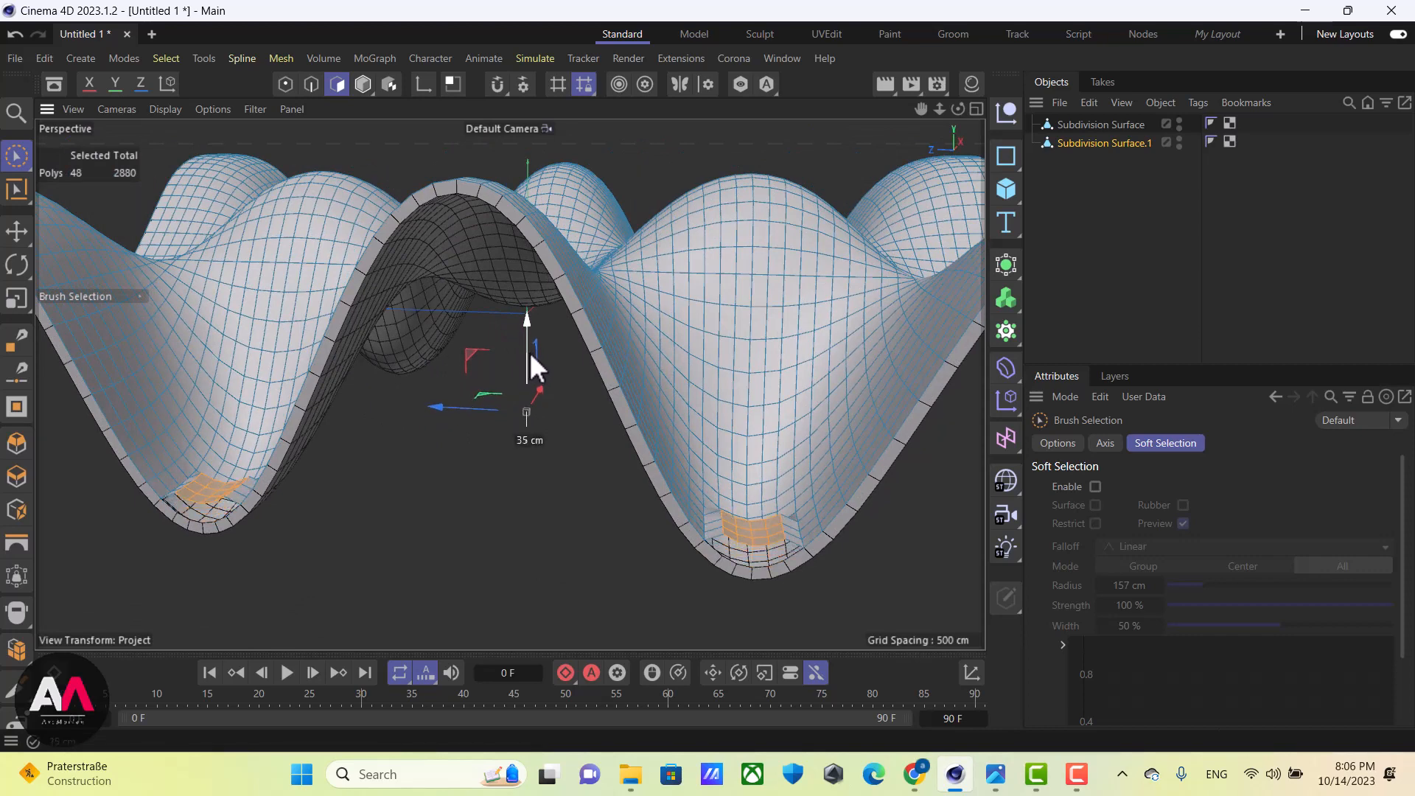
click(23, 41)
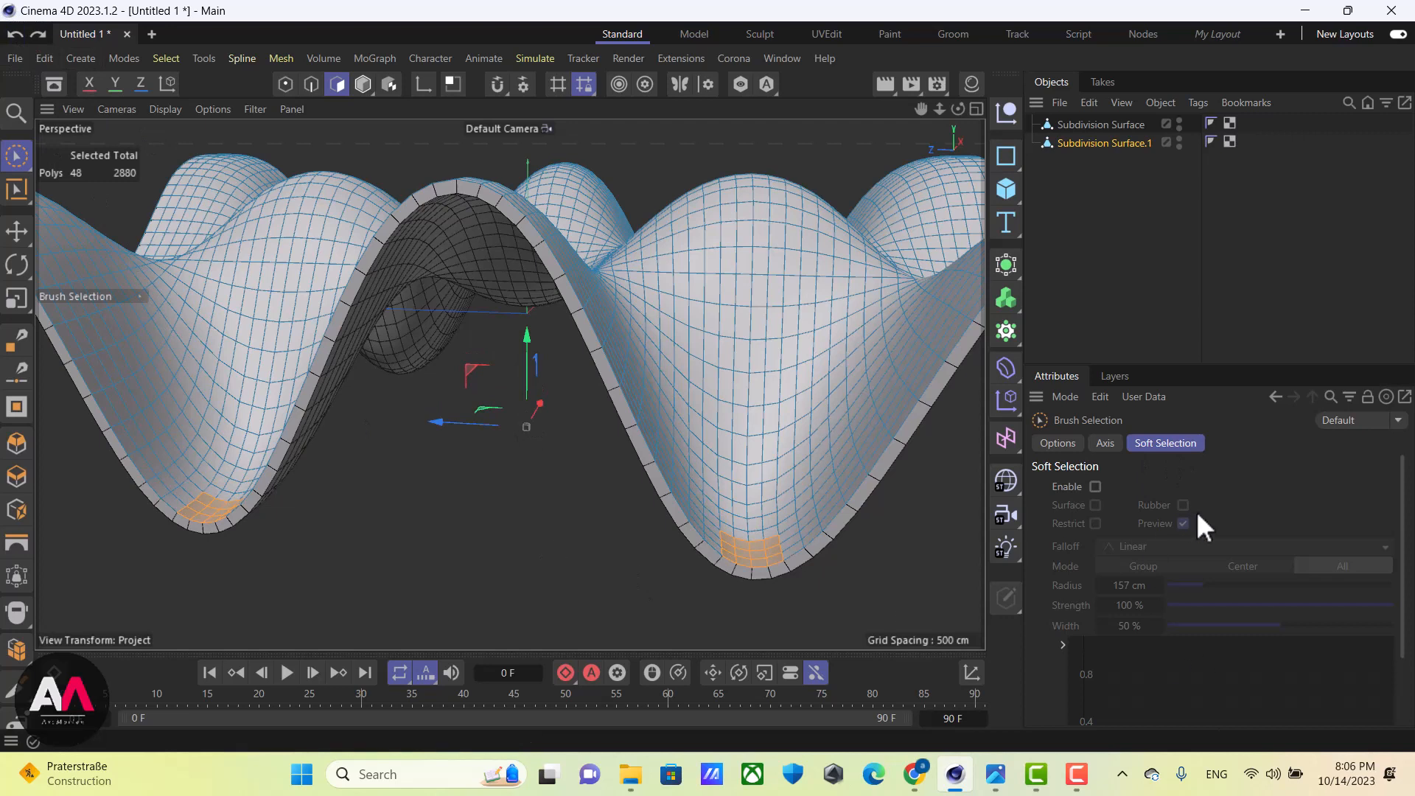
Enable soft selection for the selected wave-tip polygons with a radius of 400 cm
click(1095, 487)
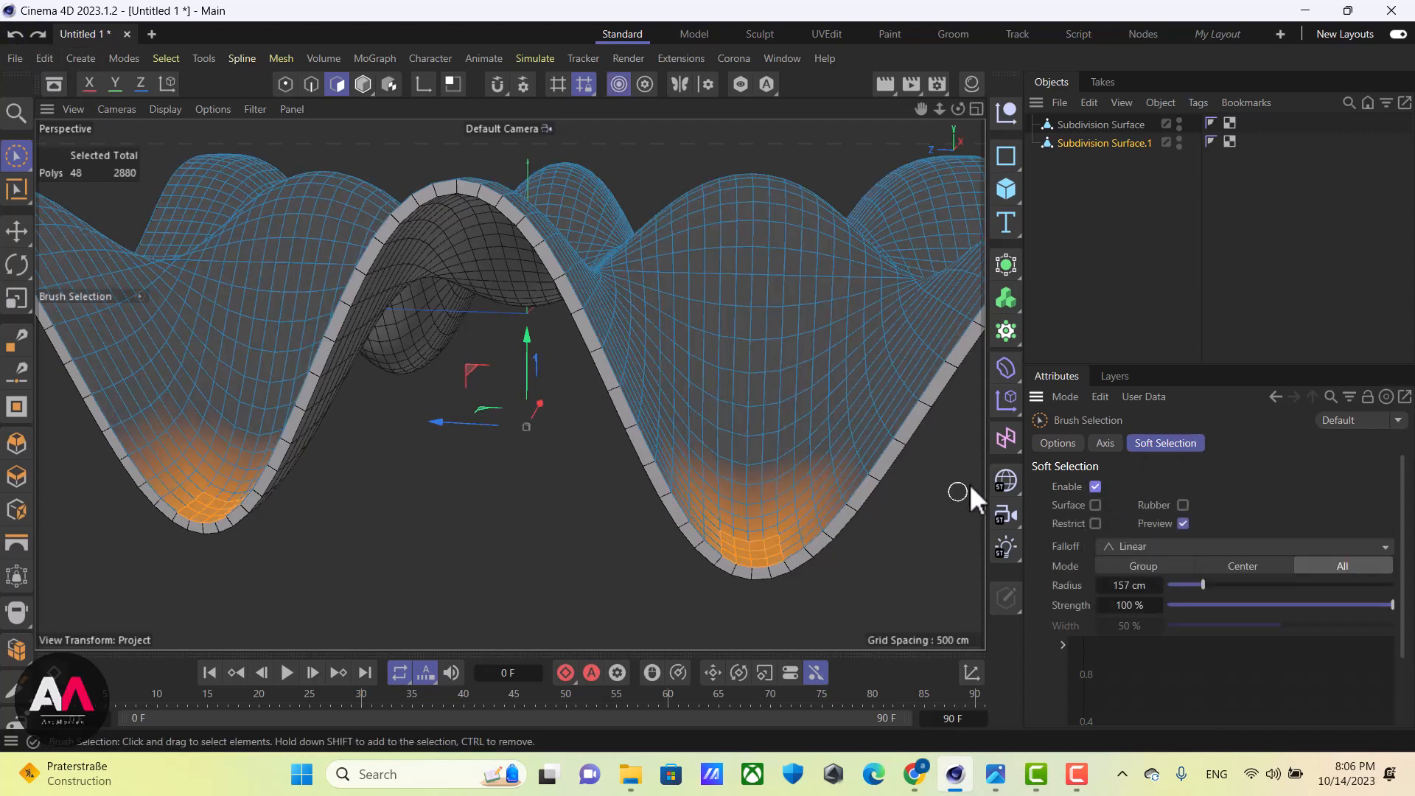
click(1145, 589)
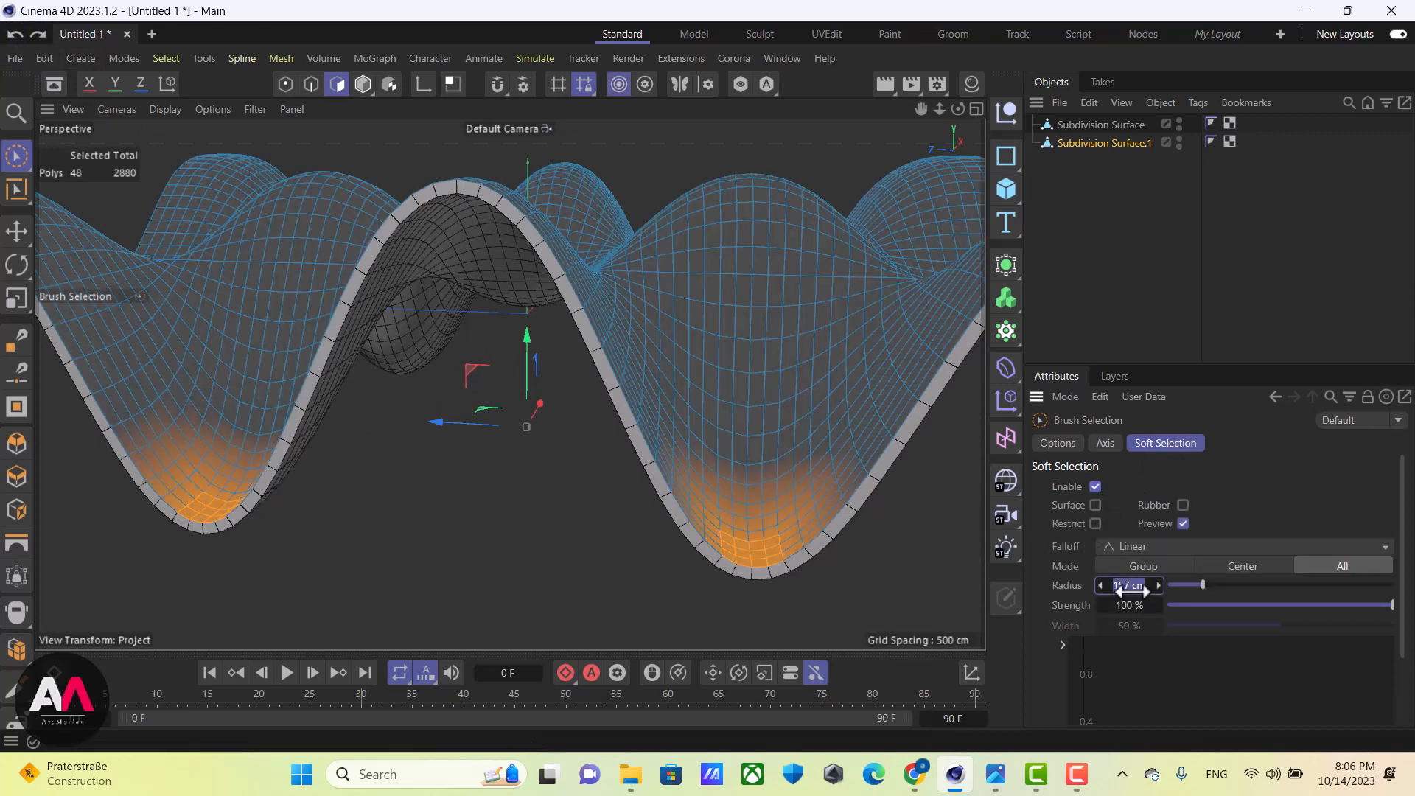
text(400)
key(Return)
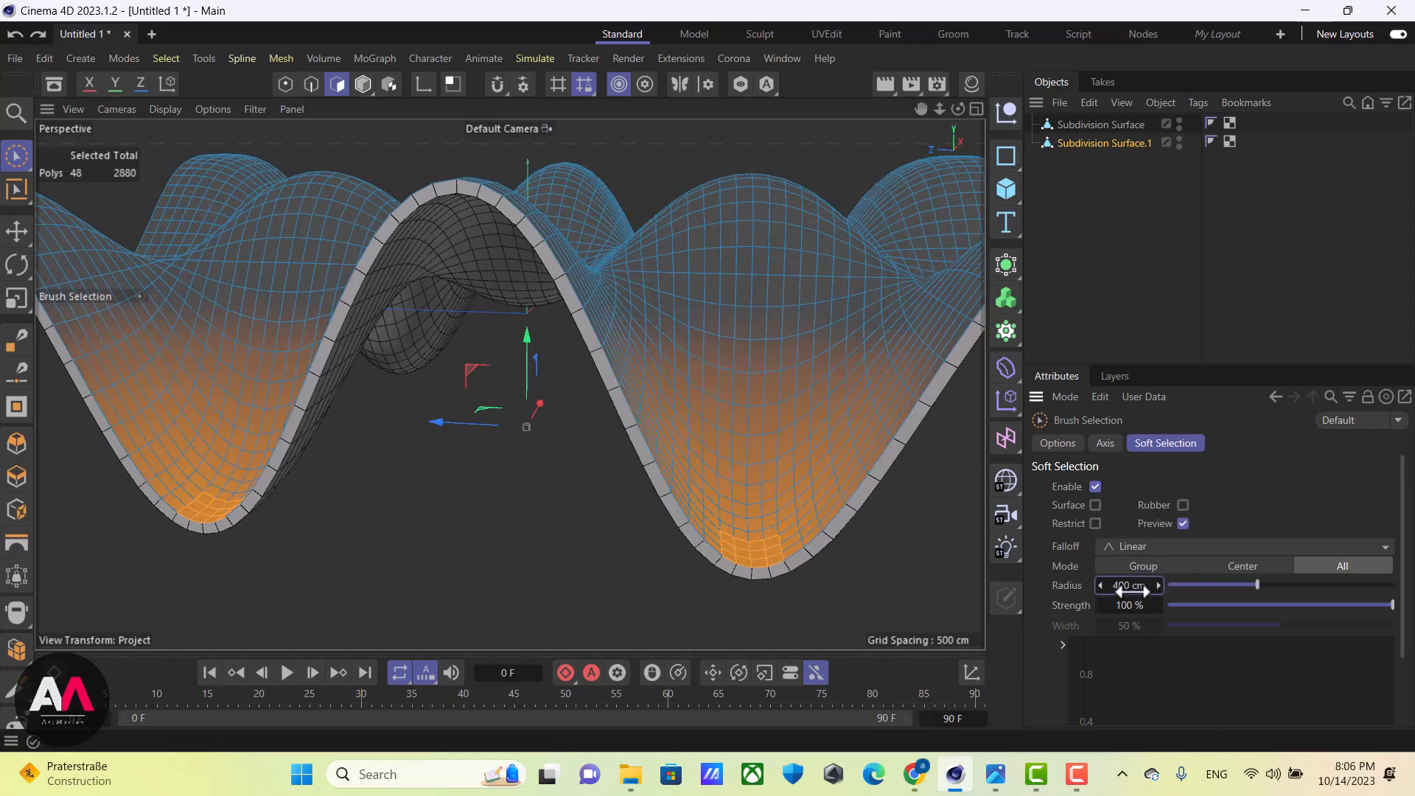
Raise the four soft-selected wave tips of the upper surface slightly above the rim
mouse_move(686, 410)
alt+mouse_down()
mouse_move(687, 503)
mouse_move(740, 466)
alt+mouse_up()
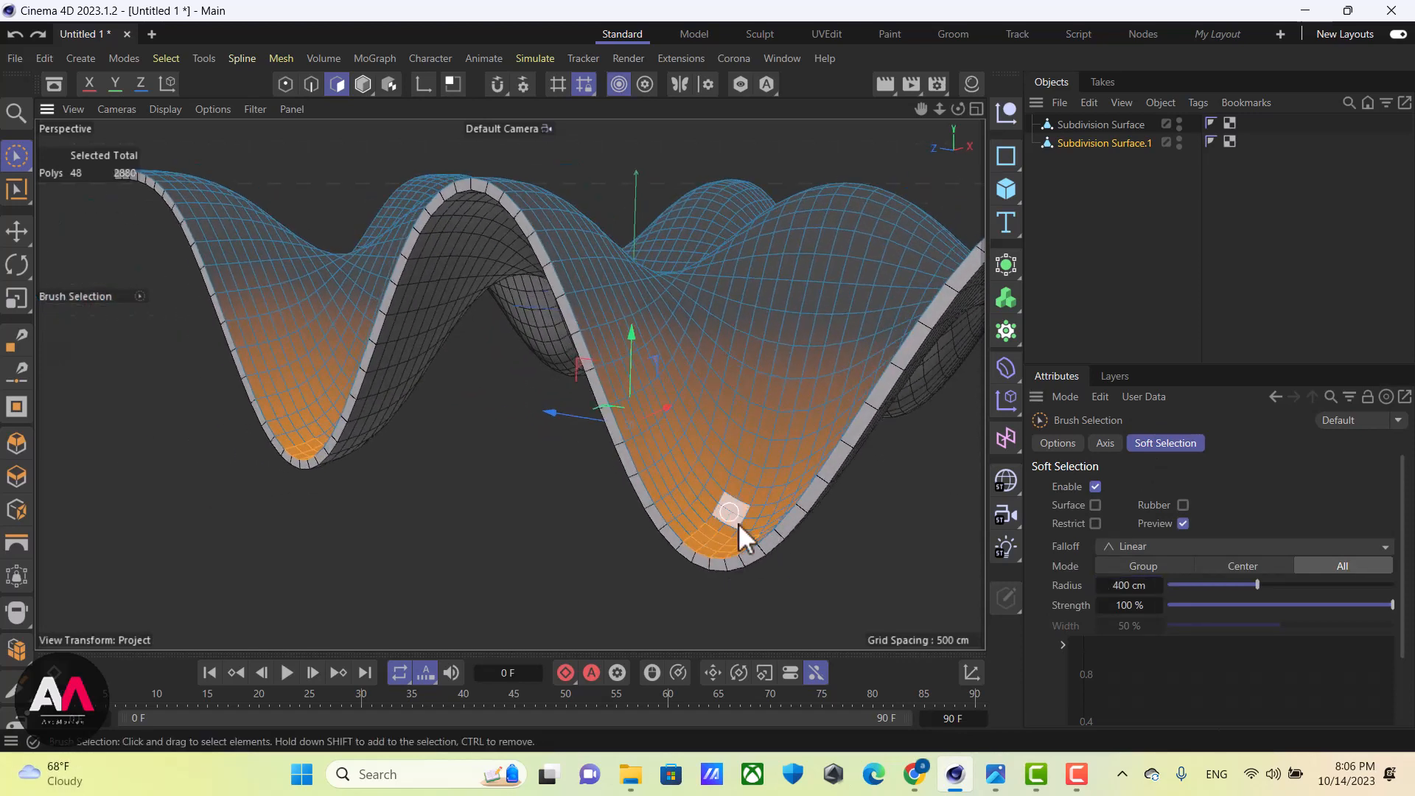
scroll(665, 420, up, 4)
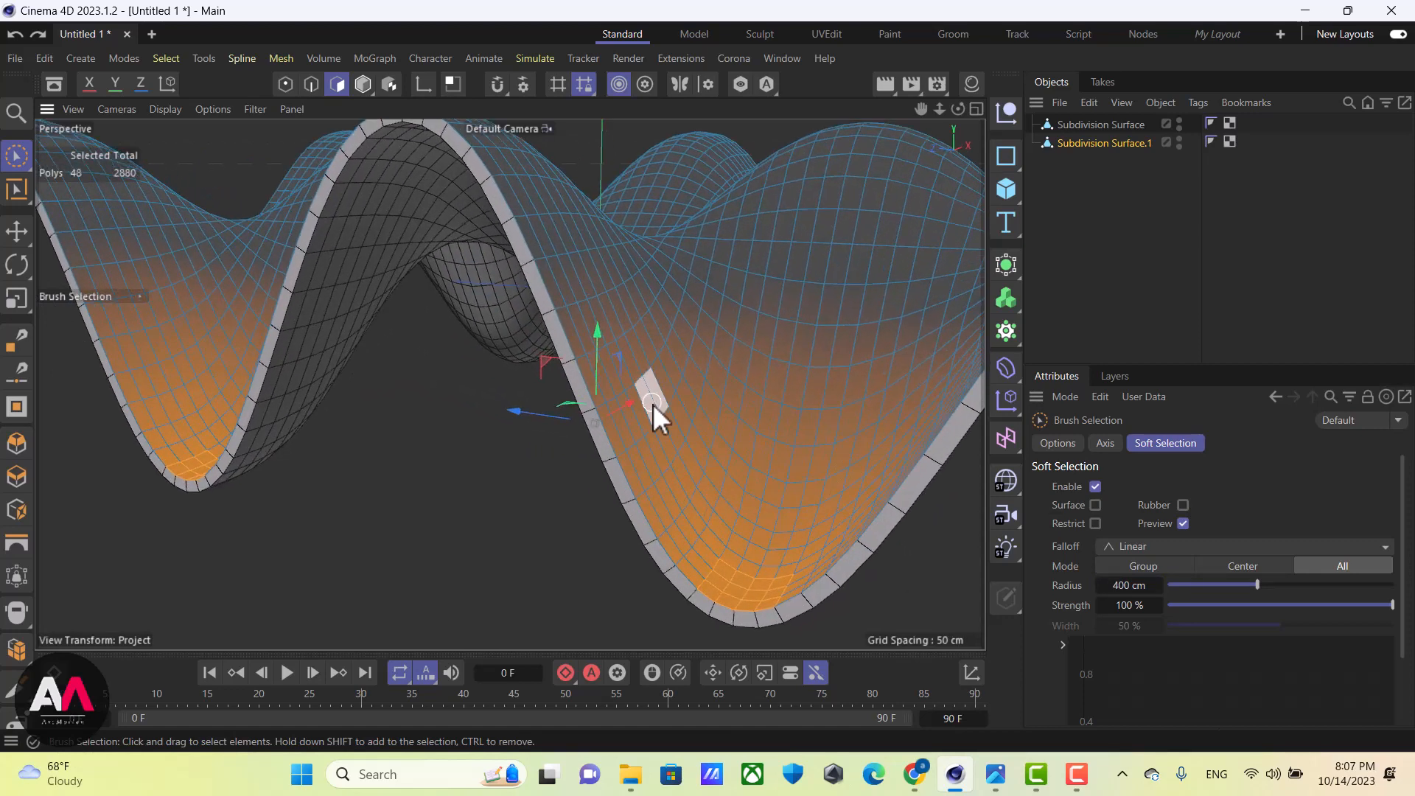
drag(605, 351, 647, 339)
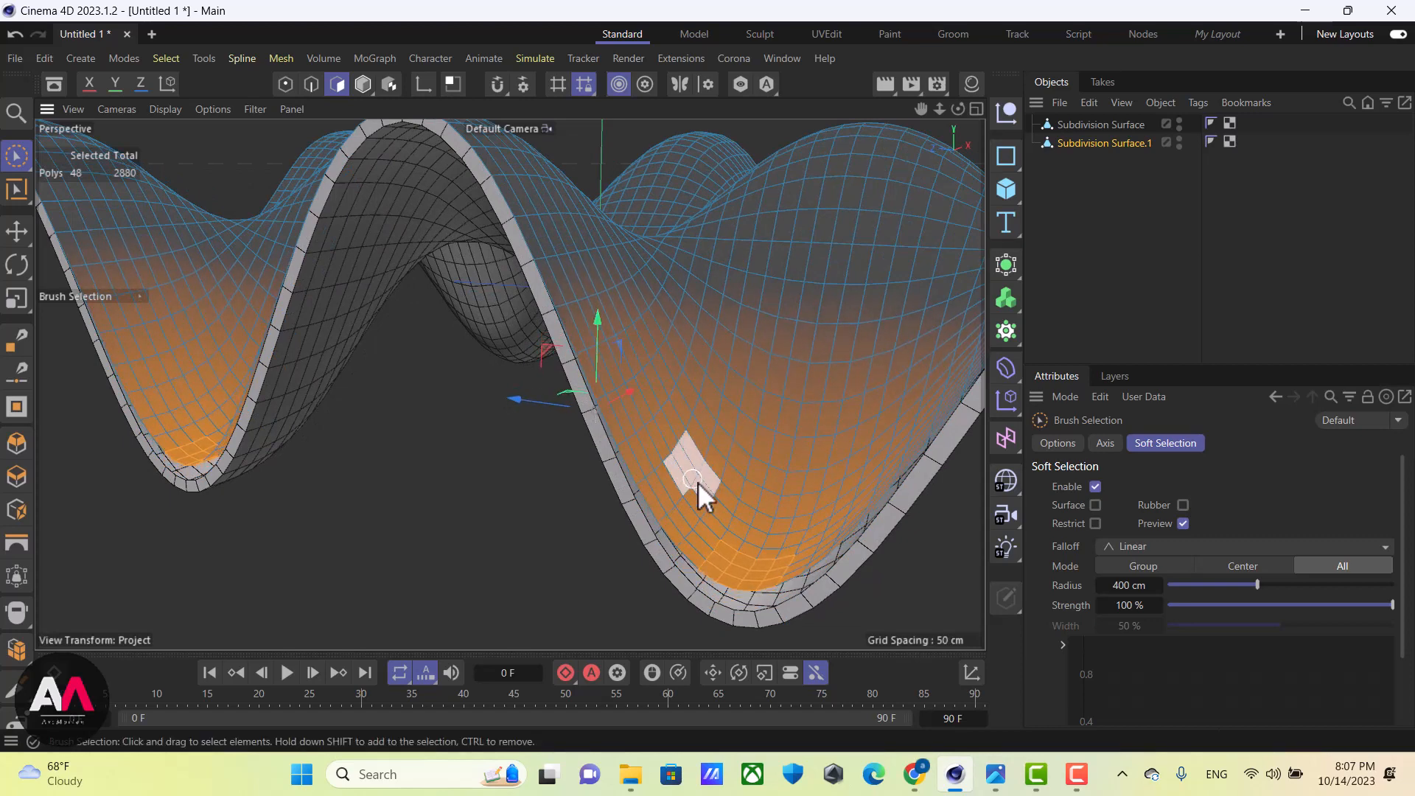
Select 12 polygons at the lowest wave tip of each short end of Subdivision Surface.1 using Brush Selection
mouse_move(698, 482)
alt+mouse_down()
mouse_move(799, 464)
mouse_move(718, 418)
mouse_move(637, 409)
mouse_move(569, 469)
mouse_move(512, 436)
mouse_move(140, 406)
mouse_move(416, 490)
mouse_move(365, 581)
alt+mouse_up()
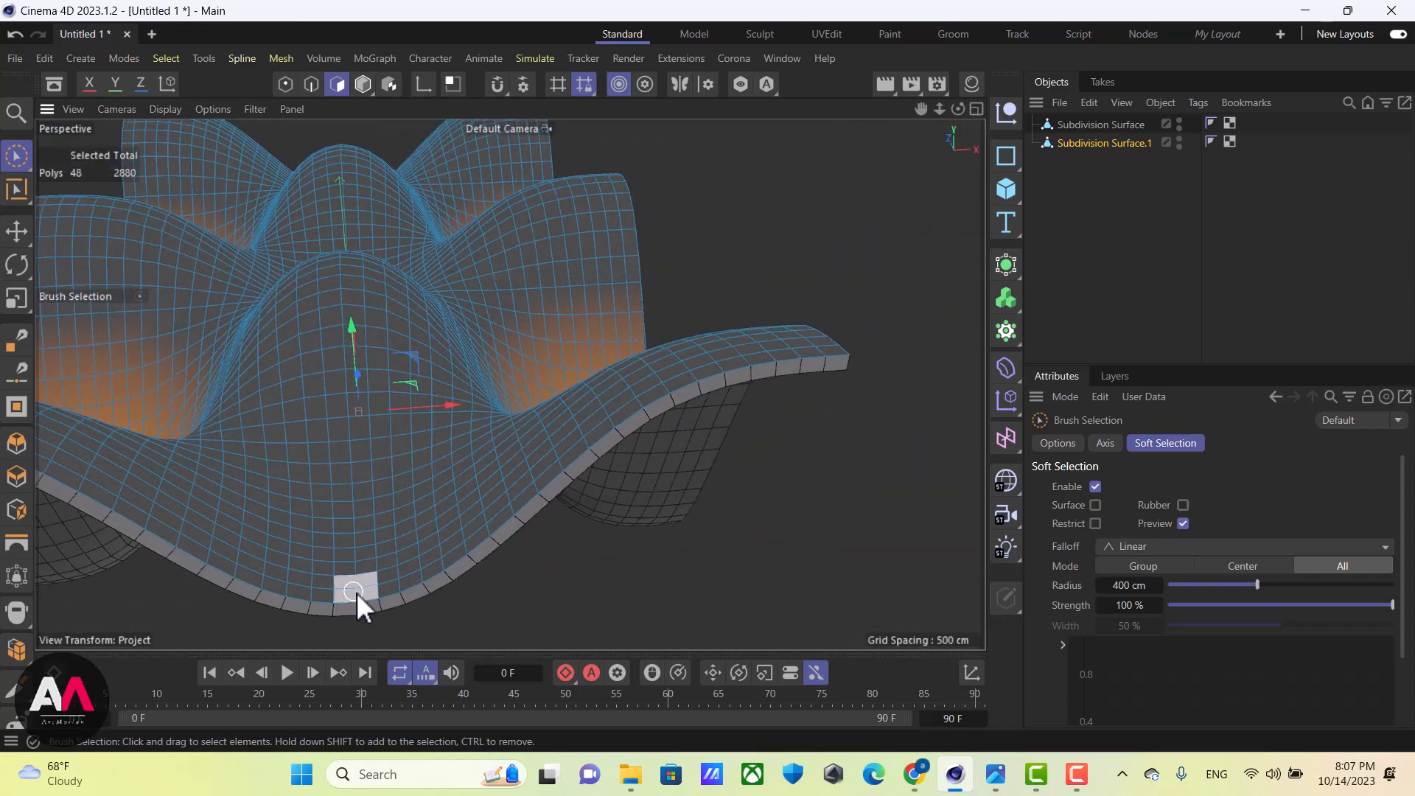
mouse_move(347, 572)
mouse_down()
mouse_move(330, 587)
mouse_move(367, 551)
mouse_move(364, 502)
mouse_move(368, 596)
mouse_up()
mouse_move(467, 479)
alt+mouse_down()
mouse_move(409, 510)
mouse_move(411, 435)
mouse_move(434, 391)
mouse_move(413, 445)
mouse_move(463, 520)
mouse_move(445, 560)
mouse_move(707, 448)
mouse_move(457, 398)
mouse_move(794, 348)
mouse_move(611, 513)
mouse_move(616, 467)
mouse_move(689, 426)
mouse_move(540, 546)
alt+mouse_up()
shift+click(423, 564)
scroll(647, 474, up, 5)
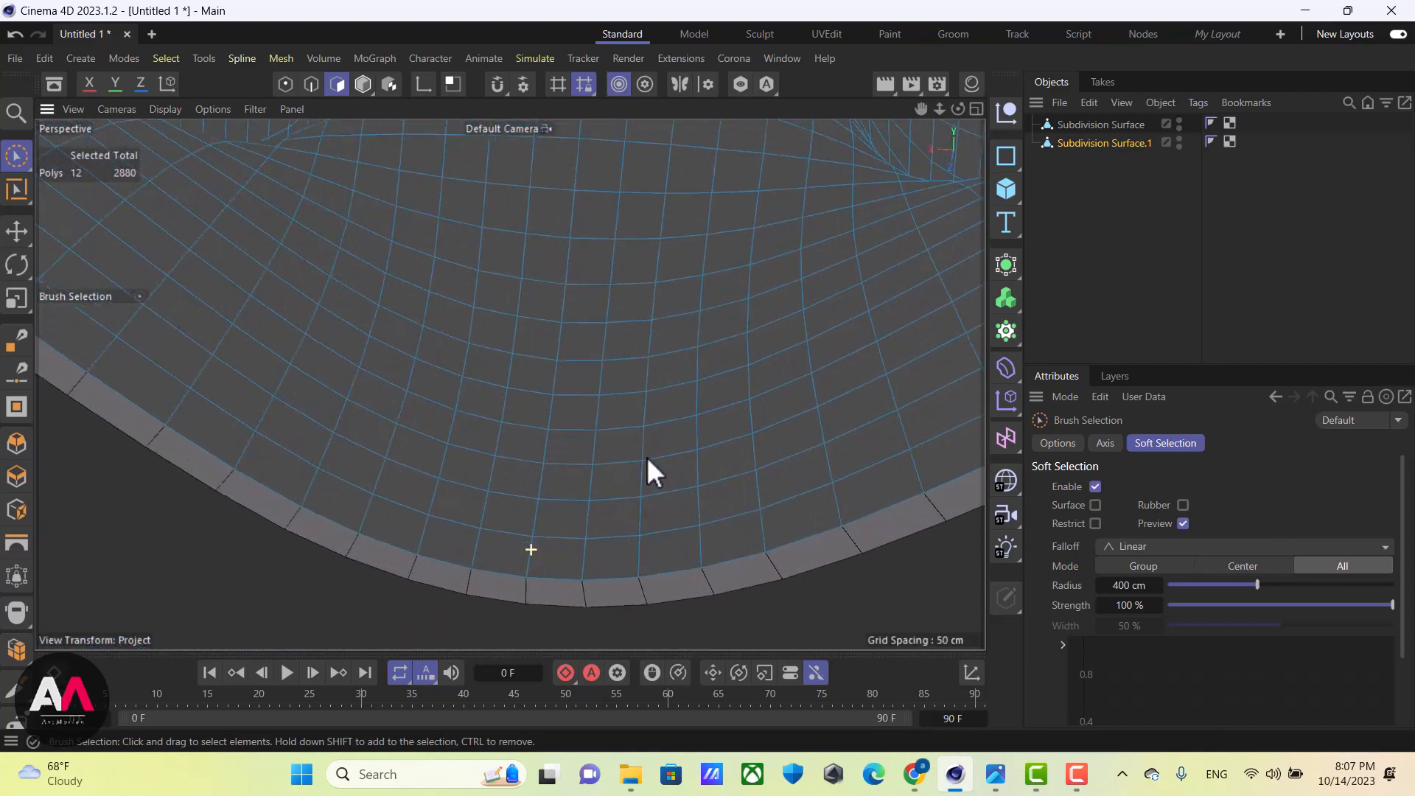
mouse_move(663, 560)
shift+mouse_down()
mouse_move(656, 524)
mouse_move(552, 539)
mouse_move(482, 491)
shift+mouse_up()
mouse_move(642, 496)
shift+mouse_down()
mouse_move(534, 524)
mouse_move(448, 502)
mouse_move(437, 478)
mouse_move(411, 514)
shift+mouse_up()
scroll(610, 501, down, 6)
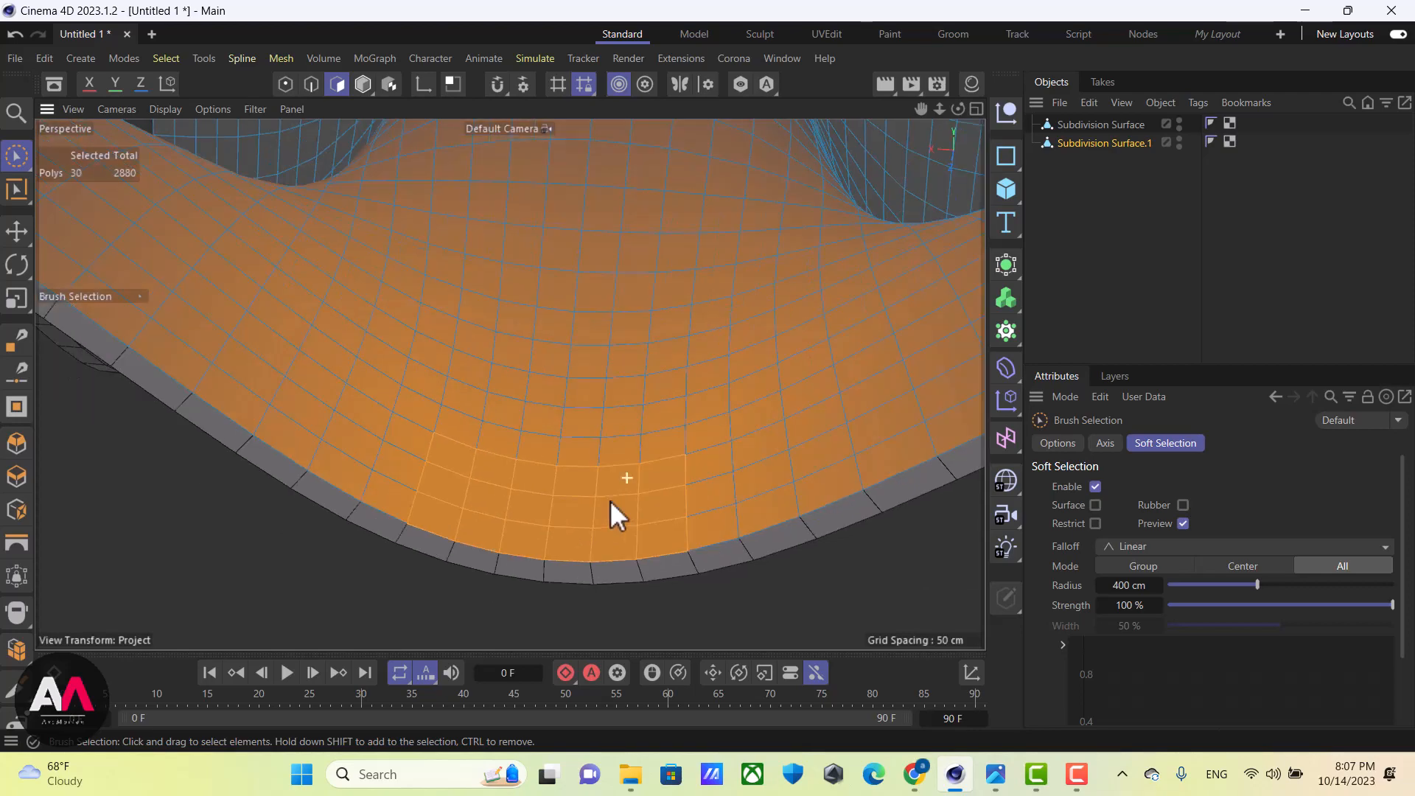
mouse_move(610, 501)
alt+mouse_down()
mouse_move(639, 342)
mouse_move(648, 506)
mouse_move(590, 527)
mouse_move(629, 449)
mouse_move(637, 458)
mouse_move(641, 420)
alt+mouse_up()
scroll(686, 417, up, 5)
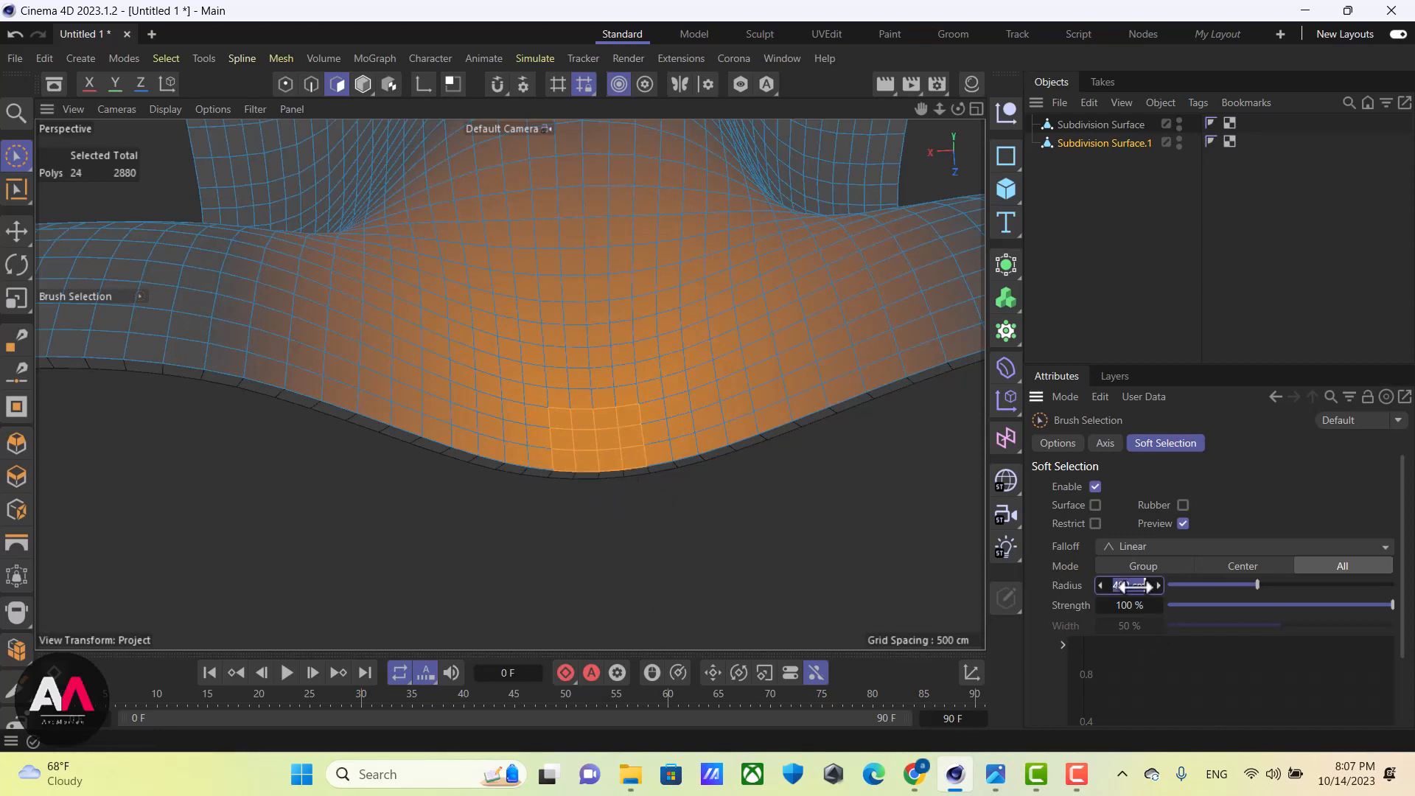
Set the soft selection radius to 200 cm and raise the two selected short-end tips slightly above the rim
drag(1135, 586, 1135, 586)
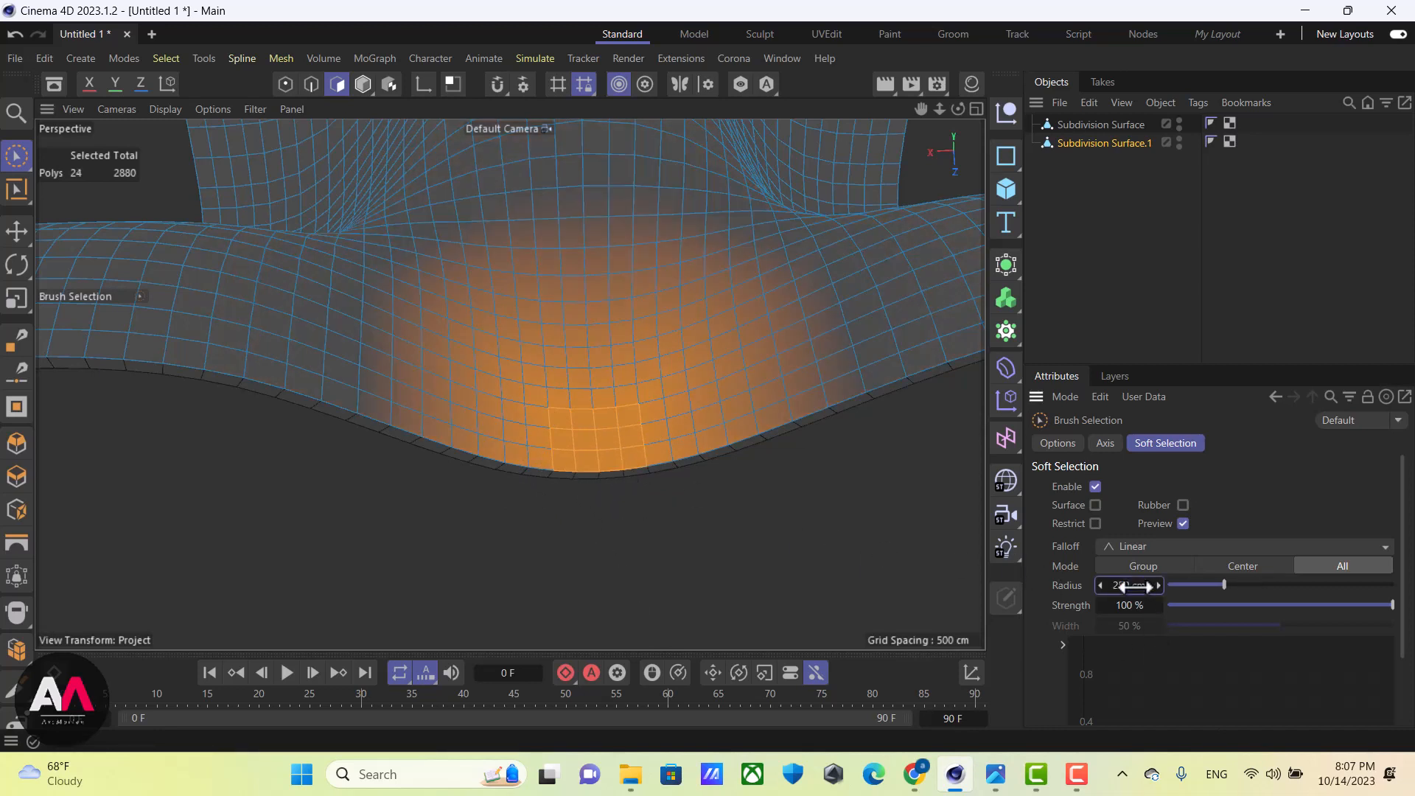
double_click(1121, 586)
text(200)
key(Return)
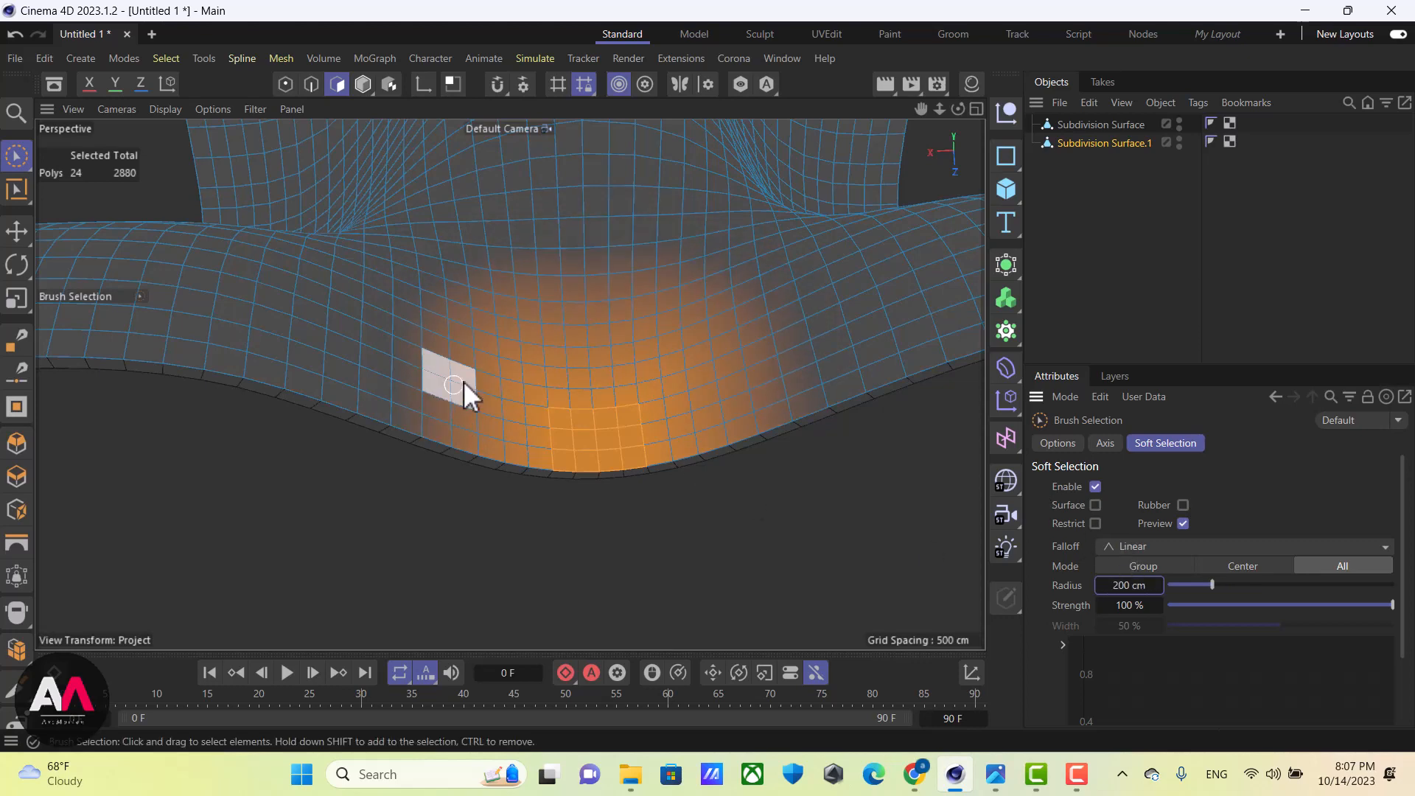
mouse_move(463, 381)
alt+mouse_down()
mouse_move(523, 280)
mouse_move(603, 417)
mouse_move(554, 446)
mouse_move(567, 311)
mouse_move(623, 279)
alt+mouse_up()
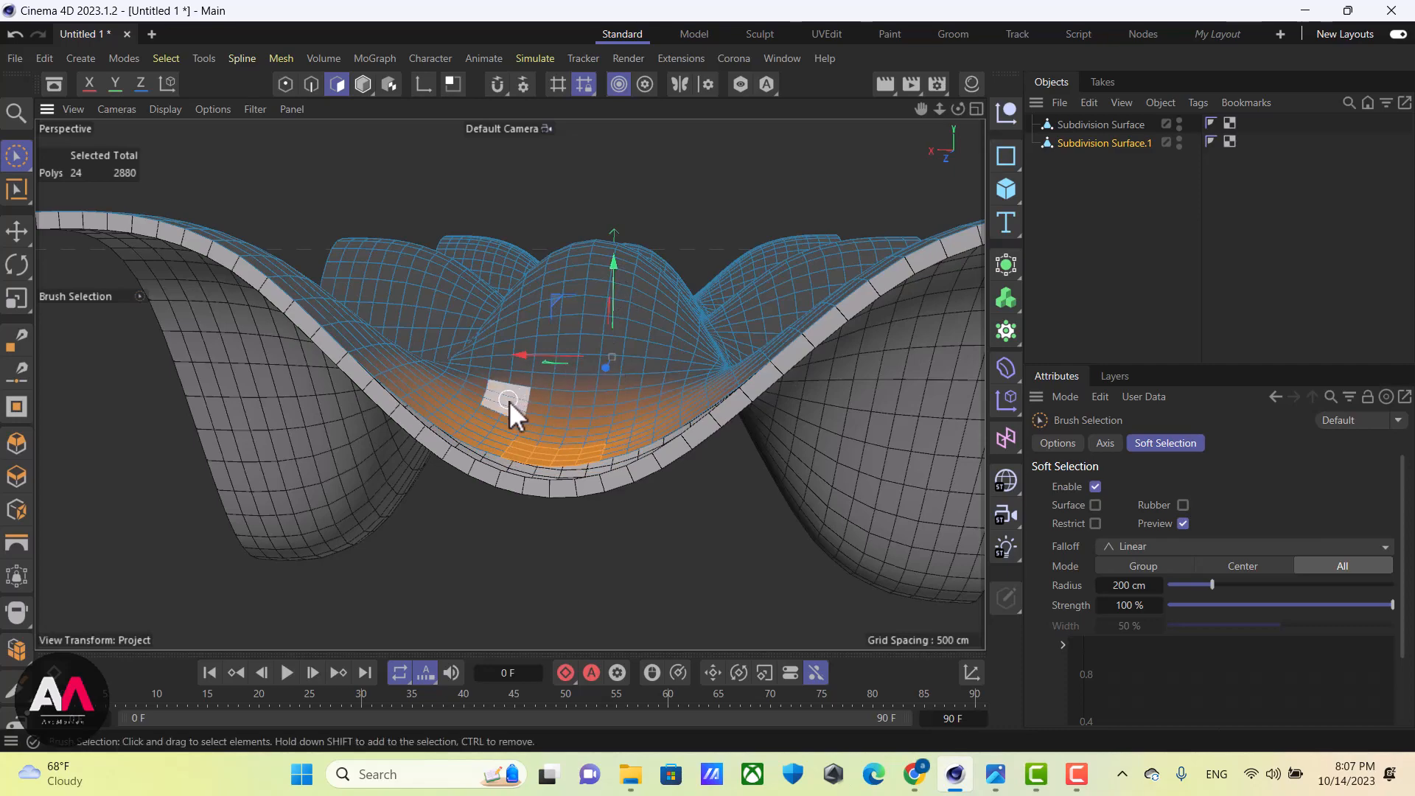
alt+drag(511, 401, 361, 338)
mouse_move(489, 417)
alt+mouse_down()
mouse_move(736, 444)
mouse_move(626, 450)
mouse_move(748, 497)
mouse_move(524, 491)
mouse_move(243, 404)
mouse_move(543, 413)
mouse_move(373, 474)
mouse_move(663, 383)
alt+mouse_up()
Turn off soft selection and merge Subdivision Surface and Subdivision Surface.1 with Connect Objects + Delete
click(1090, 256)
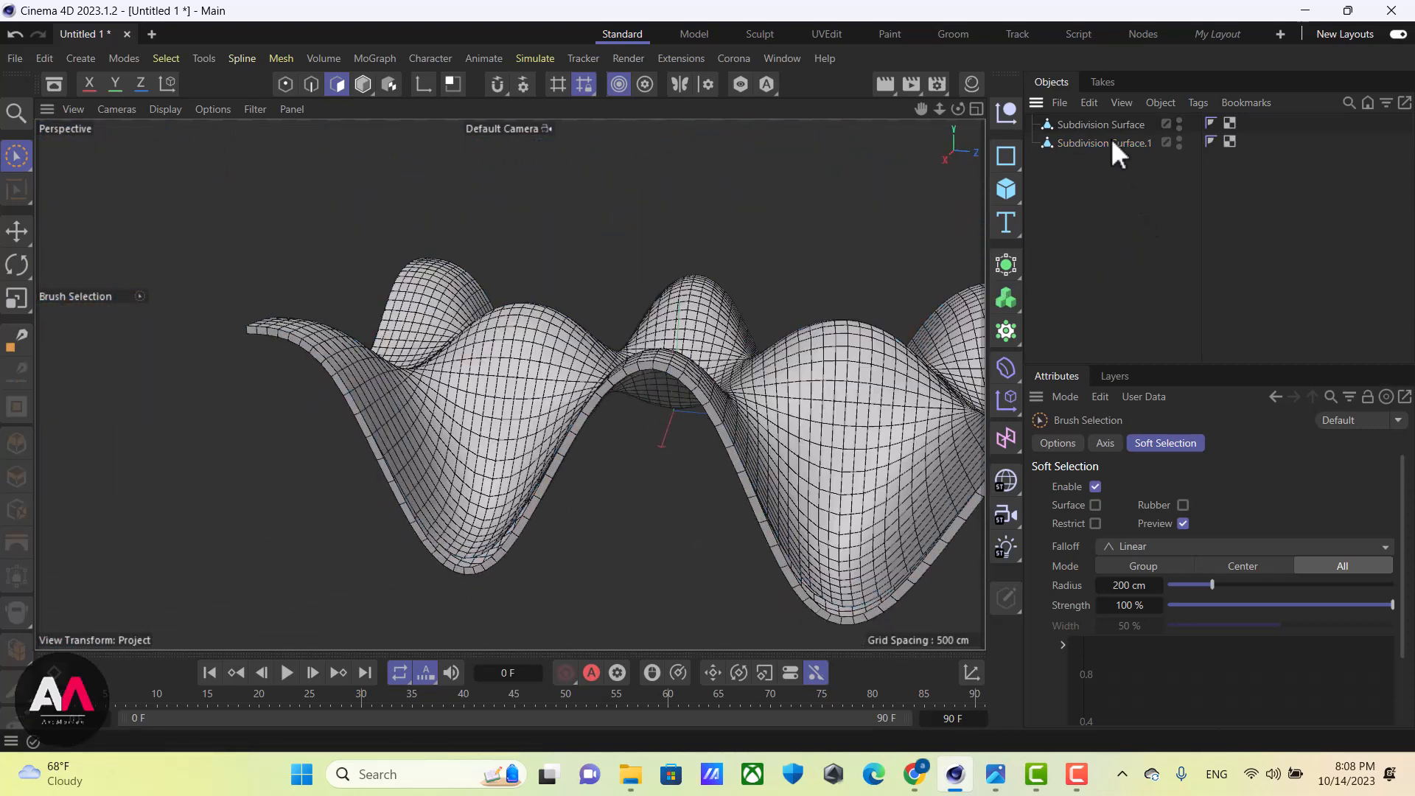
drag(1131, 179, 1082, 115)
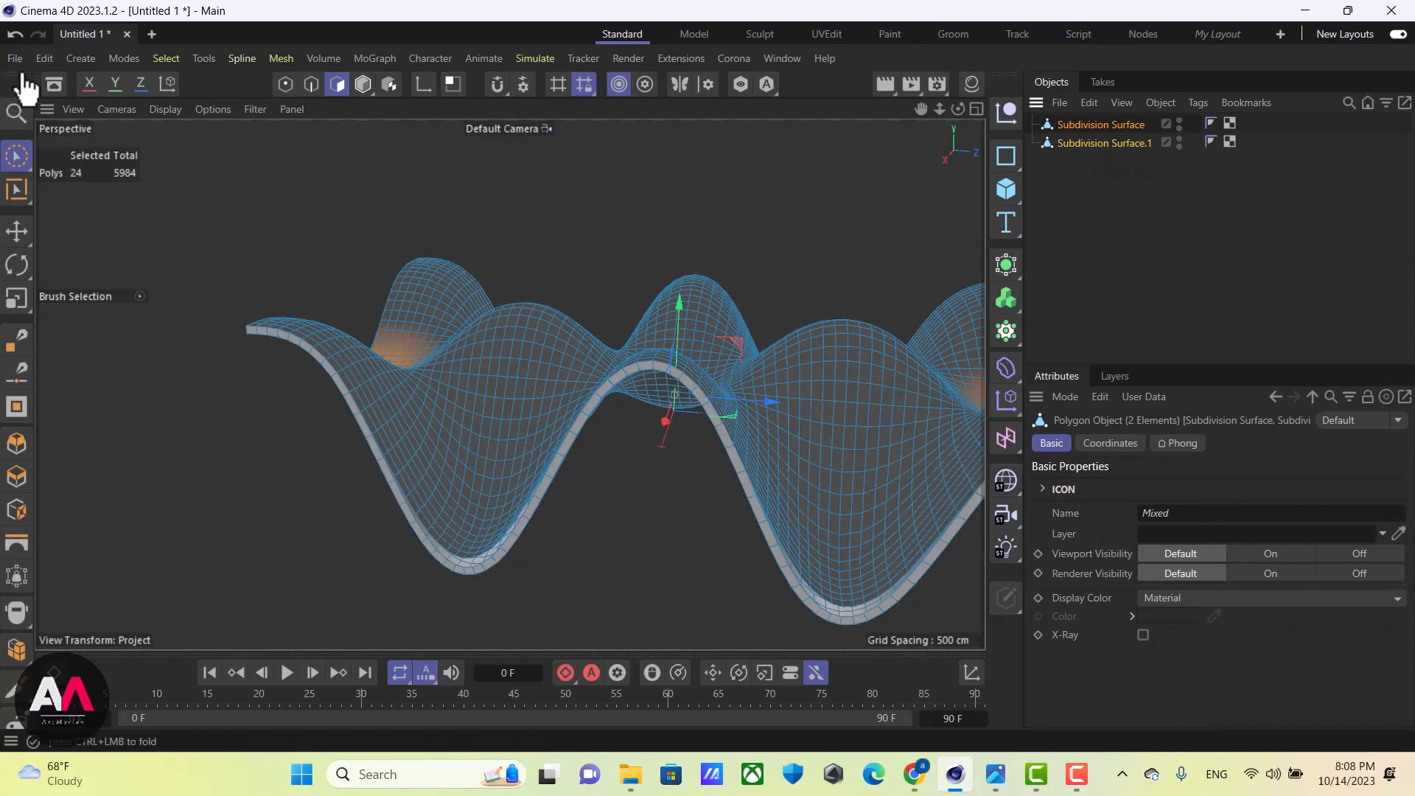
key(e)
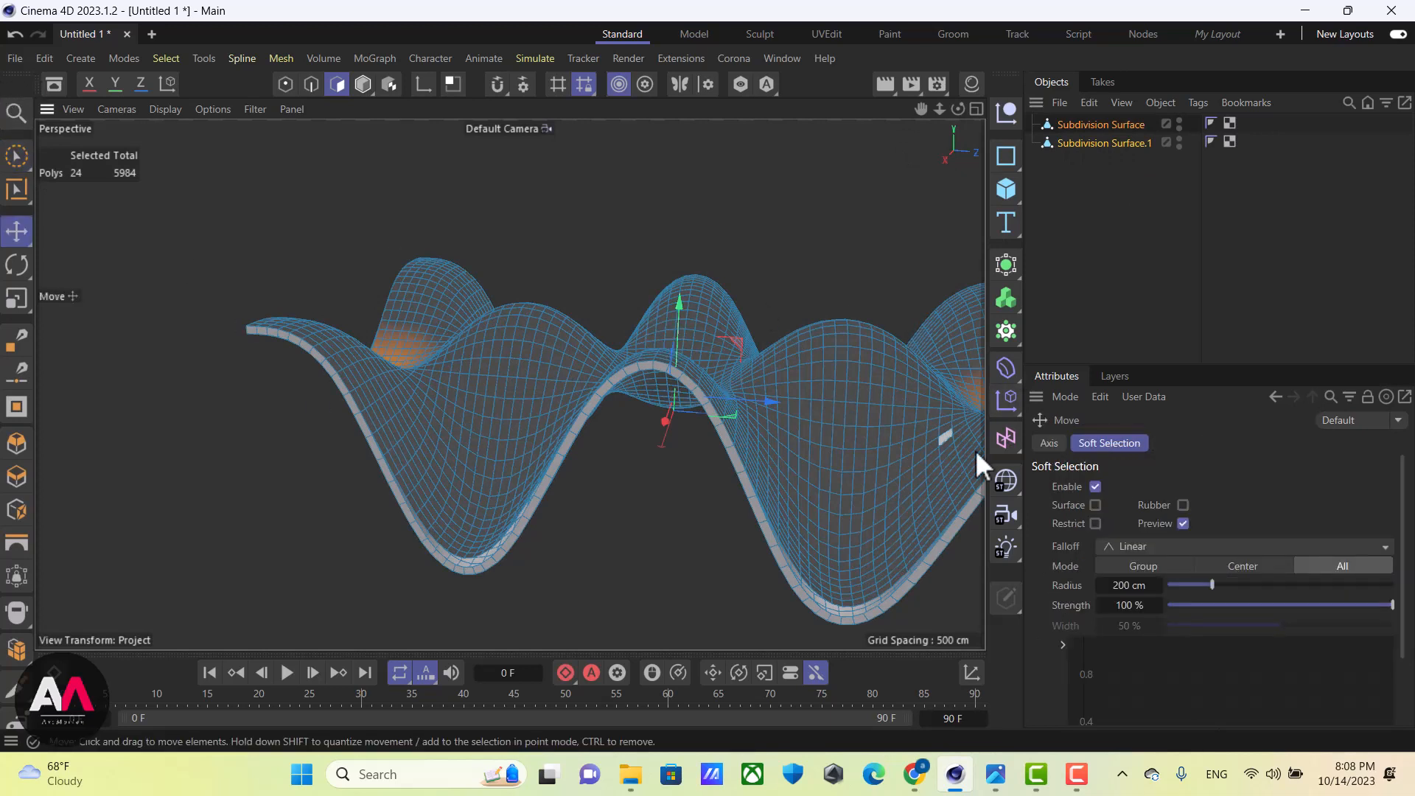
click(1095, 485)
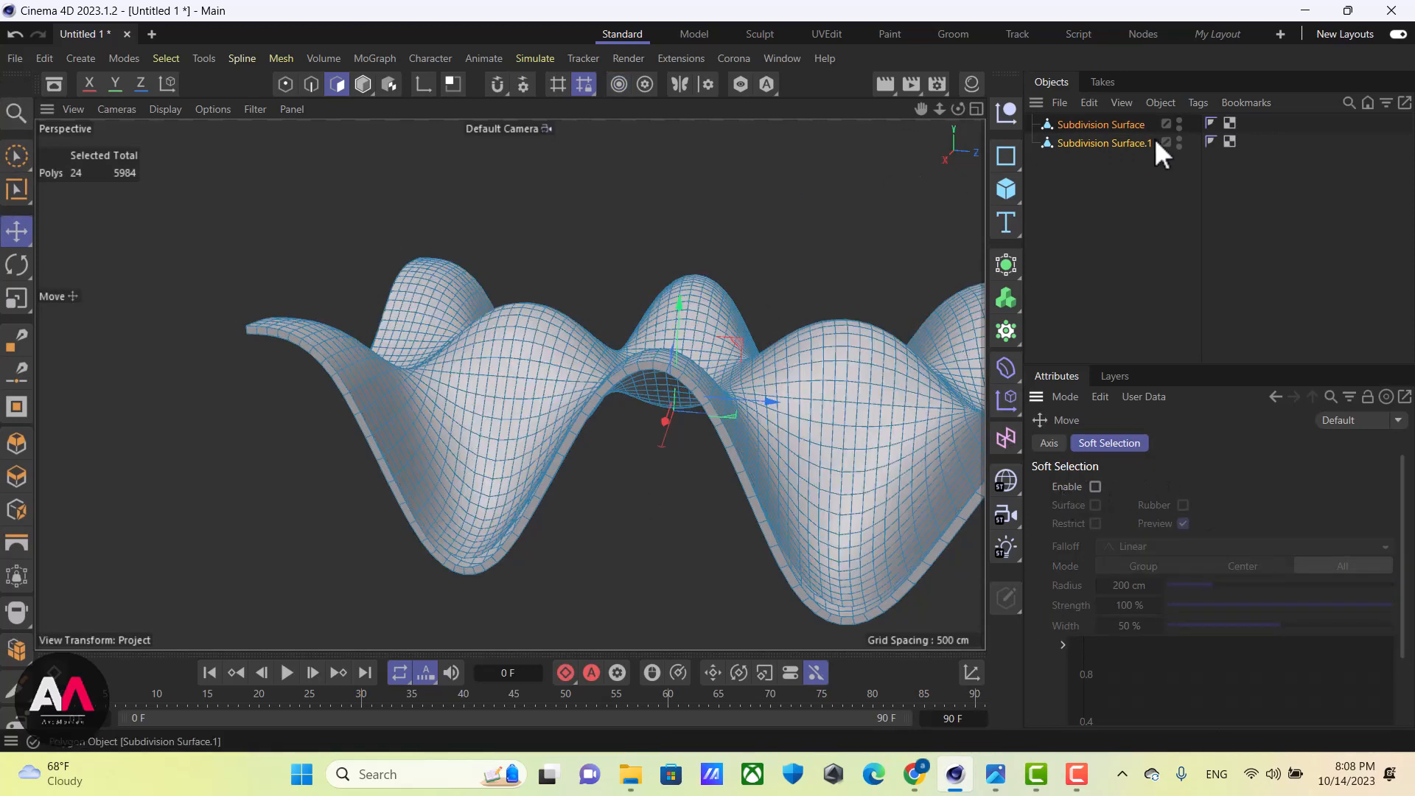
right_click(1120, 125)
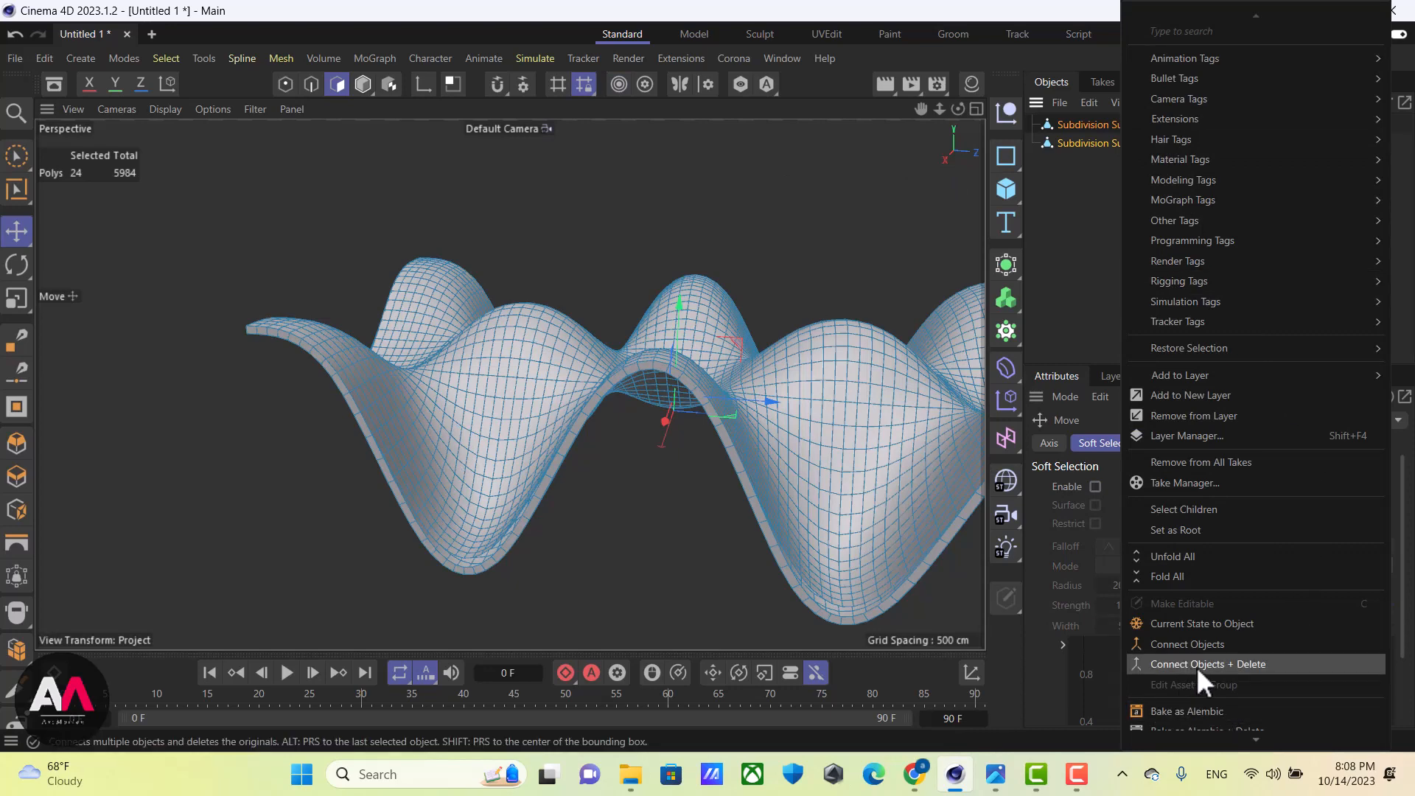
click(1244, 666)
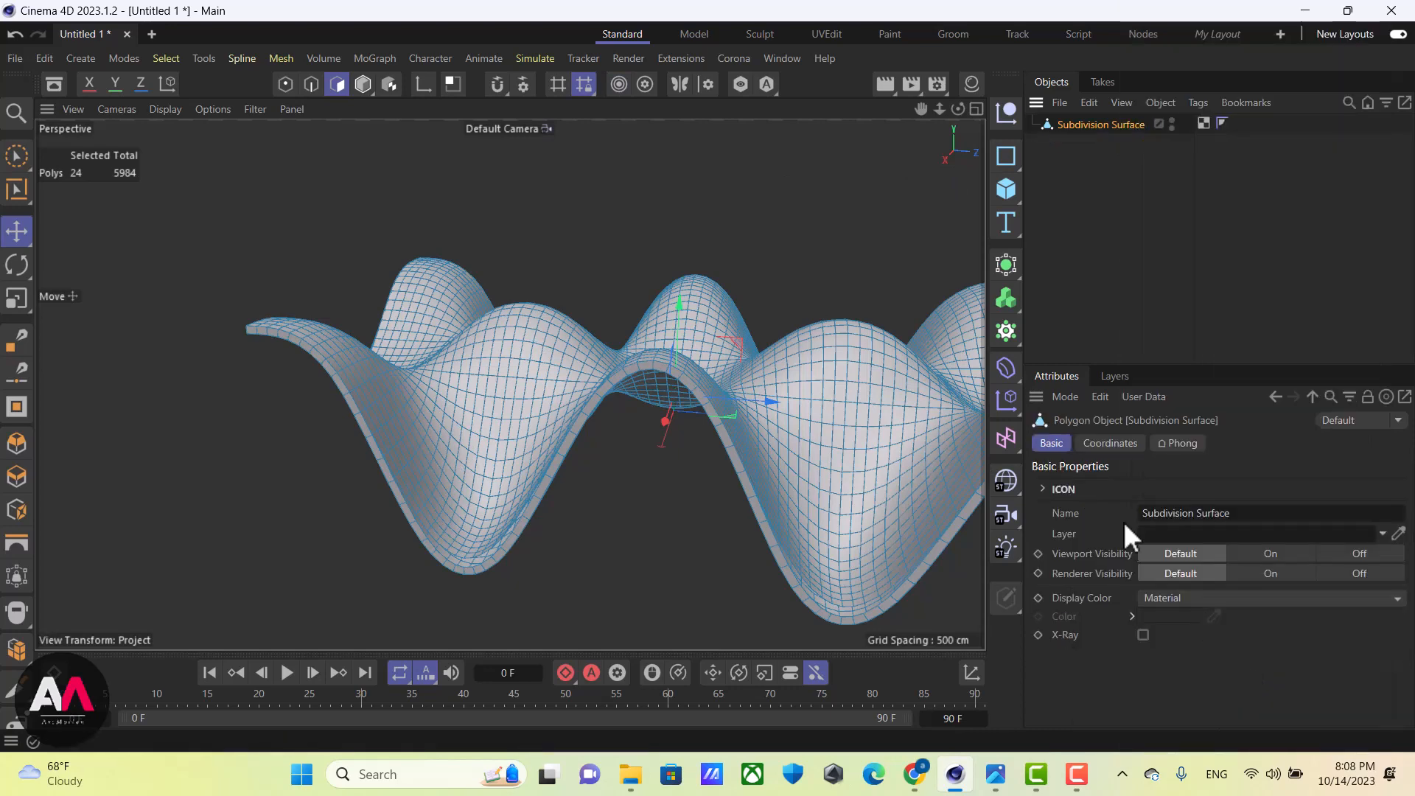
Examine the seam between the upper surface and the rim around the merged roof's wave tips and slopes
scroll(624, 401, down, 3)
alt+drag(624, 401, 674, 391)
scroll(674, 390, up, 4)
alt+drag(764, 373, 731, 409)
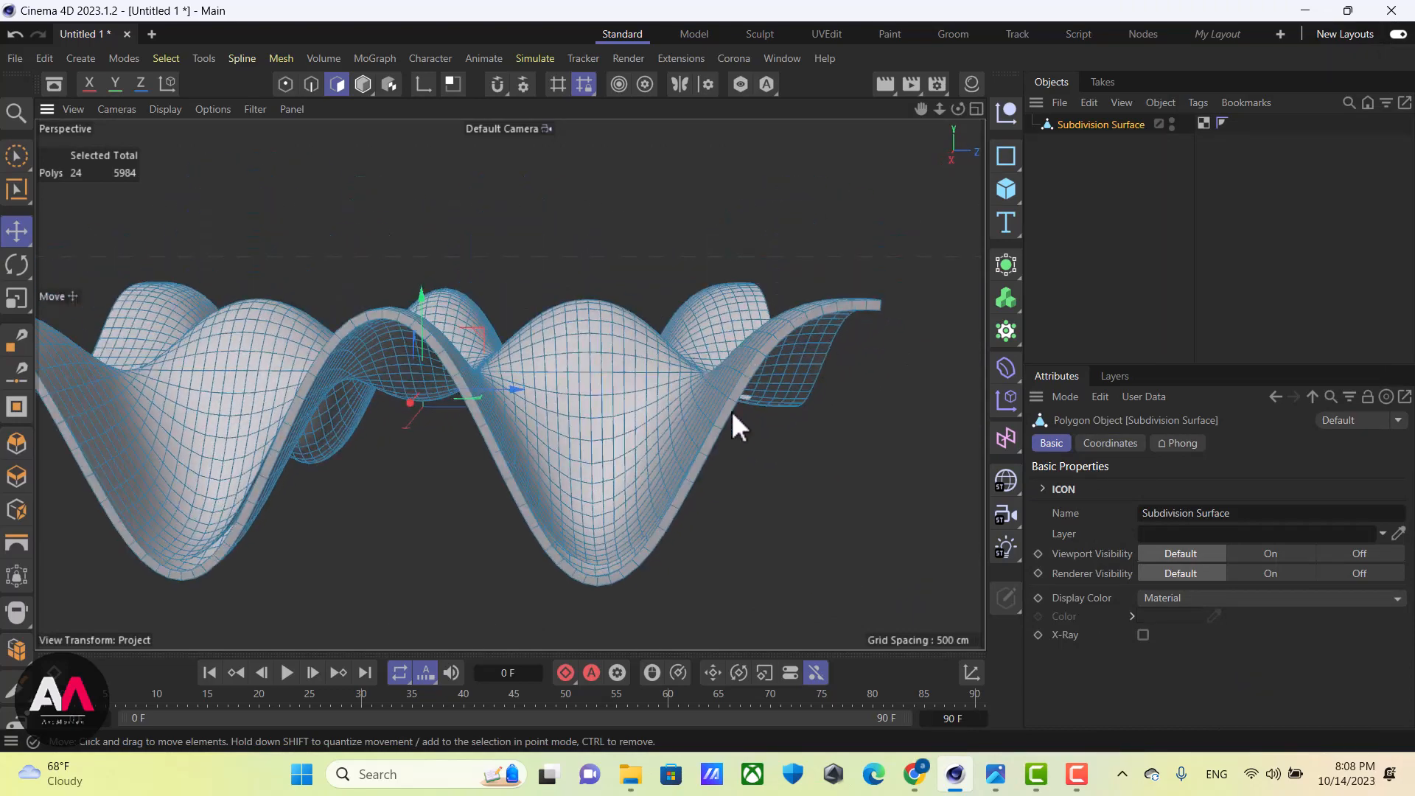
scroll(732, 435, up, 5)
scroll(745, 427, up, 8)
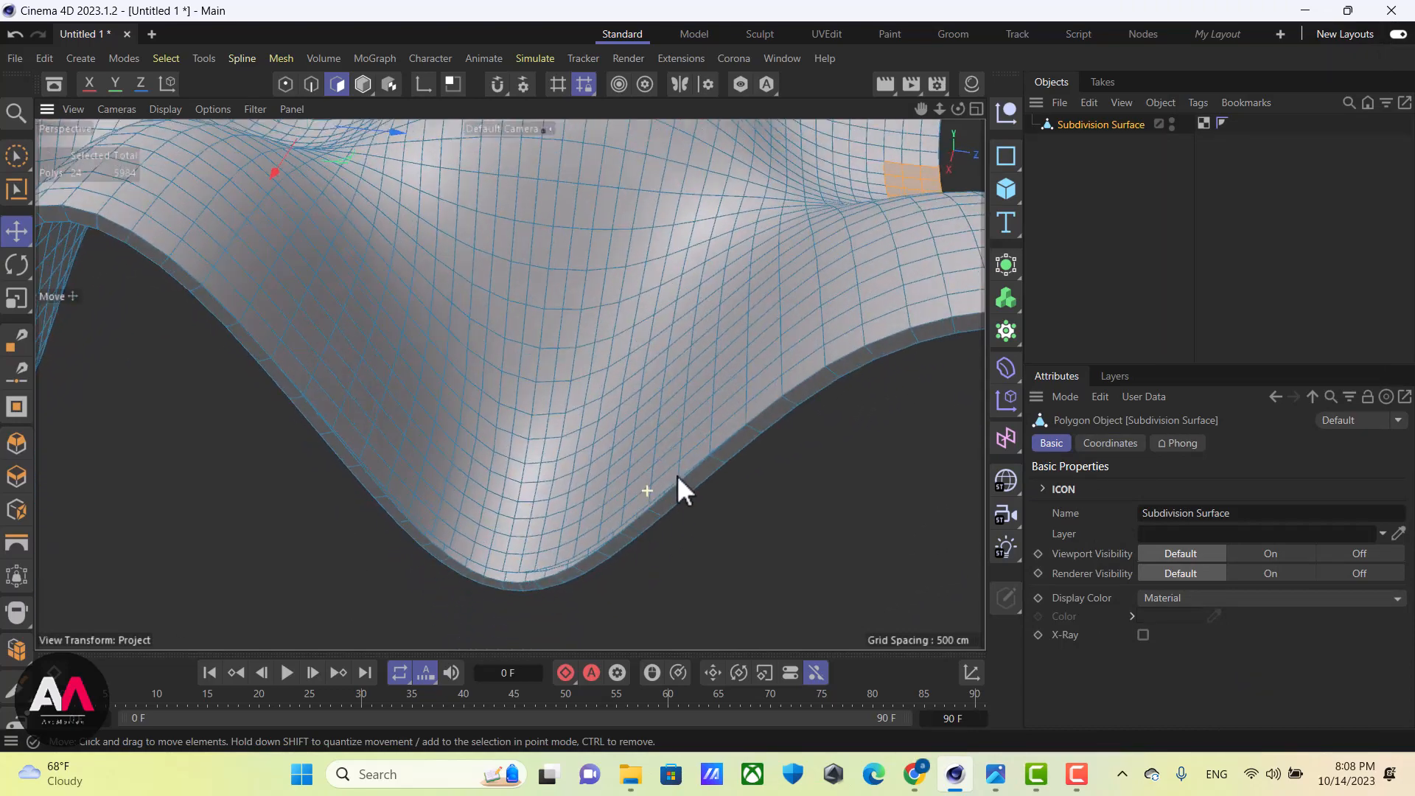
scroll(612, 530, down, 10)
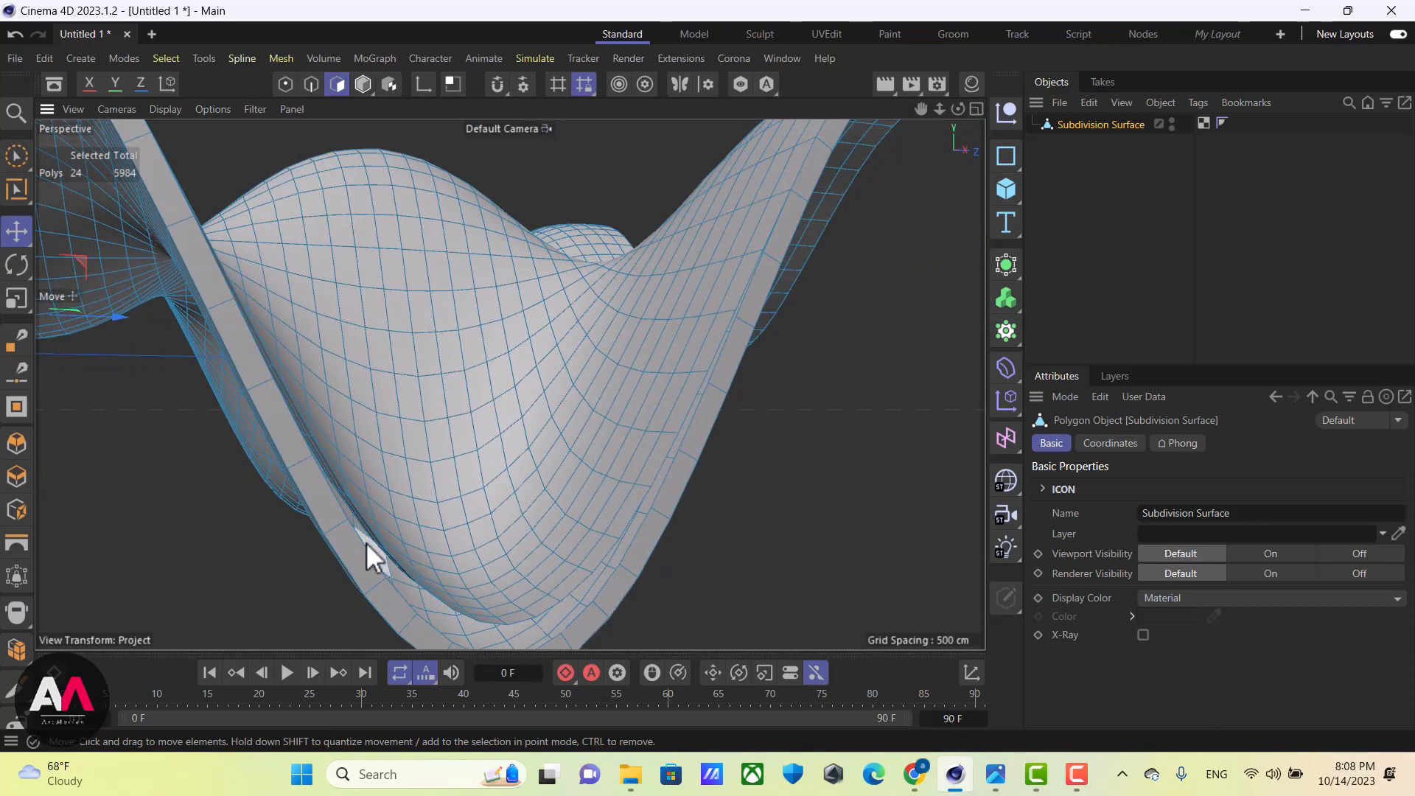
scroll(649, 514, down, 4)
alt+drag(637, 510, 742, 446)
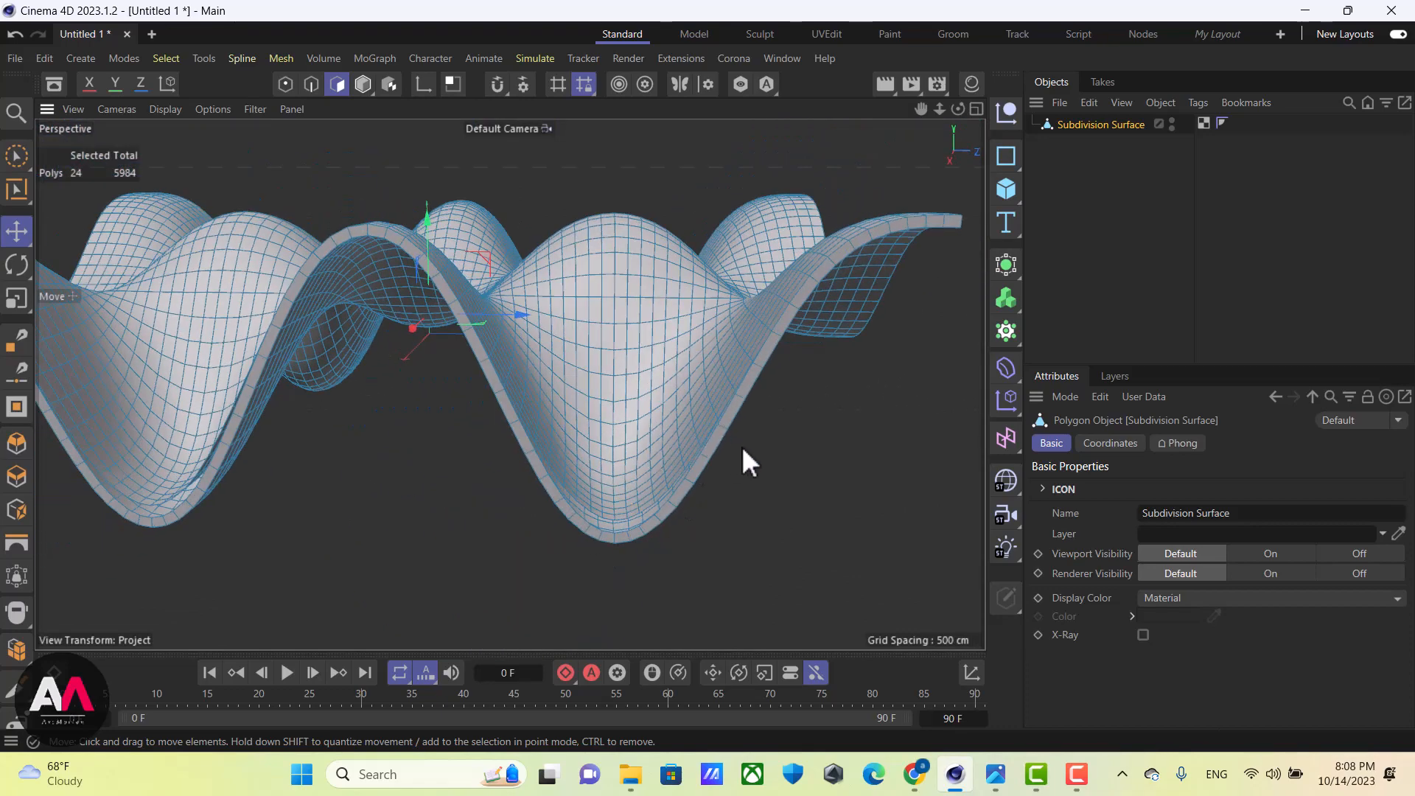
scroll(752, 435, up, 8)
scroll(781, 385, down, 8)
mouse_move(741, 370)
alt+mouse_down()
mouse_move(661, 452)
mouse_move(757, 372)
alt+mouse_up()
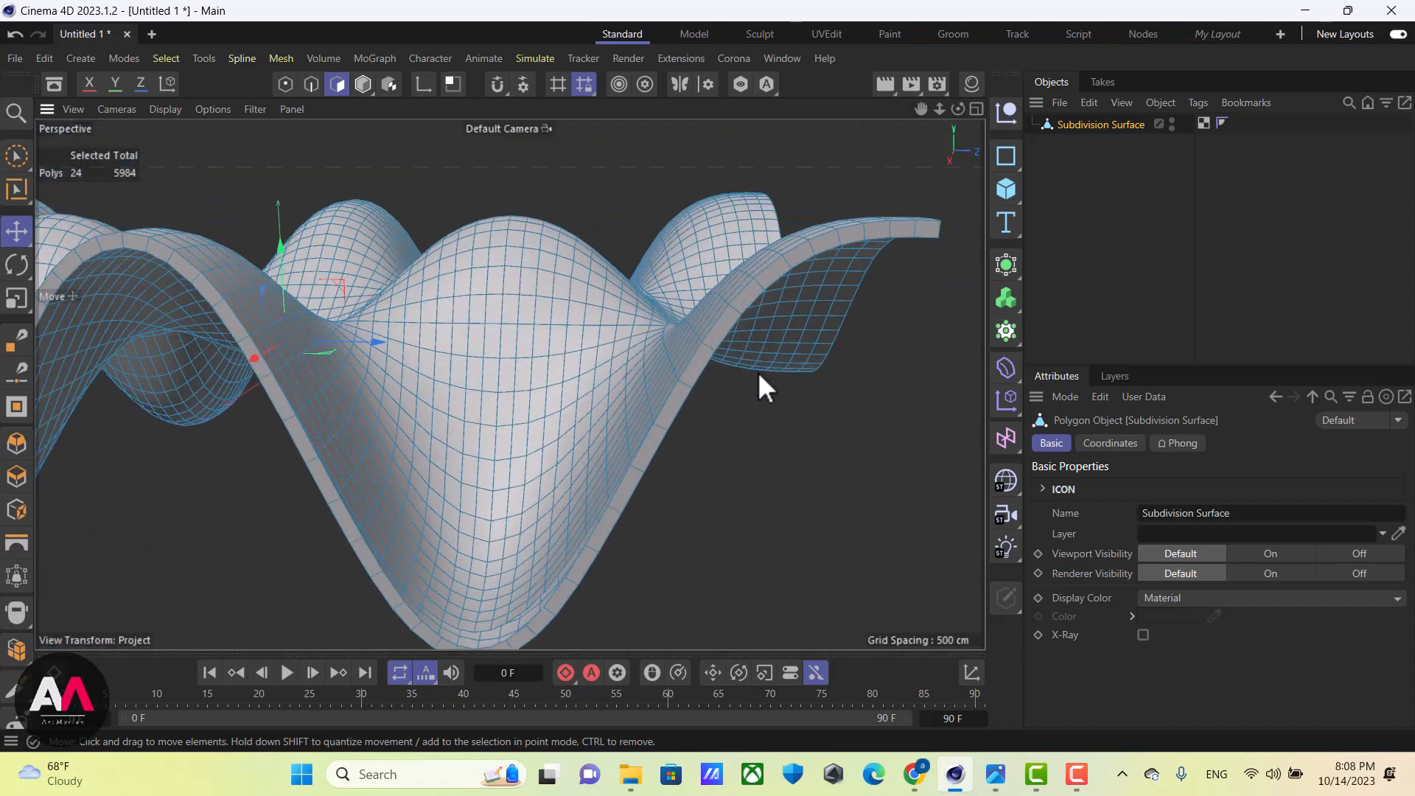
scroll(638, 444, up, 4)
alt+drag(578, 427, 641, 467)
scroll(641, 467, up, 6)
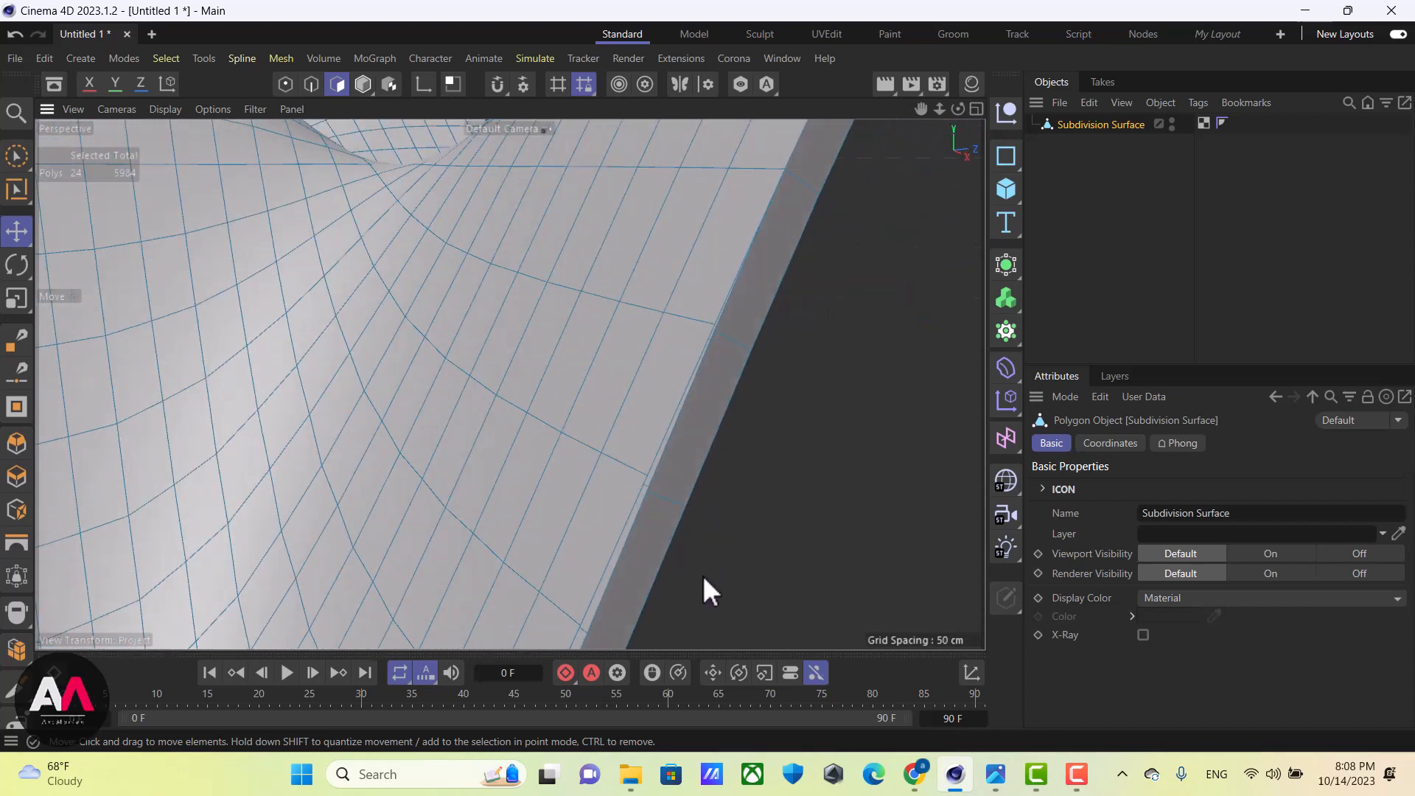
alt+drag(815, 304, 662, 351)
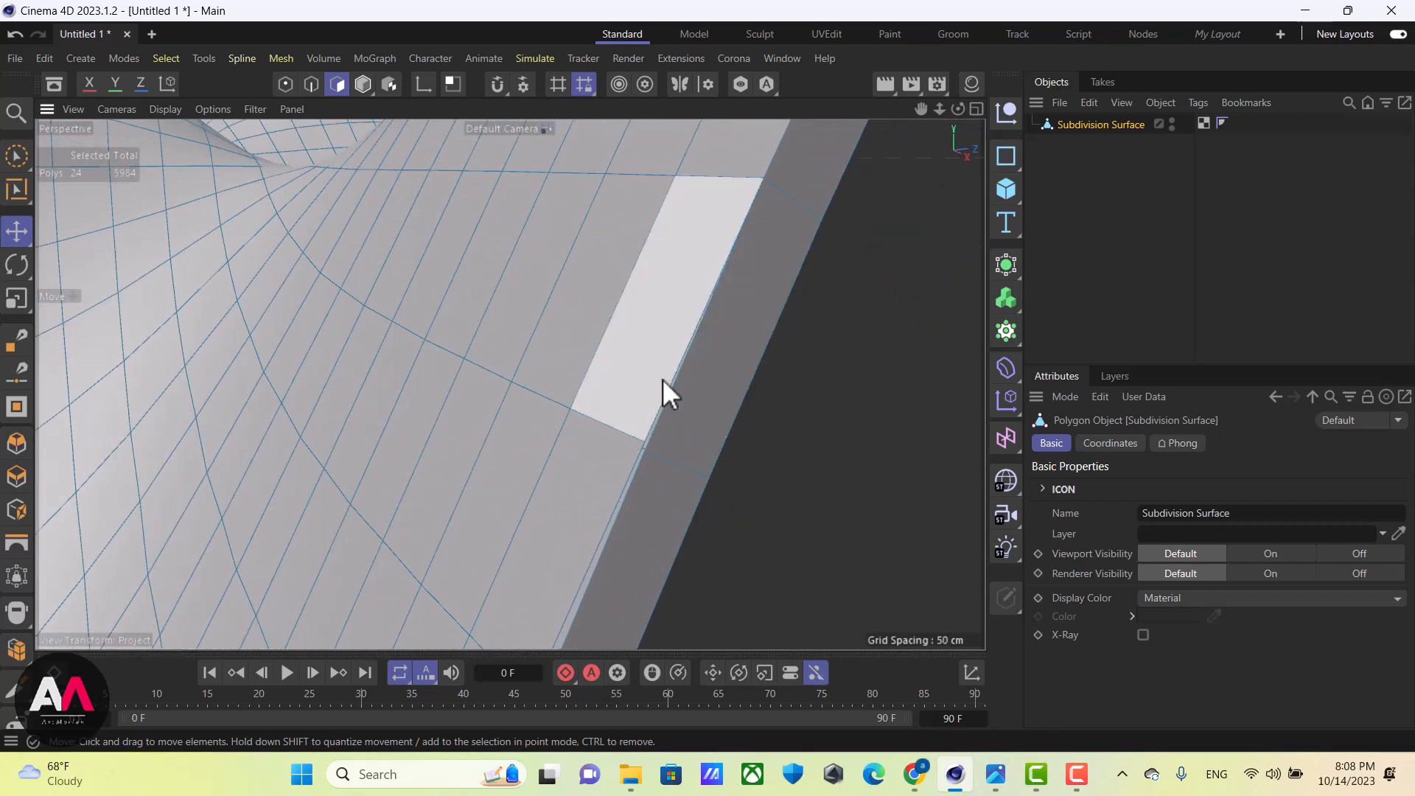
Weld the rim's corner points to the upper surface on one slope of the first long-side wave tip, using the Polygon Pen
click(15, 154)
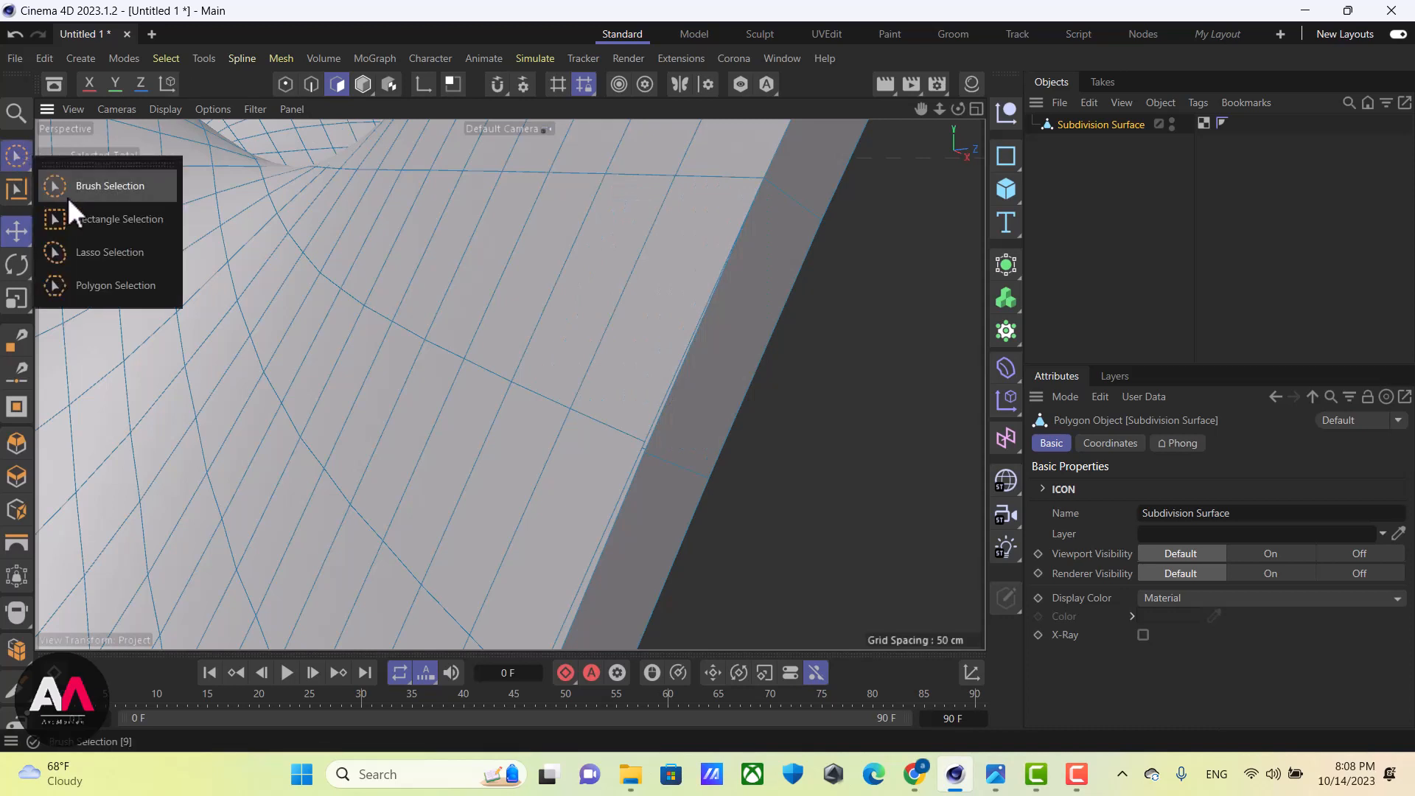
click(91, 188)
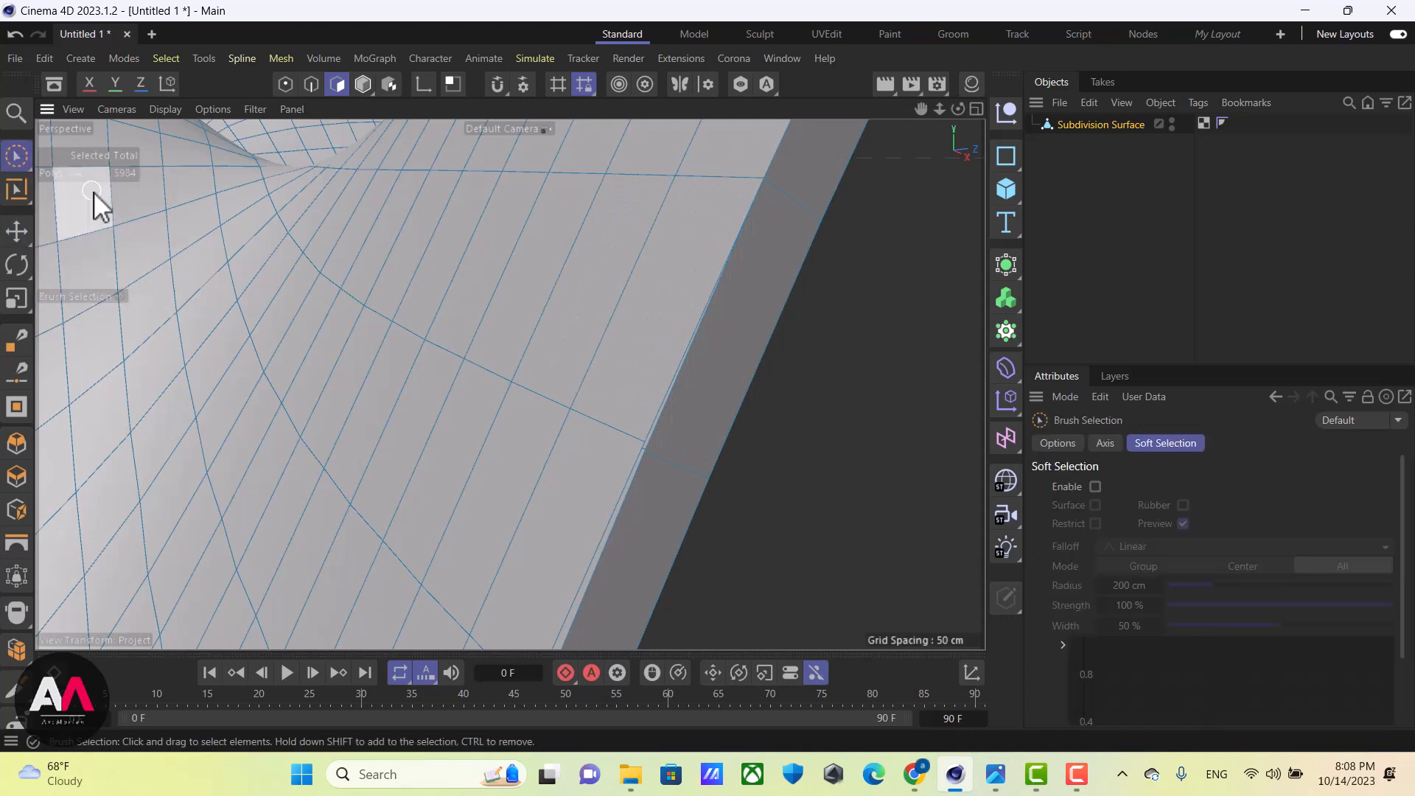
click(1109, 126)
click(285, 84)
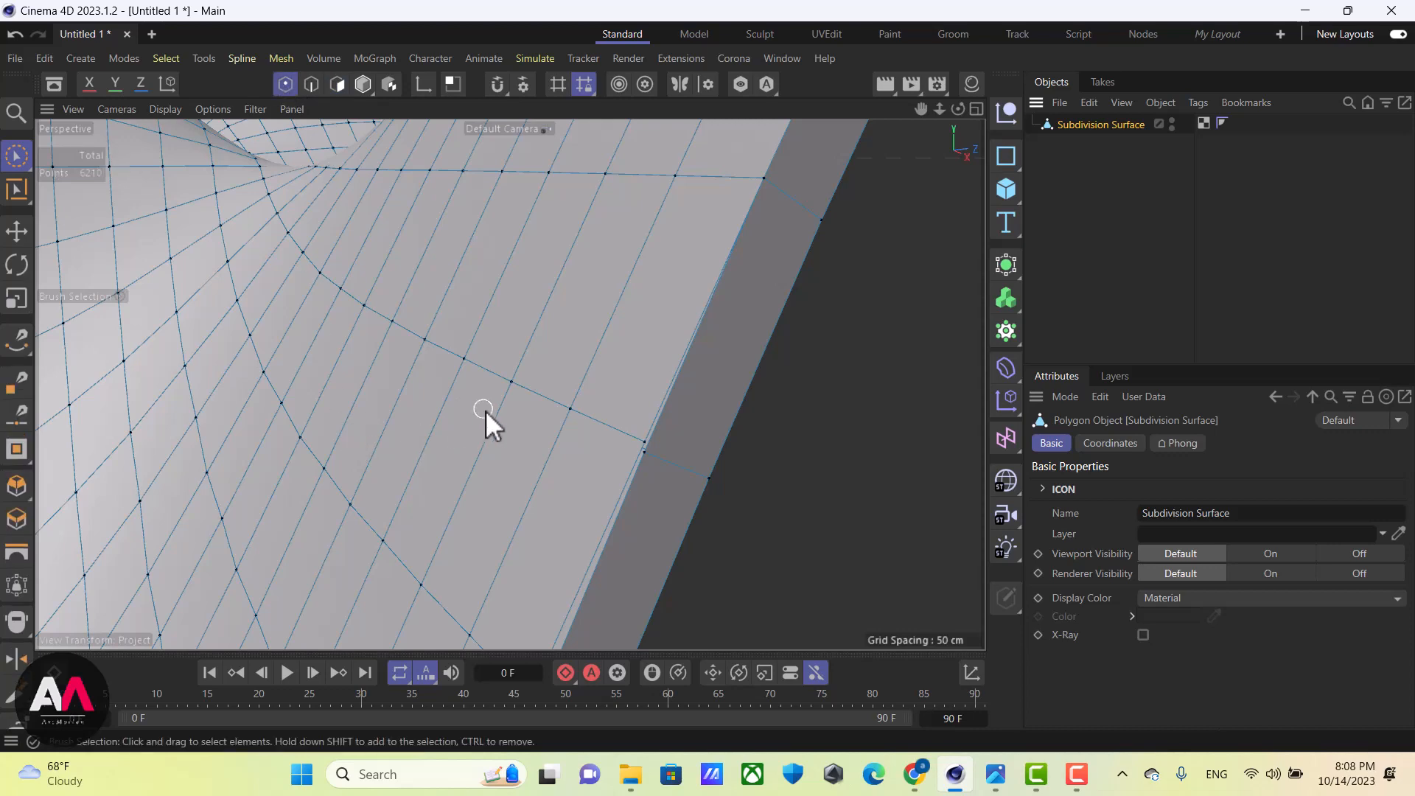
scroll(485, 410, down, 5)
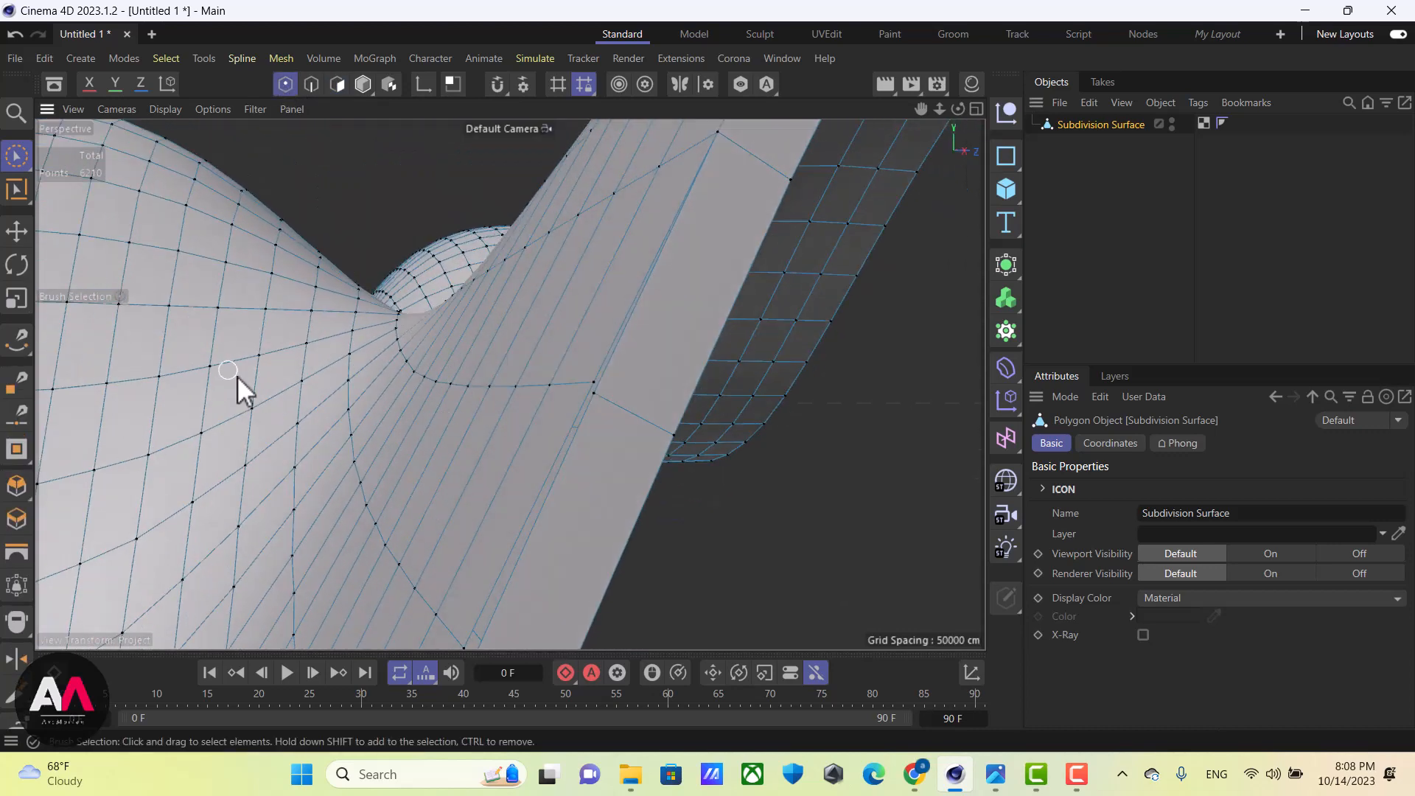
scroll(280, 387, up, 3)
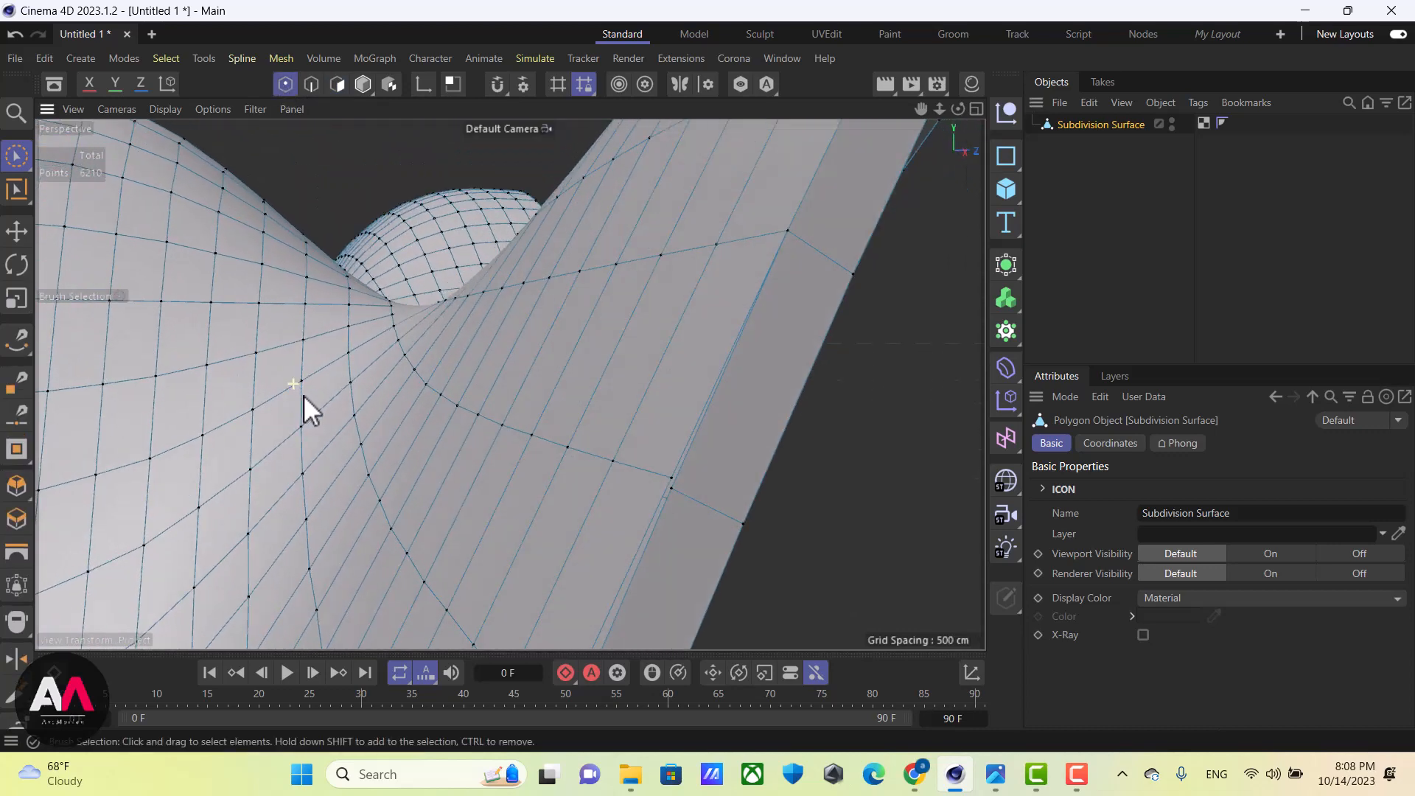
click(15, 388)
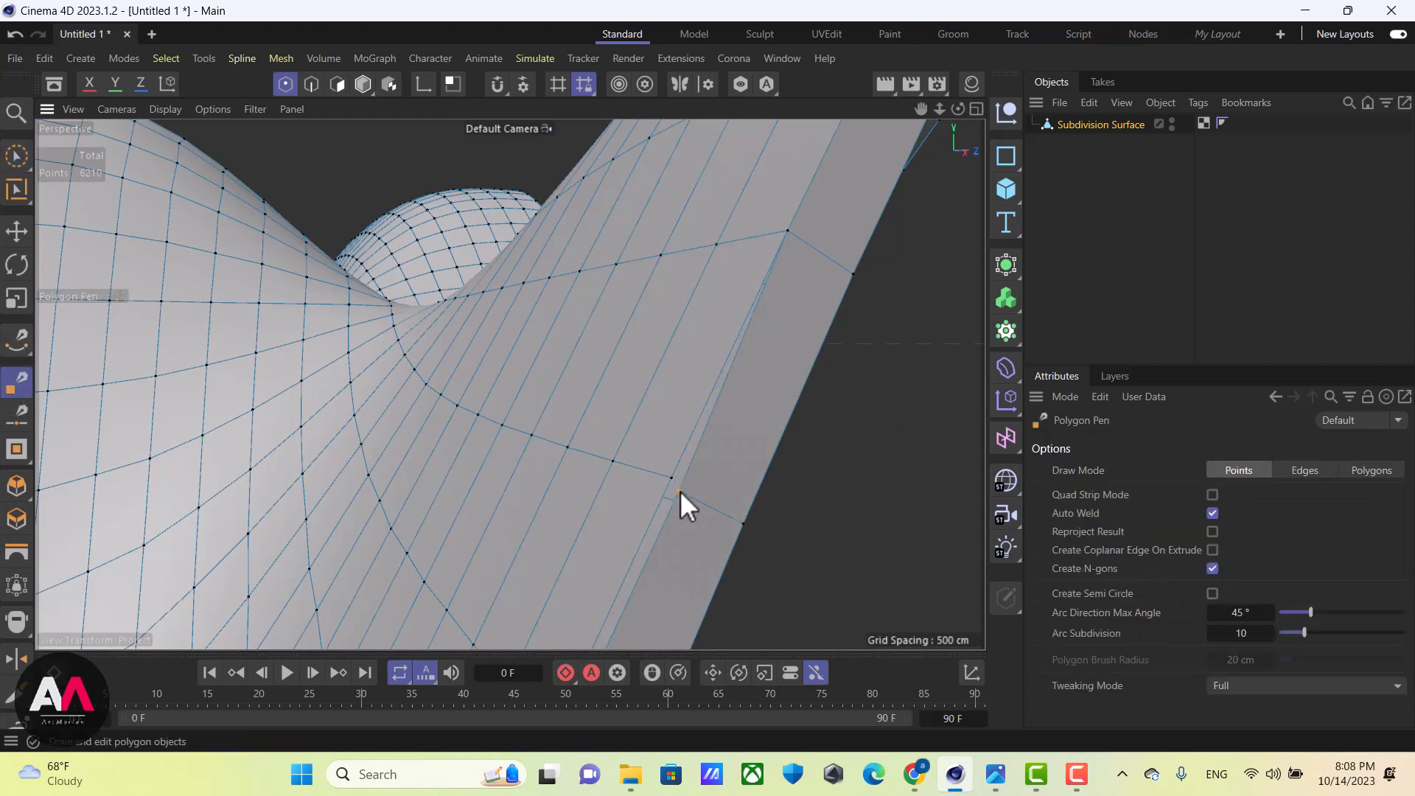
alt+drag(672, 480, 612, 498)
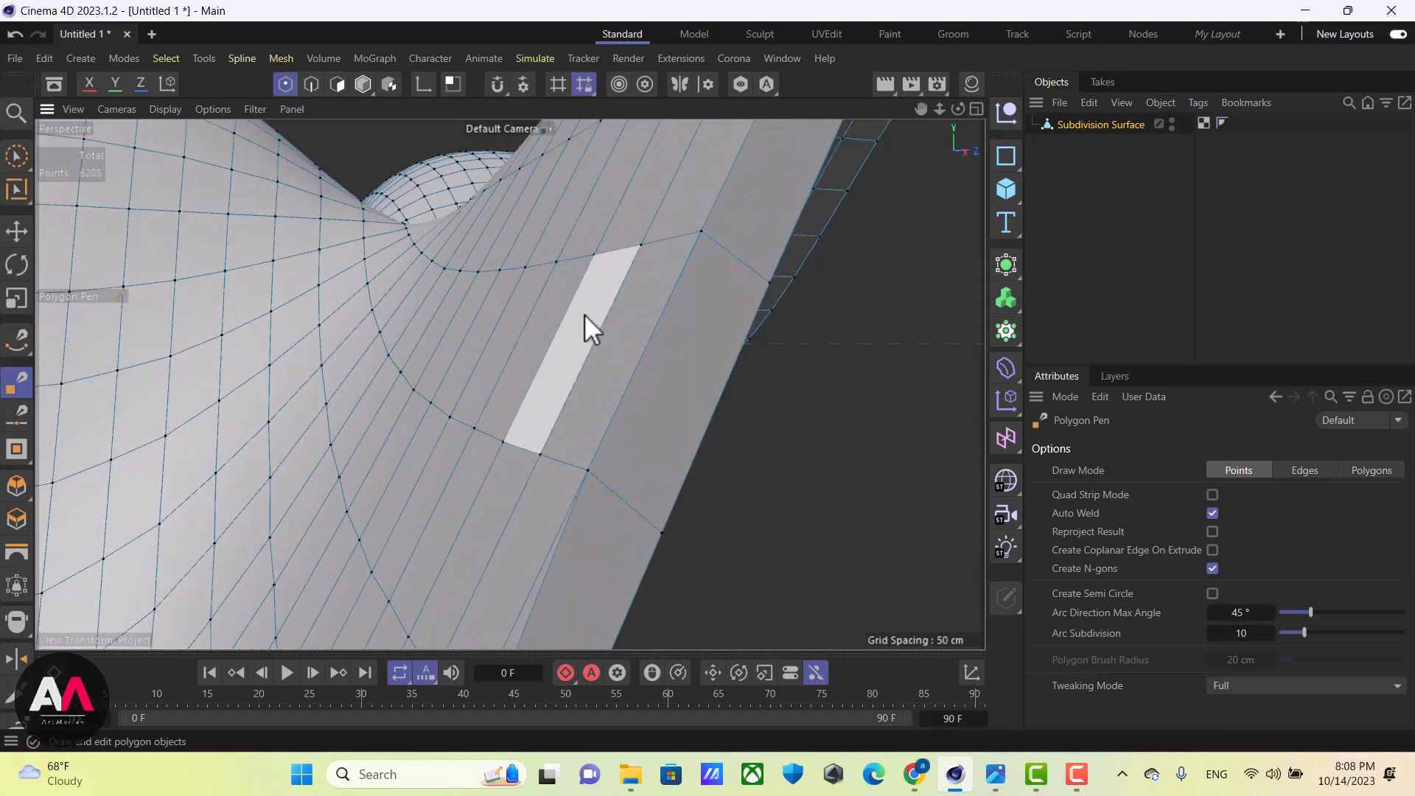
alt+drag(586, 314, 583, 458)
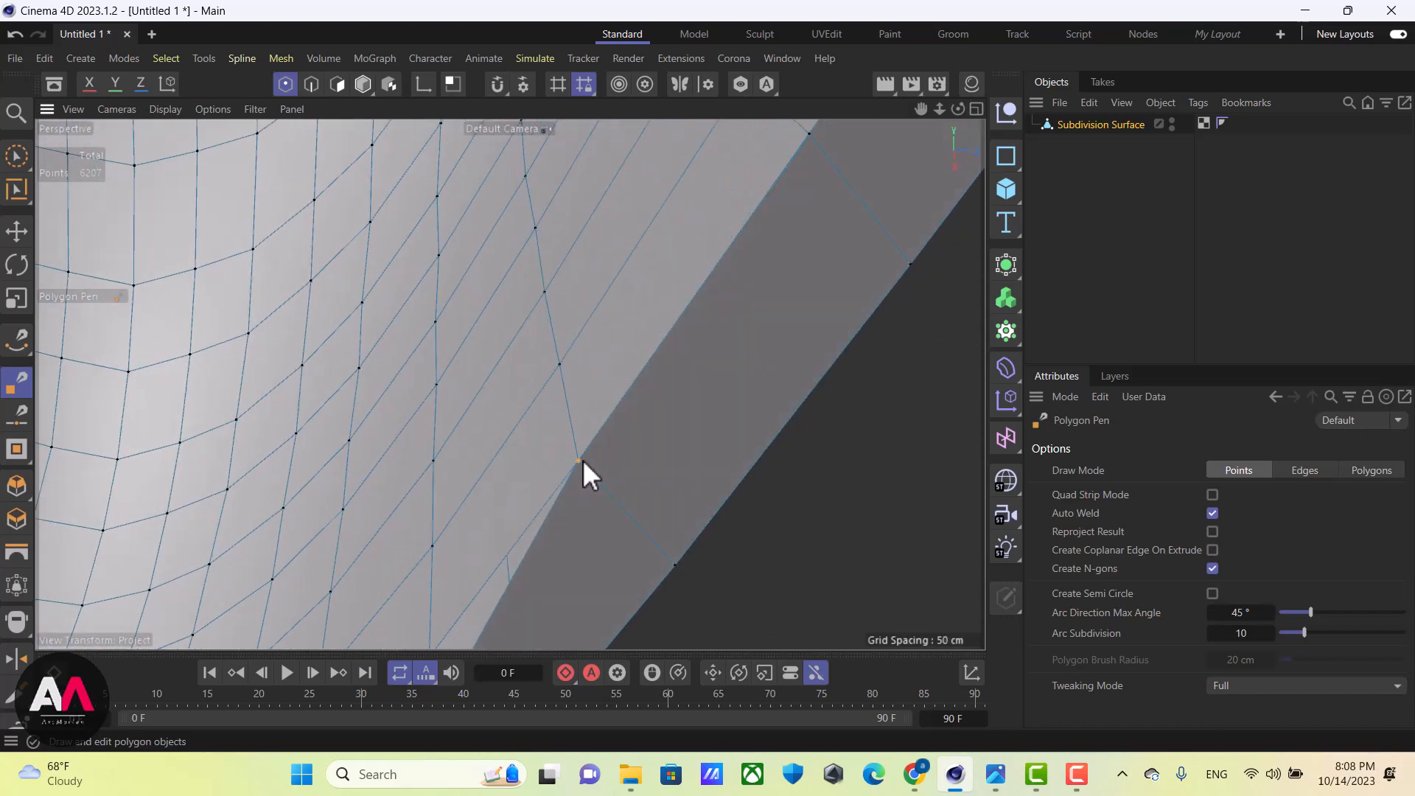
Switch the Polygon Pen to edge editing and weld the upper surface's edges to the rim down the same slope
click(309, 83)
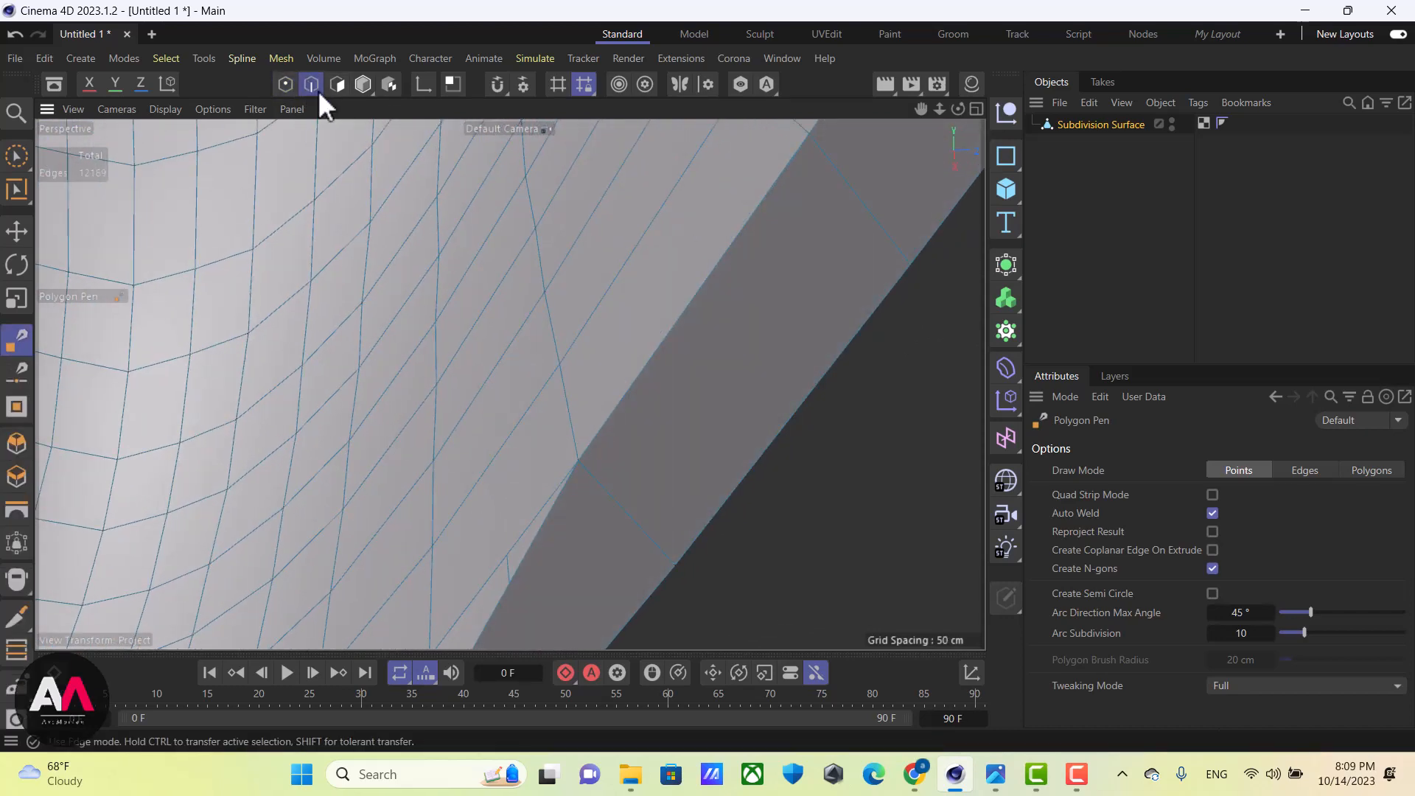
scroll(549, 240, down, 6)
scroll(443, 463, up, 3)
alt+middle_drag(512, 341, 550, 398)
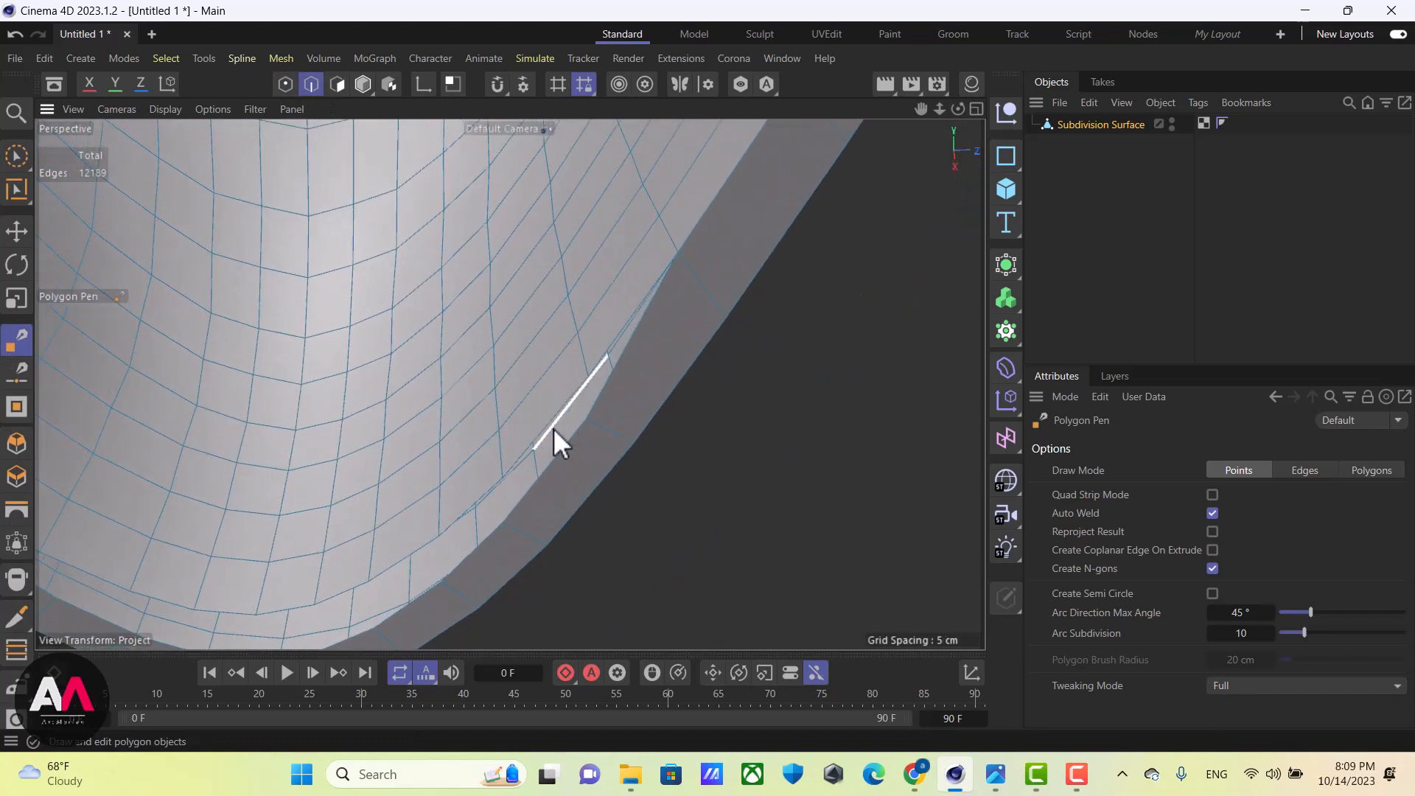
scroll(555, 428, up, 3)
scroll(556, 336, down, 1)
drag(550, 485, 545, 400)
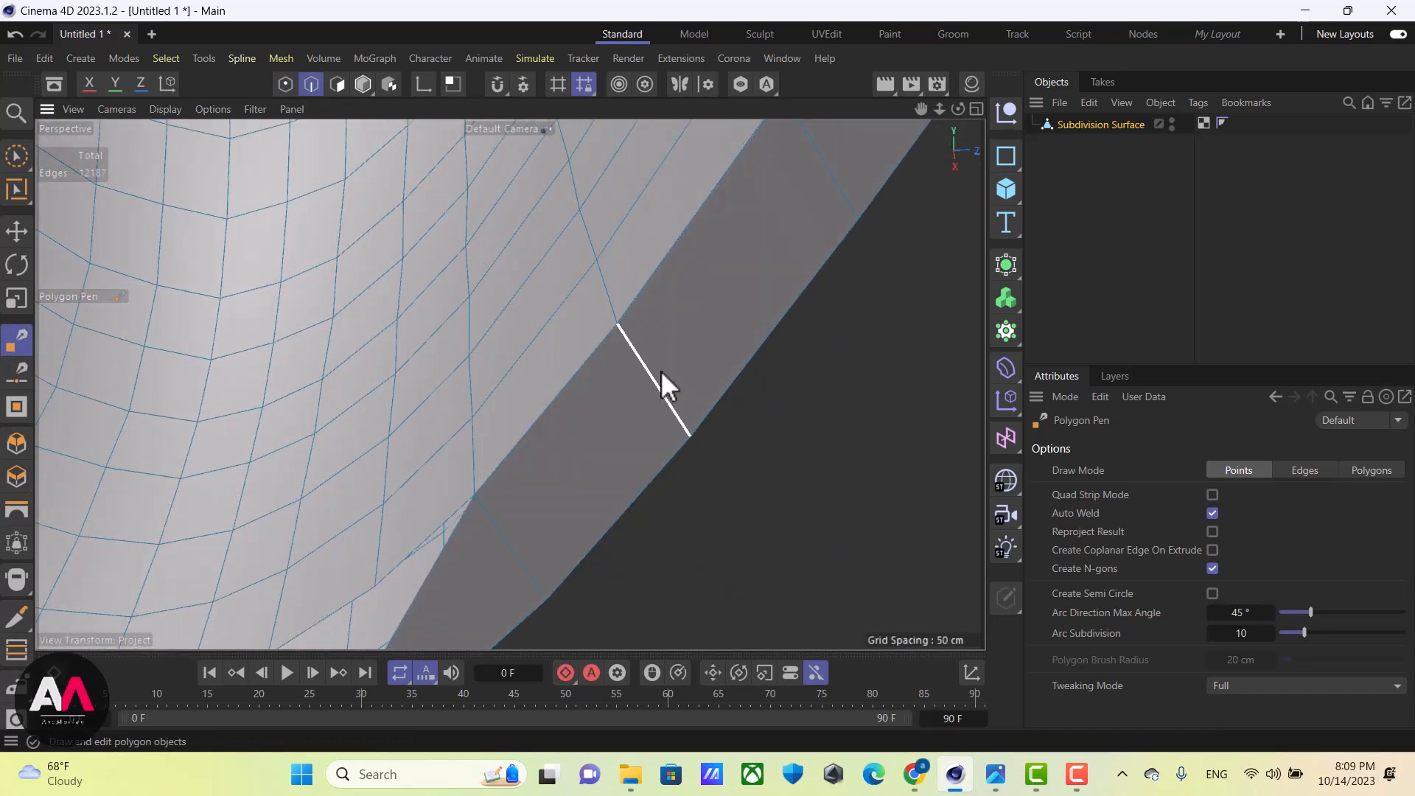
Weld the remaining surface edges to the rim around the lowest part of the first long-side wave tip
scroll(661, 370, down, 5)
scroll(488, 511, up, 3)
drag(667, 529, 662, 492)
drag(551, 563, 544, 521)
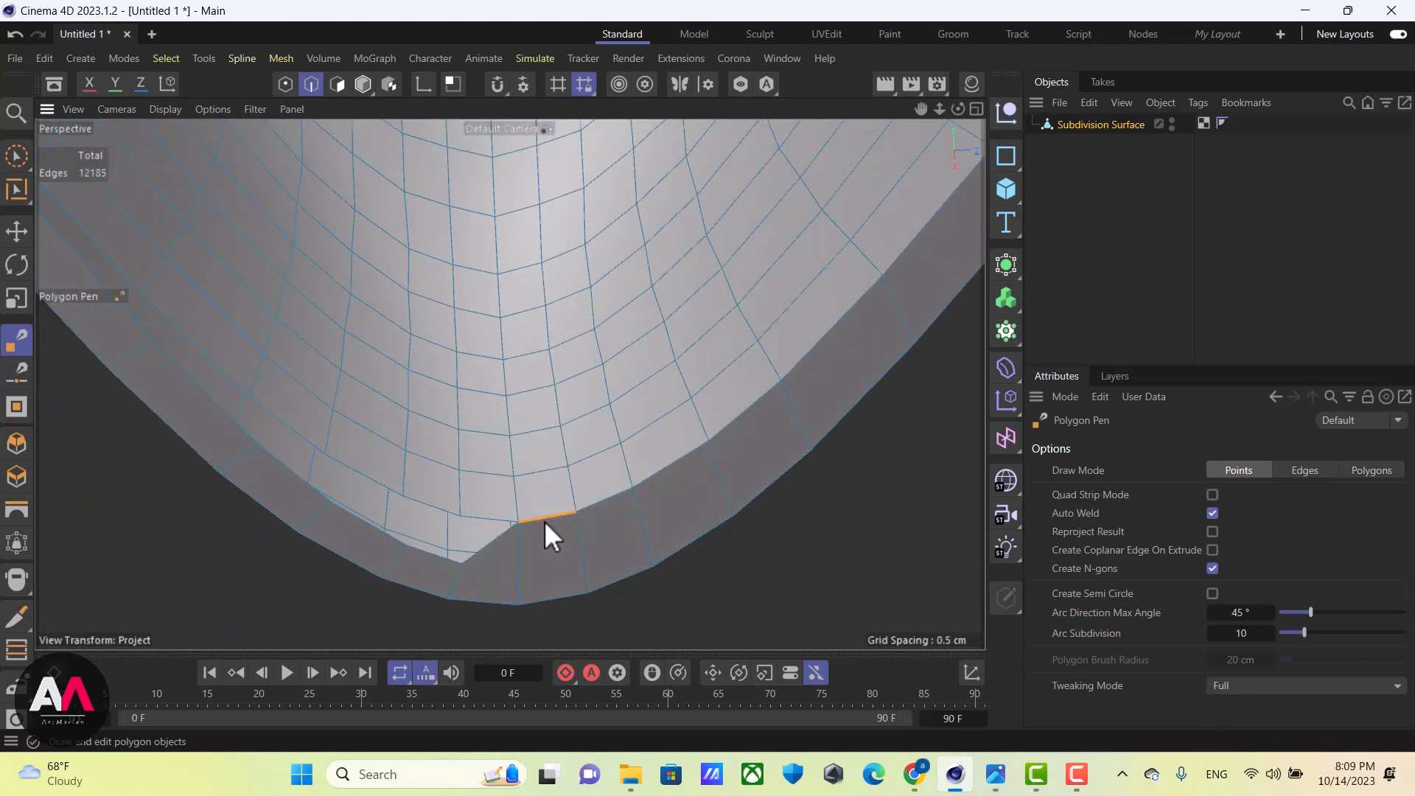
scroll(426, 507, up, 3)
drag(441, 588, 428, 509)
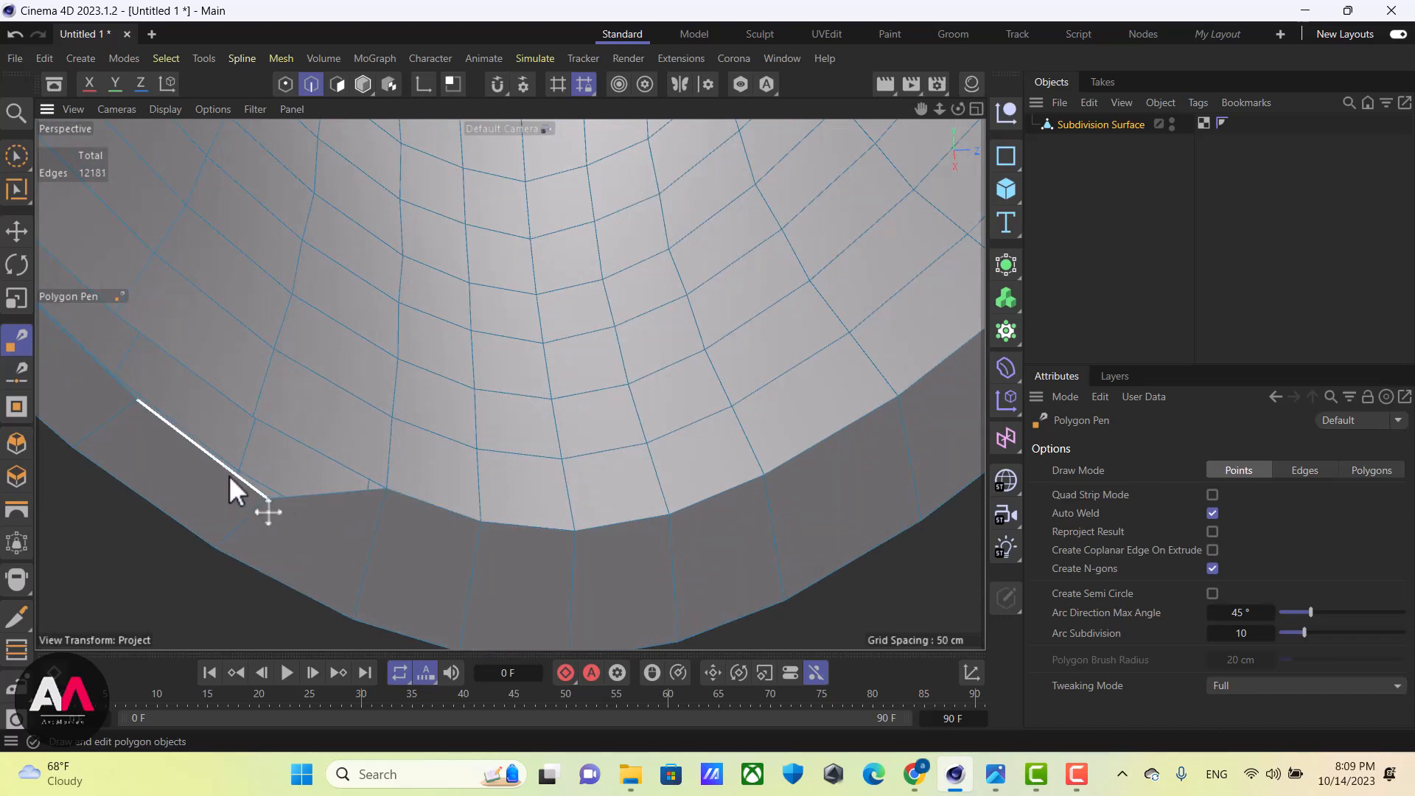
drag(229, 475, 207, 389)
scroll(463, 468, down, 3)
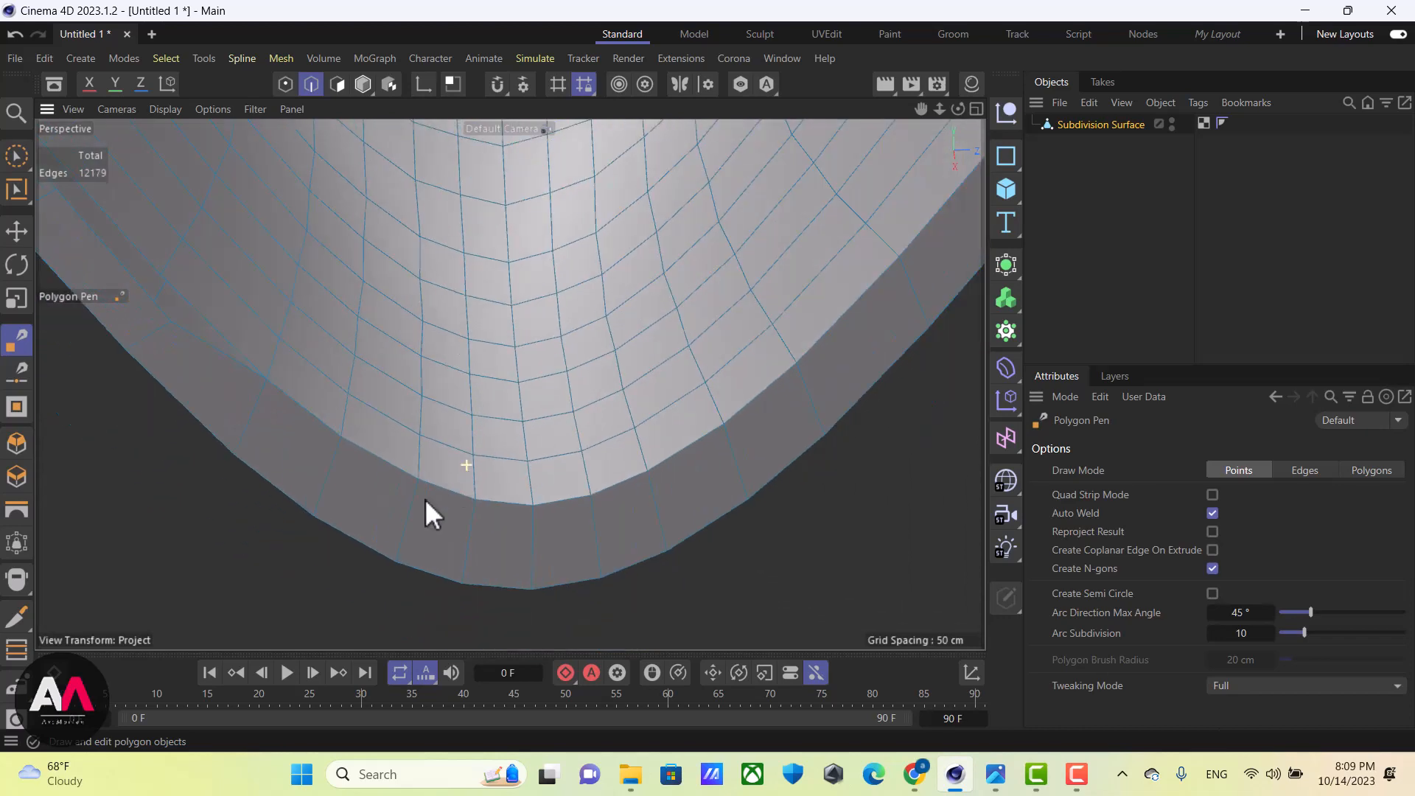
Weld the next surface edge to the rim at the start of the tip's opposite slope
alt+drag(424, 499, 349, 480)
scroll(227, 357, up, 2)
drag(224, 395, 339, 391)
scroll(487, 443, down, 3)
scroll(572, 377, up, 4)
alt+drag(572, 377, 570, 391)
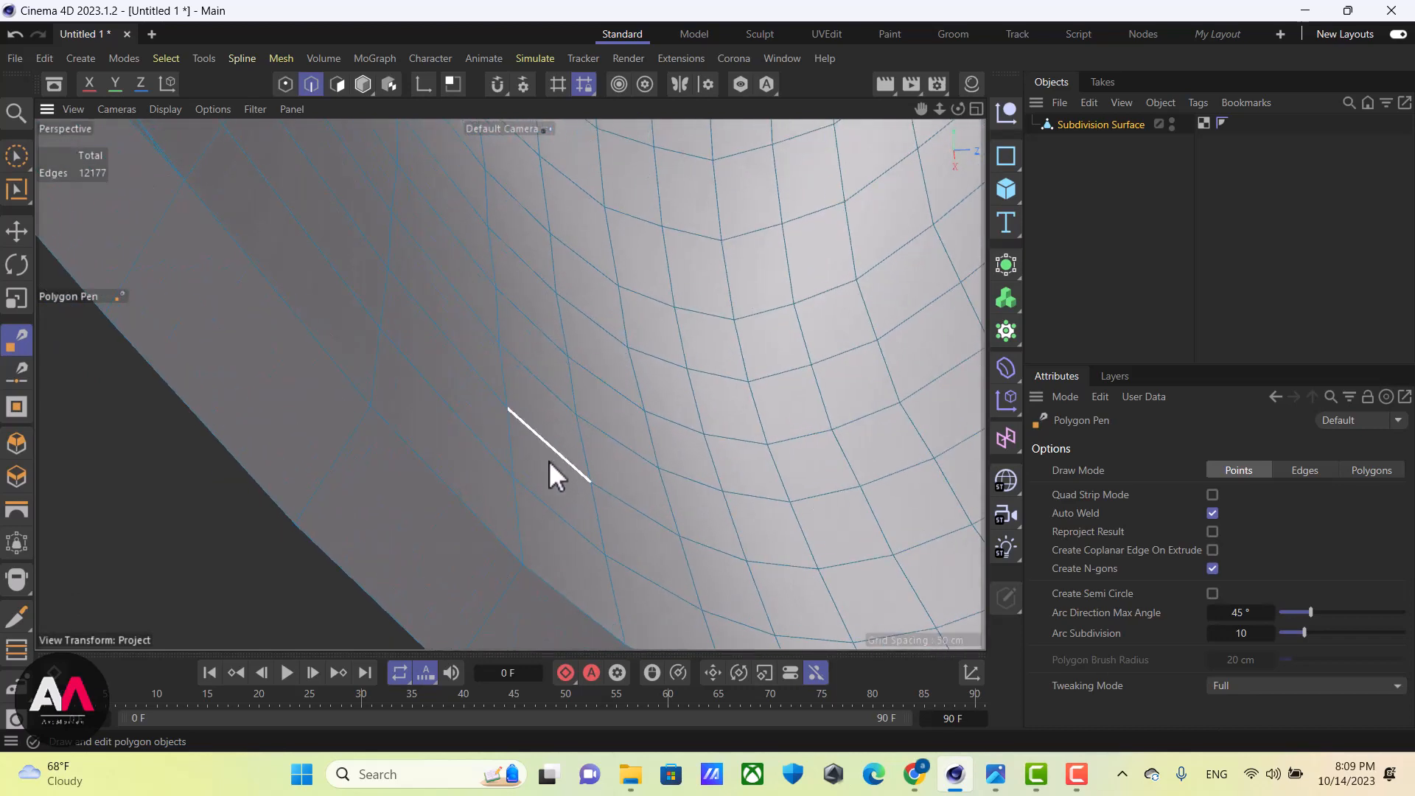
Close the upper part of the opposite slope's seam by welding its last edges and the stray corner point to the rim
alt+drag(484, 474, 555, 485)
scroll(531, 435, down, 2)
alt+drag(510, 384, 455, 442)
scroll(303, 407, up, 3)
scroll(365, 468, up, 3)
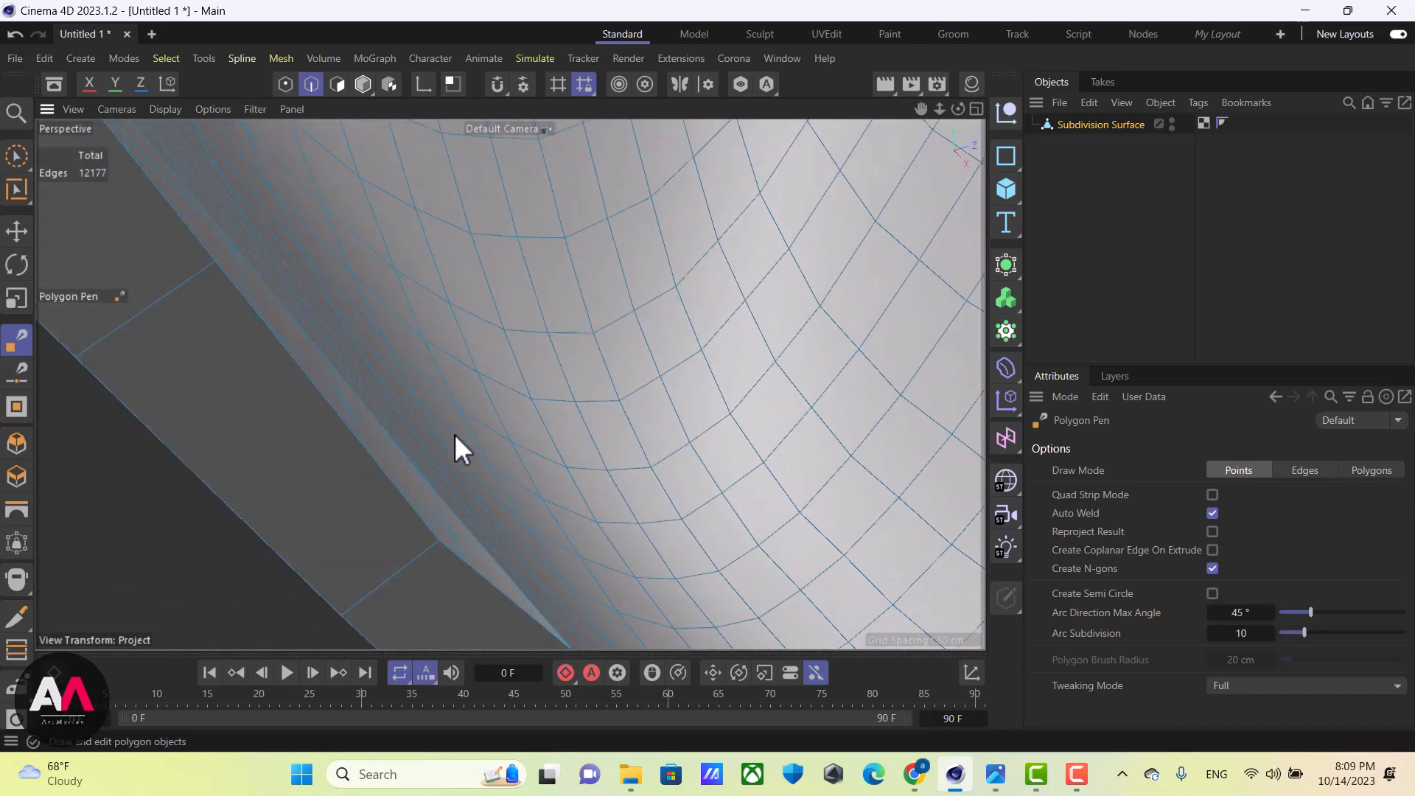
drag(383, 473, 272, 458)
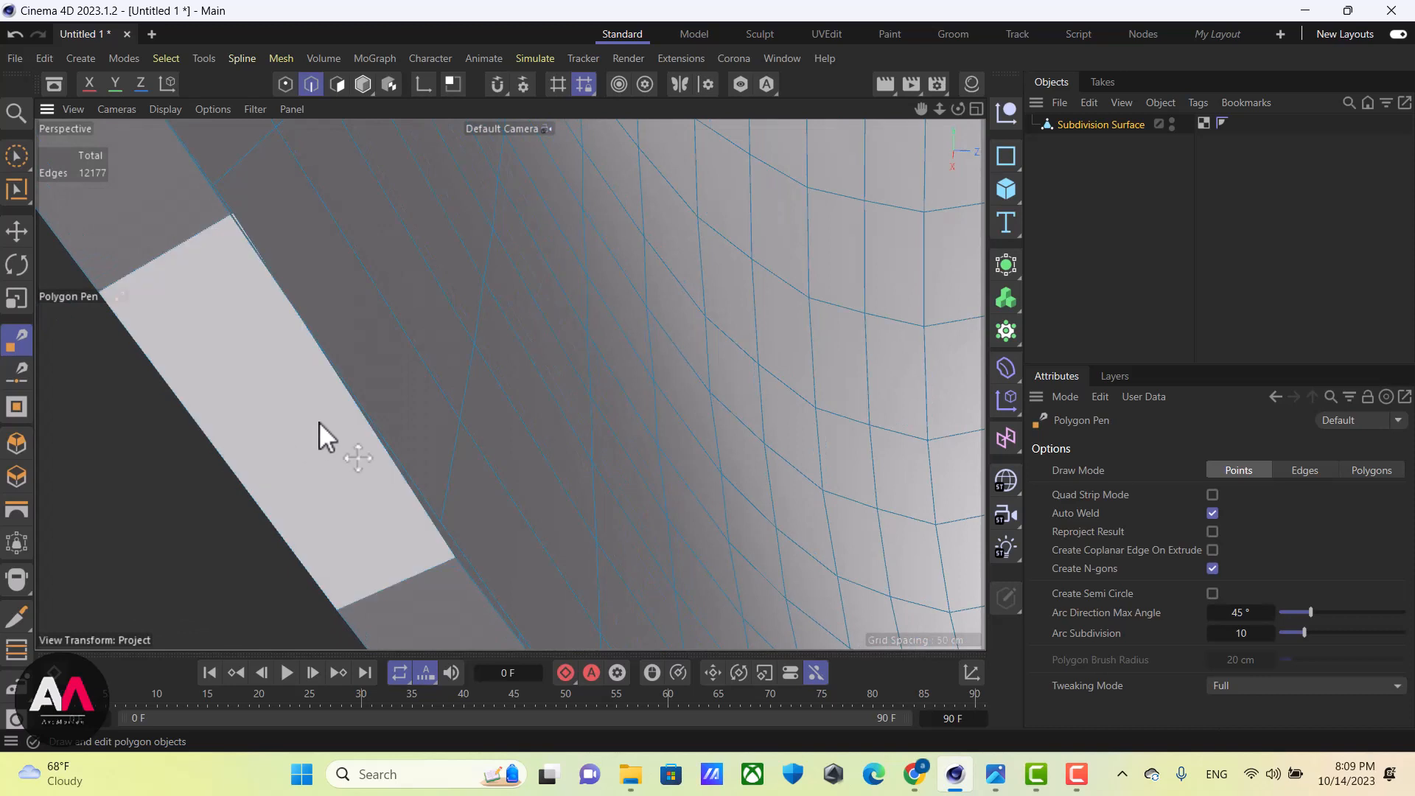
drag(358, 415, 458, 413)
click(286, 84)
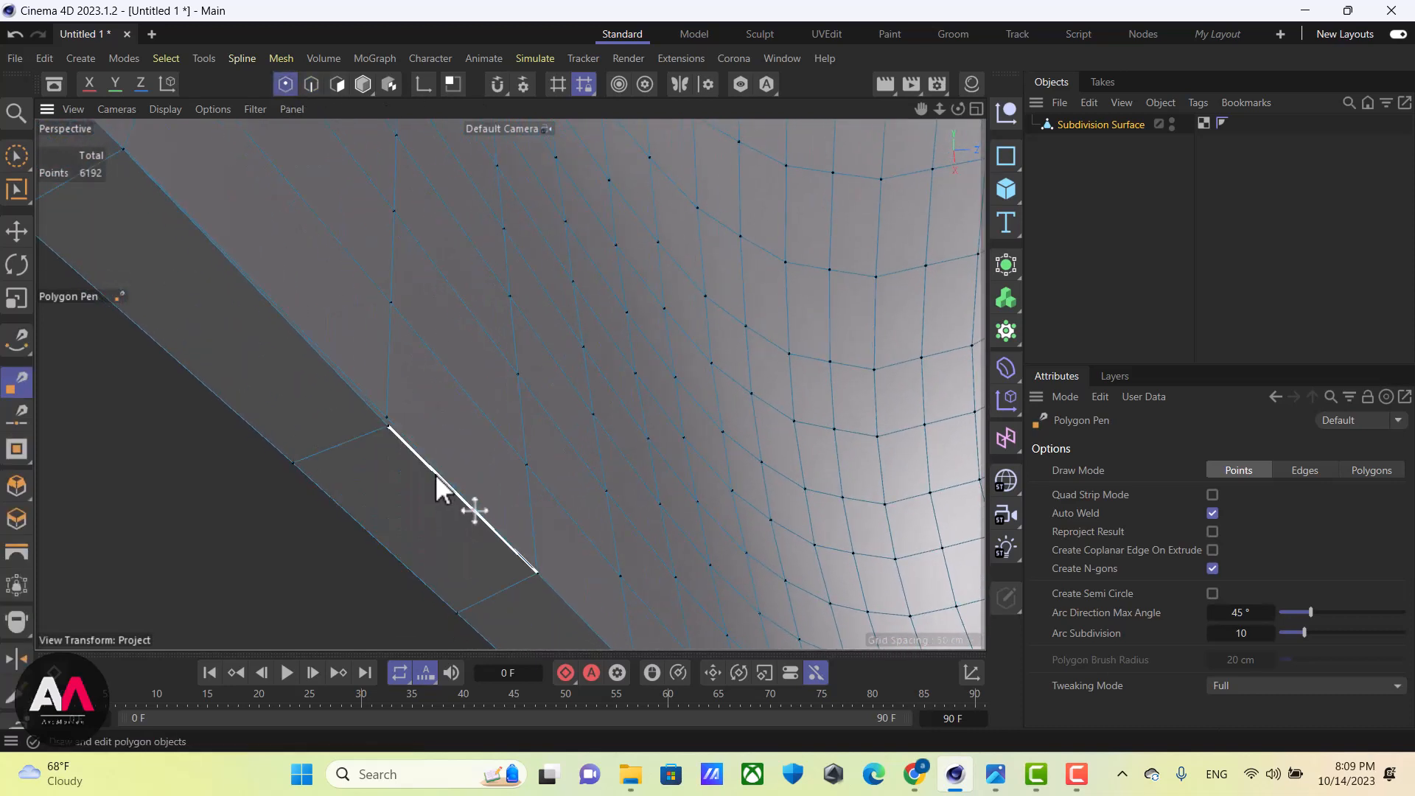
click(387, 420)
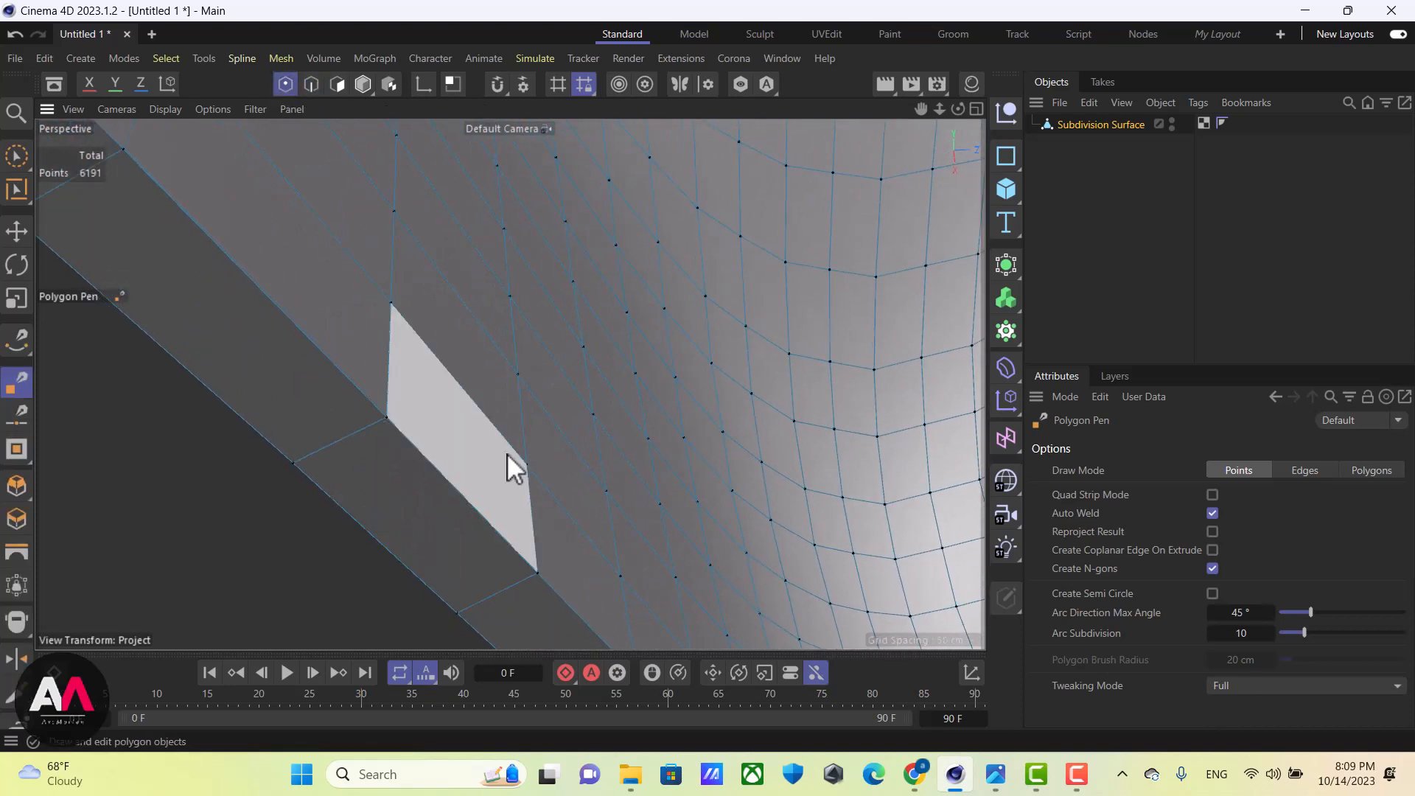
Weld the surface points to the rim on the near slope of the second wave tip on the same long side
alt+right_drag(541, 478, 372, 399)
mouse_move(394, 344)
alt+right_down()
mouse_move(515, 312)
mouse_move(357, 378)
mouse_move(512, 294)
mouse_move(452, 401)
mouse_move(314, 454)
mouse_move(413, 401)
mouse_move(629, 496)
mouse_move(619, 449)
mouse_move(495, 265)
alt+right_up()
mouse_move(495, 264)
alt+mouse_down()
mouse_move(795, 245)
mouse_move(649, 275)
alt+mouse_up()
alt+right_drag(786, 237, 666, 431)
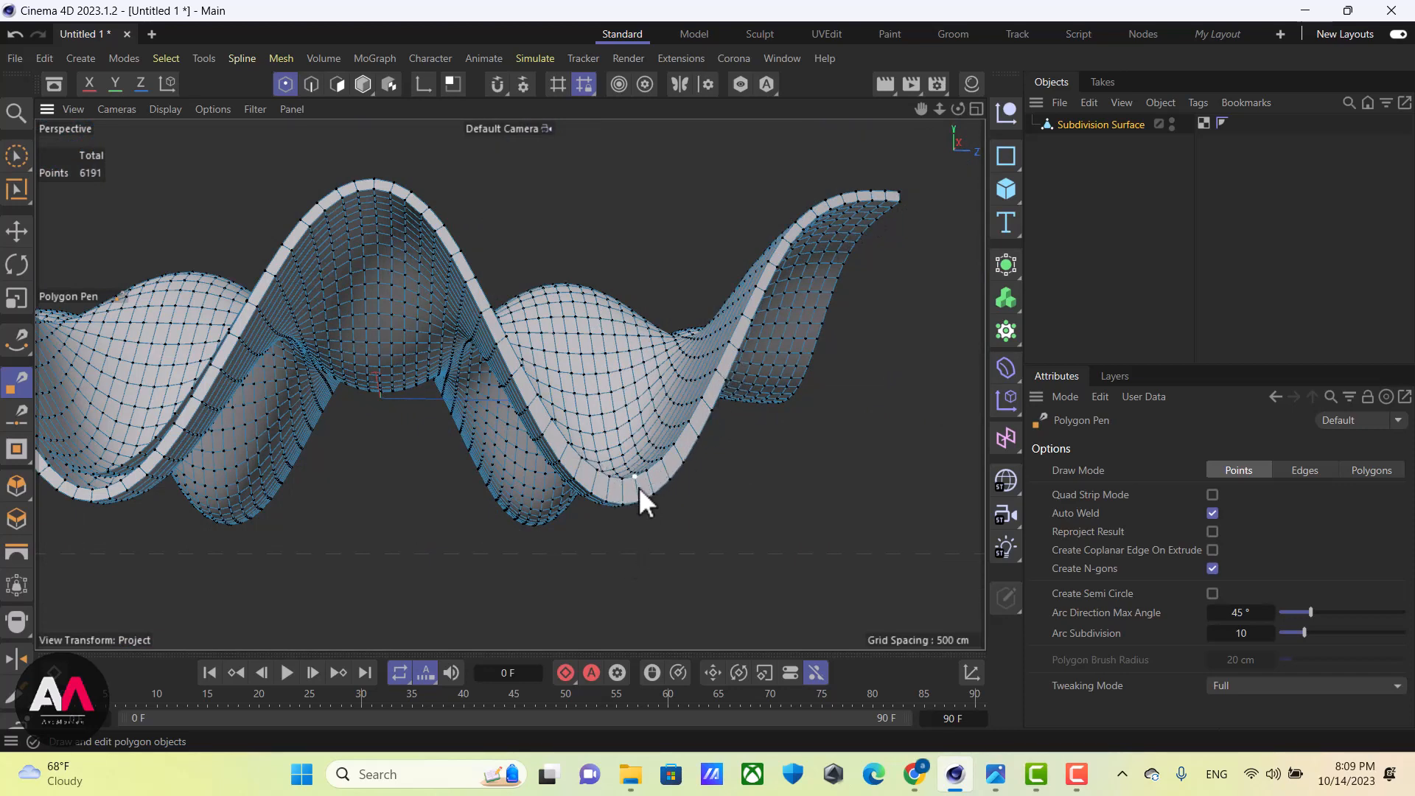
mouse_move(639, 488)
alt+mouse_down()
mouse_move(678, 493)
mouse_move(580, 461)
mouse_move(568, 481)
mouse_move(480, 377)
mouse_move(603, 453)
alt+mouse_up()
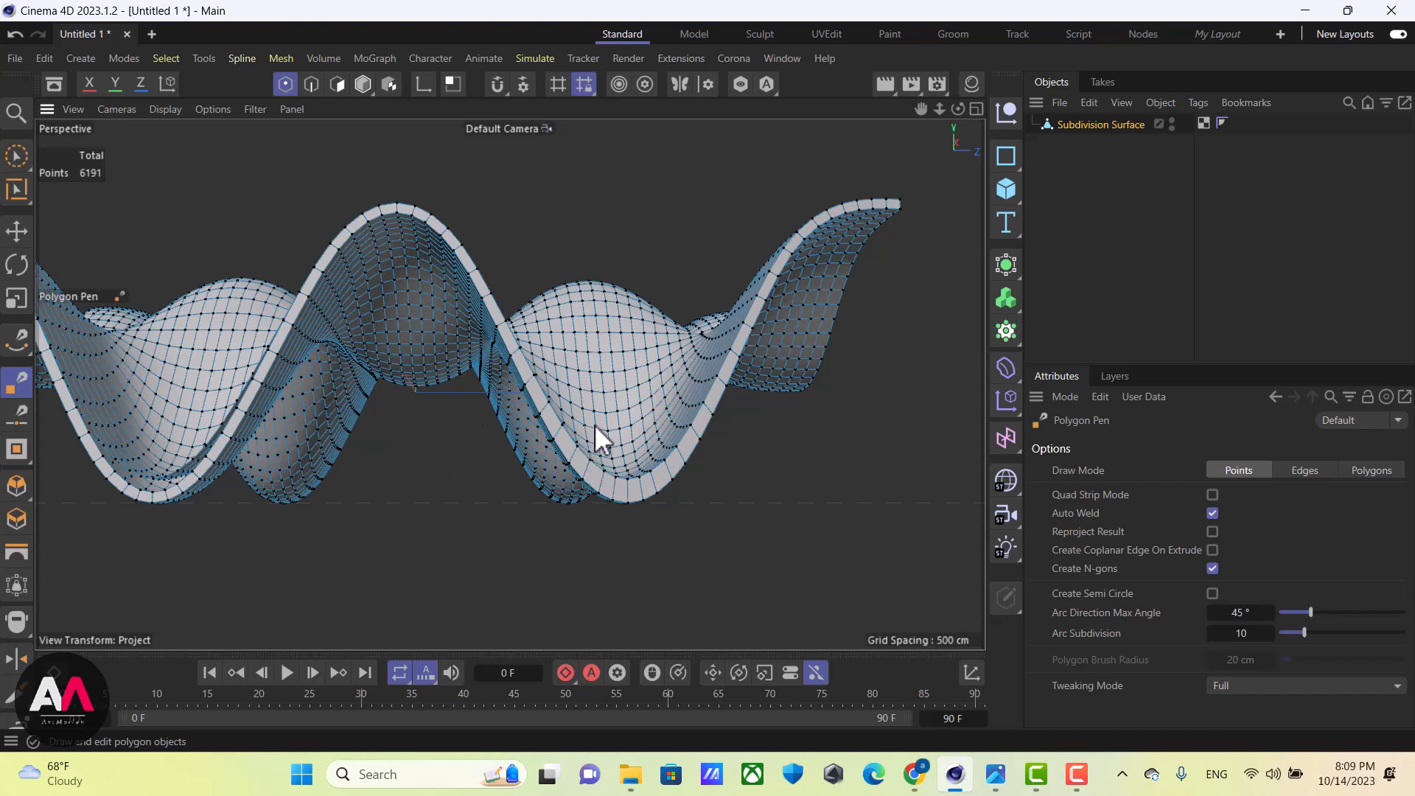
mouse_move(348, 411)
alt+mouse_down()
mouse_move(373, 373)
mouse_move(843, 503)
alt+mouse_up()
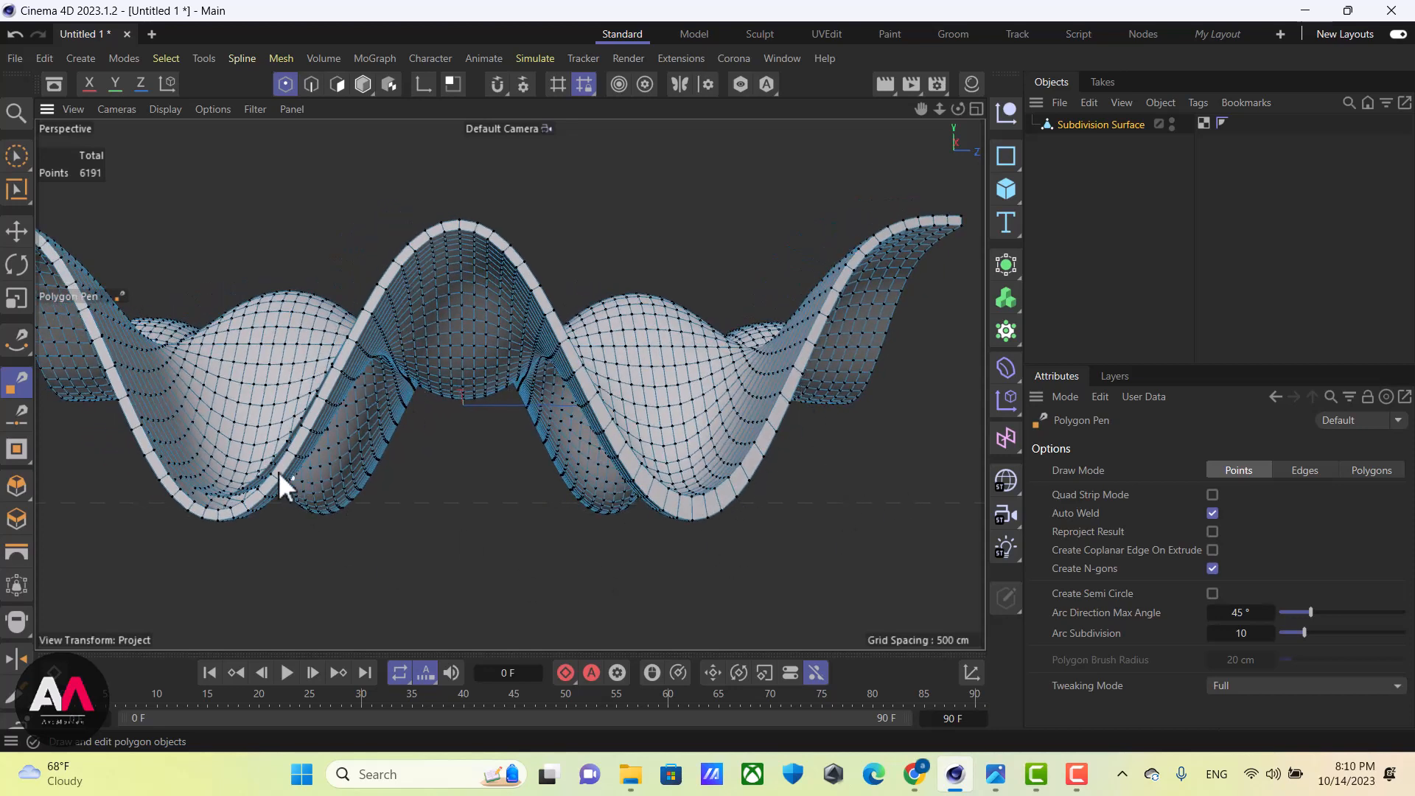
alt+drag(307, 442, 404, 548)
scroll(511, 435, up, 4)
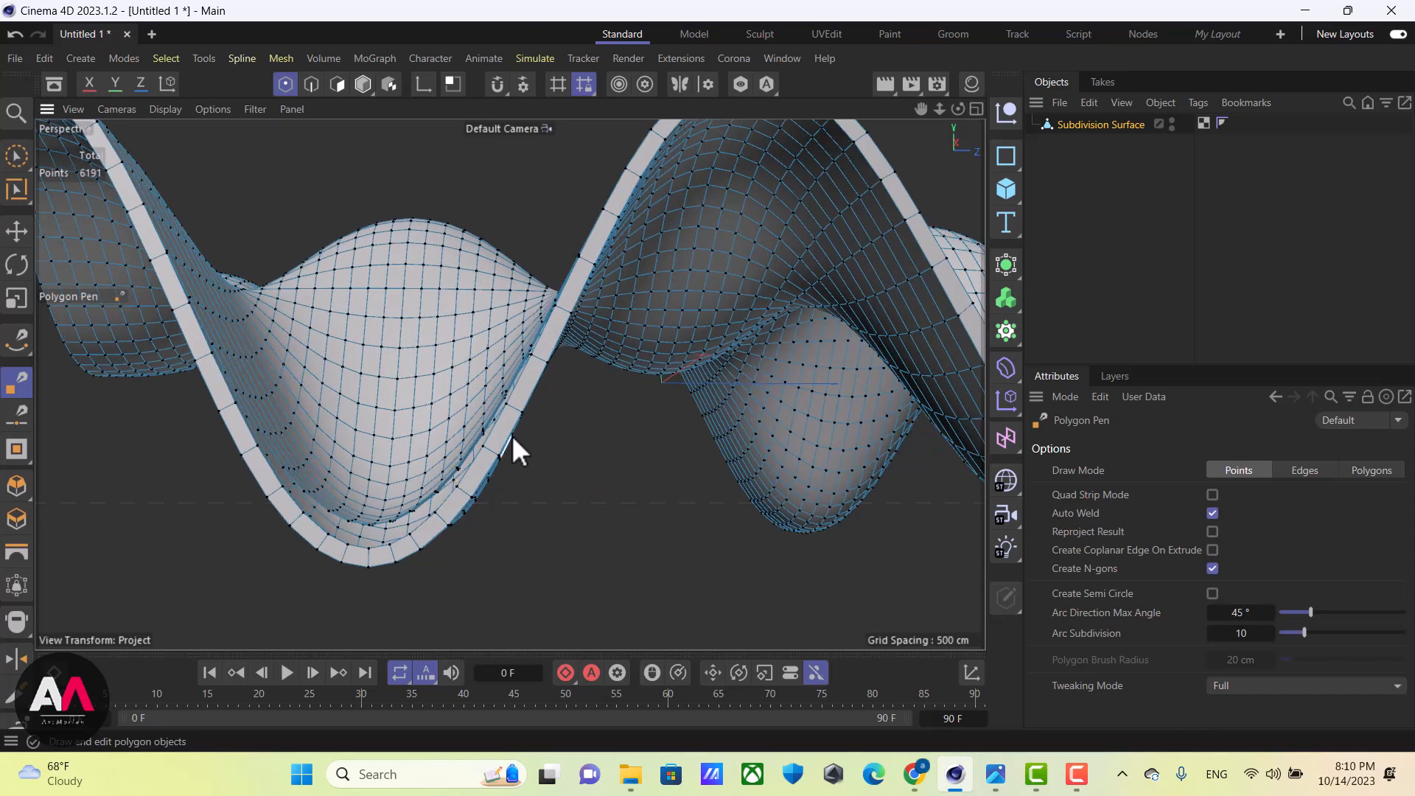
alt+drag(511, 441, 545, 494)
scroll(576, 316, up, 4)
alt+drag(386, 437, 594, 268)
drag(515, 442, 462, 510)
alt+drag(462, 510, 638, 106)
scroll(621, 177, up, 4)
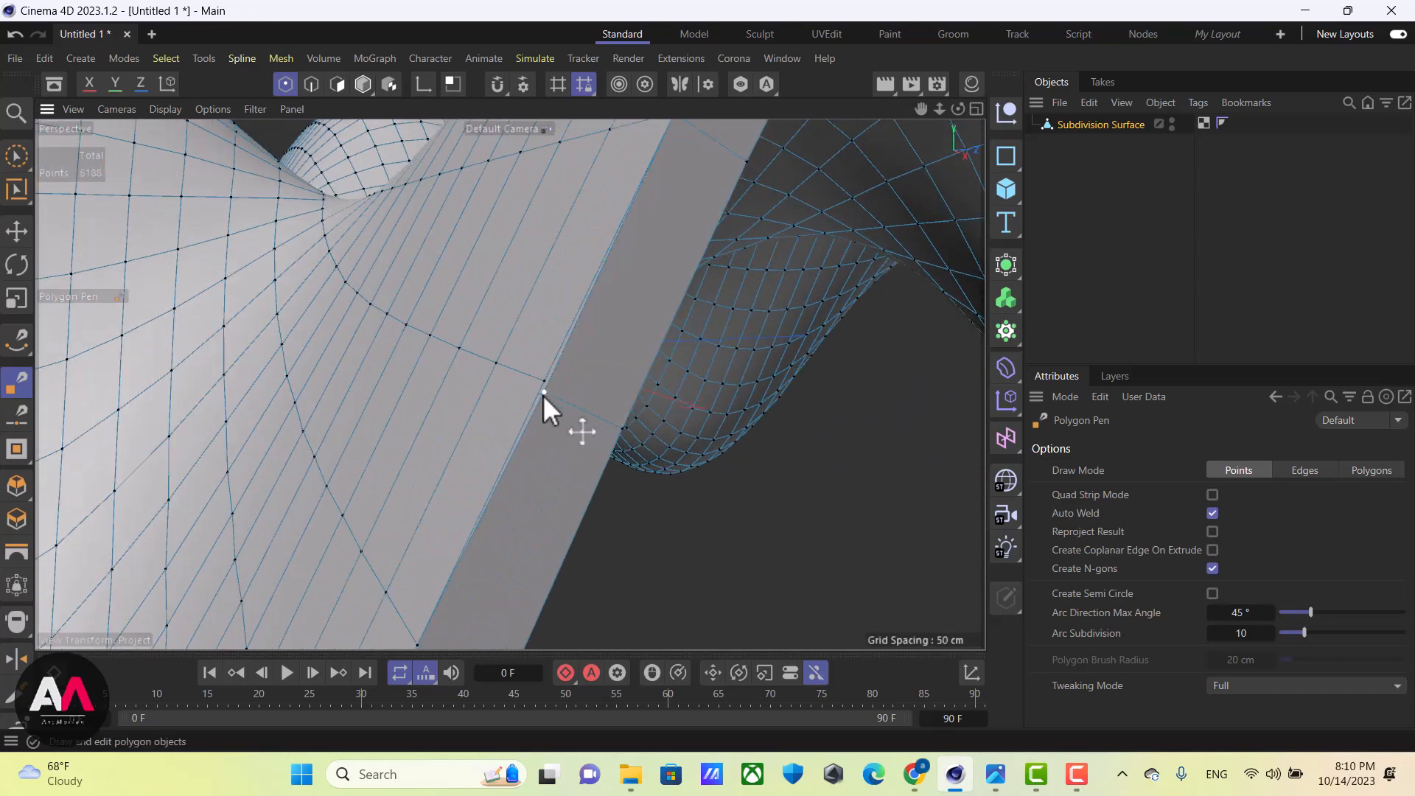
scroll(542, 395, down, 6)
Weld the surface edges to the rim from the slope to the lowest part of the second long-side wave tip
click(311, 84)
scroll(499, 496, up, 6)
alt+drag(500, 497, 450, 462)
scroll(449, 462, up, 4)
drag(472, 522, 470, 466)
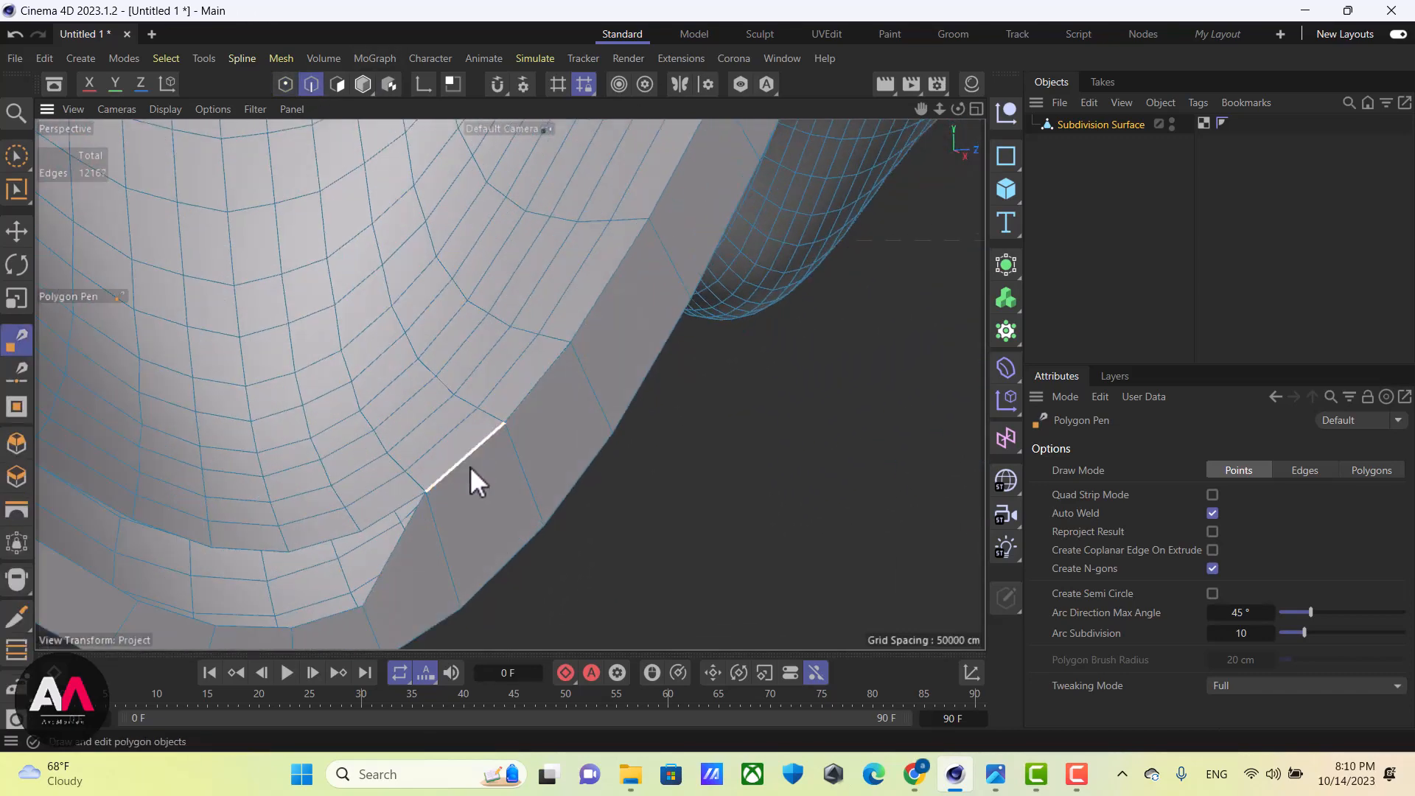
alt+drag(509, 386, 558, 505)
mouse_move(558, 505)
mouse_down()
mouse_move(561, 462)
mouse_move(560, 501)
mouse_up()
drag(560, 501, 564, 468)
Weld the remaining edges and the end point to the rim up the second wave tip's opposite slope
drag(430, 392, 437, 349)
alt+drag(436, 349, 566, 570)
drag(403, 378, 427, 420)
drag(430, 351, 439, 336)
alt+drag(439, 337, 436, 540)
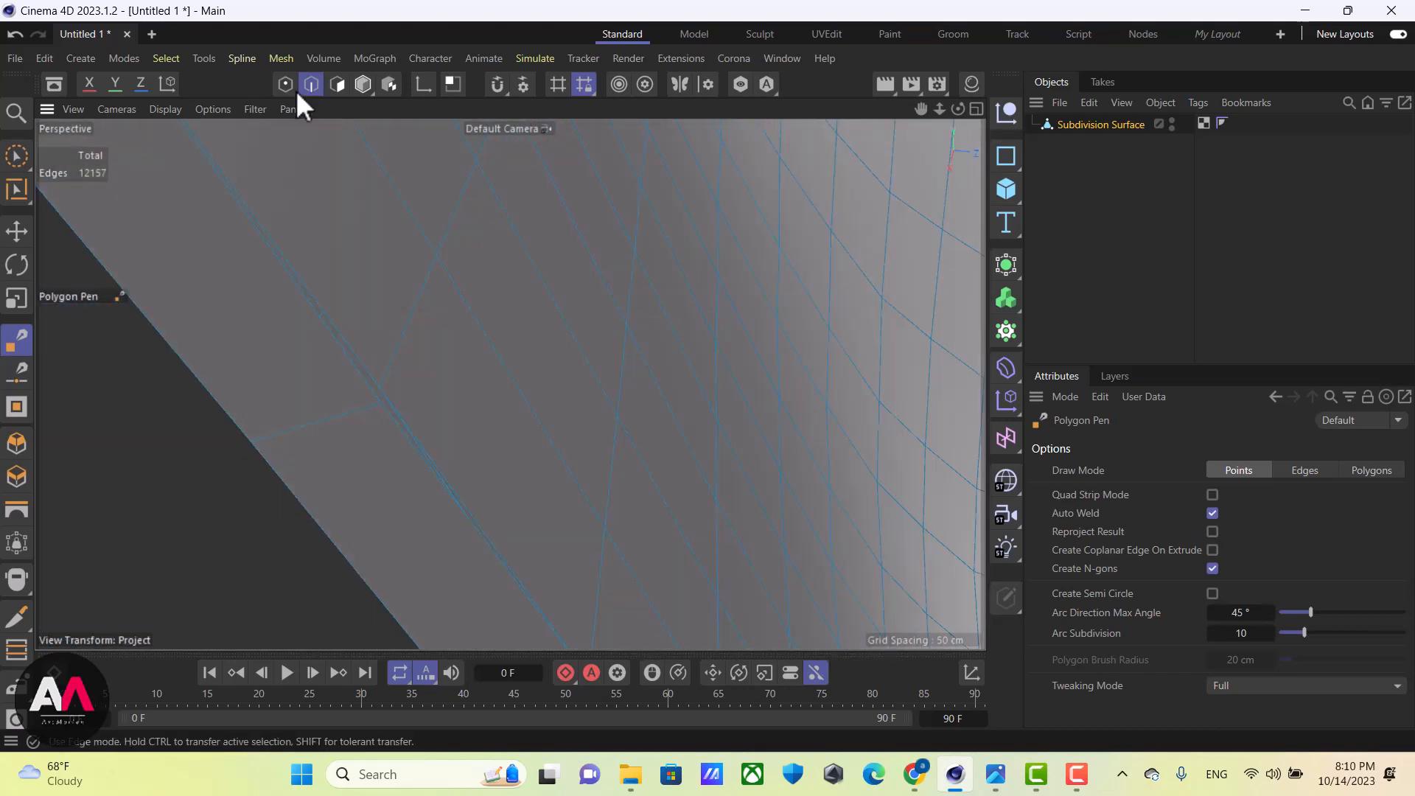
click(286, 86)
Weld the upper surface's edges to the rim around the first short-end wave tip with the Polygon Pen
scroll(520, 361, down, 10)
scroll(524, 421, up, 10)
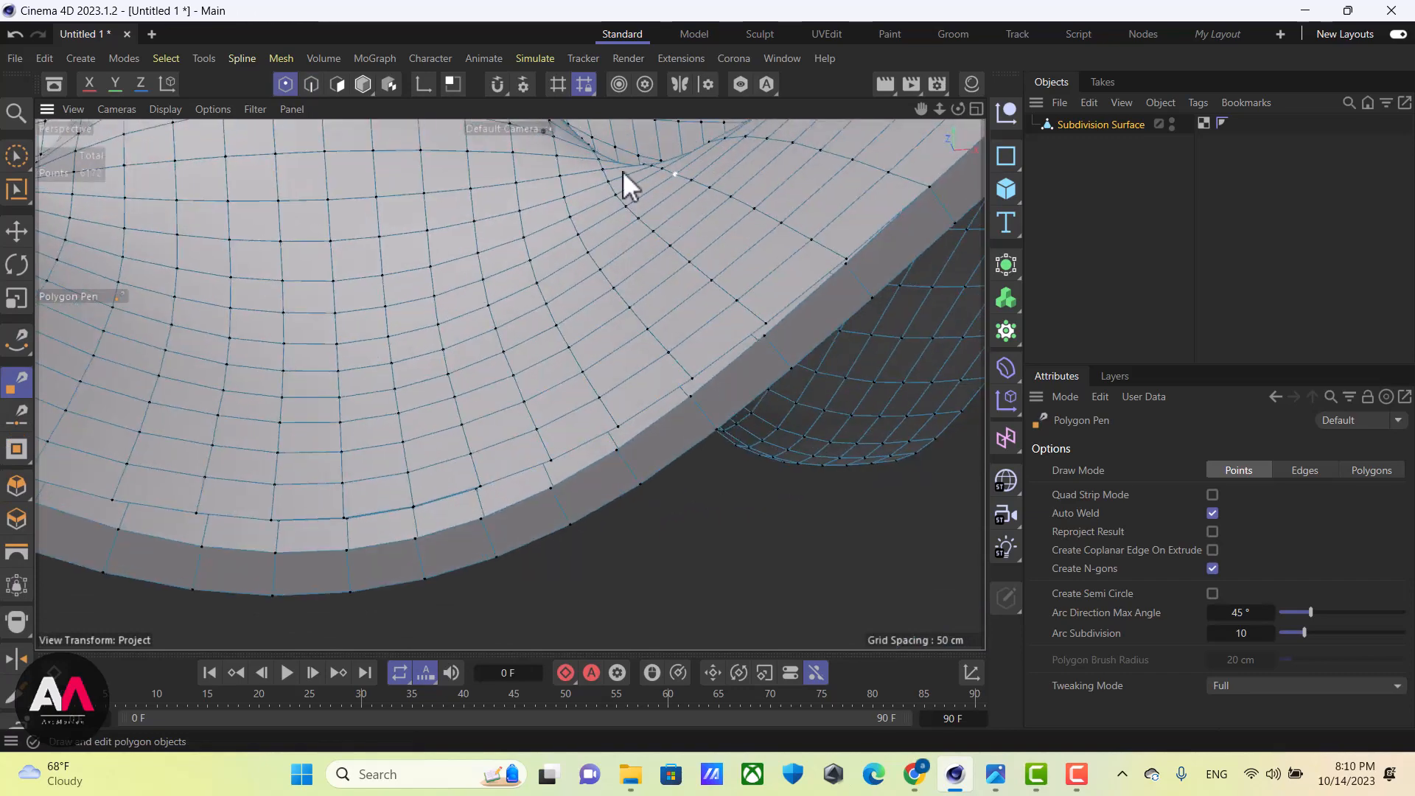
click(311, 85)
alt+drag(560, 294, 589, 323)
scroll(589, 323, up, 3)
drag(653, 474, 637, 452)
scroll(637, 453, down, 3)
alt+drag(511, 382, 708, 397)
scroll(590, 472, up, 3)
drag(566, 510, 565, 471)
drag(356, 517, 356, 475)
drag(155, 467, 152, 439)
Weld the remaining seam points to the rim at the far slope of the short-end wave tip
alt+drag(176, 442, 490, 496)
scroll(489, 496, down, 3)
alt+drag(243, 310, 279, 280)
click(286, 85)
scroll(419, 360, down, 3)
drag(269, 426, 315, 377)
Weld the first surface edges to the rim on one slope of the first wave tip on the opposite long side
scroll(317, 384, up, 4)
scroll(316, 377, down, 5)
alt+drag(561, 369, 538, 140)
scroll(538, 140, up, 4)
click(311, 84)
scroll(692, 295, up, 4)
alt+drag(692, 295, 759, 243)
scroll(696, 392, down, 2)
drag(700, 395, 647, 371)
scroll(580, 550, up, 2)
scroll(647, 371, down, 4)
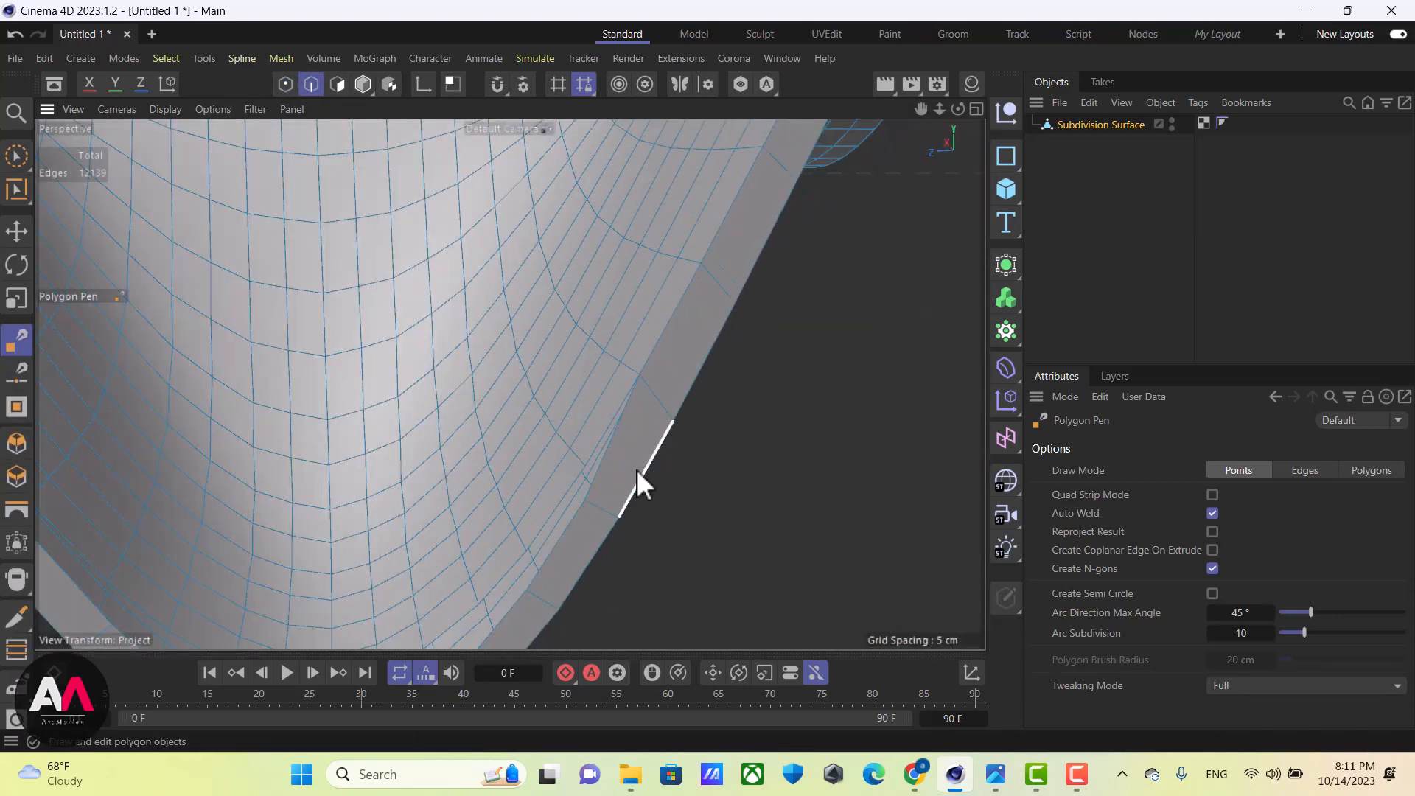
Weld the surface edges to the rim around the lowest part of this opposite long-side wave tip
scroll(637, 471, up, 3)
scroll(648, 457, down, 3)
drag(658, 453, 617, 447)
scroll(639, 484, up, 3)
drag(466, 602, 463, 532)
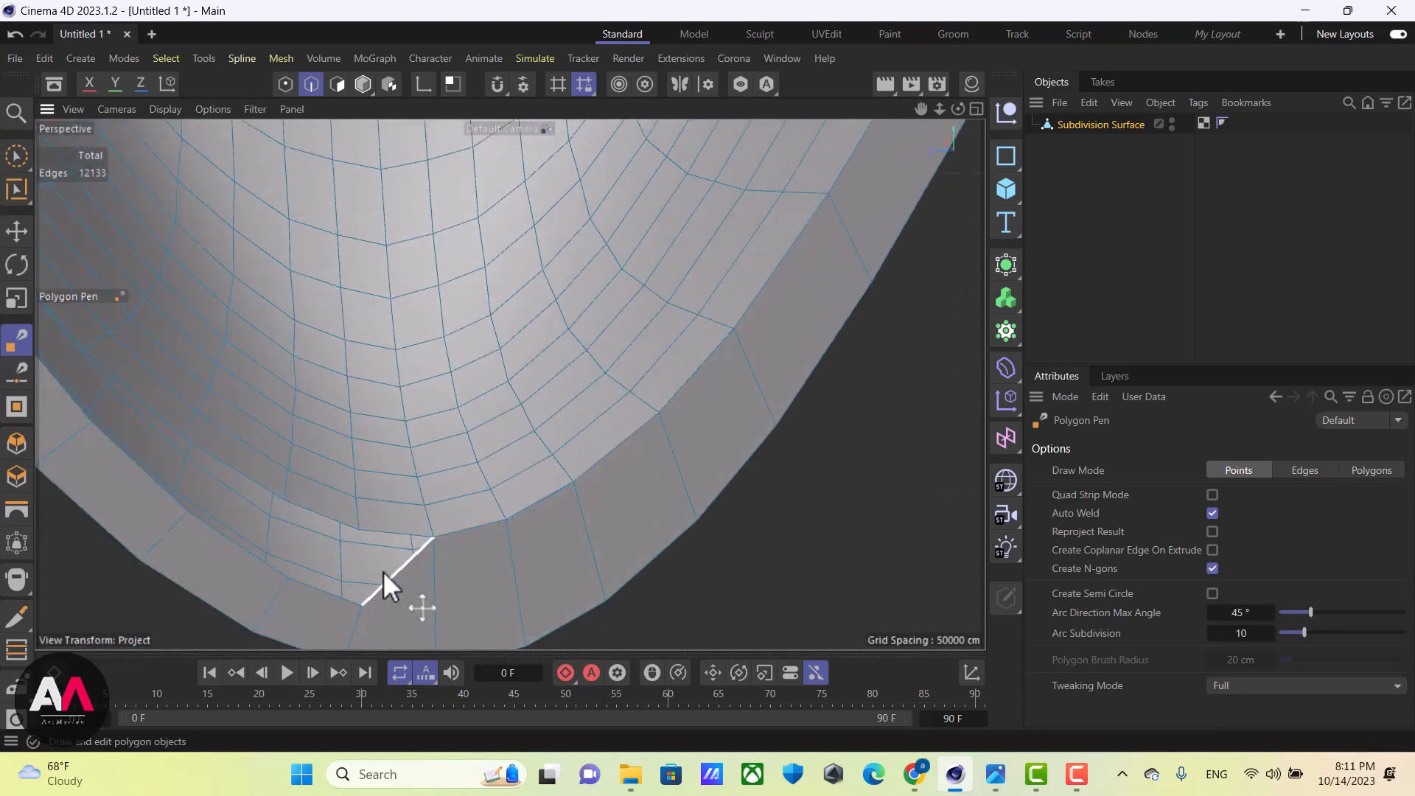
drag(327, 590, 318, 515)
drag(128, 457, 143, 403)
Weld the remaining seam edges and end point to the rim up the tip's other slope
alt+middle_drag(321, 335, 670, 442)
alt+drag(670, 442, 641, 472)
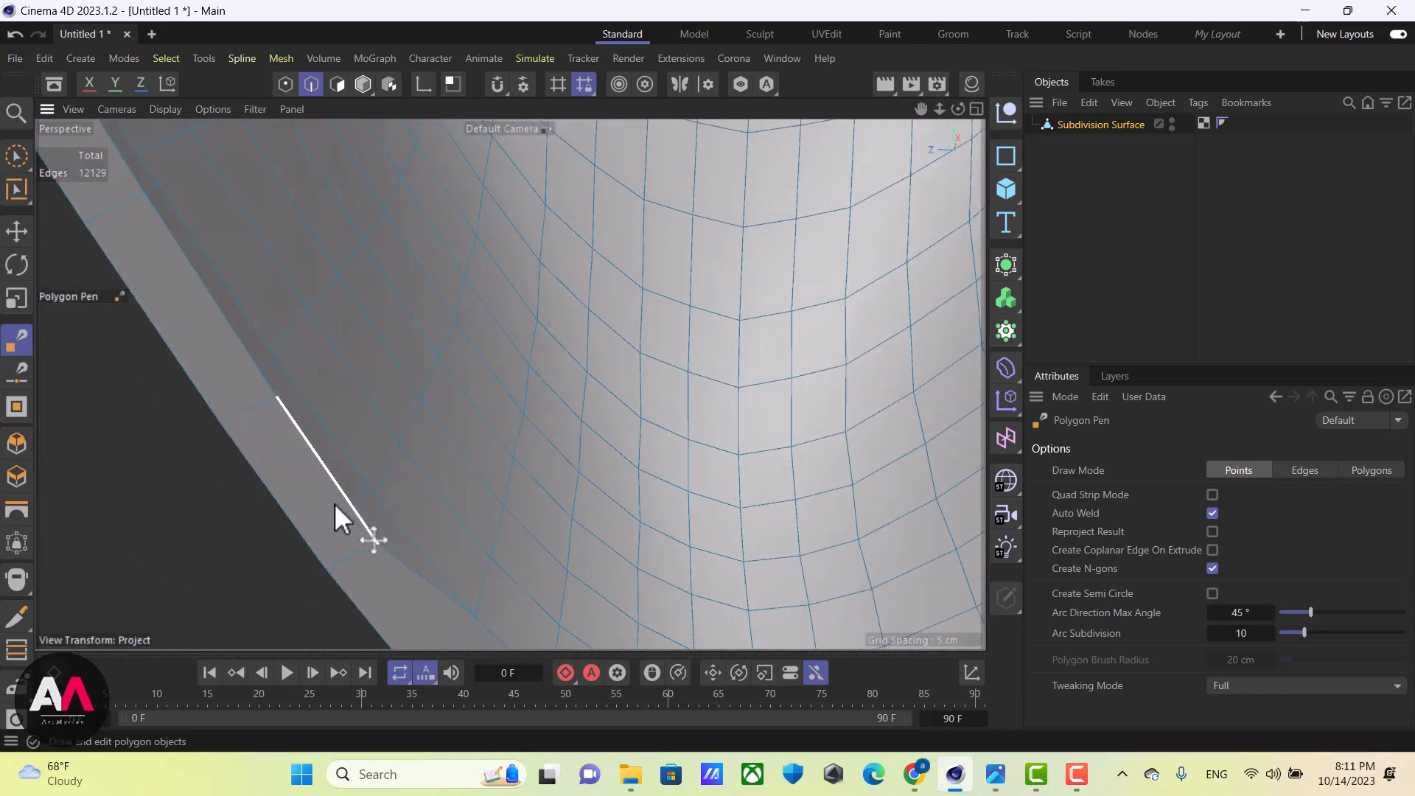
drag(335, 503, 342, 497)
alt+middle_drag(342, 497, 530, 462)
alt+drag(531, 462, 472, 501)
drag(335, 362, 342, 358)
alt+middle_drag(342, 358, 588, 507)
alt+drag(588, 507, 519, 537)
scroll(509, 472, up, 3)
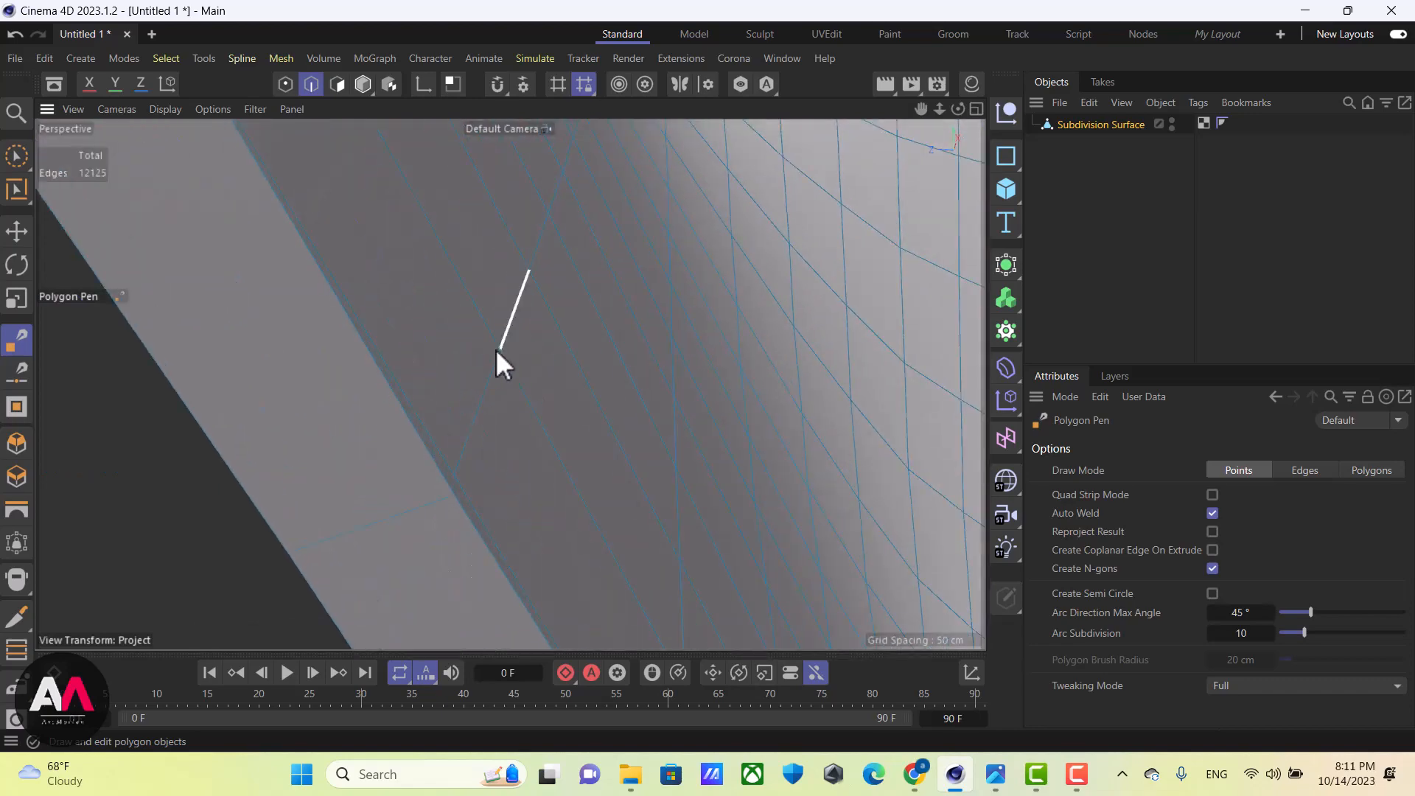
scroll(495, 348, down, 2)
click(286, 84)
Weld the surface edges to the rim down one slope of the second wave tip on the opposite long side
alt+middle_drag(423, 510, 679, 513)
scroll(680, 513, down, 5)
scroll(680, 513, up, 4)
alt+drag(680, 513, 751, 485)
scroll(644, 312, down, 5)
scroll(748, 490, up, 6)
alt+middle_drag(746, 491, 354, 530)
click(311, 84)
scroll(687, 360, down, 4)
alt+drag(556, 324, 710, 393)
scroll(692, 368, up, 4)
alt+drag(710, 393, 697, 346)
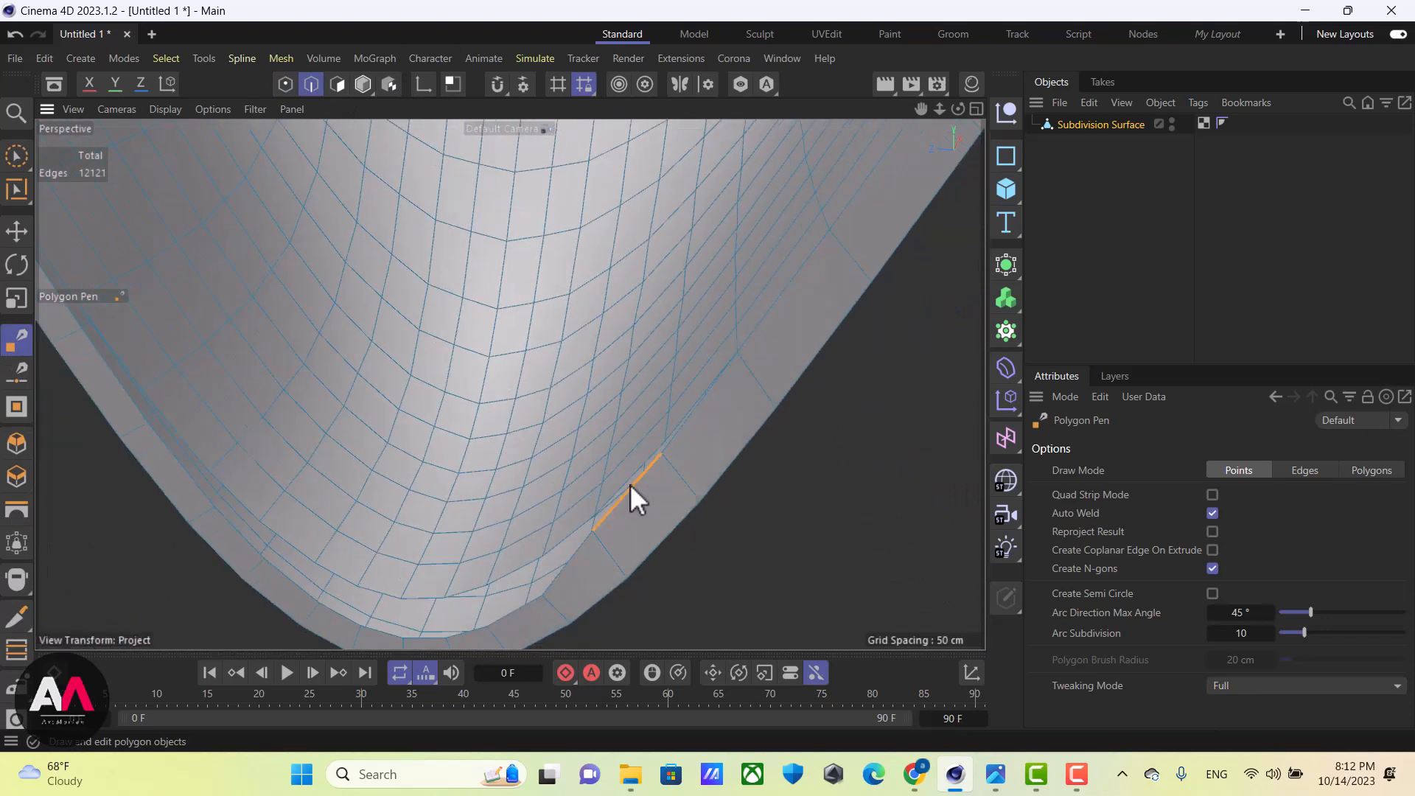
drag(630, 484, 621, 481)
Weld the surface edges to the rim around the lowest part of the second opposite long-side wave tip
alt+drag(512, 572, 546, 528)
click(8, 35)
alt+drag(516, 369, 574, 472)
drag(567, 476, 563, 451)
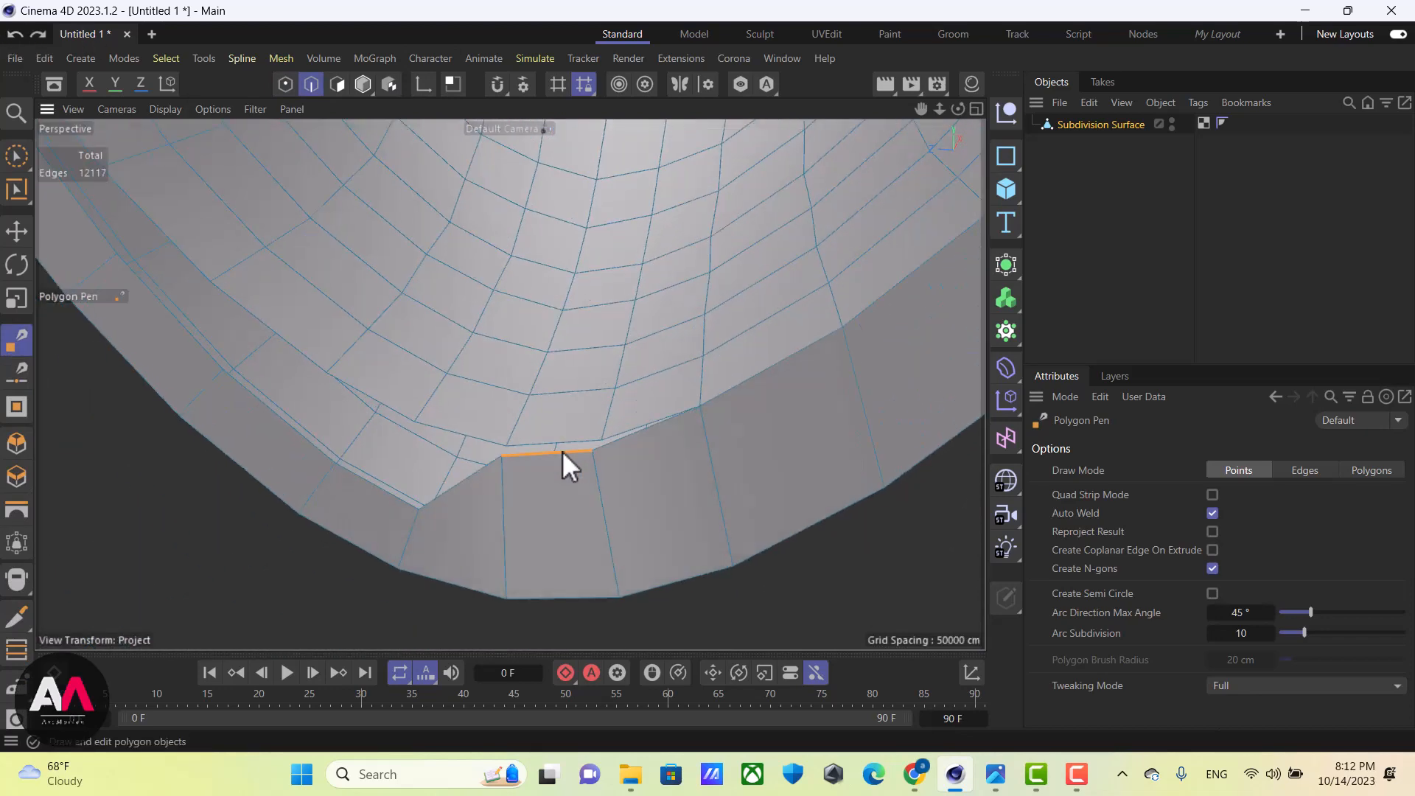
drag(387, 441, 307, 357)
In point mode, fill the open gap between the upper surface and the rim along the wave tip using Close Polygon Hole with an N-gon
mouse_move(335, 413)
alt+mouse_down()
mouse_move(486, 410)
mouse_move(420, 458)
mouse_move(594, 356)
mouse_move(822, 340)
mouse_move(535, 382)
mouse_move(697, 287)
mouse_move(666, 356)
mouse_move(589, 310)
alt+mouse_up()
key(Return)
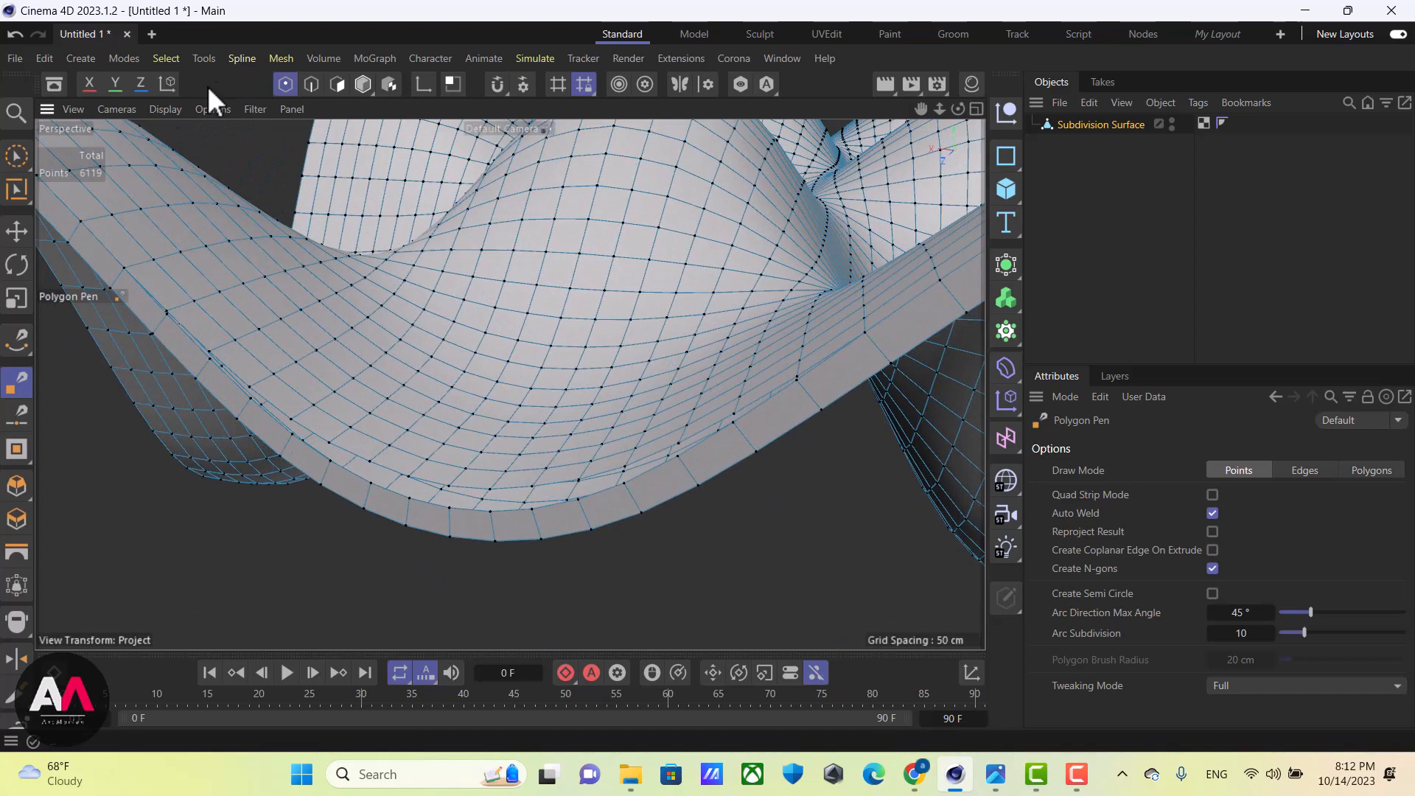
click(17, 155)
mouse_move(429, 401)
alt+mouse_down()
mouse_move(662, 450)
mouse_move(700, 532)
mouse_move(693, 414)
mouse_move(679, 483)
mouse_move(661, 462)
mouse_move(728, 483)
mouse_move(624, 574)
alt+mouse_up()
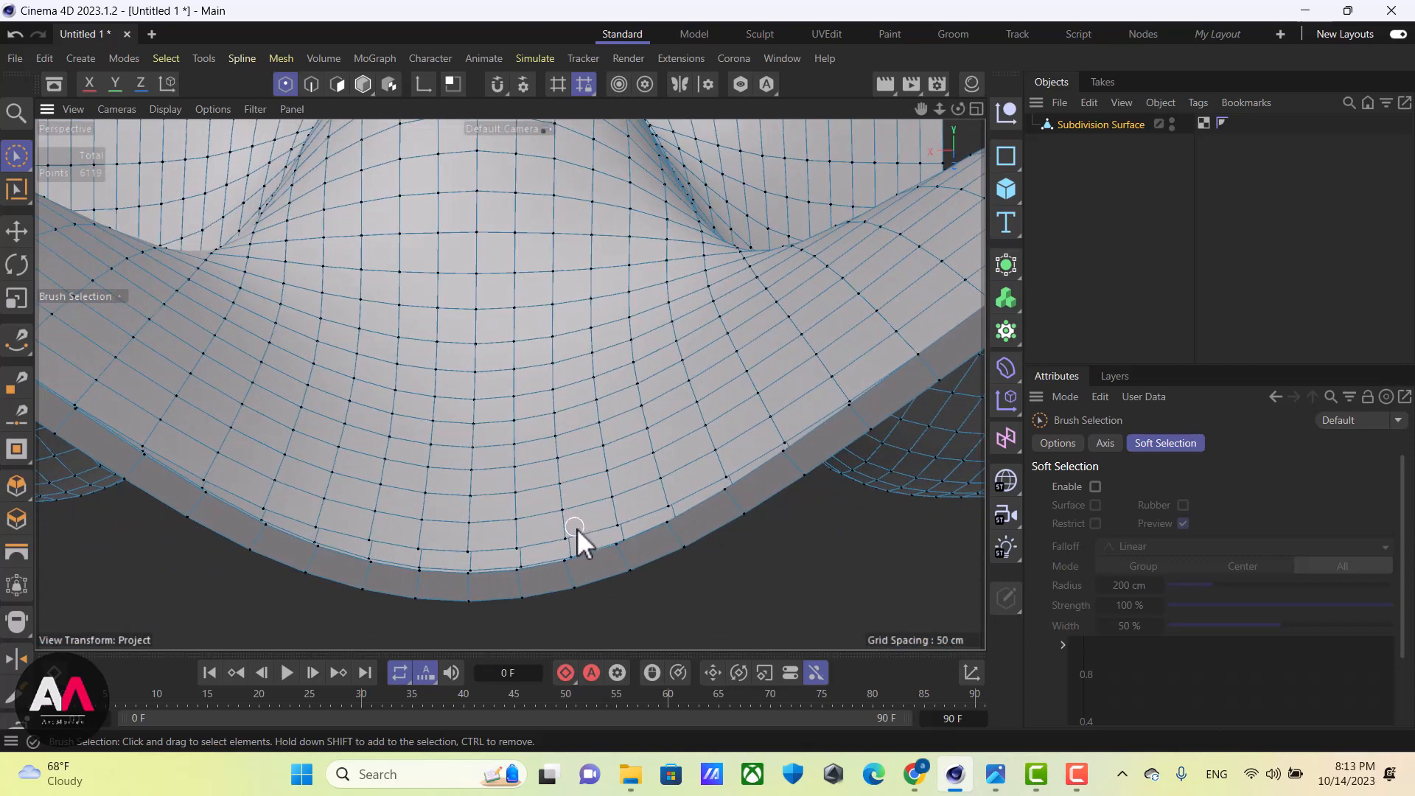
mouse_move(581, 475)
alt+mouse_down()
mouse_move(613, 463)
mouse_move(546, 321)
alt+mouse_up()
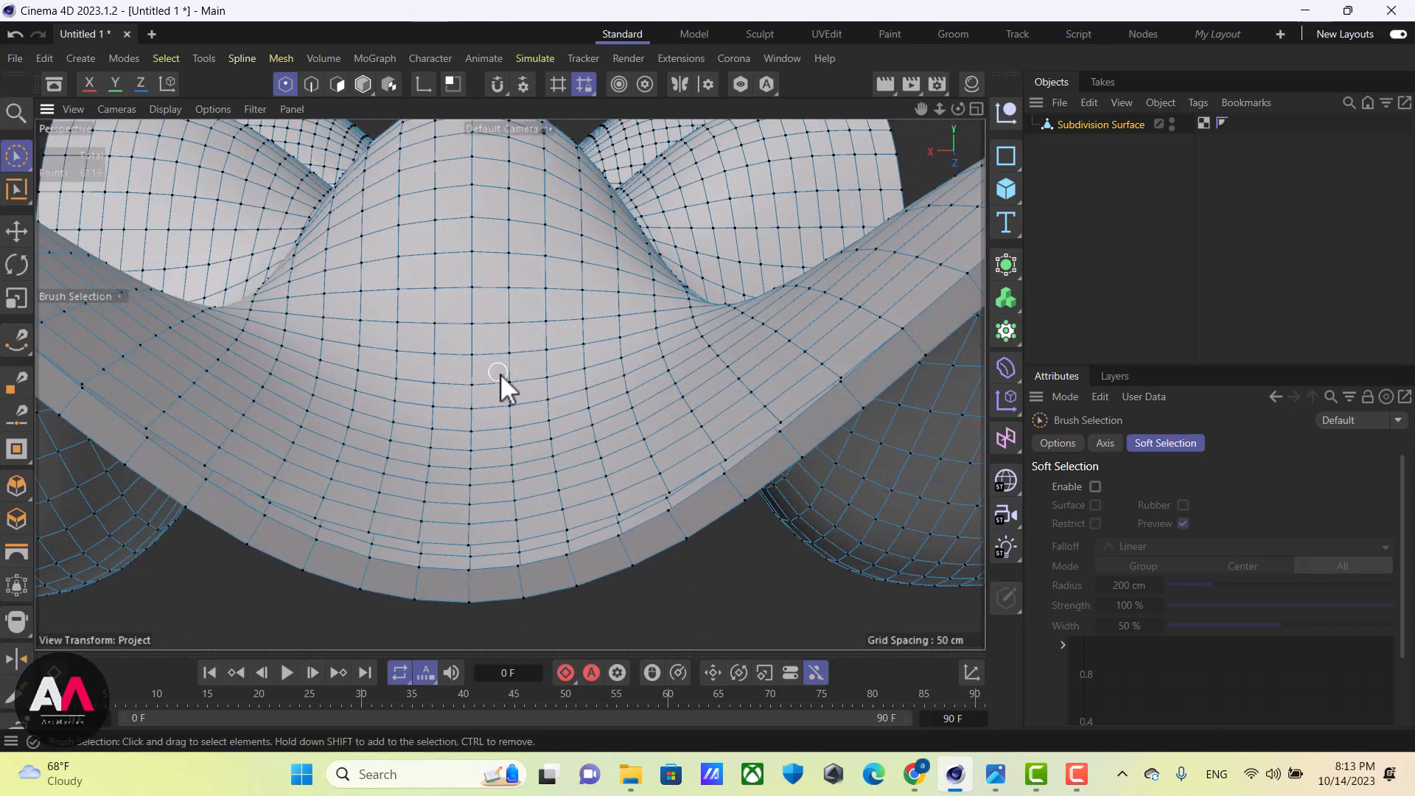
key(m)
click(541, 103)
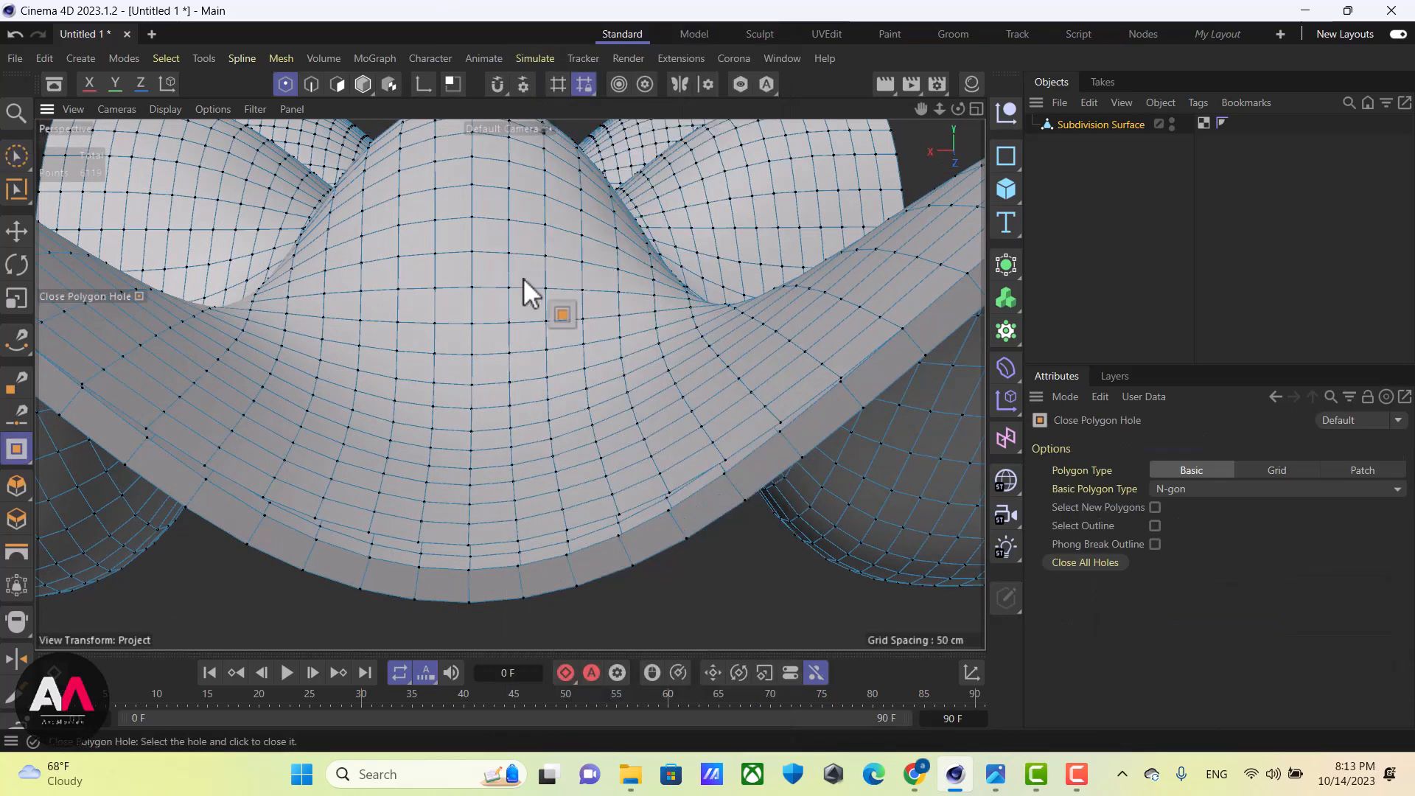
key(m)
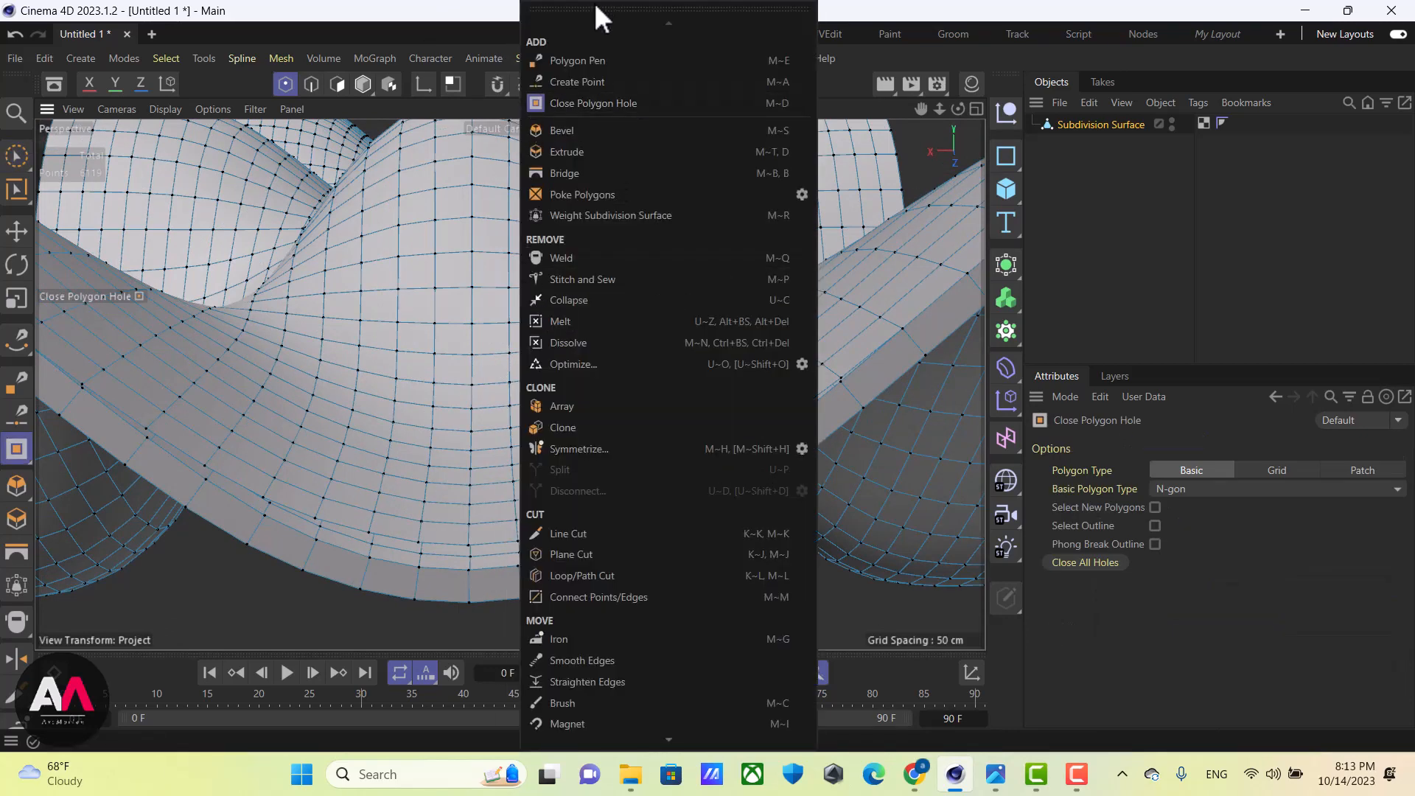
click(582, 106)
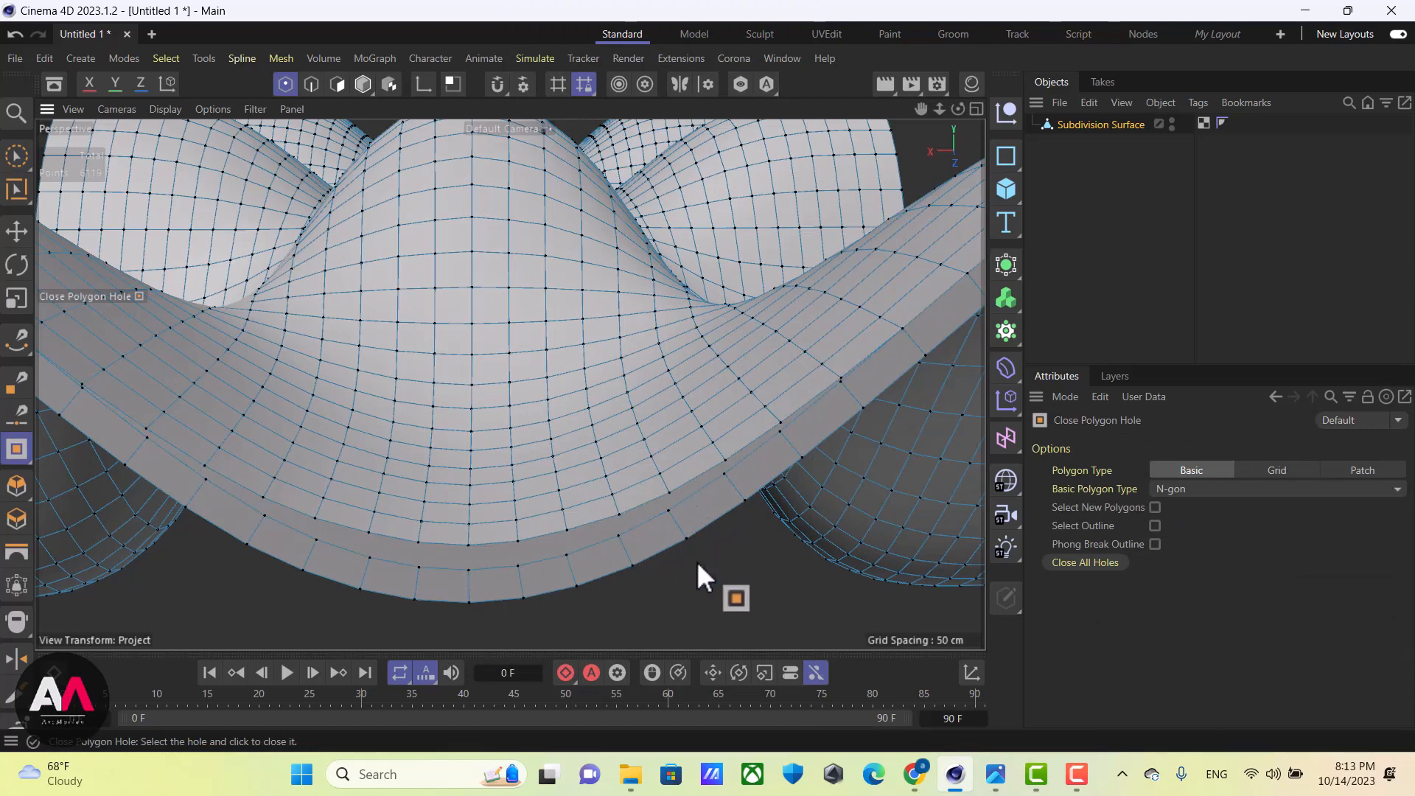
Inspect the filled strip and the seam between upper surface and rim around the neighbouring wave tips
scroll(597, 464, down, 3)
alt+drag(598, 464, 640, 479)
scroll(627, 486, up, 5)
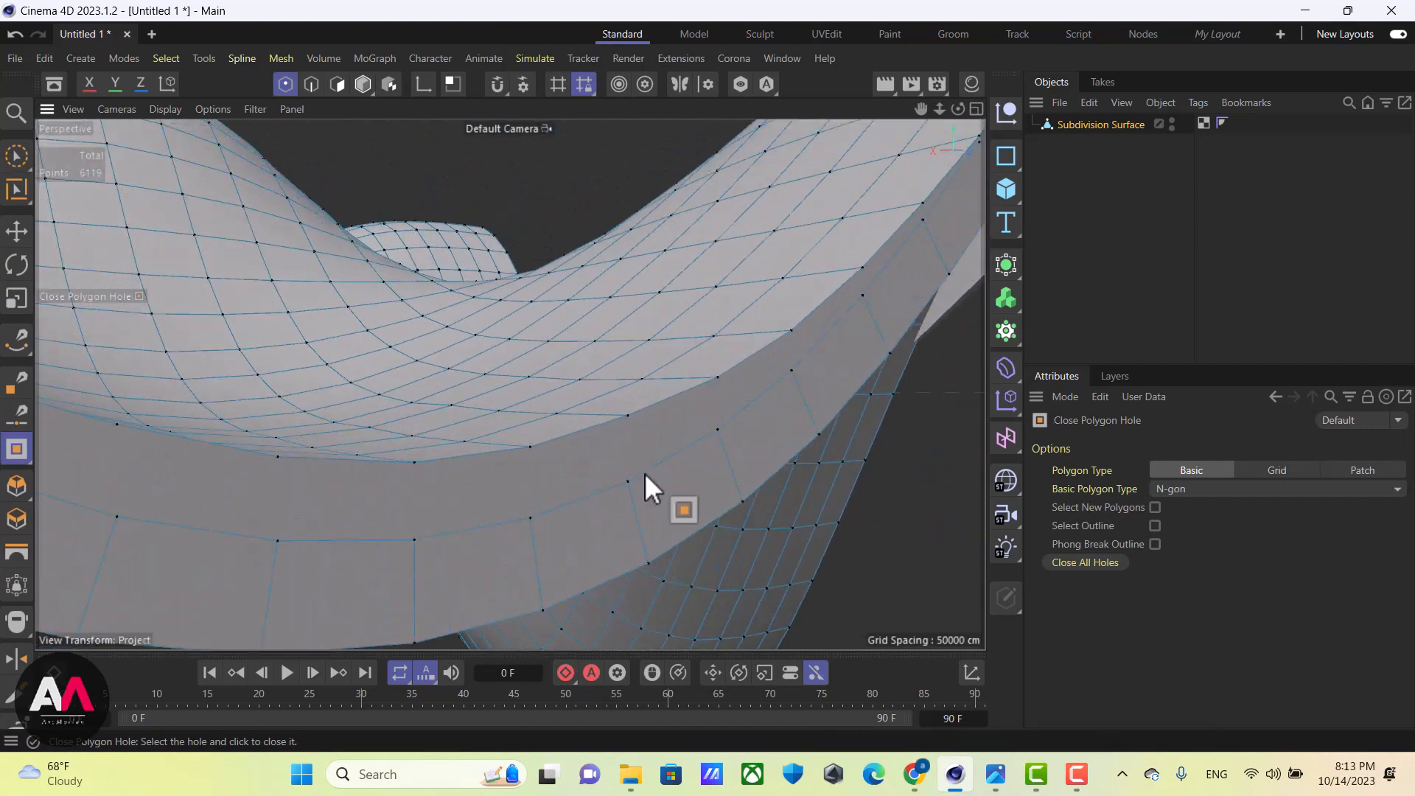
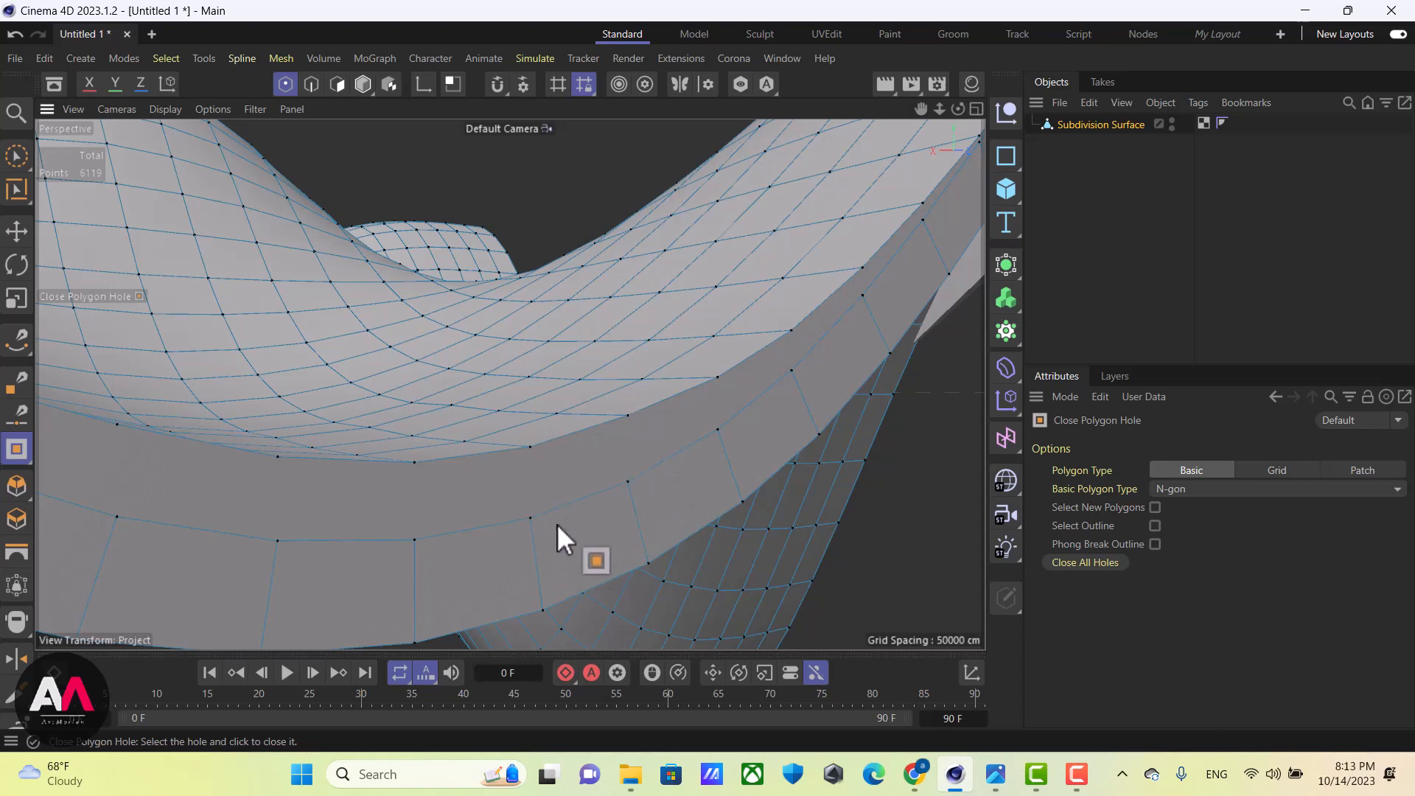
scroll(753, 461, down, 6)
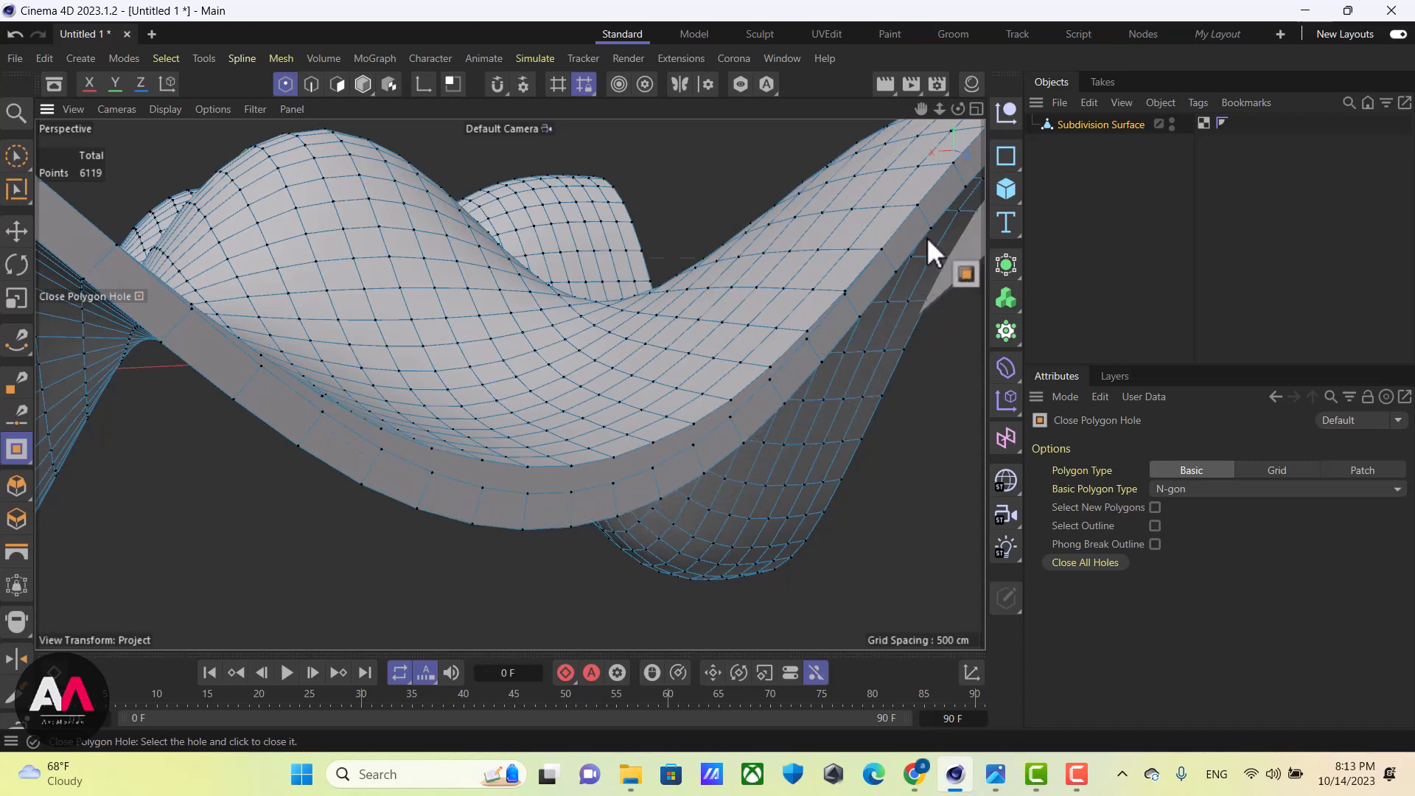
alt+drag(630, 380, 532, 447)
scroll(532, 445, up, 5)
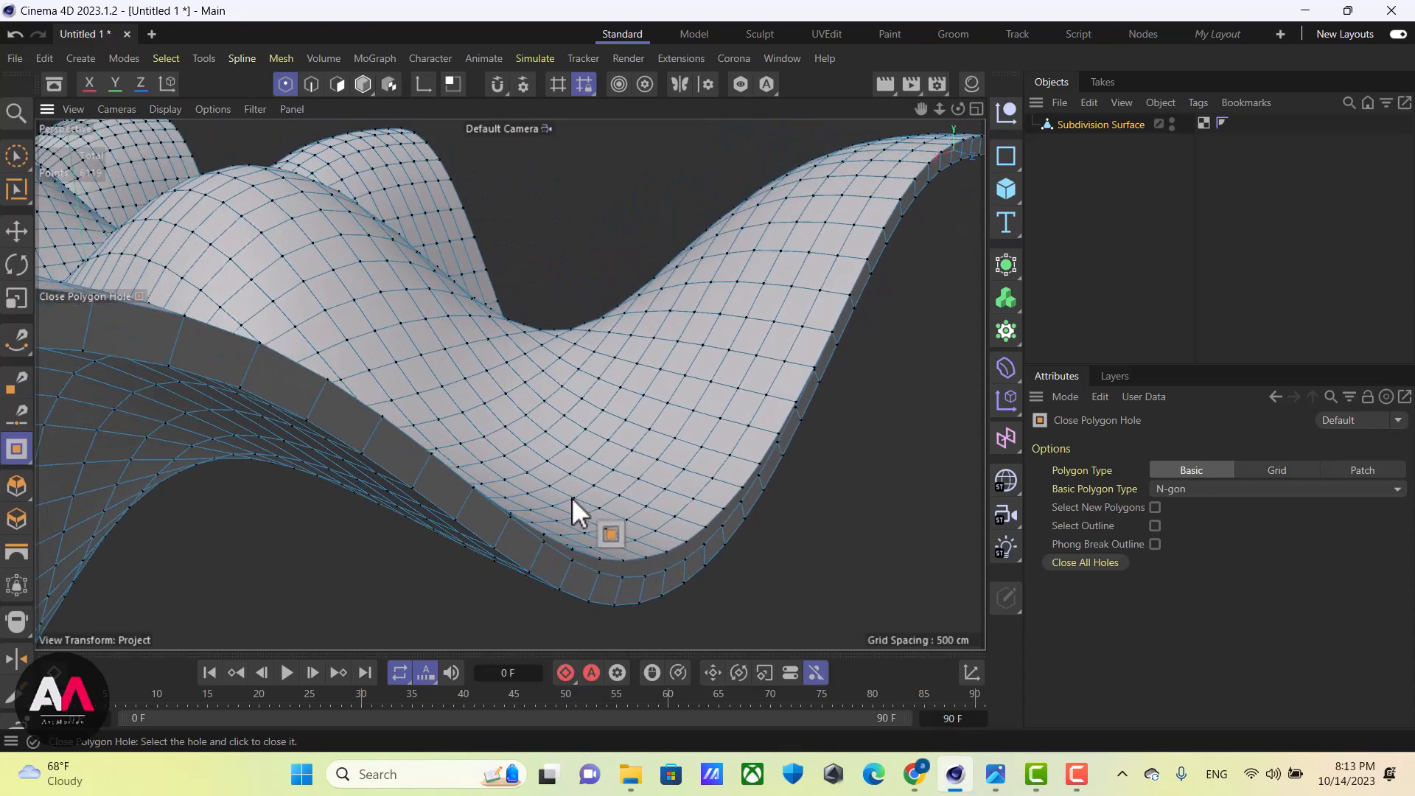
scroll(639, 494, down, 5)
alt+drag(638, 494, 556, 538)
scroll(508, 489, up, 4)
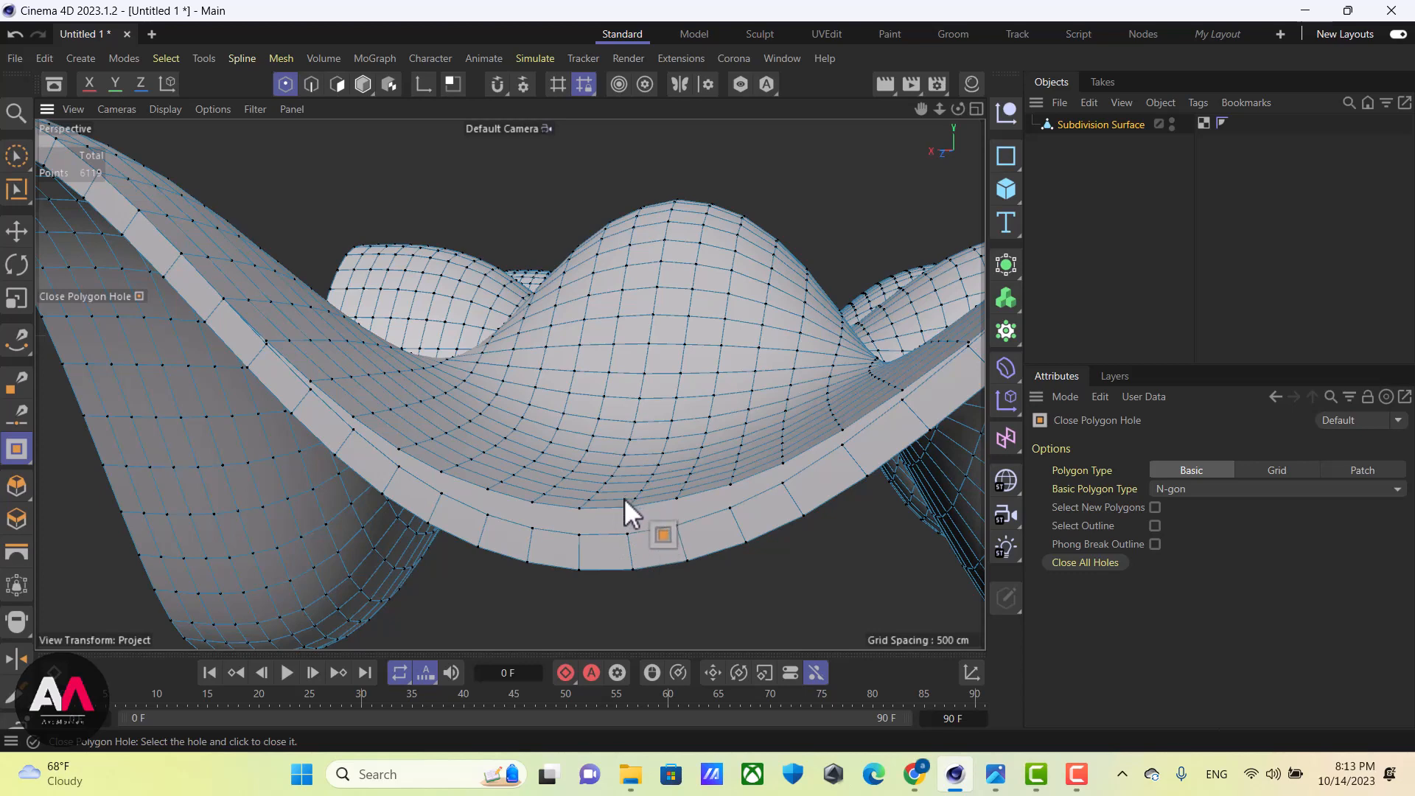
alt+drag(626, 505, 543, 494)
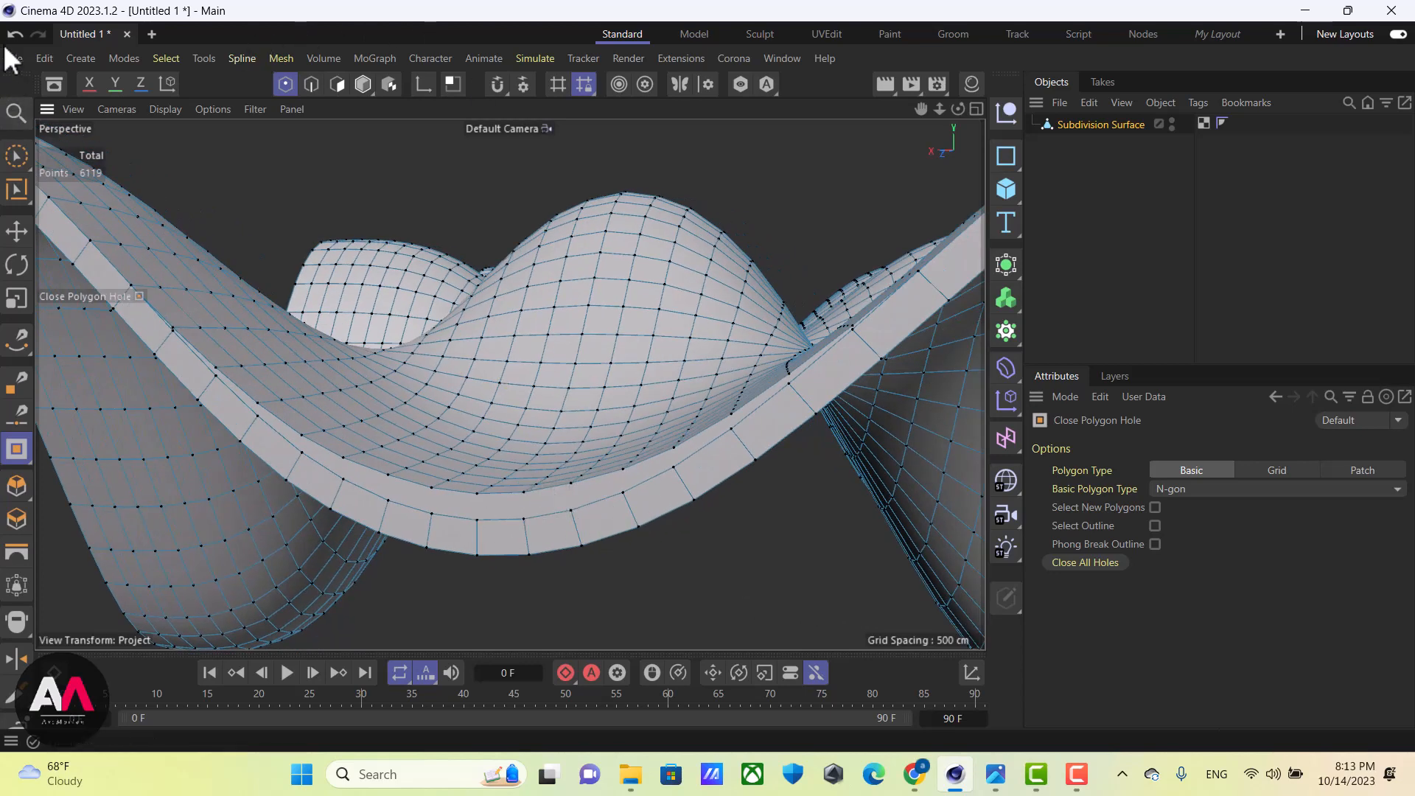
alt+drag(472, 373, 736, 512)
alt+drag(644, 480, 653, 376)
scroll(653, 373, up, 5)
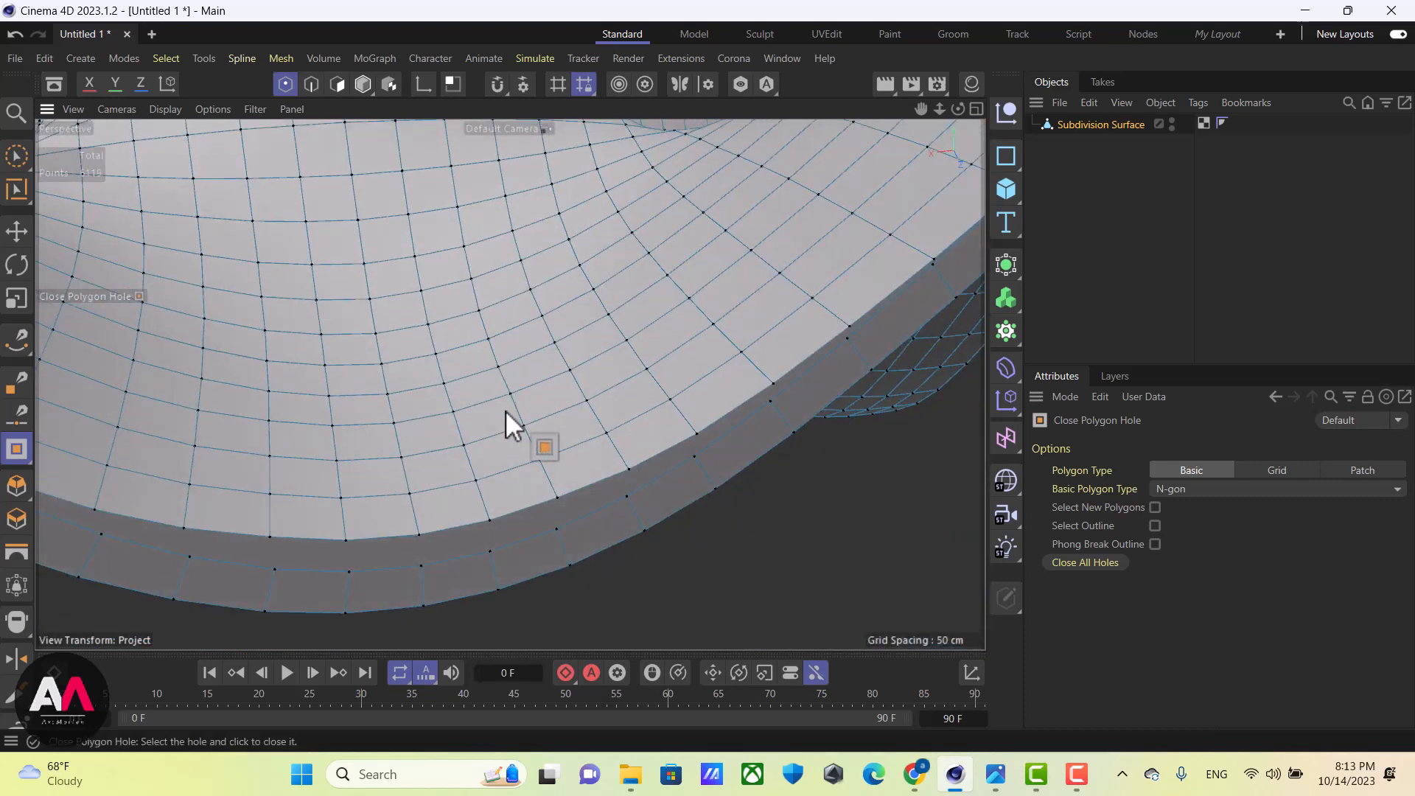
Line-cut across the filled strip at the wave tip, connecting the upper surface's edge points to the rim points
key(k)
key(k)
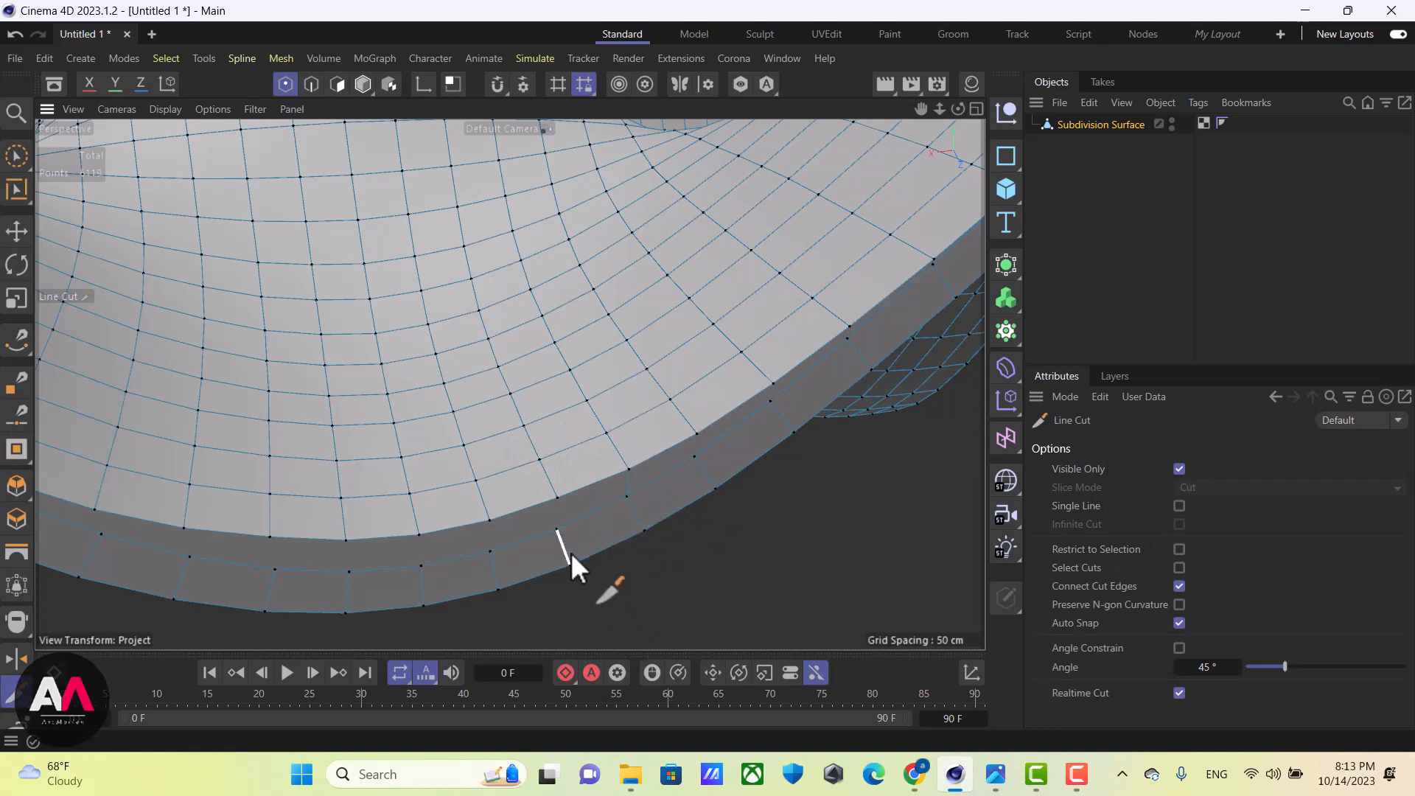
alt+drag(595, 560, 587, 502)
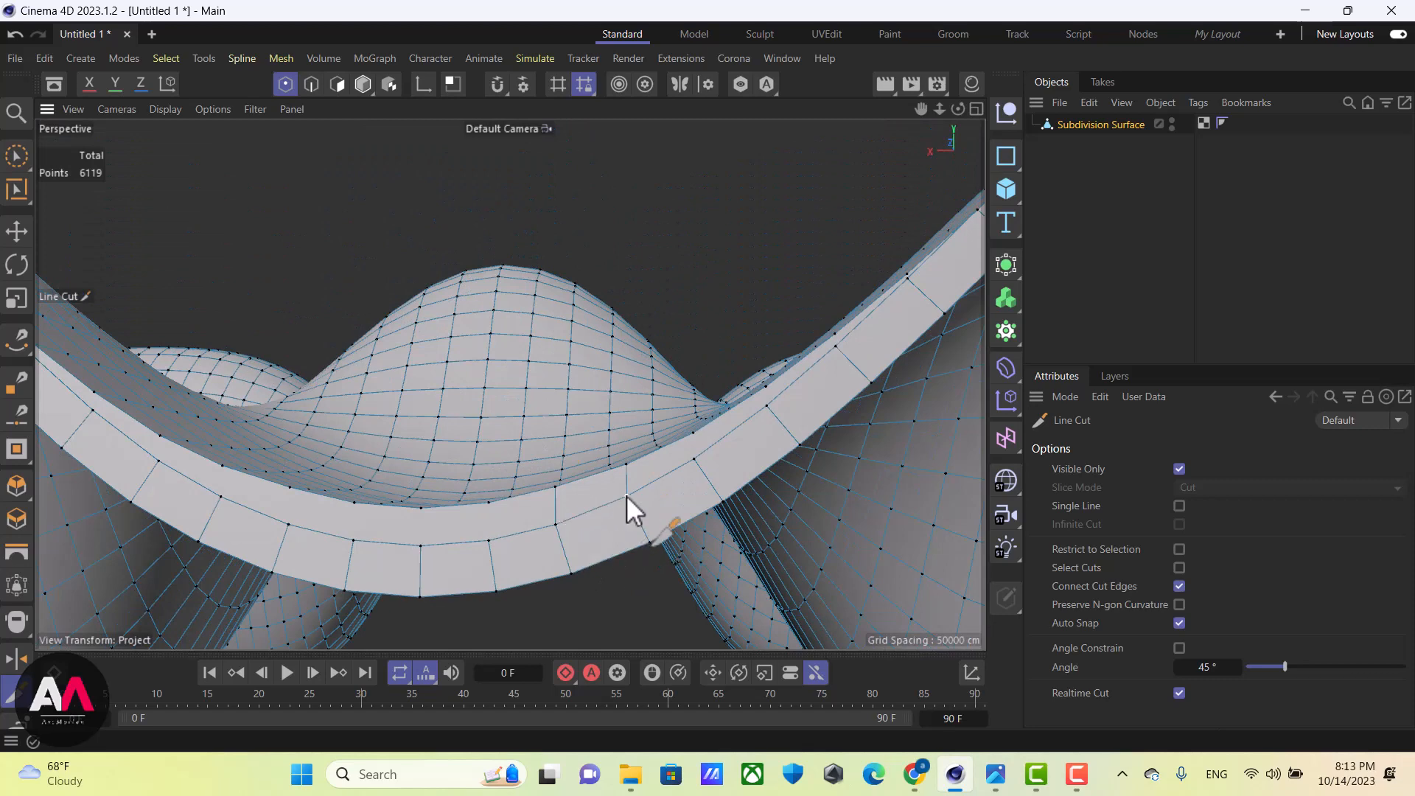
alt+drag(664, 495, 718, 460)
alt+drag(497, 482, 20, 87)
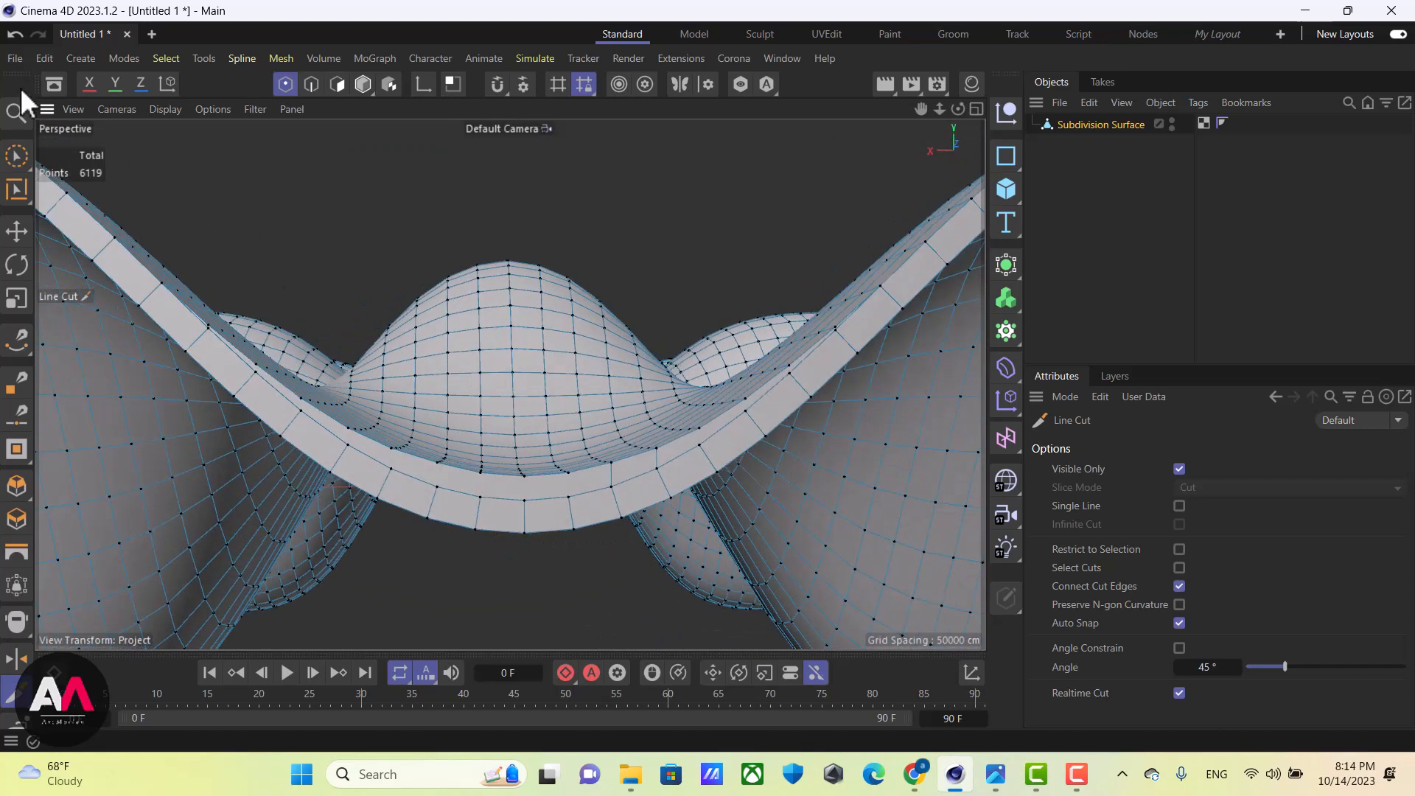
Undo the last line cut and weld the first stray edges along the panel's front rim with the Polygon Pen
click(15, 36)
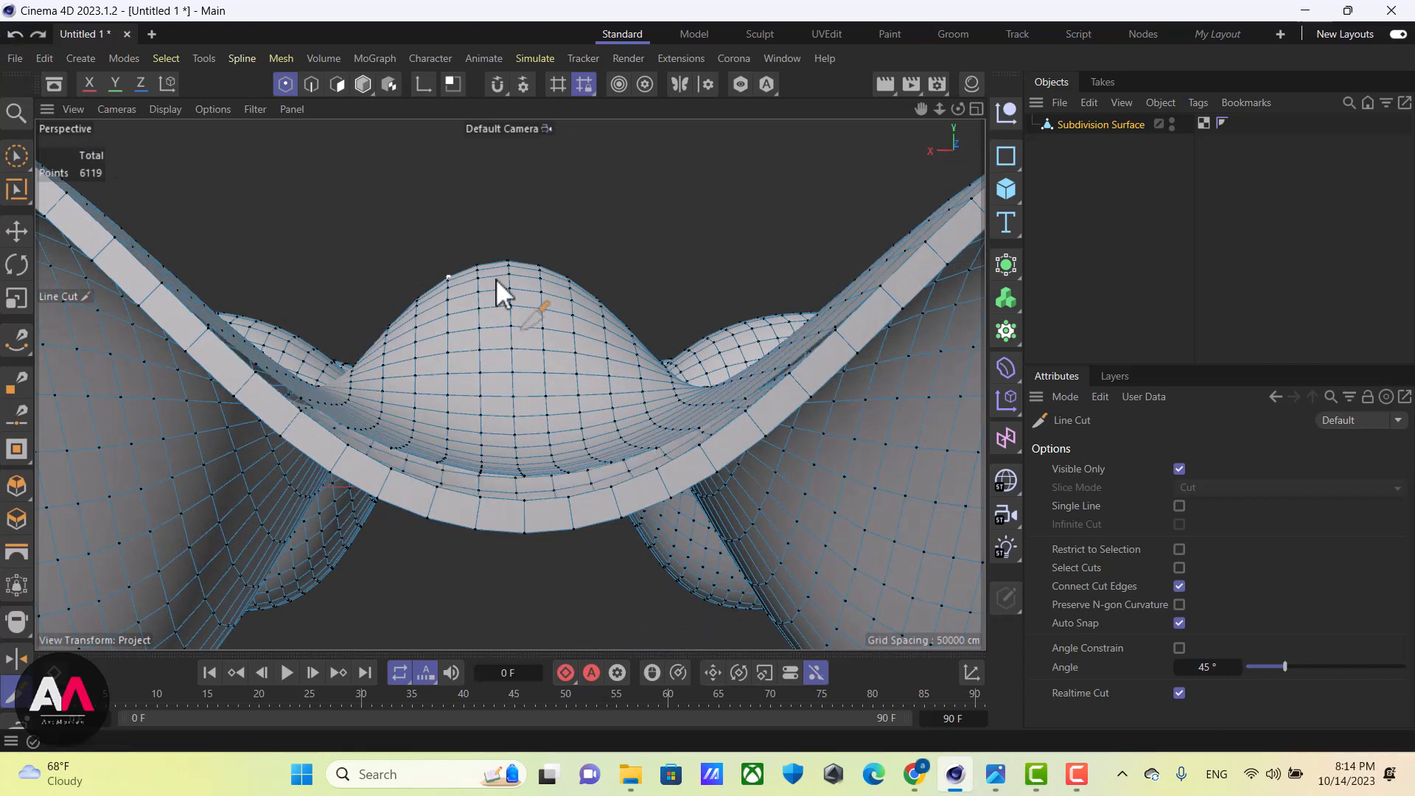
click(311, 83)
alt+drag(680, 515, 666, 415)
alt+drag(572, 496, 657, 474)
click(16, 340)
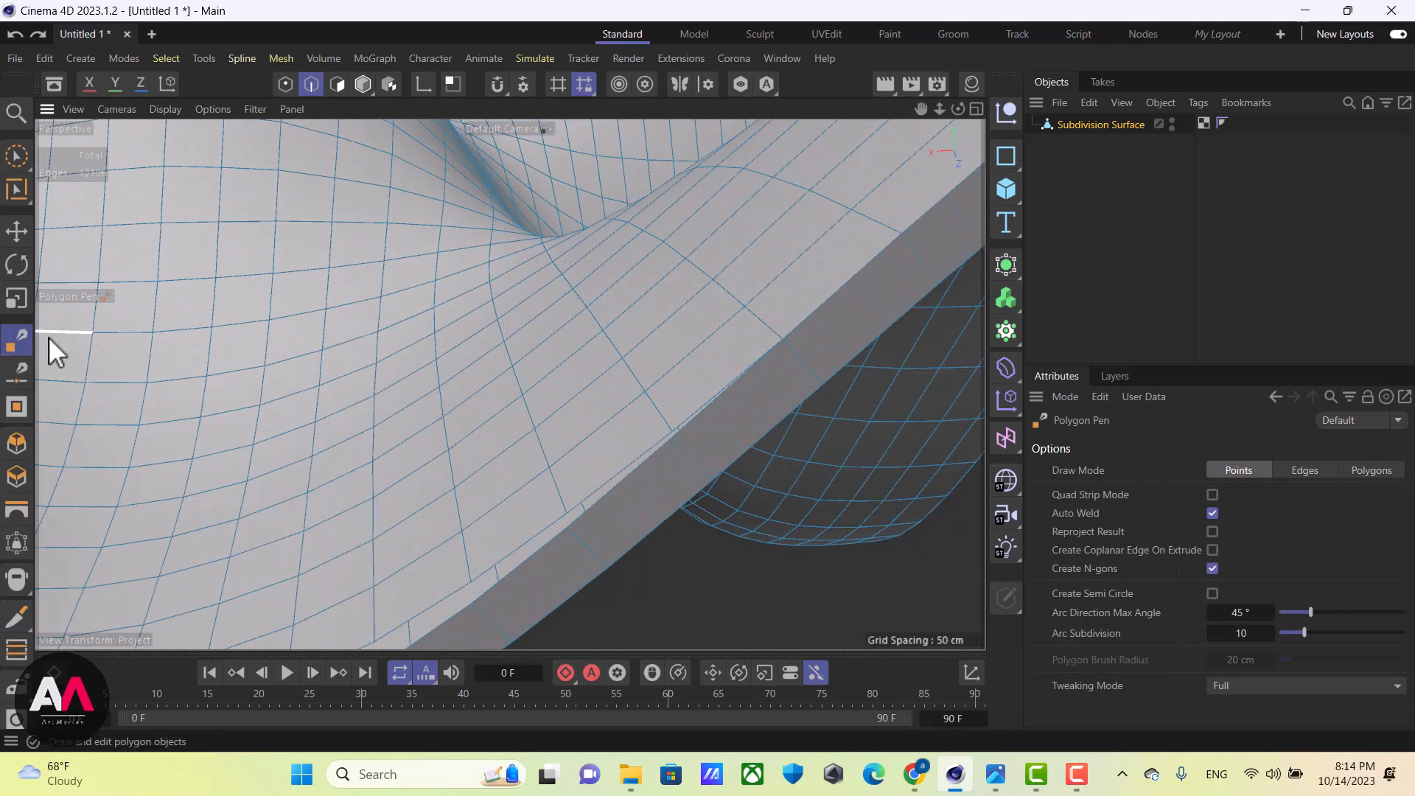
click(613, 490)
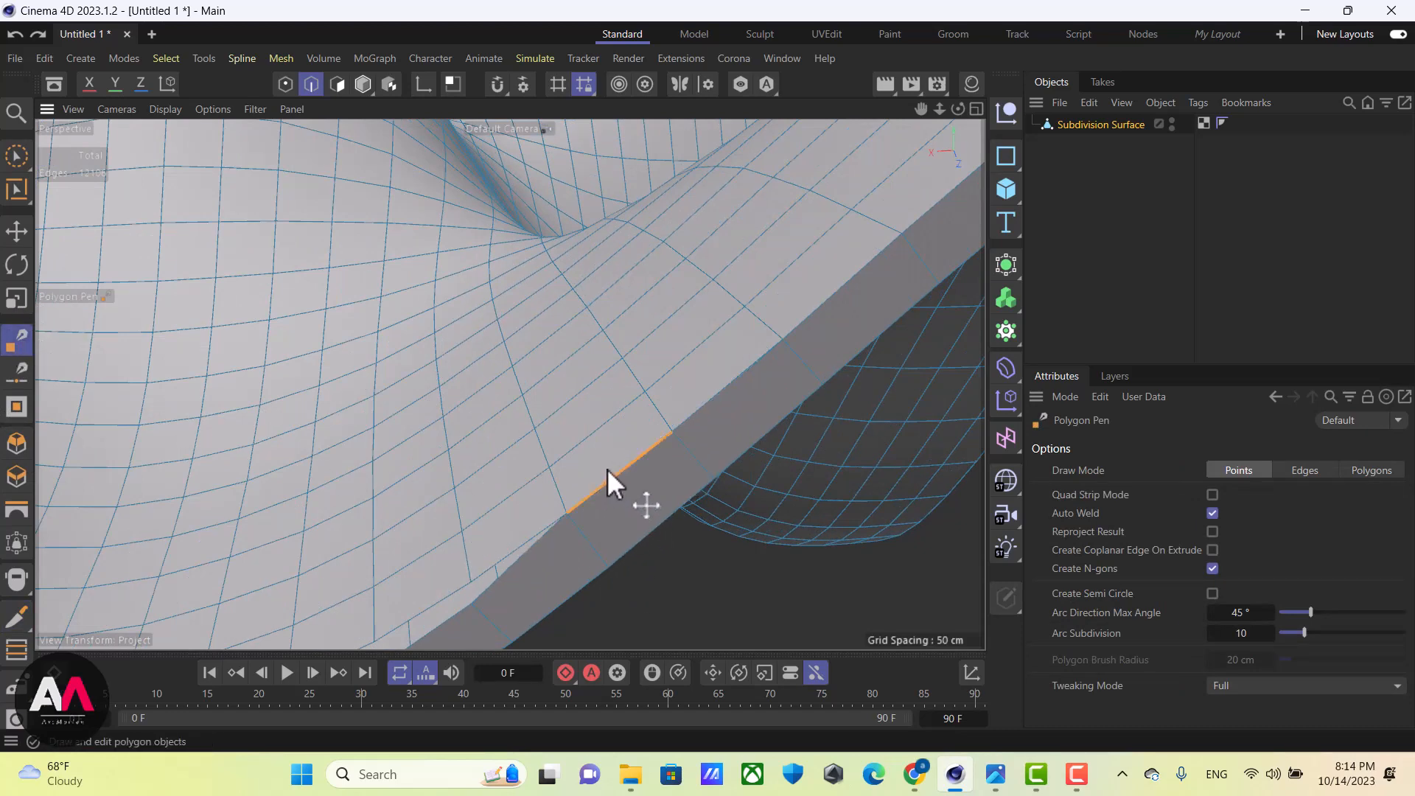
alt+drag(401, 505, 568, 431)
drag(586, 495, 591, 466)
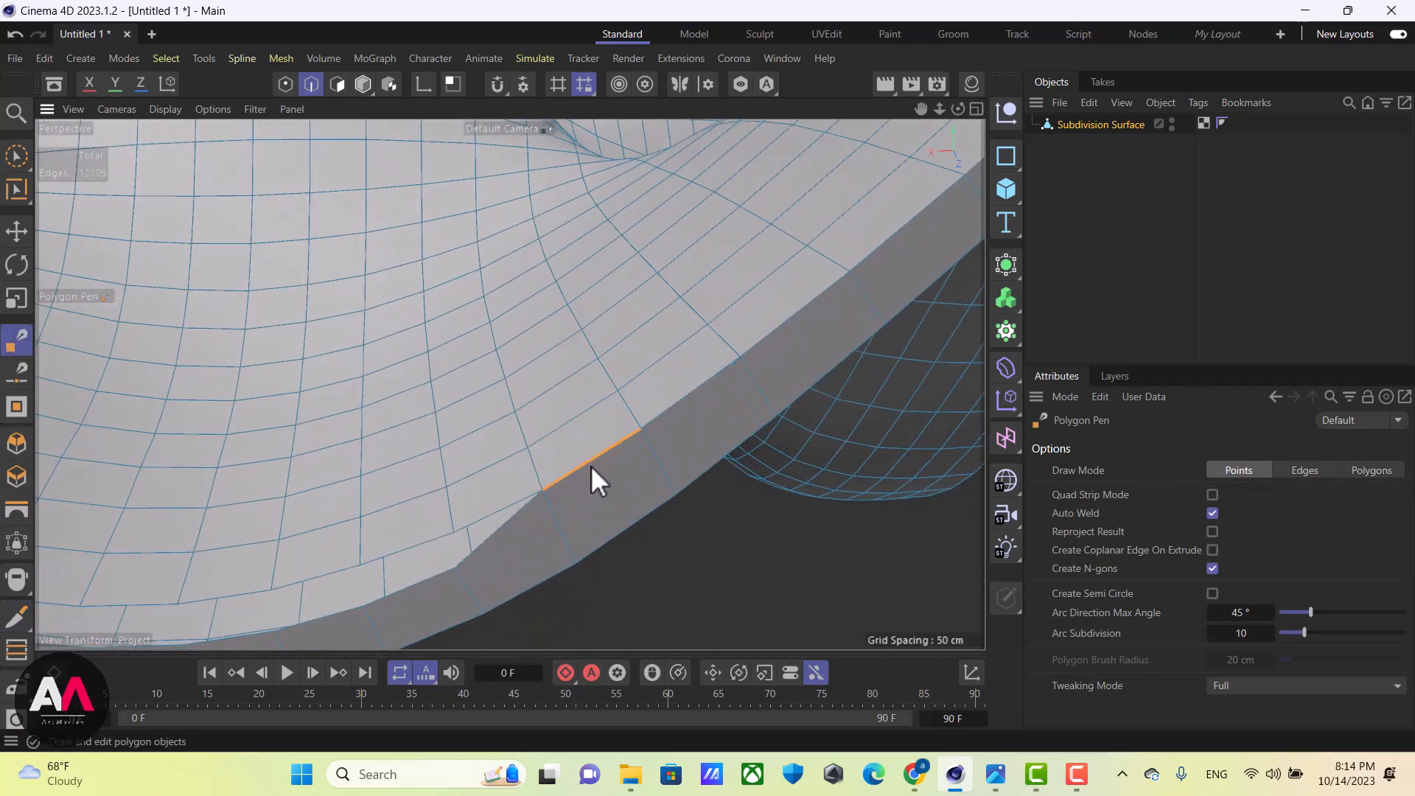
Weld the remaining stray edges and points along the curved front rim onto the neighbouring mesh with the Polygon Pen
drag(429, 590, 411, 546)
alt+drag(352, 494, 516, 600)
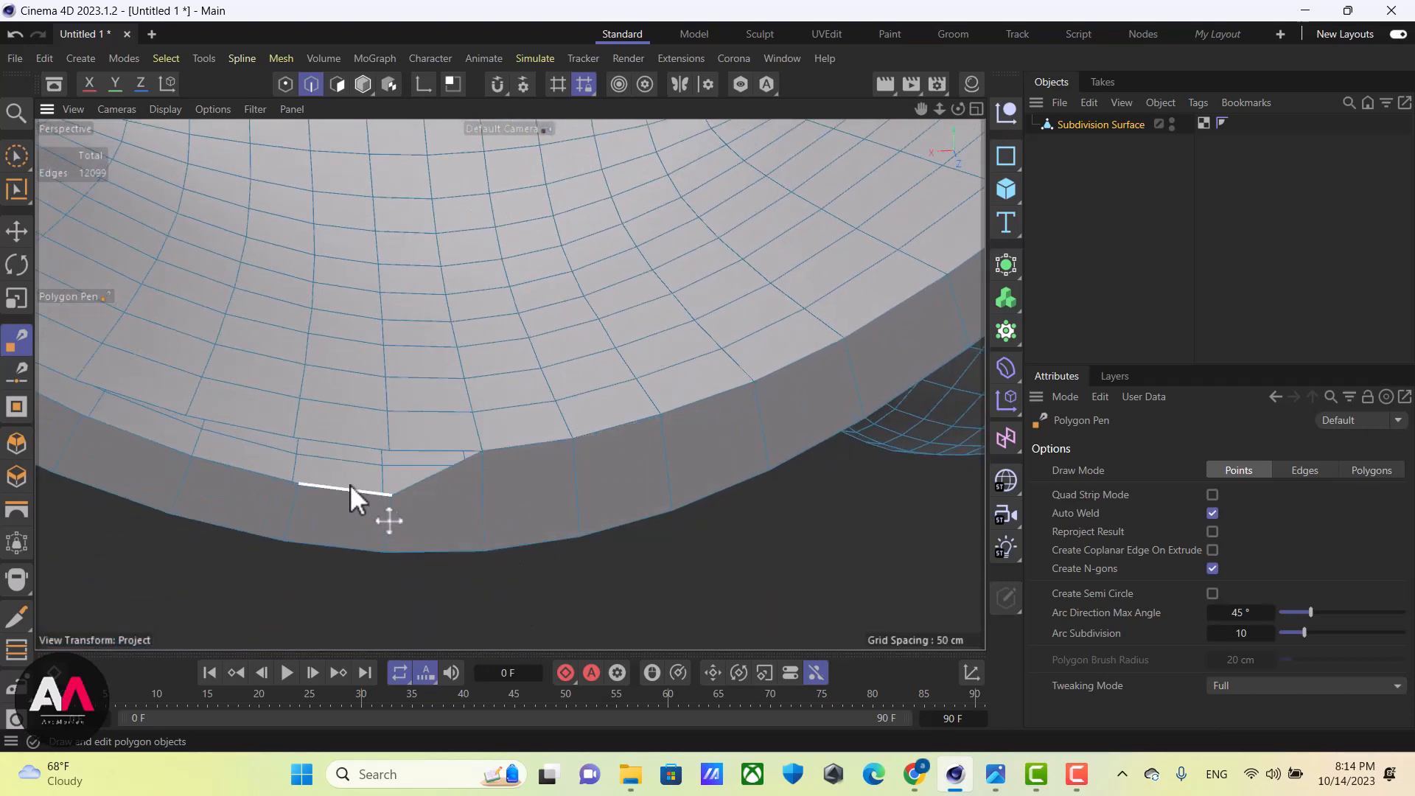
drag(347, 496, 339, 463)
alt+drag(284, 355, 285, 556)
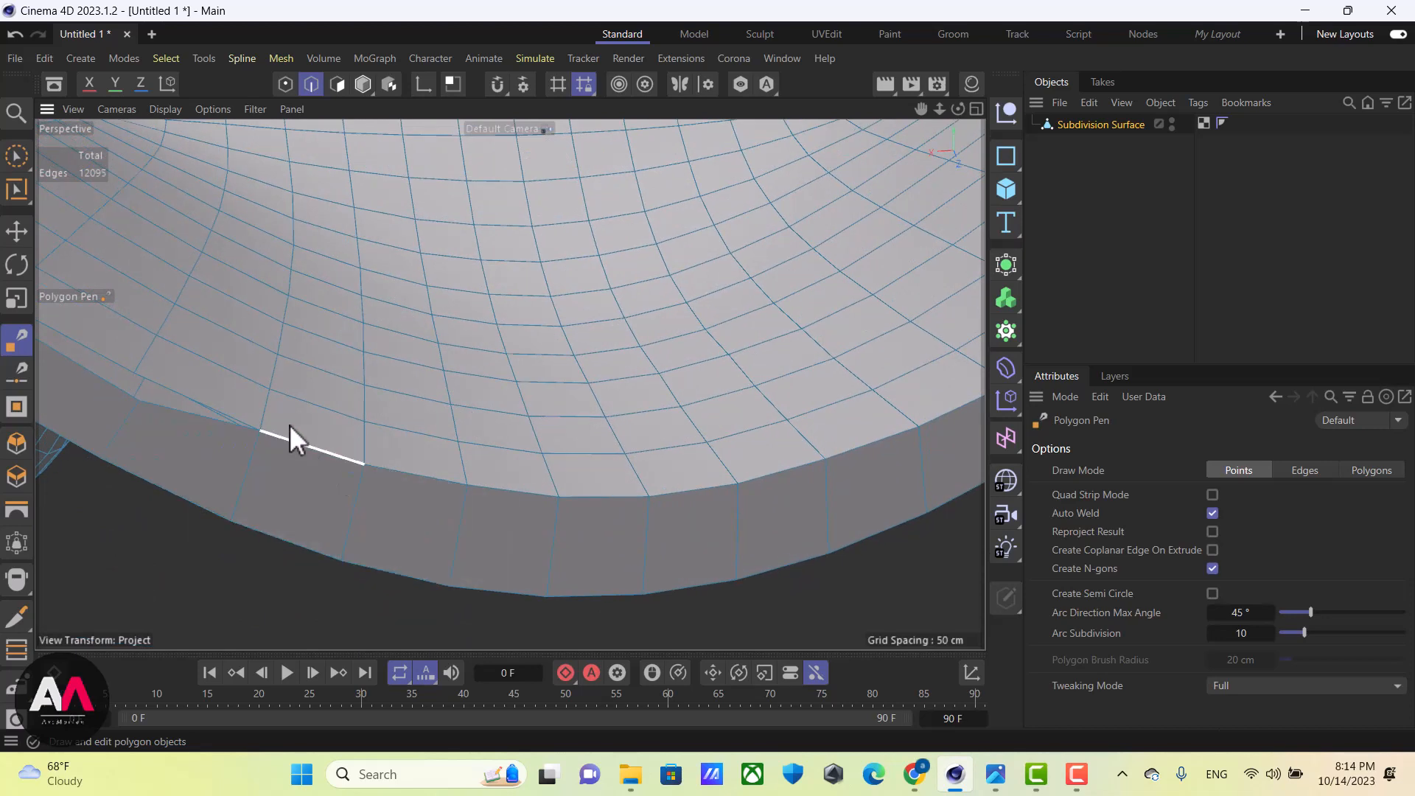
alt+drag(290, 435, 516, 549)
click(509, 534)
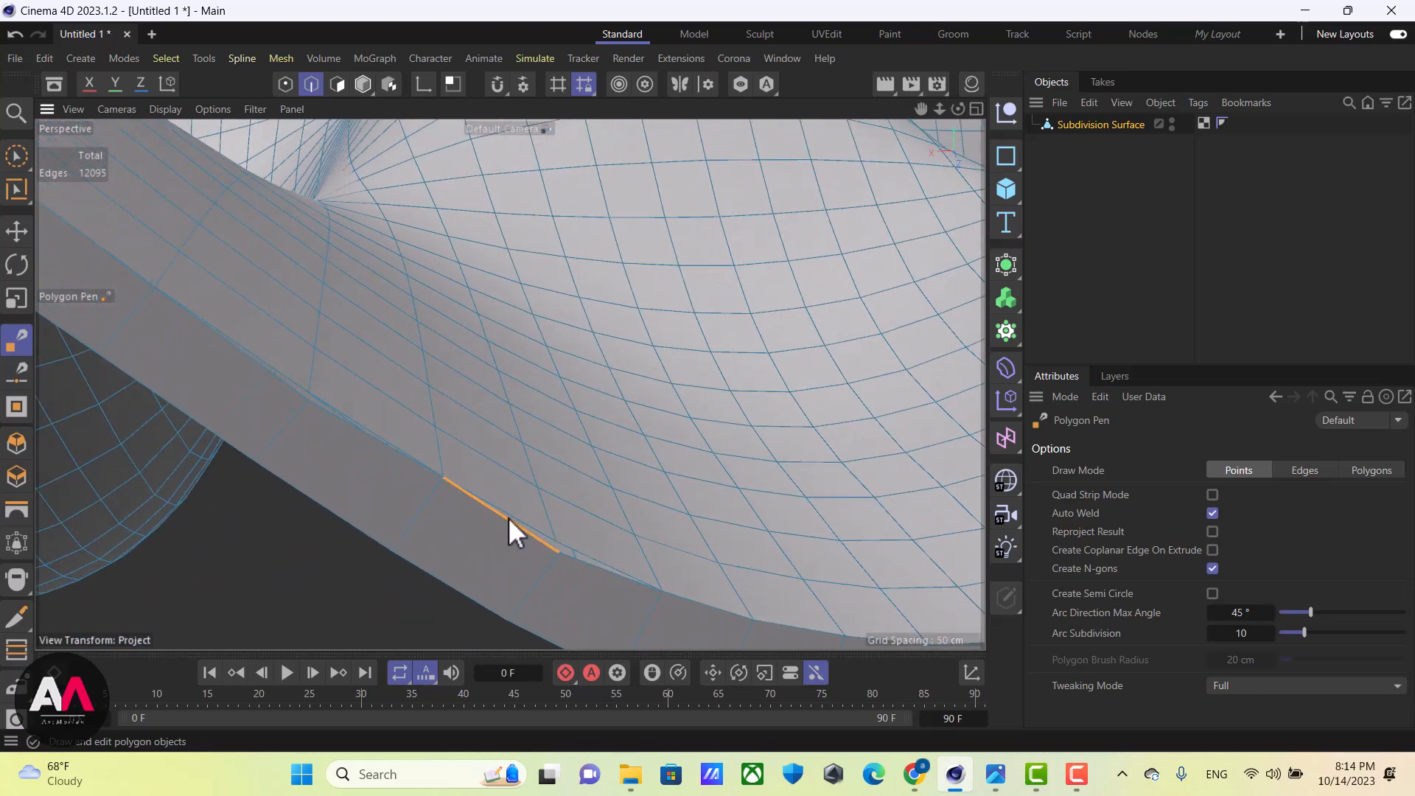
click(290, 81)
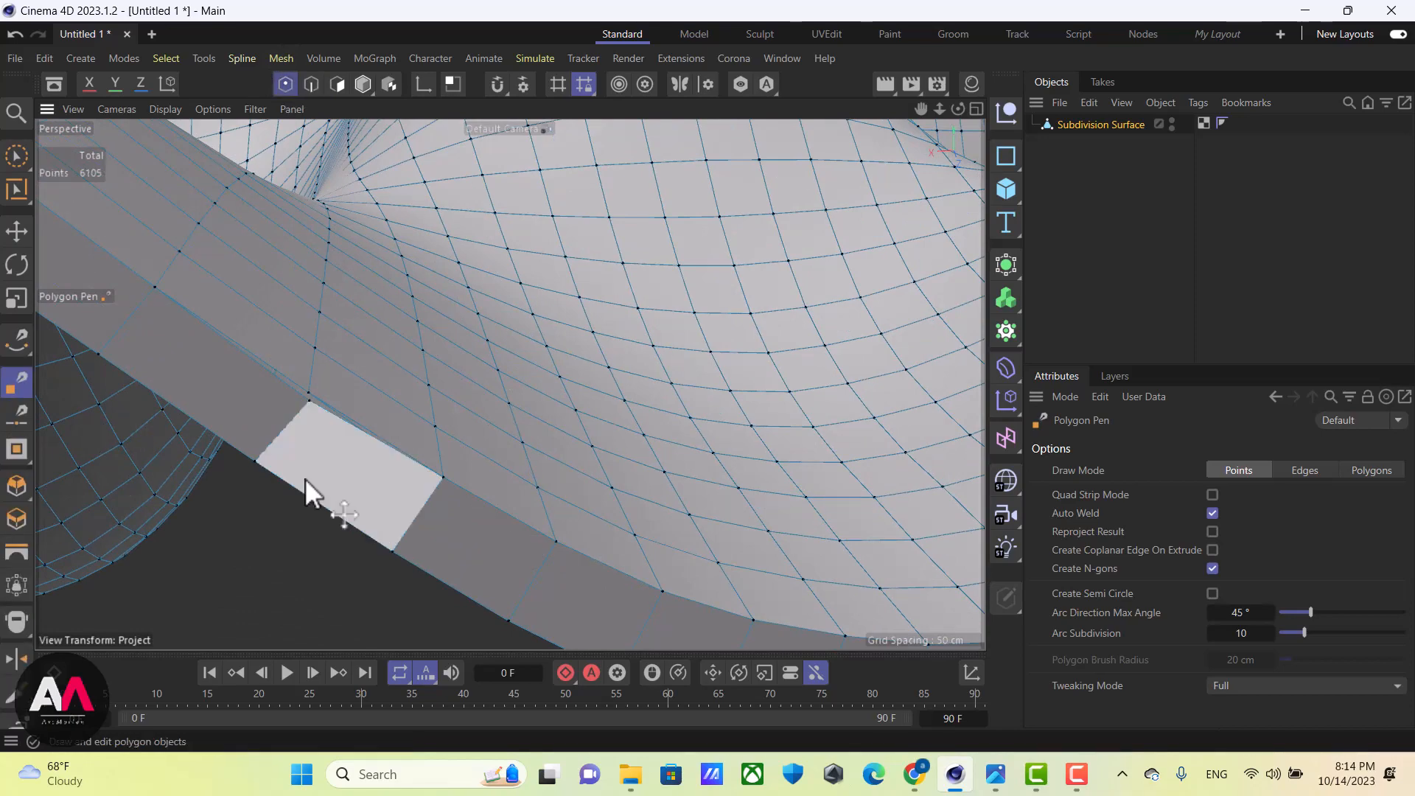
Select all points of the wavy panel and optimize the mesh to merge the duplicate points
mouse_move(496, 283)
alt+mouse_down()
mouse_move(506, 401)
mouse_move(619, 354)
mouse_move(714, 413)
mouse_move(736, 446)
mouse_move(600, 496)
mouse_move(585, 379)
mouse_move(534, 495)
mouse_move(560, 407)
mouse_move(522, 402)
mouse_move(564, 435)
mouse_move(509, 441)
mouse_move(363, 575)
mouse_move(594, 532)
mouse_move(379, 544)
mouse_move(223, 525)
alt+mouse_up()
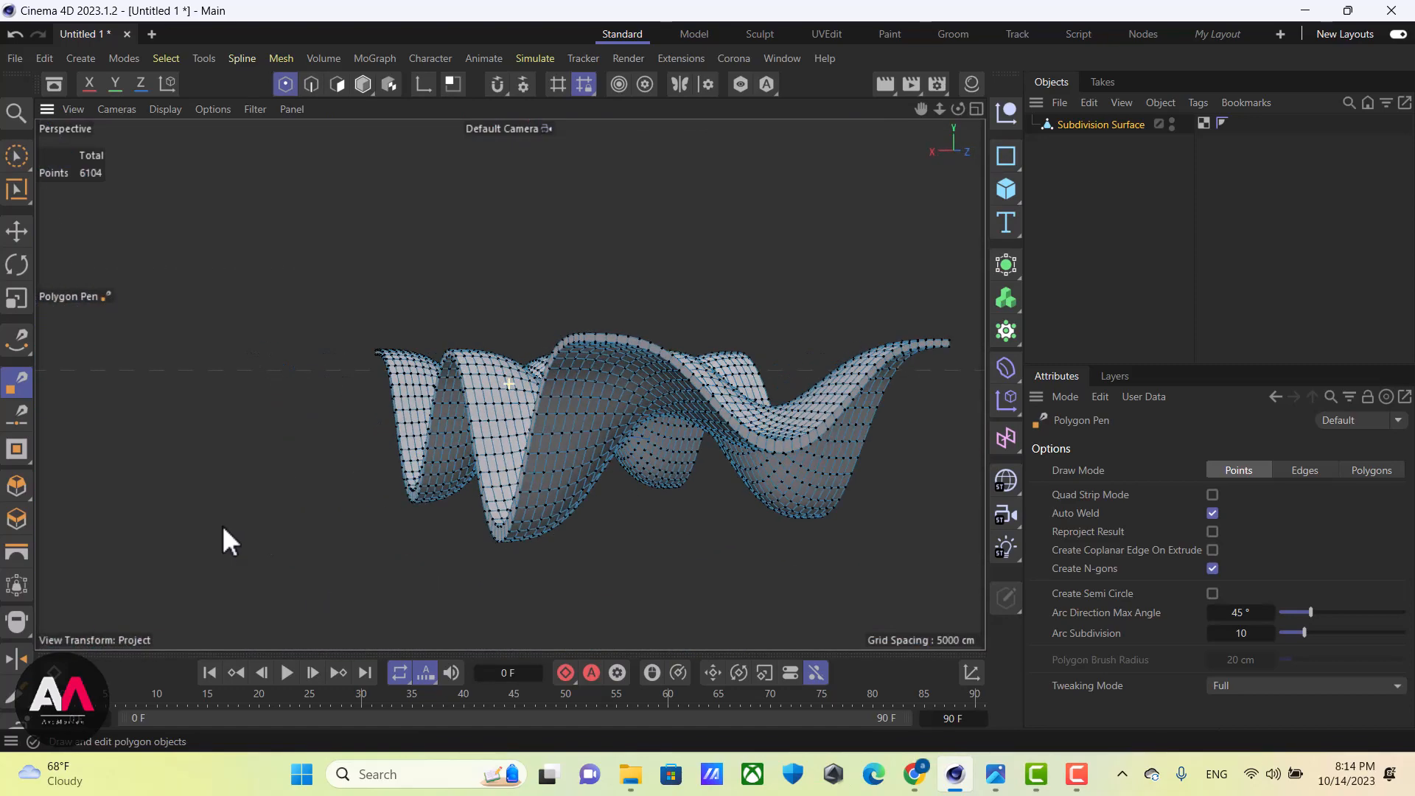
alt+drag(517, 399, 573, 398)
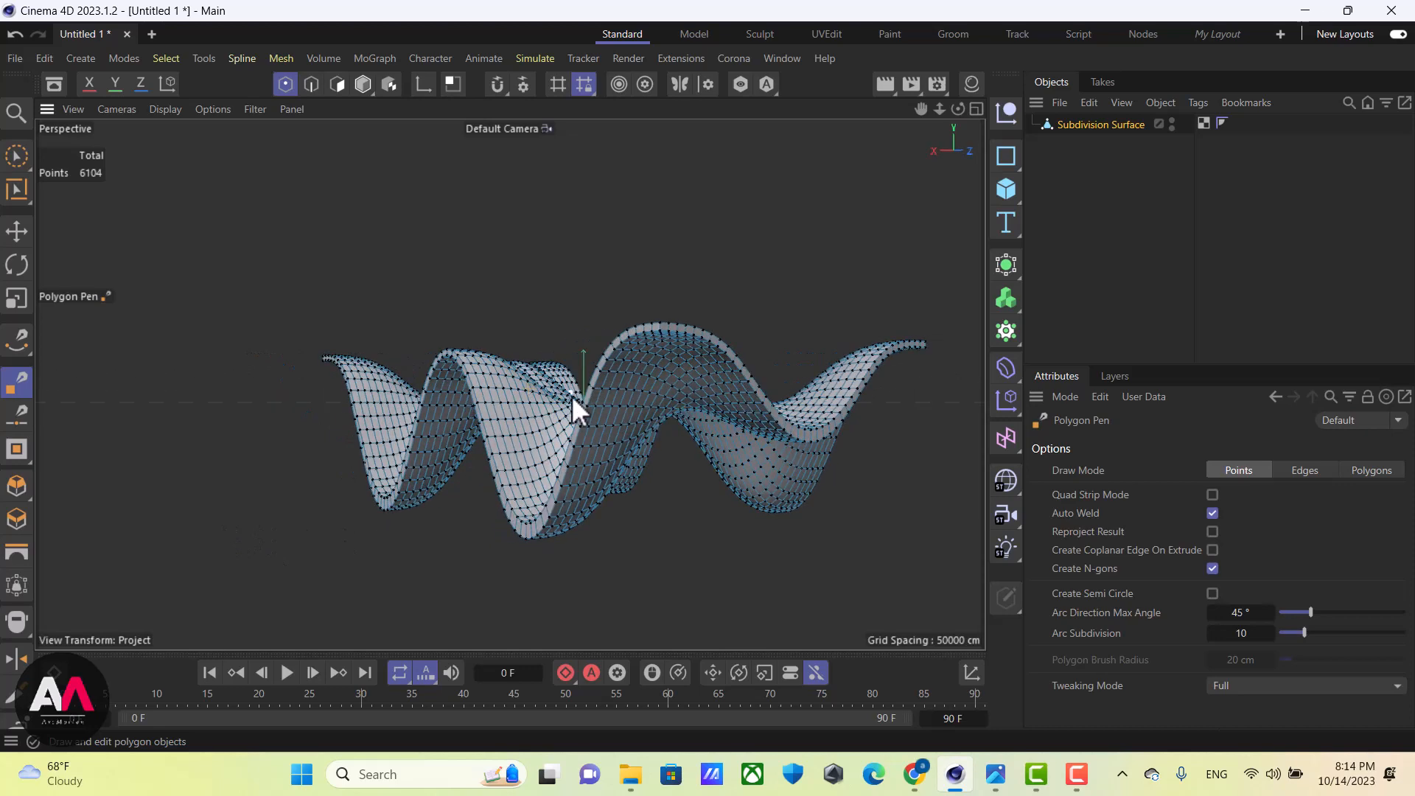
key(ctrl+a)
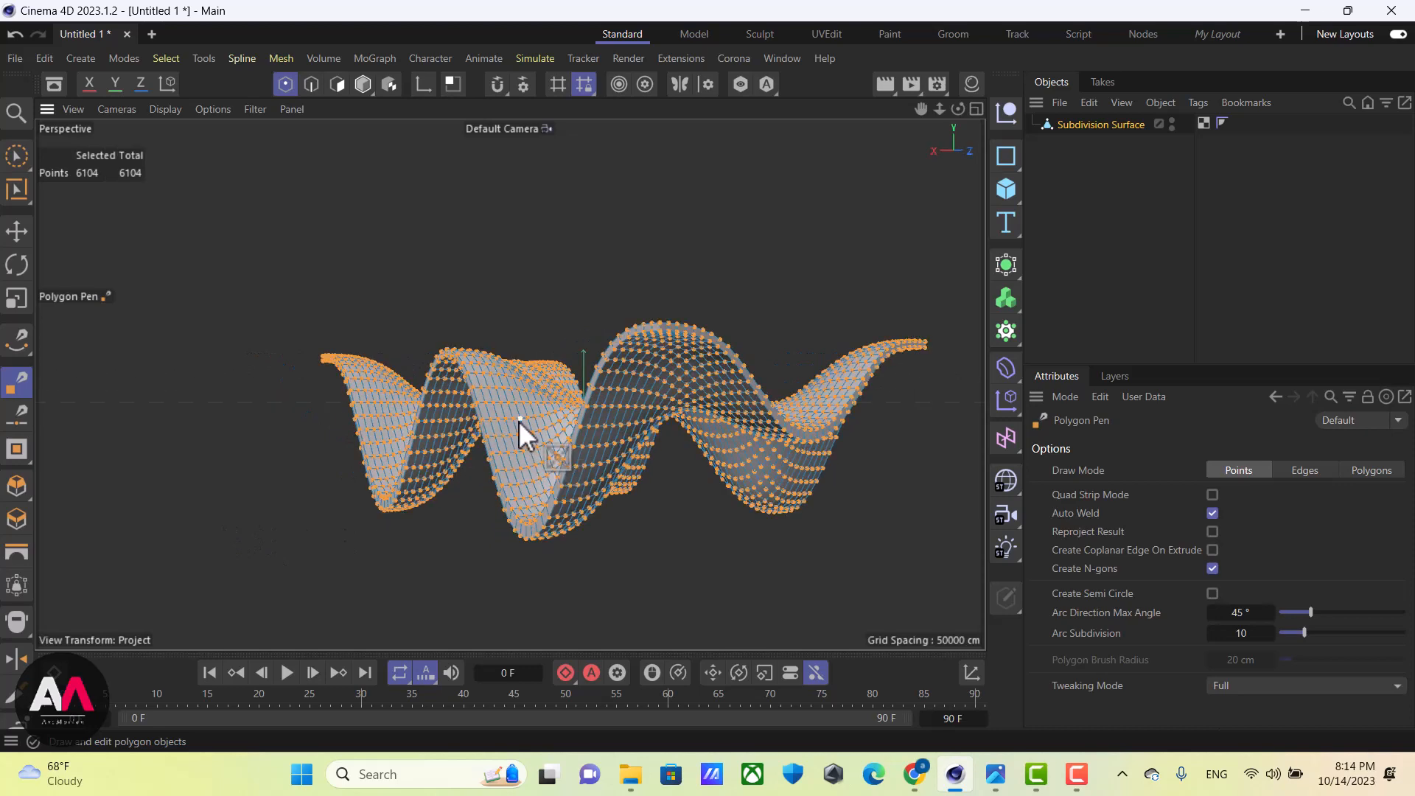
right_click(460, 312)
click(529, 361)
scroll(580, 446, up, 6)
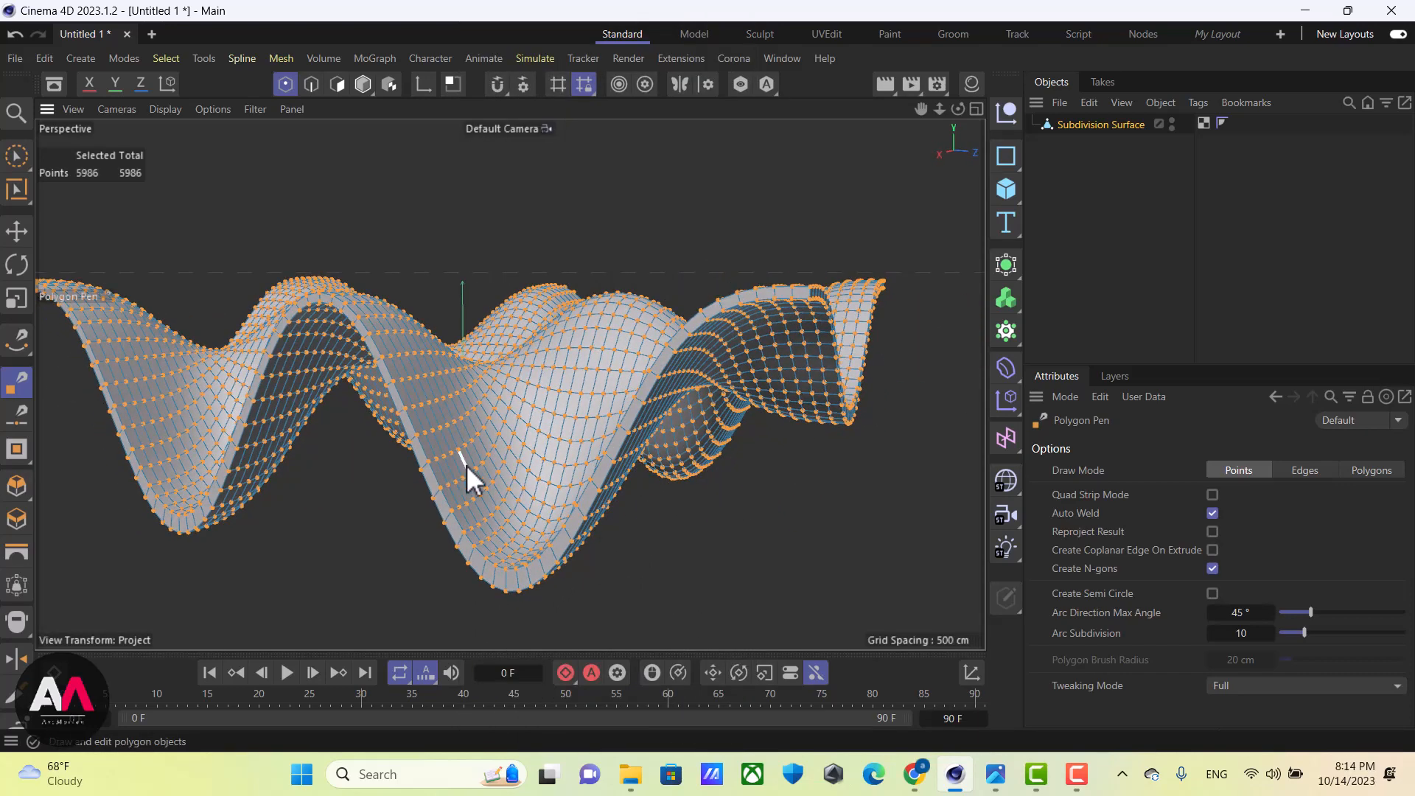
Deselect the panel and examine the cleaned-up mesh from several sides
click(15, 152)
click(1194, 218)
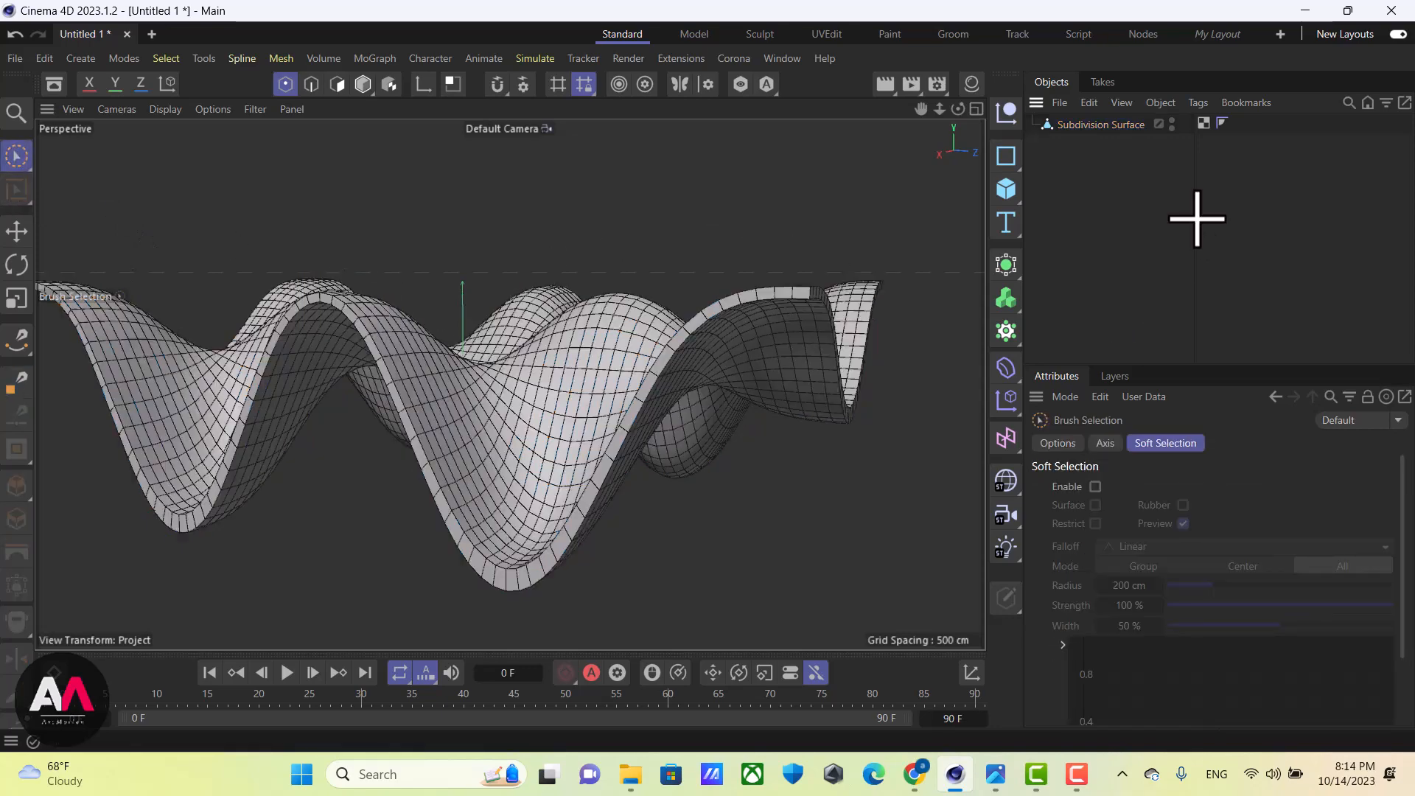
mouse_move(710, 334)
alt+mouse_down()
mouse_move(682, 291)
mouse_move(742, 319)
mouse_move(815, 401)
mouse_move(931, 324)
mouse_move(715, 305)
mouse_move(495, 372)
mouse_move(552, 444)
mouse_move(603, 349)
mouse_move(675, 426)
mouse_move(639, 403)
alt+mouse_up()
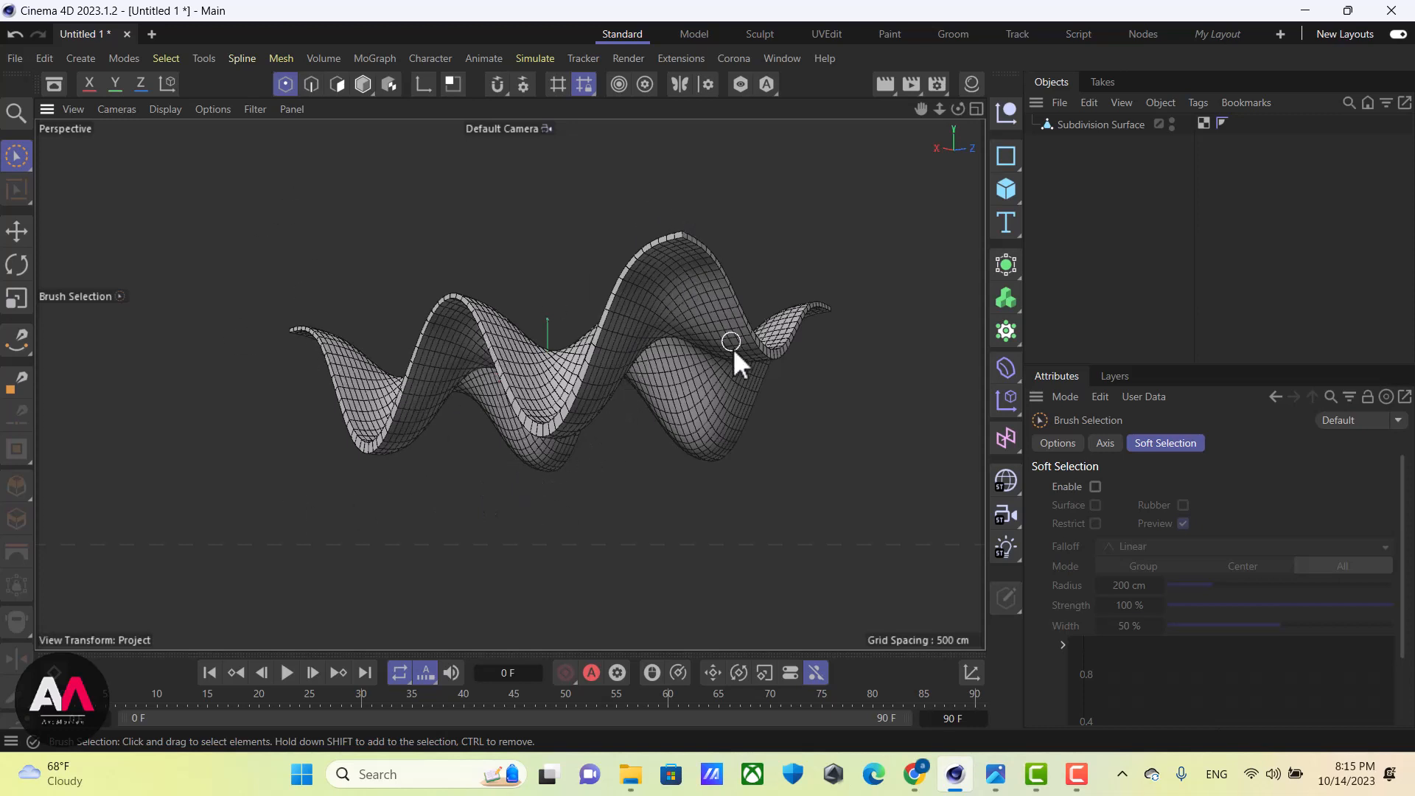
mouse_move(733, 306)
alt+mouse_down()
mouse_move(758, 340)
mouse_move(674, 355)
alt+mouse_up()
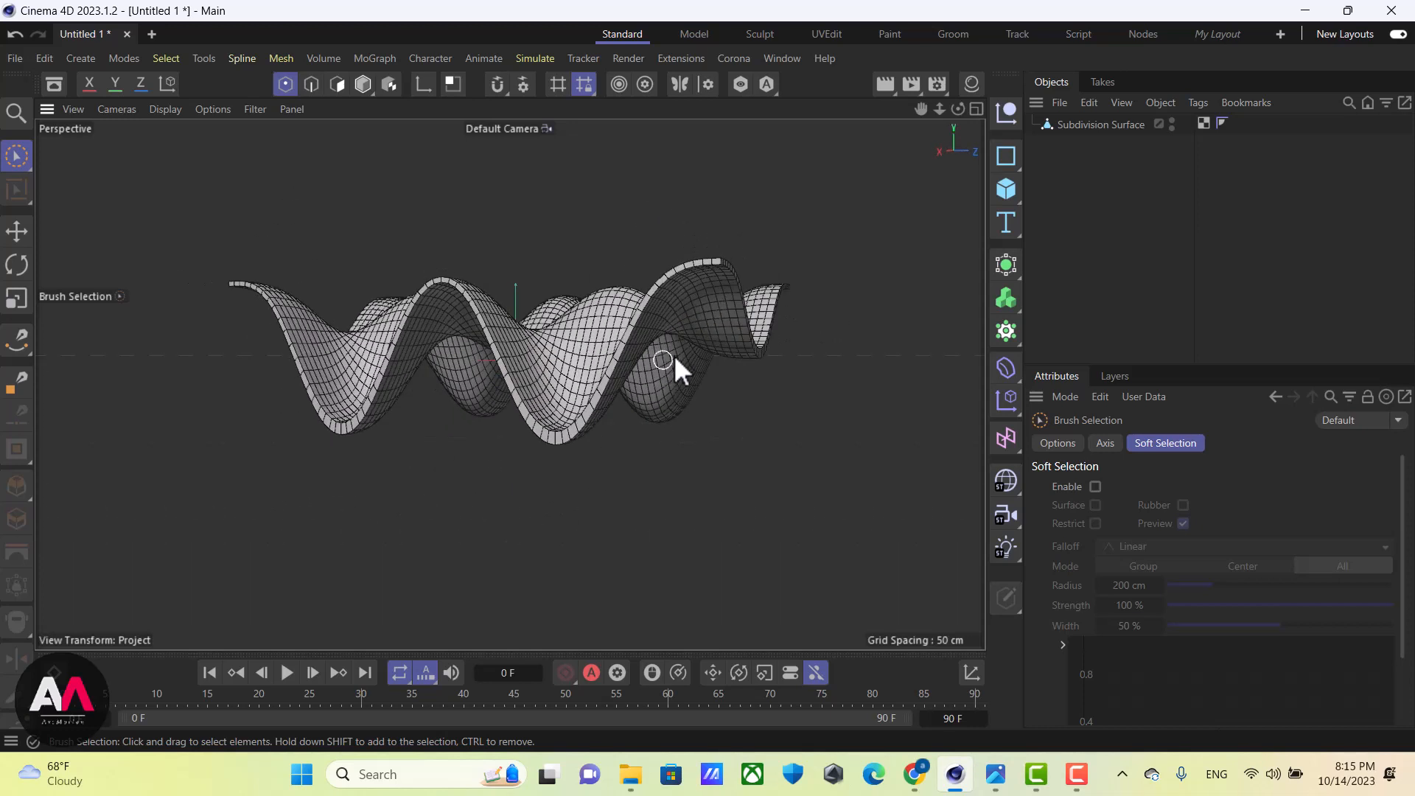
In edge mode, loop-select the edge loop three faces in from one border on the panel's underside
click(1124, 127)
alt+drag(787, 383, 808, 292)
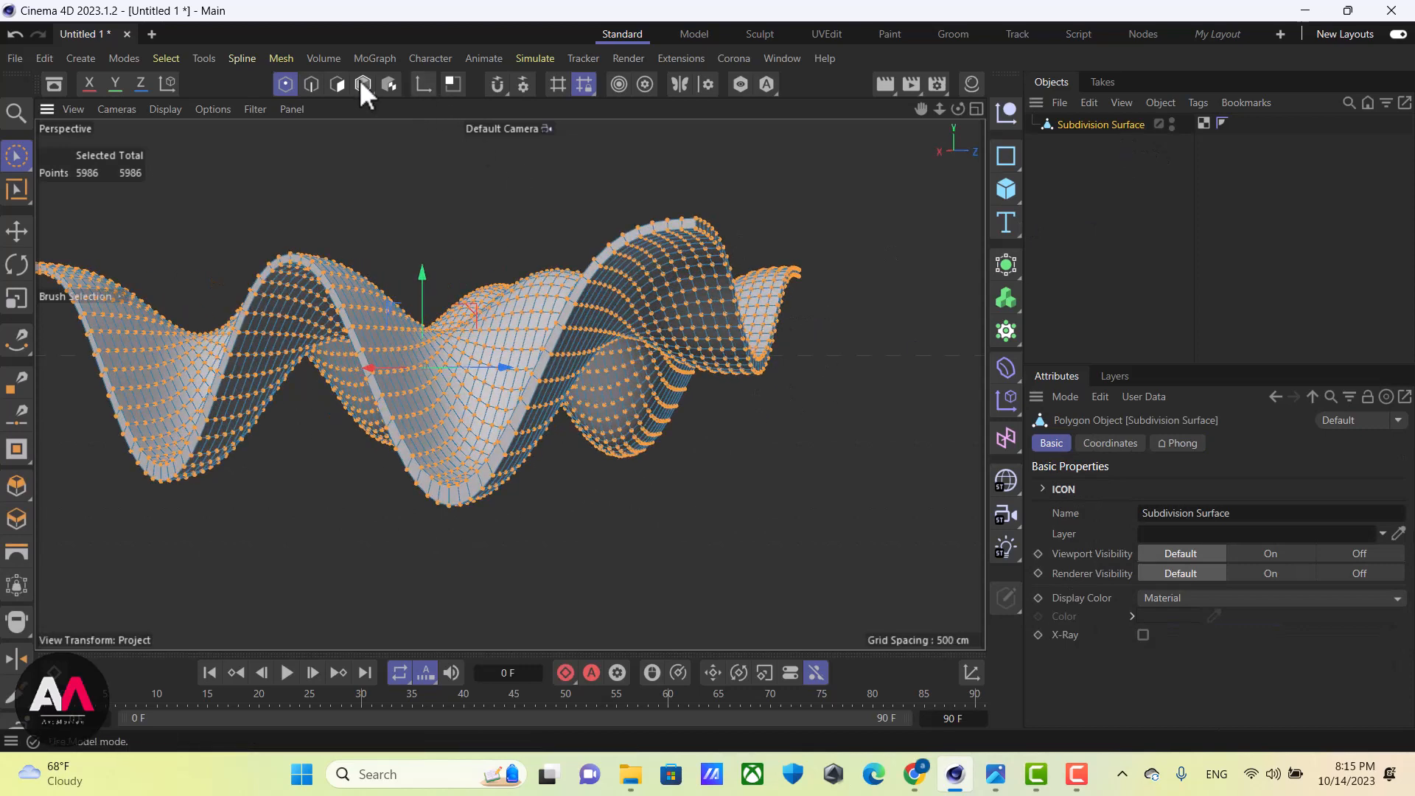
click(310, 80)
scroll(660, 295, up, 5)
alt+drag(662, 318, 715, 246)
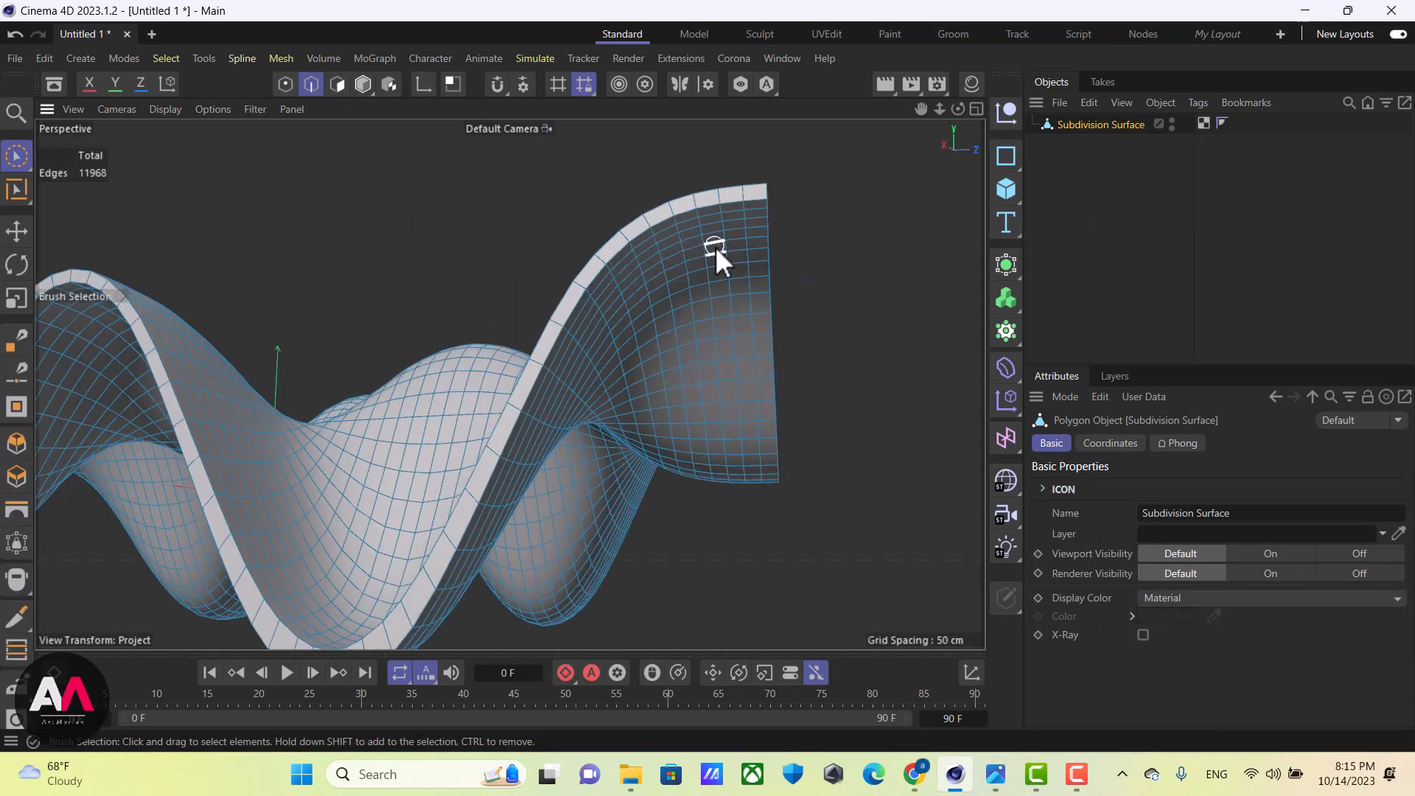
key(u)
key(l)
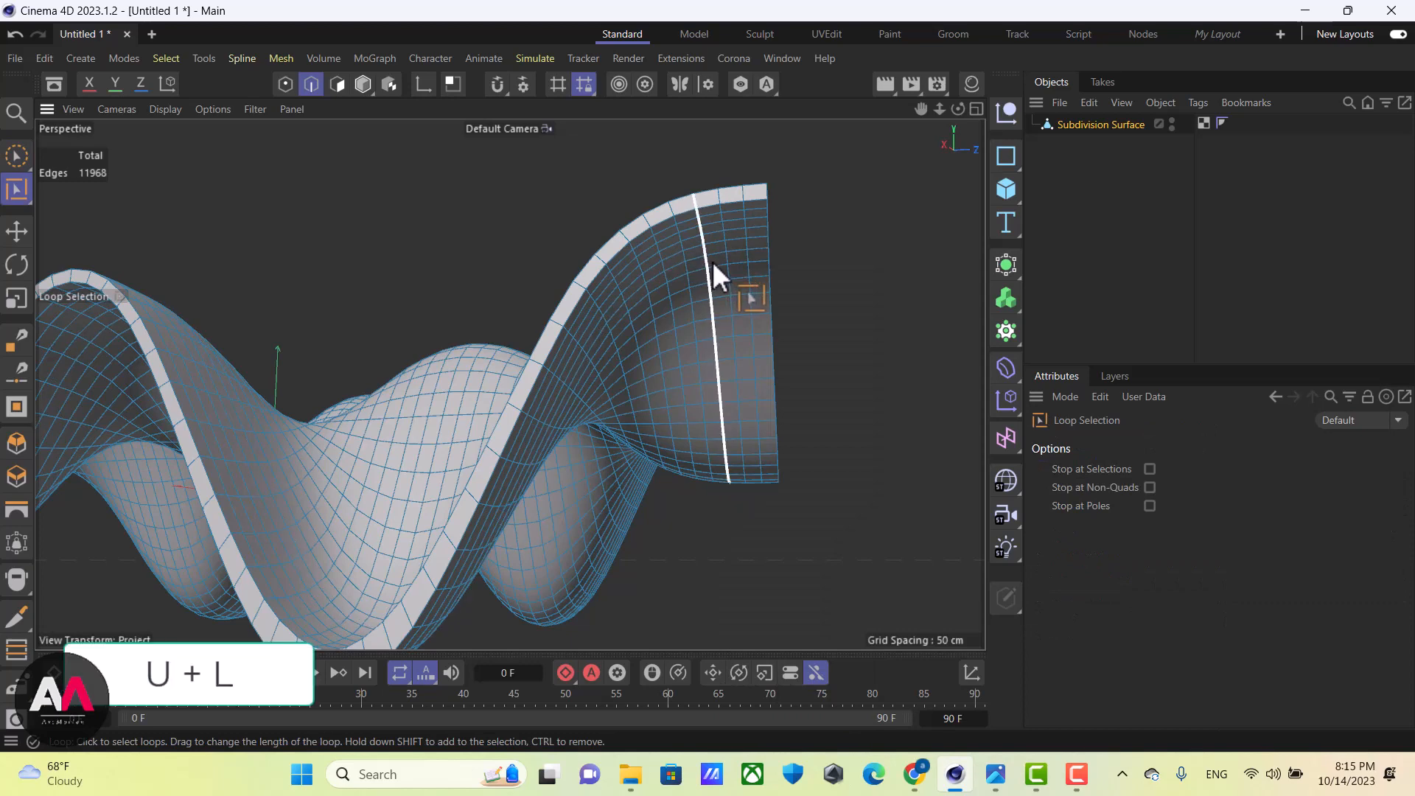
click(714, 261)
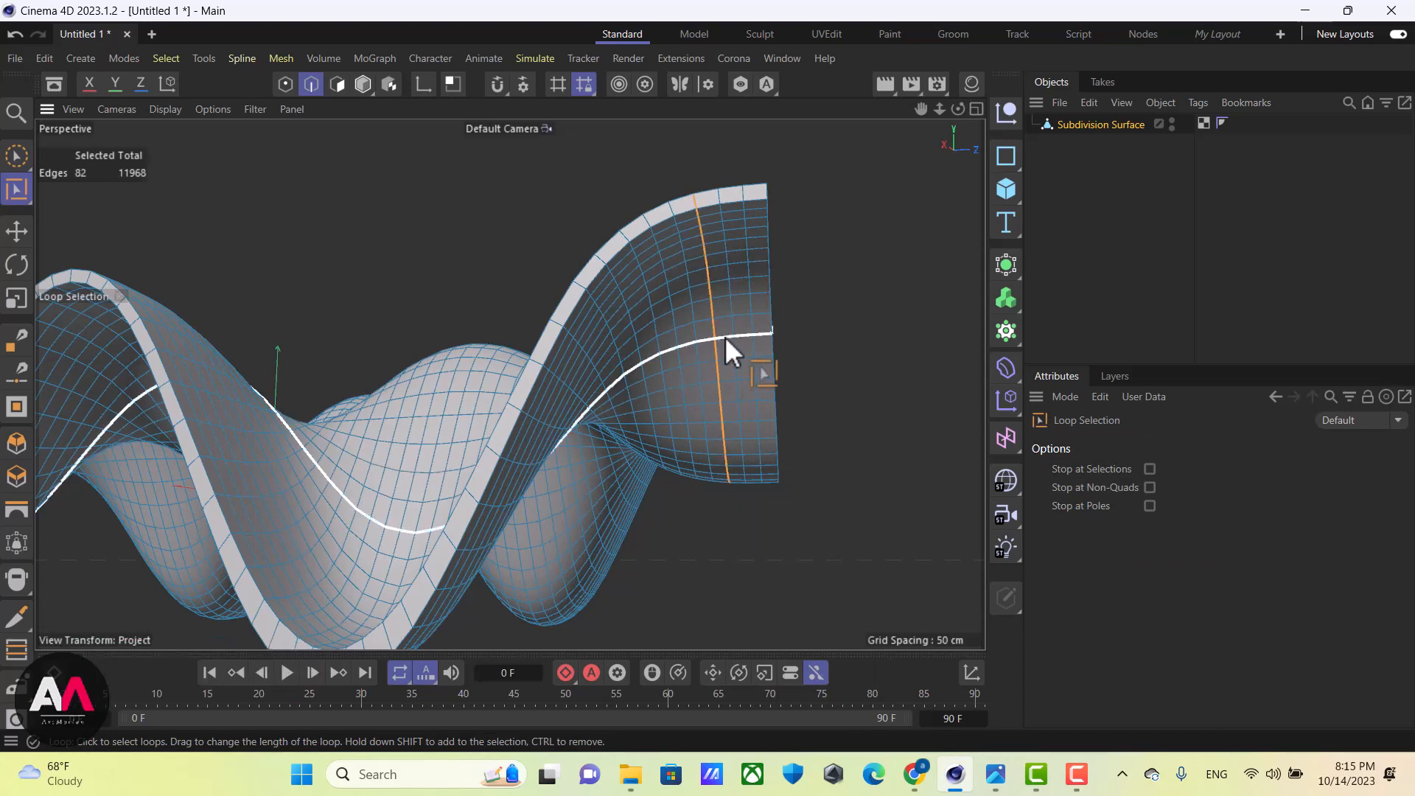
Add the edge loops three faces in from two more borders to the loop selection
alt+drag(726, 337, 543, 227)
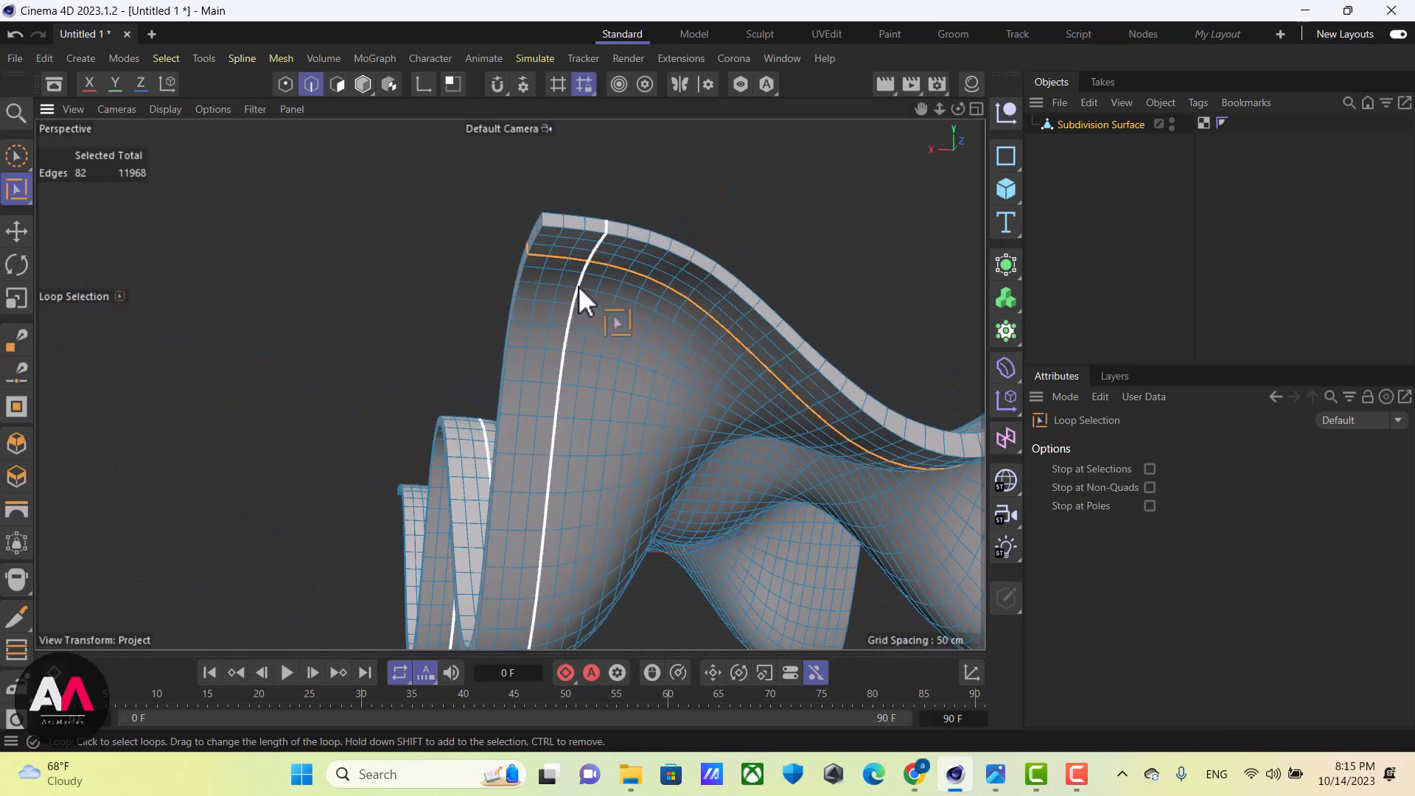
scroll(578, 286, up, 5)
scroll(599, 227, up, 2)
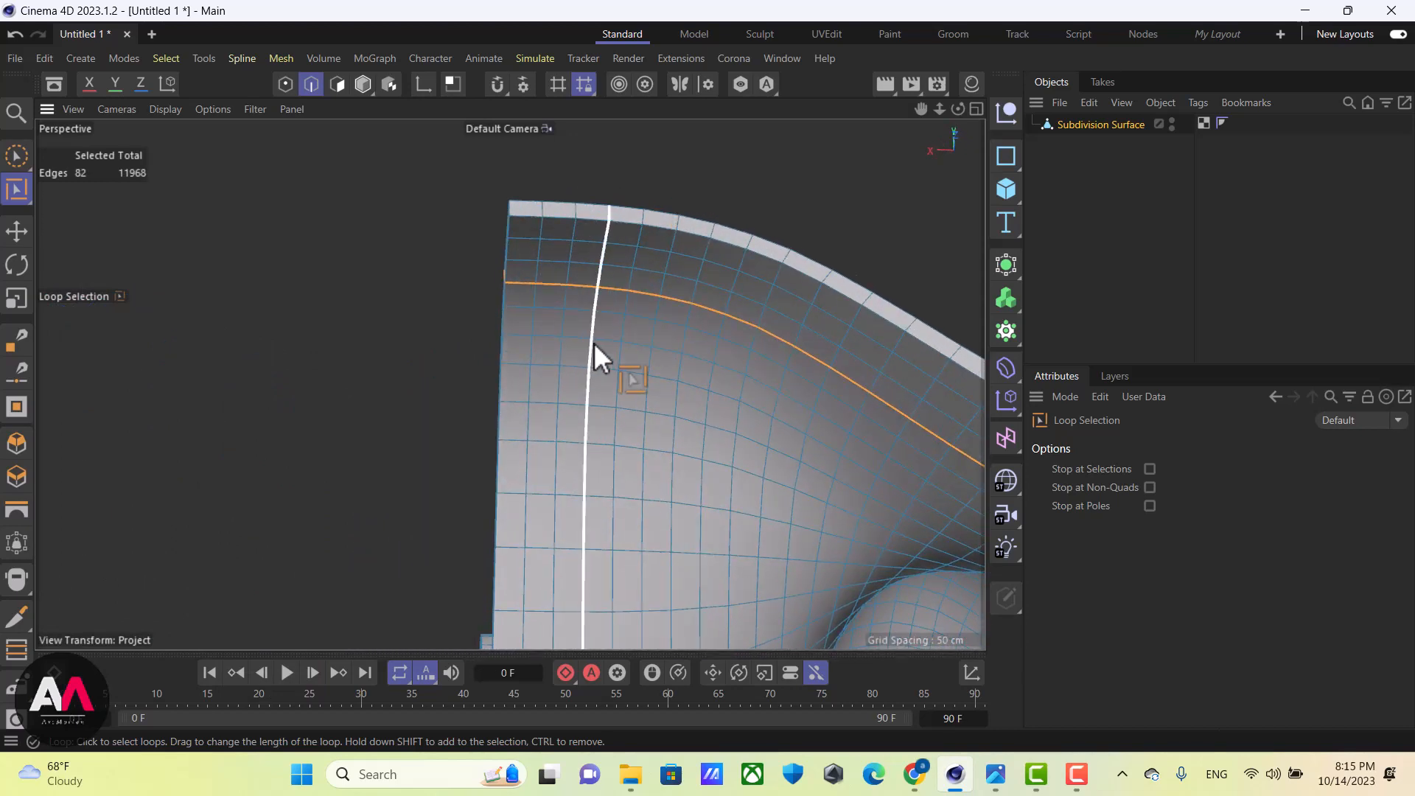
shift+click(594, 334)
scroll(711, 258, down, 5)
alt+drag(711, 258, 556, 321)
scroll(609, 174, up, 5)
alt+drag(608, 174, 533, 366)
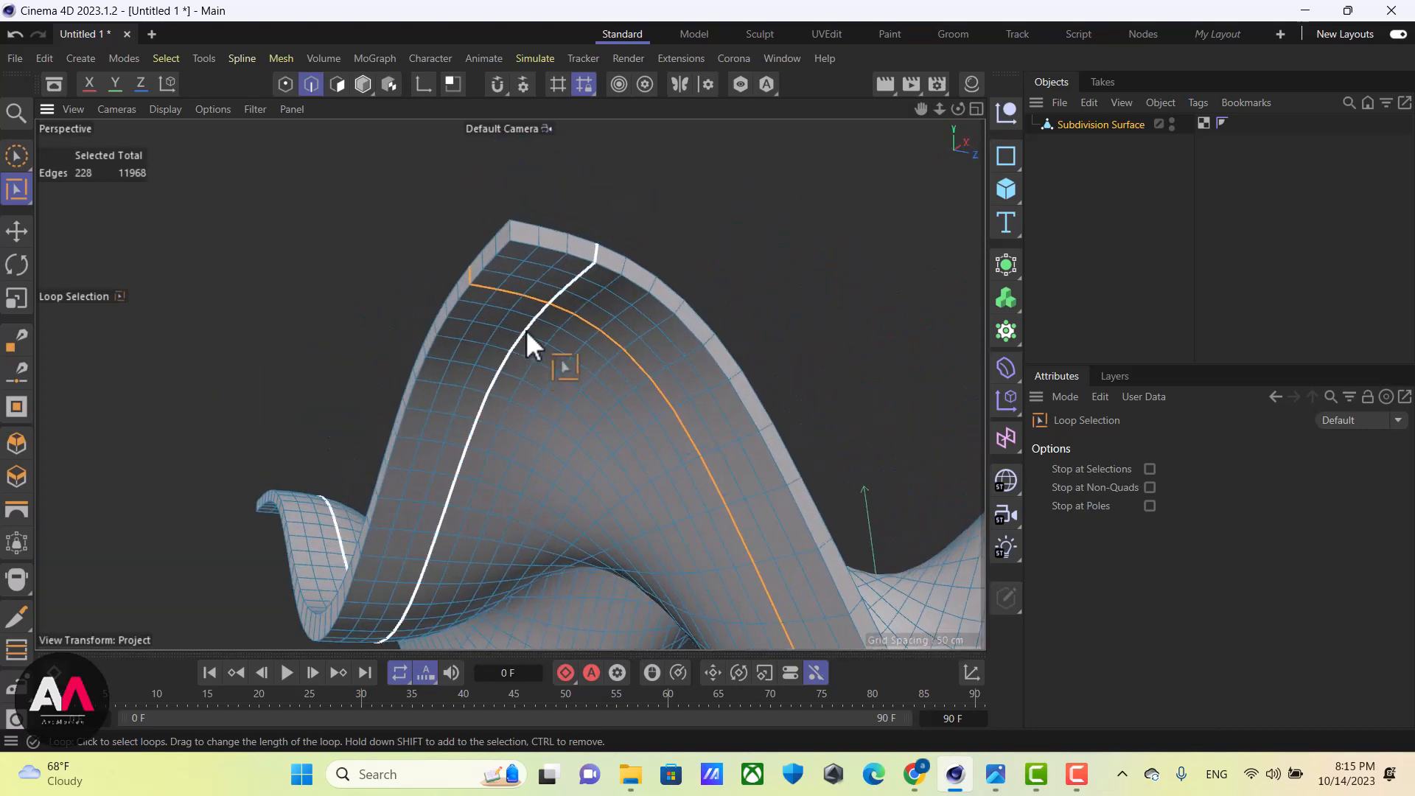
shift+click(526, 330)
Add the edge loop three faces in from the fourth border to complete the inset frame selection
alt+drag(439, 423, 344, 308)
scroll(306, 334, down, 5)
scroll(344, 308, up, 5)
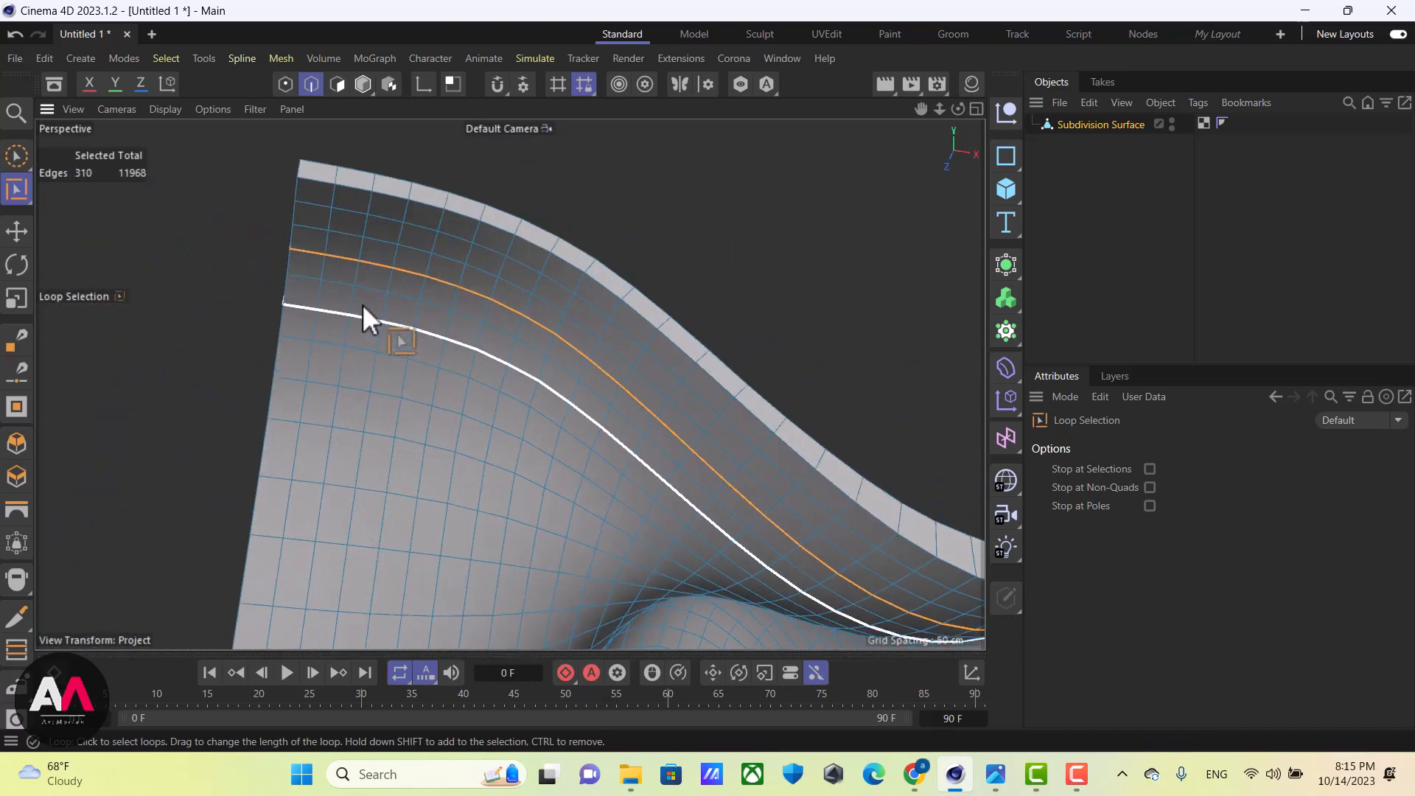
shift+click(388, 304)
scroll(490, 222, down, 5)
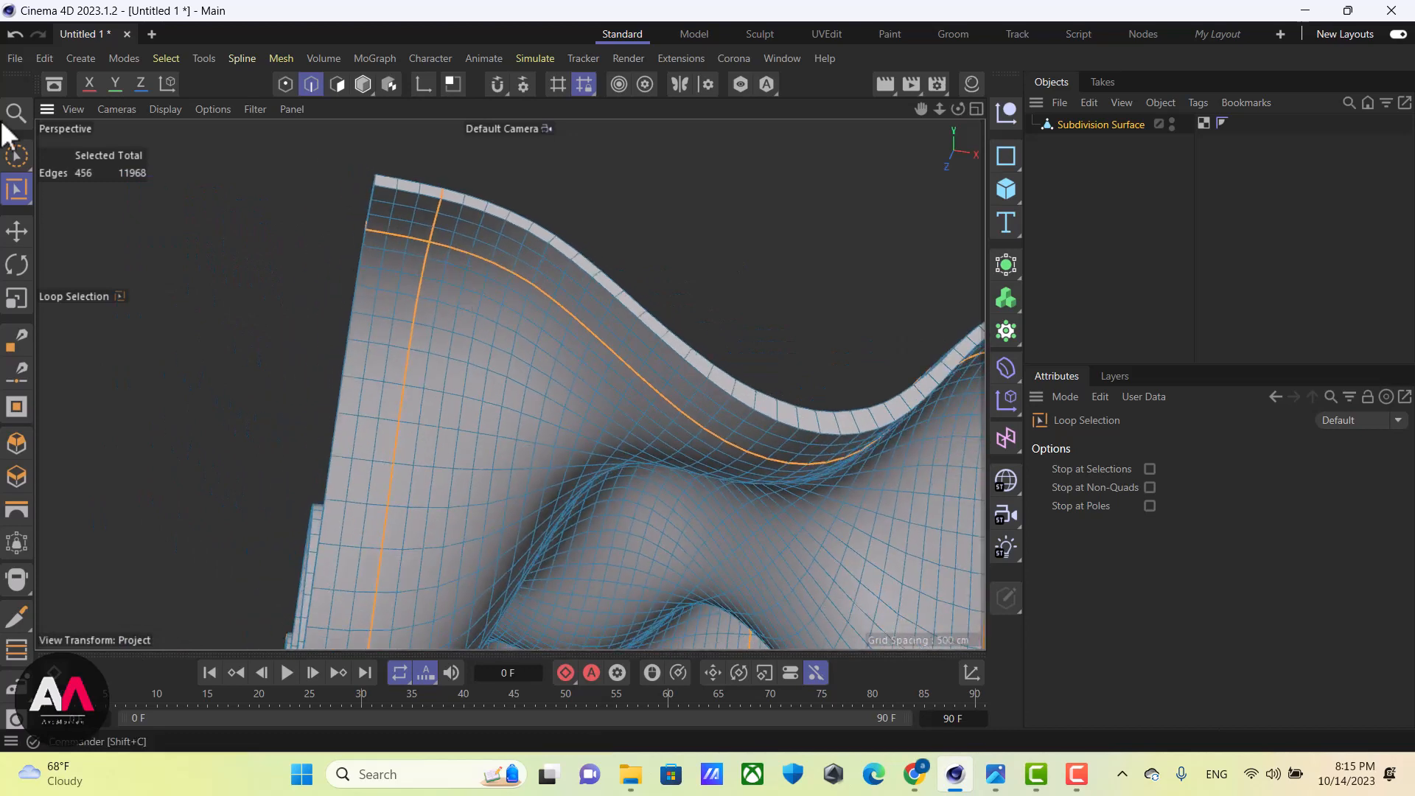
With Brush Selection, deselect the edges extending past the frame's crossing at the first two corners on the underside
click(17, 155)
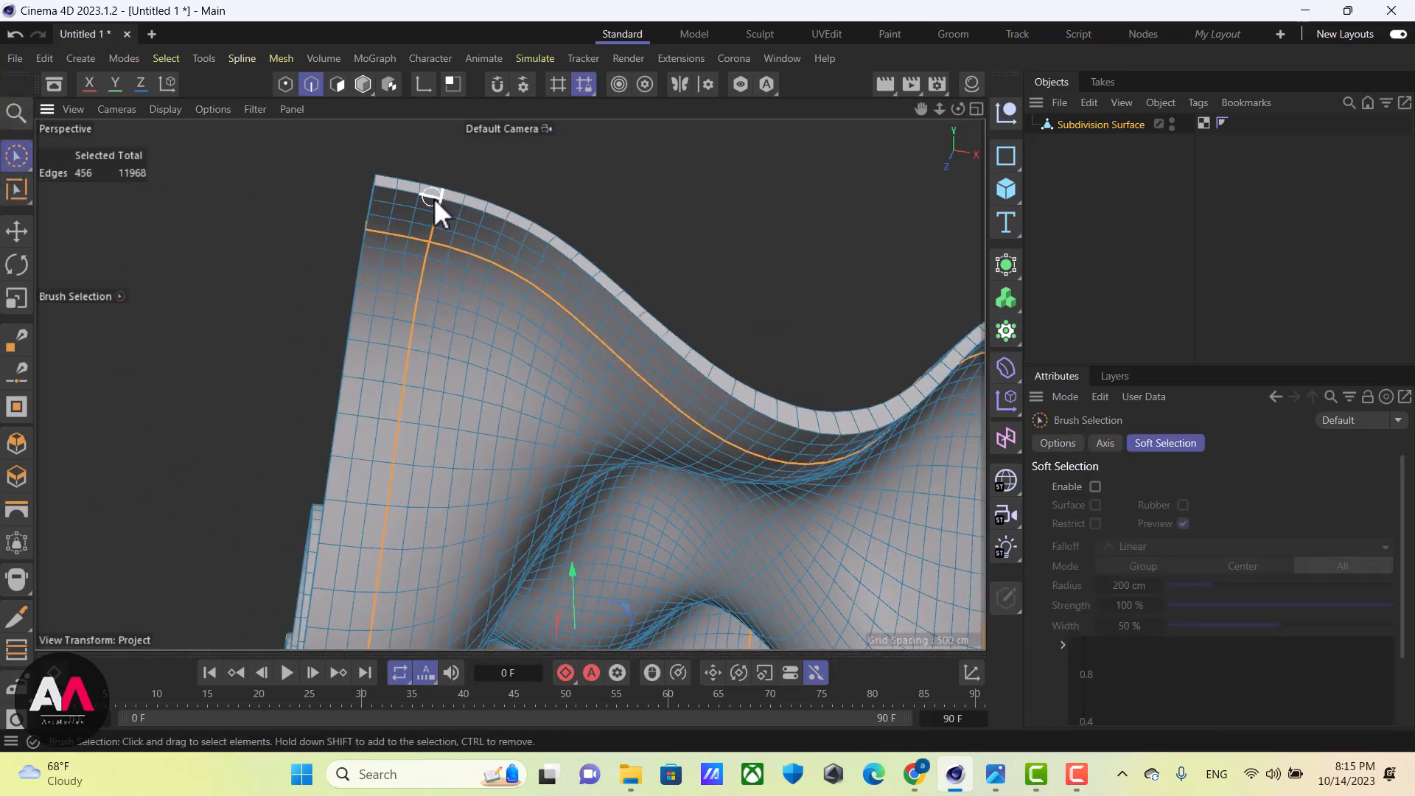
scroll(497, 189, up, 2)
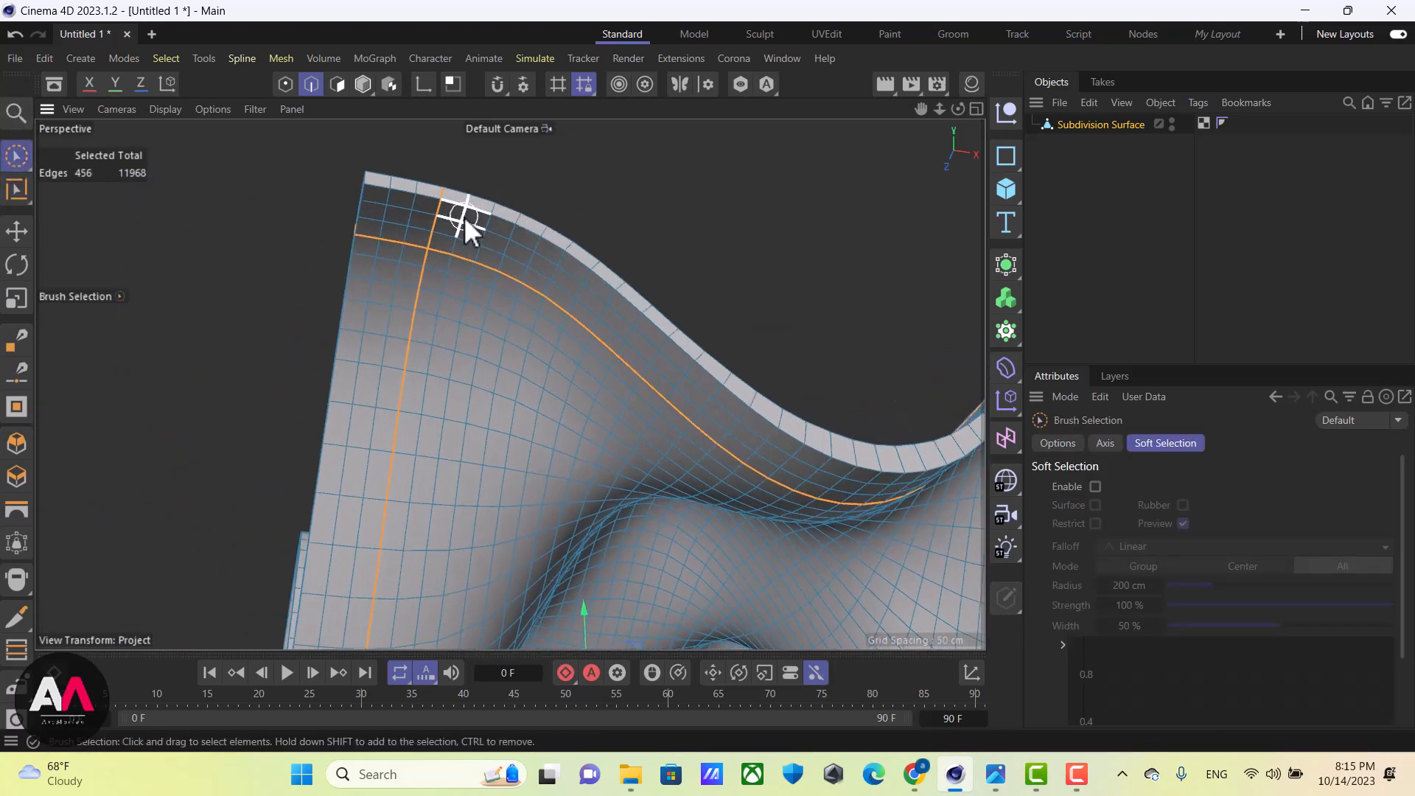
mouse_move(427, 232)
ctrl+mouse_down()
mouse_move(379, 244)
mouse_move(572, 329)
ctrl+mouse_up()
scroll(405, 277, down, 5)
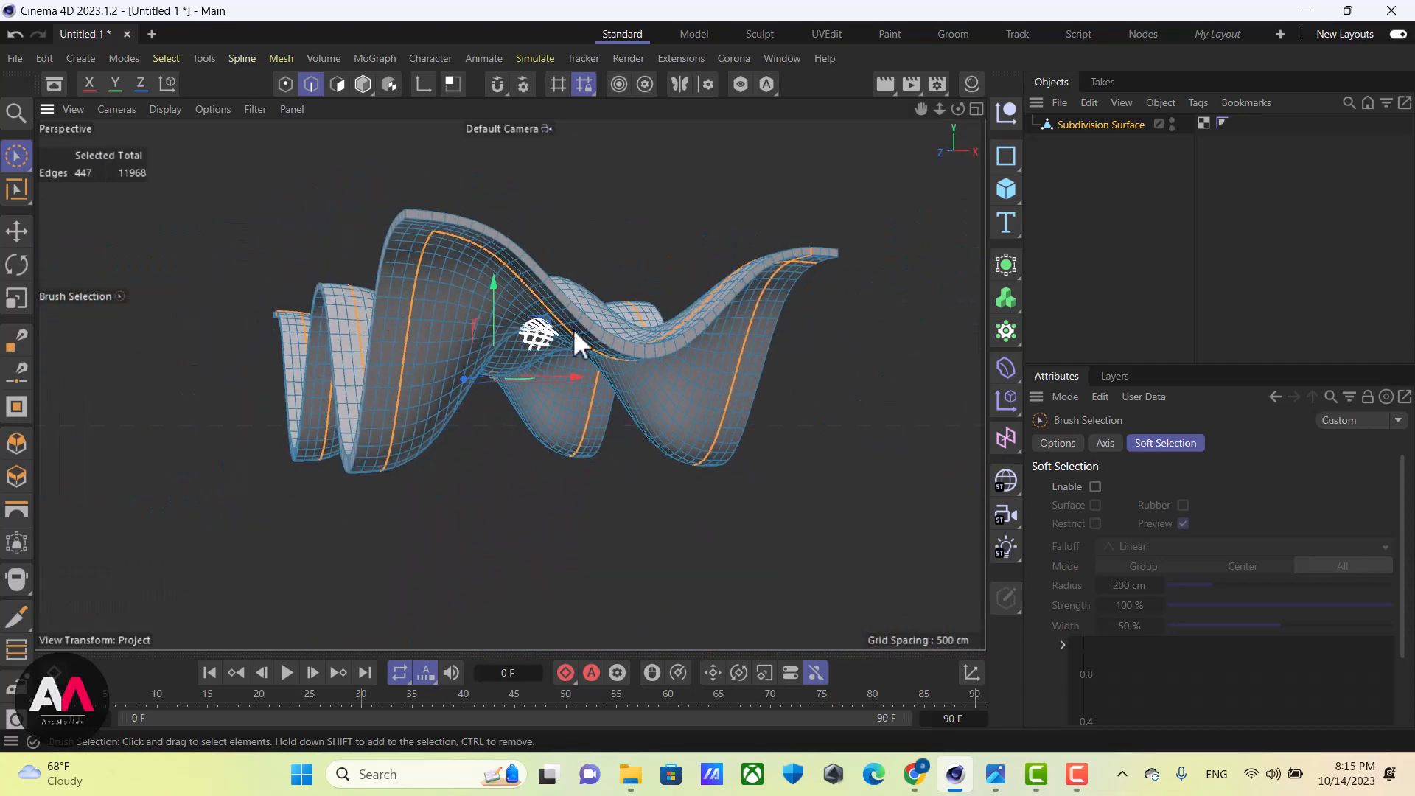
scroll(526, 293, up, 5)
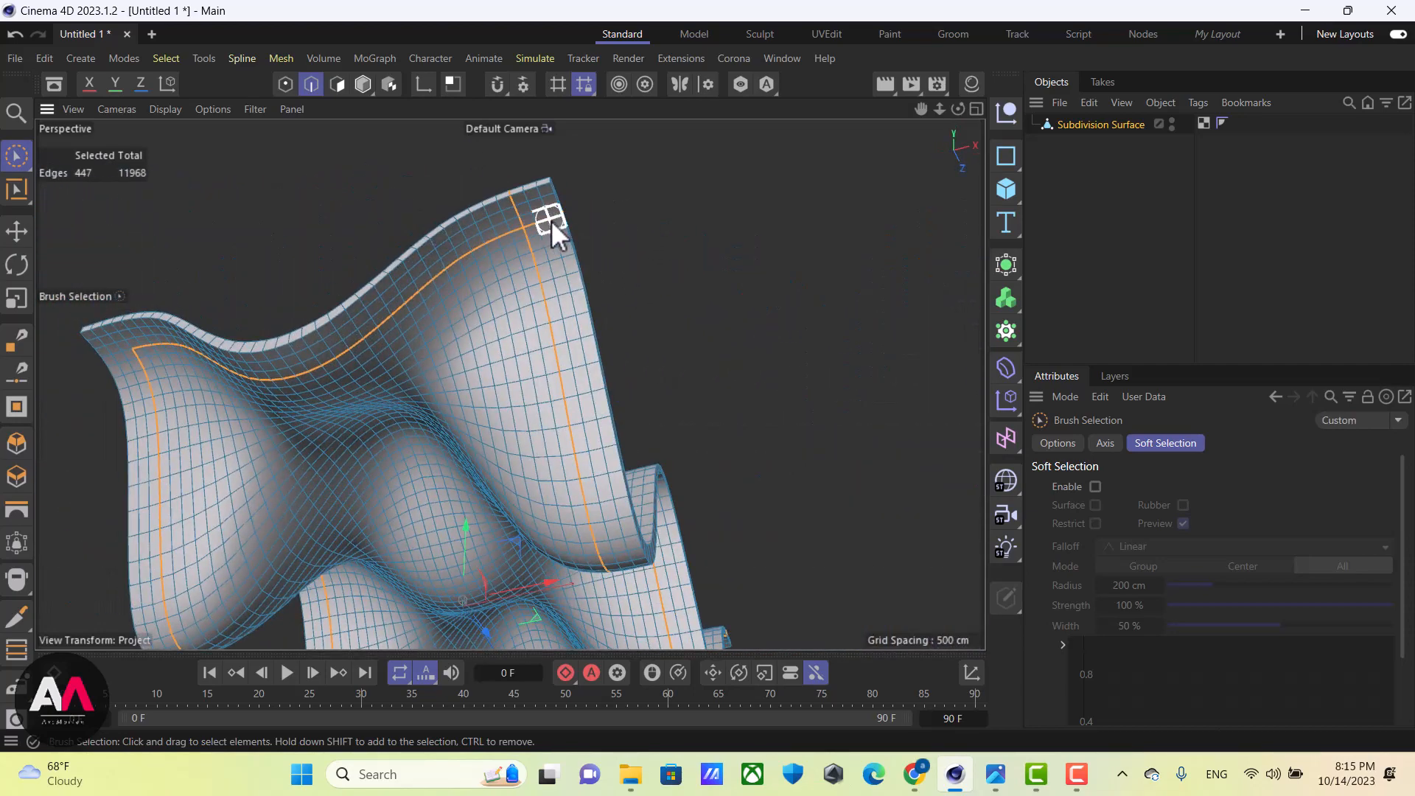
mouse_move(551, 219)
ctrl+mouse_down()
mouse_move(564, 211)
mouse_move(520, 211)
ctrl+mouse_up()
Deselect the overhanging edges at the other two underside corners, leaving a closed inset frame there
mouse_move(660, 278)
alt+mouse_down()
mouse_move(364, 253)
mouse_move(273, 281)
alt+mouse_up()
scroll(277, 295, down, 5)
alt+middle_drag(283, 343, 465, 672)
scroll(540, 285, up, 5)
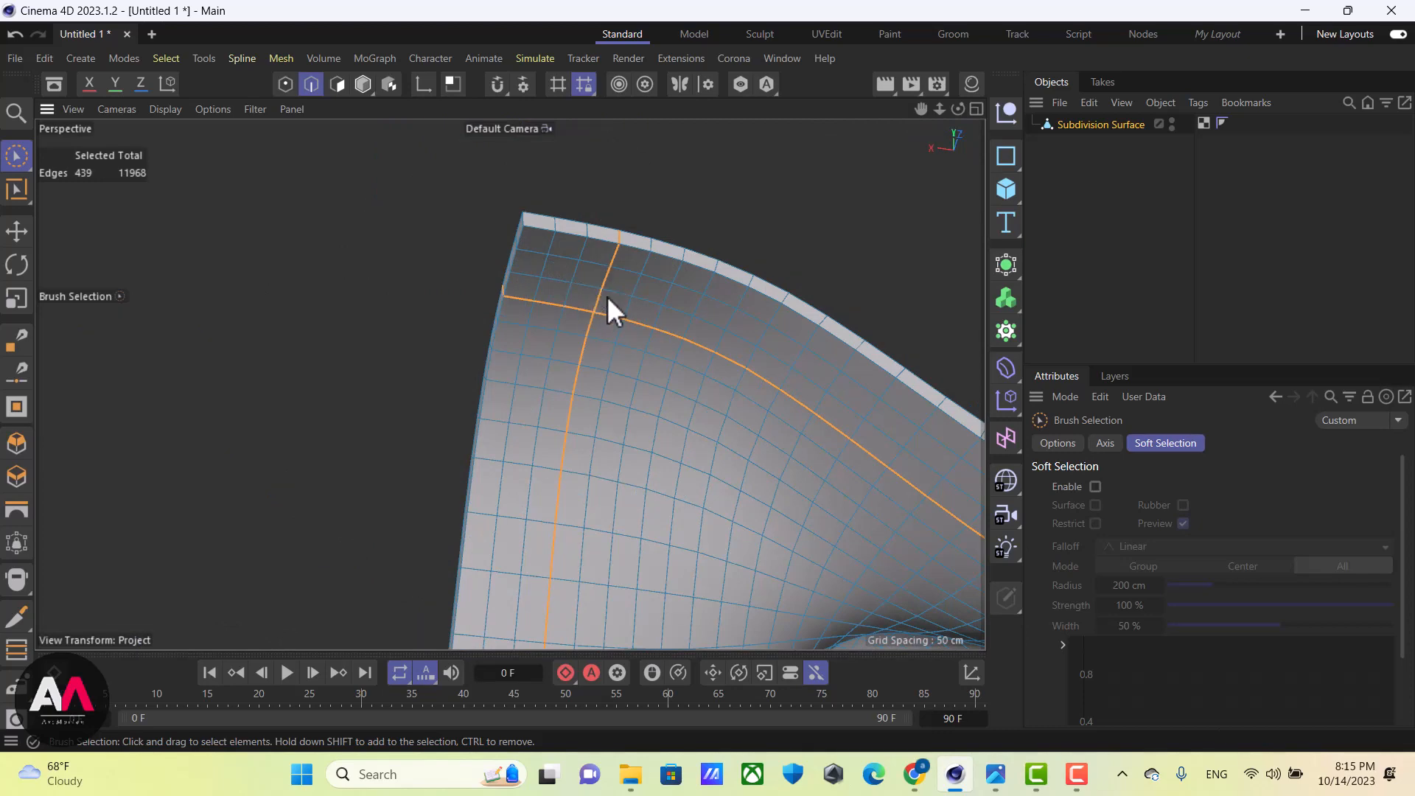
scroll(457, 302, down, 4)
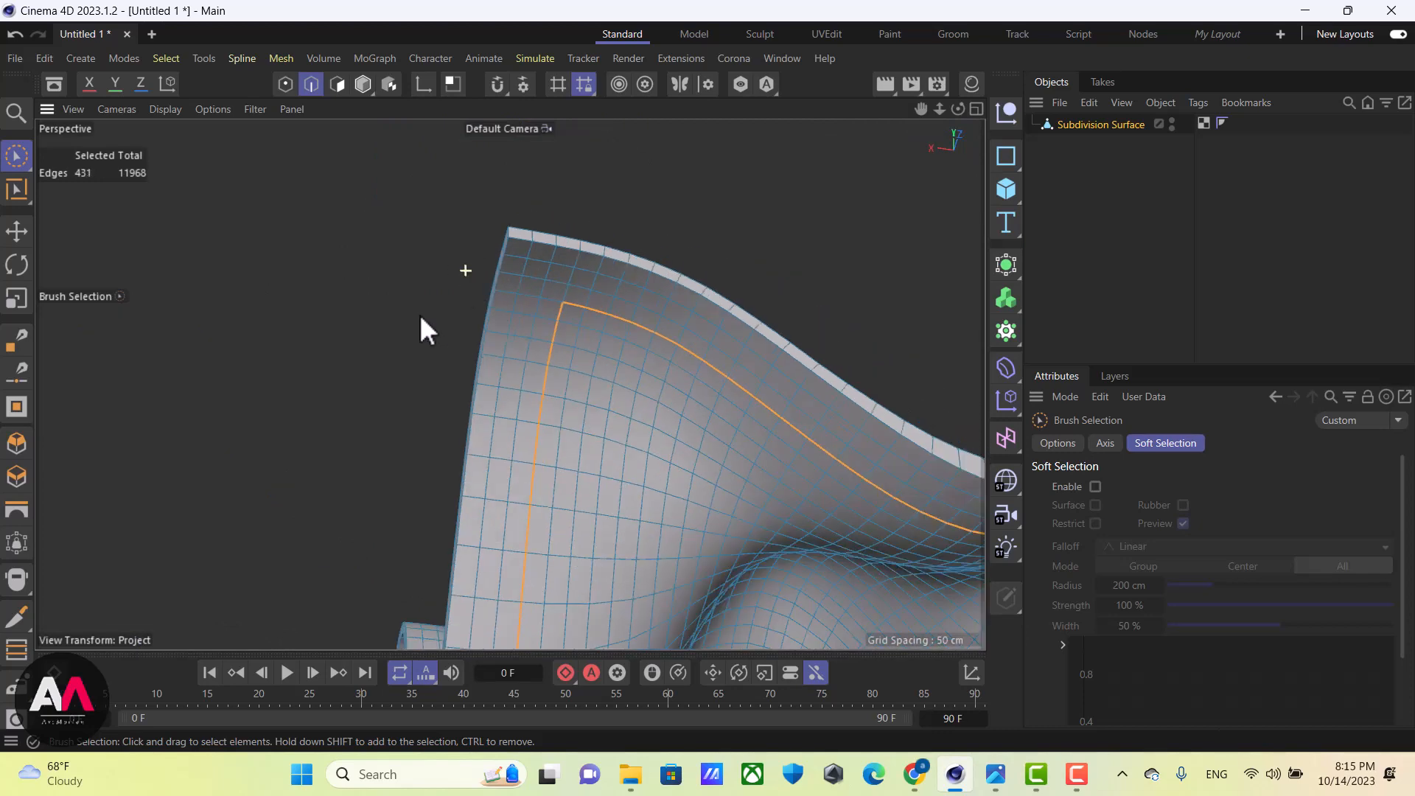
mouse_move(426, 326)
alt+mouse_down()
mouse_move(752, 401)
mouse_move(733, 347)
mouse_move(525, 400)
alt+mouse_up()
scroll(740, 322, up, 4)
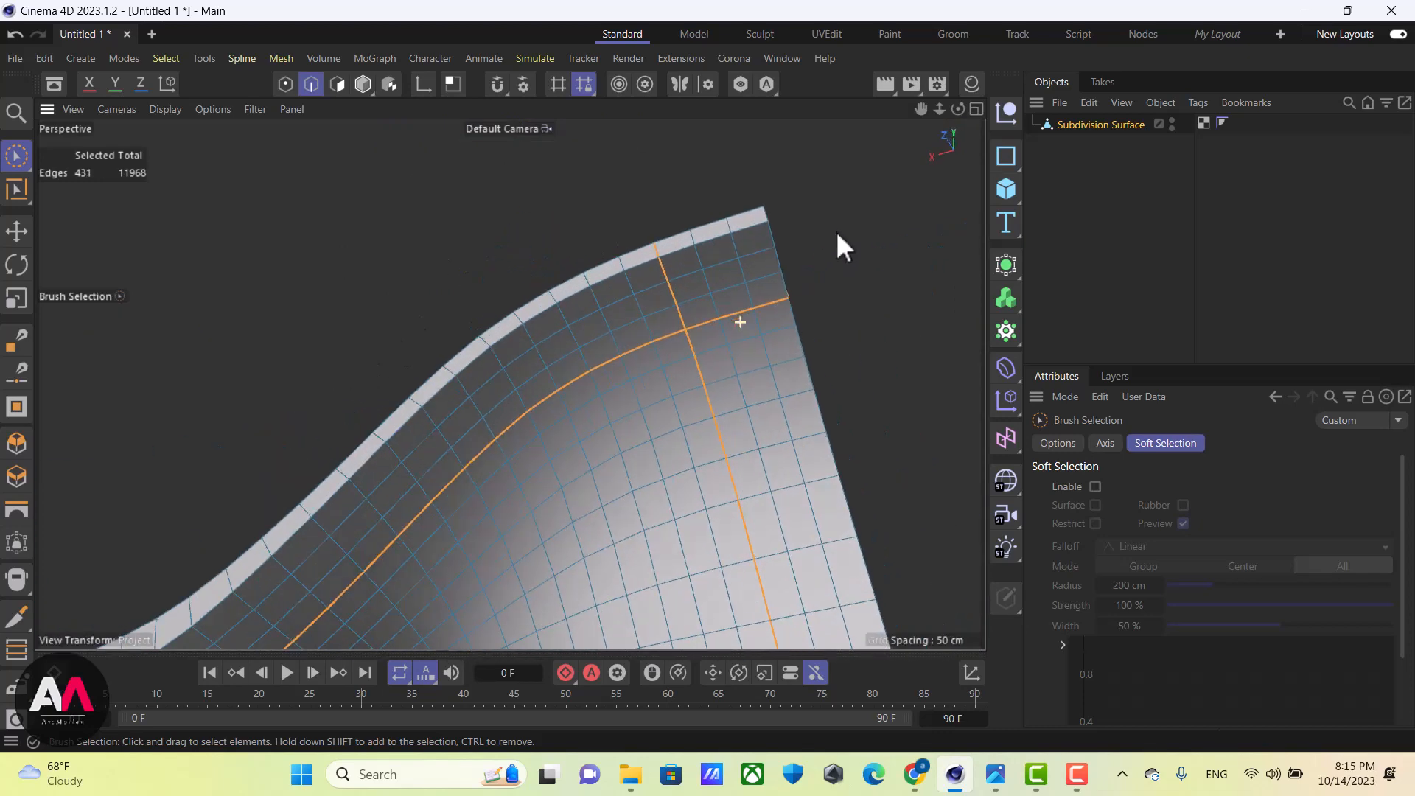
ctrl+drag(727, 315, 808, 300)
In the top view, deselect the upper surface's edges using Rectangle Selection limited to visible elements, keeping only the underside frame
alt+drag(683, 249, 632, 329)
scroll(793, 377, down, 4)
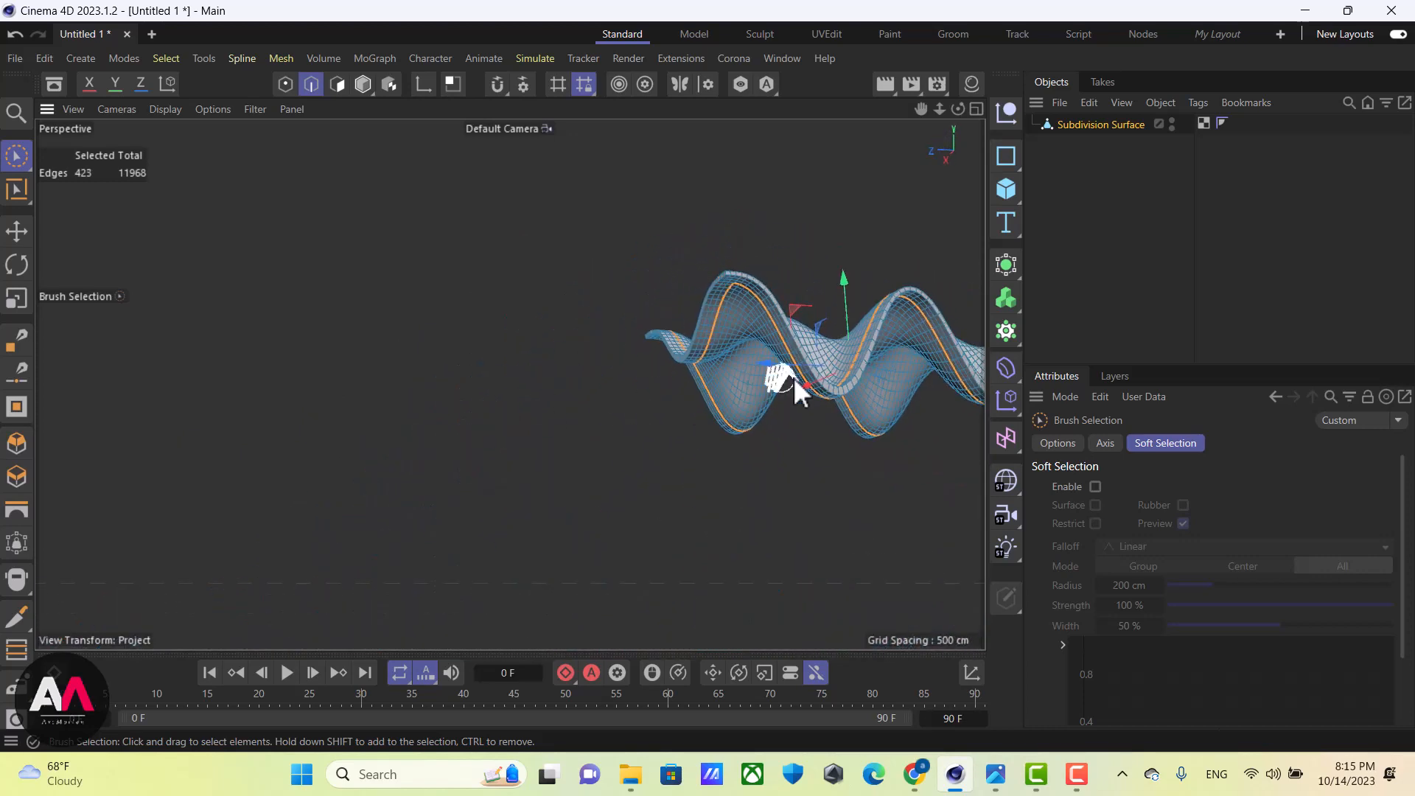
mouse_move(794, 377)
alt+mouse_down()
mouse_move(902, 259)
mouse_move(867, 532)
mouse_move(728, 332)
mouse_move(479, 491)
mouse_move(504, 483)
mouse_move(576, 508)
mouse_move(617, 411)
mouse_move(631, 446)
mouse_move(556, 556)
alt+mouse_up()
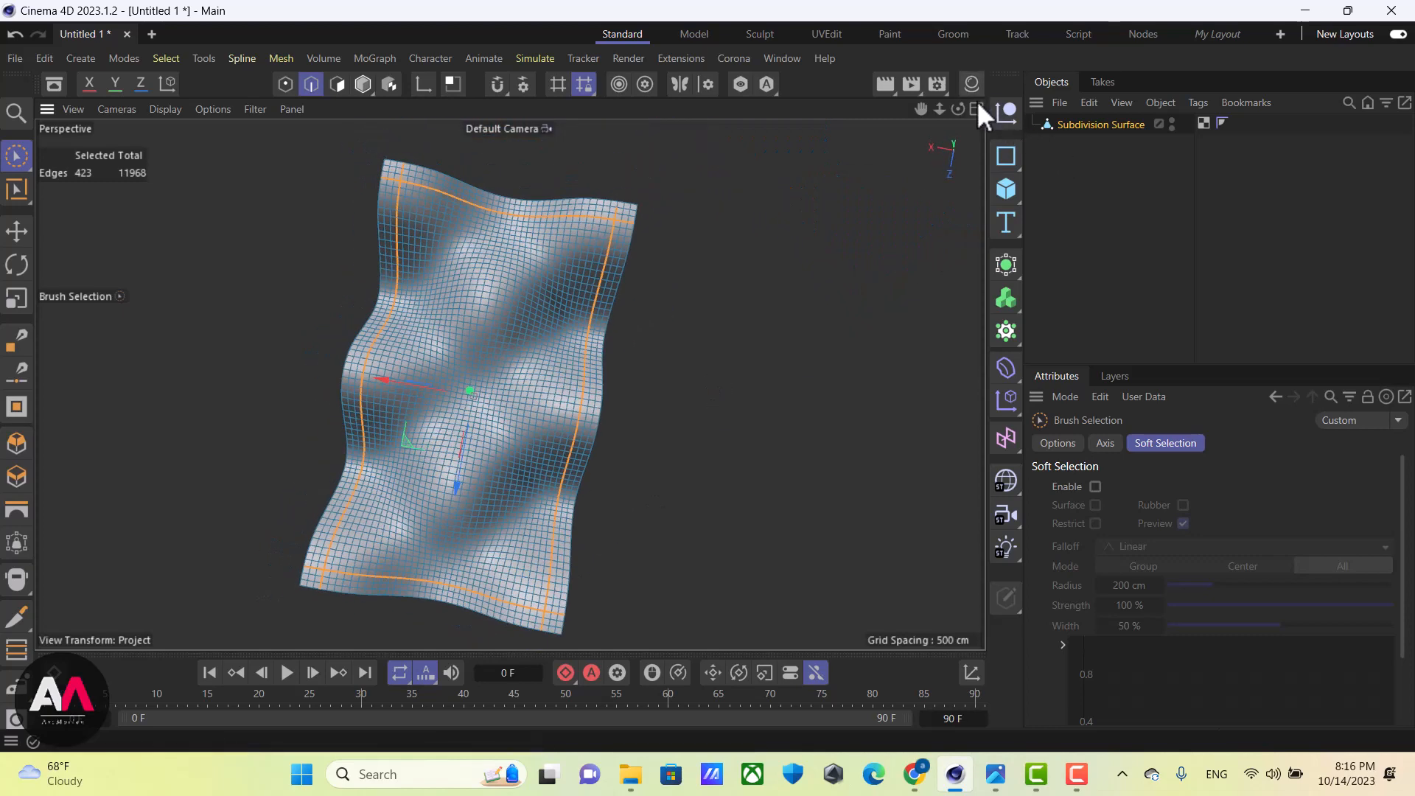
click(976, 108)
click(976, 110)
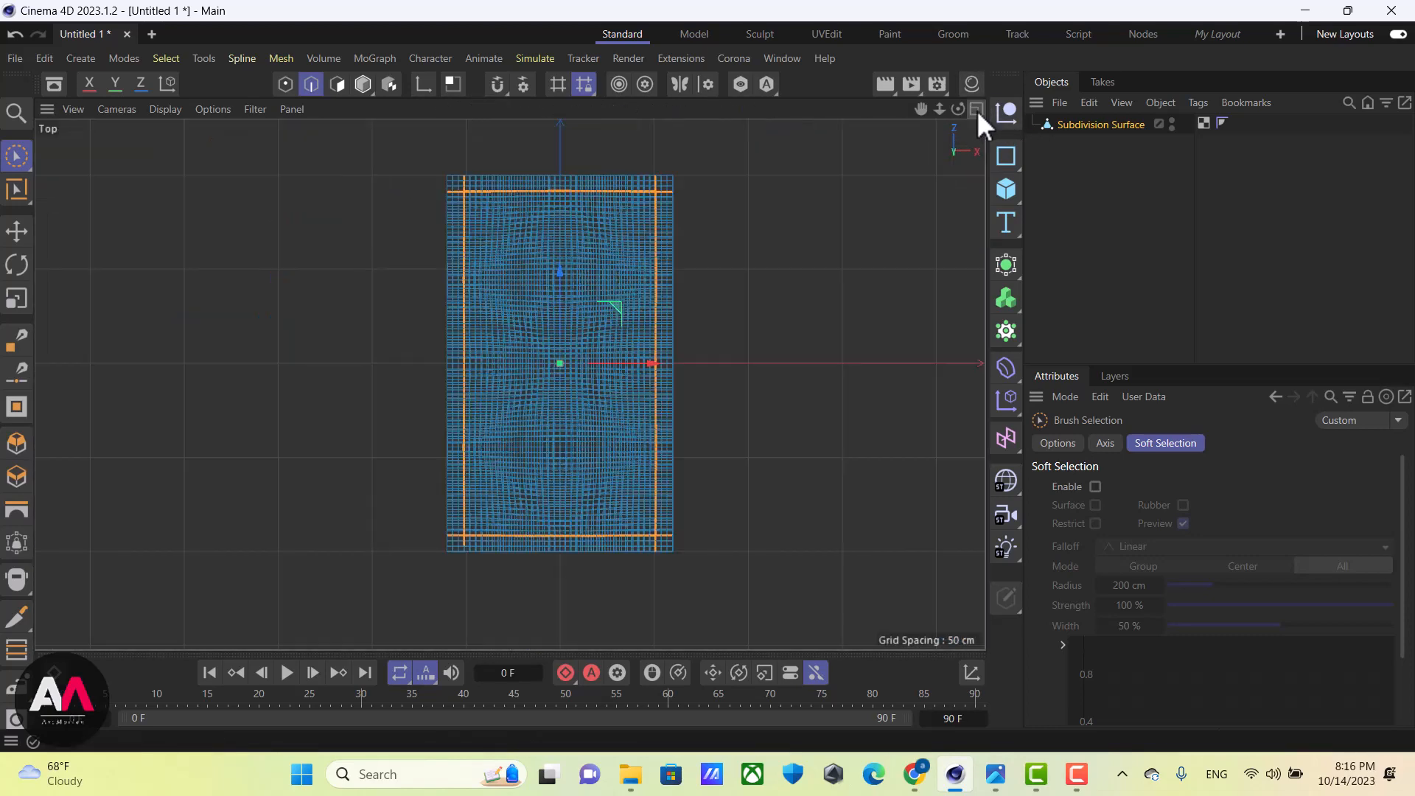
click(18, 157)
click(109, 215)
click(1056, 443)
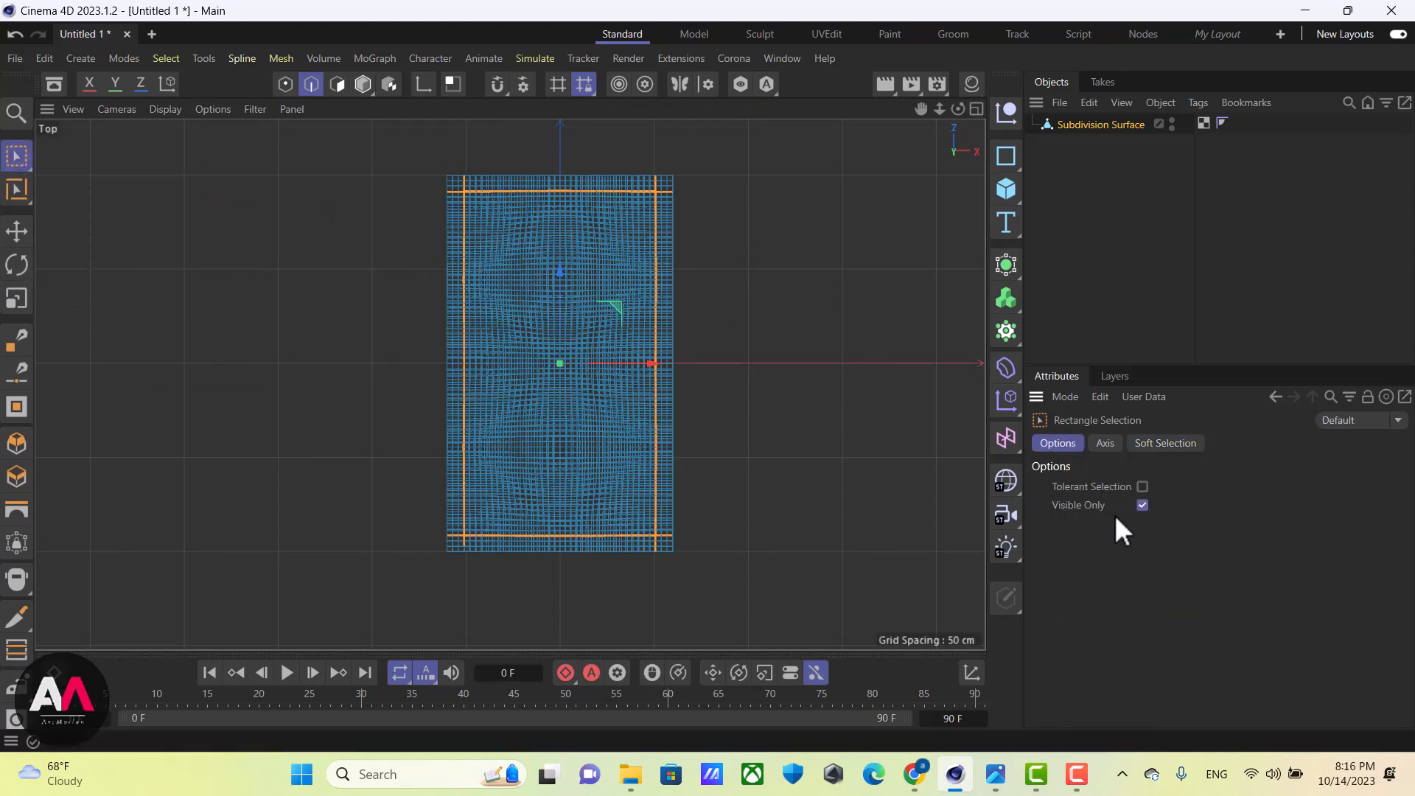
drag(720, 145, 421, 525)
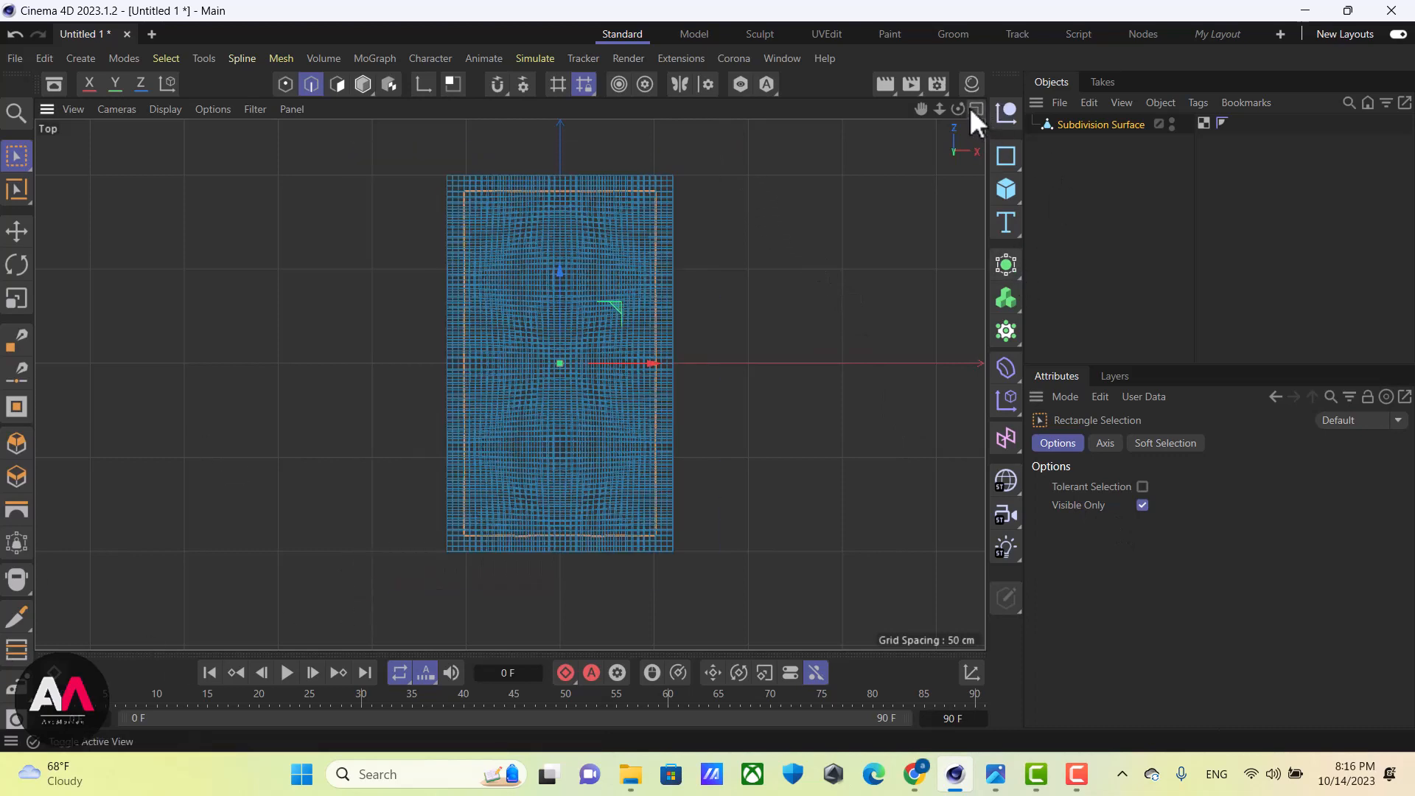
In the perspective view, extrude the selected underside frame edges straight down with Move to form walls beneath the wavy panel
click(973, 110)
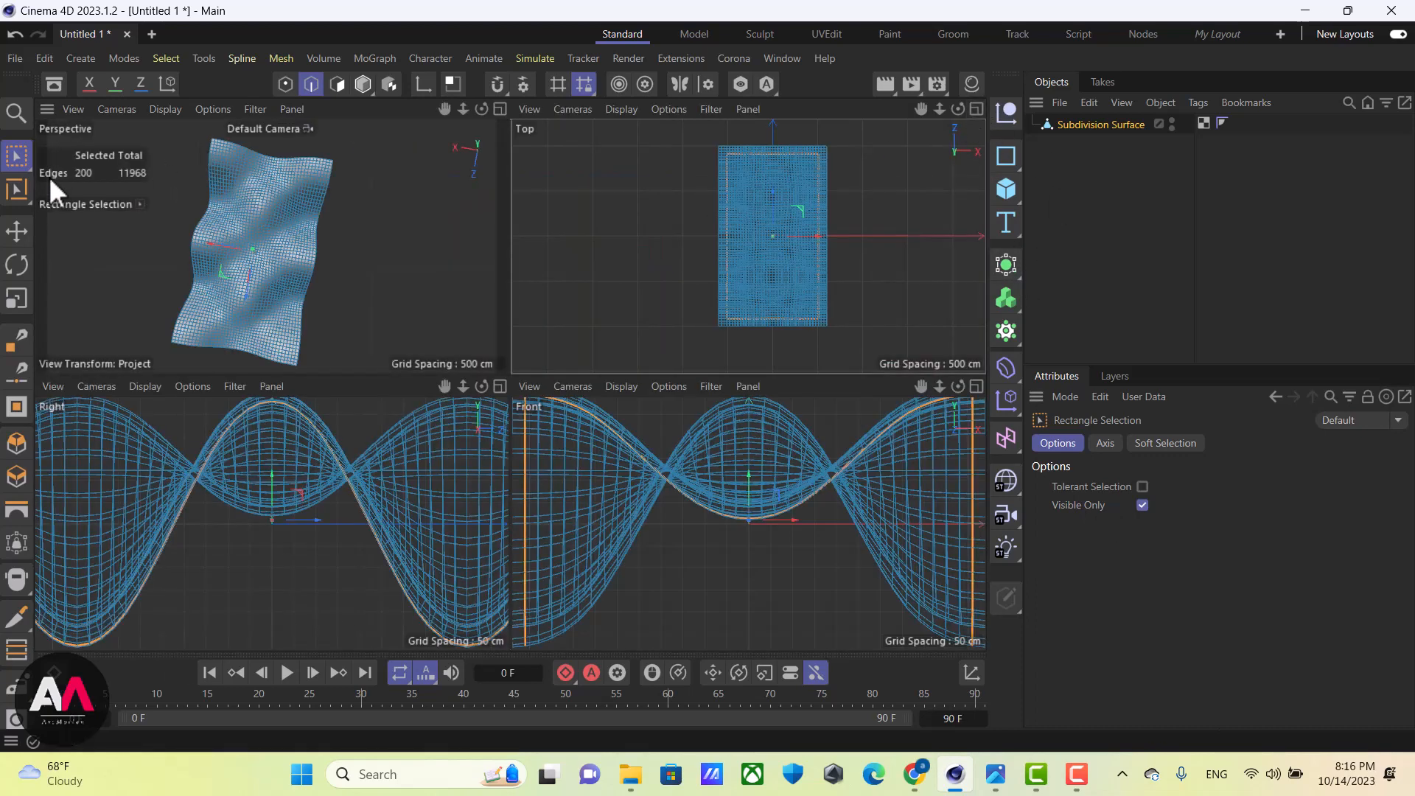
click(499, 109)
alt+drag(473, 337, 233, 335)
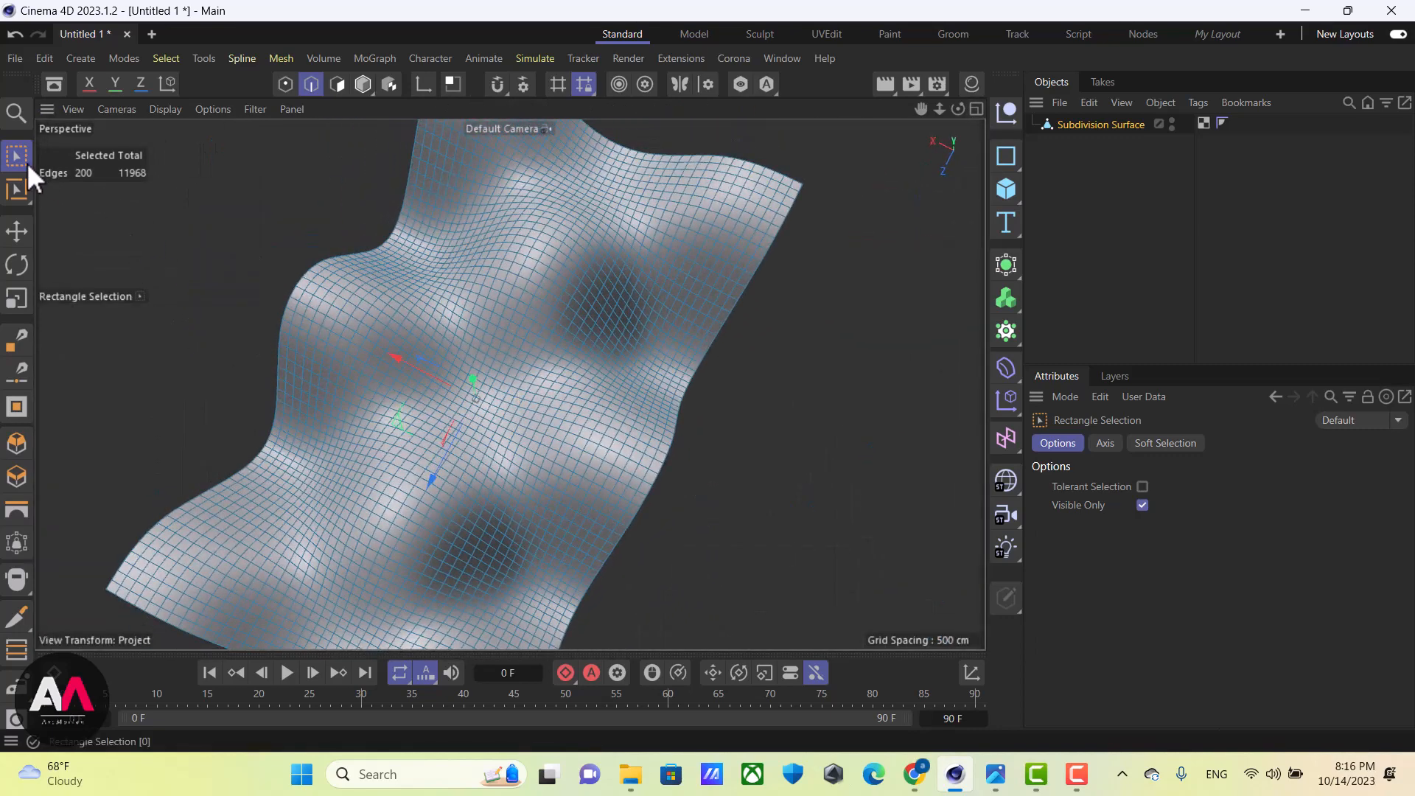
drag(28, 163, 98, 184)
scroll(680, 373, down, 5)
mouse_move(579, 395)
alt+mouse_down()
mouse_move(646, 314)
mouse_move(347, 433)
mouse_move(493, 348)
mouse_move(572, 351)
mouse_move(617, 433)
mouse_move(508, 276)
mouse_move(606, 426)
mouse_move(863, 345)
mouse_move(910, 316)
mouse_move(739, 423)
mouse_move(678, 442)
mouse_move(684, 461)
mouse_move(704, 435)
mouse_move(696, 450)
alt+mouse_up()
key(e)
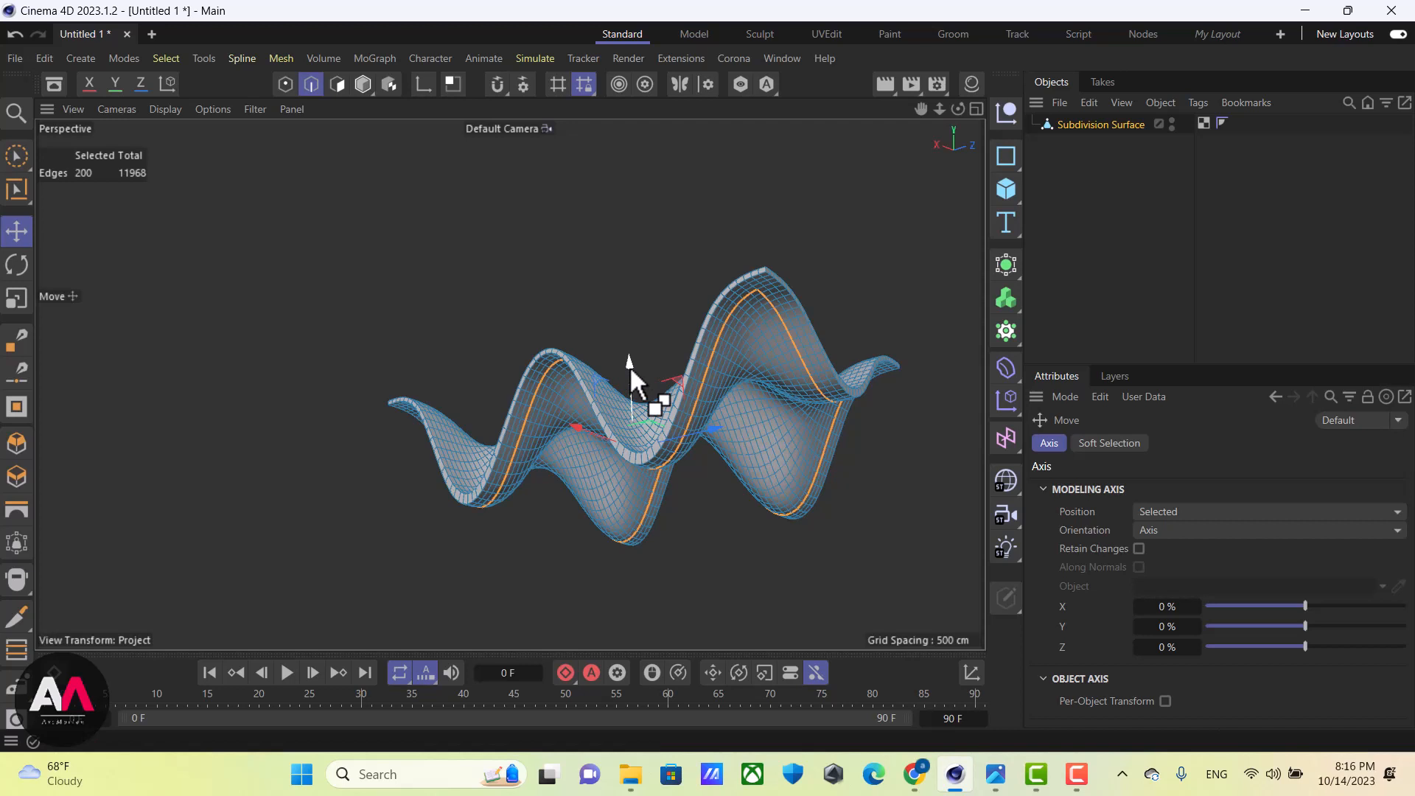
ctrl+drag(629, 366, 394, 497)
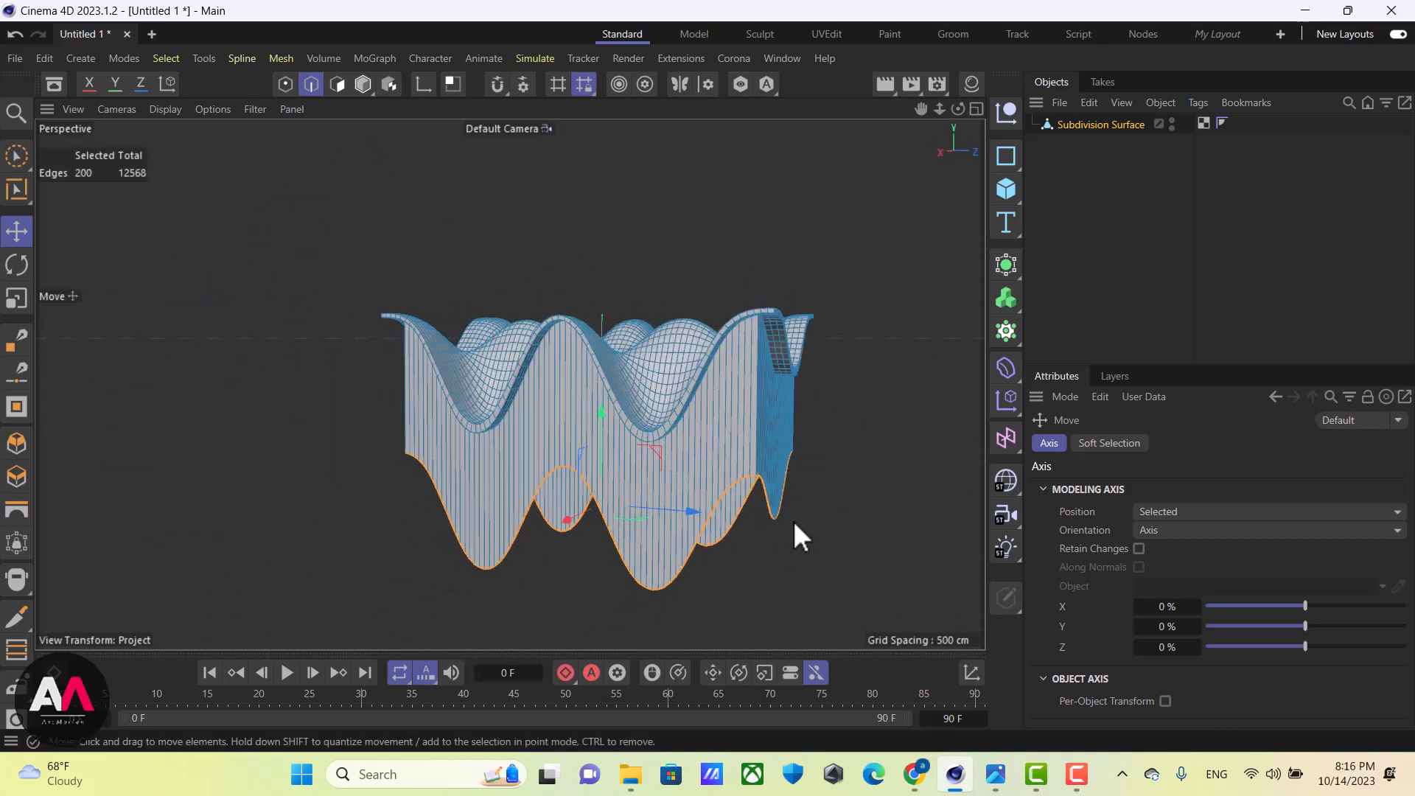
alt+drag(820, 409, 663, 413)
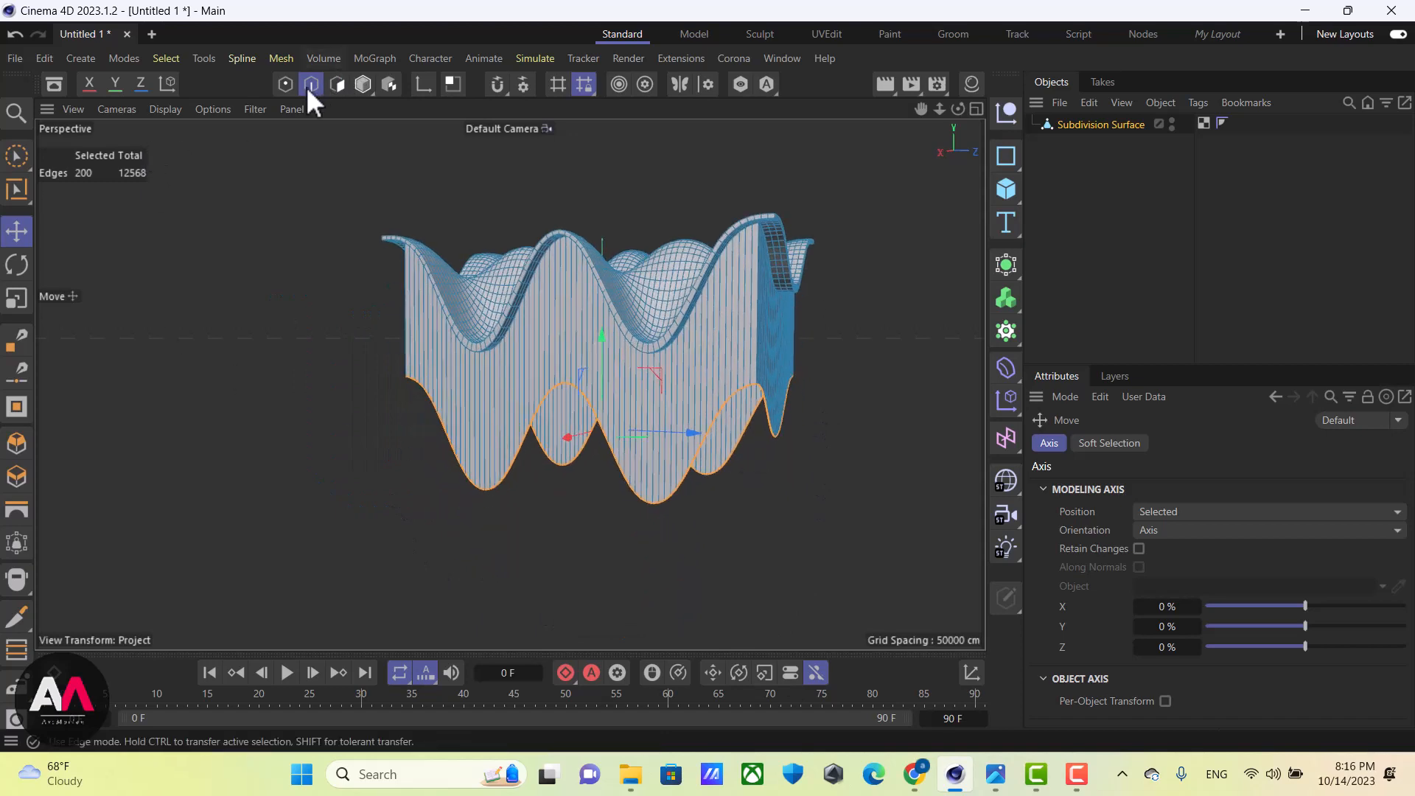
In point mode, loop-select all points along the lower rim of the extruded walls
click(286, 85)
scroll(777, 416, up, 3)
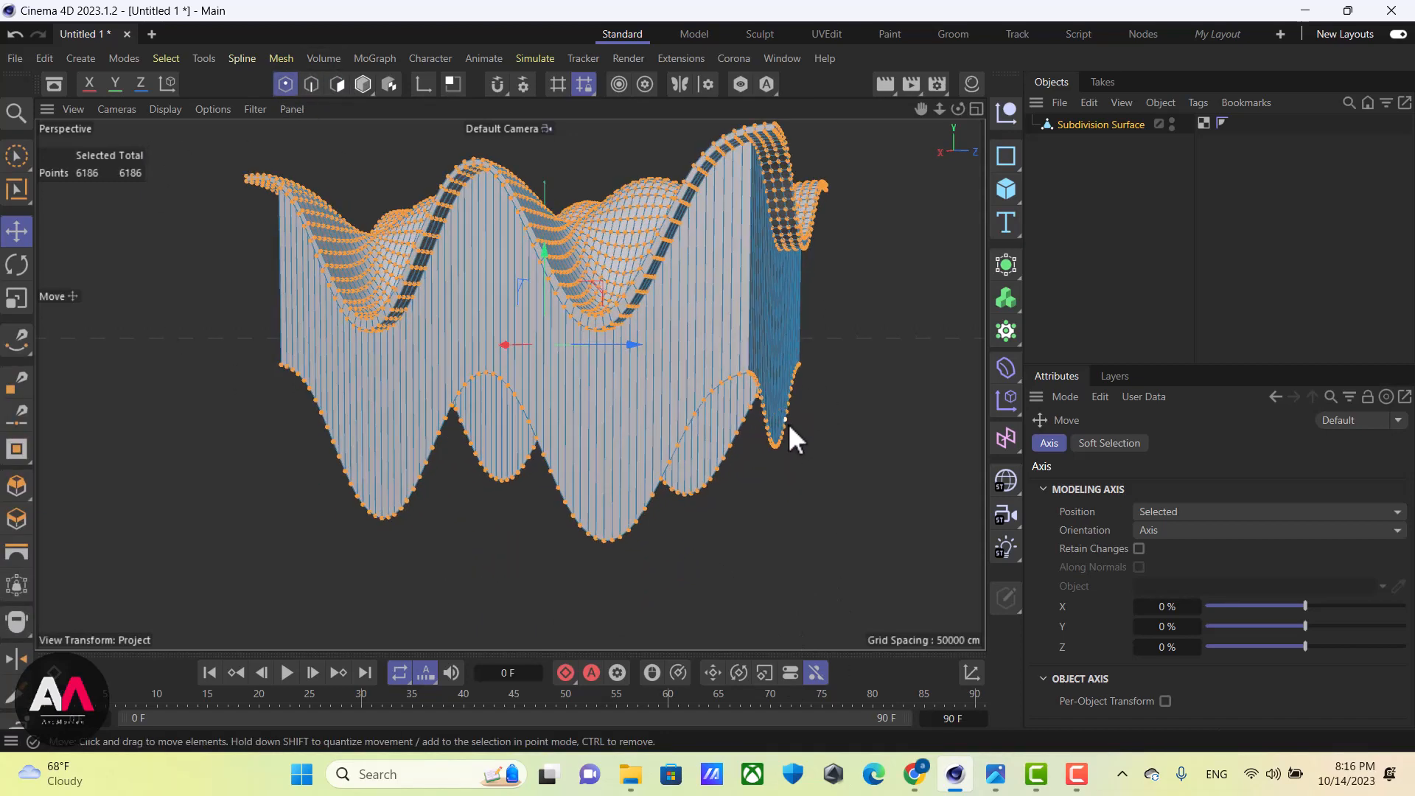
alt+drag(789, 423, 683, 434)
key(m)
key(l)
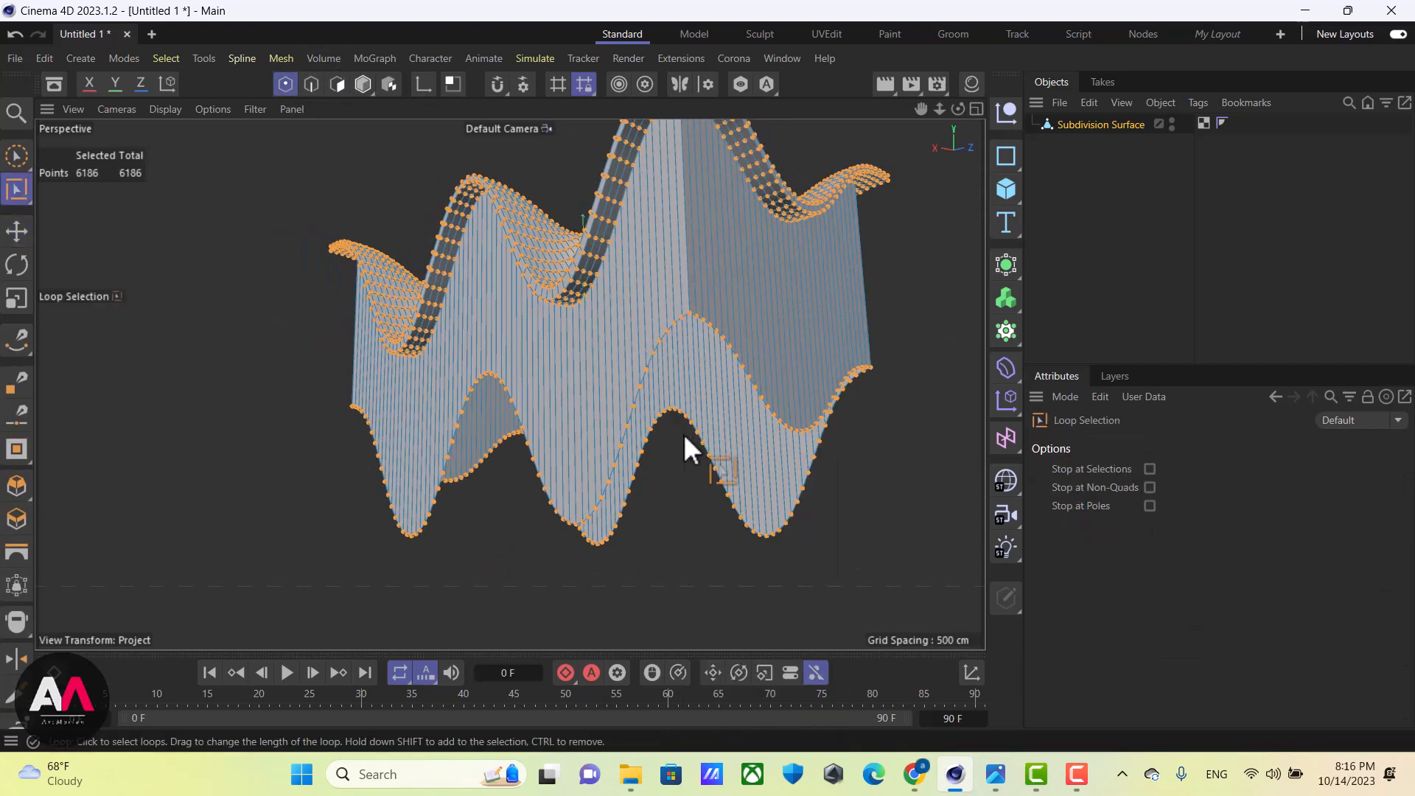
click(647, 374)
scroll(737, 280, up, 5)
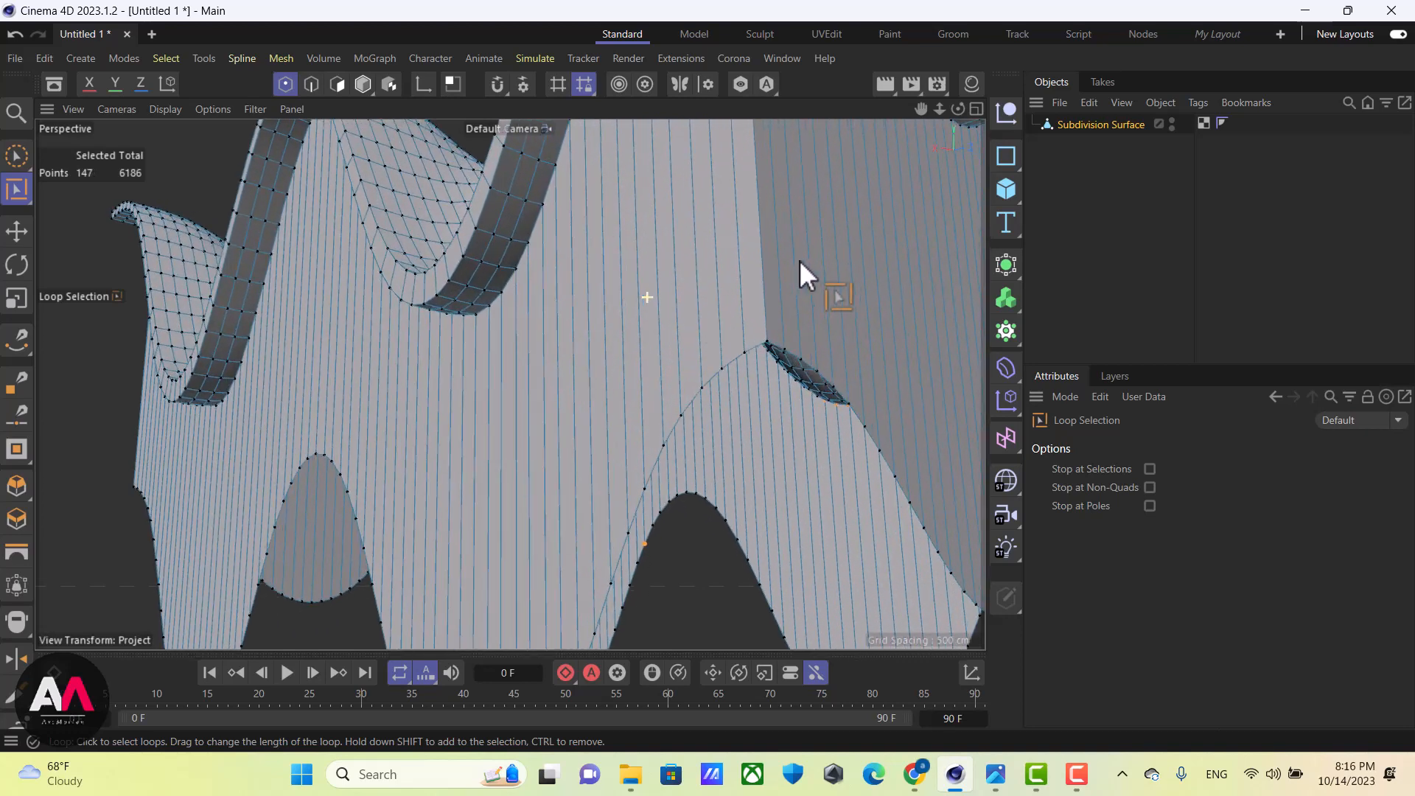
key(u)
key(l)
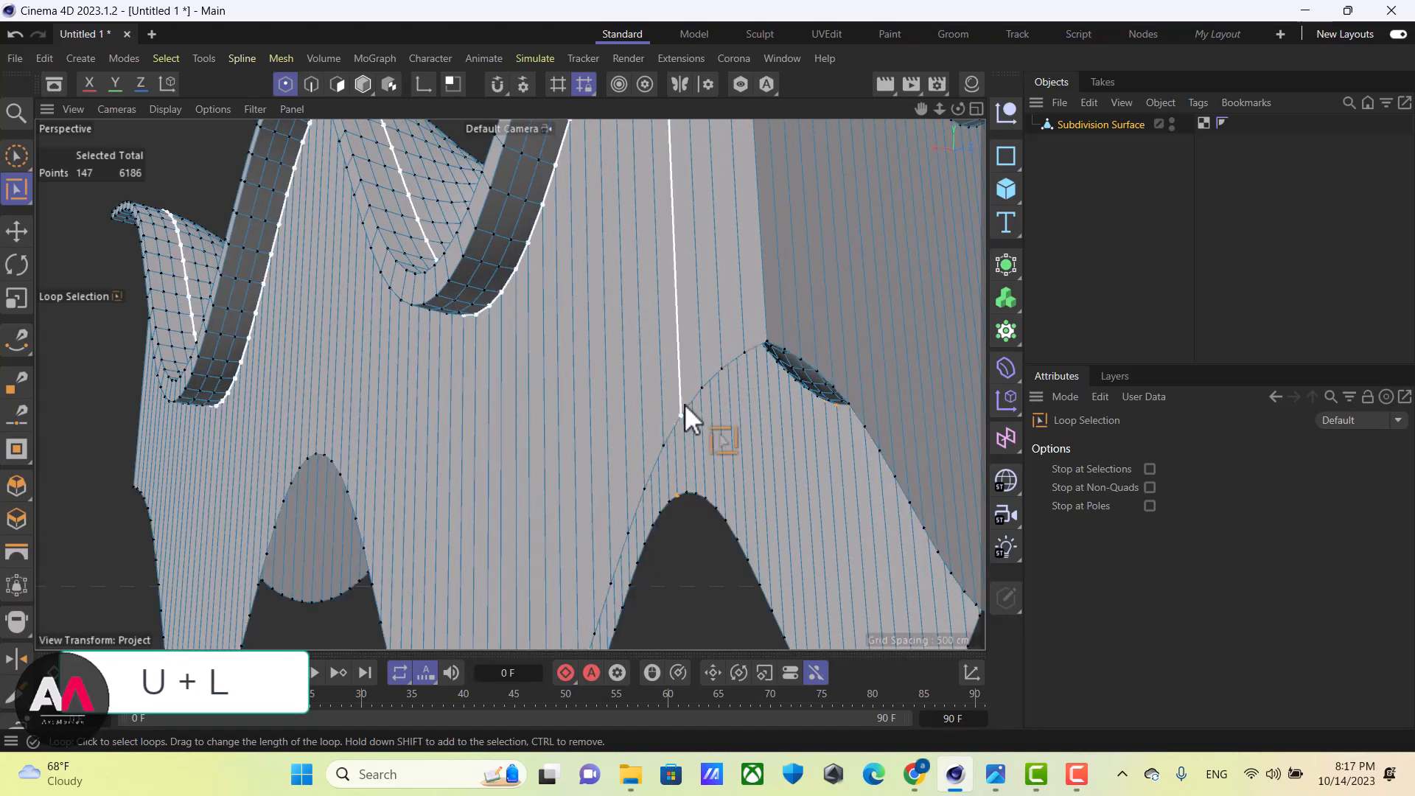
click(673, 426)
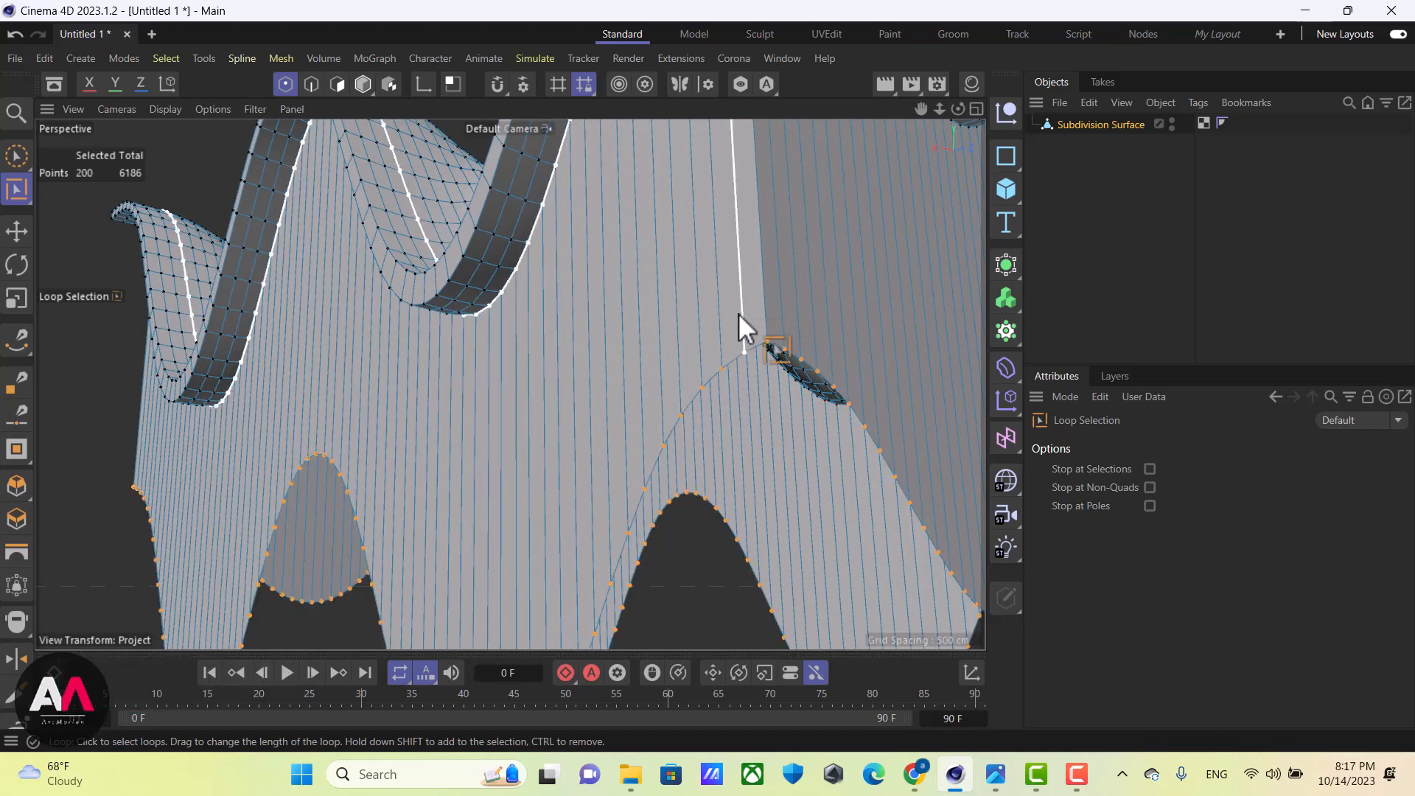
Flatten the selected rim points by setting their Y size to 0 cm in the Coordinate Manager
scroll(738, 312, down, 5)
alt+drag(675, 444, 971, 467)
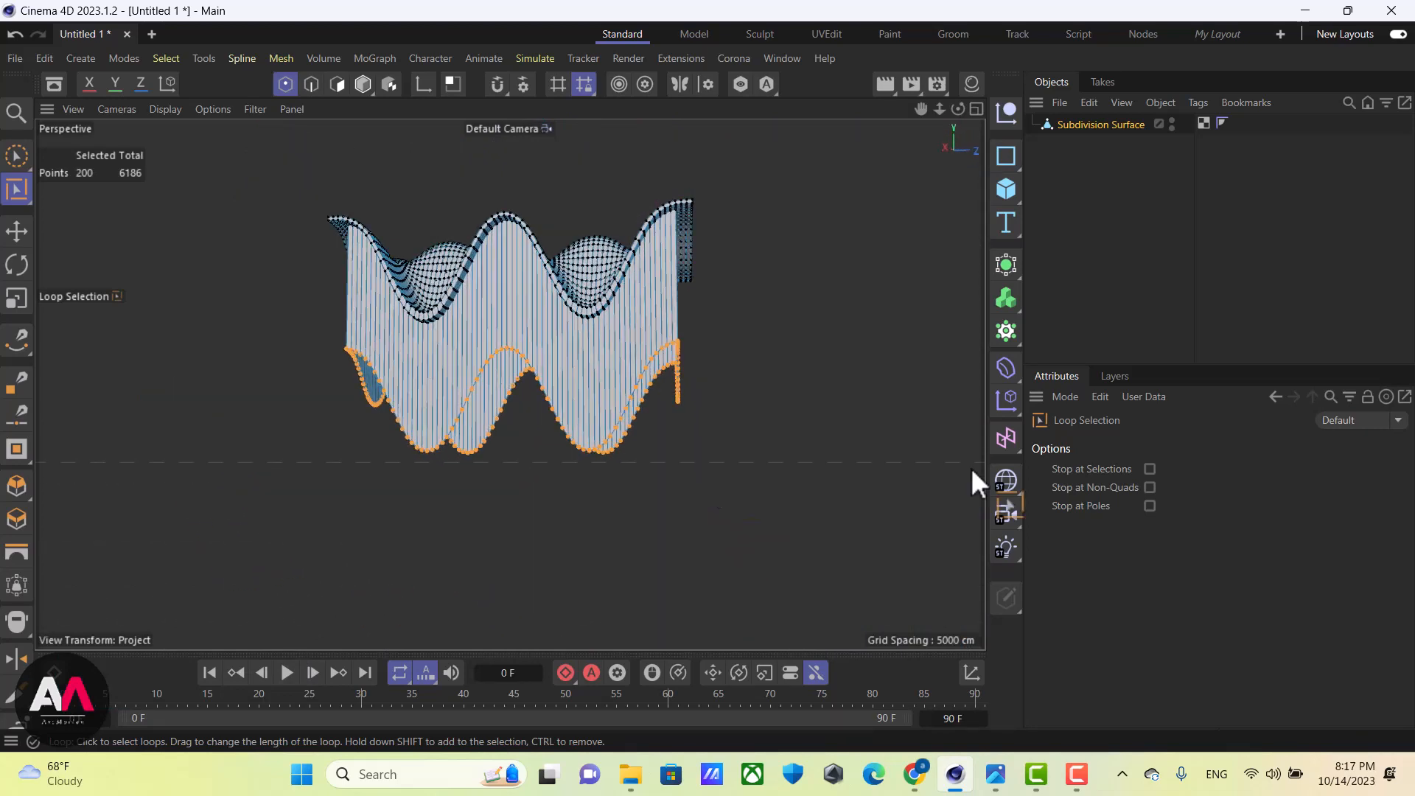
click(972, 672)
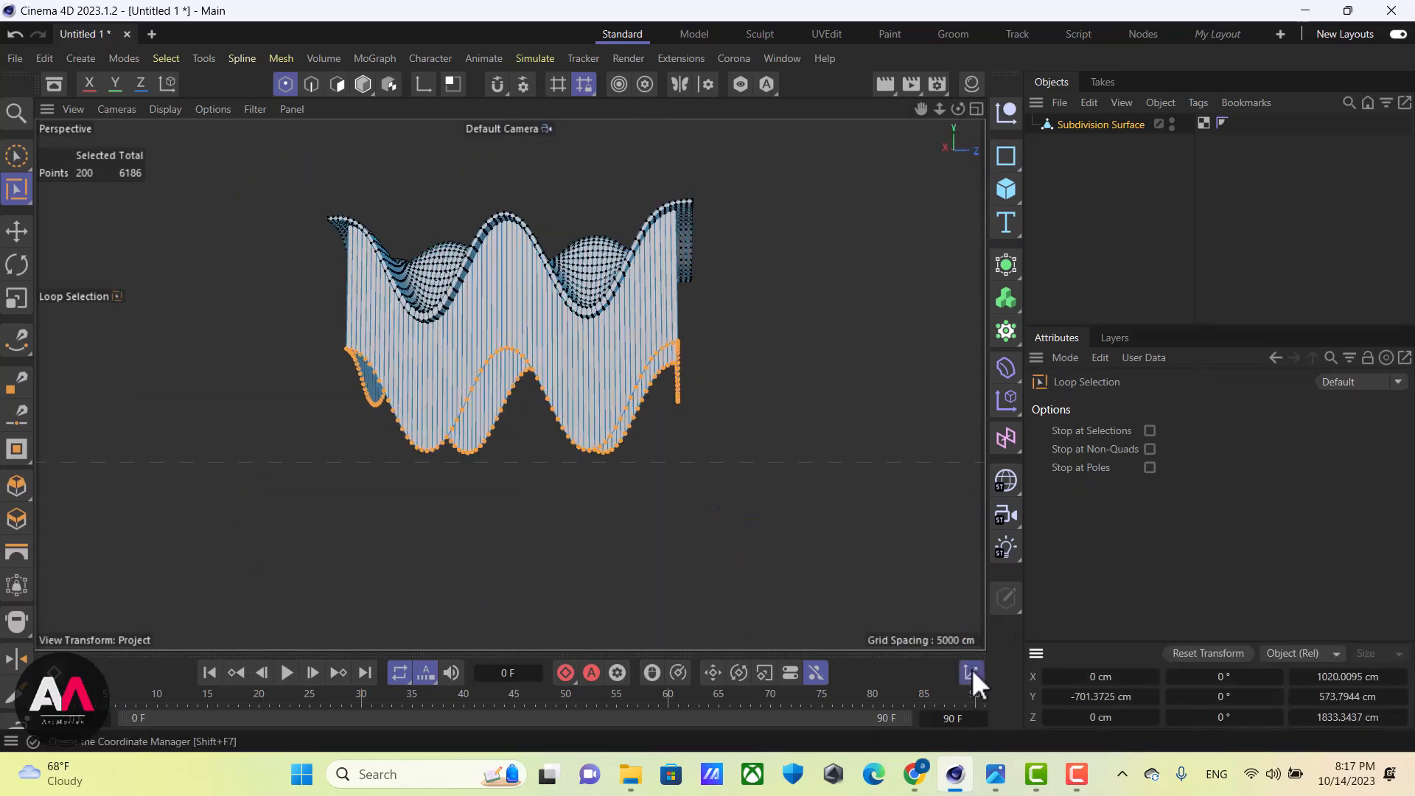
click(1355, 699)
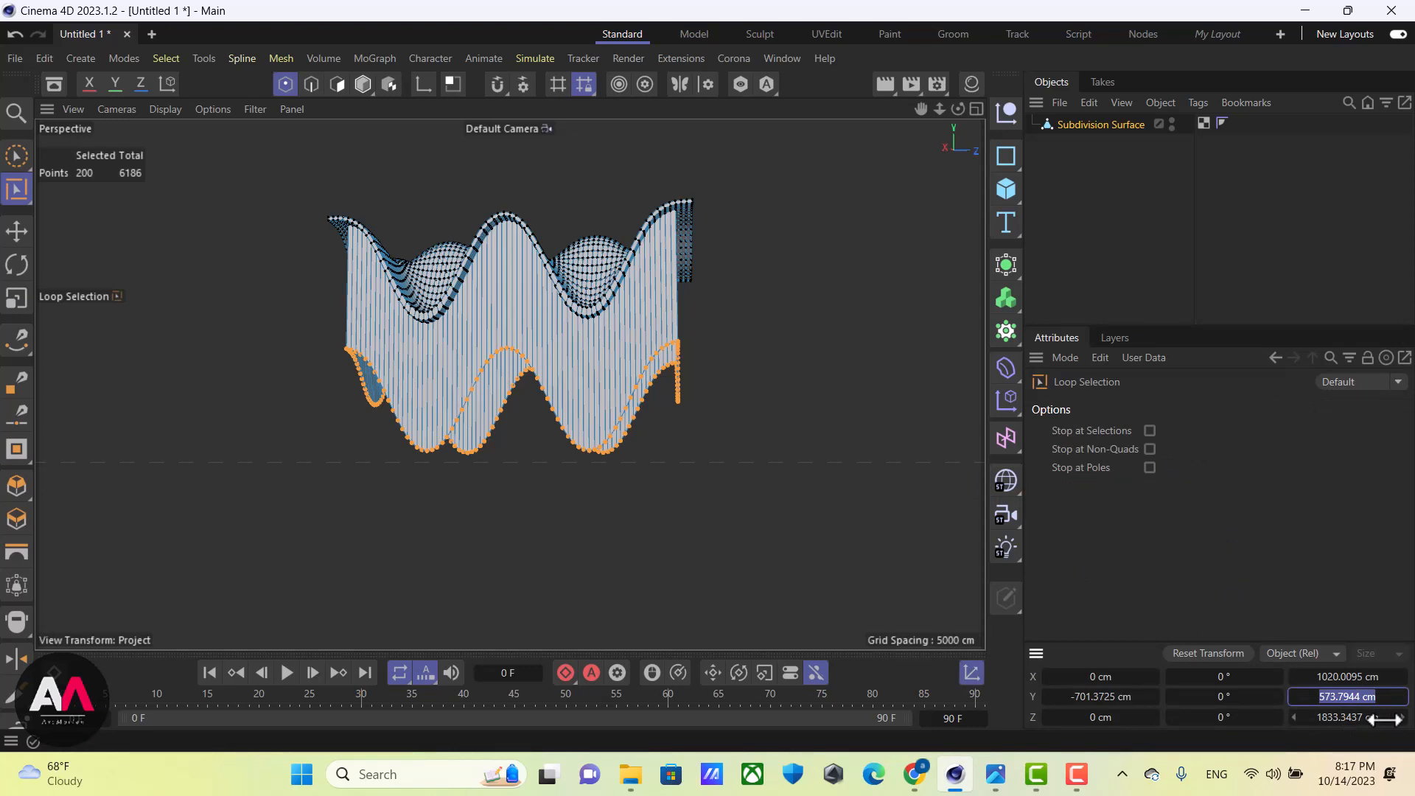
key(Return)
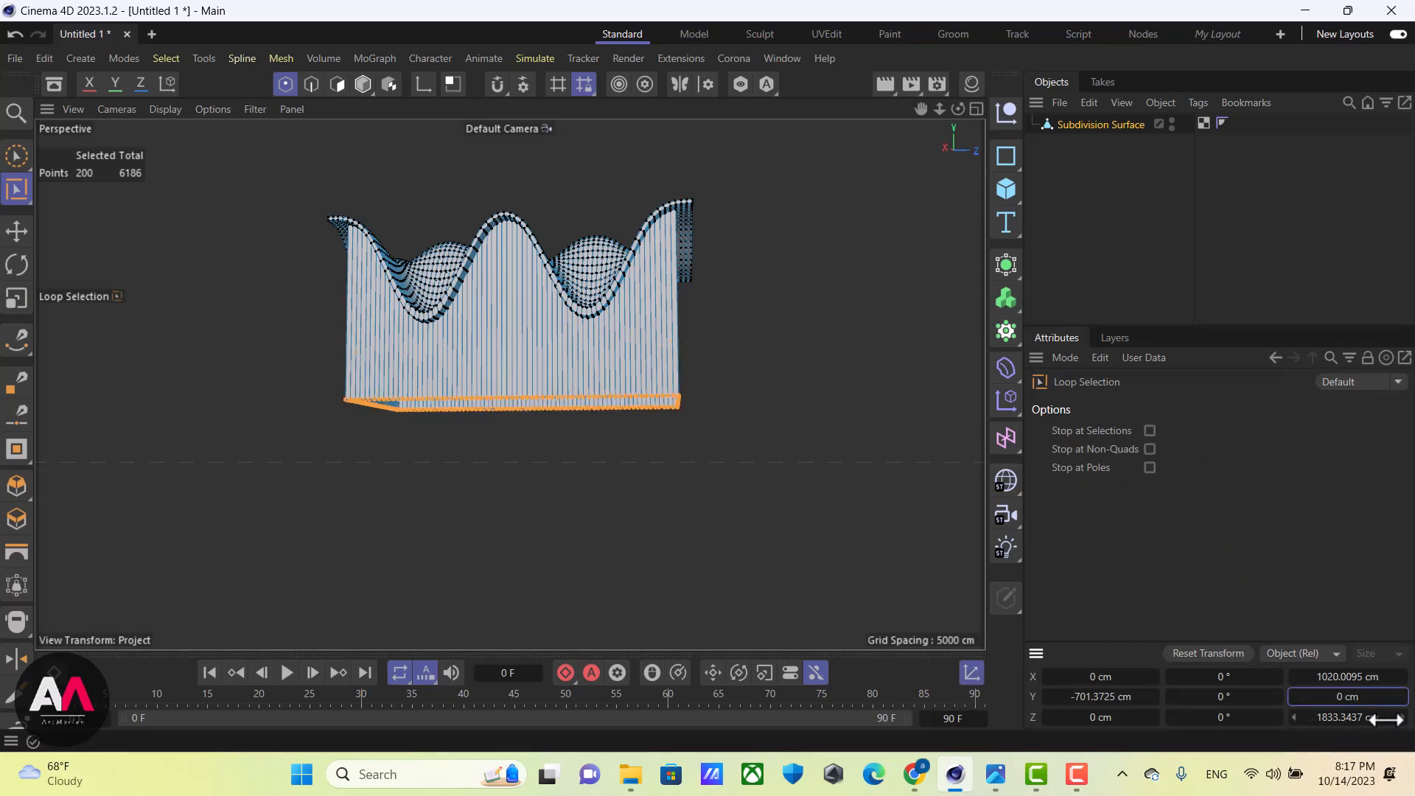
Raise the flattened rim of the walls to a Y position of -300 cm
scroll(487, 239, up, 2)
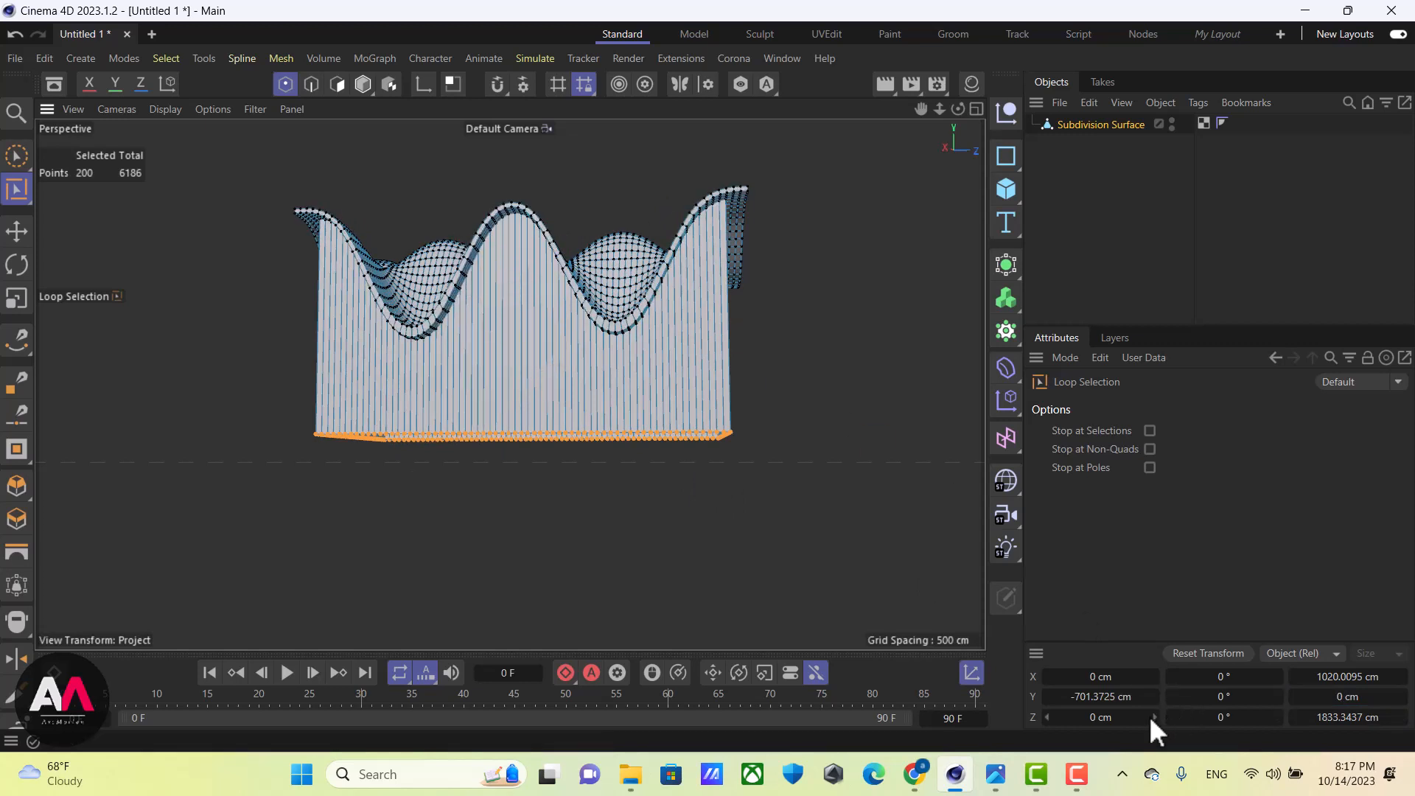
alt+drag(698, 316, 645, 338)
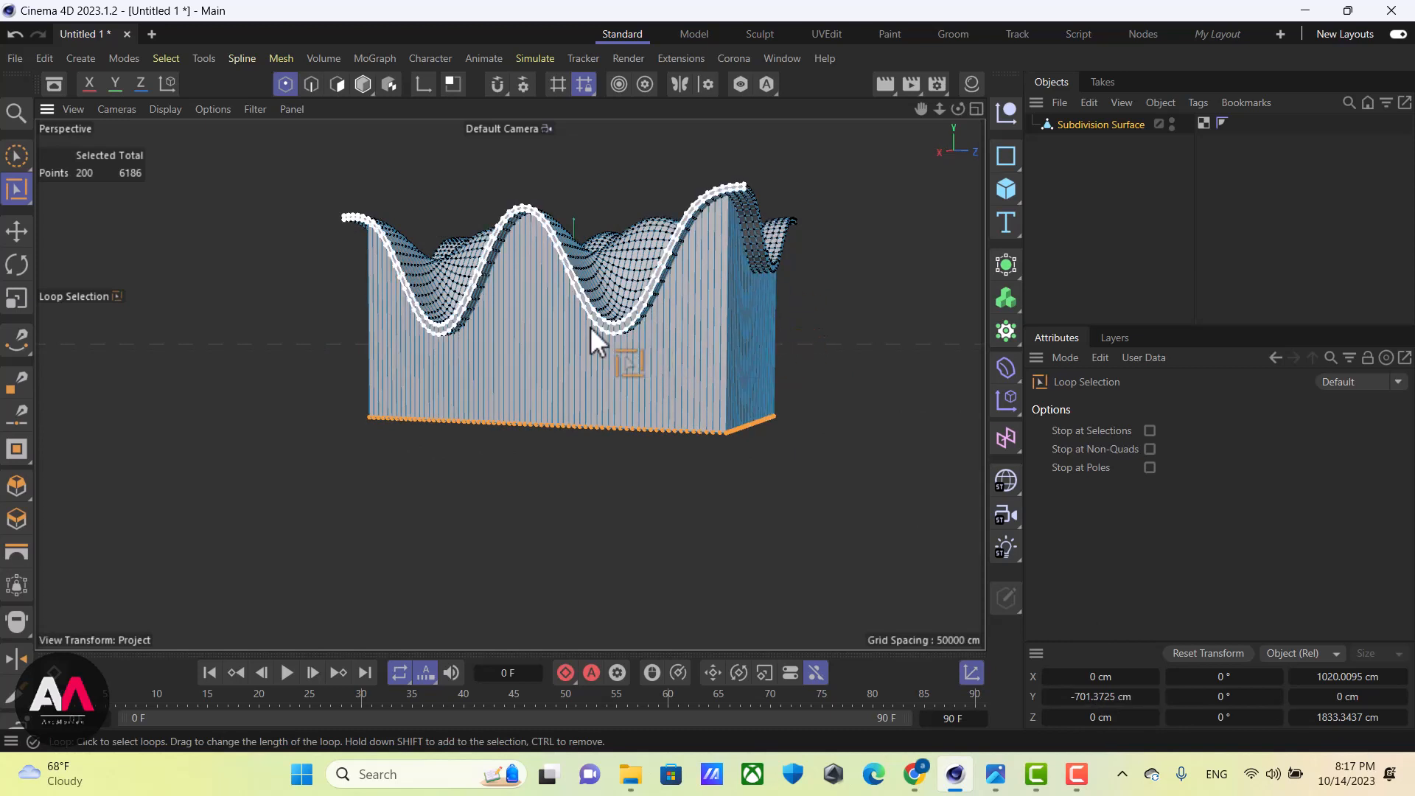
click(1102, 696)
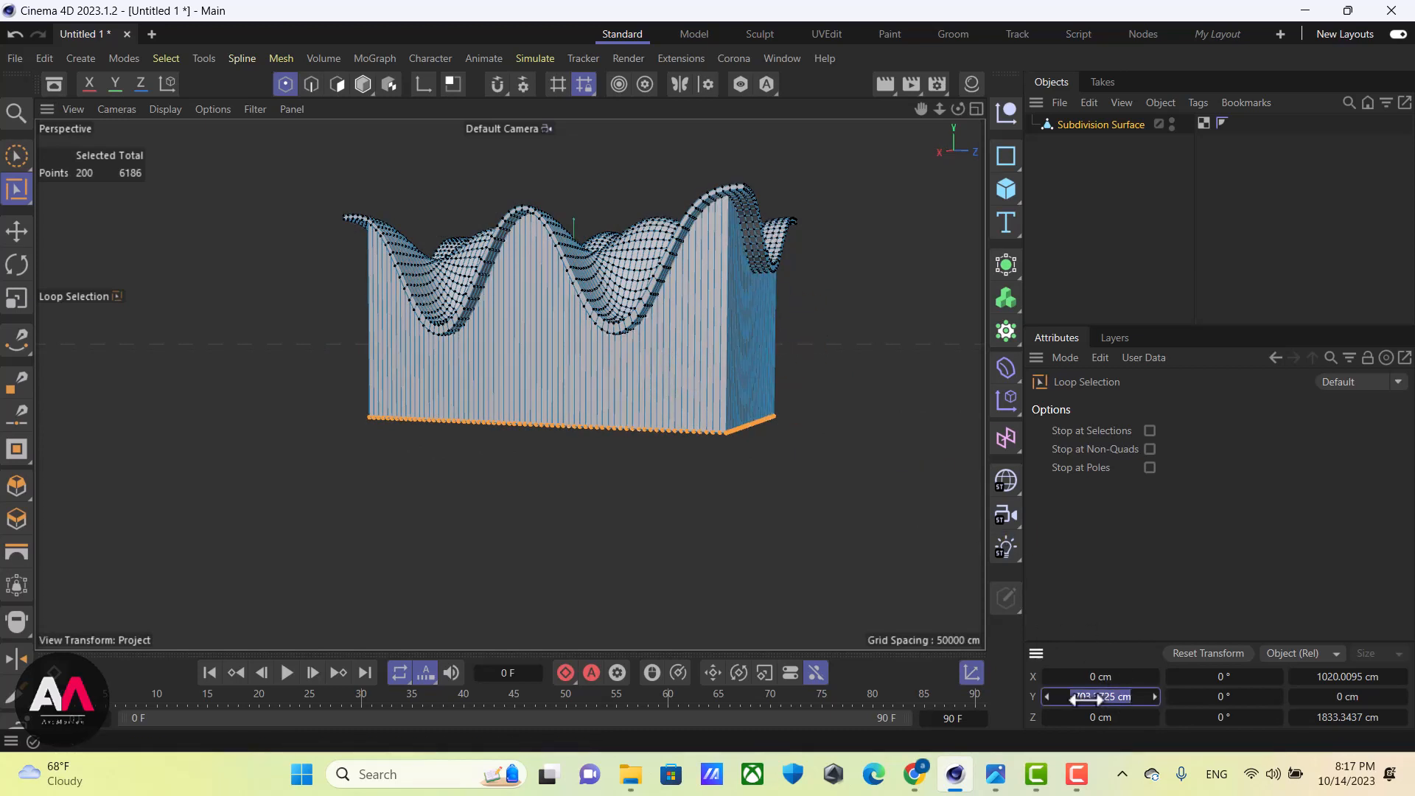
drag(1085, 699, 1085, 700)
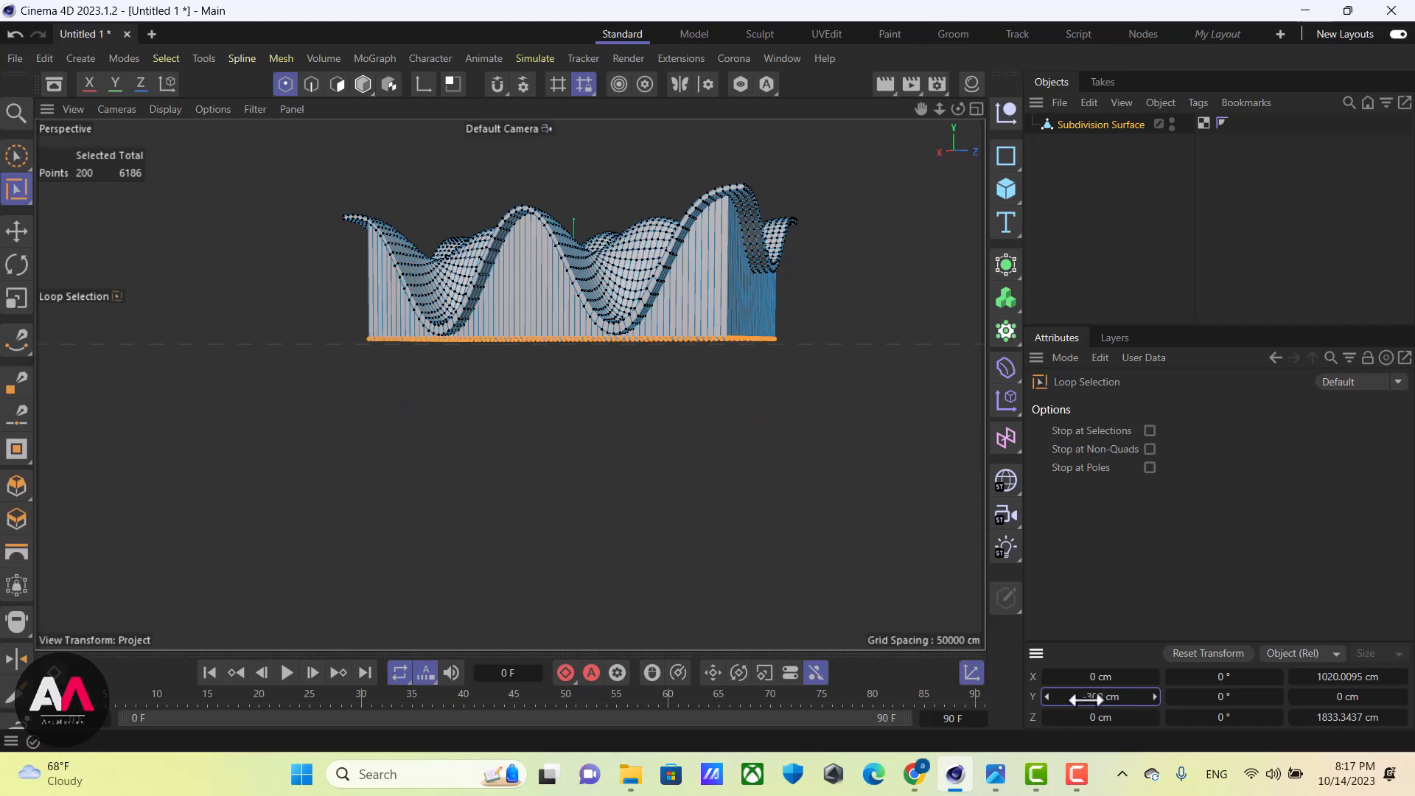
mouse_move(701, 315)
alt+mouse_down()
mouse_move(467, 271)
mouse_move(584, 300)
mouse_move(522, 319)
alt+mouse_up()
In polygon mode, loop-select all the wall polygons beneath the wavy panel
click(15, 158)
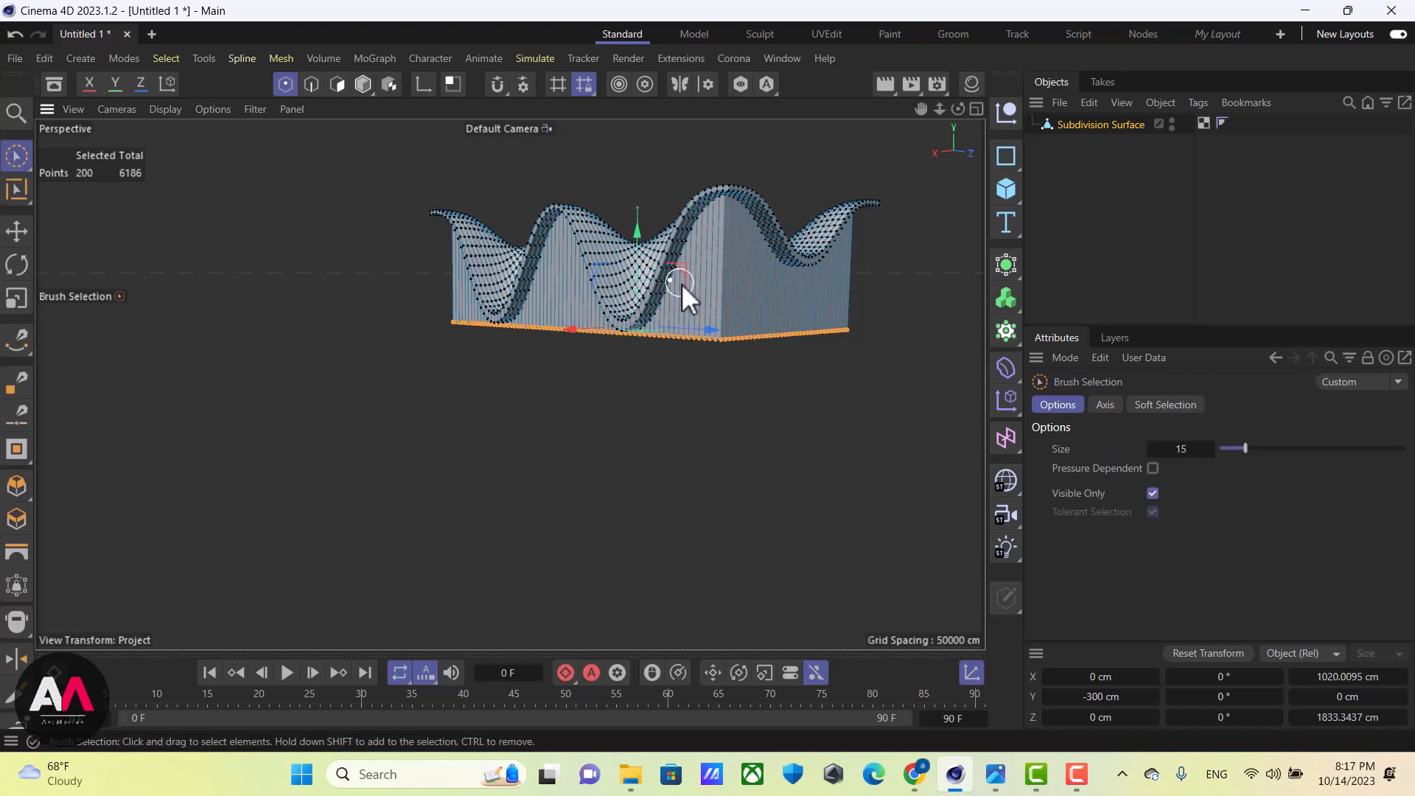
scroll(727, 354, up, 3)
click(334, 83)
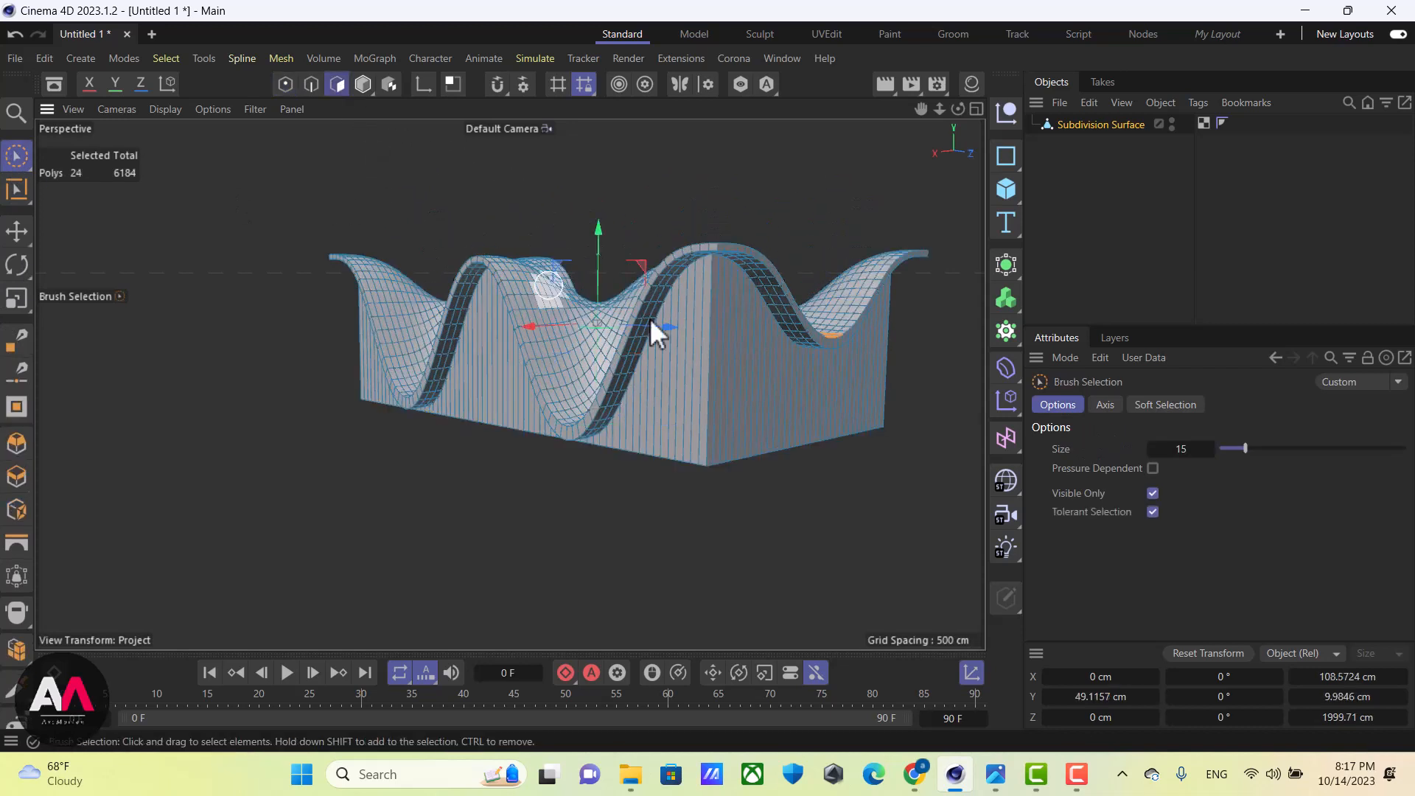
scroll(867, 361, up, 2)
alt+middle_drag(697, 417, 719, 405)
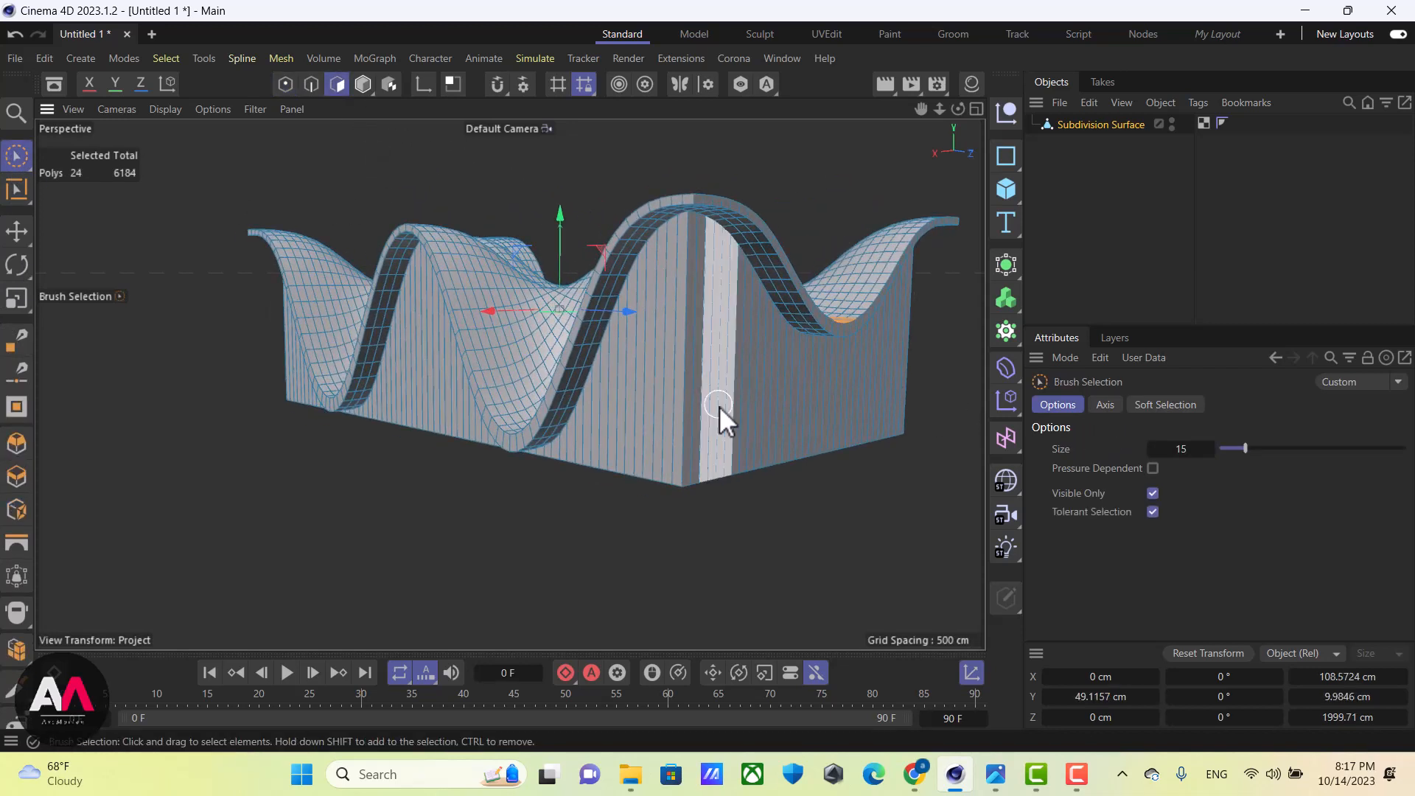
key(u)
key(l)
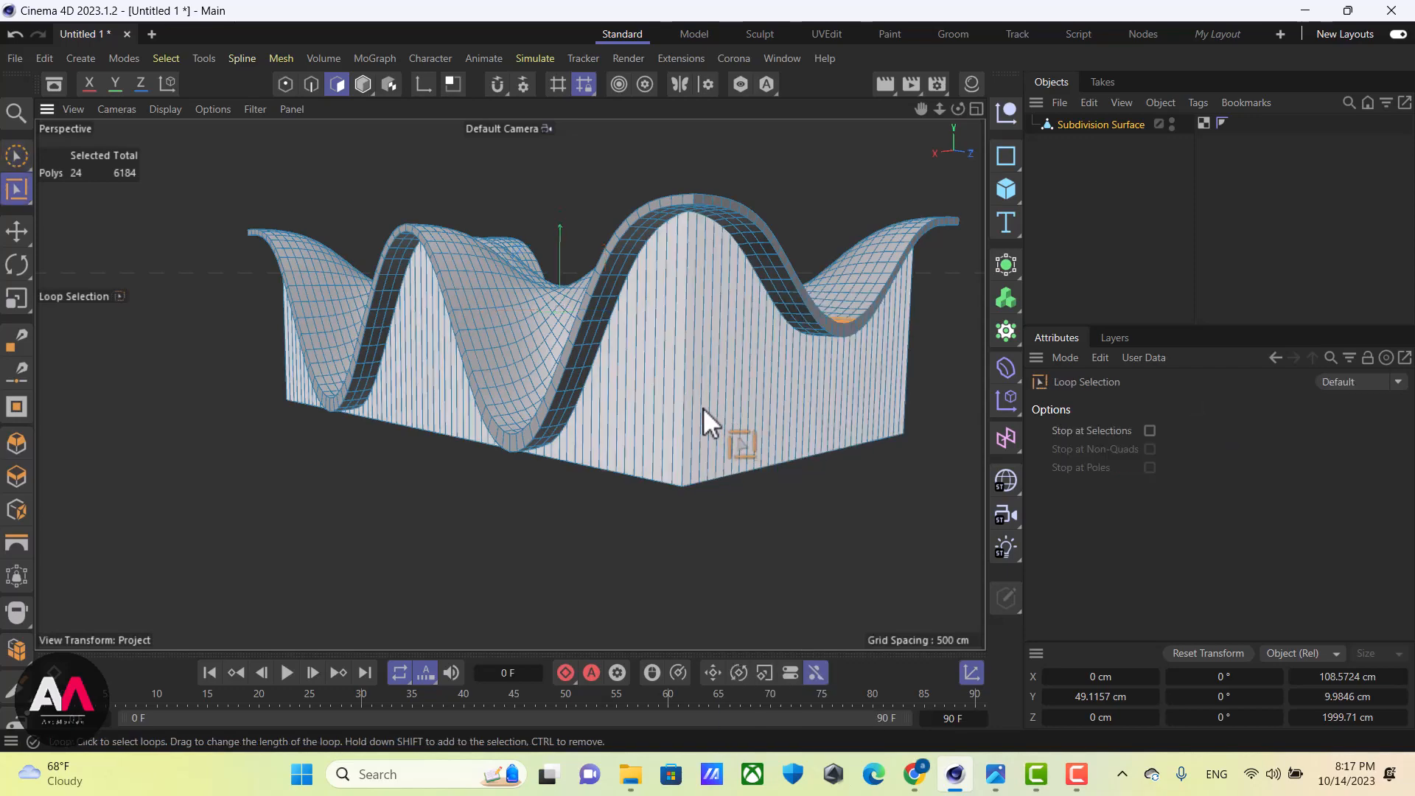
click(705, 407)
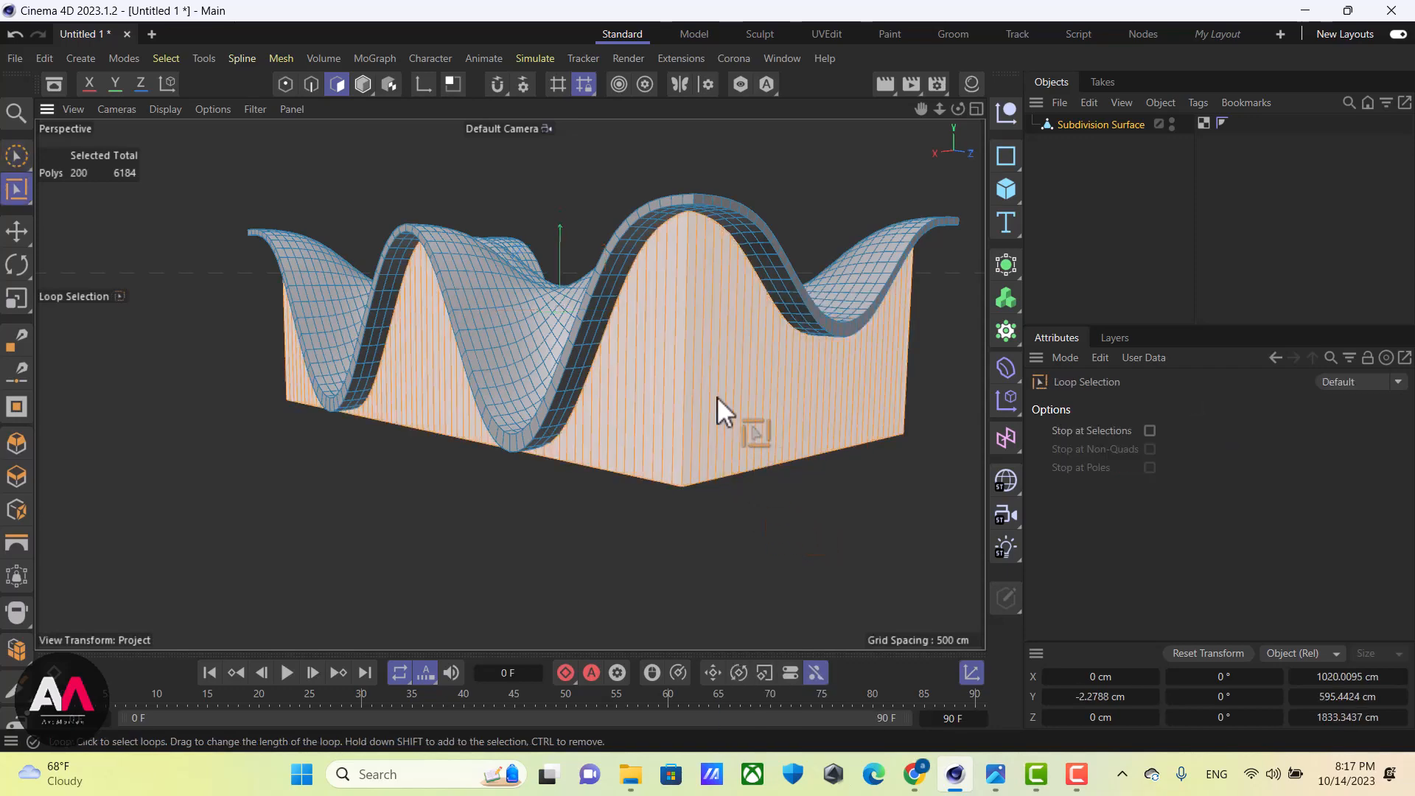
Split the selected wall polygons into a separate object and delete them from the original panel mesh
mouse_move(718, 397)
alt+mouse_down()
mouse_move(757, 527)
mouse_move(802, 319)
mouse_move(755, 351)
mouse_move(694, 329)
alt+mouse_up()
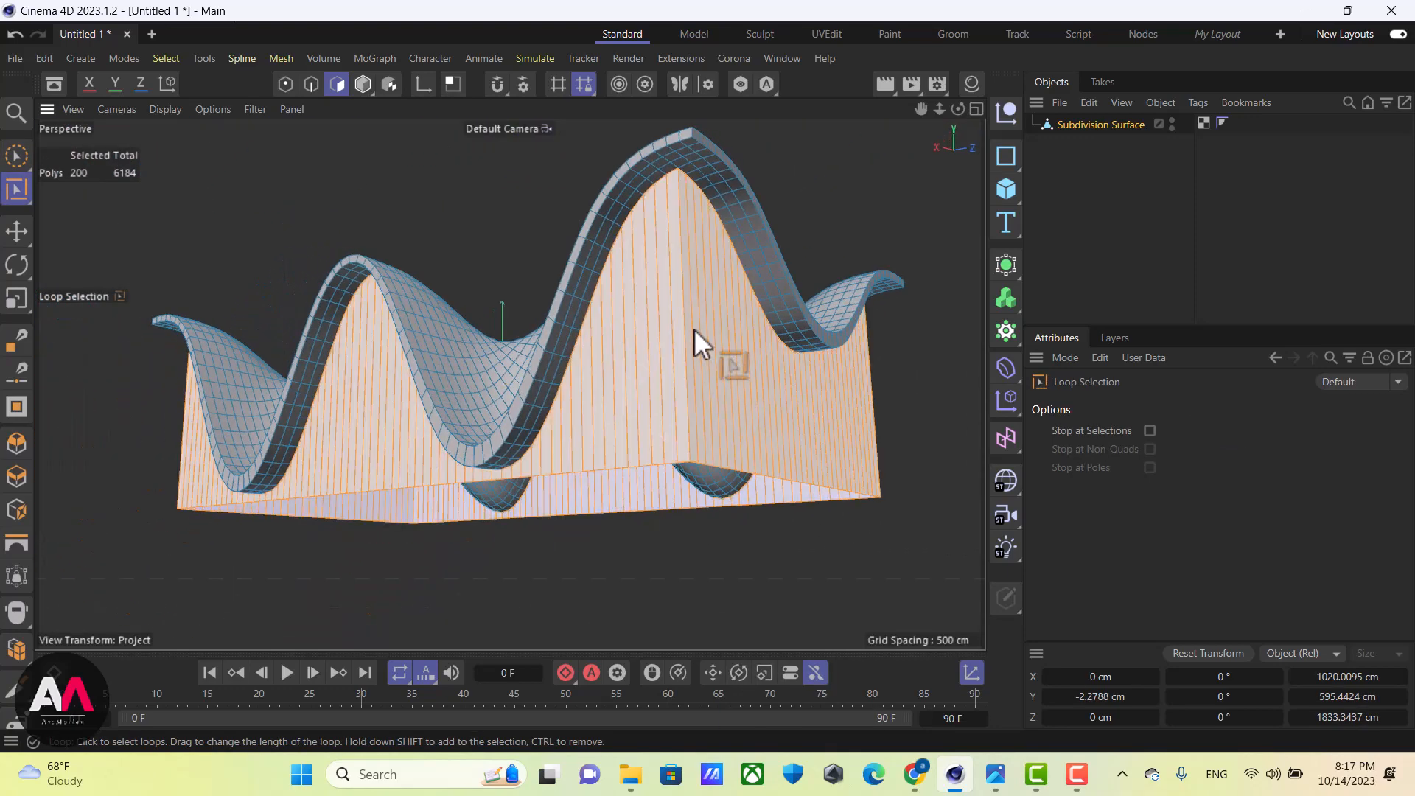
key(m)
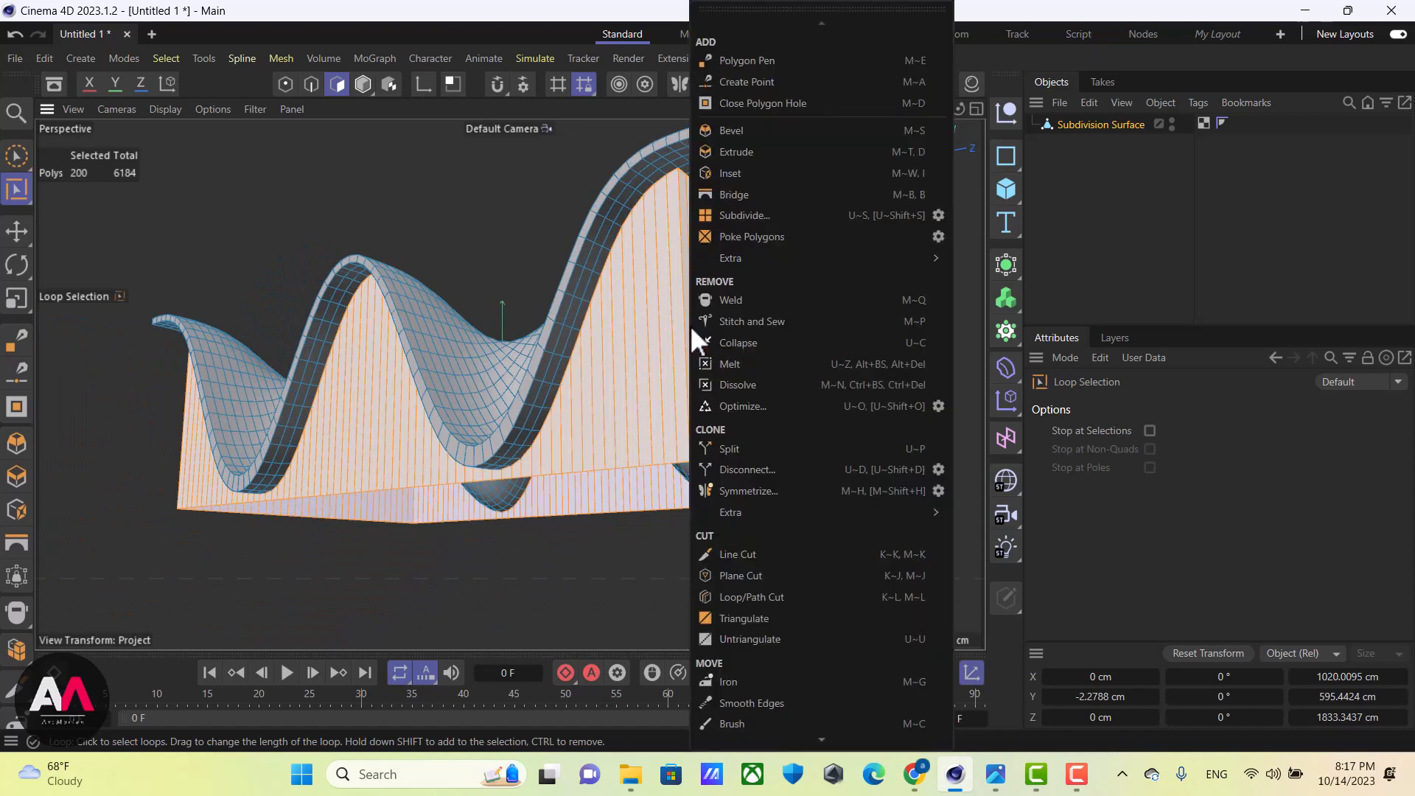
click(765, 449)
click(1110, 126)
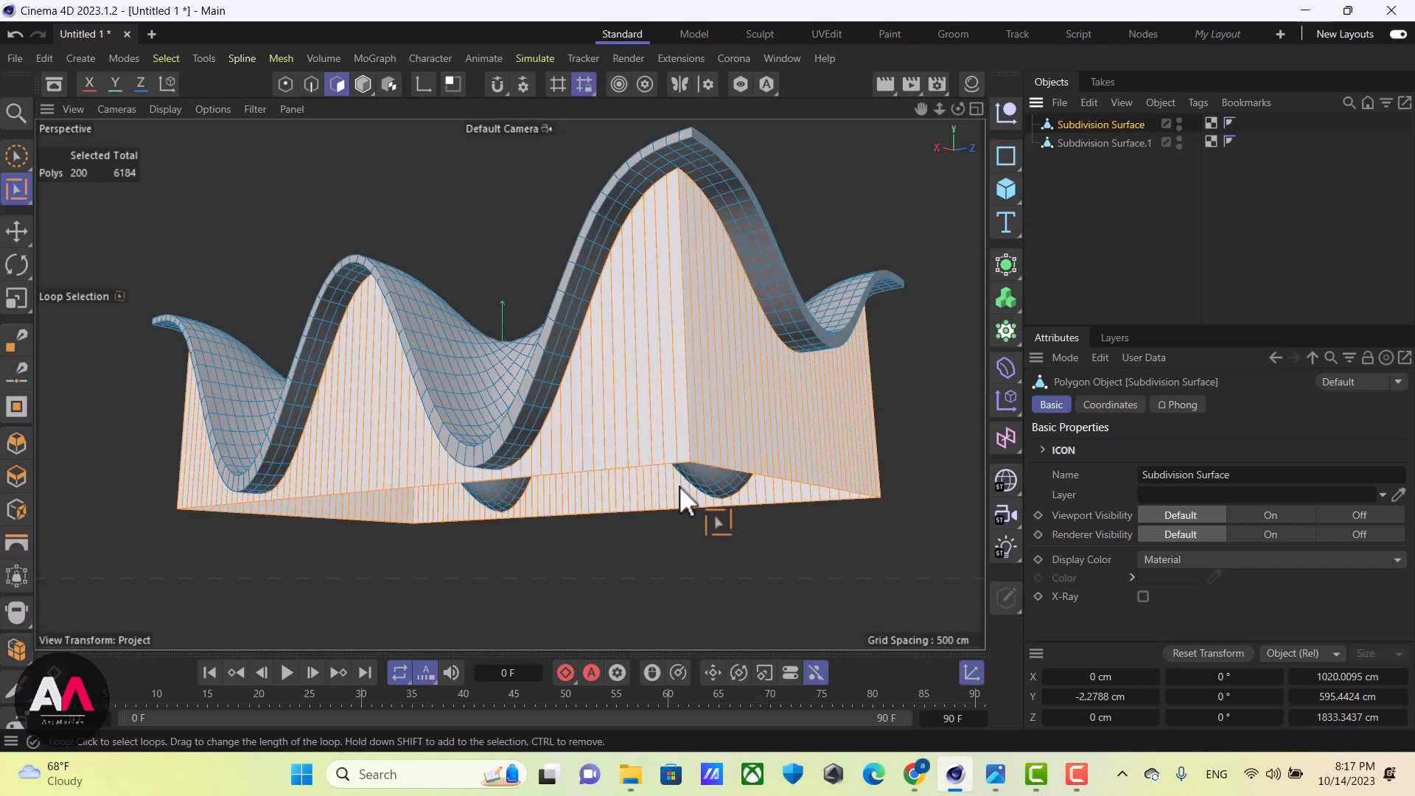
key(Delete)
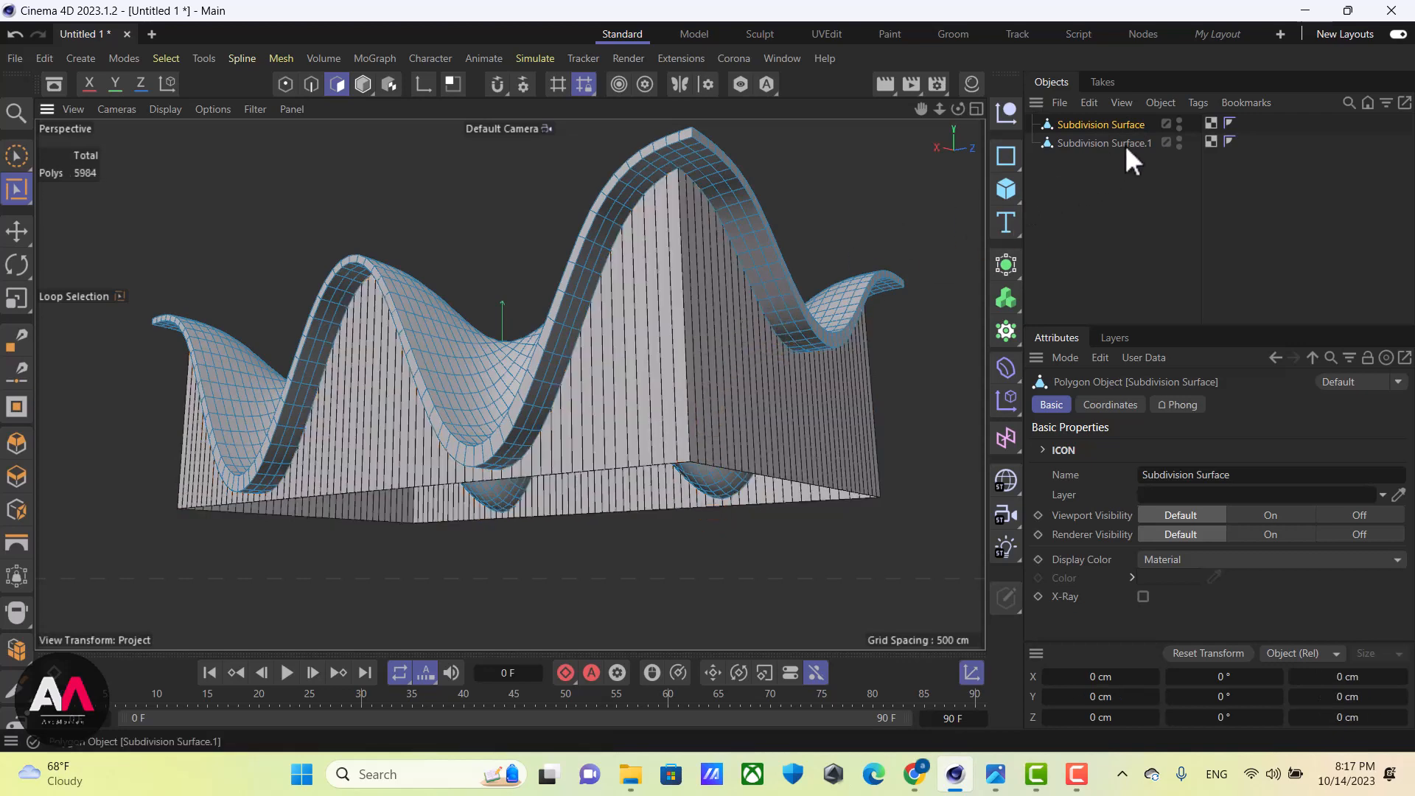
Toggle the visibility of the wavy panel and the separated walls to examine each object alone and both together
ctrl+click(1180, 140)
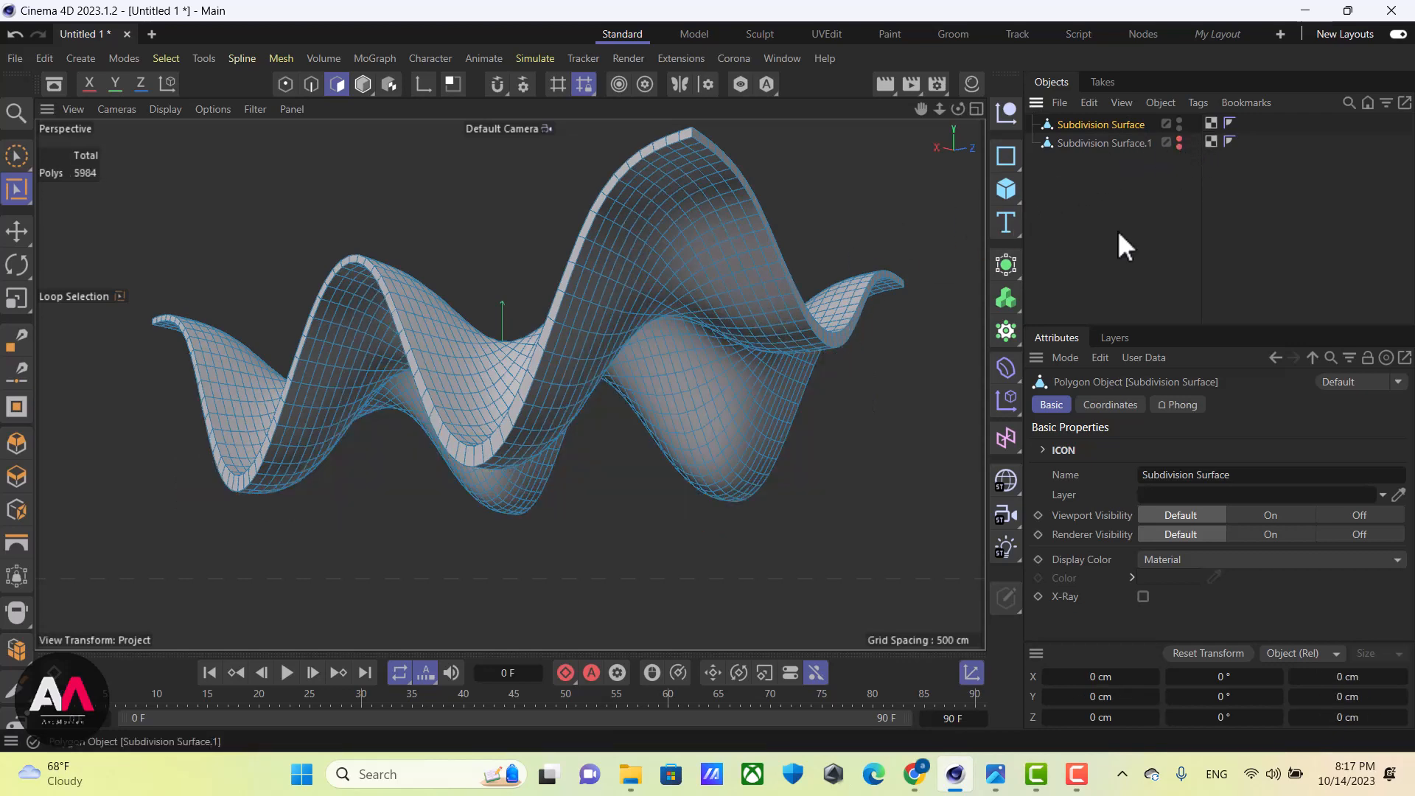
mouse_move(688, 388)
alt+mouse_down()
mouse_move(534, 302)
mouse_move(735, 425)
mouse_move(666, 480)
alt+mouse_up()
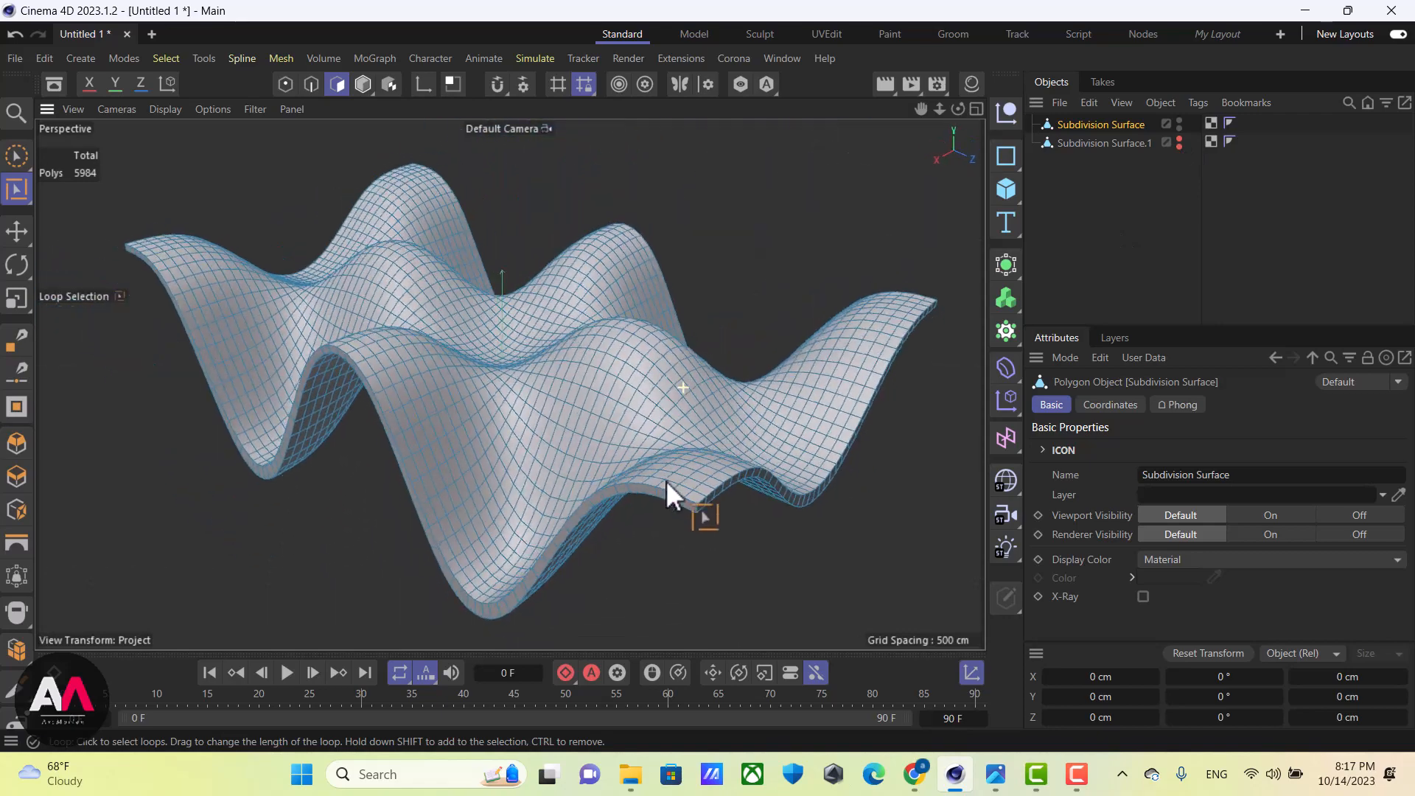
click(1183, 123)
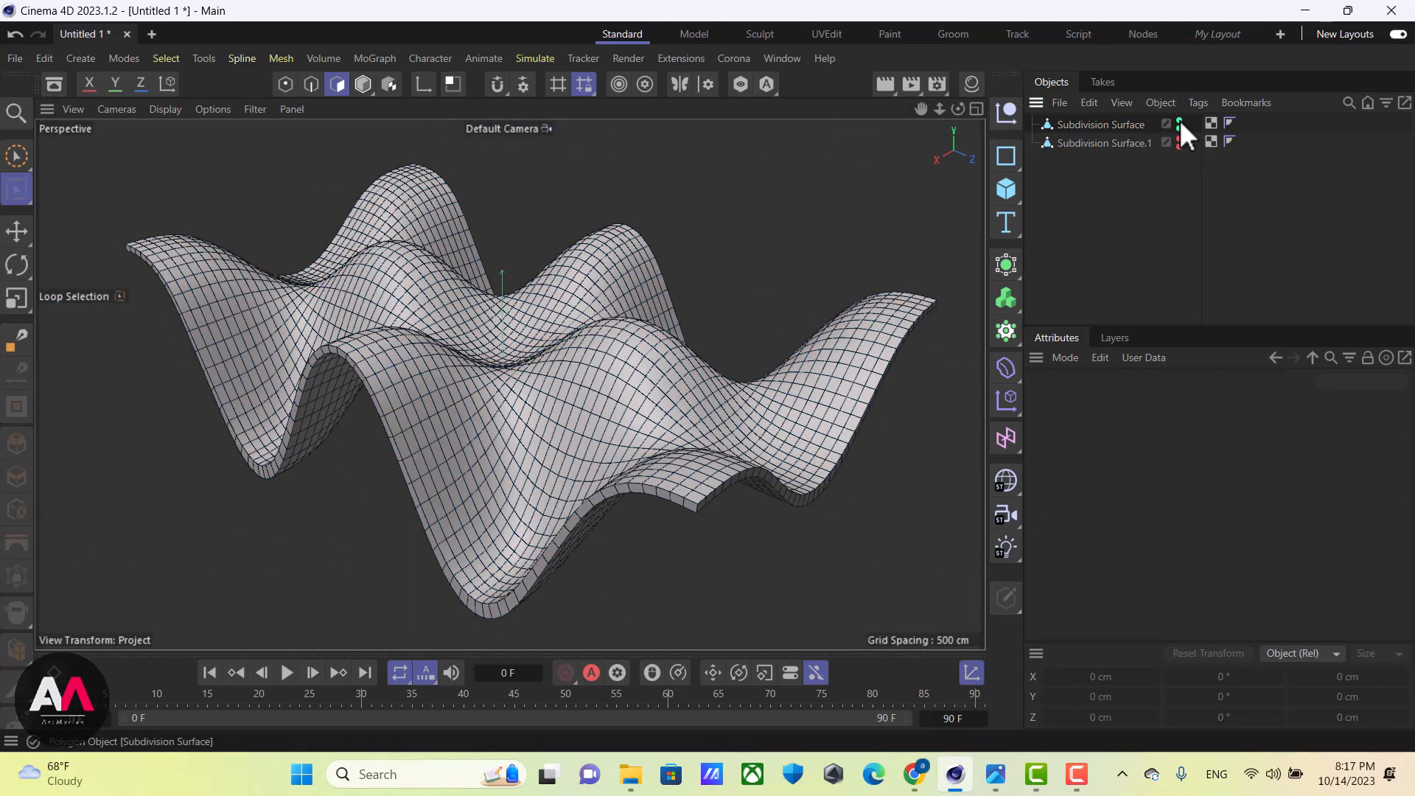
ctrl+click(1180, 123)
ctrl+click(1180, 140)
mouse_move(961, 401)
alt+mouse_down()
mouse_move(595, 417)
mouse_move(803, 296)
mouse_move(670, 313)
mouse_move(410, 311)
mouse_move(604, 352)
mouse_move(656, 408)
alt+mouse_up()
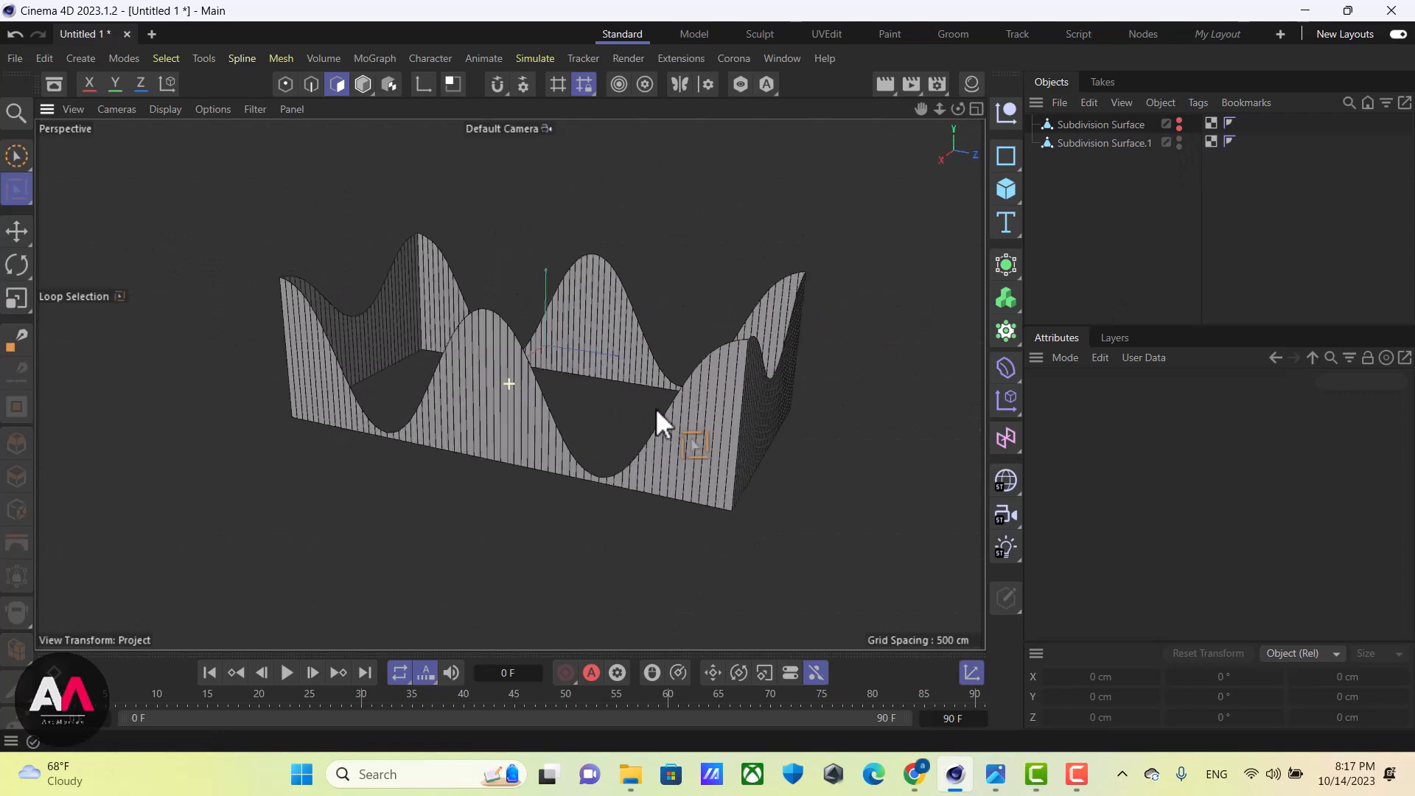
ctrl+click(1180, 122)
mouse_move(467, 383)
alt+mouse_down()
mouse_move(734, 413)
mouse_move(558, 448)
mouse_move(697, 349)
alt+mouse_up()
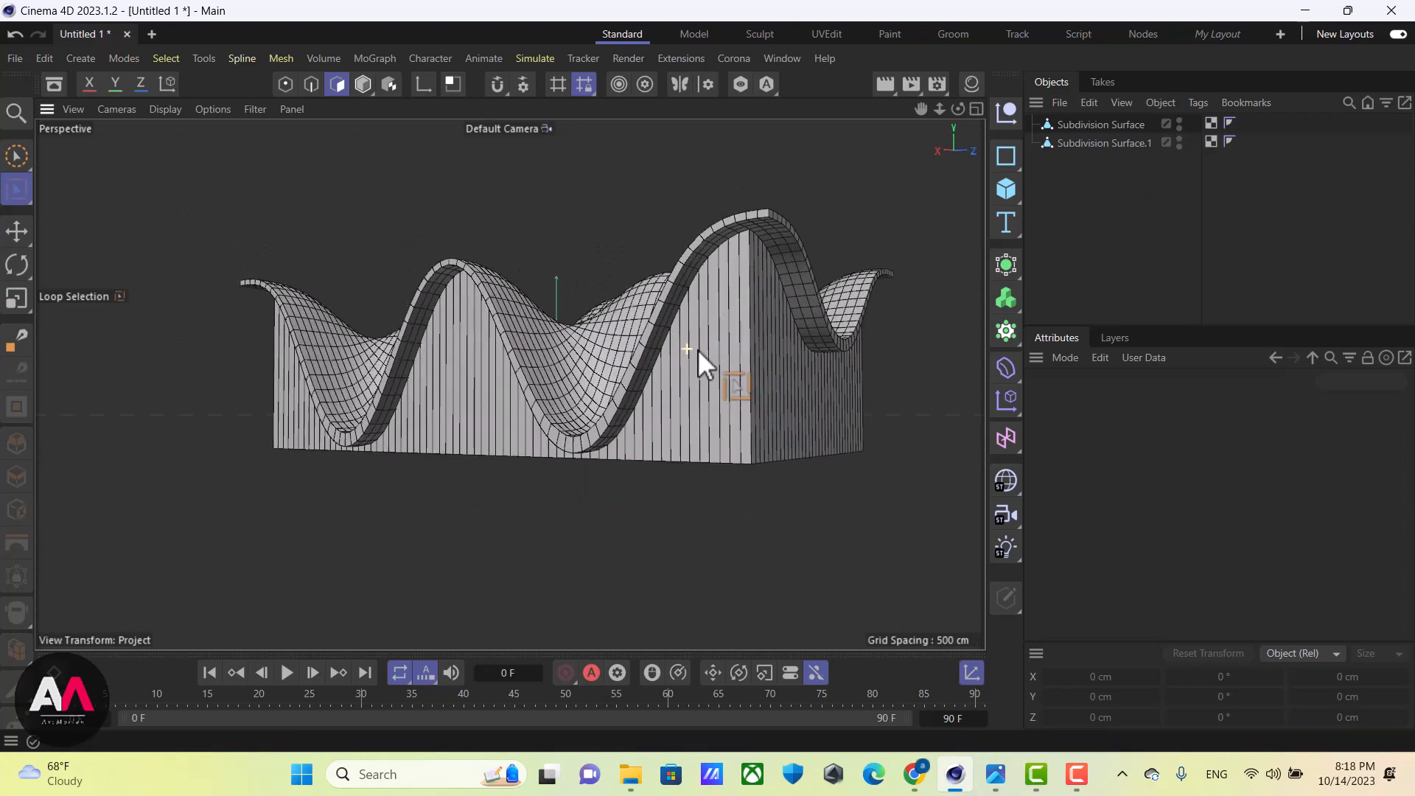
Hide the wavy panel and select the separated walls object
ctrl+click(1179, 122)
click(1106, 142)
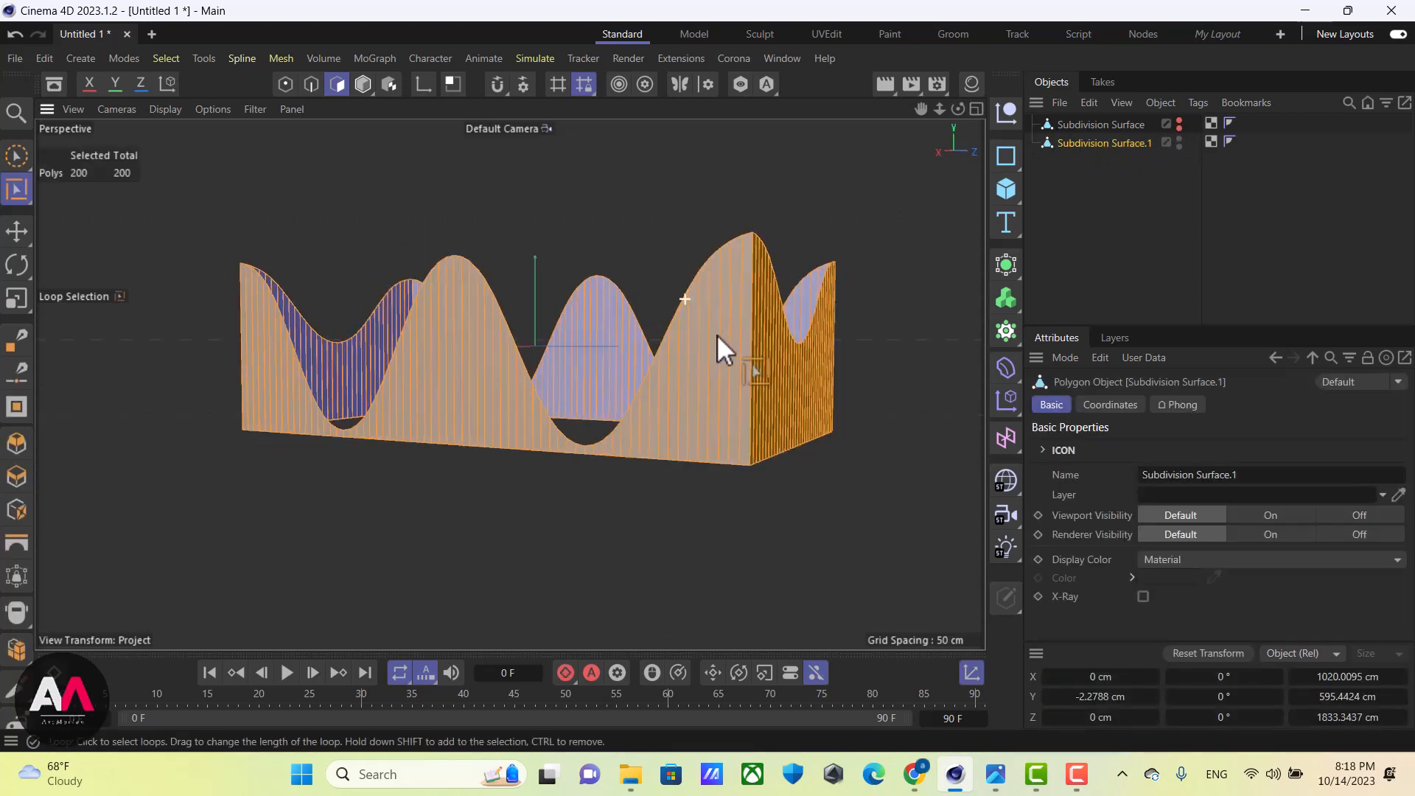
mouse_move(716, 334)
alt+mouse_down()
mouse_move(910, 414)
mouse_move(764, 265)
mouse_move(746, 347)
mouse_move(653, 378)
mouse_move(637, 450)
mouse_move(716, 464)
mouse_move(756, 446)
mouse_move(754, 398)
mouse_move(675, 420)
mouse_move(635, 255)
alt+mouse_up()
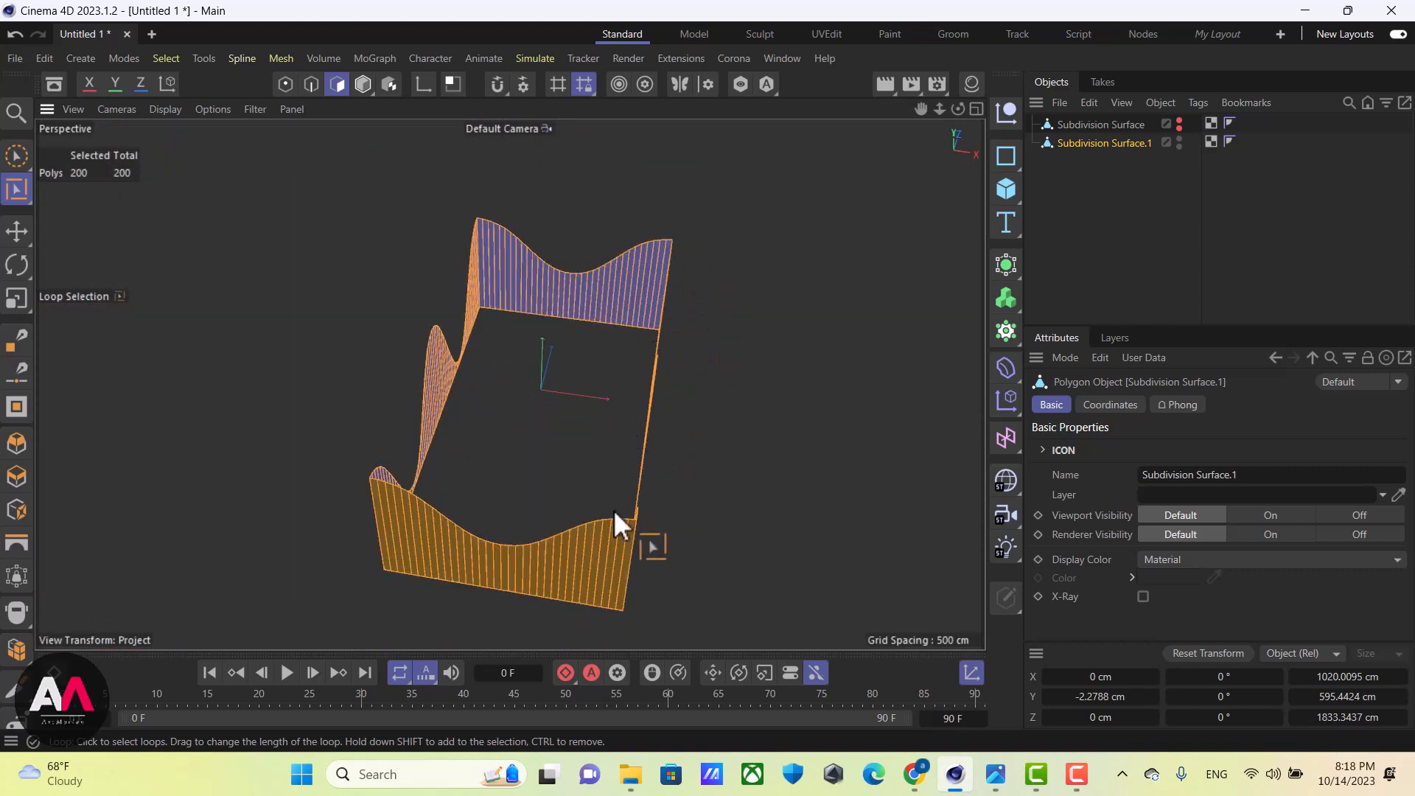
Examine the straightness of the long wall's edge up close in the Top view
click(16, 159)
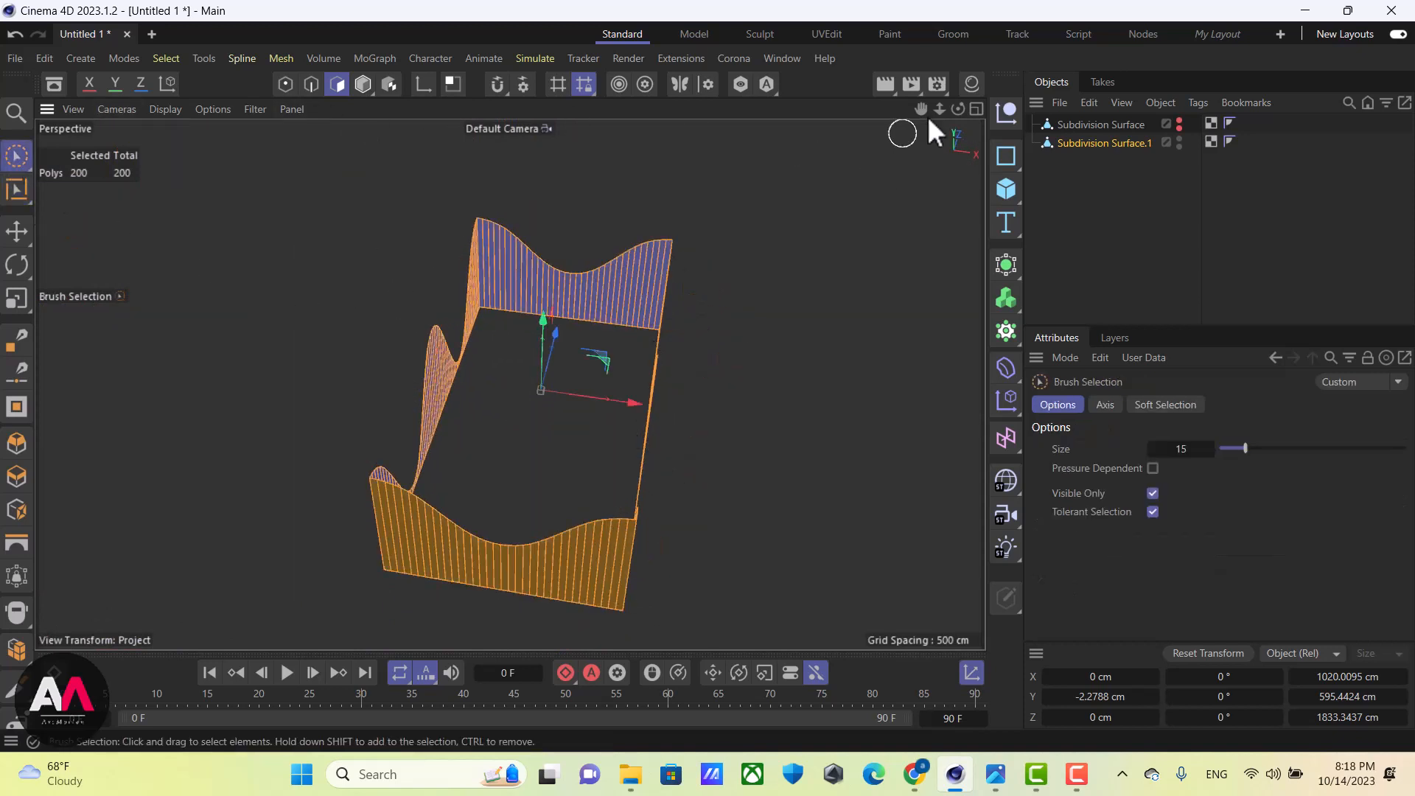
click(981, 113)
click(977, 109)
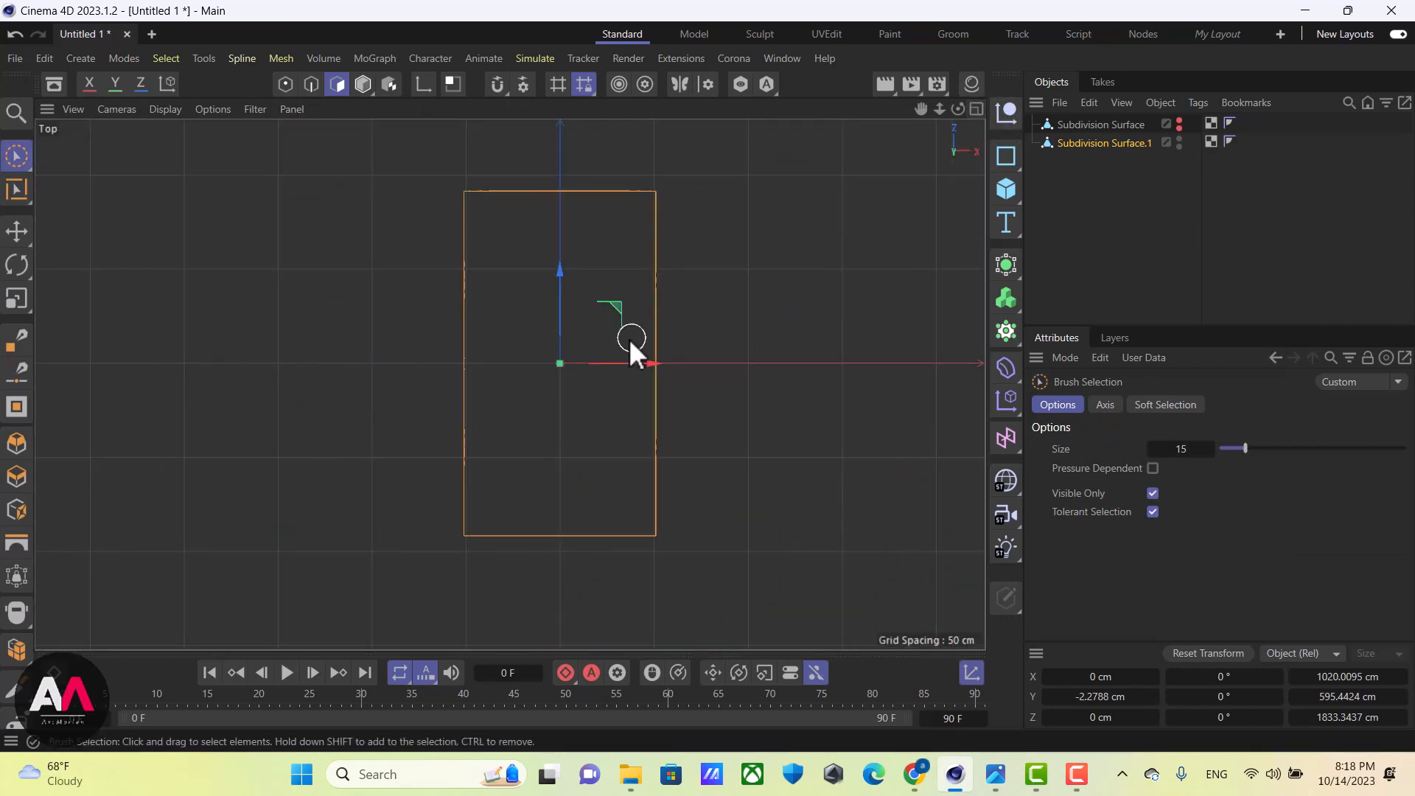
scroll(674, 278, up, 8)
scroll(737, 343, up, 10)
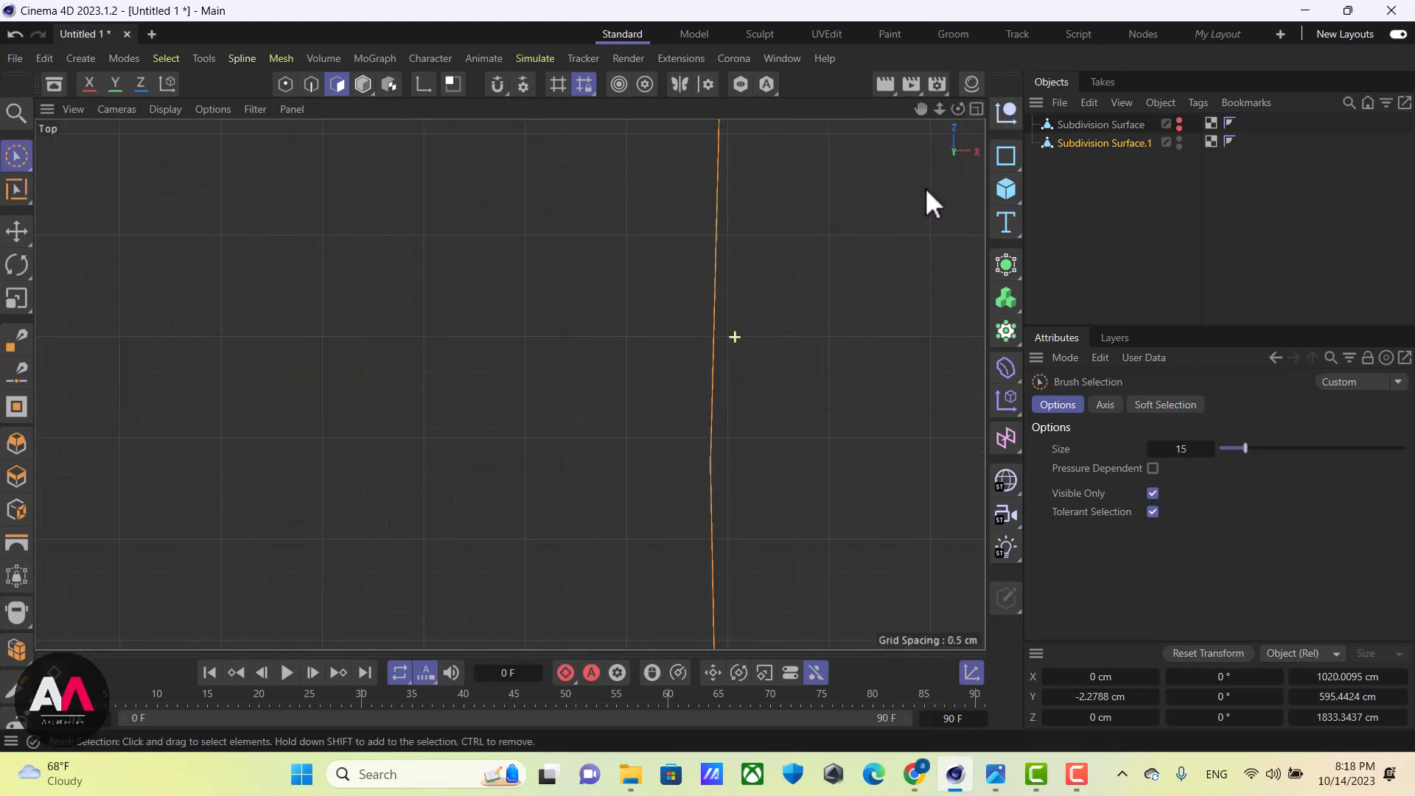
scroll(736, 325, up, 3)
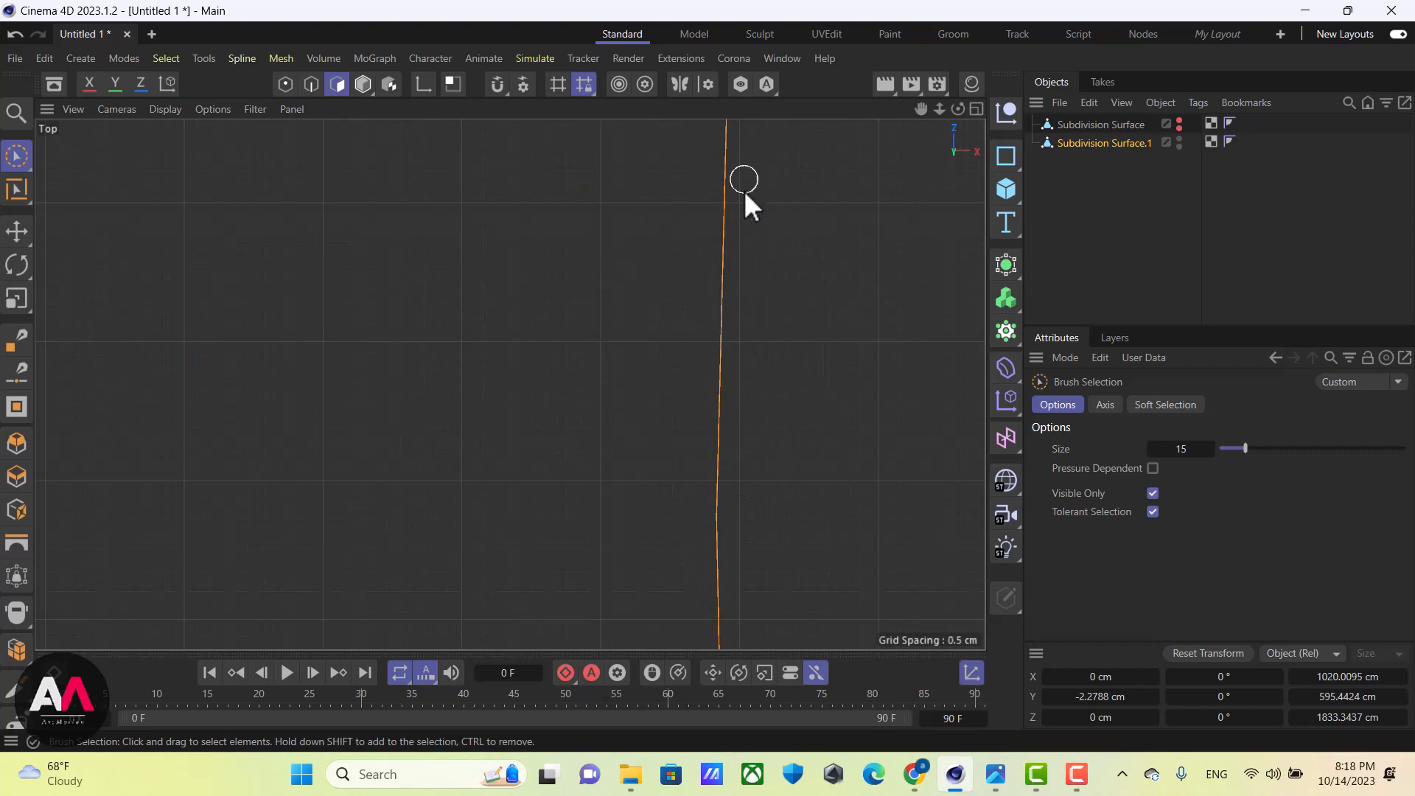
scroll(701, 438, down, 5)
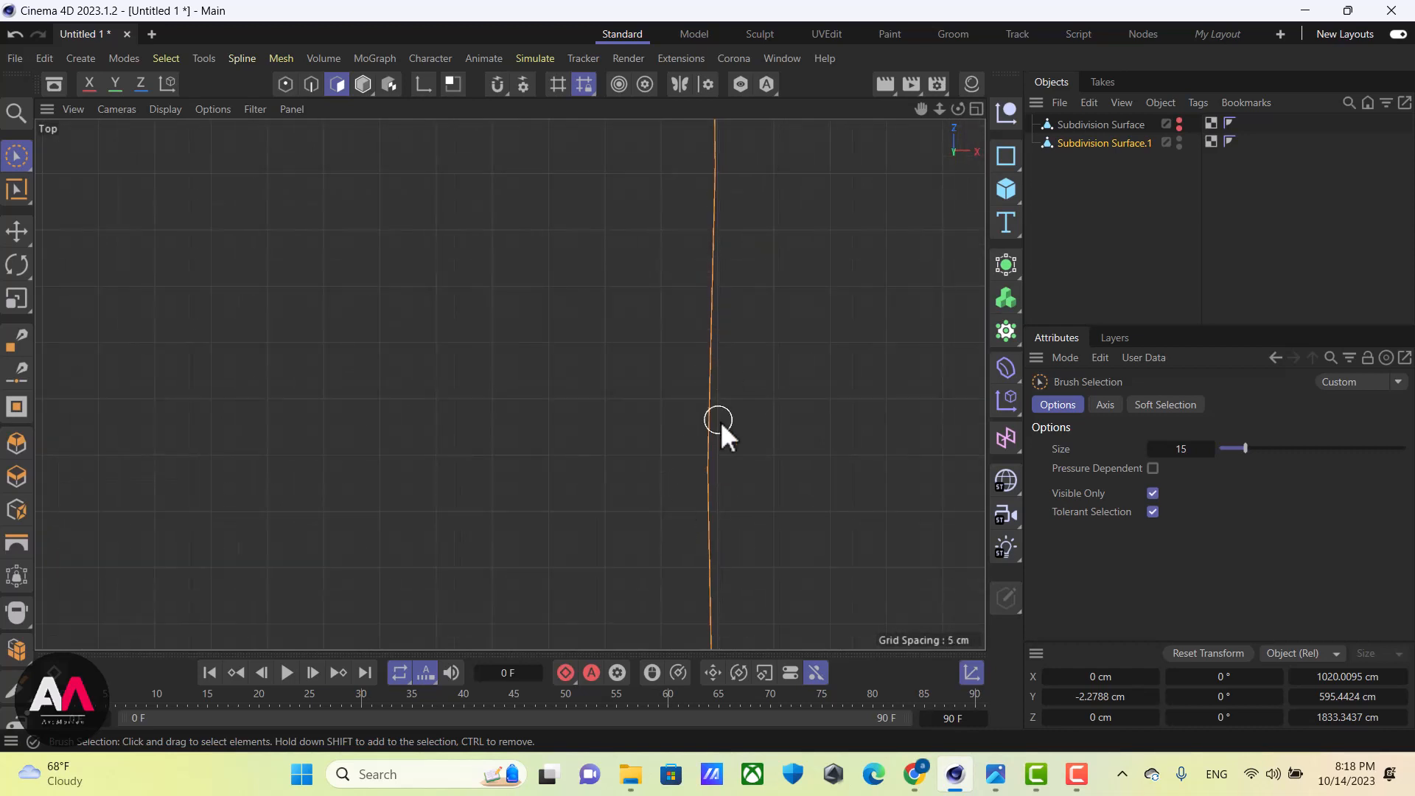
scroll(645, 457, down, 5)
scroll(652, 330, down, 2)
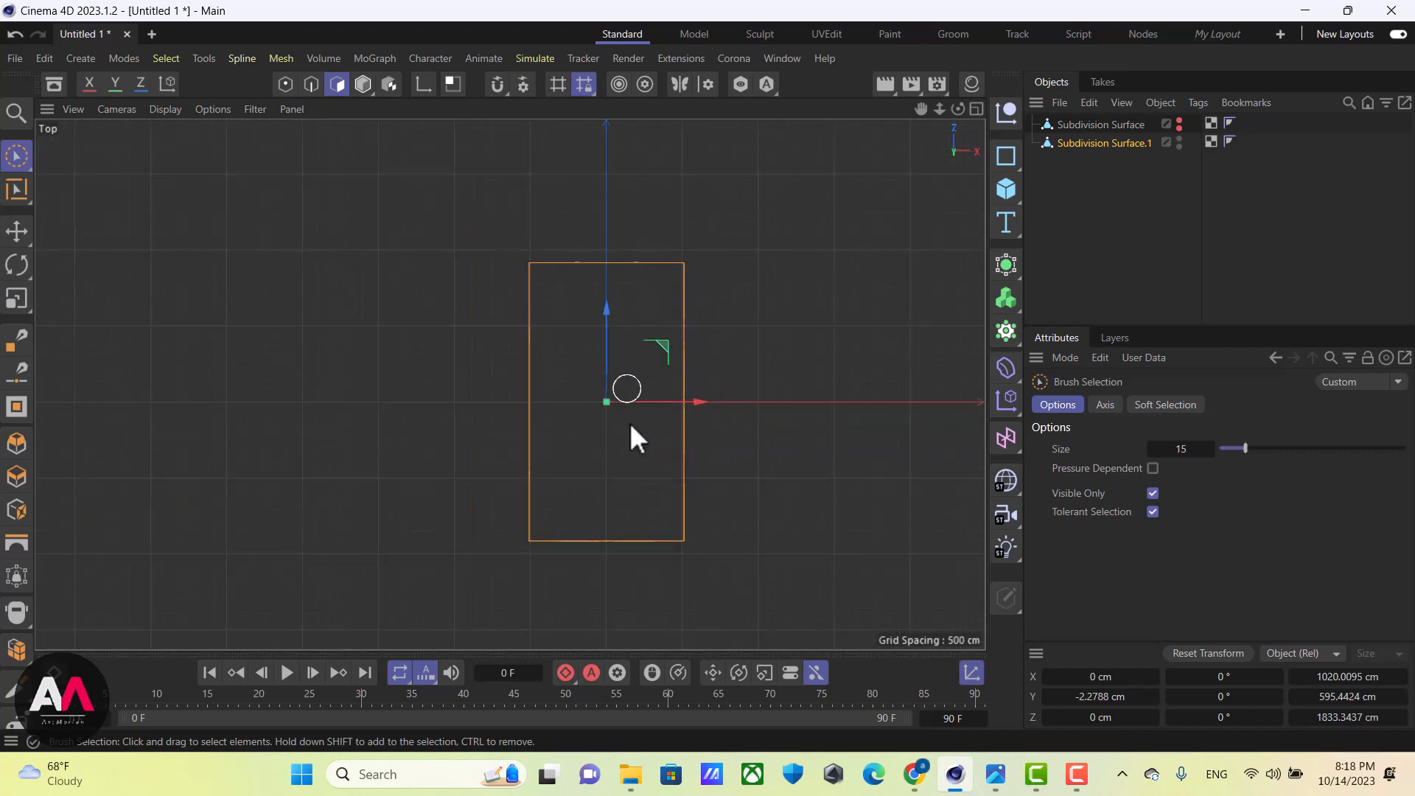
In point mode, switch to Rectangle Selection and turn off Visible Only
click(1006, 265)
scroll(697, 214, up, 8)
key(Return)
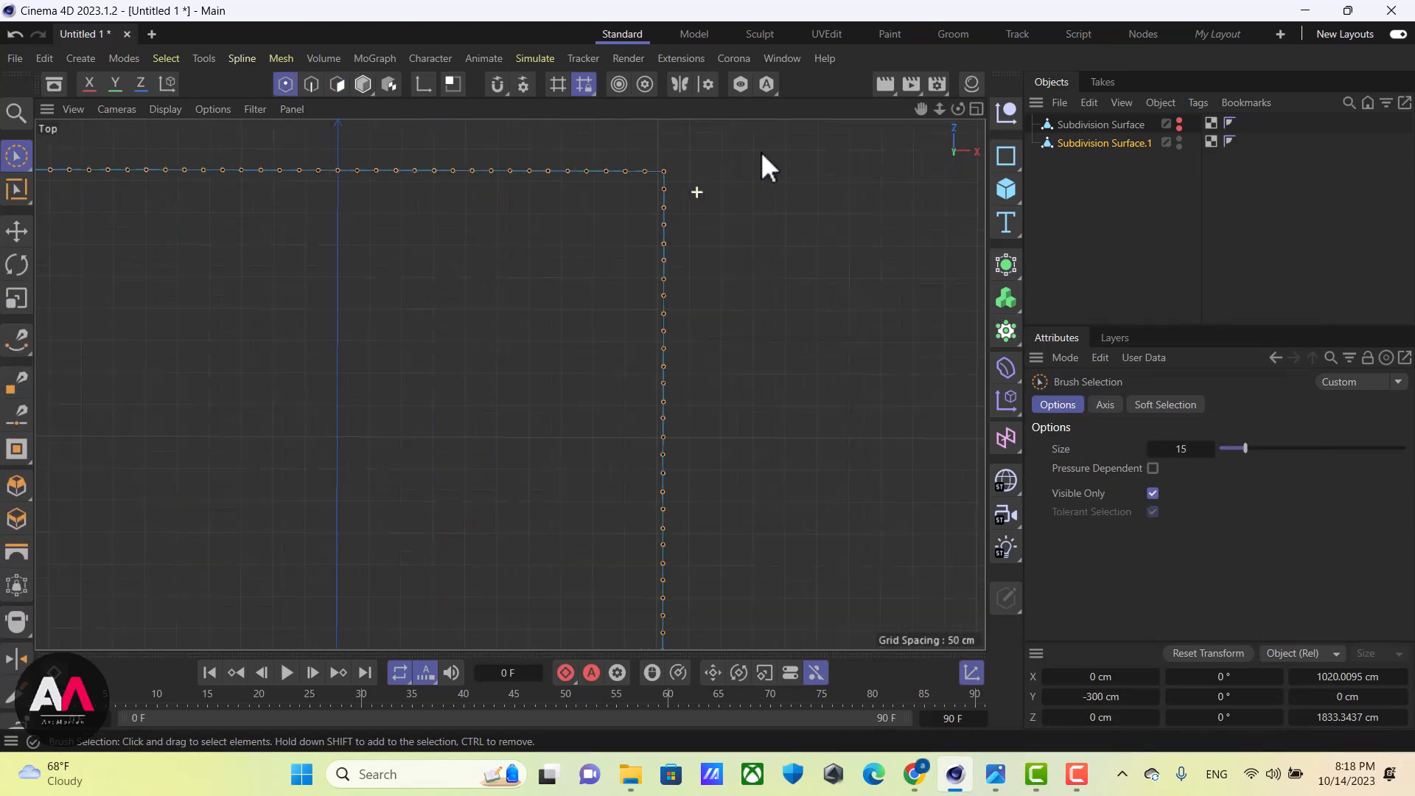
click(21, 160)
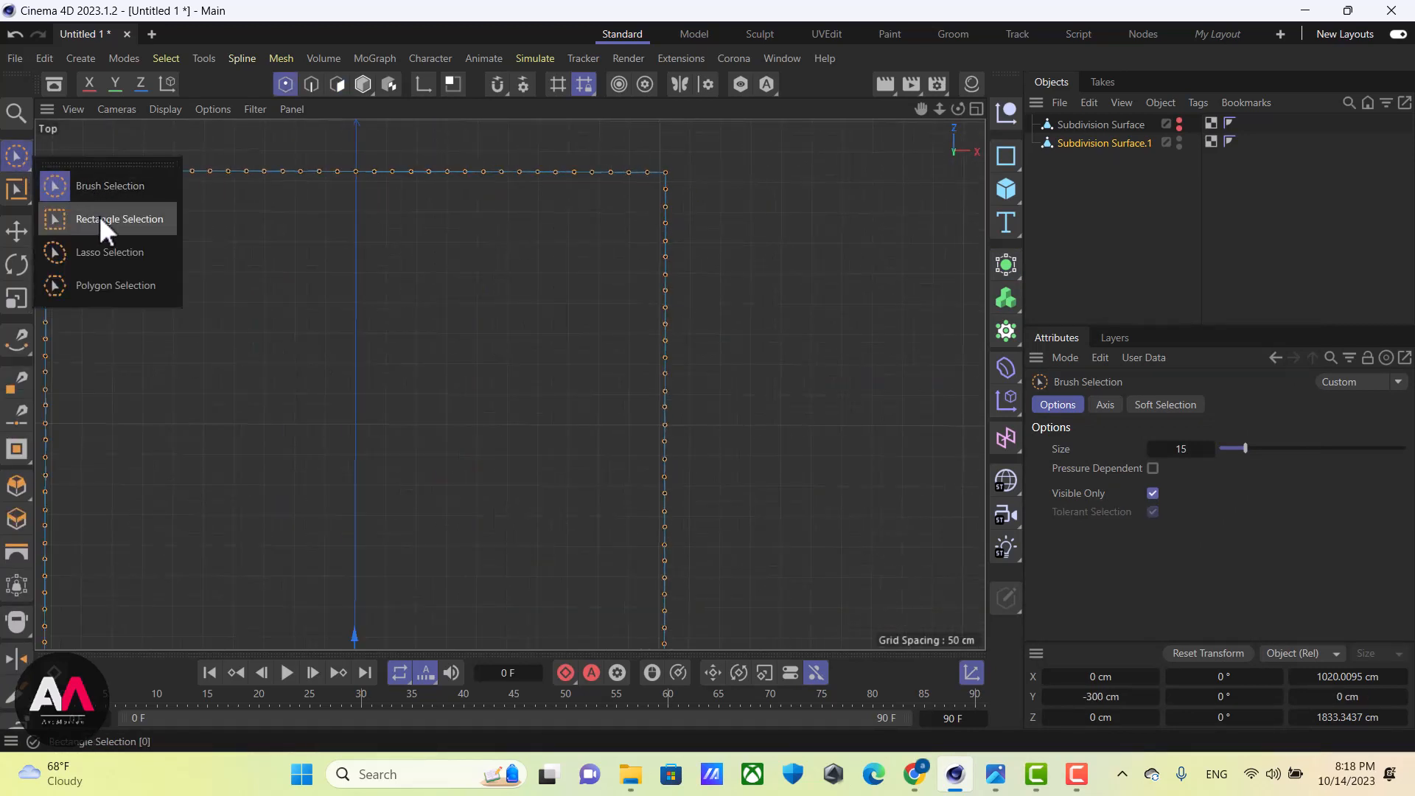
click(99, 215)
scroll(657, 164, down, 5)
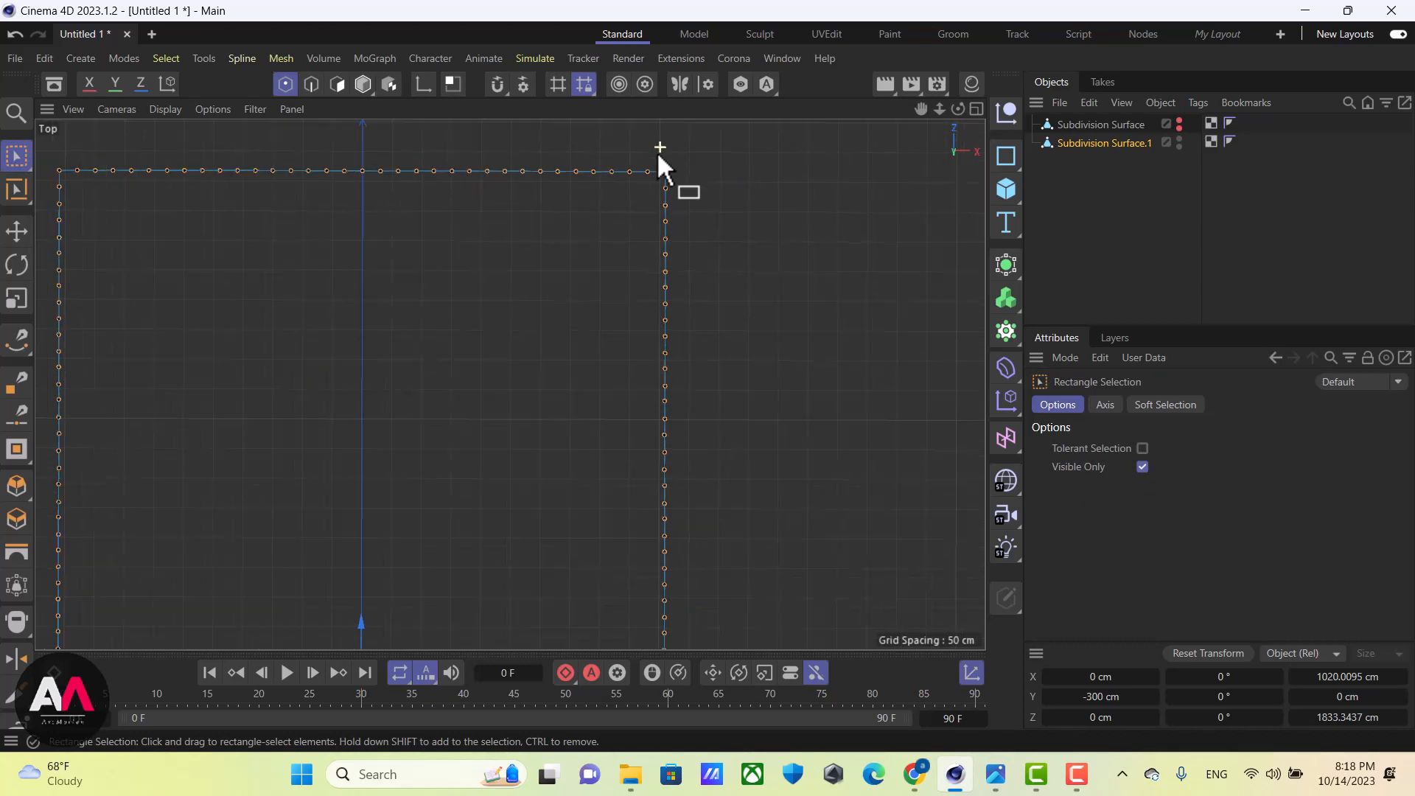
click(1143, 467)
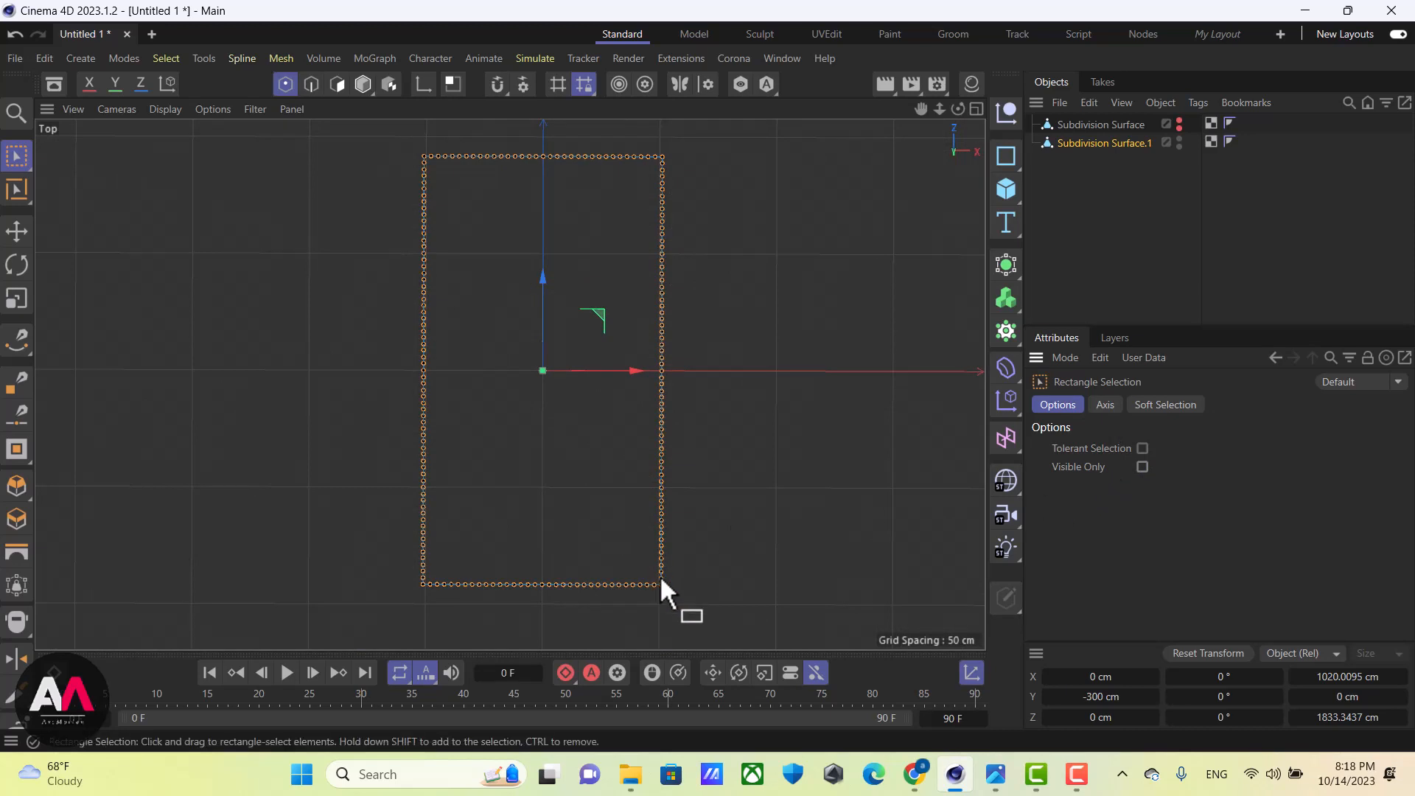
Select only the points of the long wall on the positive X side and set their X size to 0 cm
drag(655, 593, 787, 132)
scroll(687, 525, up, 5)
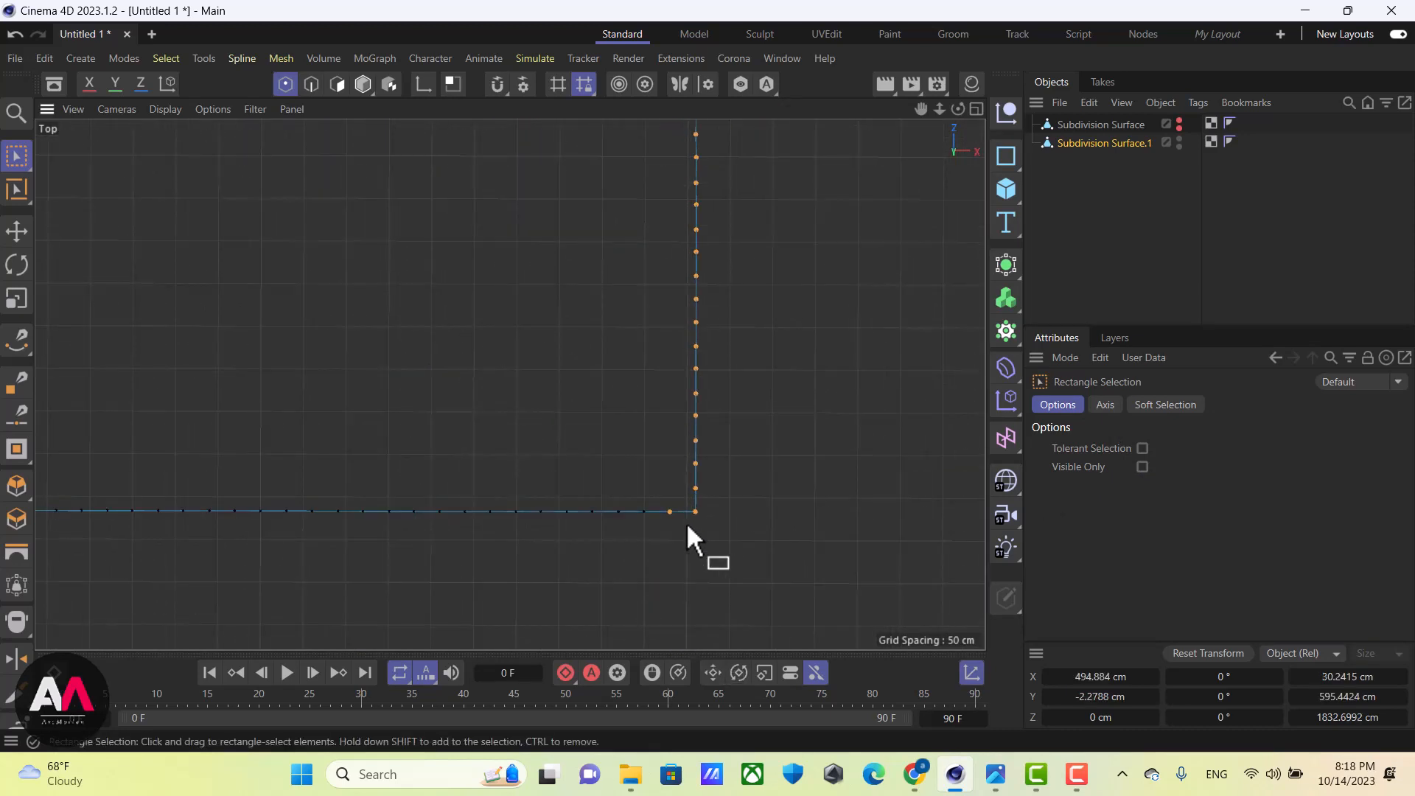
scroll(661, 581, down, 5)
scroll(774, 354, up, 6)
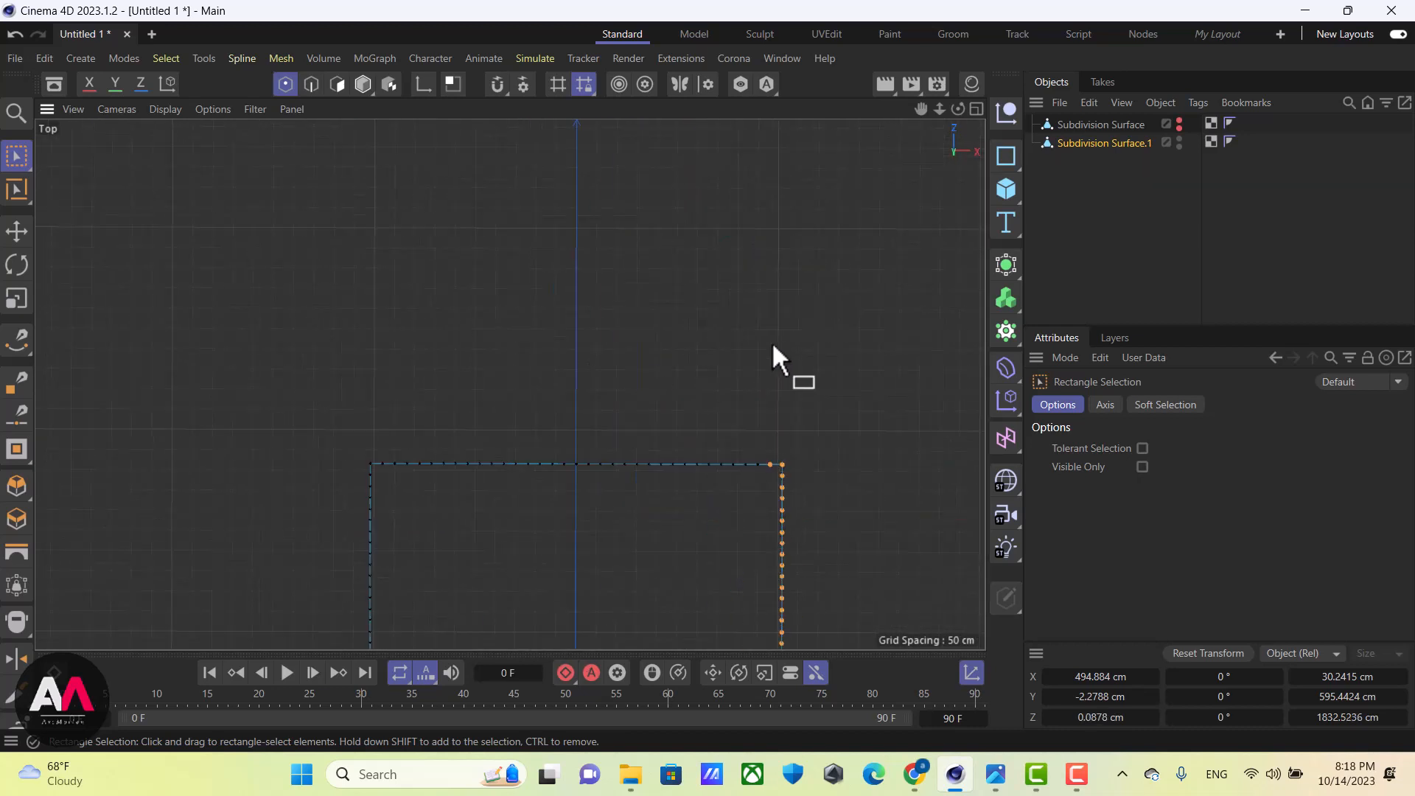
scroll(673, 302, down, 5)
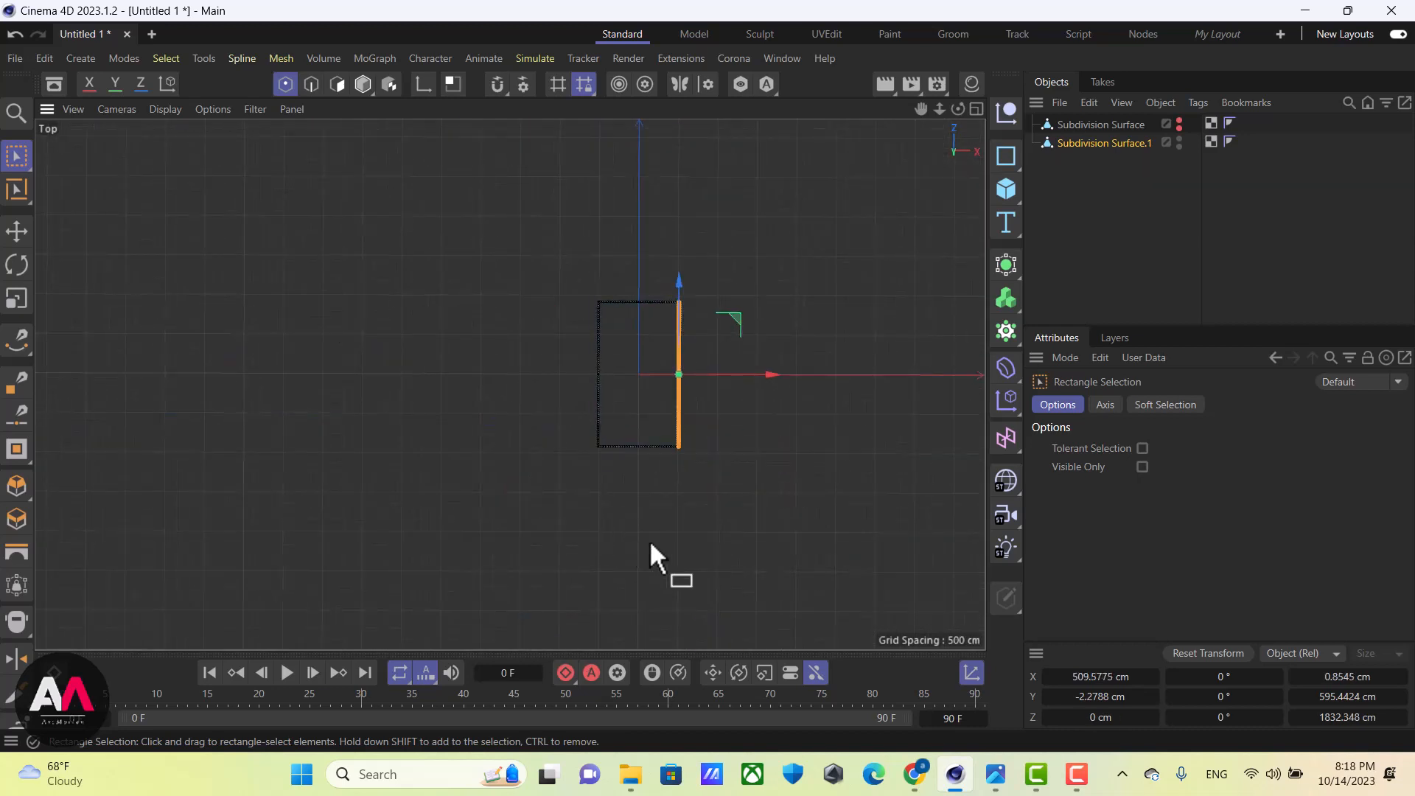
scroll(676, 352, up, 5)
scroll(802, 377, up, 2)
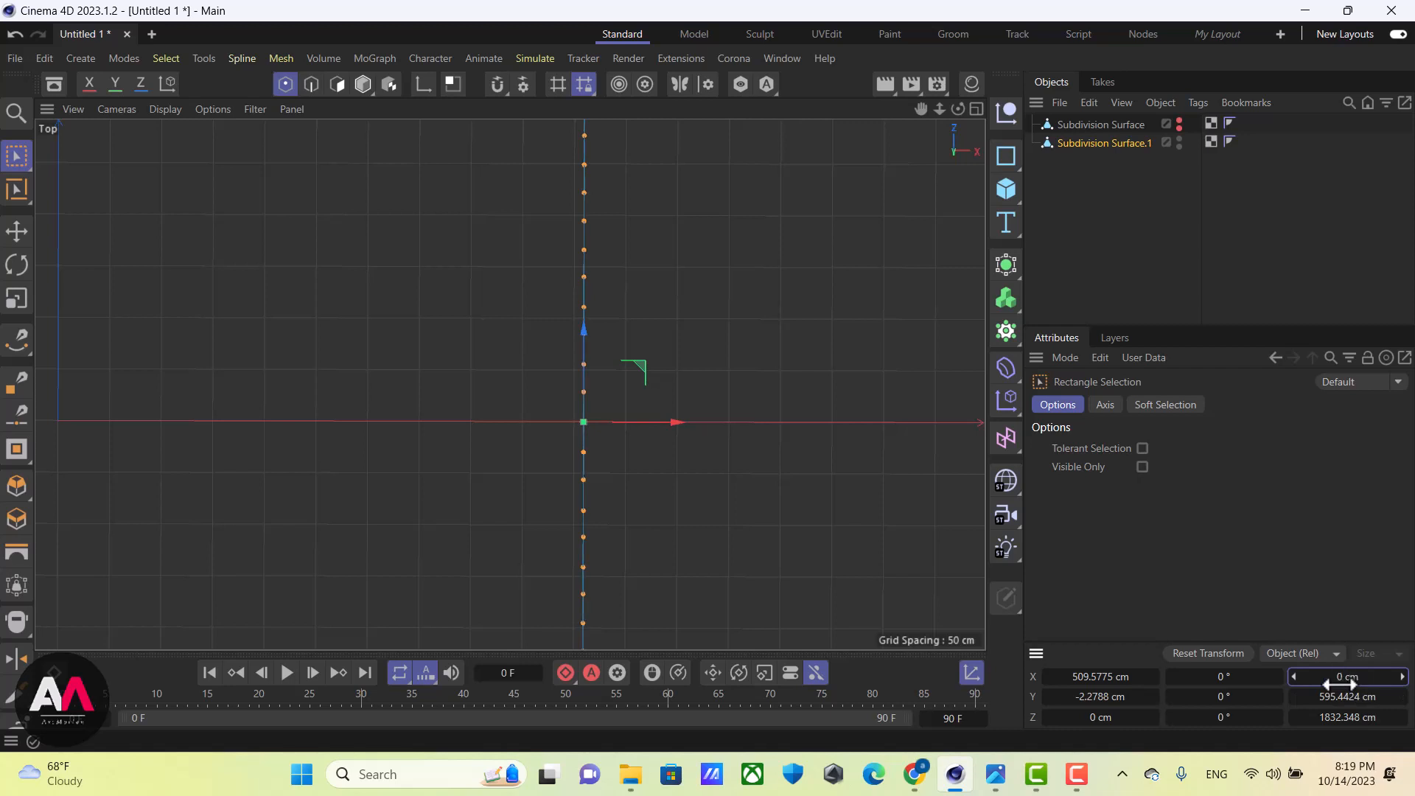
Select the points of the long wall on the negative X side and set their X size to 0 cm
scroll(519, 567, down, 3)
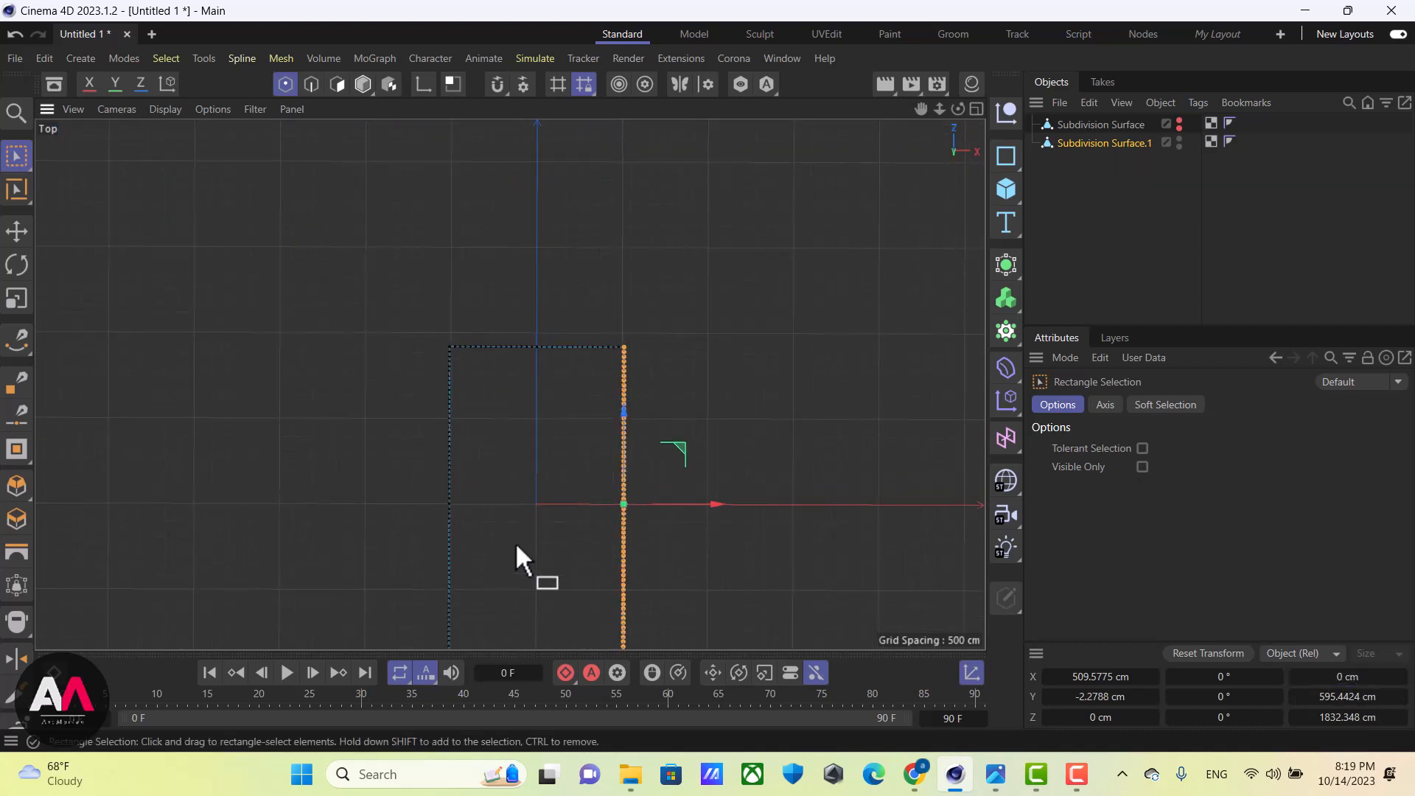
scroll(516, 545, down, 2)
drag(571, 485, 502, 365)
scroll(509, 266, up, 3)
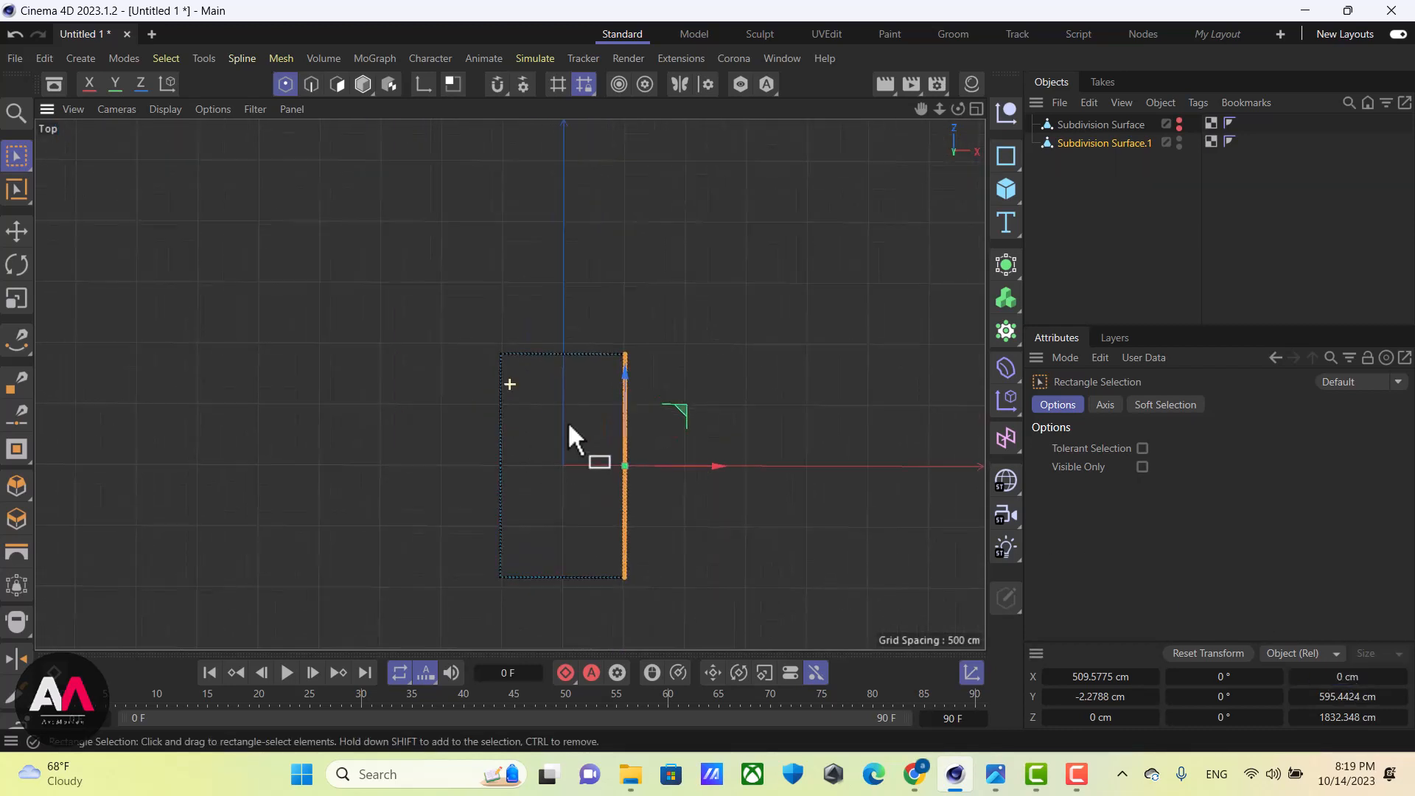
scroll(631, 383, up, 5)
scroll(638, 404, down, 2)
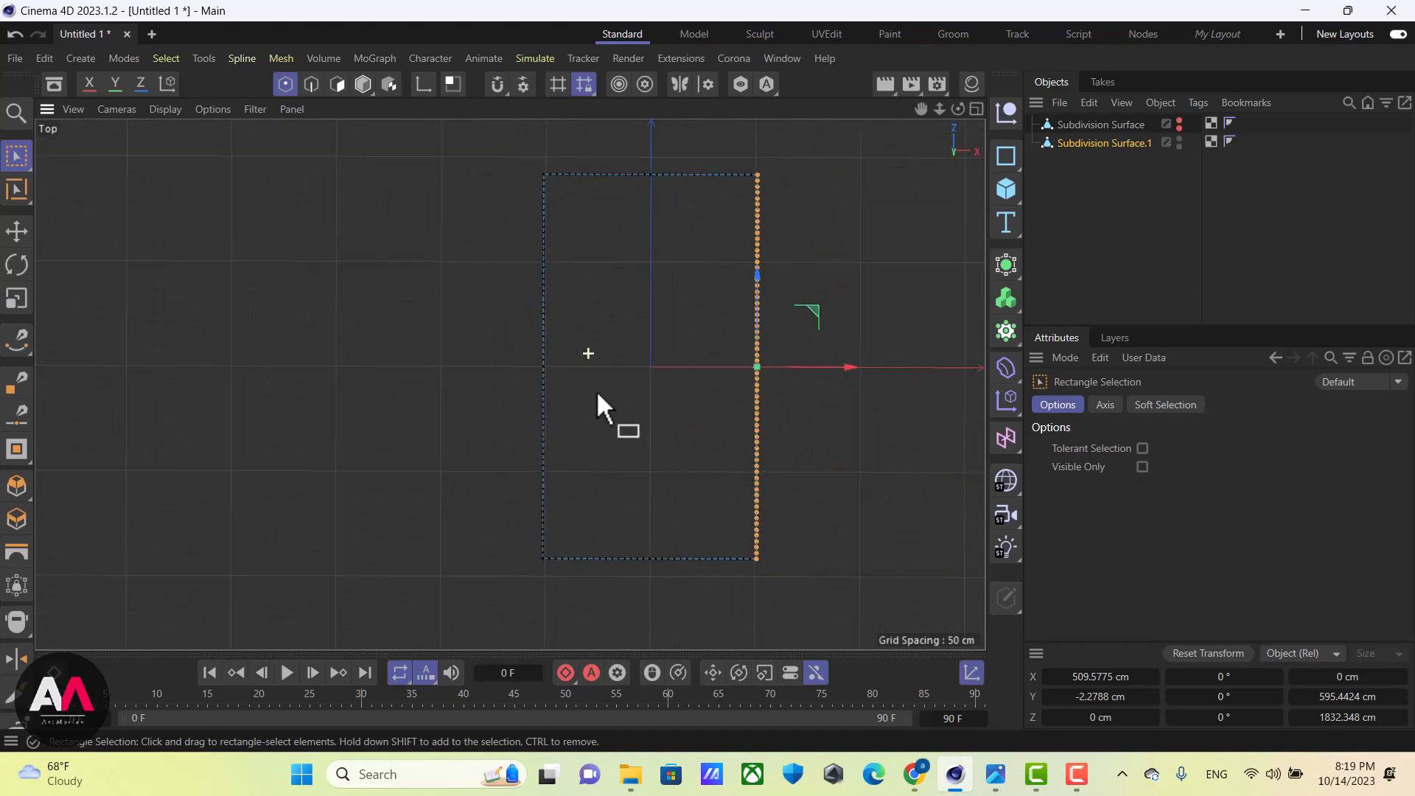
drag(547, 166, 505, 595)
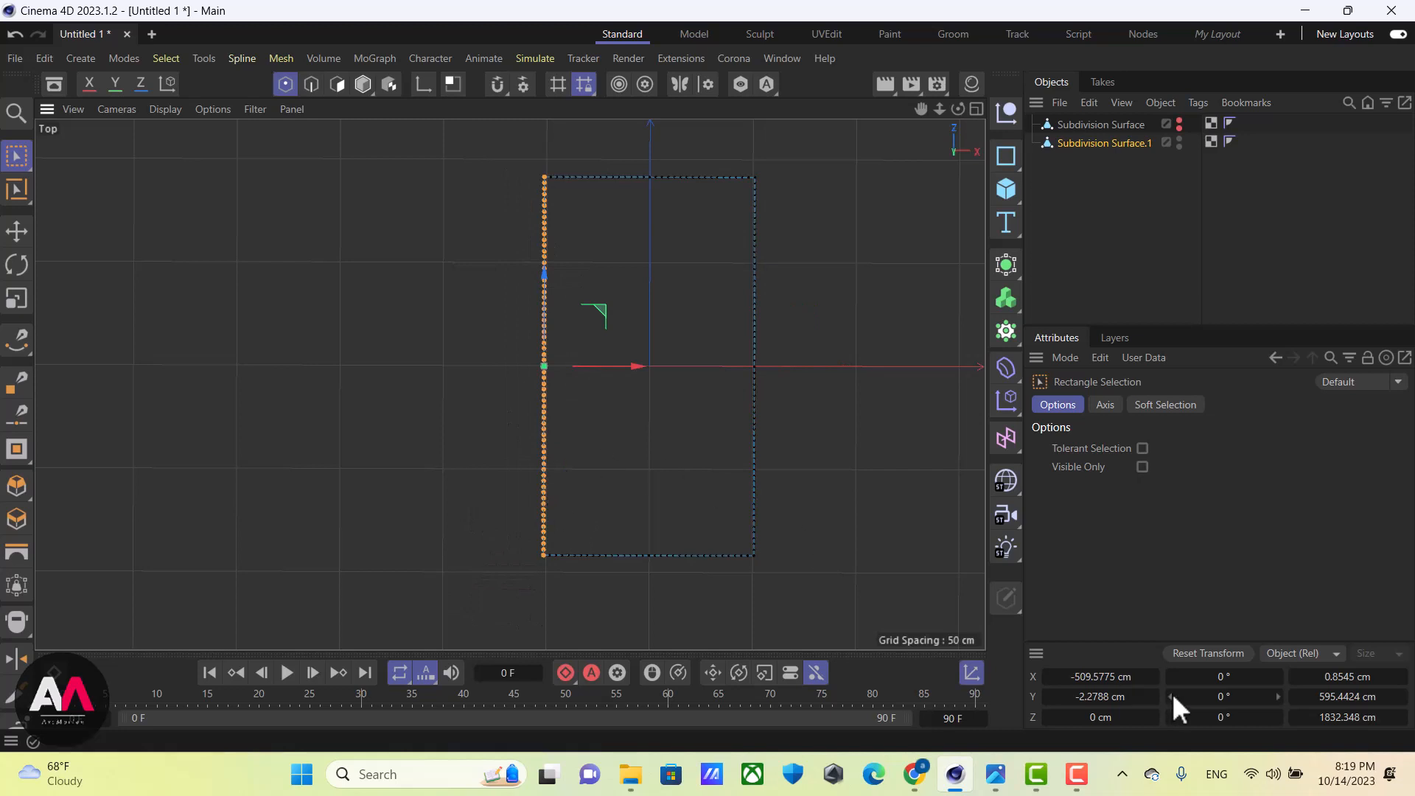
click(1356, 677)
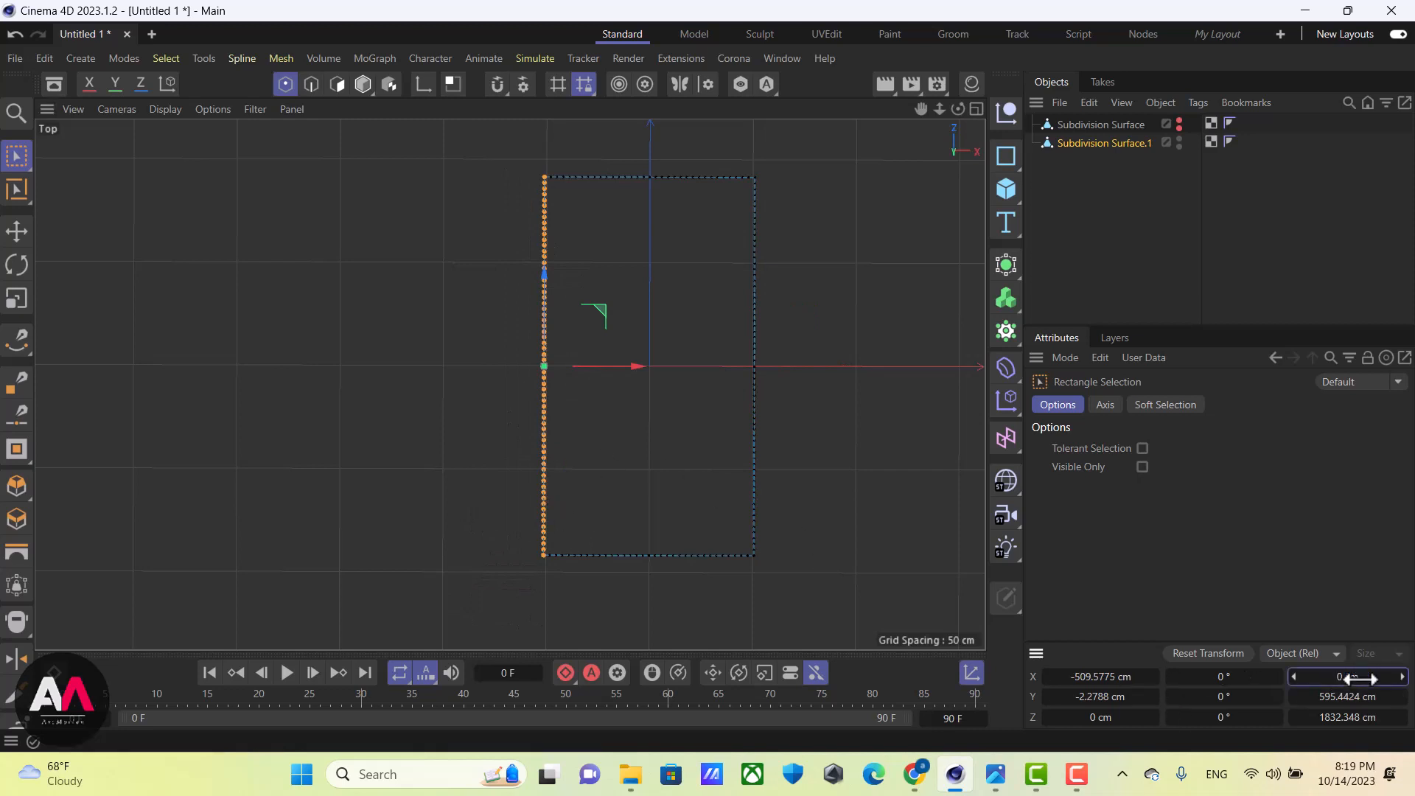
text(0)
key(Return)
Select the points of the short wall at the negative Z end, then those at the positive Z end, setting each Z size to 0 cm
scroll(704, 590, up, 3)
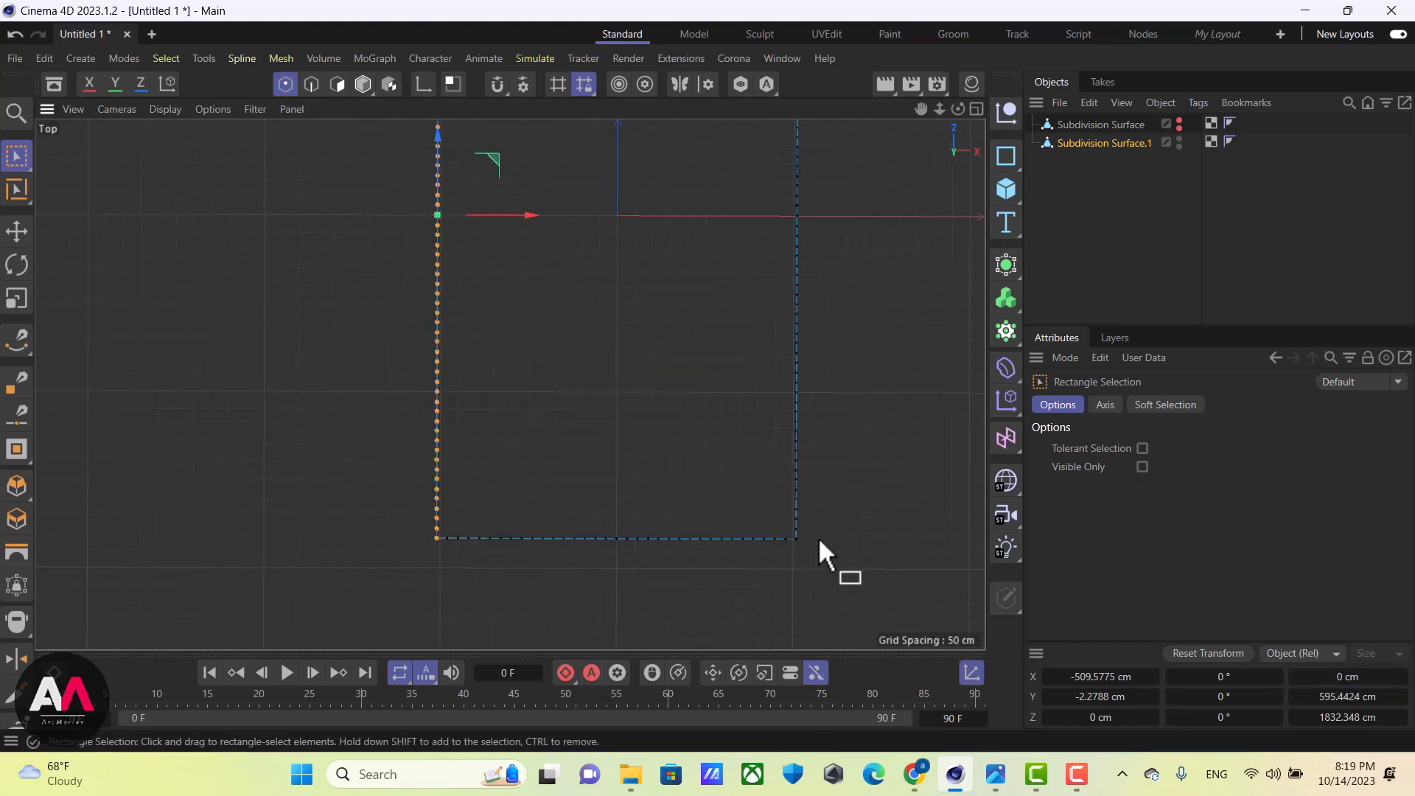
drag(768, 549, 388, 578)
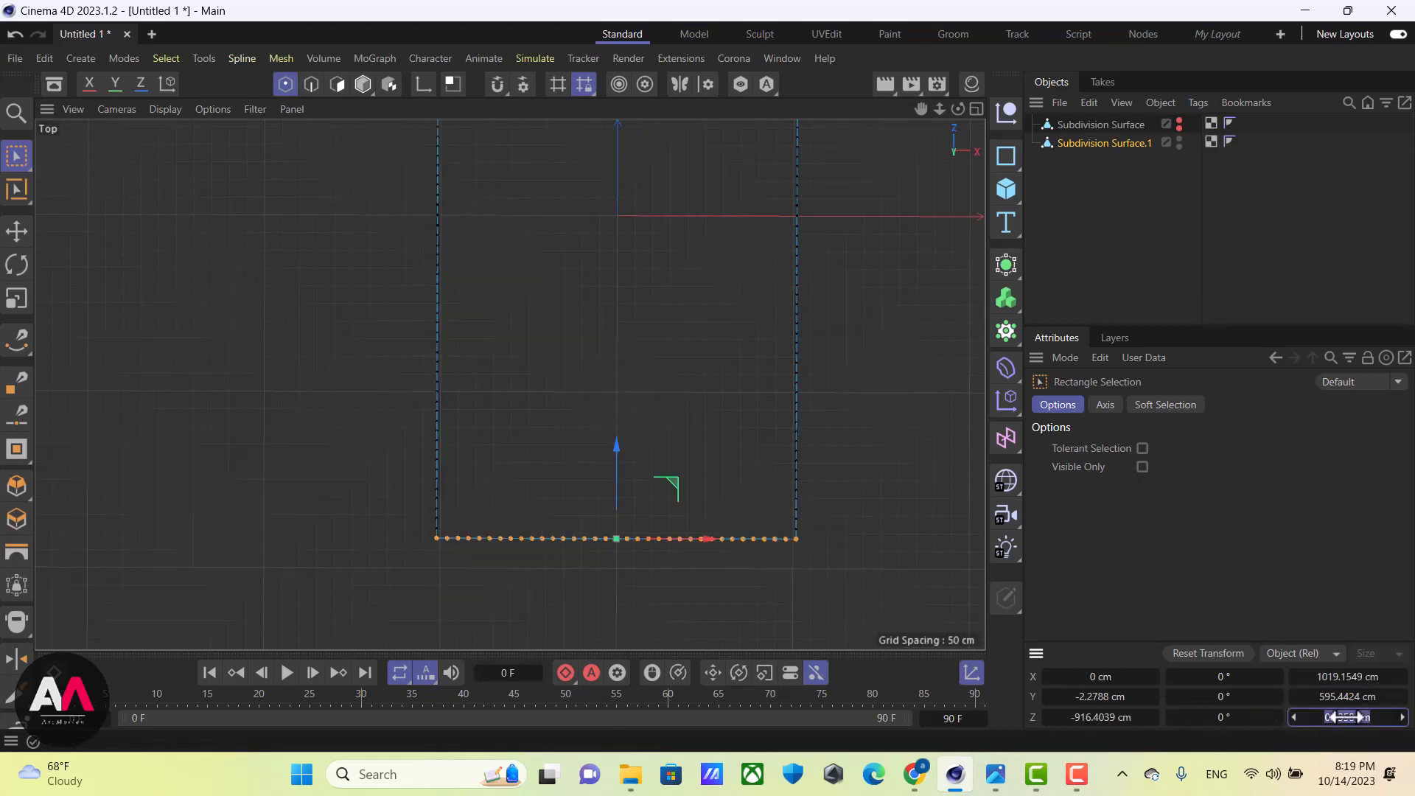
scroll(783, 542, down, 5)
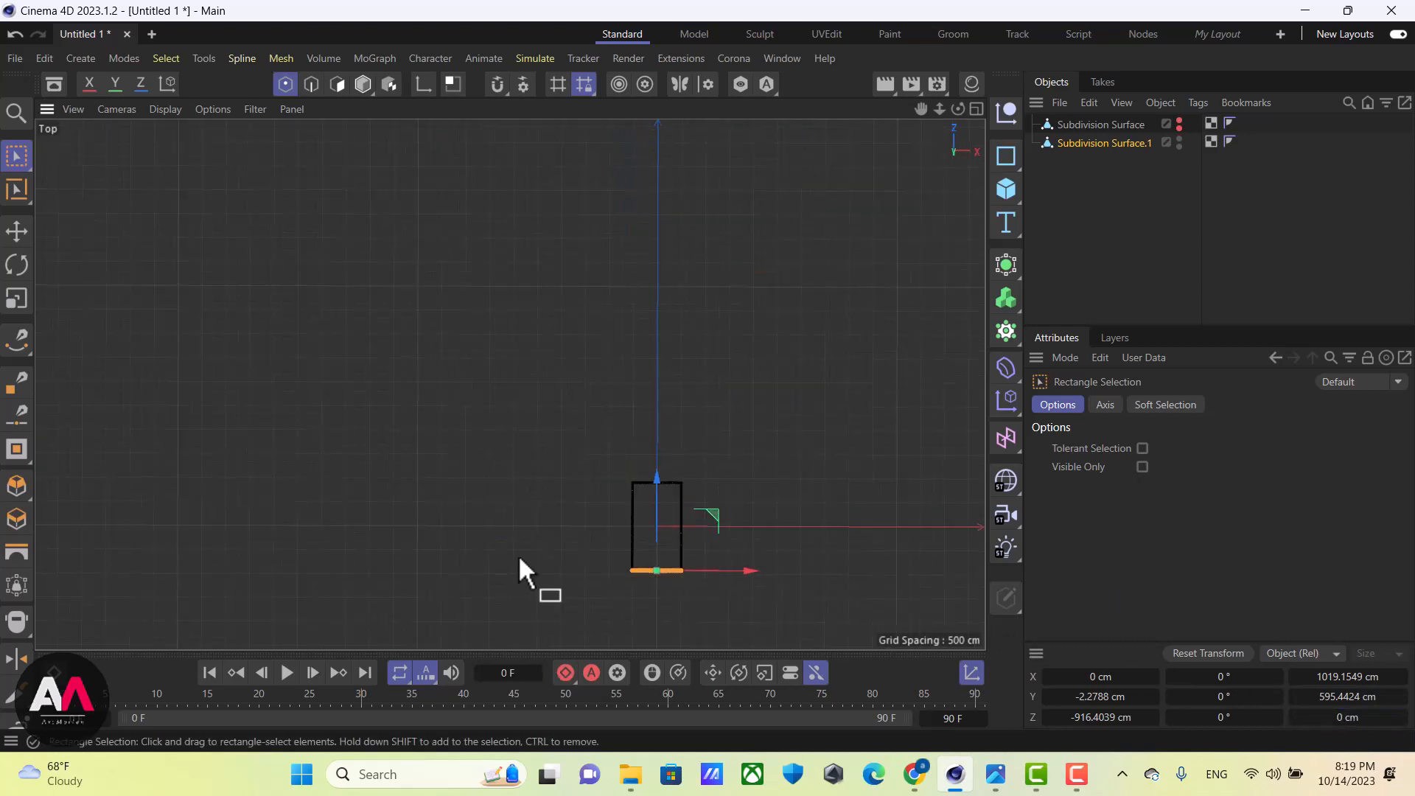
scroll(711, 465, up, 8)
scroll(700, 358, up, 3)
drag(821, 373, 104, 415)
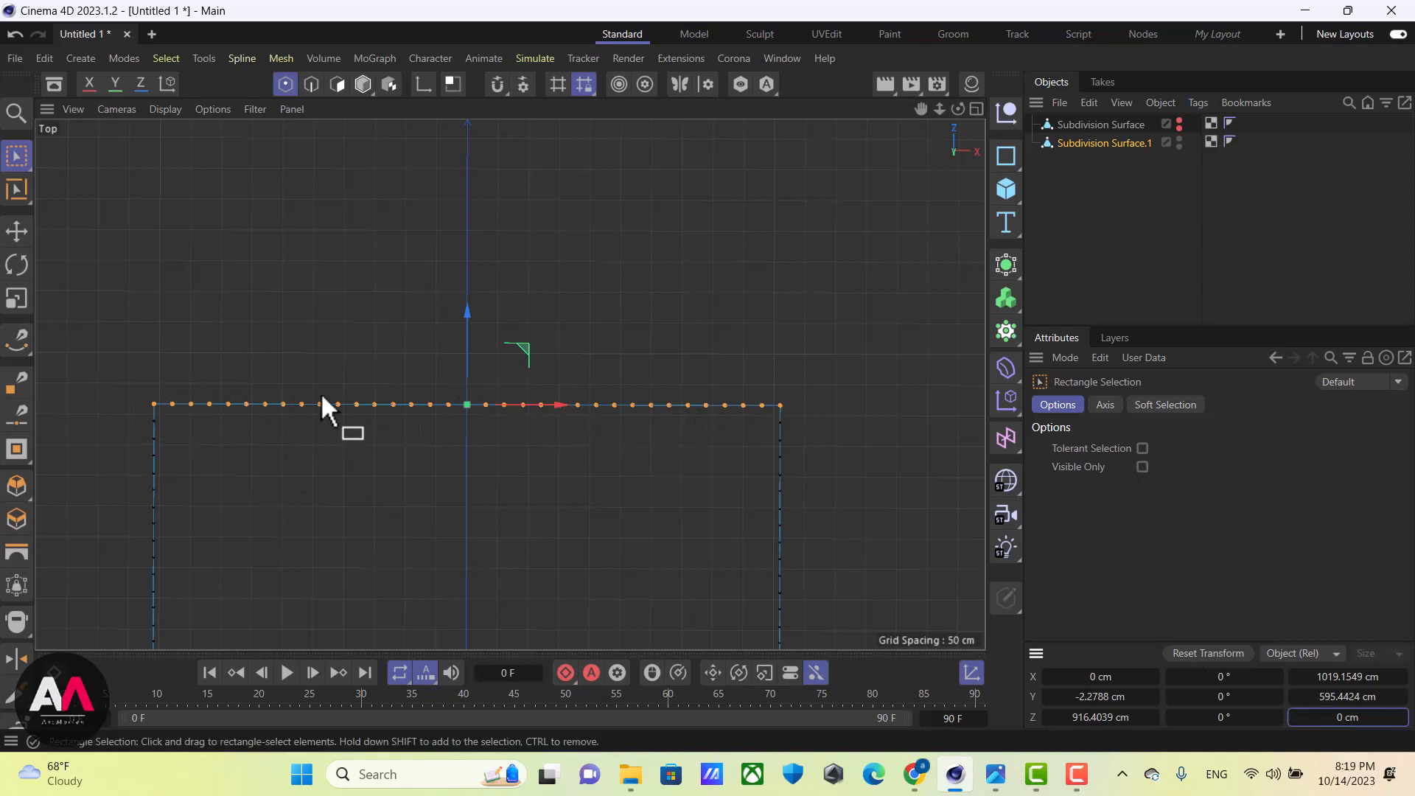
Return to the Perspective view, switch back to Brush Selection and deselect the walls object
scroll(701, 335, up, 10)
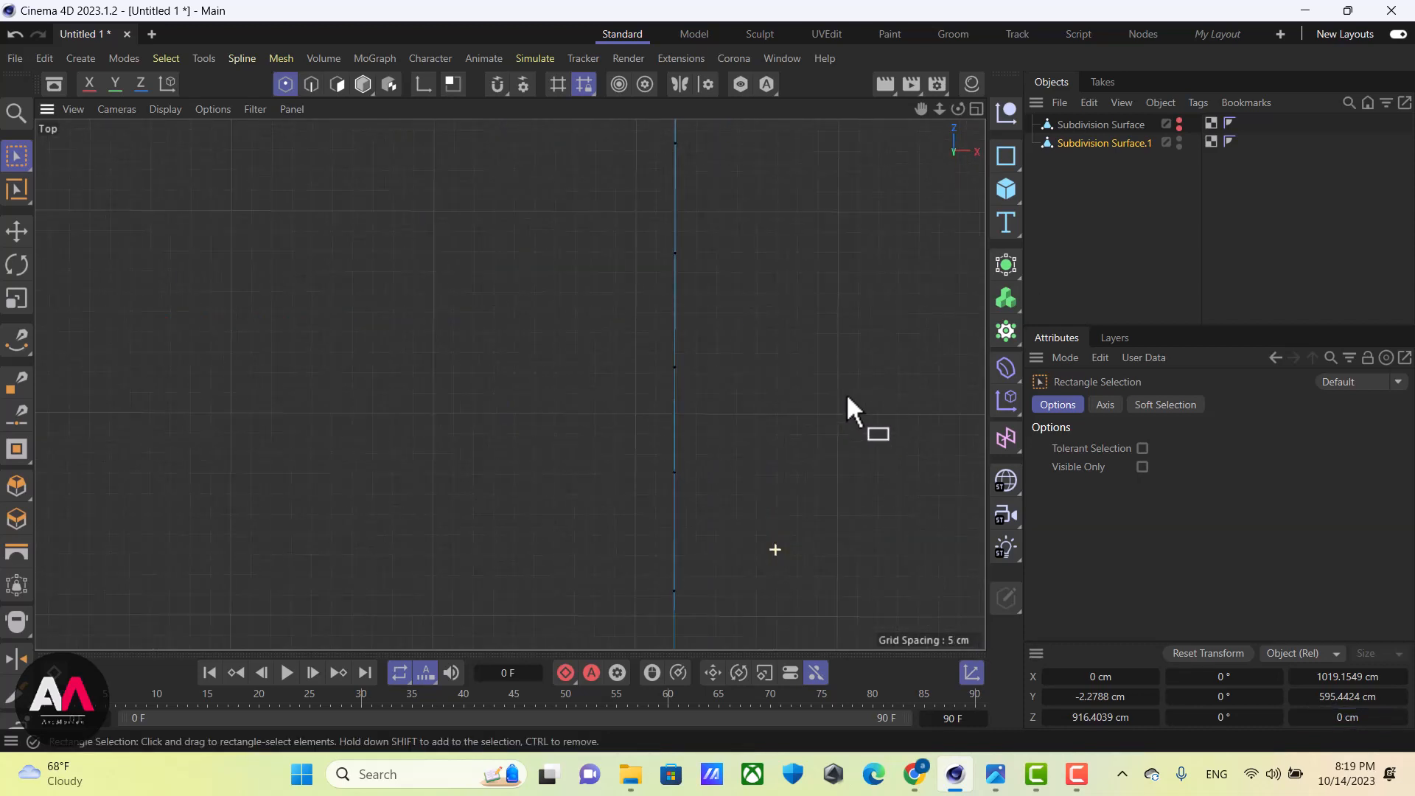
scroll(846, 392, down, 10)
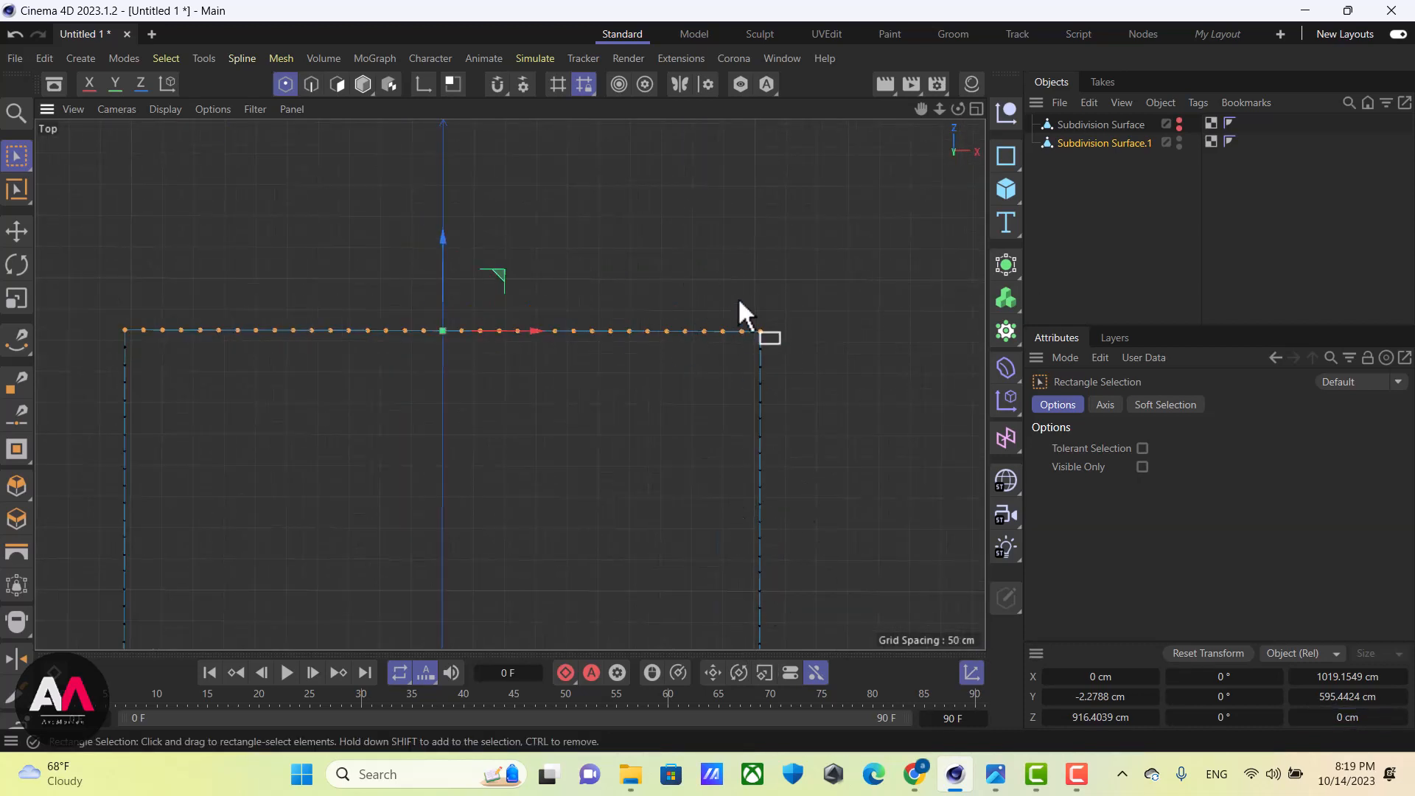
click(976, 110)
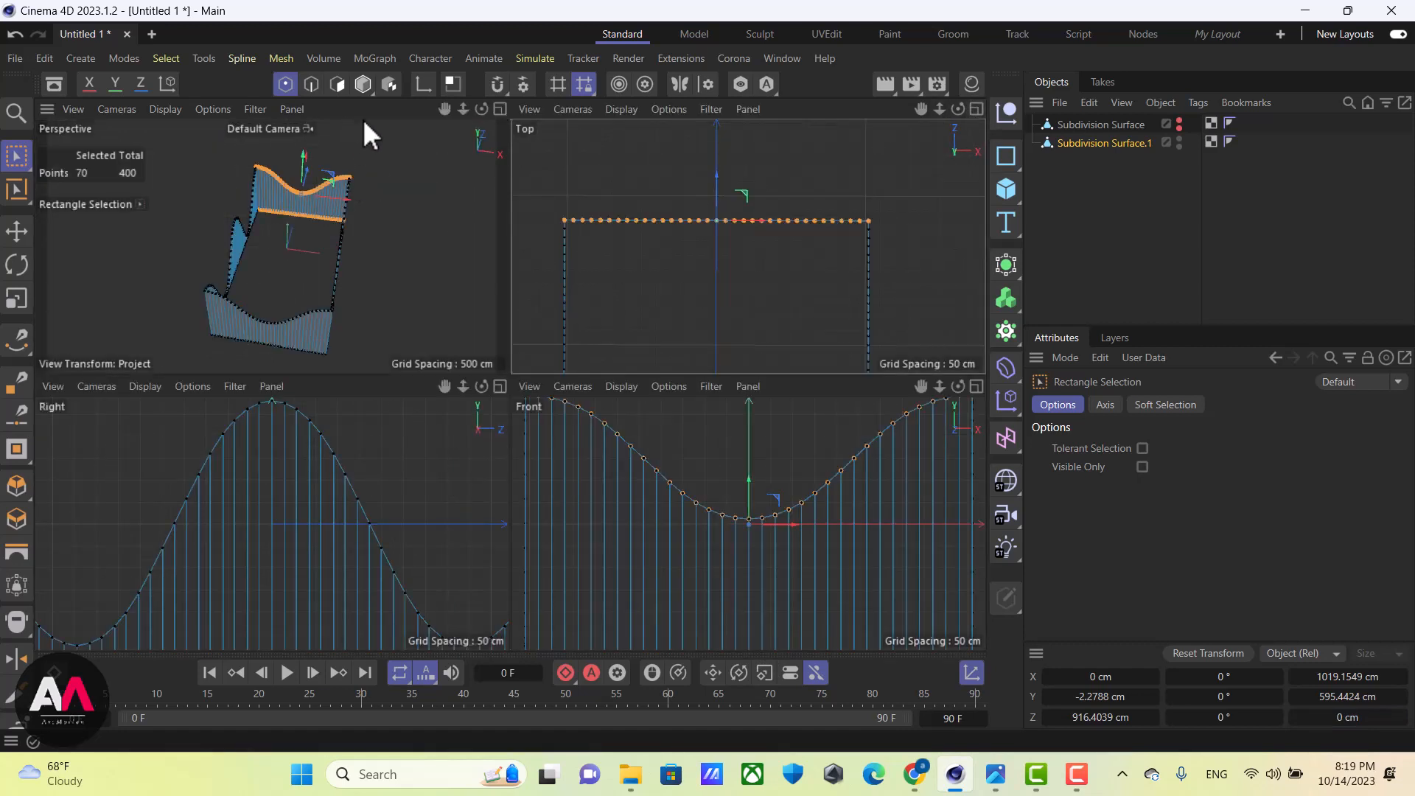
click(499, 109)
alt+drag(489, 396, 429, 262)
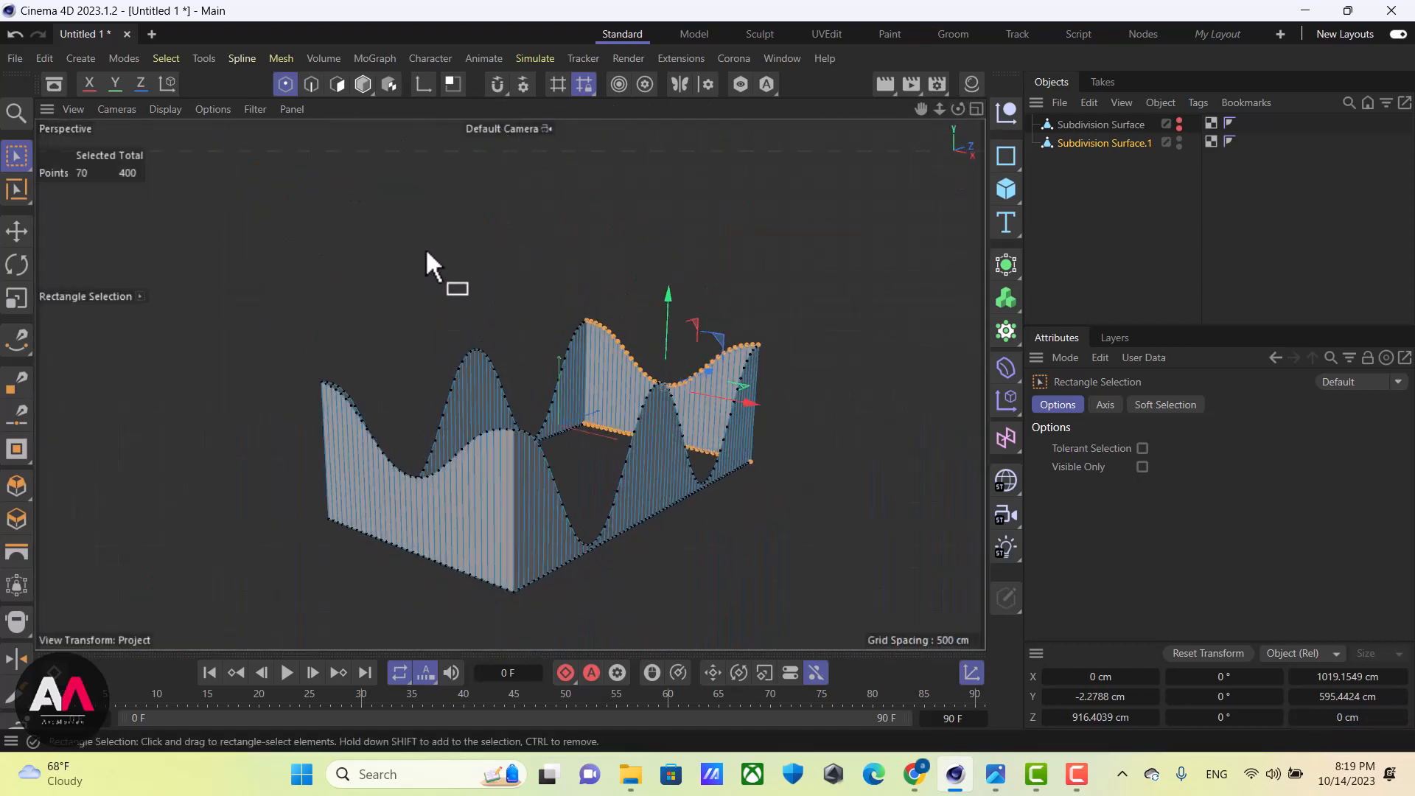
drag(16, 157, 93, 186)
click(95, 190)
click(1084, 251)
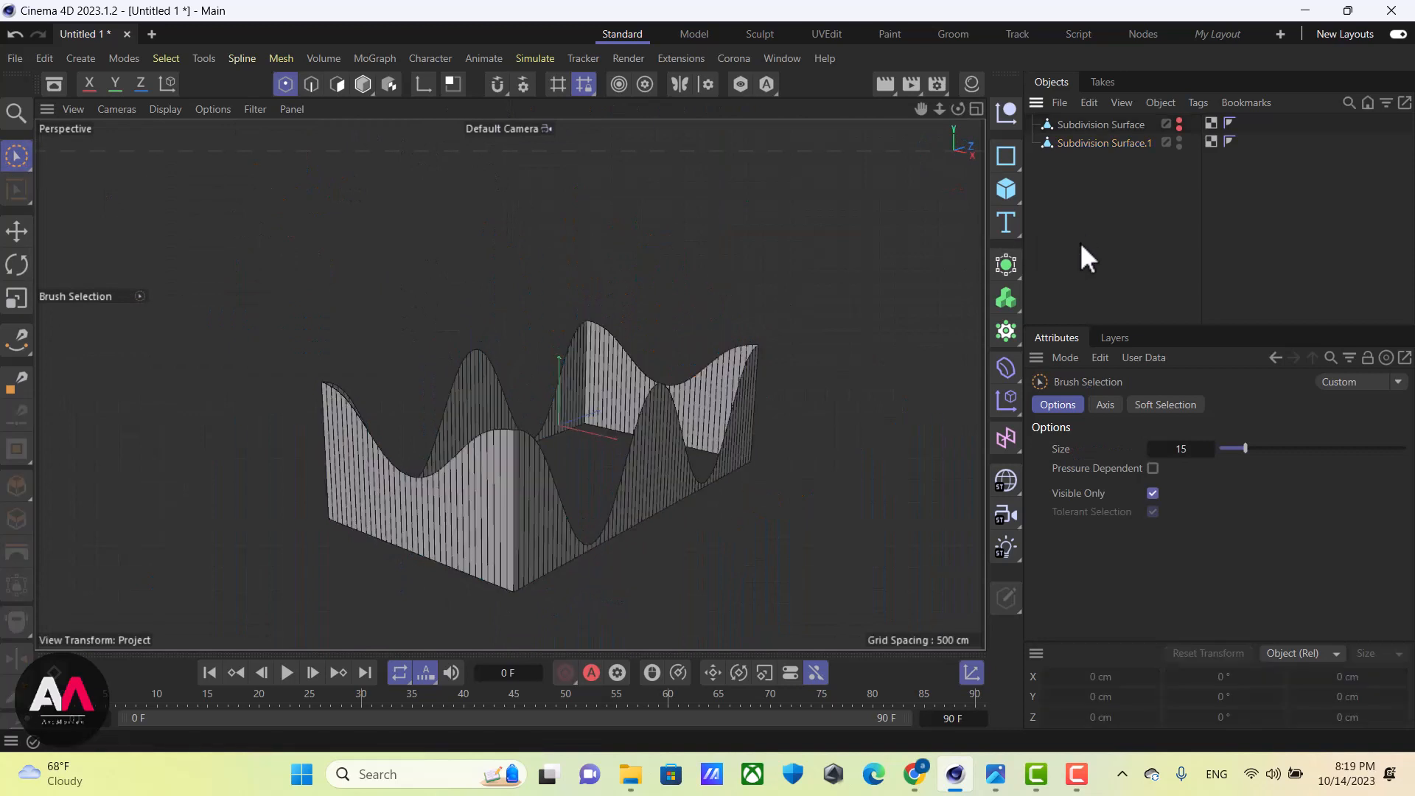
Switch to the reference image BosjesCapel.png and examine the glazed facades and the timber-clad crossbeam detail, then return to Cinema 4D
mouse_move(987, 787)
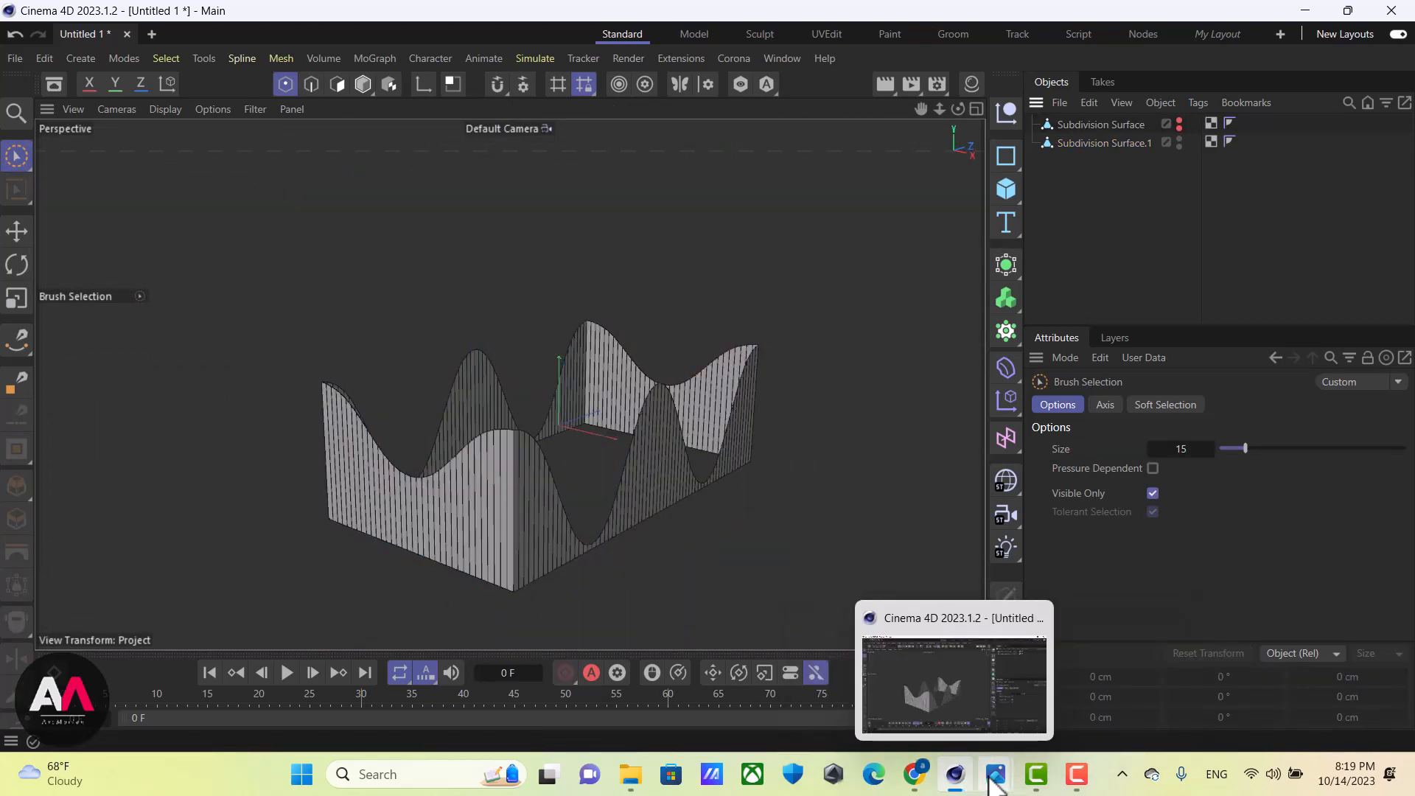
click(914, 628)
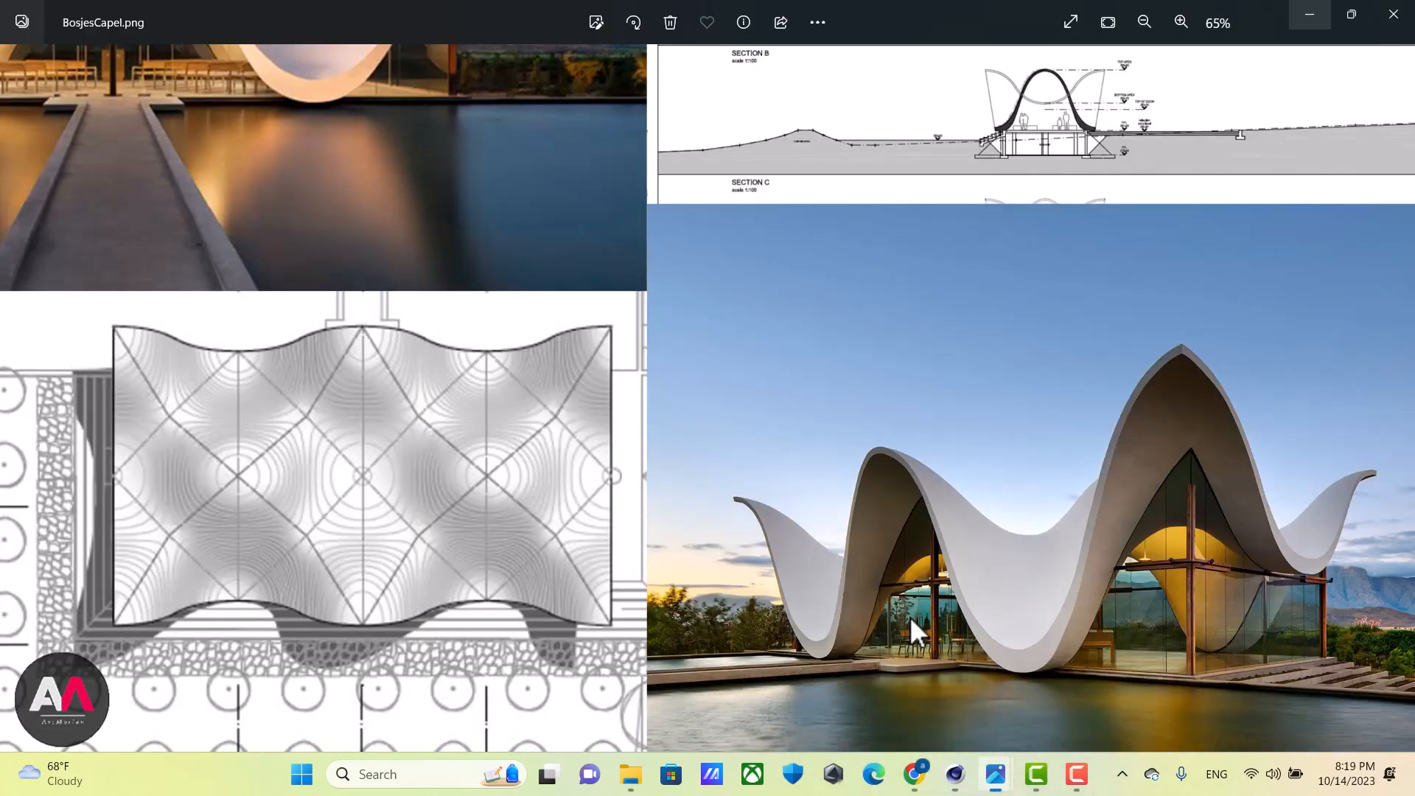
scroll(462, 222, up, 4)
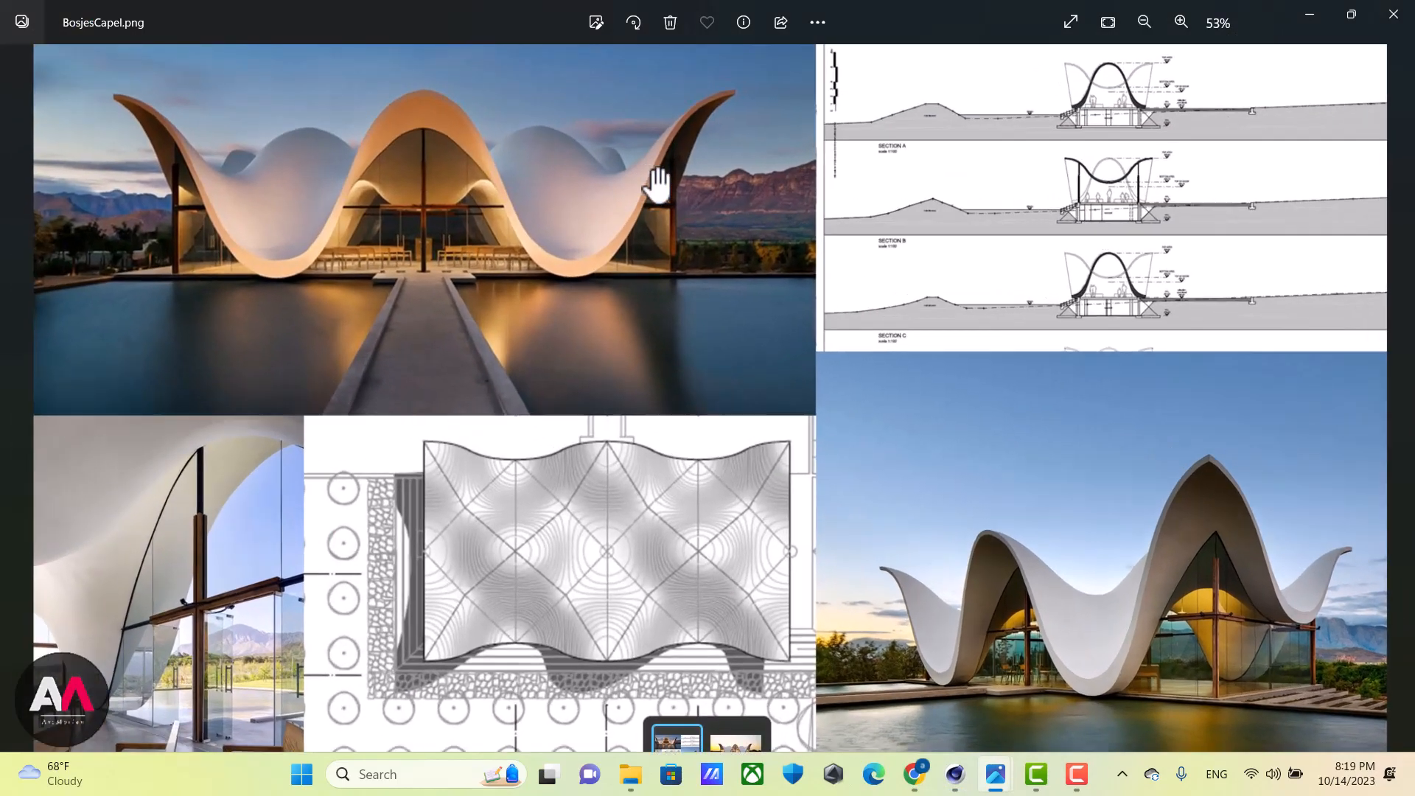
scroll(568, 284, down, 3)
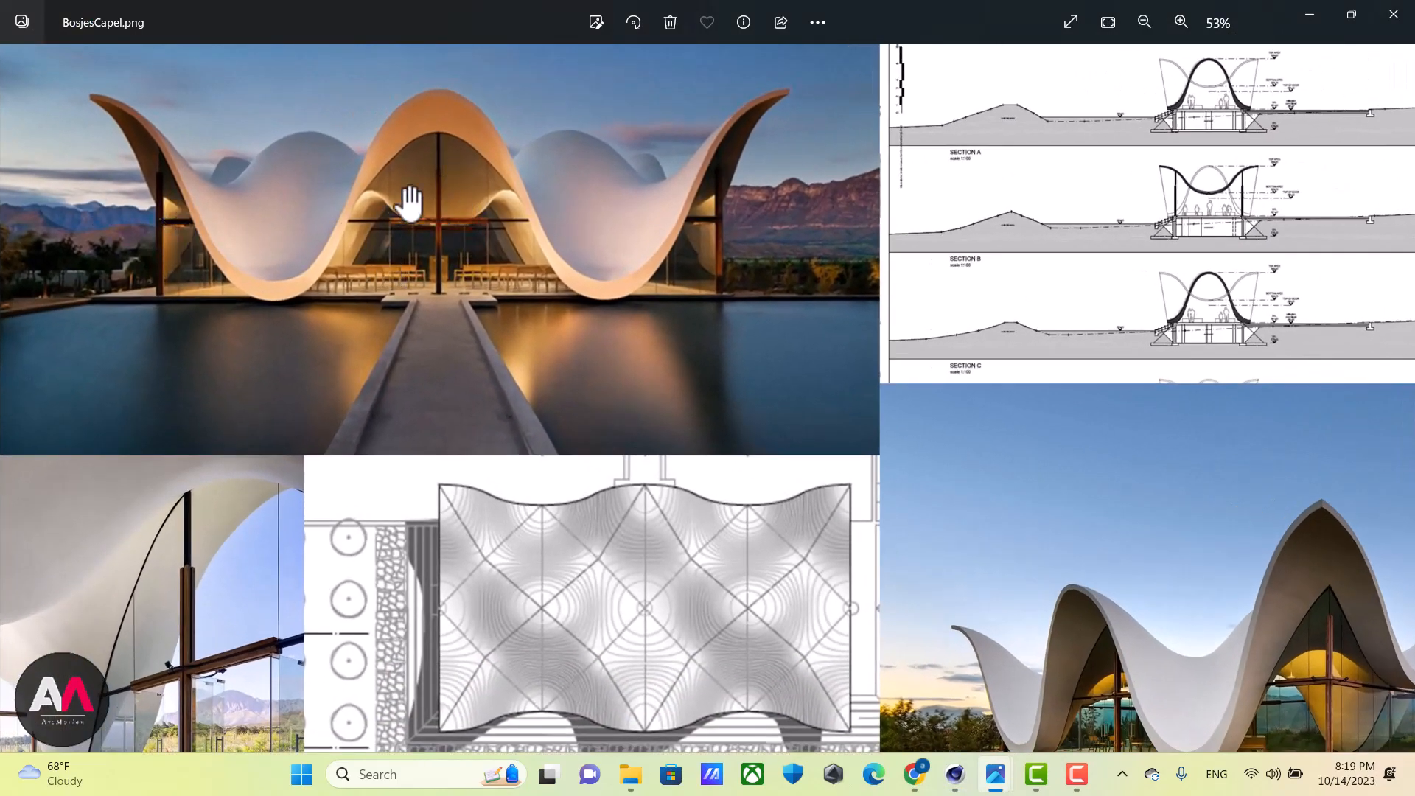
scroll(472, 383, down, 2)
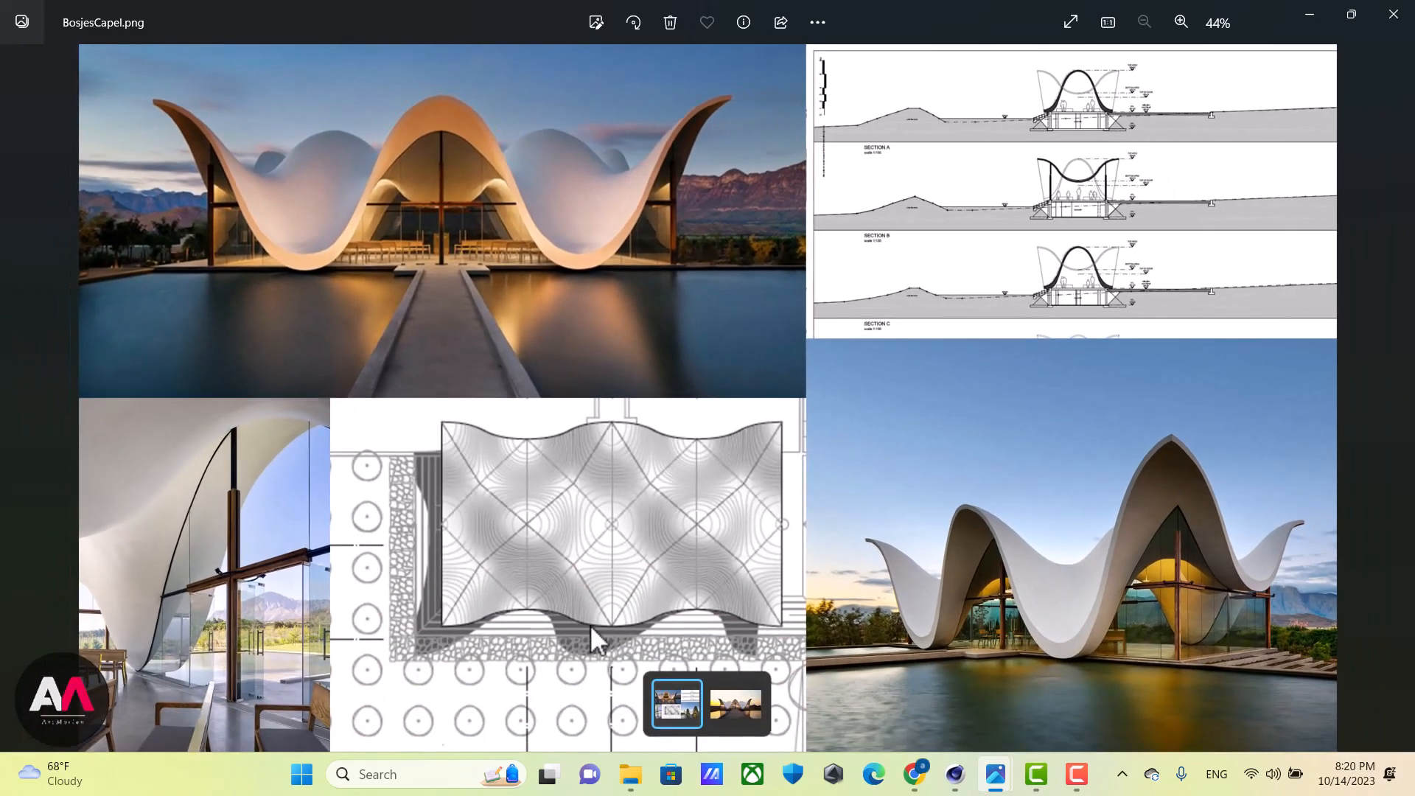
scroll(317, 582, up, 3)
scroll(473, 562, up, 3)
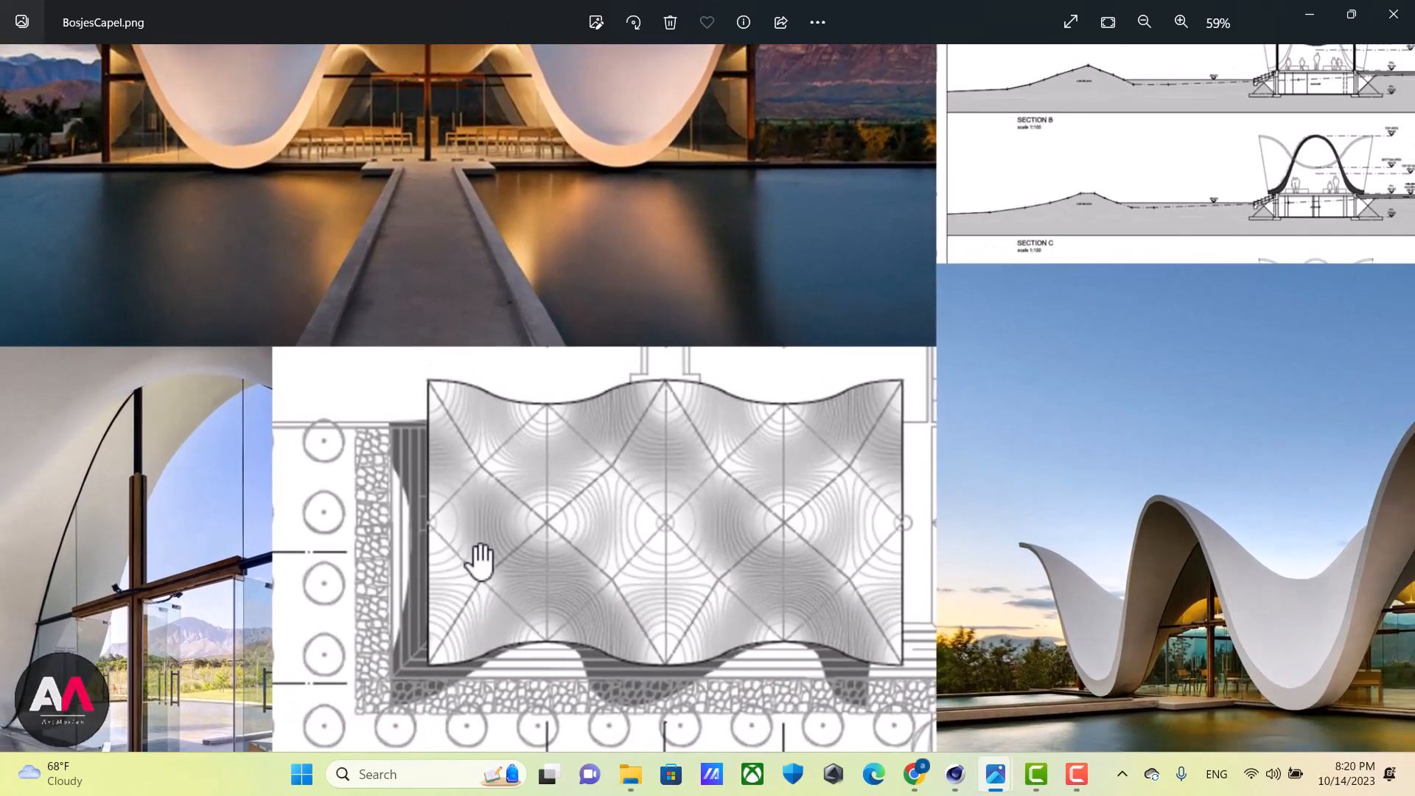
scroll(300, 594, up, 4)
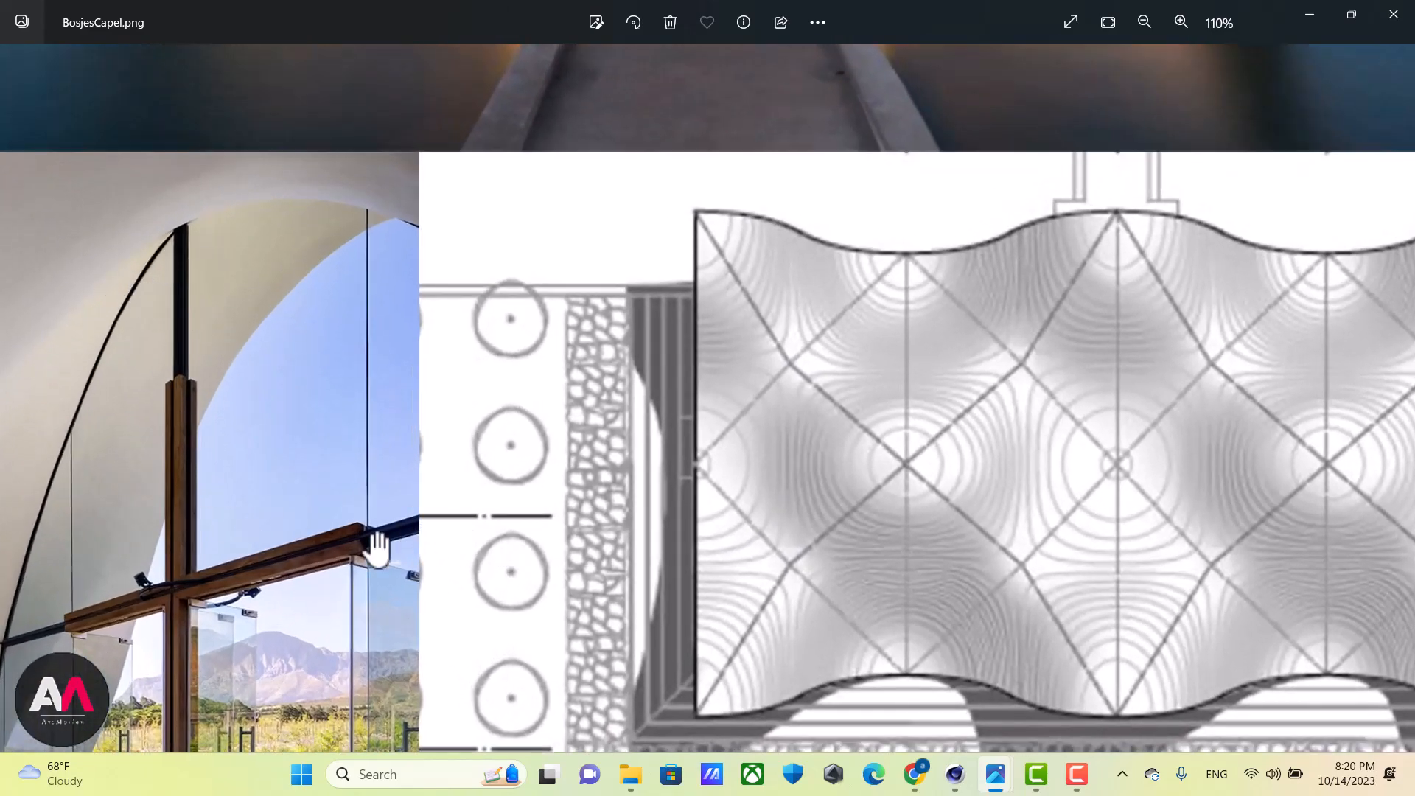
scroll(375, 556, up, 3)
scroll(355, 574, up, 5)
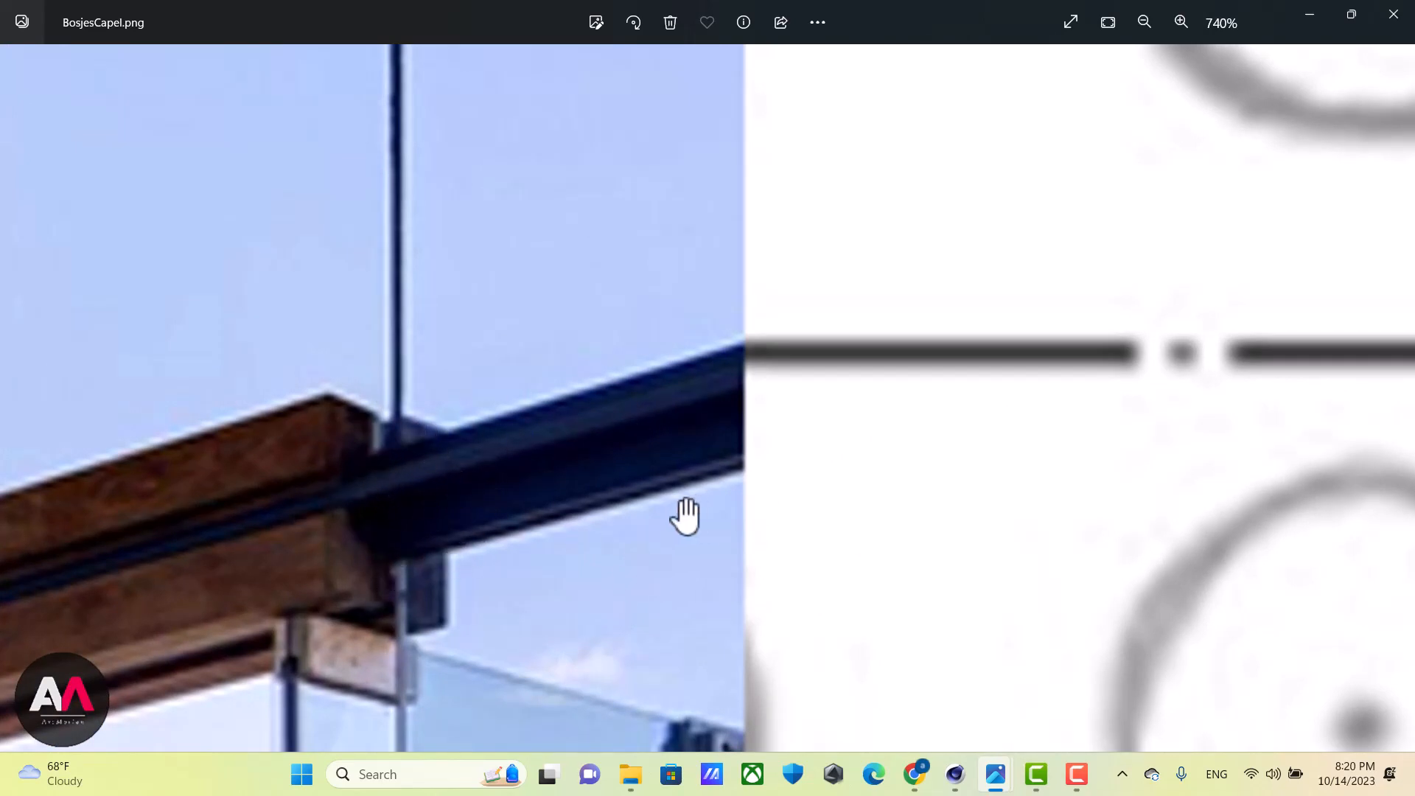
scroll(457, 486, down, 6)
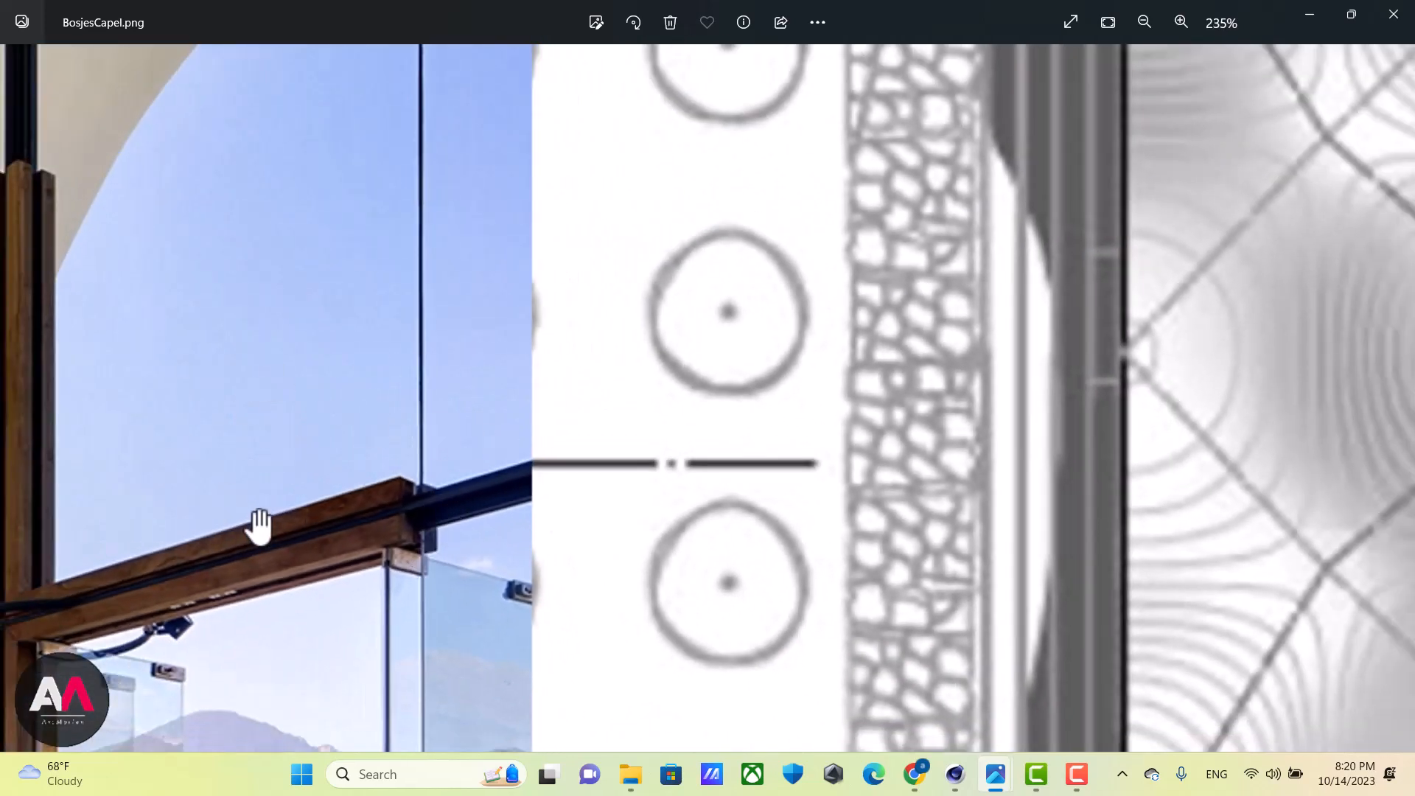
scroll(488, 562, down, 5)
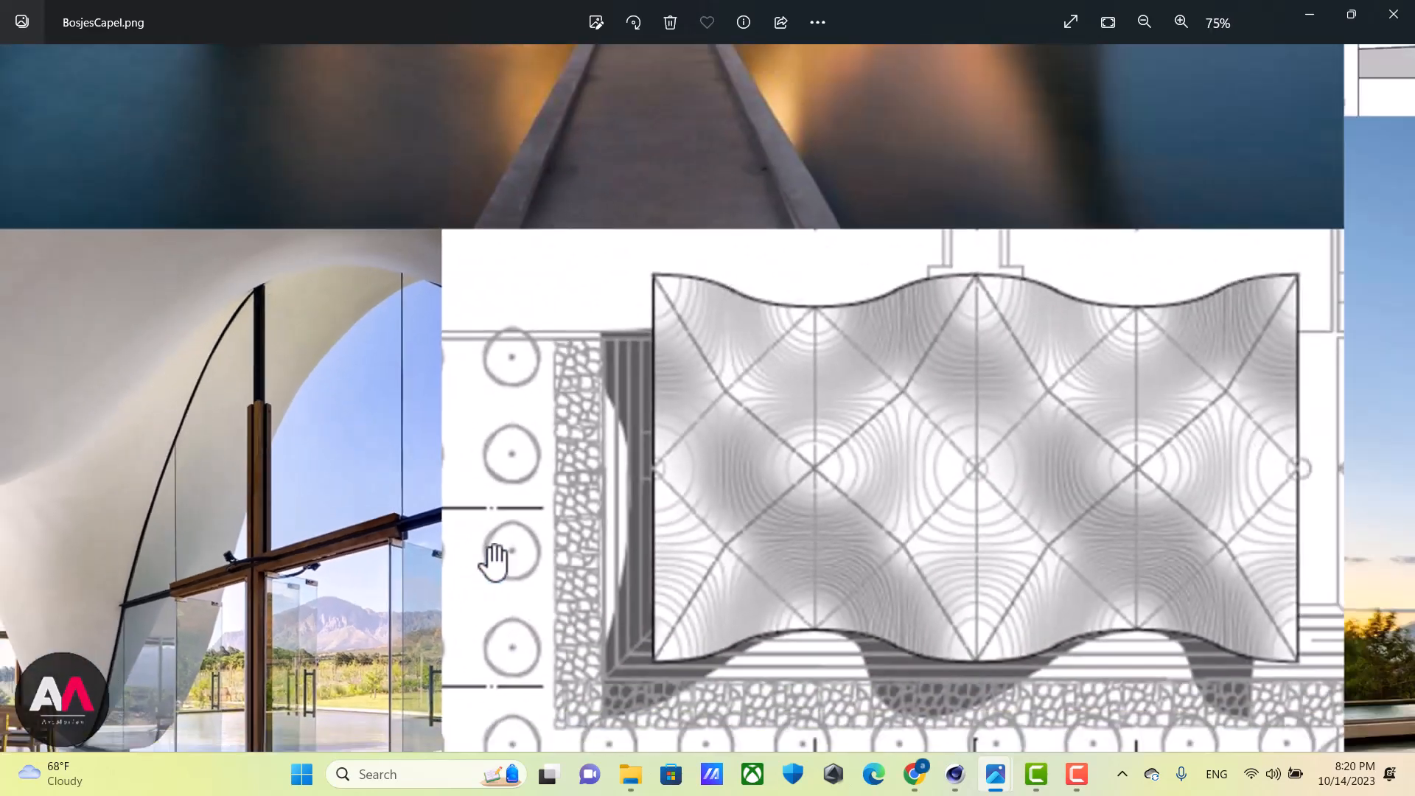
click(1310, 14)
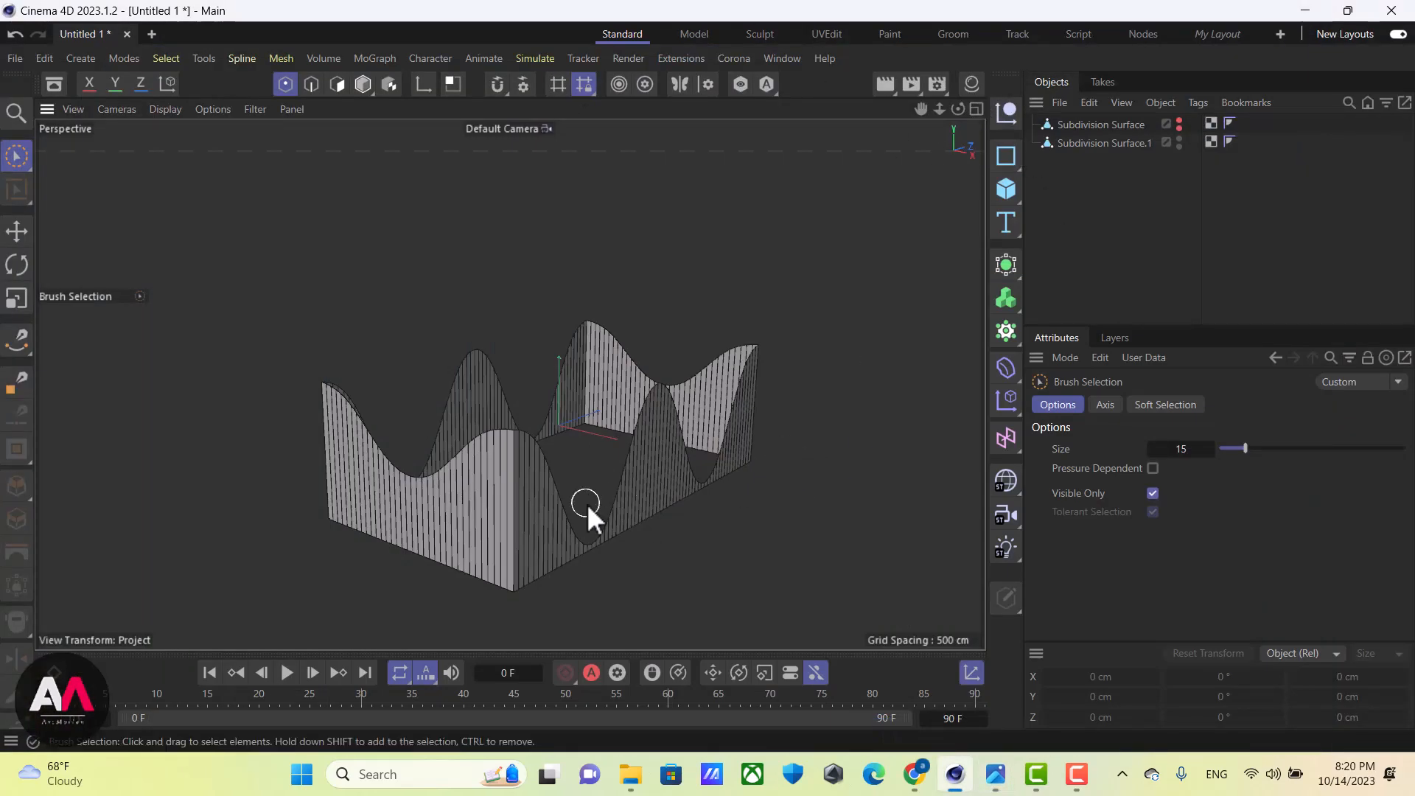
Make the wavy panel visible again, add a Plane at the origin and scale it uniformly to about 2348 cm per side
click(1180, 124)
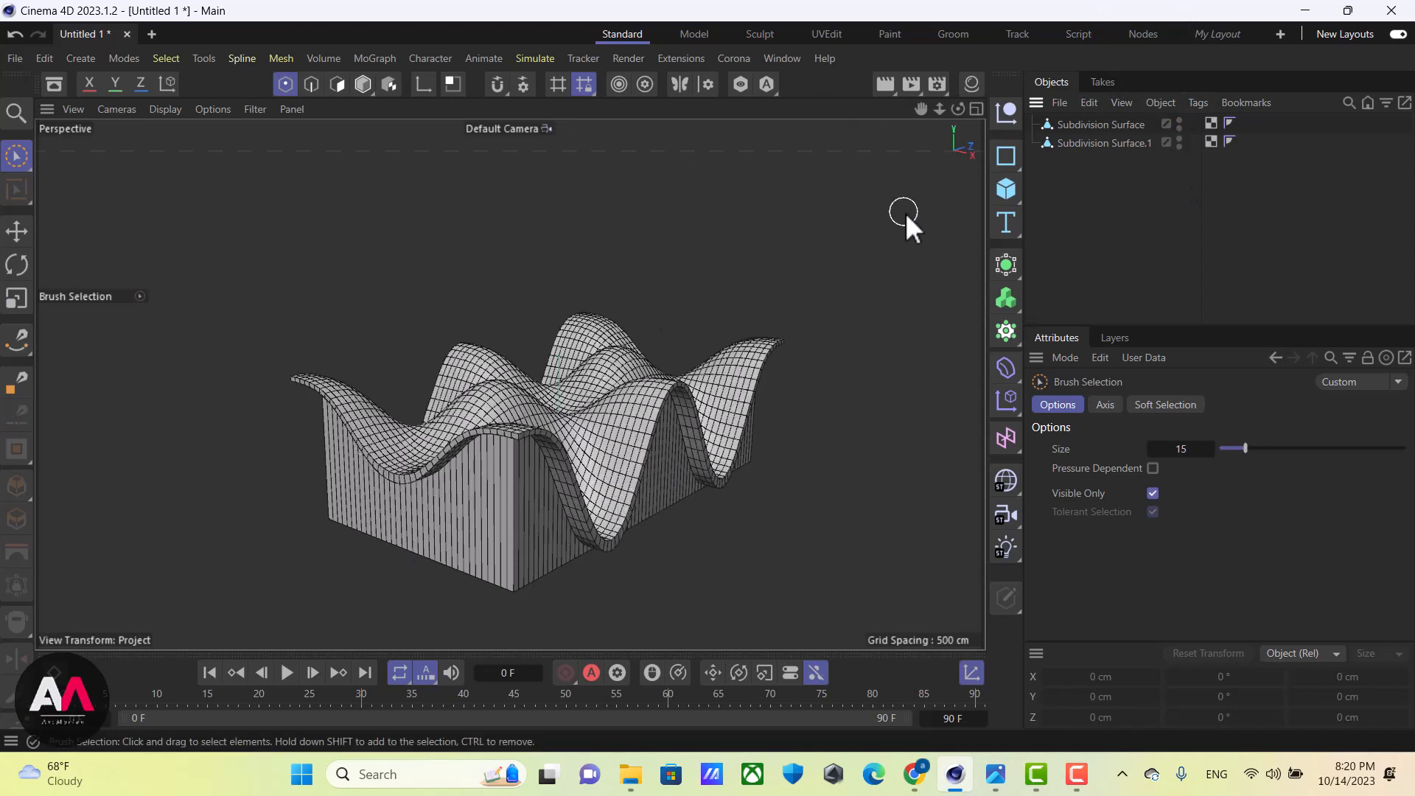
click(1009, 157)
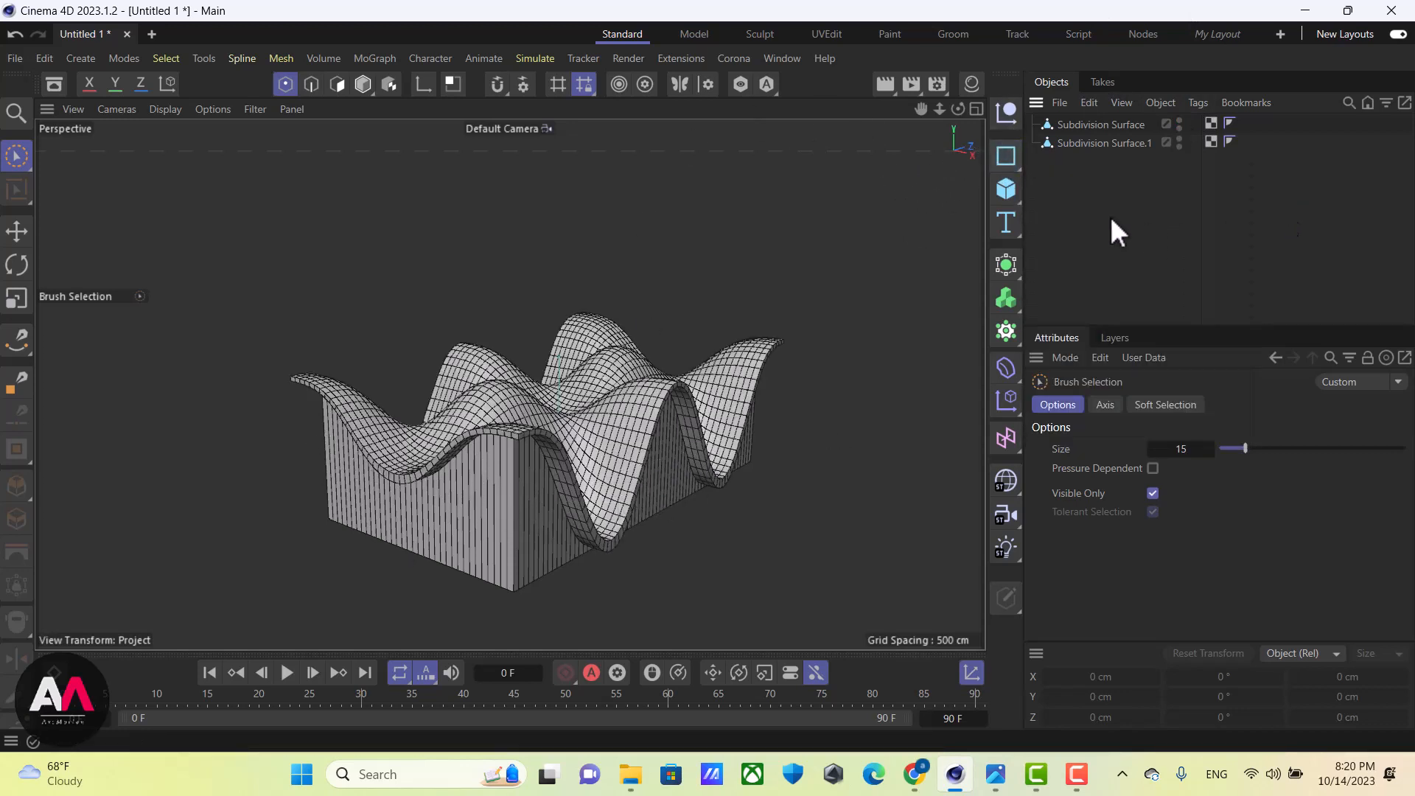
click(1007, 190)
click(1082, 252)
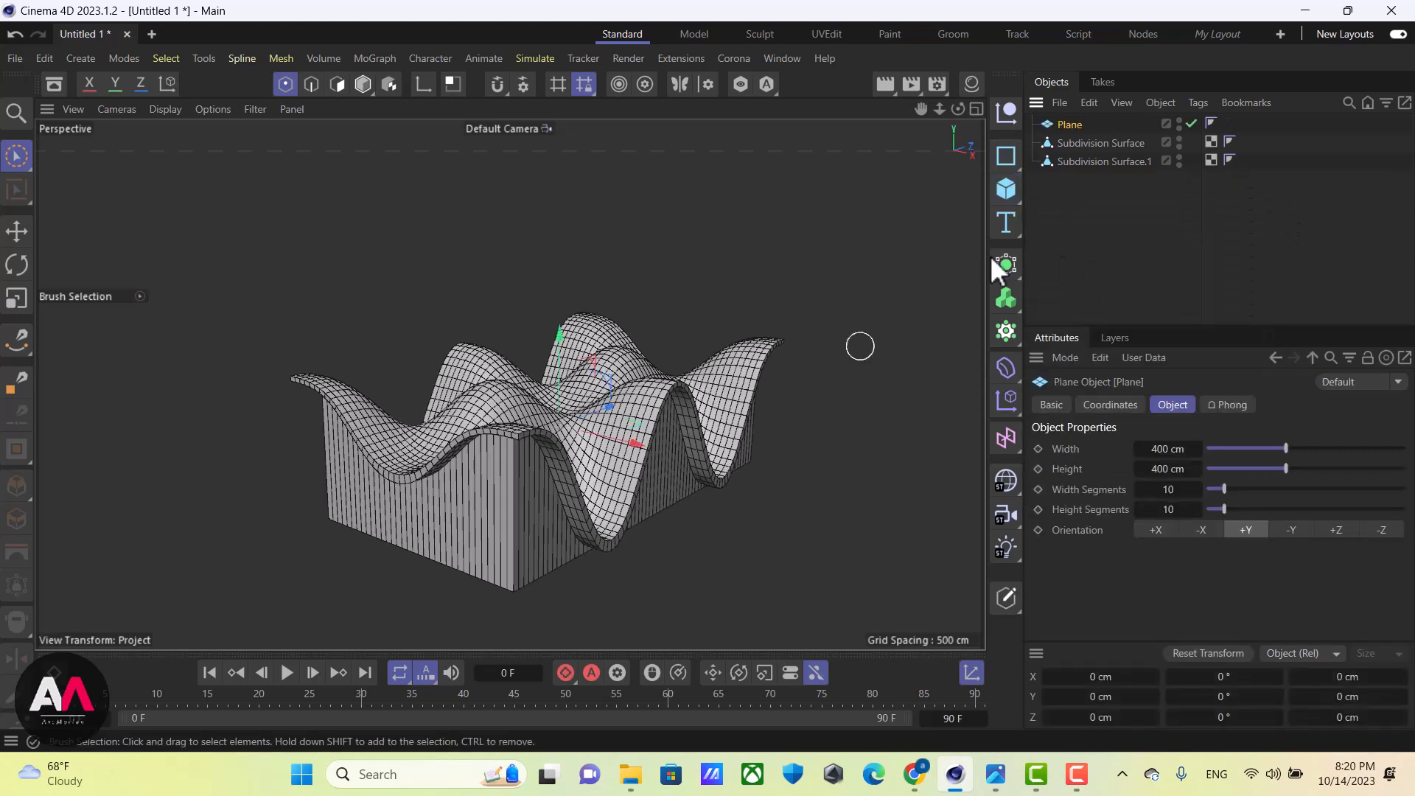
key(t)
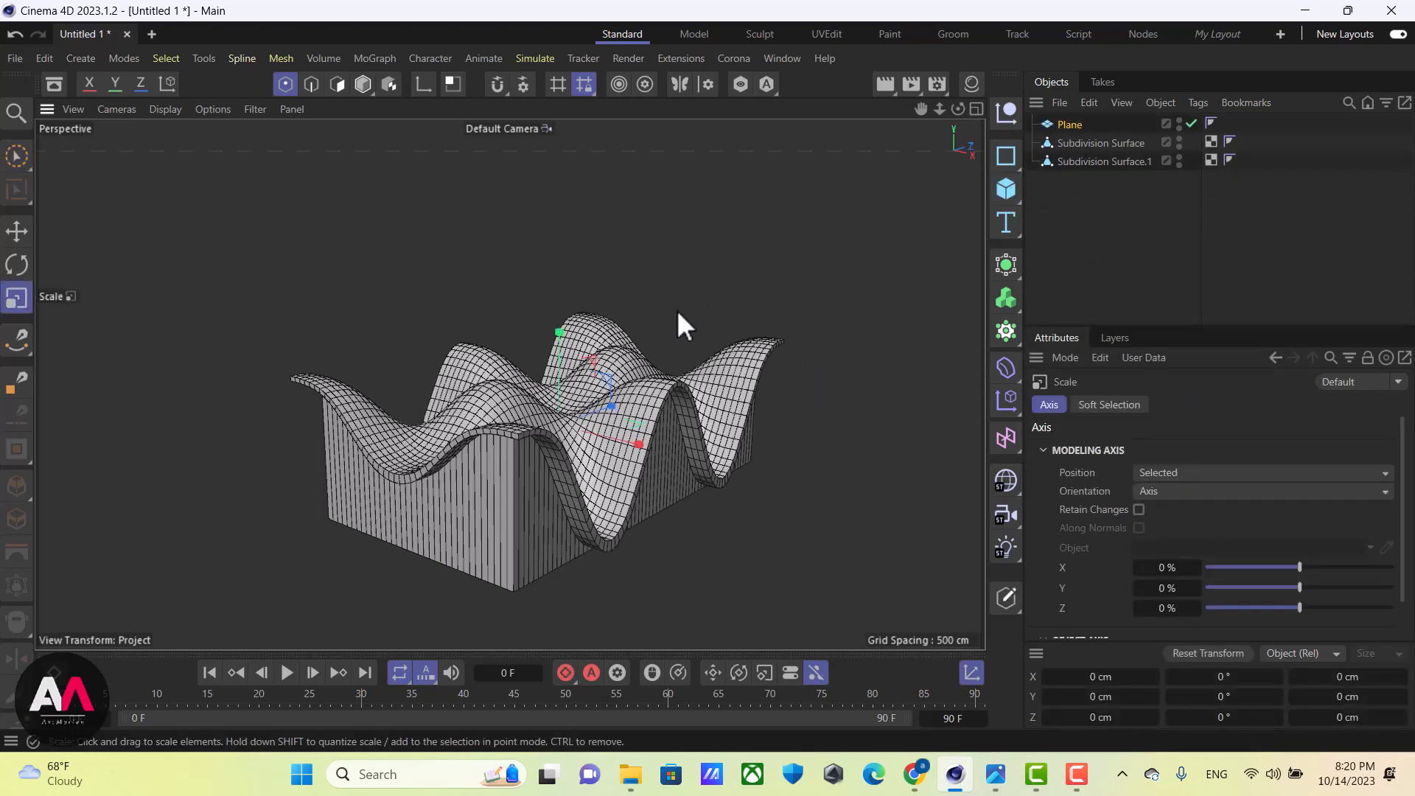
drag(678, 314, 532, 386)
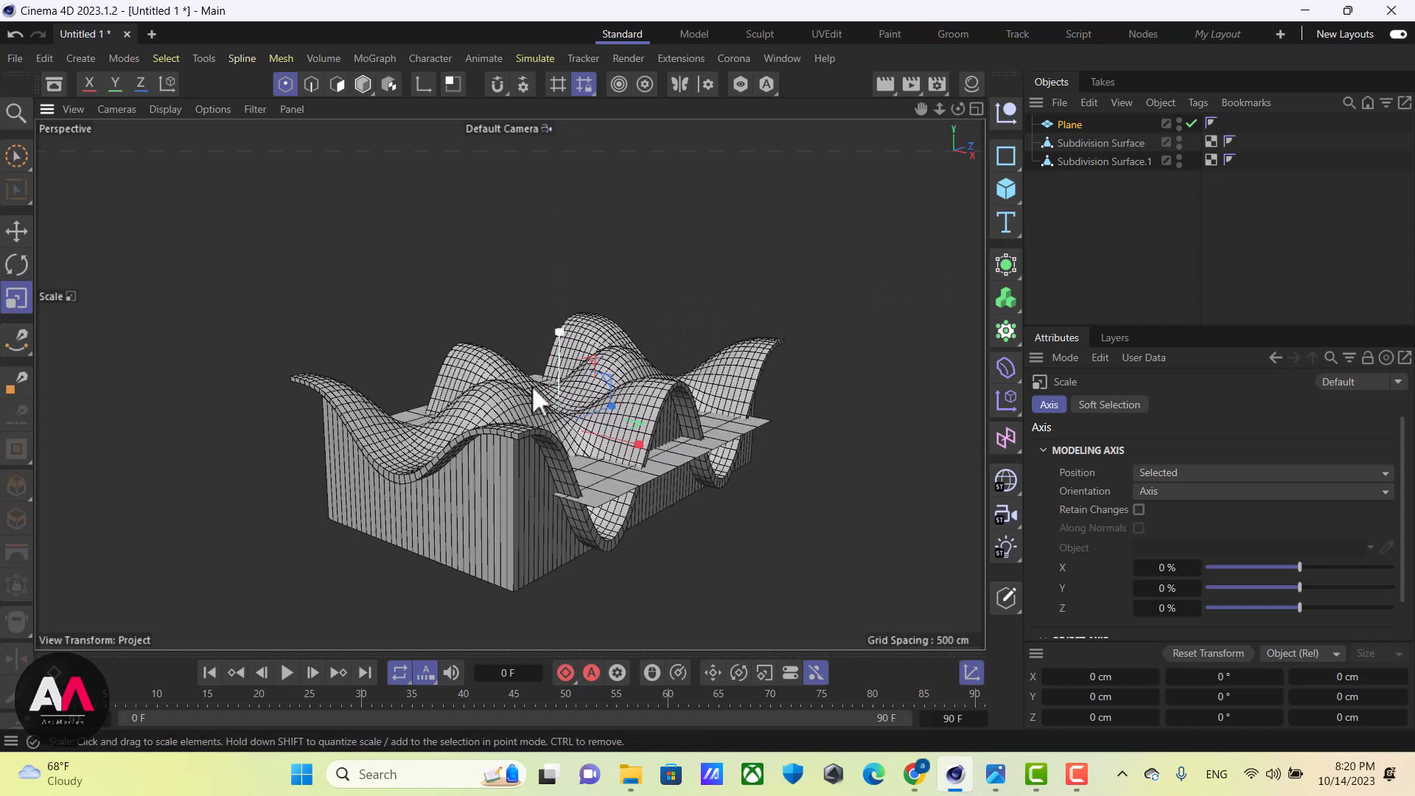
drag(633, 356, 460, 395)
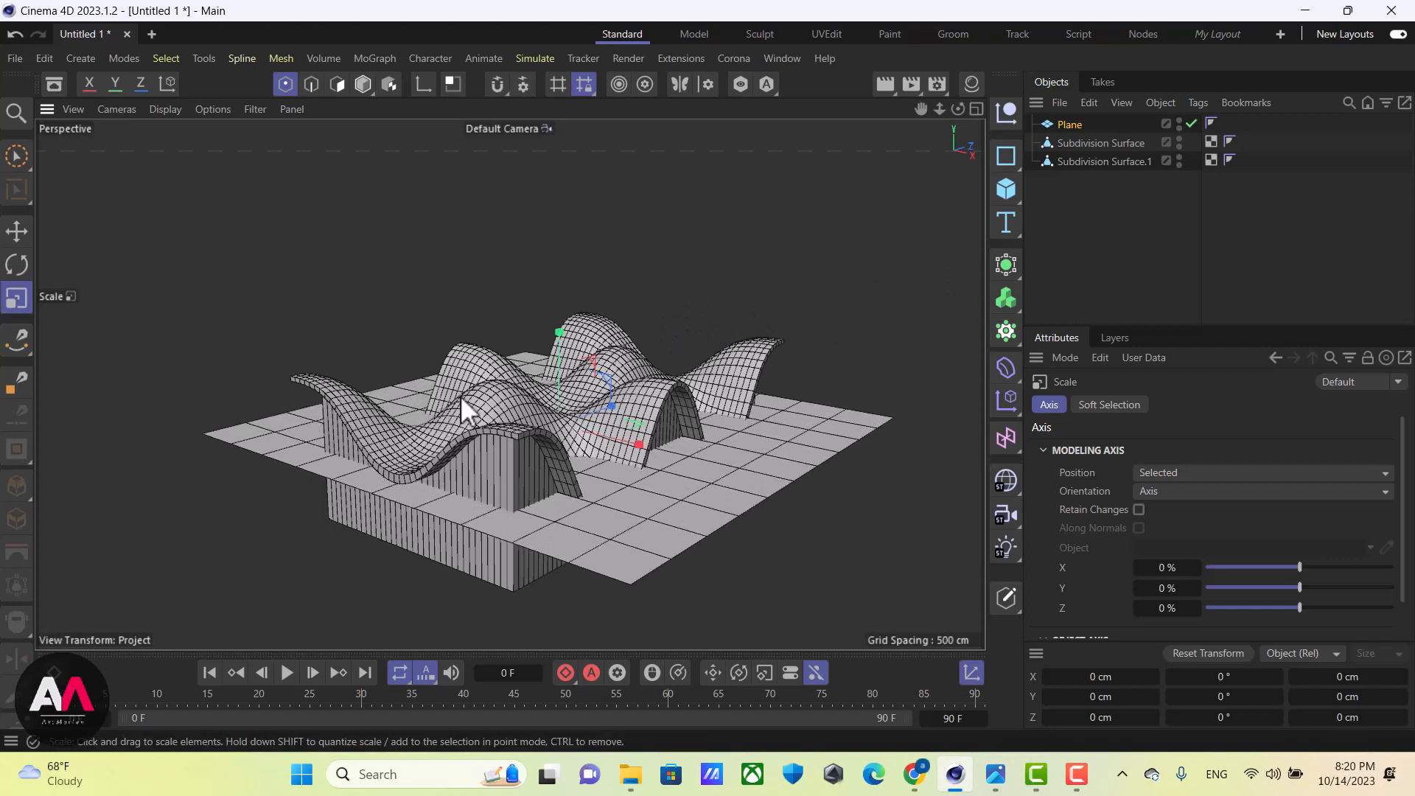
drag(652, 373, 661, 325)
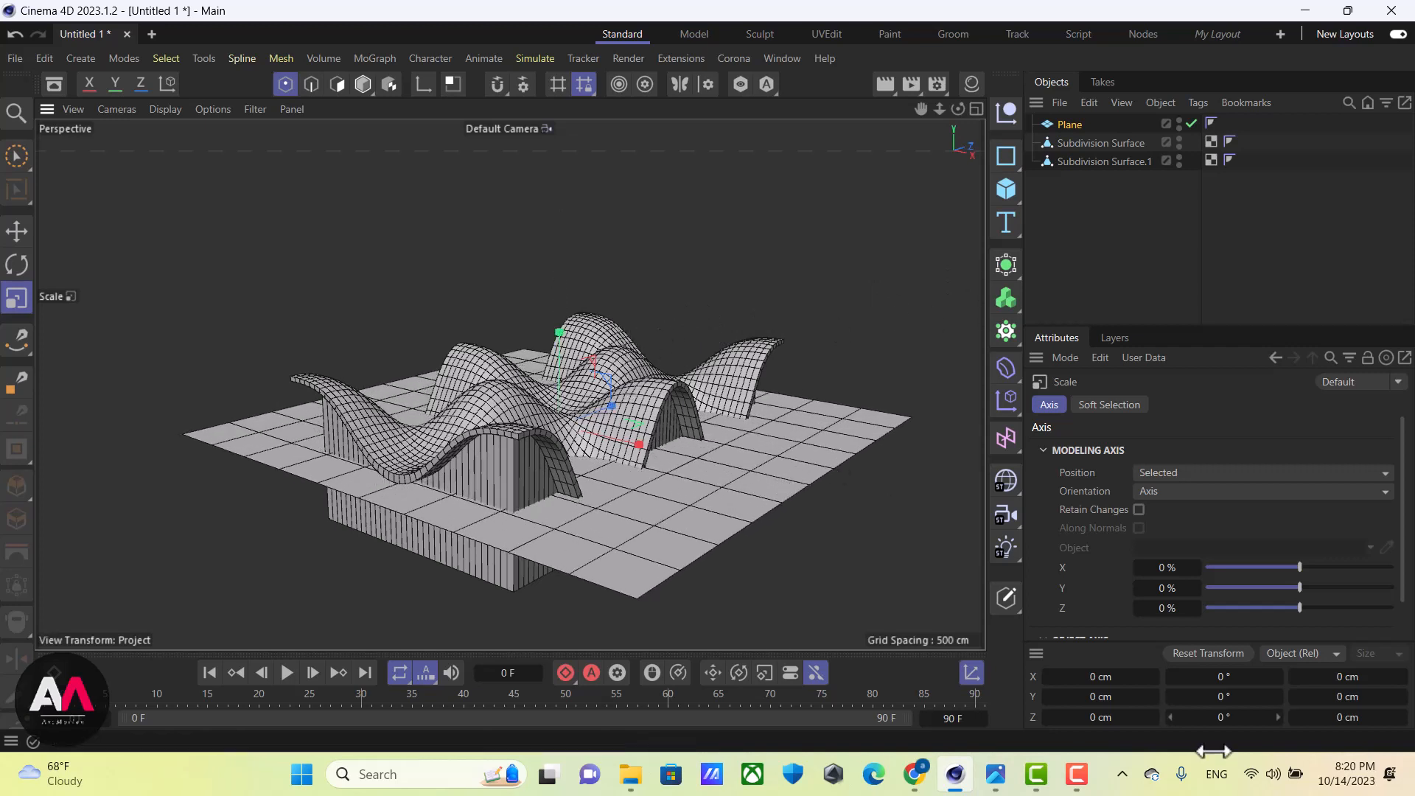
Set the plane's width segments and height segments to 1
click(1068, 126)
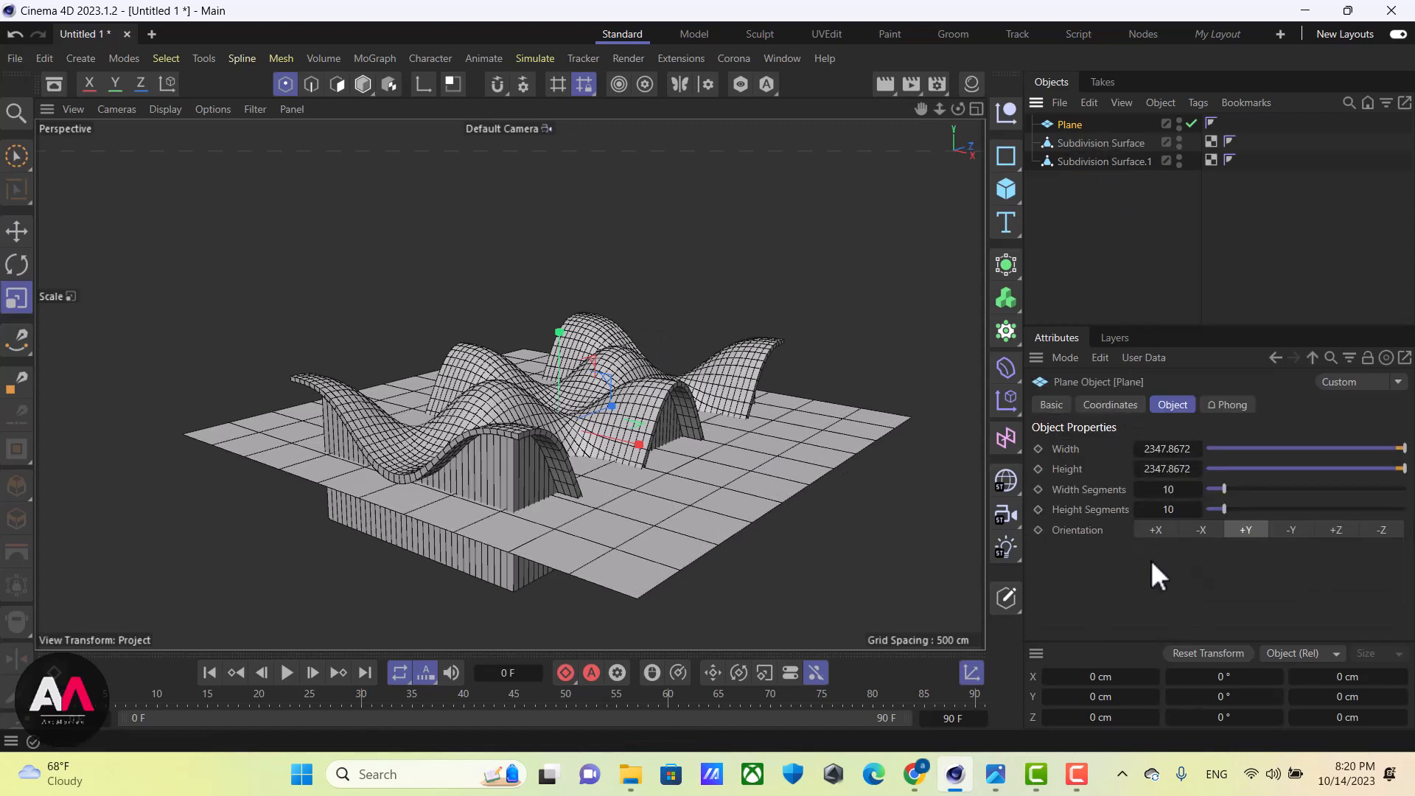
double_click(1169, 490)
text(1)
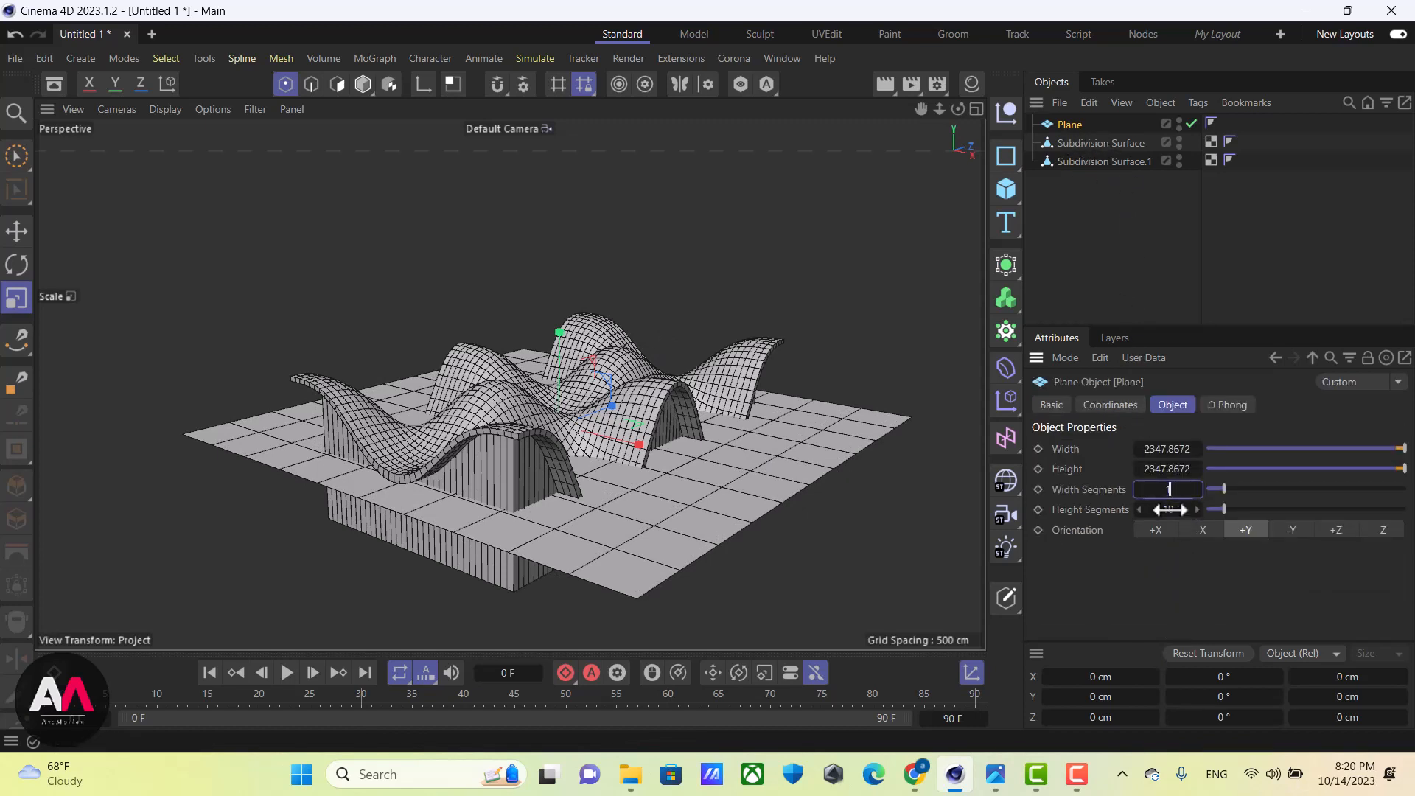
key(Tab)
double_click(1171, 514)
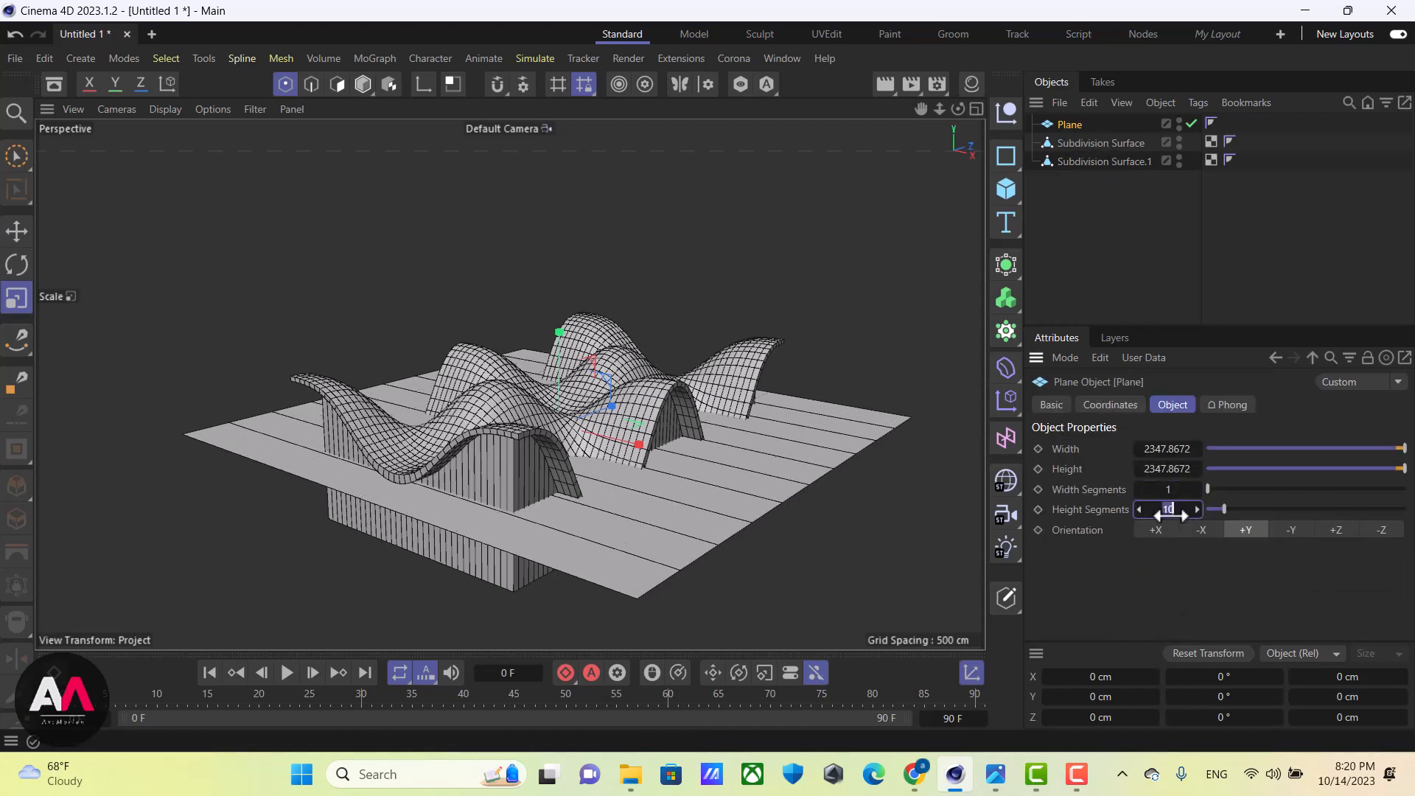
text(1)
key(Return)
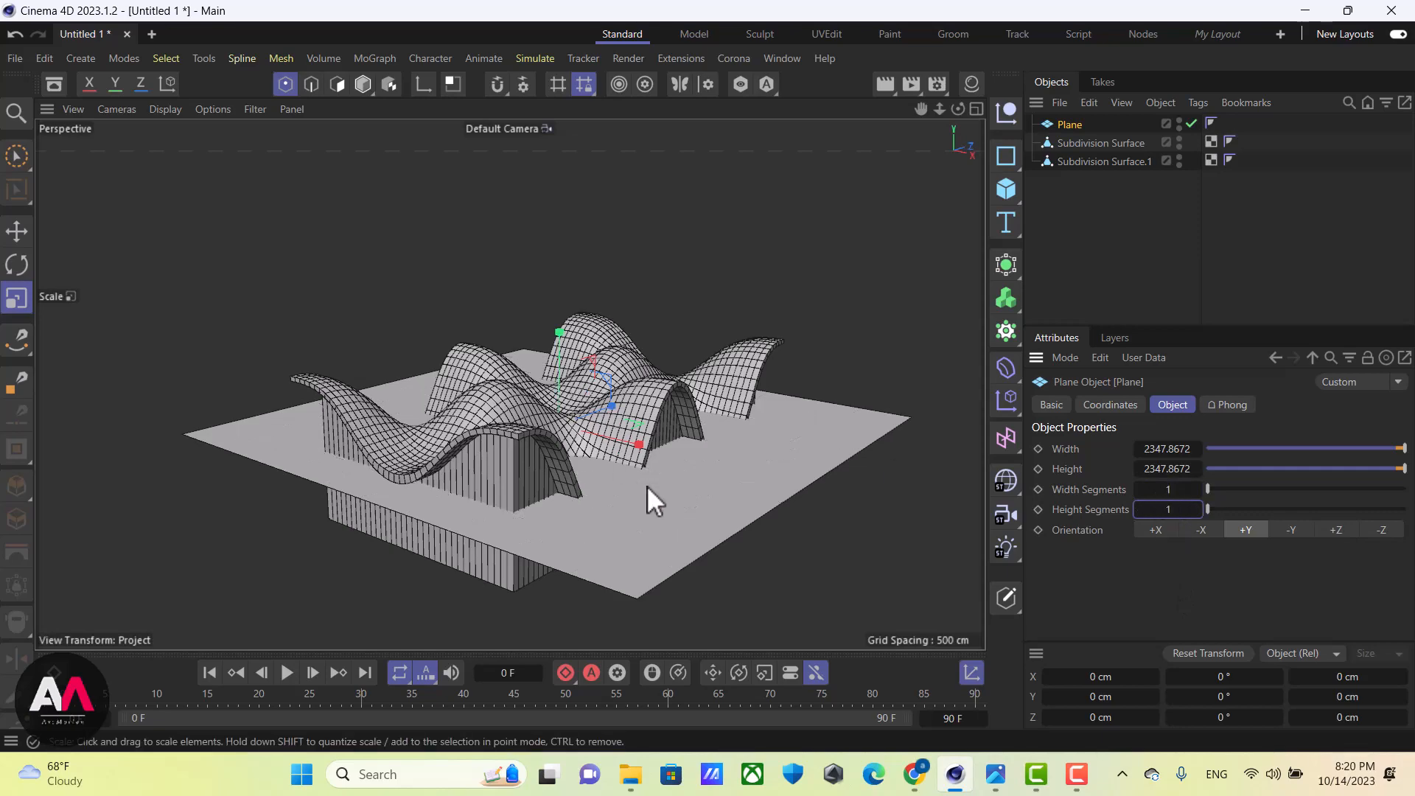
Add a Boole and nest the walls object Subdivision Surface.1 above the Plane inside it to cut the walls at the plane
alt+right_drag(582, 521, 663, 477)
alt+drag(663, 476, 537, 487)
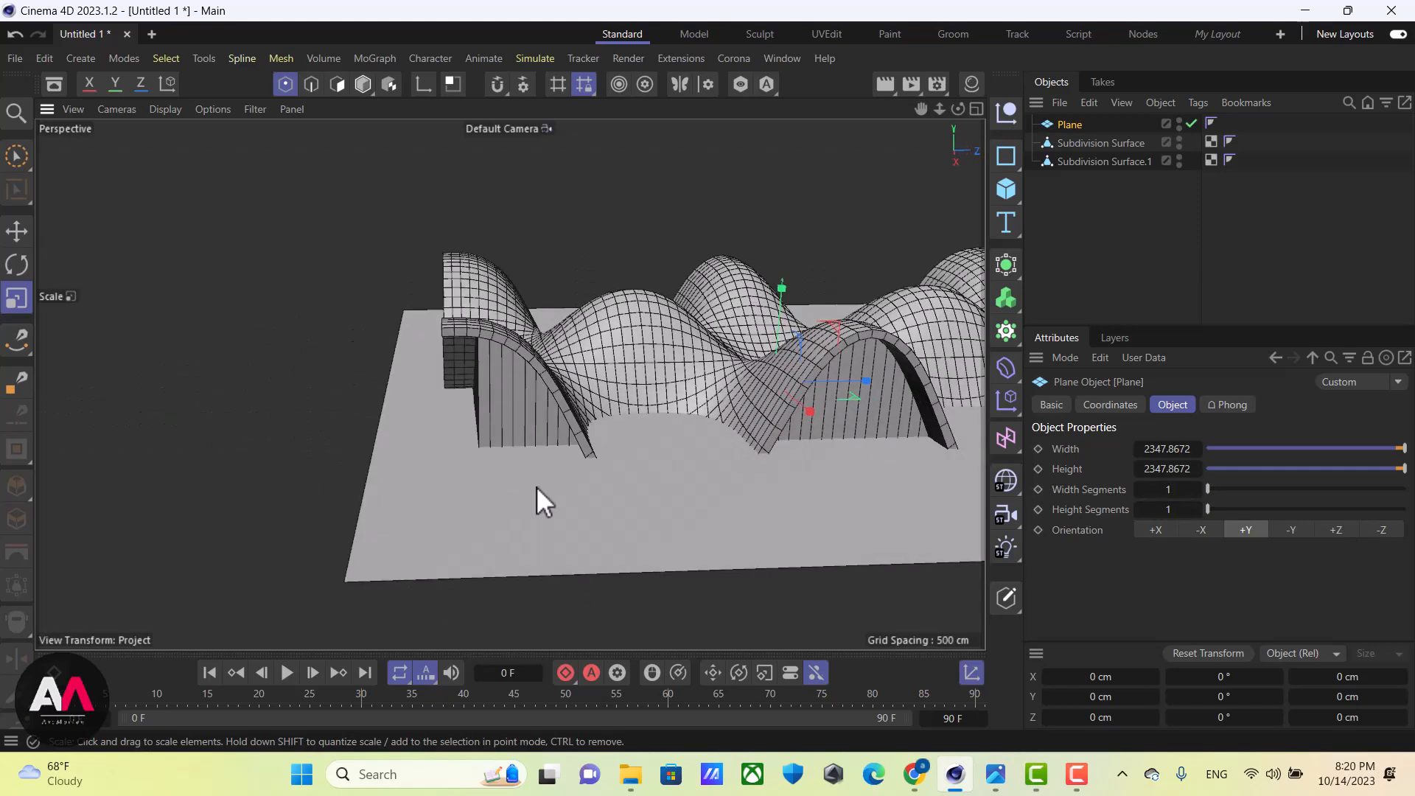
alt+middle_drag(537, 486, 112, 366)
alt+drag(112, 366, 442, 341)
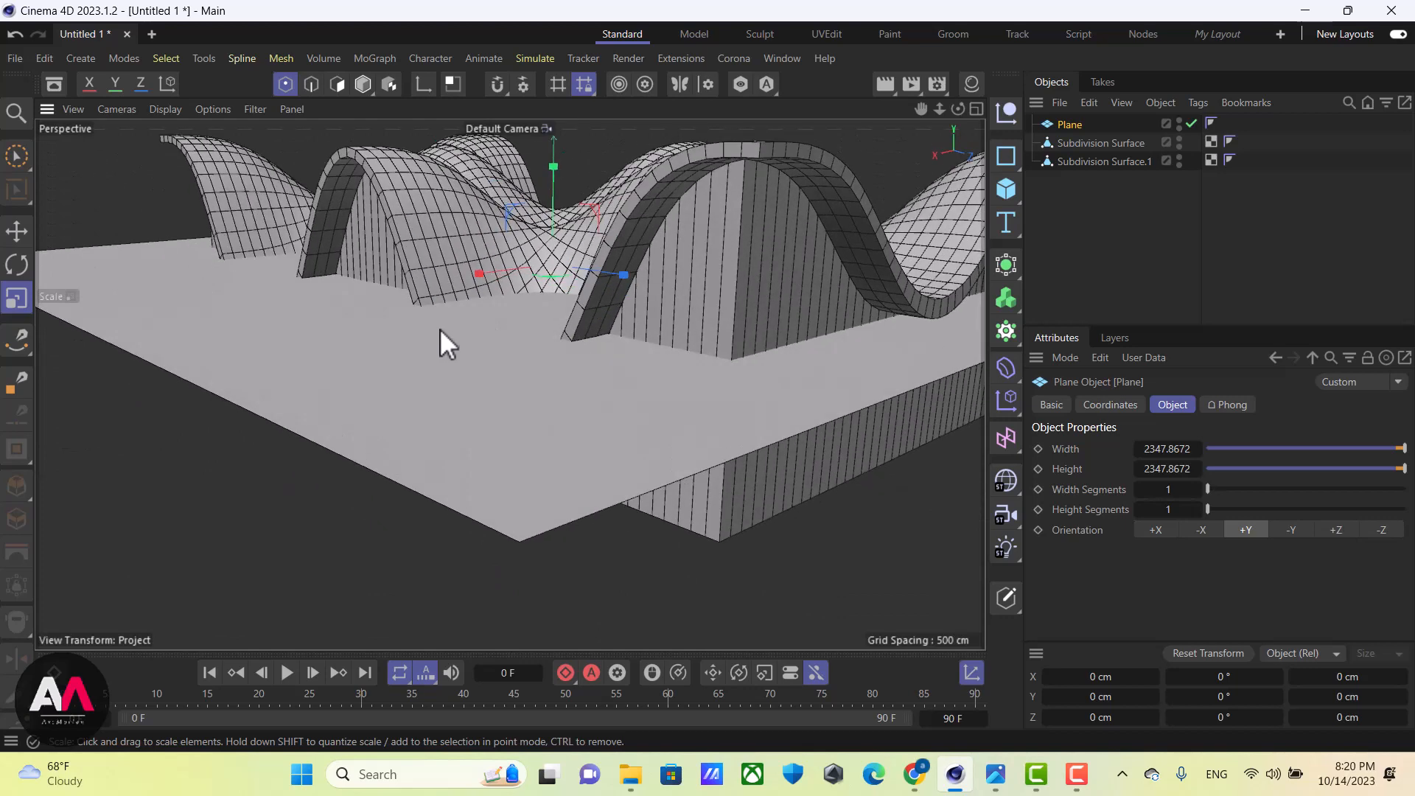
alt+right_drag(442, 341, 759, 264)
alt+drag(759, 264, 644, 287)
mouse_move(442, 268)
alt+right_down()
mouse_move(635, 241)
mouse_move(606, 259)
mouse_move(688, 332)
alt+right_up()
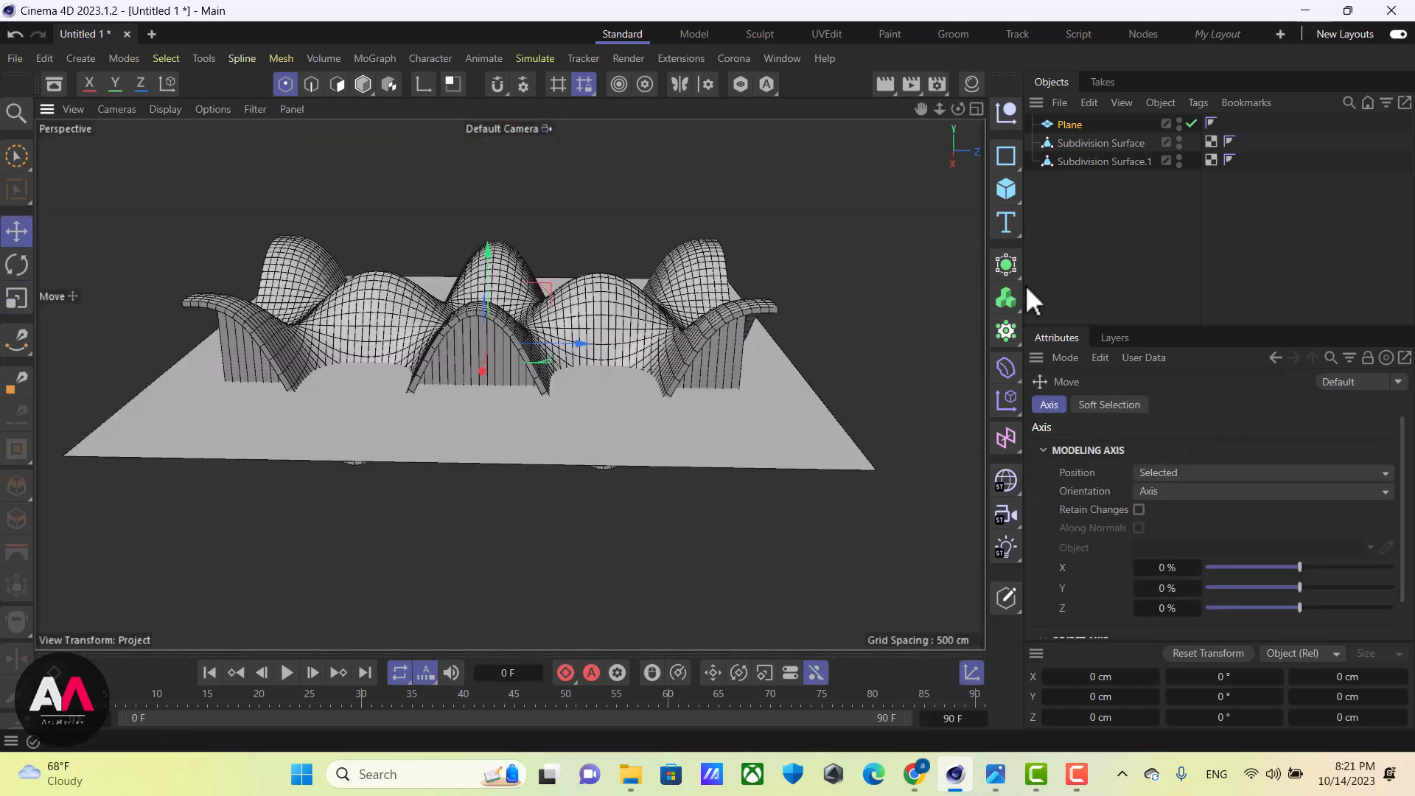
click(1006, 265)
click(1253, 408)
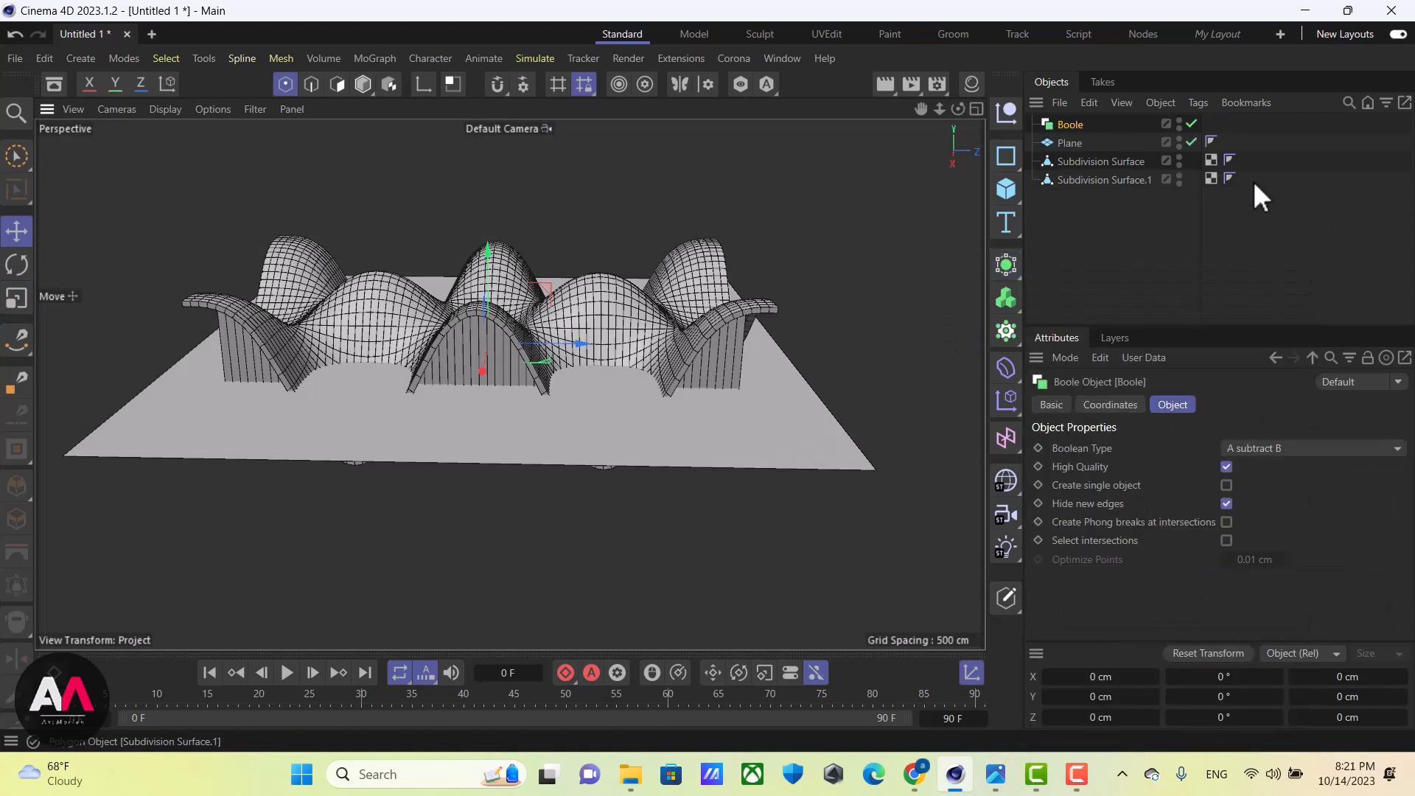
drag(1058, 141, 1075, 122)
click(1106, 180)
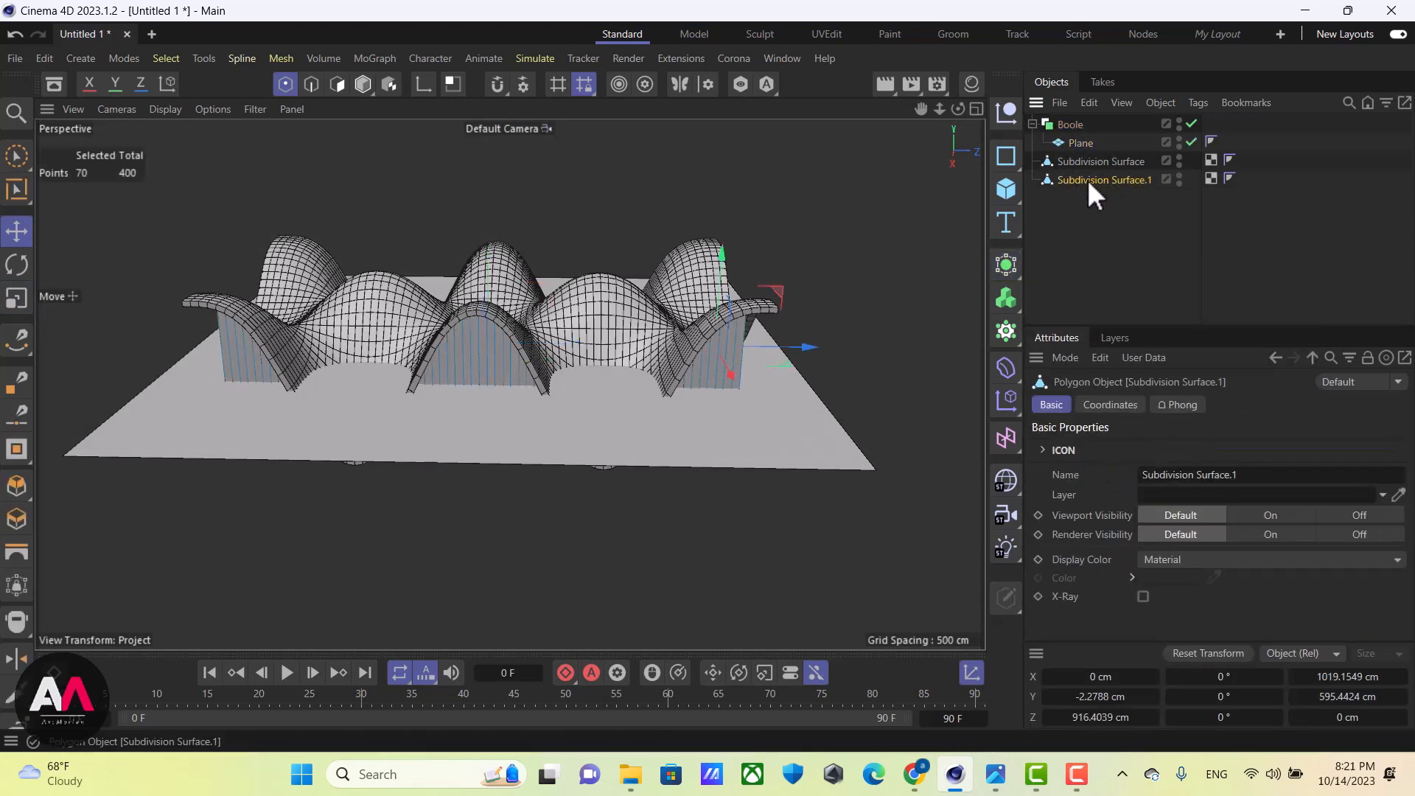
drag(1086, 179, 1078, 133)
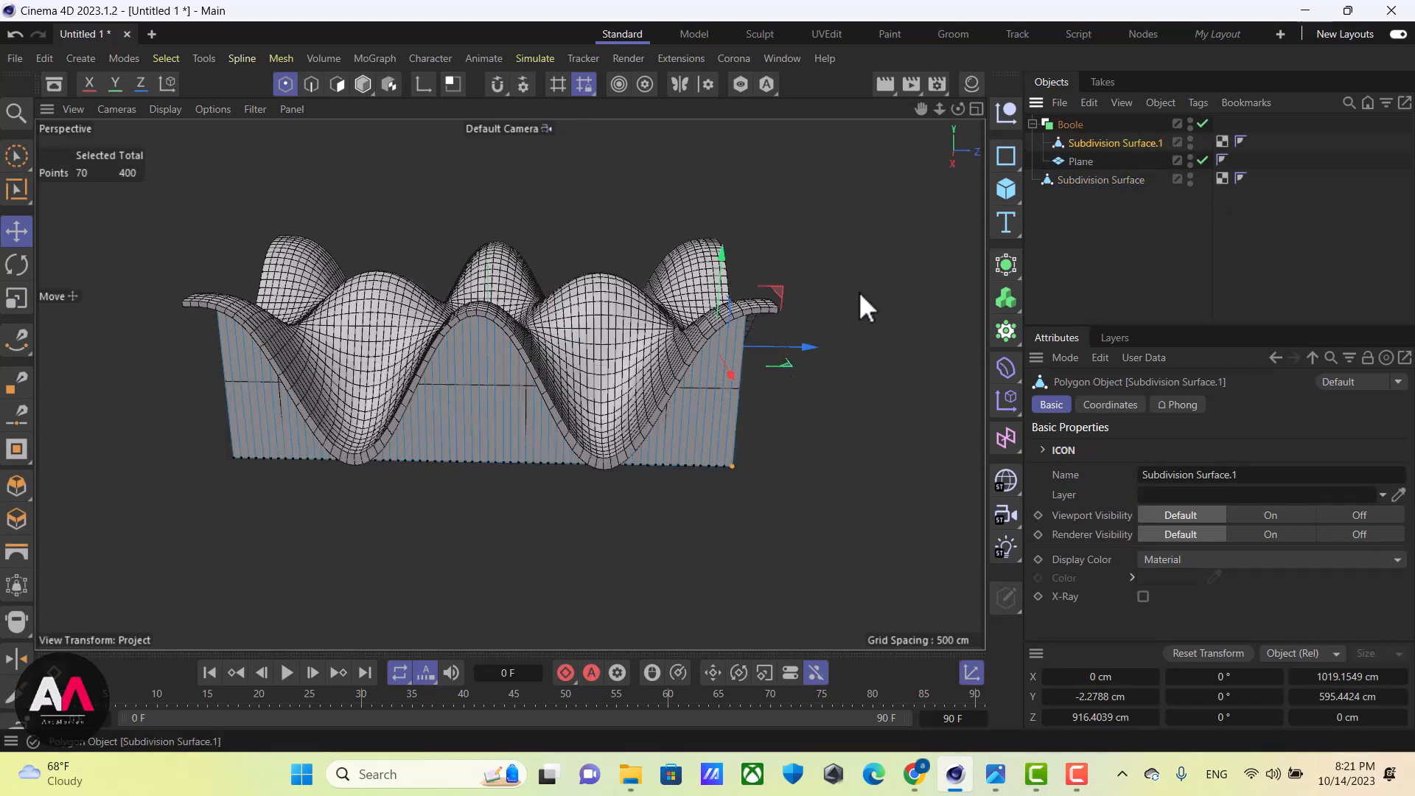
Inspect the horizontal cut line at the walls' corner and run Current State to Object on the Boole
alt+drag(859, 290, 653, 383)
scroll(864, 297, up, 5)
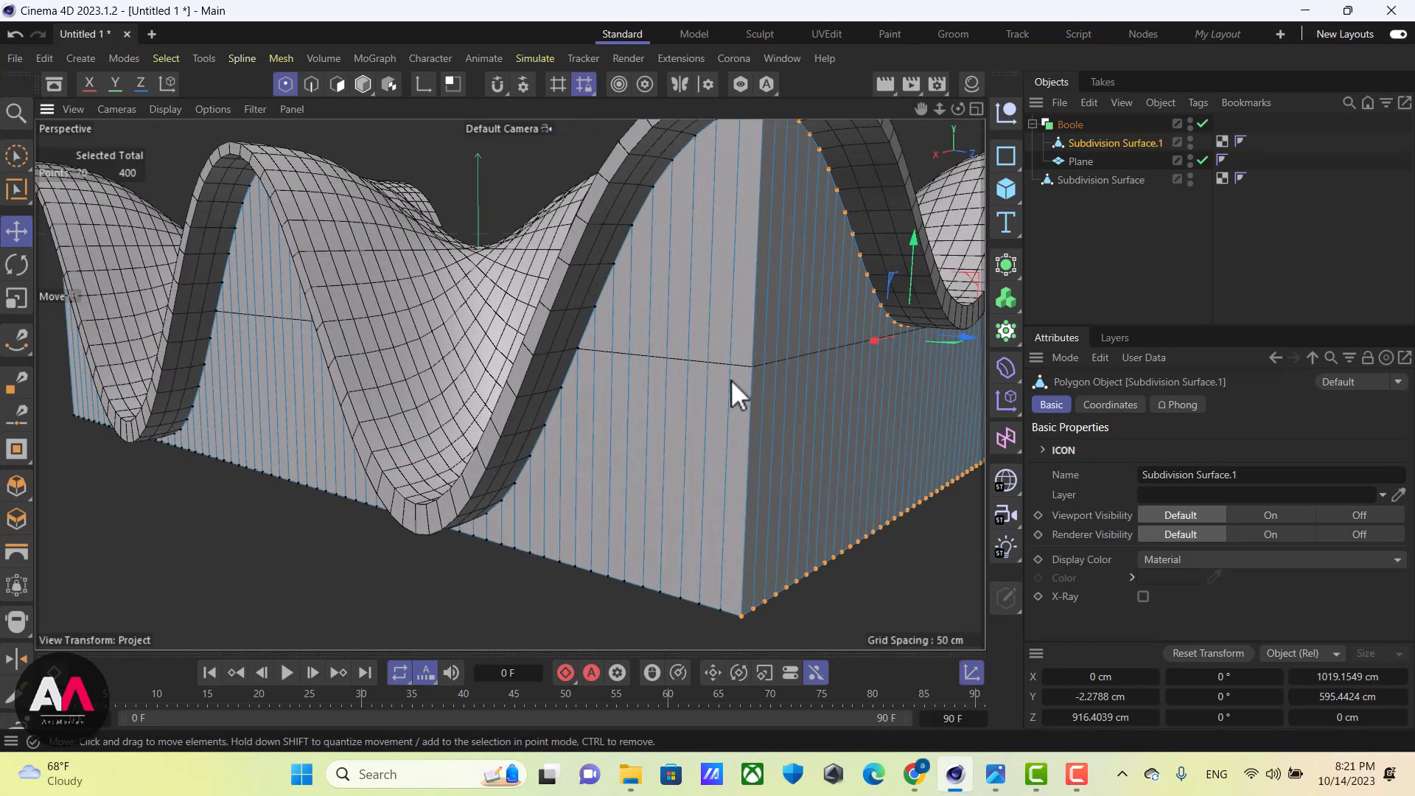
click(1072, 126)
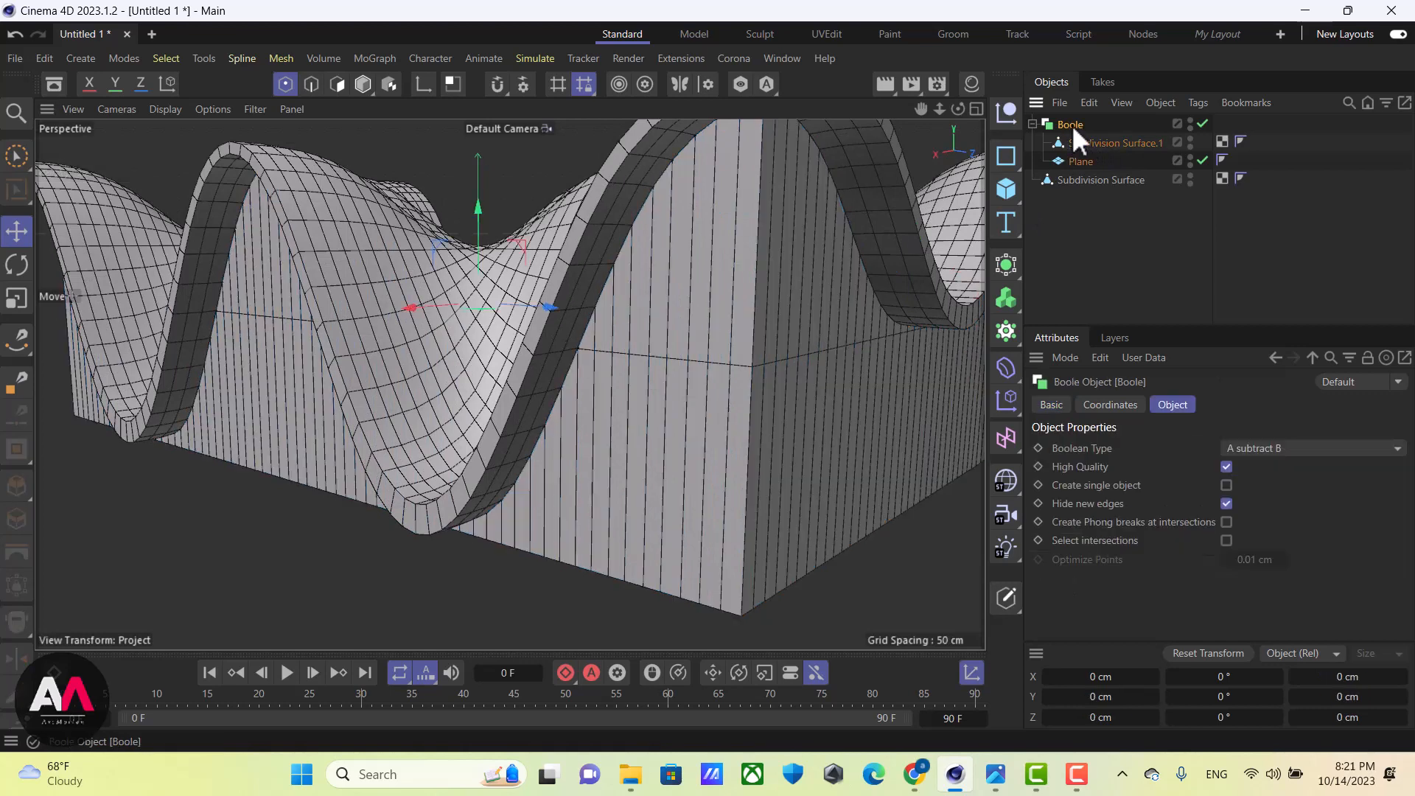
right_click(1069, 122)
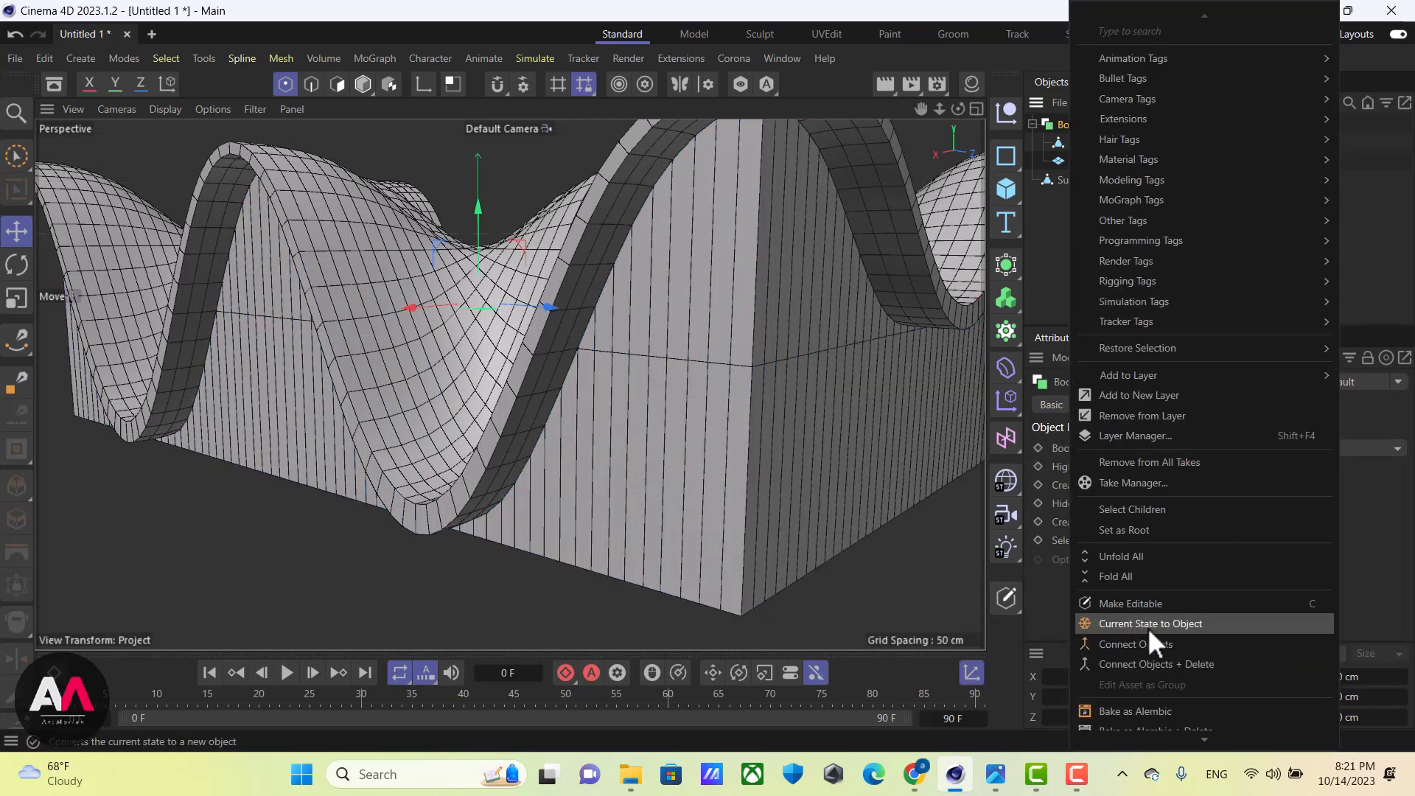
click(1172, 623)
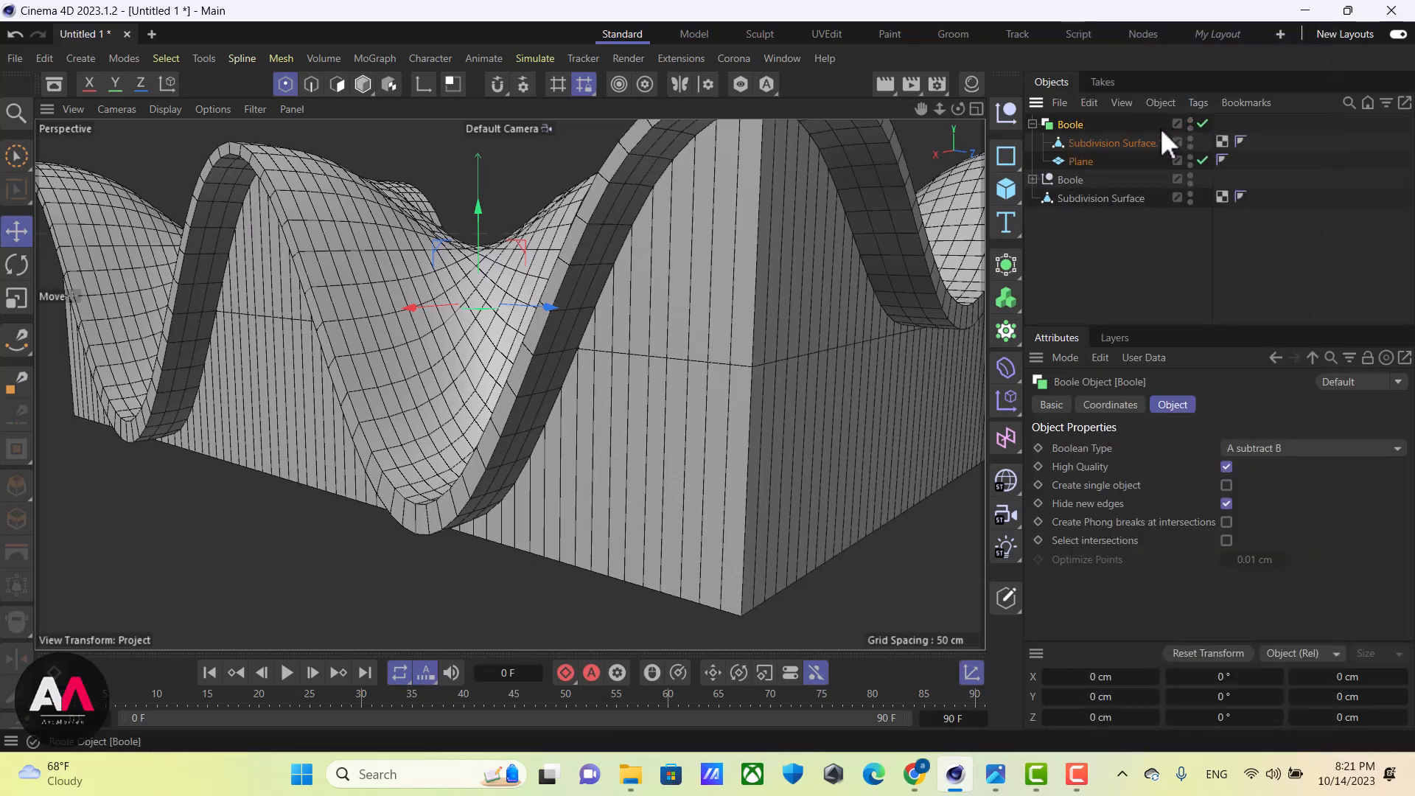
Assign the original Boole together with its child objects to the Archive layer
click(1113, 338)
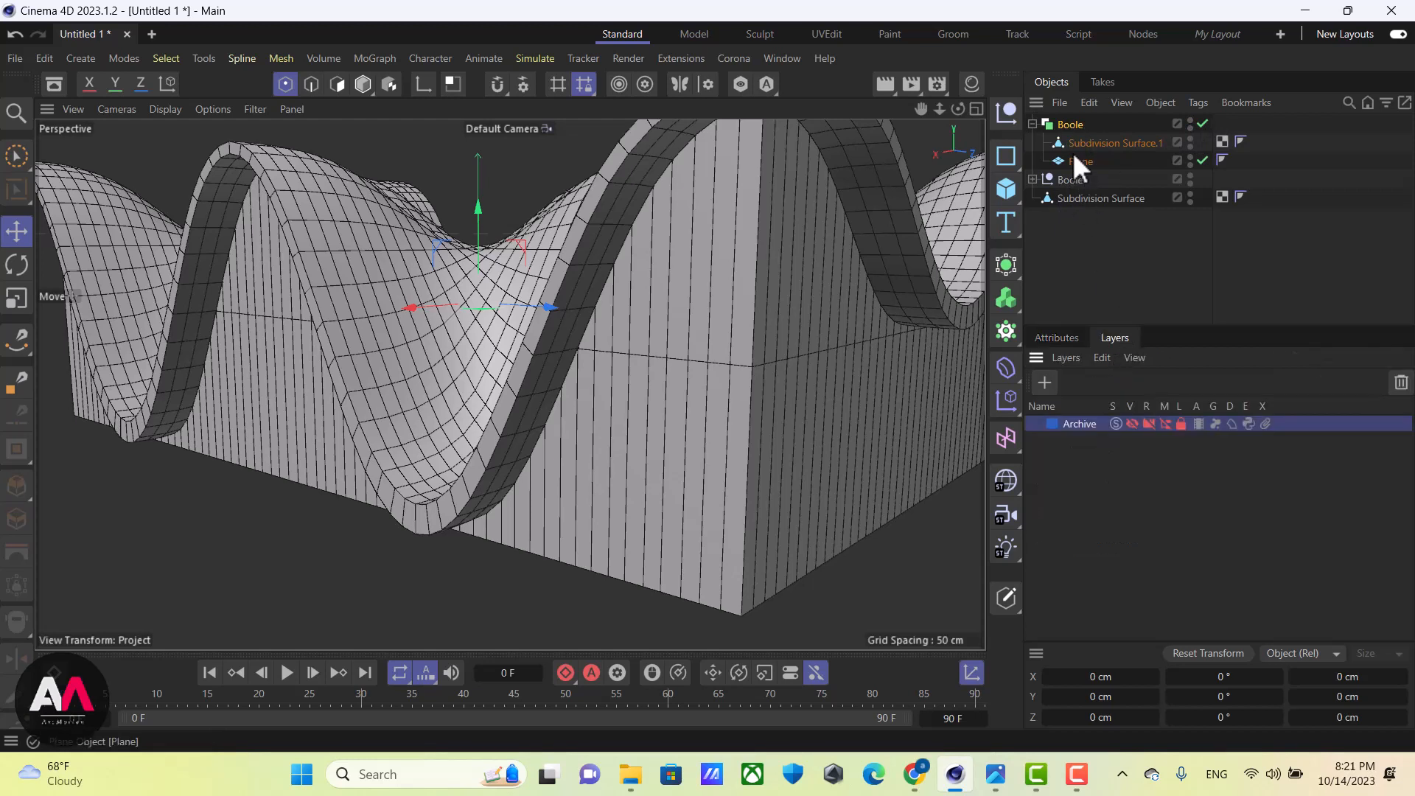
right_click(1070, 127)
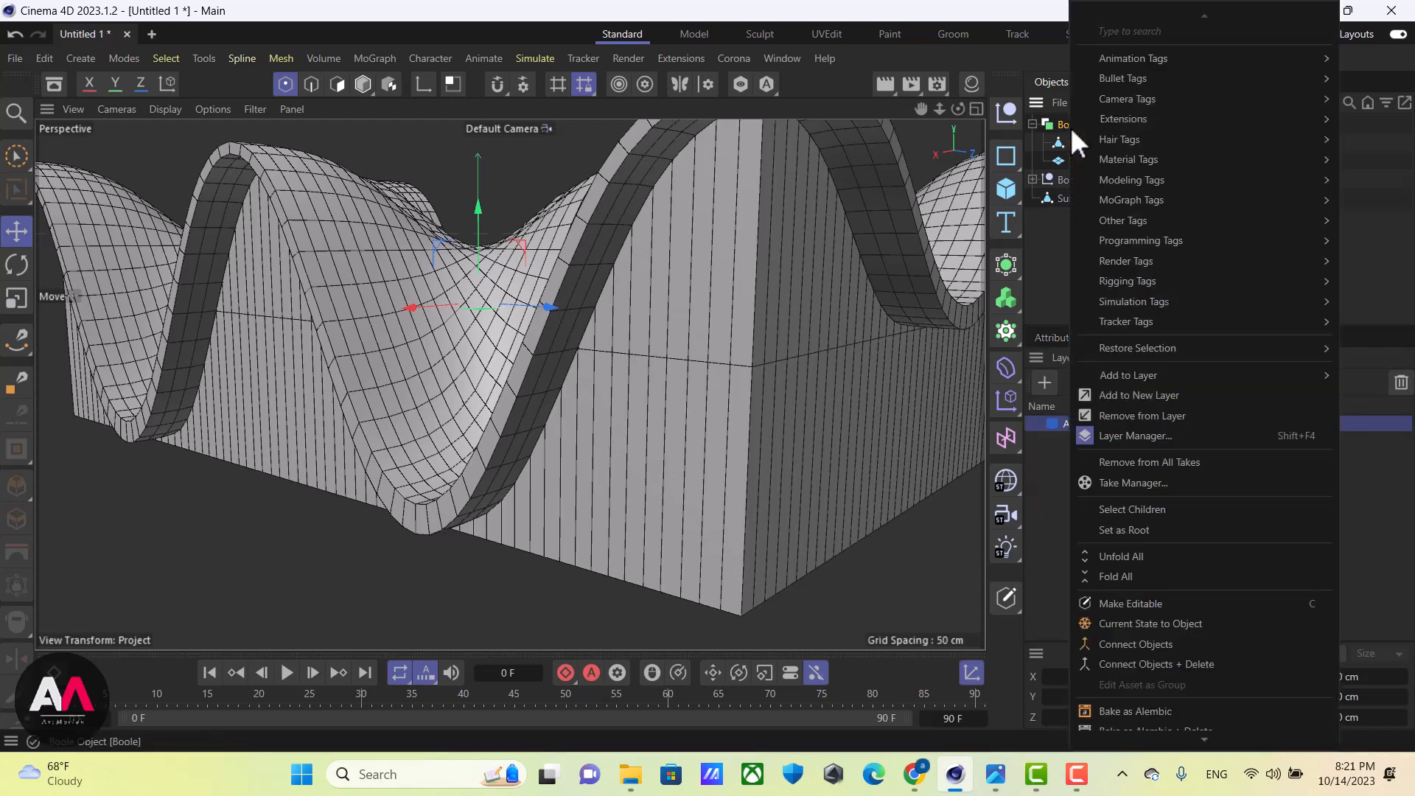
click(1164, 510)
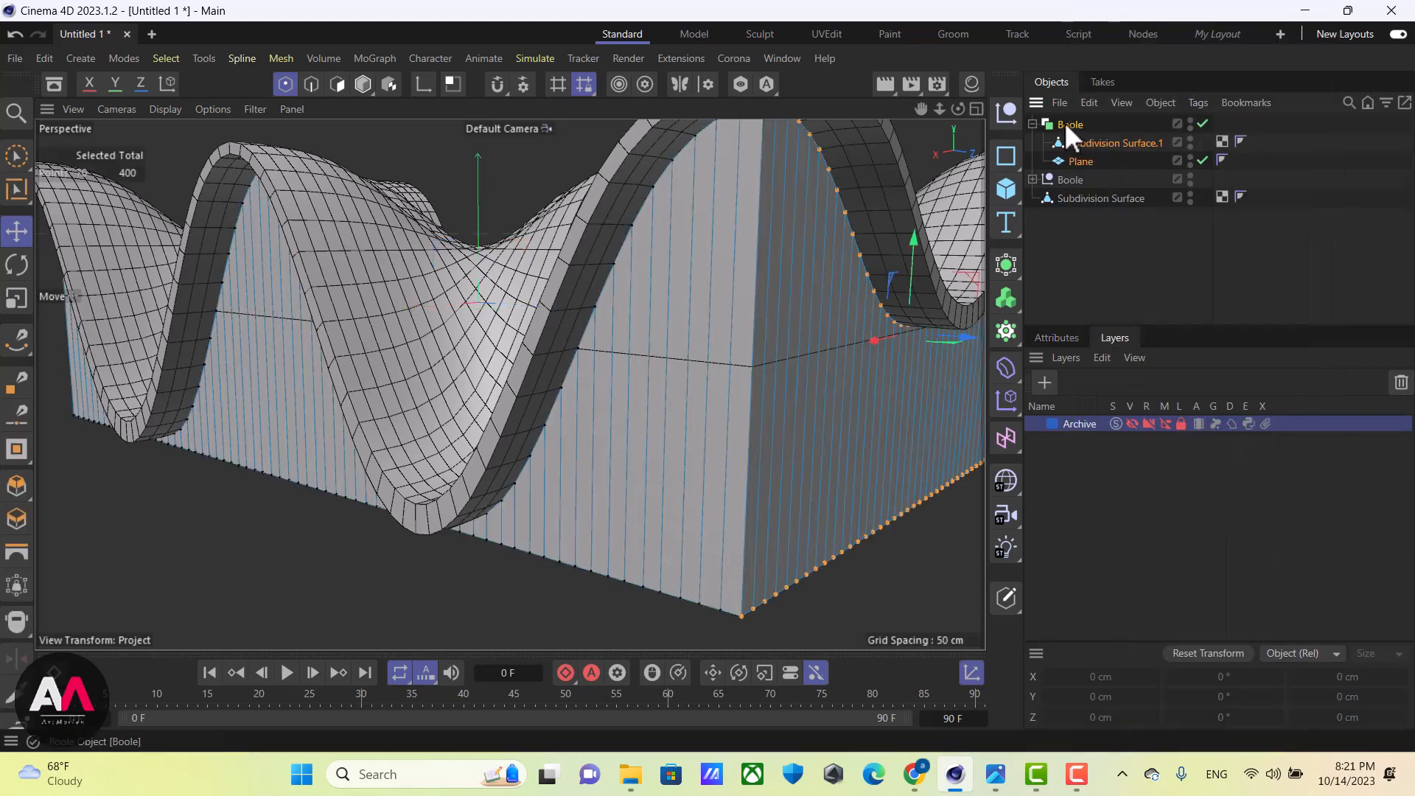
drag(1065, 124, 1081, 421)
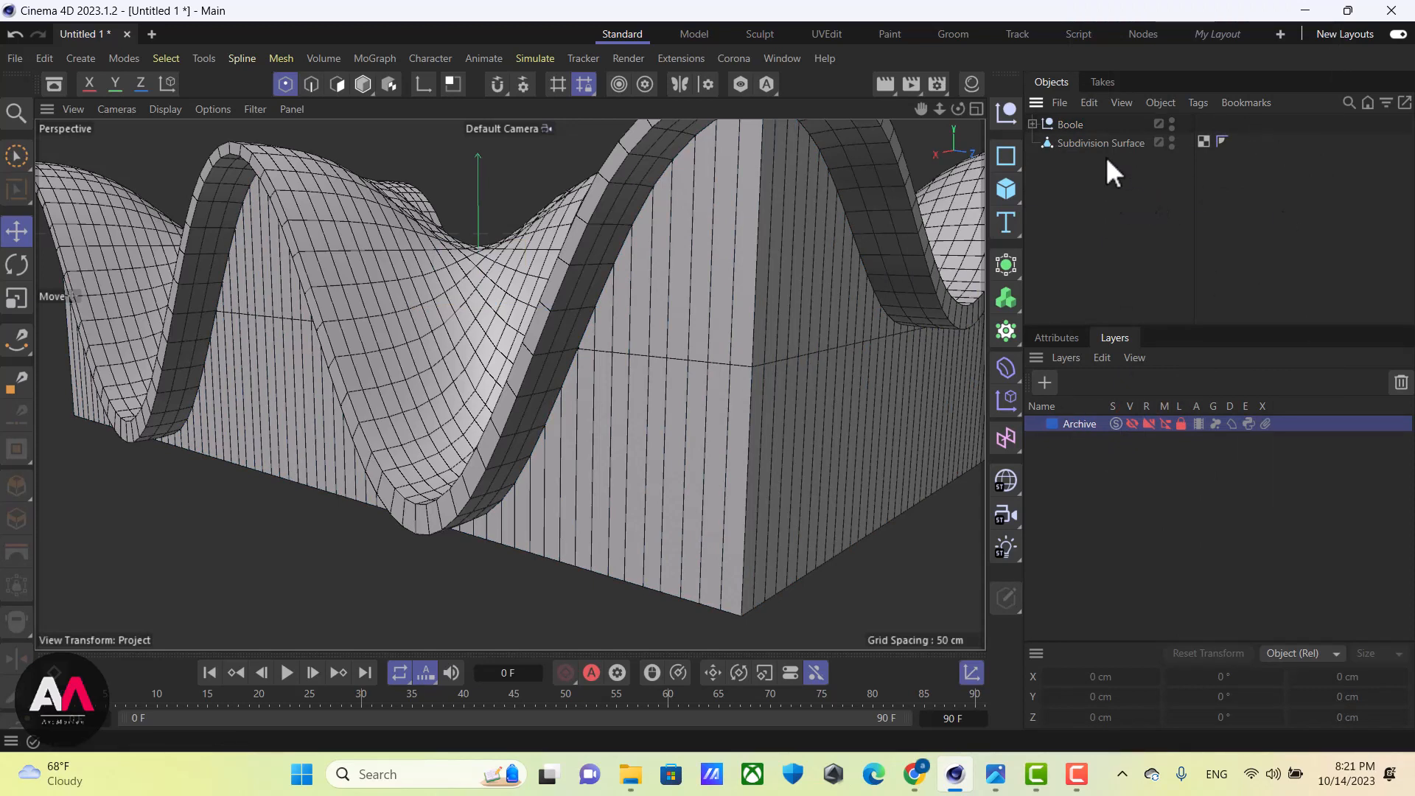
Delete the Plane from inside the converted Boole group
click(1033, 125)
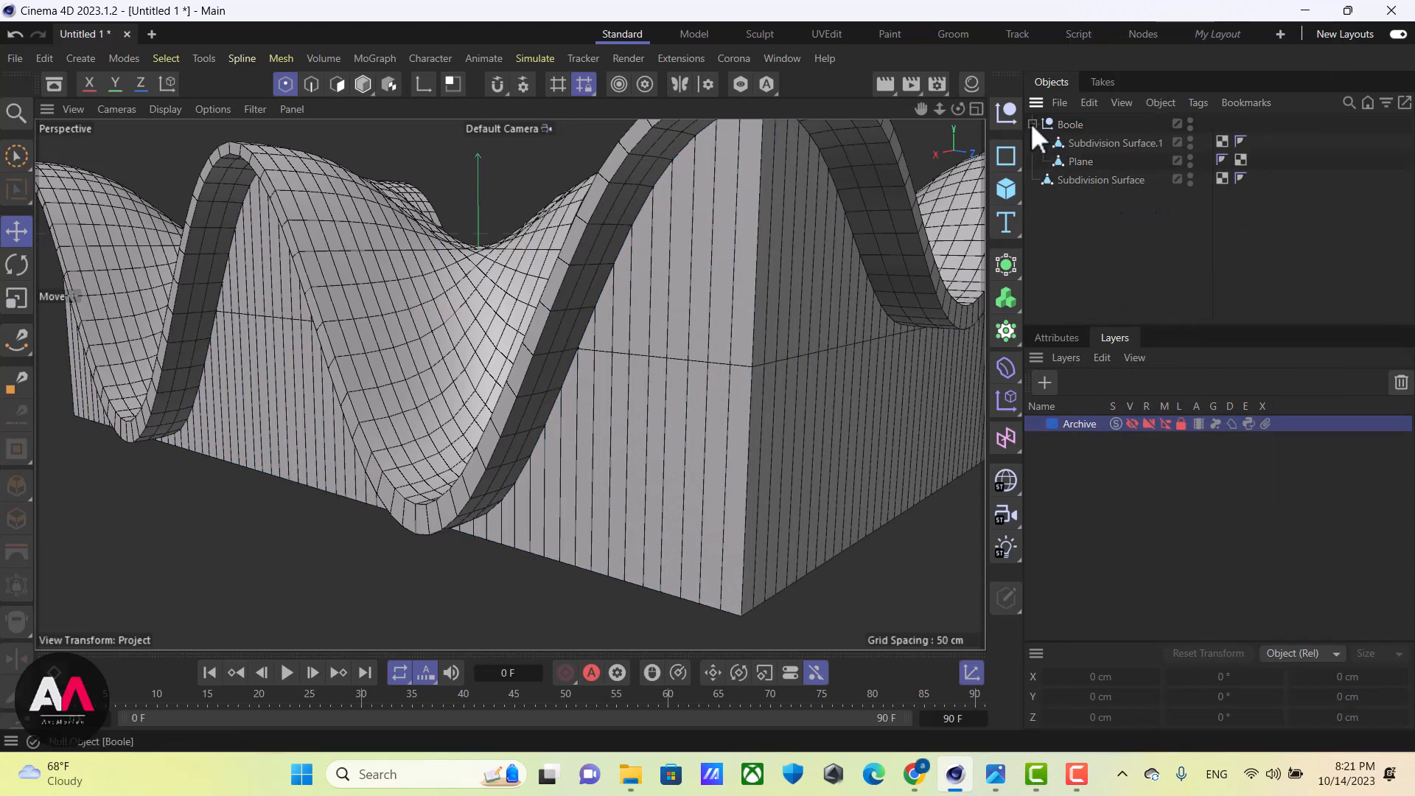
click(1079, 180)
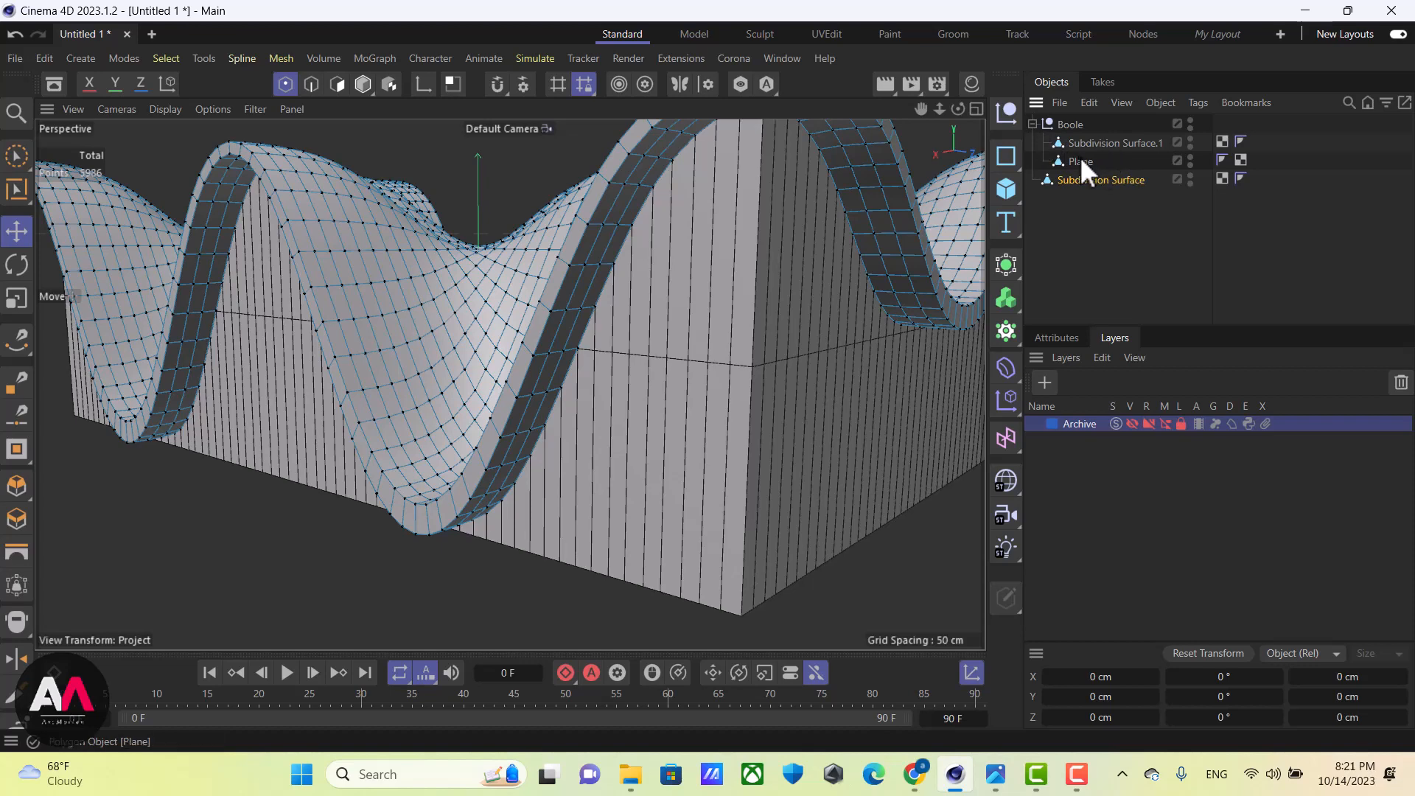
click(1079, 160)
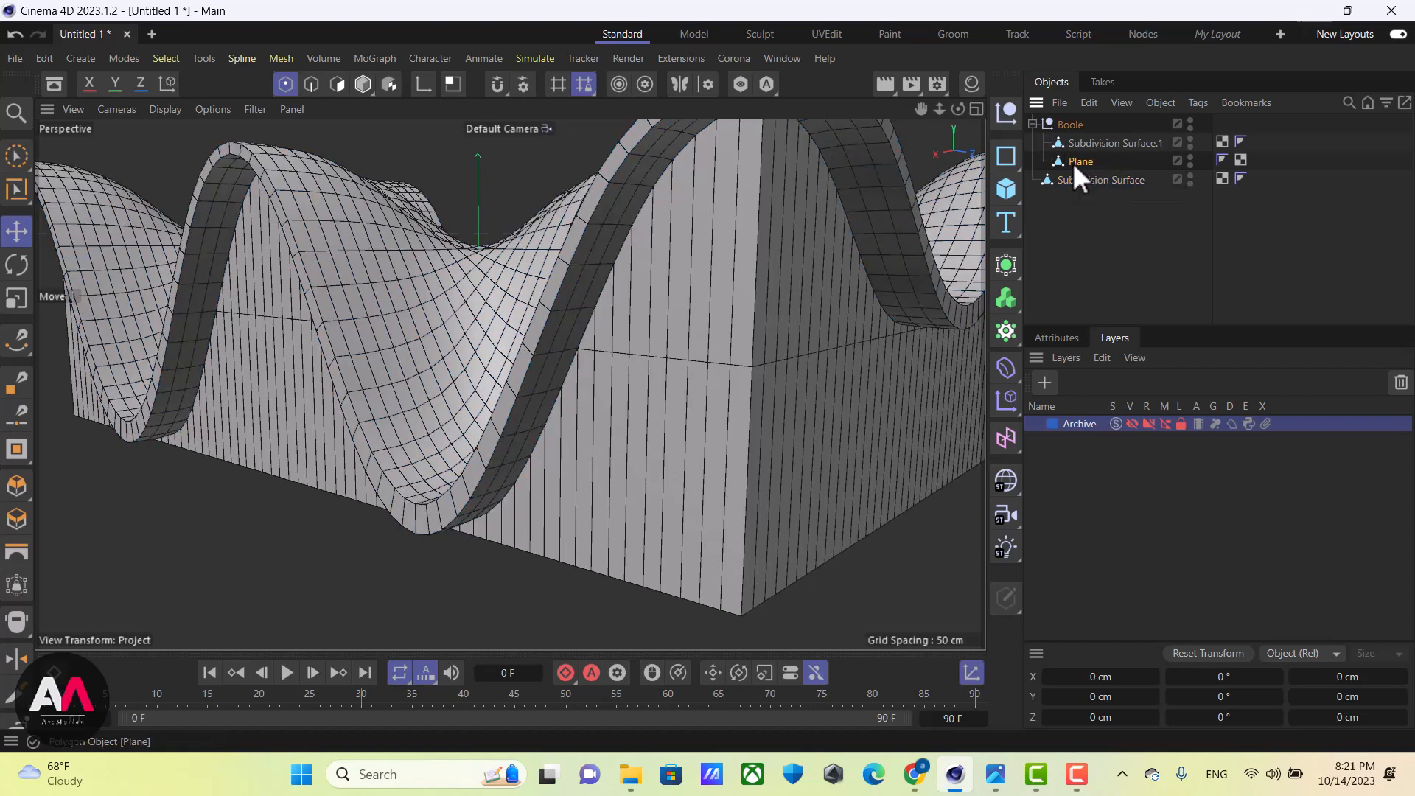
key(Delete)
Move Subdivision Surface.1 out of the converted Boole group and delete the empty group
click(1099, 143)
drag(1099, 144, 1072, 117)
click(1067, 145)
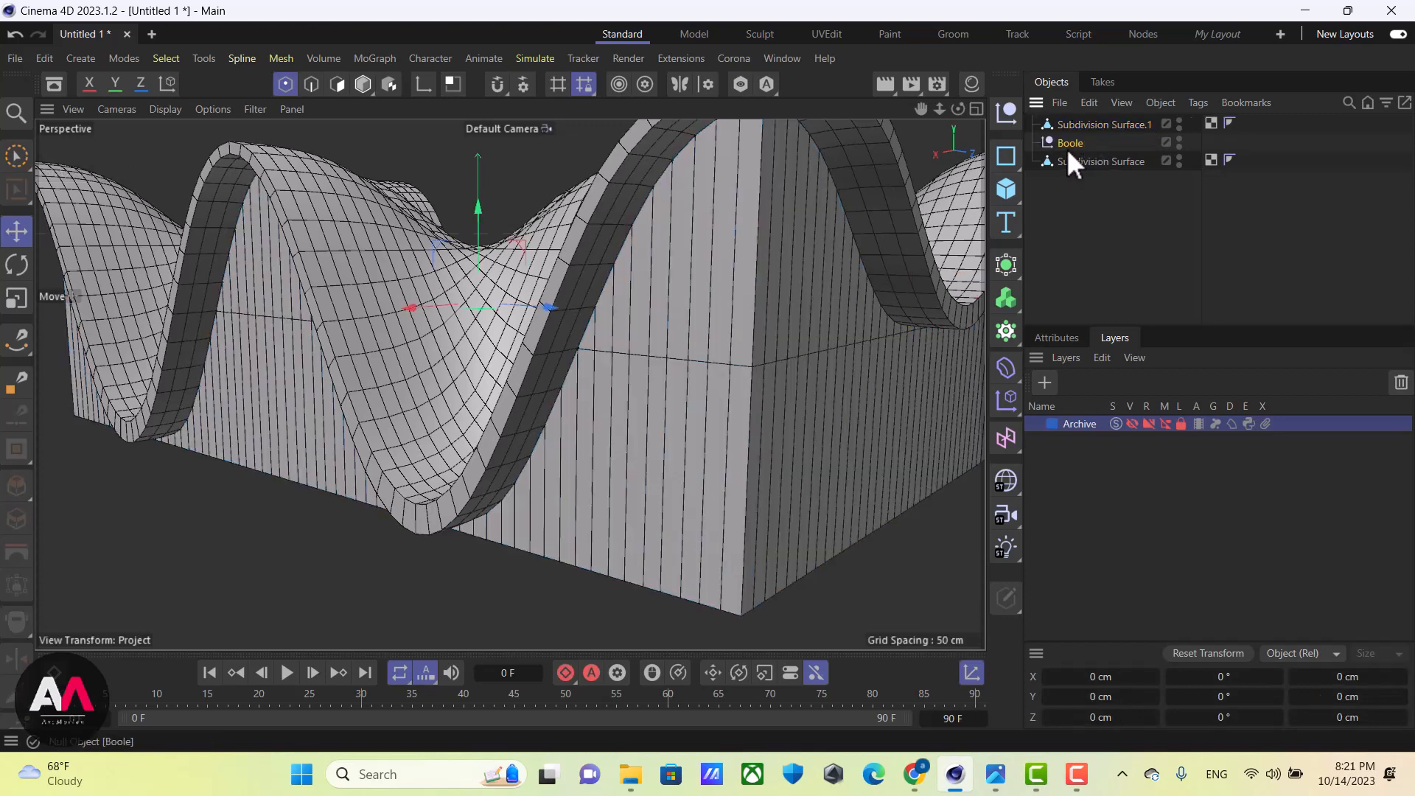
key(Delete)
Rename the walls object CurtainGlassWalls and the wavy panel object Roof
double_click(1083, 126)
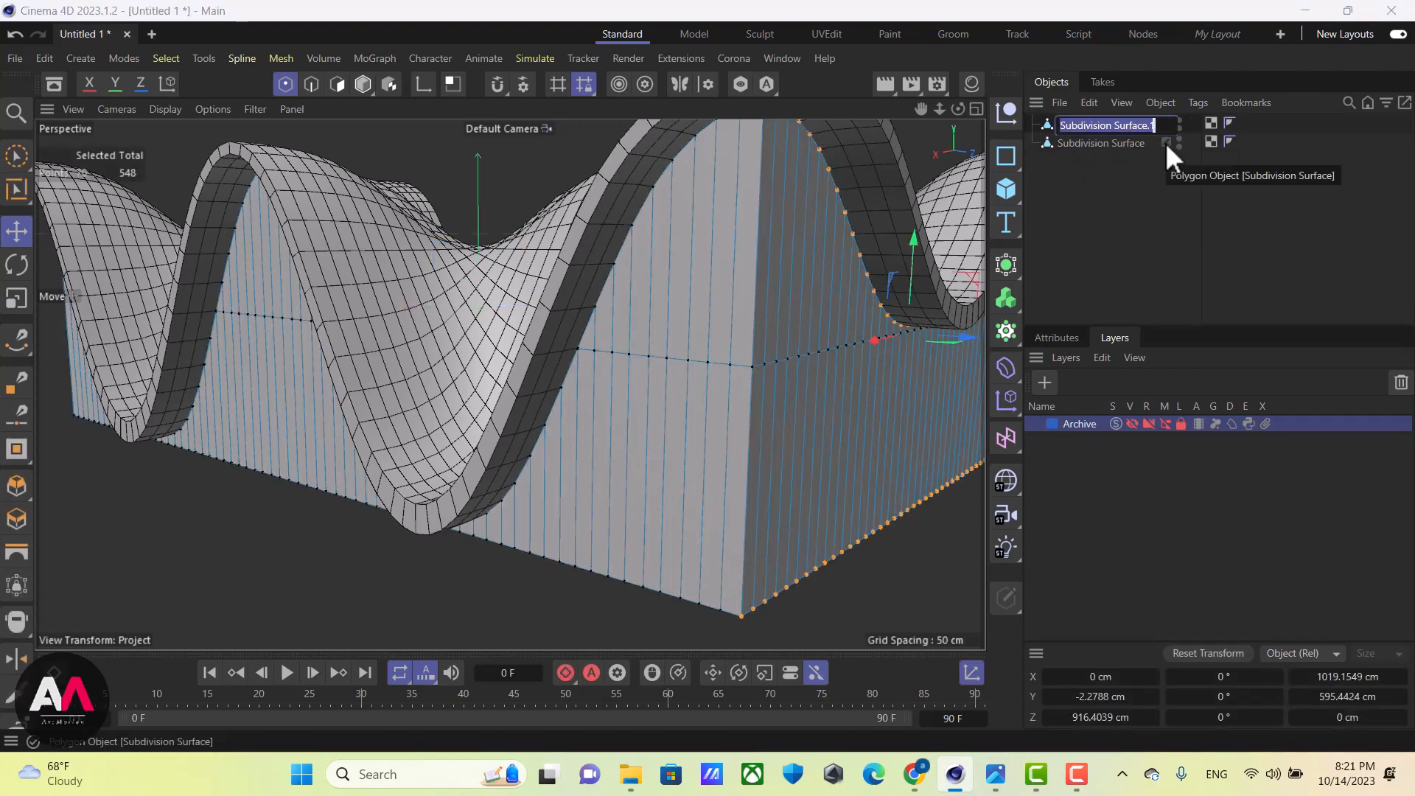
text(CurtainGlass)
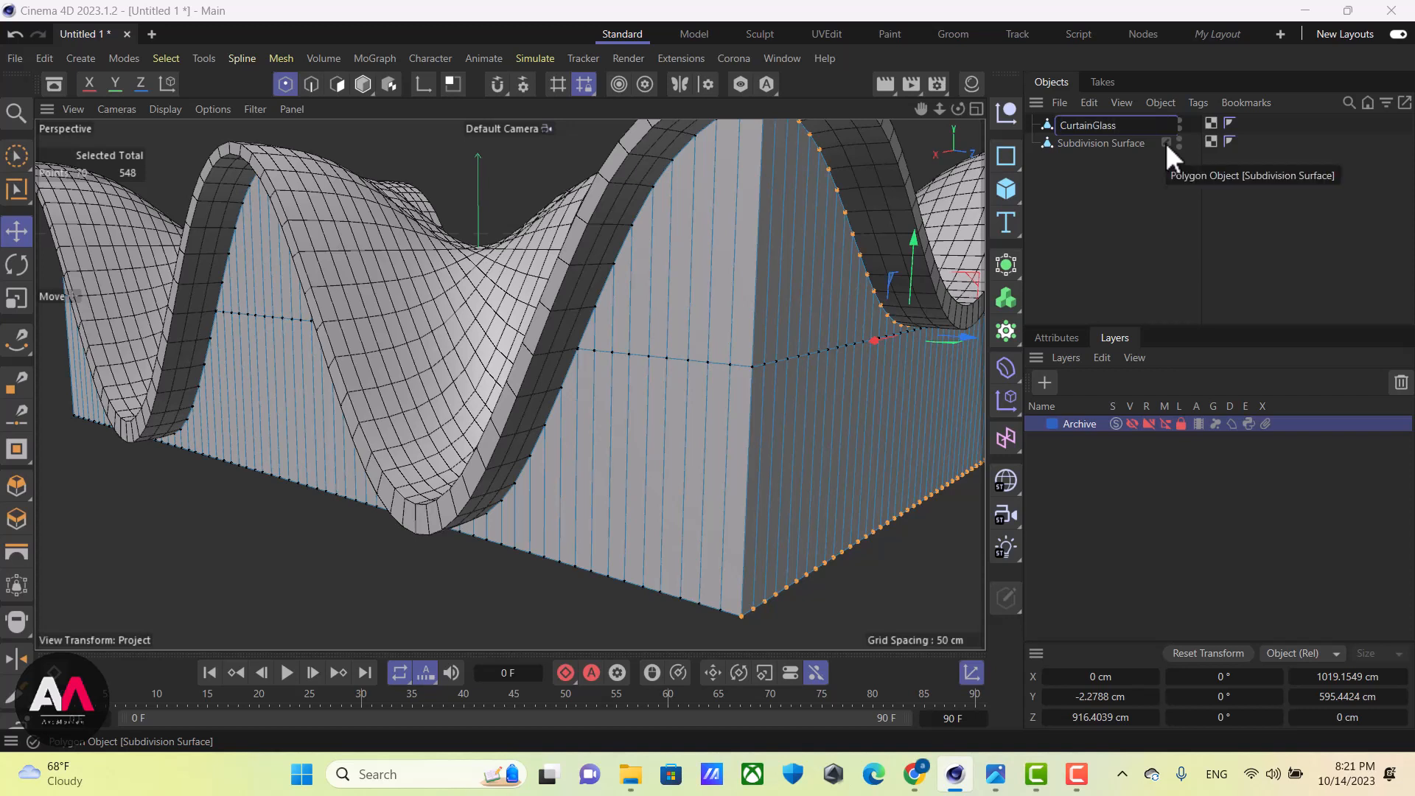
text(Walls)
key(Return)
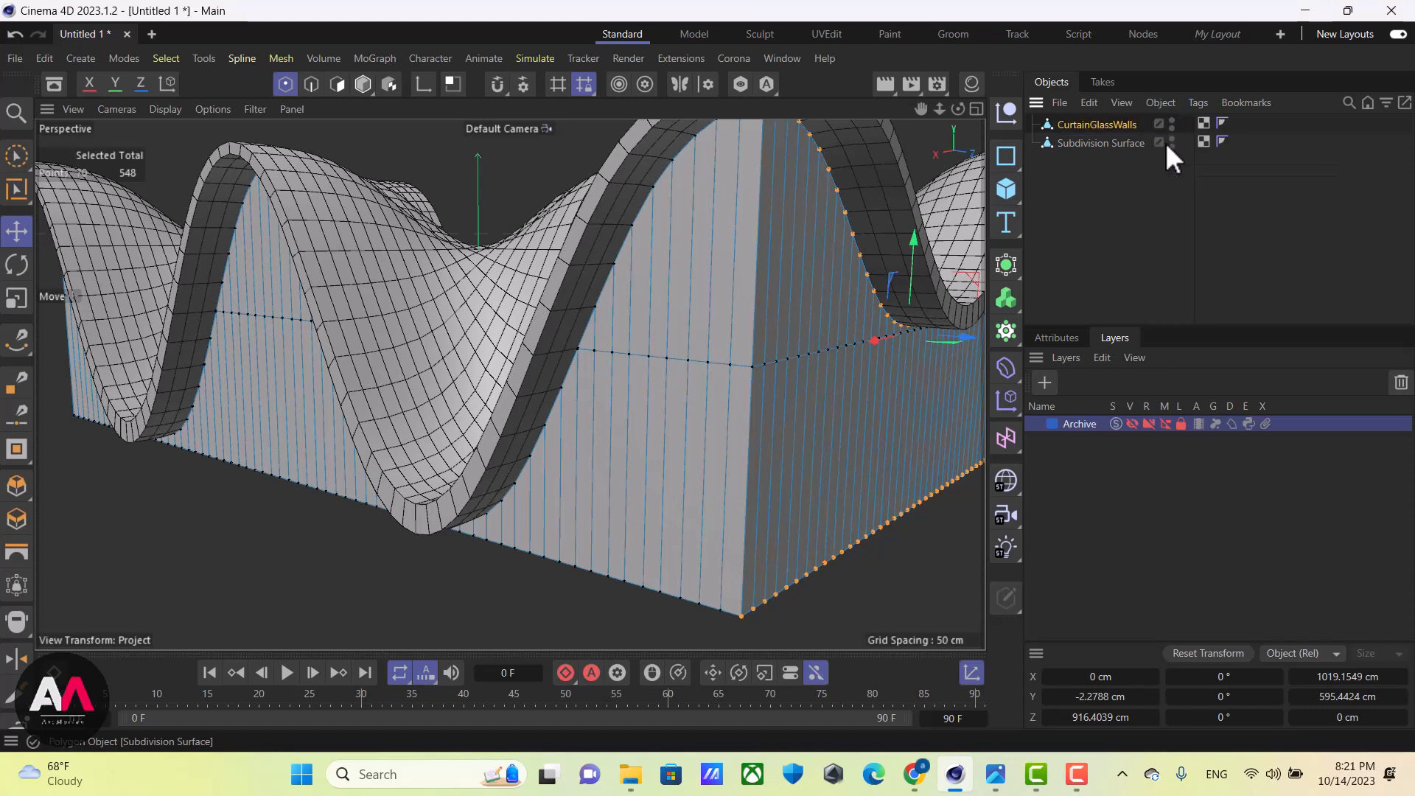
click(1102, 143)
double_click(1106, 143)
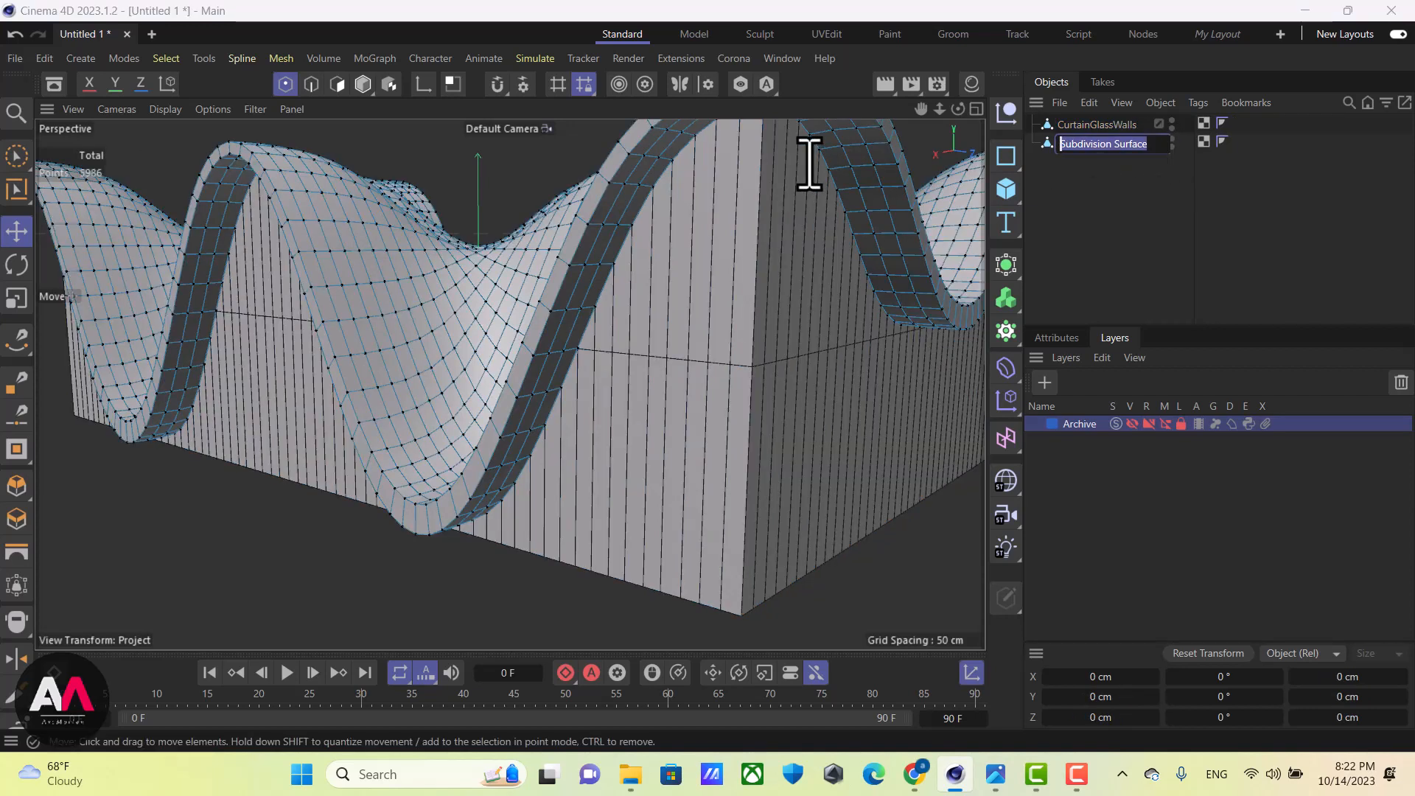
text(Roof)
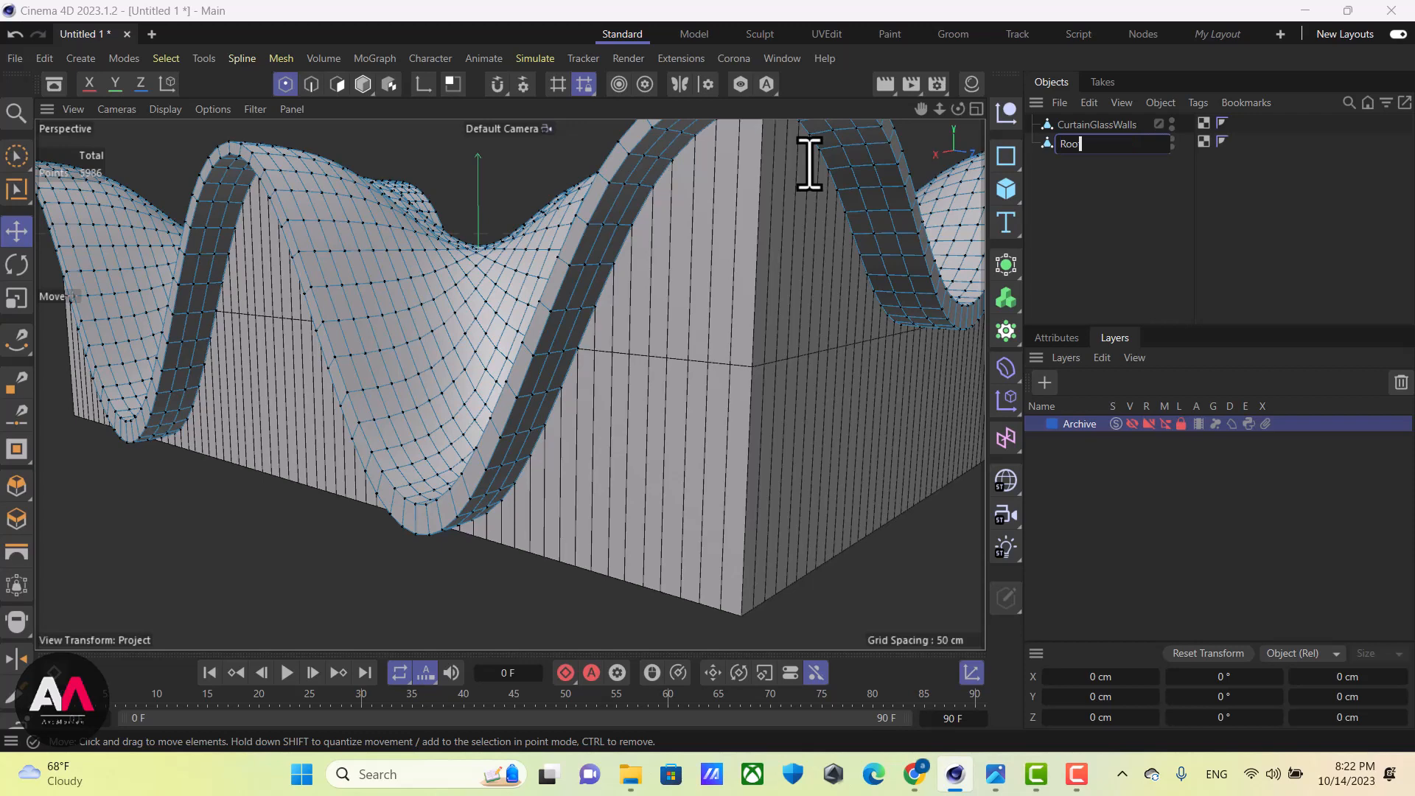
key(Return)
In edge mode on CurtainGlassWalls, use Loop Selection to select the horizontal cut line next to the walls' corner
click(1060, 337)
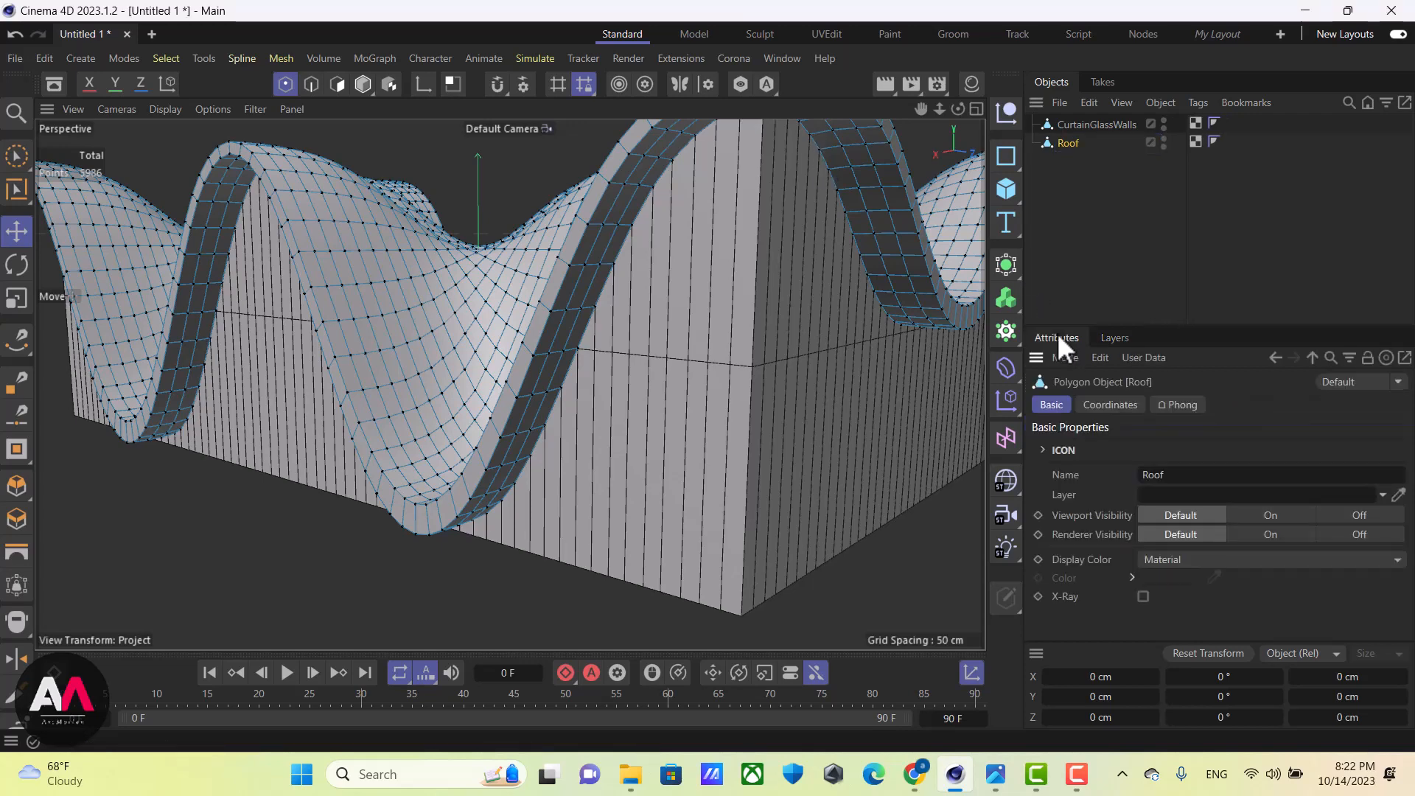
scroll(454, 361, down, 5)
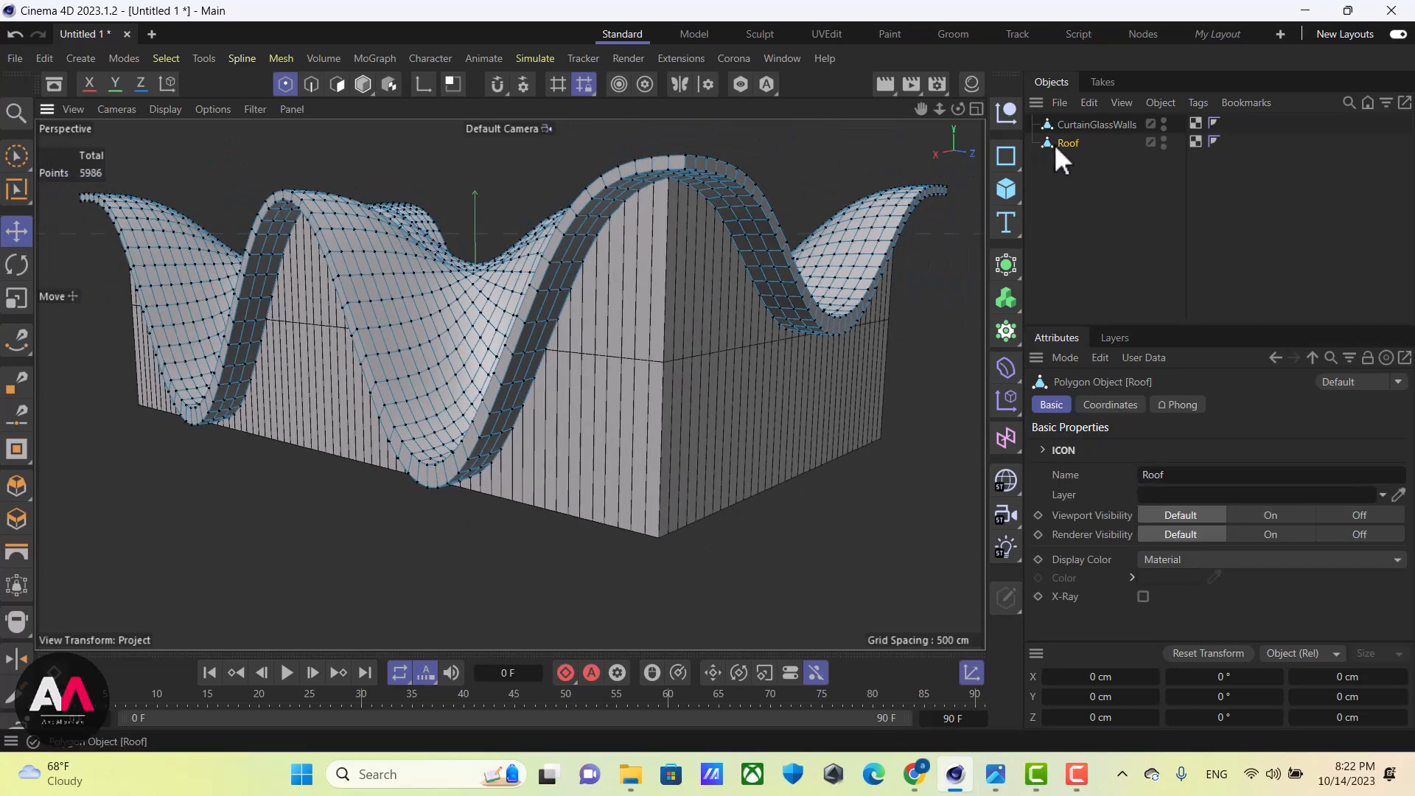
click(1080, 126)
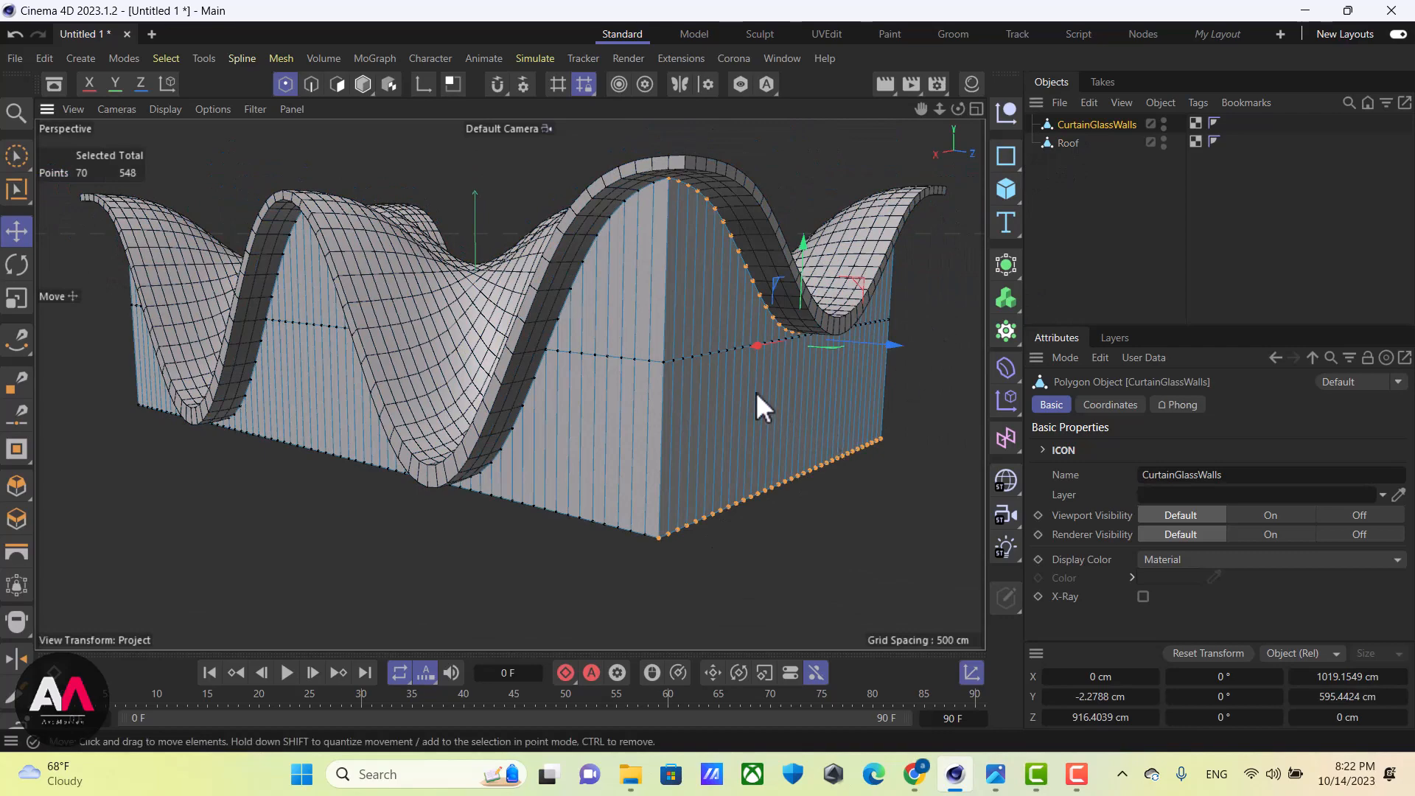
alt+drag(755, 391, 803, 322)
scroll(733, 343, up, 10)
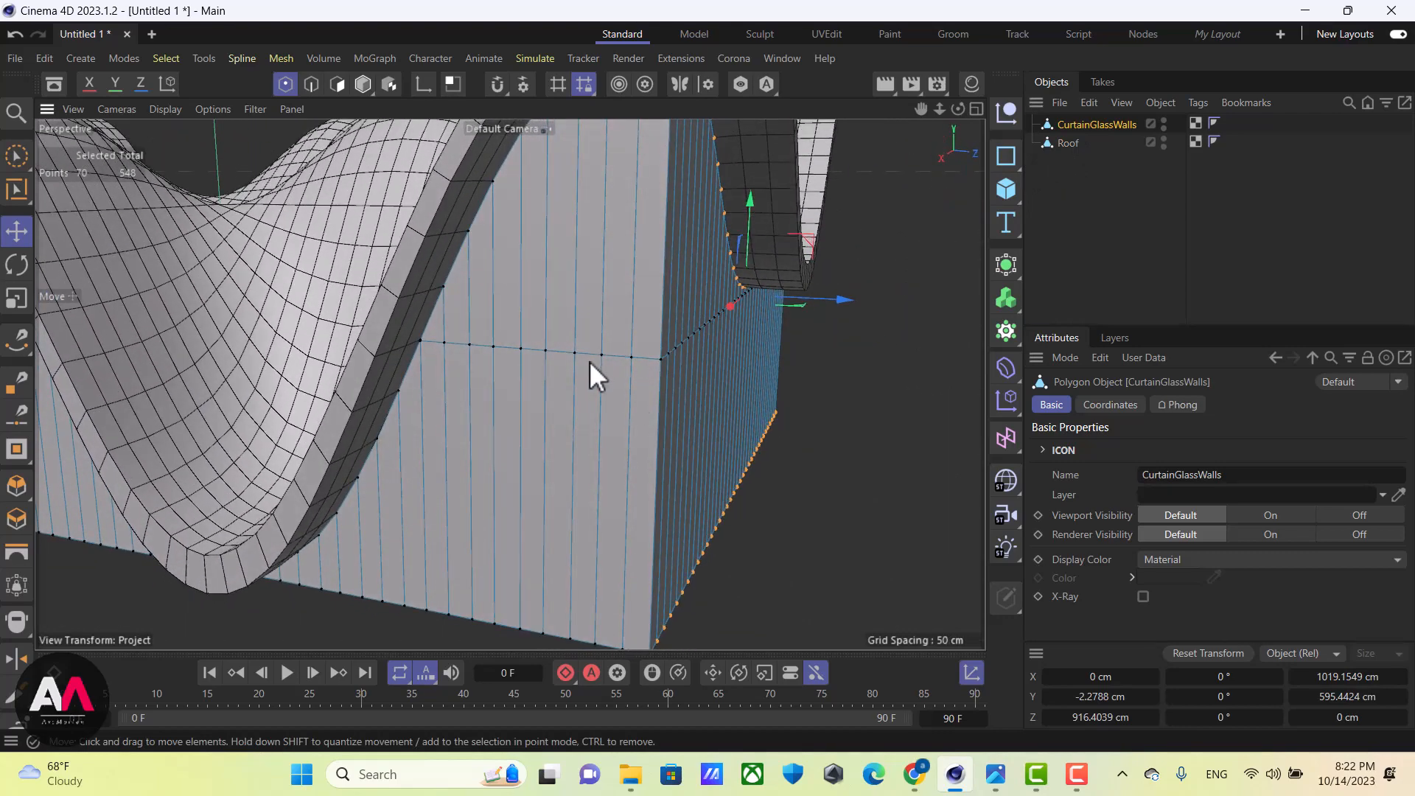
click(18, 157)
click(135, 189)
click(311, 84)
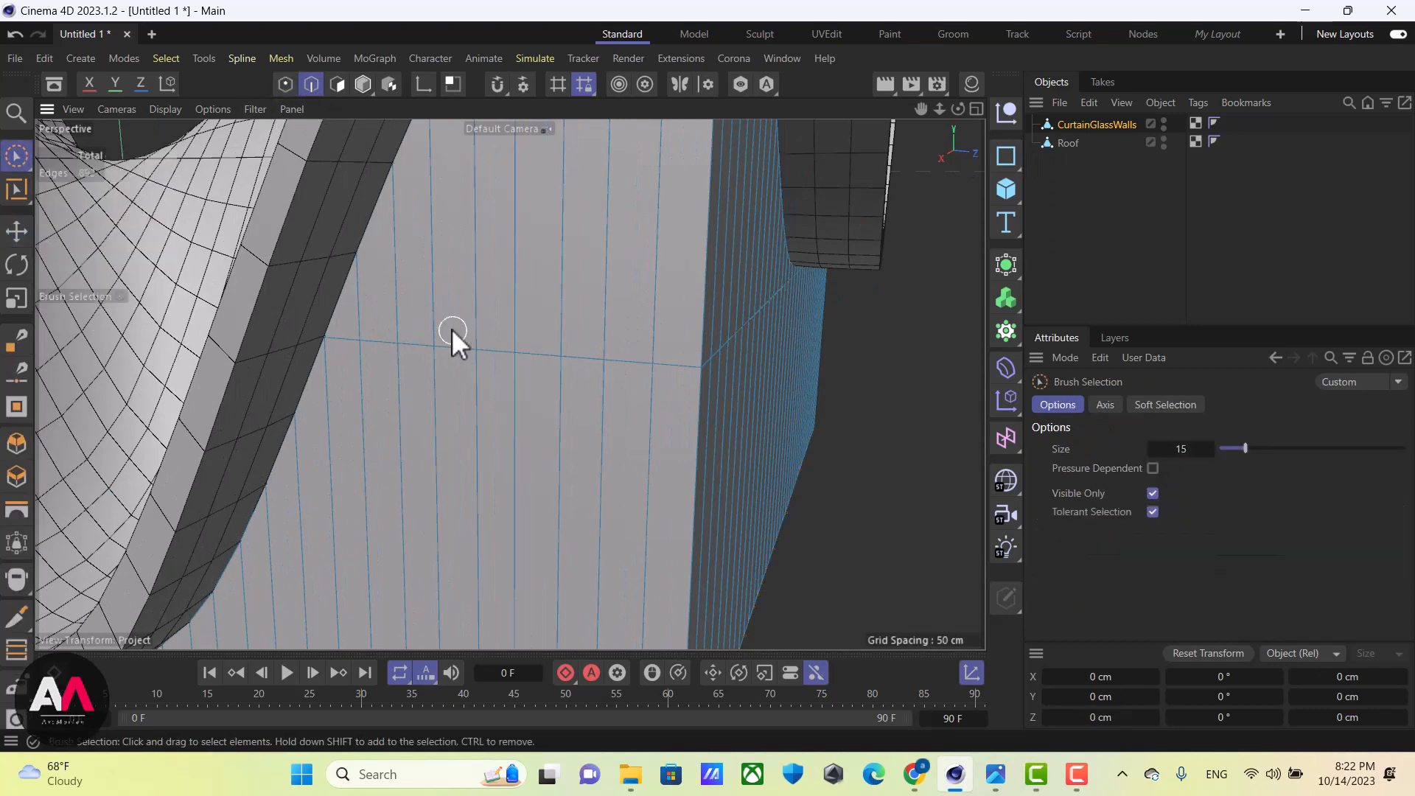
scroll(432, 316, up, 3)
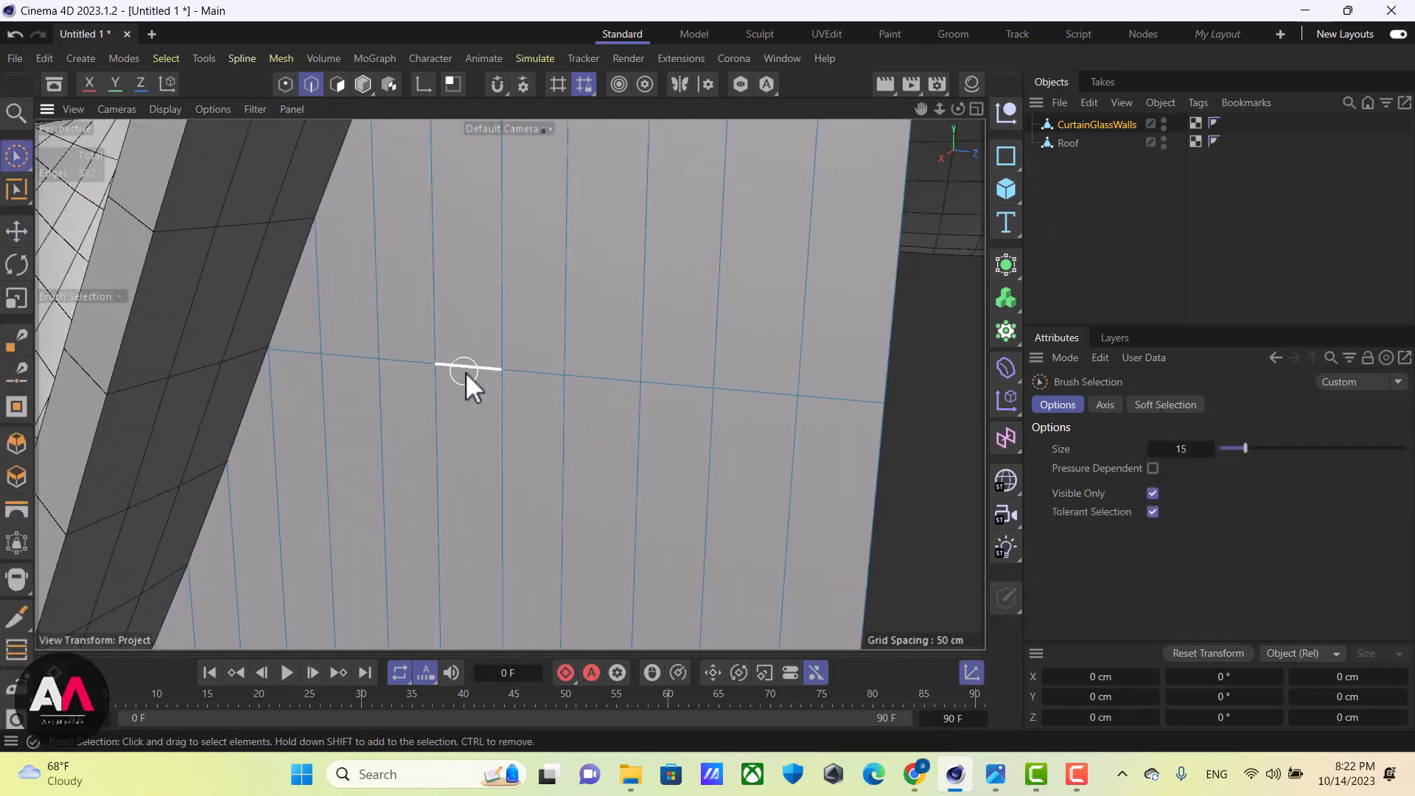
key(u)
key(l)
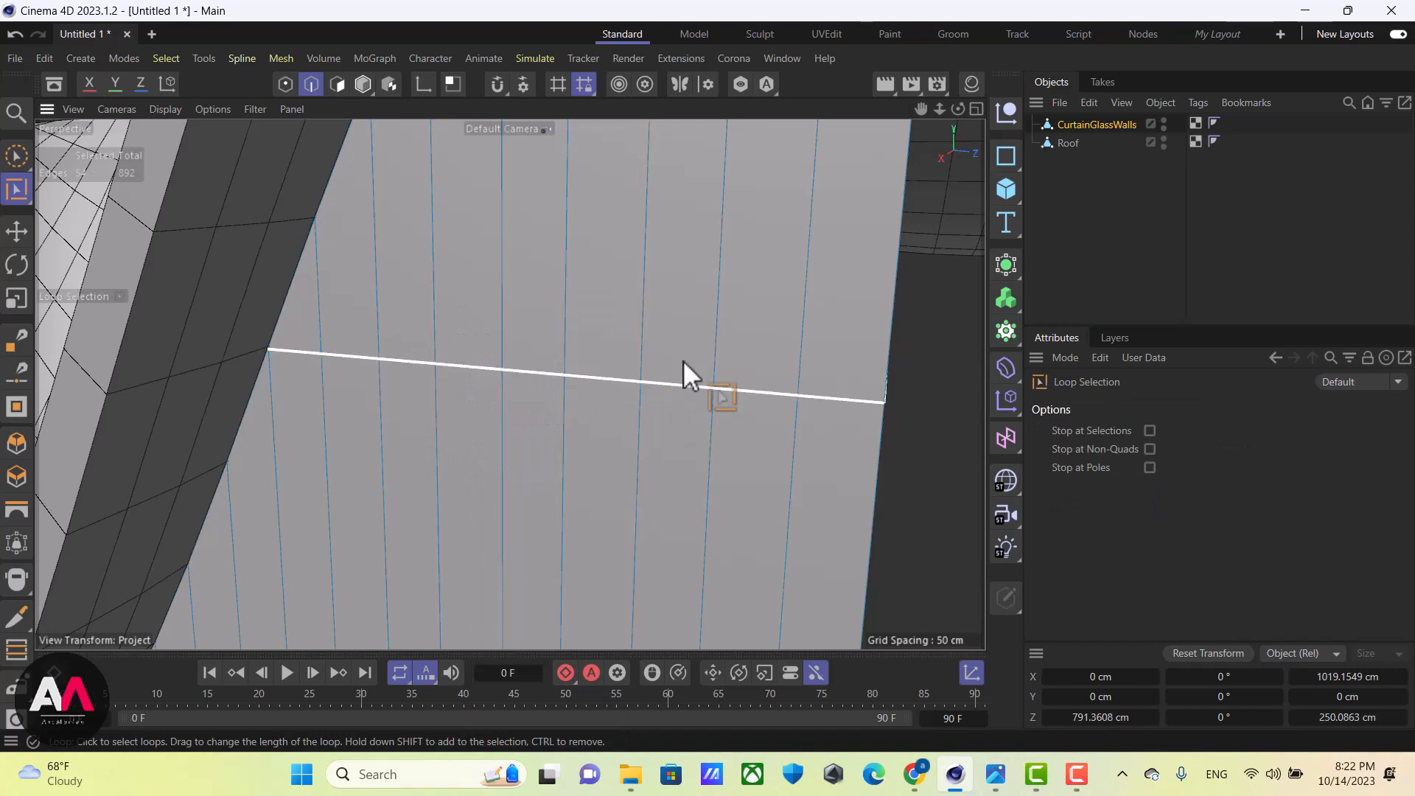
click(683, 361)
Add the horizontal cut lines on the remaining wall segments around the building to the edge loop selection
scroll(597, 427, down, 5)
scroll(597, 427, down, 1)
scroll(326, 243, up, 4)
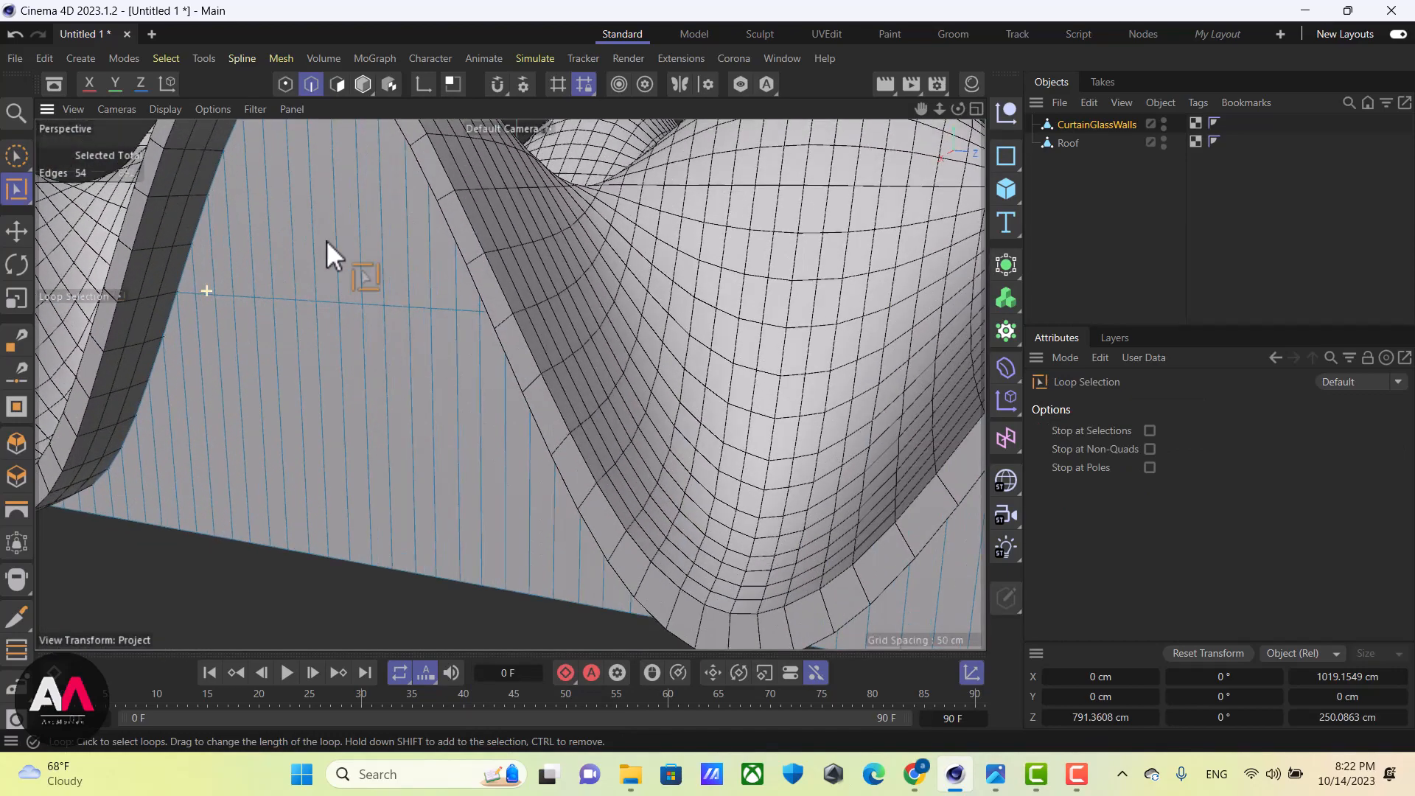
click(350, 301)
scroll(608, 312, down, 8)
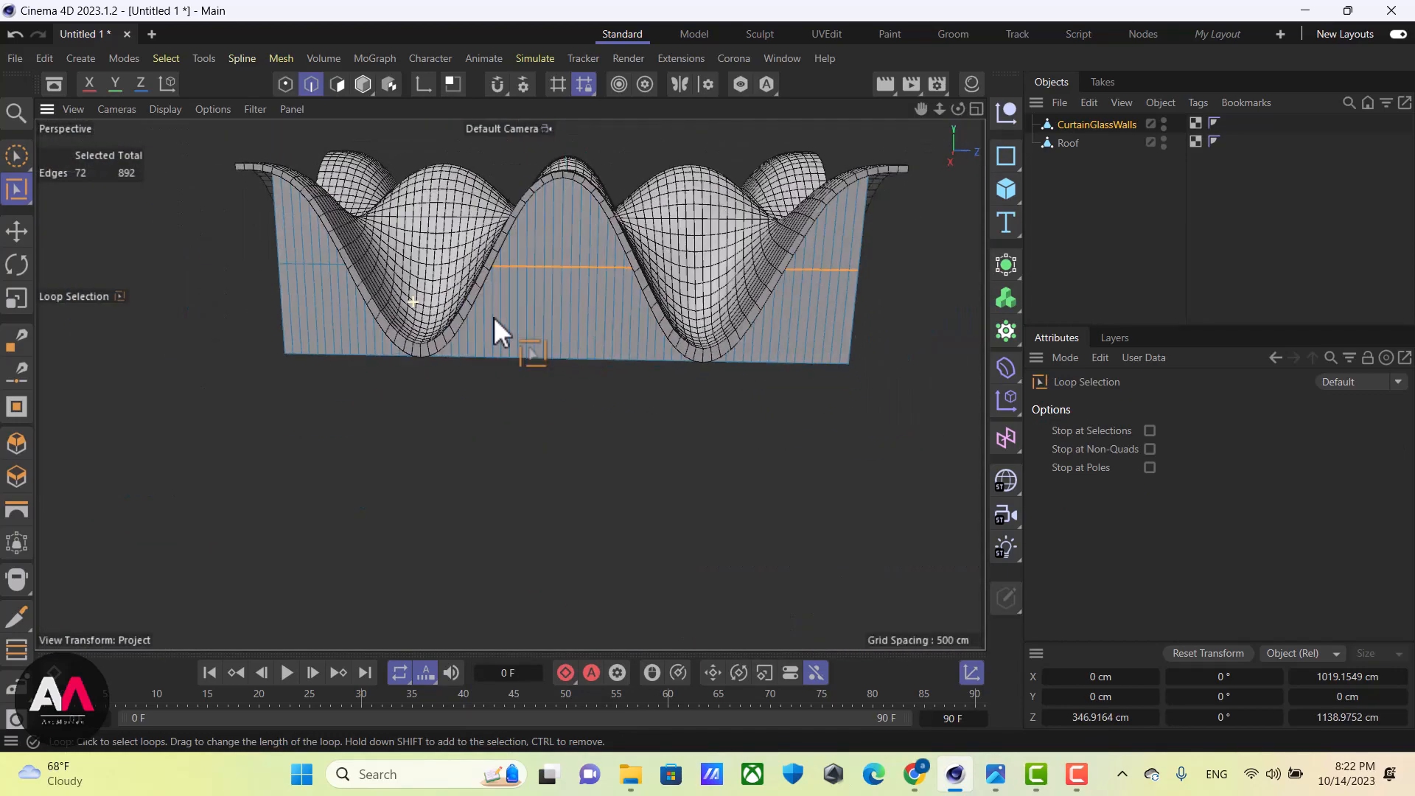
scroll(329, 272, up, 5)
shift+click(351, 286)
key(alt+shift)
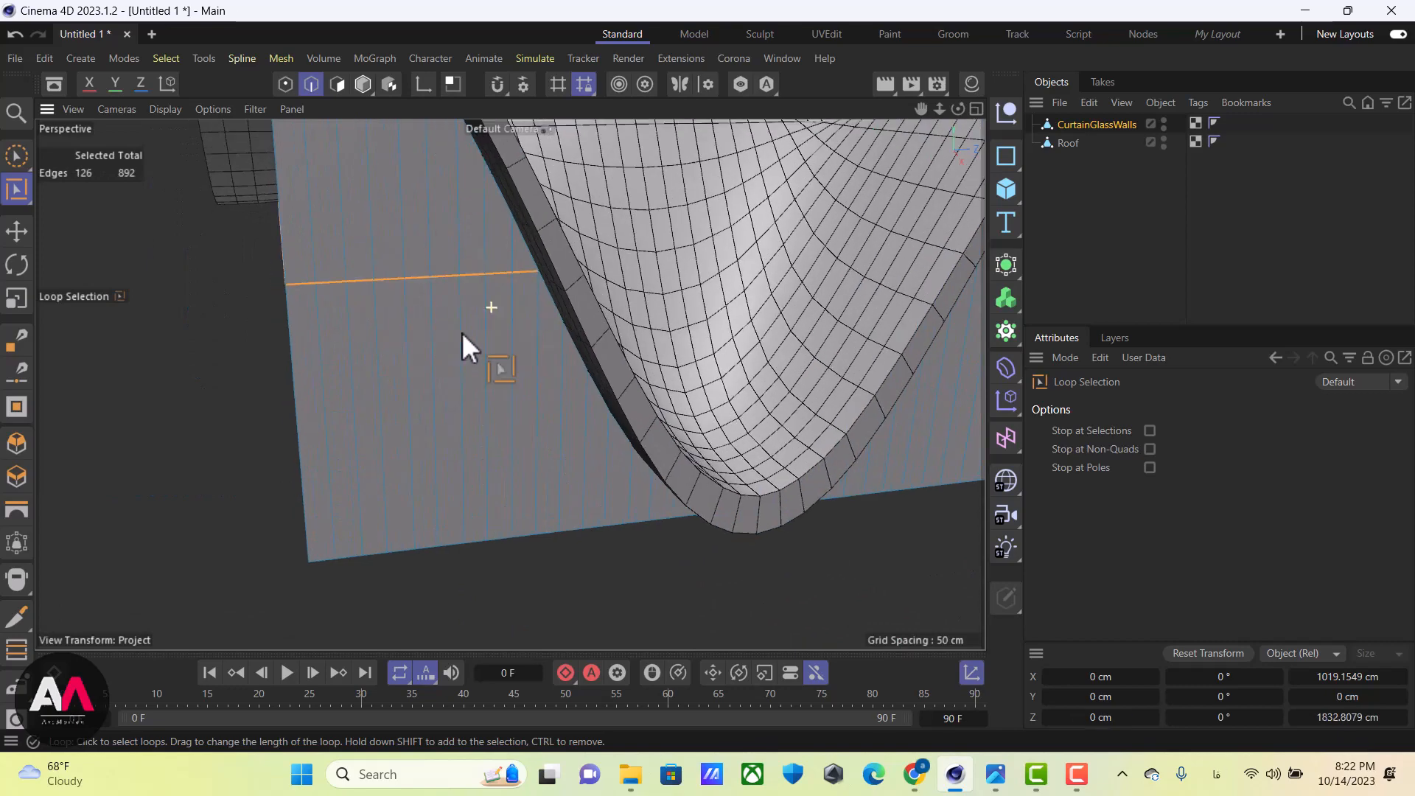
scroll(380, 318, down, 3)
scroll(351, 339, up, 1)
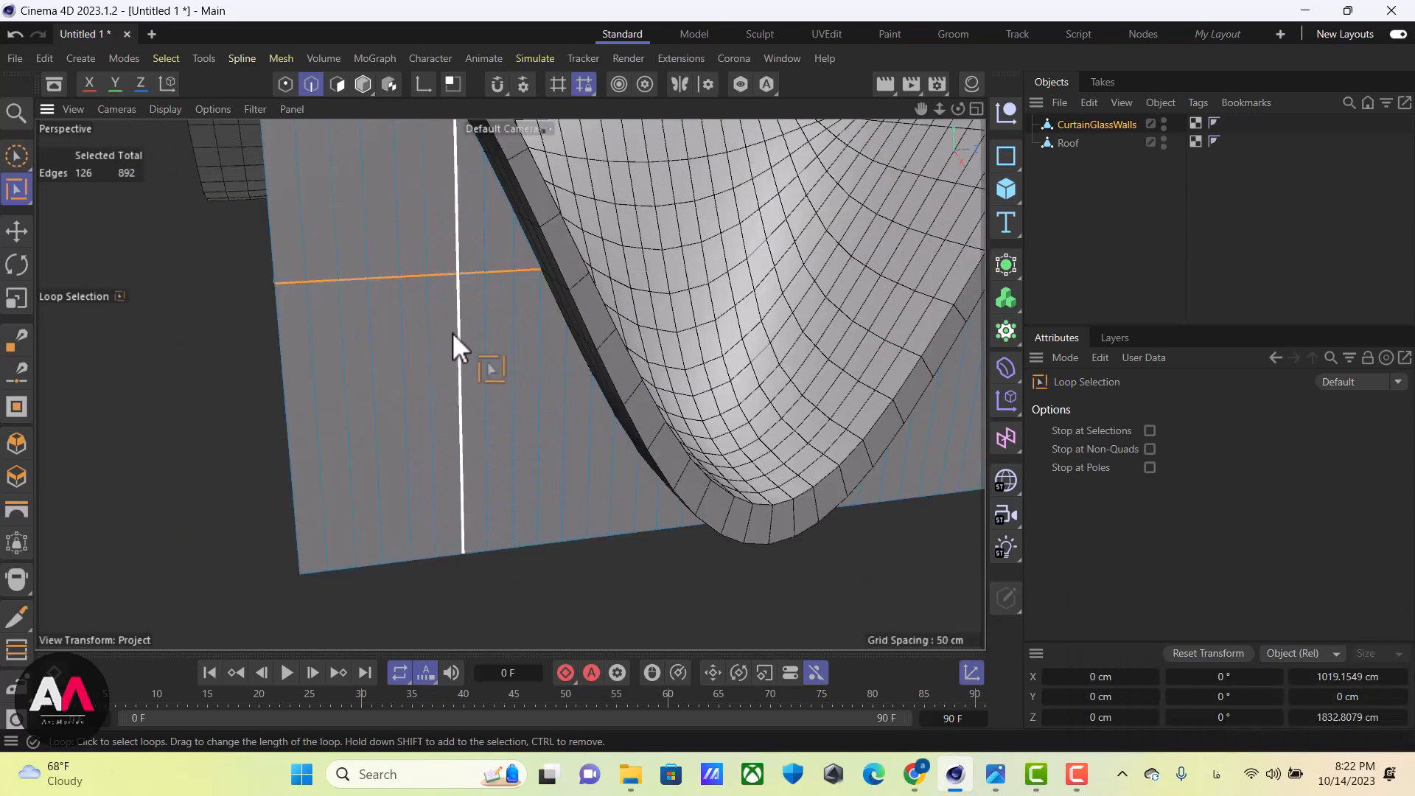
scroll(362, 344, down, 6)
scroll(359, 341, up, 3)
scroll(258, 376, down, 3)
scroll(499, 307, up, 8)
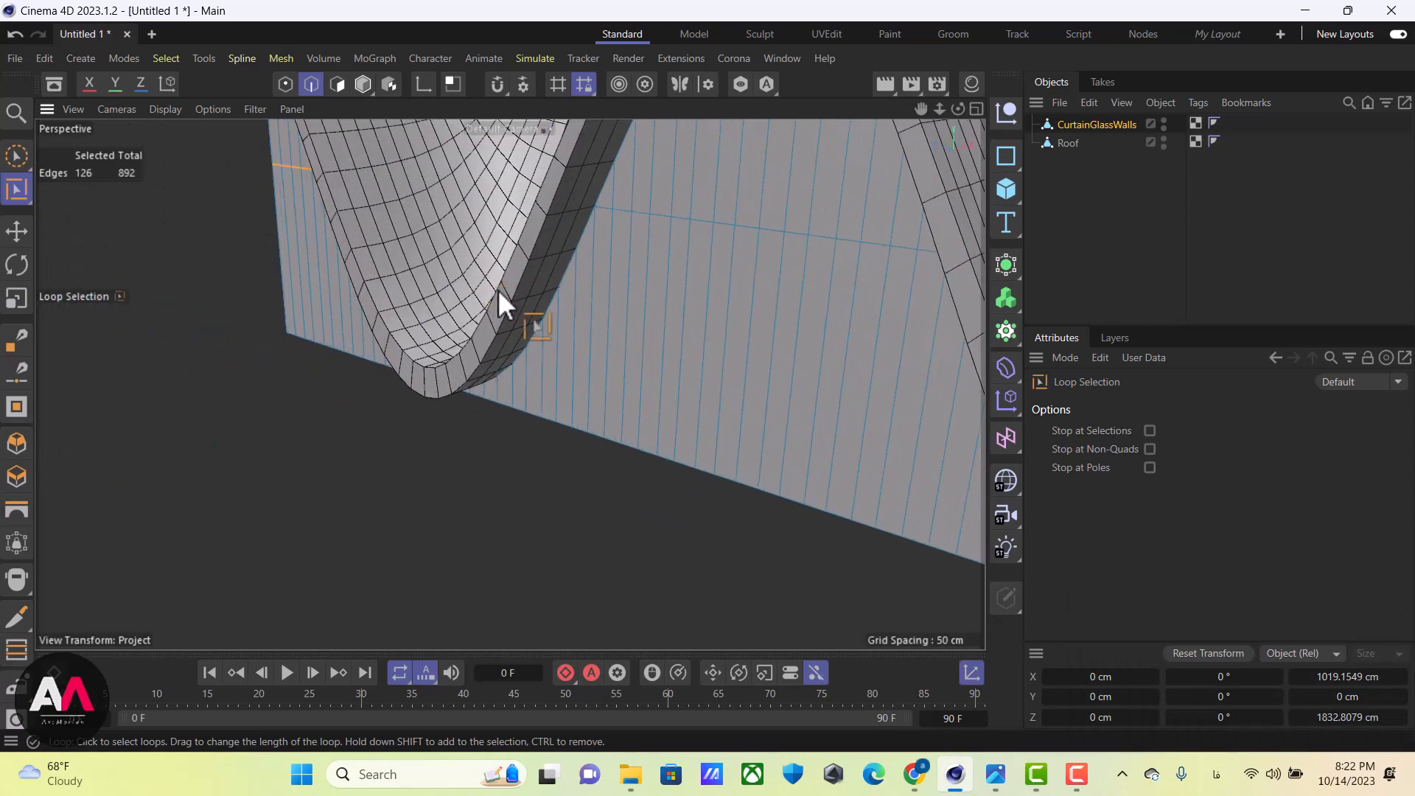
key(alt+shift)
shift+click(701, 219)
scroll(436, 343, down, 8)
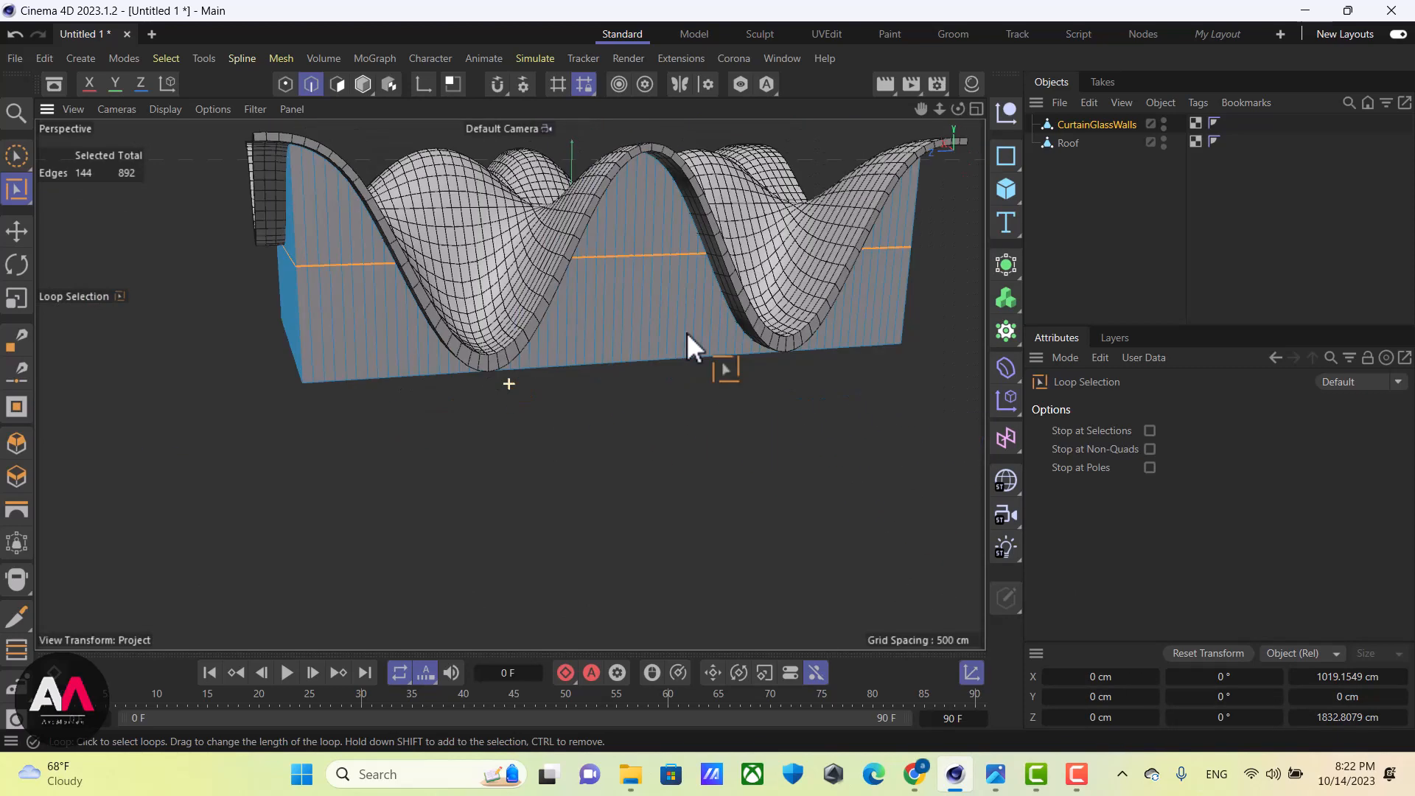
Convert the selected edges with Edge to Spline and move the spline out of CurtainGlassWalls to the top of the hierarchy
scroll(516, 317, up, 3)
right_click(507, 294)
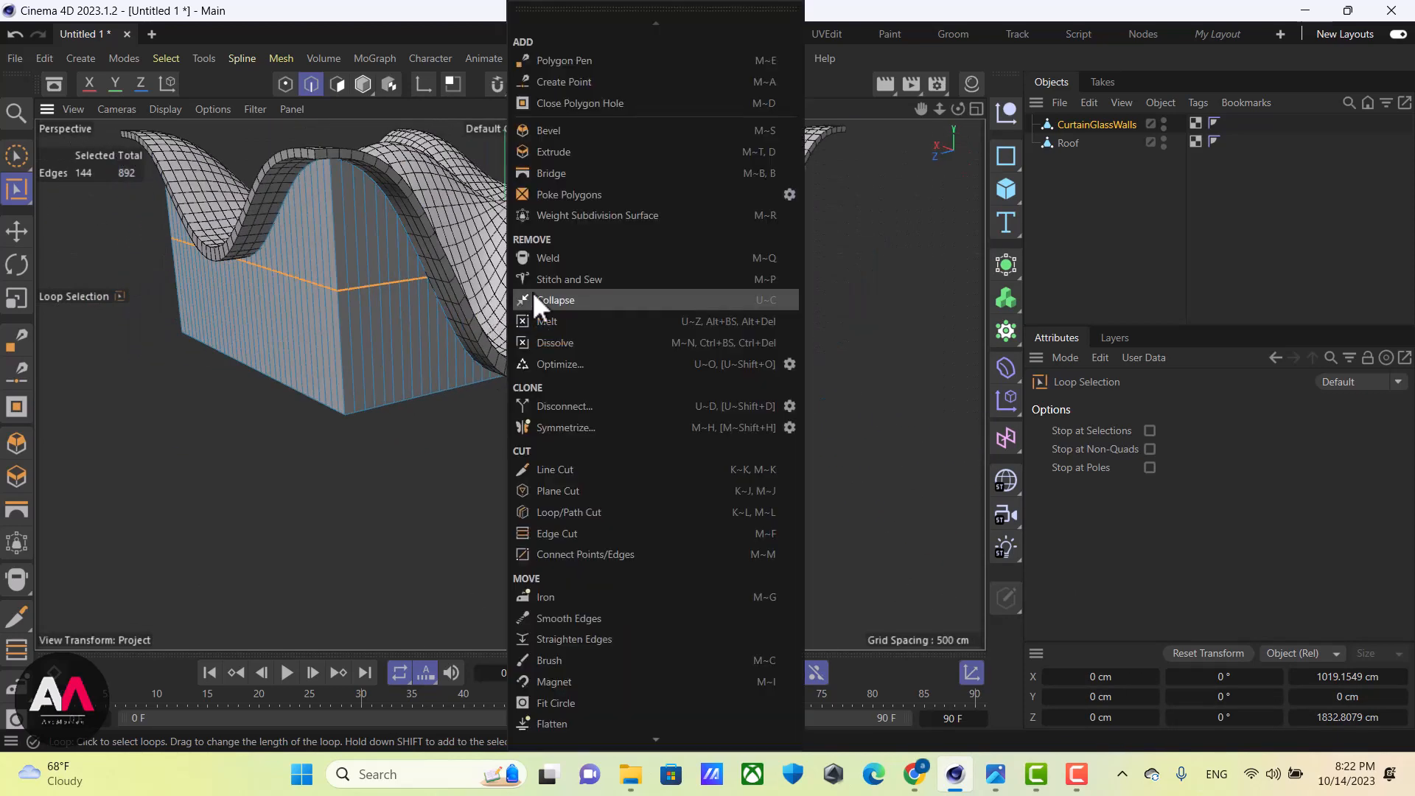
mouse_move(666, 739)
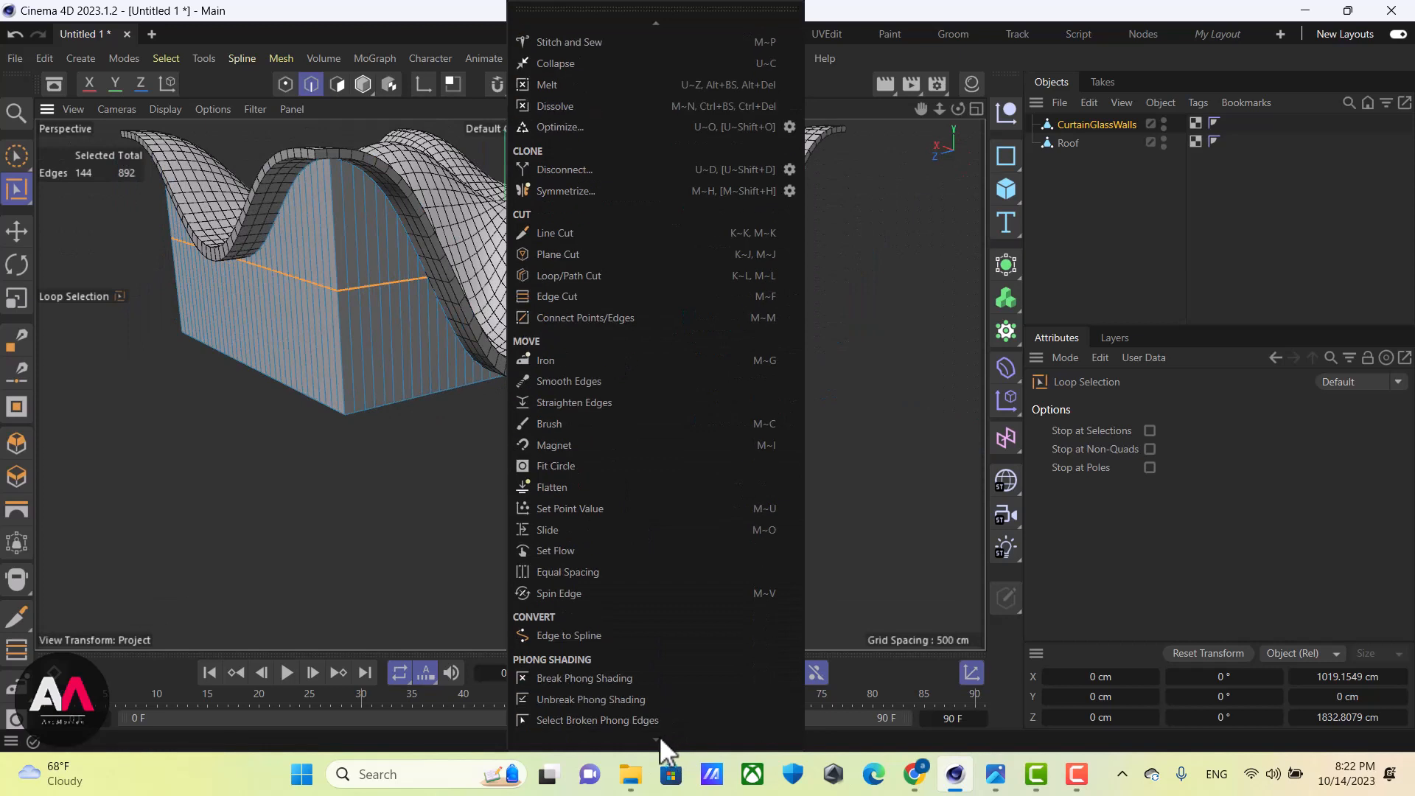
click(572, 636)
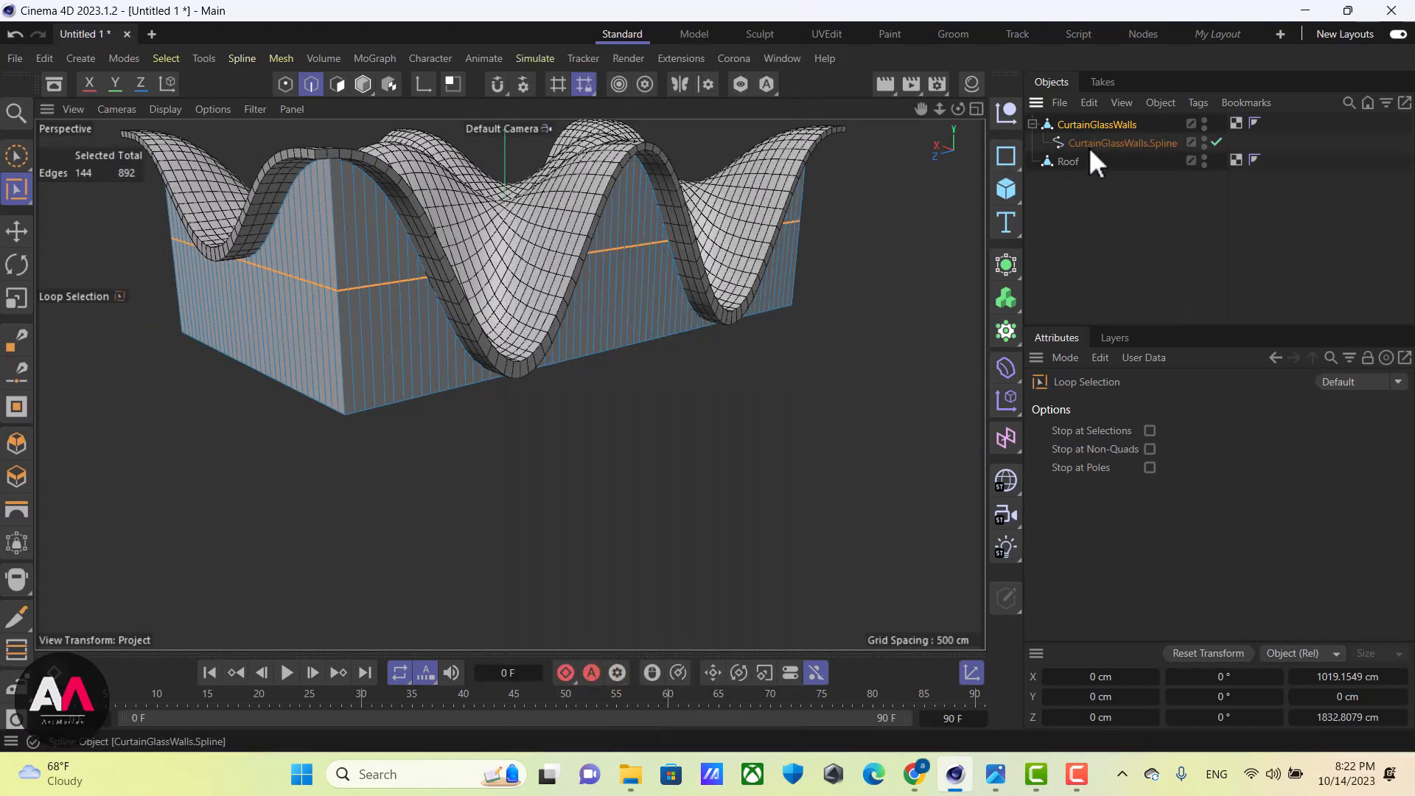
drag(1091, 145, 1080, 117)
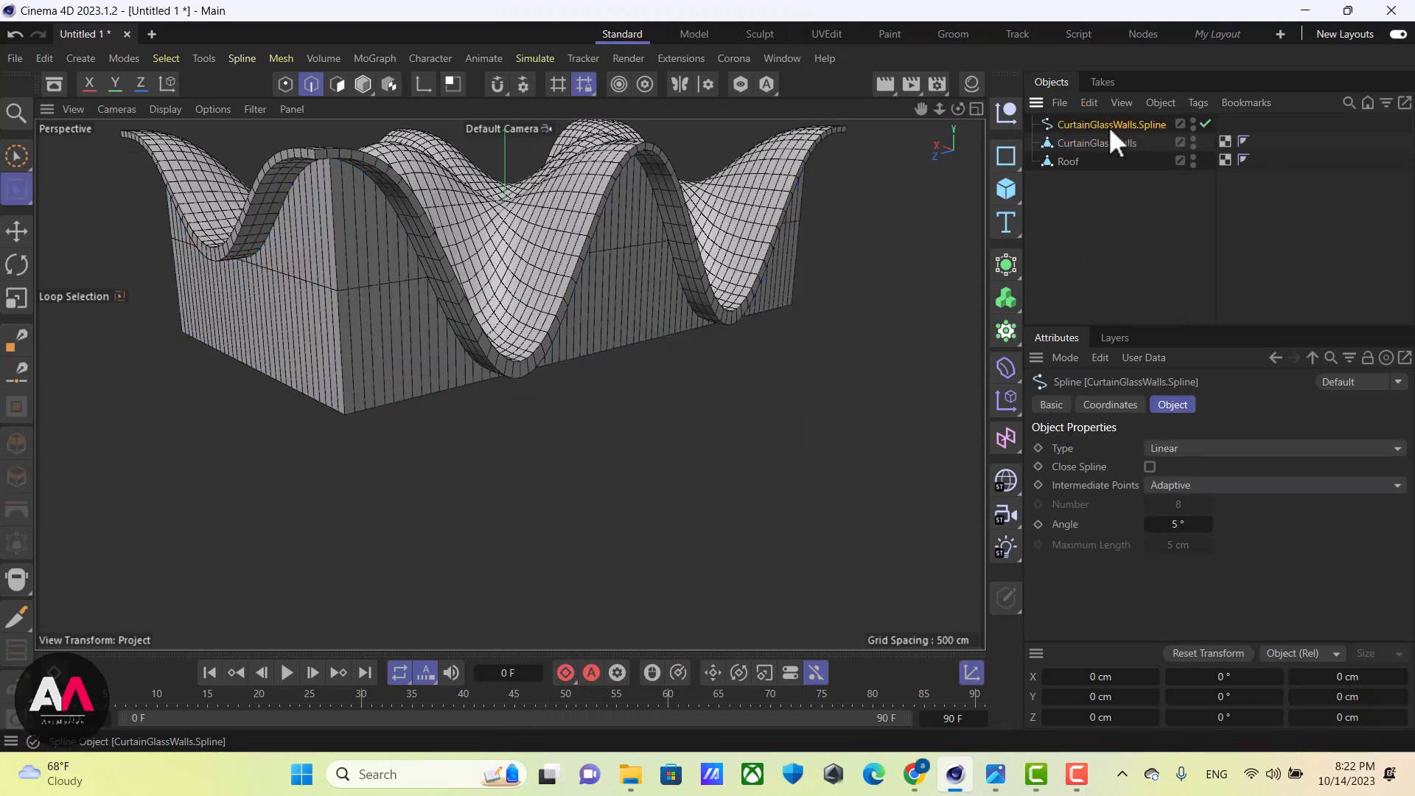
Add a Rectangle spline with a width of 2 cm and a height of 5 cm
scroll(310, 277, up, 5)
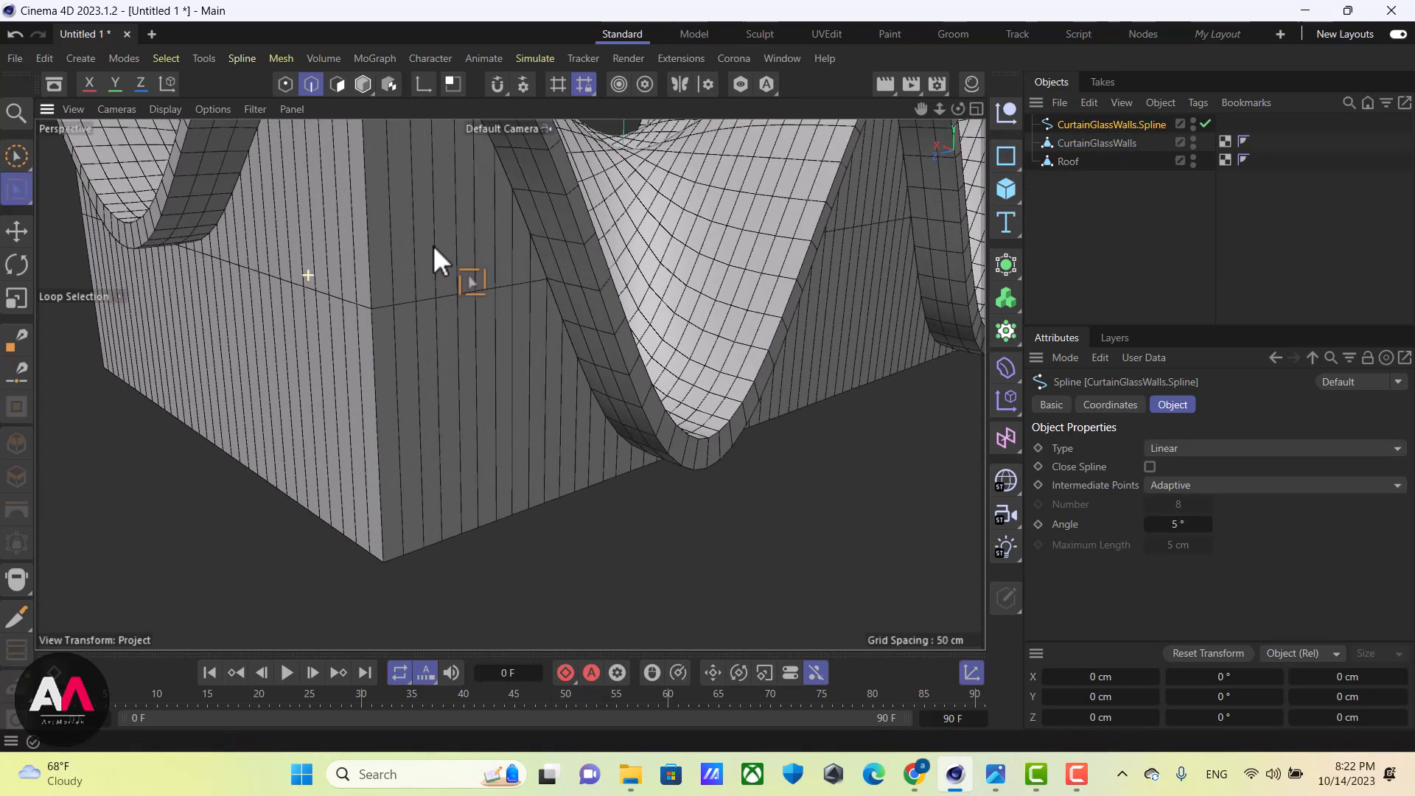
scroll(432, 244, up, 2)
click(1006, 152)
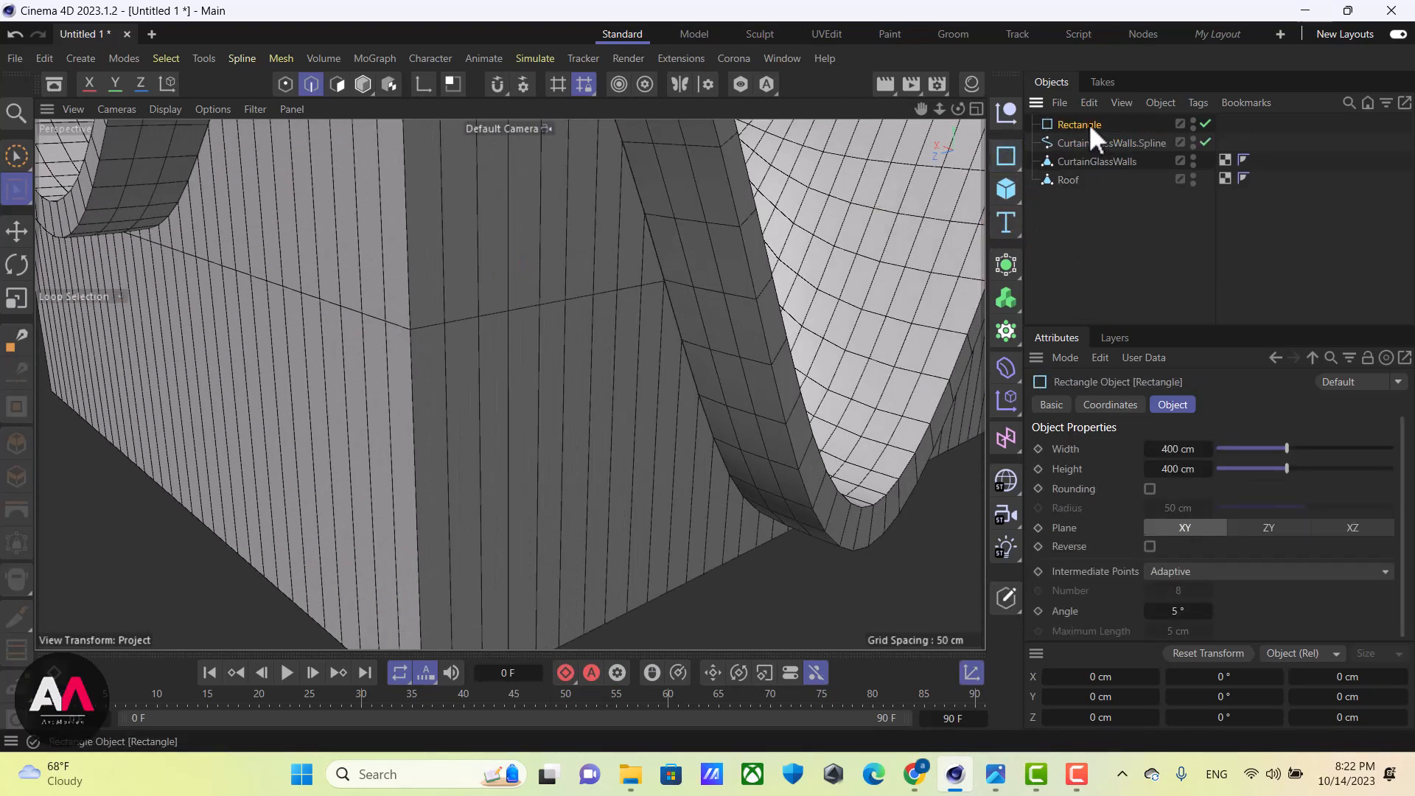
scroll(428, 285, up, 2)
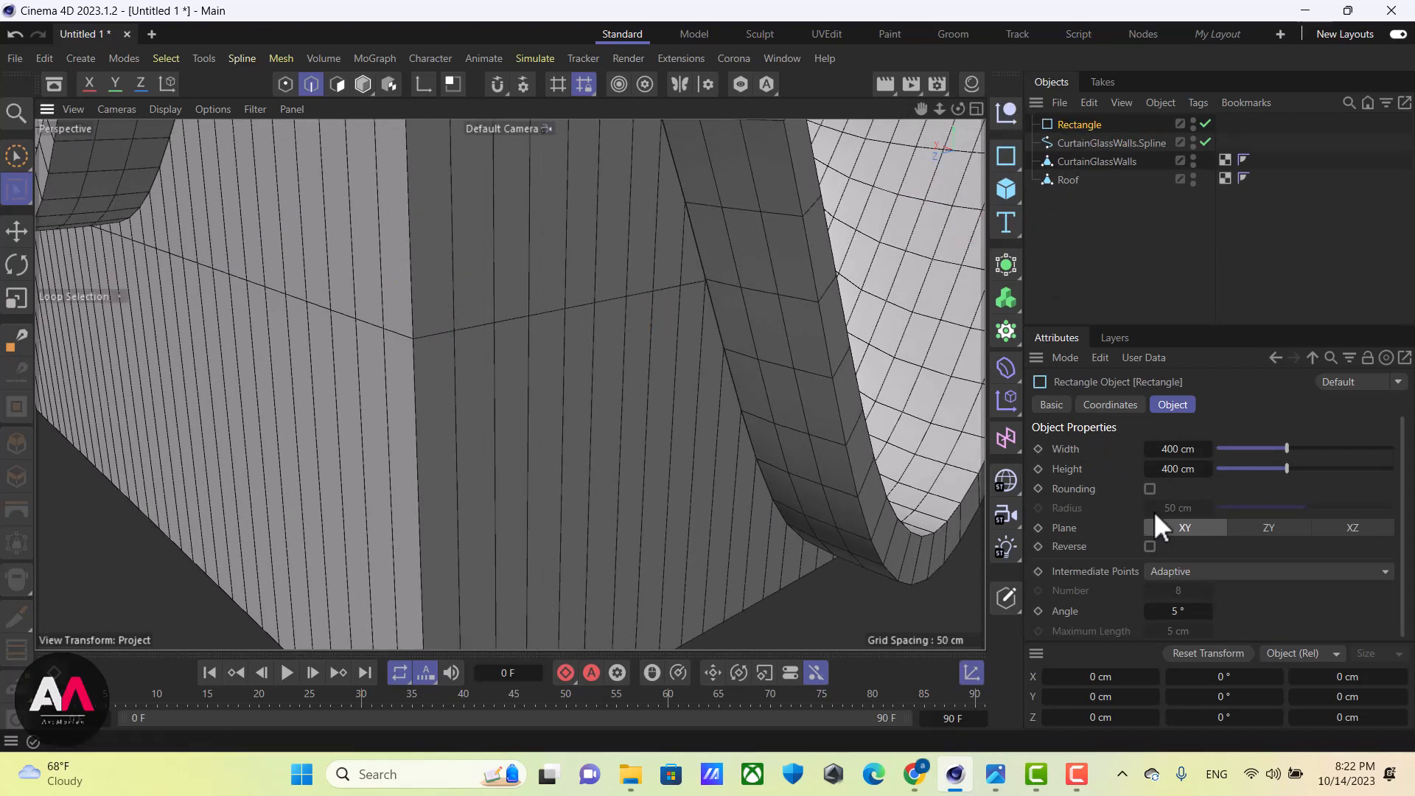
click(1180, 450)
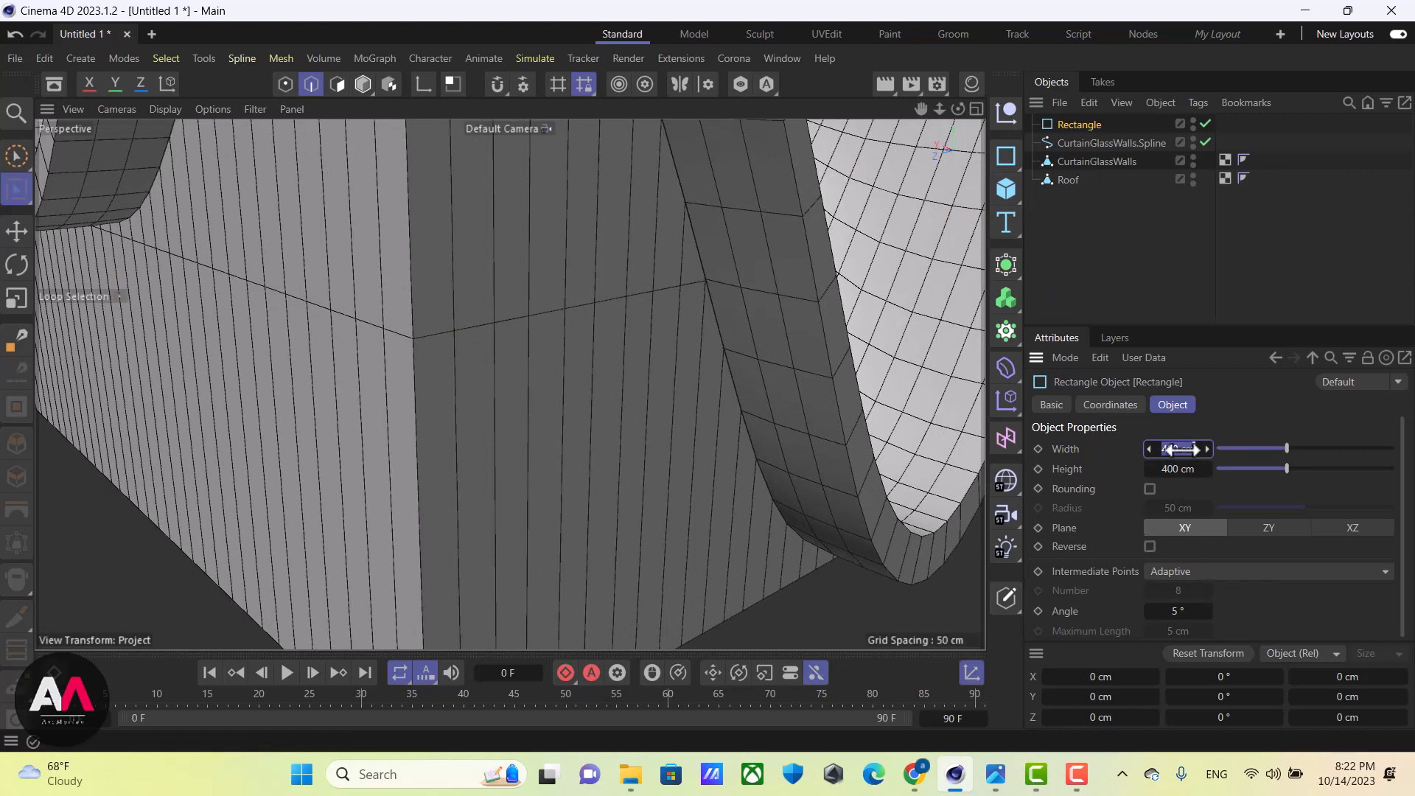
text(2)
click(1189, 469)
text(5)
key(Return)
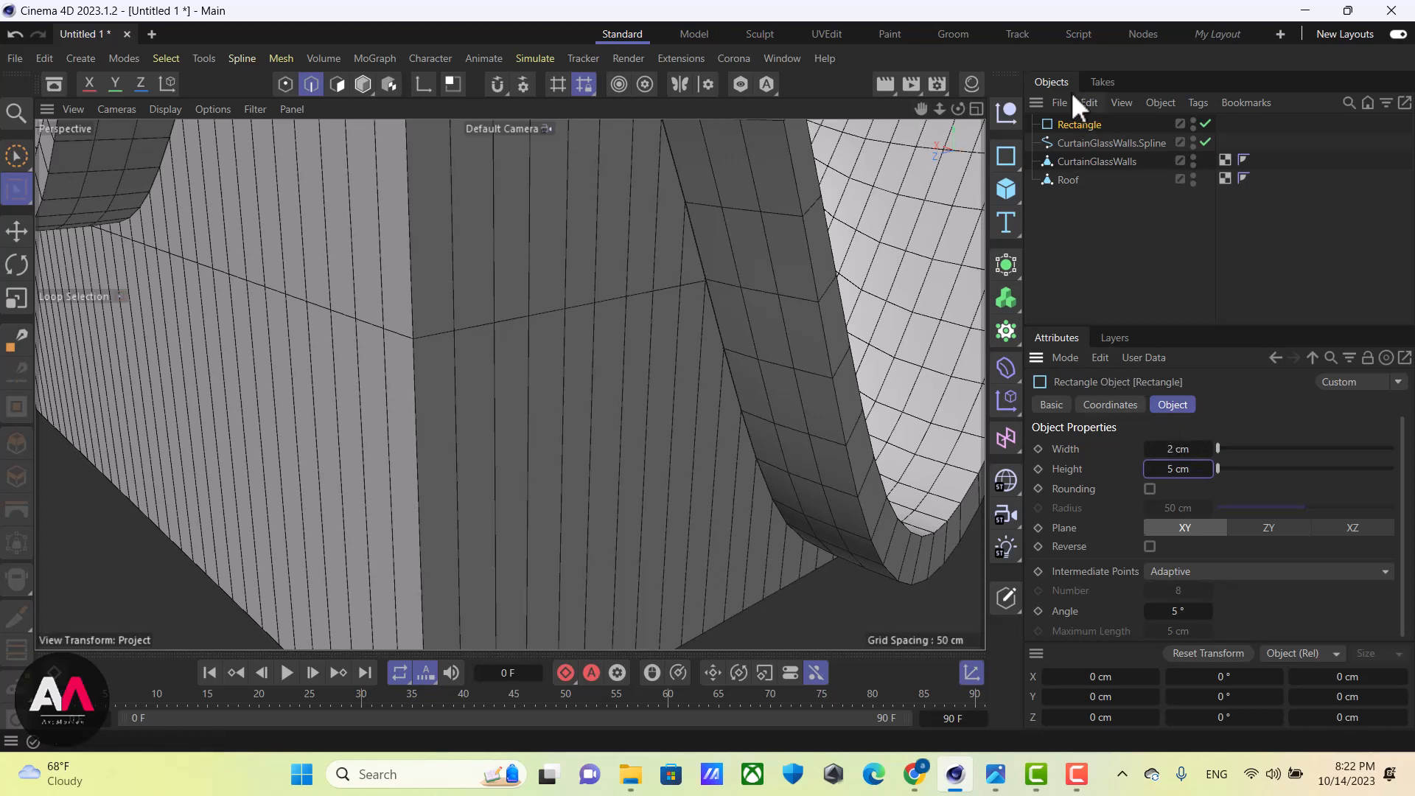
Add a Sweep generator and nest the Rectangle profile and CurtainGlassWalls.Spline inside it to build the crossbeams
click(1009, 266)
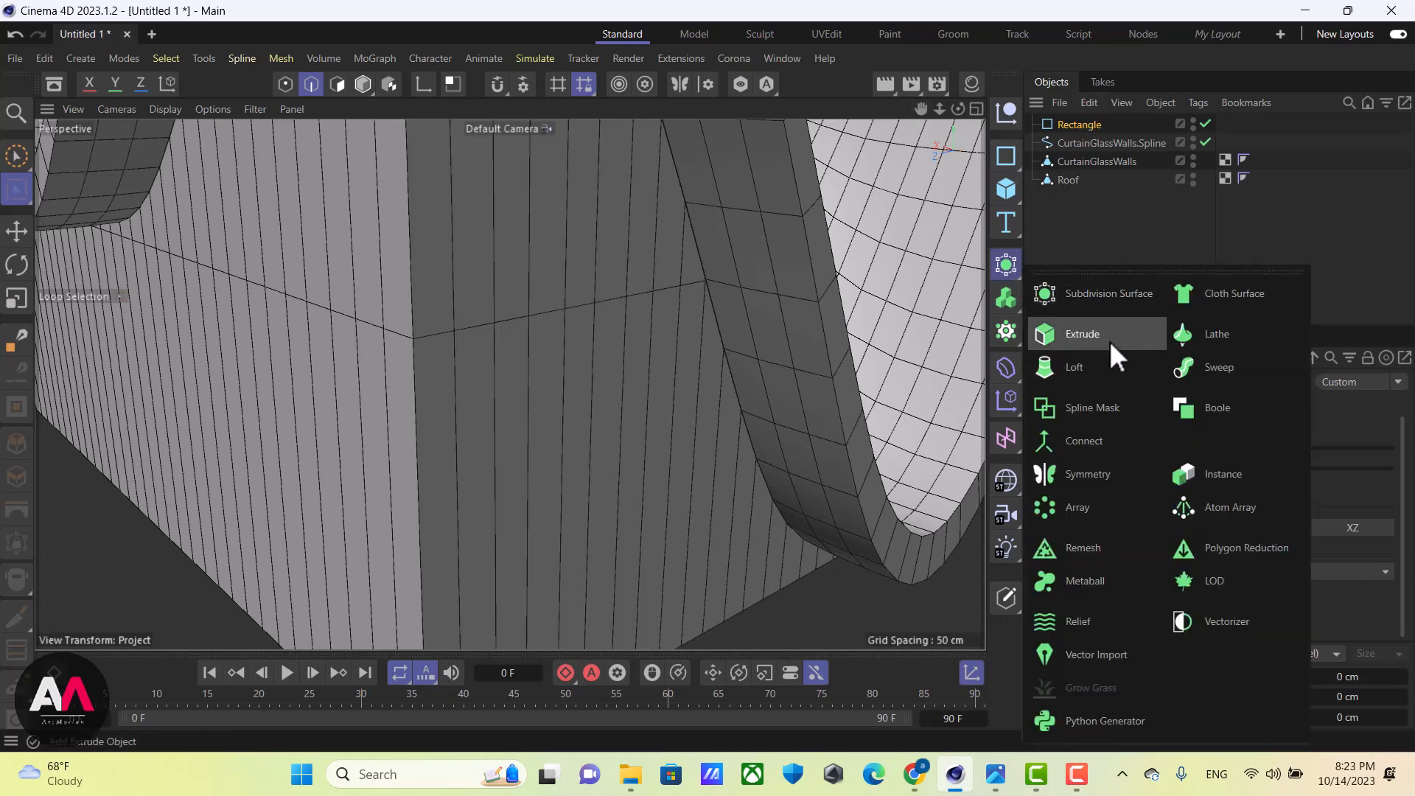
click(1228, 377)
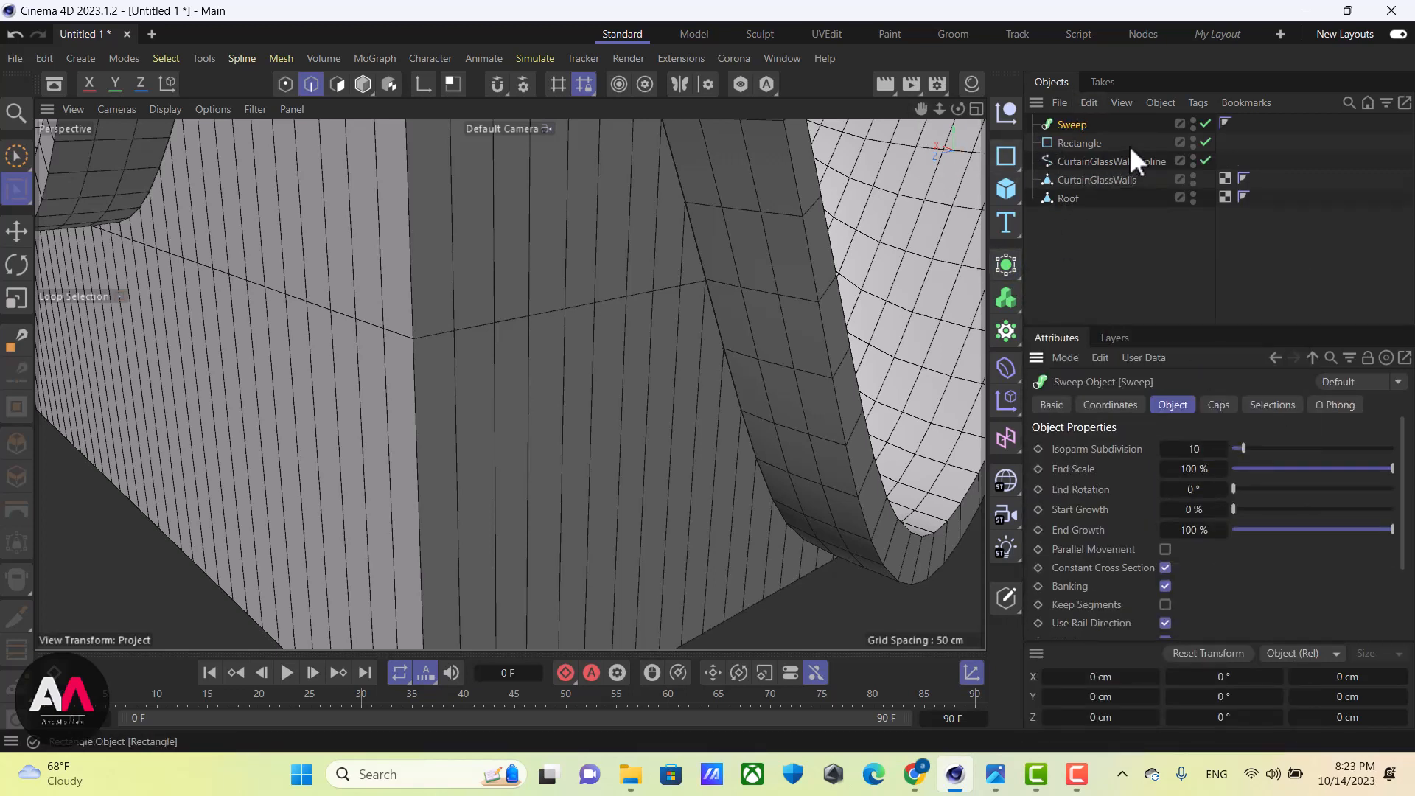
click(1083, 144)
ctrl+click(1087, 159)
drag(1084, 147, 1073, 123)
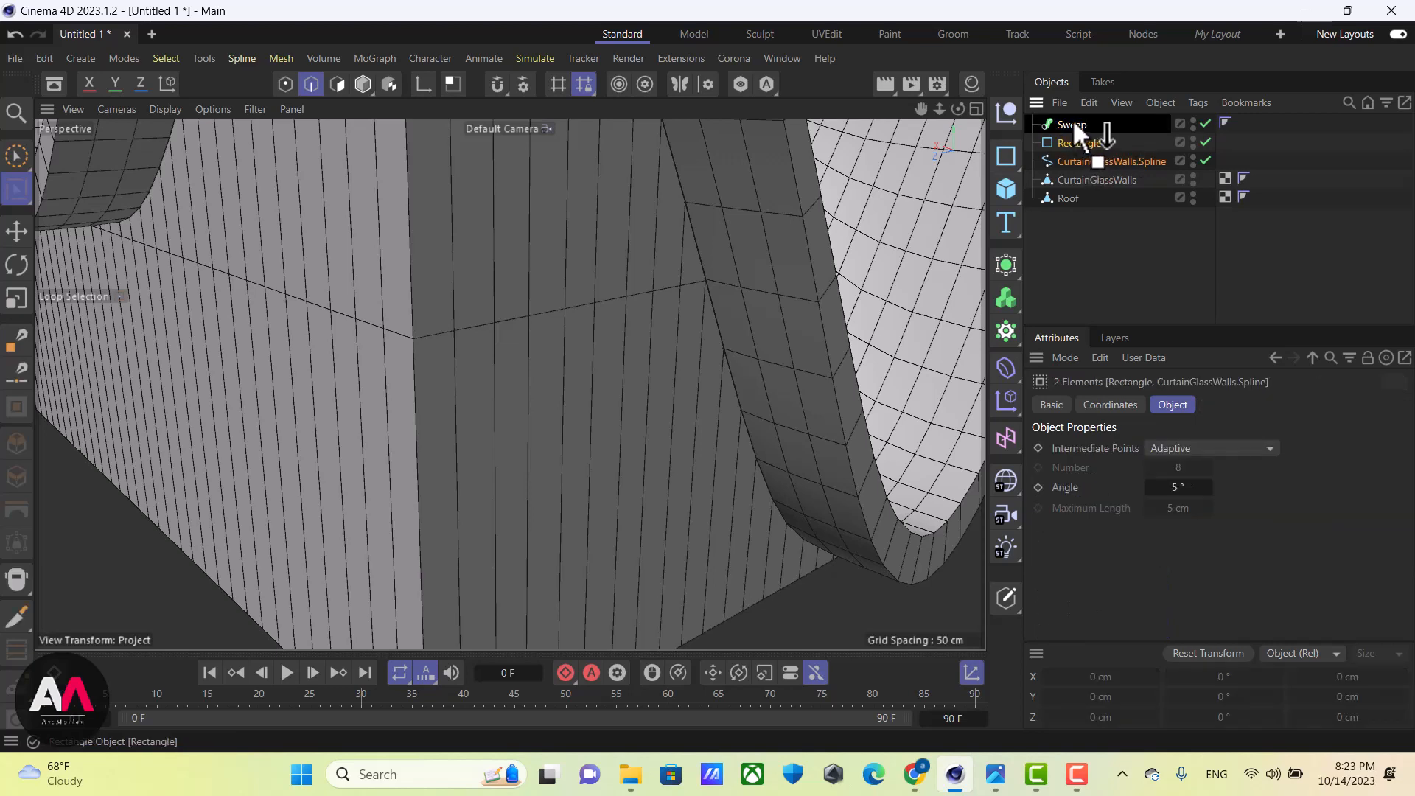
mouse_move(346, 304)
alt+mouse_down()
mouse_move(688, 320)
mouse_move(600, 357)
mouse_move(369, 307)
mouse_move(594, 369)
mouse_move(711, 320)
mouse_move(452, 321)
mouse_move(504, 225)
mouse_move(153, 282)
mouse_move(444, 220)
mouse_move(306, 241)
mouse_move(374, 314)
mouse_move(645, 317)
mouse_move(663, 367)
mouse_move(686, 354)
alt+mouse_up()
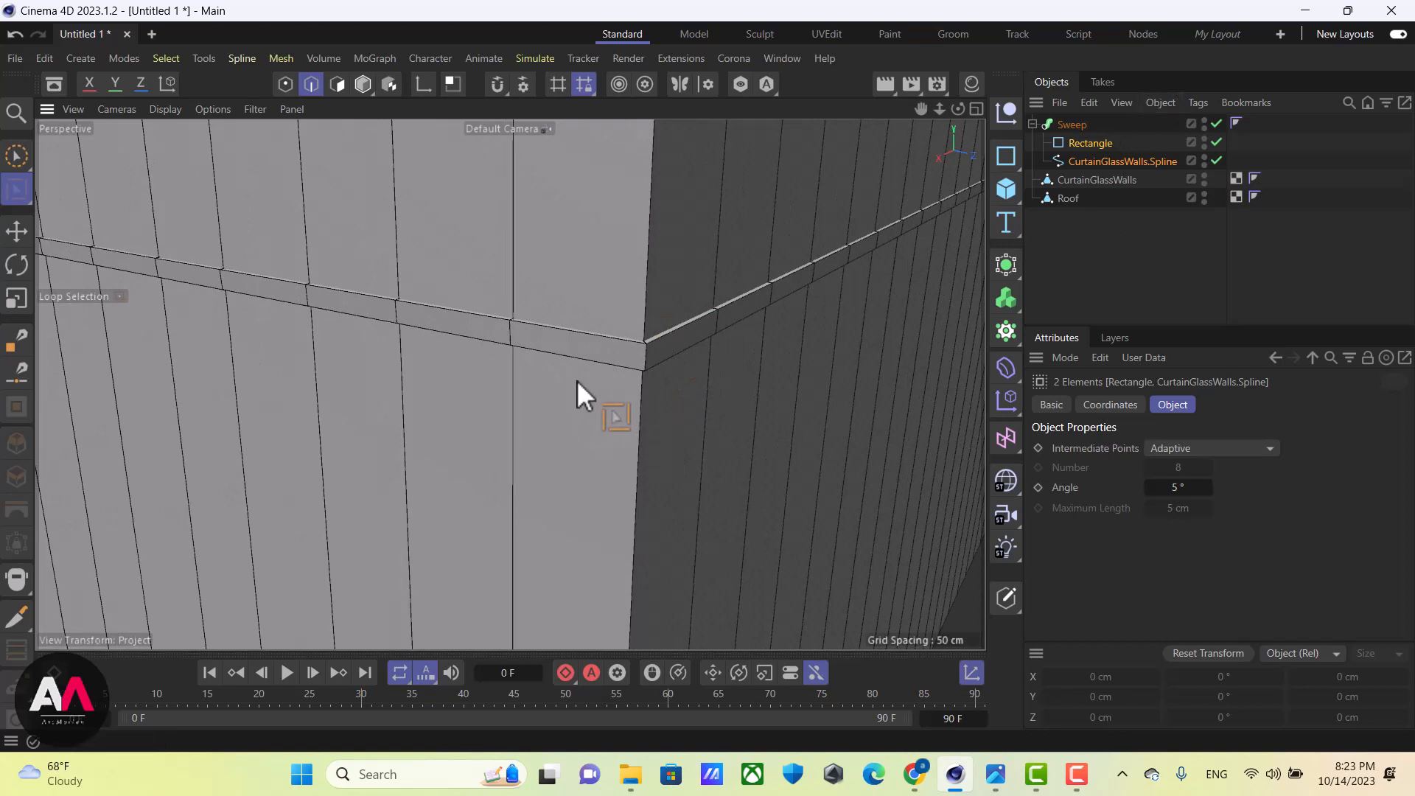
alt+drag(578, 391, 714, 317)
Create a polygon copy of the Sweep with Current State to Object and move it to the end of the hierarchy
click(1073, 126)
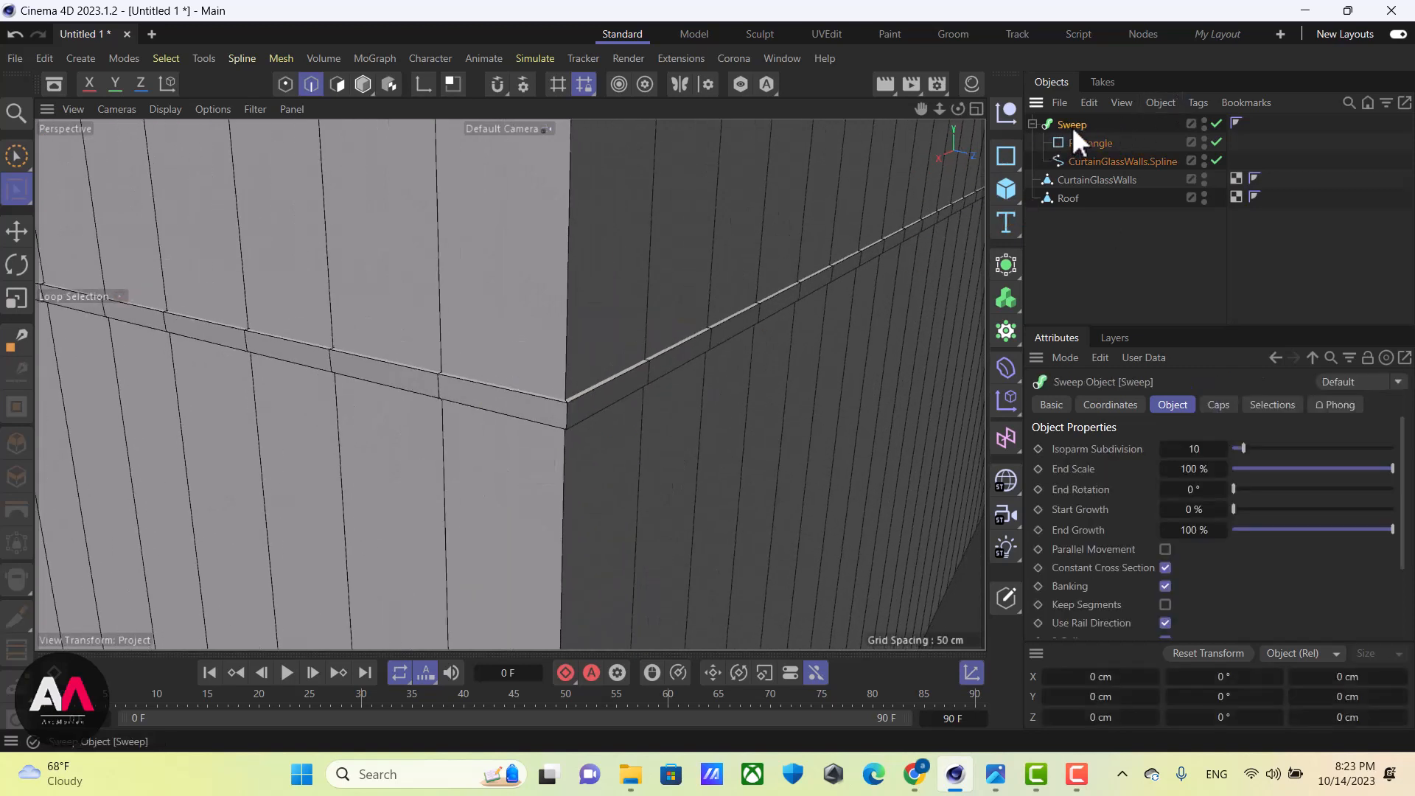
right_click(1073, 126)
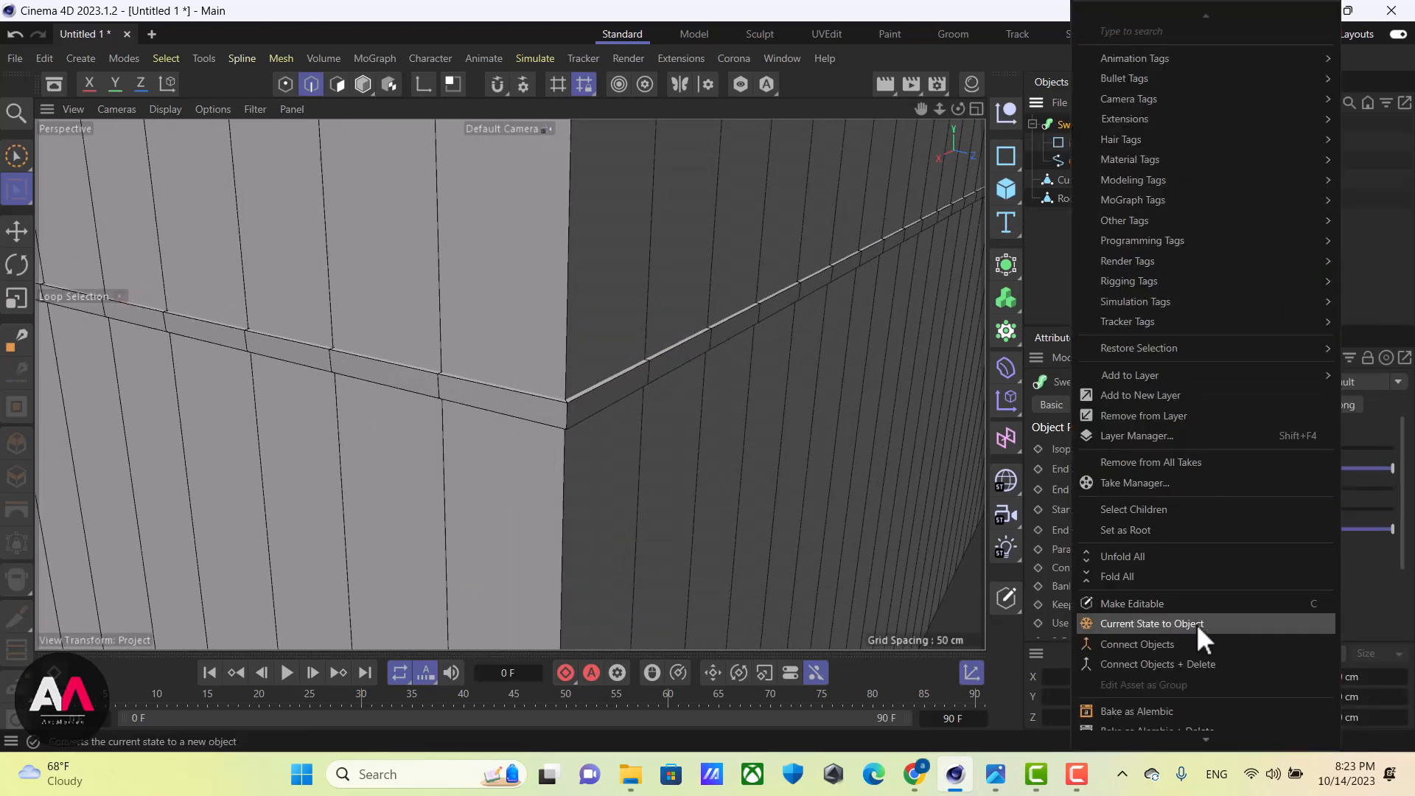
click(1175, 622)
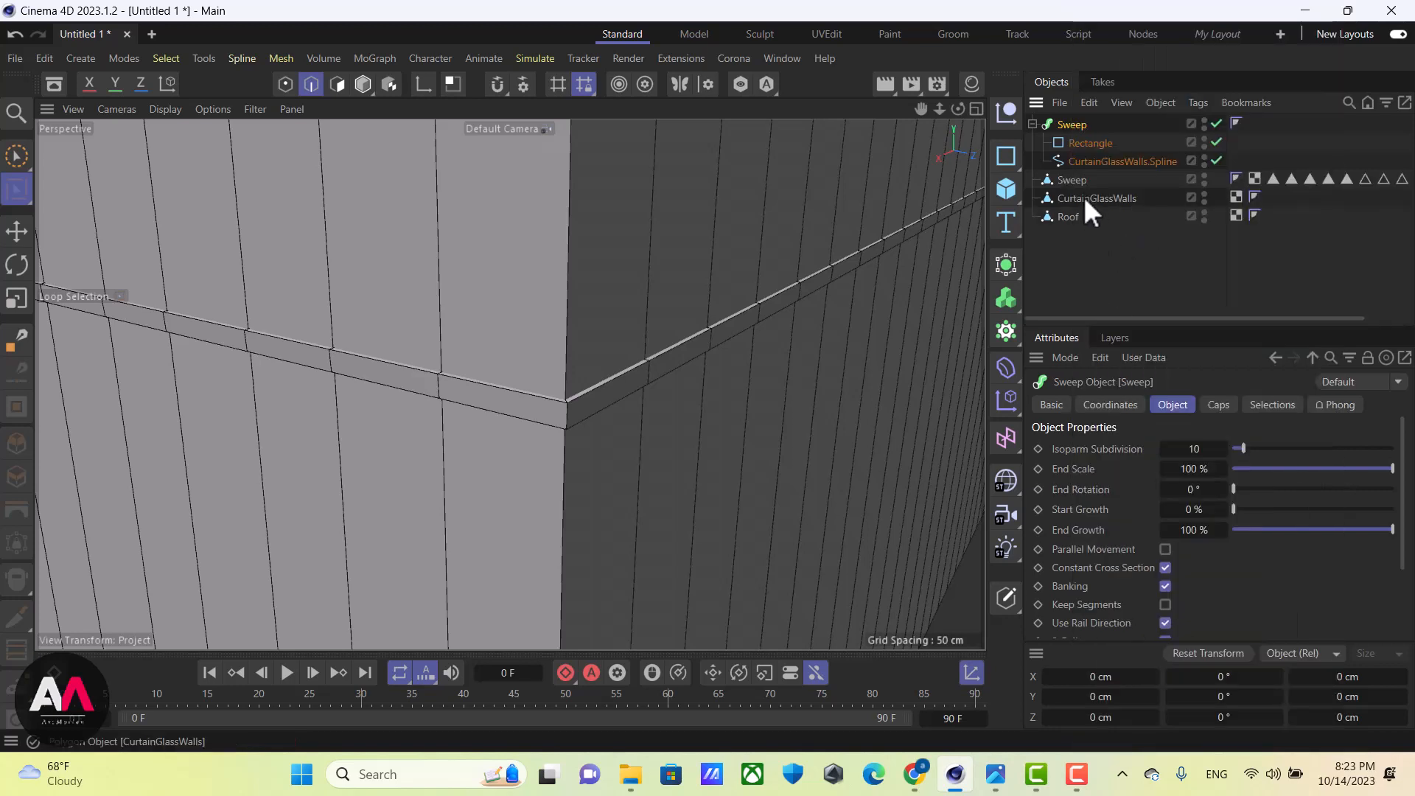
click(1069, 182)
drag(1075, 179, 1061, 230)
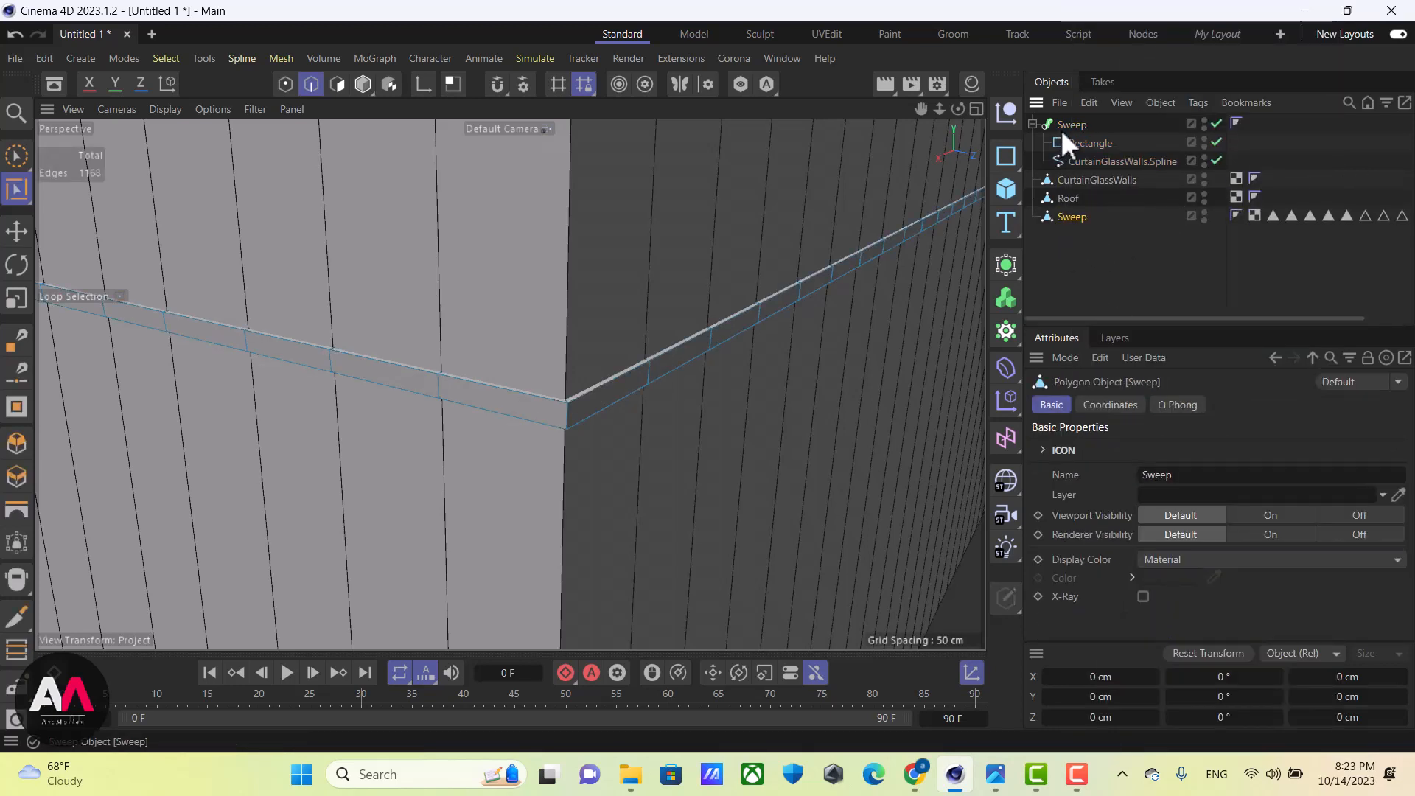
Select the original Sweep generator with its children and assign them to the Archive layer
click(1073, 126)
right_click(1074, 124)
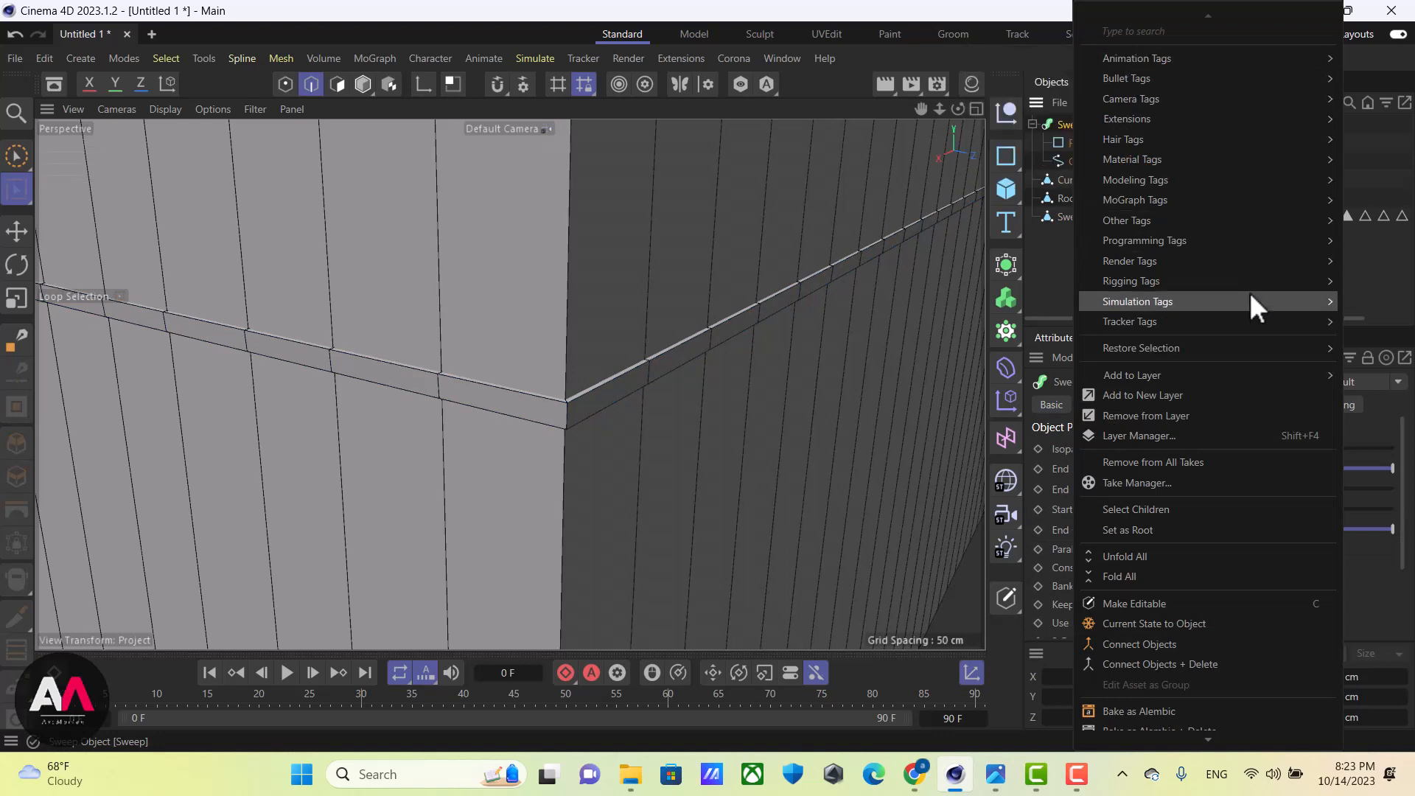
click(1136, 509)
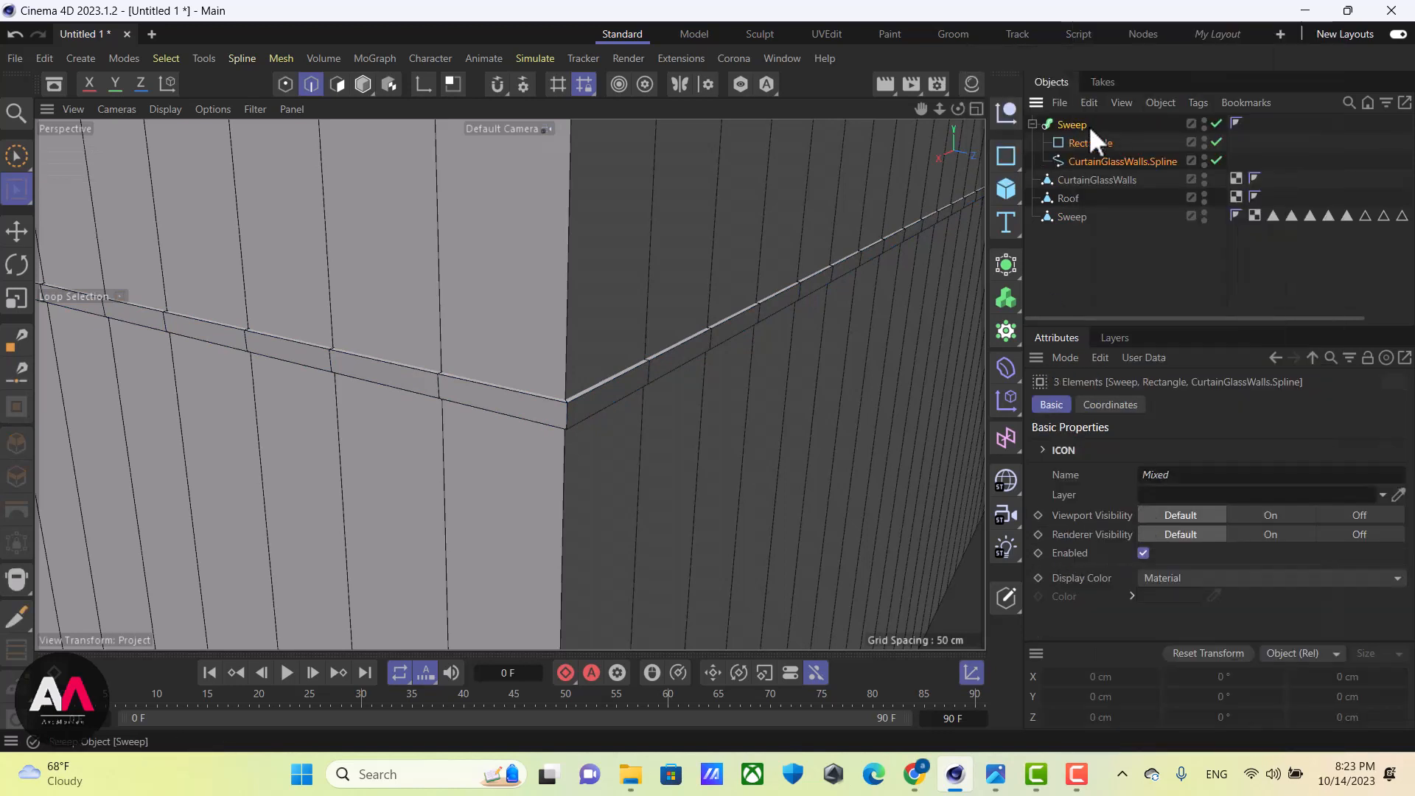
drag(1104, 125, 1080, 424)
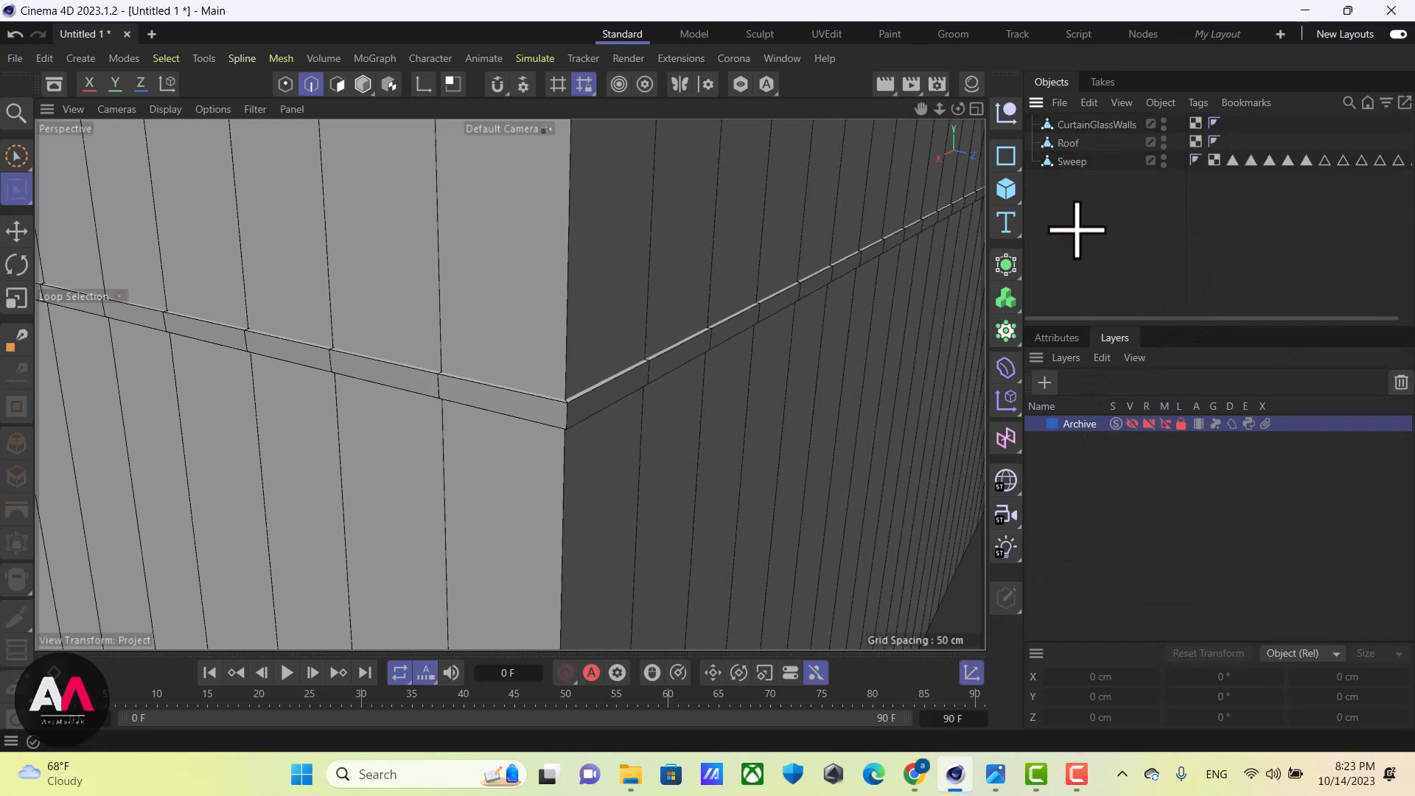
Isolate the polygon Sweep object in the viewport using Viewport Solo
click(1067, 162)
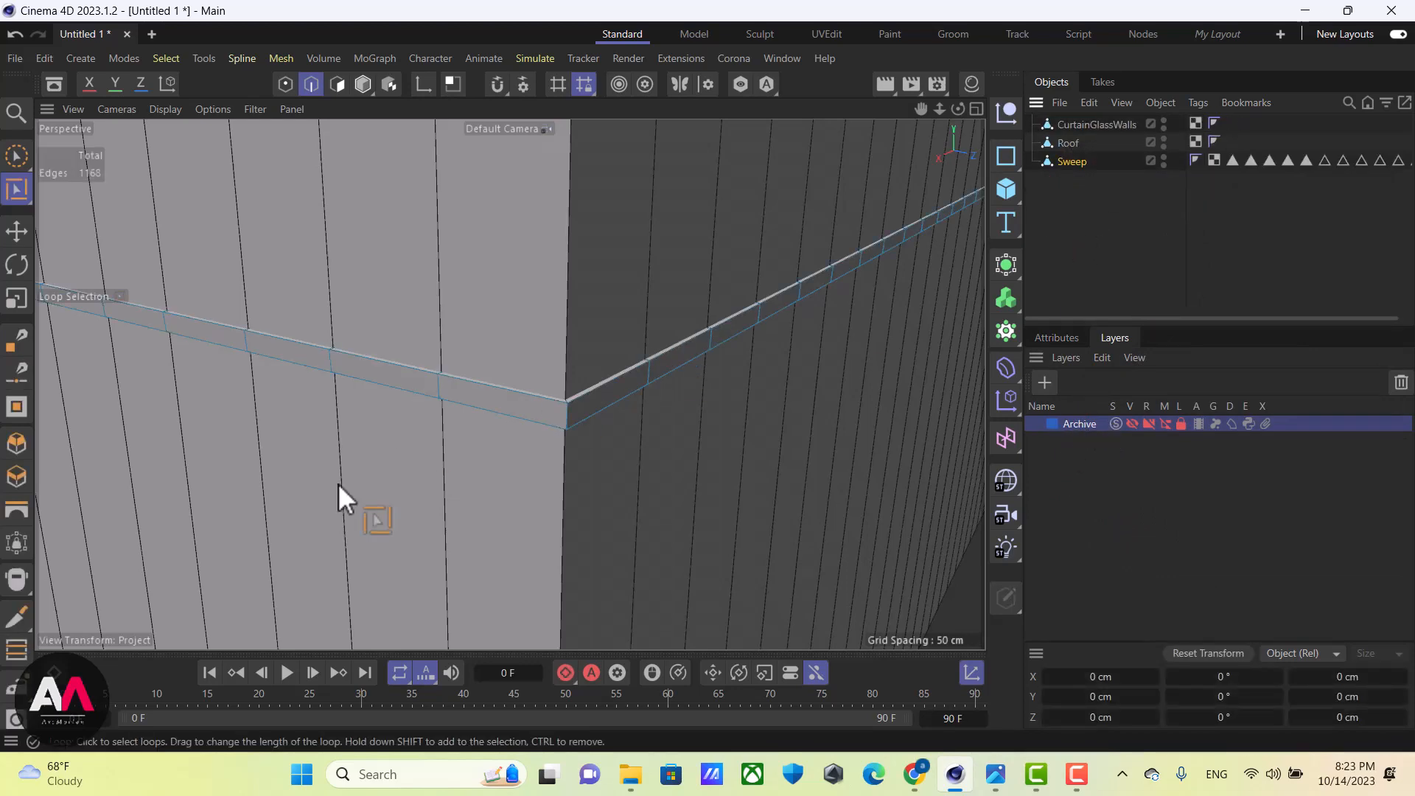
scroll(214, 529, down, 5)
scroll(379, 422, up, 5)
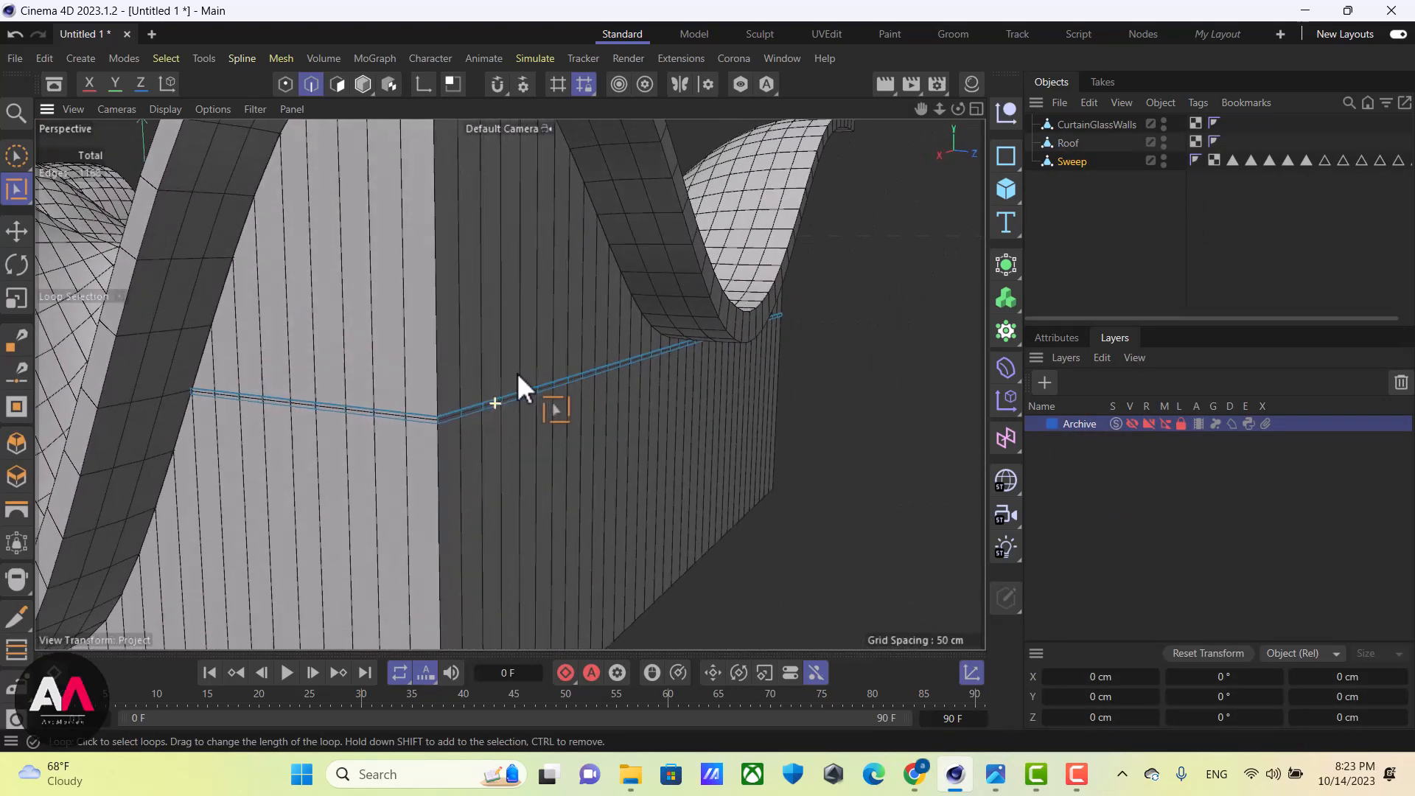
scroll(509, 373, up, 5)
scroll(554, 348, down, 4)
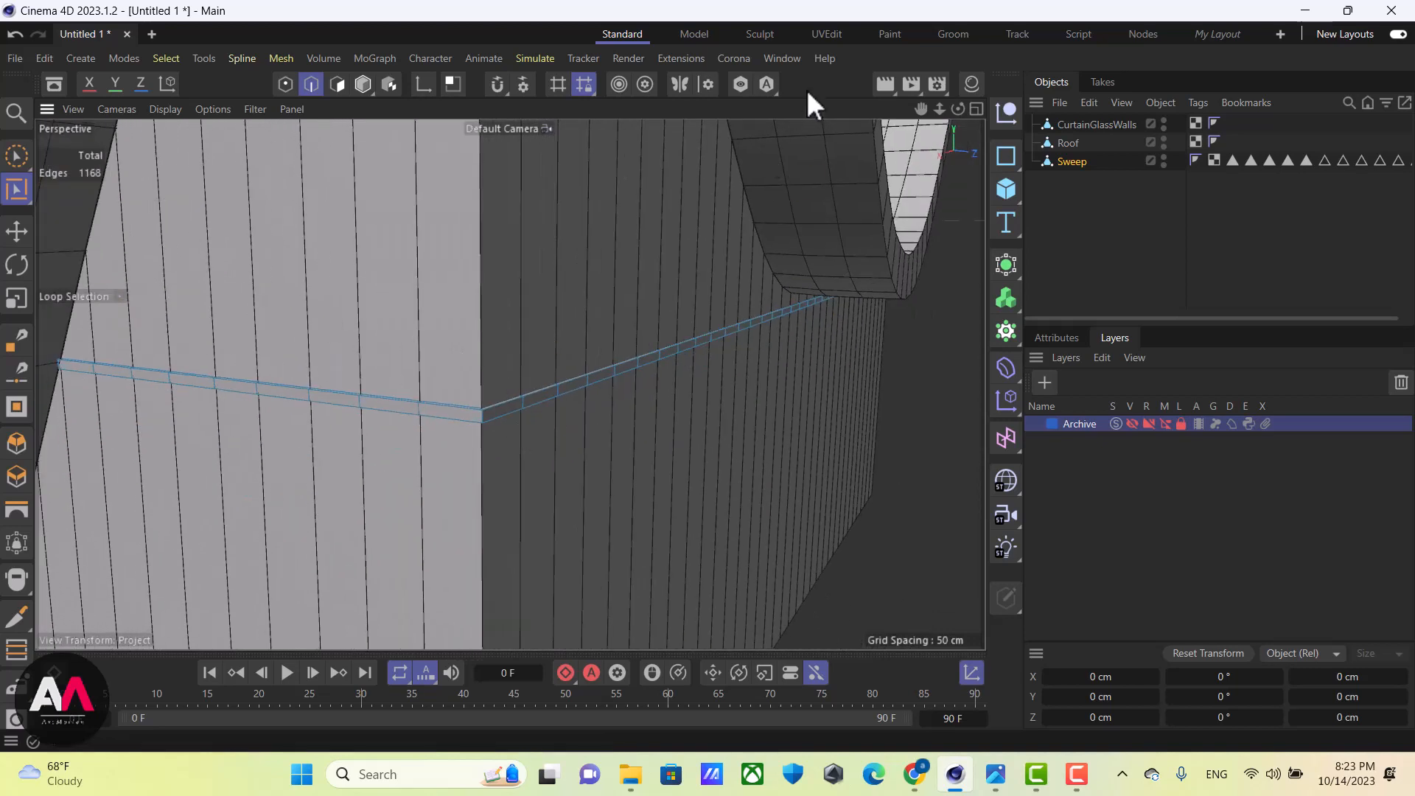
click(740, 82)
scroll(396, 308, down, 3)
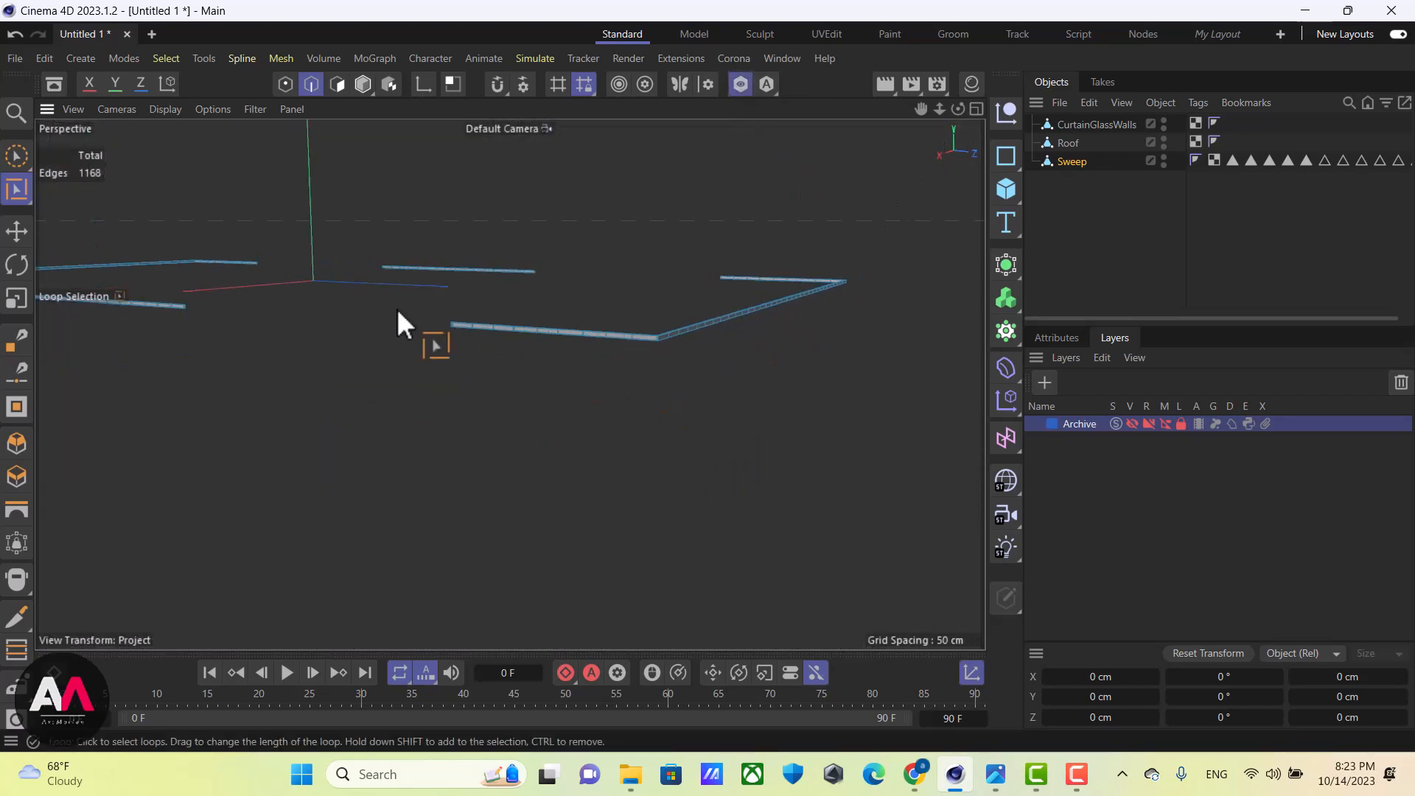
scroll(660, 290, down, 2)
scroll(742, 277, up, 5)
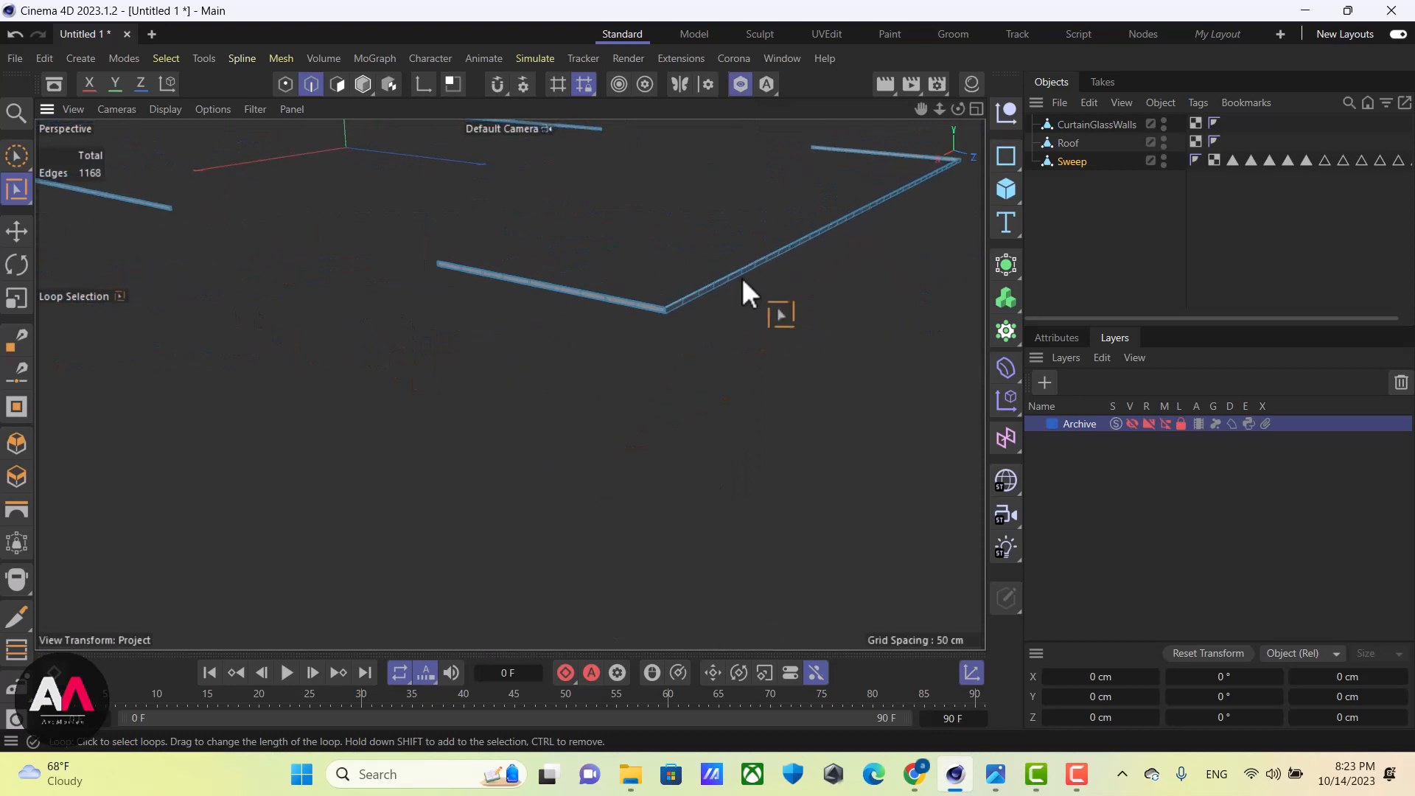
scroll(741, 258, up, 5)
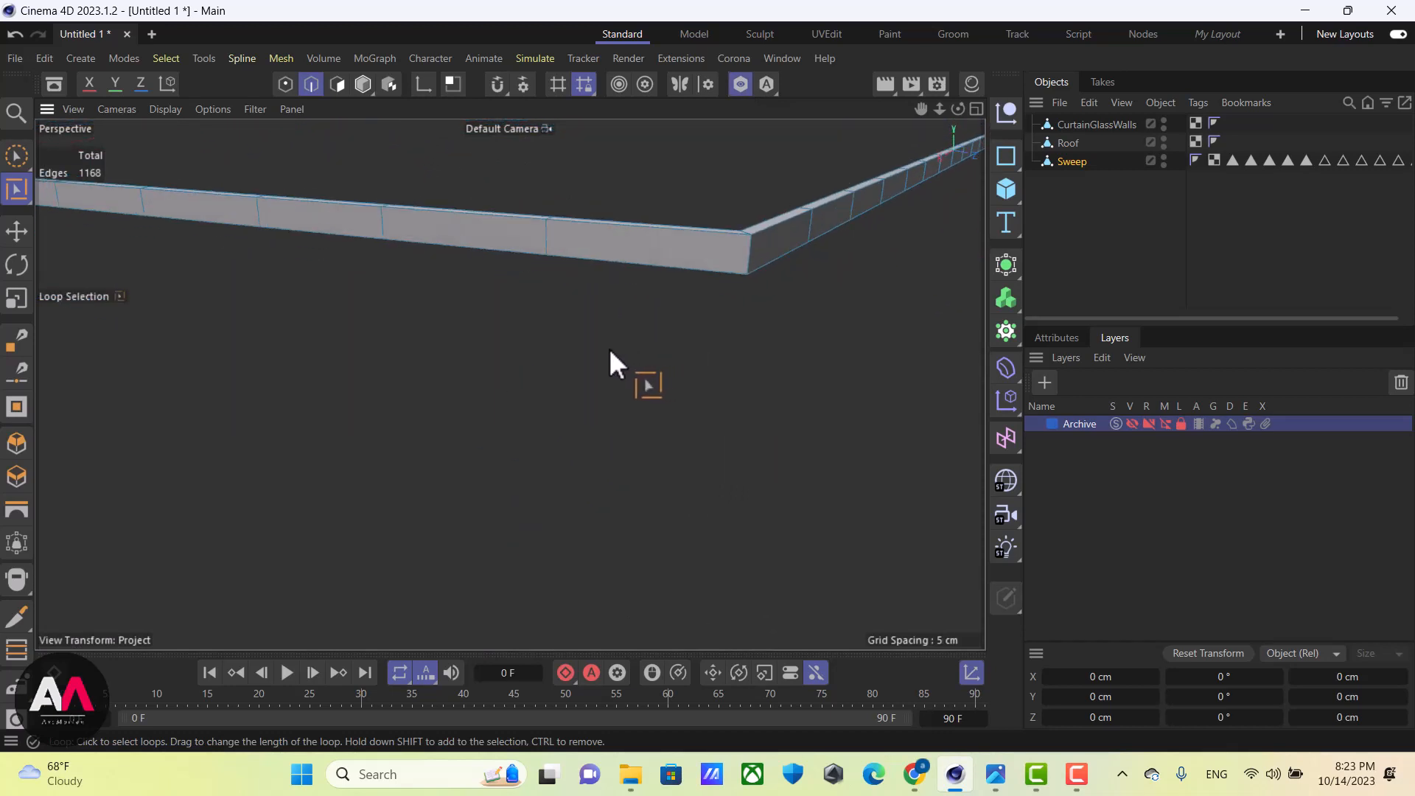
Try a single Loop/Path Cut at about 36% along the crossbeam's tall face and undo it
key(k)
key(l)
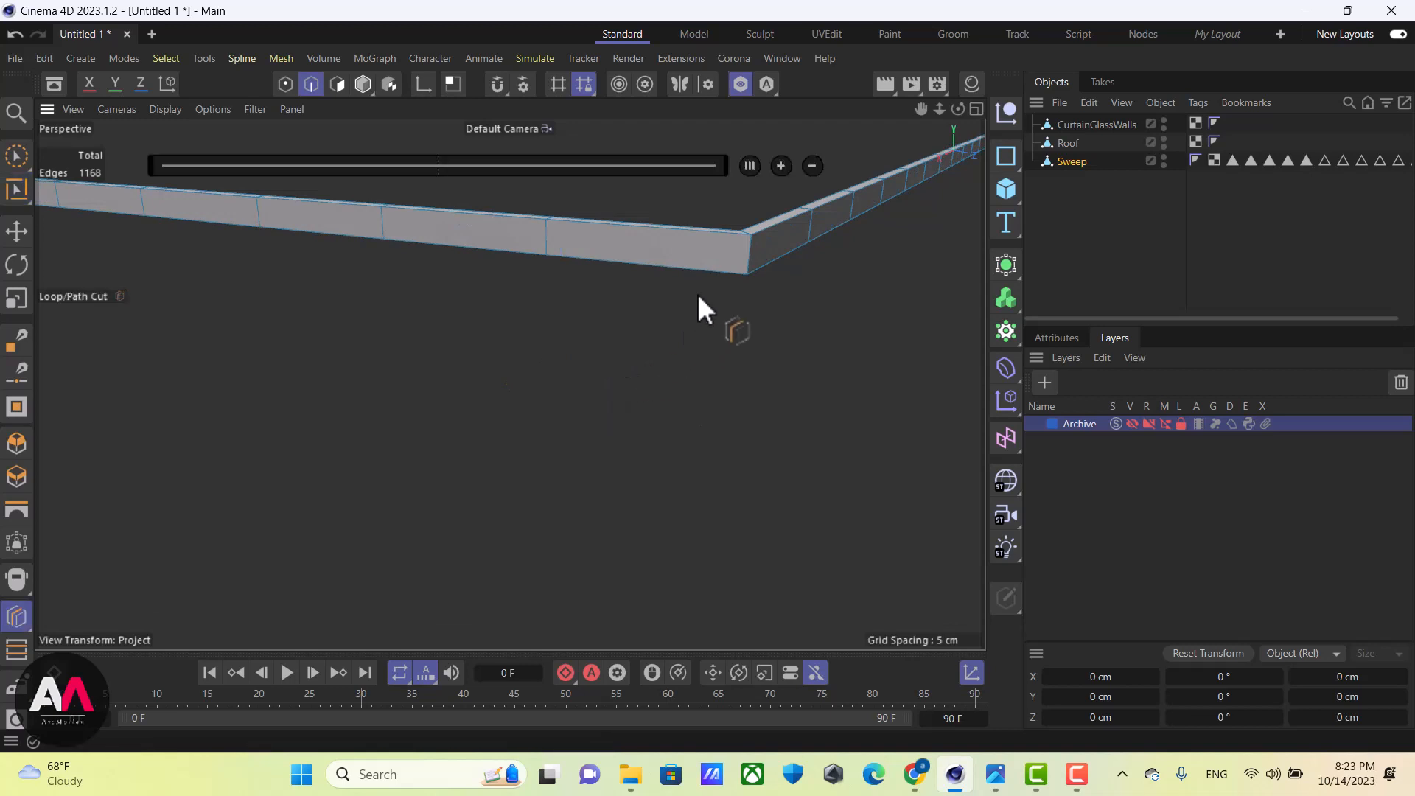
click(750, 259)
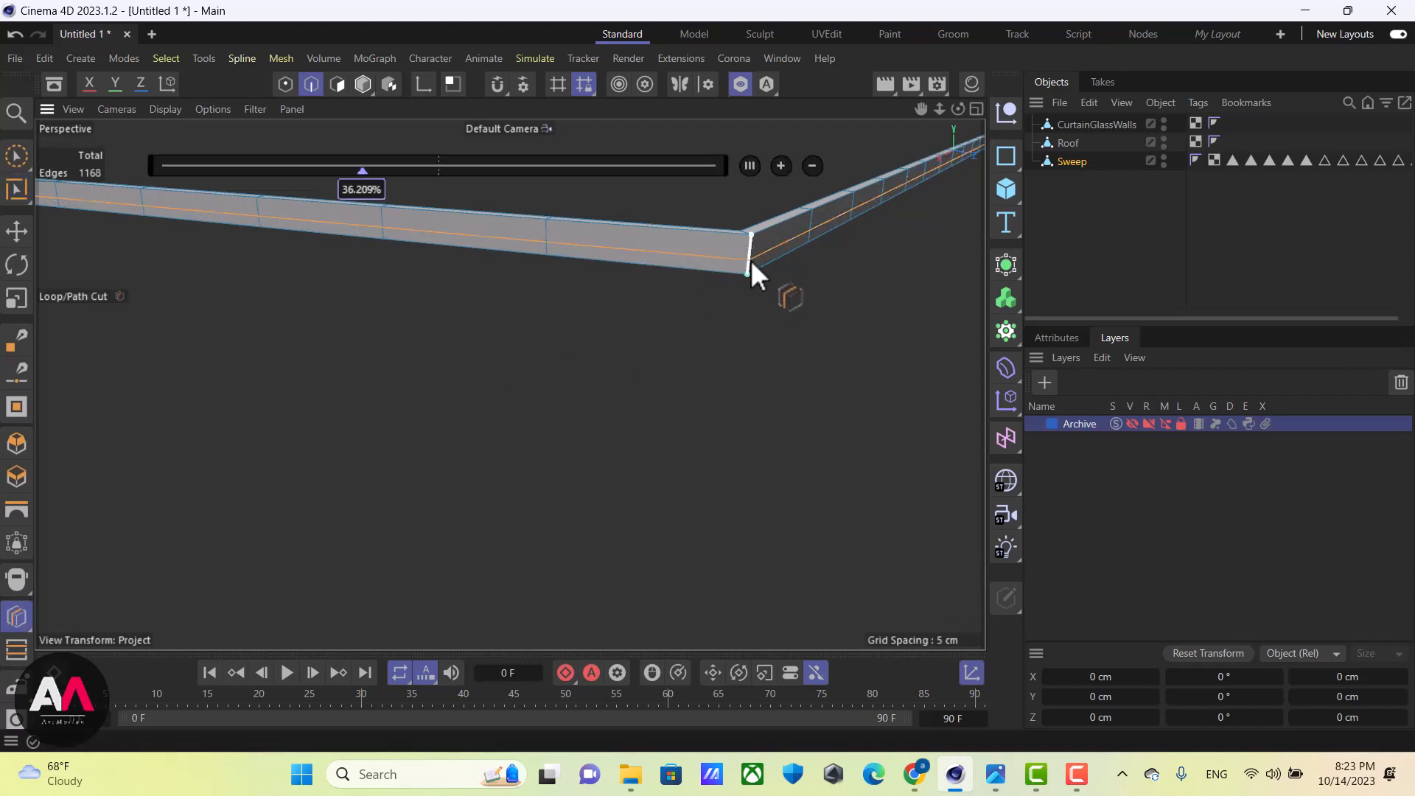
click(15, 35)
Hide the coordinate manager and review the Loop/Path Cut options and interaction settings
click(1057, 339)
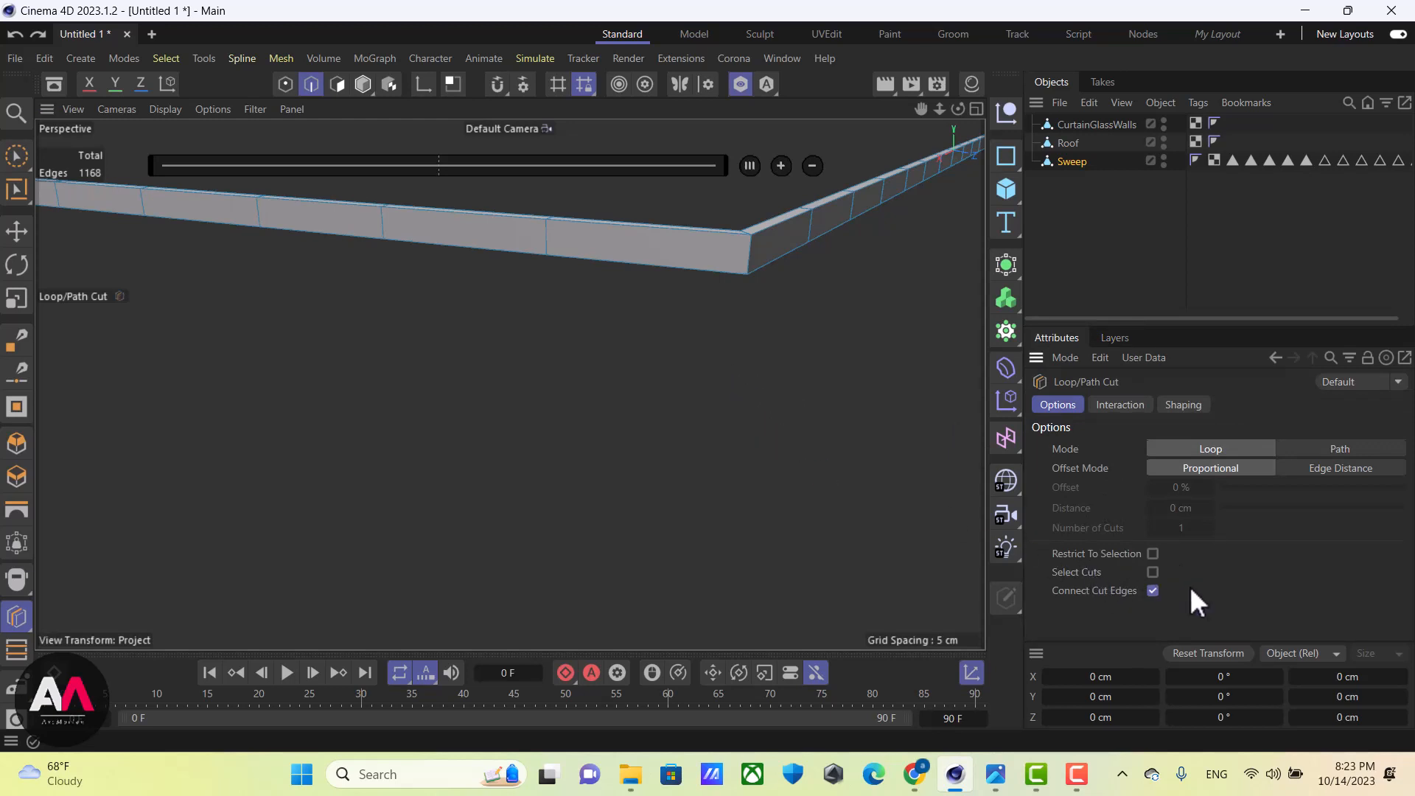
click(1072, 162)
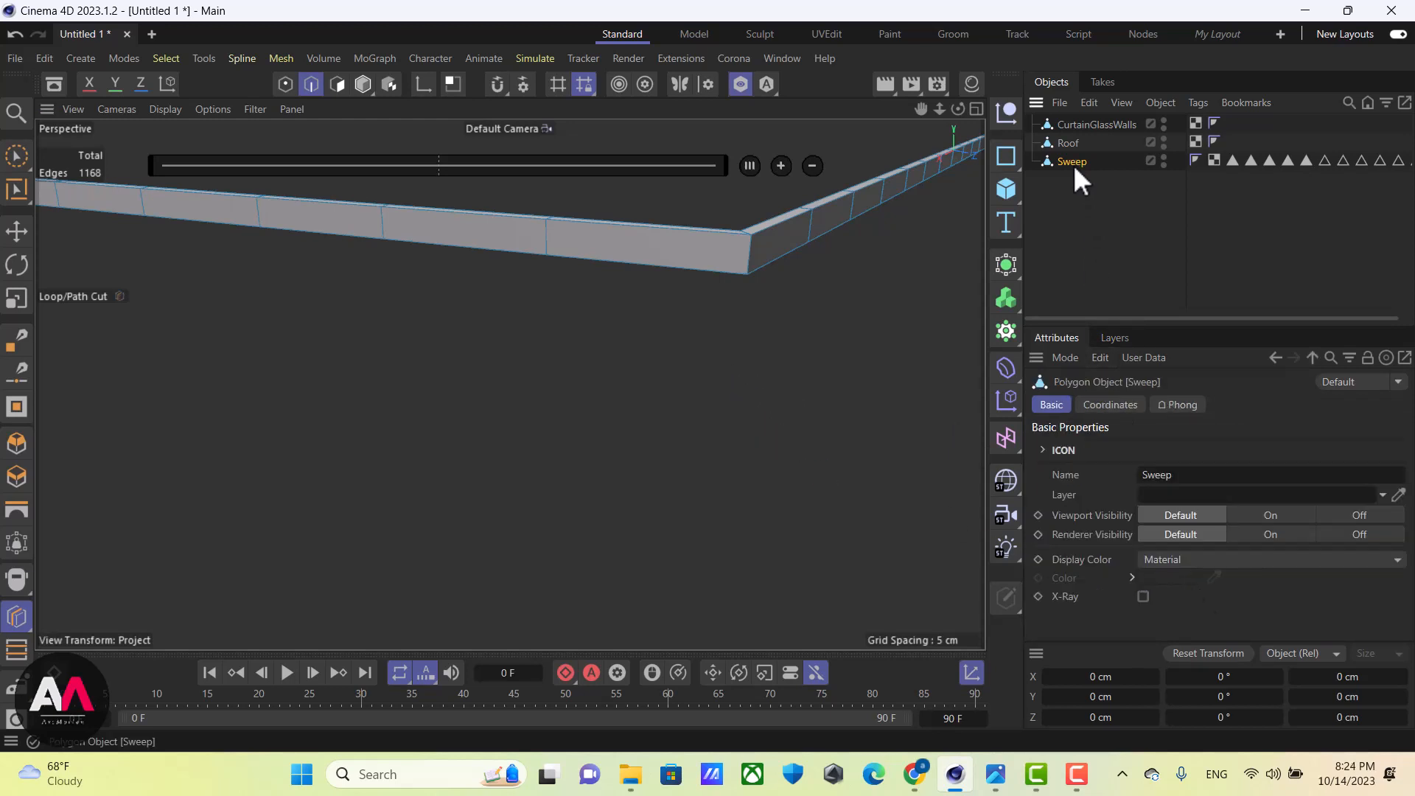
click(712, 360)
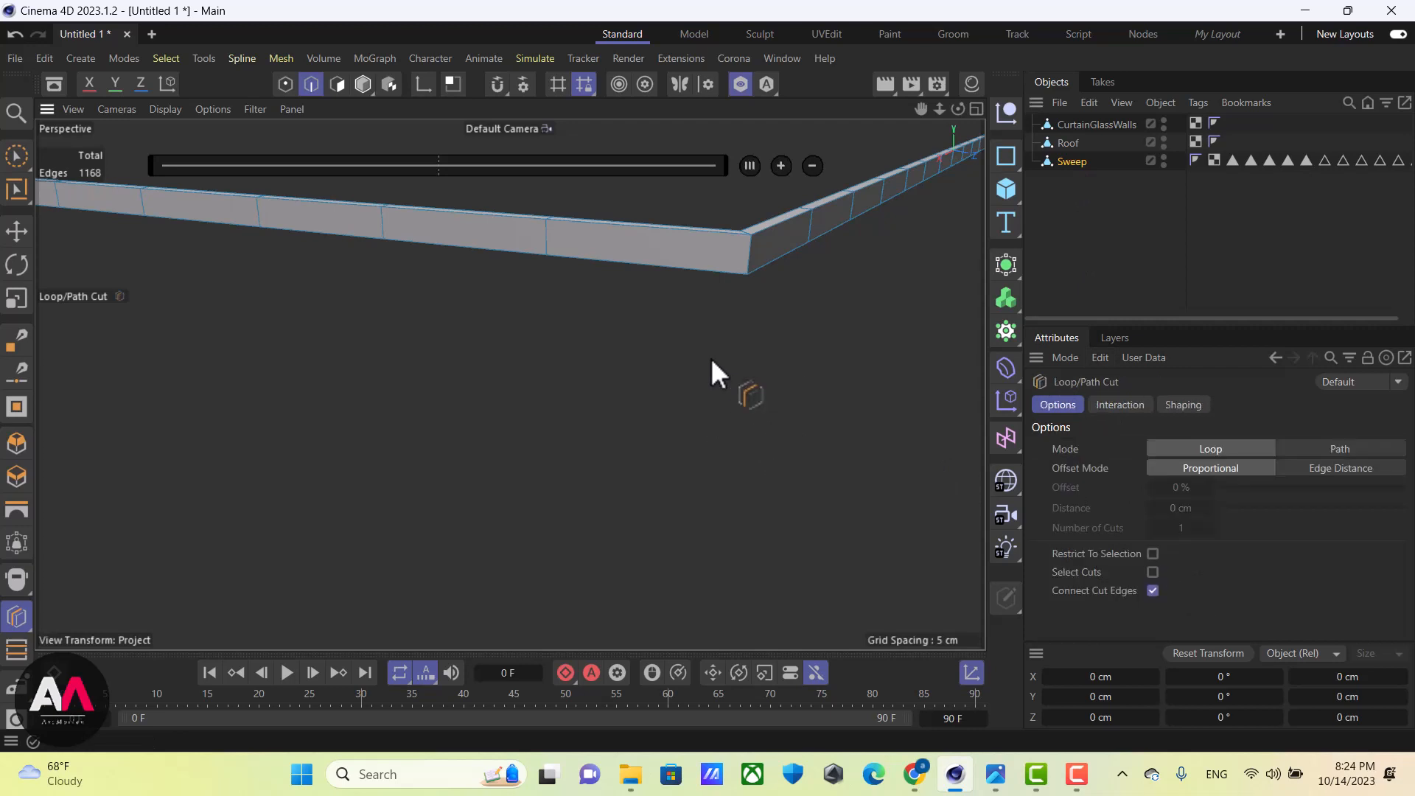
click(973, 674)
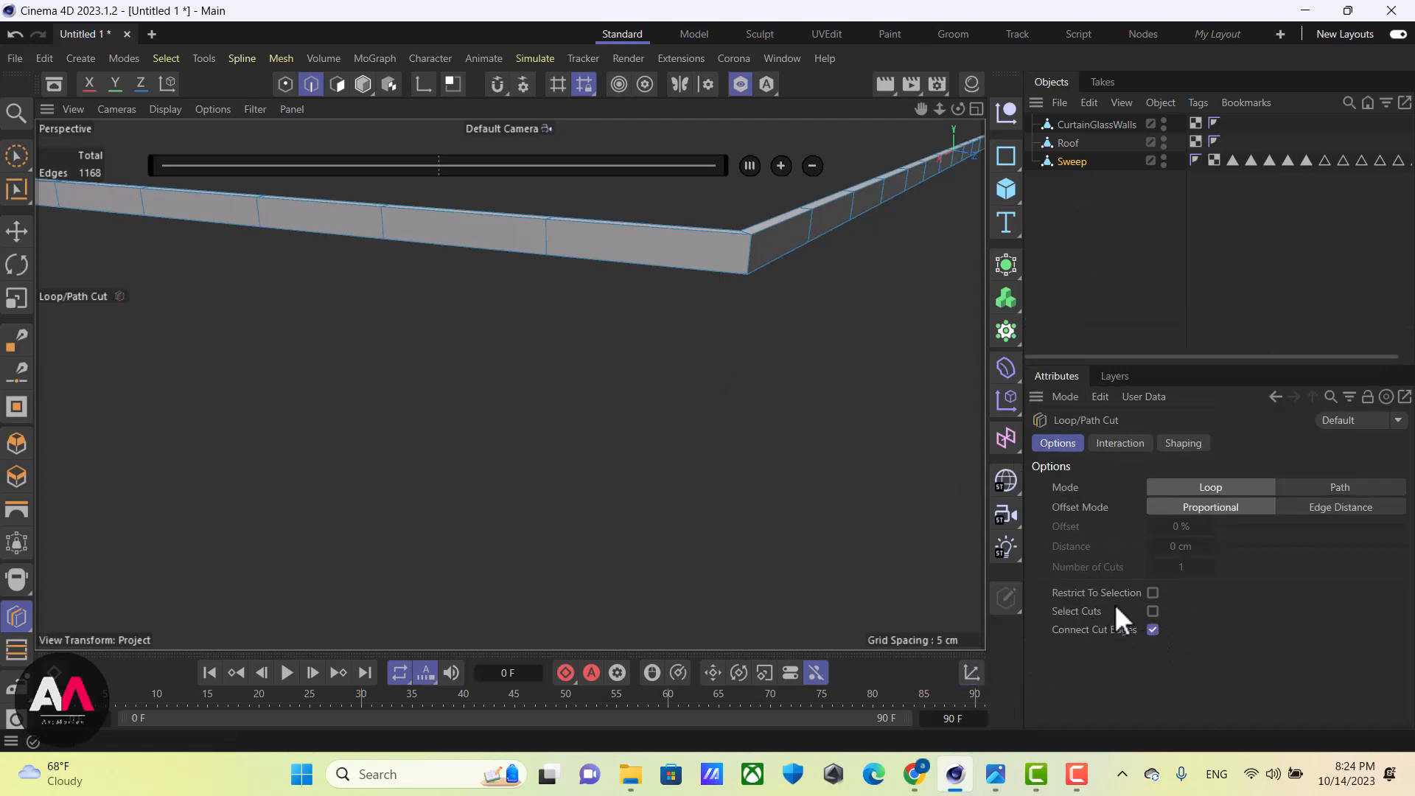
click(1120, 444)
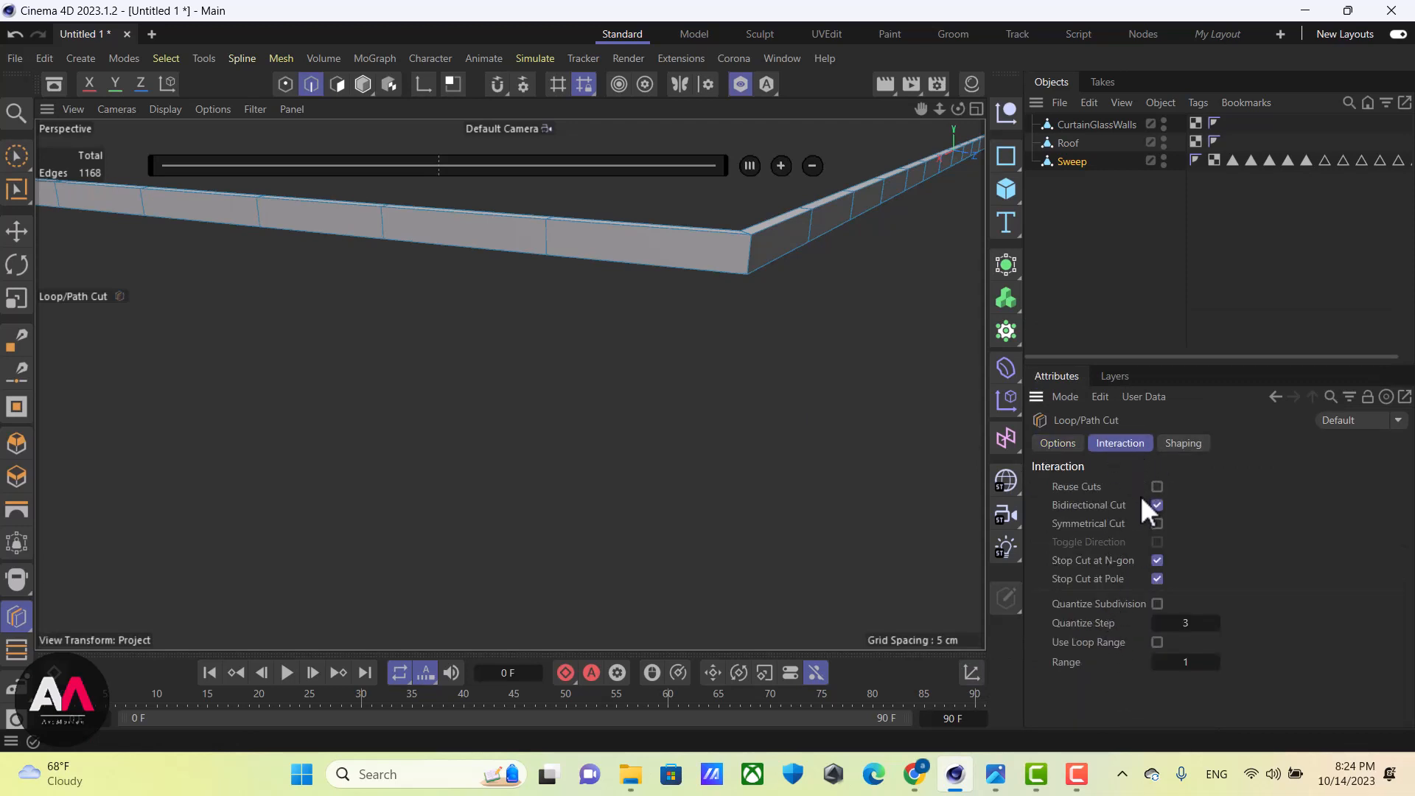
click(1057, 445)
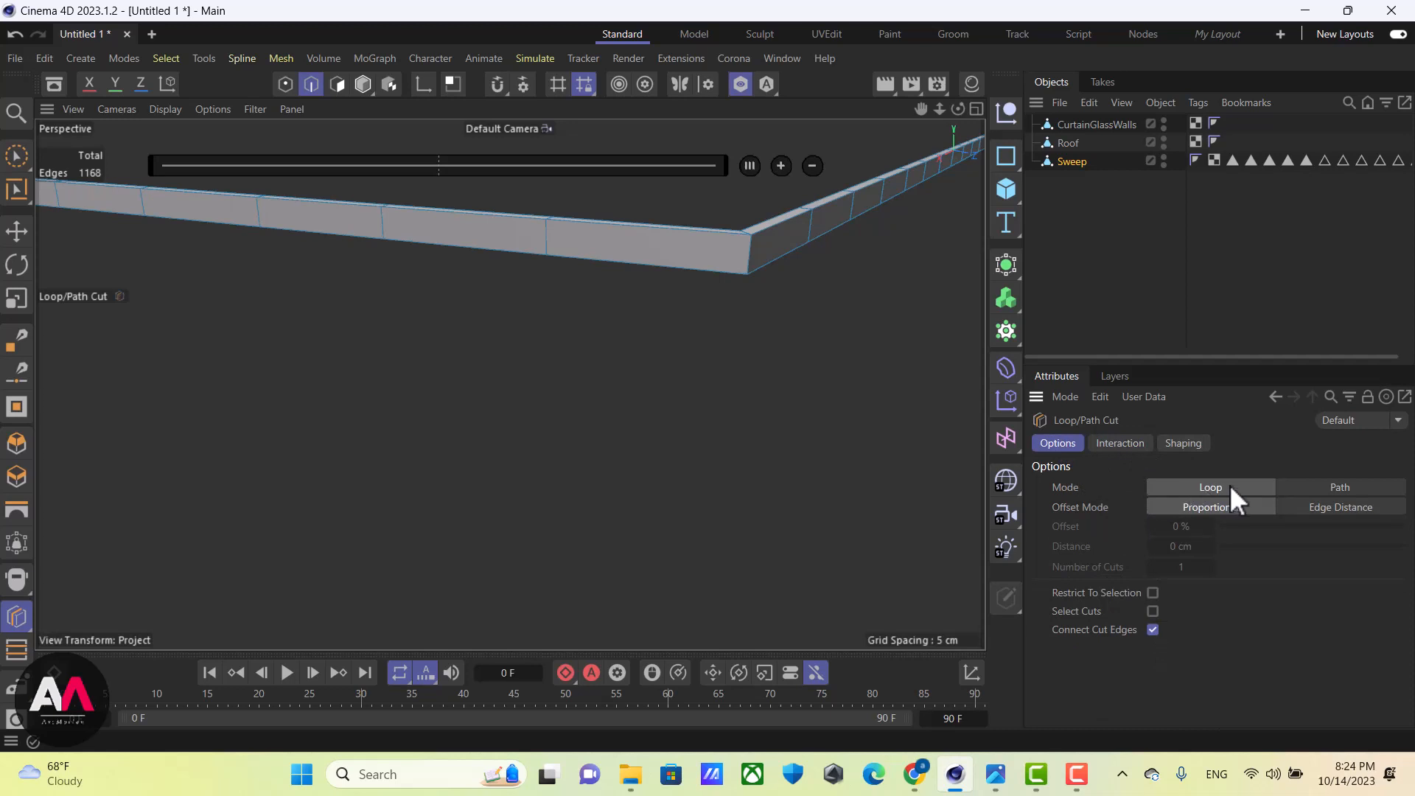
Turn on Symmetrical Cut for Loop/Path Cut and place paired cuts at about 30% on the crossbeam's vertical corner edge
click(17, 158)
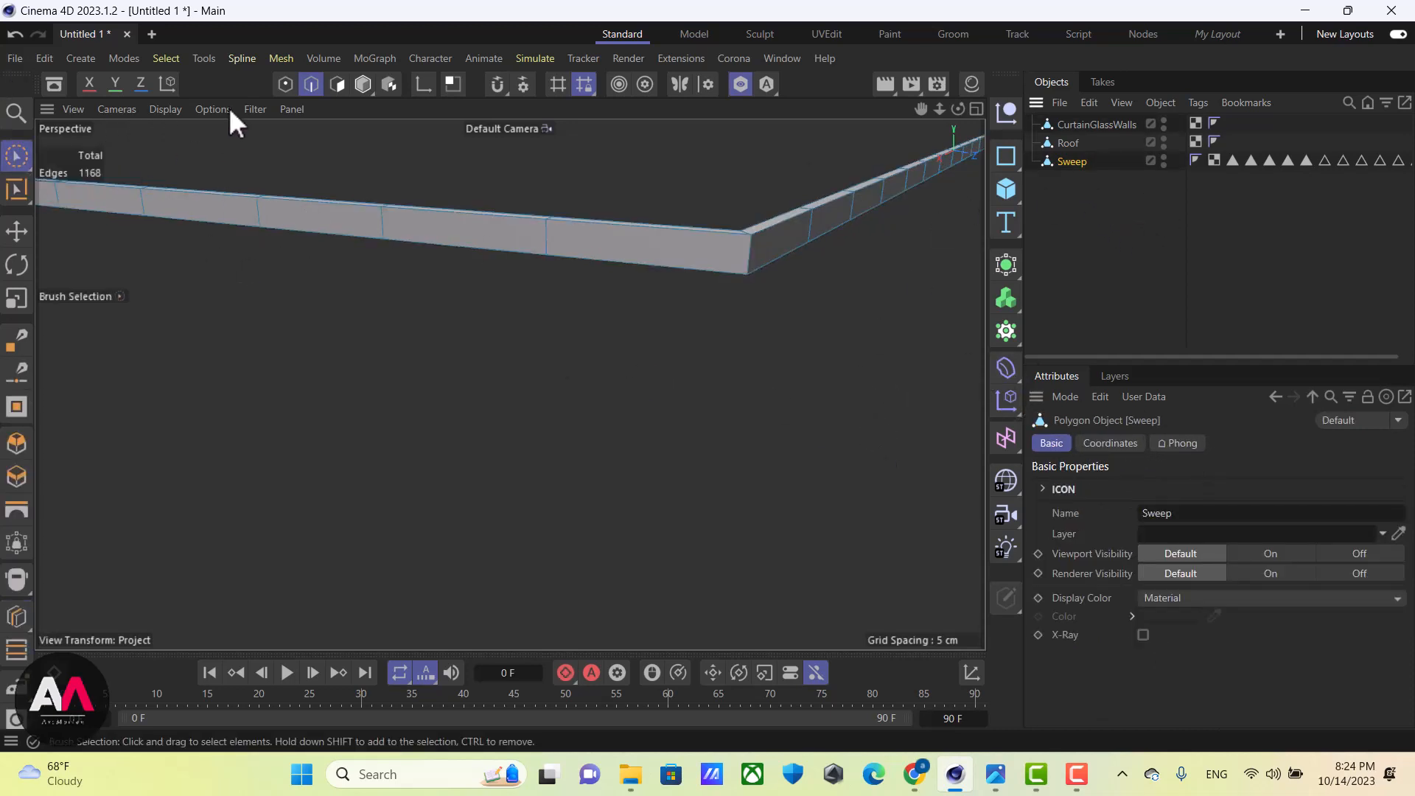
key(k)
key(l)
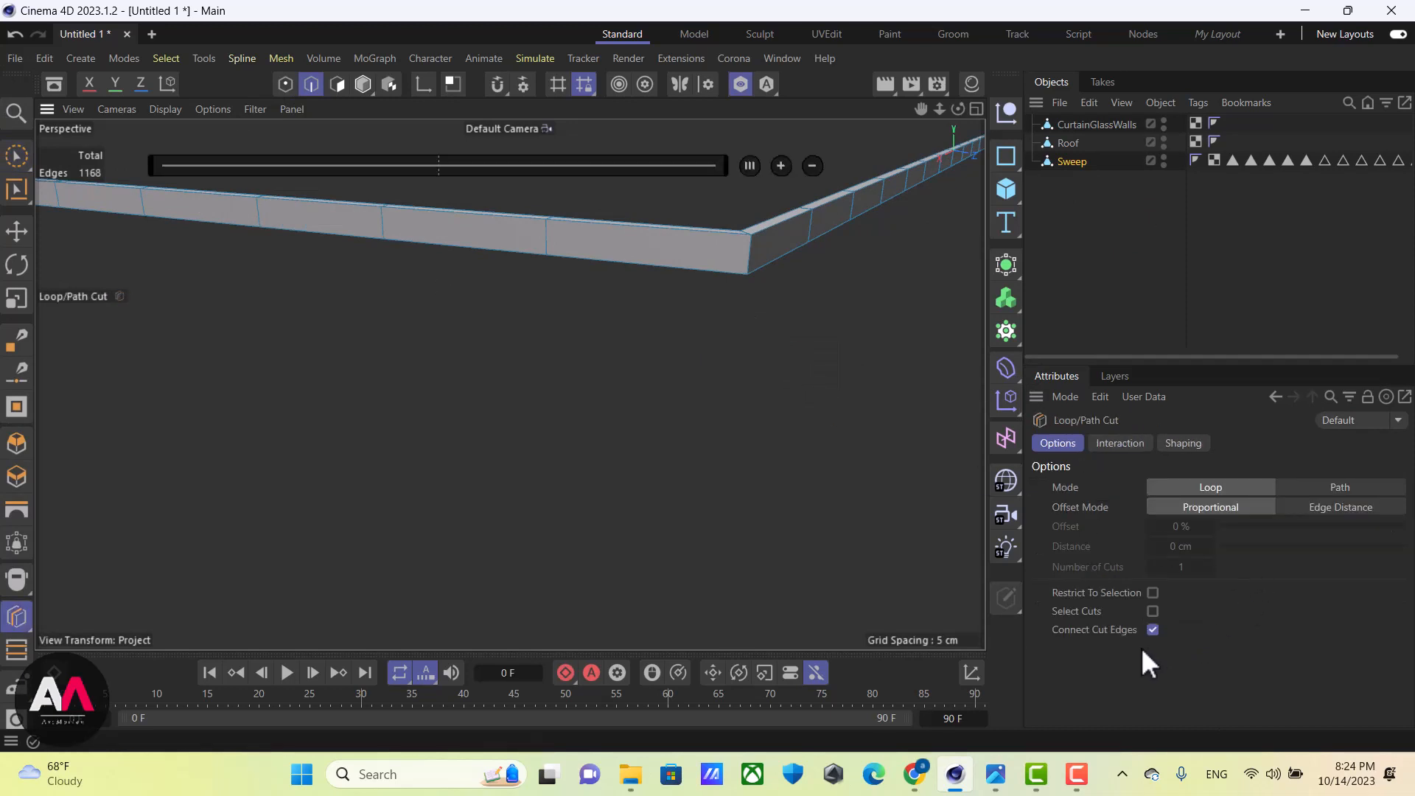
click(1114, 443)
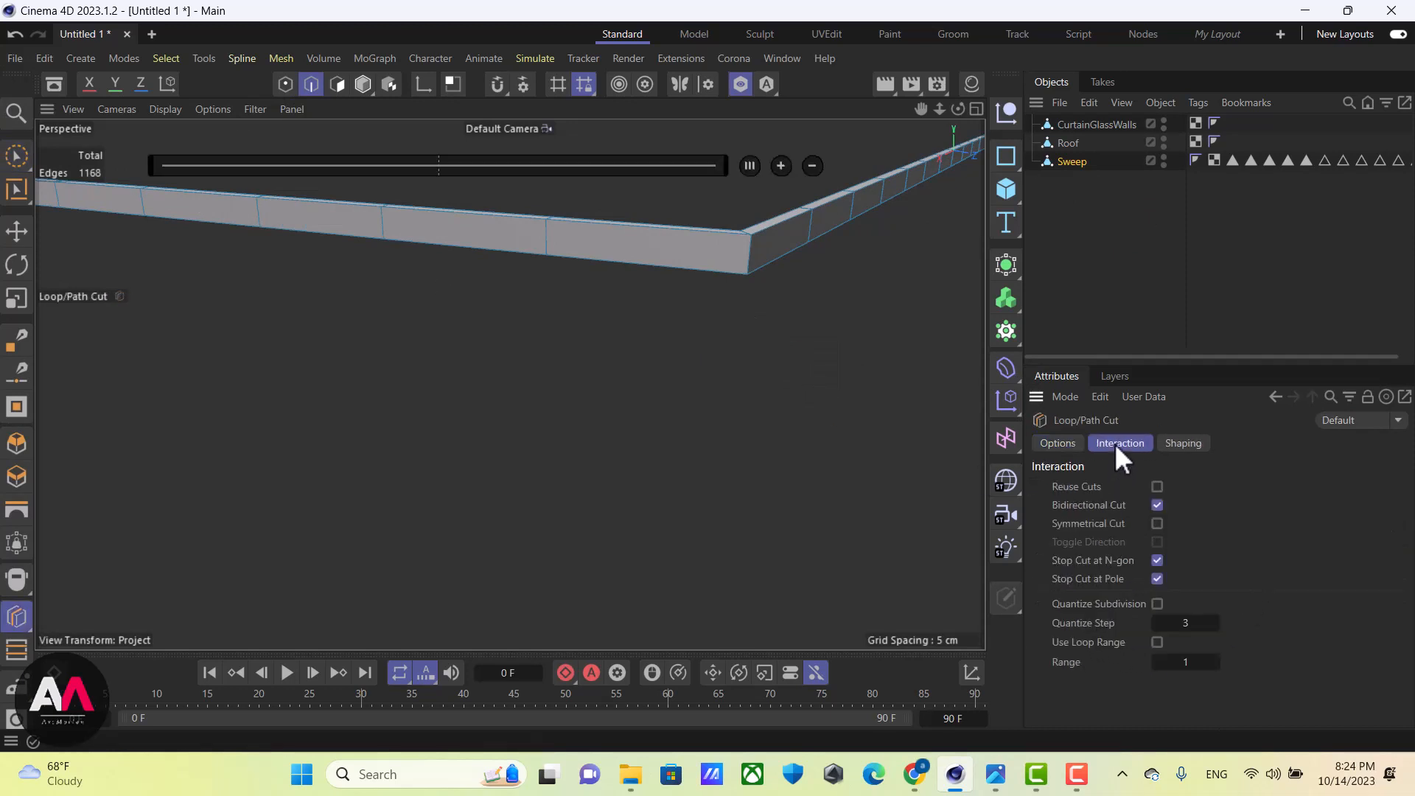
click(1157, 523)
alt+drag(661, 347, 805, 329)
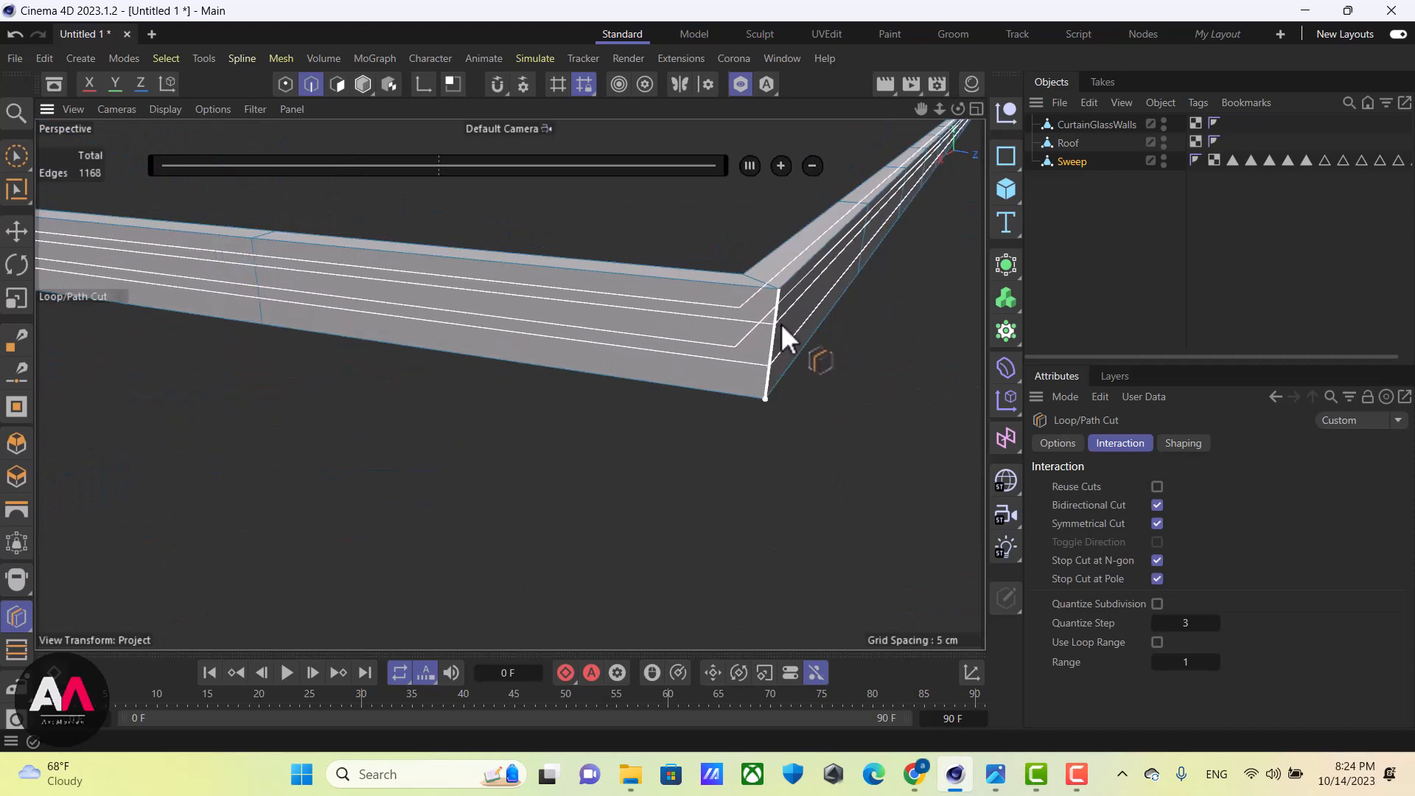
click(776, 324)
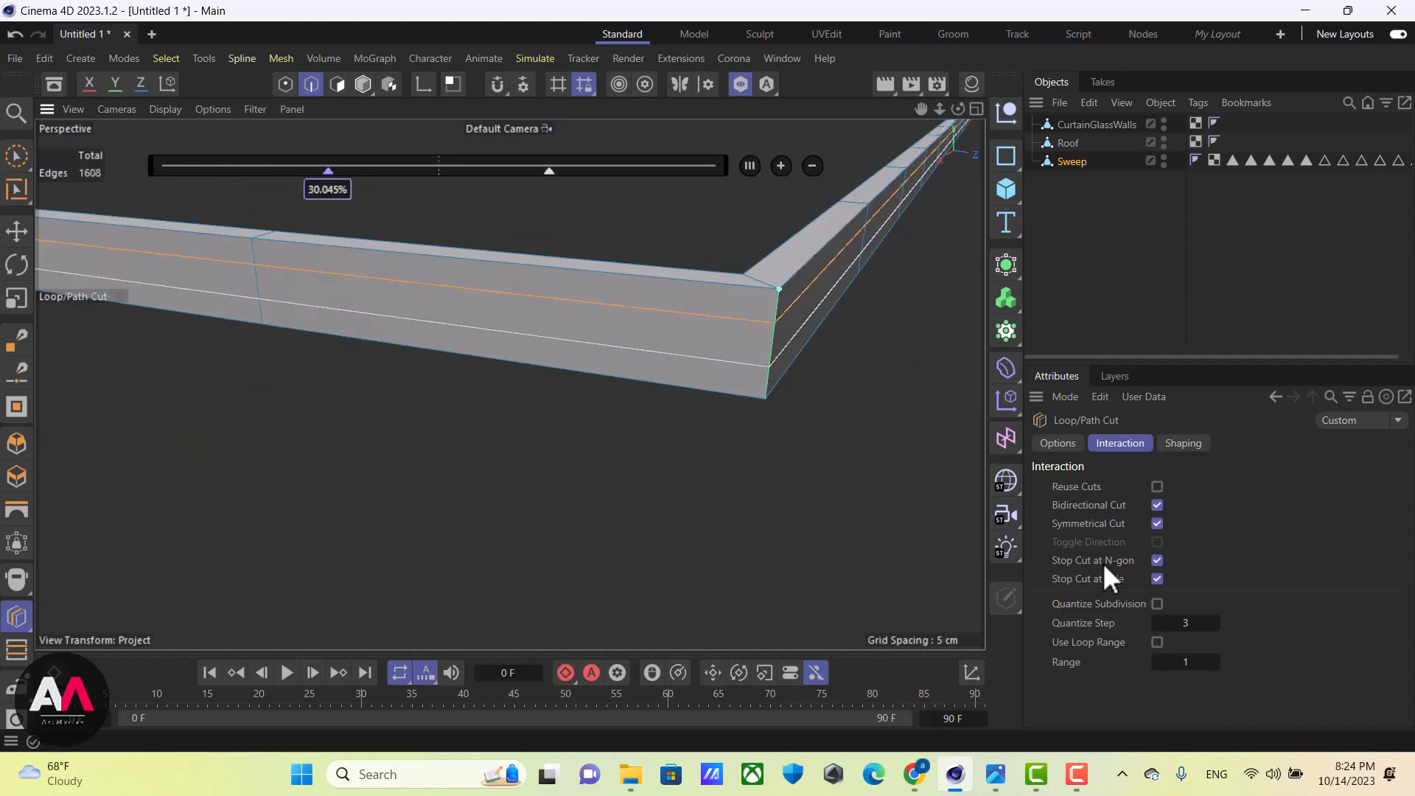
Set the offset of the symmetrical loop cuts to 60%
click(1063, 443)
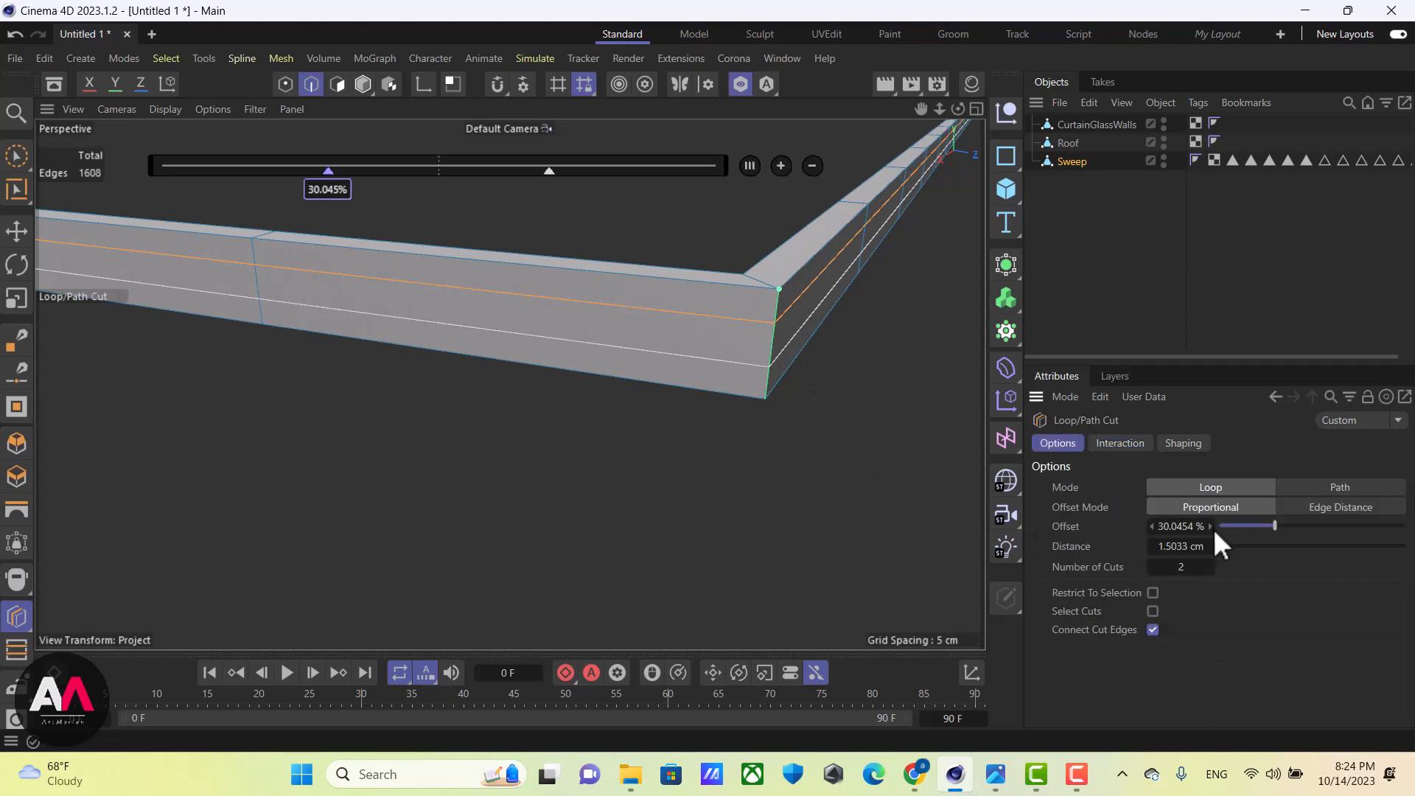
click(1186, 529)
text(60)
key(Return)
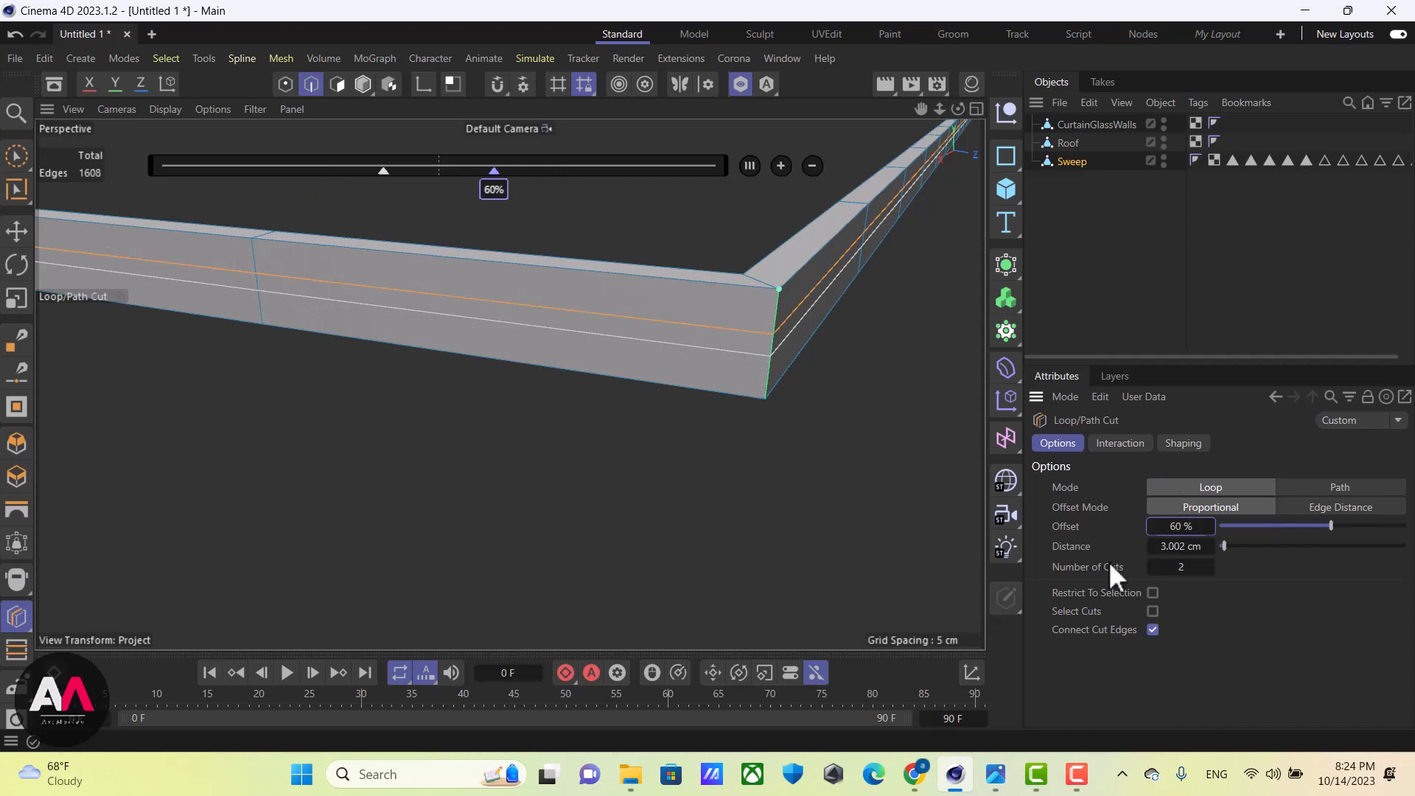
Place symmetrical loop cuts along the nearest separate straight crossbeam and set their offset to 60%
scroll(807, 395, down, 10)
scroll(401, 505, down, 4)
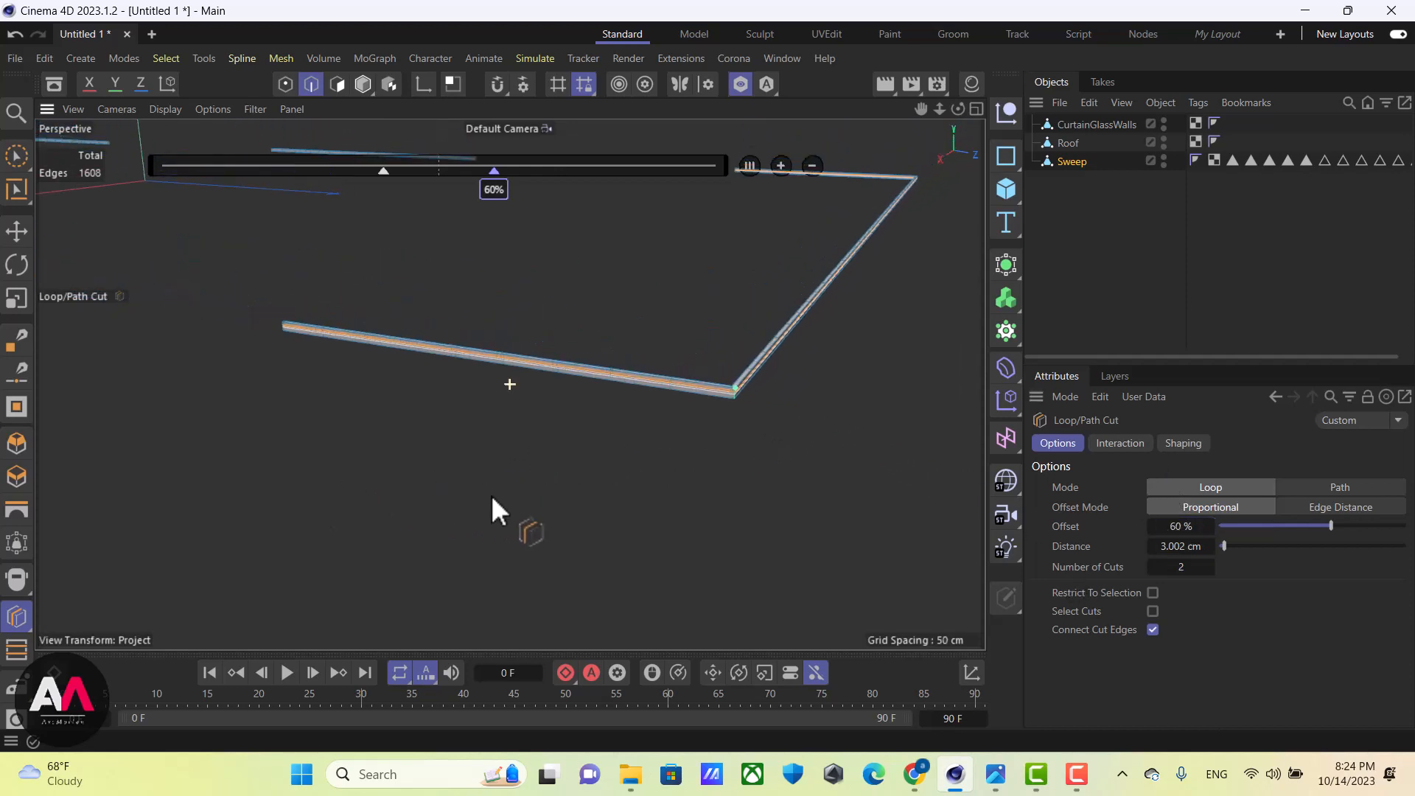
scroll(497, 373, down, 5)
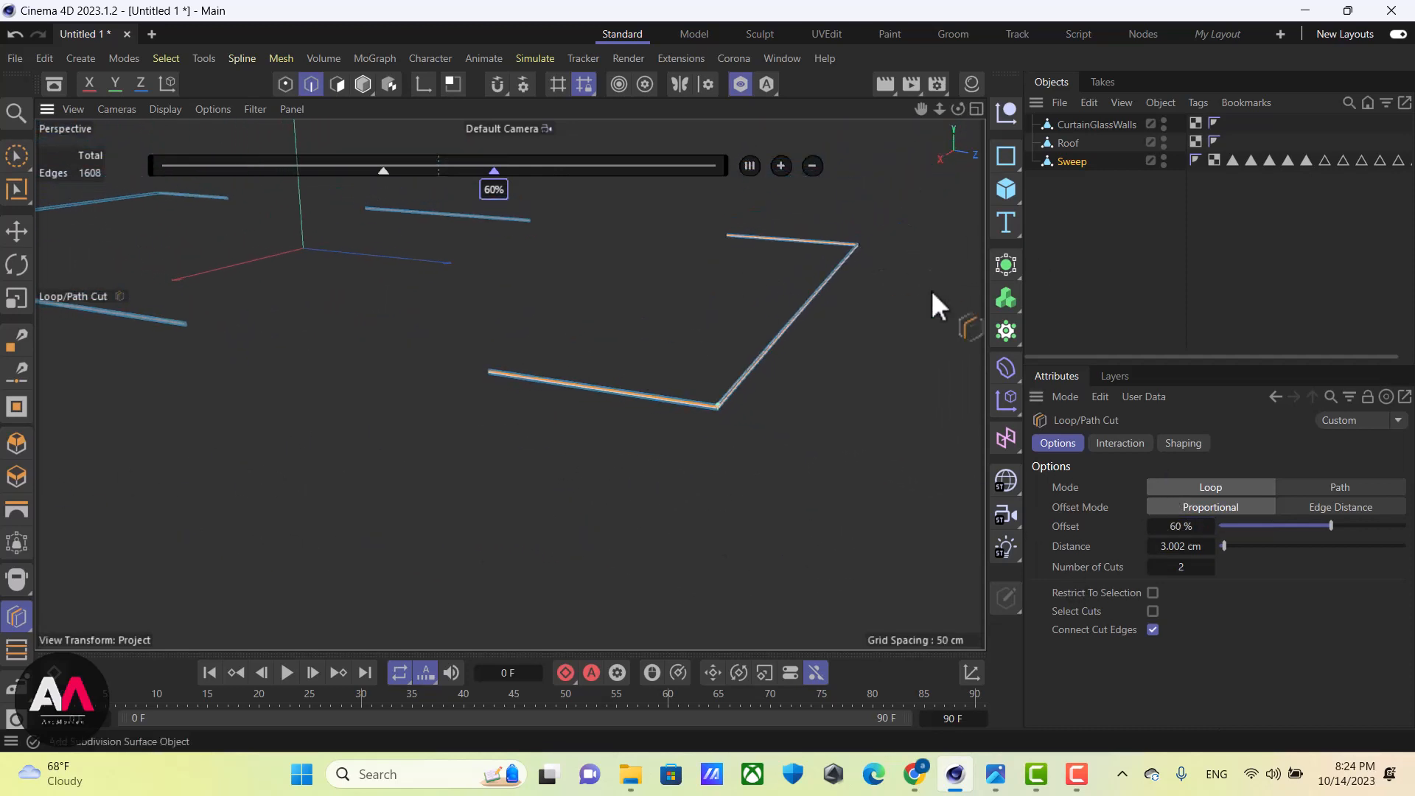
alt+drag(414, 370, 725, 333)
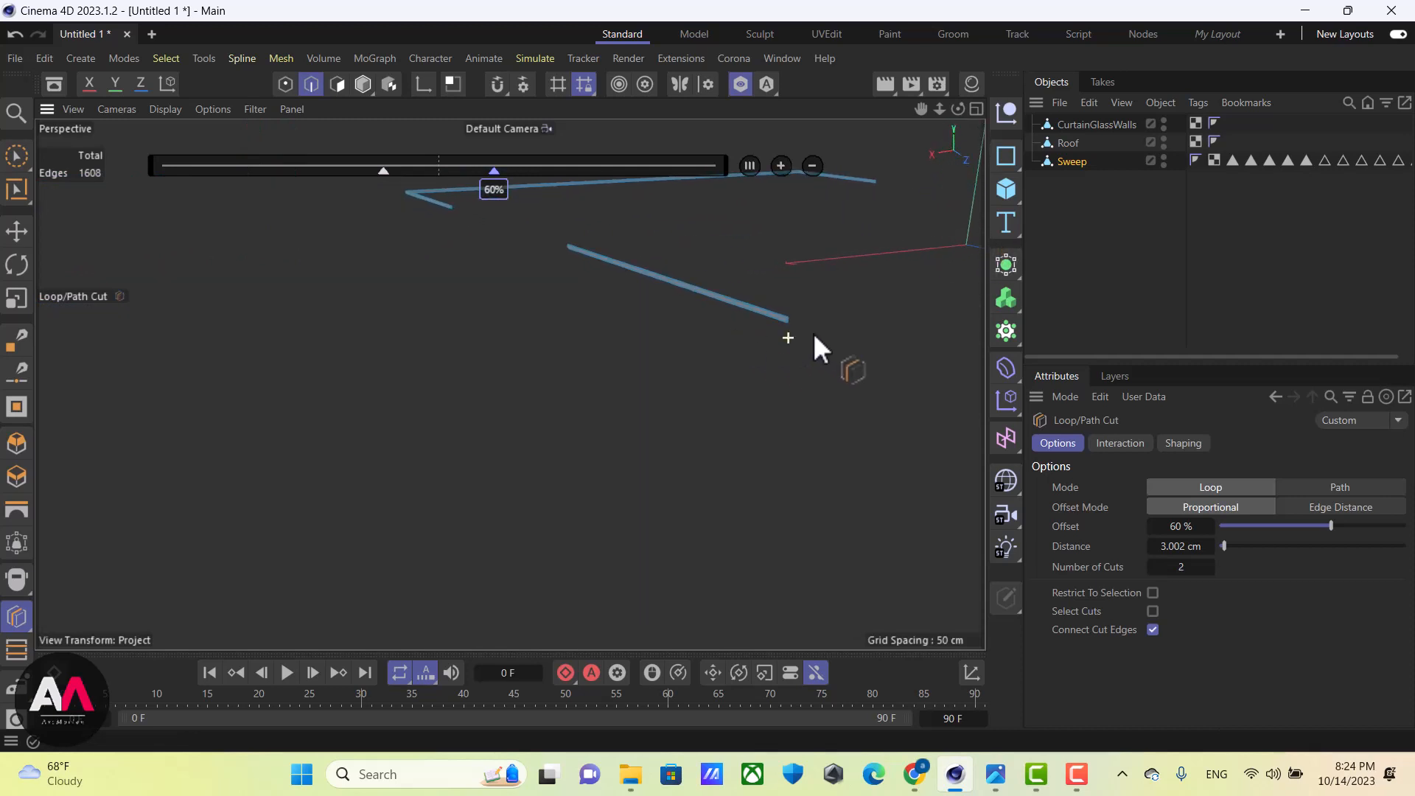
alt+drag(813, 336, 830, 371)
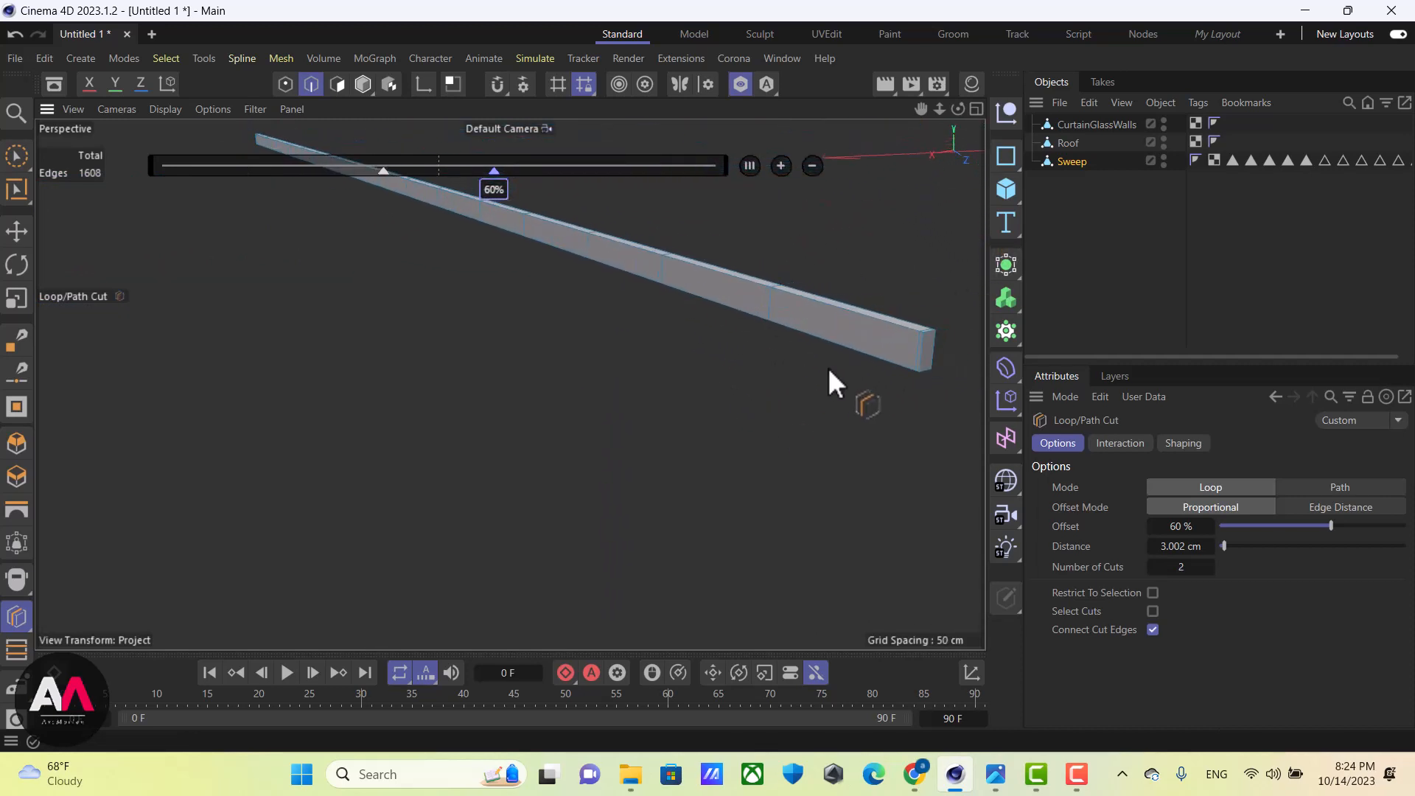
click(924, 361)
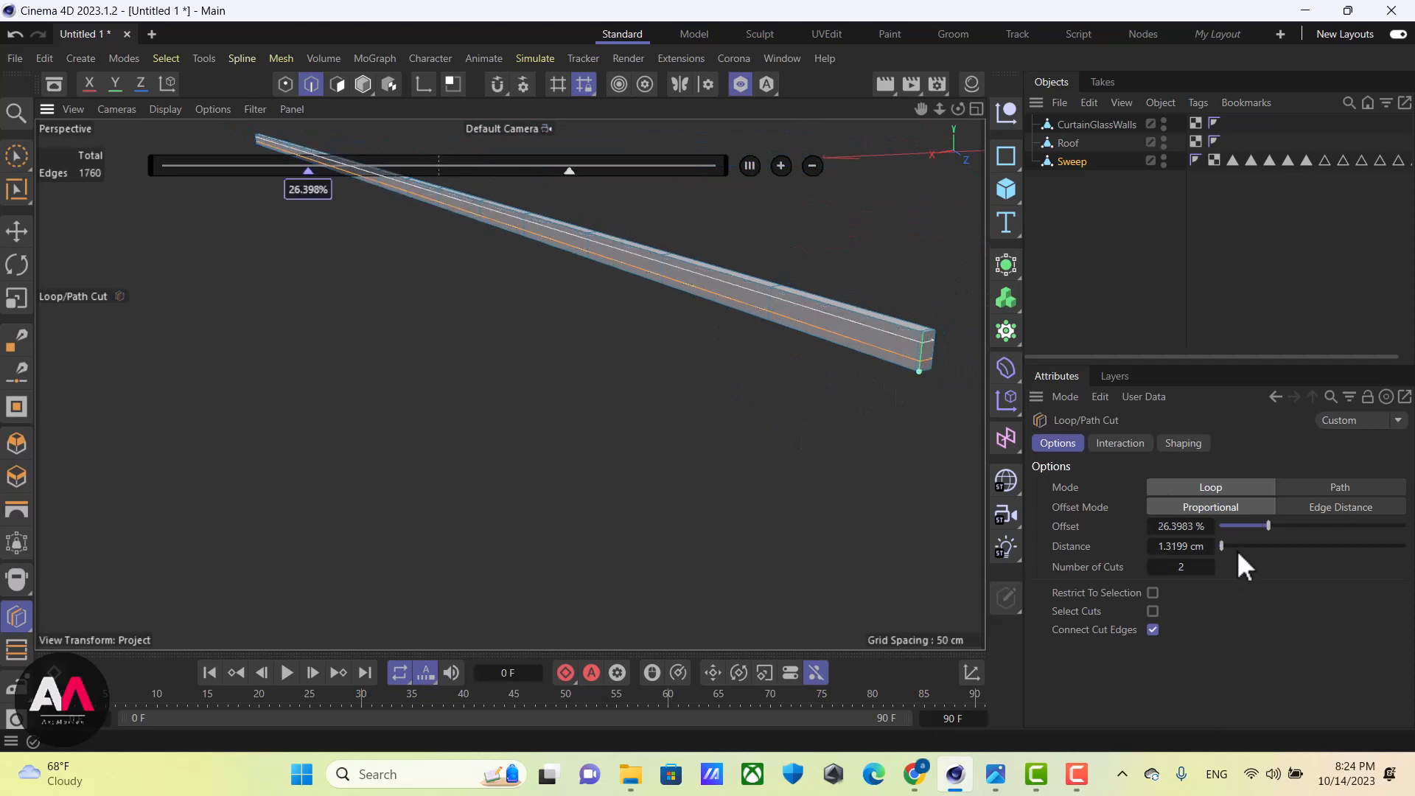
drag(1177, 531, 1180, 531)
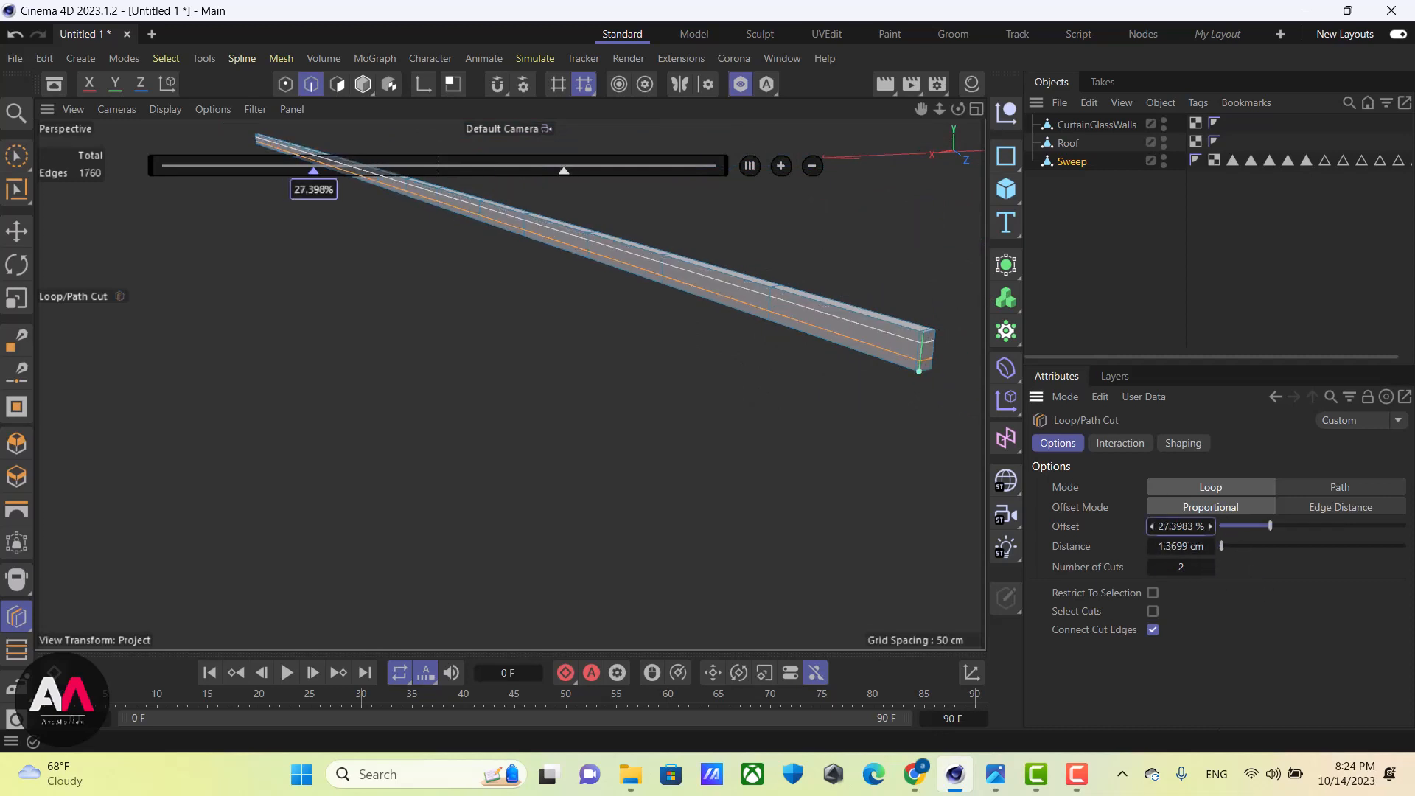
drag(1180, 532, 1180, 531)
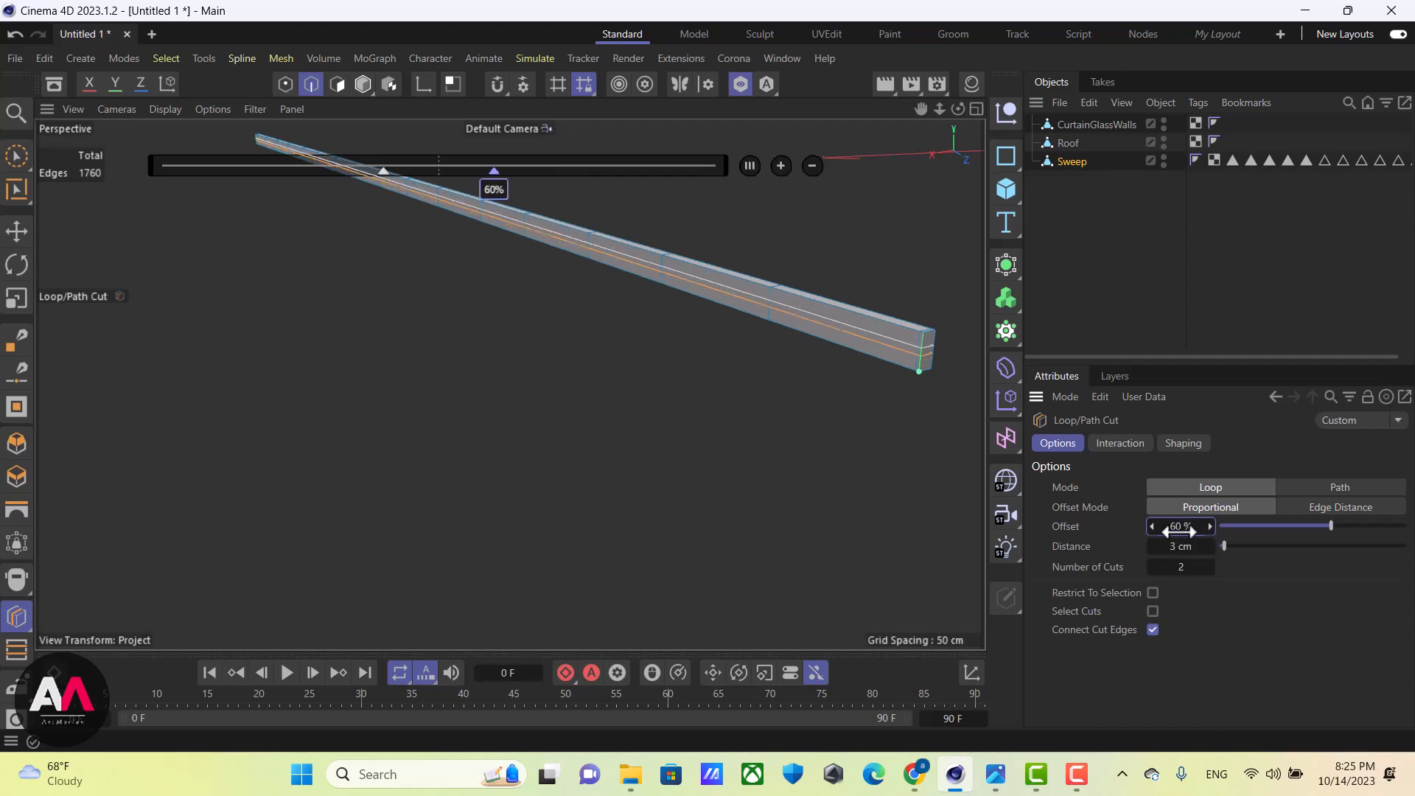
Place symmetrical loop cuts along the opposite U-shaped crossbeam and set their offset to 60%
alt+right_drag(861, 433, 189, 589)
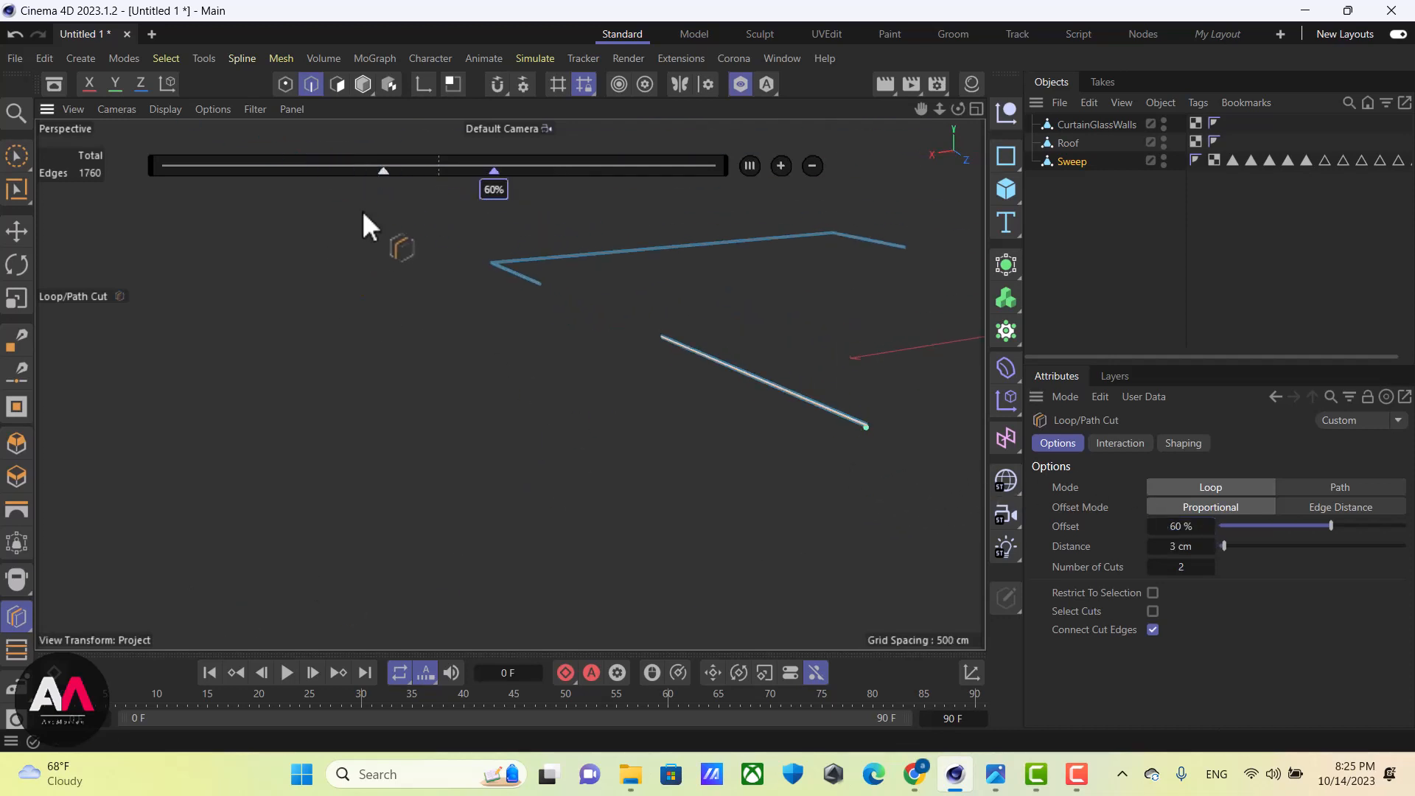
alt+right_drag(439, 233, 863, 188)
alt+right_drag(445, 293, 259, 475)
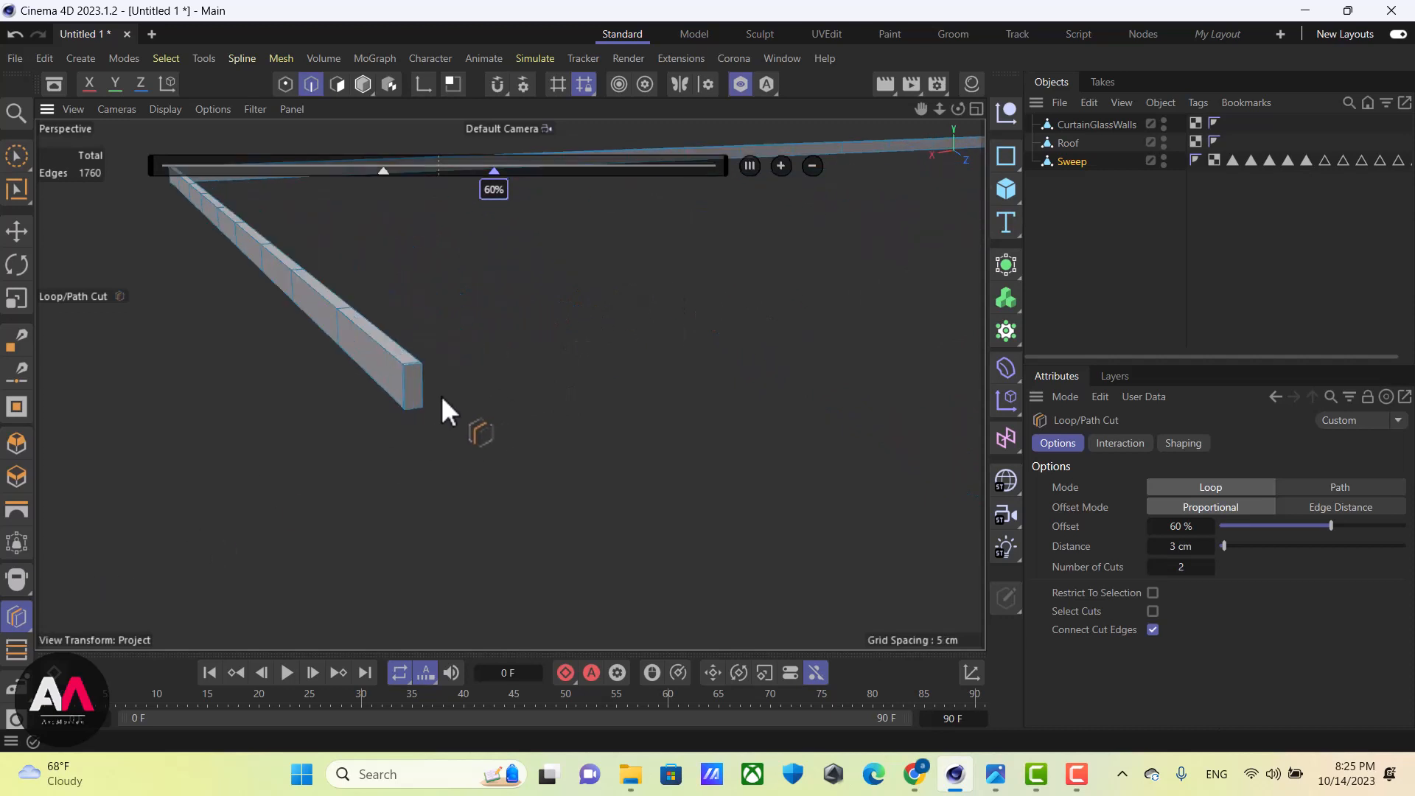
click(422, 383)
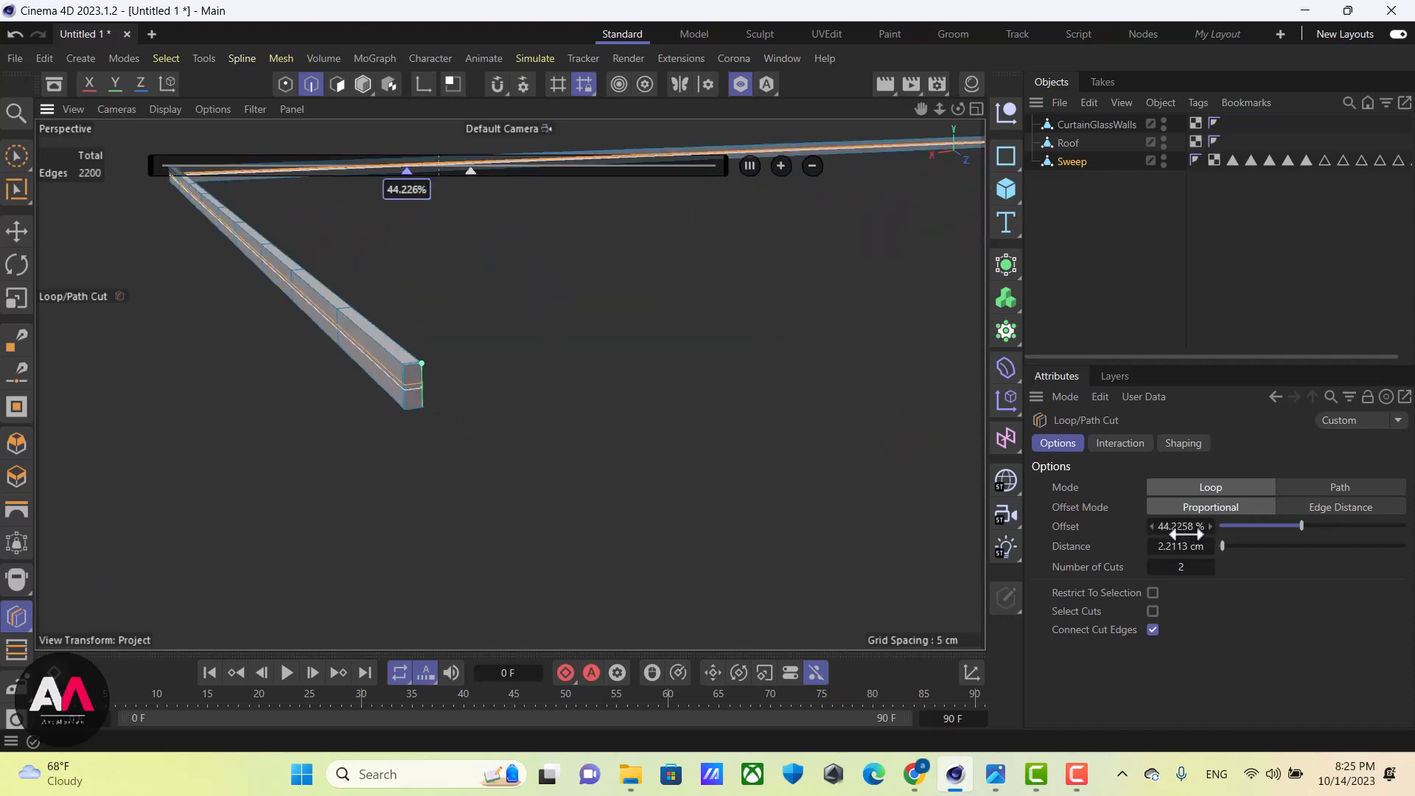
click(1184, 534)
key(Return)
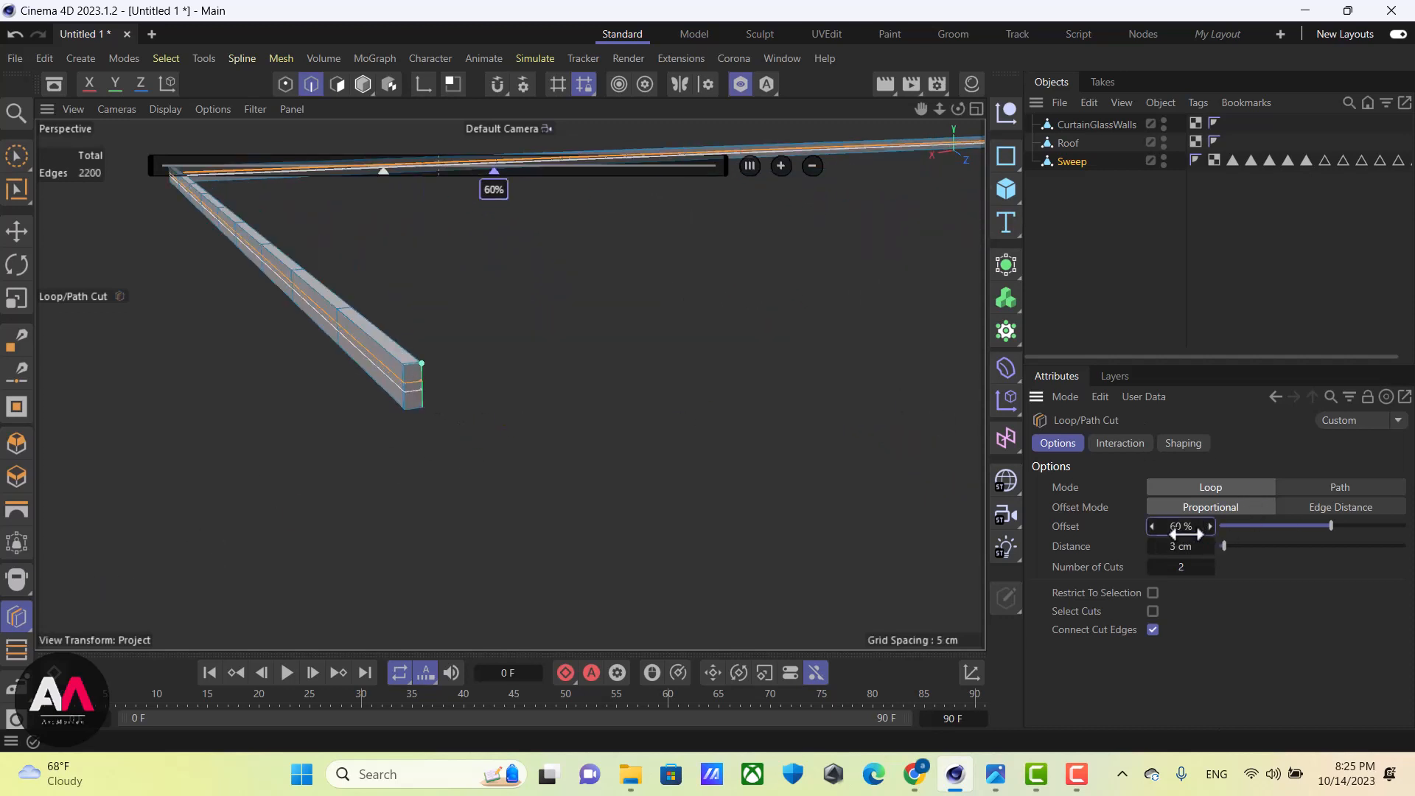
Place symmetrical loop cuts along the remaining uncut straight crossbeam and edit their offset
scroll(445, 492, down, 15)
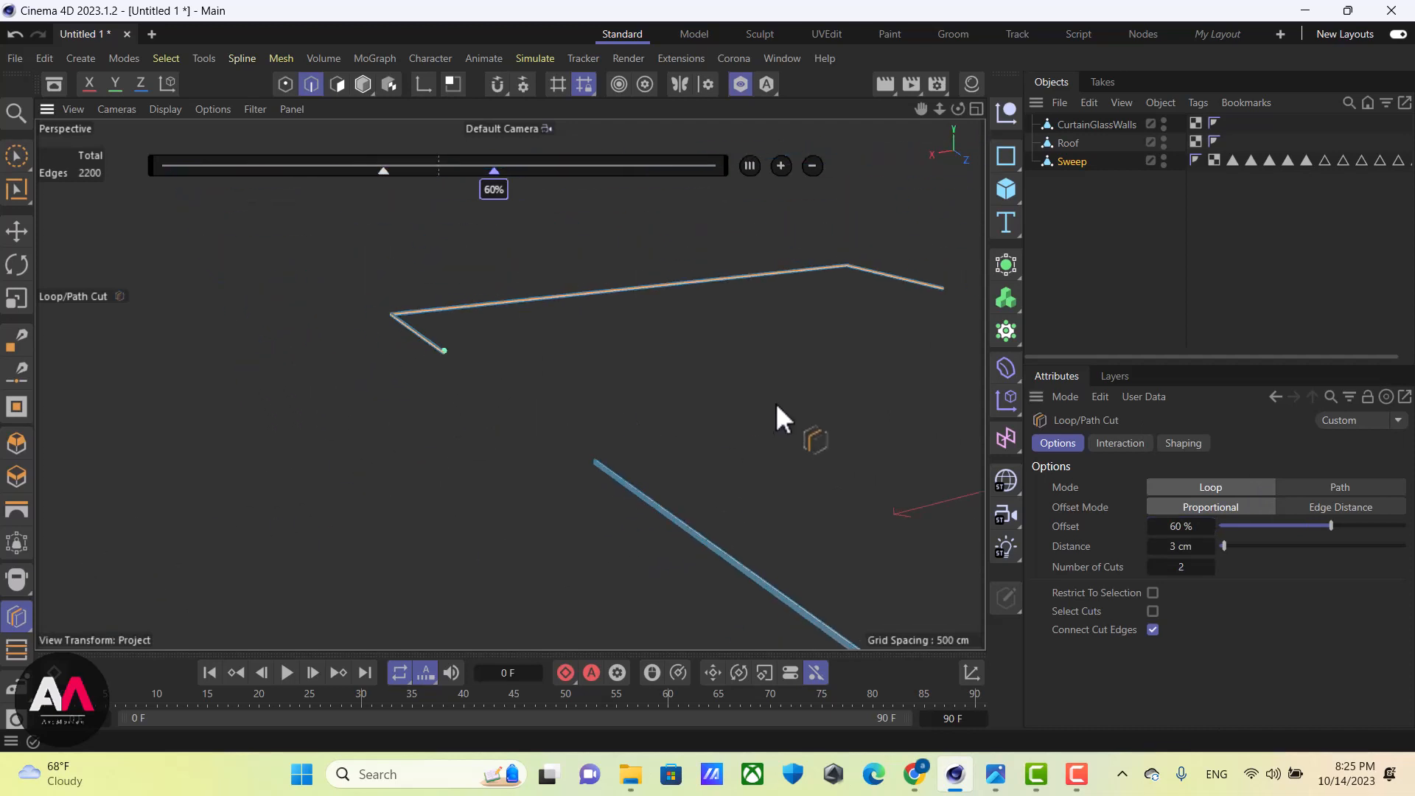
alt+drag(594, 431, 702, 442)
alt+right_drag(667, 247, 819, 238)
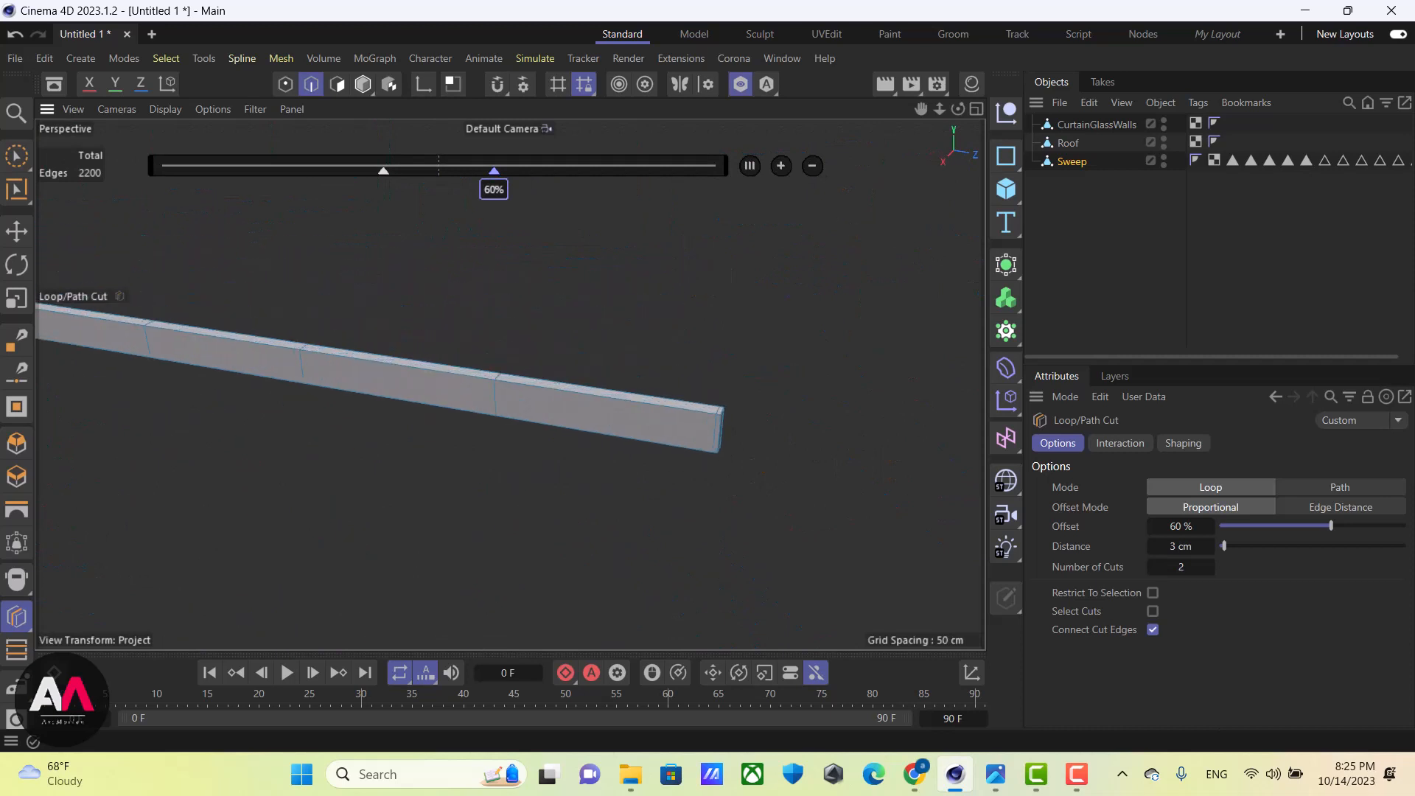
click(723, 430)
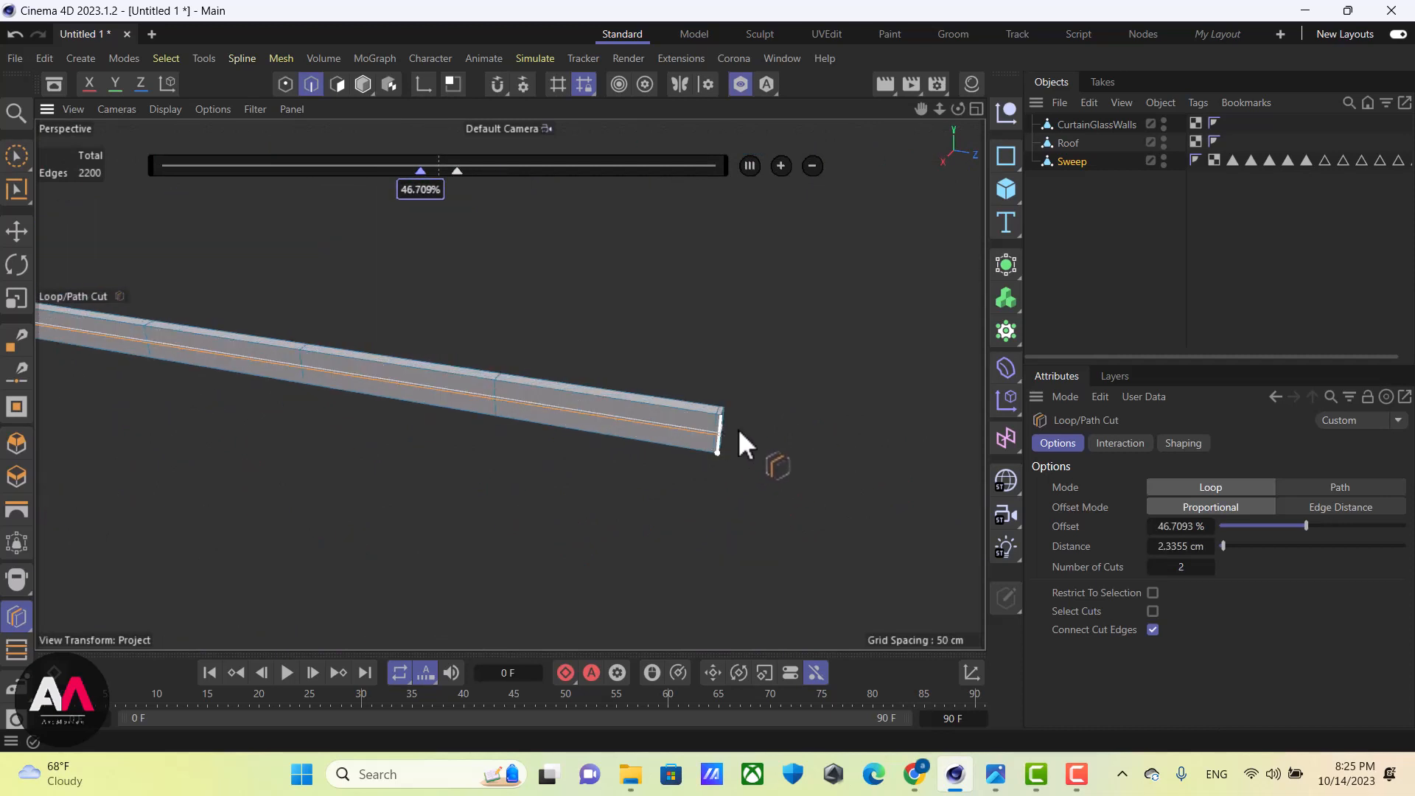
click(1179, 526)
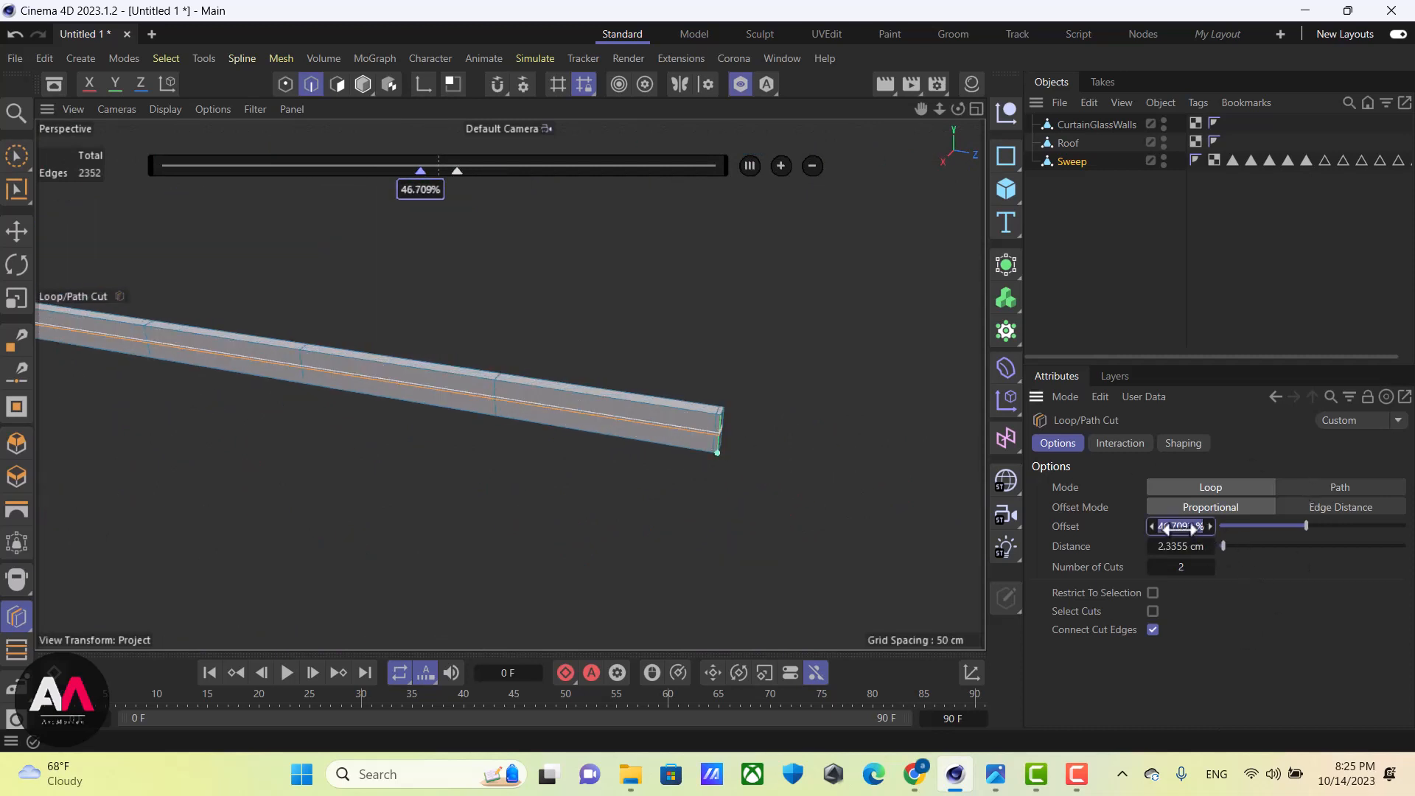
Activate Brush Selection and switch the crossbeams to polygon mode
alt+right_drag(811, 473, 498, 472)
click(22, 155)
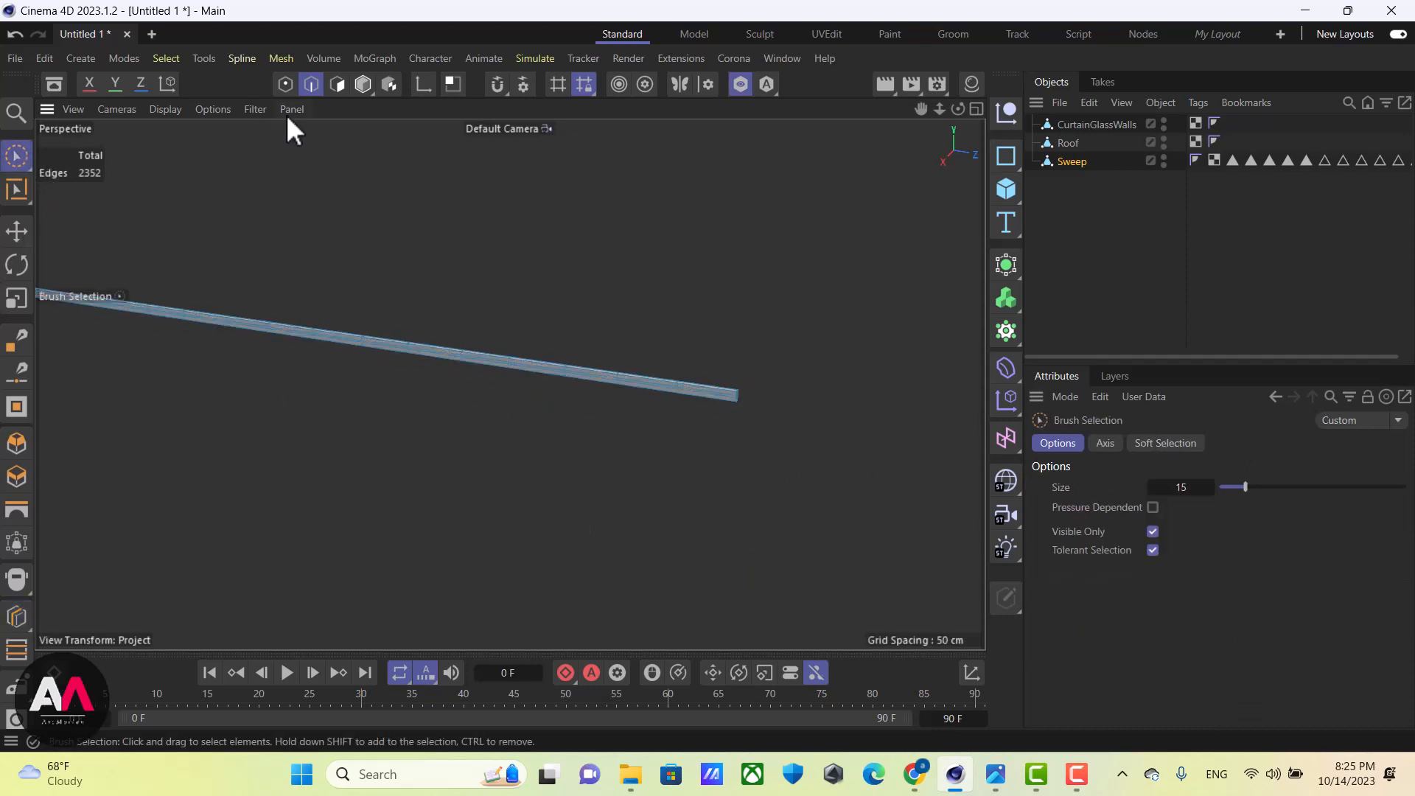
click(338, 84)
alt+right_drag(555, 378, 202, 591)
scroll(335, 451, down, 6)
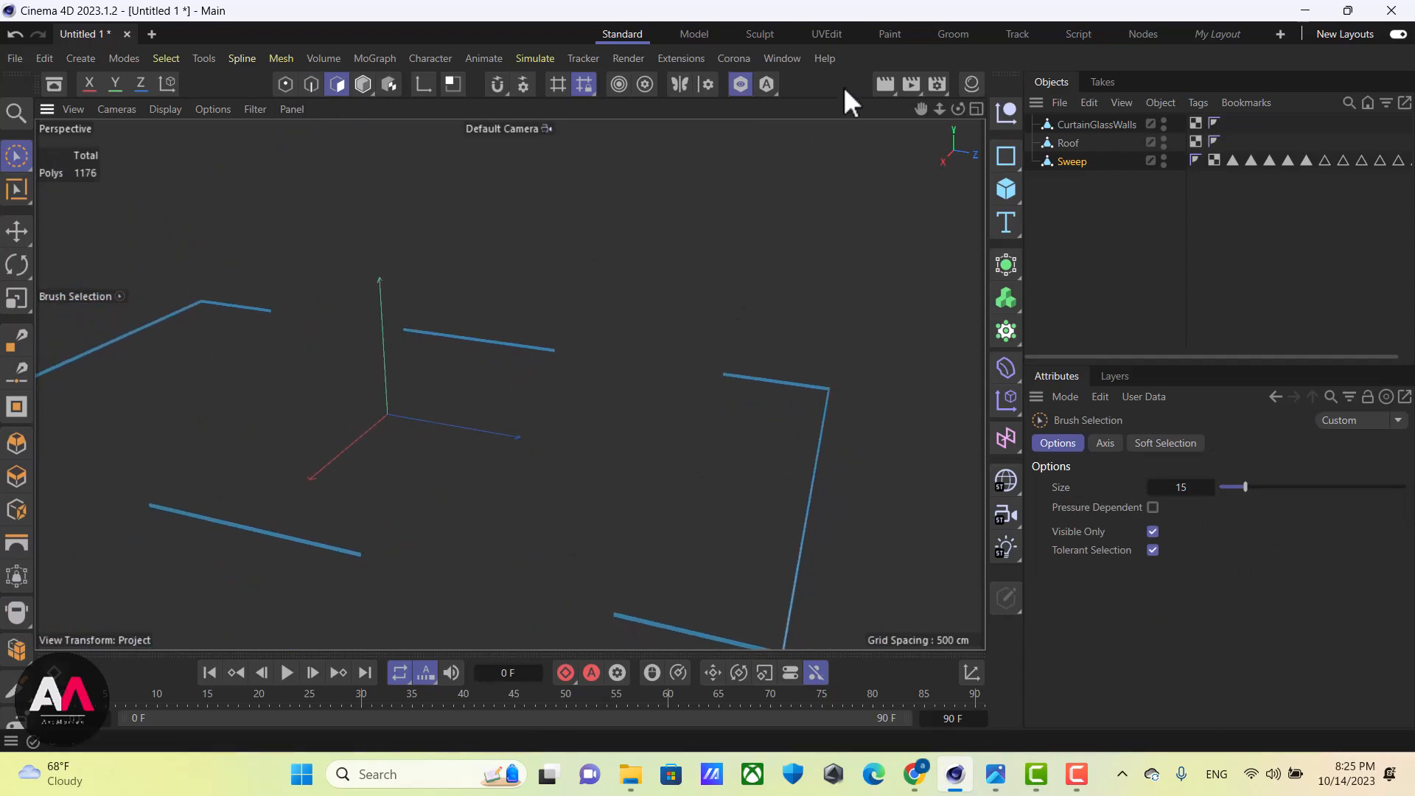
Turn off viewport solo to inspect the cut crossbeam at the wall corner, and isolate the crossbeams again
click(739, 86)
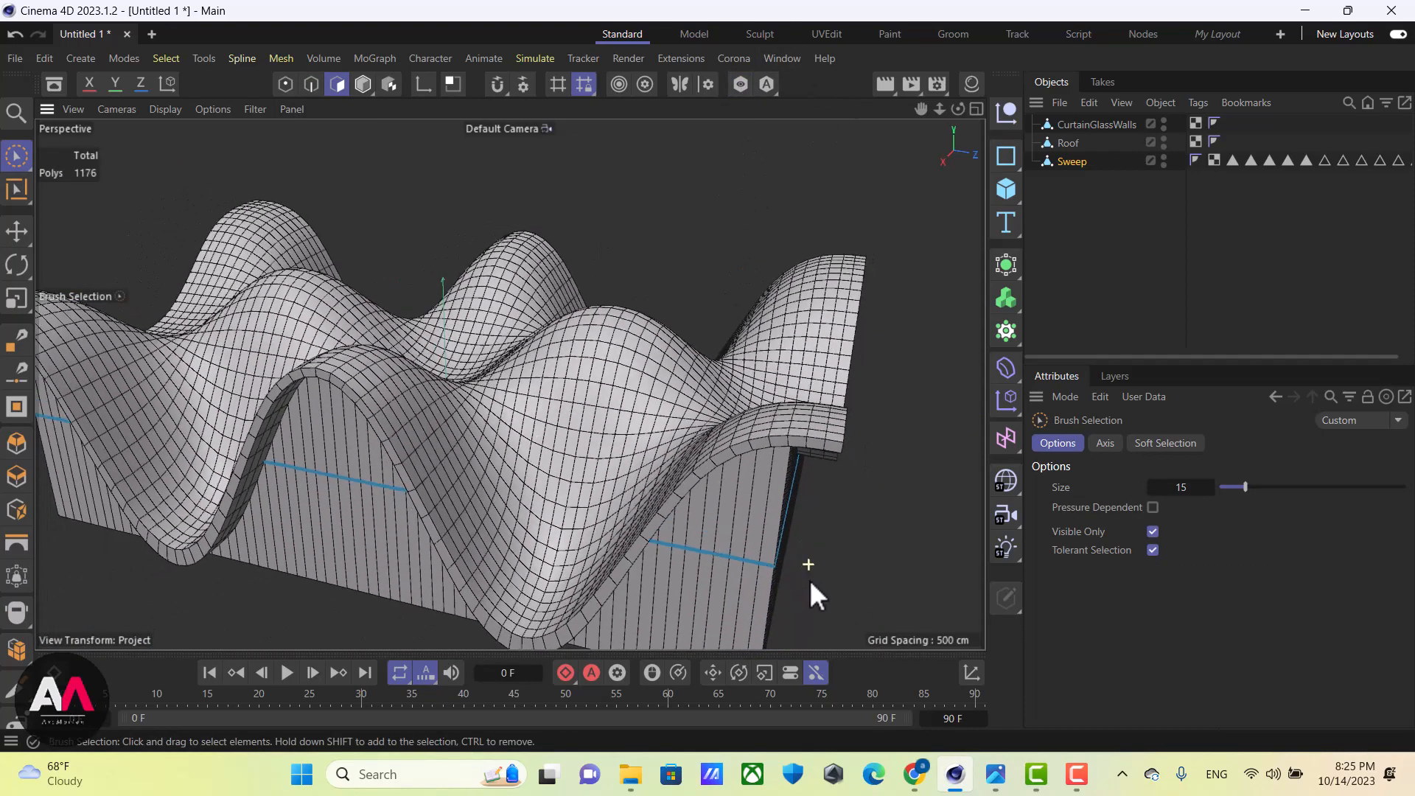
scroll(755, 560, up, 10)
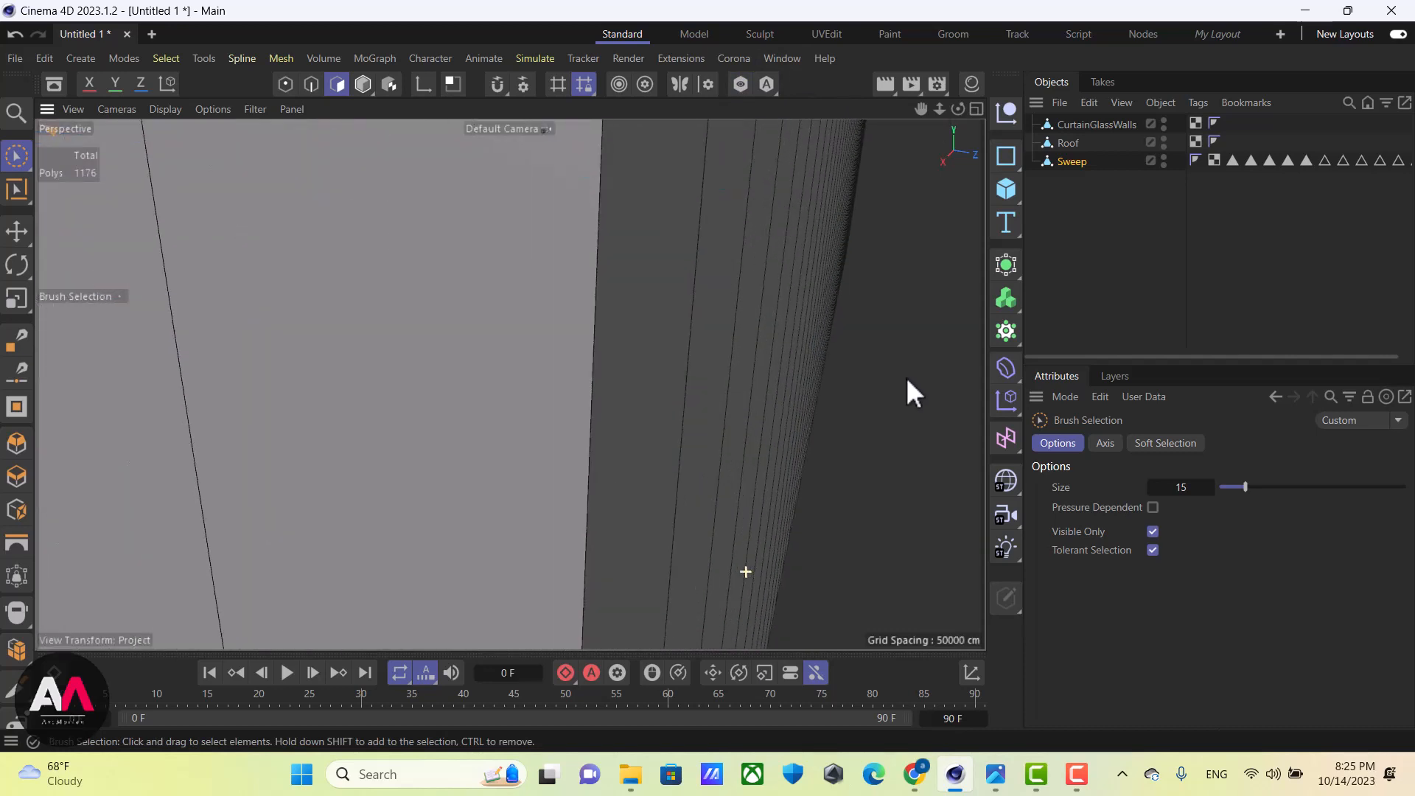
alt+right_drag(727, 325, 840, 288)
alt+drag(771, 442, 728, 417)
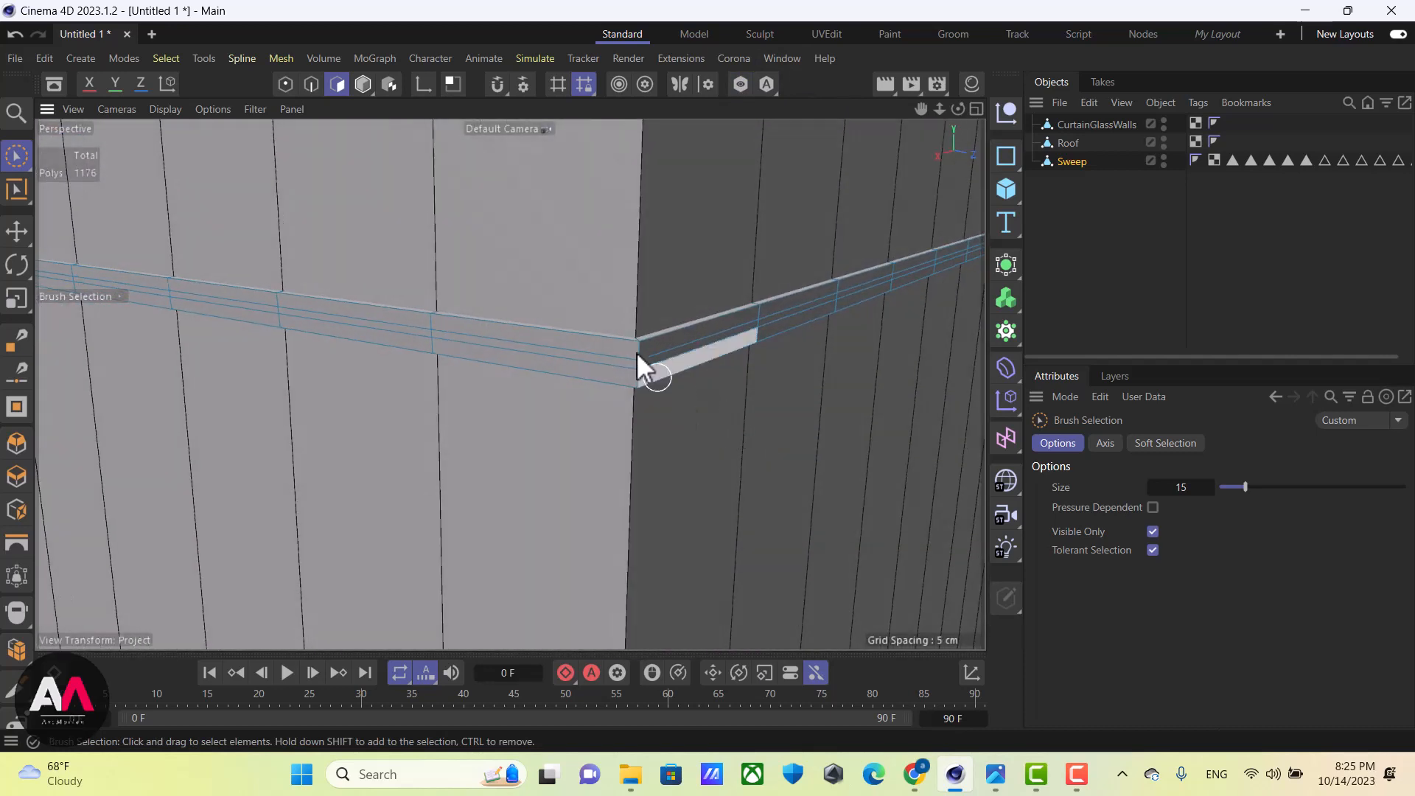
click(739, 84)
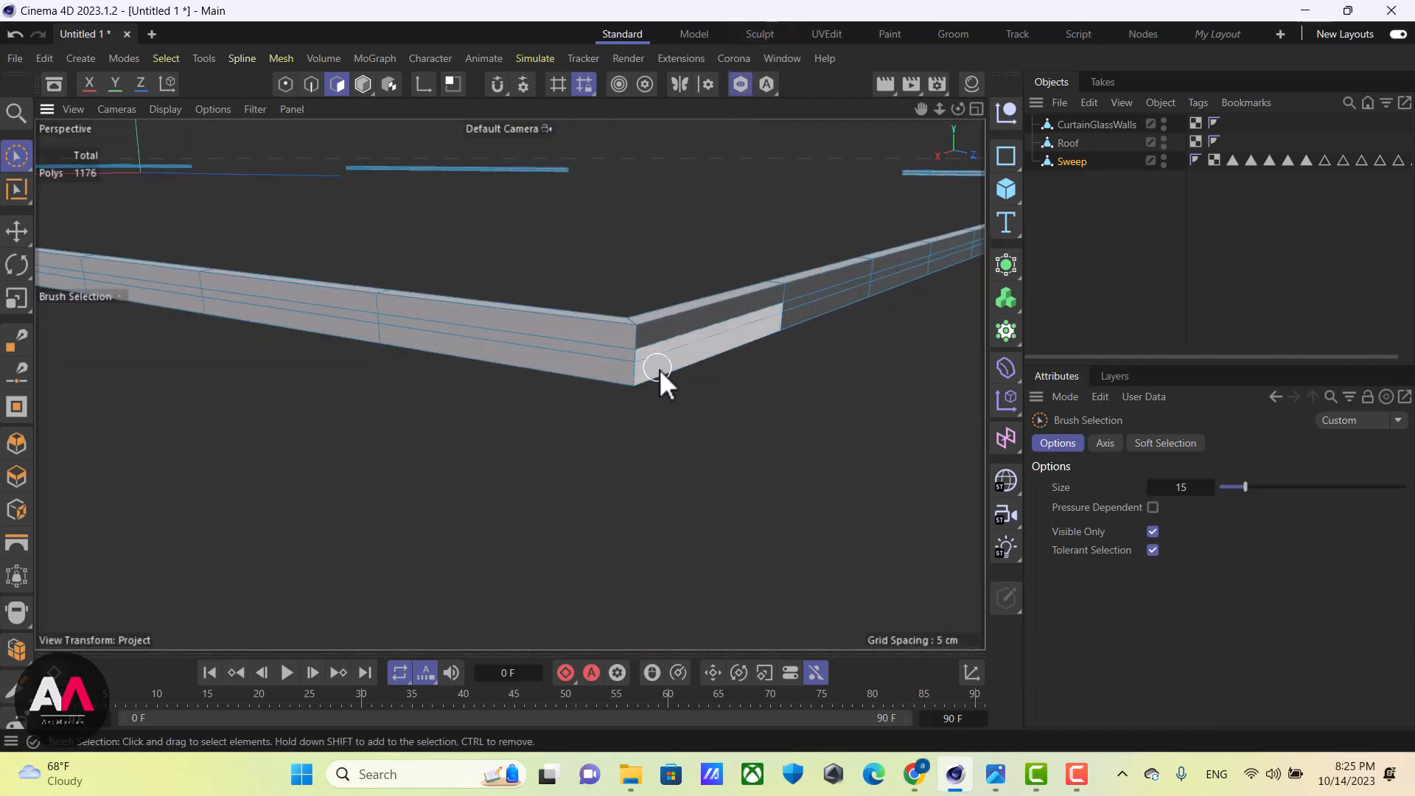
Loop-select the narrow middle polygon band between the paired cuts on the first U-shaped crossbeam
key(u)
key(l)
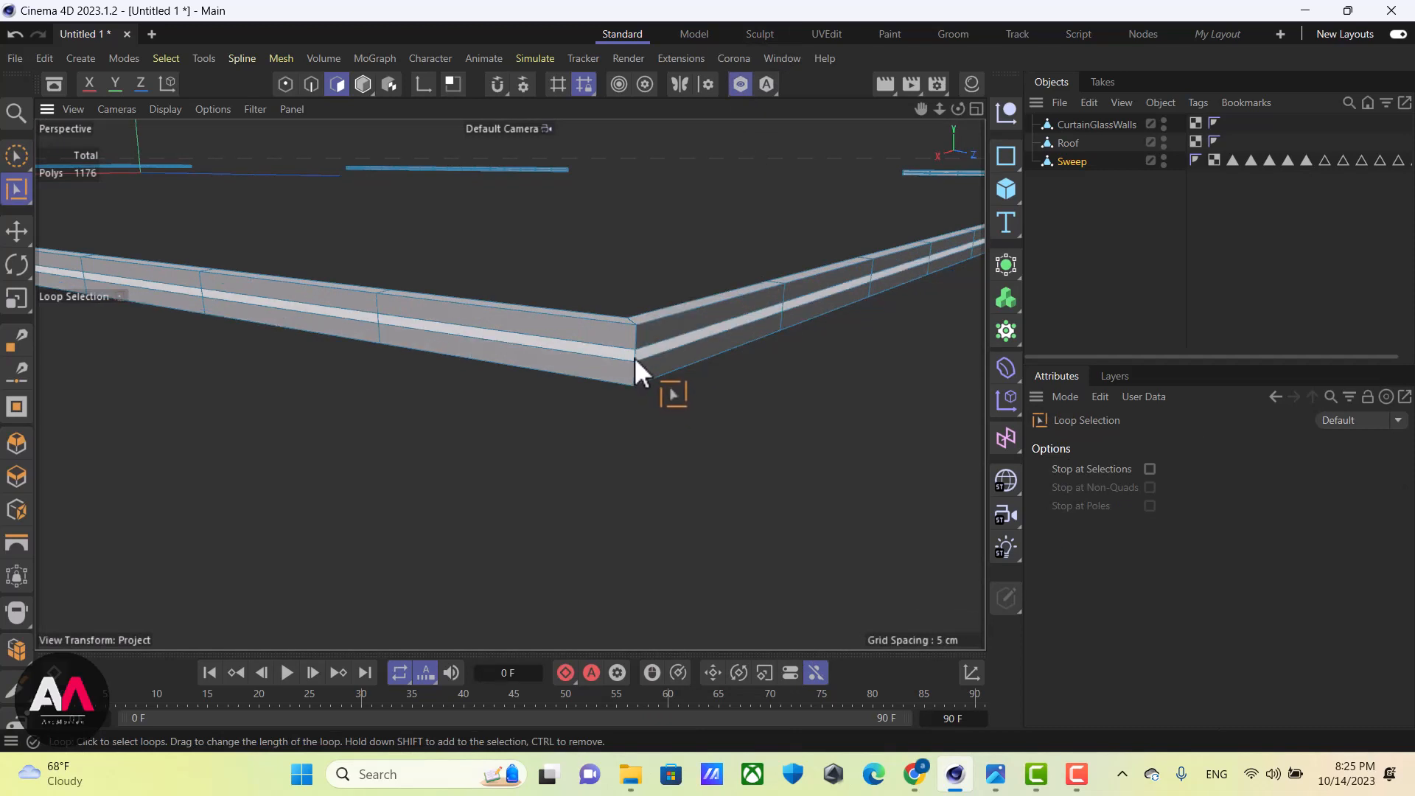
click(635, 357)
Add the middle polygon loop of the rear straight crossbeam to the selection
alt+right_drag(807, 465, 346, 405)
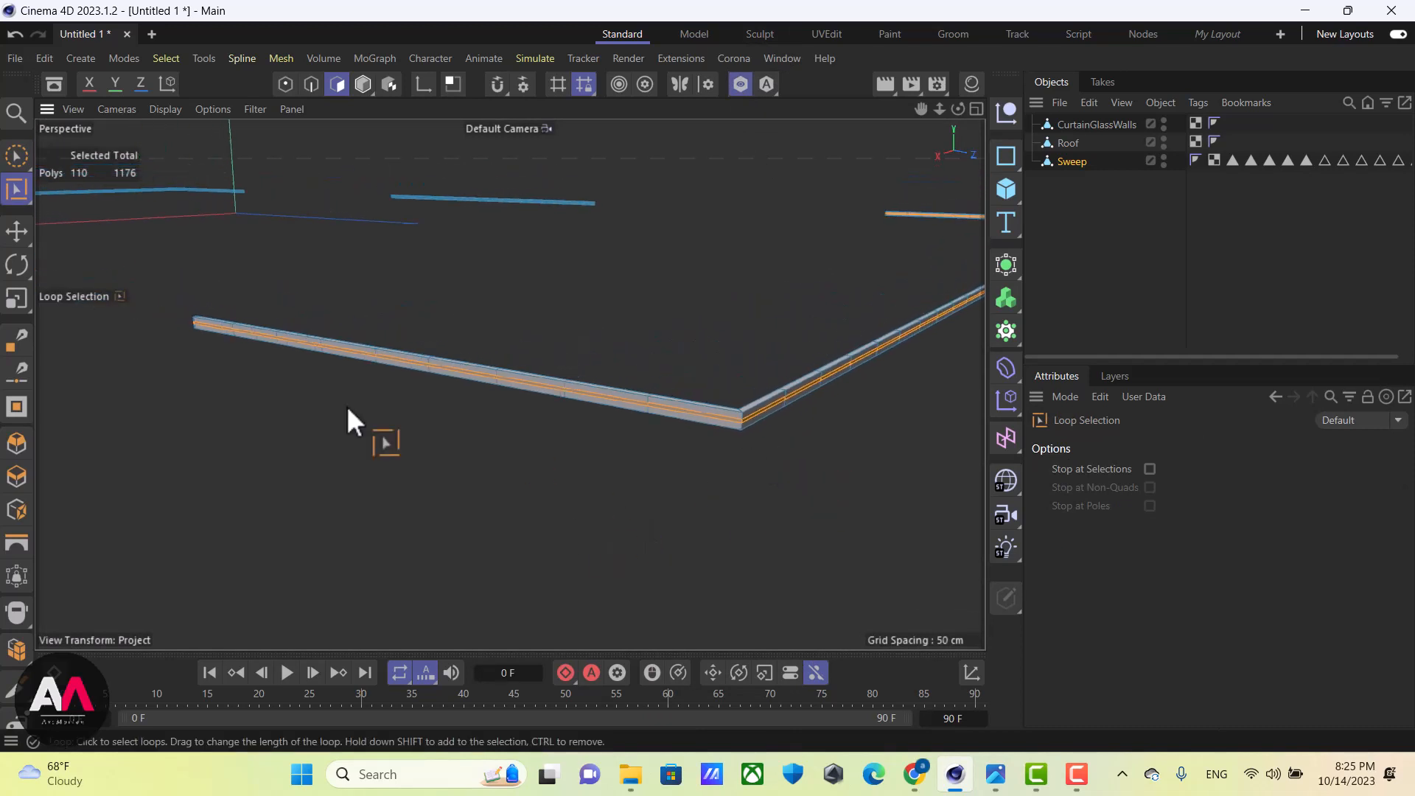
alt+drag(688, 347, 334, 566)
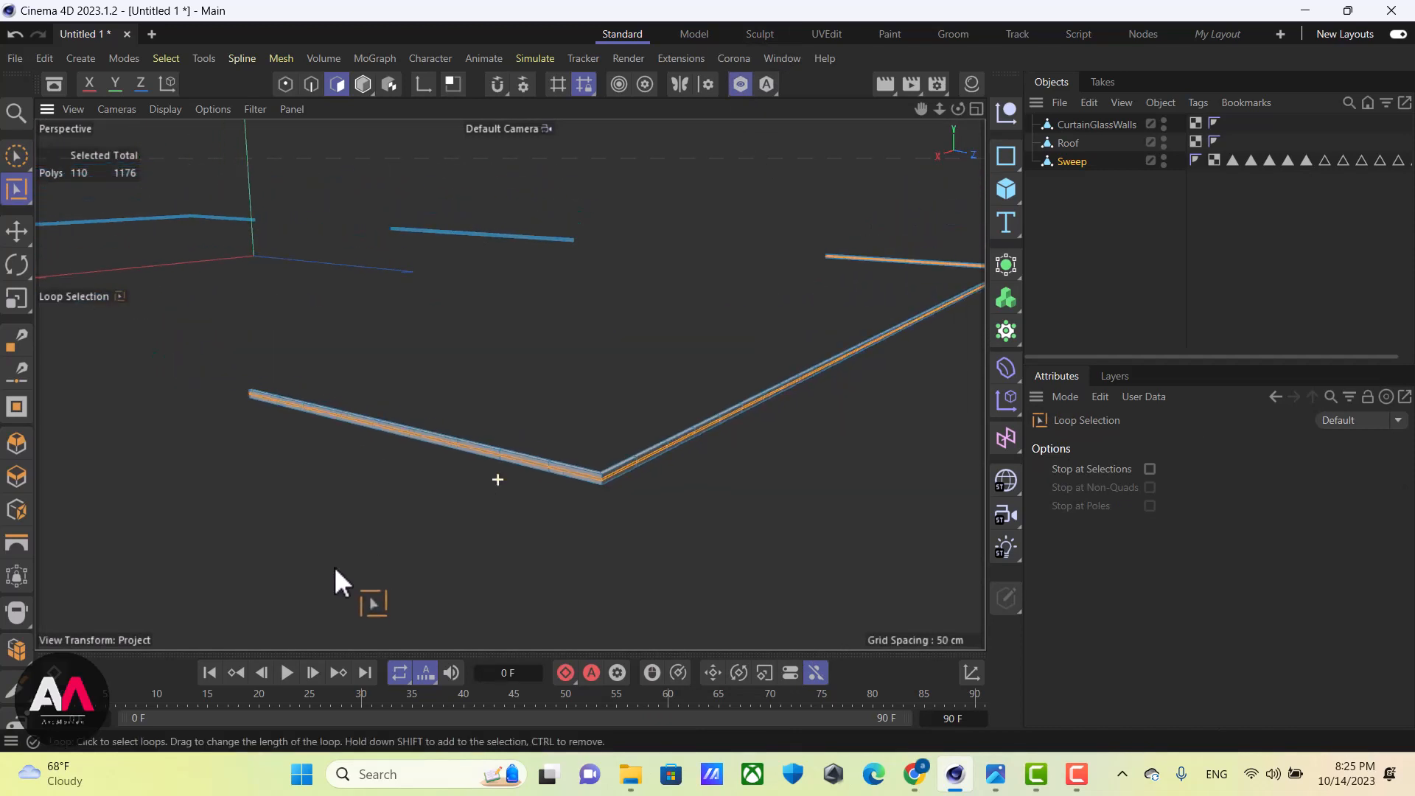
alt+drag(560, 416, 470, 512)
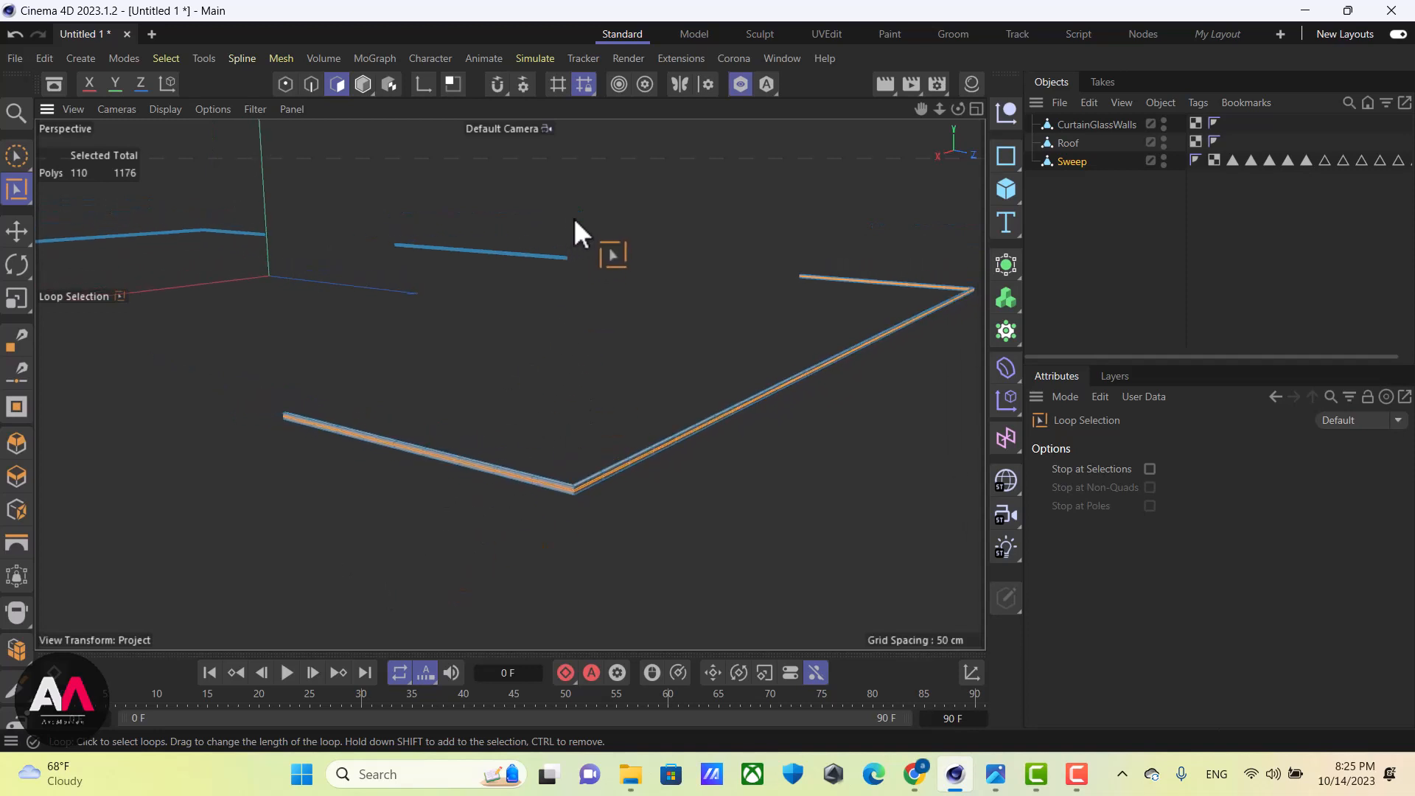
scroll(571, 222, up, 2)
scroll(576, 289, up, 2)
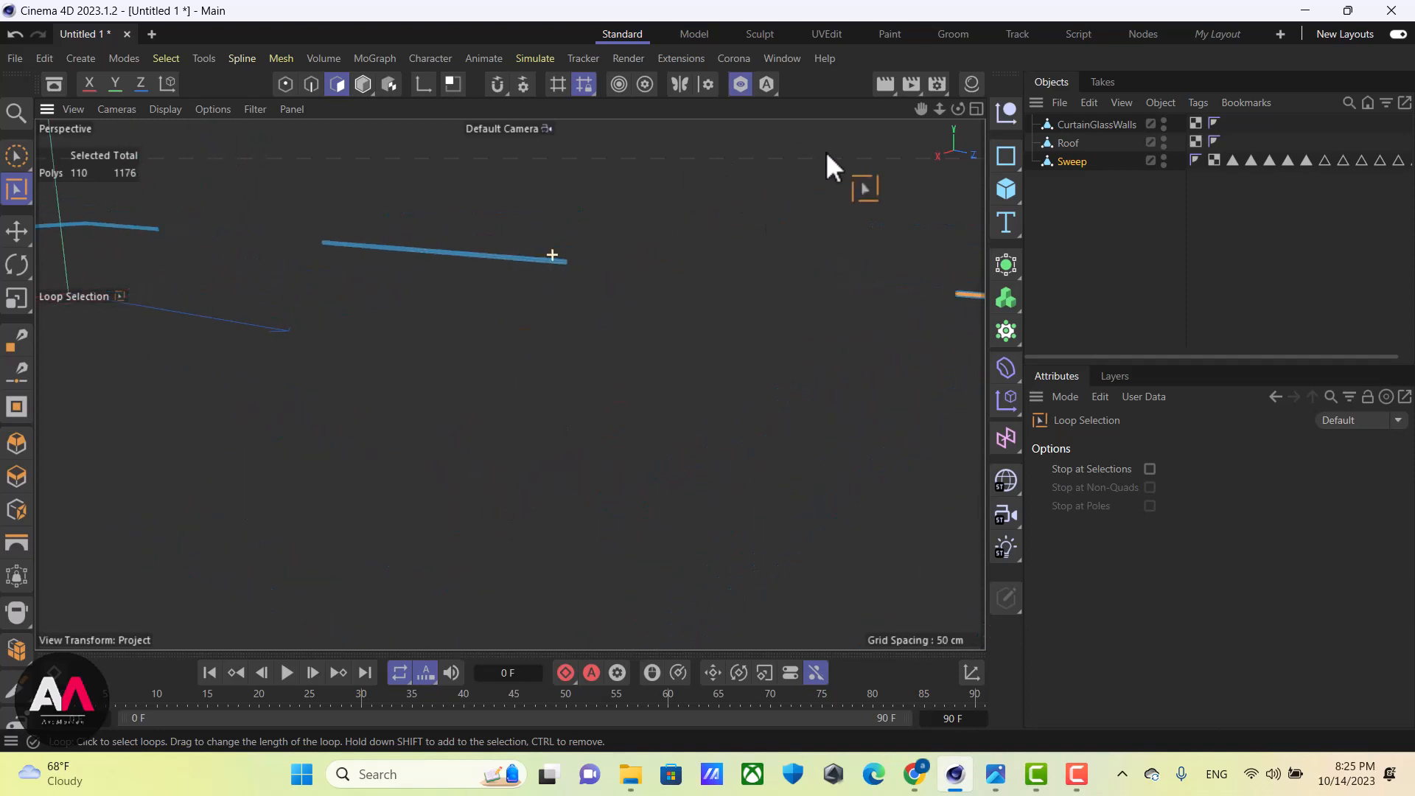
scroll(635, 259, up, 1)
scroll(635, 260, up, 4)
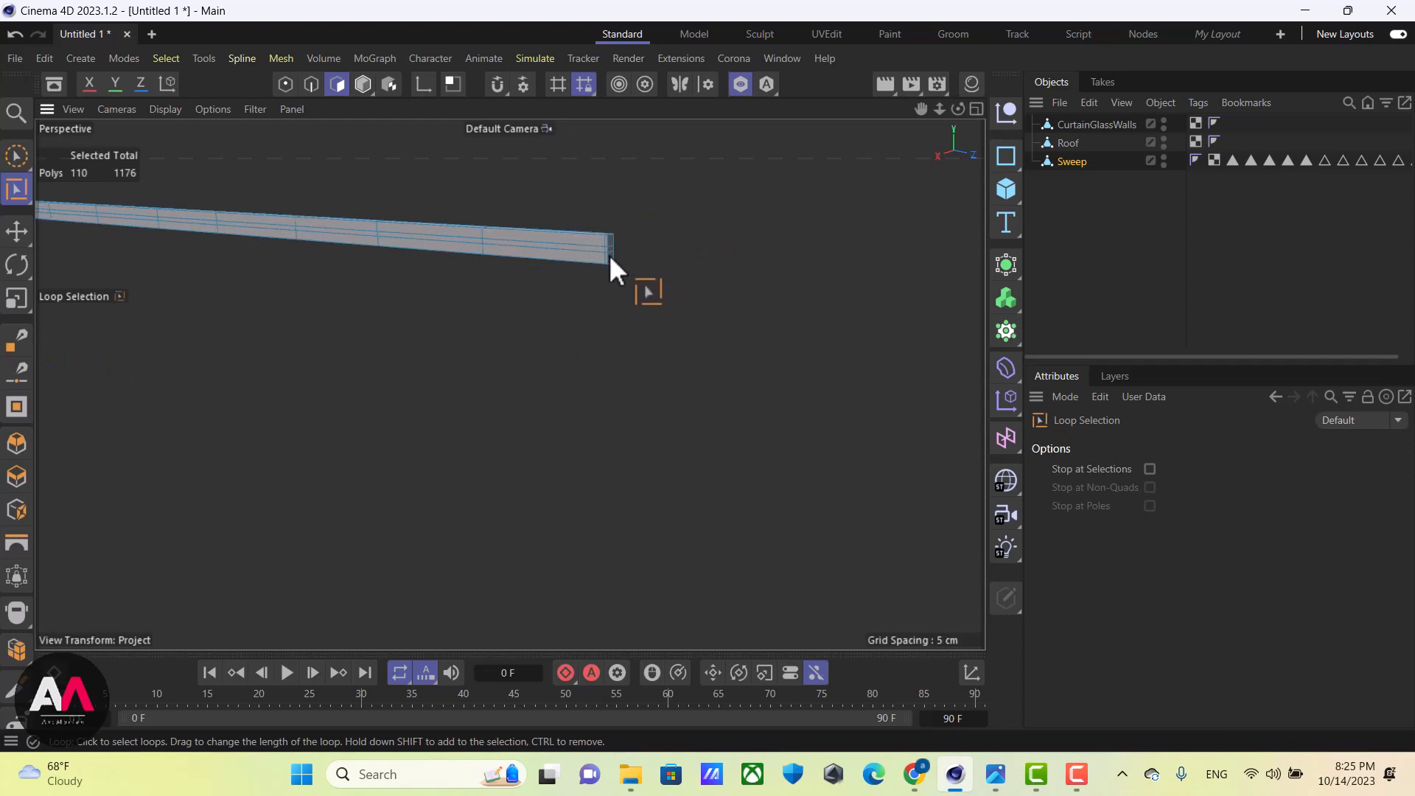
click(600, 247)
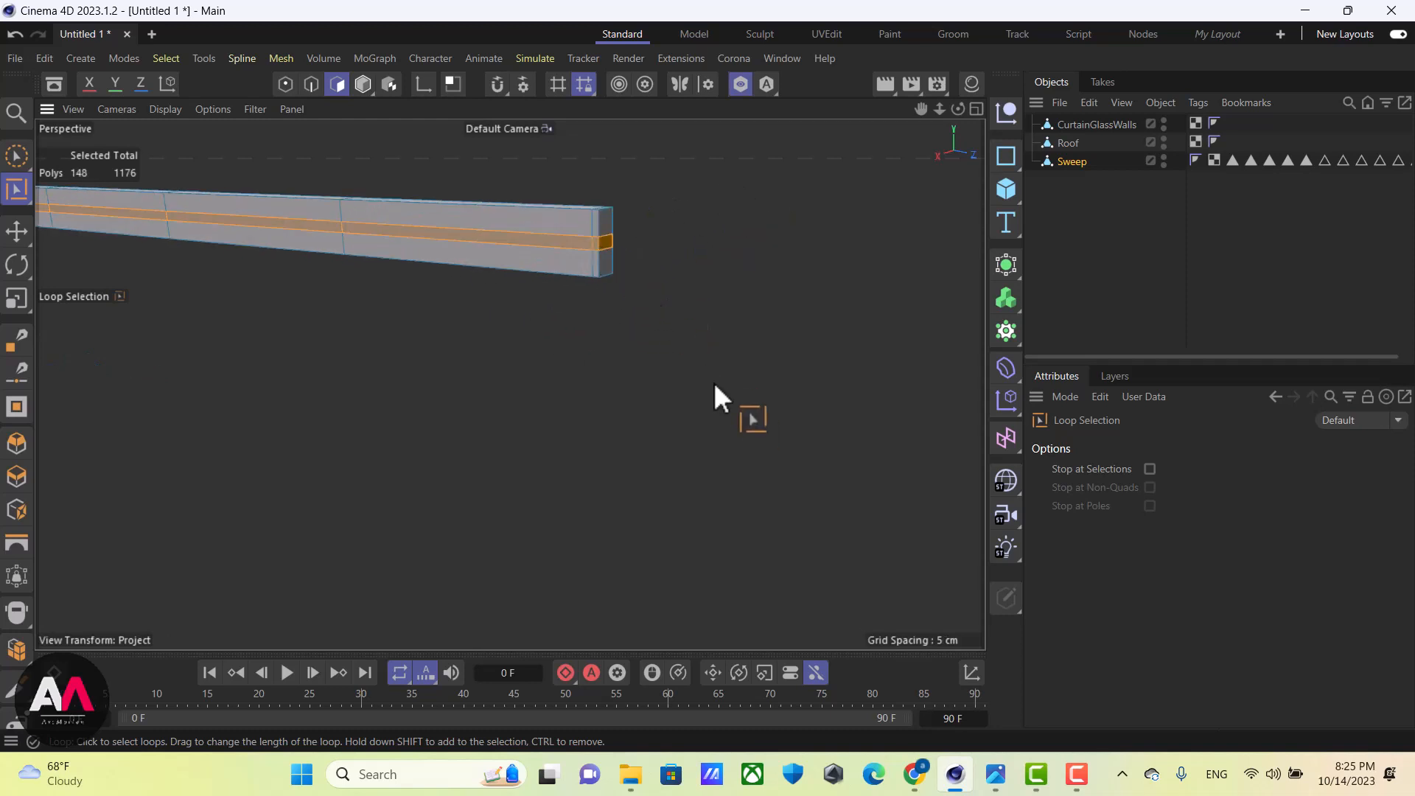
Add the middle polygon loop of the front straight crossbeam to the selection
scroll(714, 382, down, 5)
scroll(474, 389, down, 6)
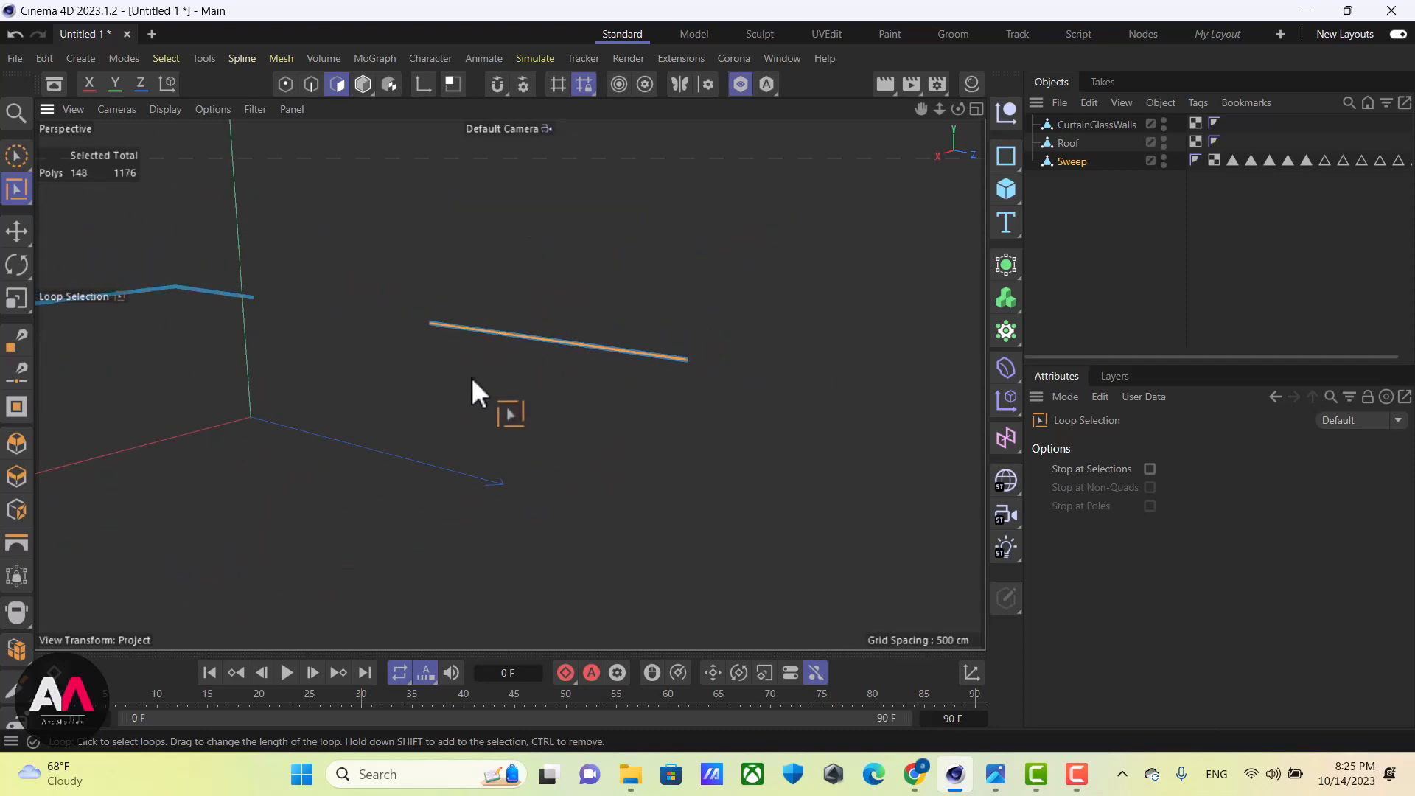
scroll(338, 395, up, 2)
scroll(339, 389, down, 5)
scroll(451, 437, up, 4)
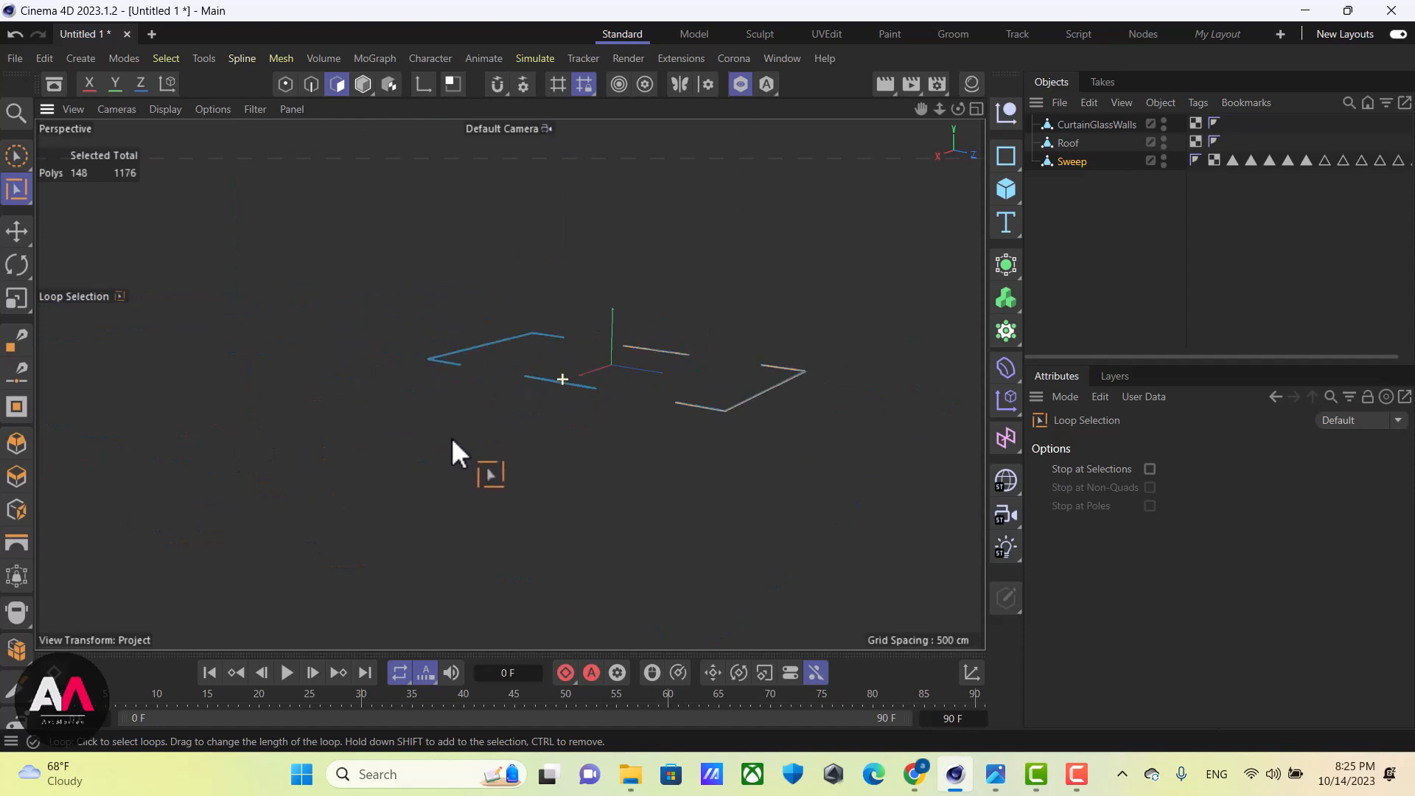
scroll(716, 311, down, 8)
scroll(663, 354, up, 12)
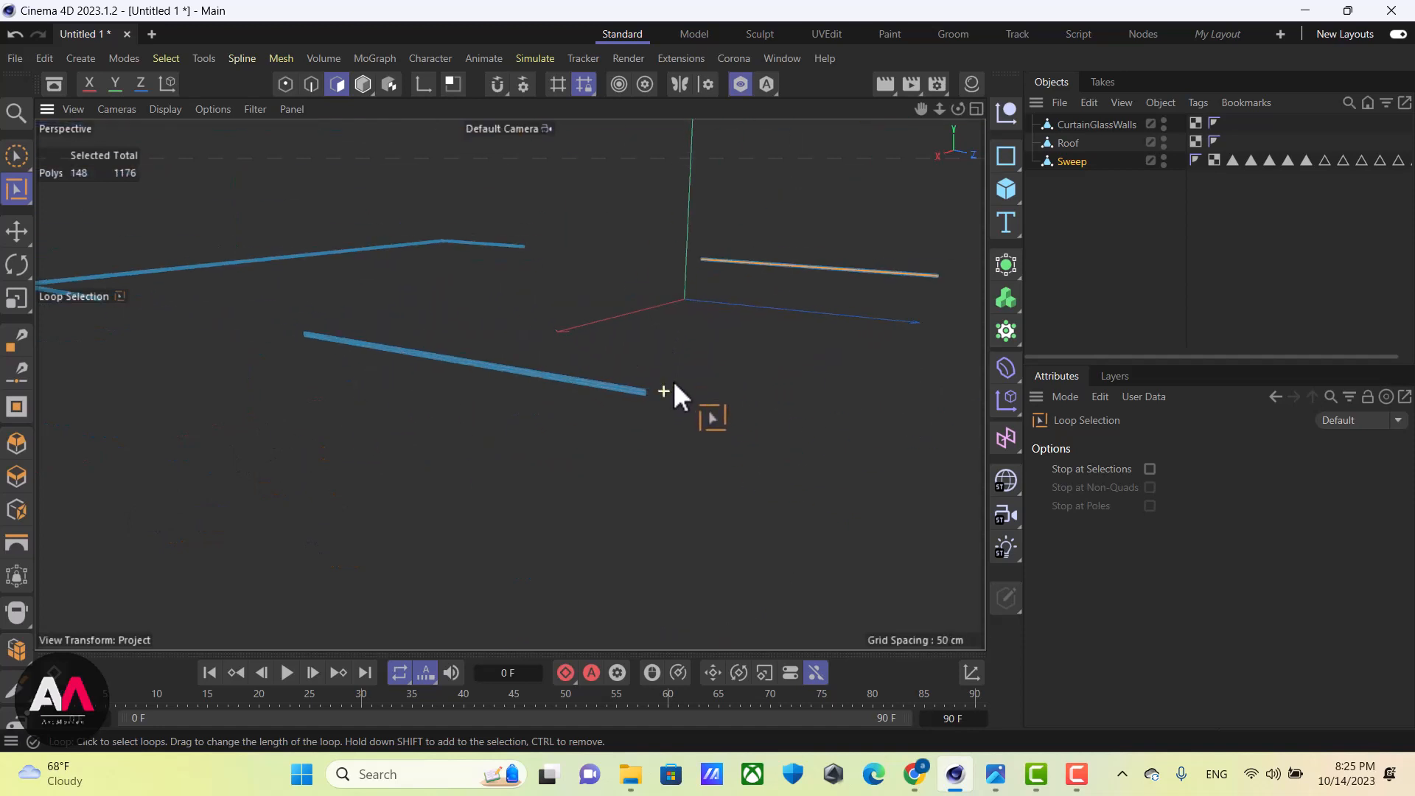
scroll(682, 368, down, 6)
scroll(665, 360, up, 6)
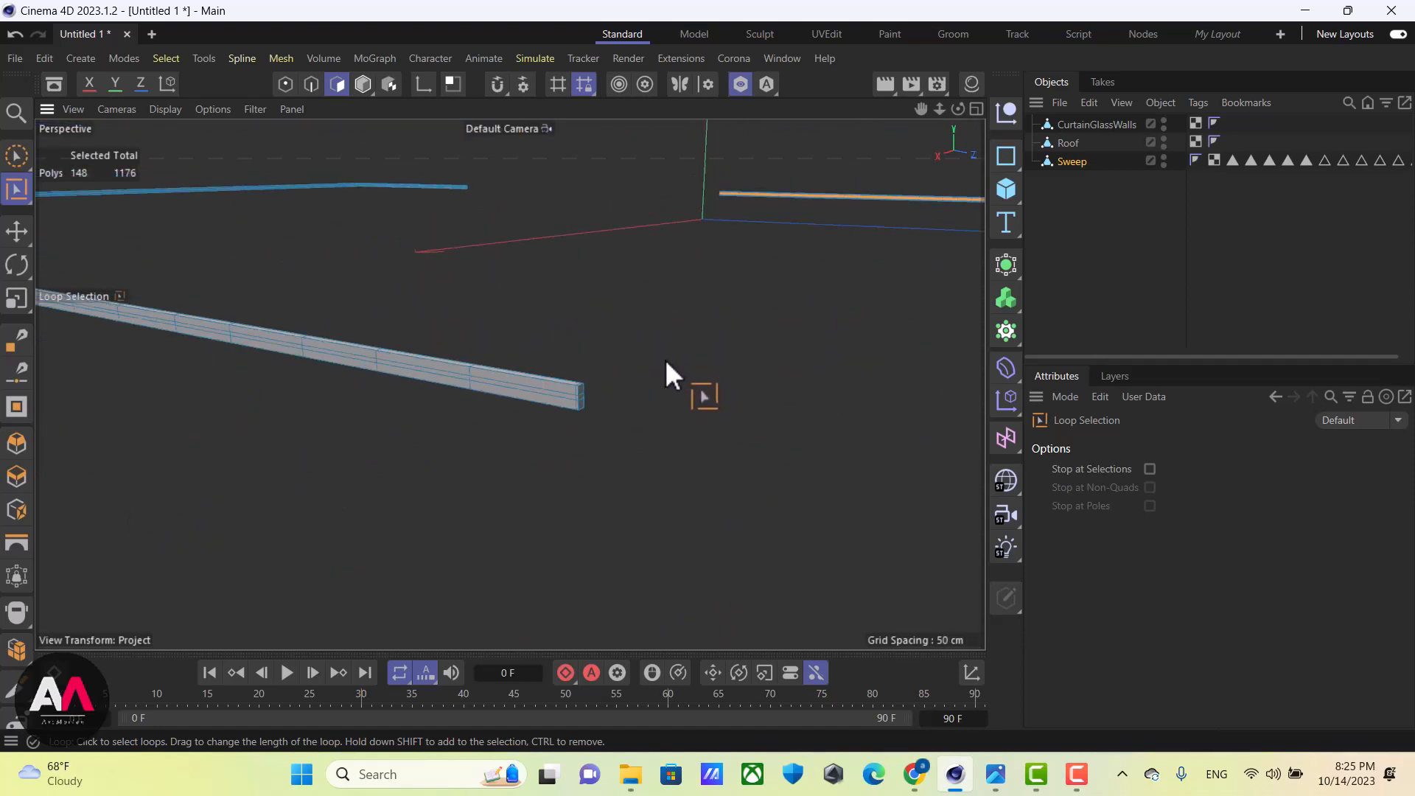
shift+click(578, 399)
Add the middle polygon loop of the opposite U-shaped crossbeam to the selection
scroll(670, 502, down, 5)
scroll(656, 435, up, 8)
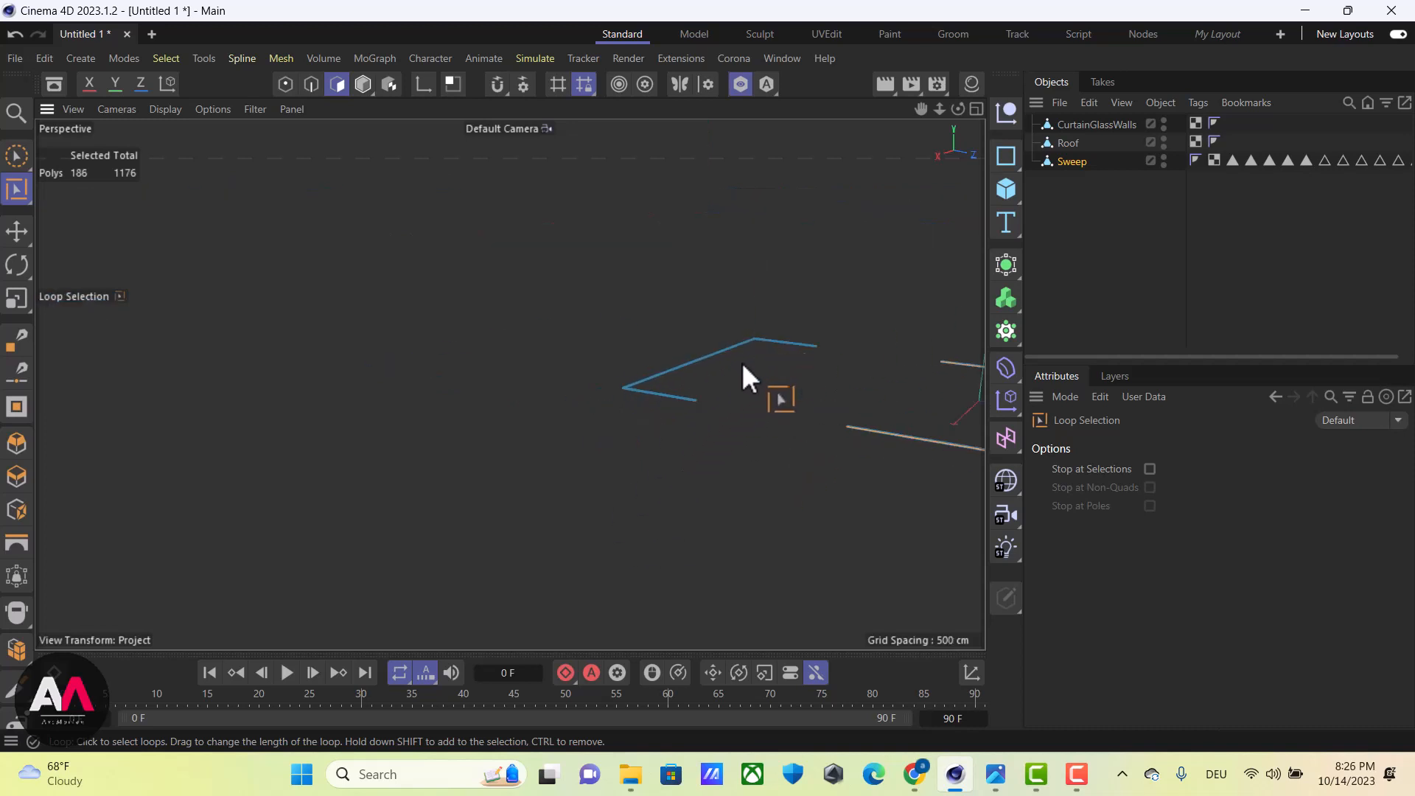
scroll(795, 317, down, 2)
scroll(630, 464, down, 5)
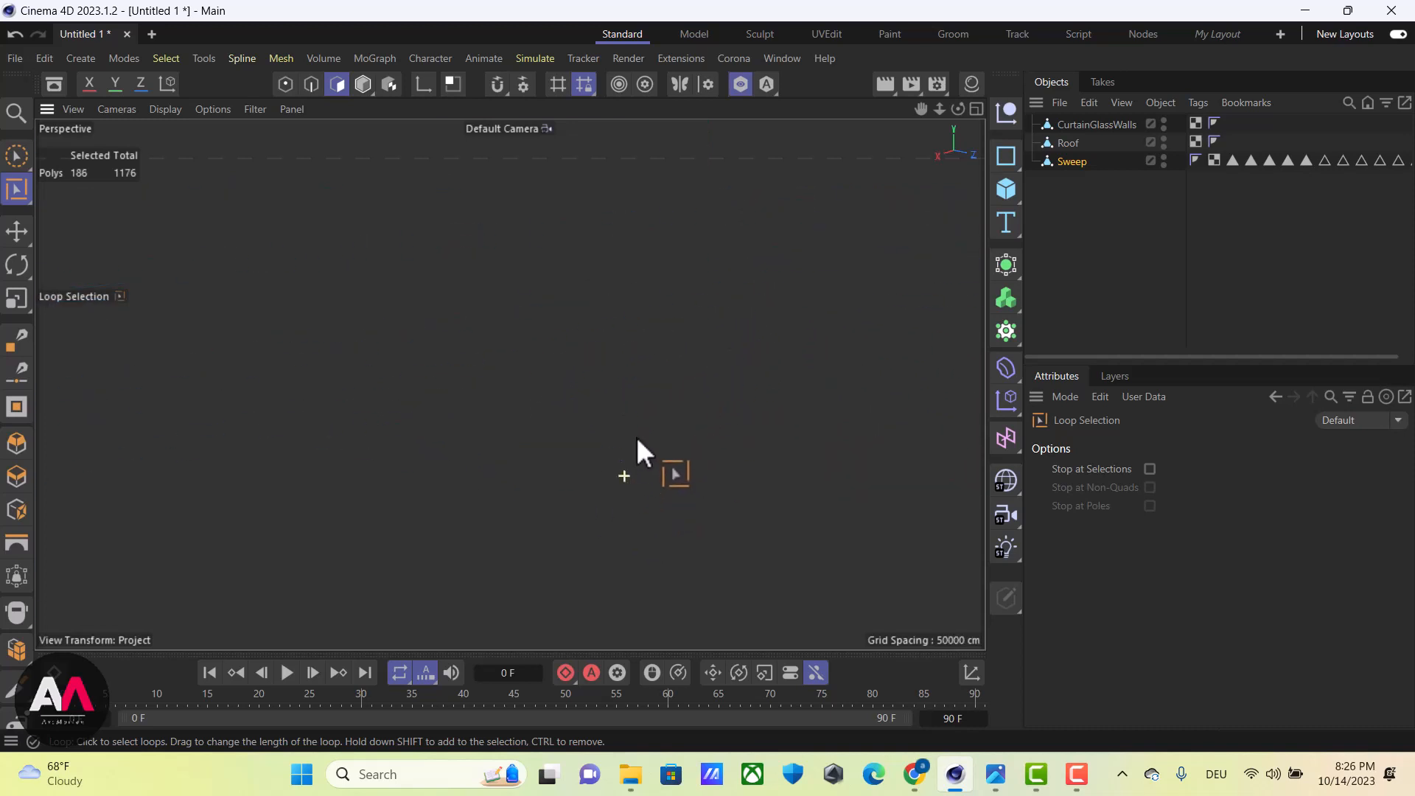
scroll(620, 435, up, 12)
shift+click(615, 349)
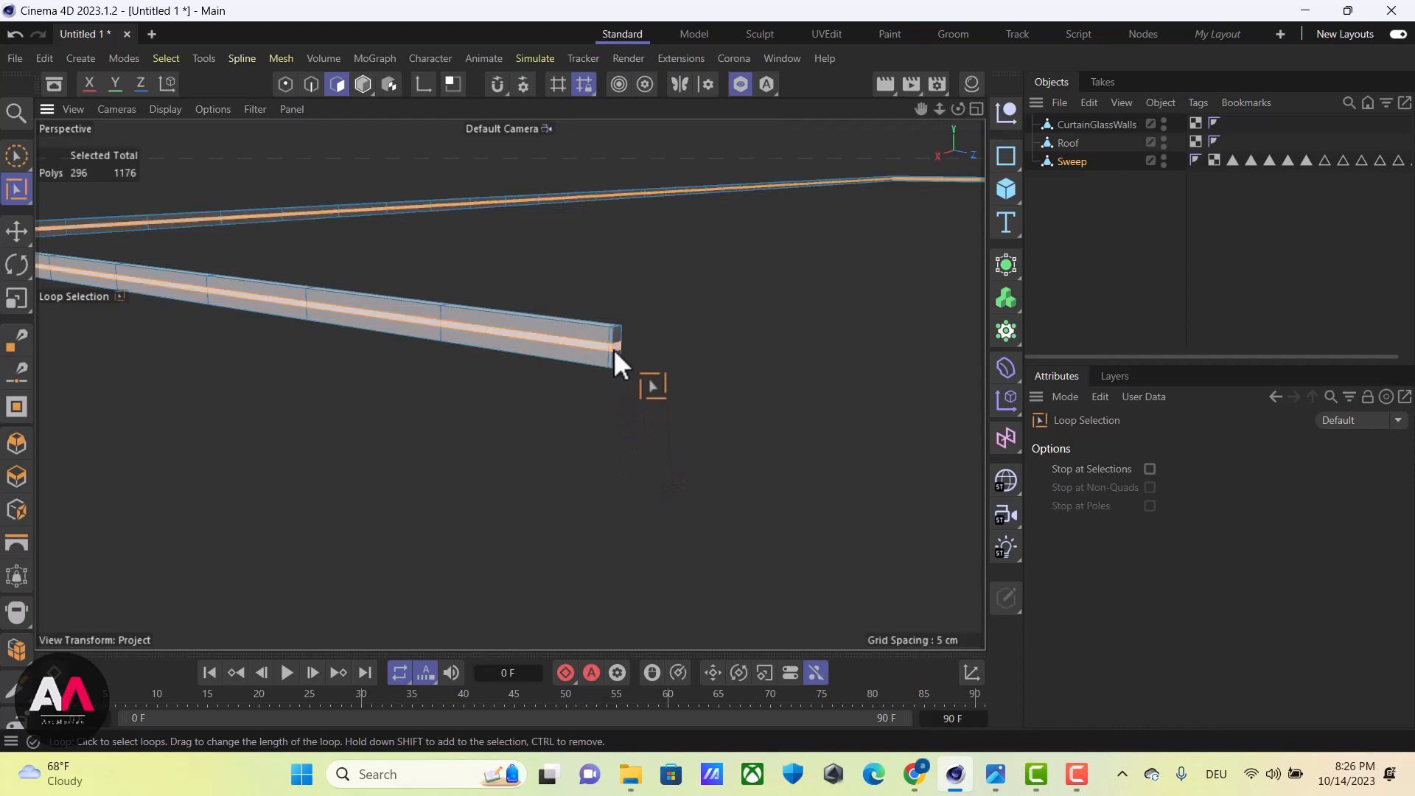
Extrude the selected middle polygon bands of all crossbeams outward with an offset of 1 cm
scroll(614, 349, down, 10)
alt+middle_drag(910, 426, 420, 448)
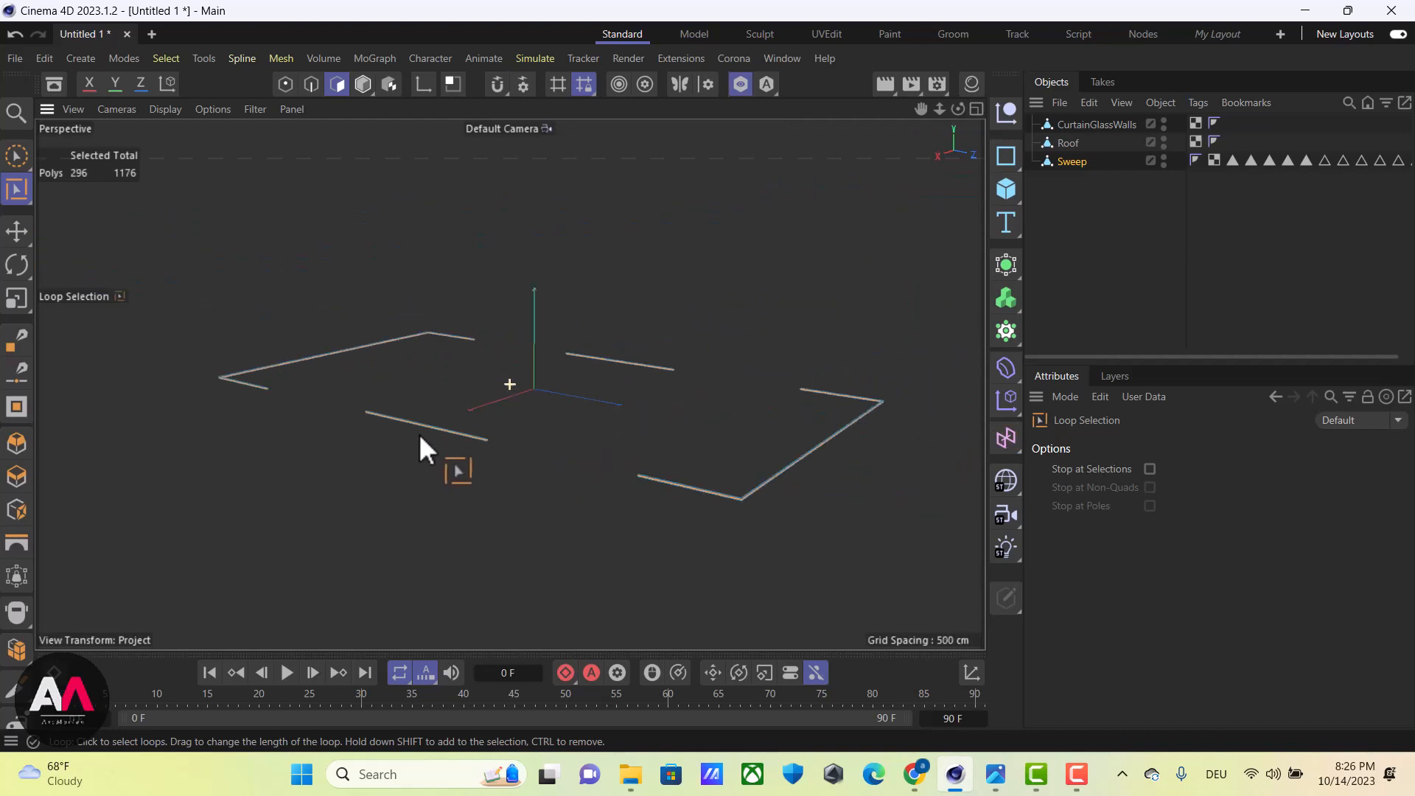
scroll(653, 483, up, 6)
scroll(627, 479, up, 6)
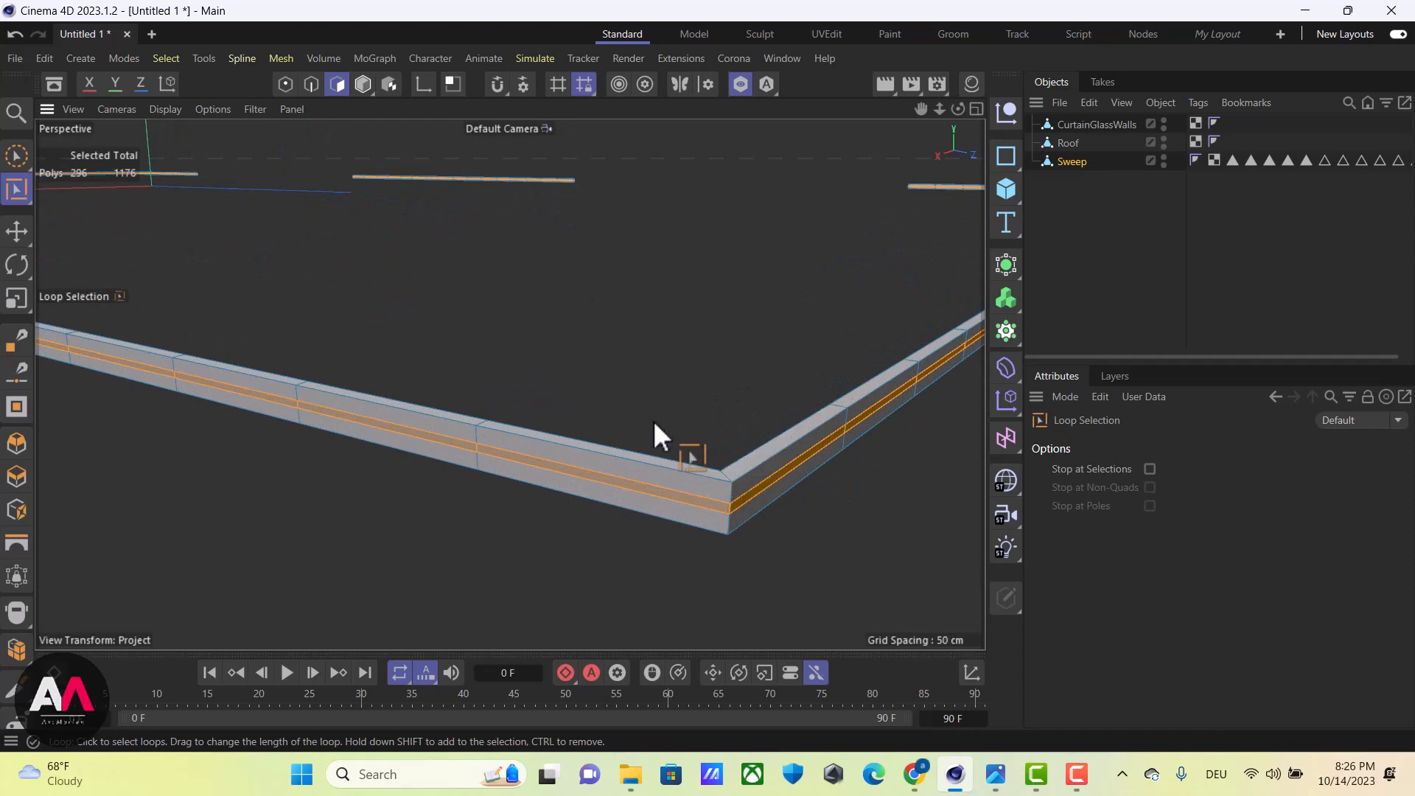
key(d)
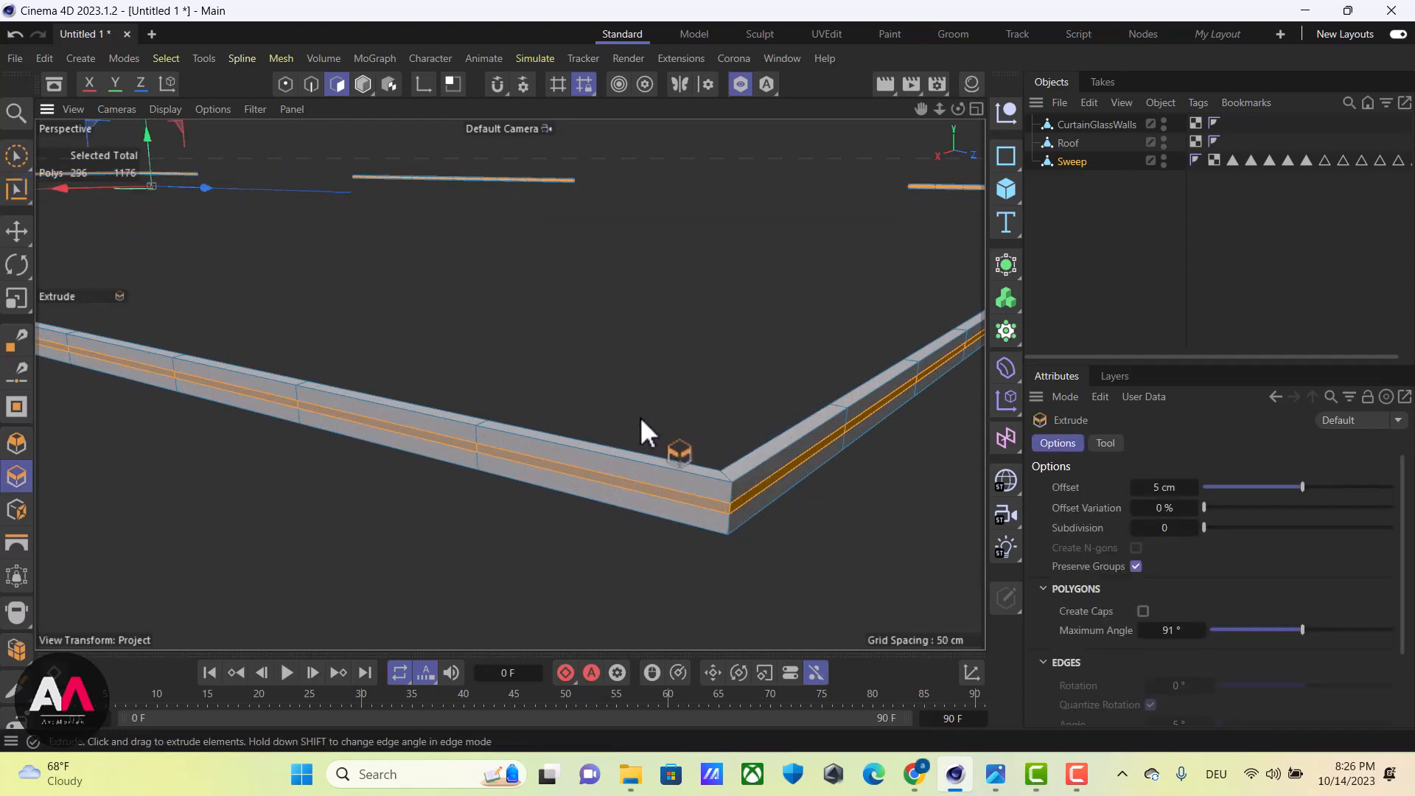
key(m)
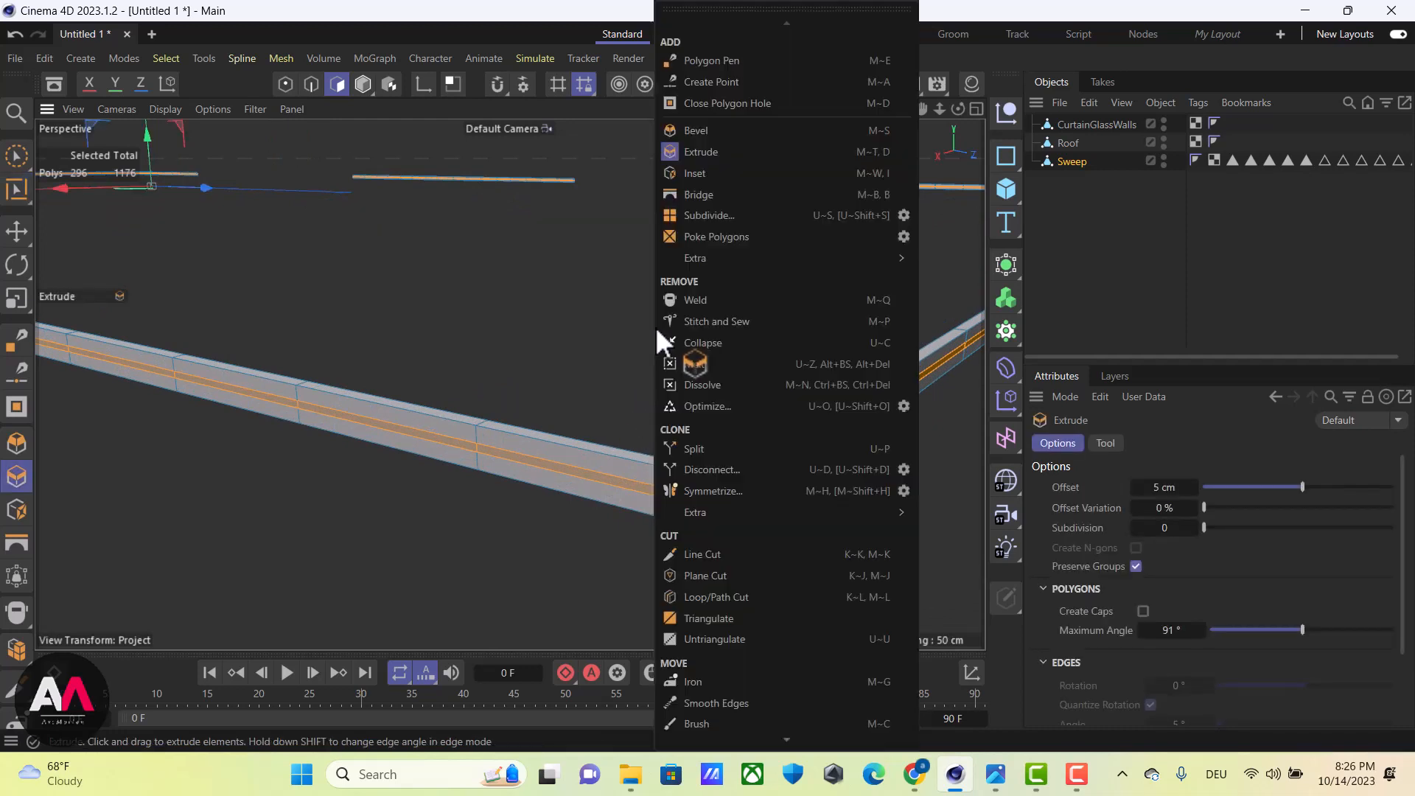
click(702, 151)
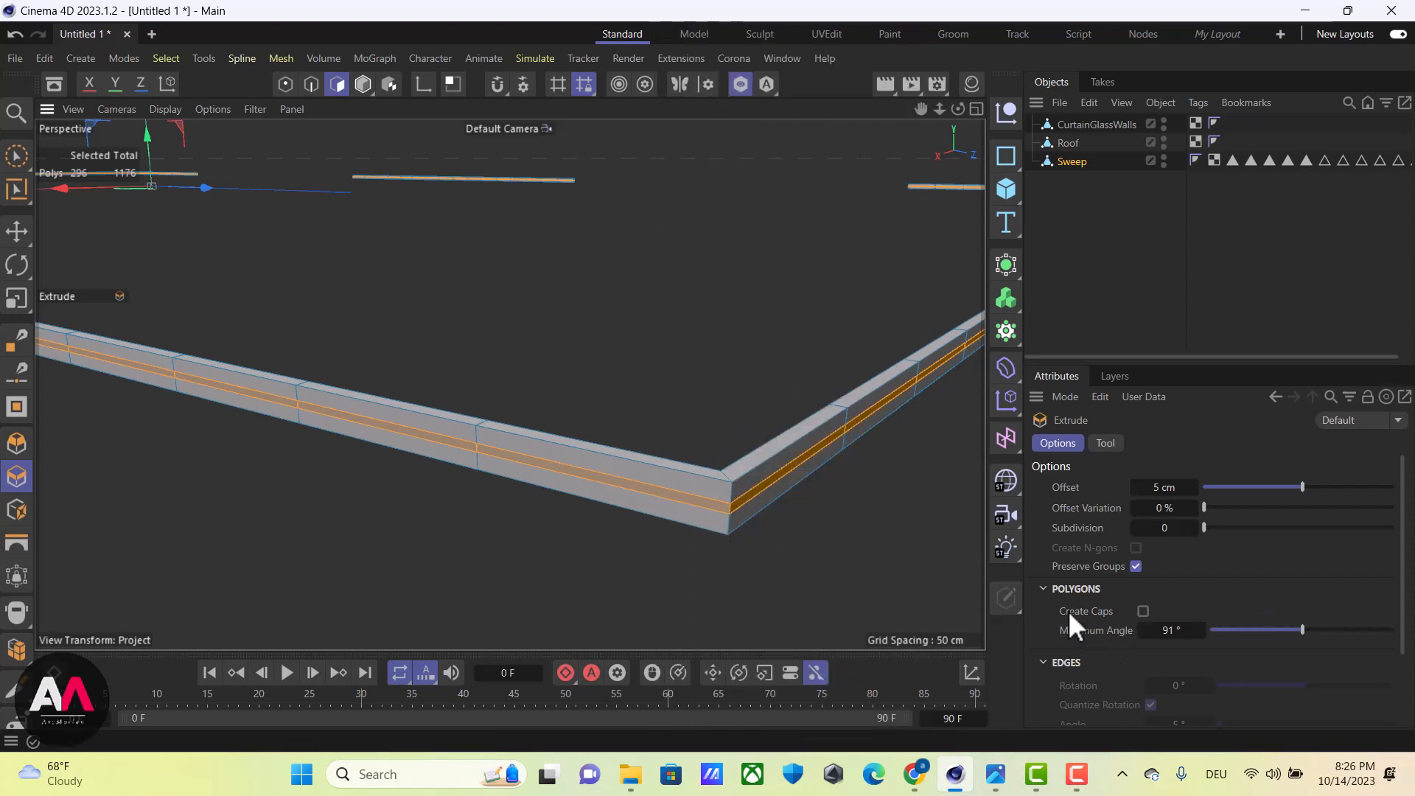
drag(721, 399, 877, 435)
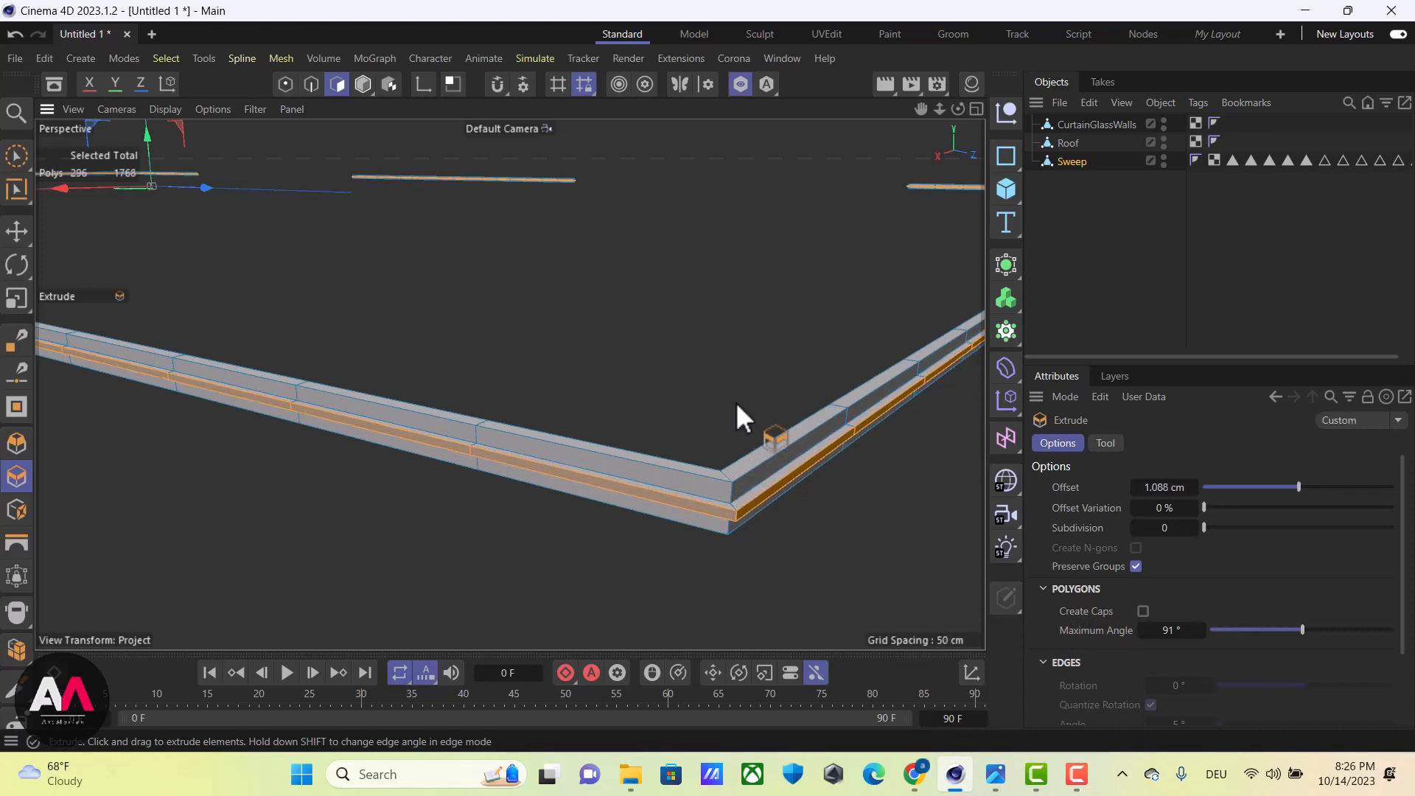
double_click(1161, 487)
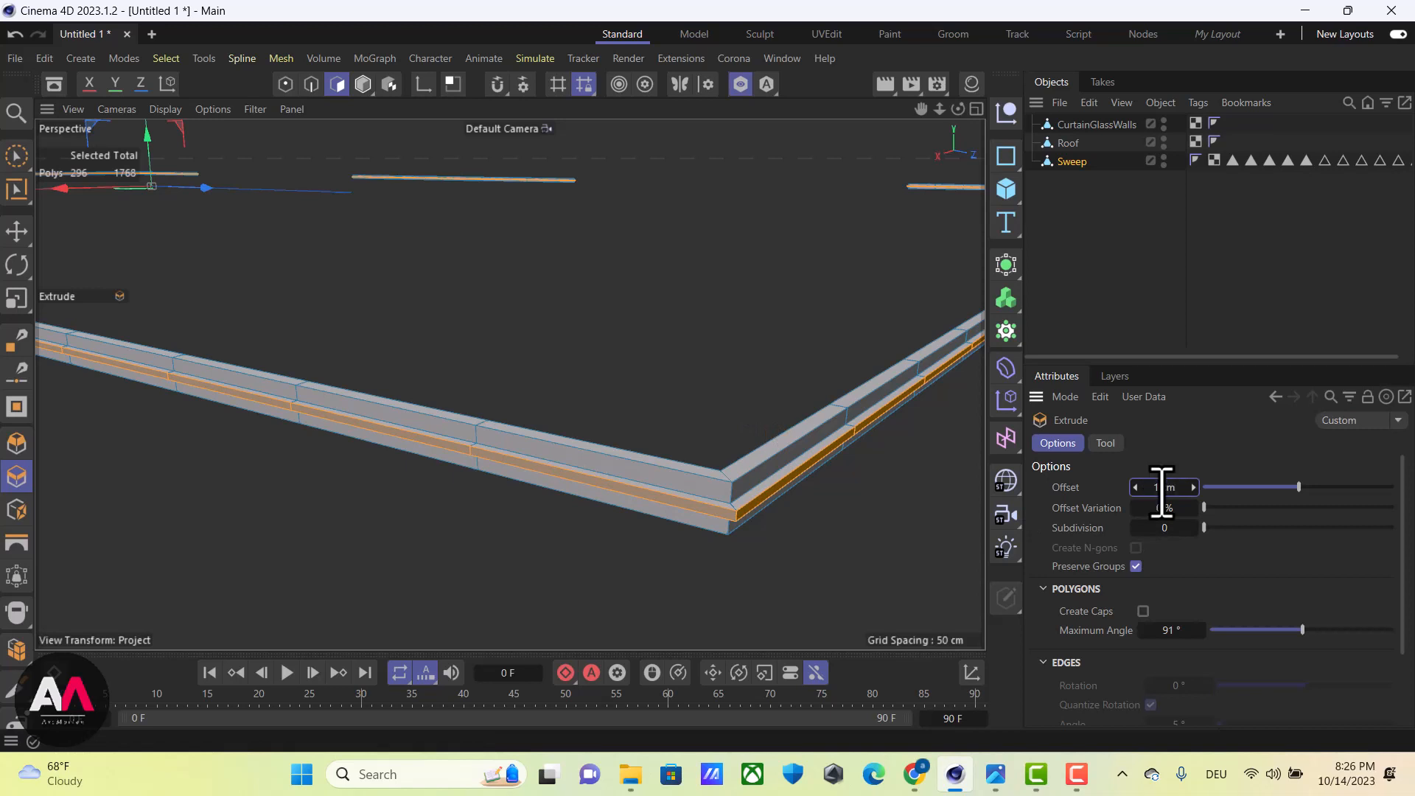
alt+drag(838, 520, 806, 465)
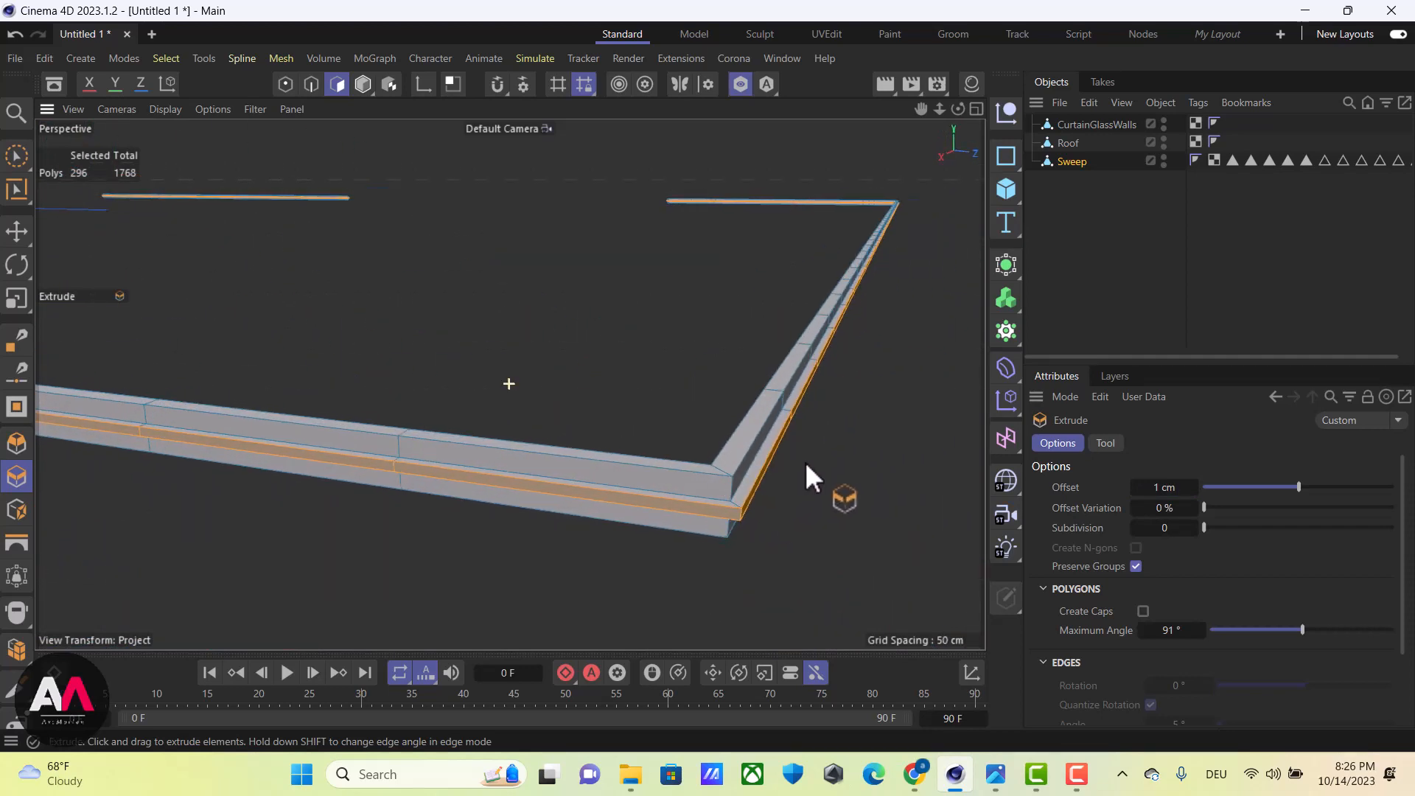
scroll(805, 462, up, 3)
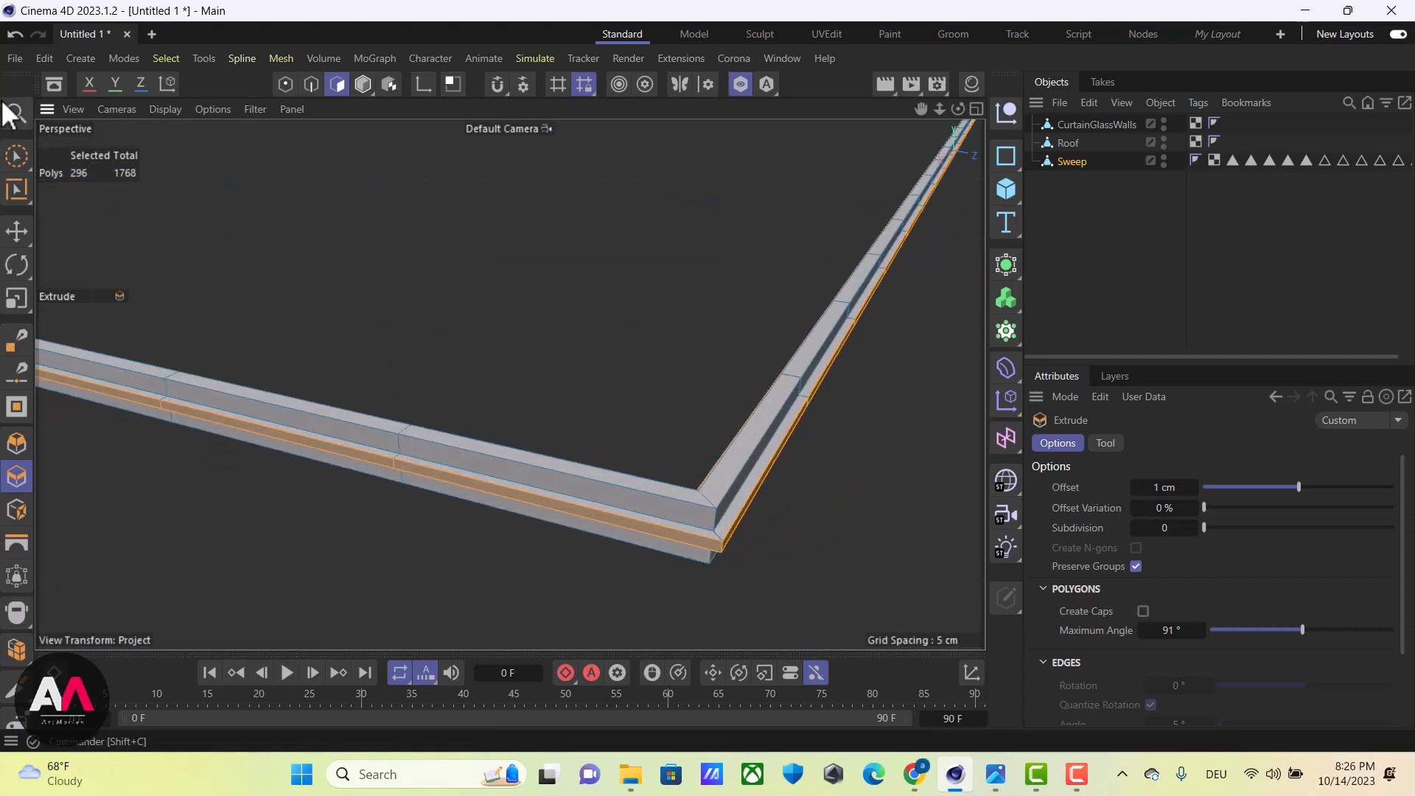
Turn off viewport solo mode to show the curtain walls and roof around the crossbeams
click(741, 84)
scroll(833, 365, down, 5)
scroll(759, 405, up, 4)
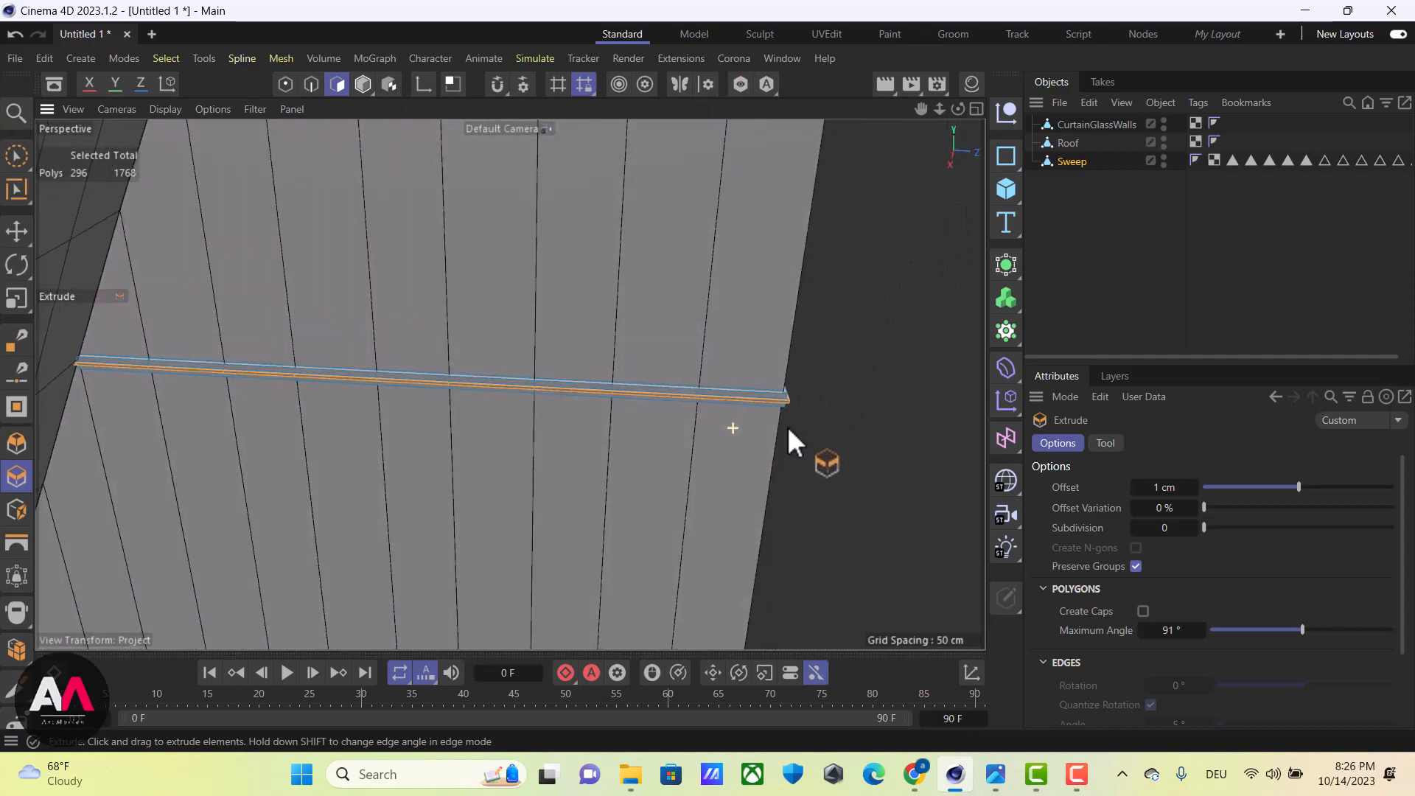
With Brush Selection, replace the selection with the upper ledge polygons at the corner of the U-shaped crossbeam
click(16, 155)
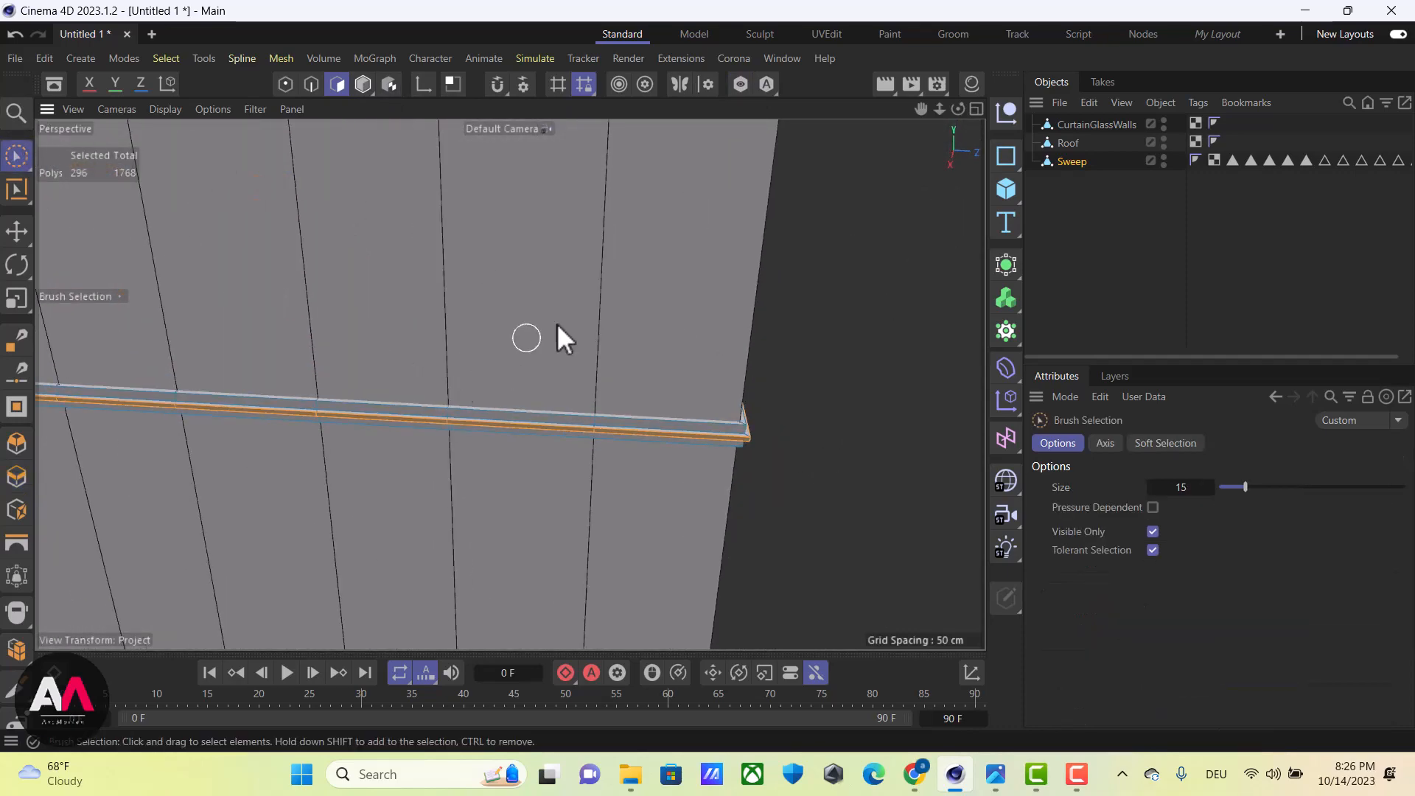
scroll(555, 323, down, 10)
scroll(464, 417, down, 8)
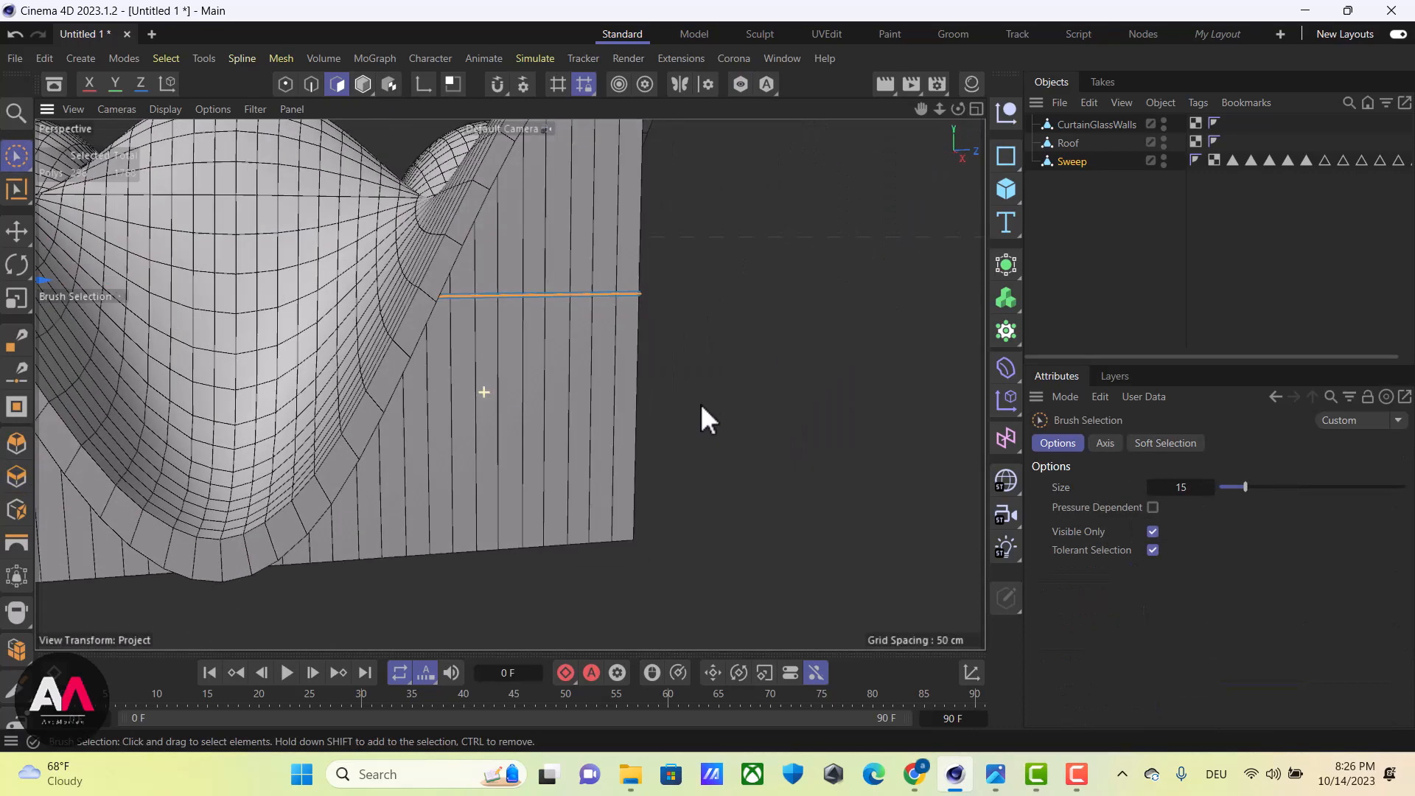
scroll(743, 274, up, 6)
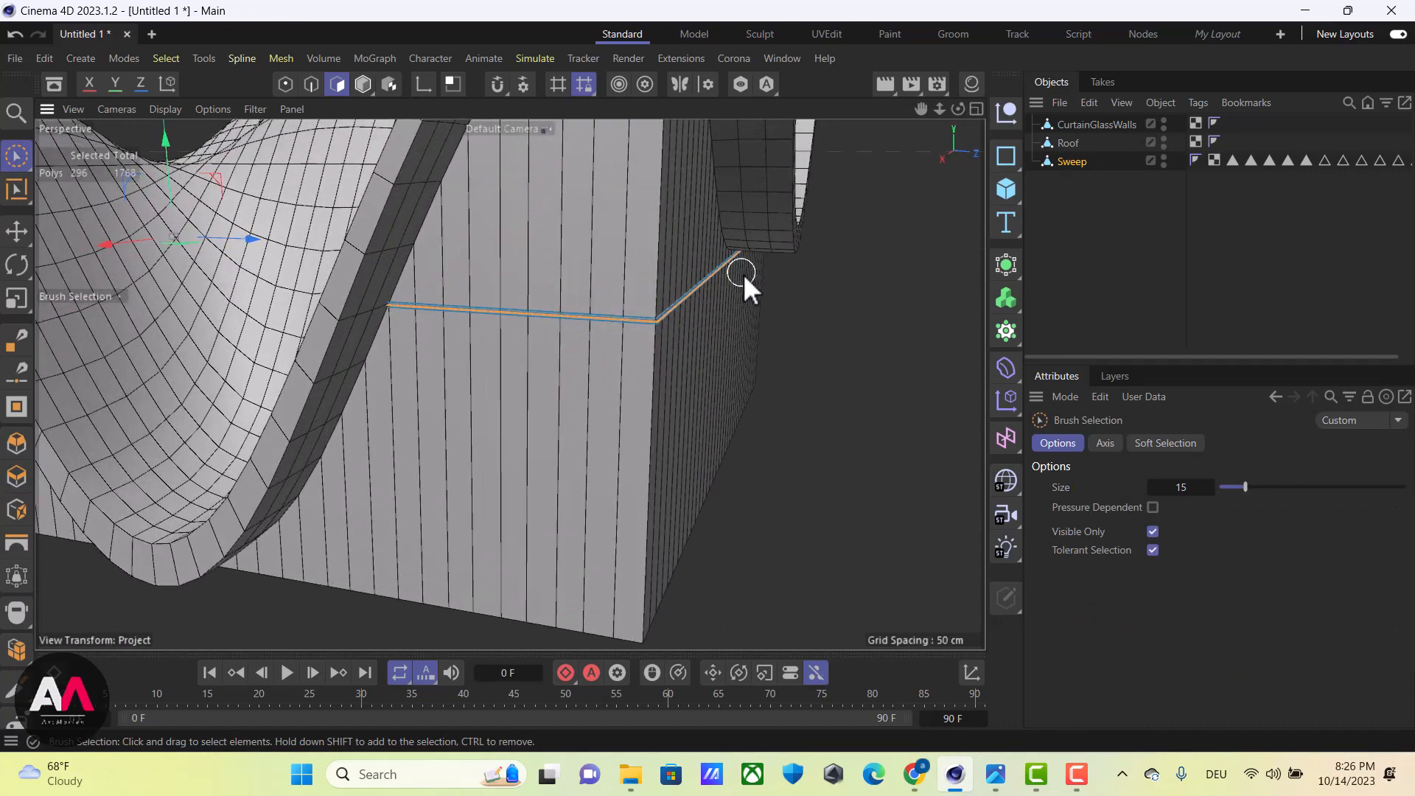
scroll(480, 448, up, 6)
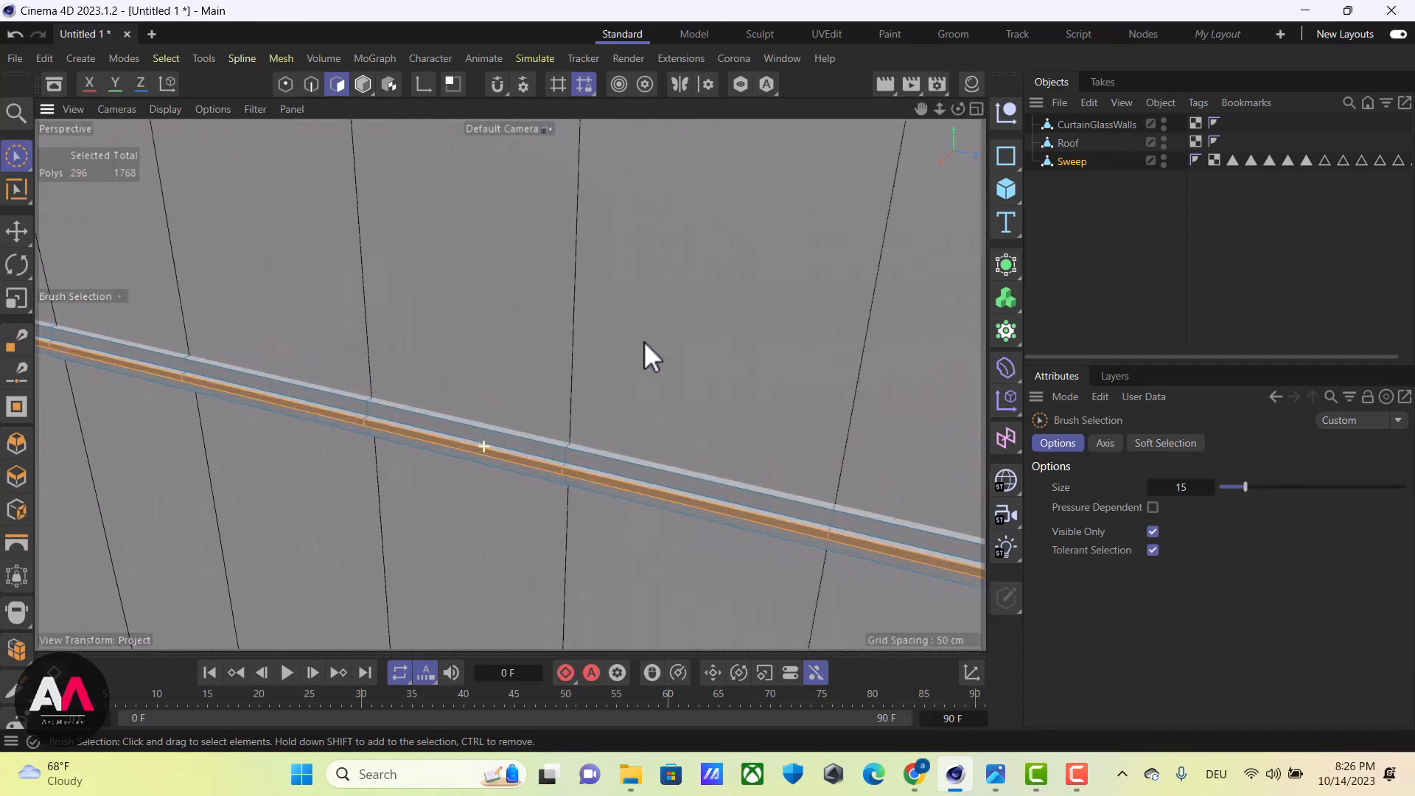
scroll(442, 464, down, 3)
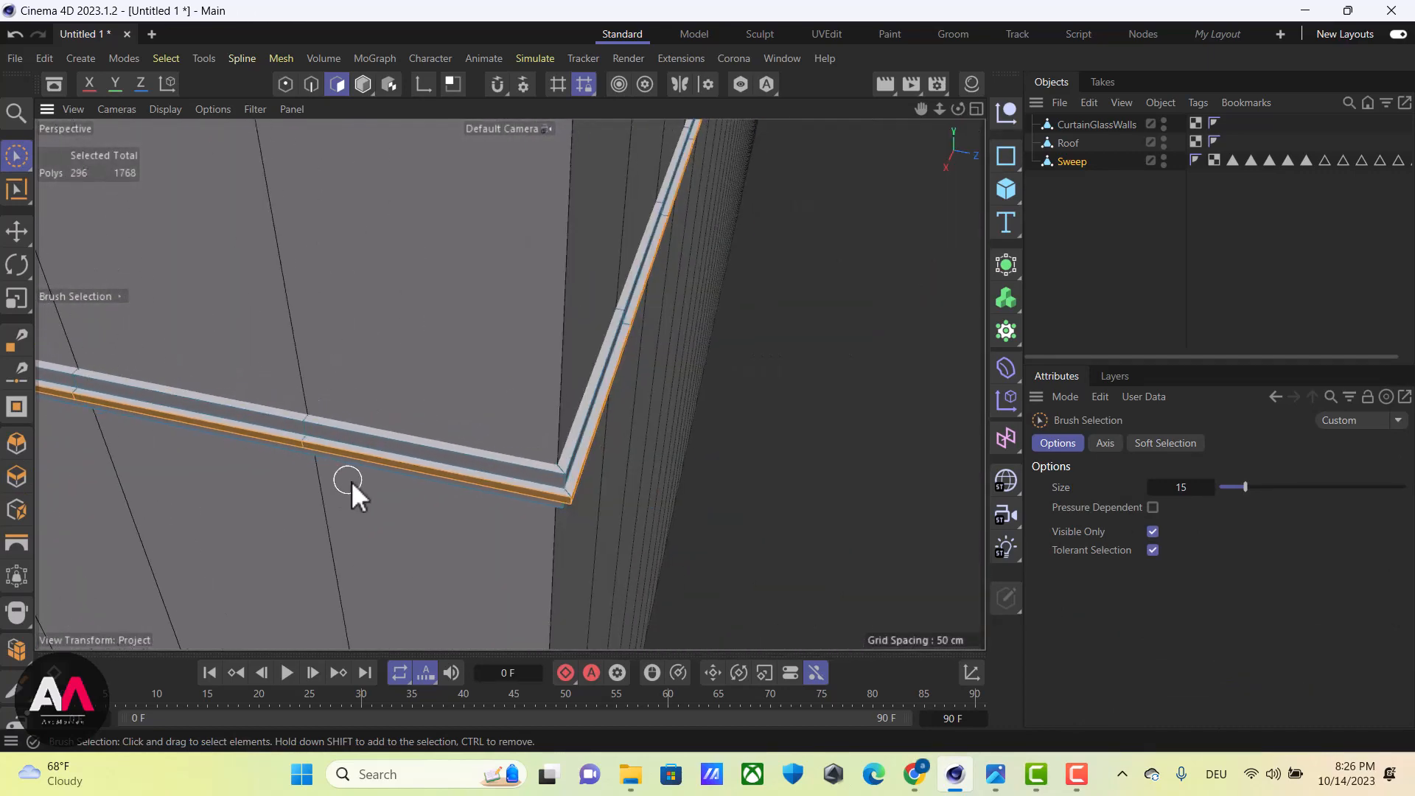
scroll(599, 435, up, 7)
click(622, 604)
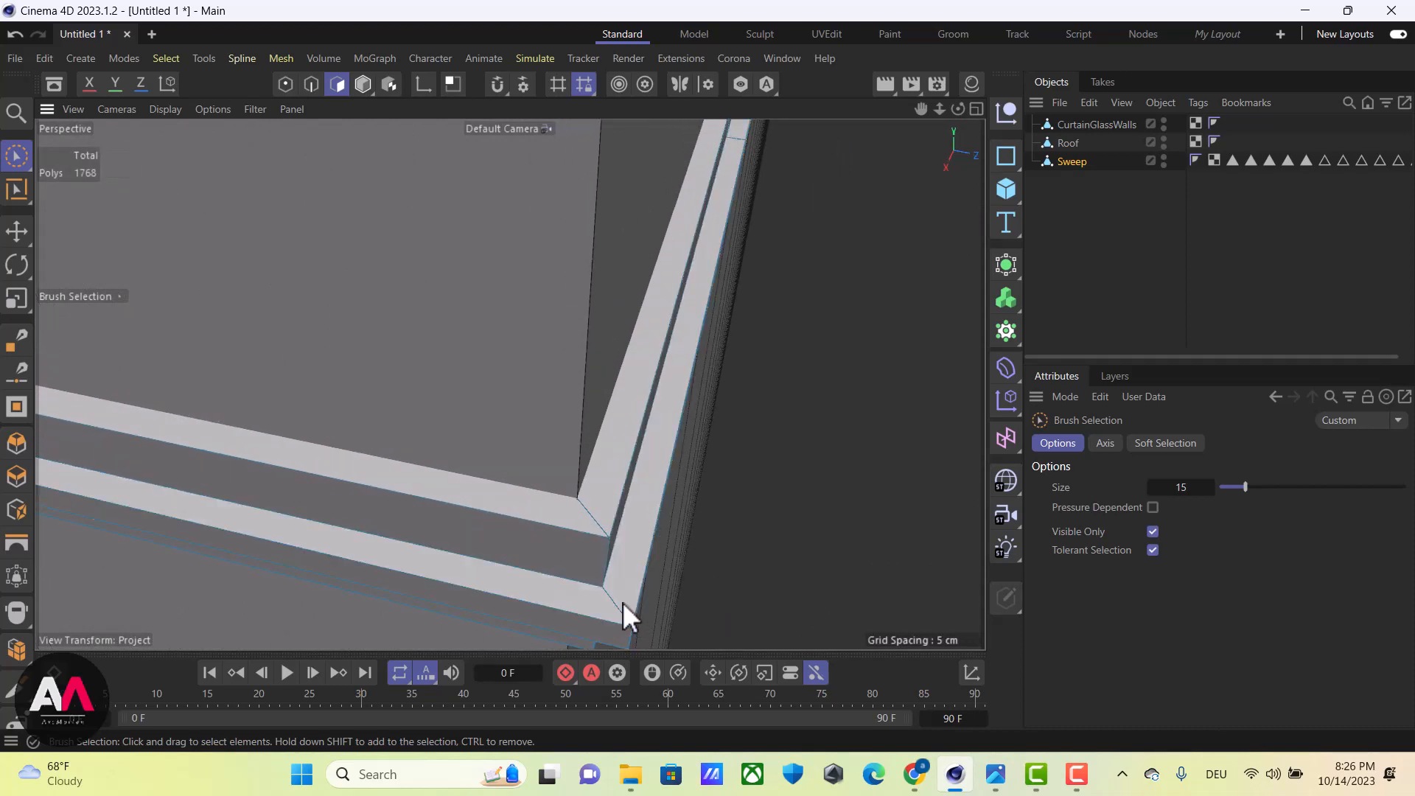
scroll(786, 434, down, 4)
alt+right_drag(258, 405, 465, 416)
shift+click(432, 451)
alt+right_drag(864, 472, 638, 558)
scroll(676, 392, up, 6)
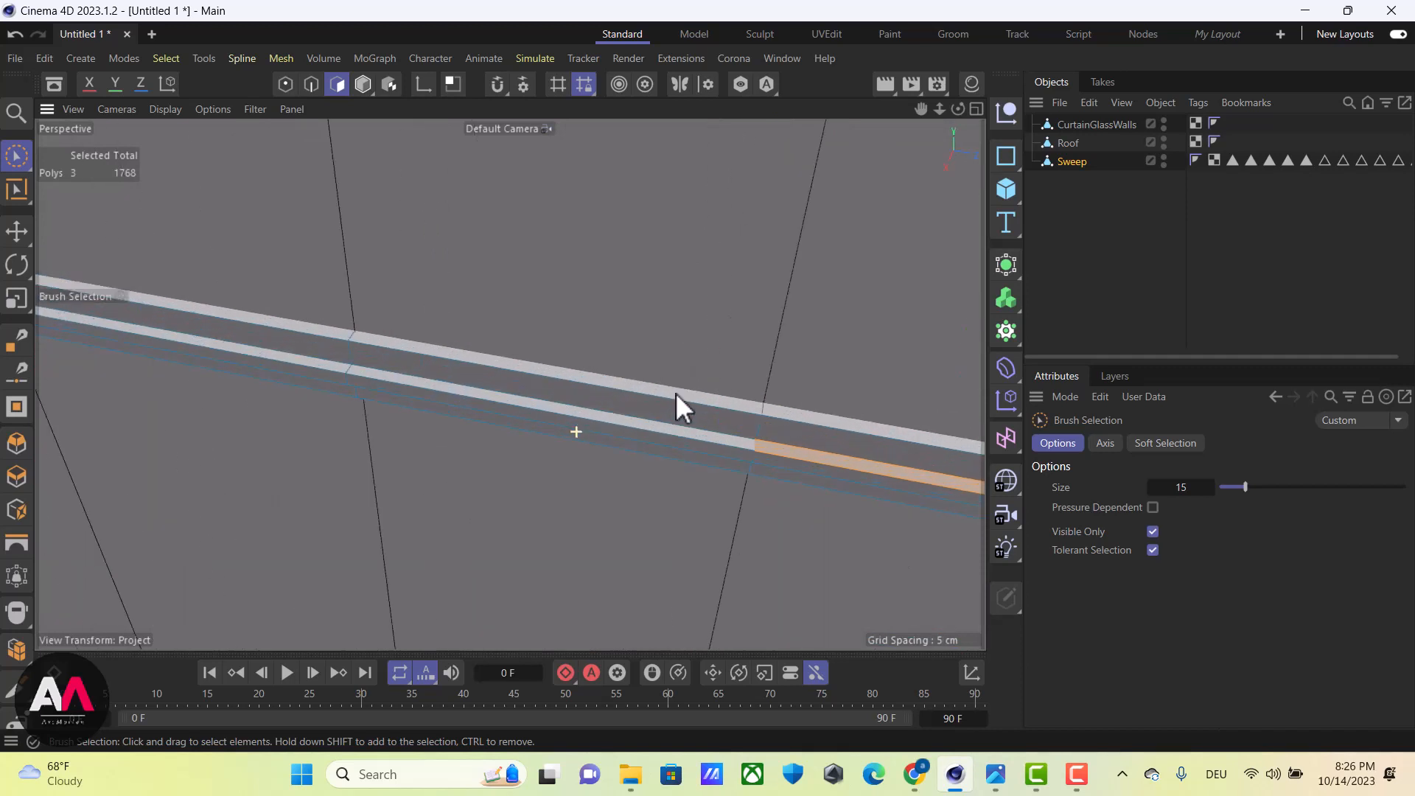
Add the next upper ledge polygons along the crossbeam's short leg, removing the front-face polygons picked by accident
shift+click(560, 392)
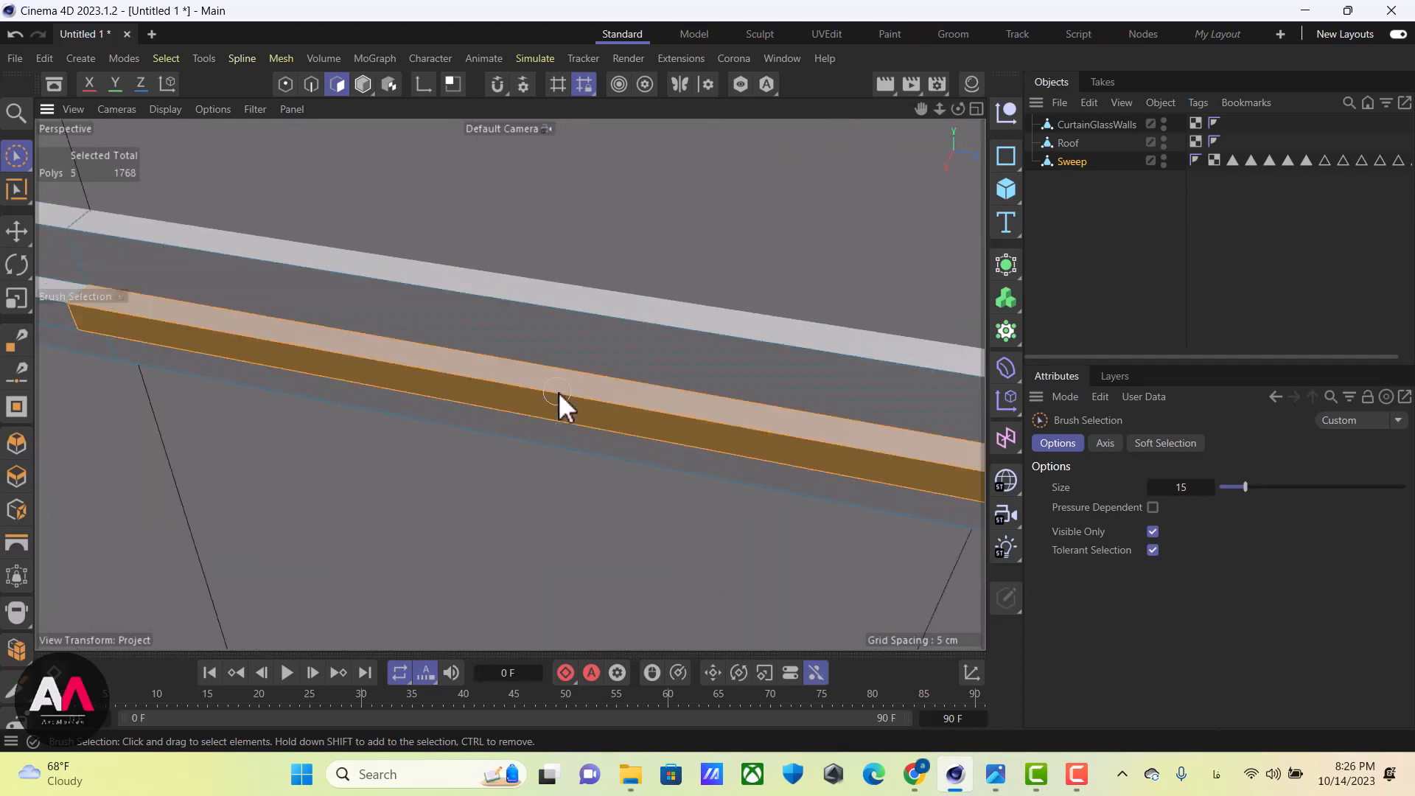
alt+right_drag(596, 492, 352, 419)
key(ctrl+shift+z)
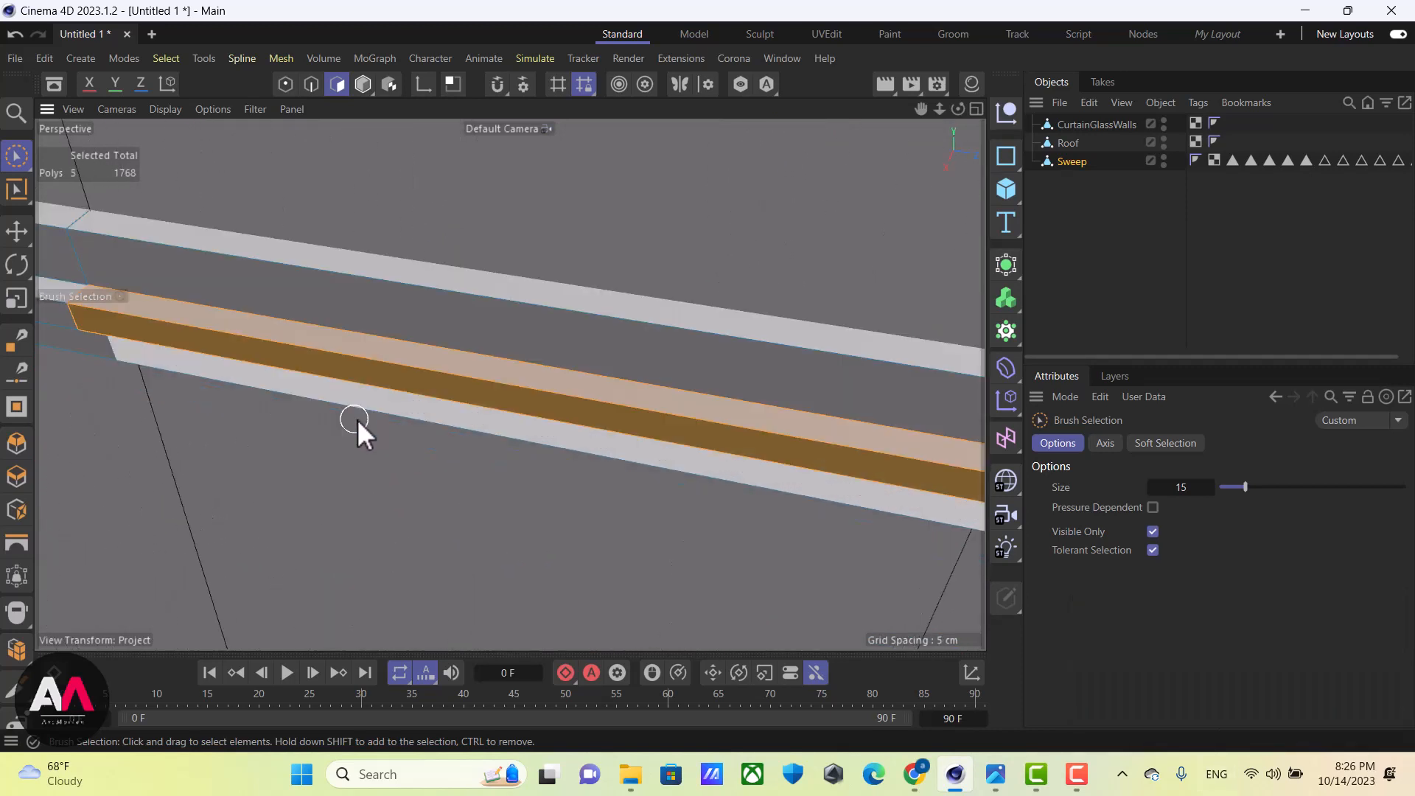
alt+right_drag(526, 465, 409, 426)
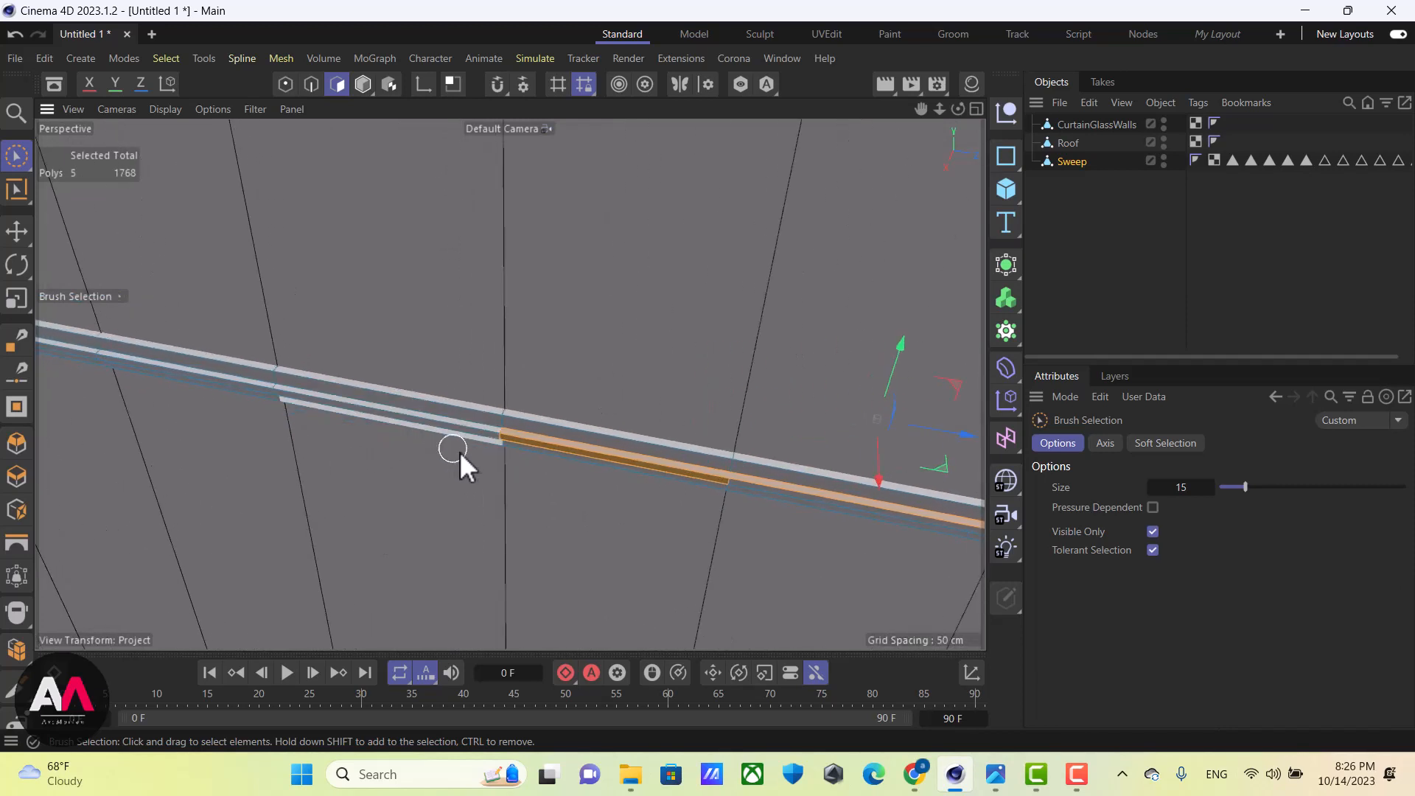
scroll(507, 391, up, 5)
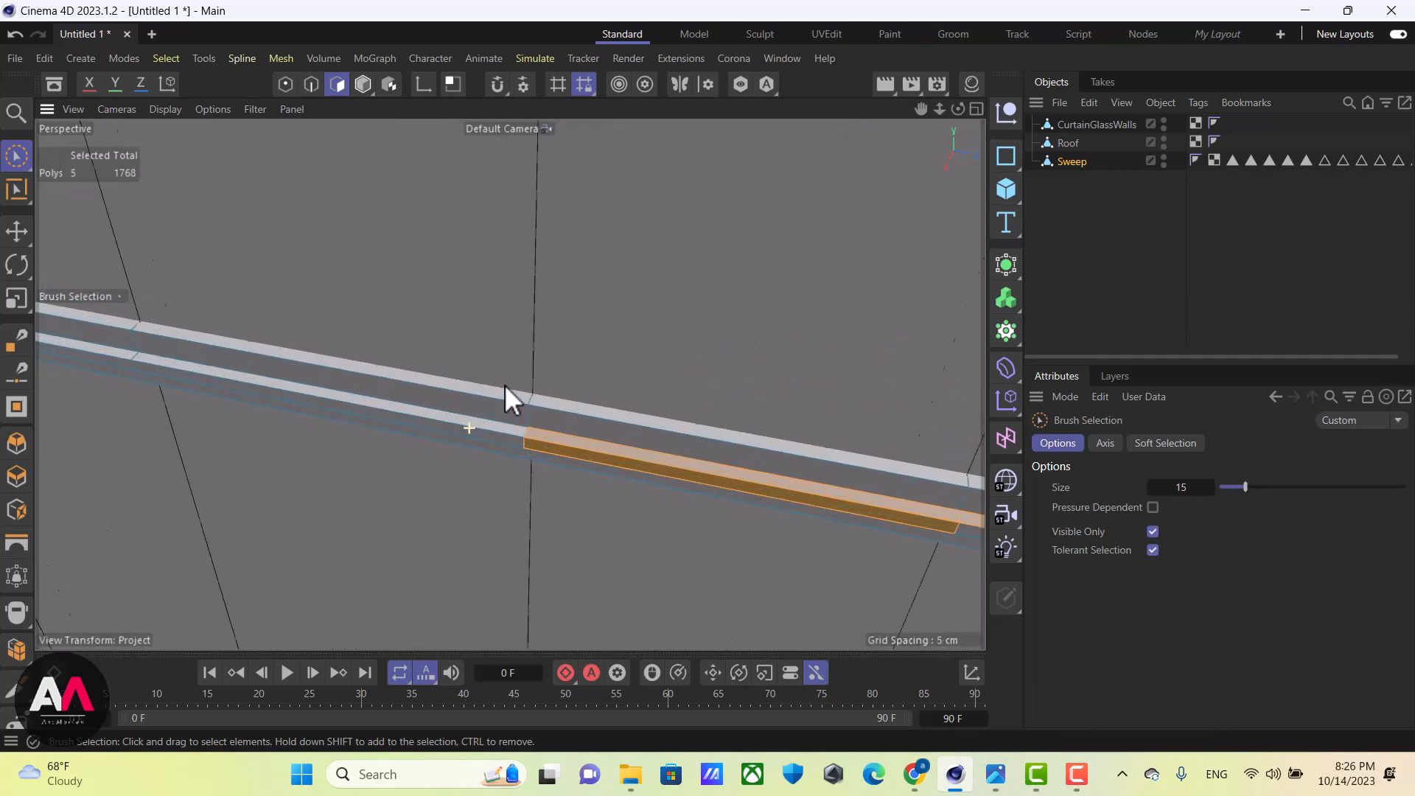
shift+click(470, 431)
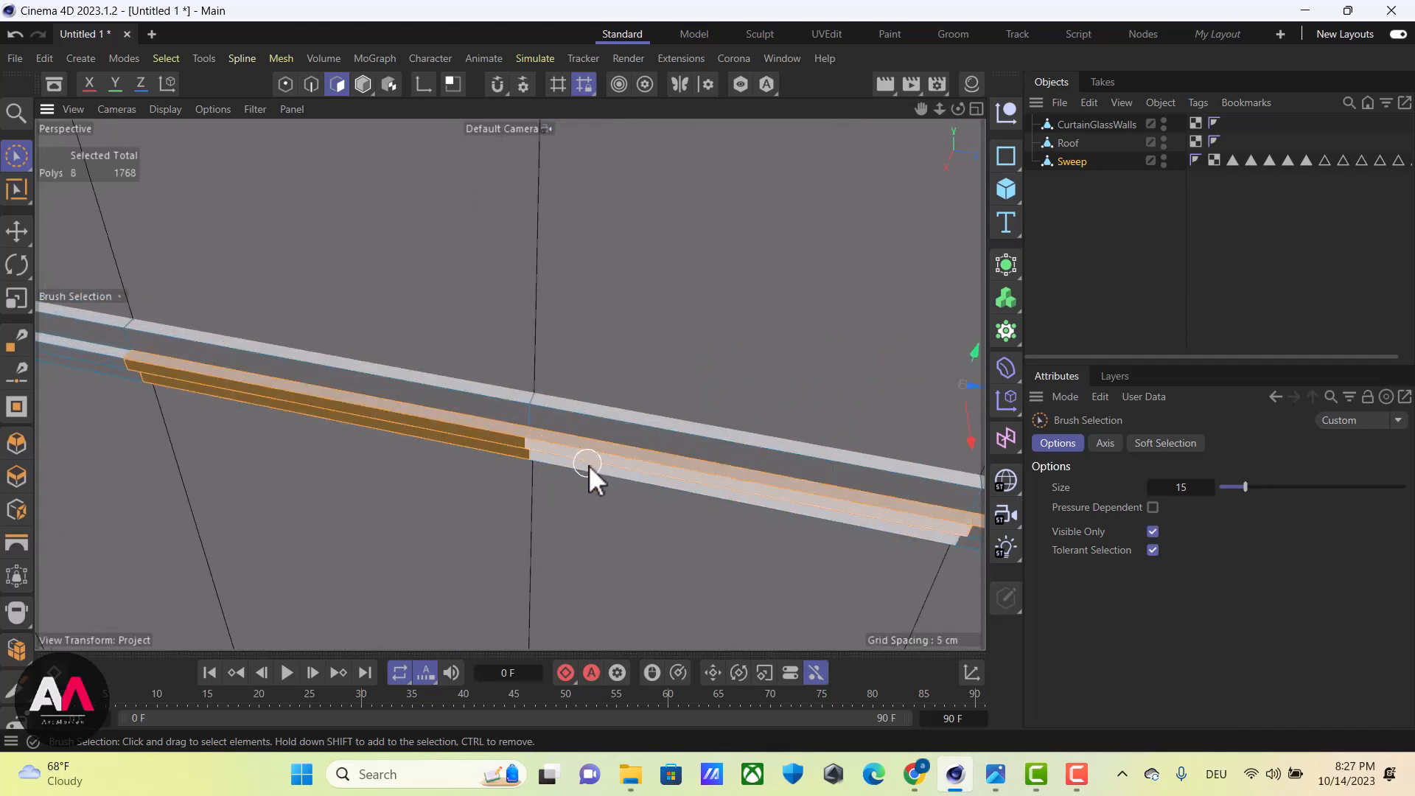
ctrl+click(577, 464)
ctrl+click(520, 457)
scroll(657, 519, down, 5)
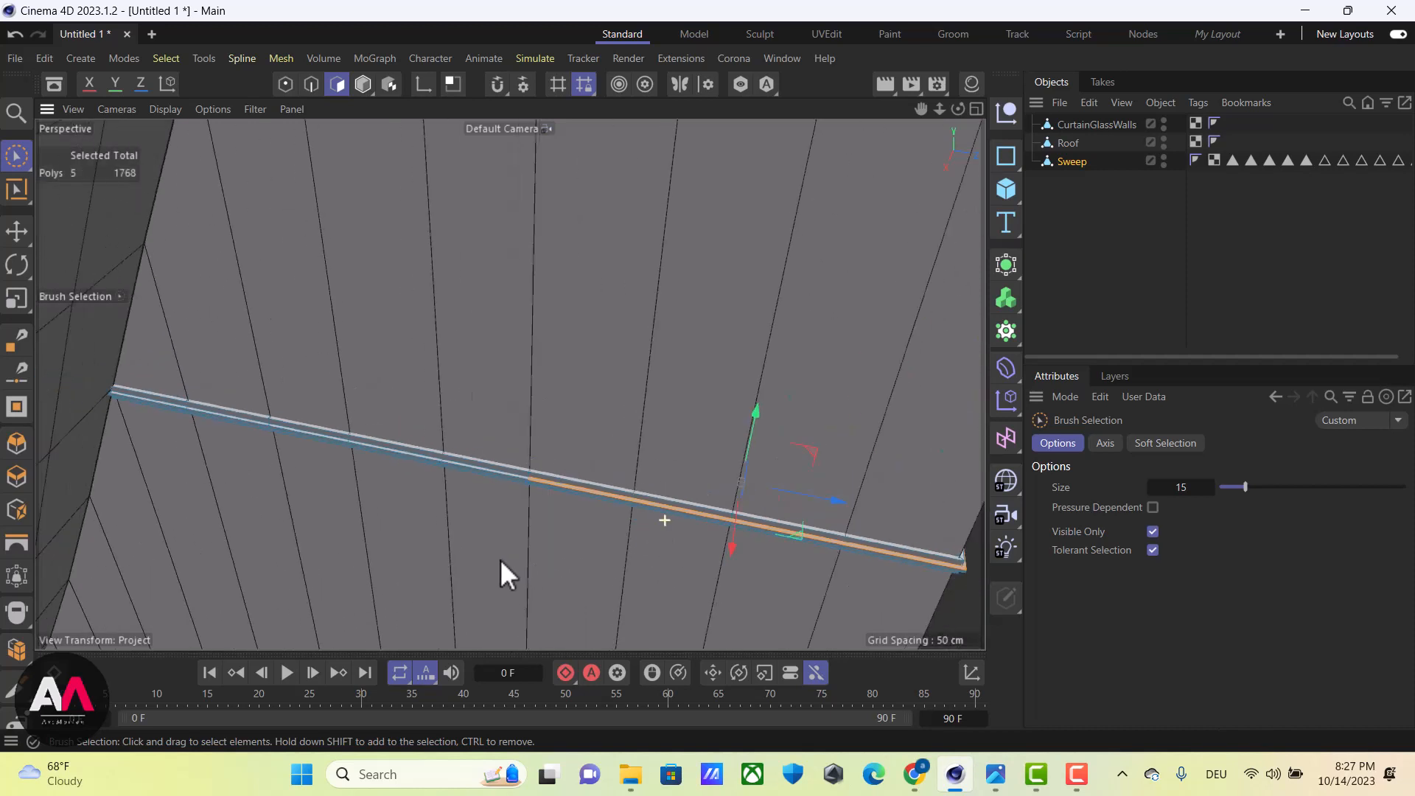
Extend the selection with three more upper ledge polygons toward the end of the crossbeam's short leg
scroll(457, 442, up, 3)
scroll(519, 432, up, 4)
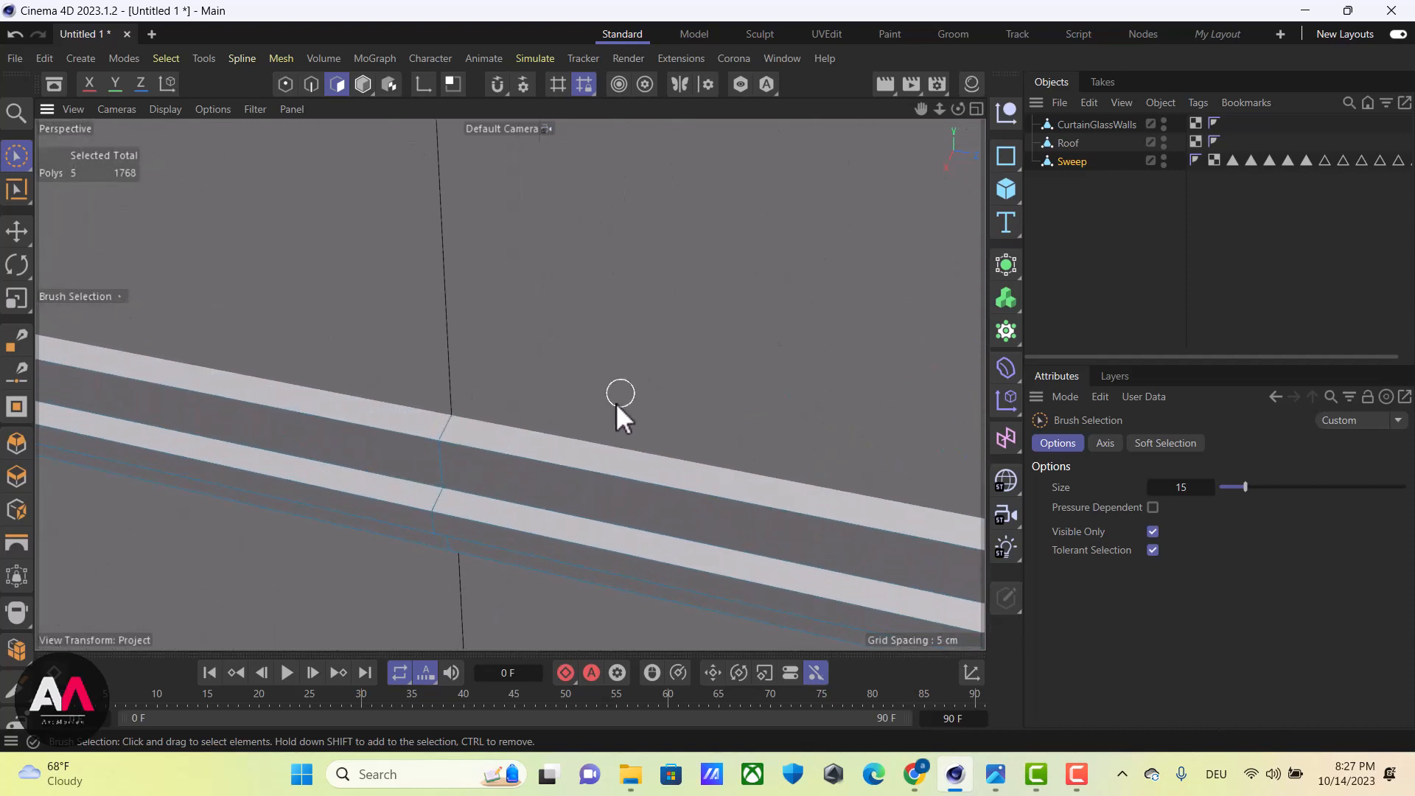
alt+right_drag(435, 498, 483, 463)
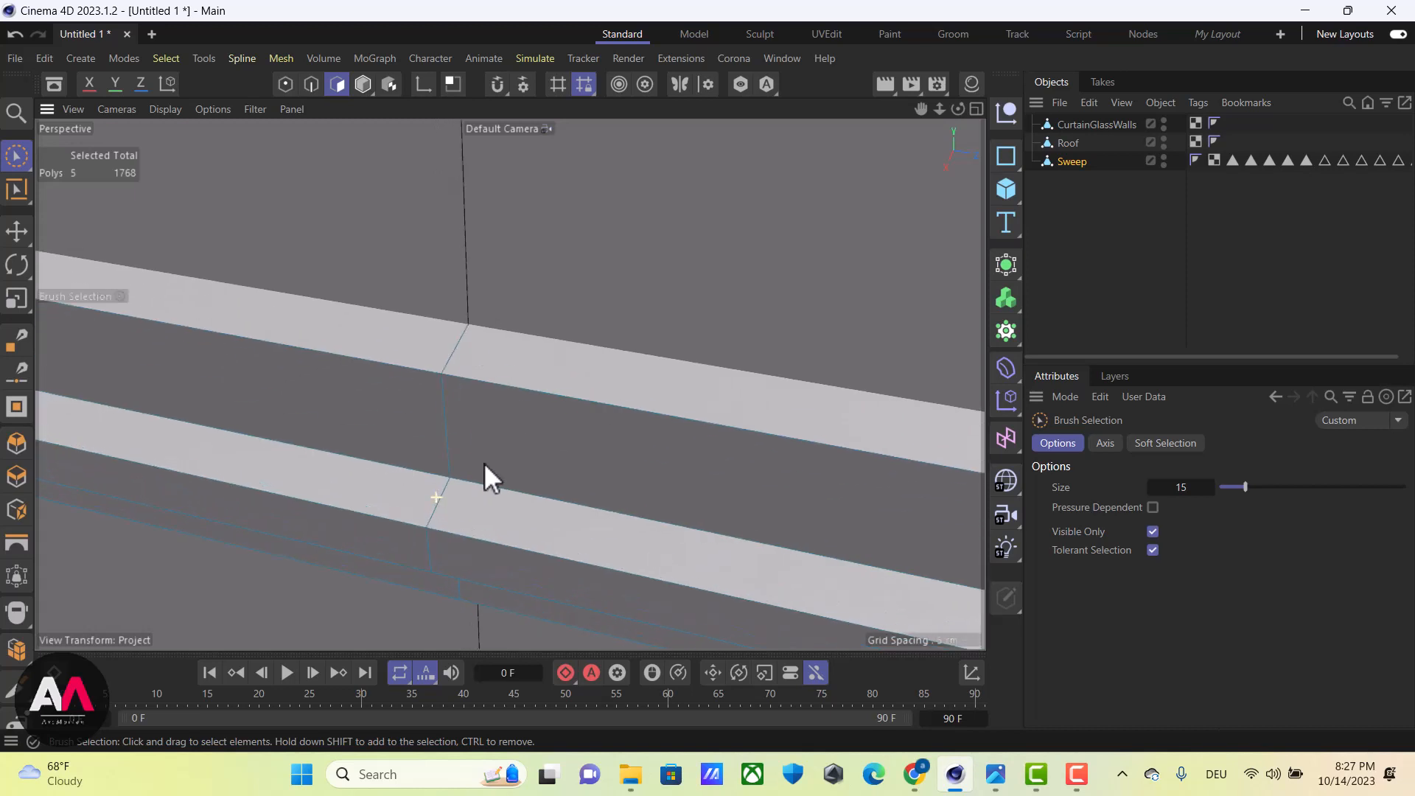
shift+click(451, 511)
alt+right_drag(469, 359, 237, 563)
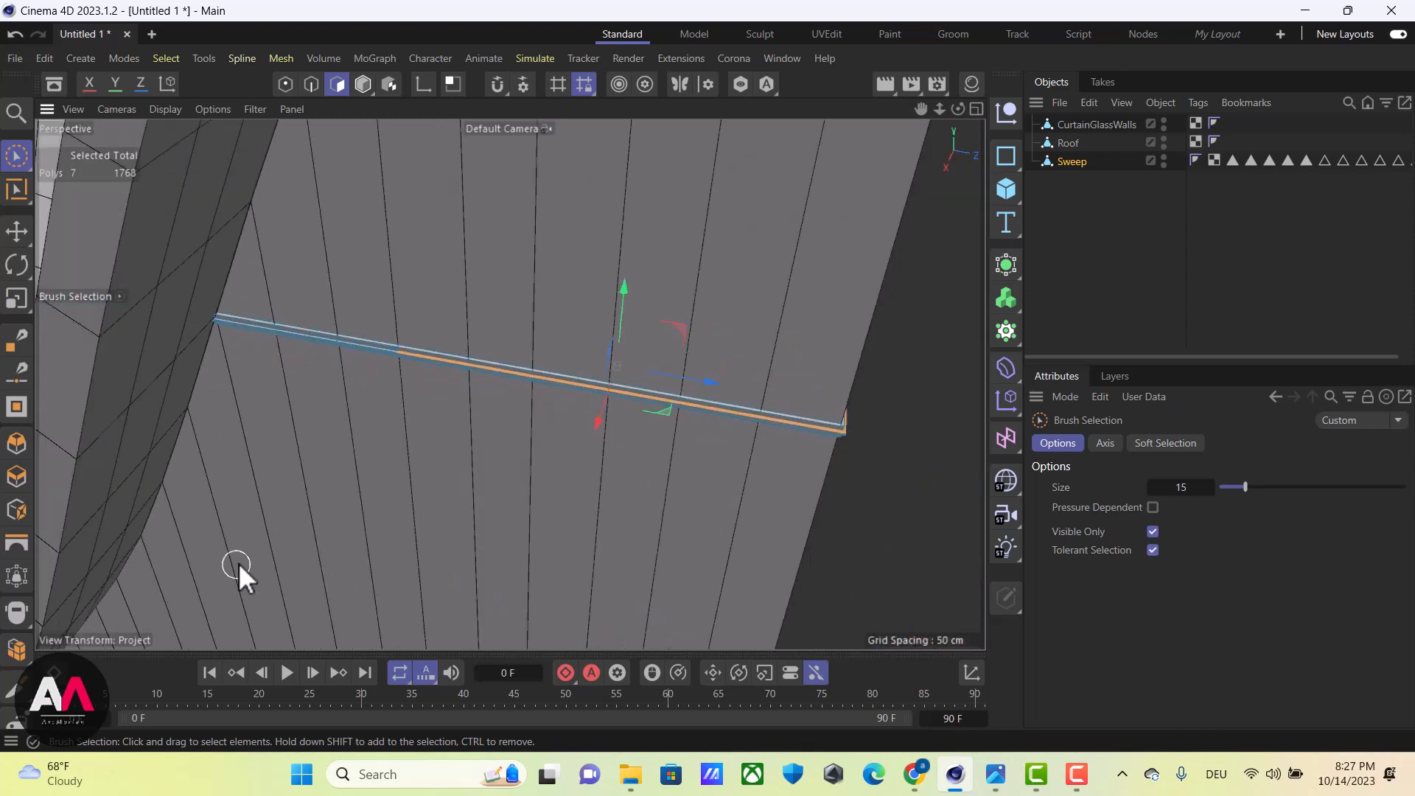
alt+right_drag(351, 347, 178, 513)
shift+click(492, 417)
mouse_move(178, 513)
alt+mouse_down()
mouse_move(541, 431)
mouse_move(427, 489)
mouse_move(514, 514)
mouse_move(479, 518)
alt+mouse_up()
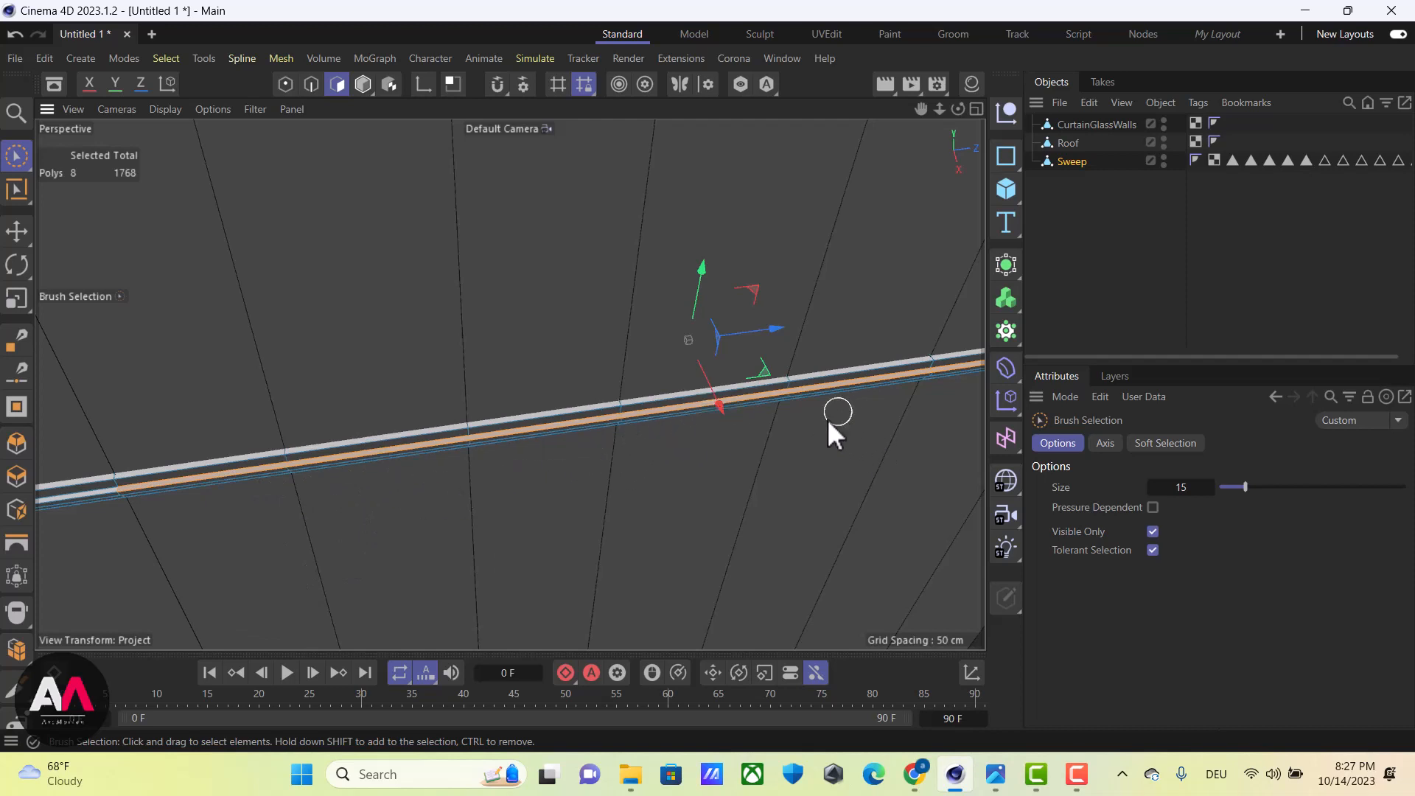
Add two more upper ledge polygons to the selection along the crossbeam's long leg, beyond its corner
alt+drag(831, 427, 404, 496)
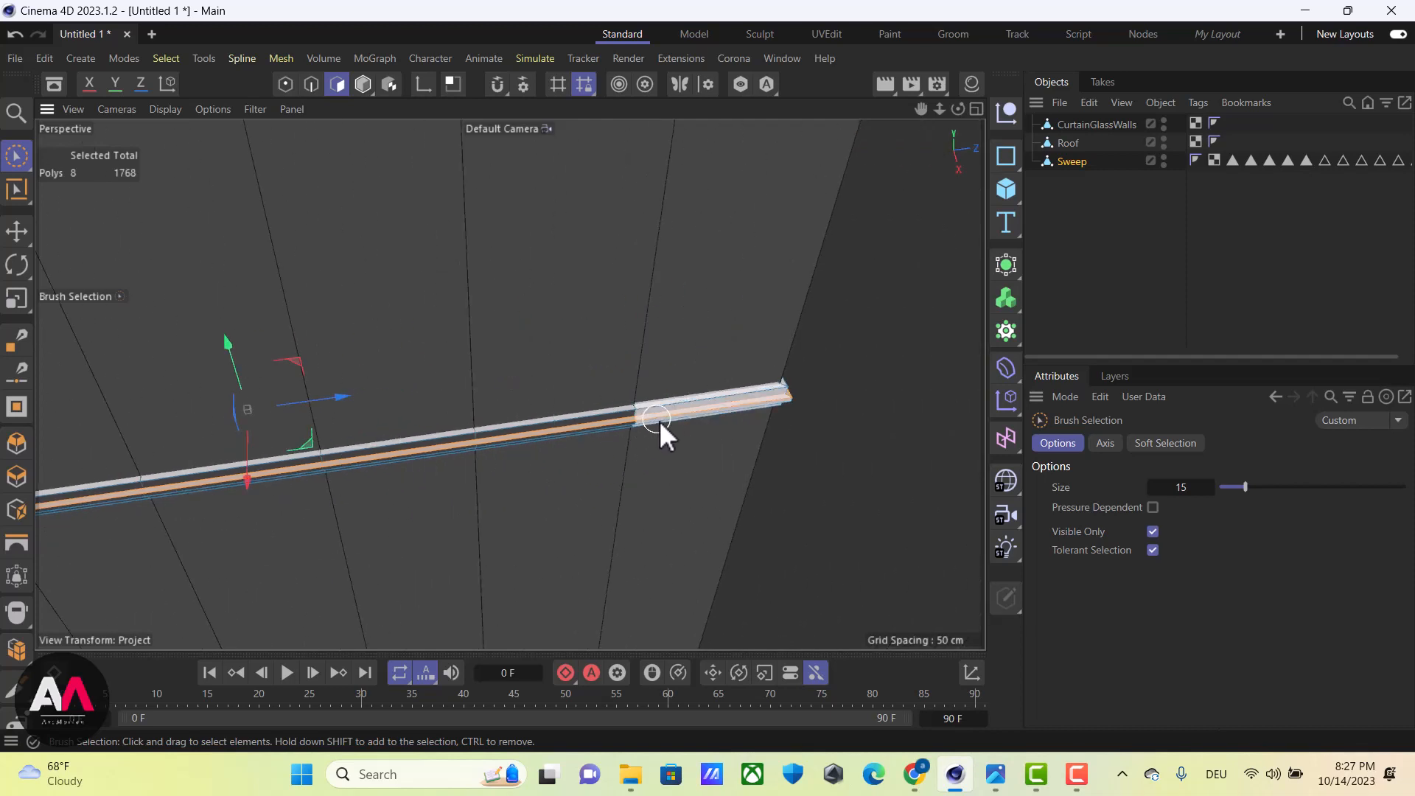
alt+drag(752, 436, 678, 419)
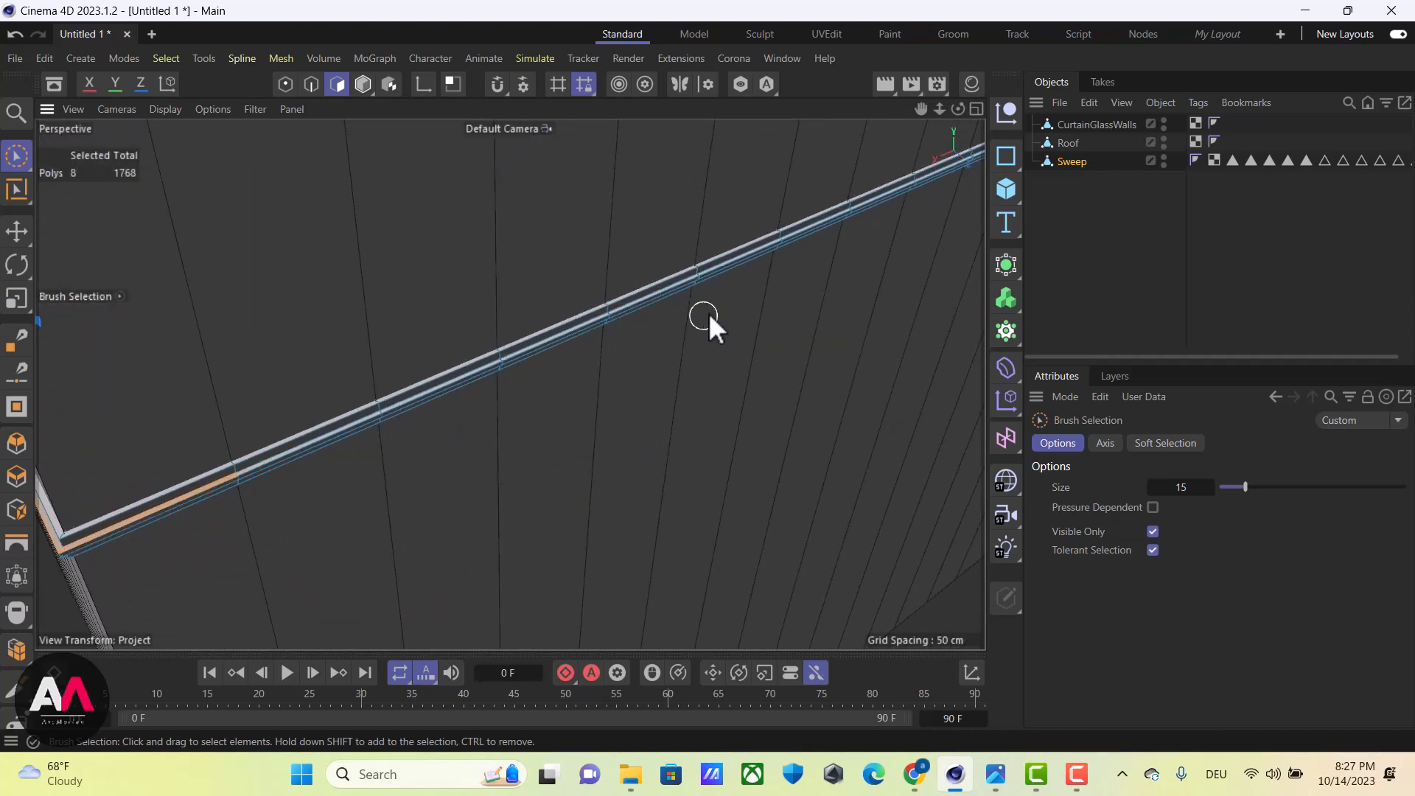
alt+drag(815, 254, 816, 171)
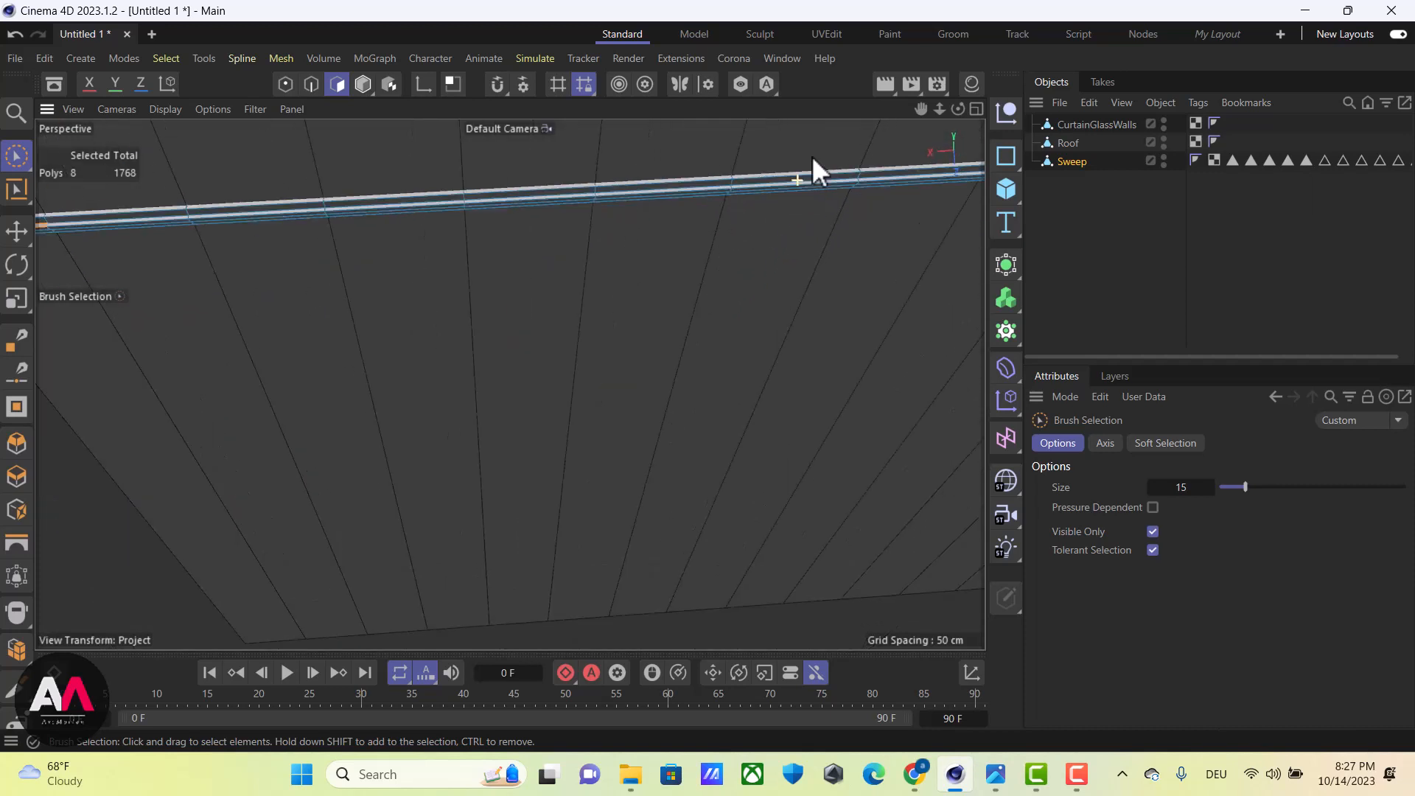
scroll(797, 180, up, 5)
scroll(676, 229, up, 4)
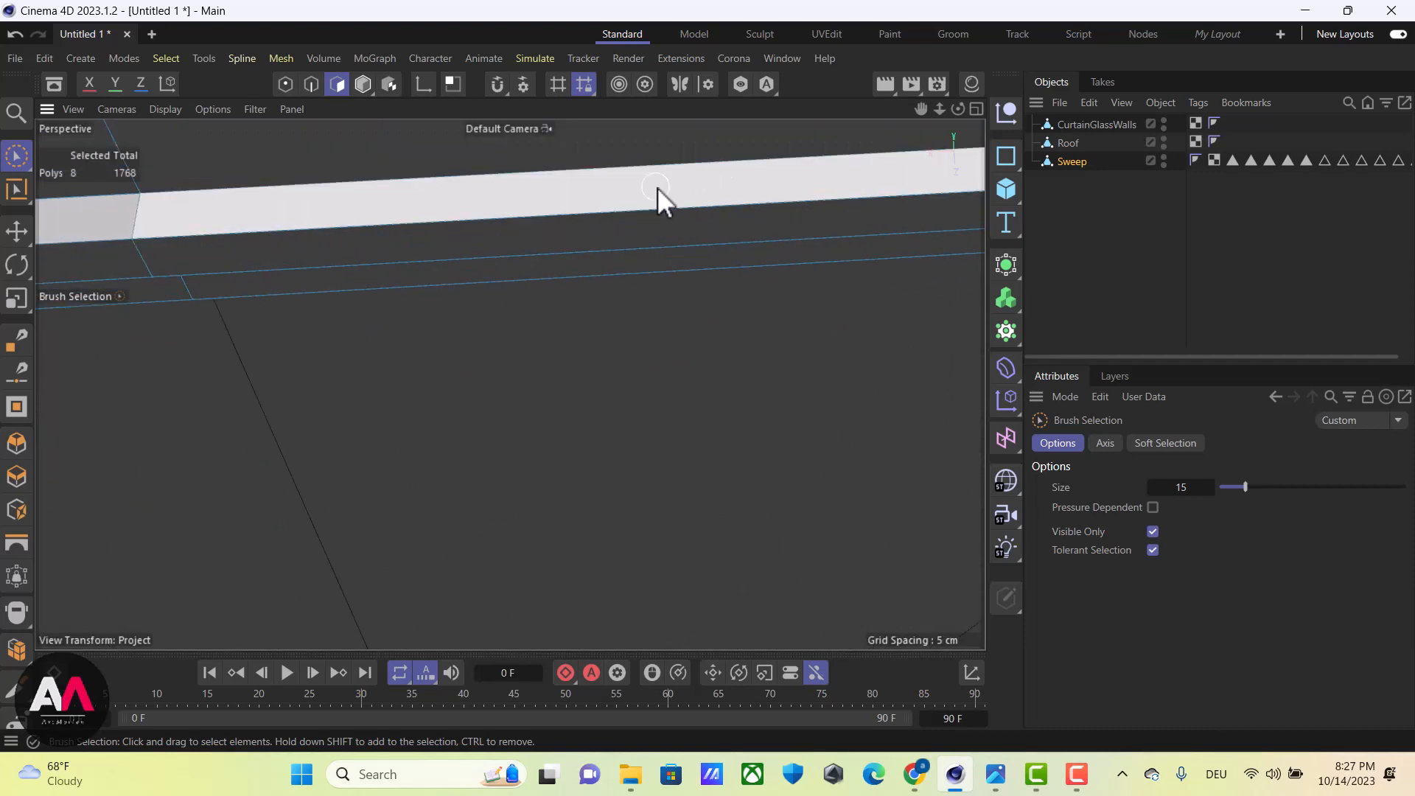
shift+click(654, 187)
shift+click(71, 223)
Extend the selection with four further upper ledge polygons along the crossbeam's long leg
scroll(749, 219, down, 6)
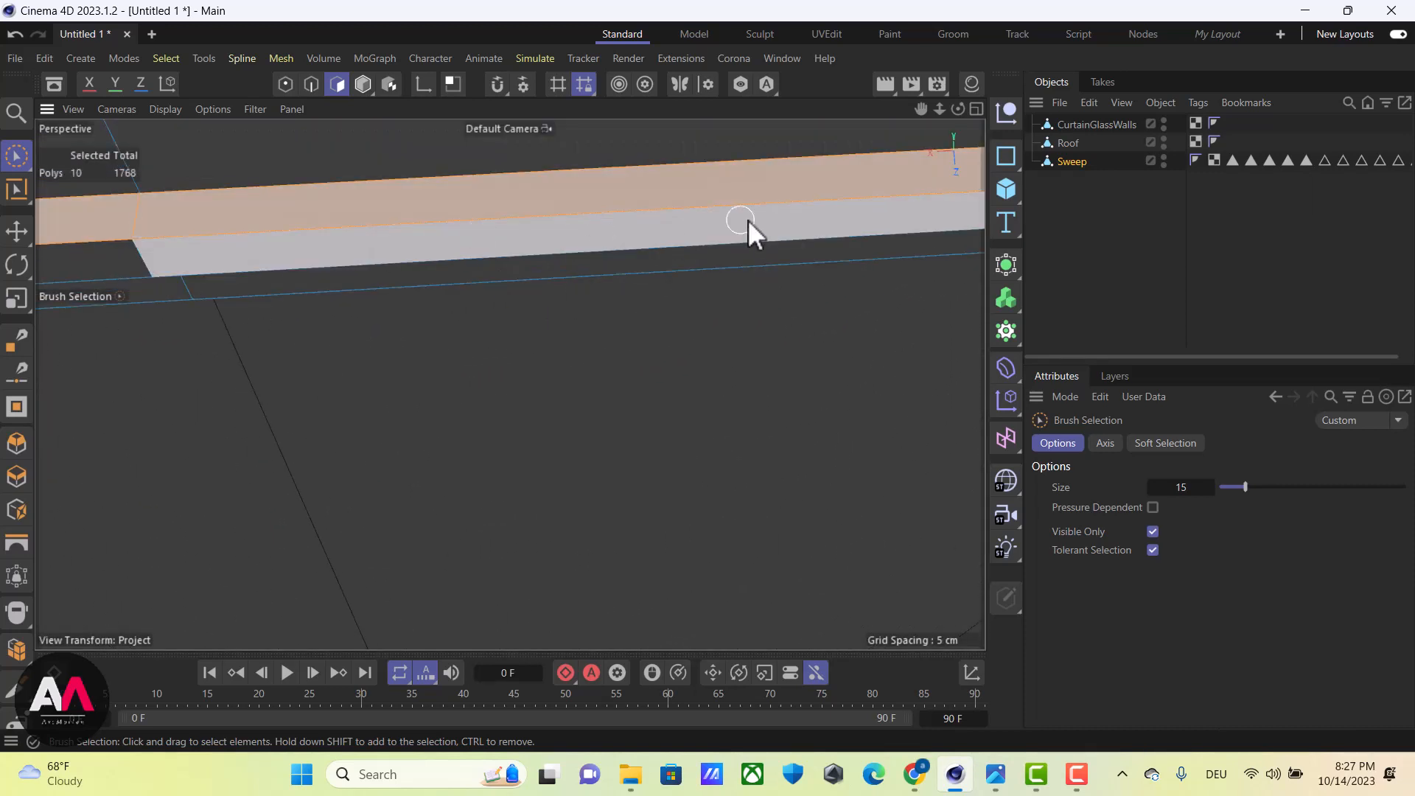
scroll(417, 245, up, 6)
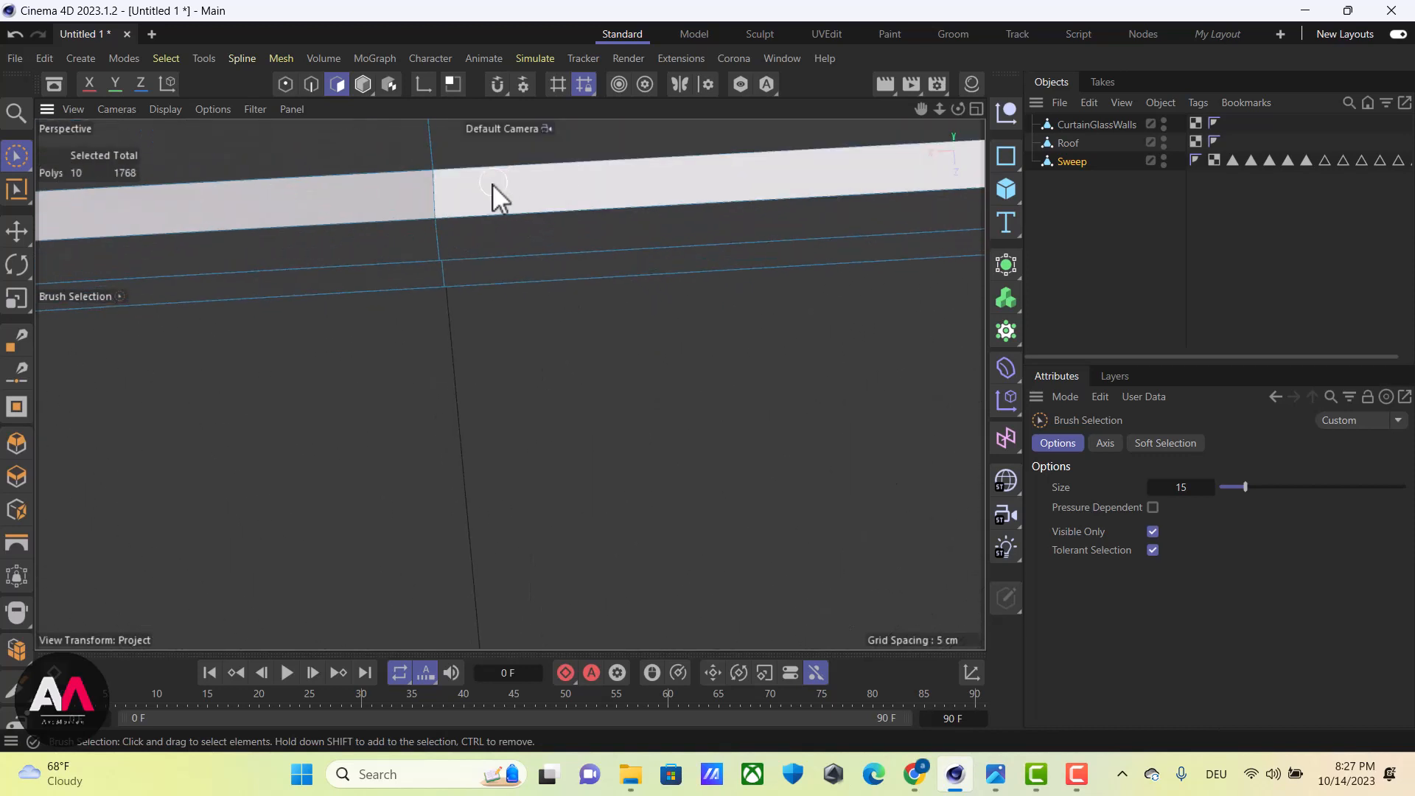
shift+click(396, 199)
scroll(591, 436, down, 5)
scroll(373, 316, up, 6)
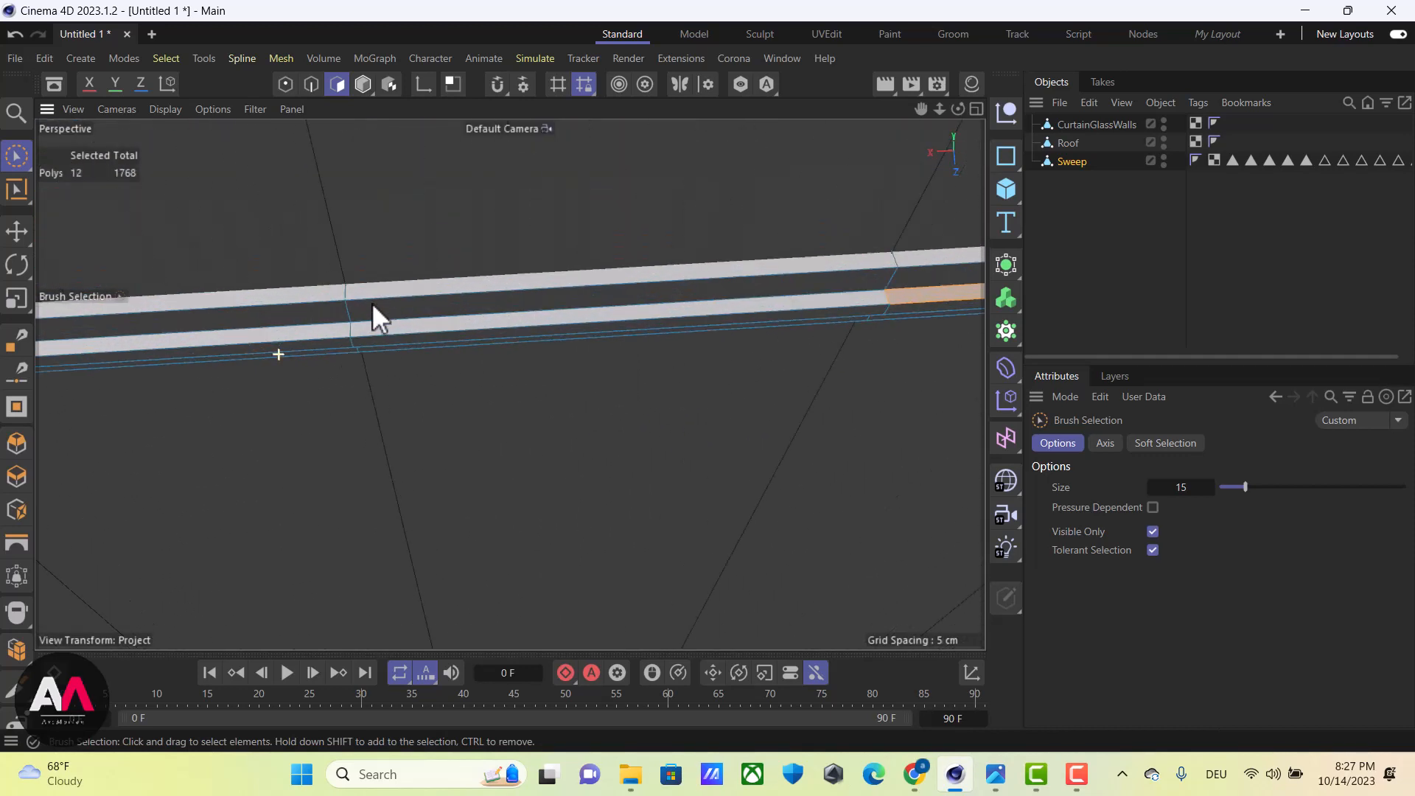
shift+click(472, 290)
scroll(601, 369, down, 6)
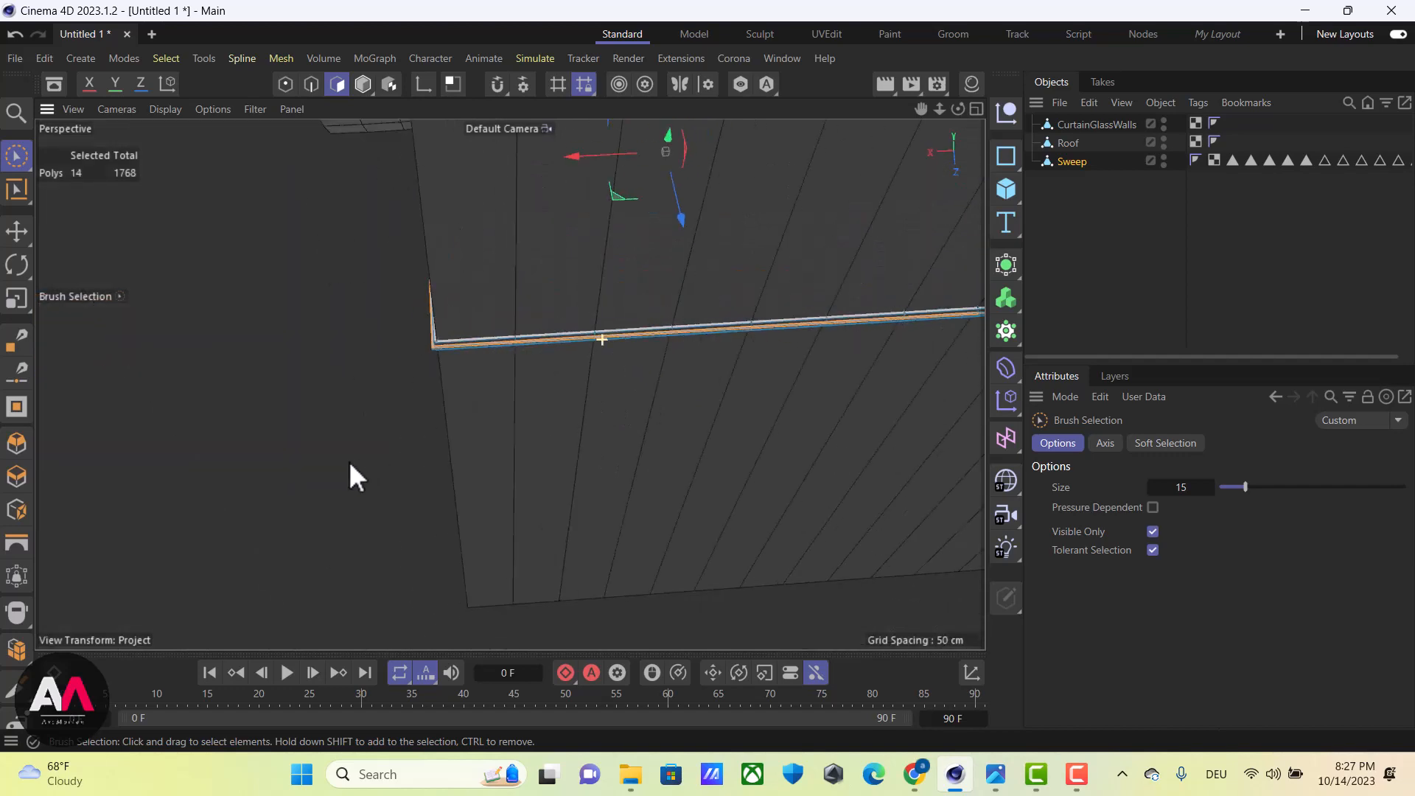
Split the selected ledge polygons at the crossbeam's corner into a separate object
alt+drag(517, 384, 544, 262)
right_click(536, 317)
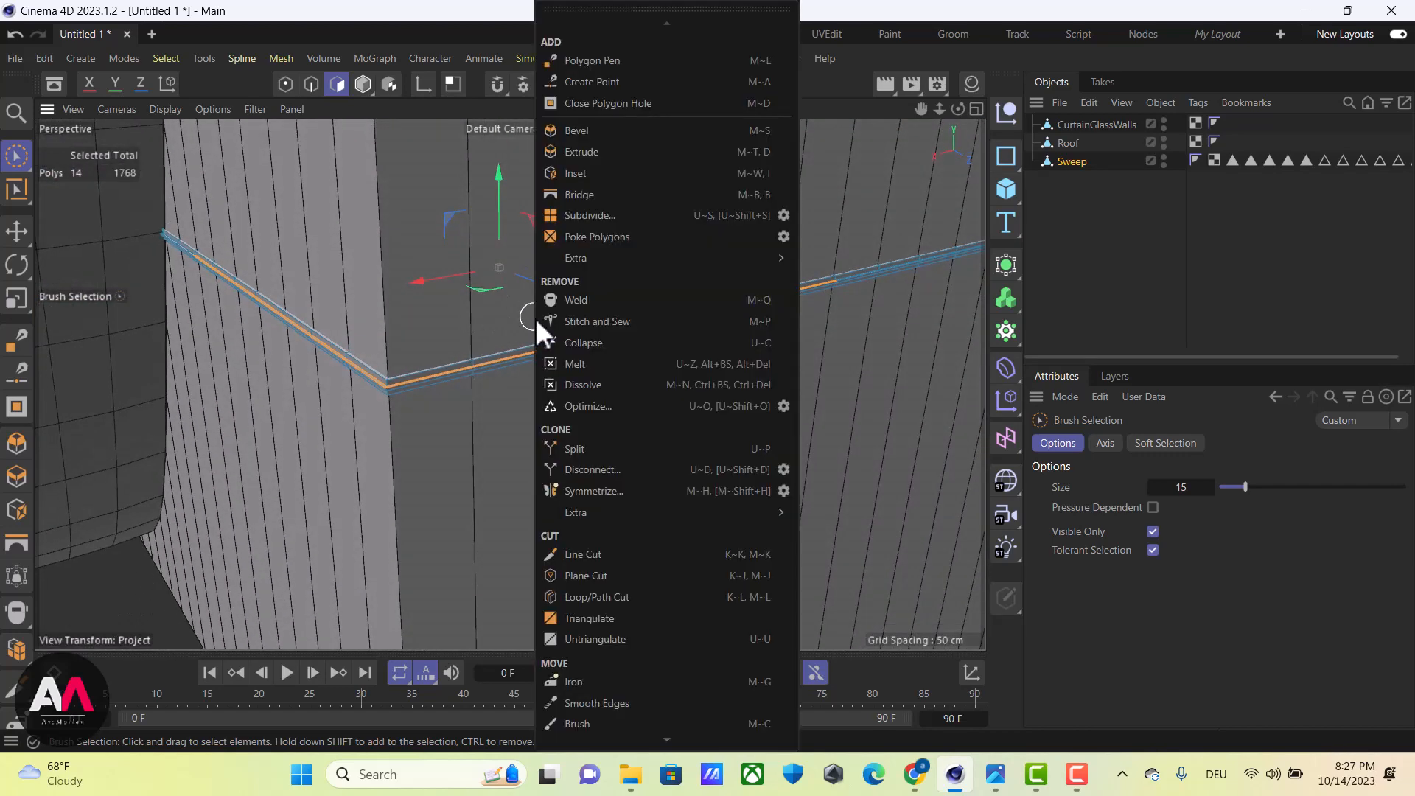
click(589, 450)
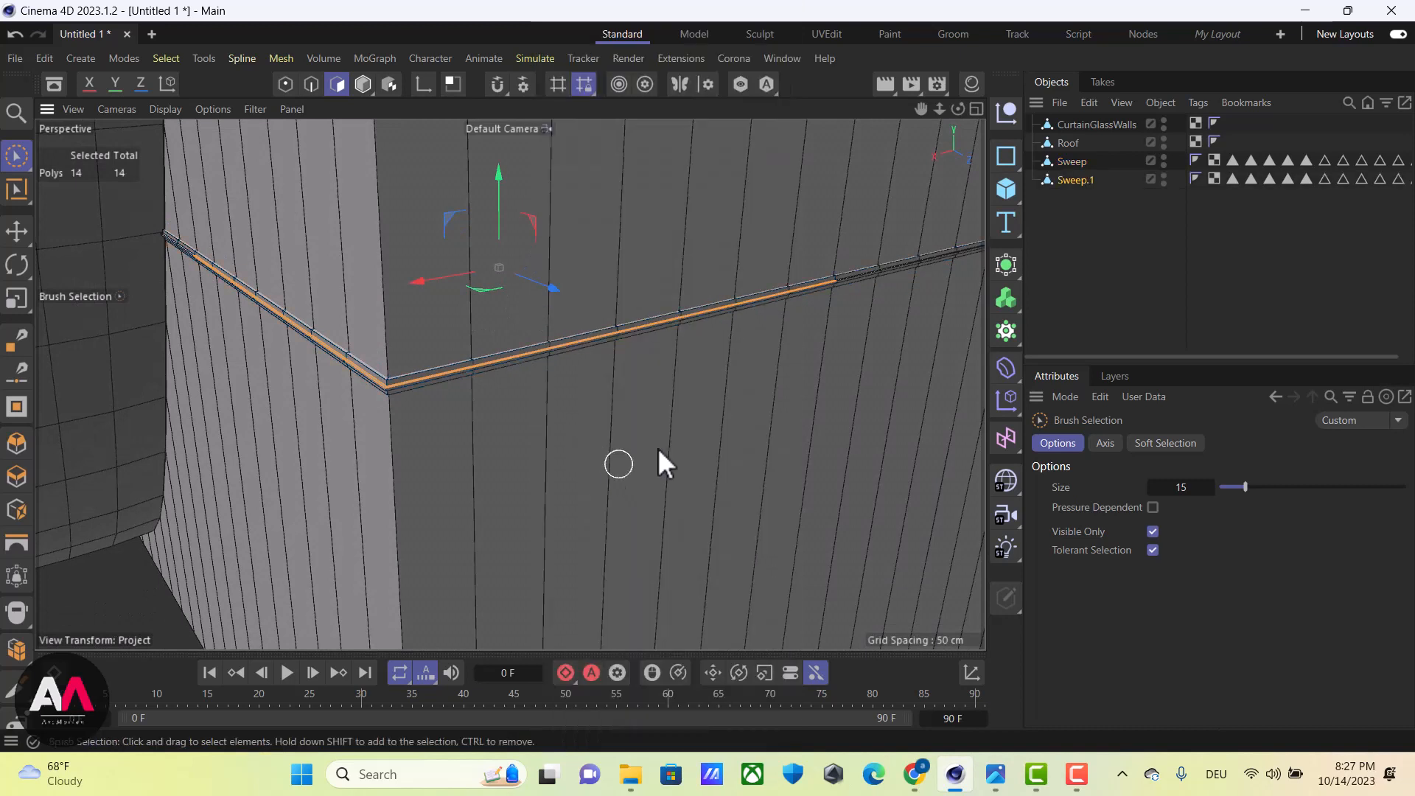
Rename the original Sweep object as T Profil
double_click(1073, 161)
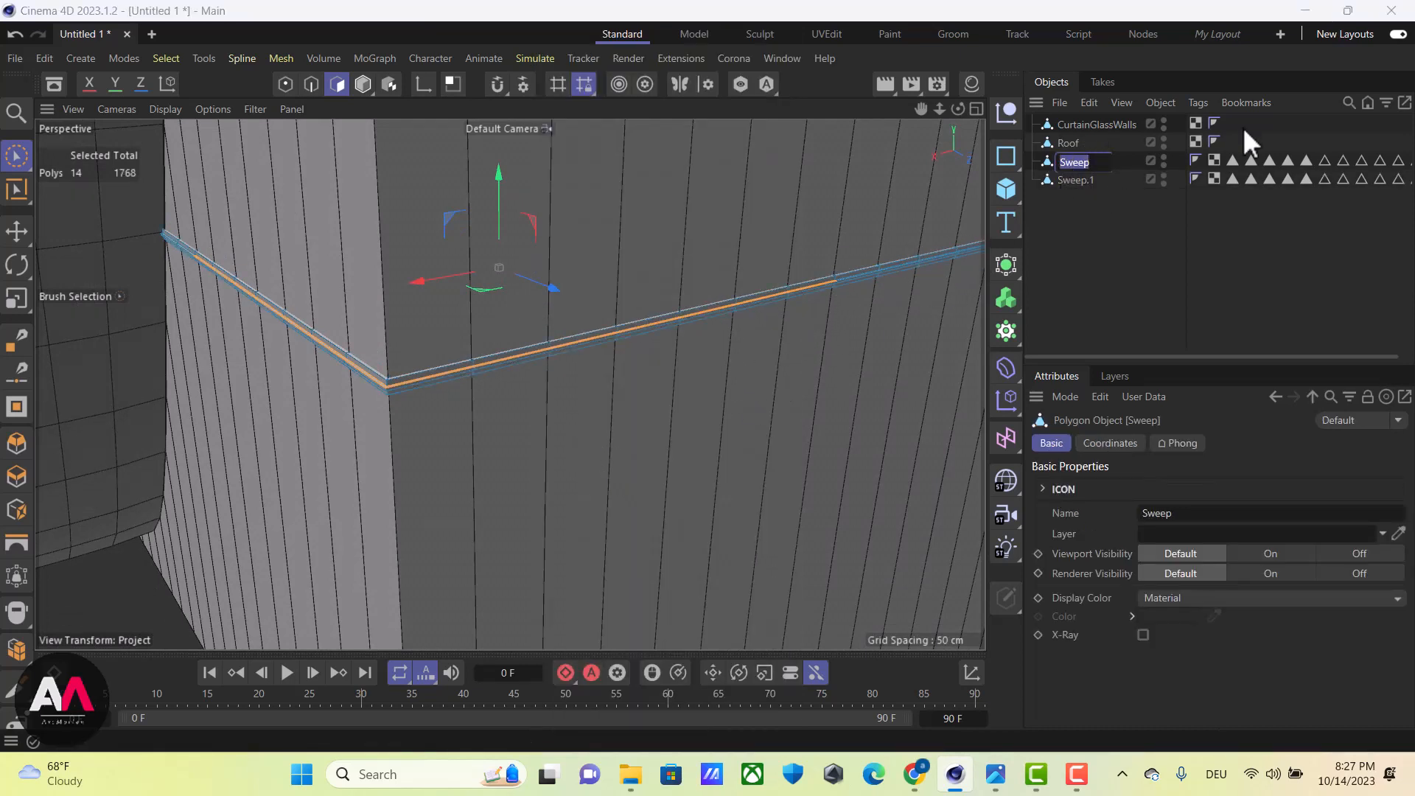
click(1096, 251)
click(1075, 163)
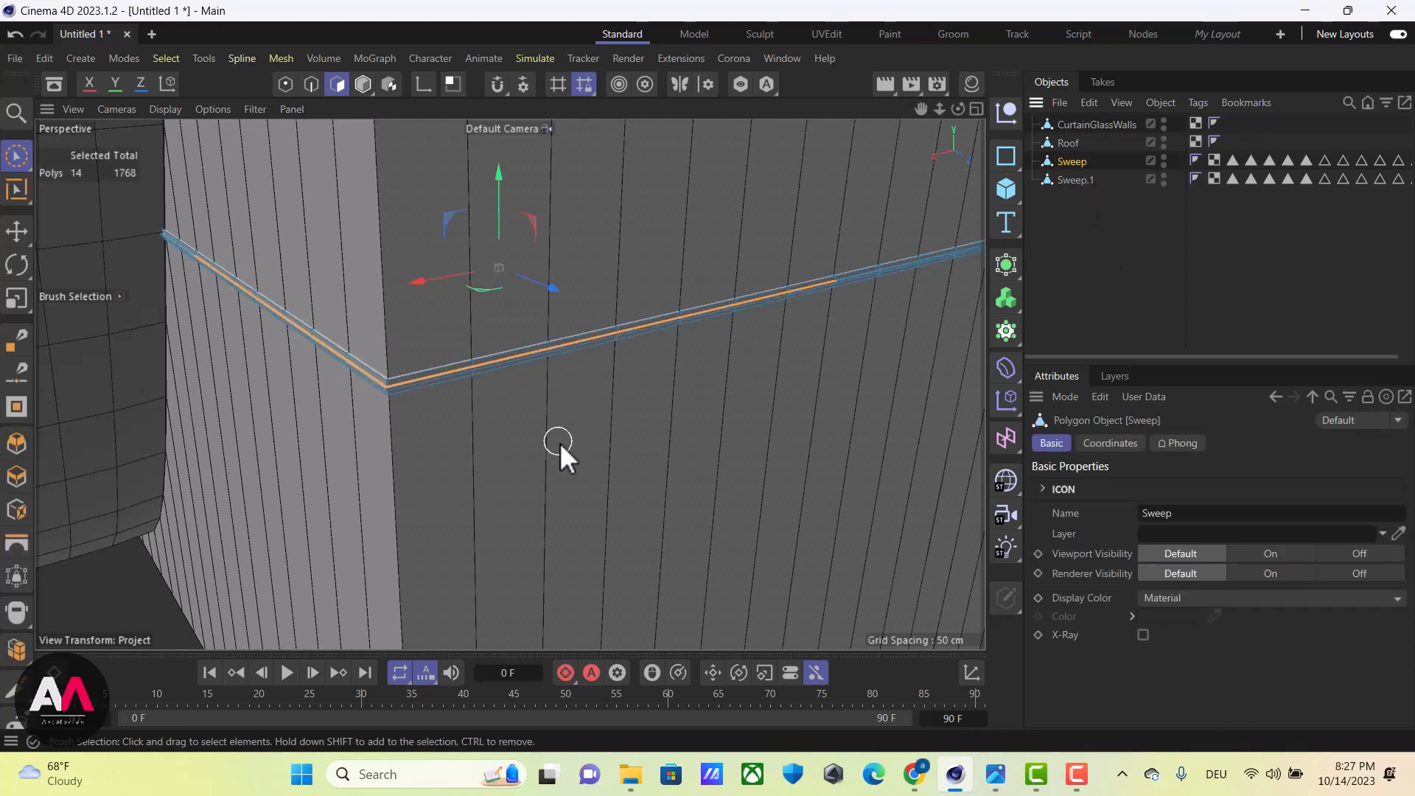
double_click(1077, 164)
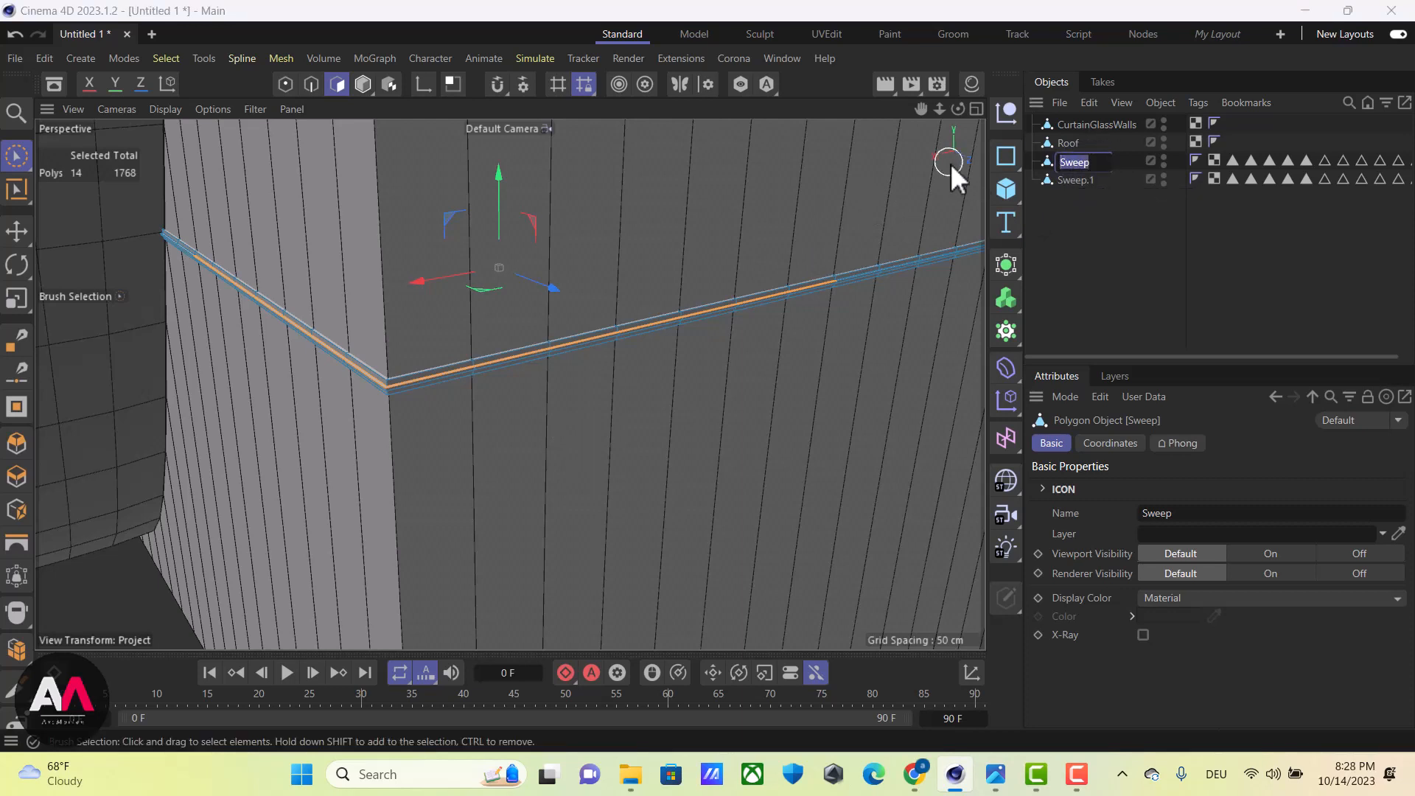
text(T F)
text(rofil)
key(Return)
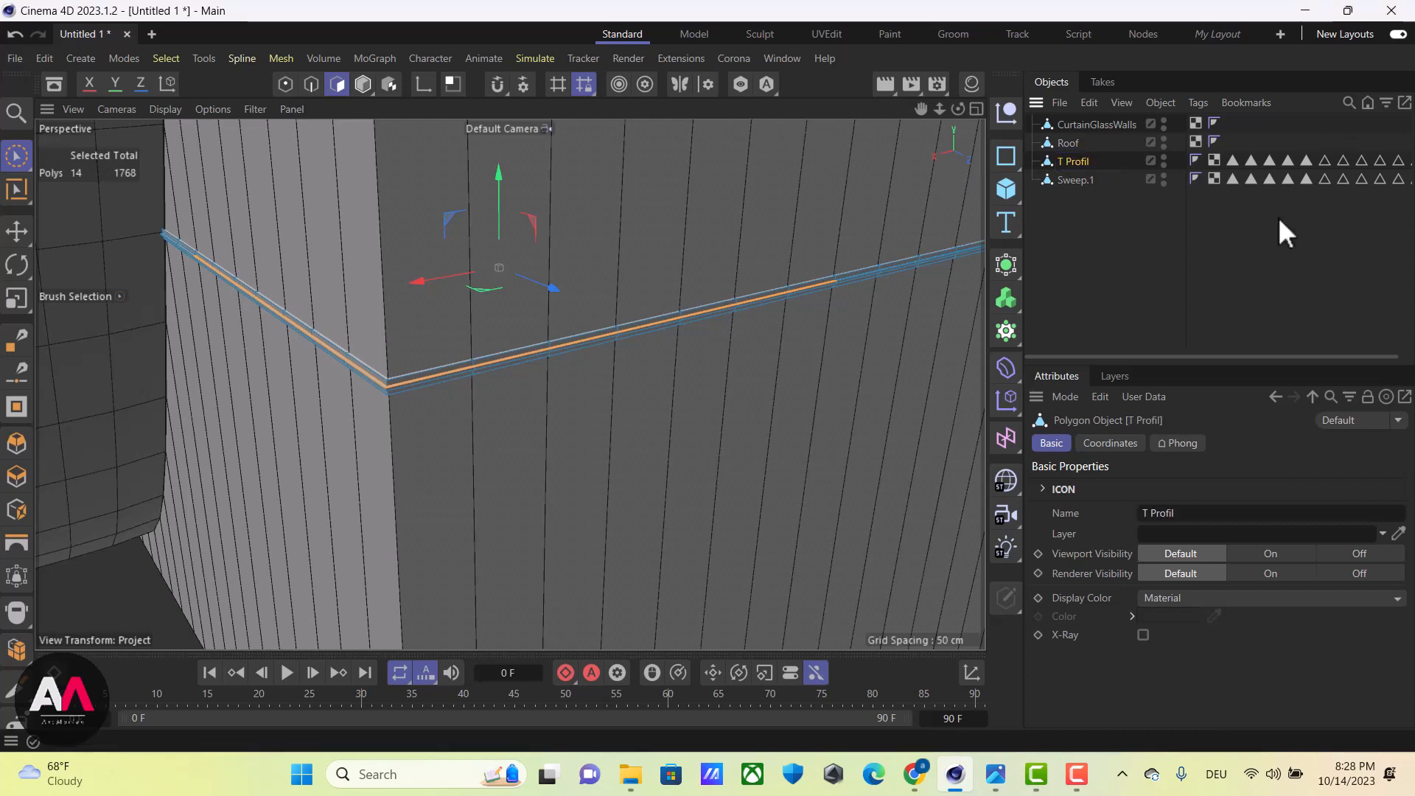
Delete all polygon and edge selection tags from the T Profil and Sweep.1 objects
click(1232, 162)
drag(1188, 354, 1376, 354)
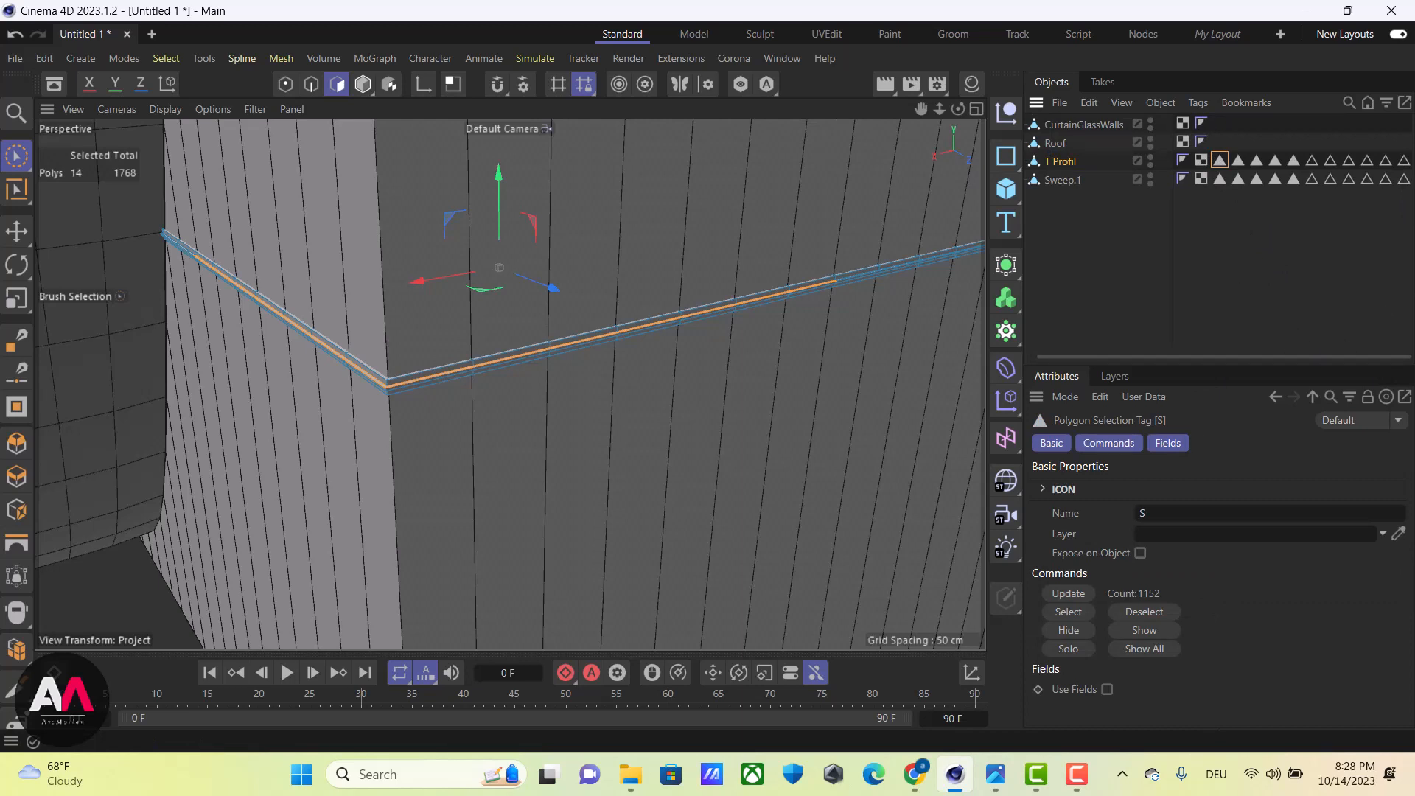
shift+click(1404, 161)
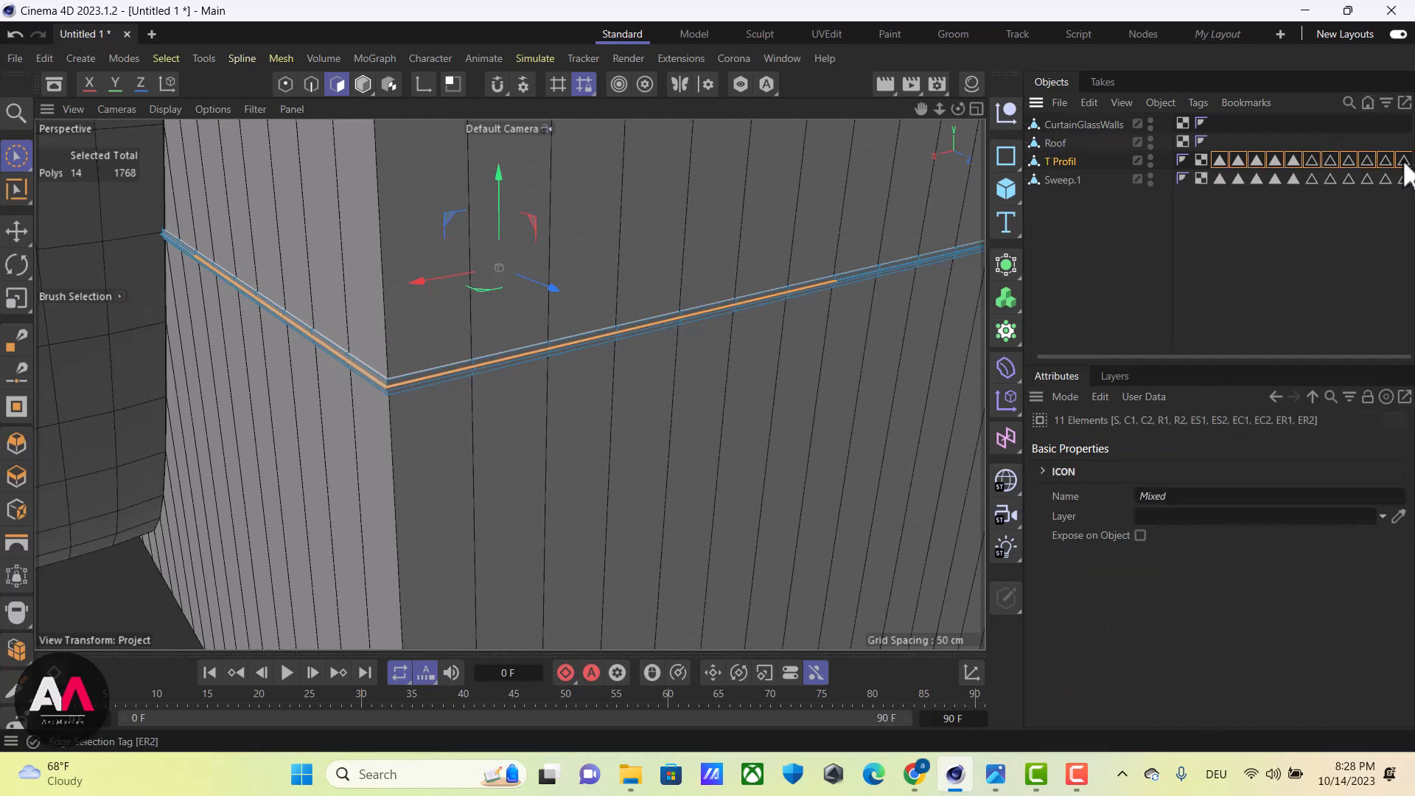
key(Delete)
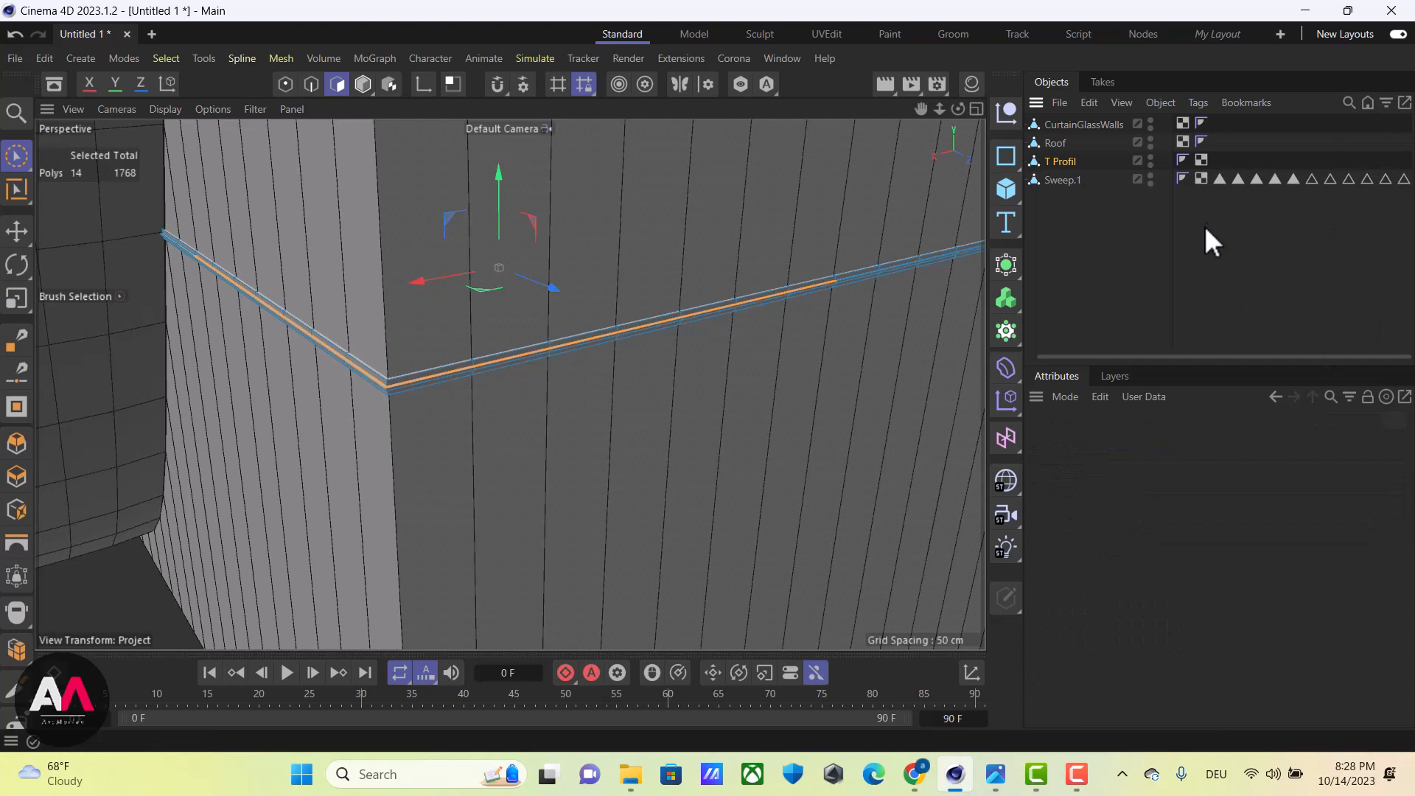
click(1220, 182)
shift+click(1404, 180)
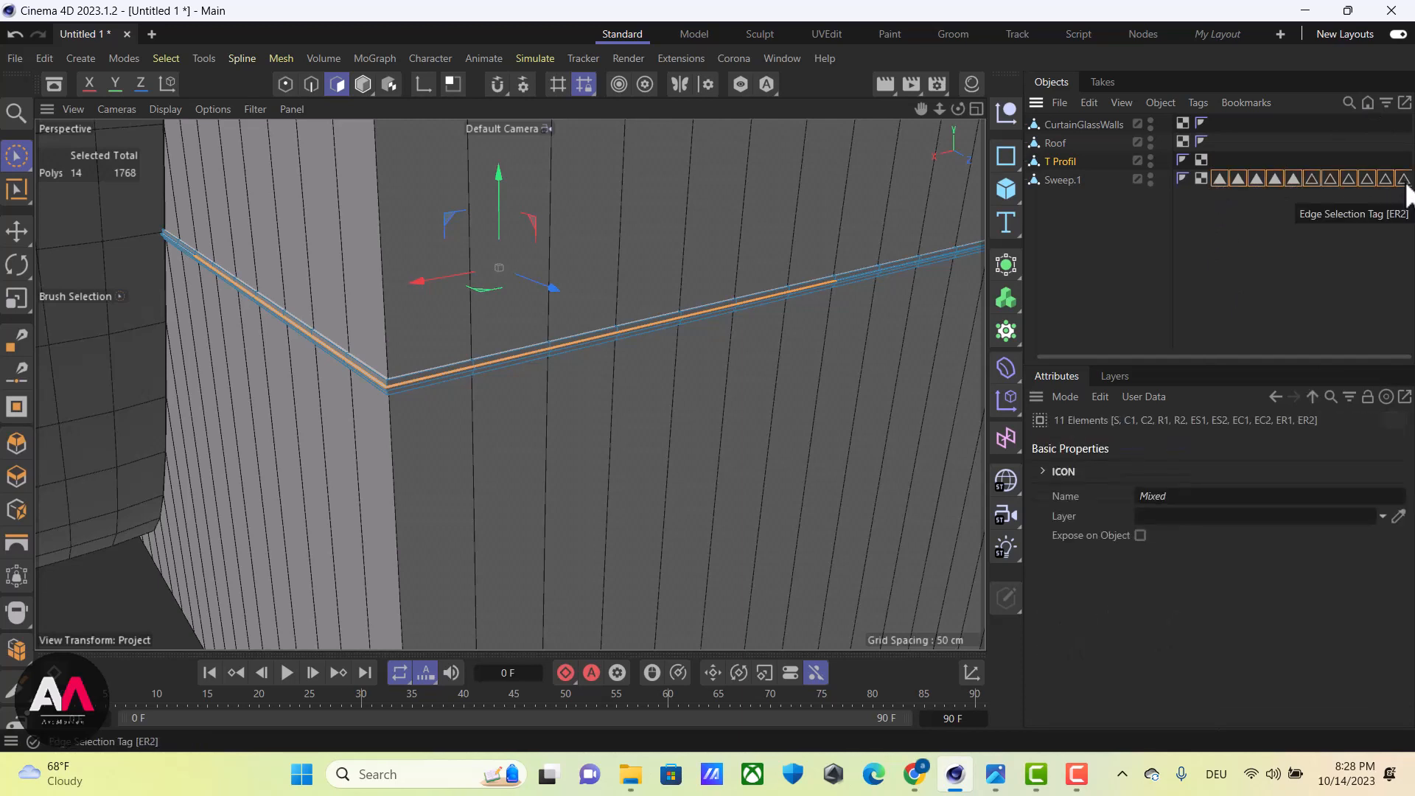
key(Delete)
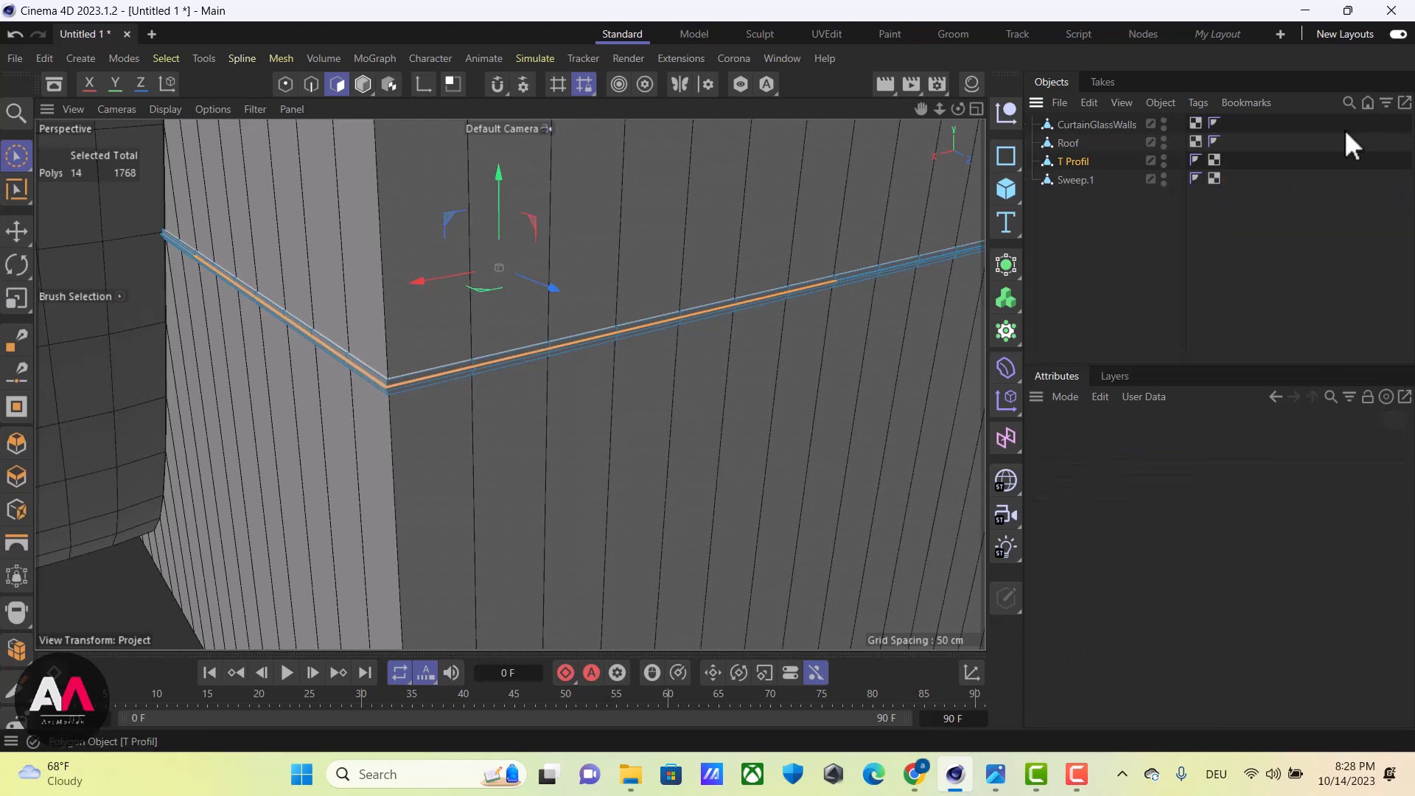
Rename the split-off Sweep.1 object as Corner Cross
double_click(1073, 181)
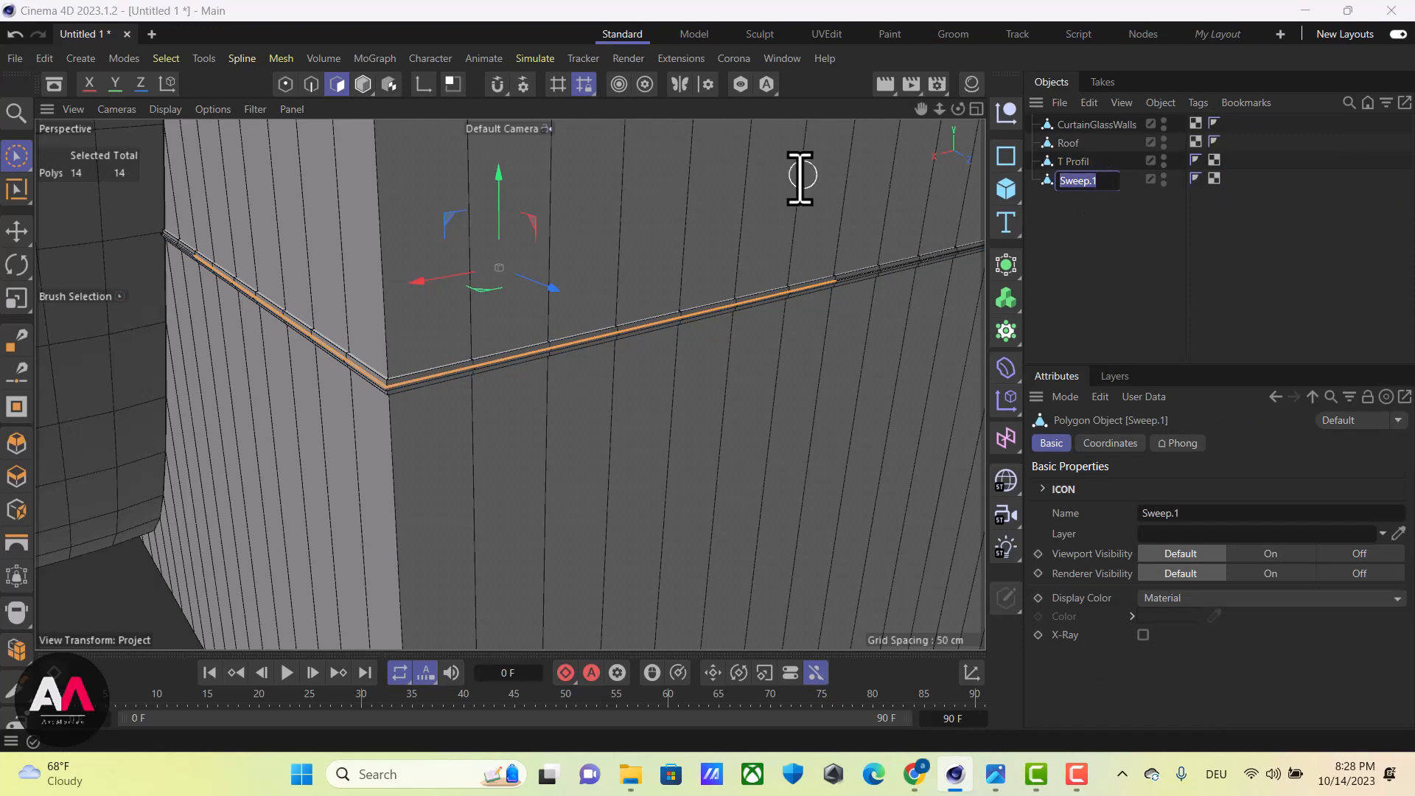
text(Corner Cross)
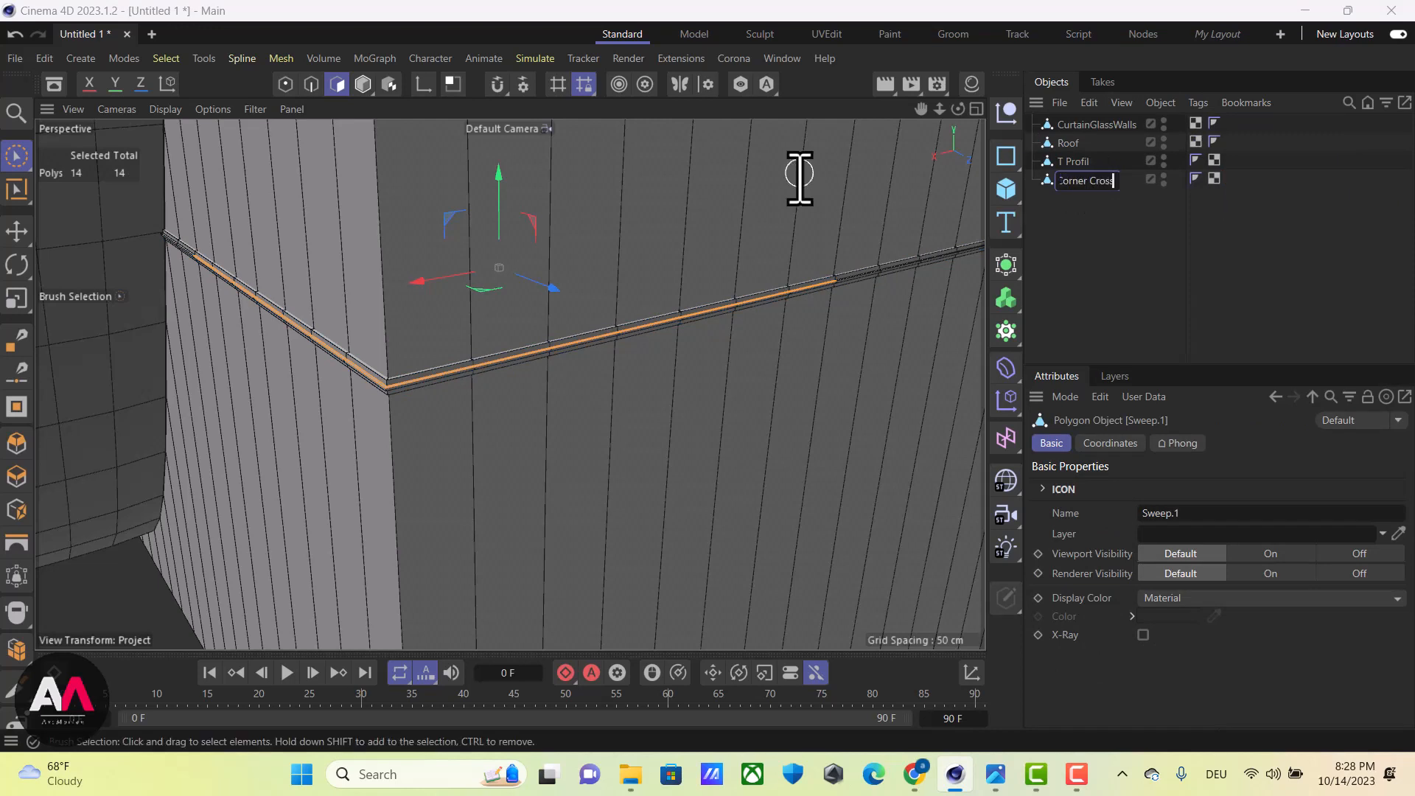
key(Return)
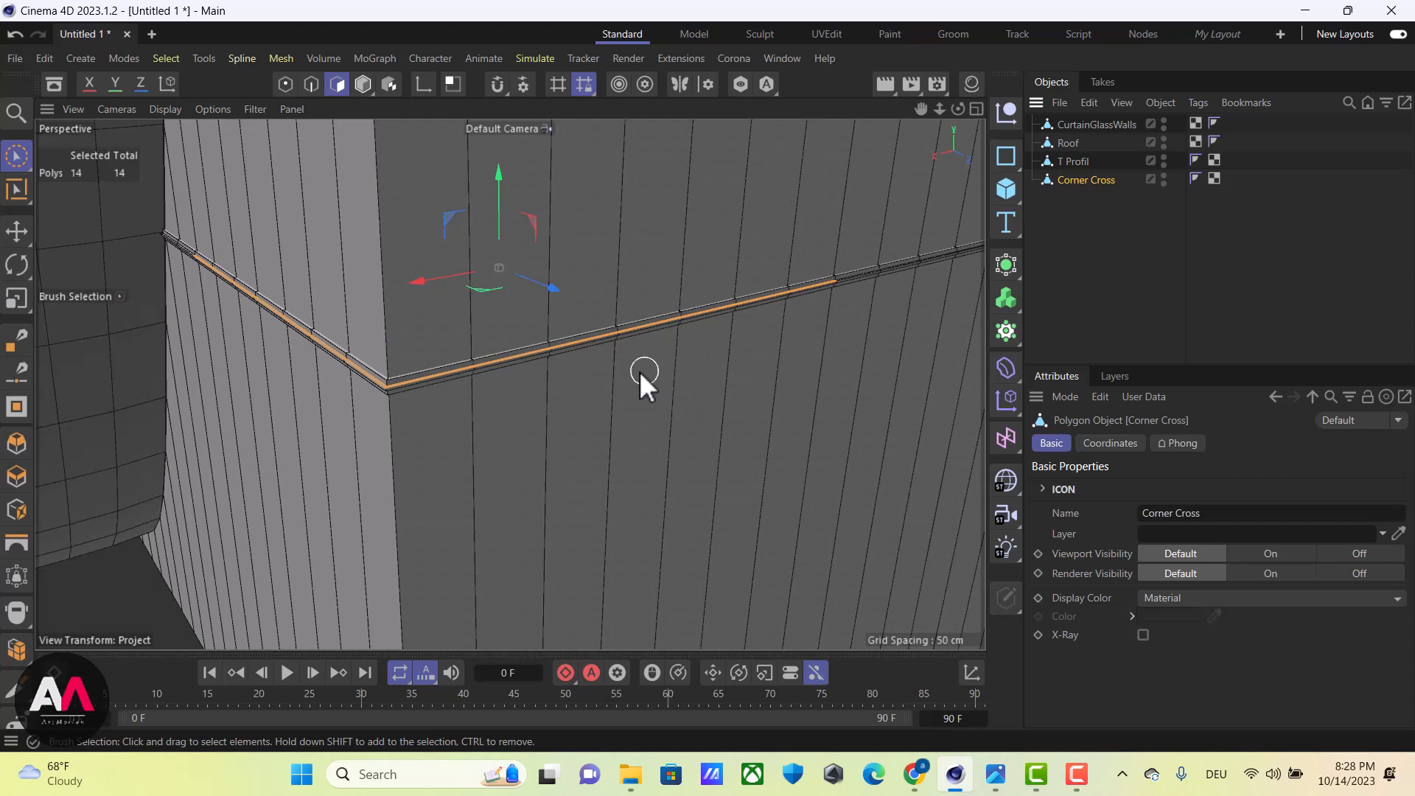
Extrude the Corner Cross ledge polygons upward by about 5.84 cm with Create Caps enabled
alt+right_drag(401, 338, 456, 340)
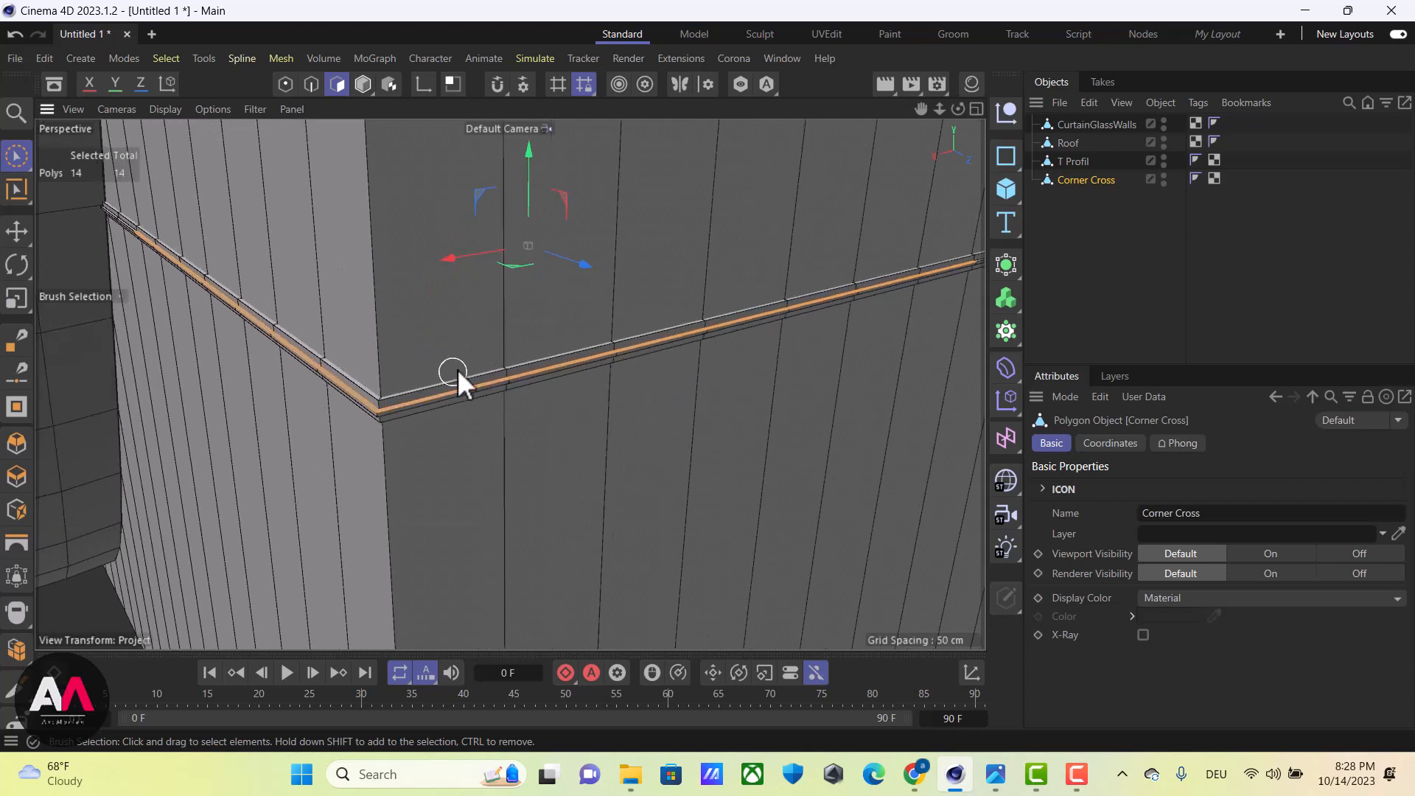
mouse_move(471, 376)
alt+mouse_down()
mouse_move(637, 463)
mouse_move(657, 442)
mouse_move(530, 493)
mouse_move(569, 435)
mouse_move(482, 455)
mouse_move(538, 410)
mouse_move(488, 488)
mouse_move(522, 466)
alt+mouse_up()
alt+right_drag(571, 410, 528, 475)
alt+drag(556, 405, 556, 365)
key(d)
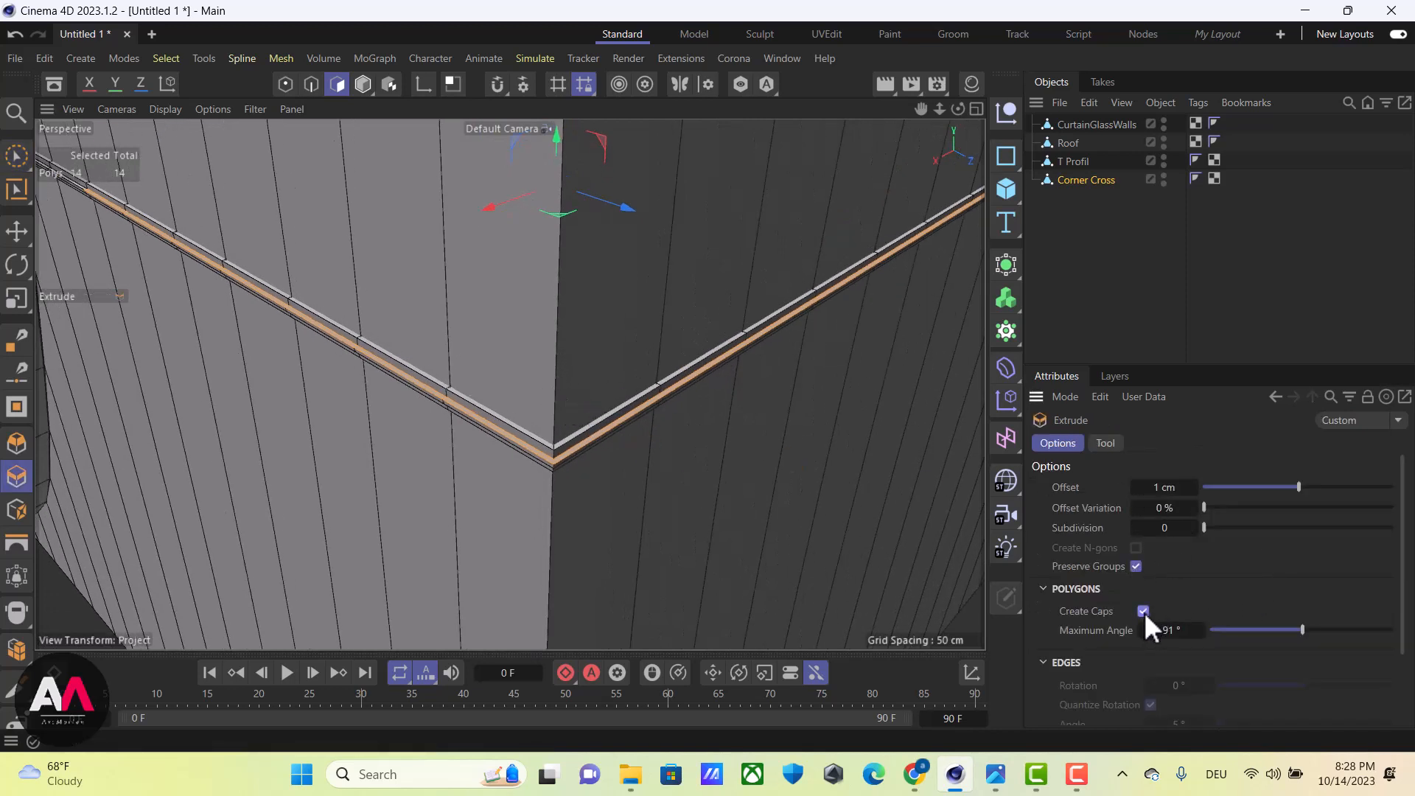
alt+drag(696, 481, 870, 435)
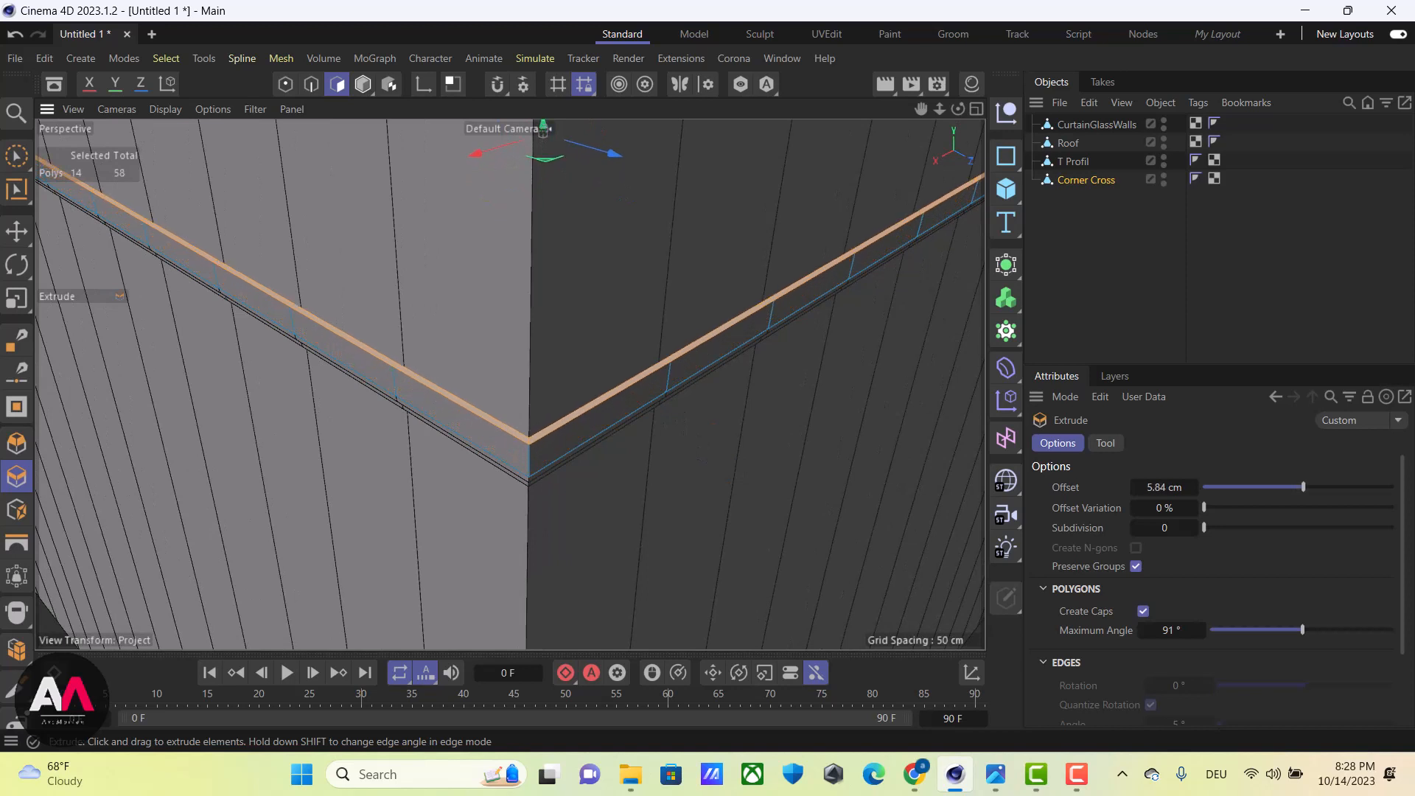
Set the extrusion offset of the selected Corner Cross faces to 5 cm
click(1168, 489)
key(Return)
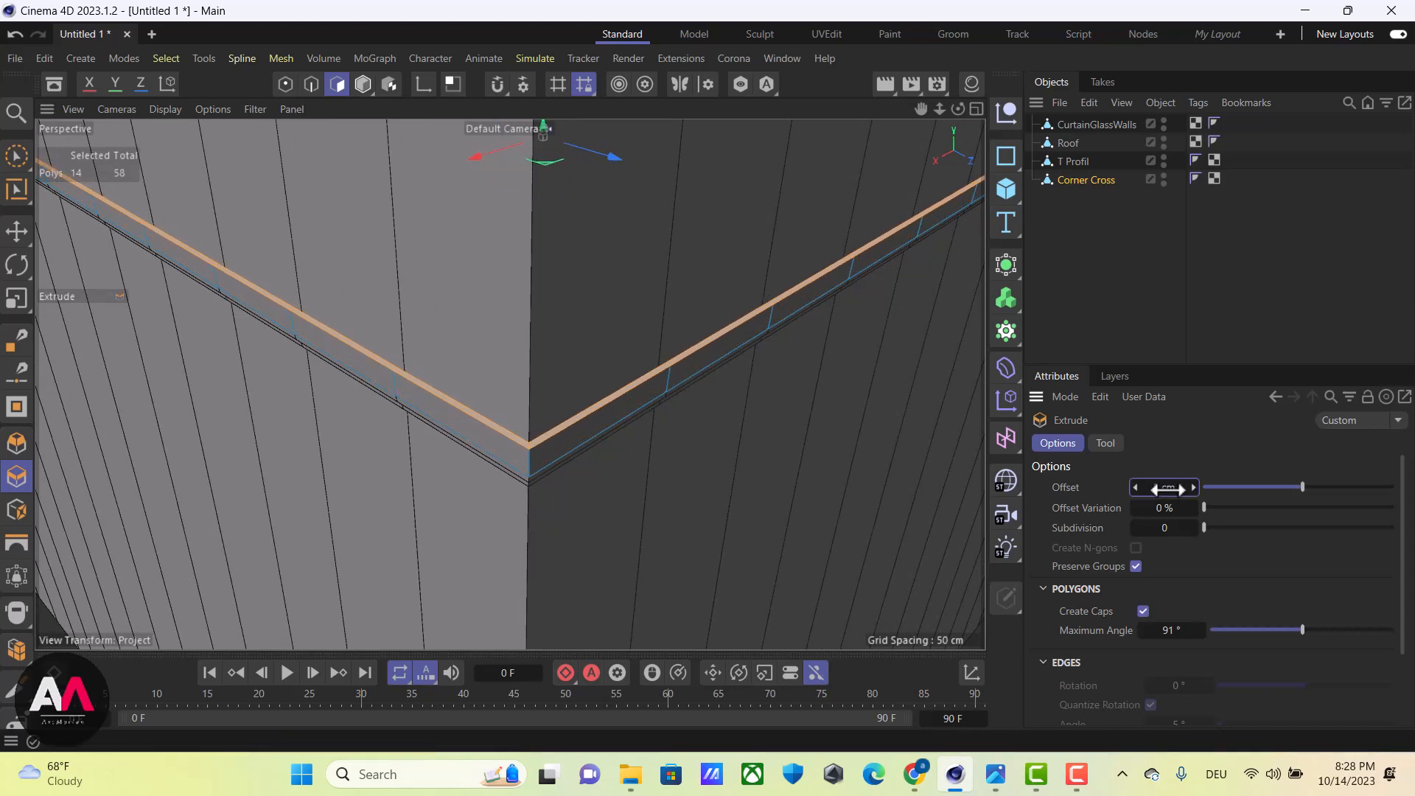
click(17, 155)
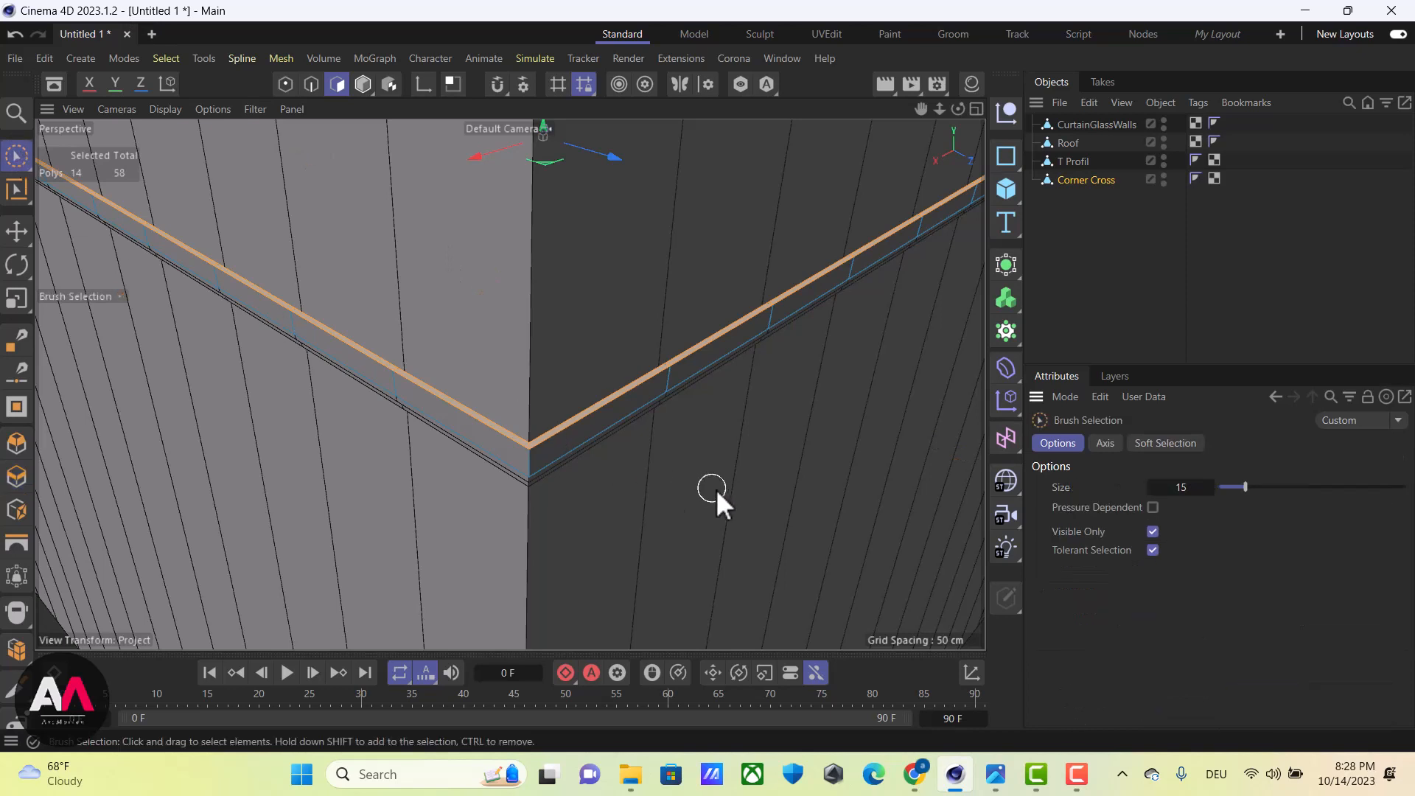
In edge mode, select the six intermediate edge loops on each arm of the Corner Cross and dissolve them
alt+drag(673, 401, 621, 390)
alt+right_drag(691, 373, 738, 321)
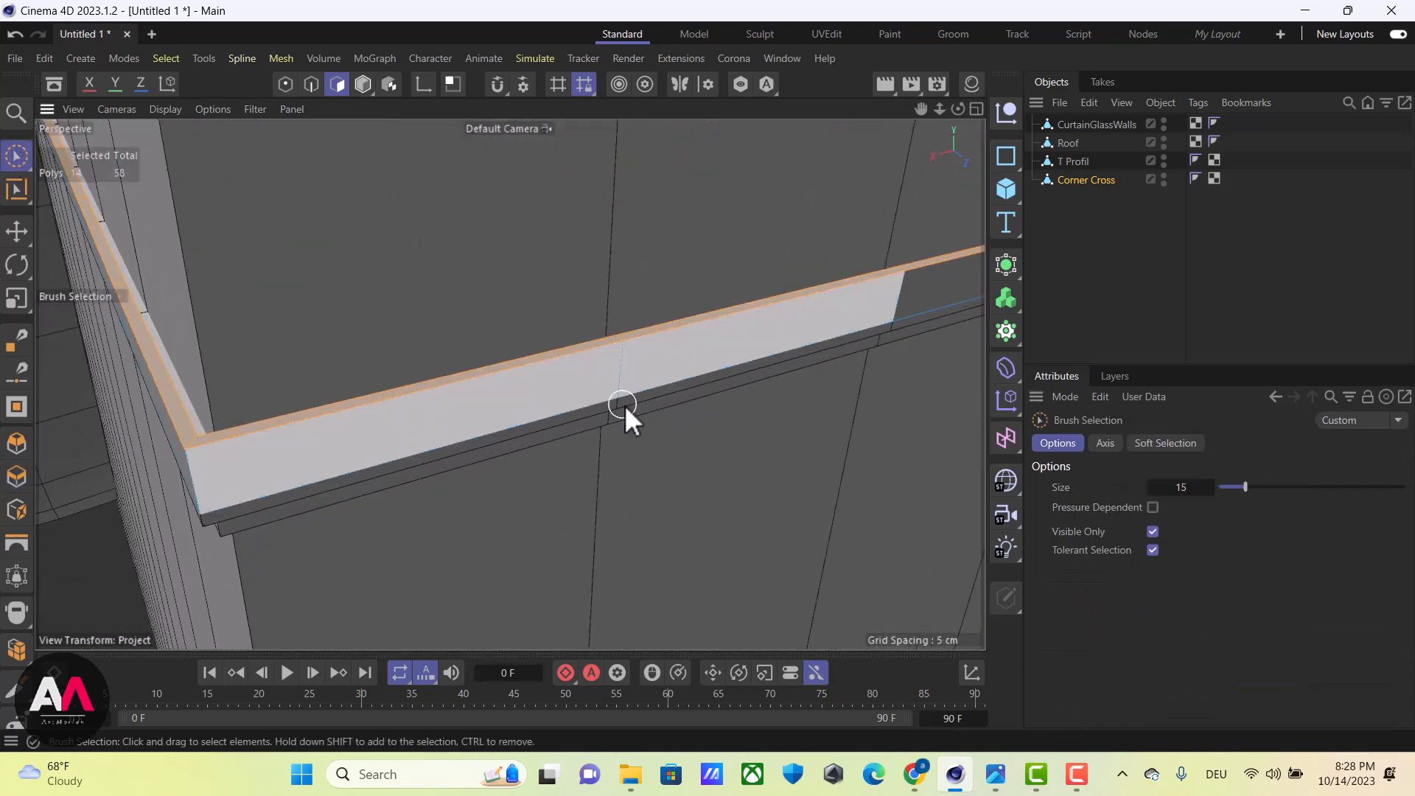
alt+drag(624, 407, 609, 436)
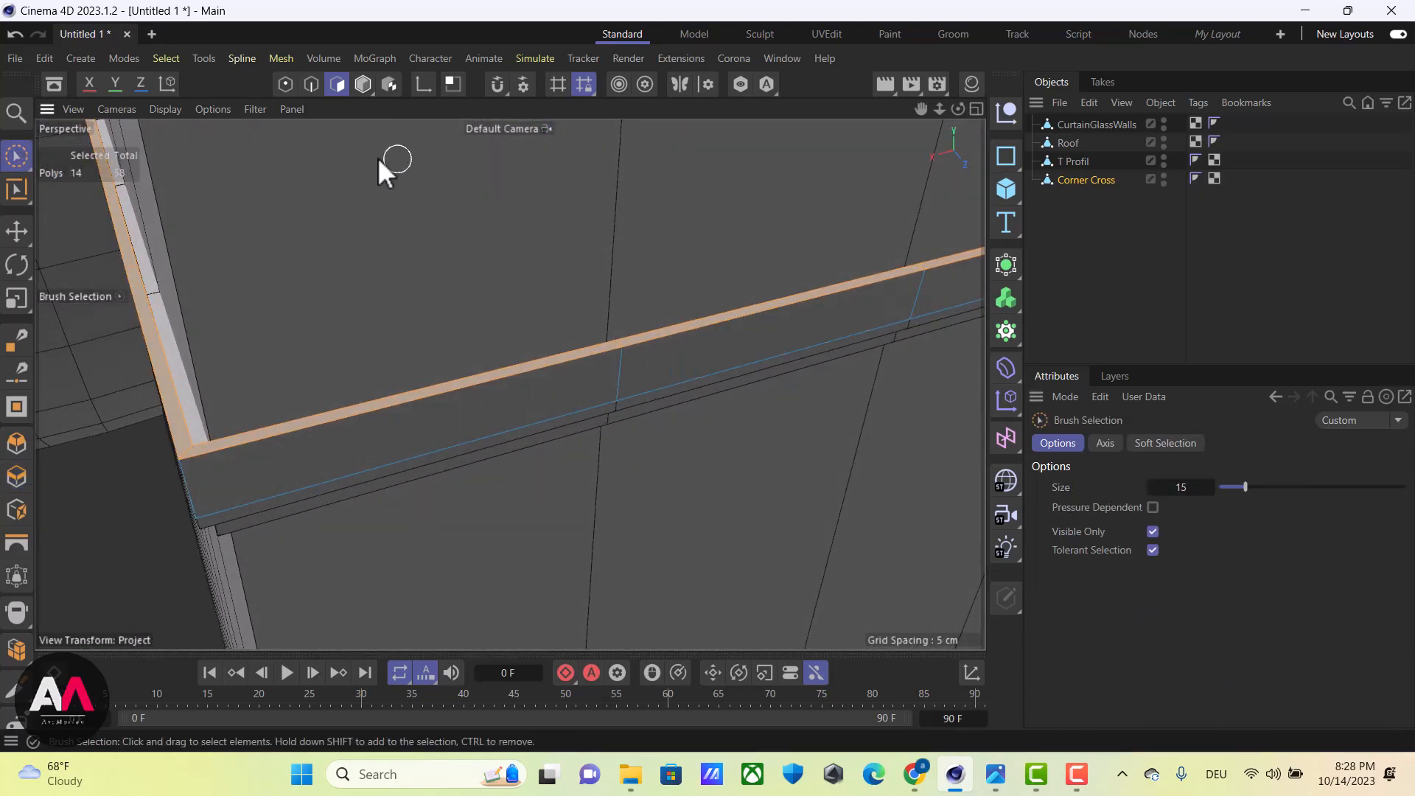
click(311, 84)
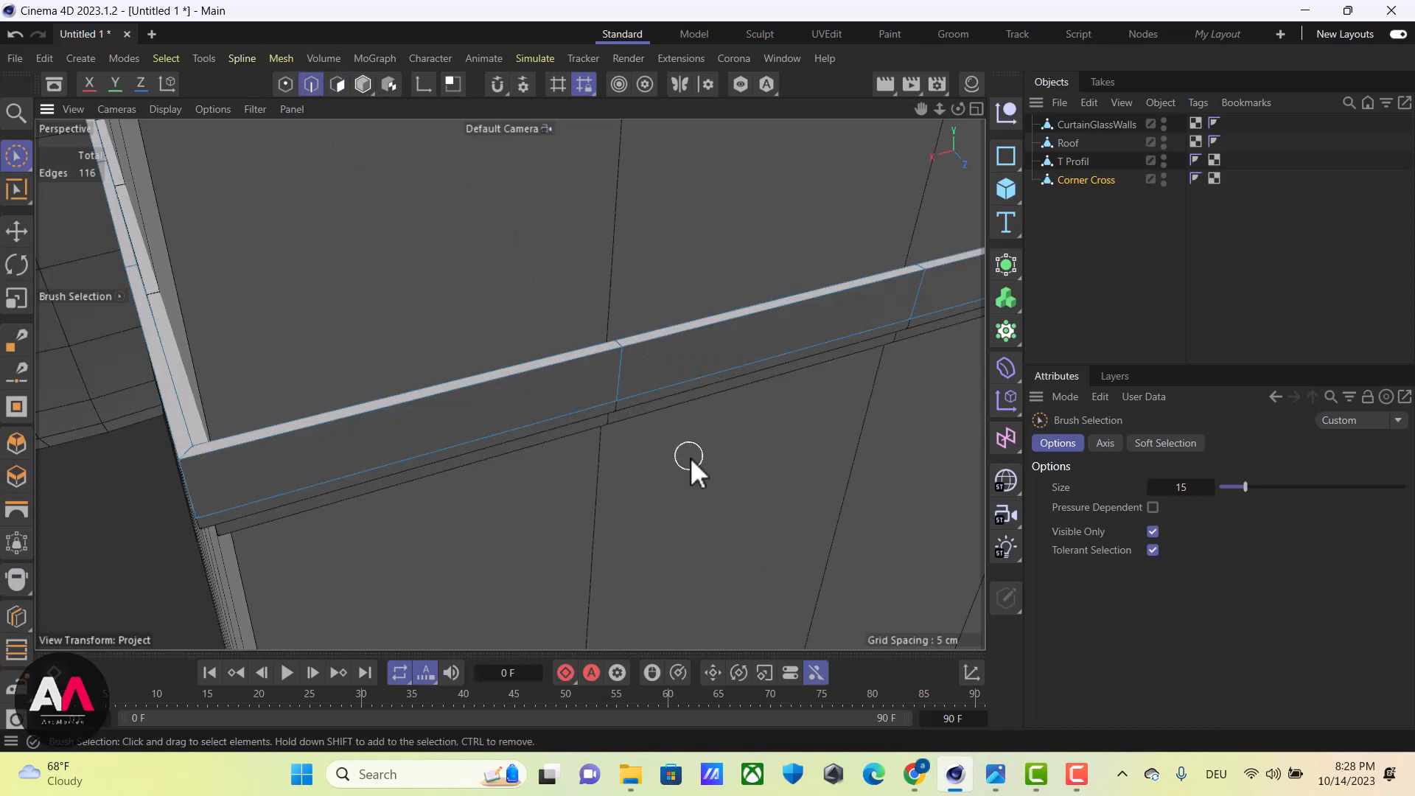
key(u)
key(l)
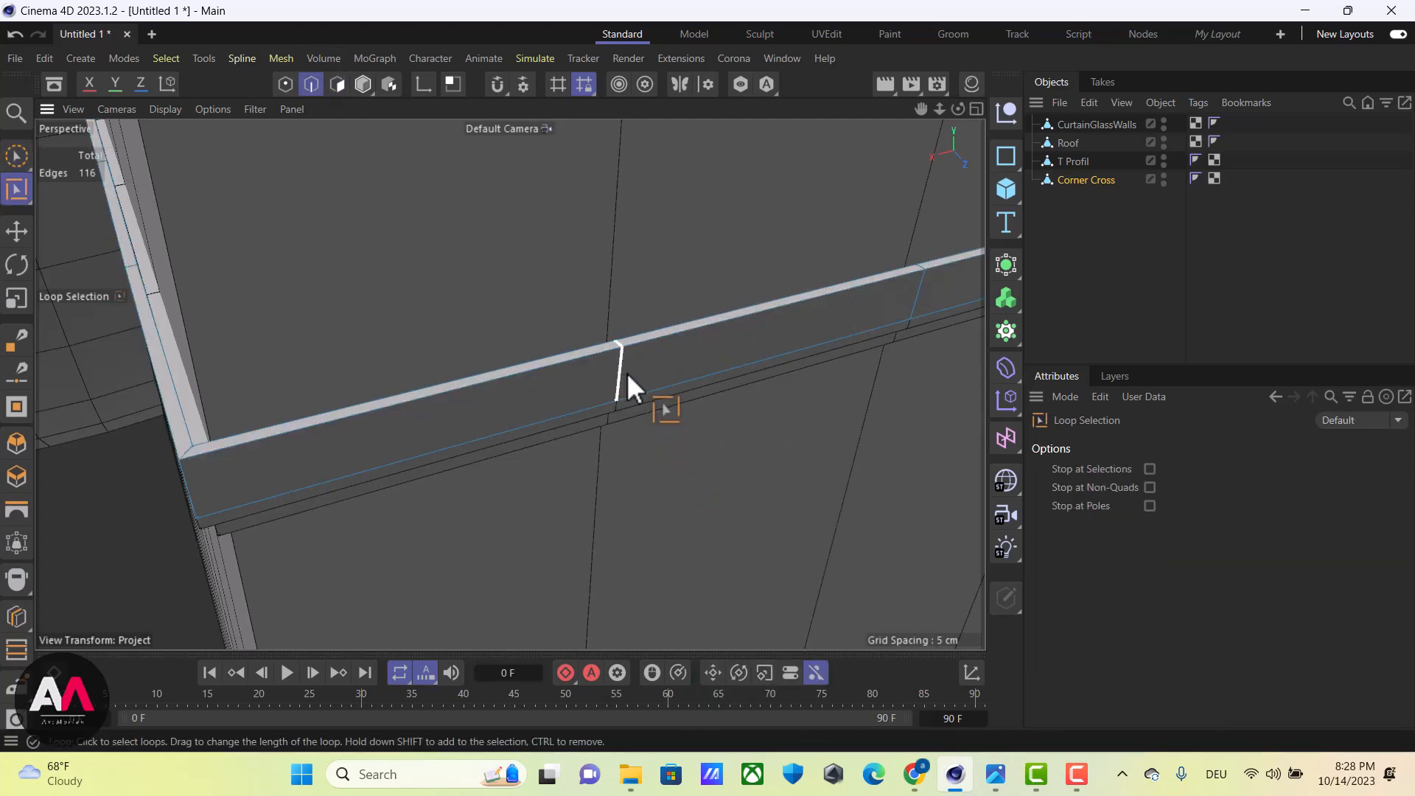
click(626, 373)
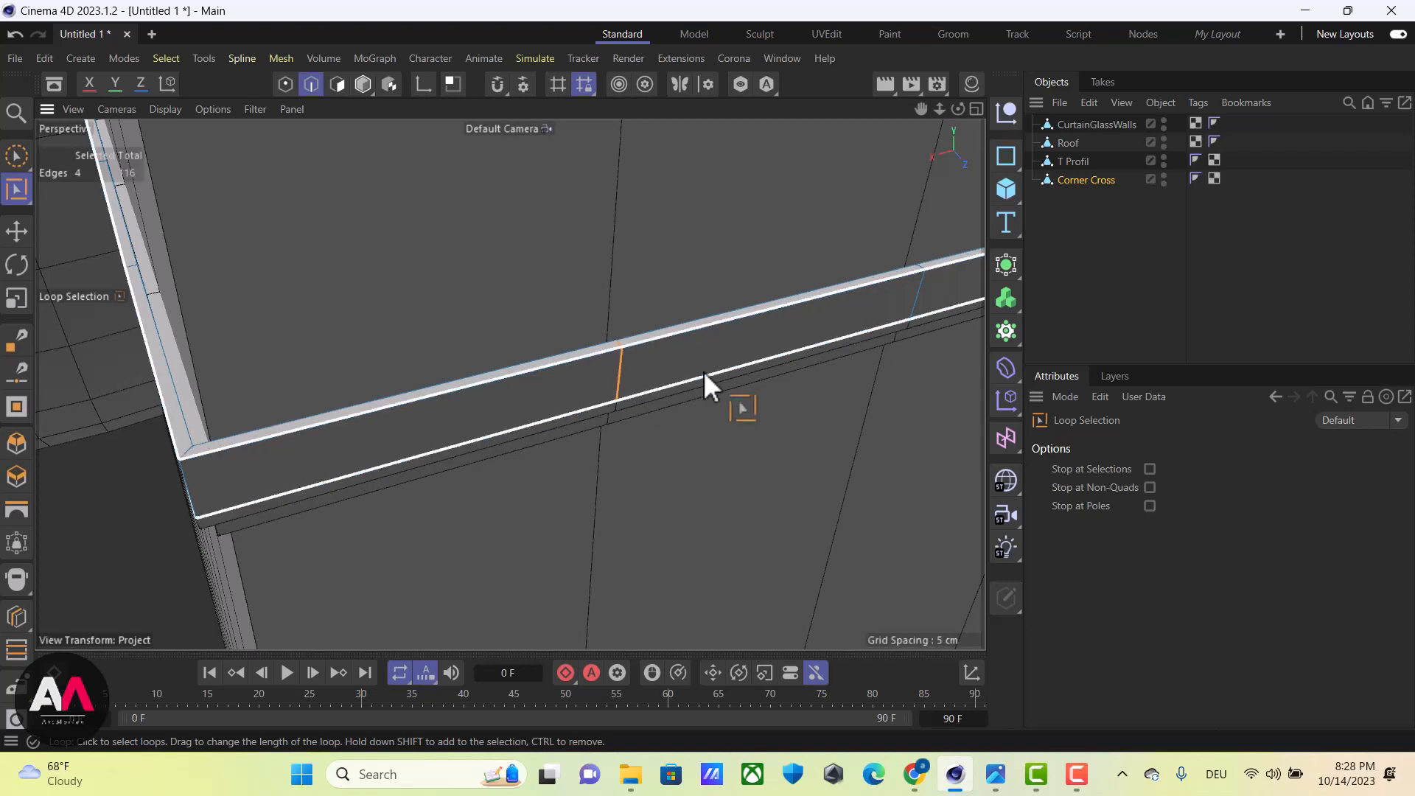
shift+click(917, 295)
scroll(273, 424, down, 5)
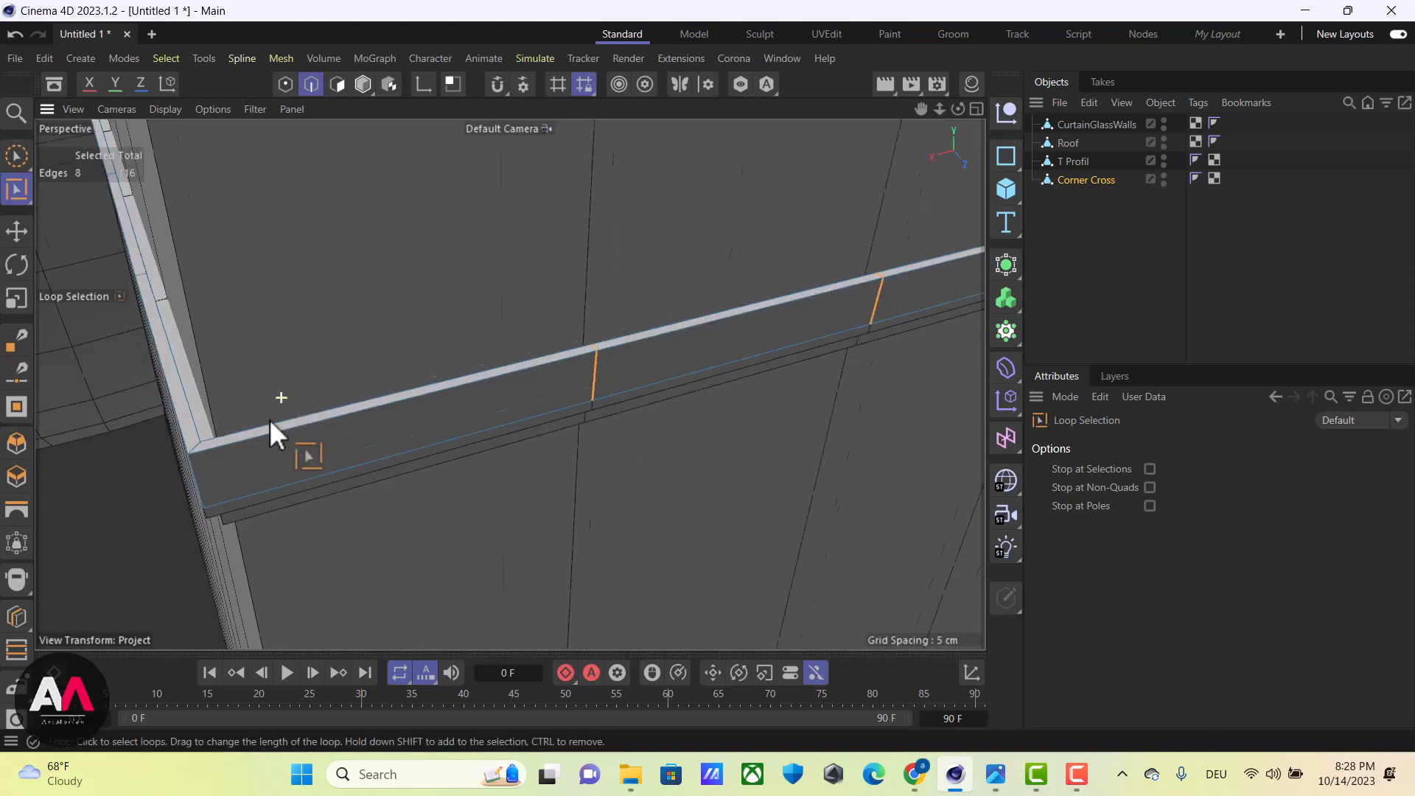
shift+click(603, 338)
shift+click(700, 315)
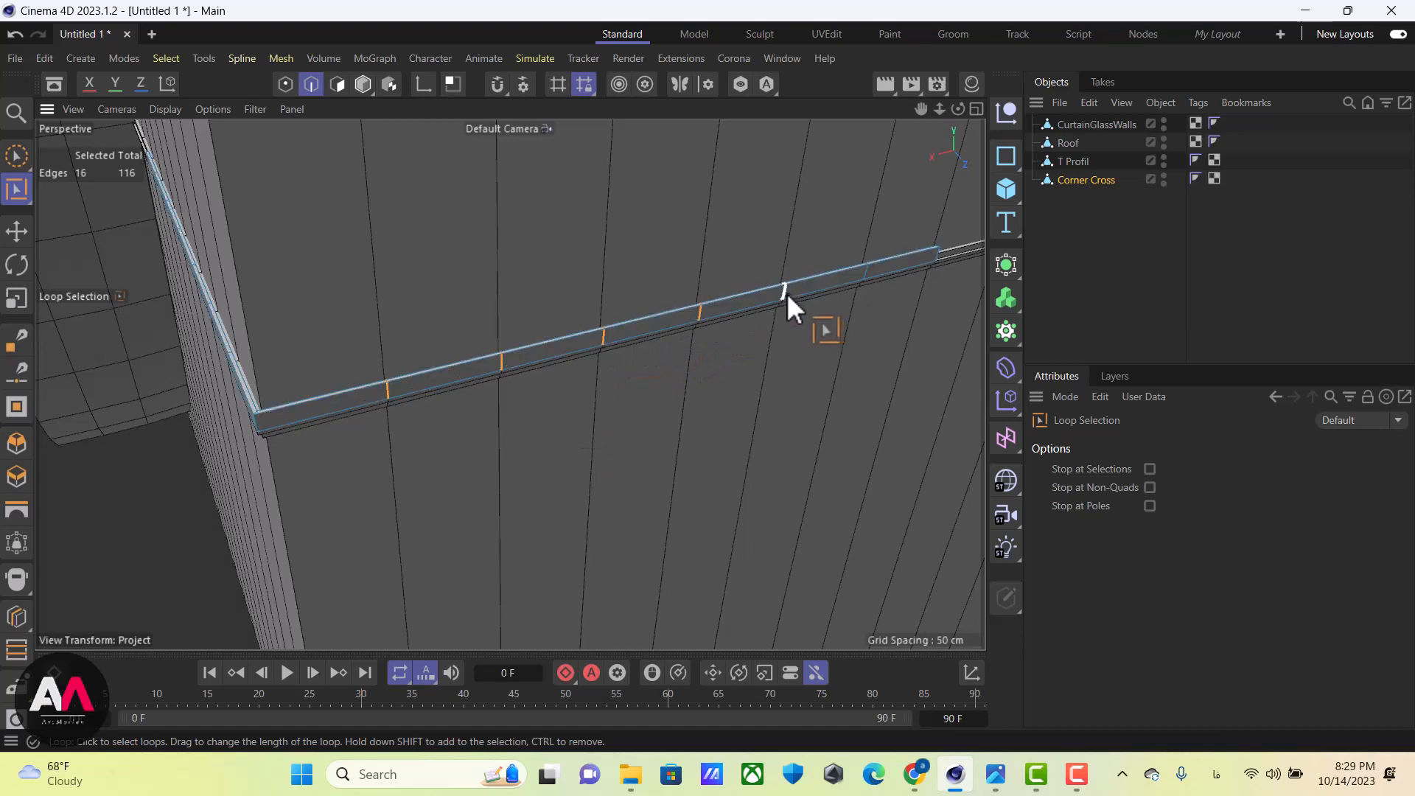
shift+click(786, 293)
shift+click(865, 278)
alt+drag(285, 480, 429, 426)
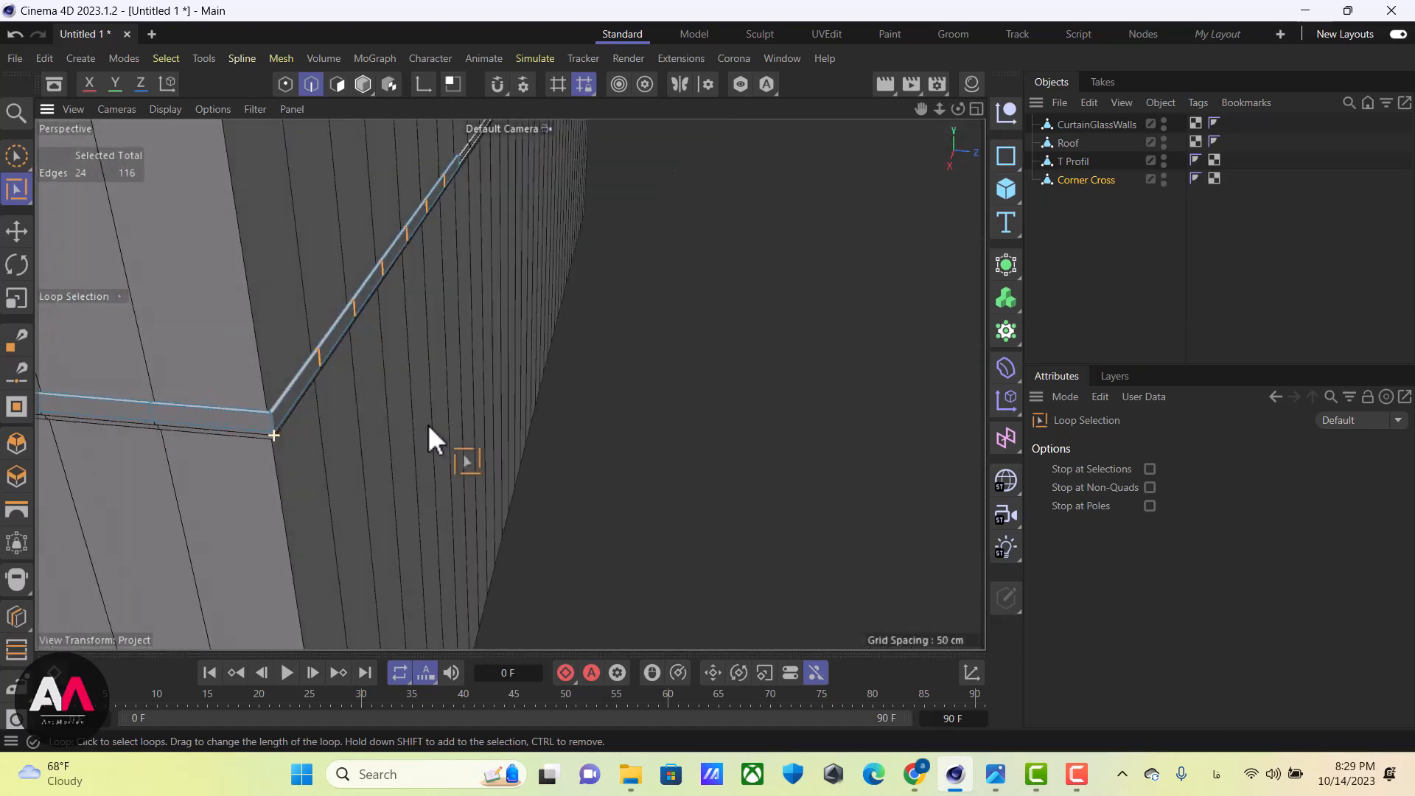
shift+click(153, 410)
alt+drag(154, 410, 454, 413)
shift+click(319, 384)
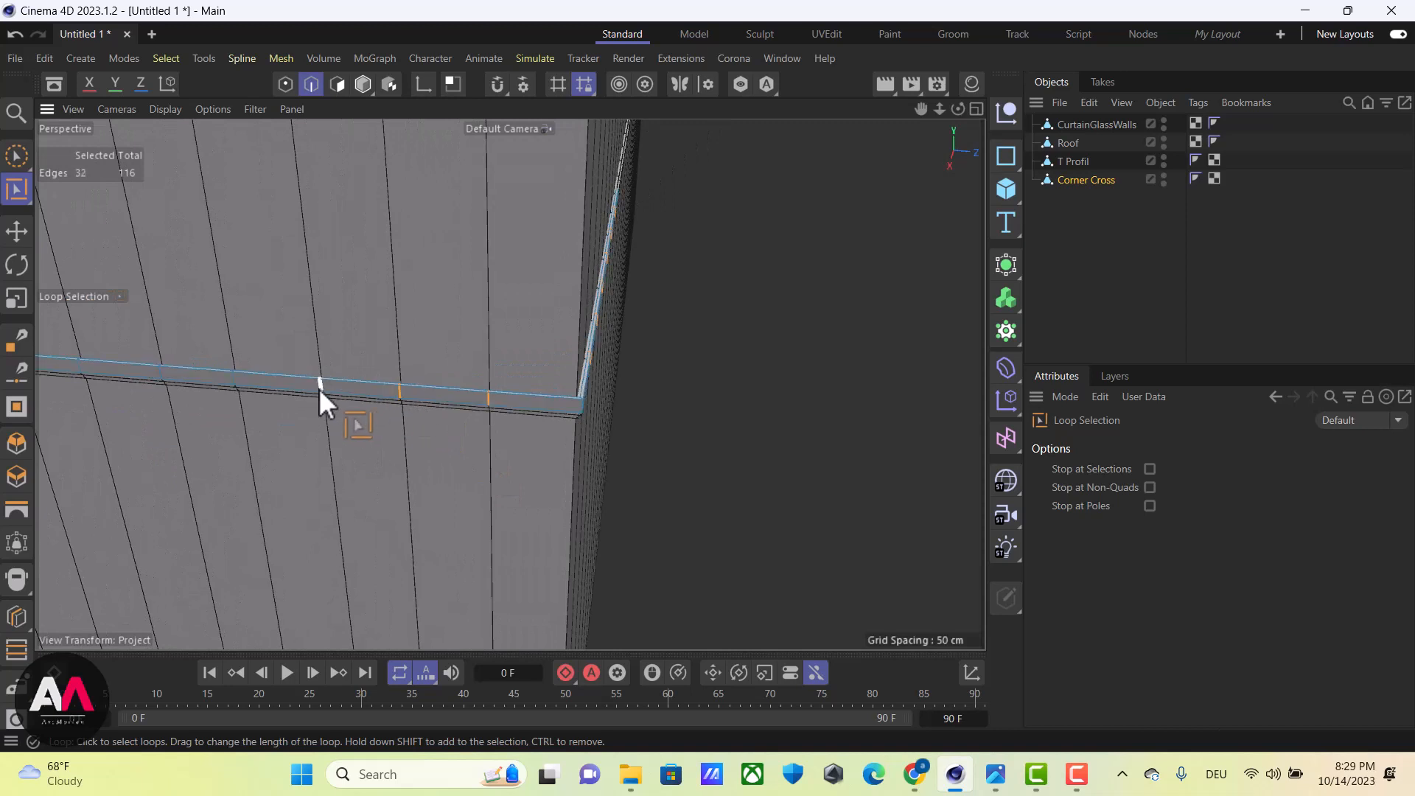
shift+click(320, 385)
shift+click(235, 378)
shift+click(160, 369)
shift+click(104, 370)
alt+drag(347, 382, 646, 399)
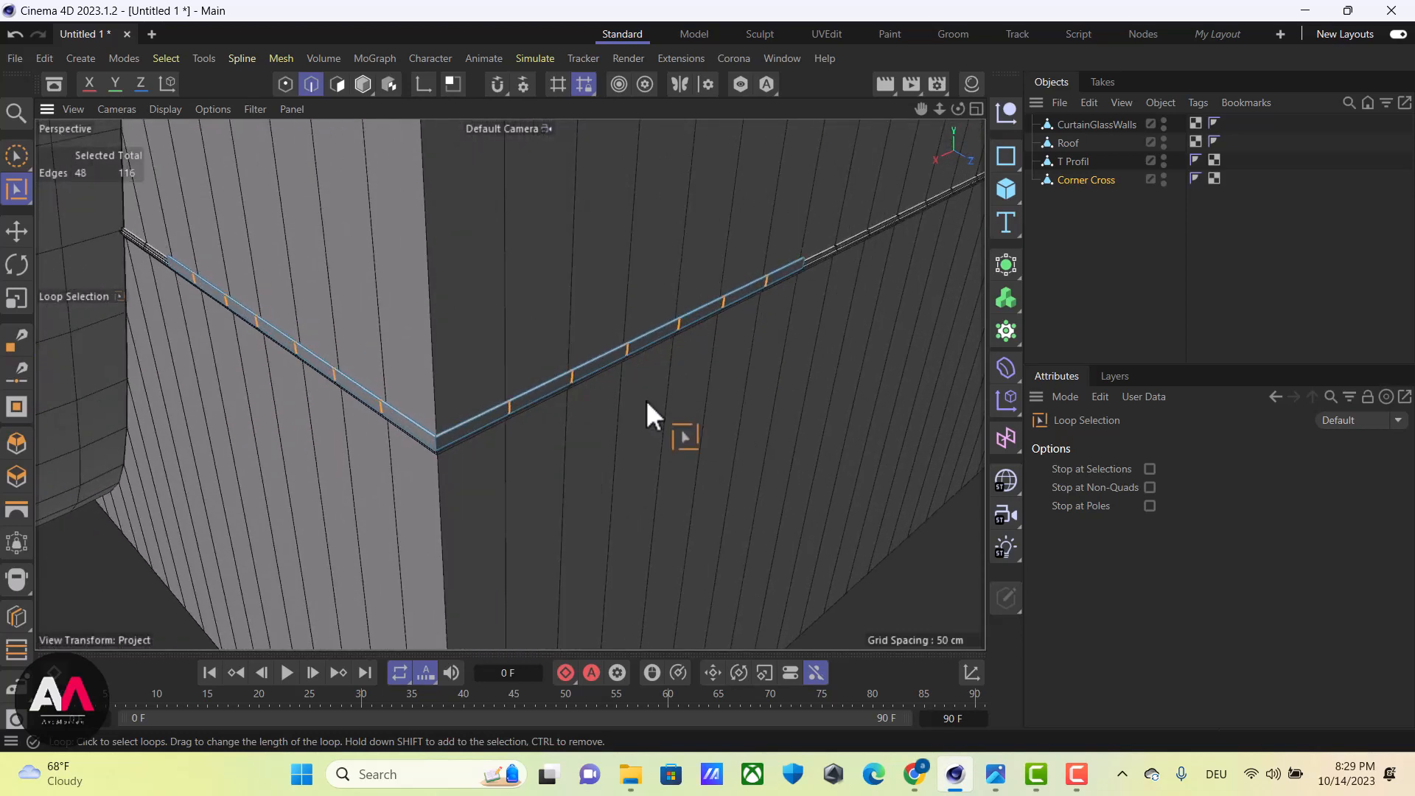
key(ctrl+shift+a)
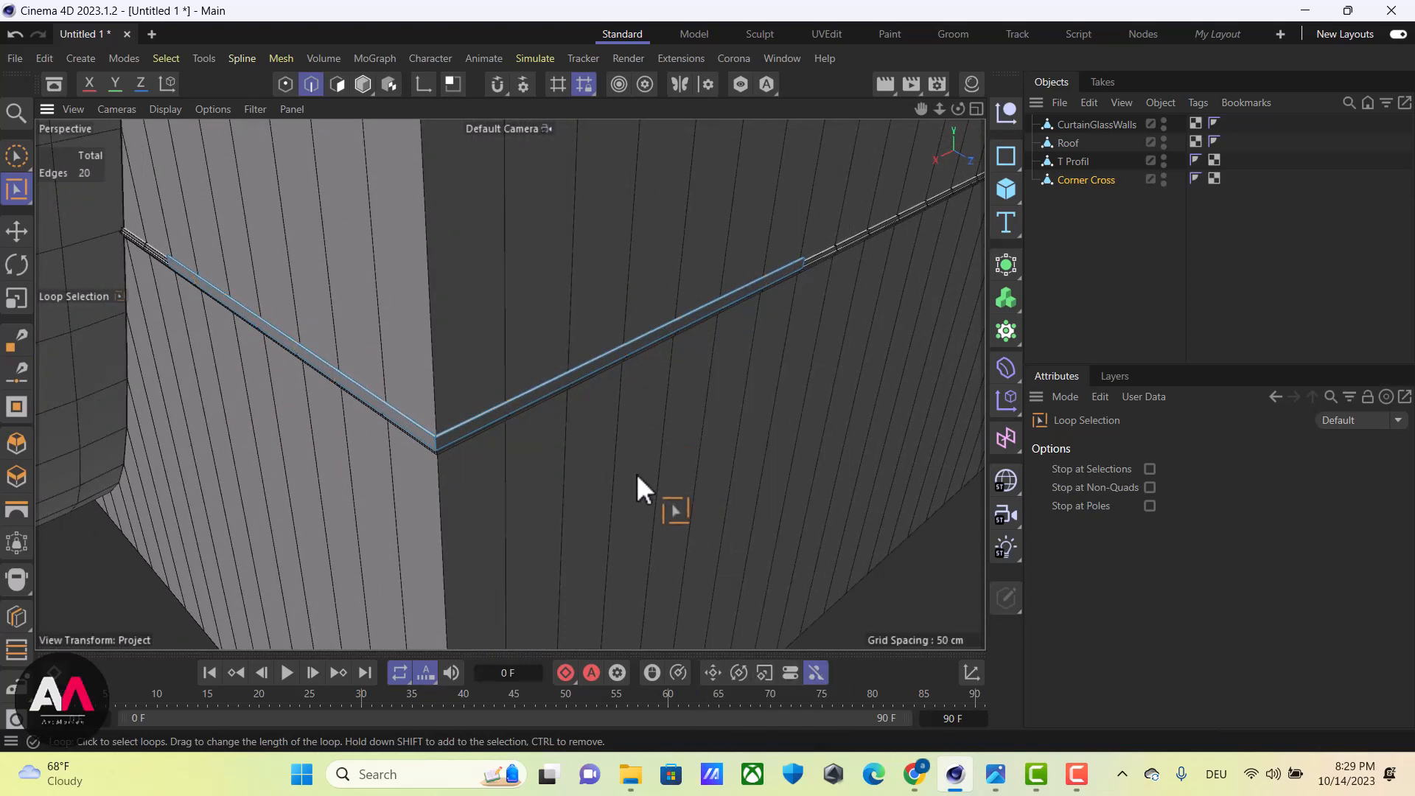
In polygon mode, select the two outer vertical faces that meet at the corner of the Corner Cross
click(16, 157)
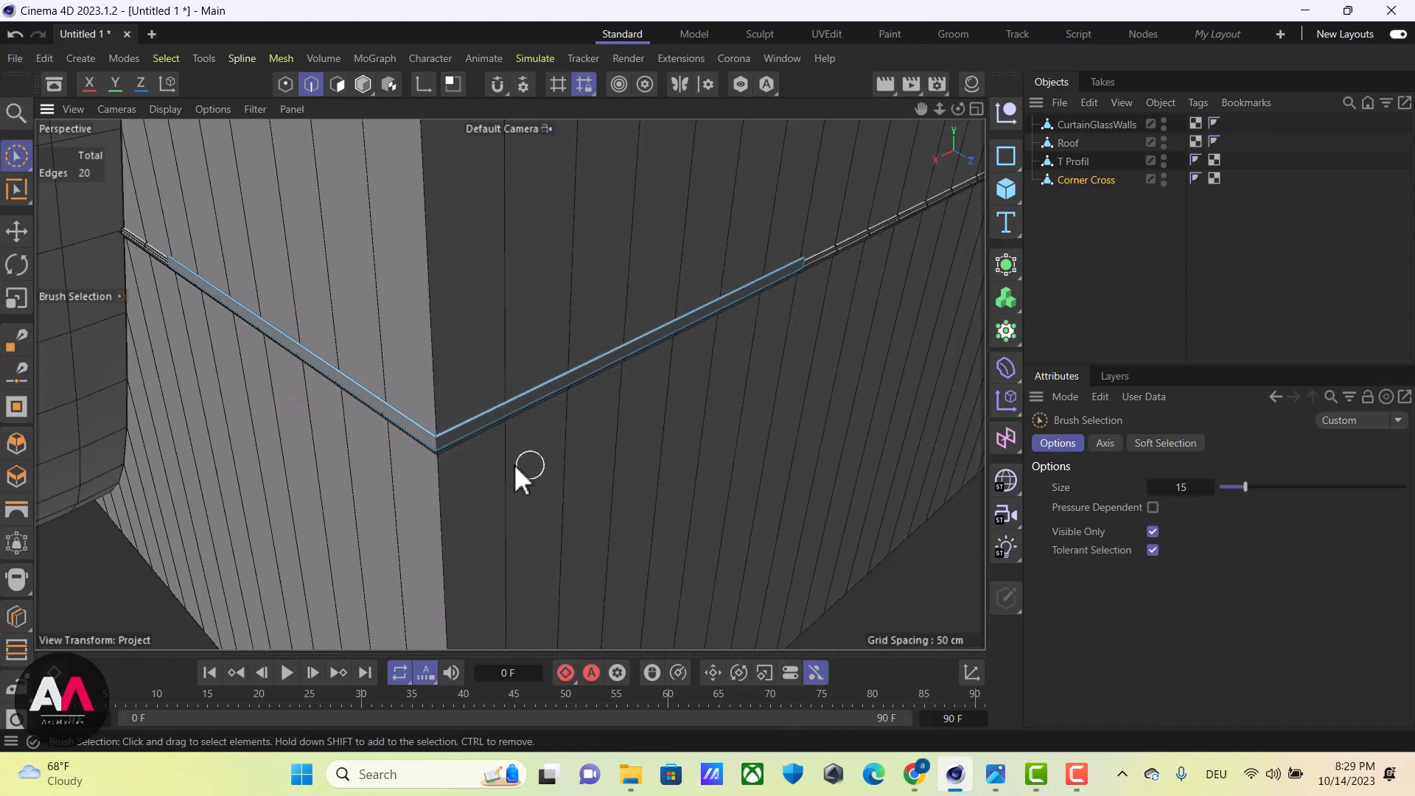
scroll(515, 463, up, 5)
scroll(510, 525, up, 3)
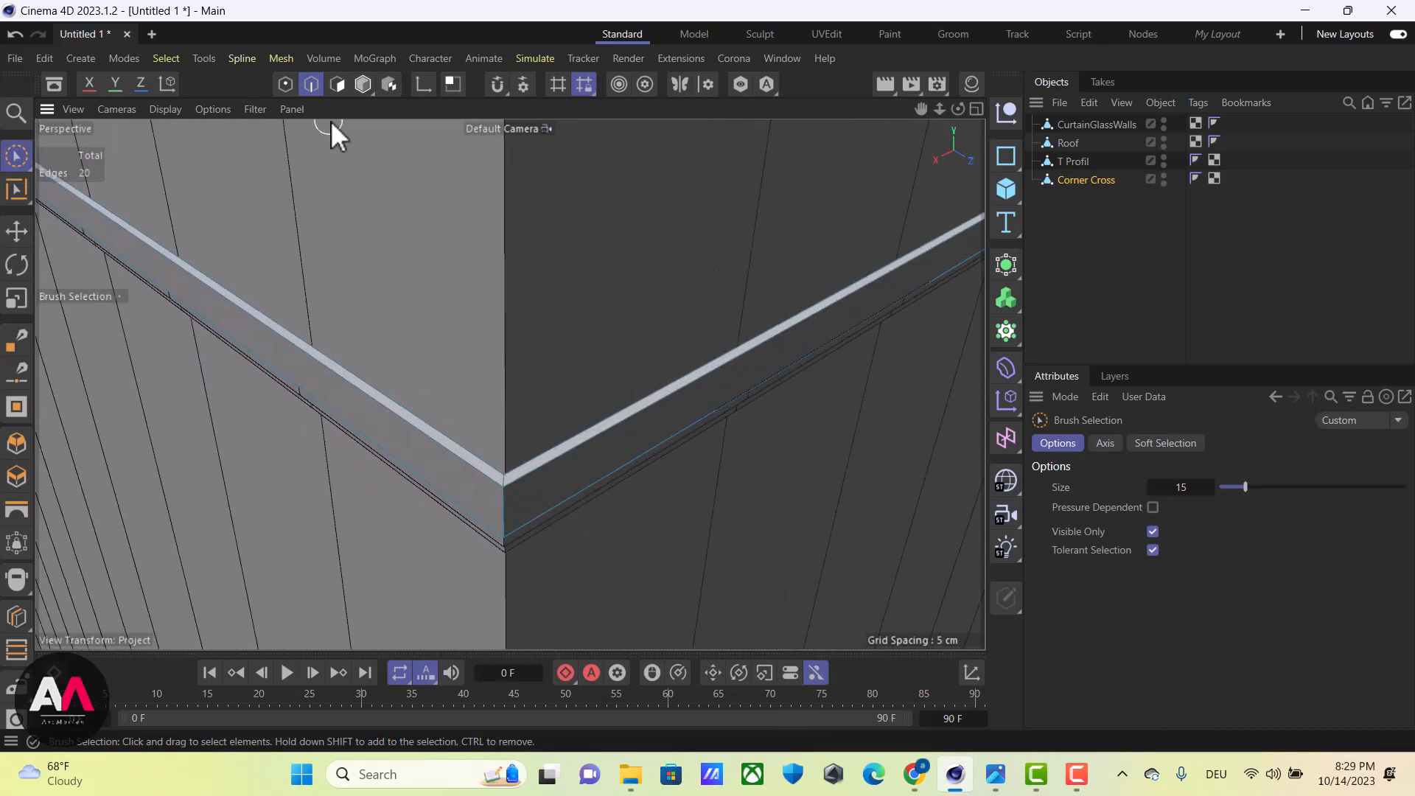
click(337, 84)
alt+drag(679, 437, 682, 420)
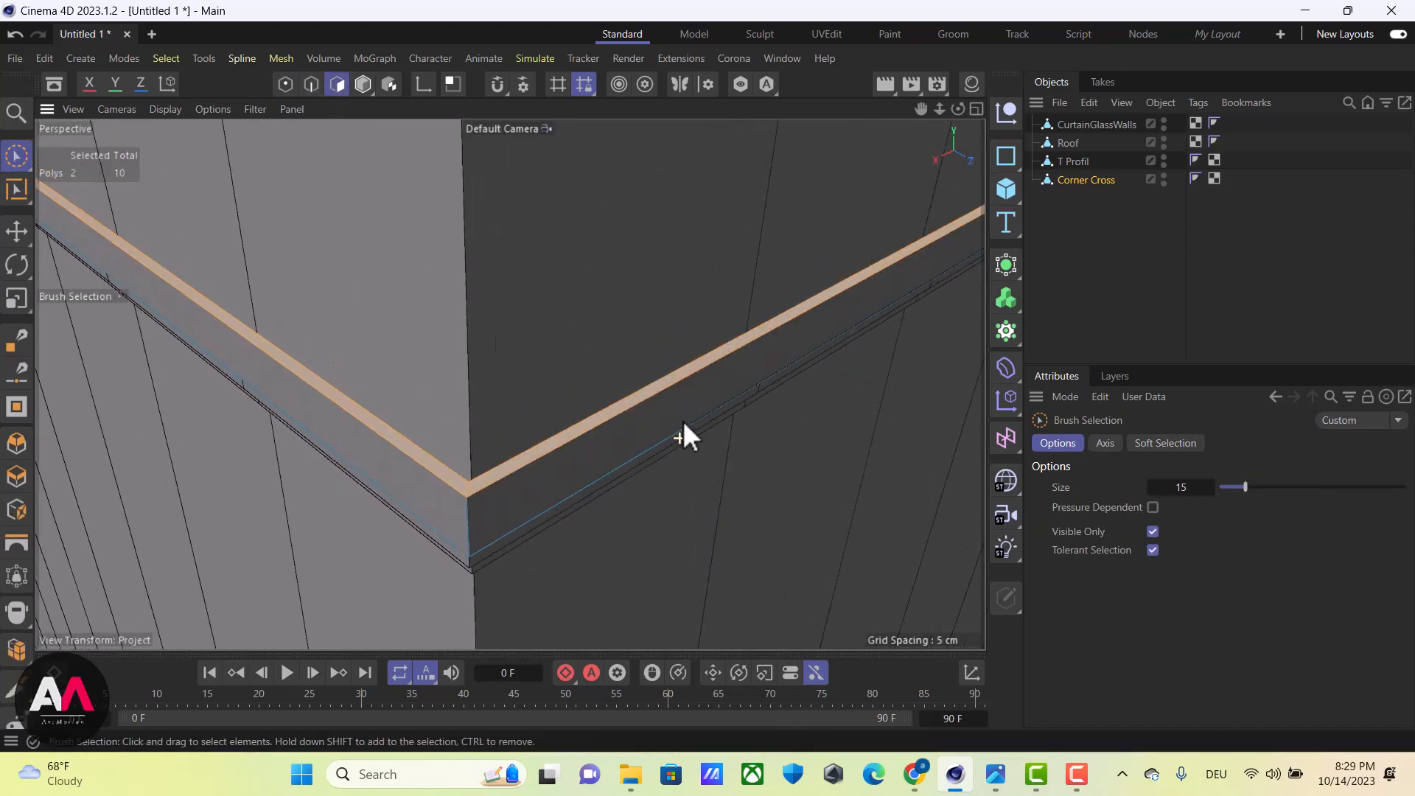
click(515, 516)
shift+click(426, 503)
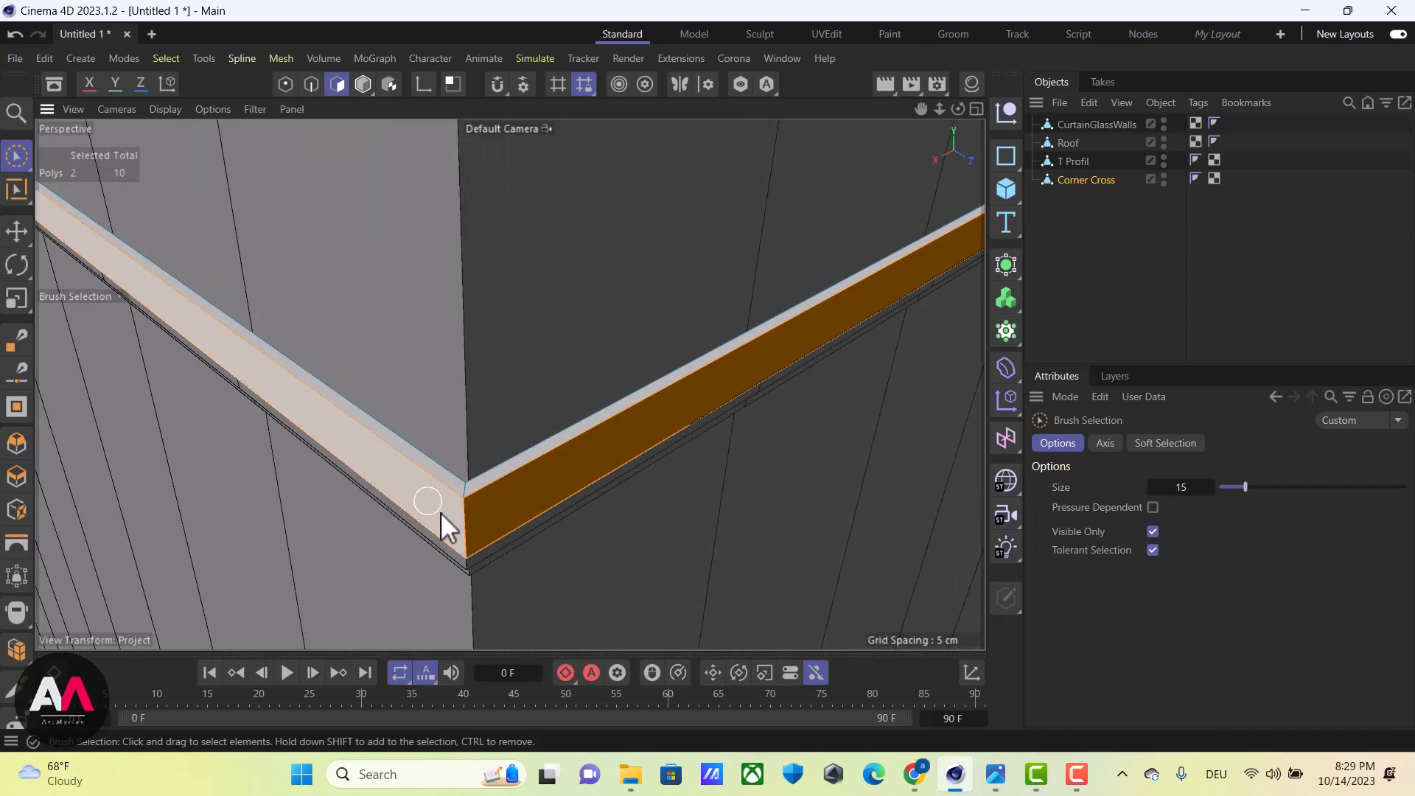
Extrude the two selected outer faces by 2 cm with Create Caps disabled
scroll(491, 494, down, 4)
key(d)
scroll(618, 440, up, 3)
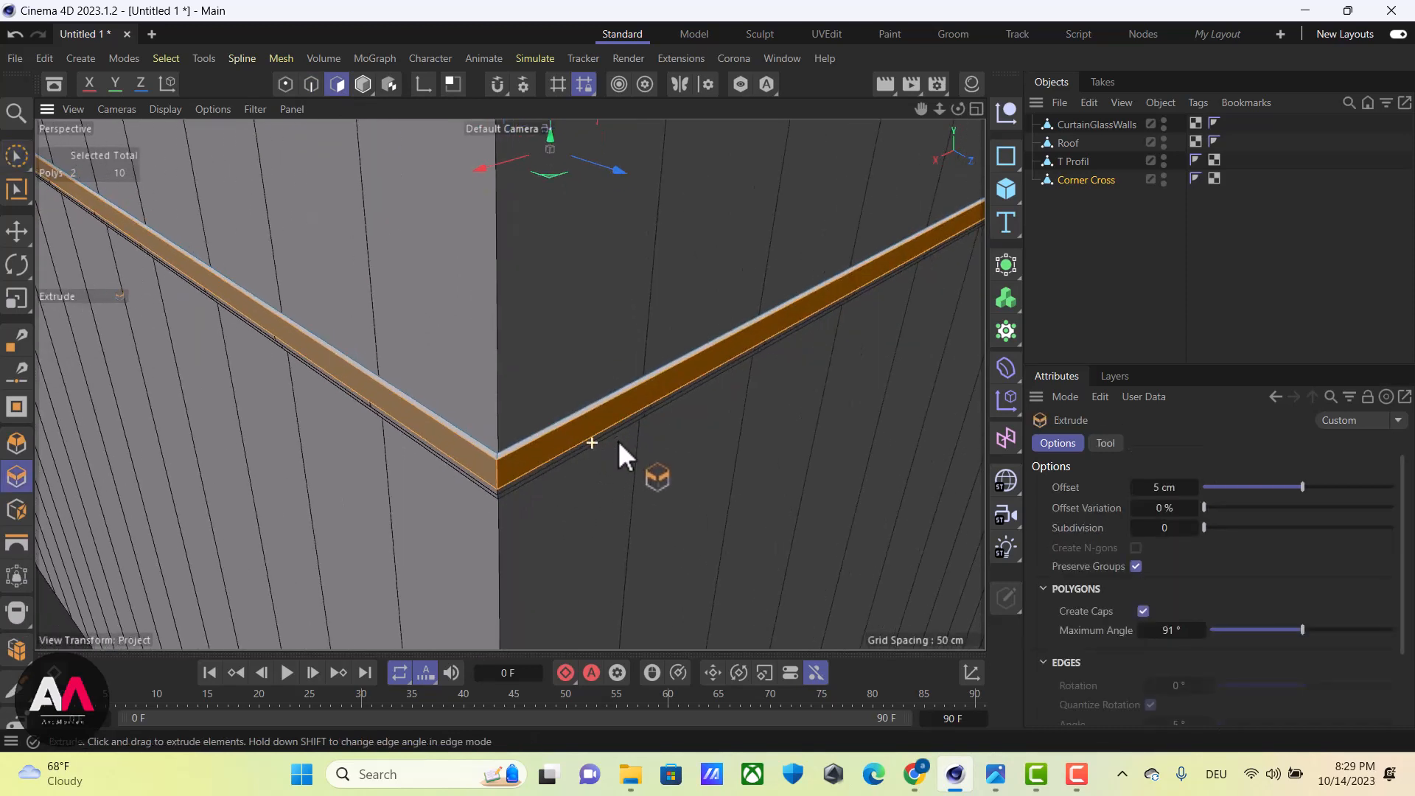
click(670, 488)
click(15, 34)
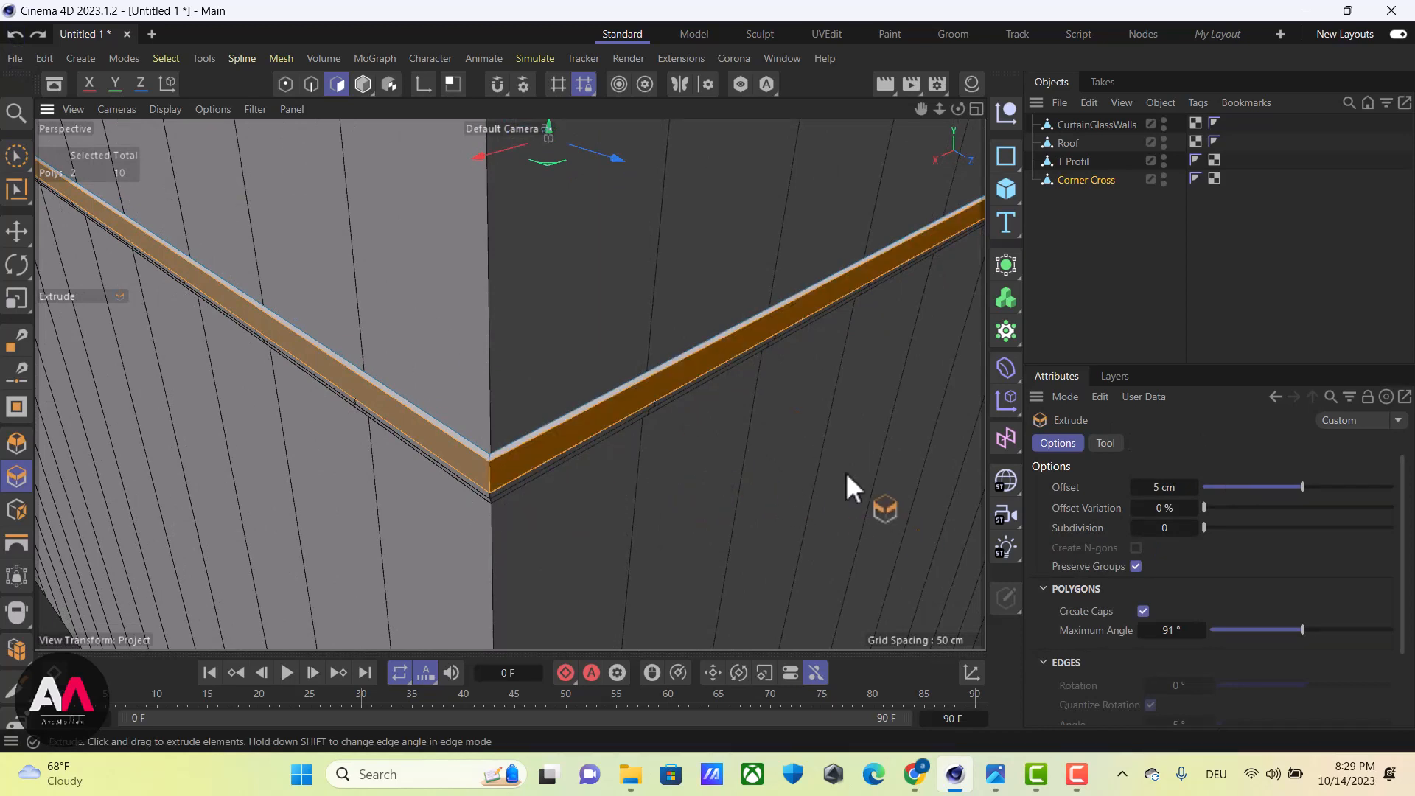
click(1143, 611)
drag(597, 495, 615, 492)
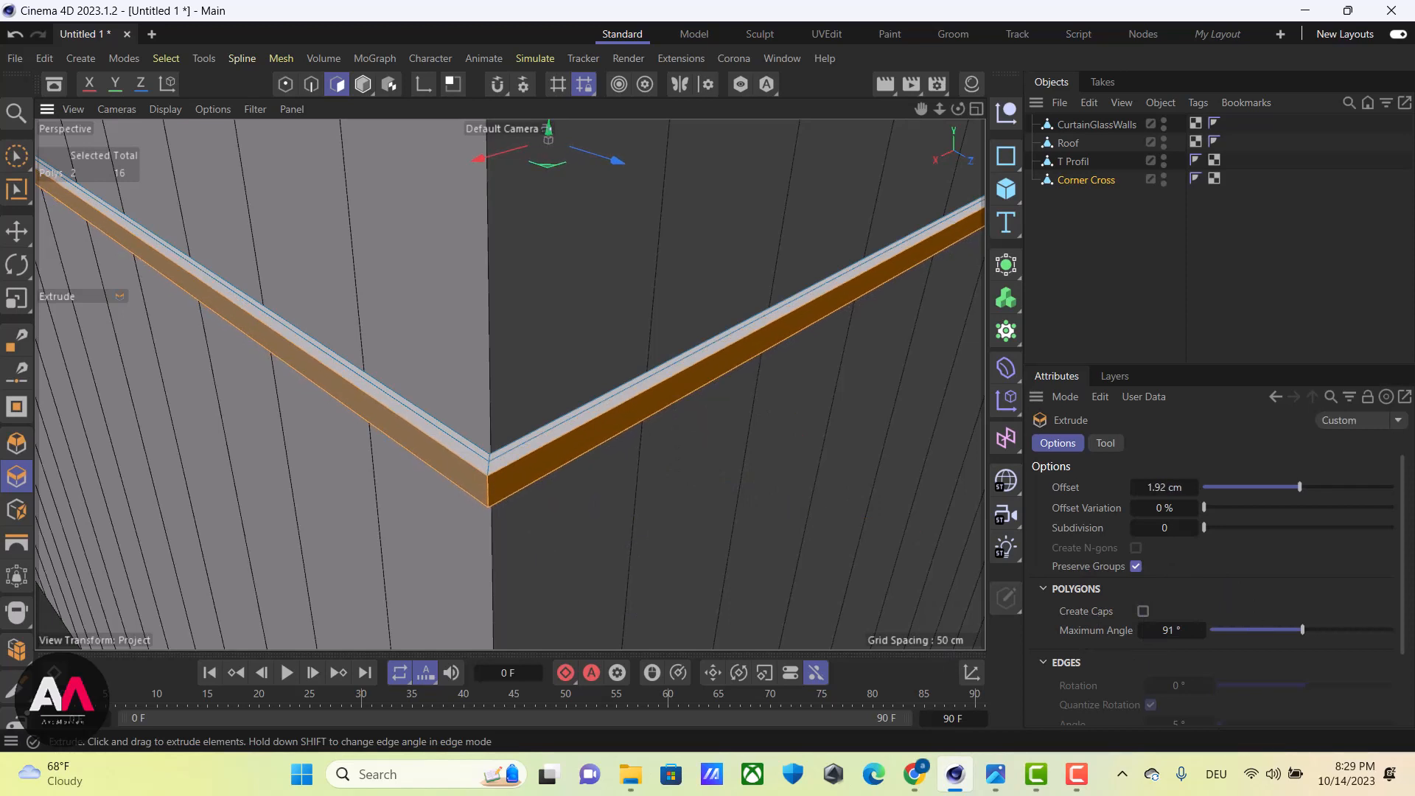
click(1165, 486)
text(2)
key(Return)
Add symmetrical loop cuts across the Corner Cross arm on the darker wall, at a distance of 5 cm from its ends
alt+drag(732, 454, 512, 362)
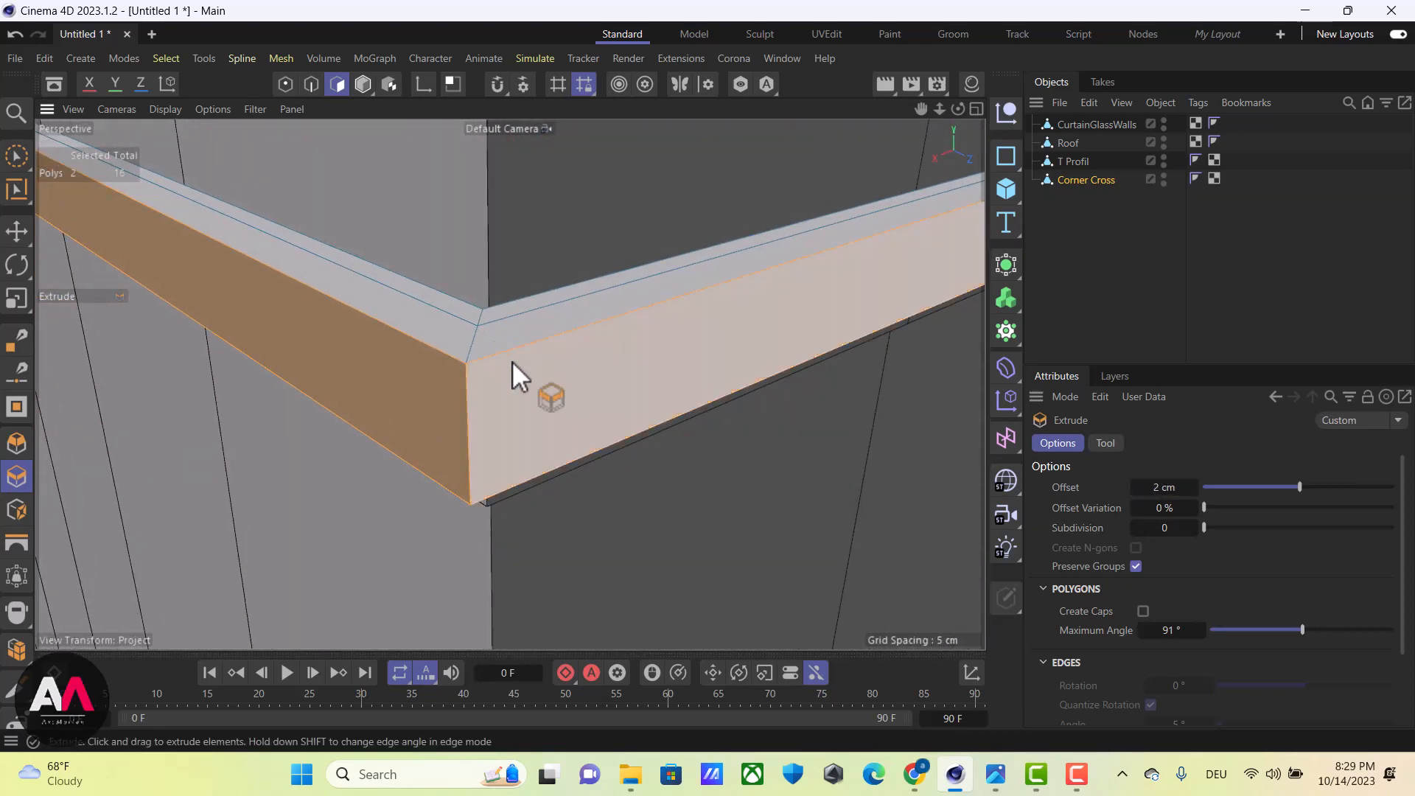
key(k)
key(l)
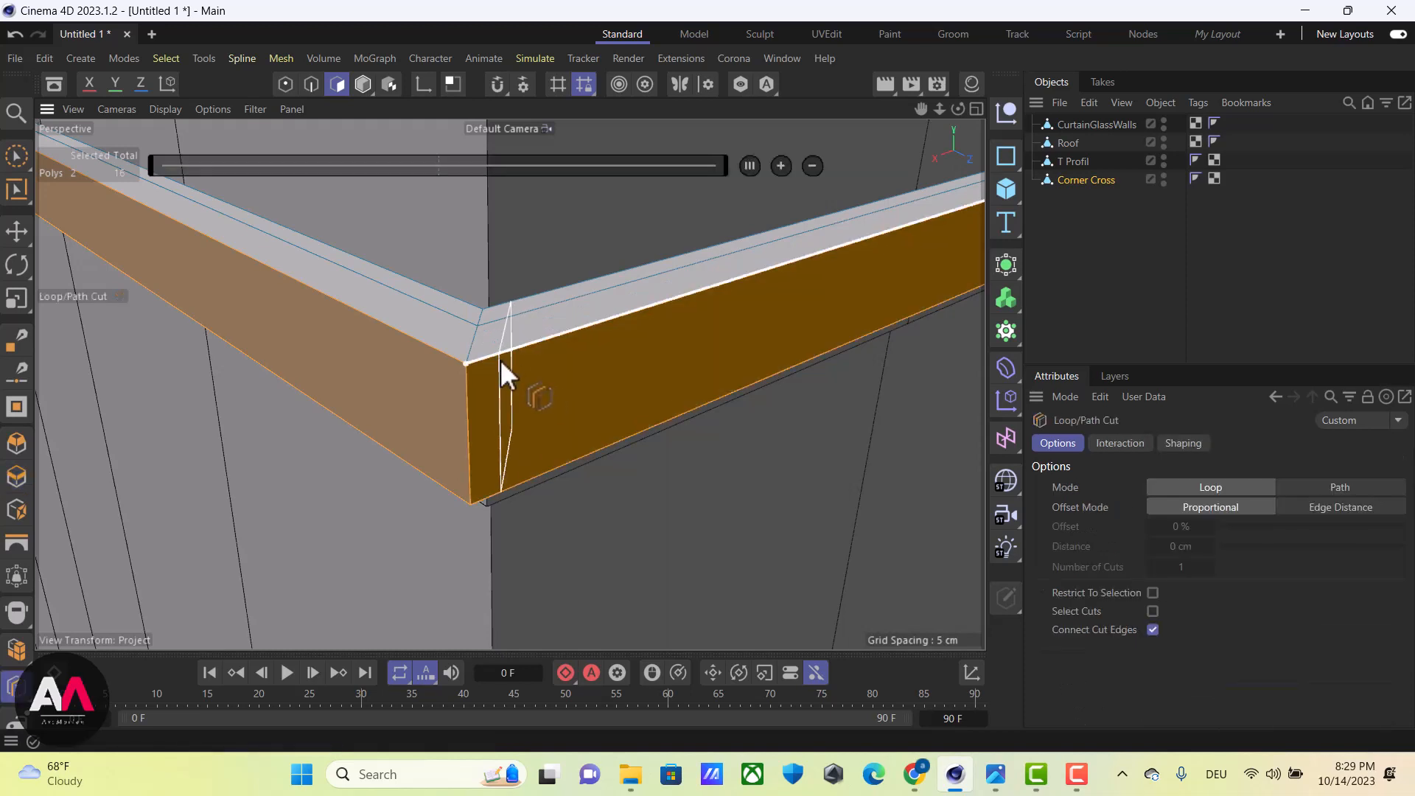
alt+drag(497, 381, 515, 414)
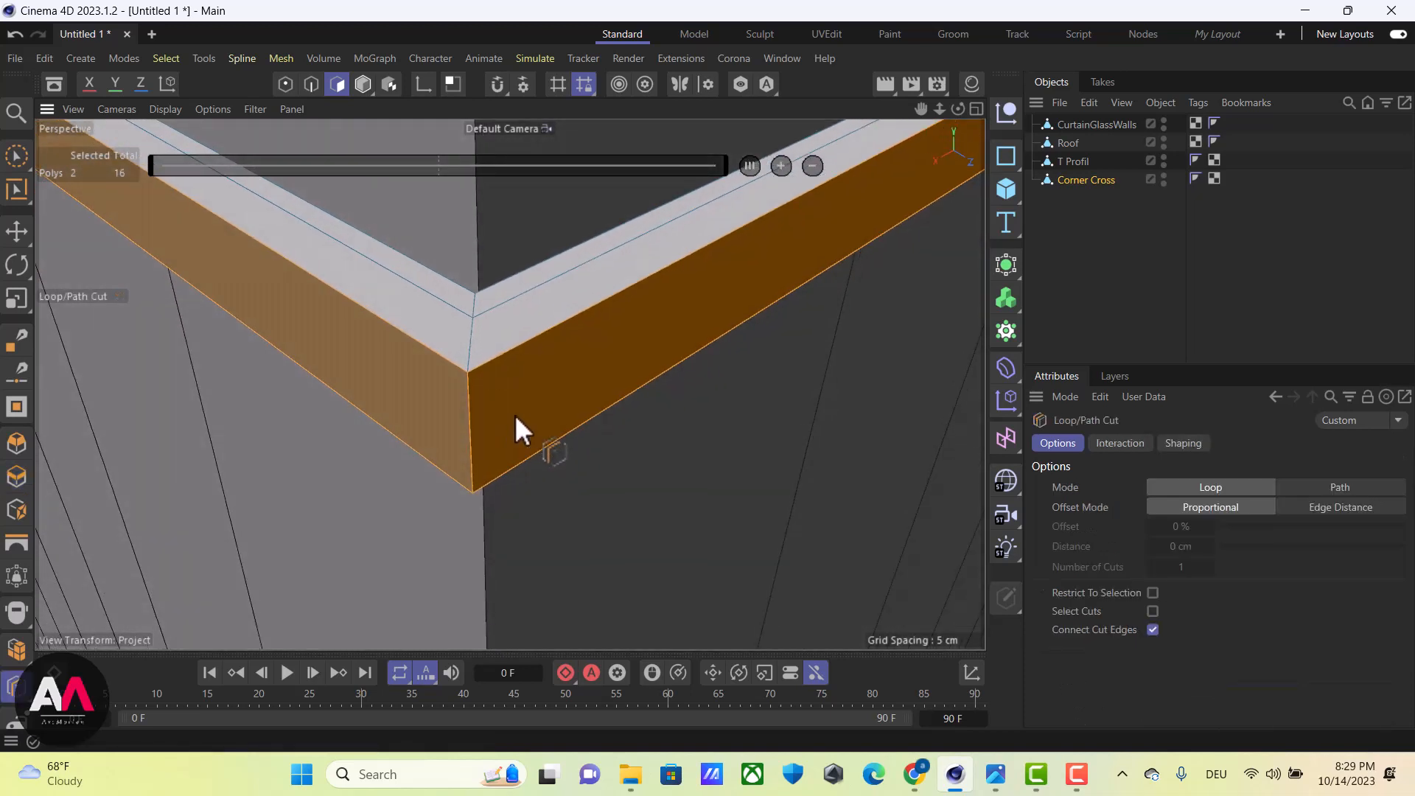
click(555, 338)
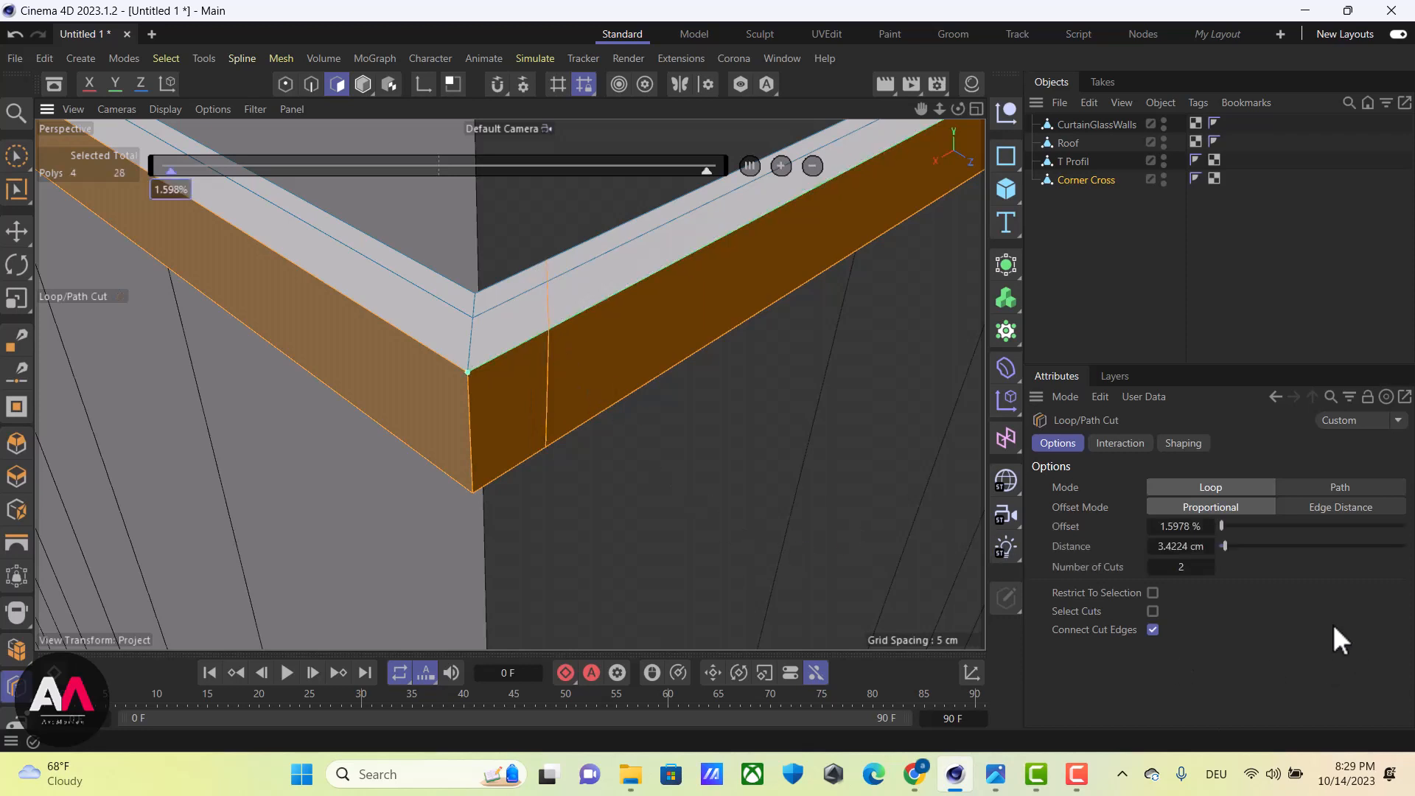
click(1181, 527)
click(1179, 546)
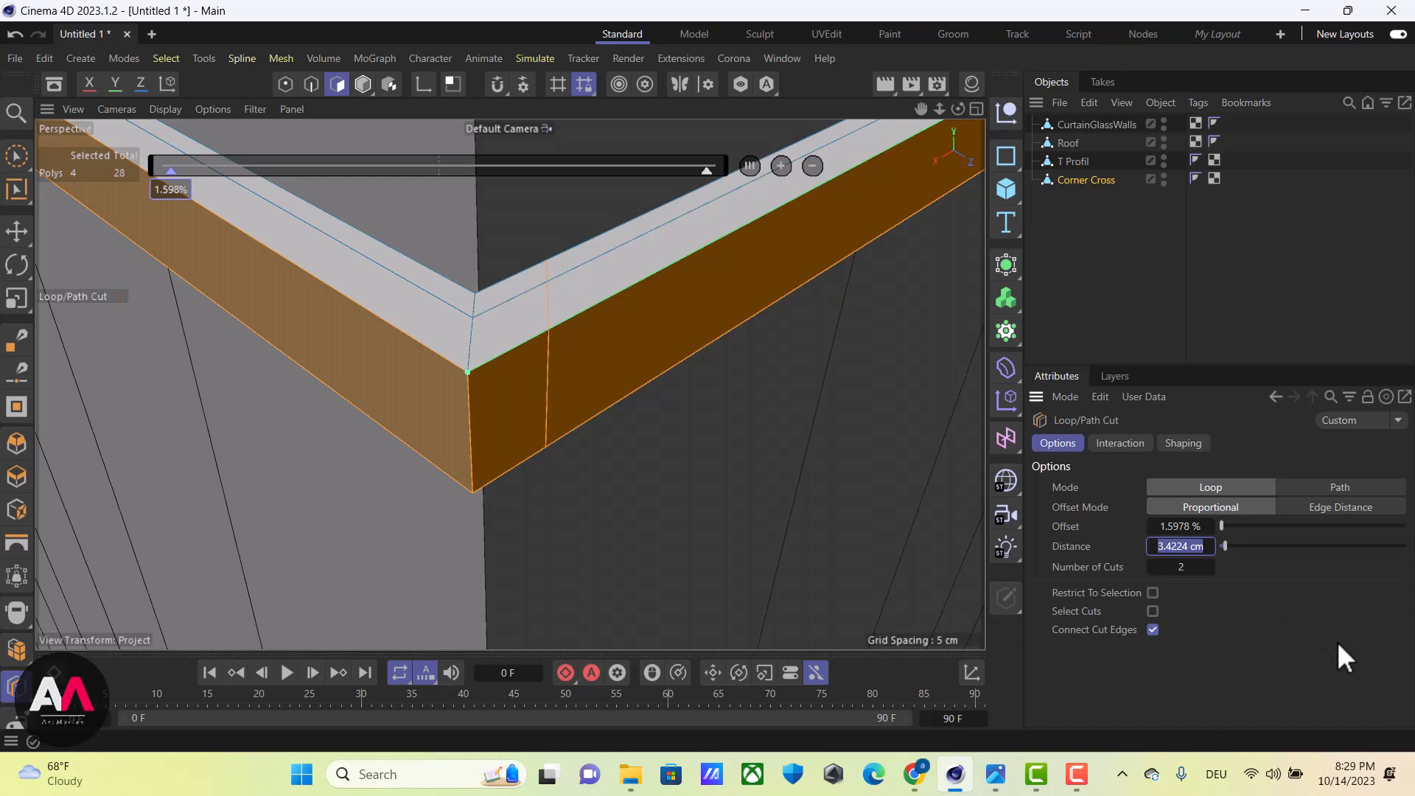
text(4)
key(Return)
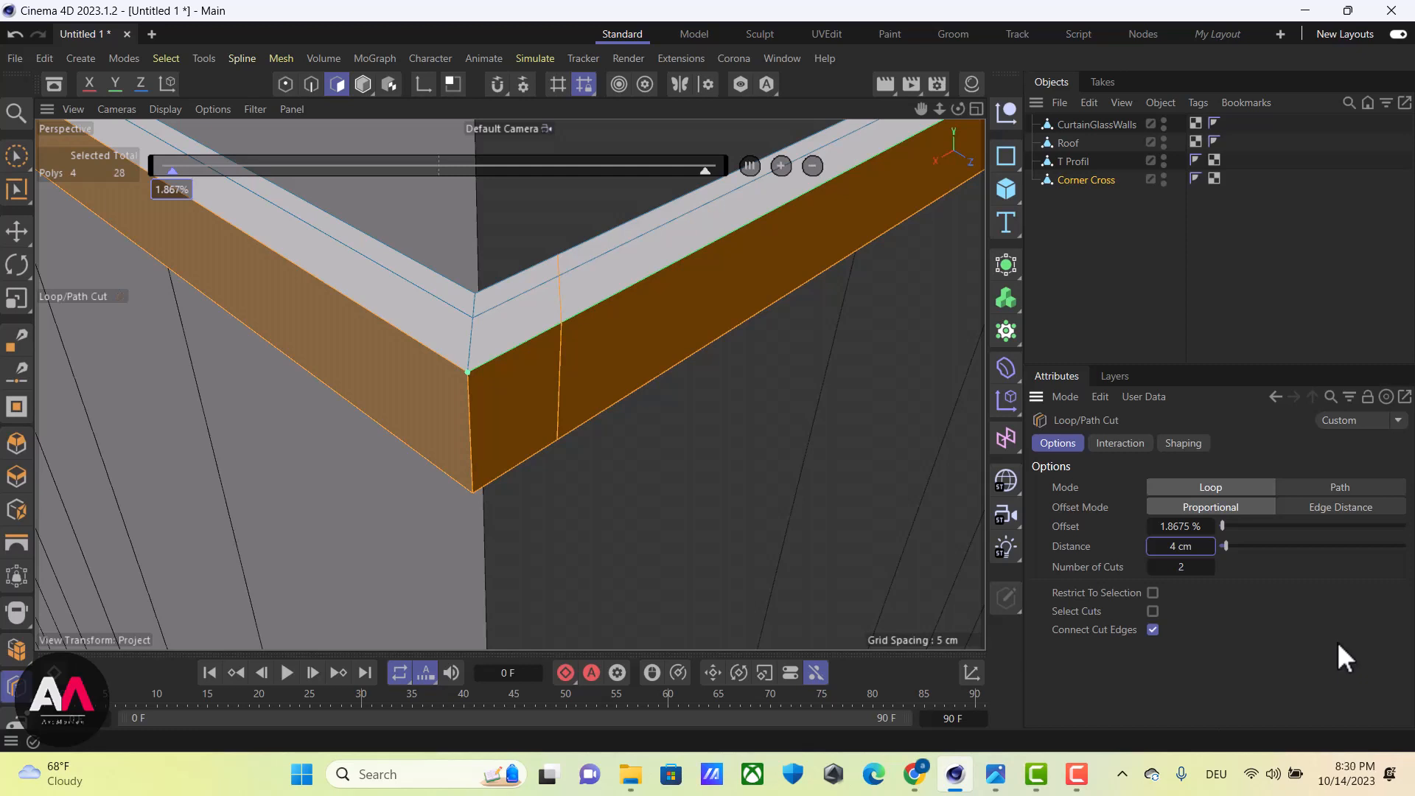
click(1194, 547)
text(5)
key(Return)
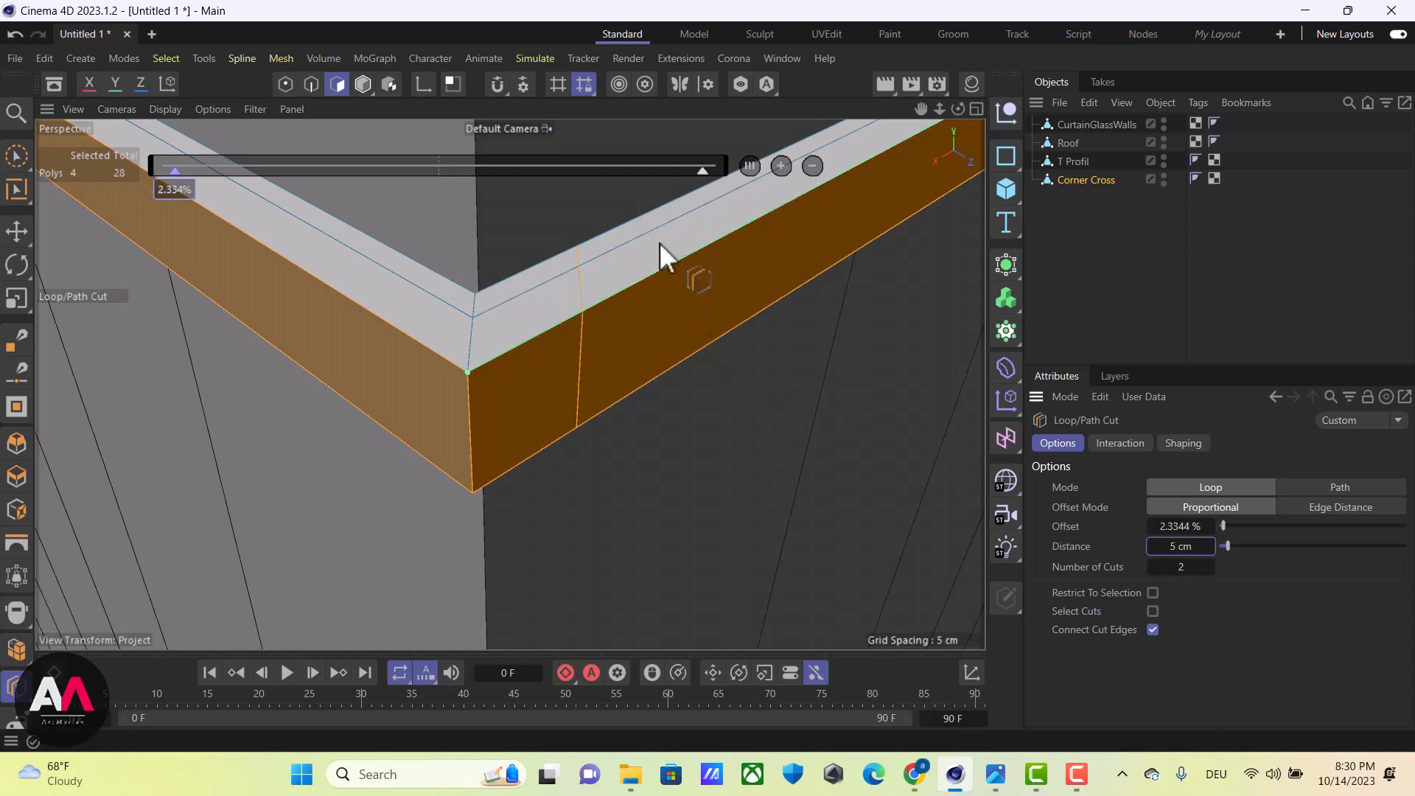
Add matching symmetrical loop cuts across the arm on the lighter wall, at a distance of 5 cm
click(374, 307)
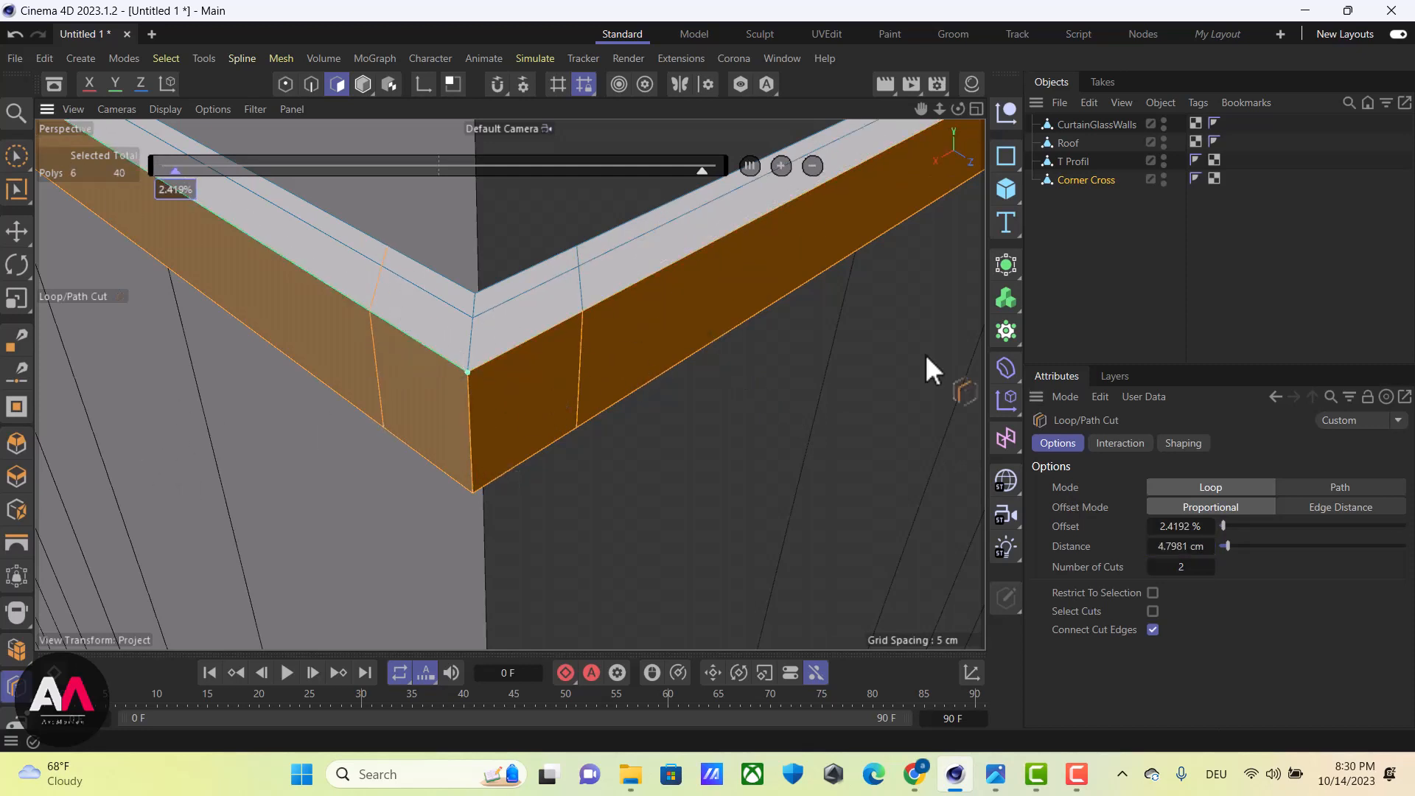
double_click(1179, 546)
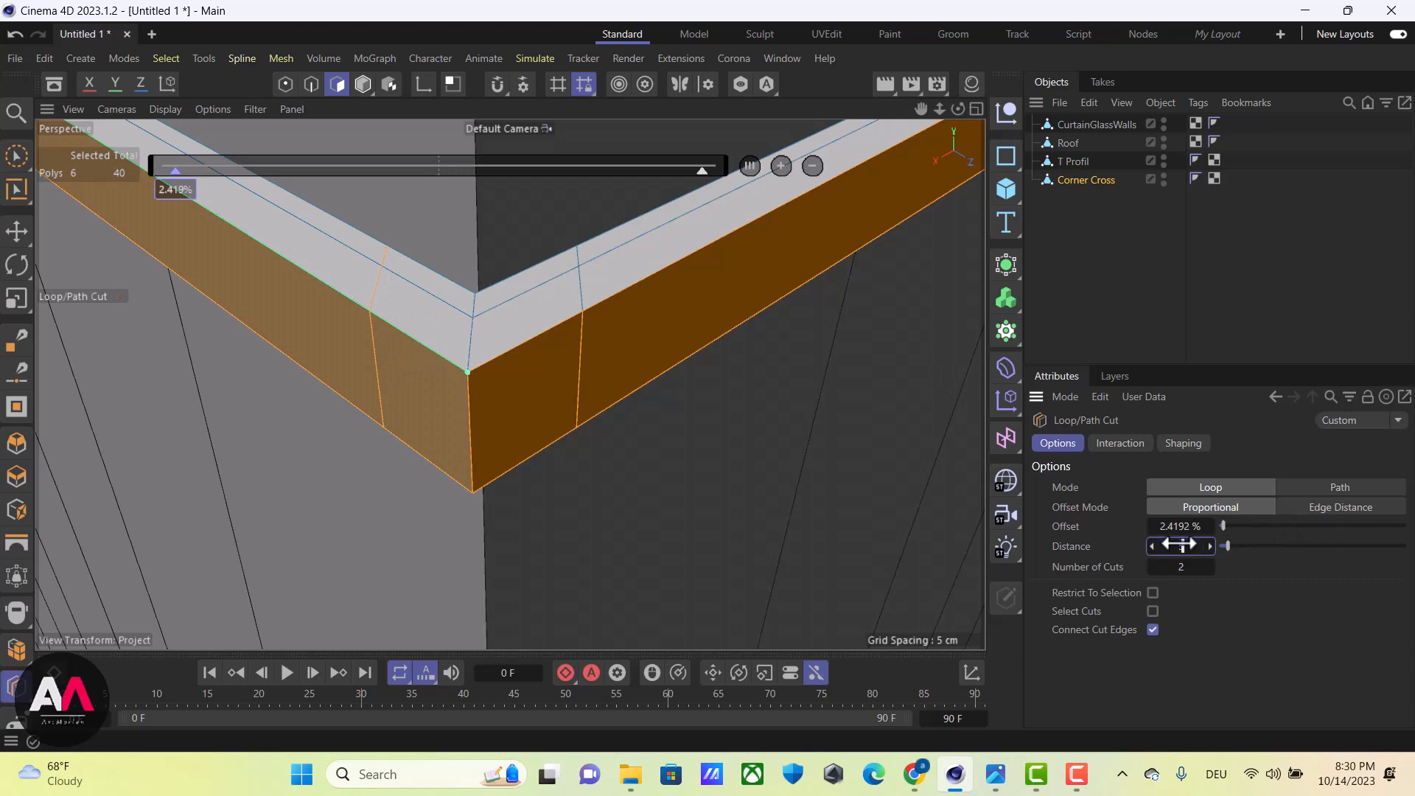
text(5)
key(Return)
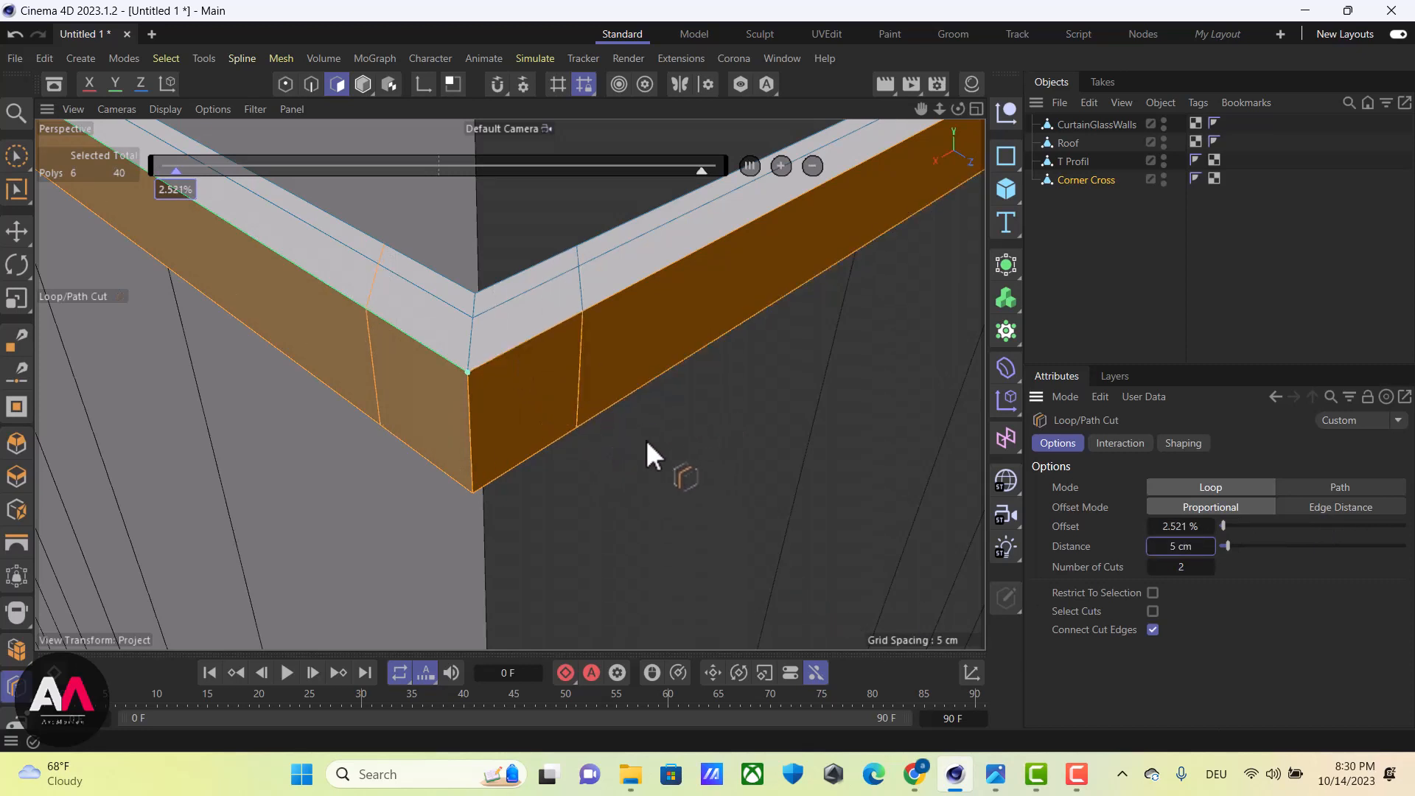
Turn off Symmetrical Cut for the Loop/Path Cut tool
scroll(353, 561, down, 5)
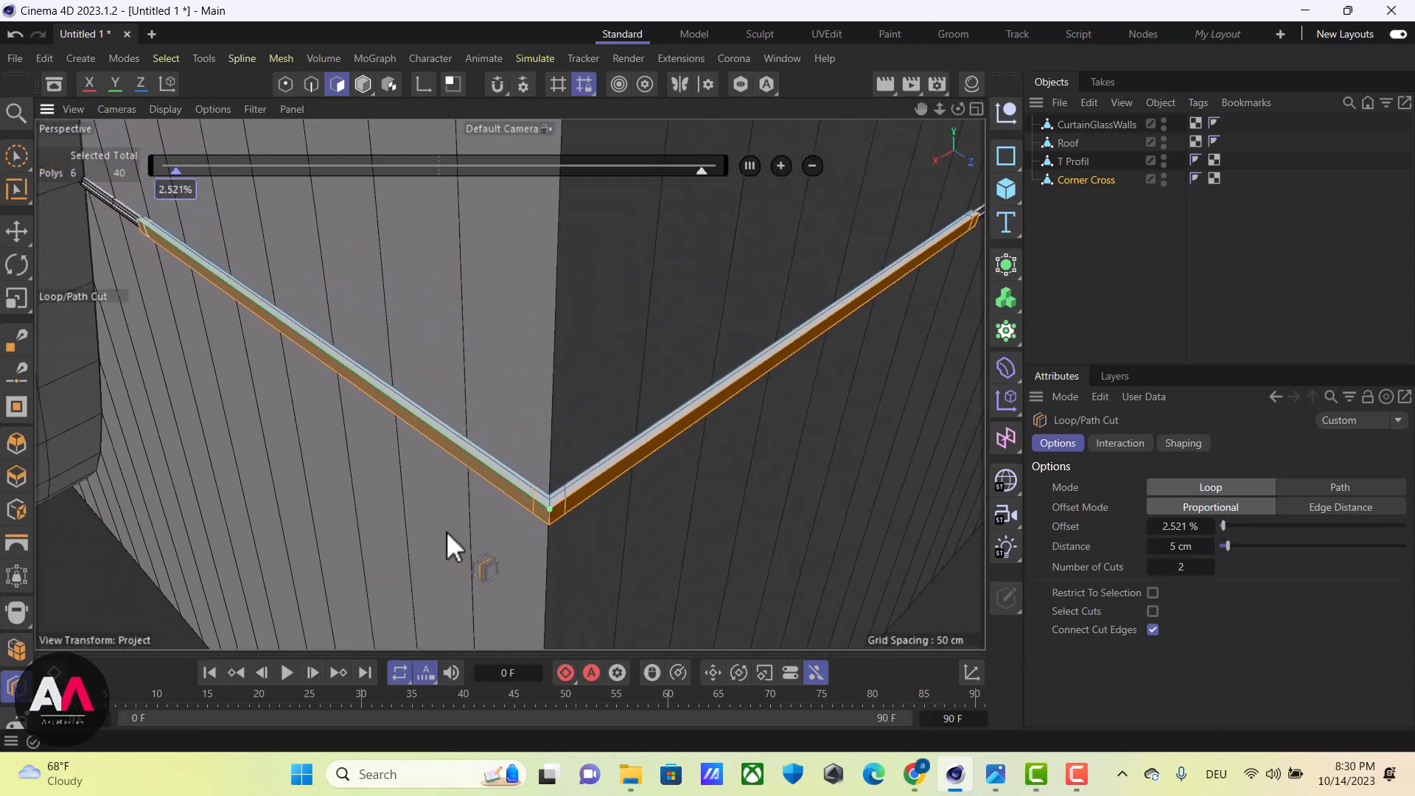
scroll(450, 529, up, 4)
click(1119, 444)
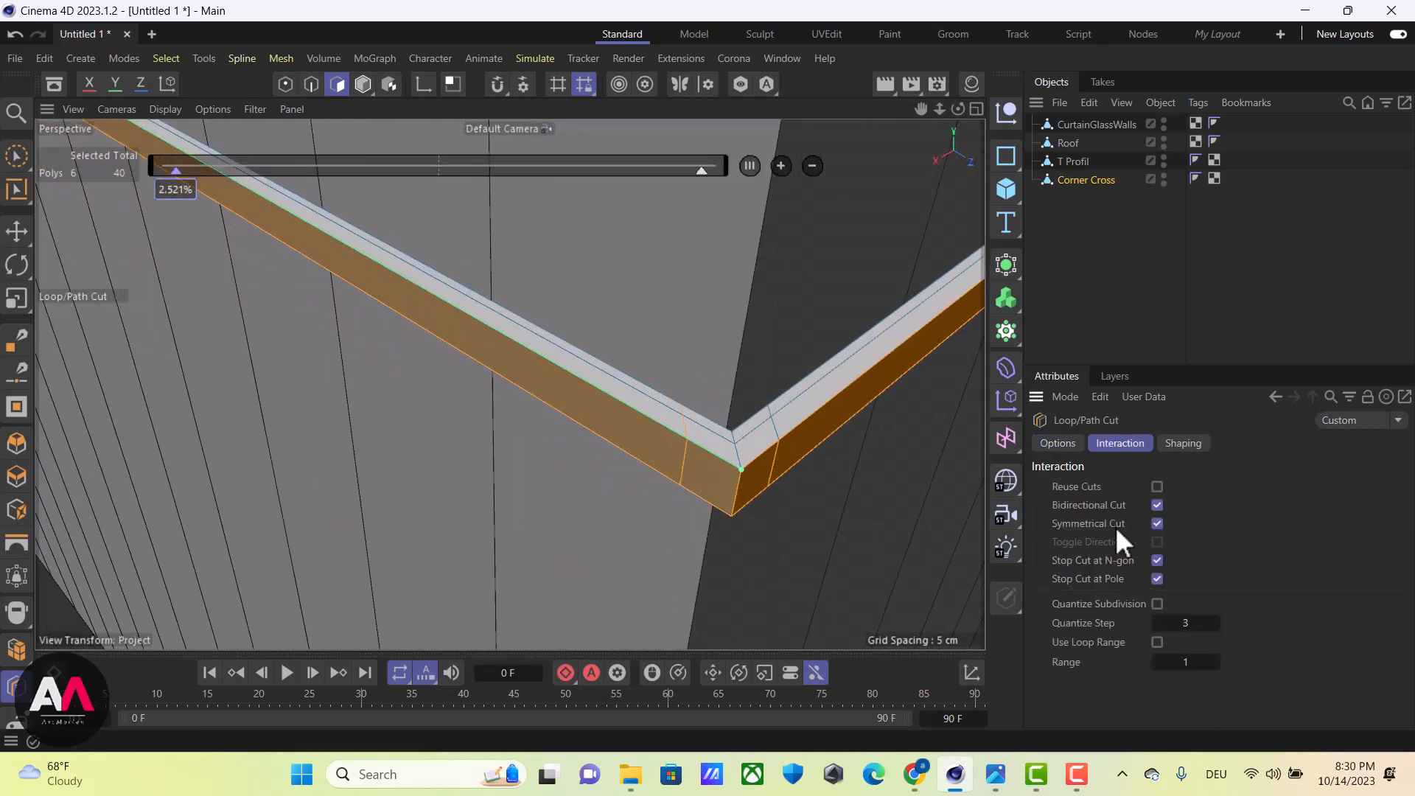
click(1157, 523)
scroll(775, 446, up, 3)
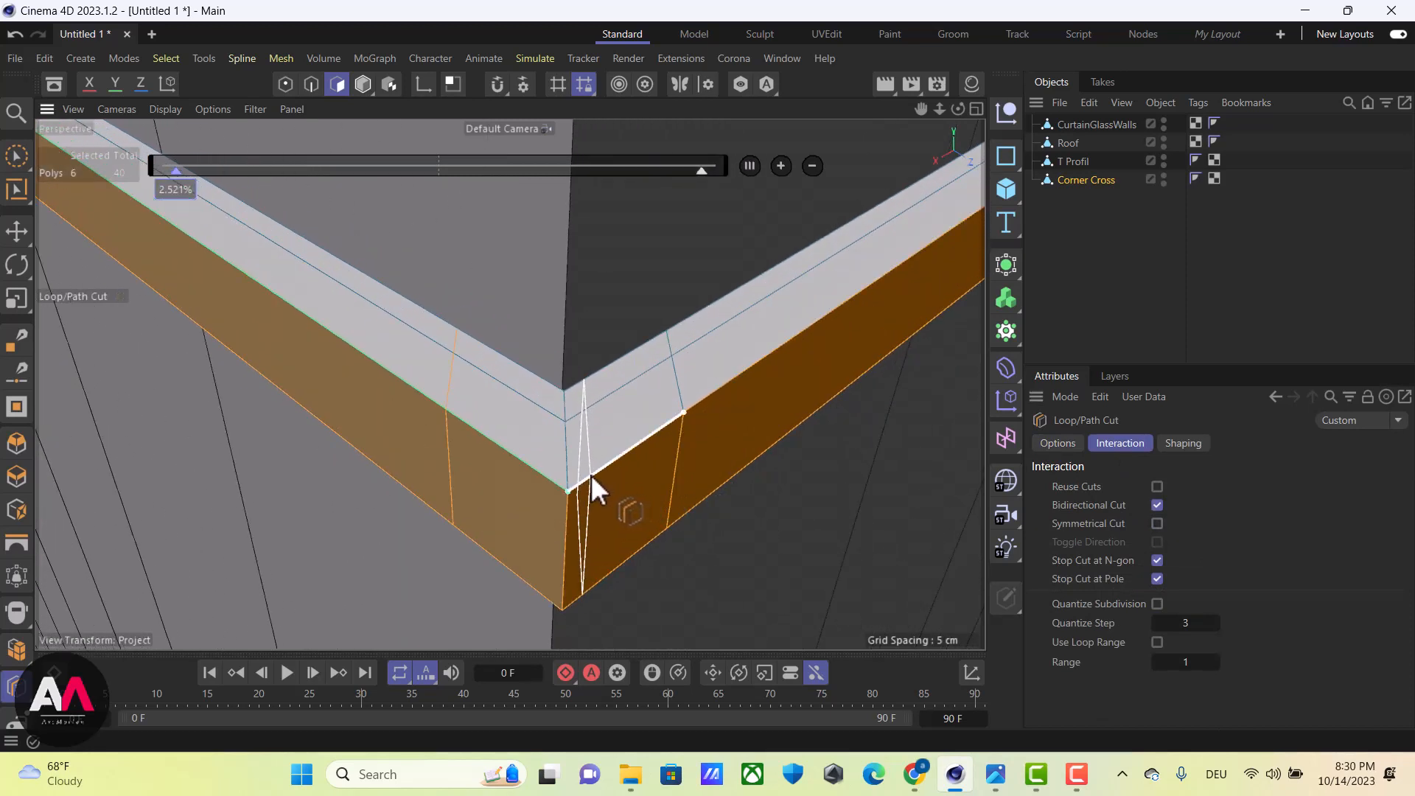
click(591, 475)
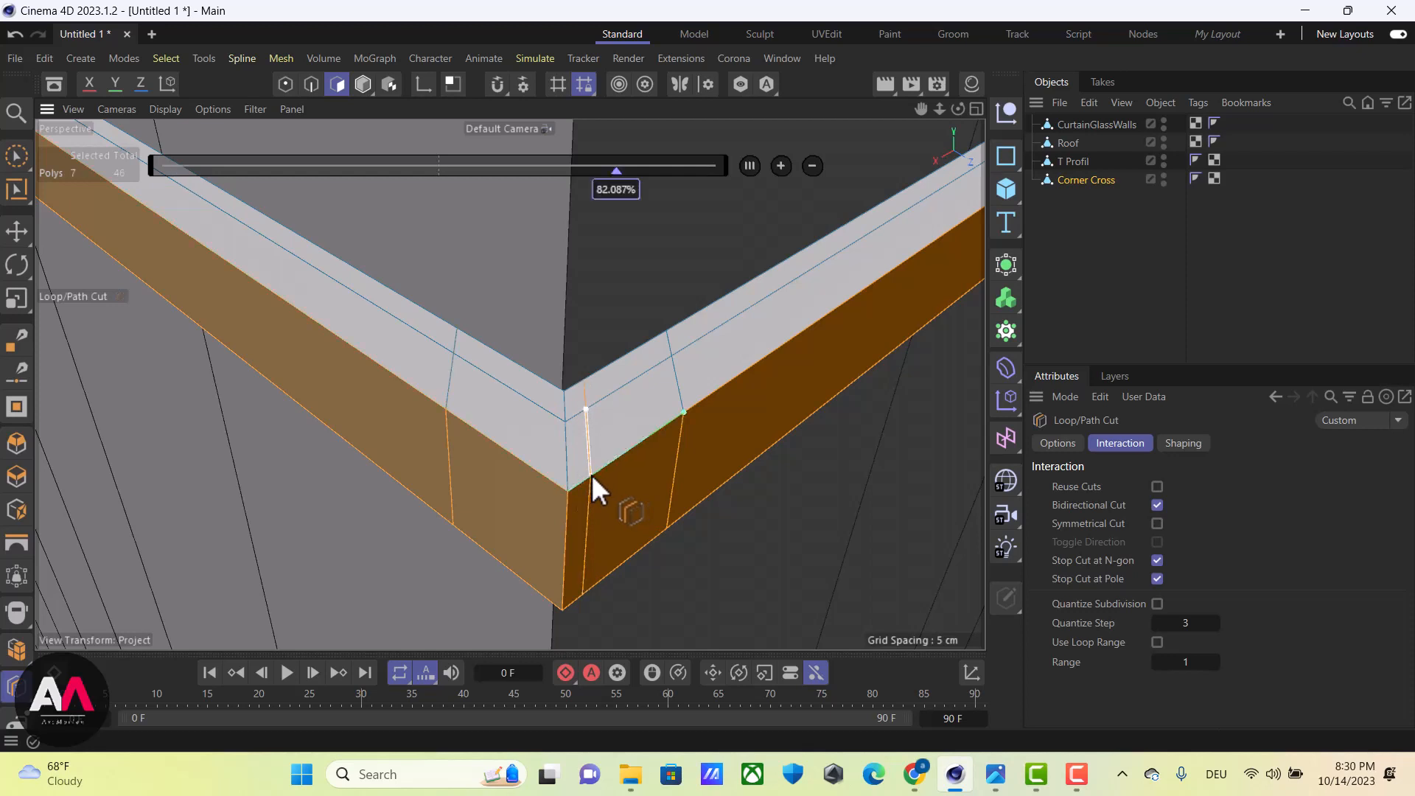
click(1057, 443)
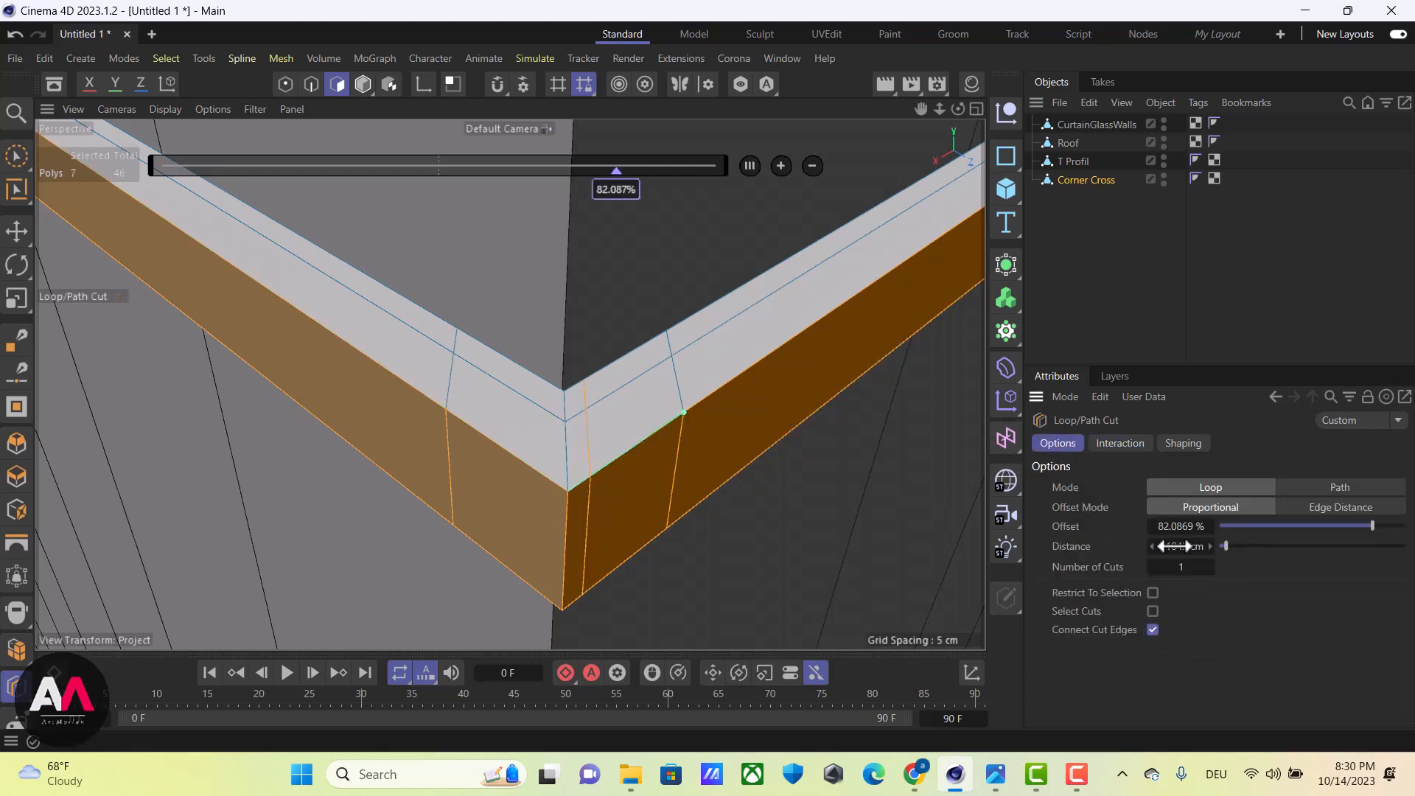
key(ctrl+z)
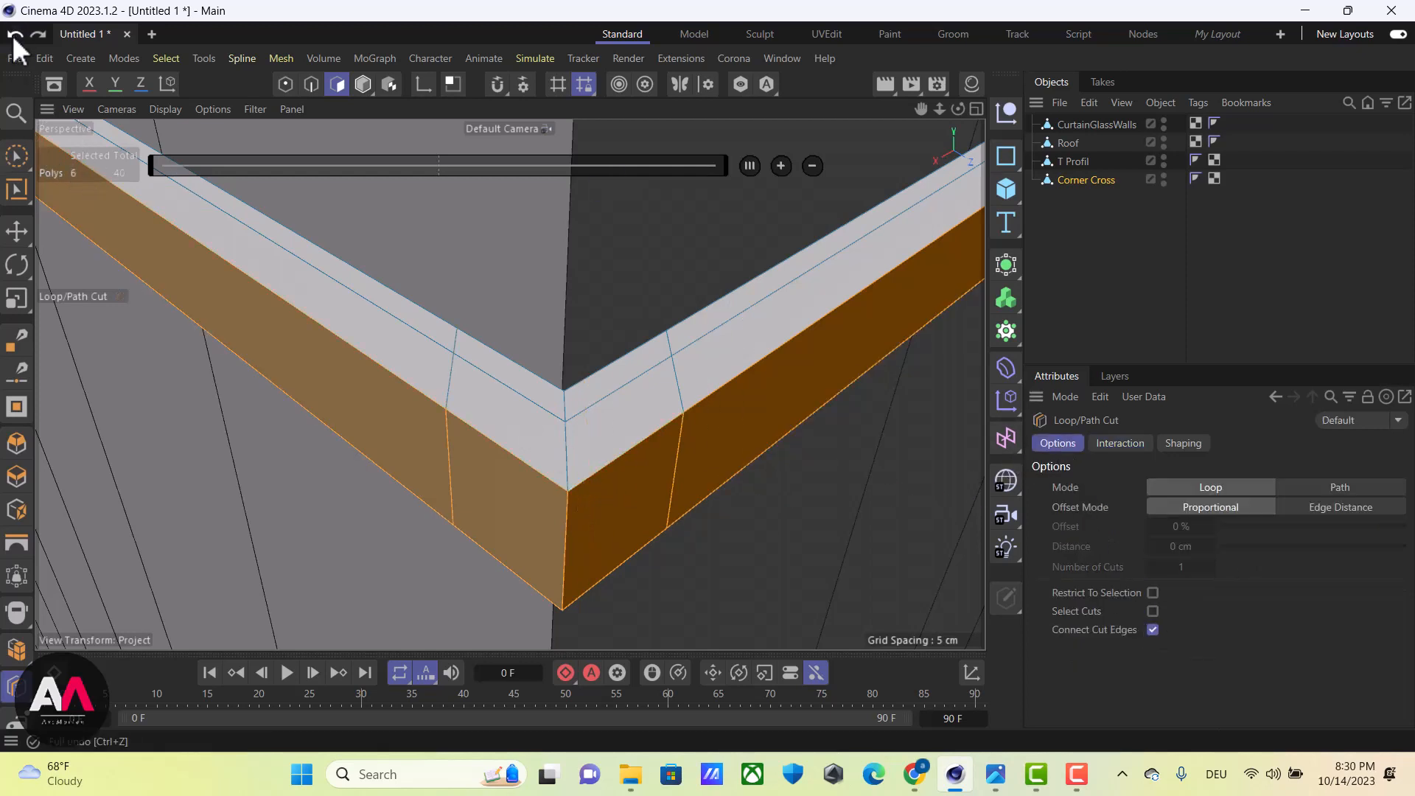
Add a single loop cut on each arm of the Corner Cross at a distance of 0.5 cm from the corner
click(599, 483)
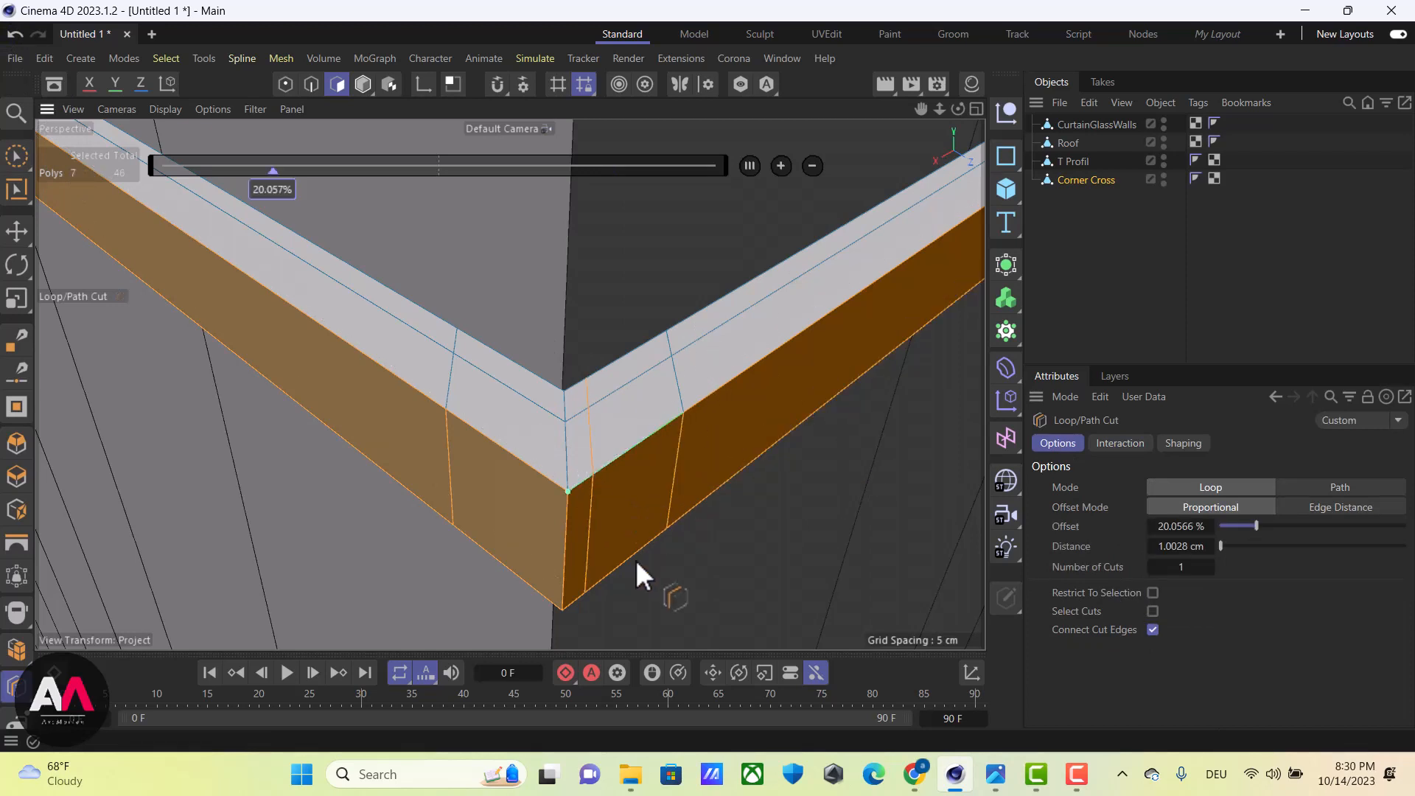
click(1179, 550)
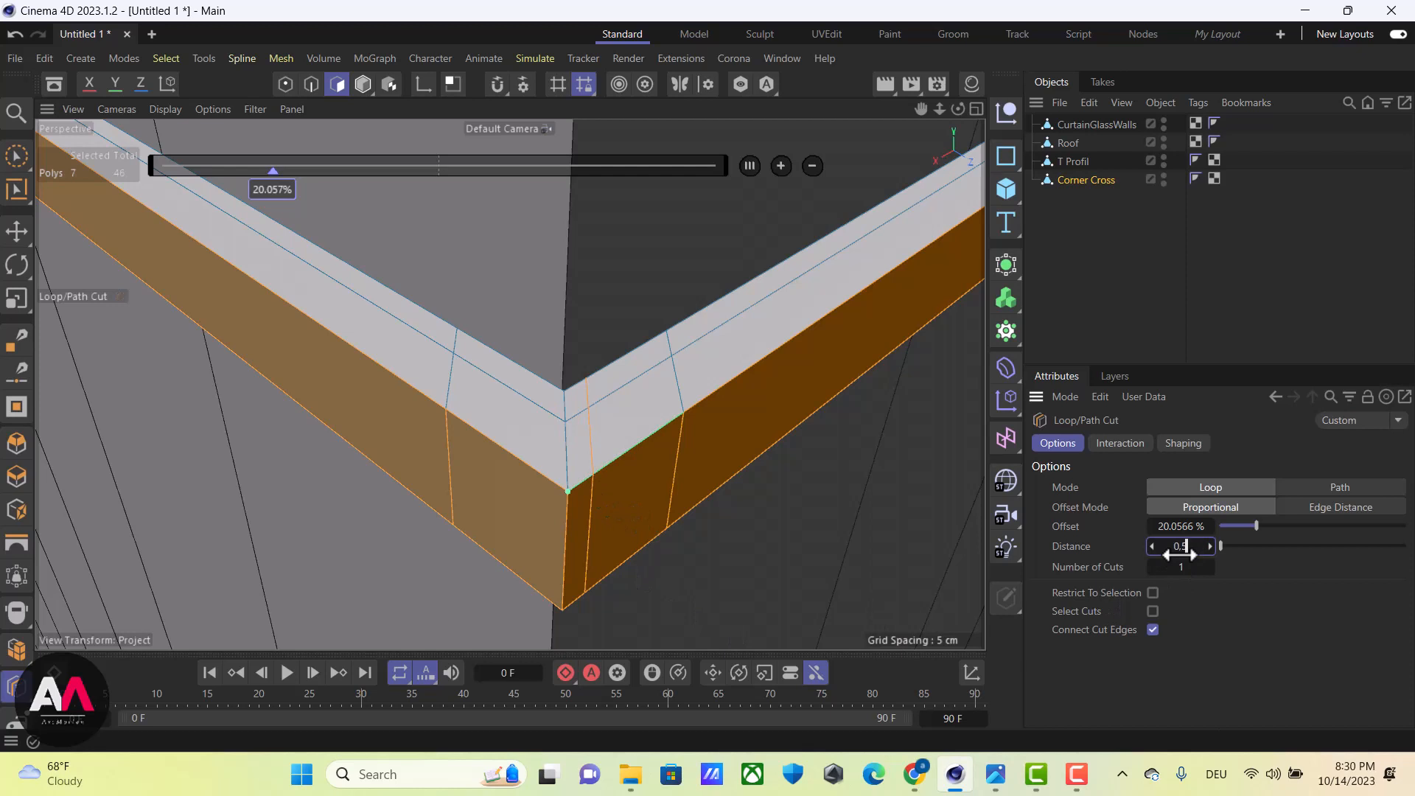
key(Return)
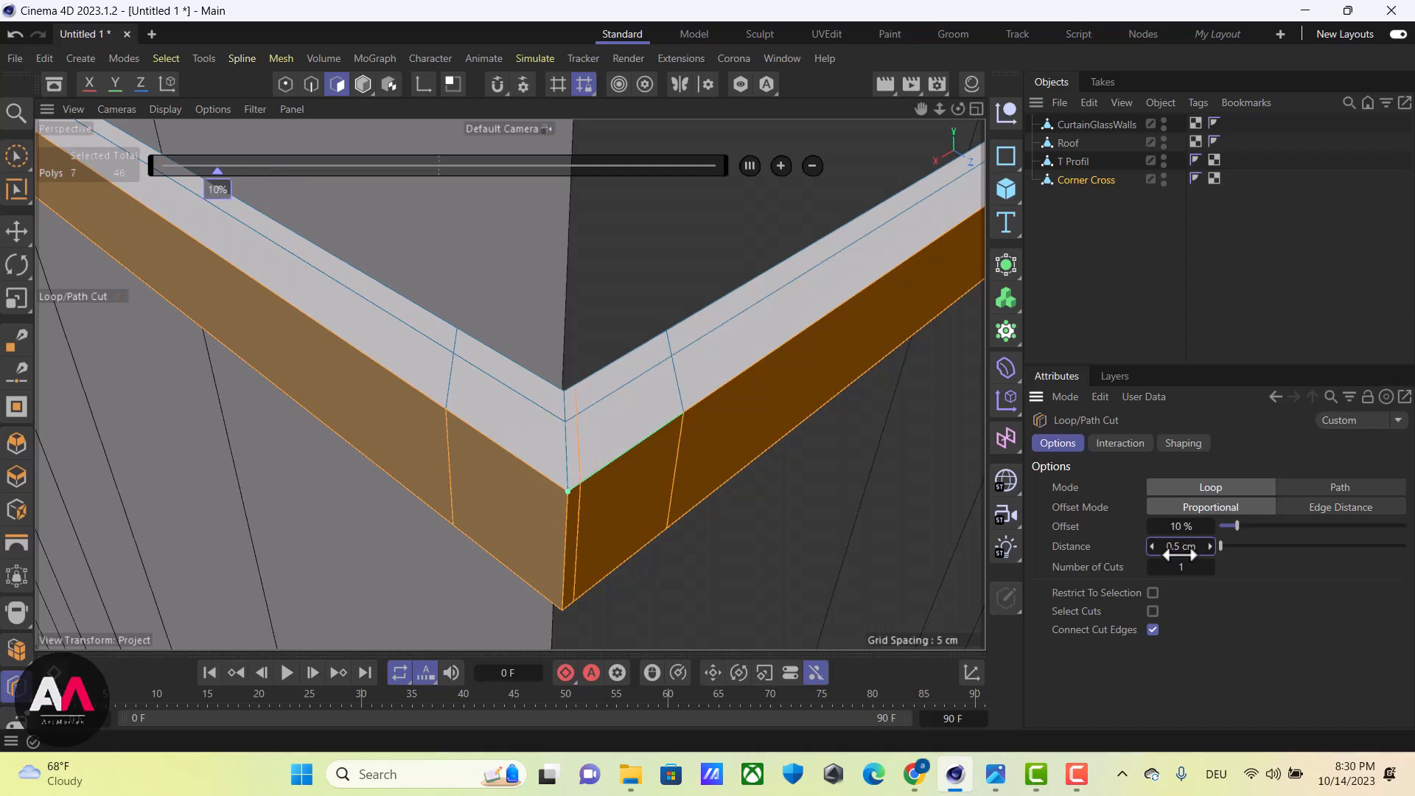
click(547, 468)
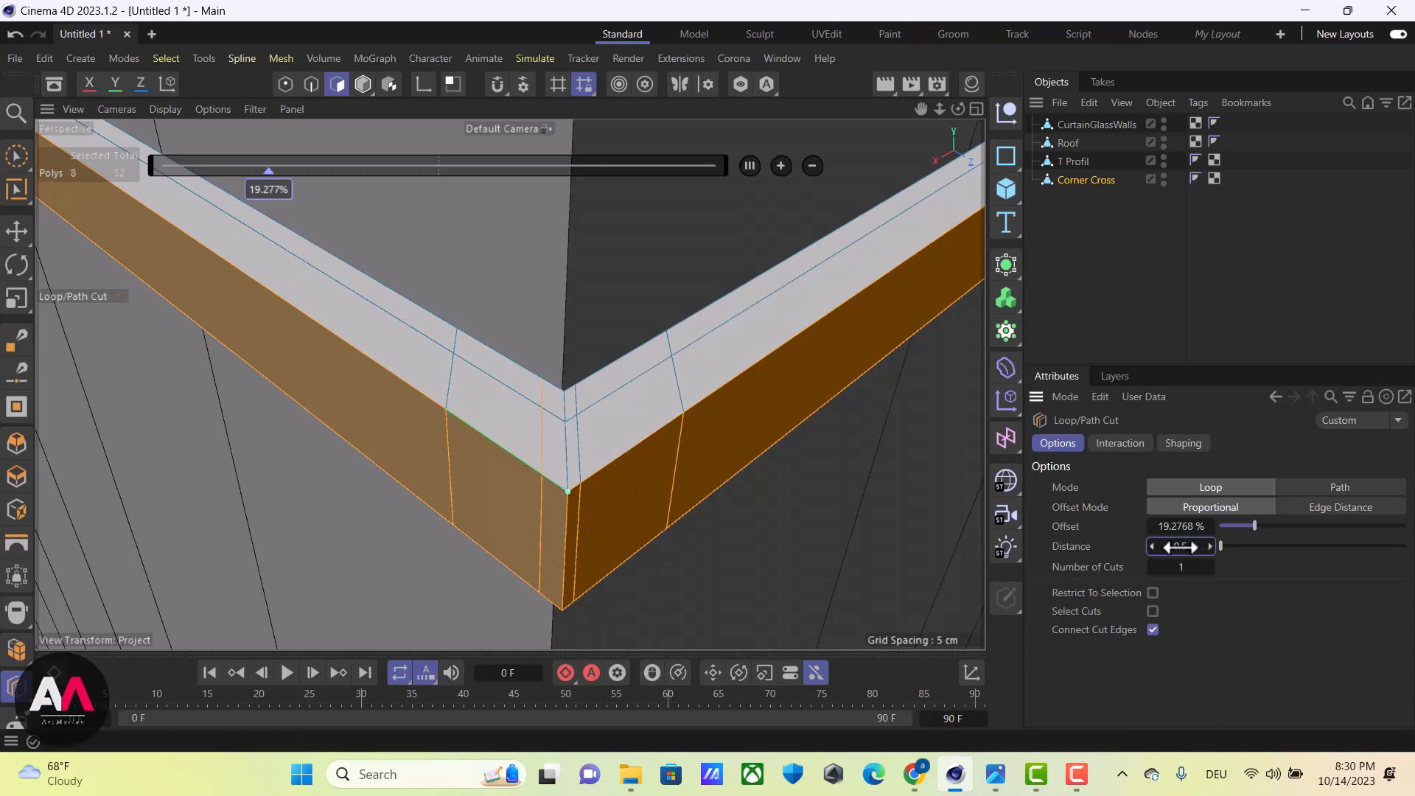
drag(1183, 547, 1182, 546)
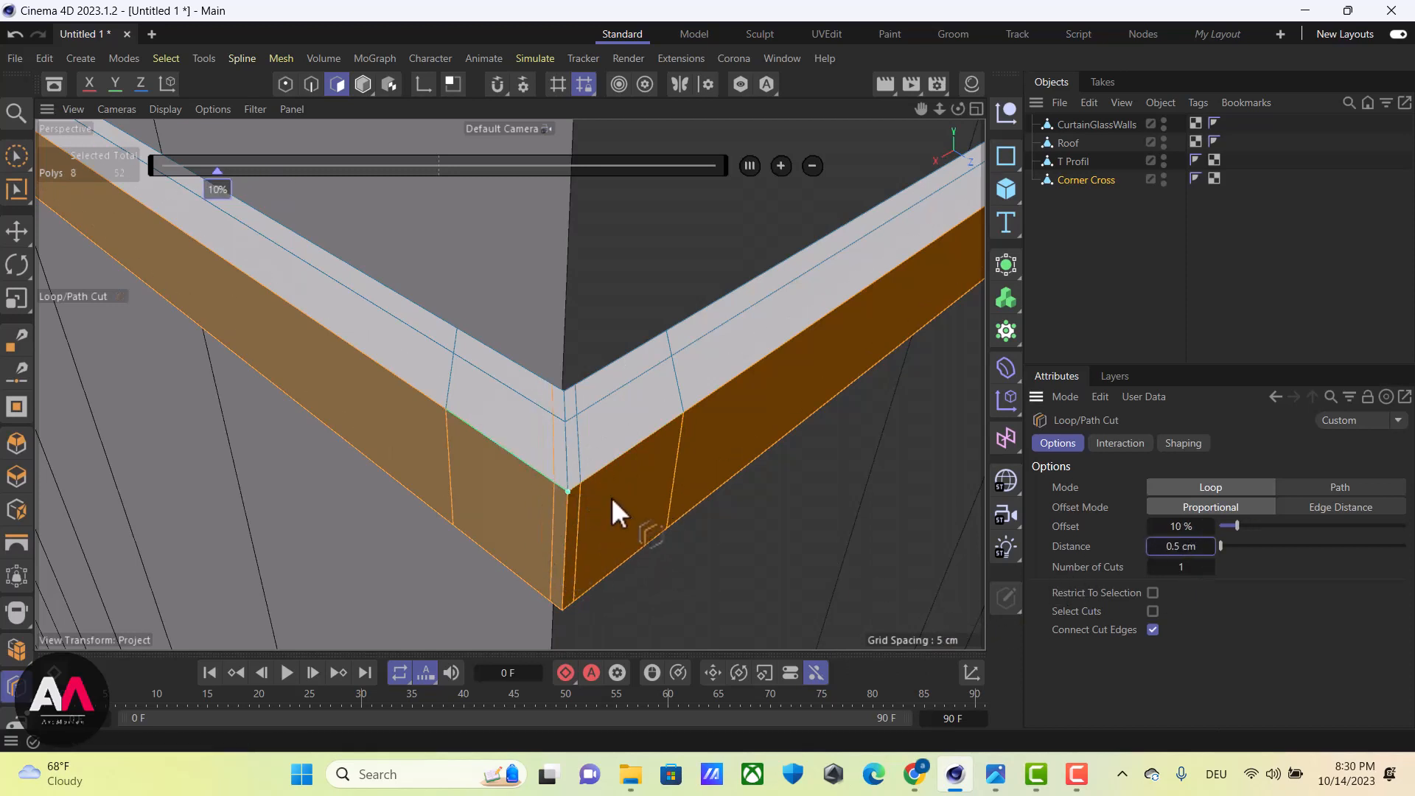
alt+drag(611, 497, 555, 488)
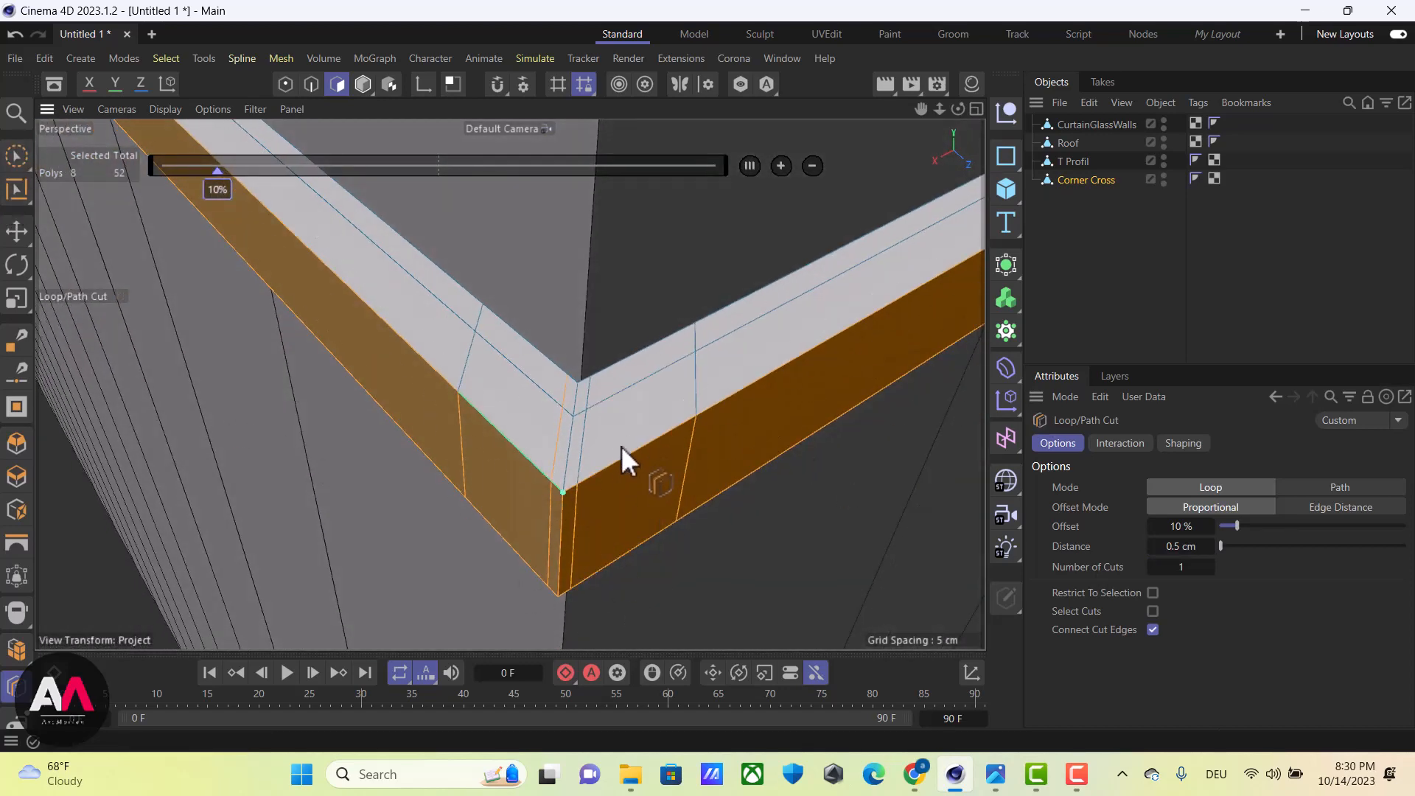
Examine the timber cross at the glass corner in the BosjesCapel.png reference image in Photos, and return to Cinema 4D
mouse_move(994, 783)
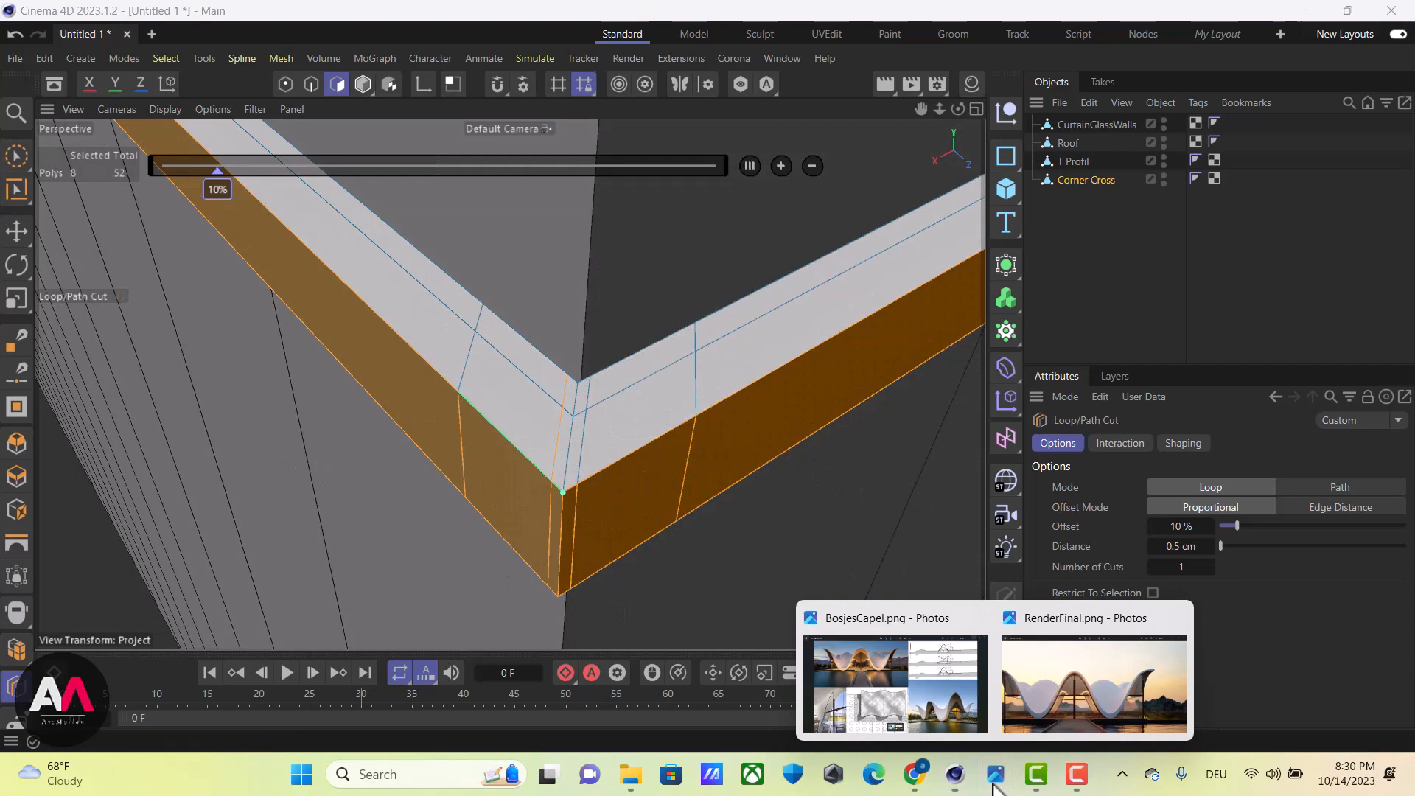
click(873, 621)
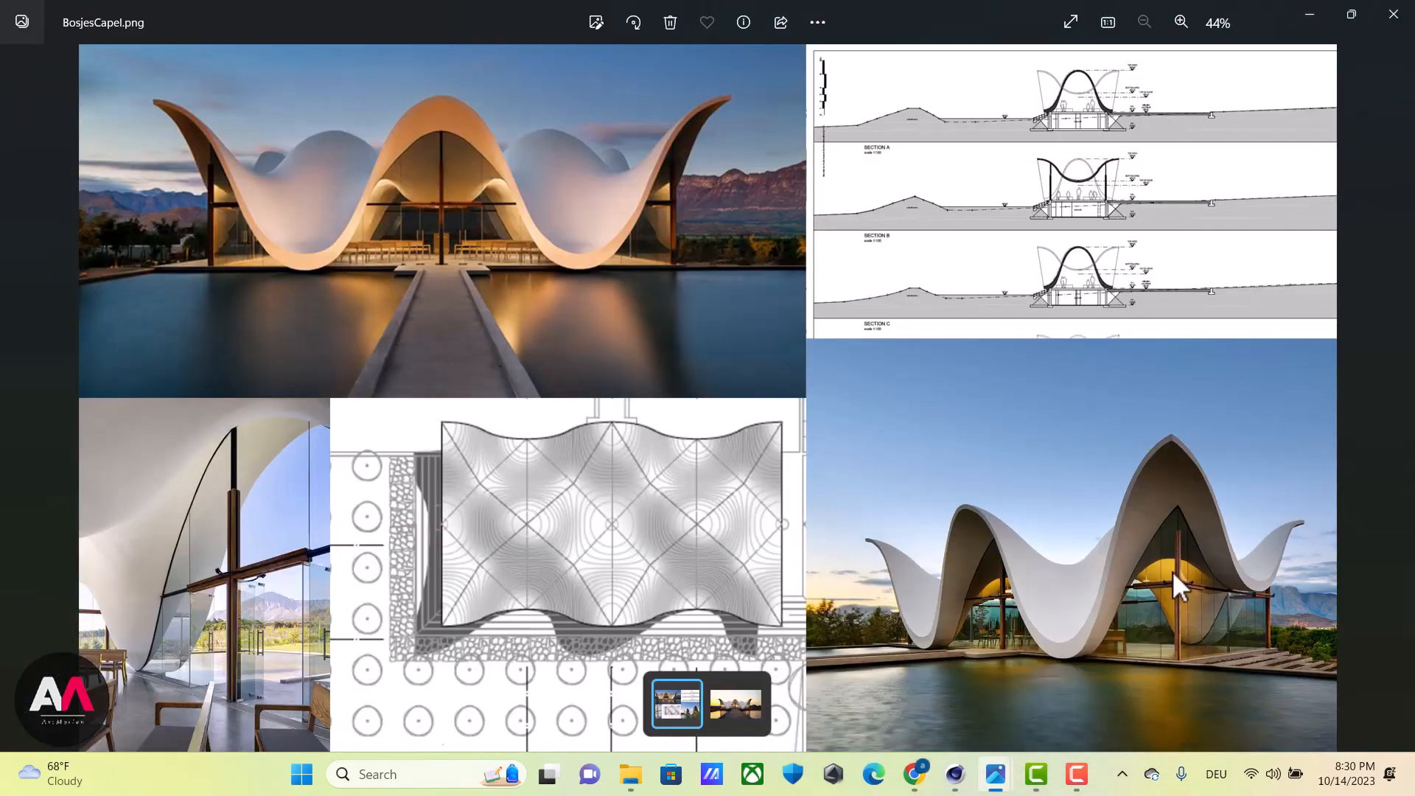
scroll(1174, 576, up, 8)
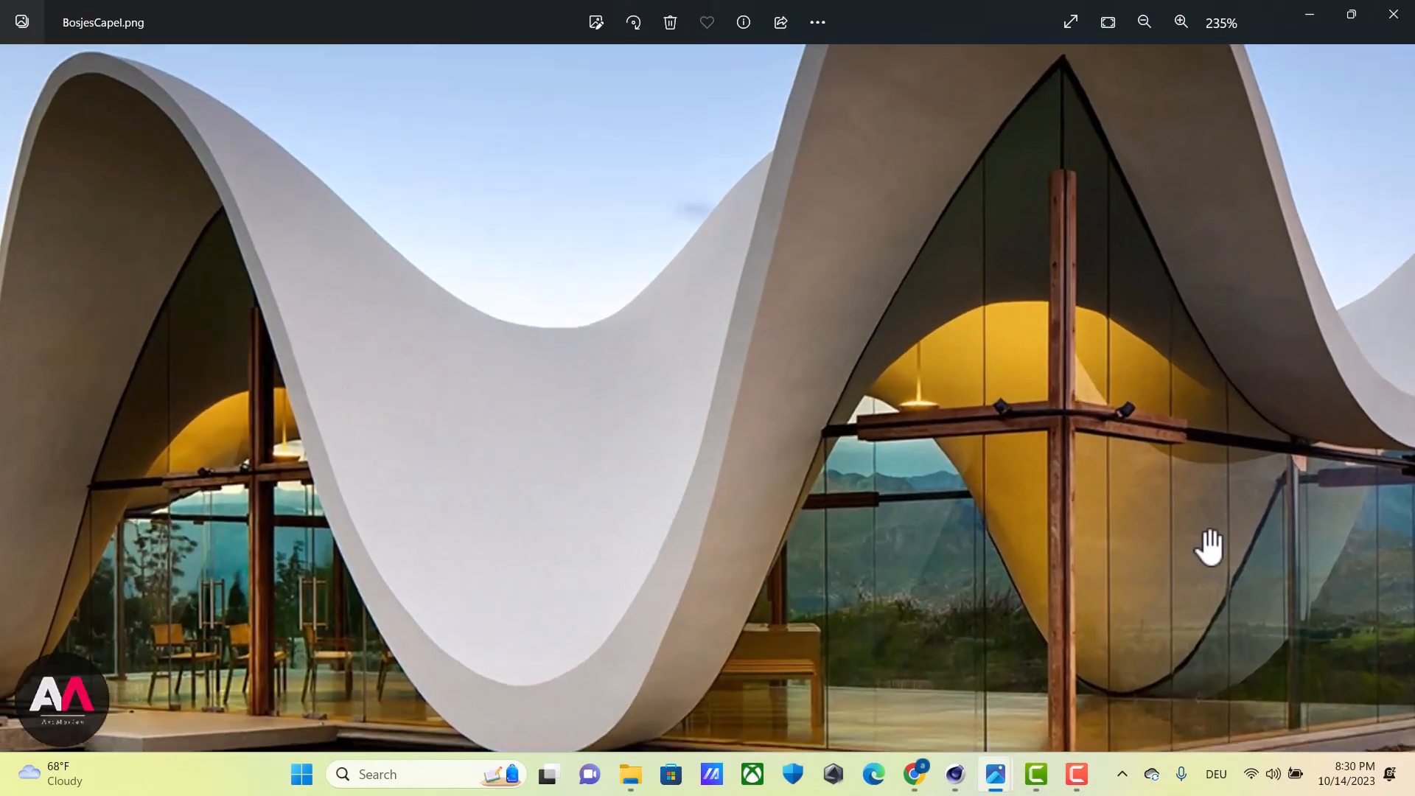
scroll(1210, 547, up, 2)
scroll(1006, 214, up, 2)
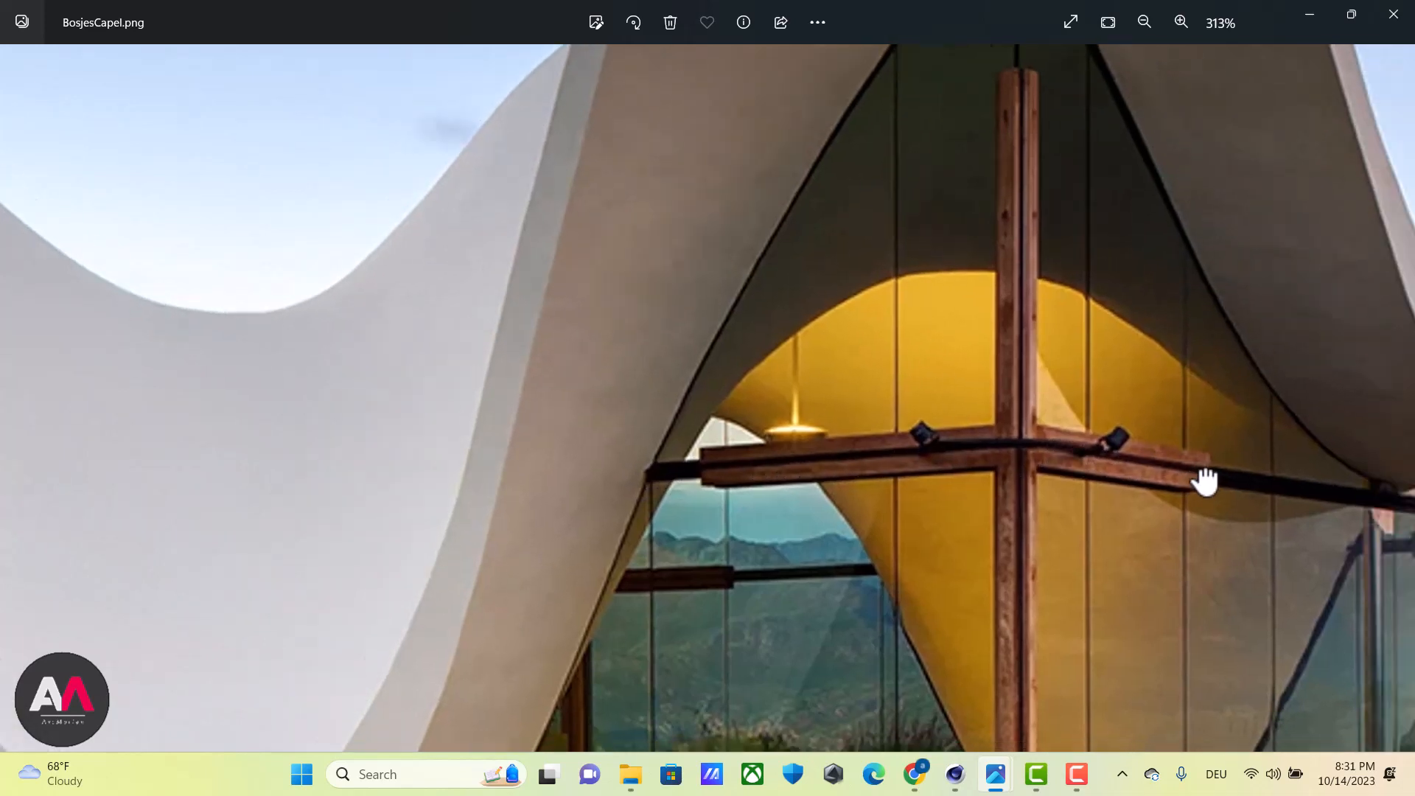
drag(1204, 474, 1137, 471)
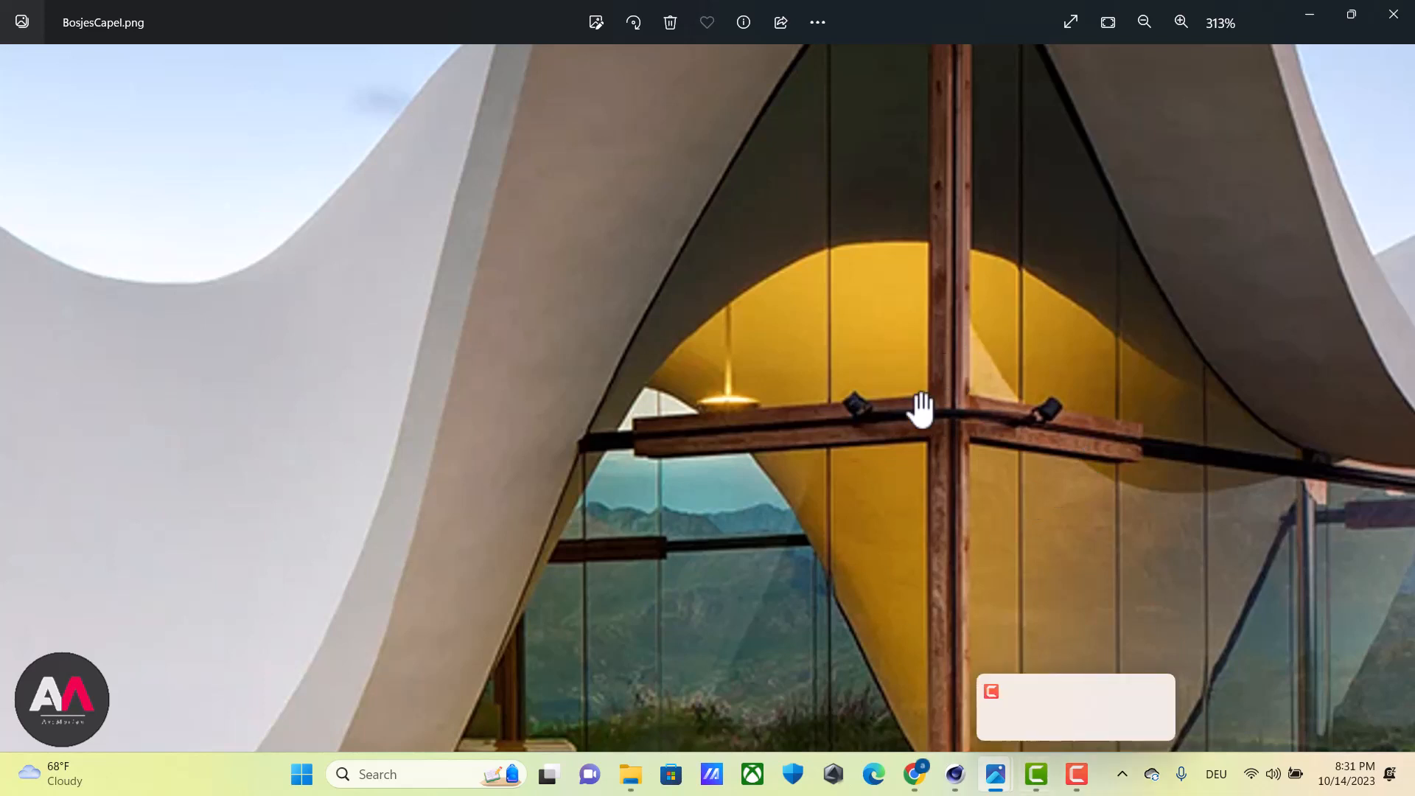
mouse_move(989, 789)
click(955, 774)
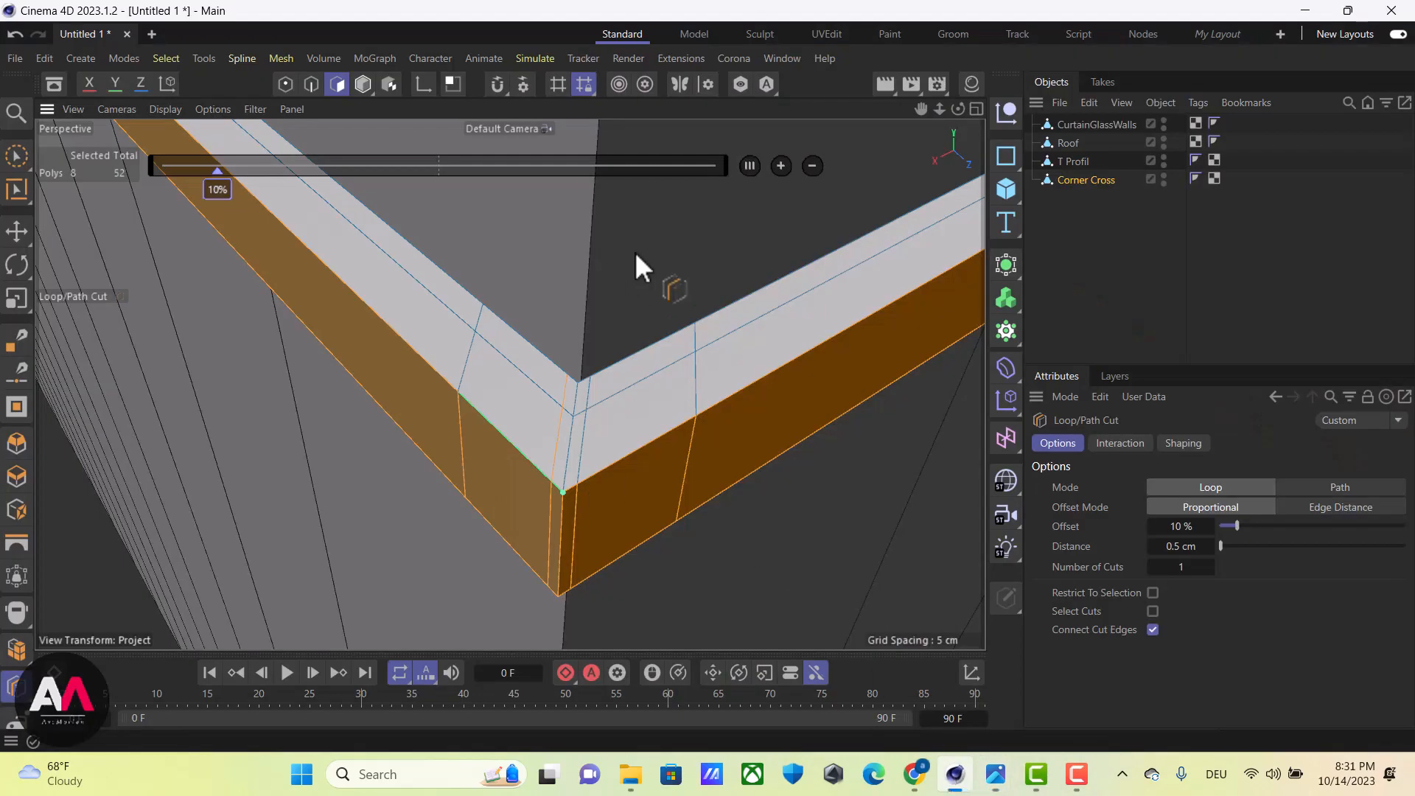
Brush-select the narrow polygons between the 0.5 cm cuts at the corner of the Corner Cross and delete them
alt+drag(587, 463, 588, 516)
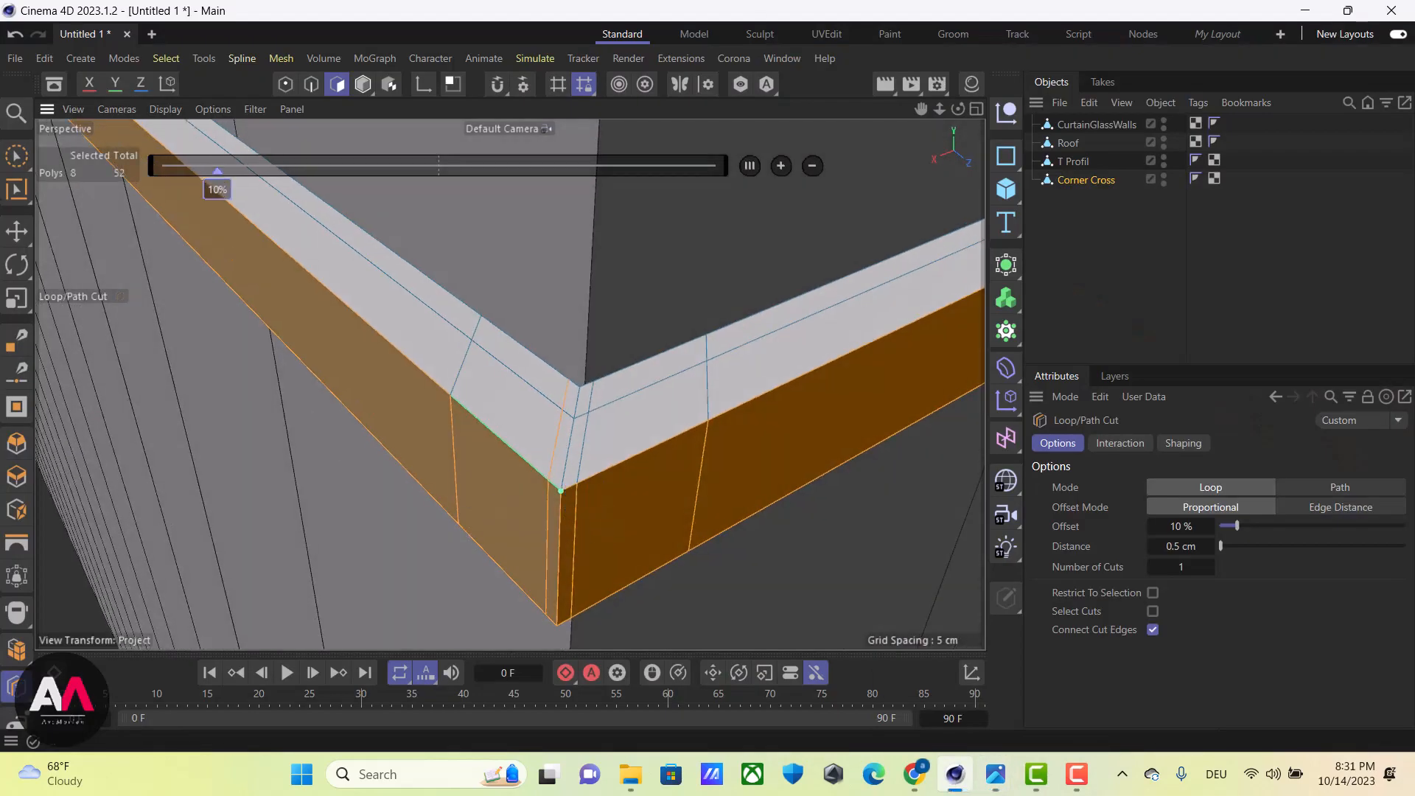
click(16, 166)
mouse_move(616, 578)
alt+mouse_down()
mouse_move(600, 483)
mouse_move(572, 511)
alt+mouse_up()
click(578, 488)
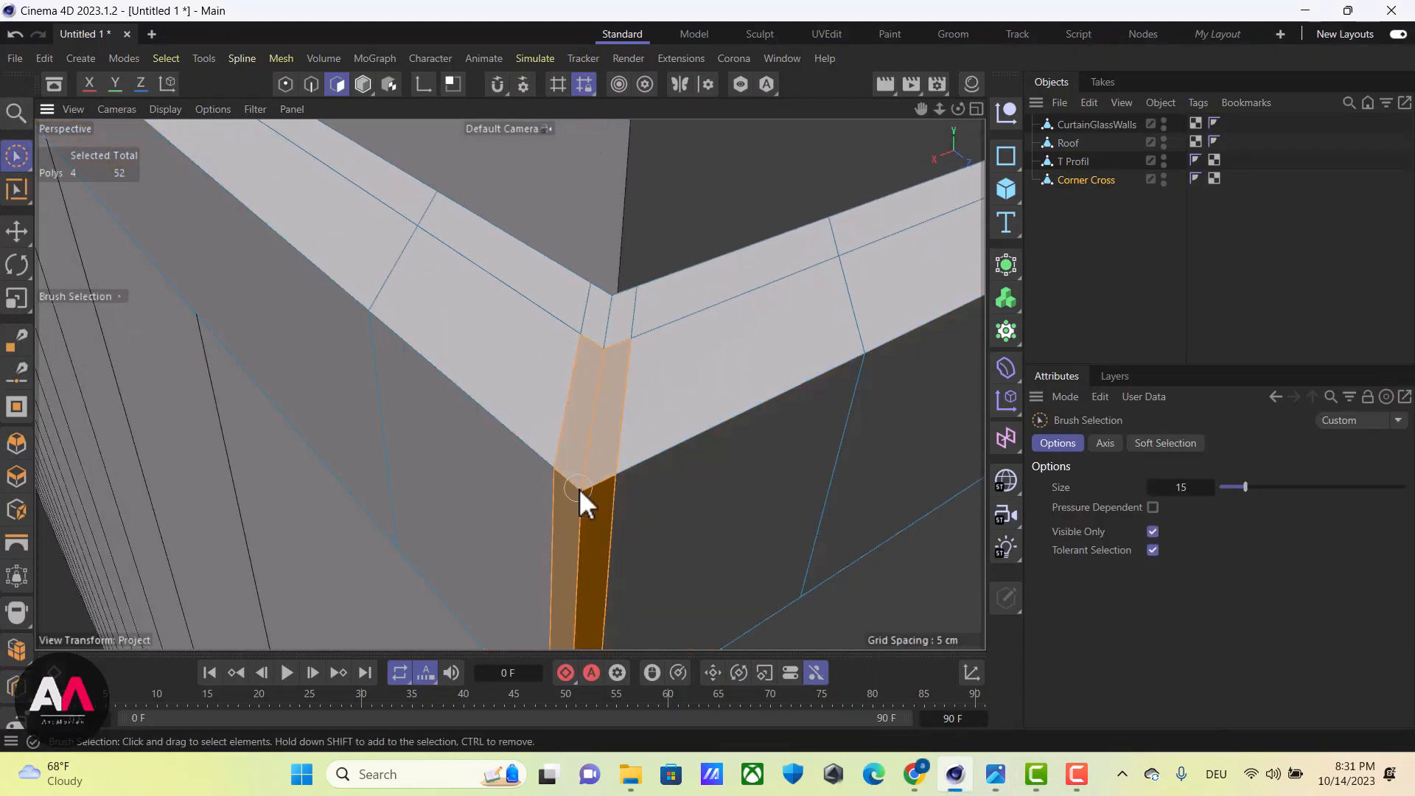
mouse_move(695, 341)
alt+mouse_down()
mouse_move(663, 489)
mouse_move(667, 307)
mouse_move(697, 451)
mouse_move(591, 501)
mouse_move(619, 484)
mouse_move(635, 401)
mouse_move(635, 545)
mouse_move(618, 396)
mouse_move(777, 294)
mouse_move(727, 324)
mouse_move(585, 345)
mouse_move(578, 329)
mouse_move(610, 263)
mouse_move(629, 317)
mouse_move(210, 237)
alt+mouse_up()
key(Delete)
Build a four-point face with the Polygon Pen to wall off the corner opening on the darker wall's side
click(13, 340)
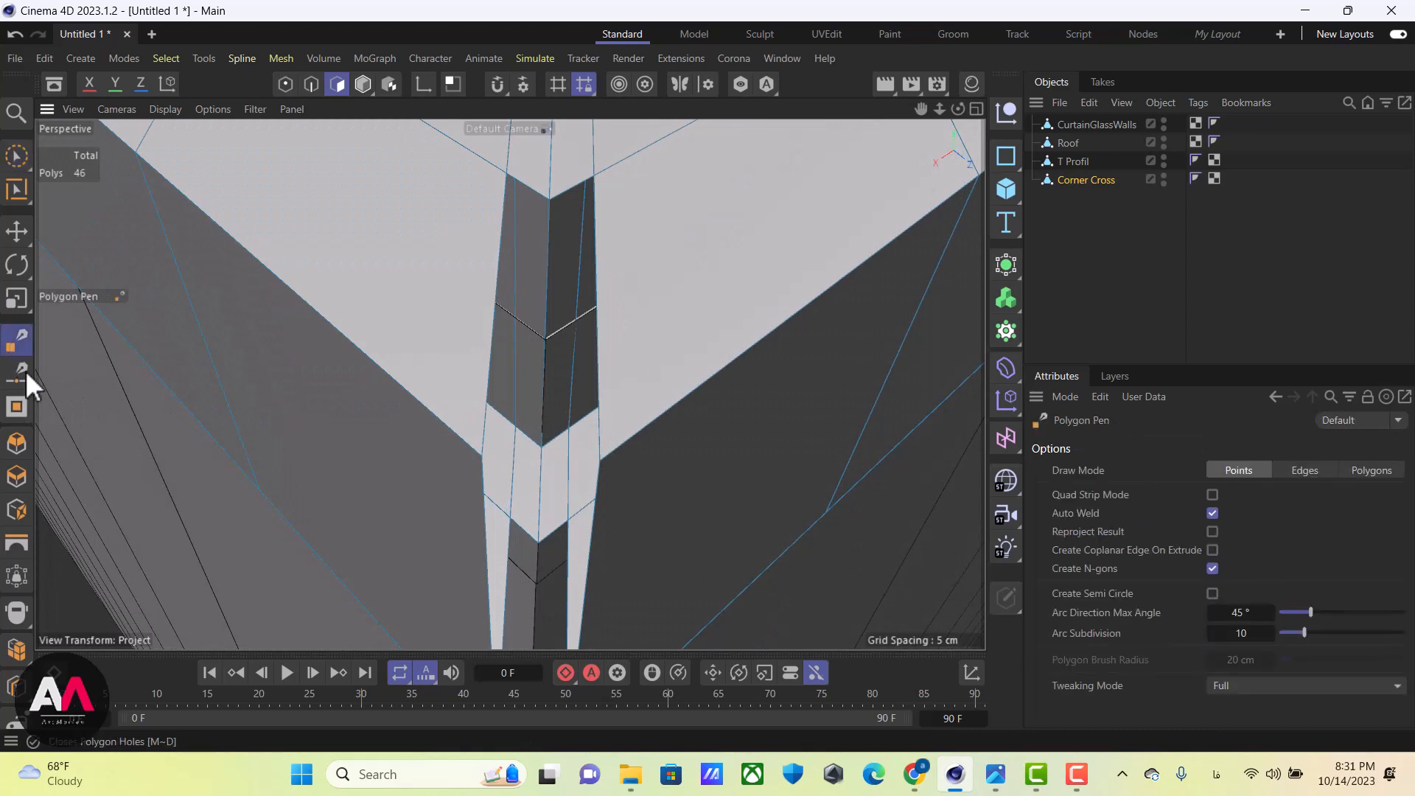
click(539, 543)
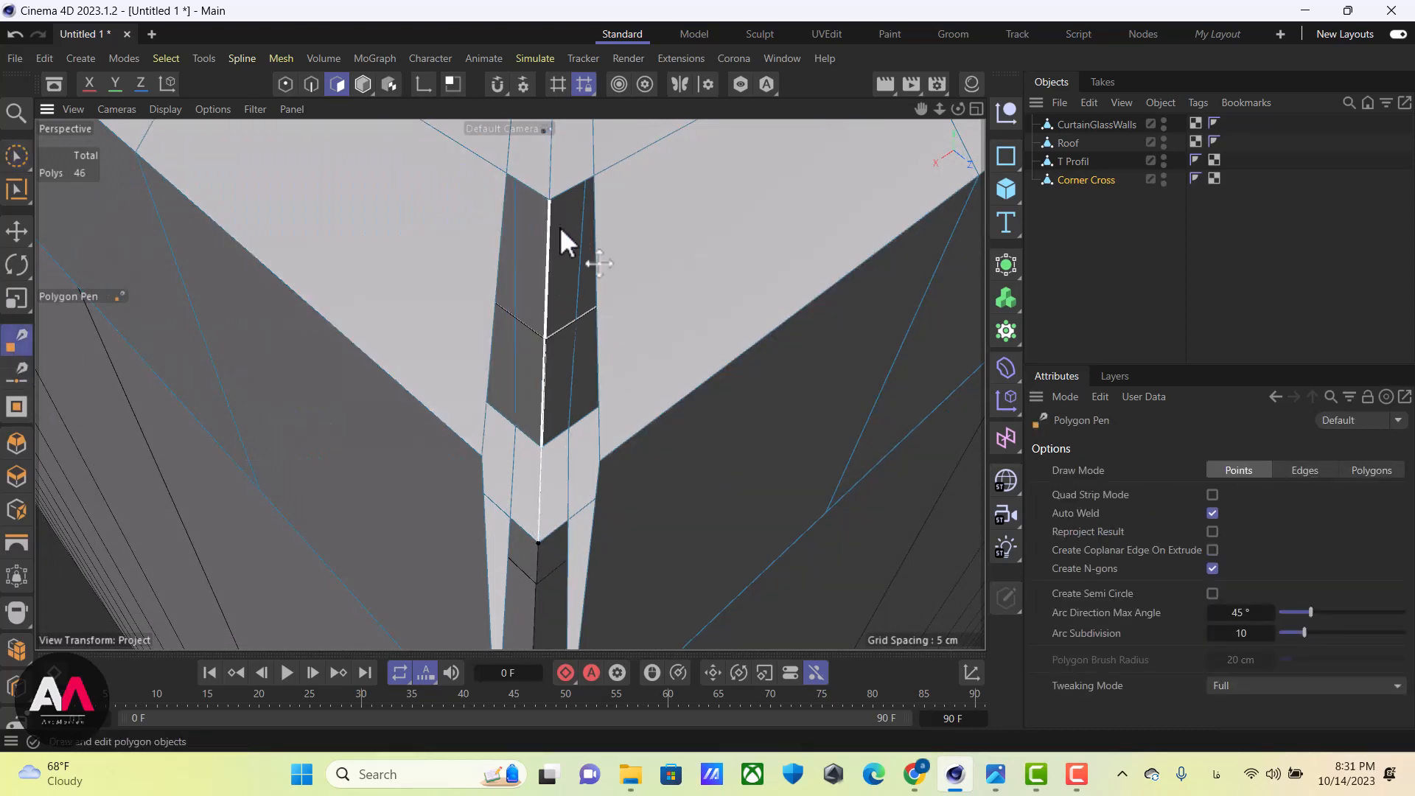
alt+drag(554, 212, 373, 289)
click(515, 207)
click(16, 34)
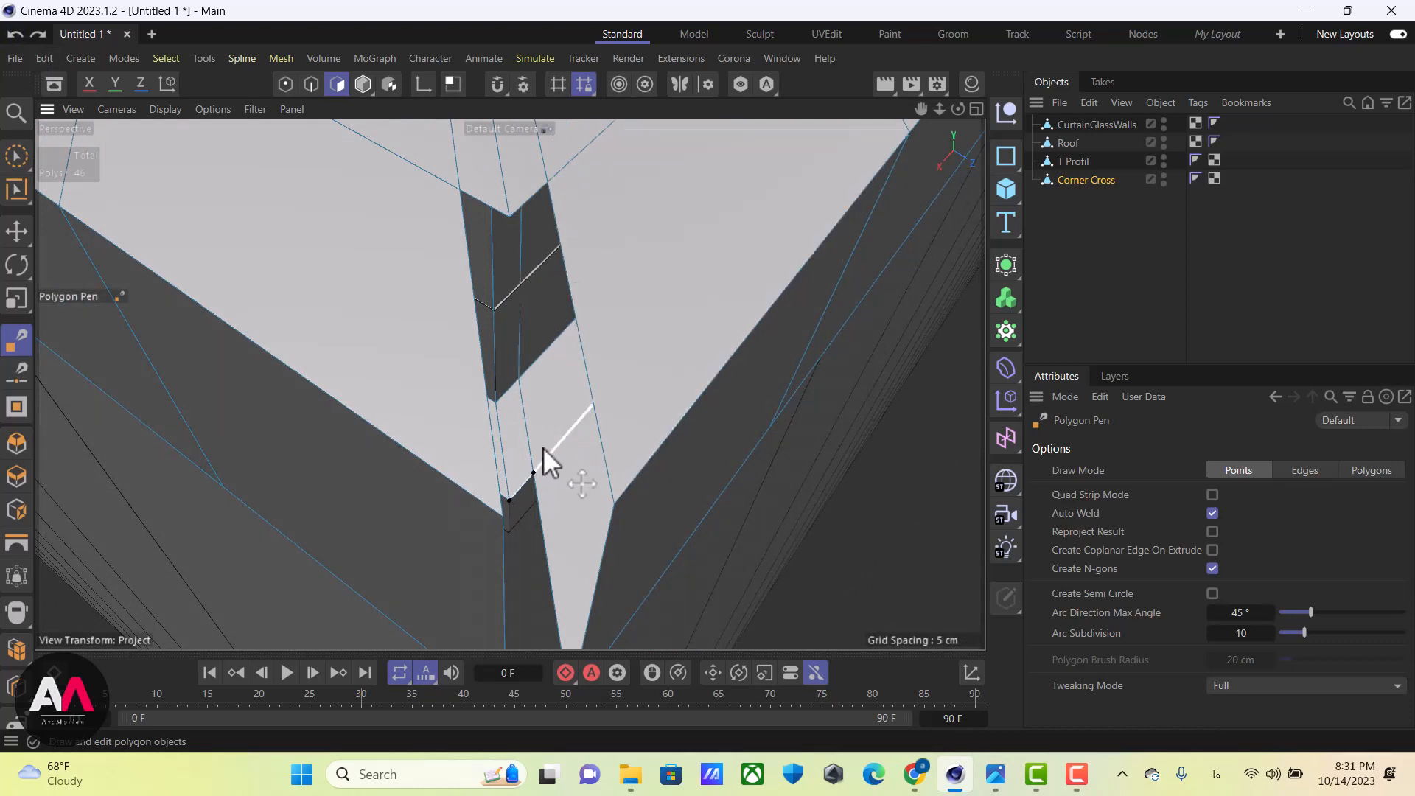
click(549, 182)
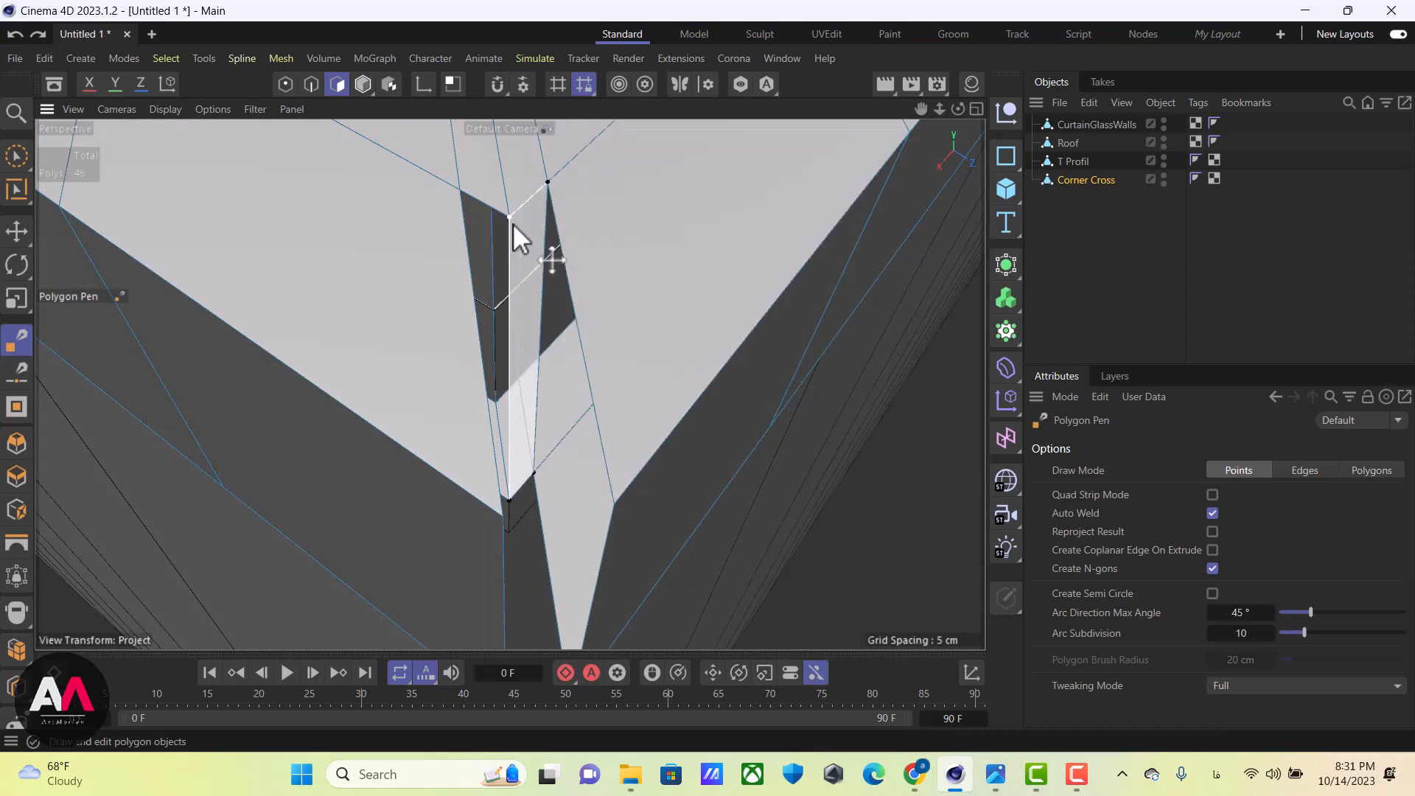
click(510, 217)
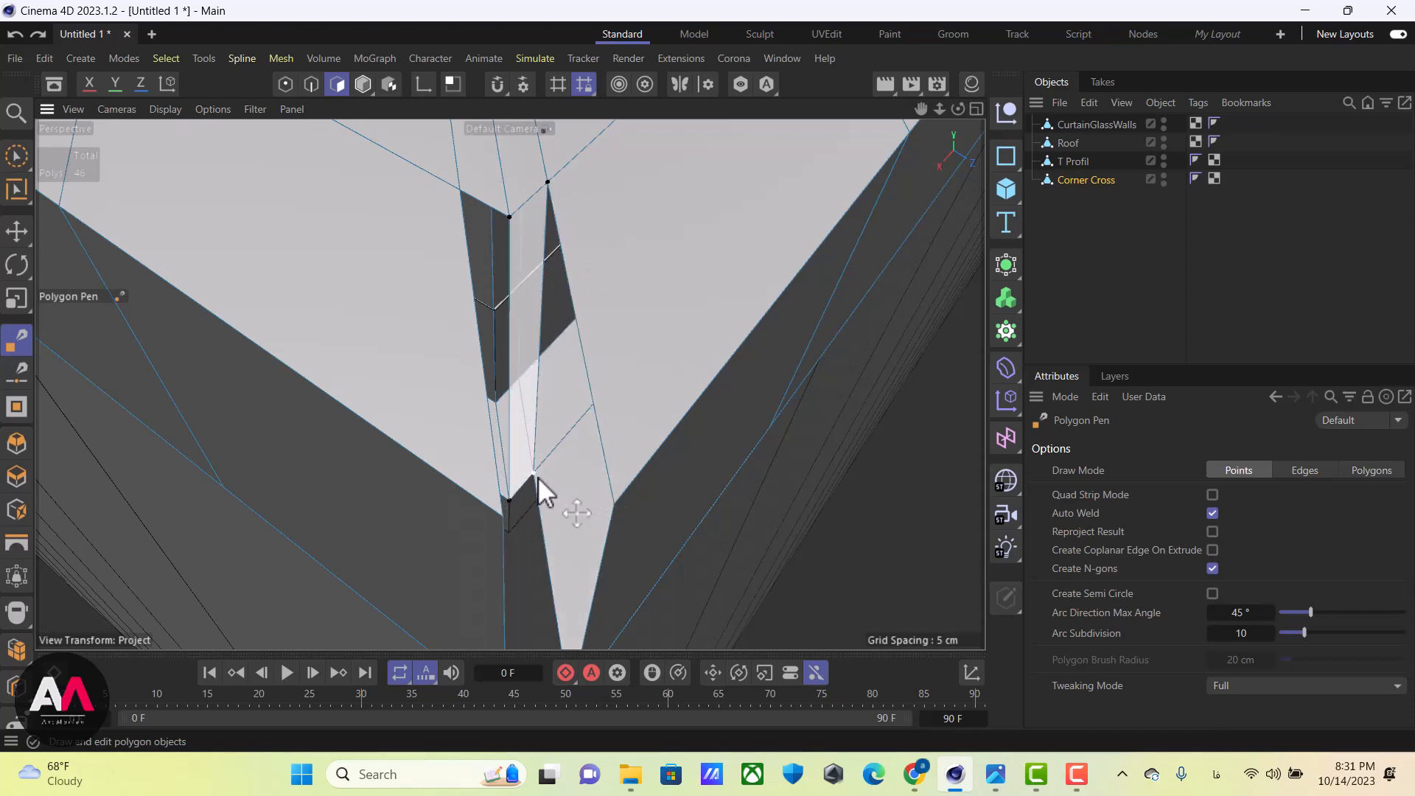
click(510, 502)
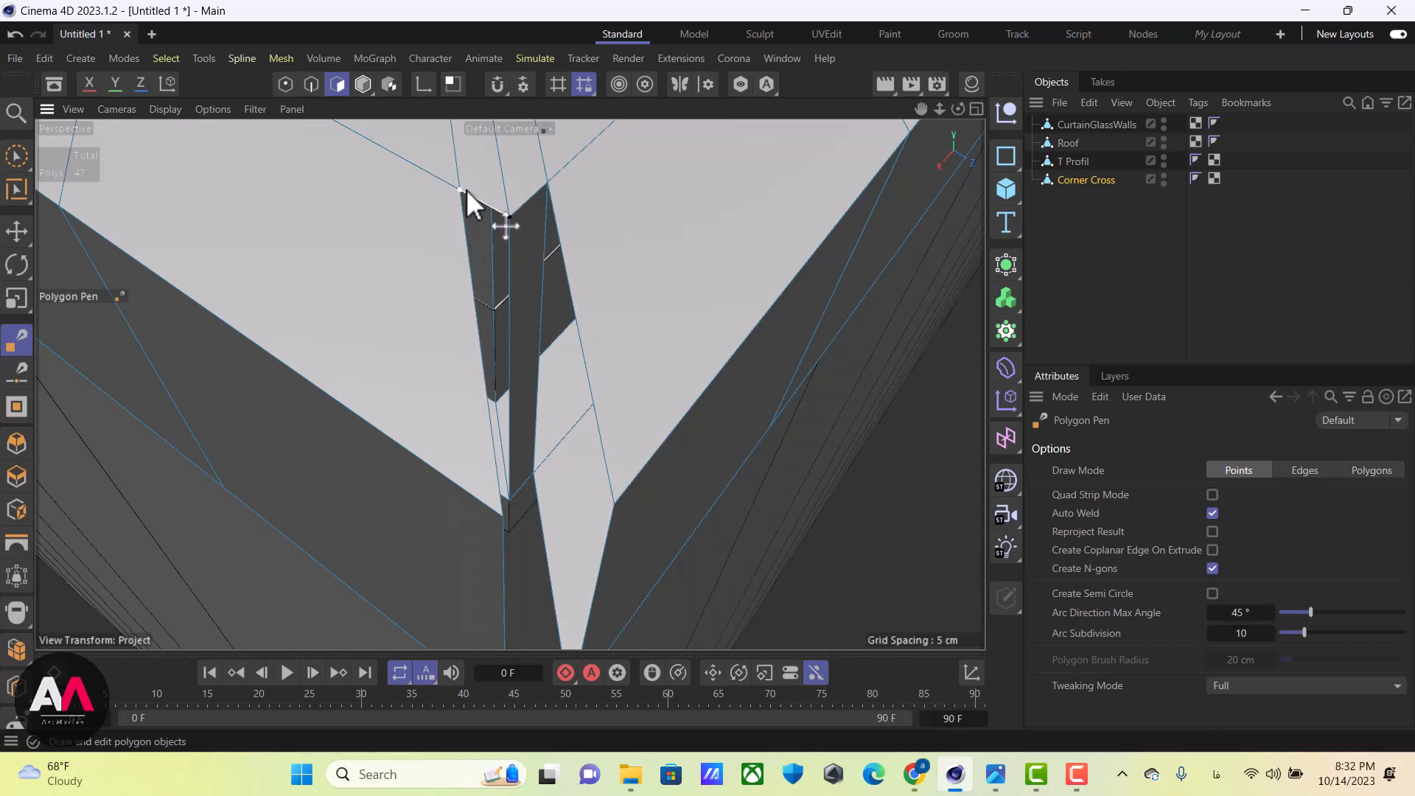
Build a matching four-point Polygon Pen face along the corner opening on the lighter wall's side
alt+drag(469, 214, 479, 480)
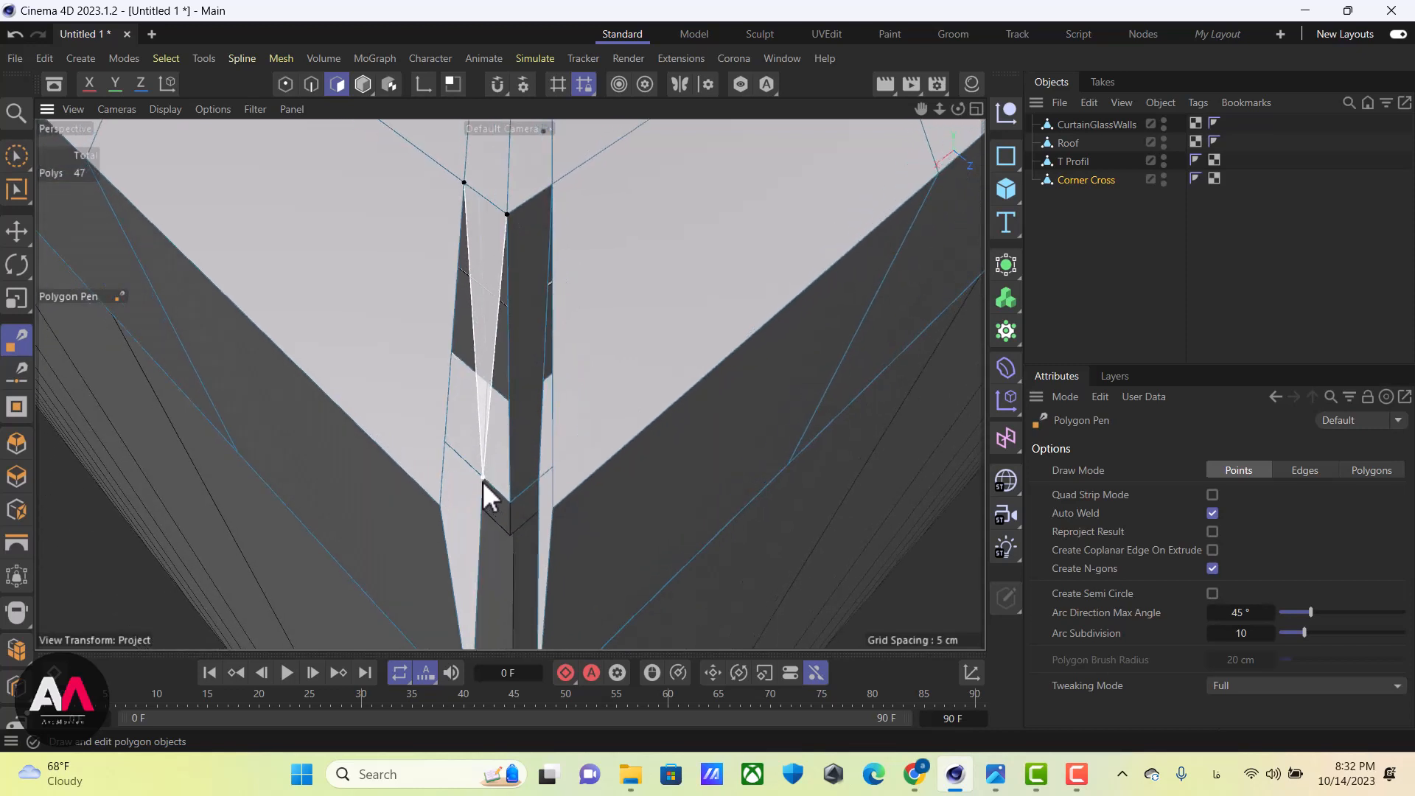
click(483, 480)
click(508, 504)
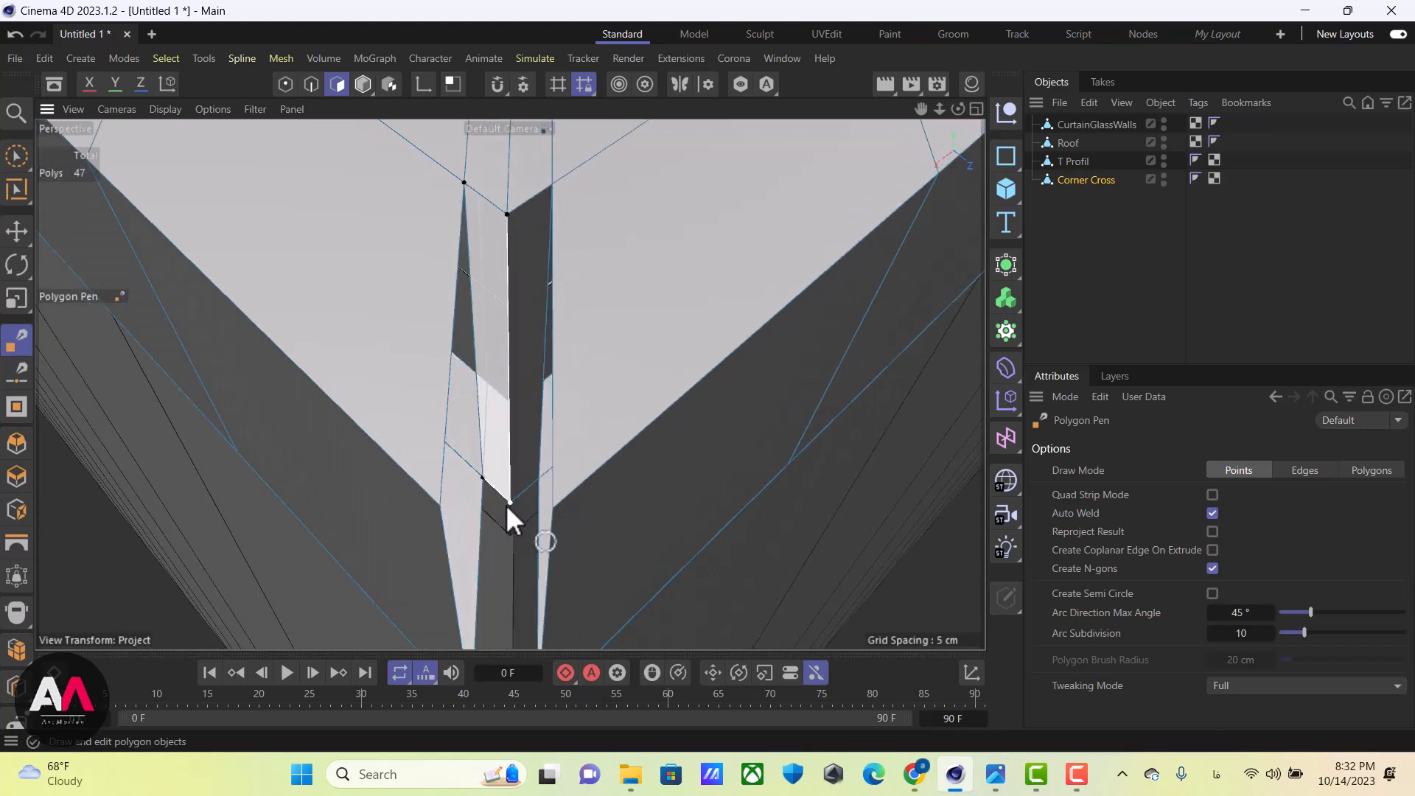
click(508, 214)
Close the remaining open holes beside the corner notch with Close Polygon Hole, using the Basic N-gon type
mouse_move(515, 224)
alt+mouse_down()
mouse_move(550, 294)
mouse_move(579, 249)
mouse_move(526, 216)
alt+mouse_up()
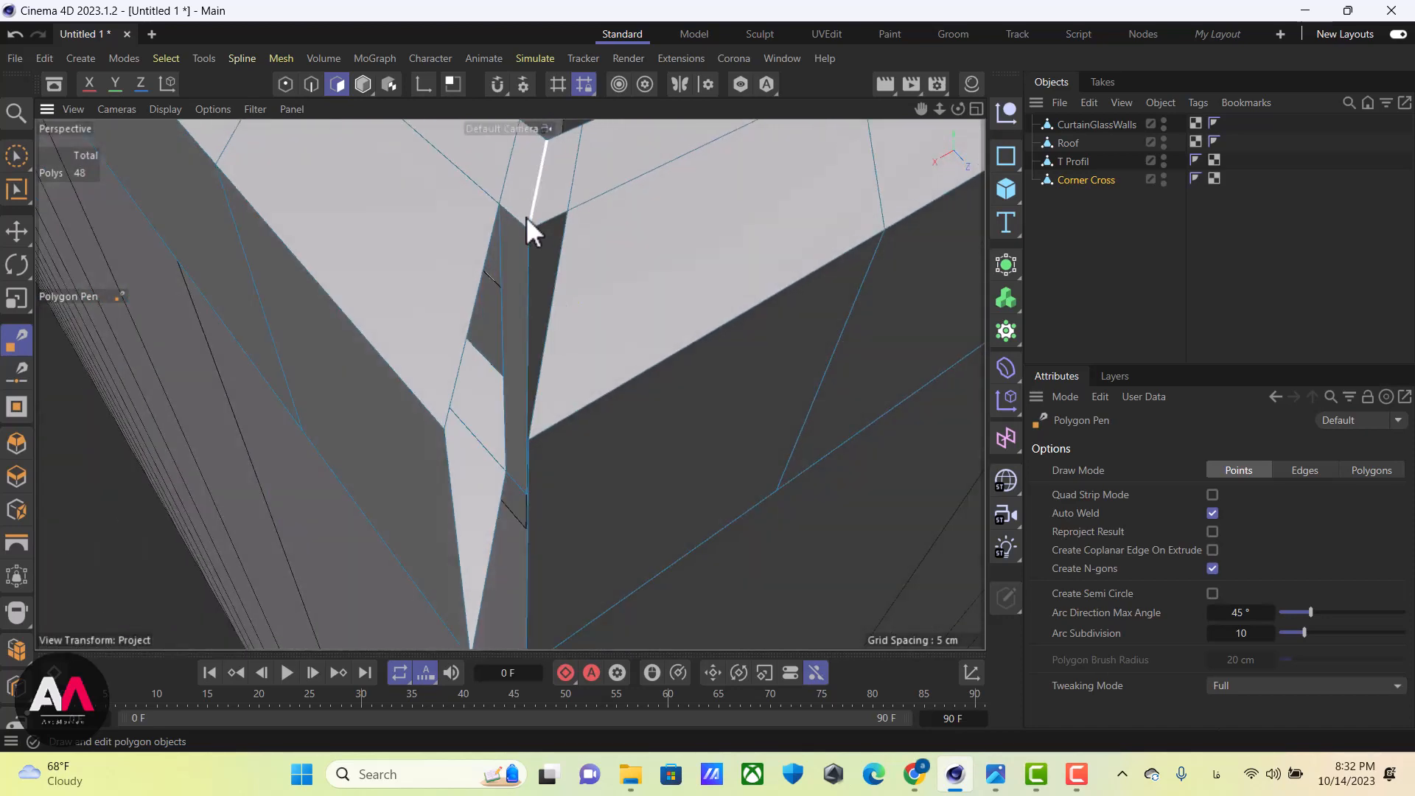
right_click(526, 217)
click(599, 103)
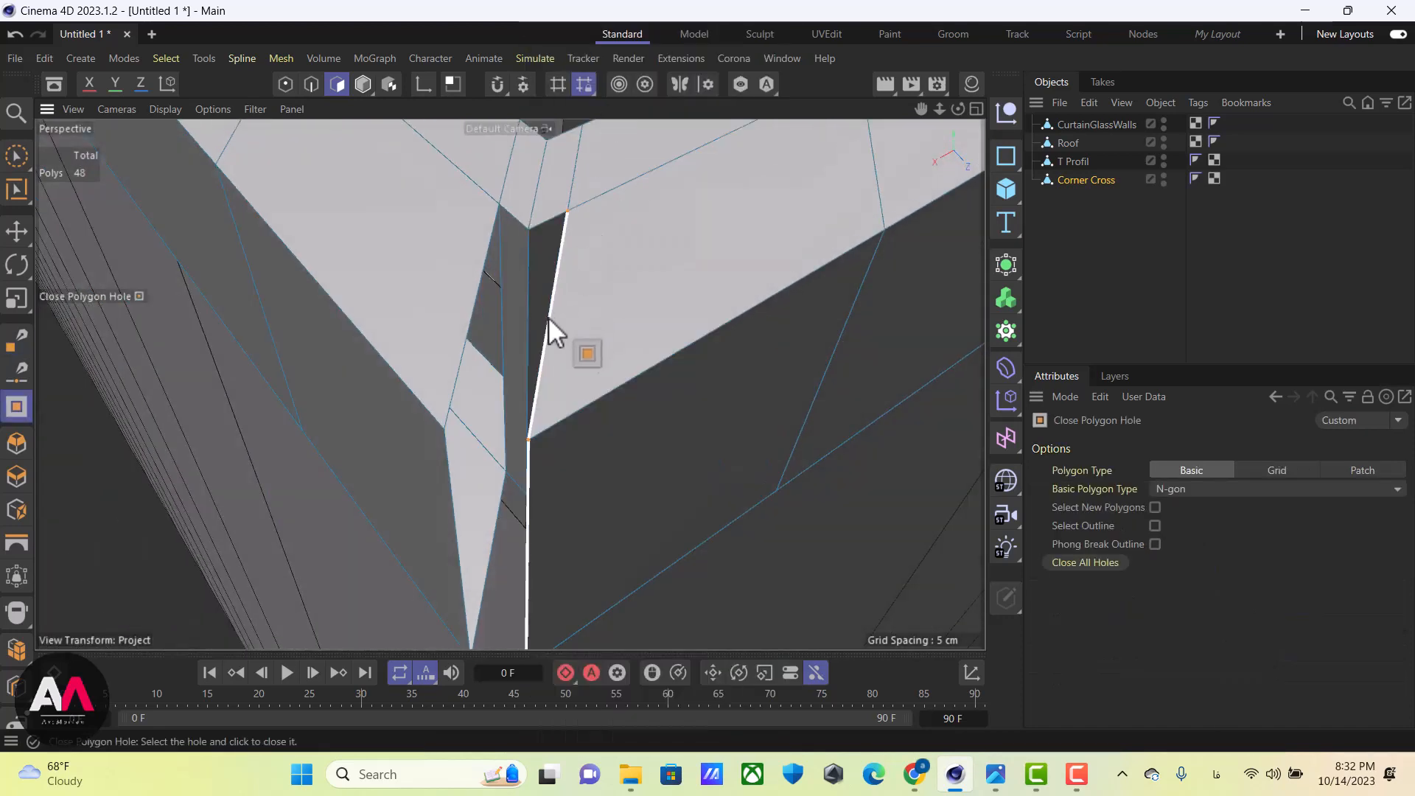
click(445, 490)
mouse_move(507, 565)
alt+mouse_down()
mouse_move(668, 450)
mouse_move(568, 407)
mouse_move(543, 334)
mouse_move(523, 407)
mouse_move(501, 390)
alt+mouse_up()
click(679, 432)
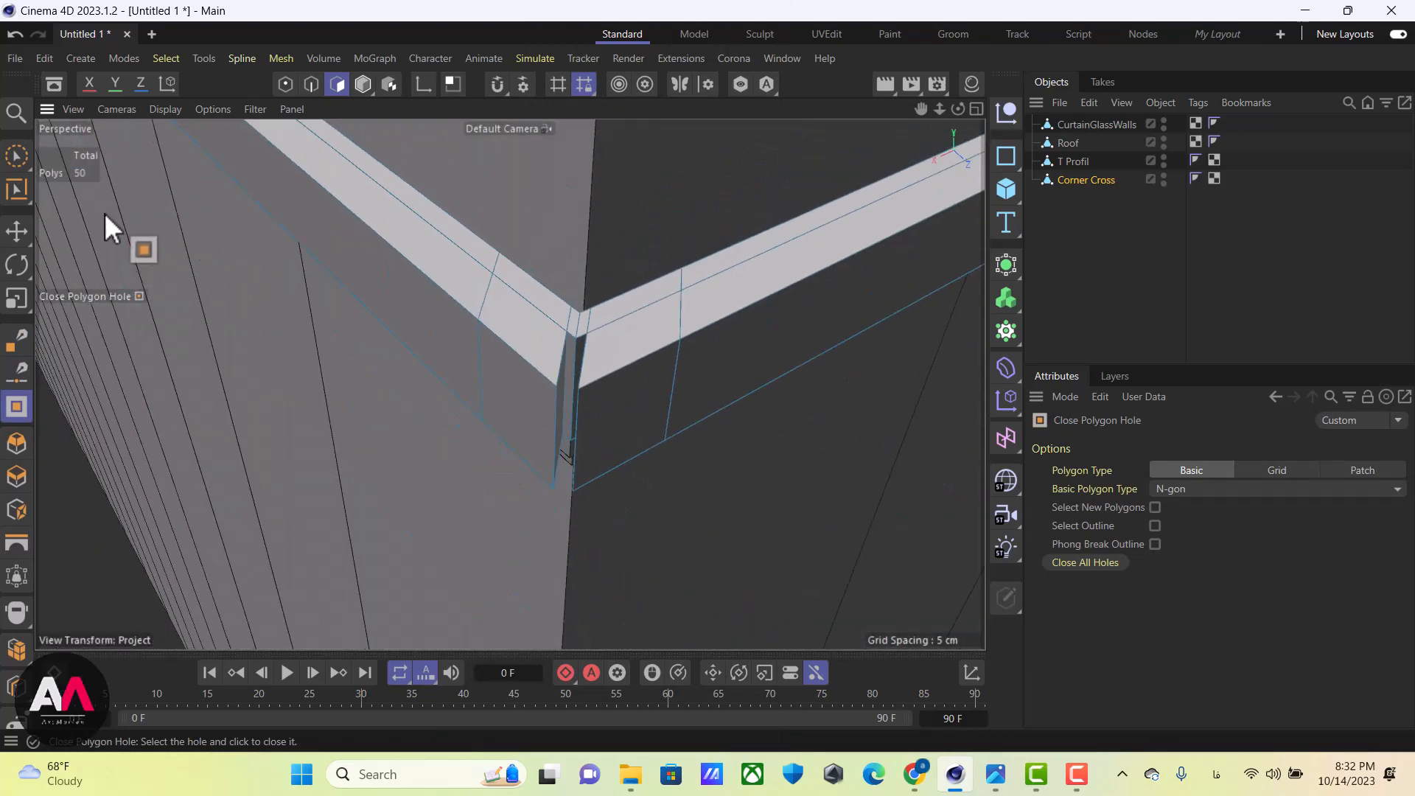
In point mode, select all points of the Corner Cross and apply a mesh command to them
click(16, 155)
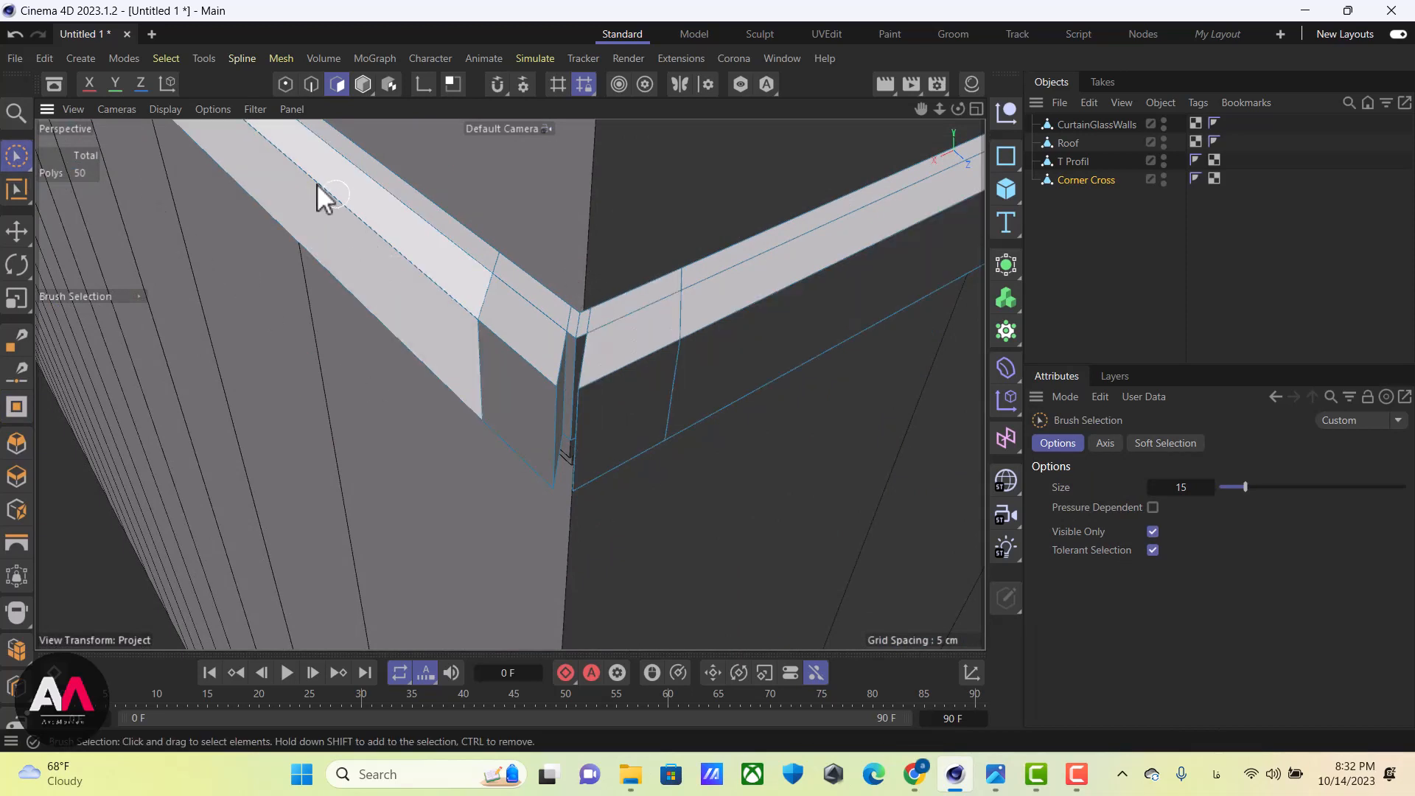
click(284, 84)
key(ctrl+a)
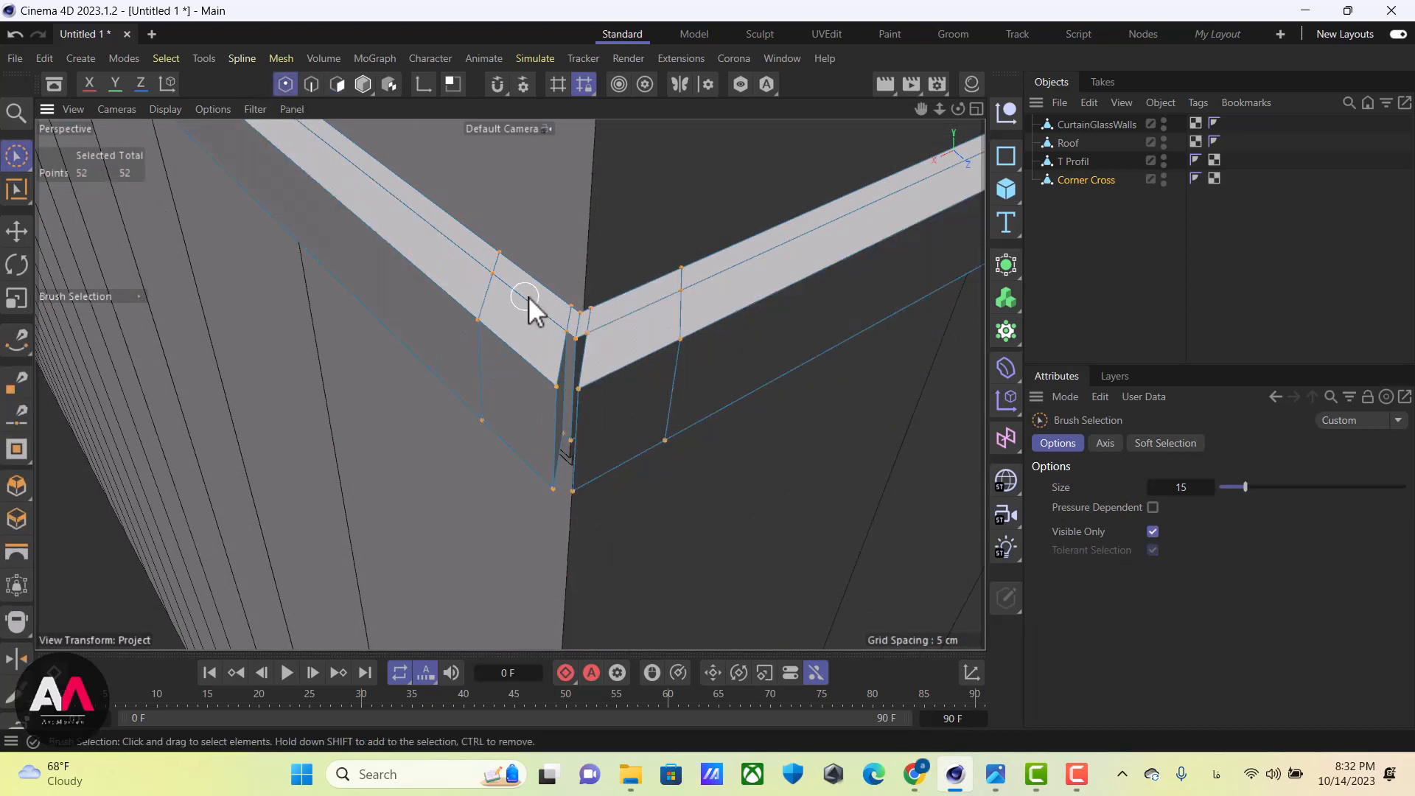
right_click(528, 297)
click(603, 360)
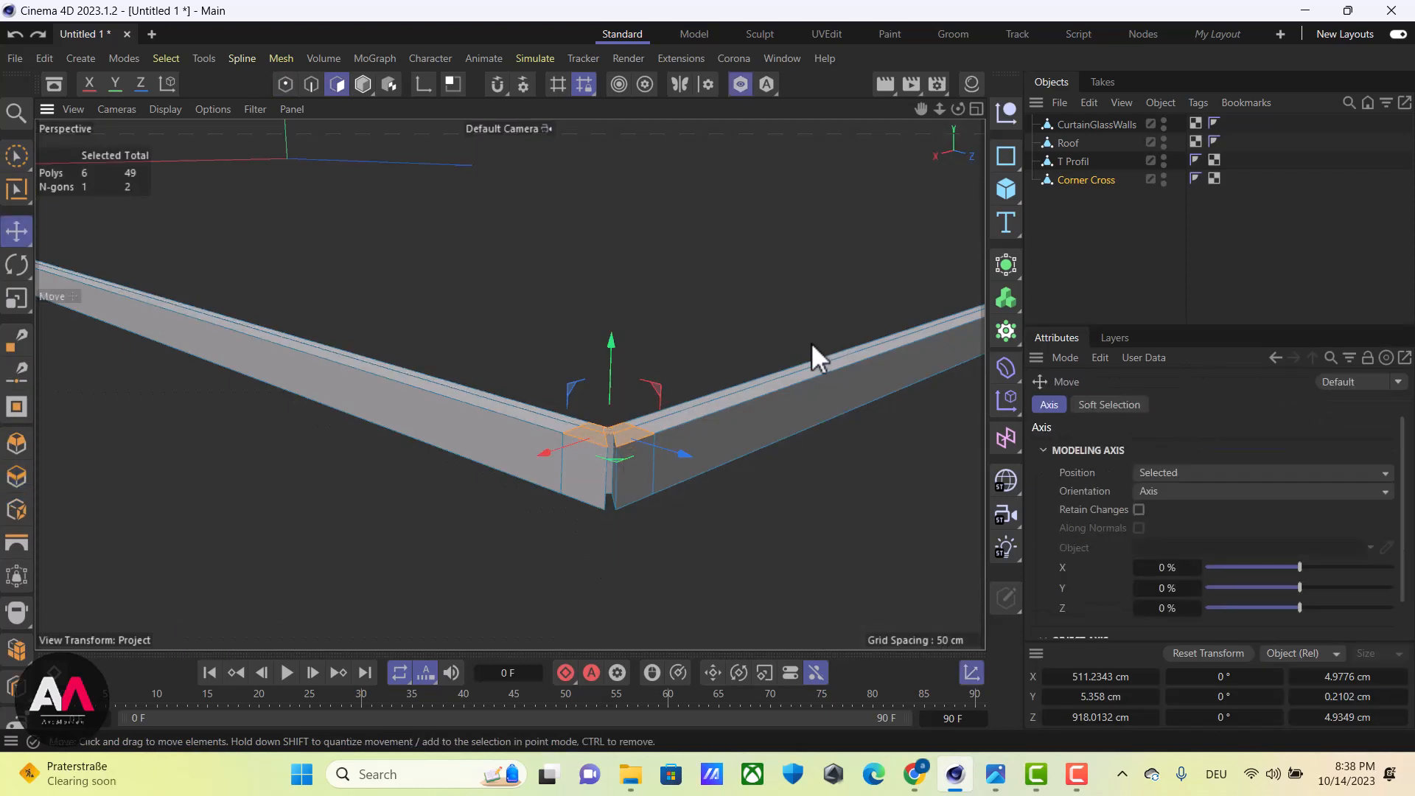
Extrude the selected top polygons of the Corner Cross upward to about Y 29.6 cm as a vertical corner post
scroll(703, 412, up, 5)
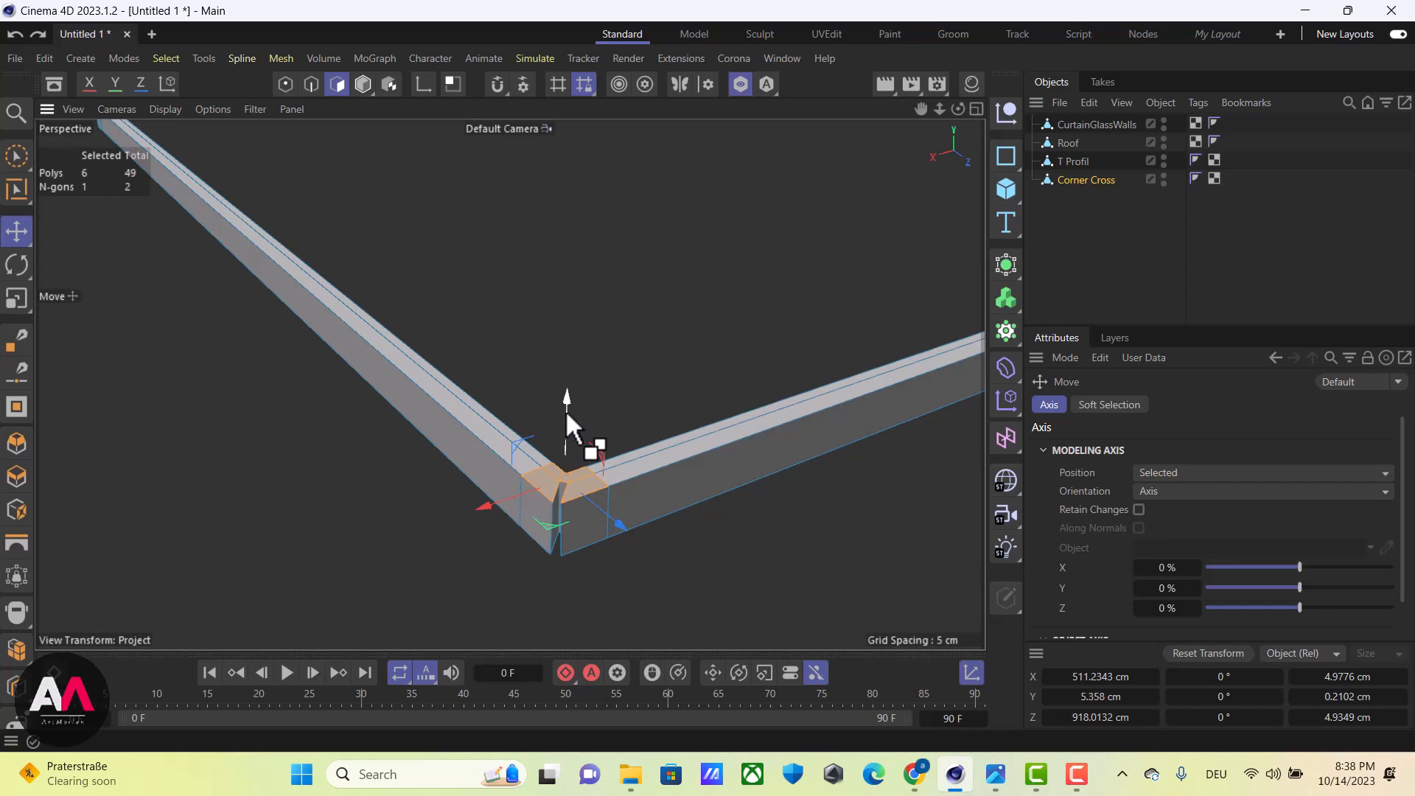
ctrl+drag(565, 410, 586, 458)
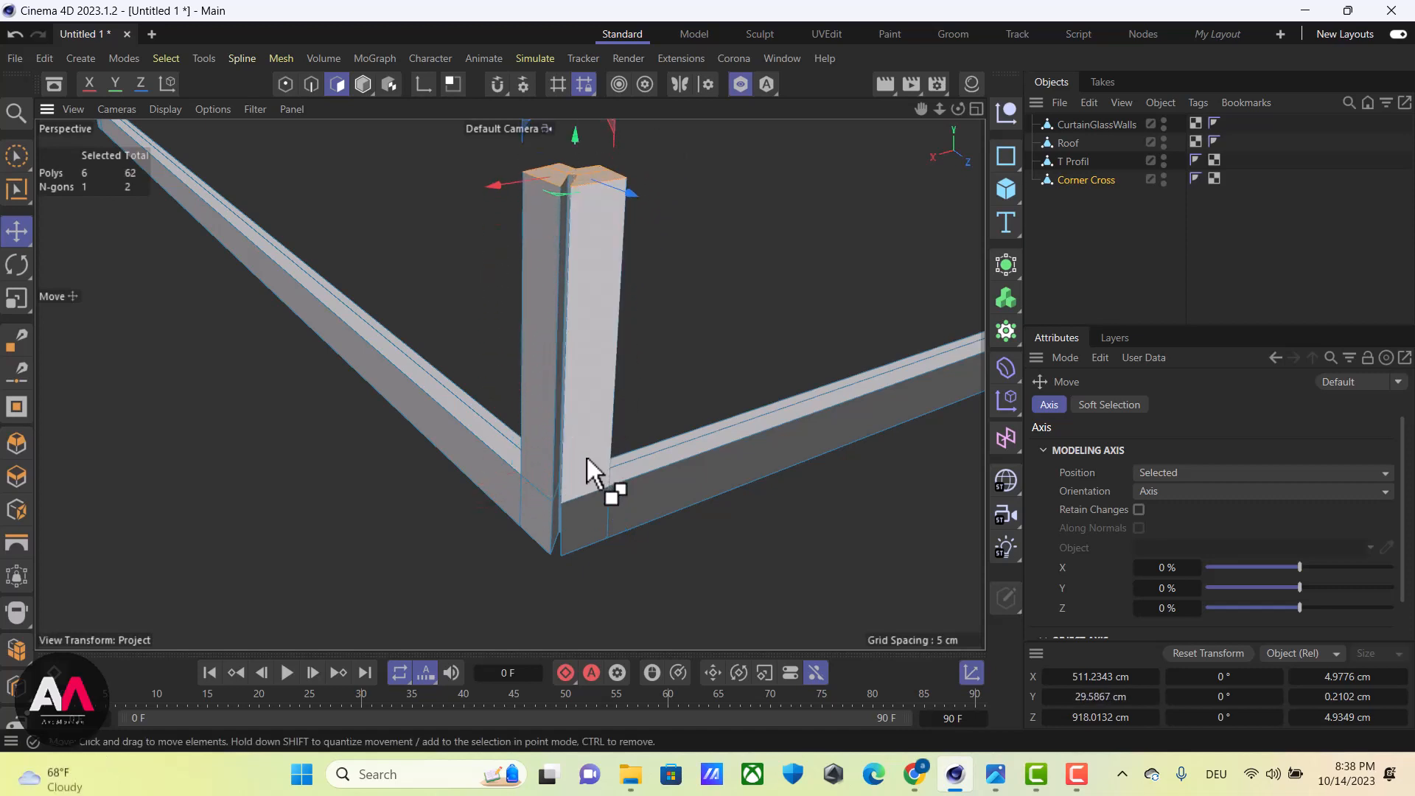
scroll(589, 472, down, 5)
alt+drag(690, 366, 595, 316)
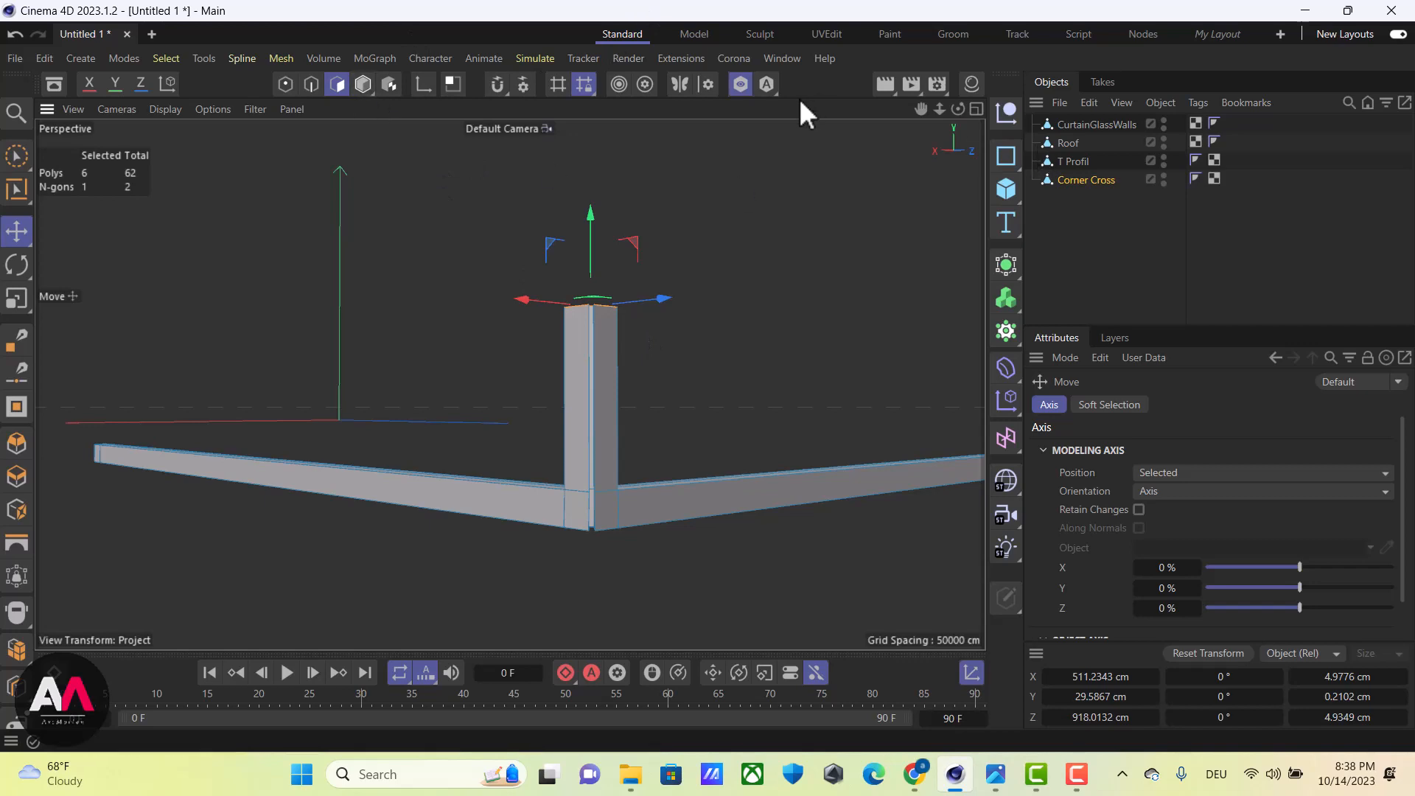
Turn off viewport solo and raise the corner post's top polygons to about Y 198.7 cm, near the roof peak
click(741, 83)
alt+drag(727, 417, 724, 271)
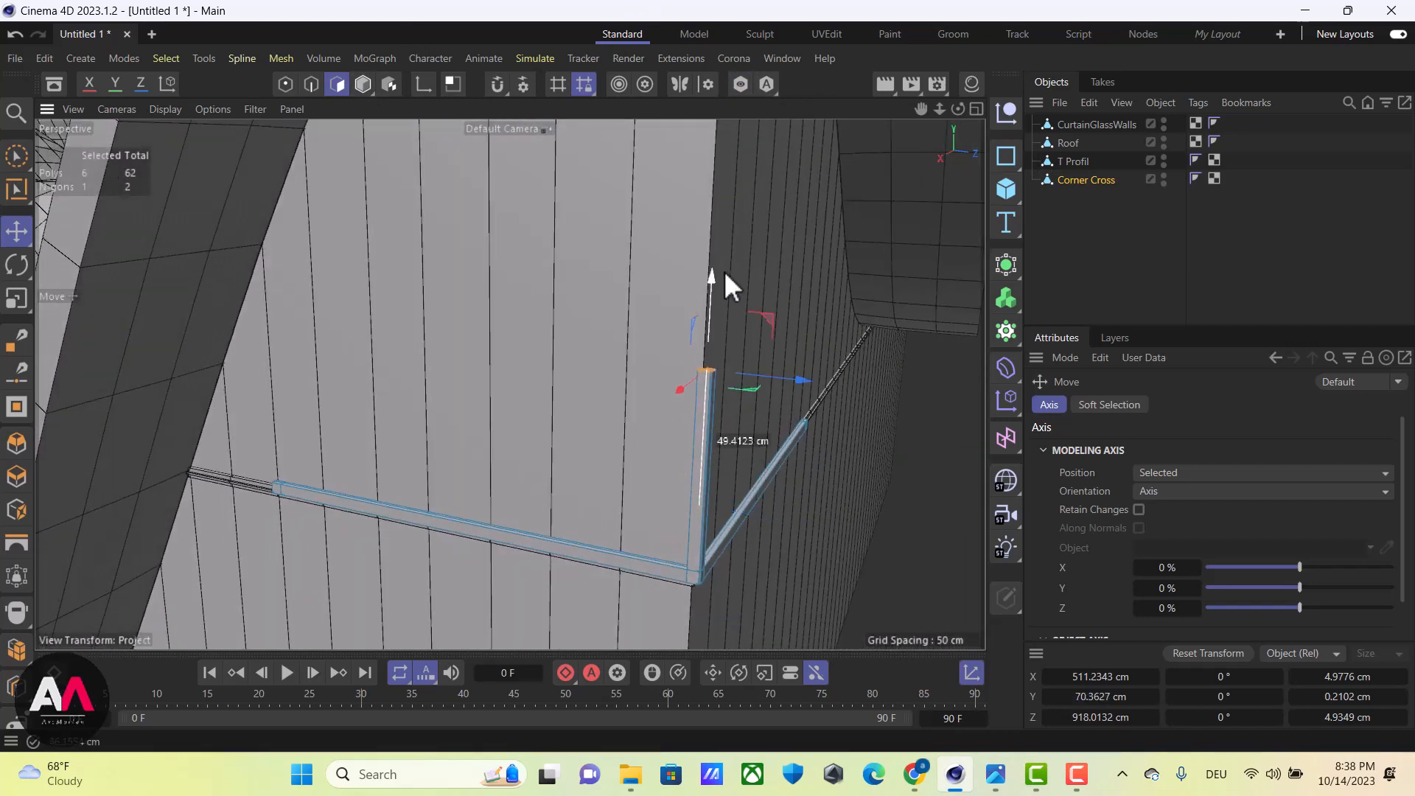
alt+drag(787, 321, 725, 186)
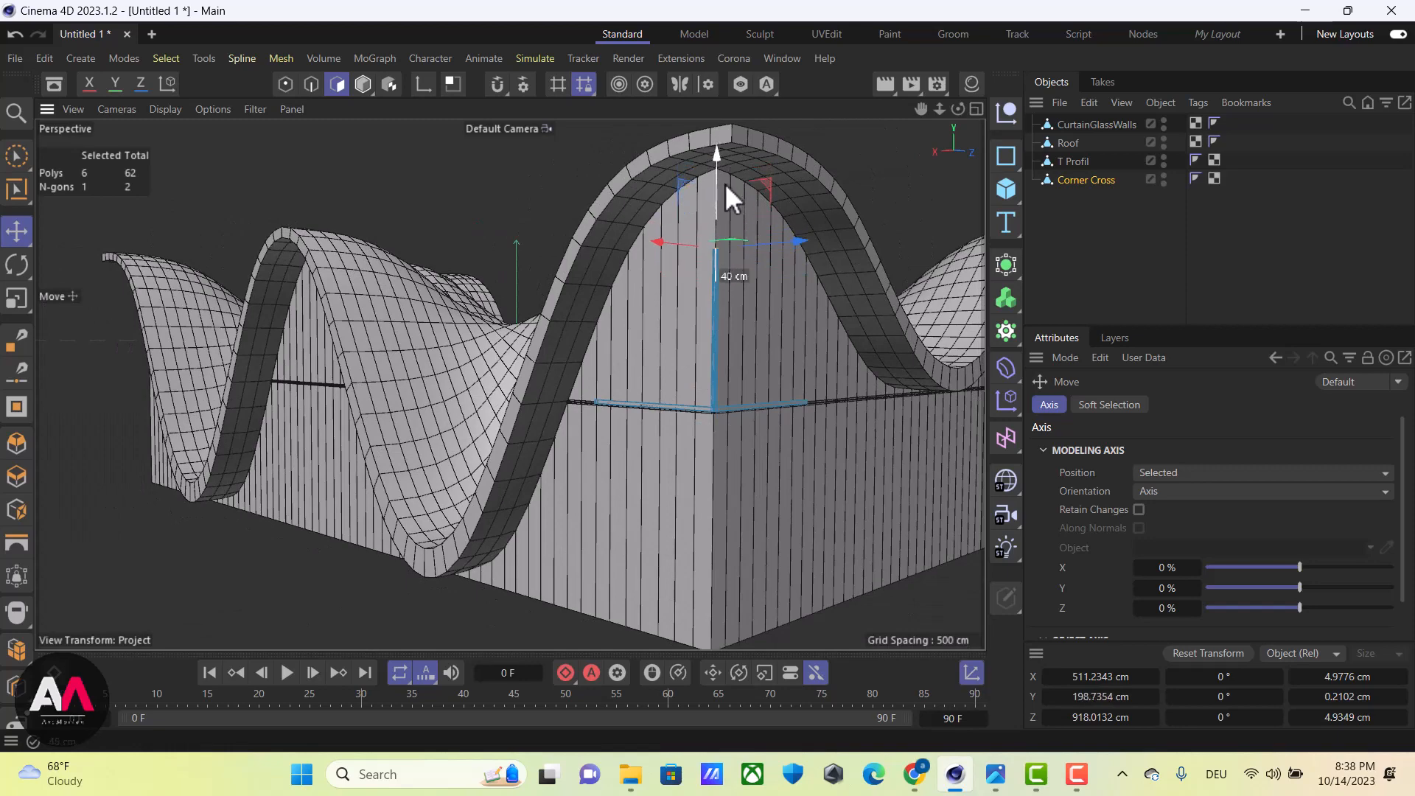
Enable snapping and axis editing for the Corner Cross at the base of its corner post
alt+drag(705, 464, 772, 369)
scroll(737, 406, up, 10)
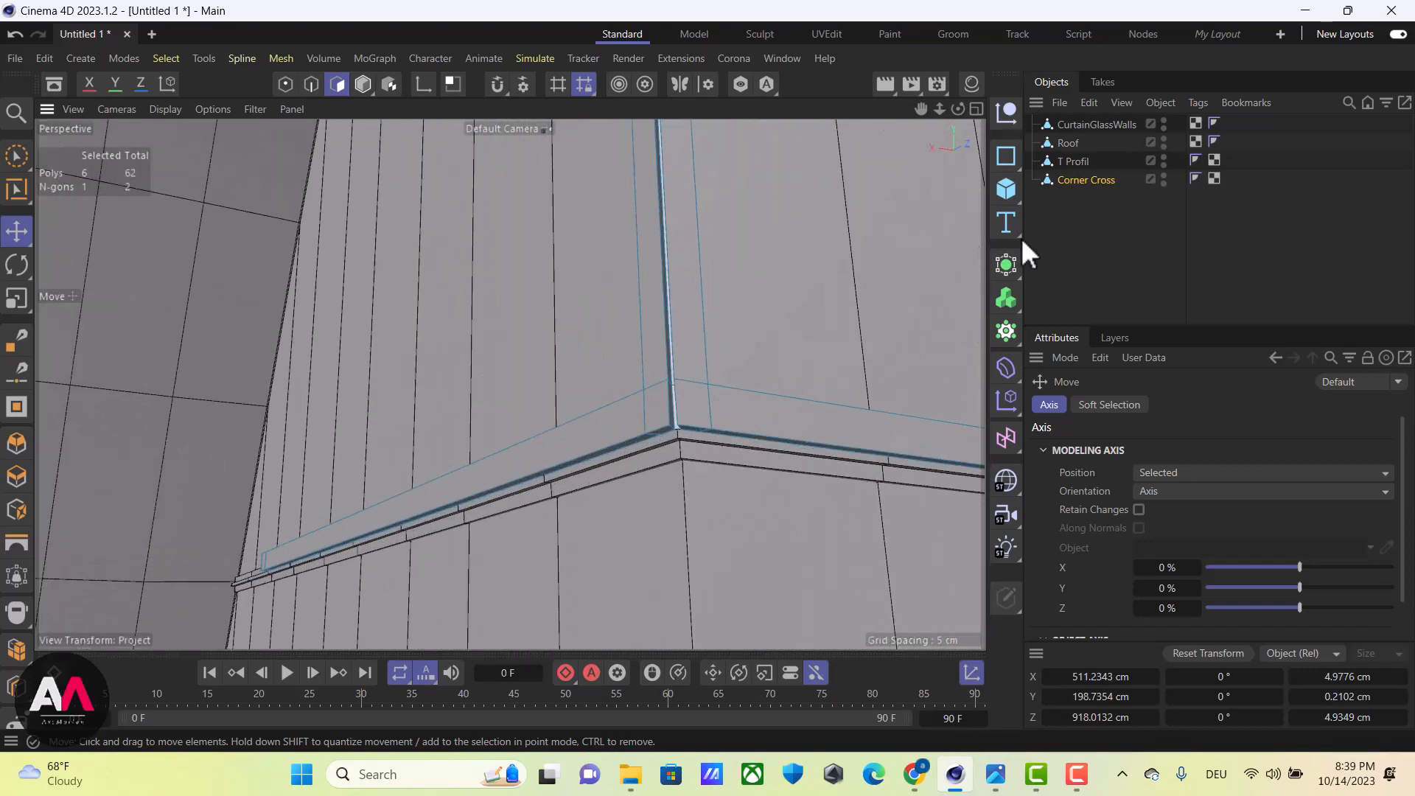
click(1086, 180)
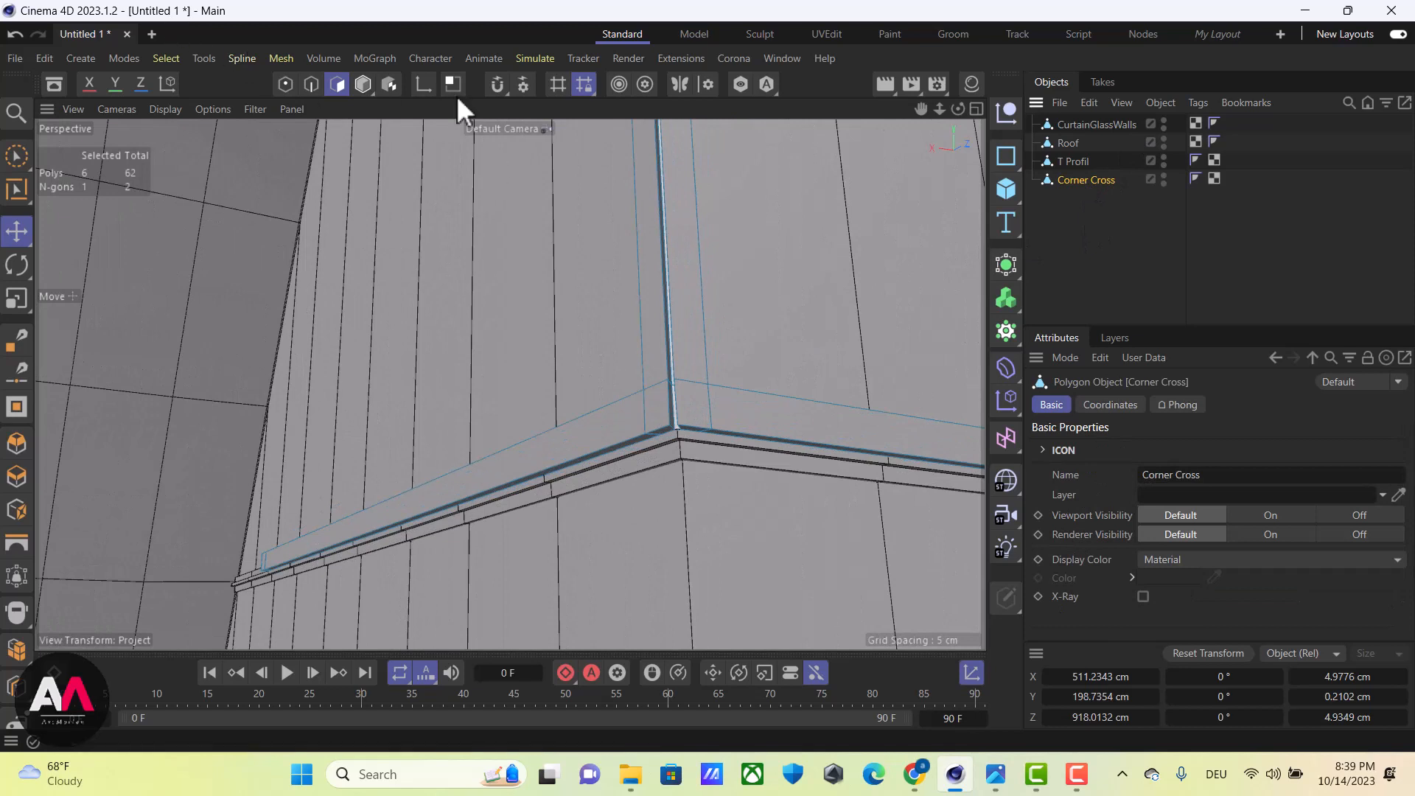
click(497, 86)
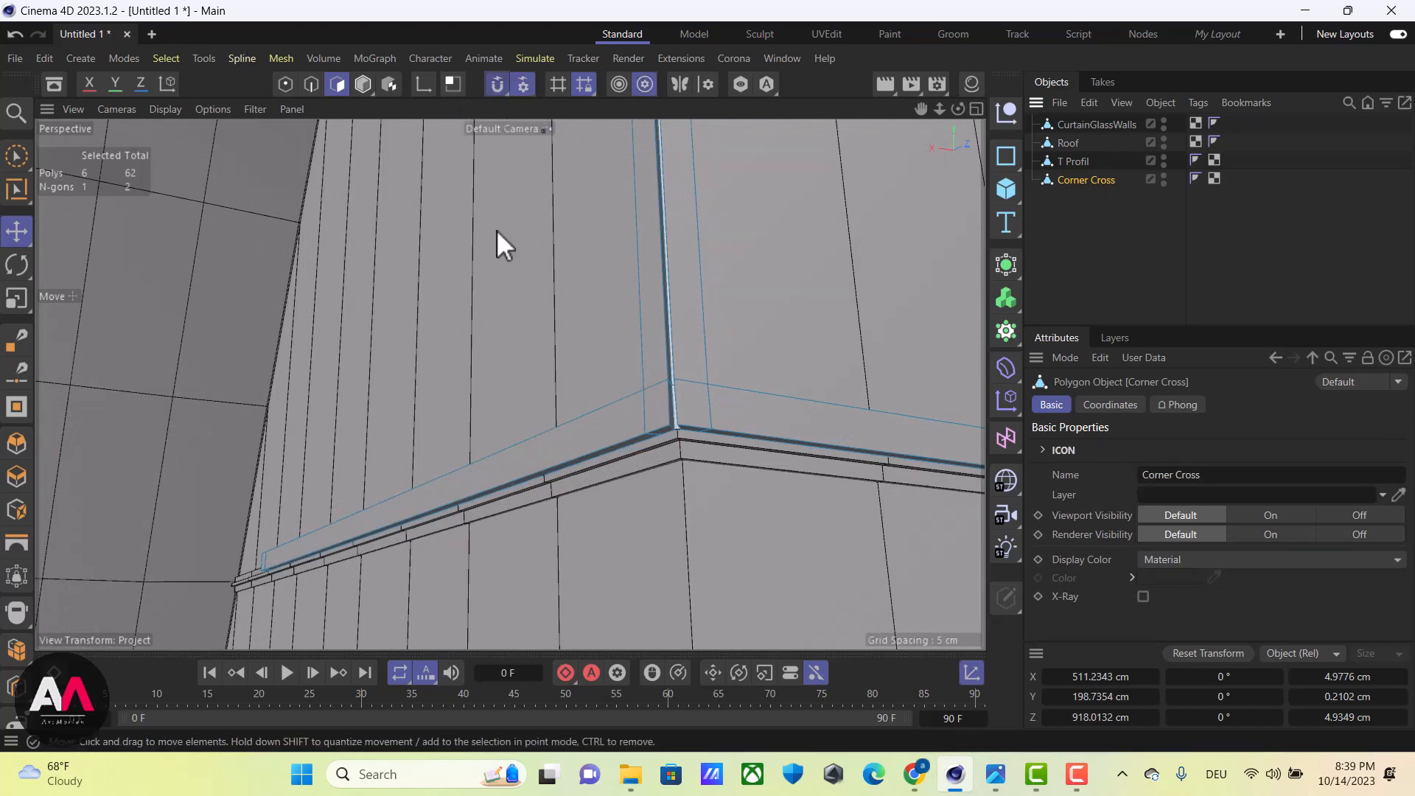
click(423, 85)
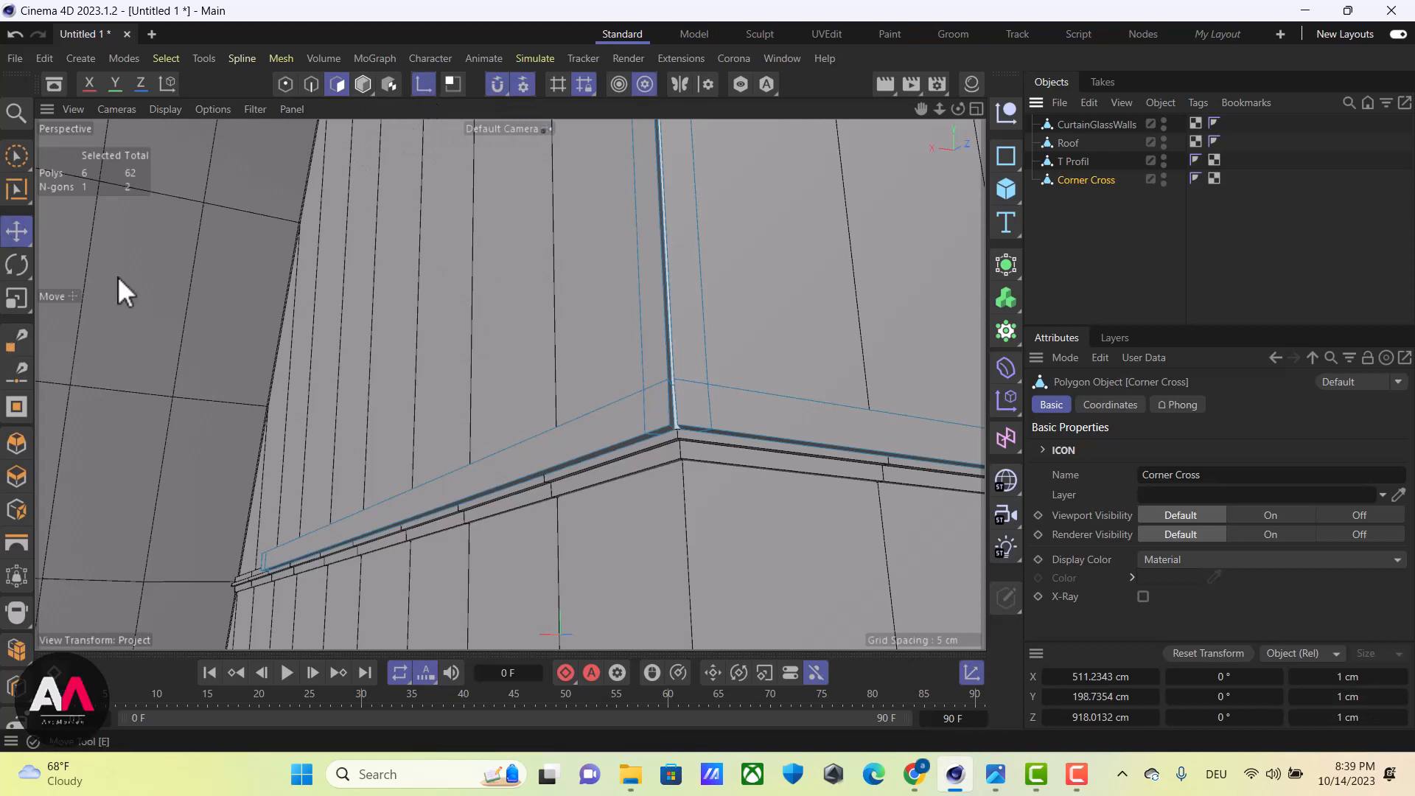
Try to snap the axis to the corner point at the post's base while in polygon mode
key(e)
scroll(786, 383, up, 3)
scroll(600, 442, up, 2)
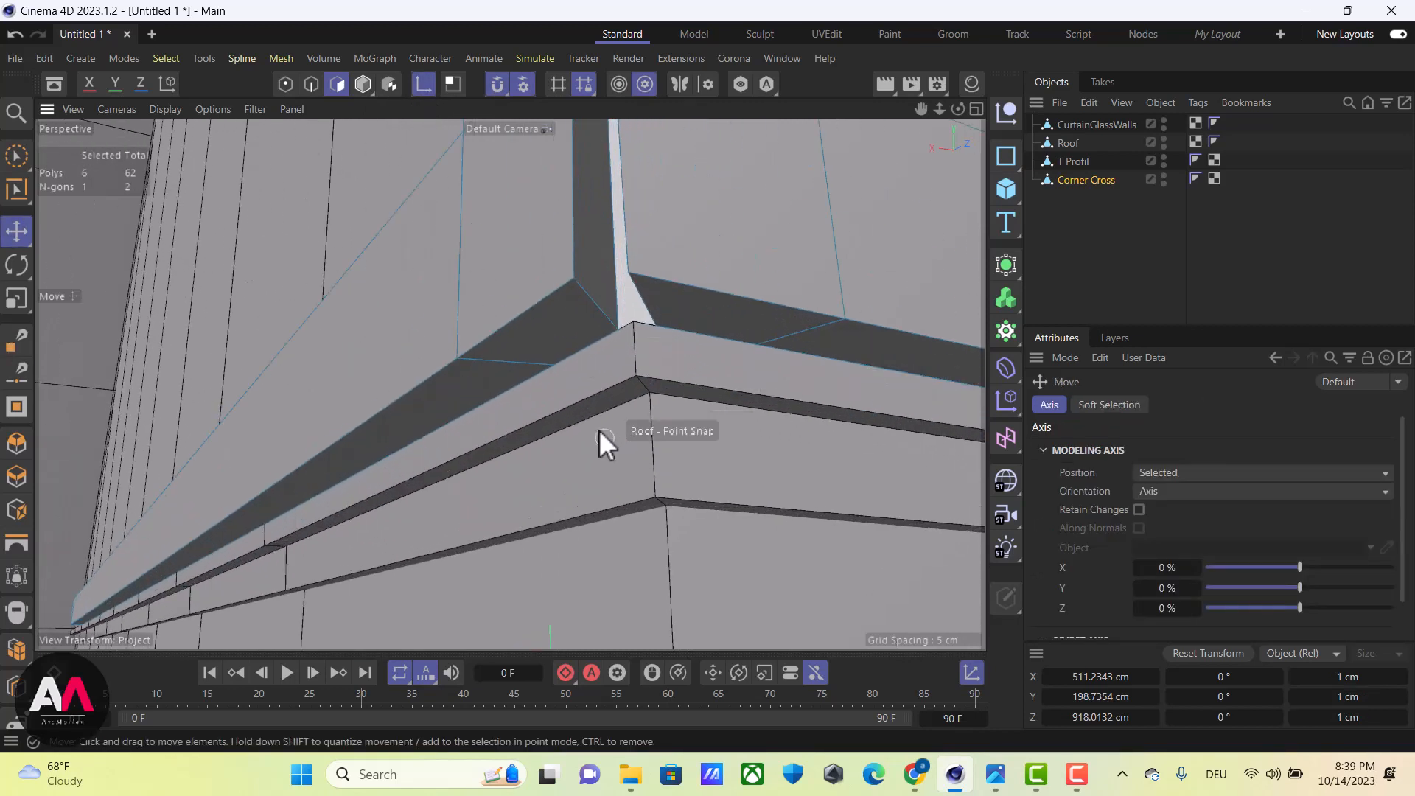
scroll(625, 442, up, 2)
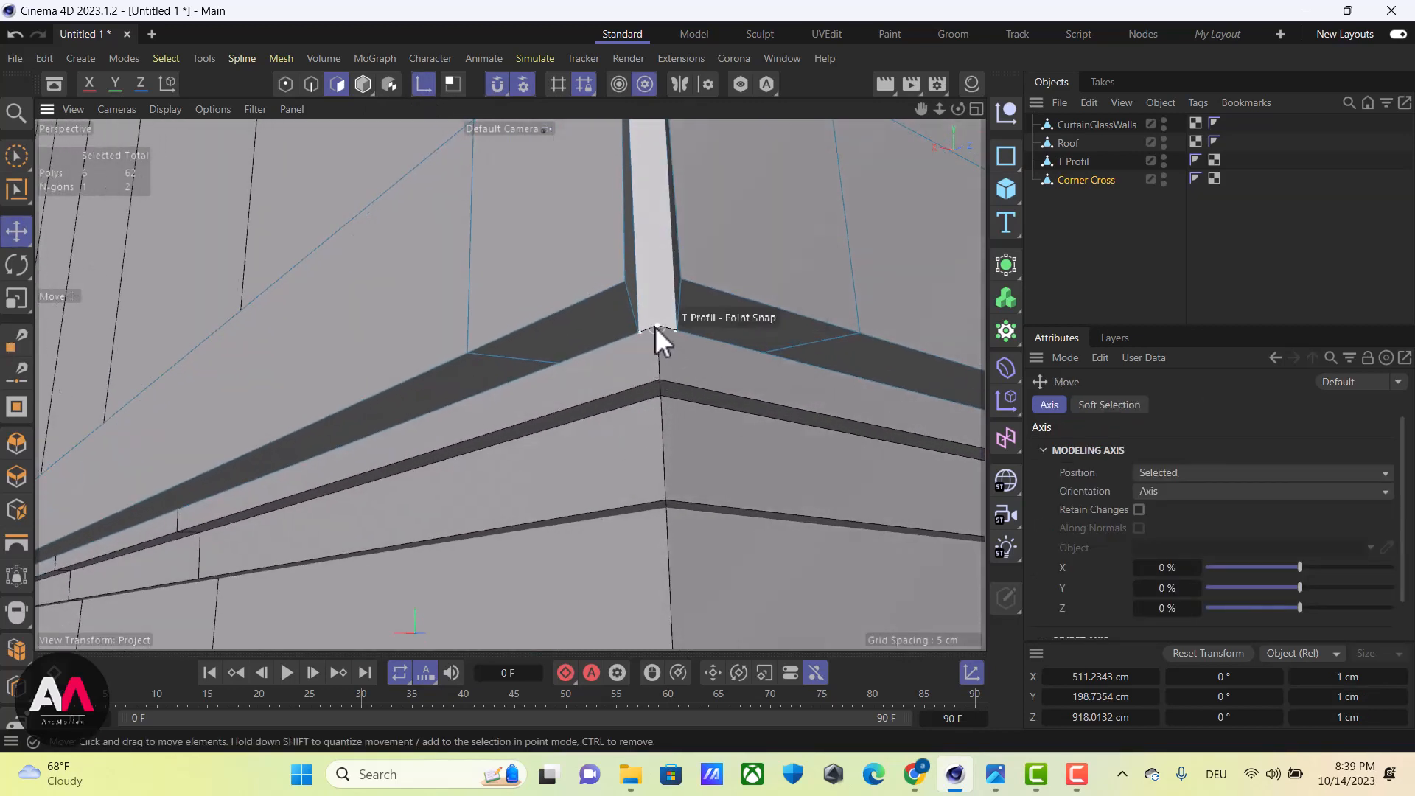
alt+drag(657, 326, 667, 361)
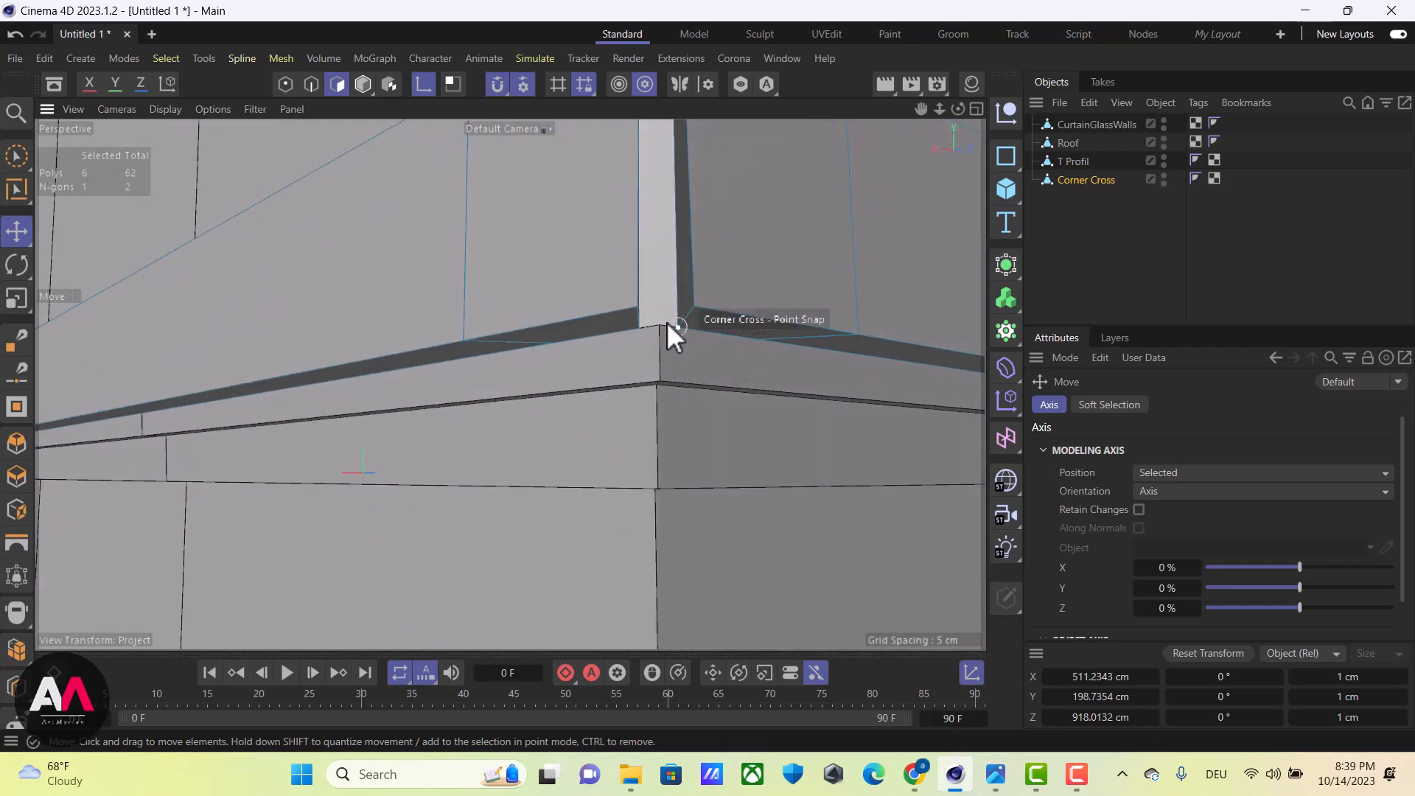
drag(661, 320, 659, 249)
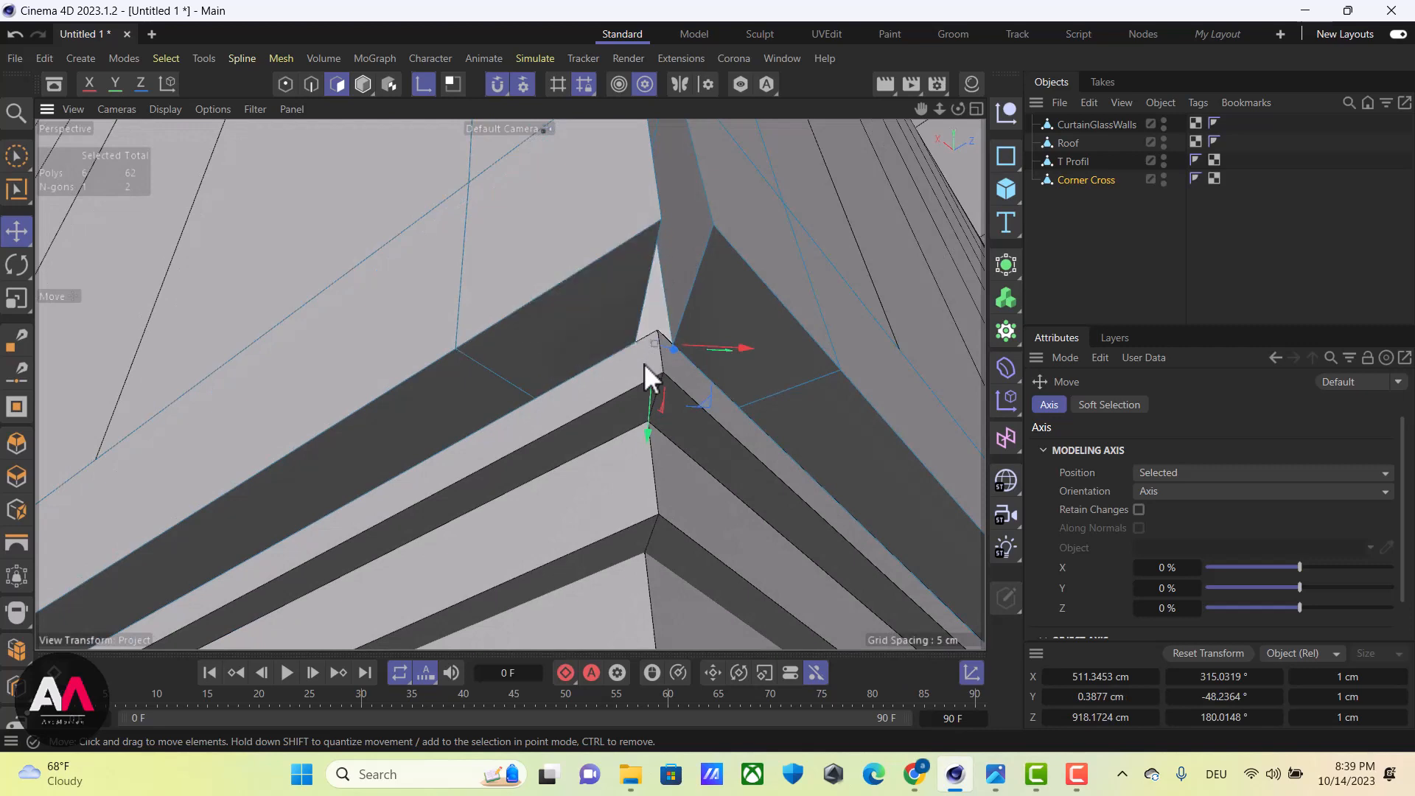
drag(644, 364, 667, 332)
alt+drag(777, 338, 651, 433)
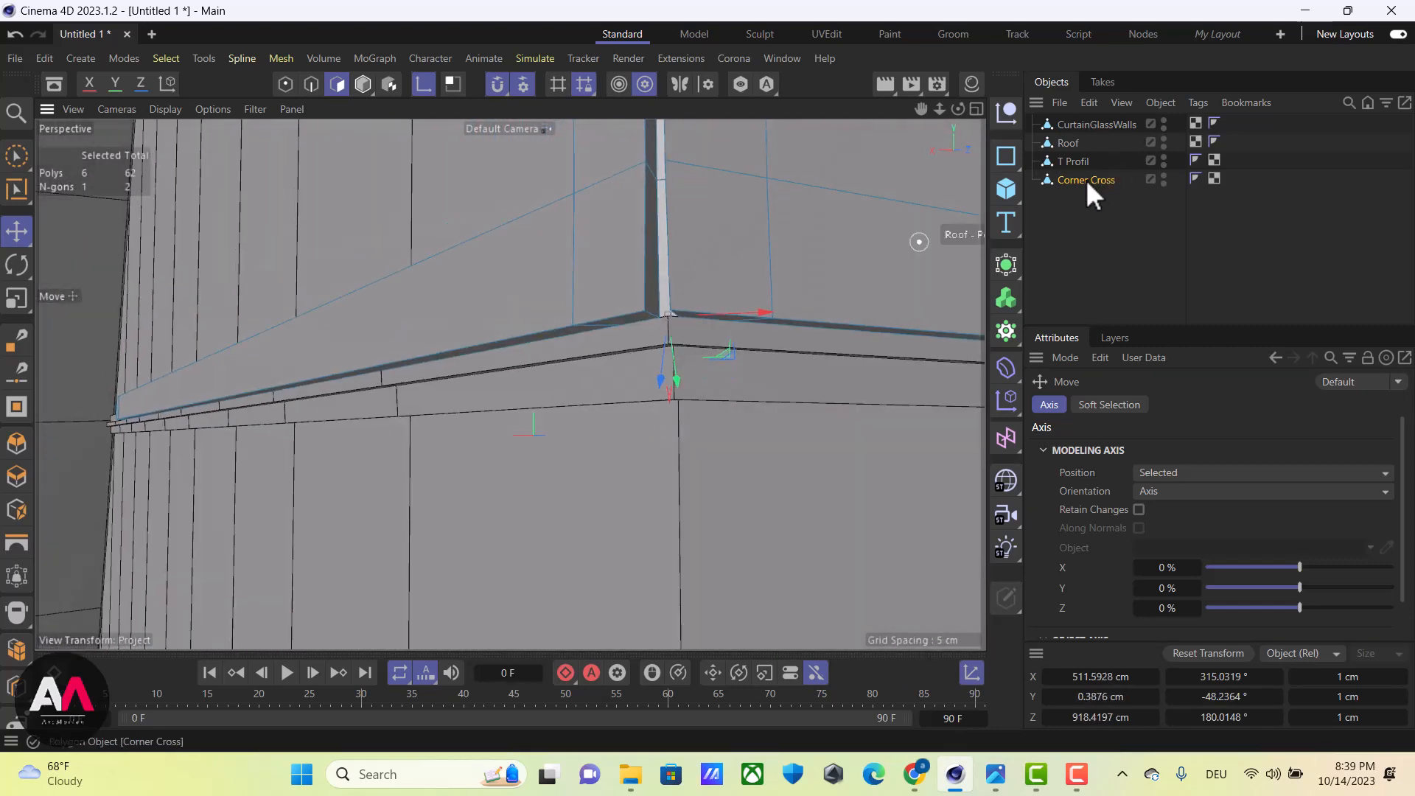
Try placing the Corner Cross under a Symmetry generator, check the mirrored result and undo it
click(1085, 179)
click(1005, 263)
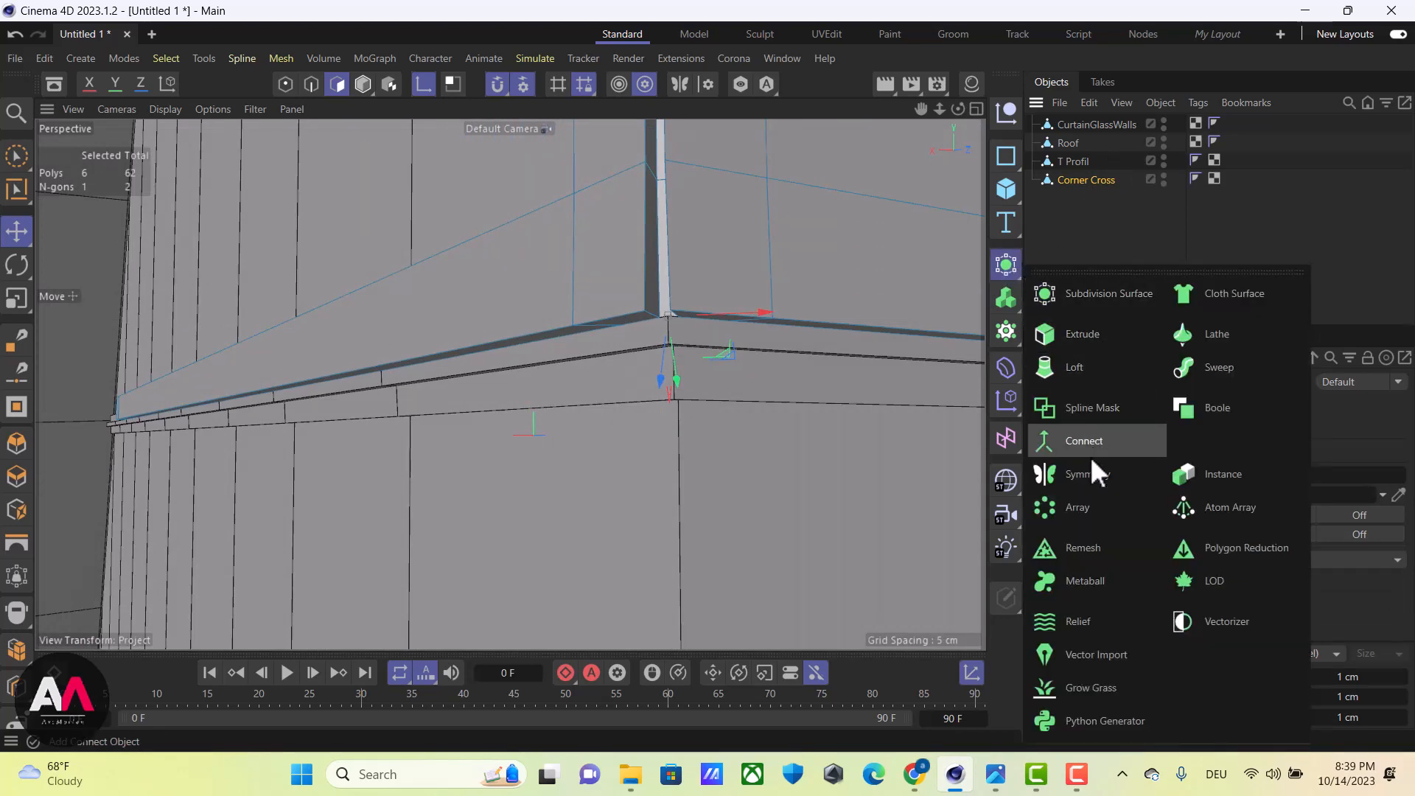
alt+click(1082, 485)
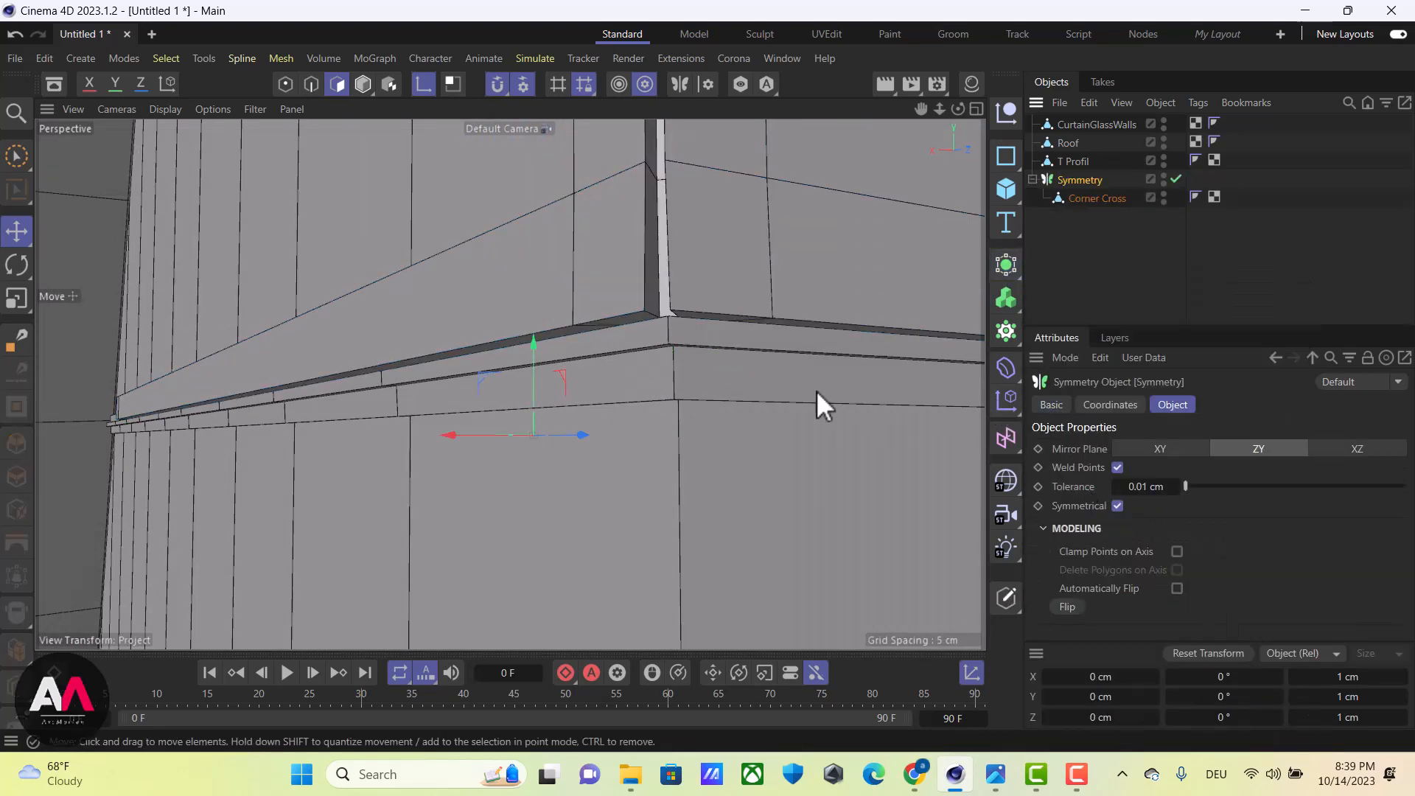
alt+drag(816, 391, 885, 303)
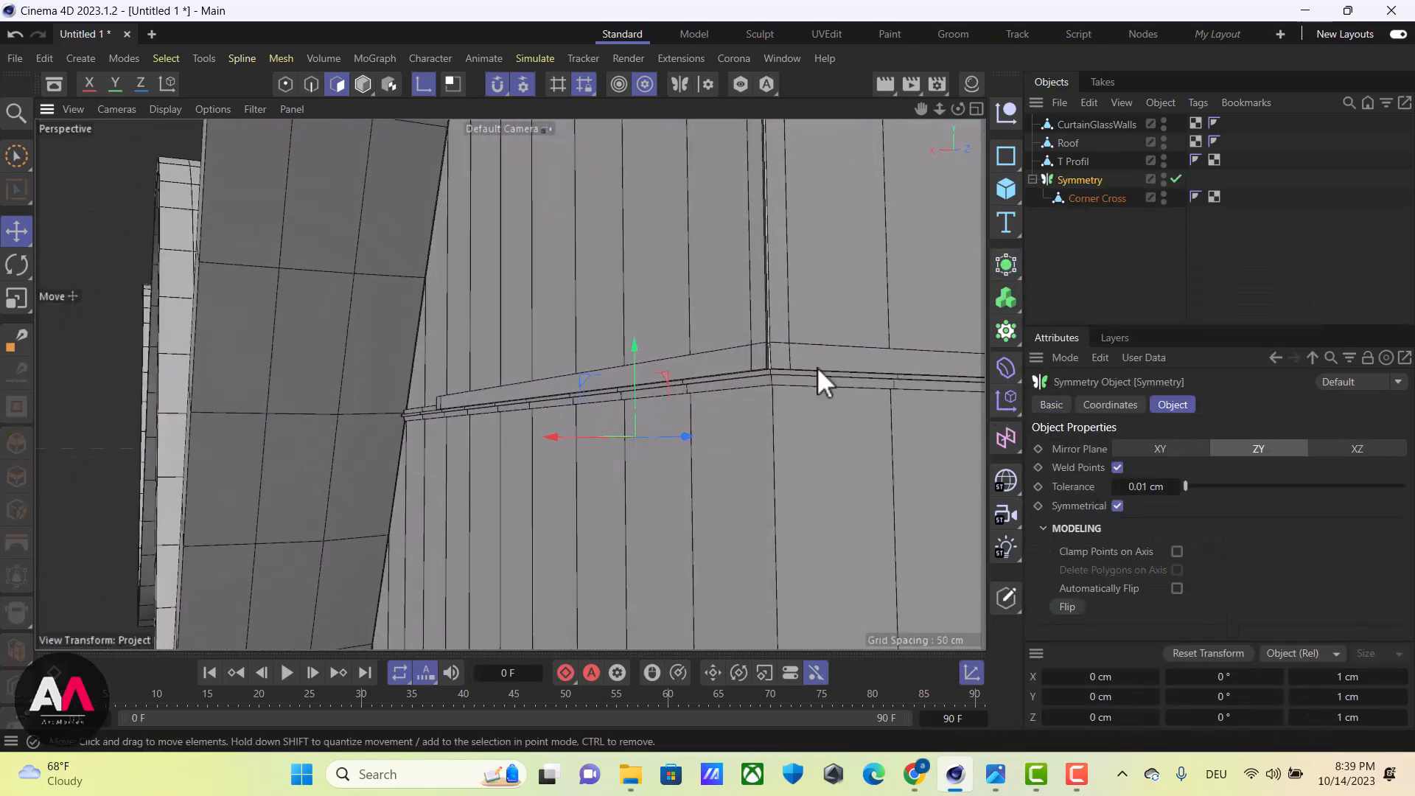
alt+drag(818, 383, 225, 171)
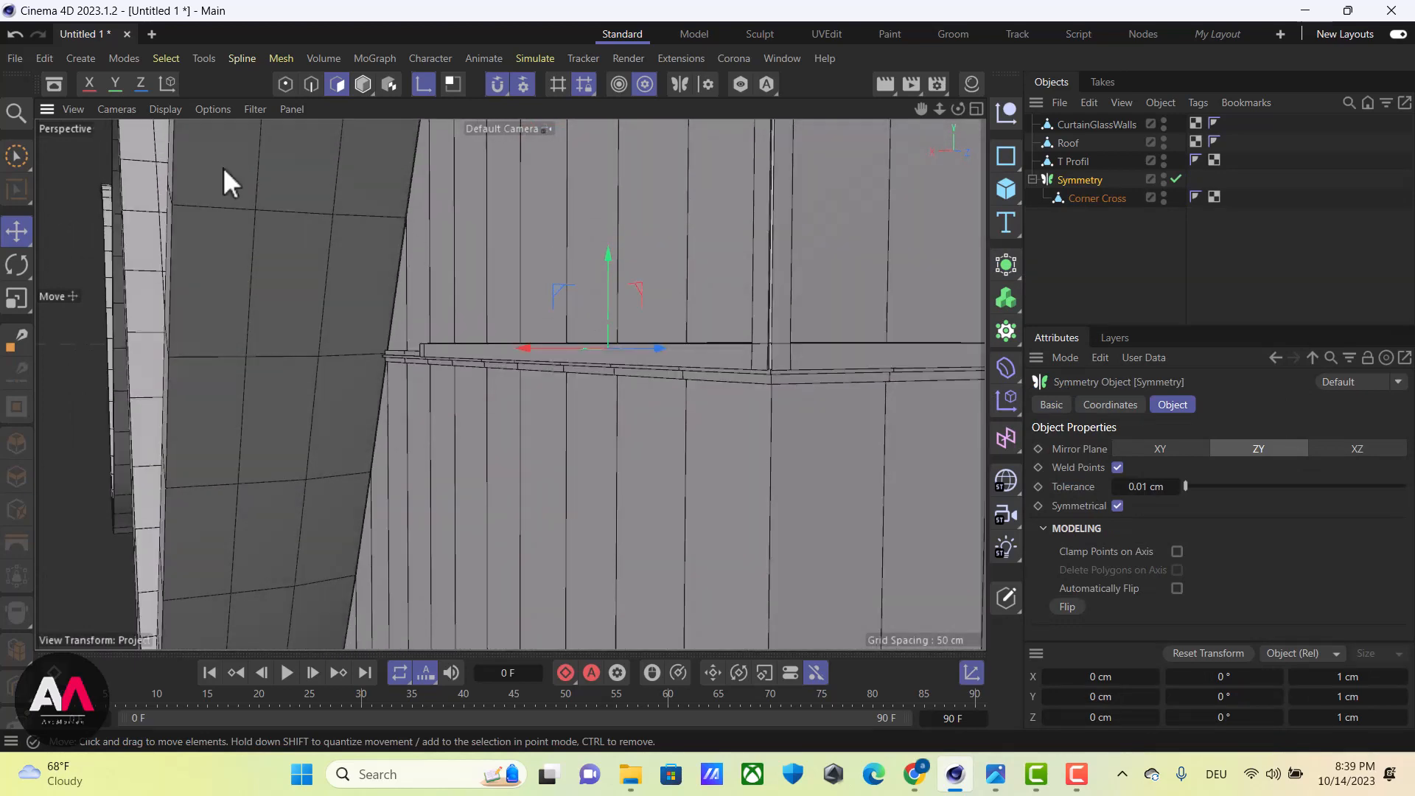
click(14, 35)
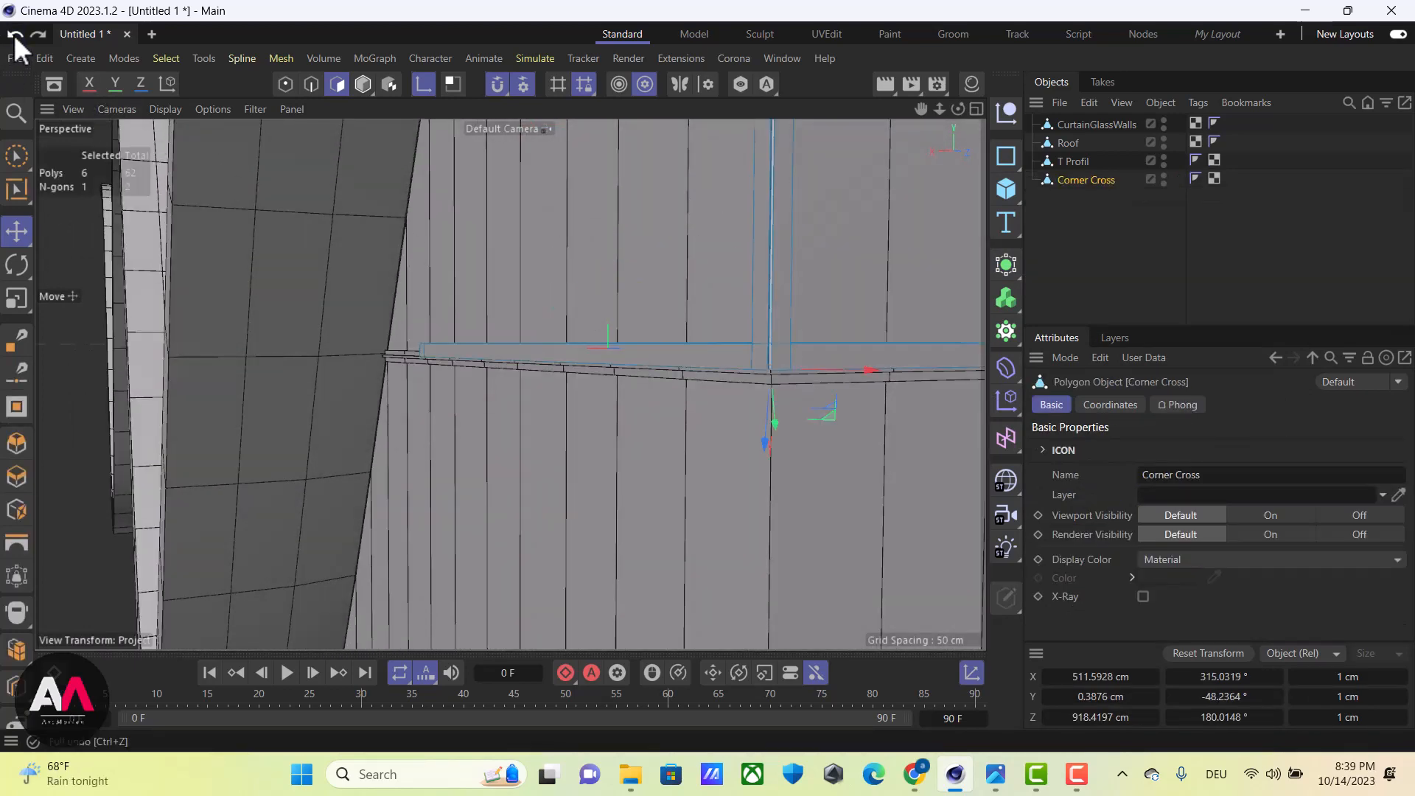
In model mode, snap the Corner Cross object axis to the corner point at the base of the post
click(363, 83)
alt+drag(679, 356, 652, 330)
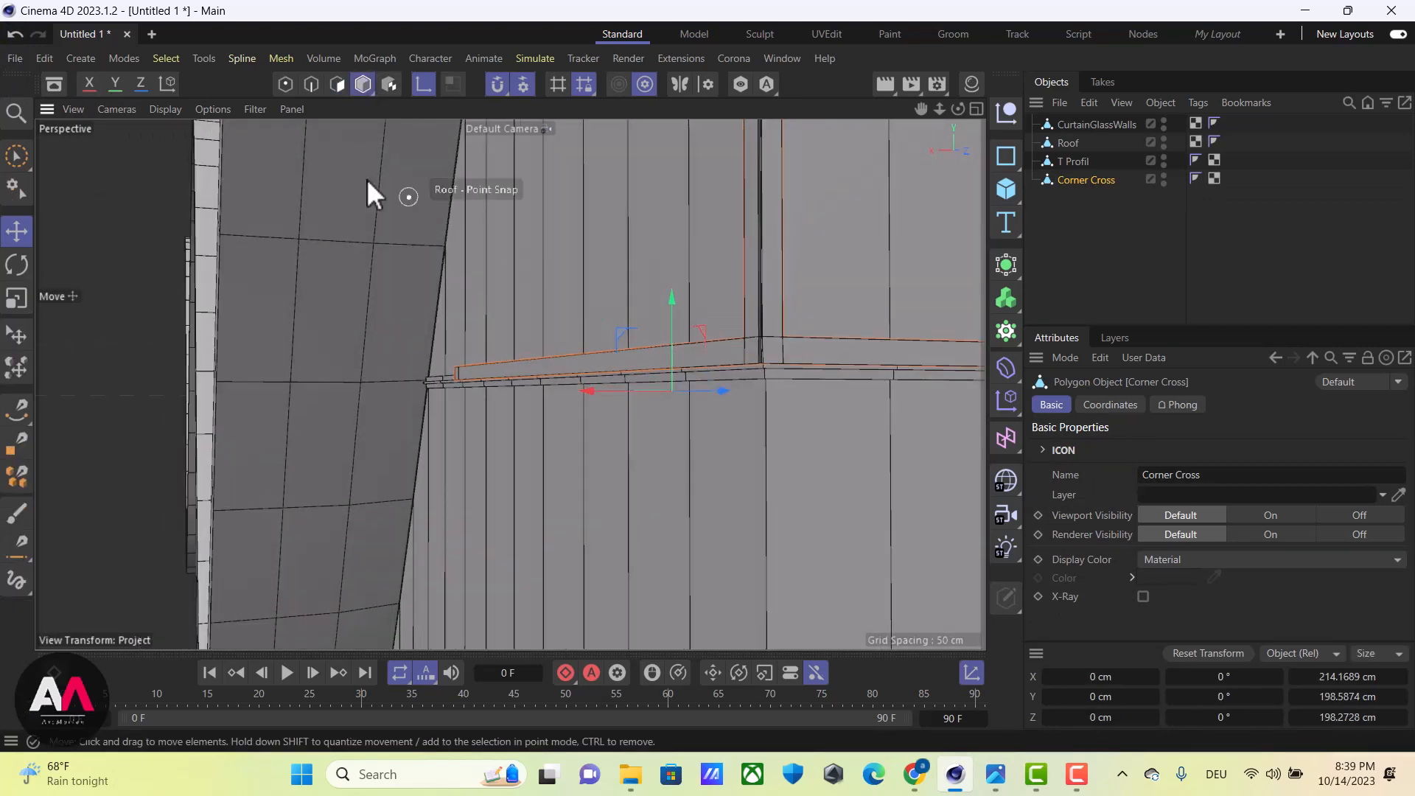
scroll(767, 285, up, 5)
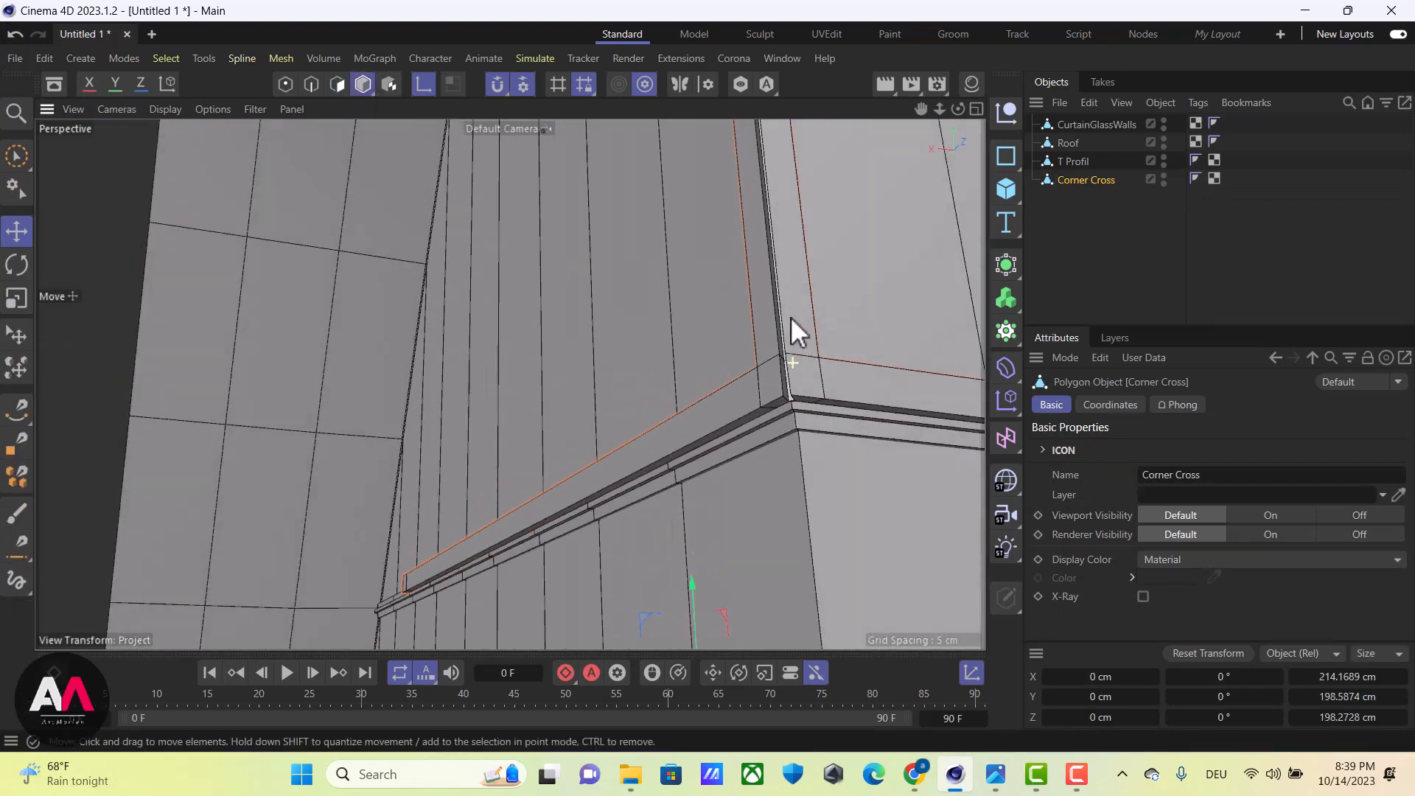
scroll(799, 440, up, 2)
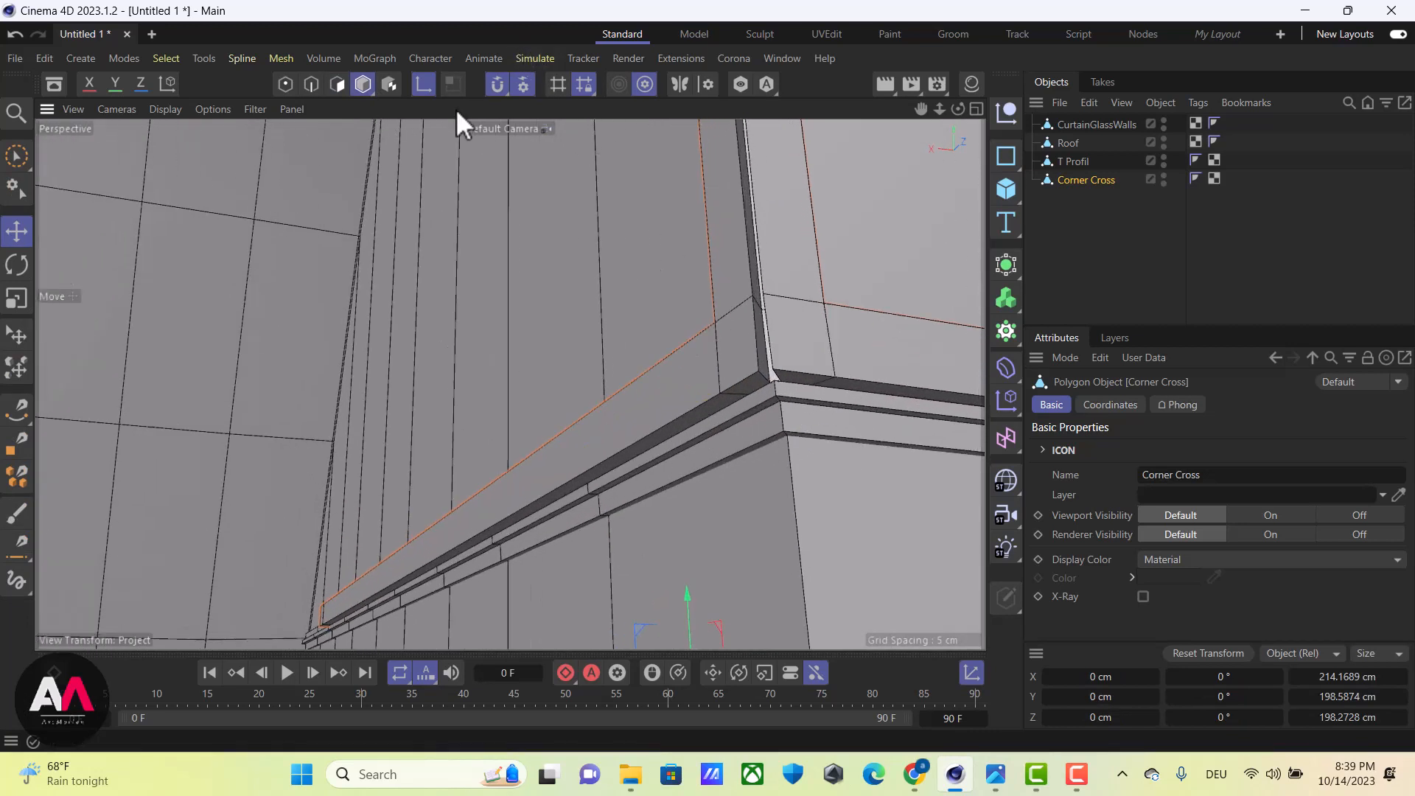
drag(789, 435, 771, 382)
scroll(816, 323, up, 2)
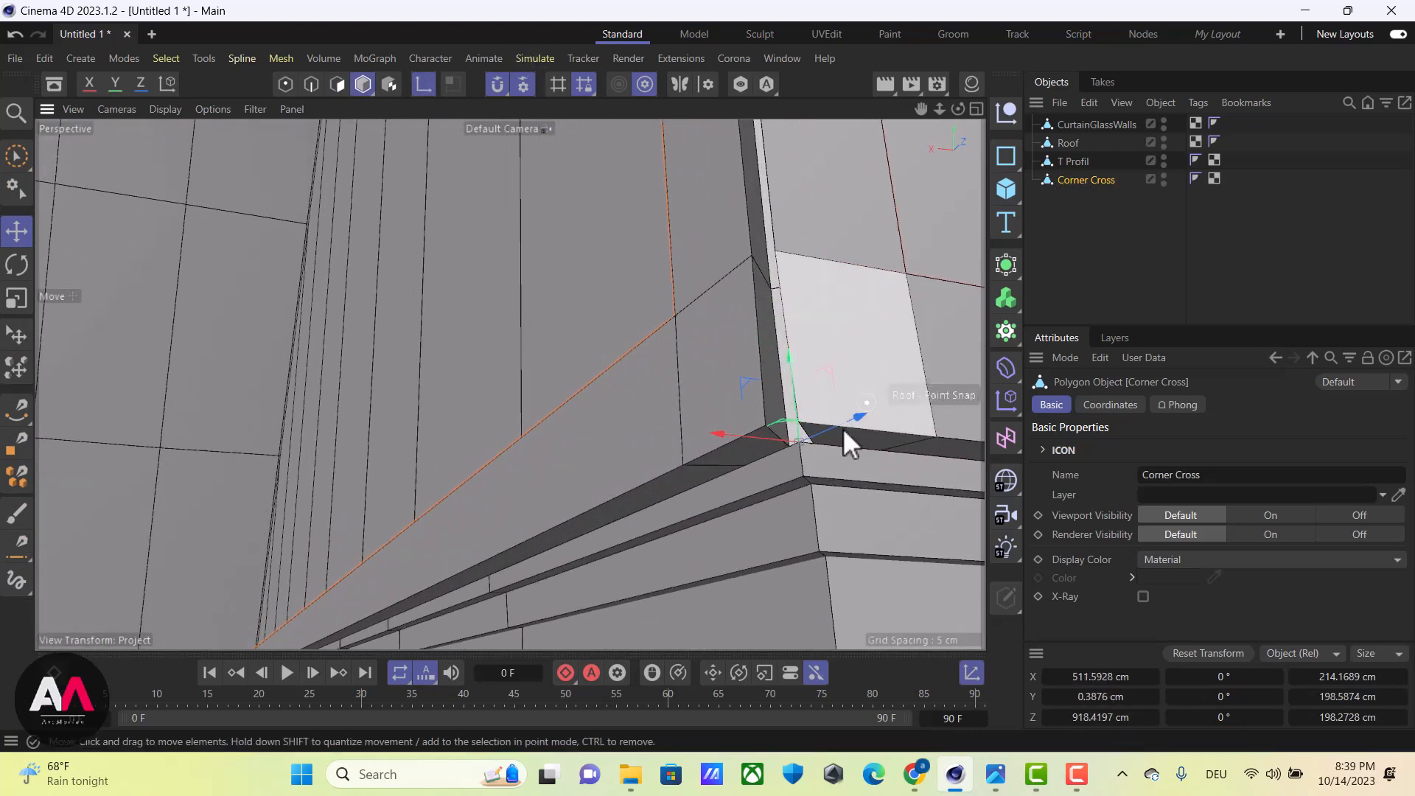
Place the Corner Cross under a Symmetry generator and set its mirror plane to XZ
scroll(842, 442, up, 4)
scroll(786, 461, down, 4)
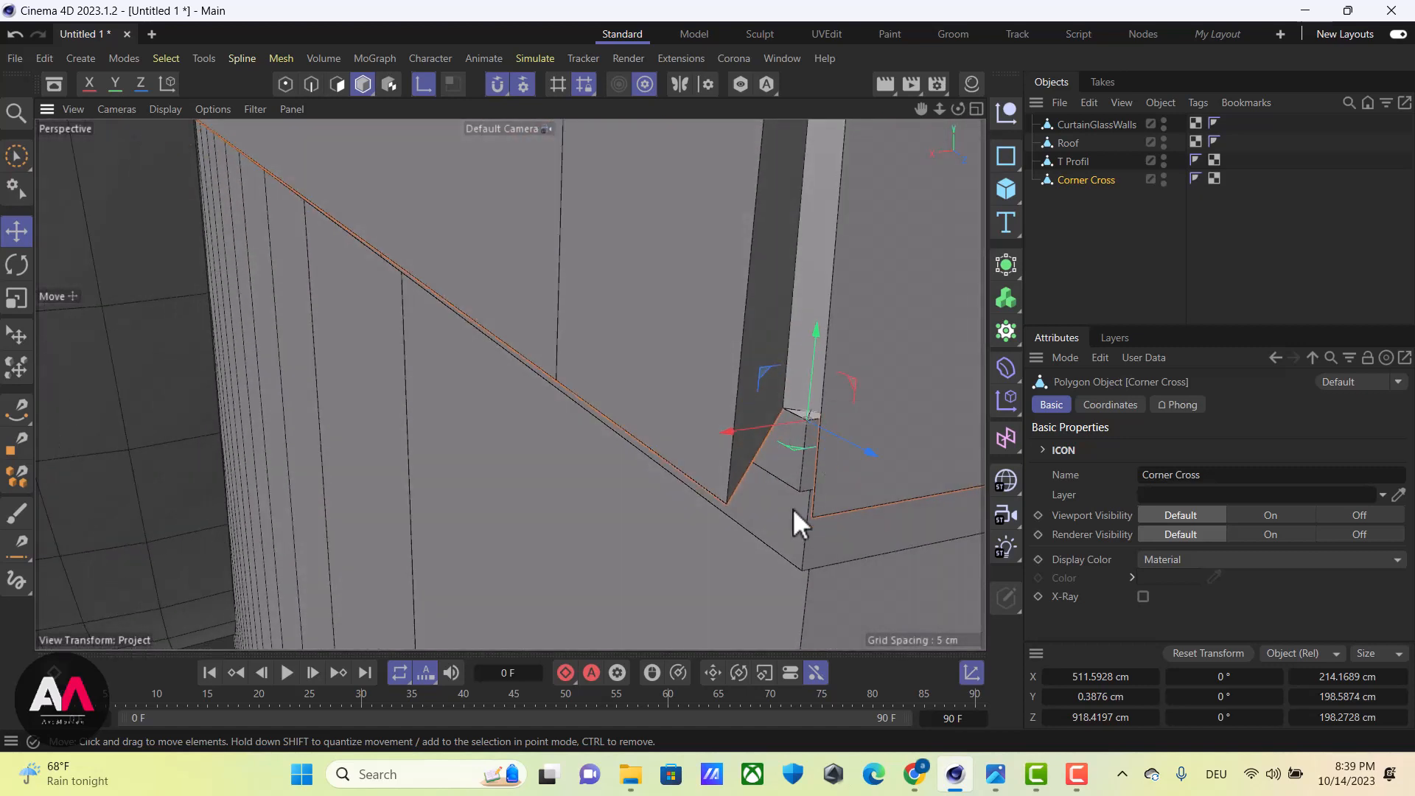
alt+drag(794, 507, 809, 483)
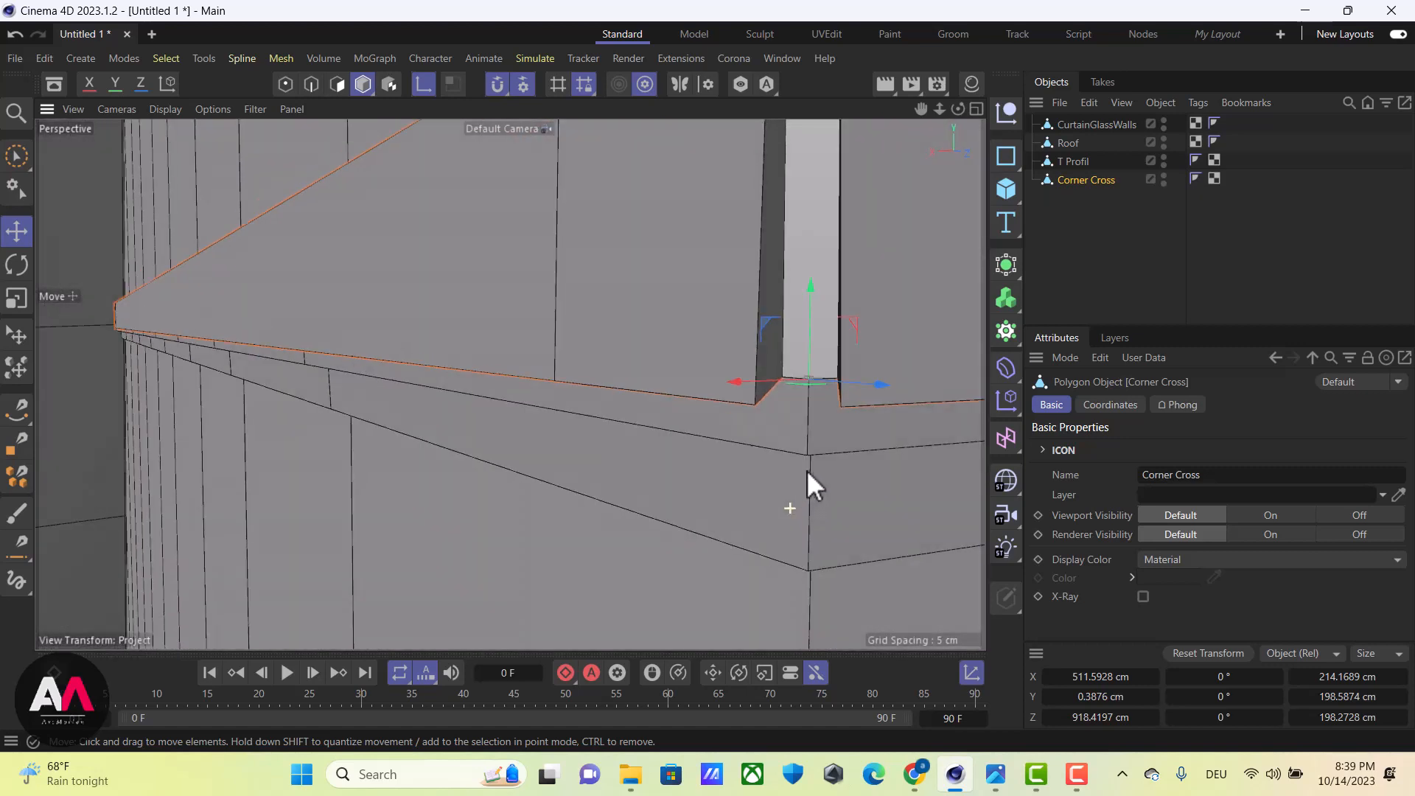
click(1007, 265)
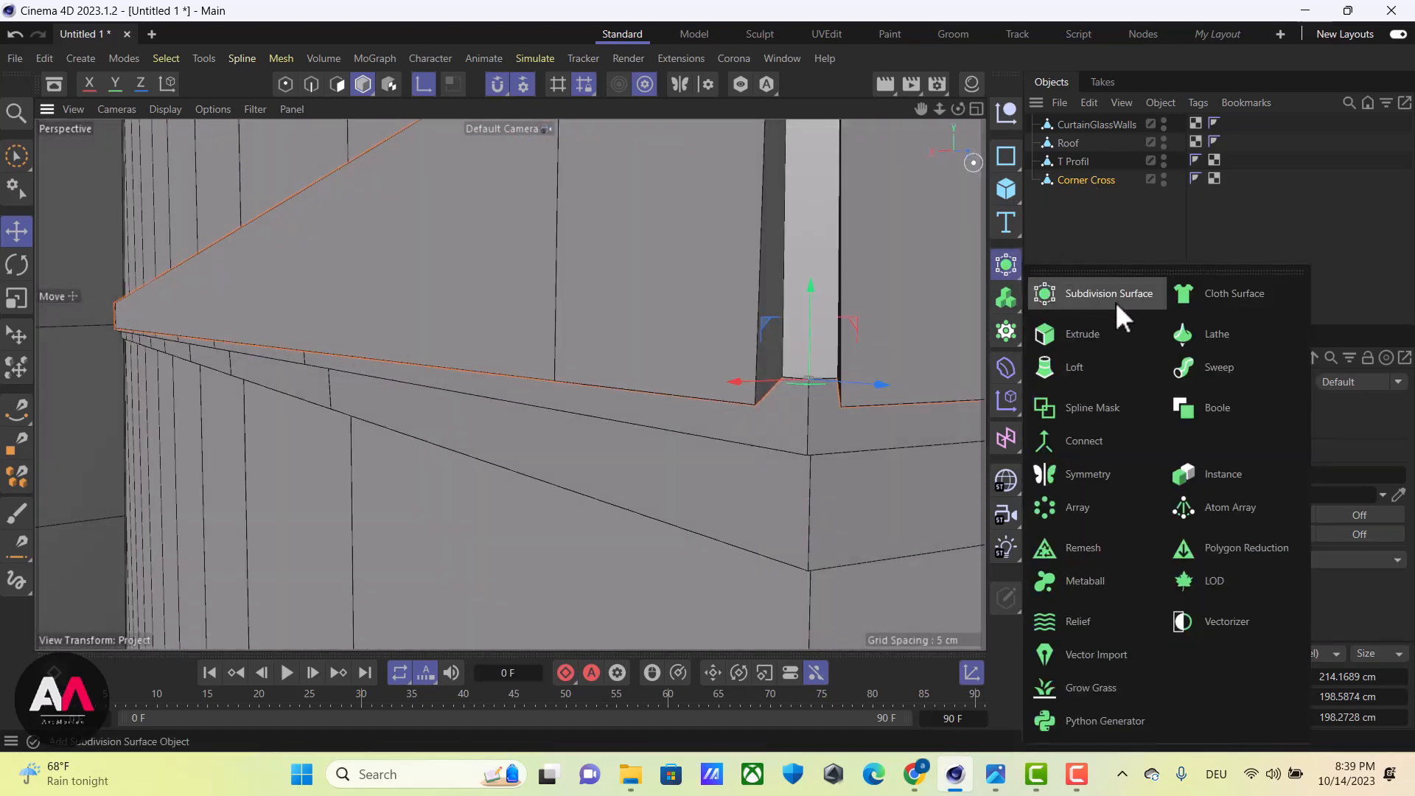
alt+click(1081, 475)
alt+right_drag(544, 357, 400, 511)
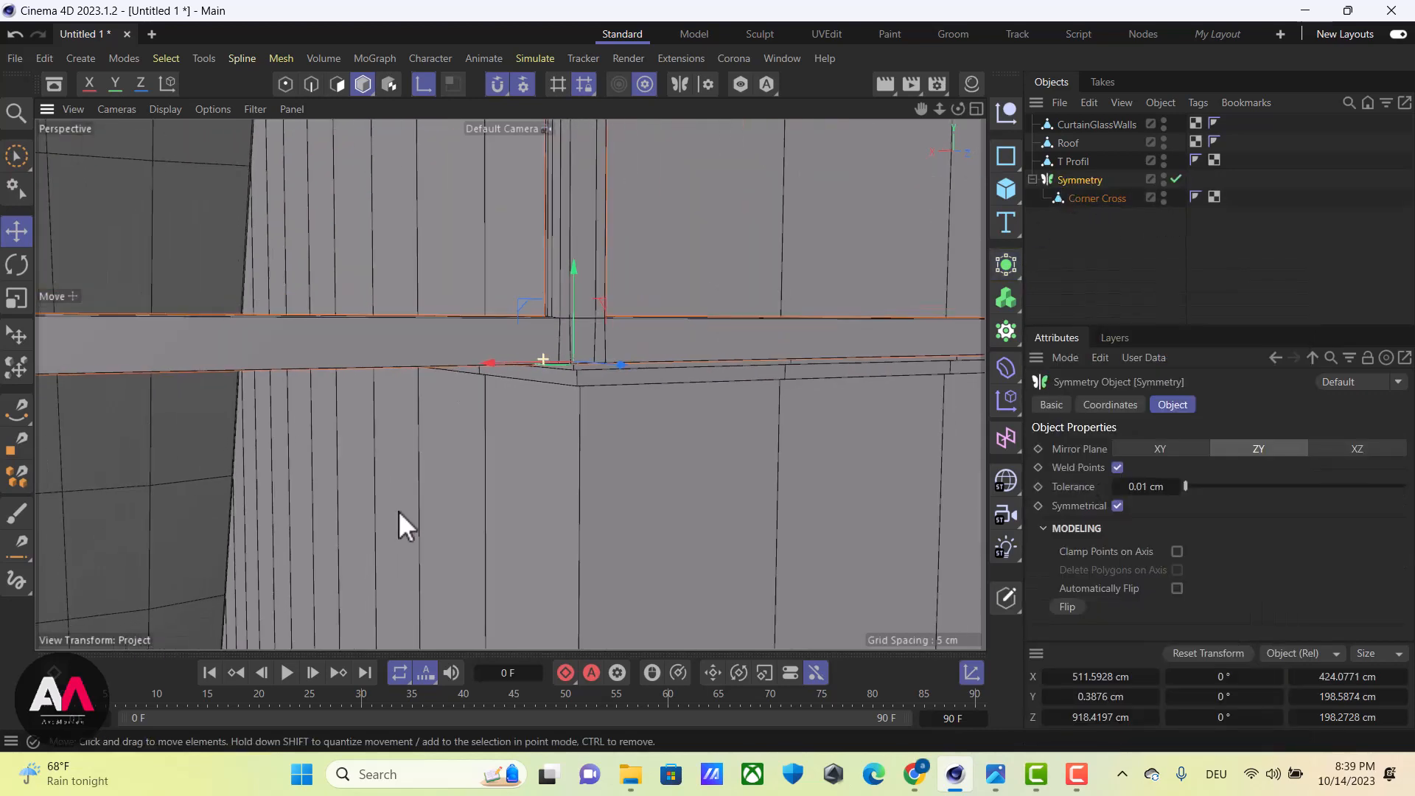
alt+drag(537, 445, 605, 355)
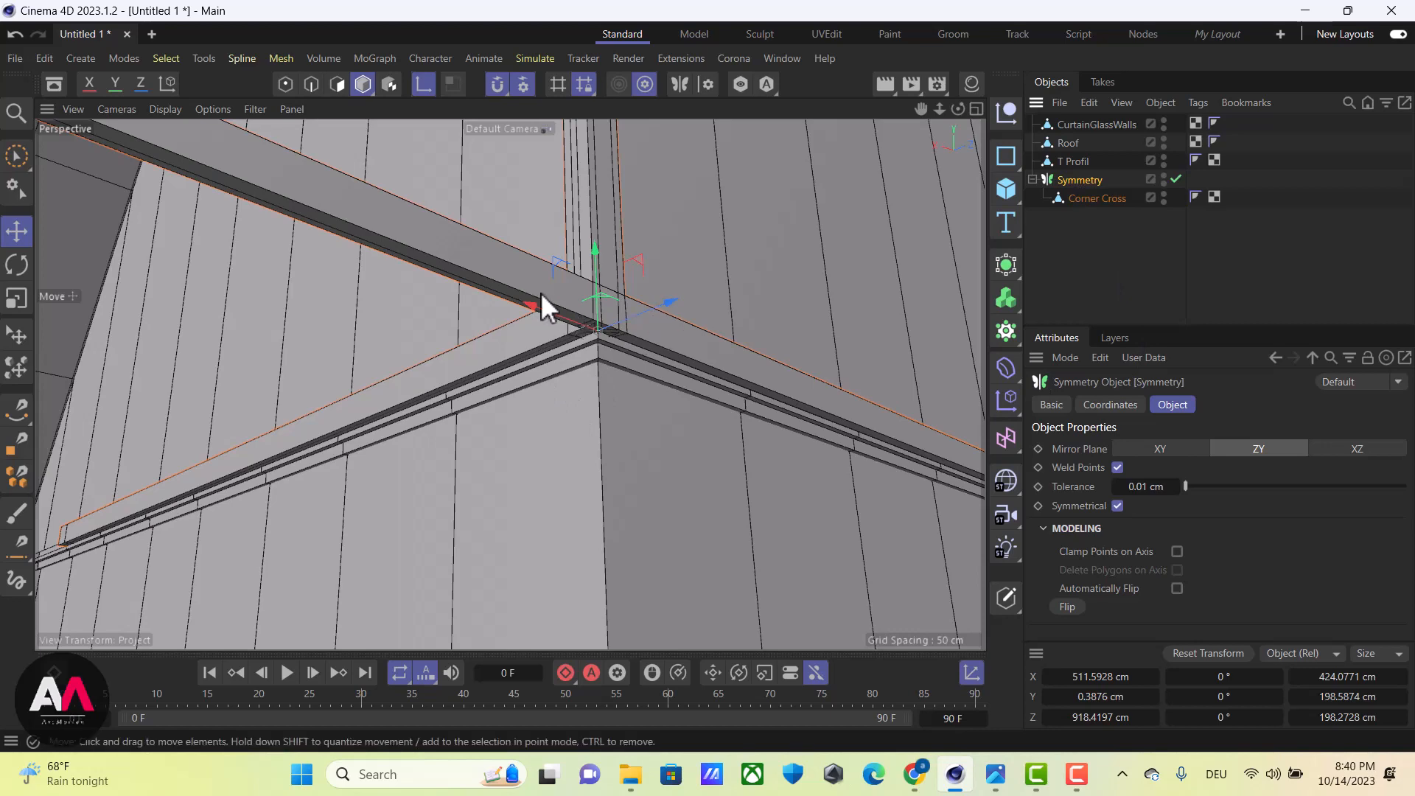
click(1364, 449)
With axis editing on and snapping off, lower the Symmetry's axis to about Y -0.1 cm and check the mirrored profile
scroll(574, 348, up, 3)
alt+drag(567, 377, 497, 347)
scroll(599, 344, up, 3)
alt+drag(600, 344, 670, 360)
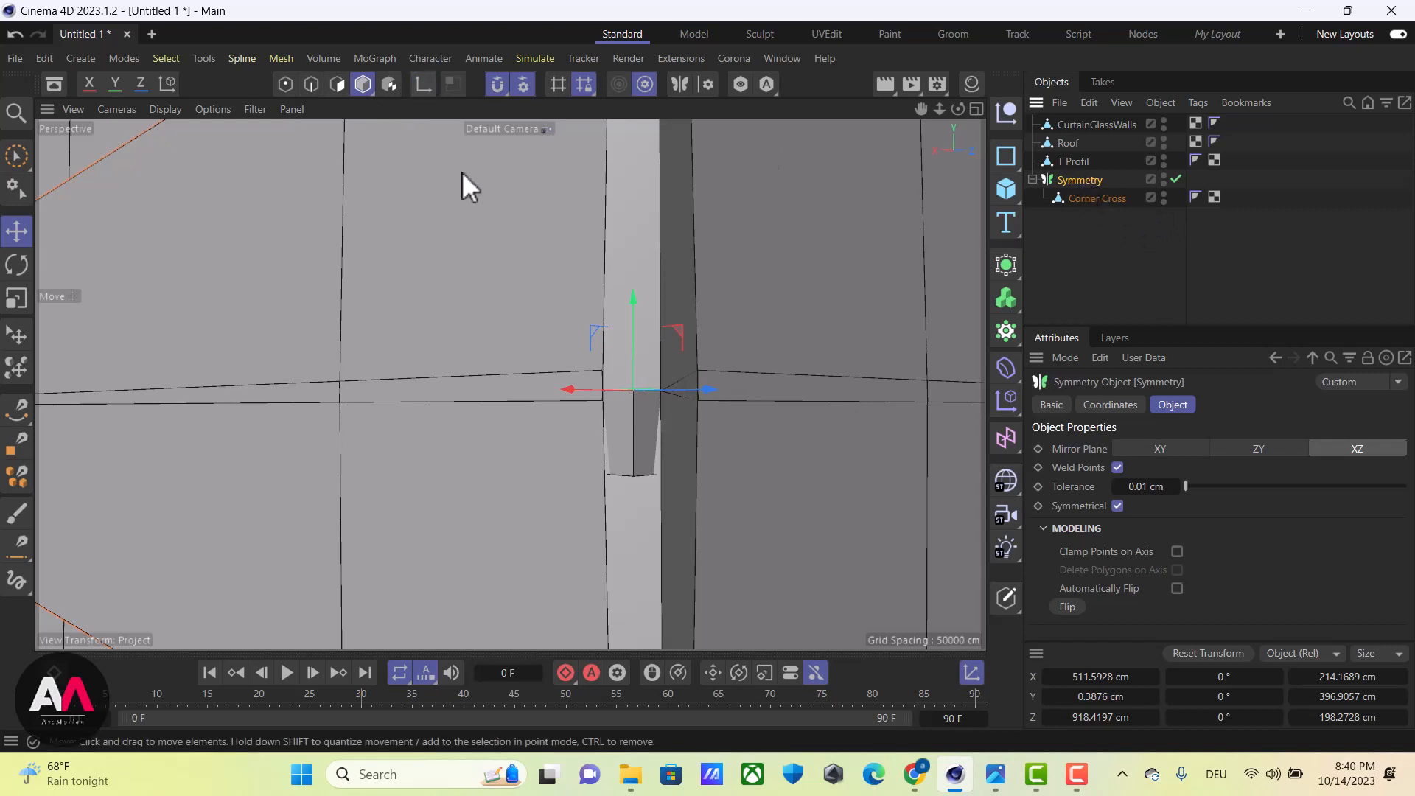
click(423, 83)
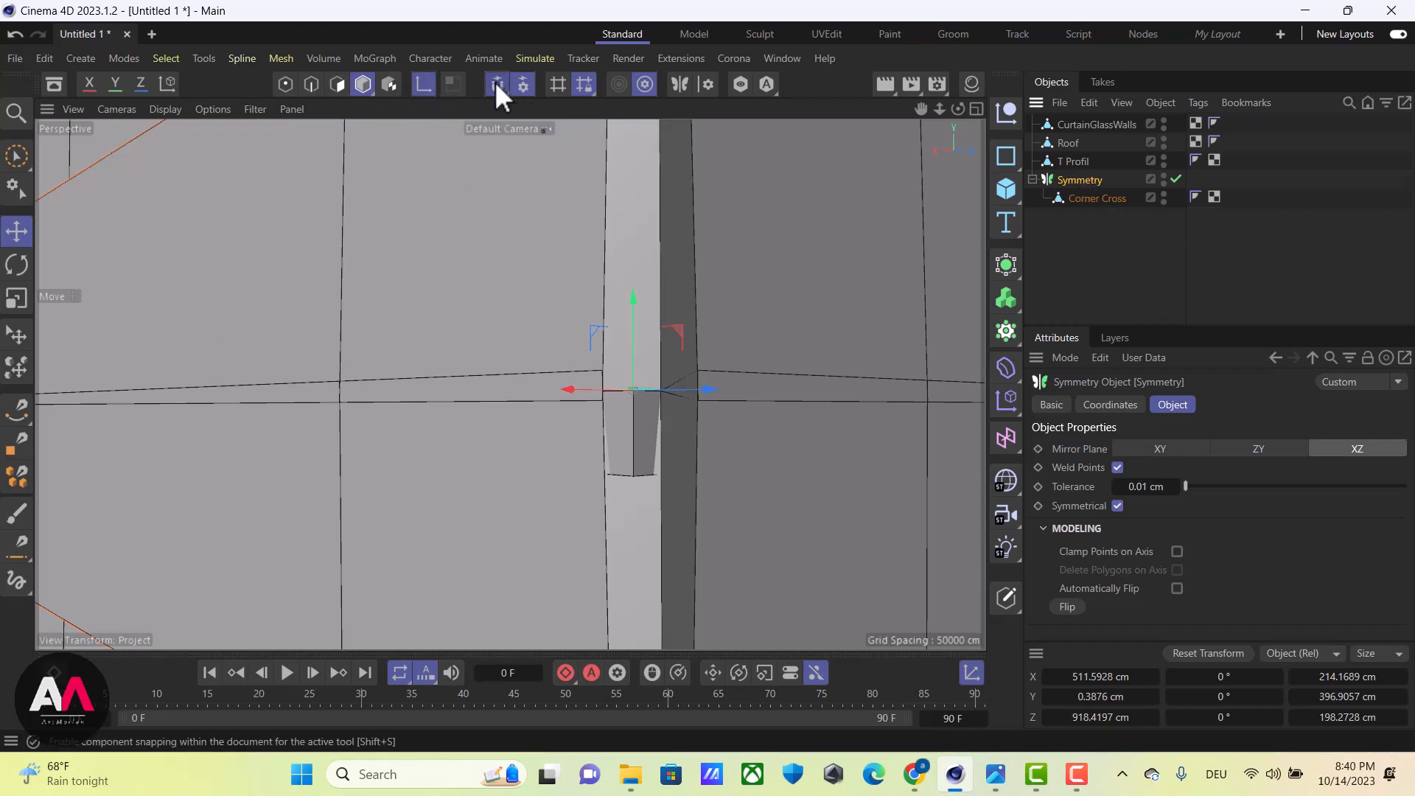
click(496, 84)
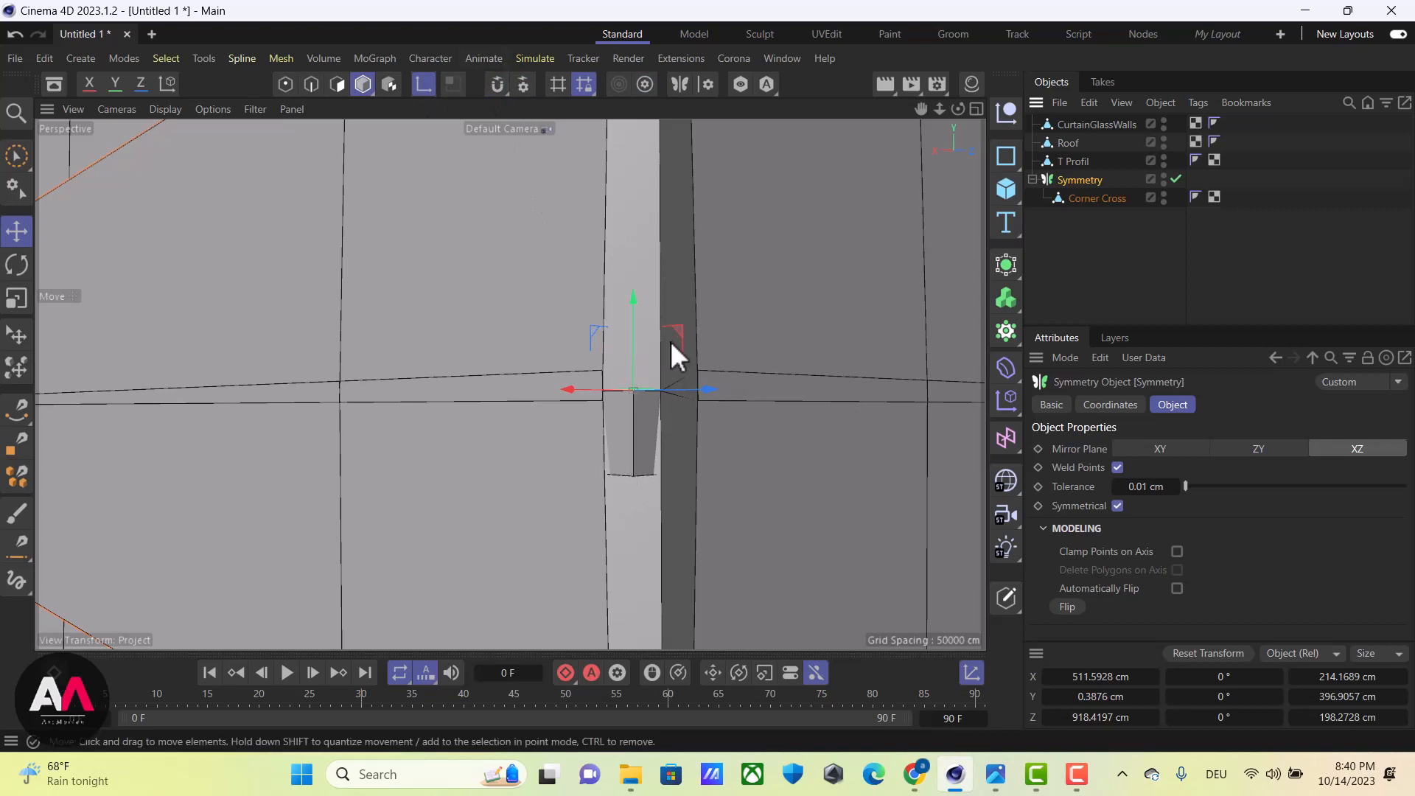
drag(634, 329, 622, 370)
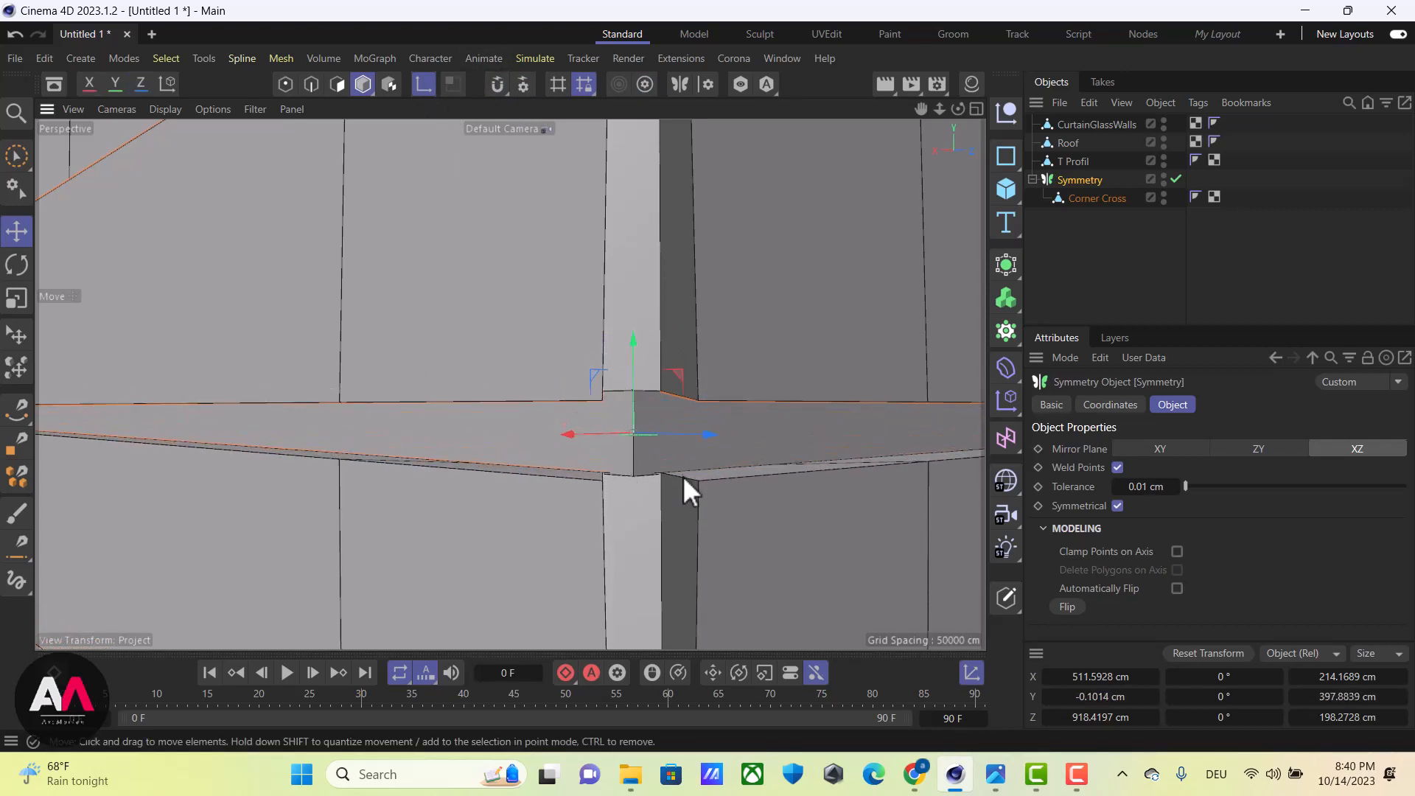
alt+drag(682, 475, 934, 252)
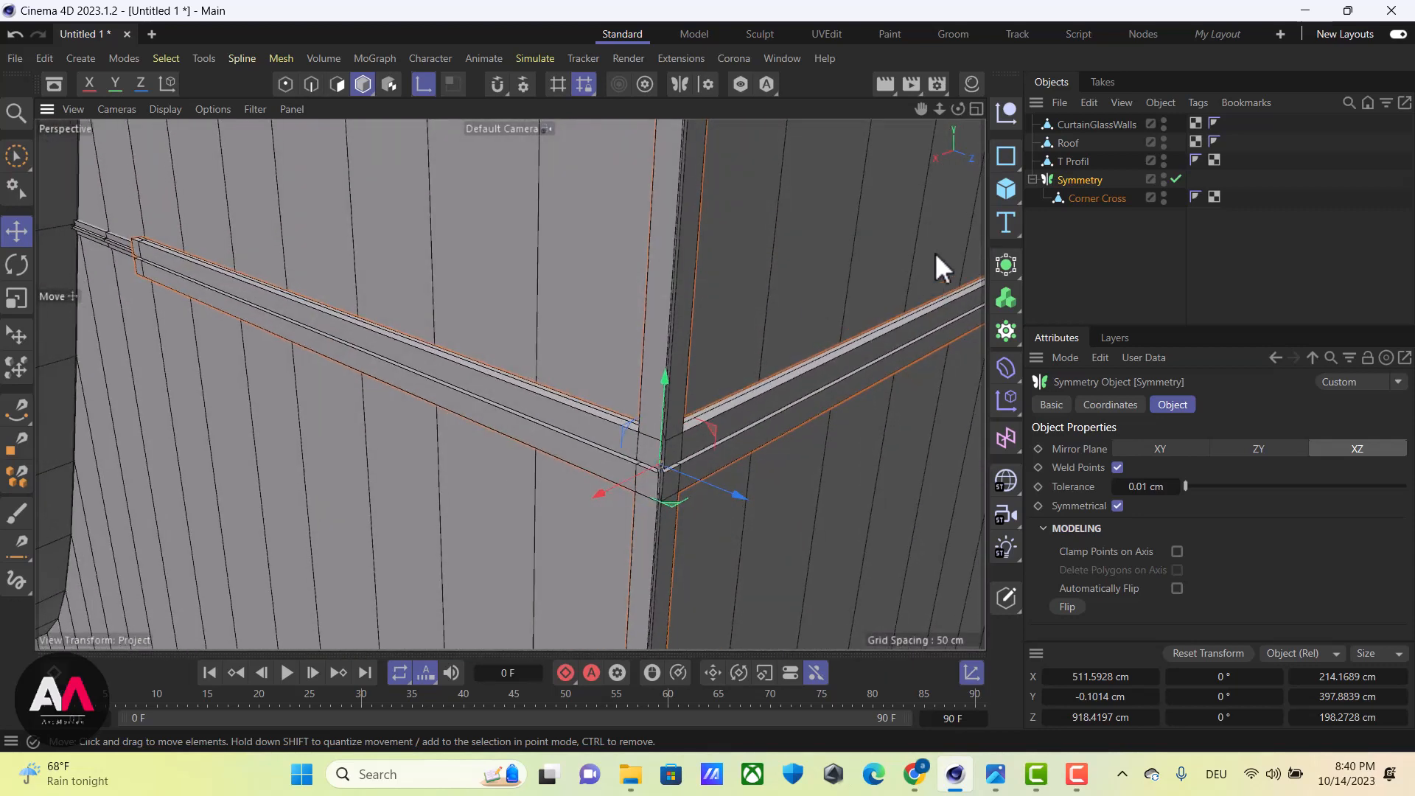
alt+drag(793, 297, 611, 419)
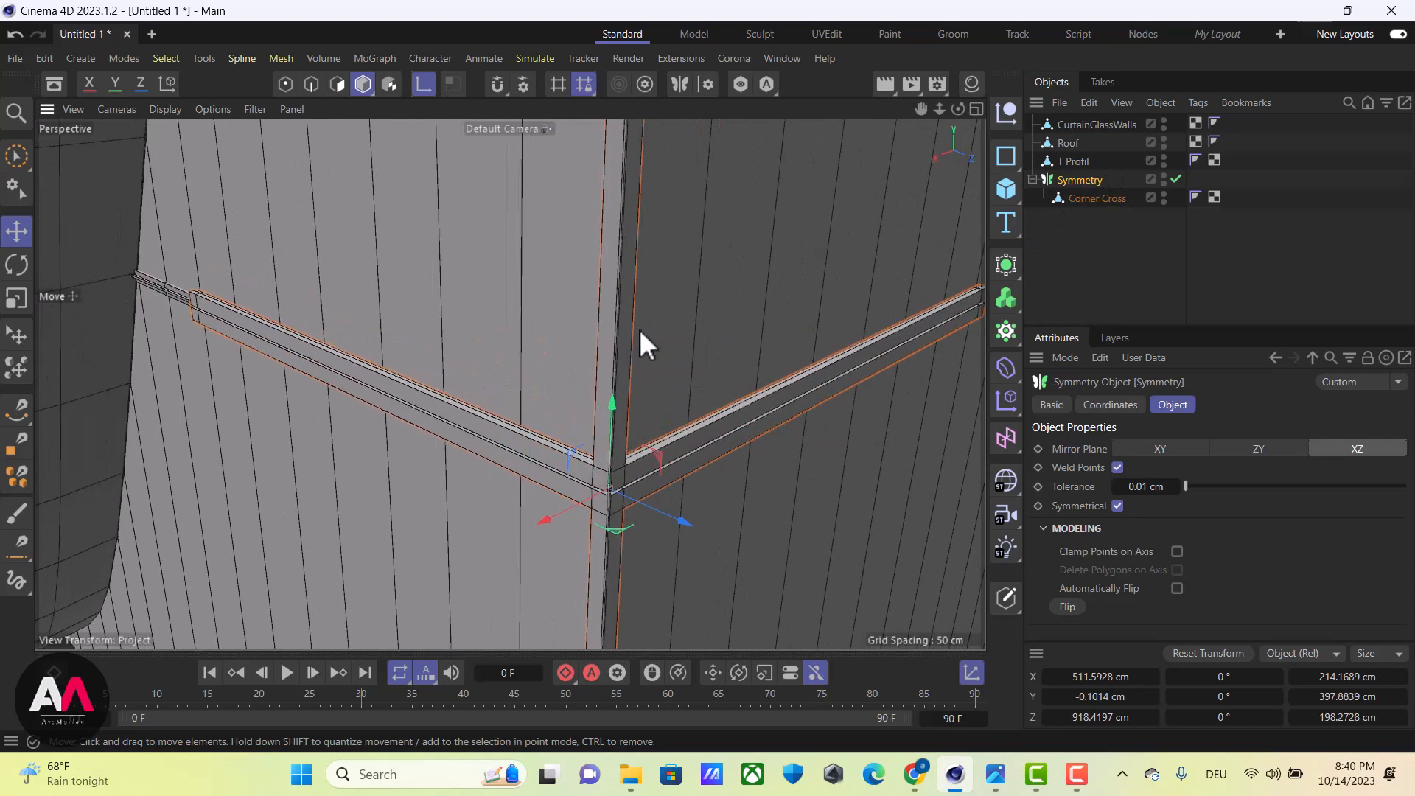
mouse_move(639, 329)
alt+mouse_down()
mouse_move(538, 379)
mouse_move(597, 382)
mouse_move(638, 544)
mouse_move(707, 458)
mouse_move(619, 318)
alt+mouse_up()
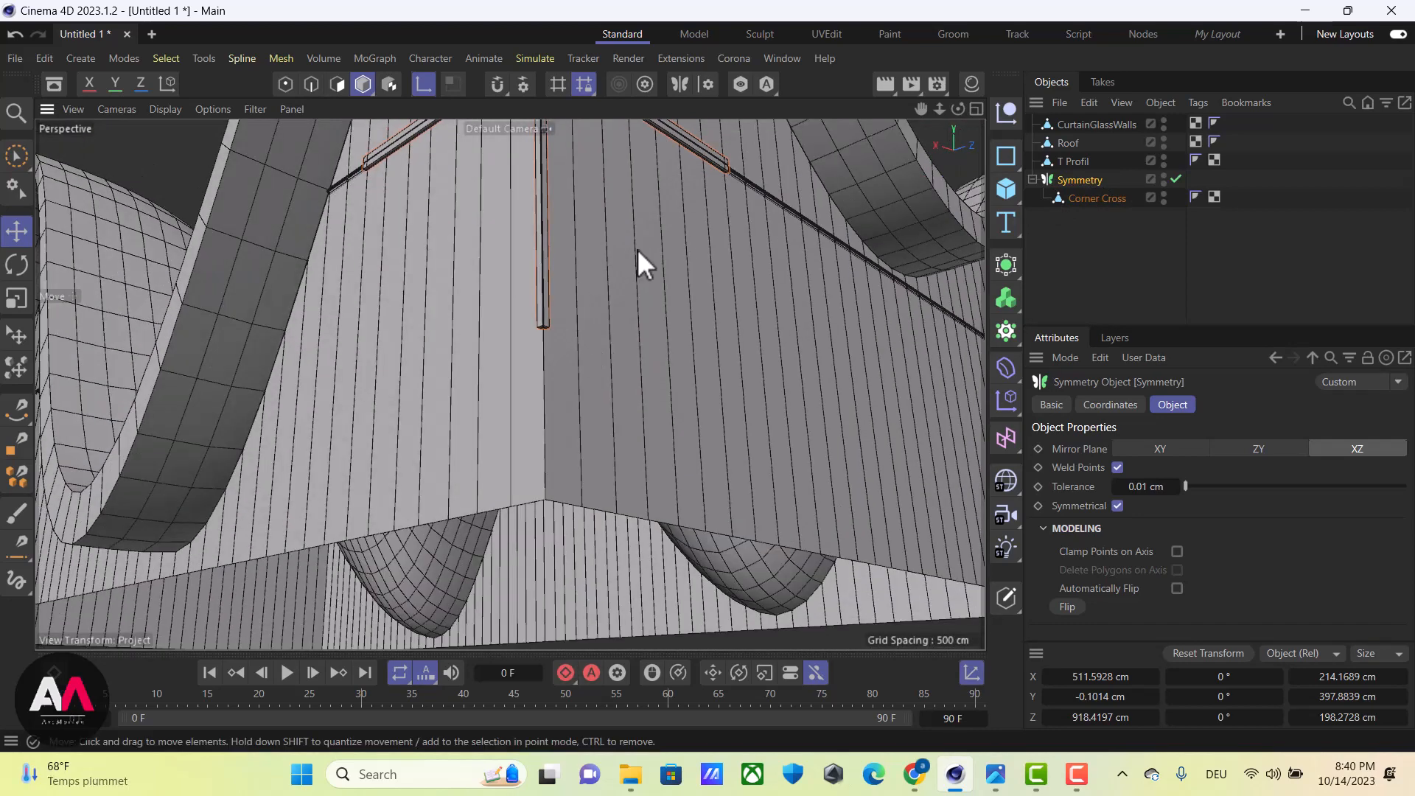
Run Current State to Object on the Symmetry, take the resulting Corner Cross out of its null and delete the null
right_click(1076, 179)
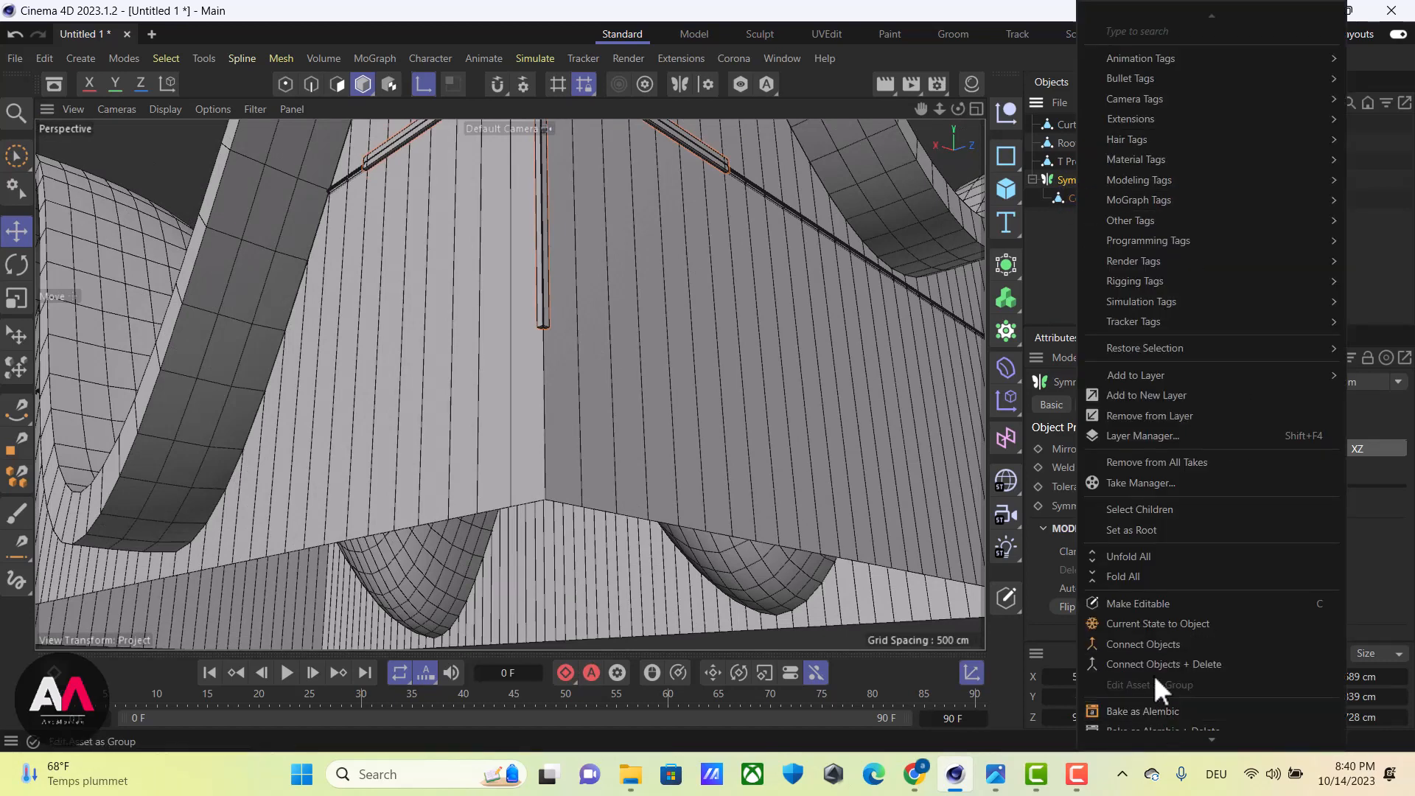
click(1152, 624)
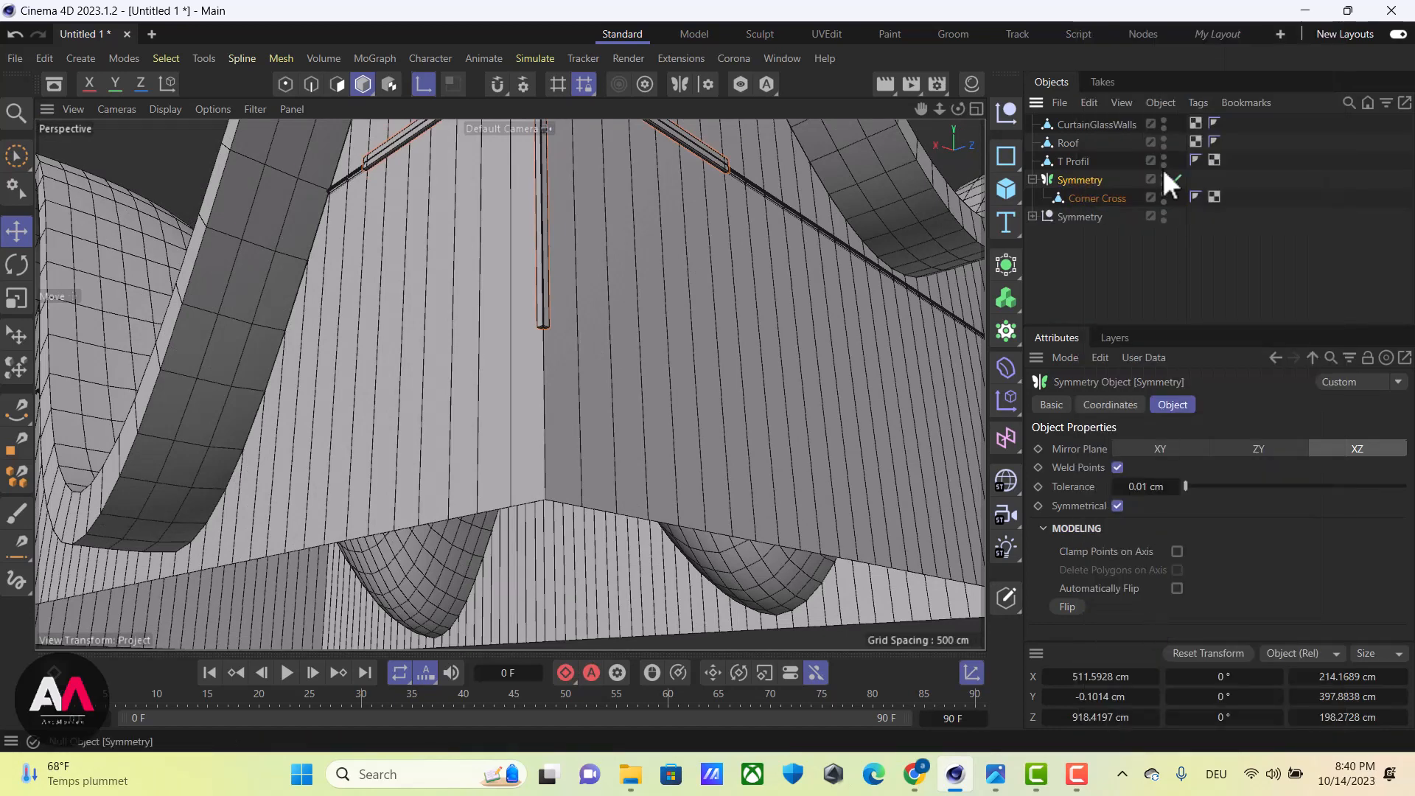
click(1087, 238)
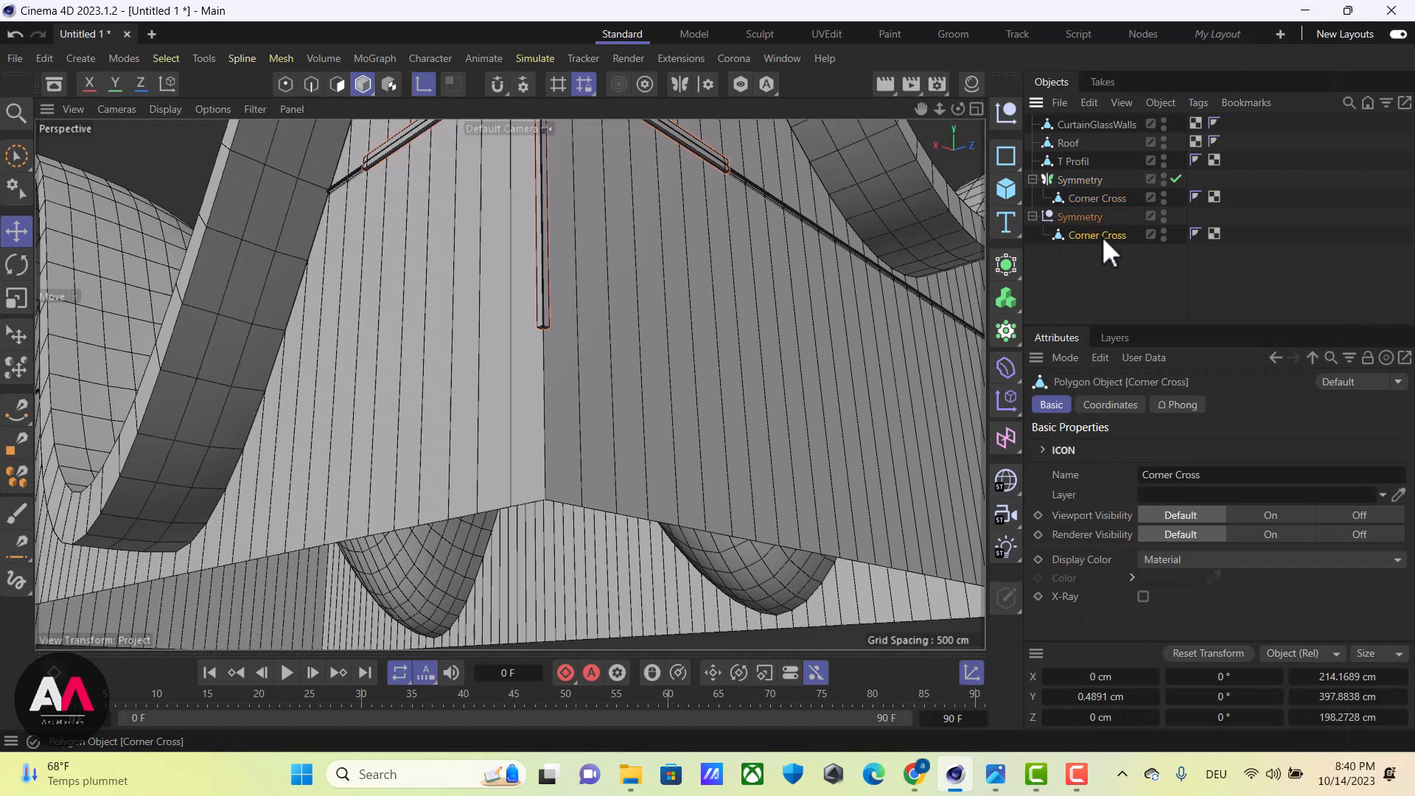
mouse_move(1102, 236)
mouse_down()
mouse_move(1090, 290)
mouse_move(1089, 214)
mouse_up()
click(1090, 214)
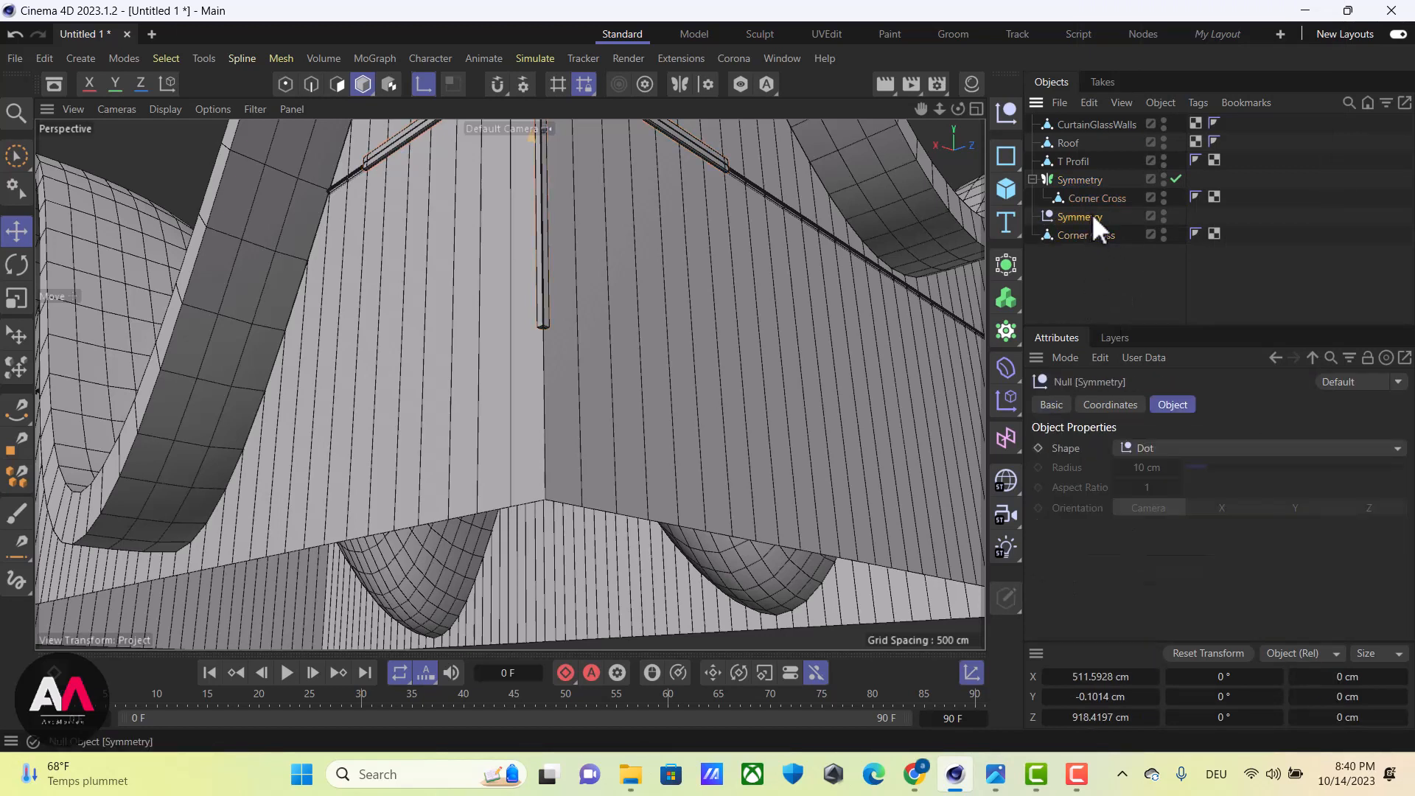
key(Delete)
Select the original Symmetry generator together with its child and assign both to the Archive layer
click(1076, 183)
right_click(1077, 187)
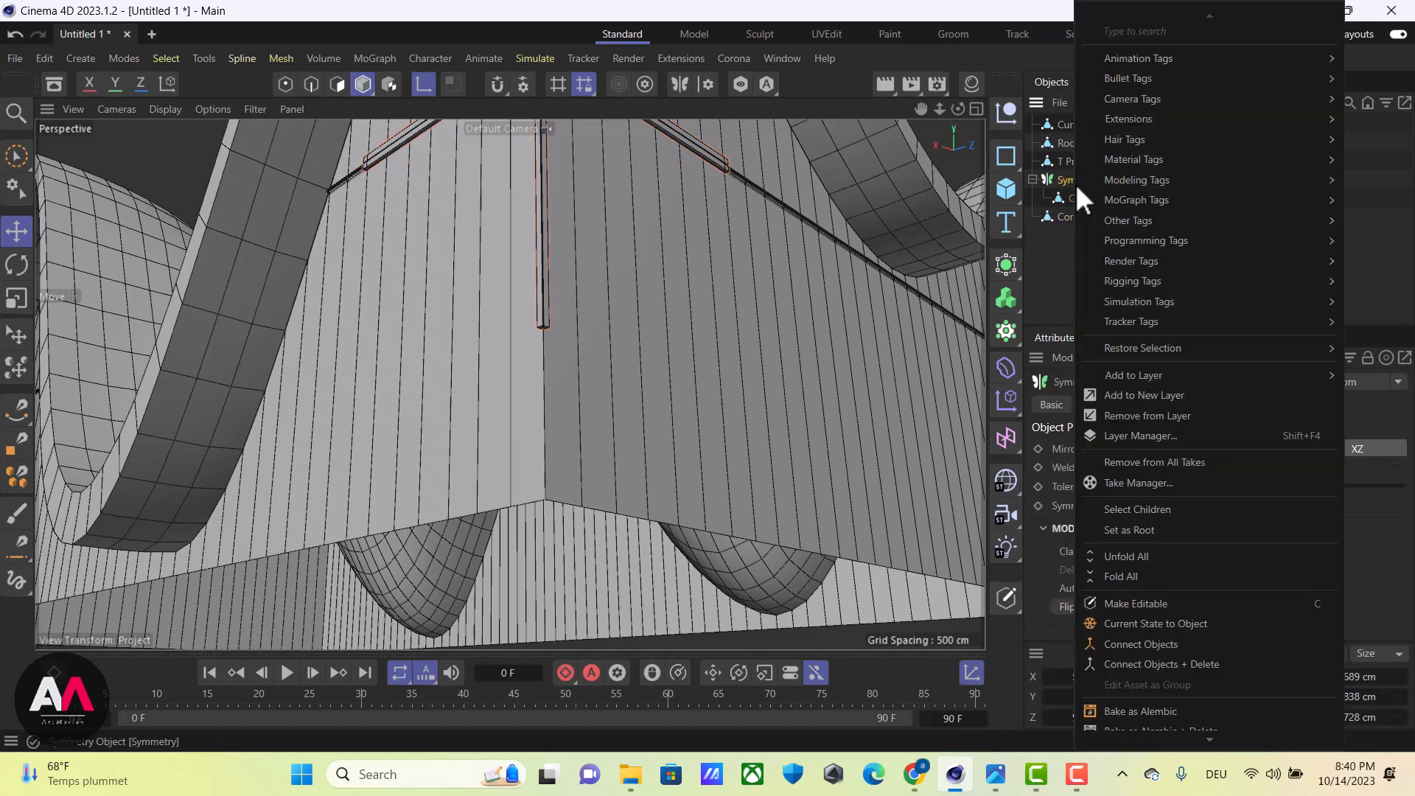
click(1160, 508)
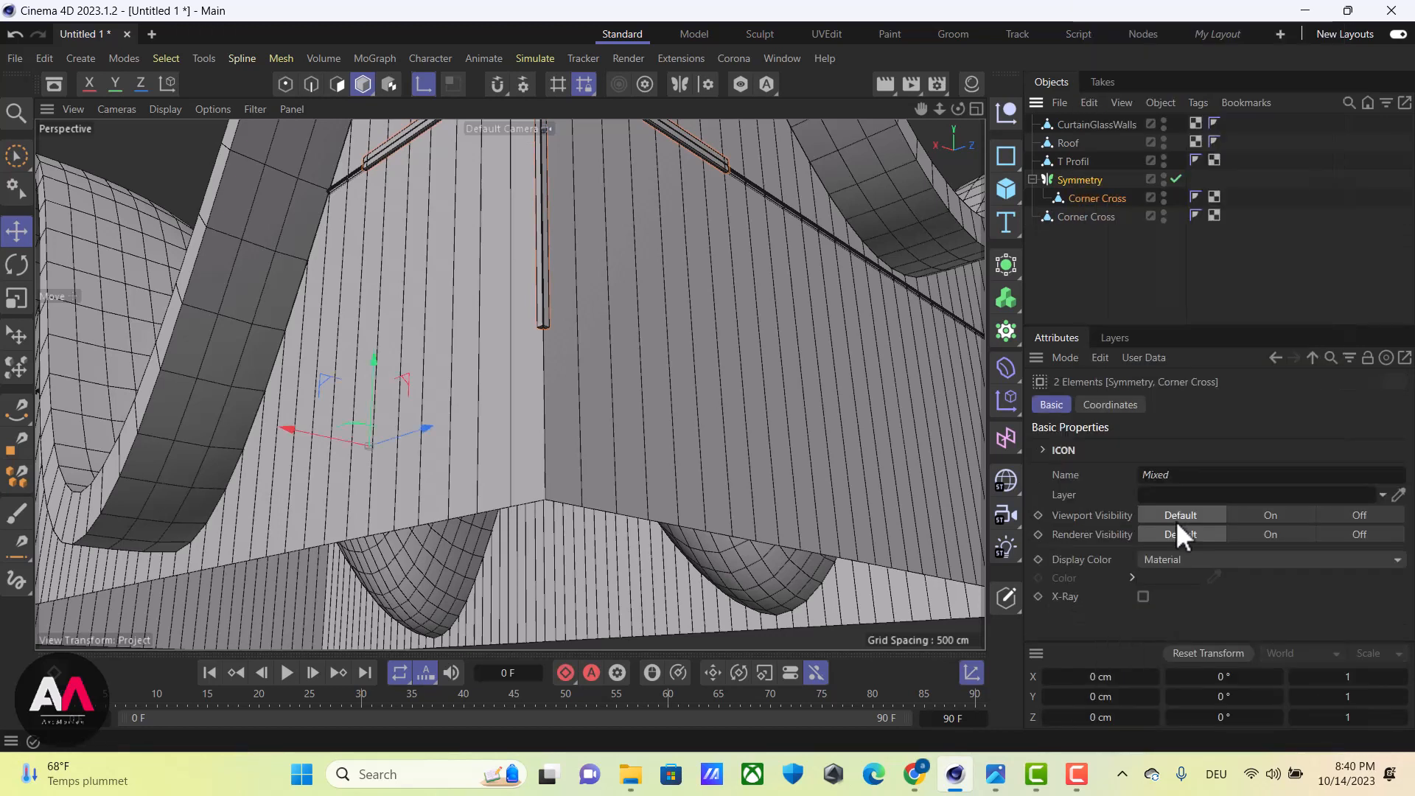
click(1114, 338)
drag(1090, 184, 1077, 423)
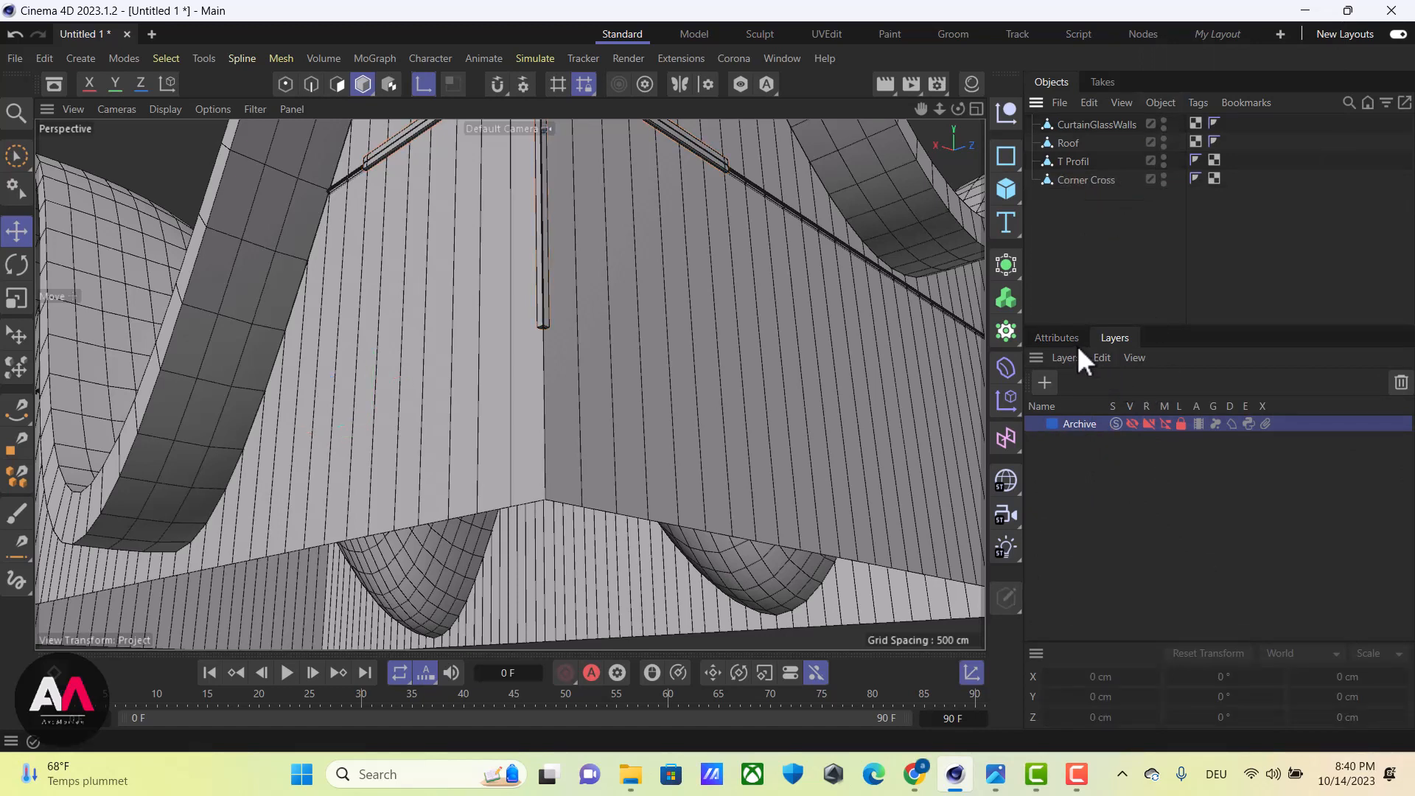
Select the end polygons at the bottom of the Corner Cross post and lower them to the wall's base, at about Y -300.5 cm
click(1084, 180)
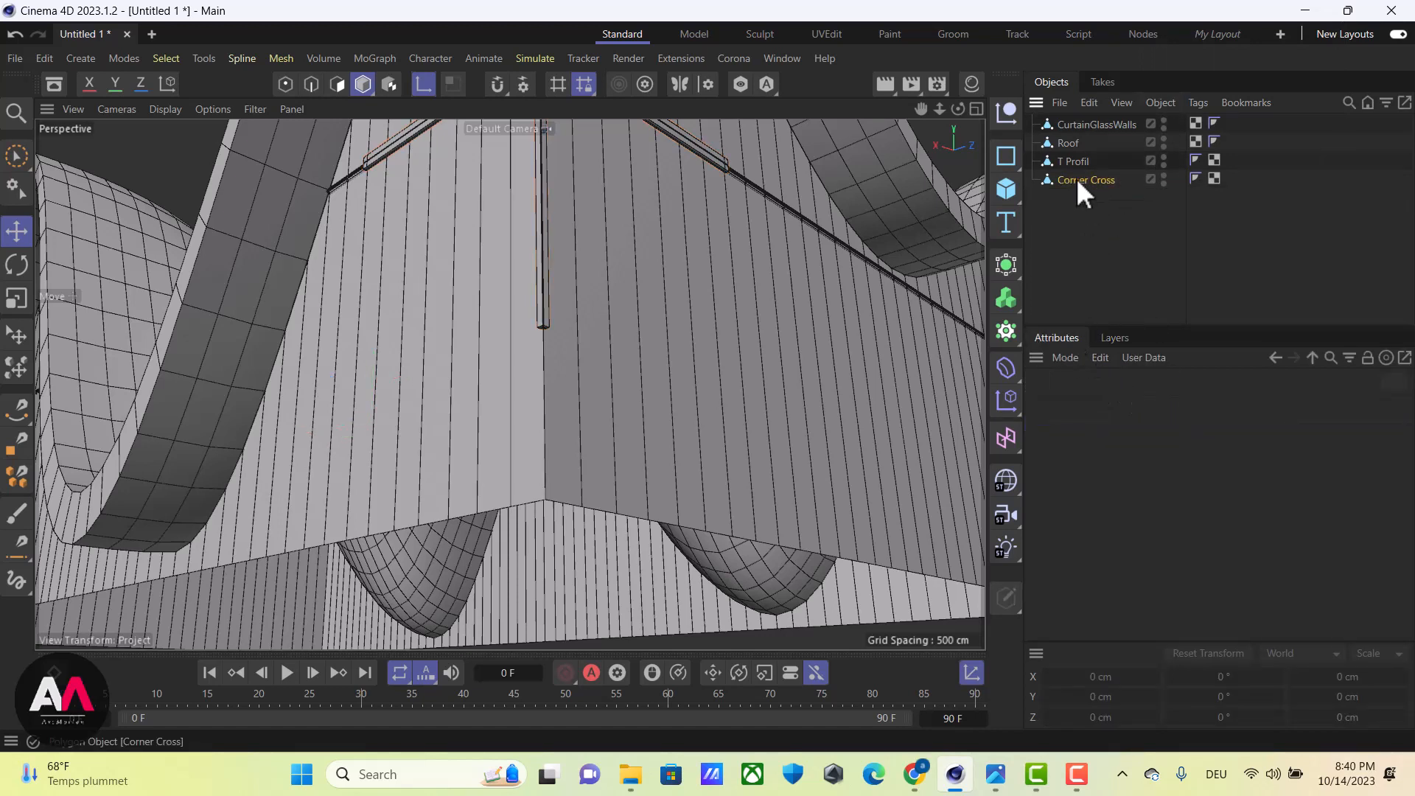
click(15, 157)
click(337, 84)
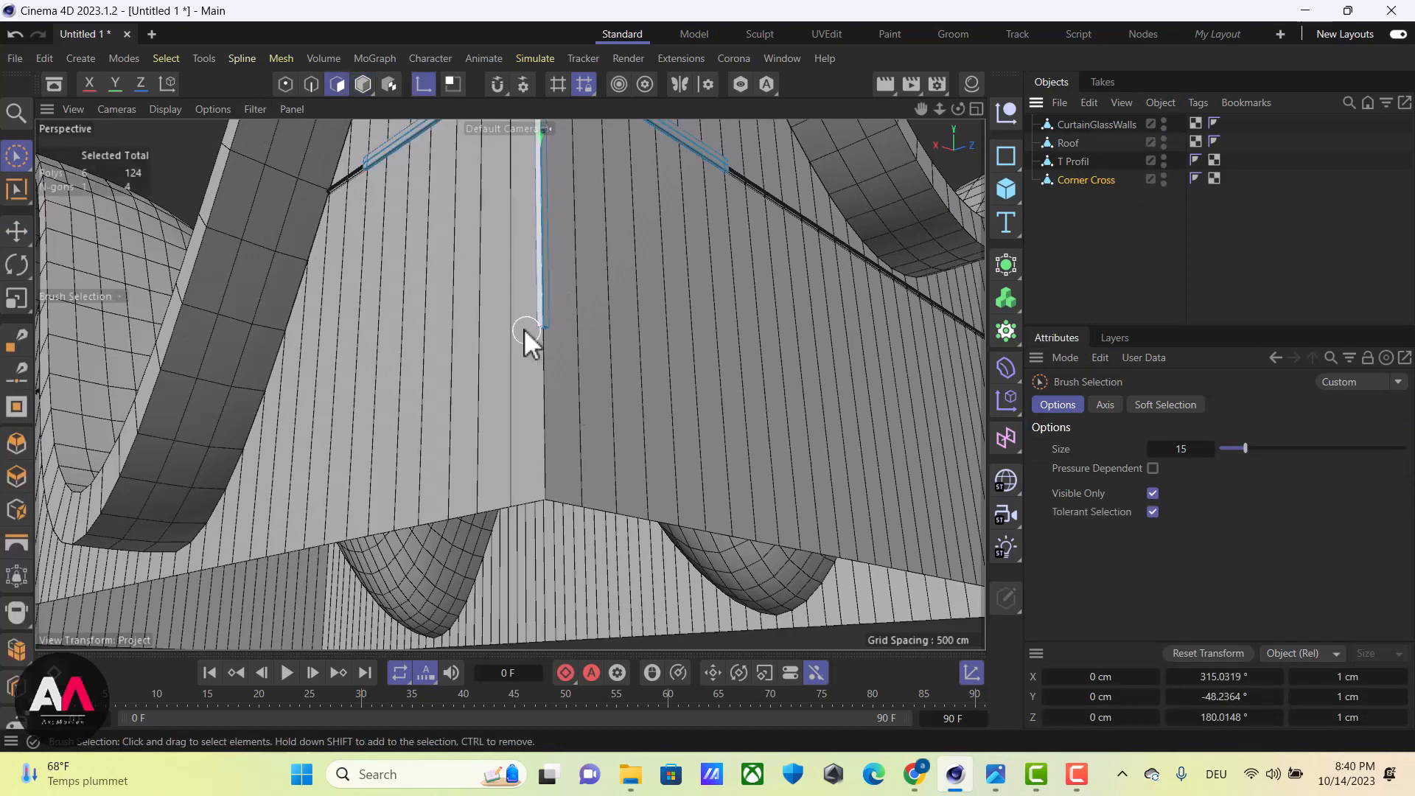
scroll(524, 328, up, 10)
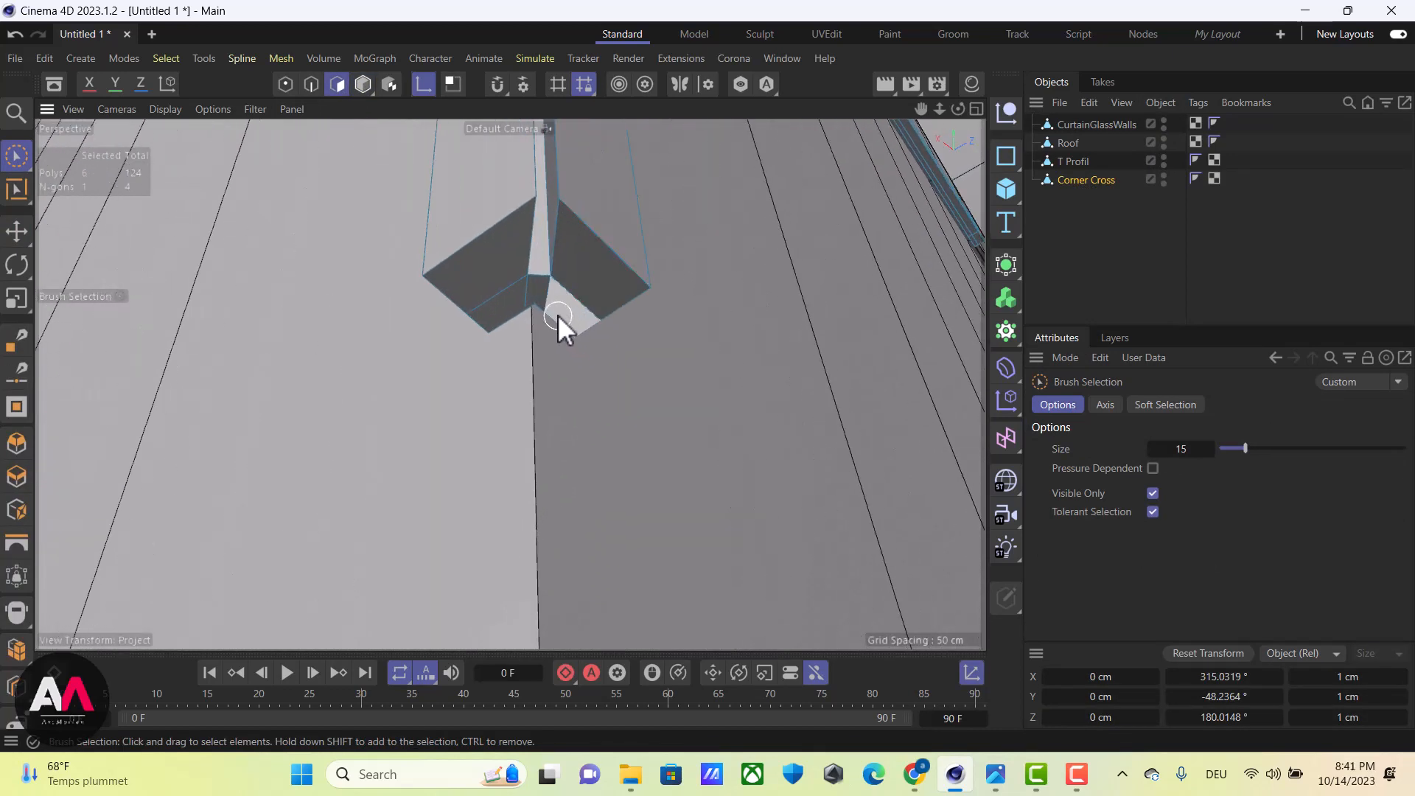
drag(558, 315, 578, 290)
click(505, 308)
key(e)
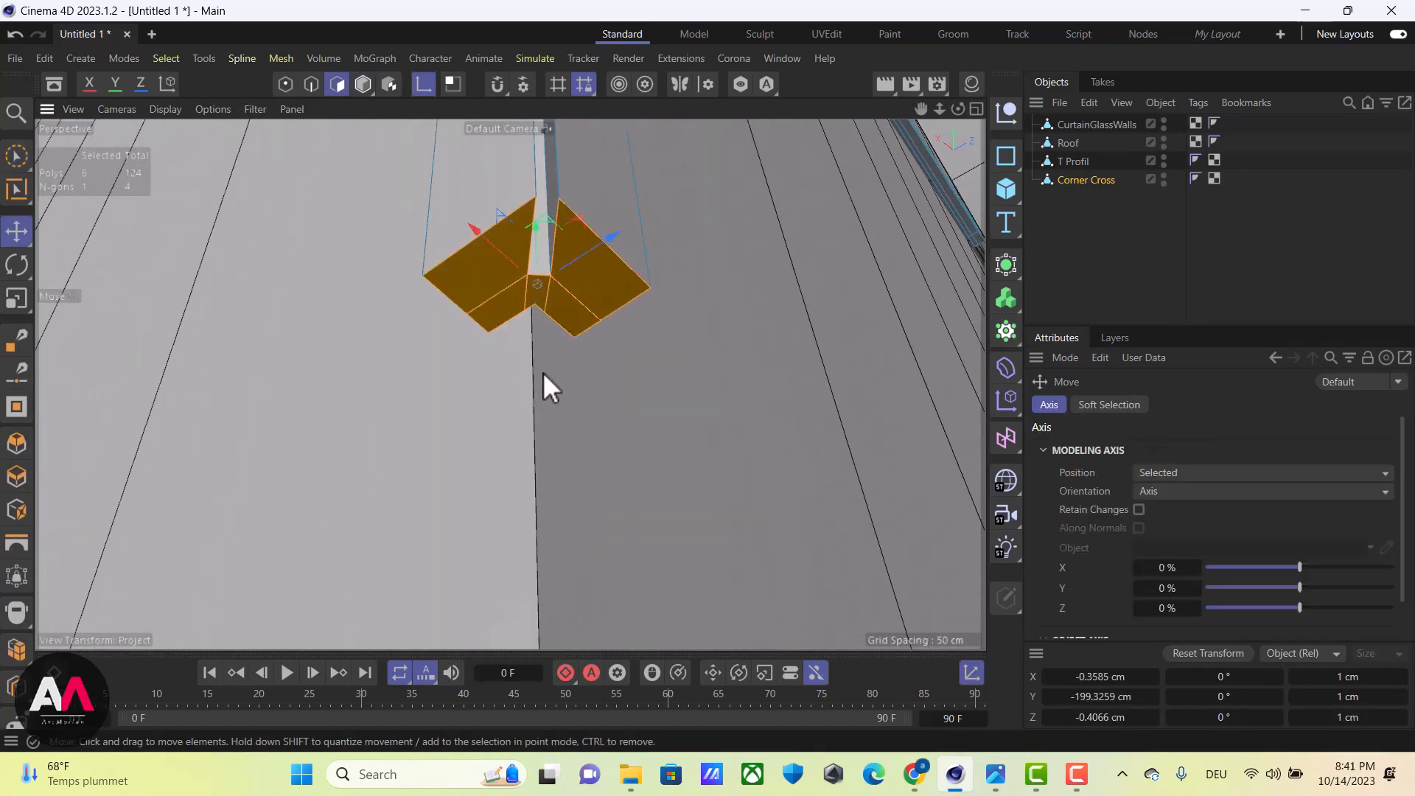
scroll(542, 372, down, 5)
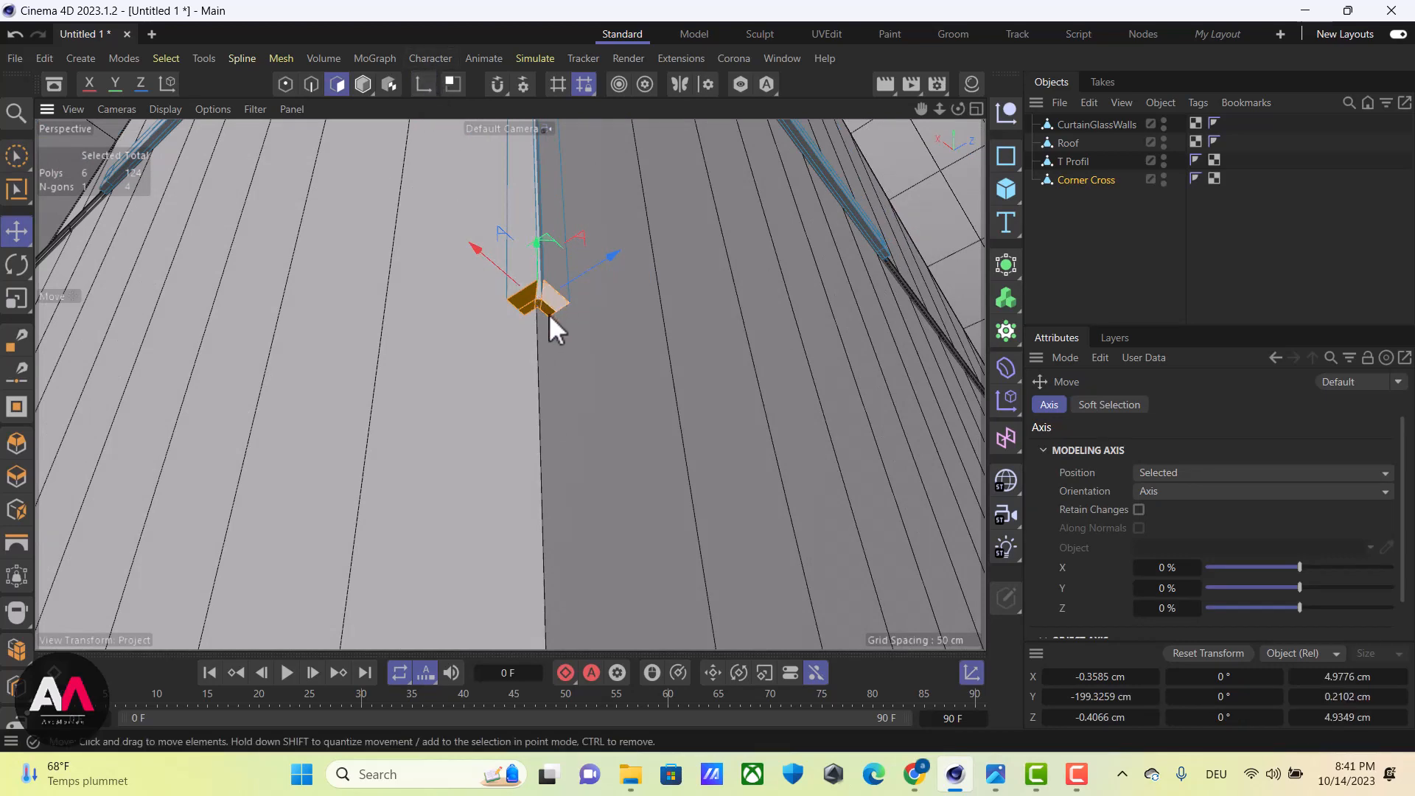
scroll(548, 312, down, 5)
drag(588, 243, 550, 498)
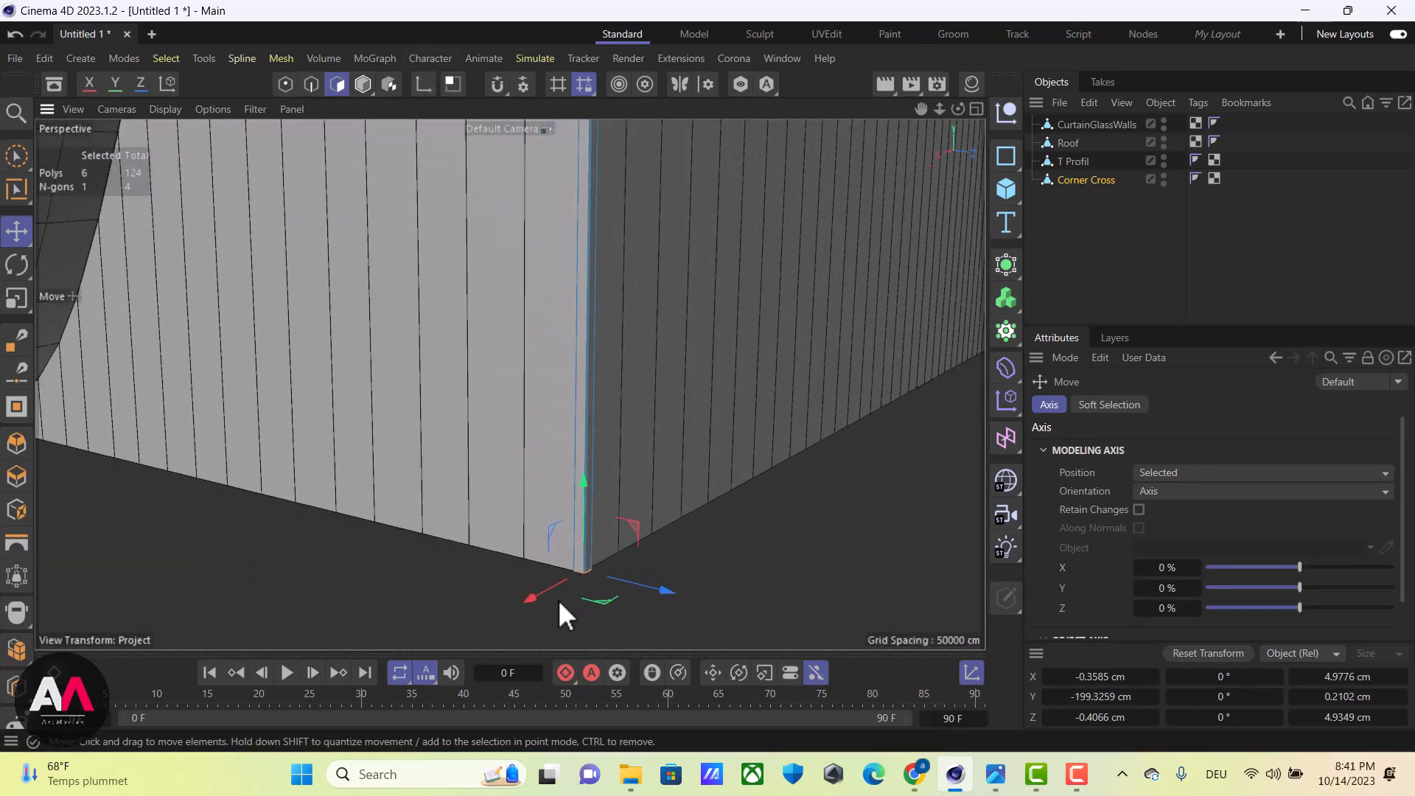
alt+drag(559, 599, 611, 500)
scroll(748, 398, up, 10)
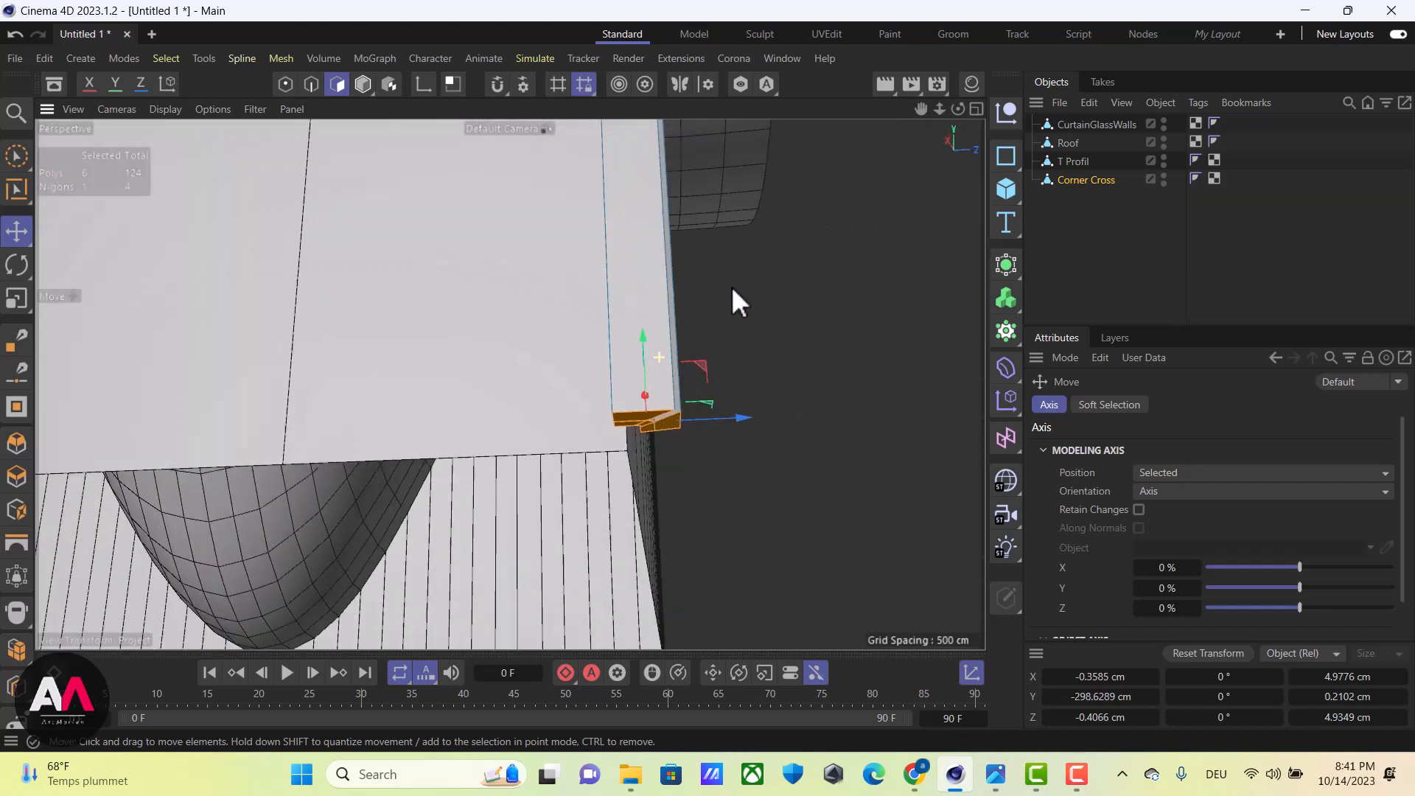
alt+drag(731, 286, 650, 361)
alt+drag(706, 506, 436, 419)
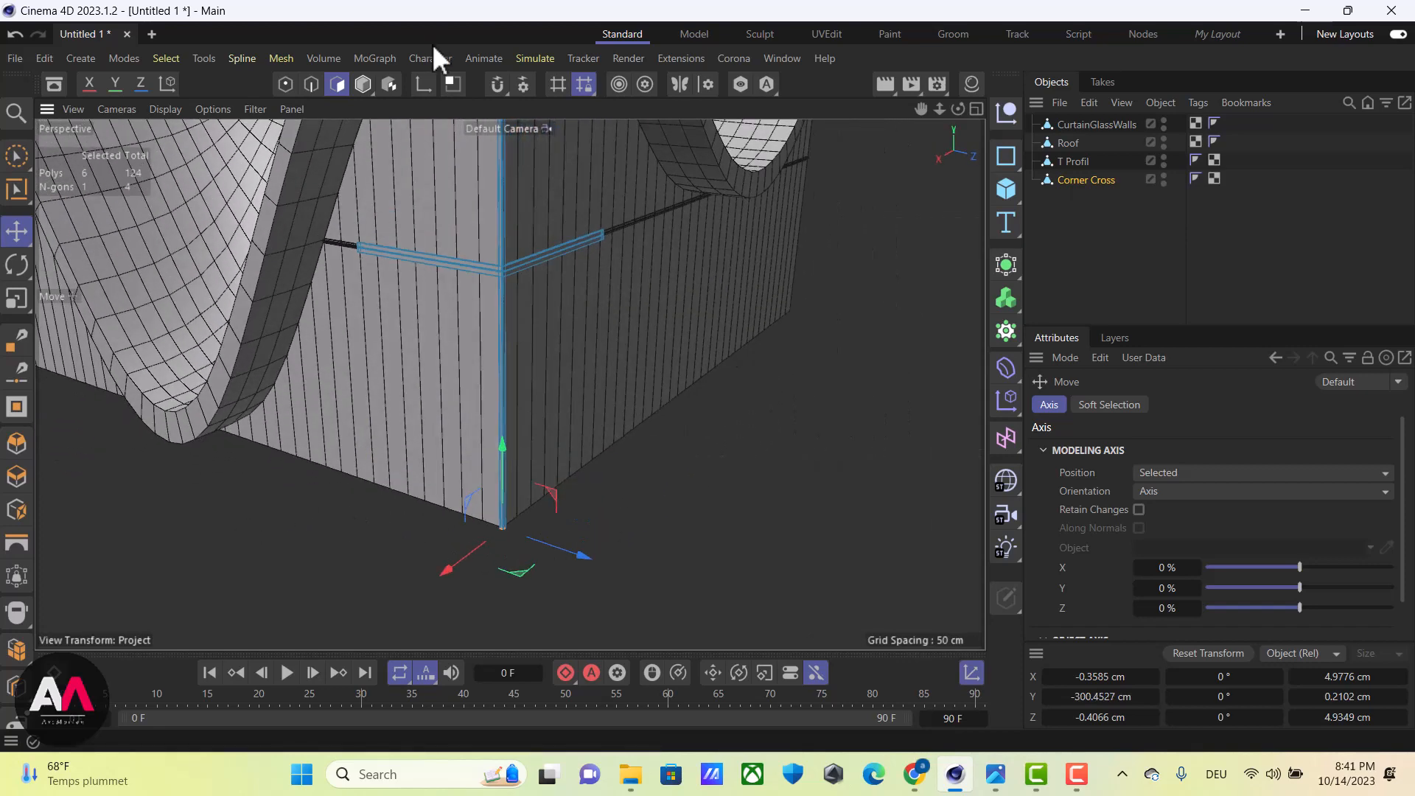
In model mode, create an Instance that references the Corner Cross
click(362, 84)
scroll(523, 357, up, 5)
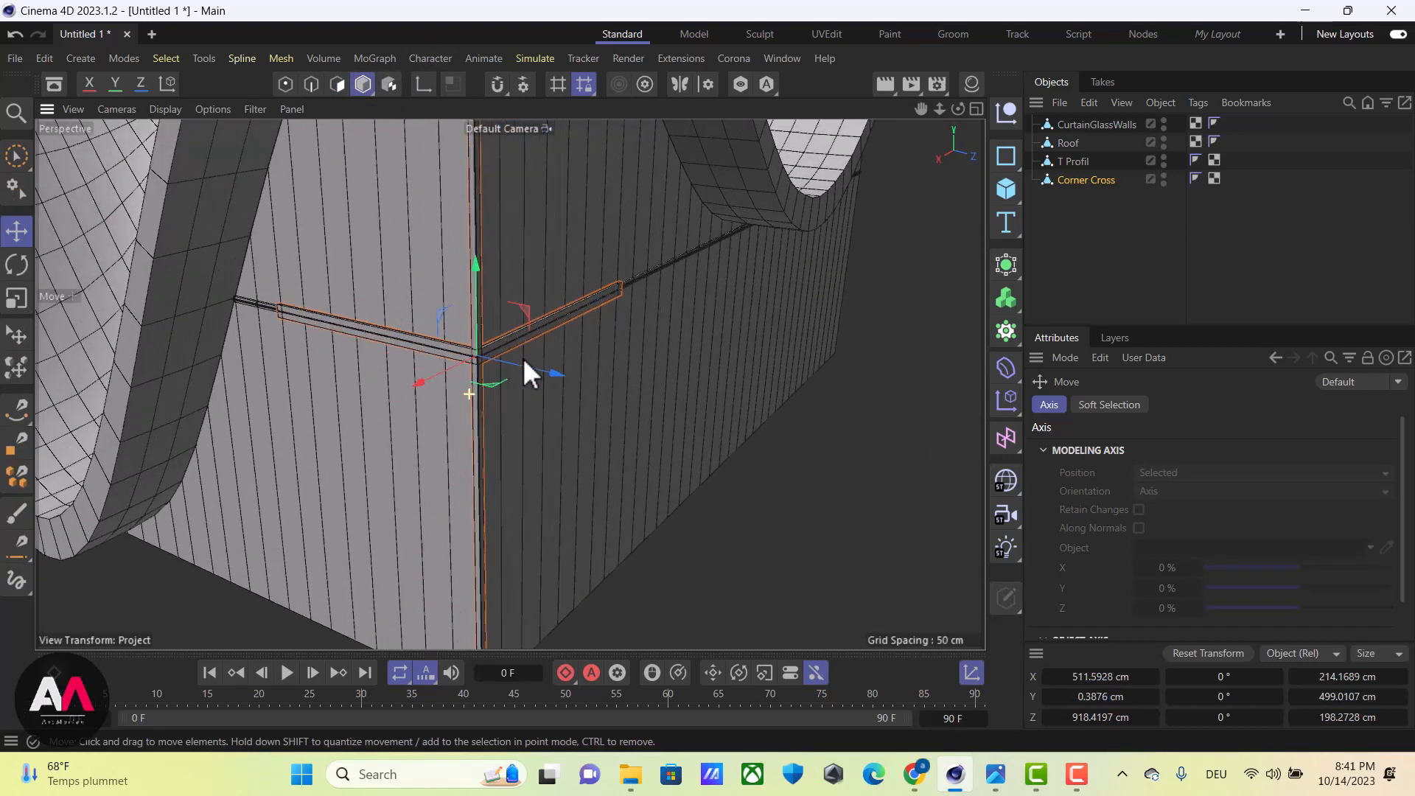
alt+drag(465, 295, 591, 309)
alt+drag(648, 406, 692, 471)
drag(1011, 255, 1242, 476)
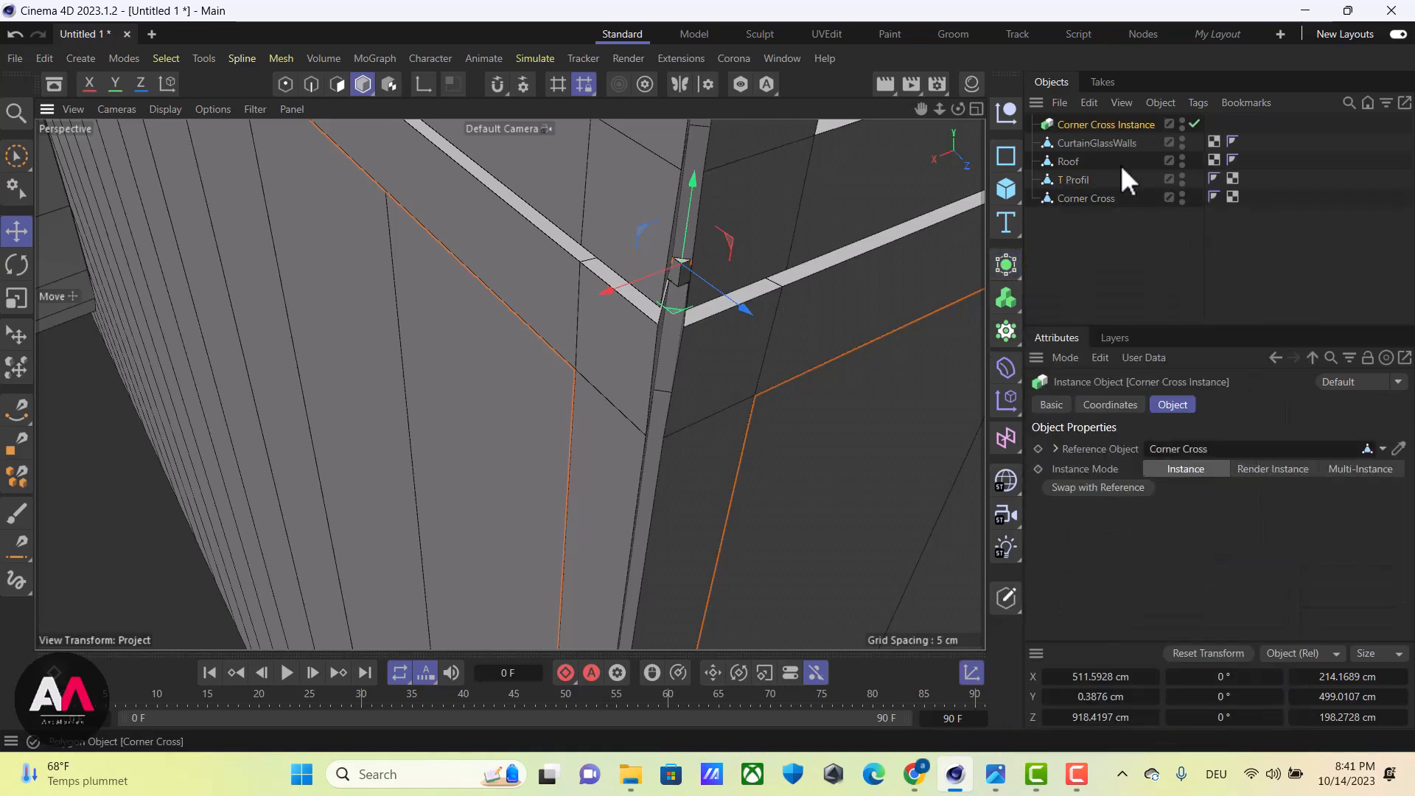
Move the Corner Cross Instance along Z to the opposite wall corner, at about -922 cm
scroll(821, 361, down, 10)
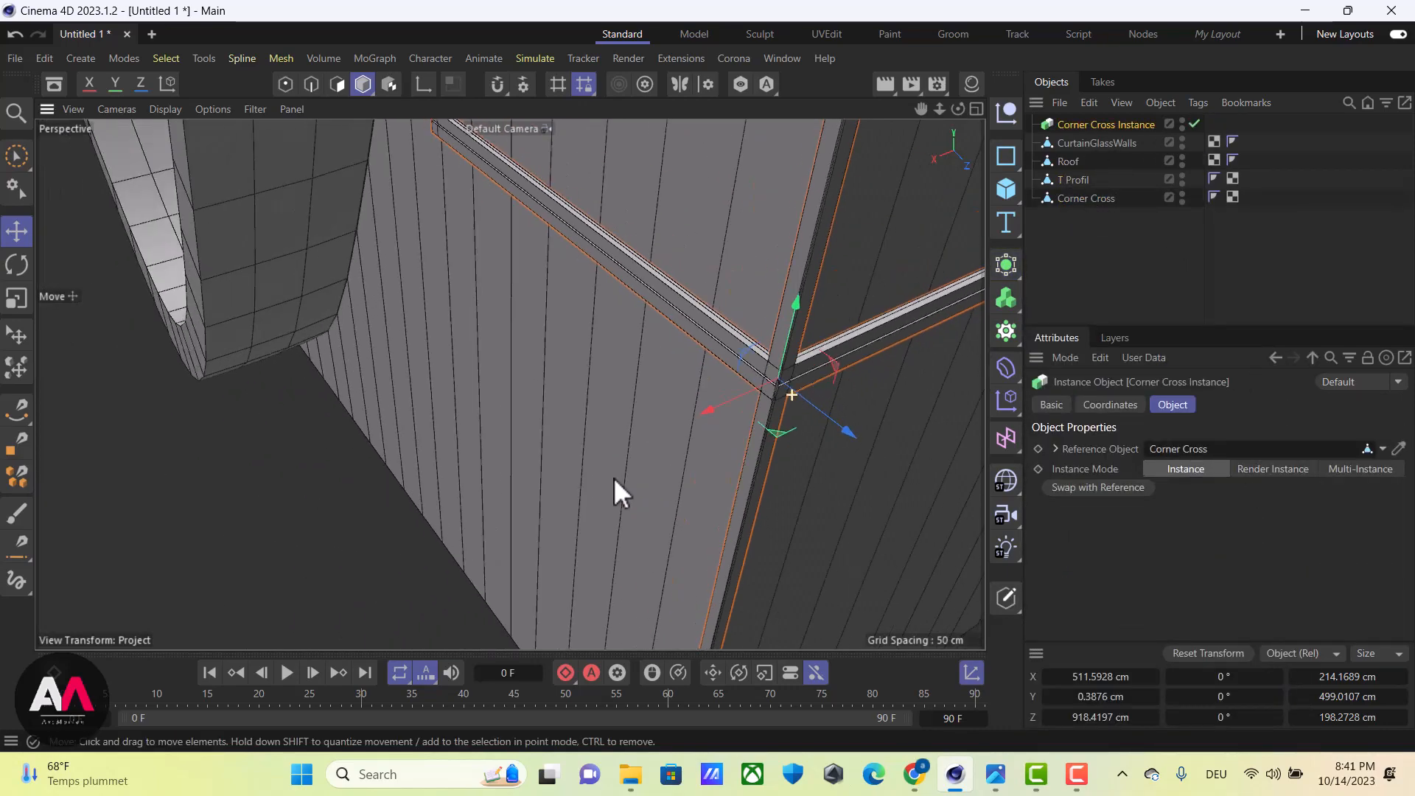
alt+drag(532, 415, 758, 370)
scroll(686, 388, down, 5)
alt+middle_drag(604, 356, 667, 432)
drag(930, 386, 404, 378)
scroll(370, 347, up, 10)
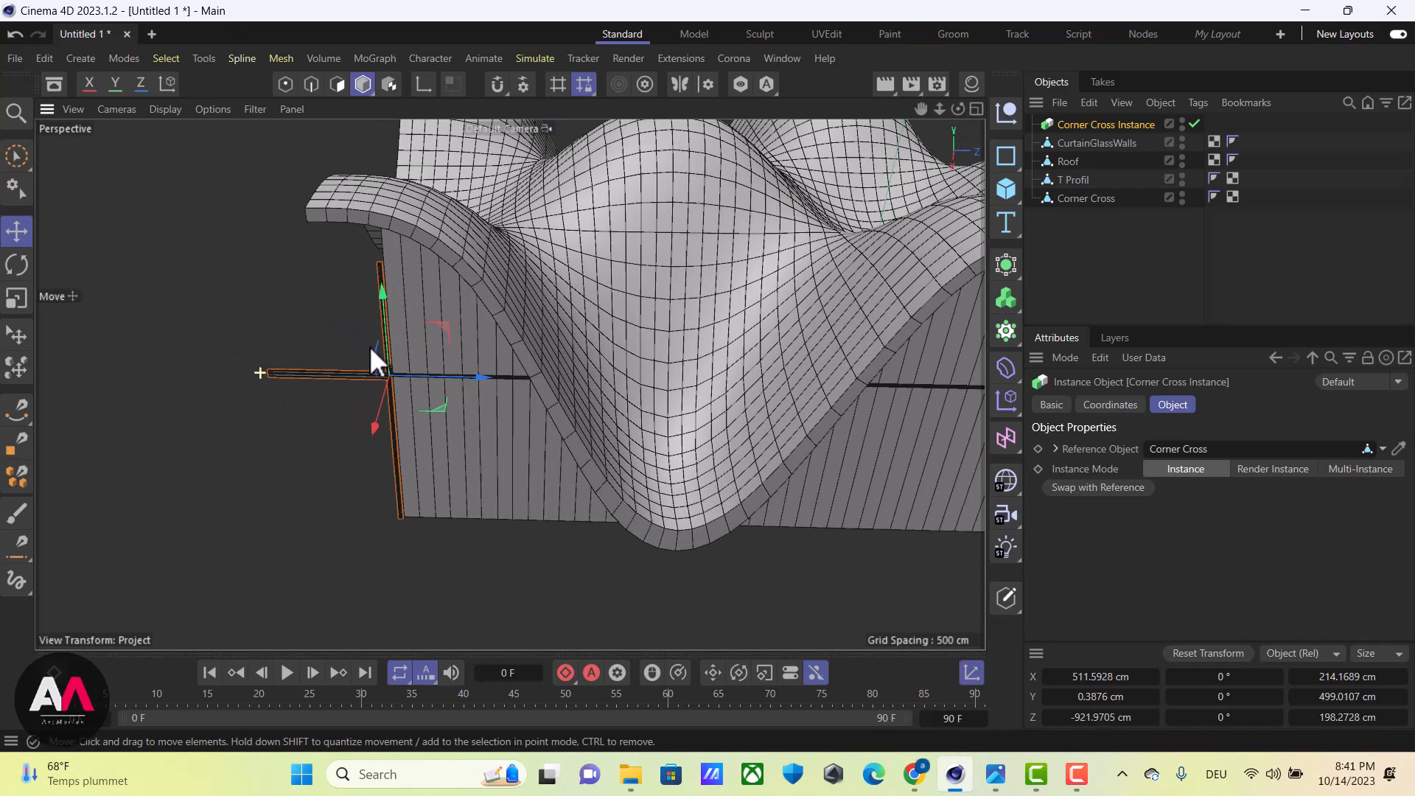
With snapping on, align the instance to the wall's corner point at about X 511.6, Z -918.4 cm, and turn snapping off
alt+drag(813, 382, 331, 324)
scroll(825, 367, down, 8)
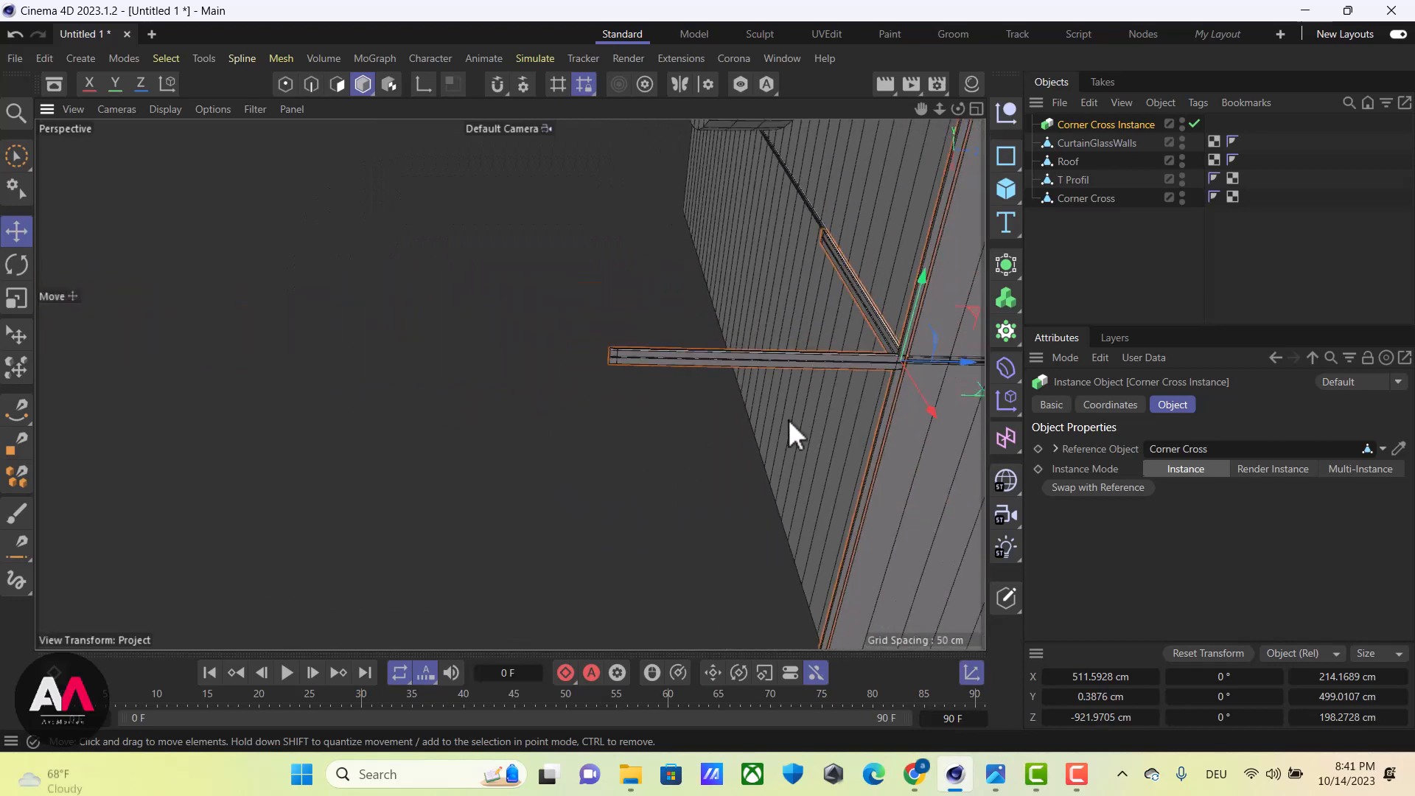
alt+drag(789, 419, 601, 425)
scroll(713, 315, up, 10)
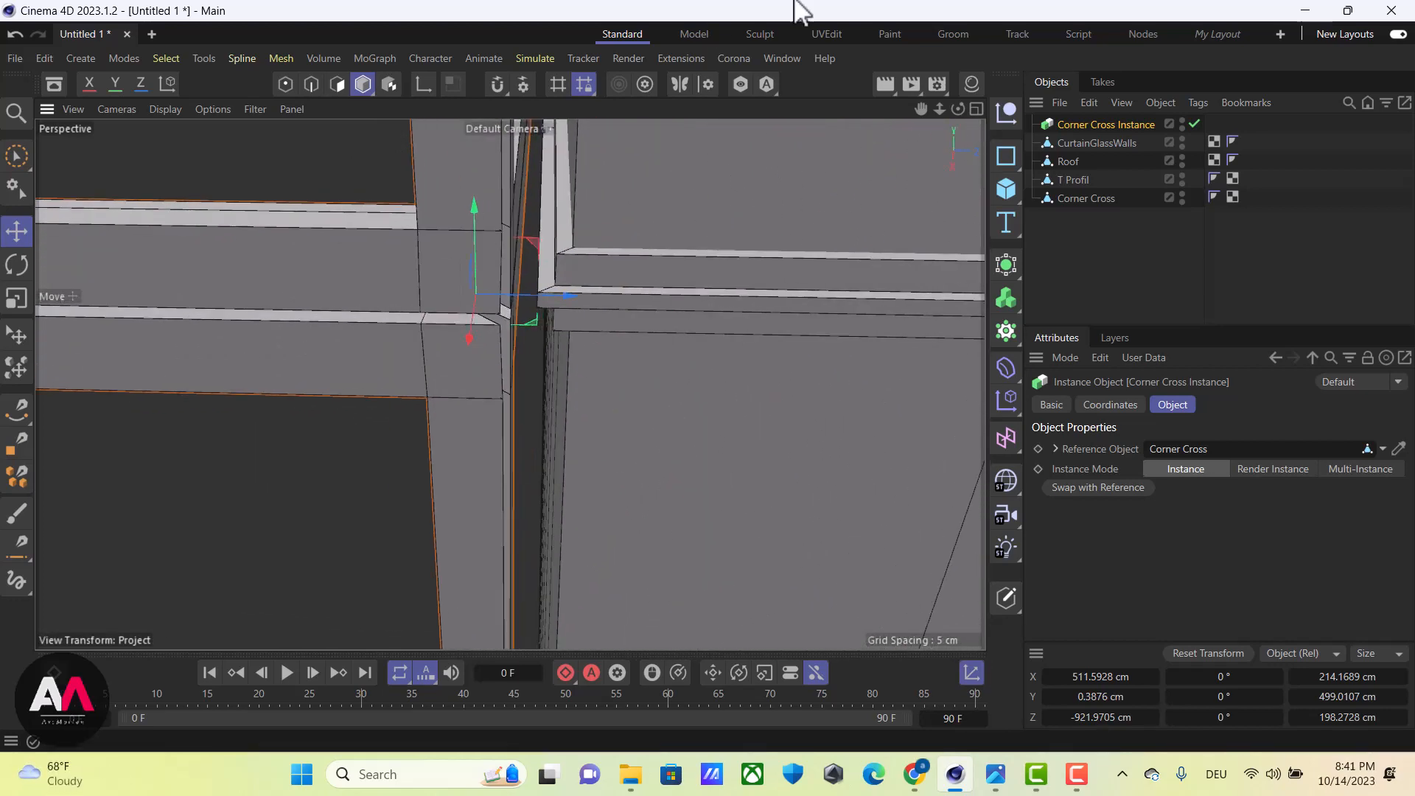
click(497, 80)
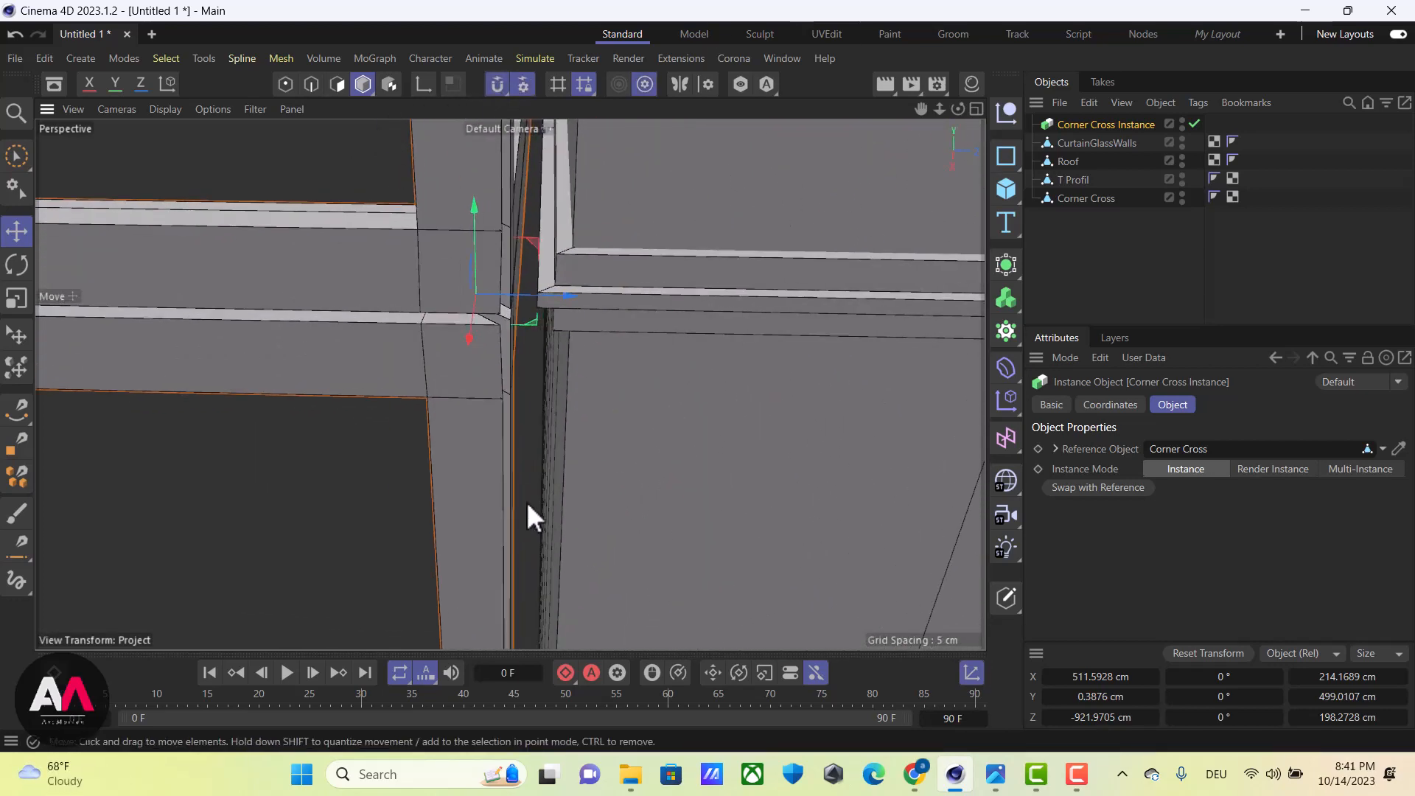
scroll(568, 287, up, 7)
mouse_move(522, 307)
mouse_down()
mouse_move(528, 291)
mouse_move(516, 291)
mouse_up()
alt+drag(479, 354, 465, 160)
click(492, 89)
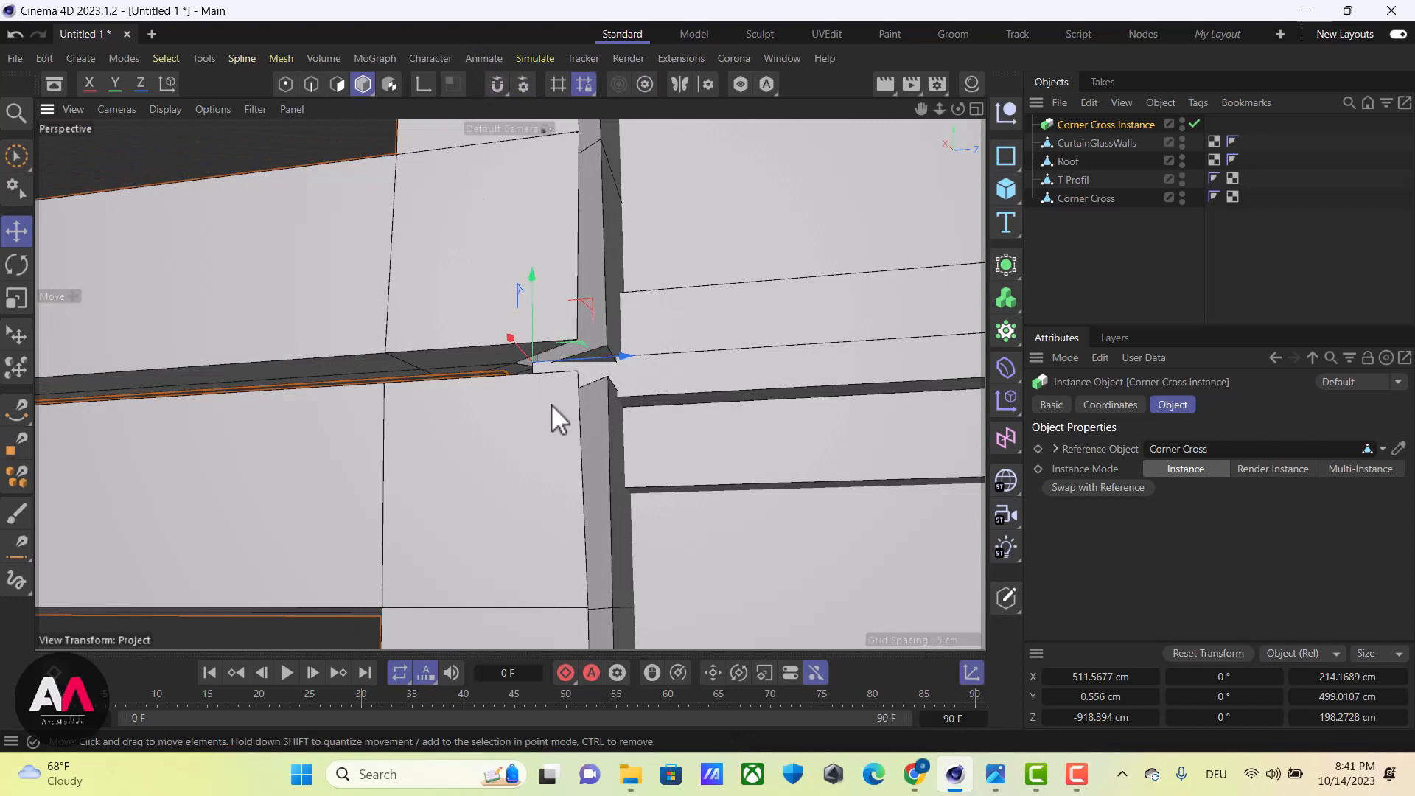
Rotate the instance's heading to -90° so its arms follow the two walls at this corner
key(r)
alt+drag(537, 321, 573, 479)
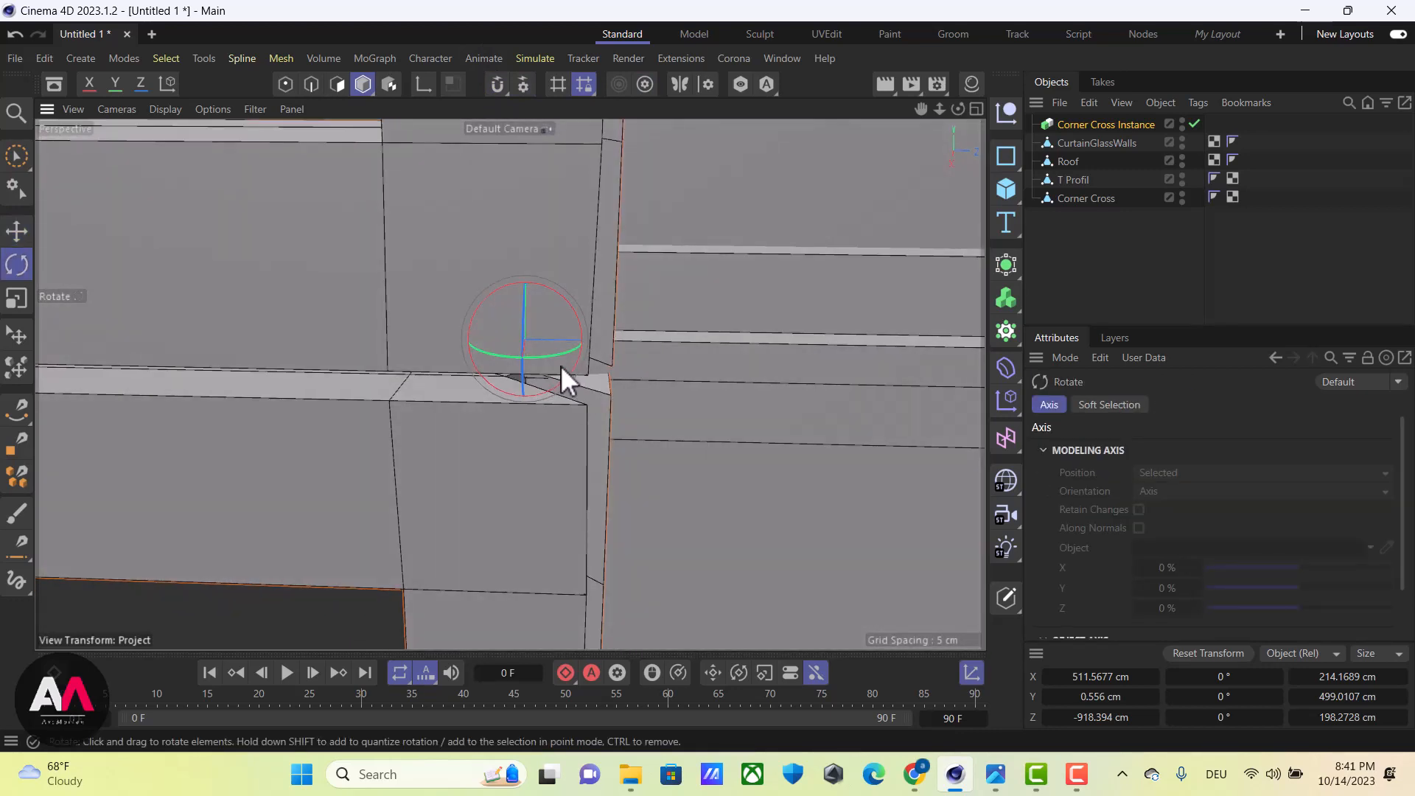
drag(550, 355, 385, 361)
alt+drag(442, 383, 563, 426)
Duplicate the instance along X to the third wall corner and snap it to the corner point at about X -511.6, Z -918.4 cm
key(e)
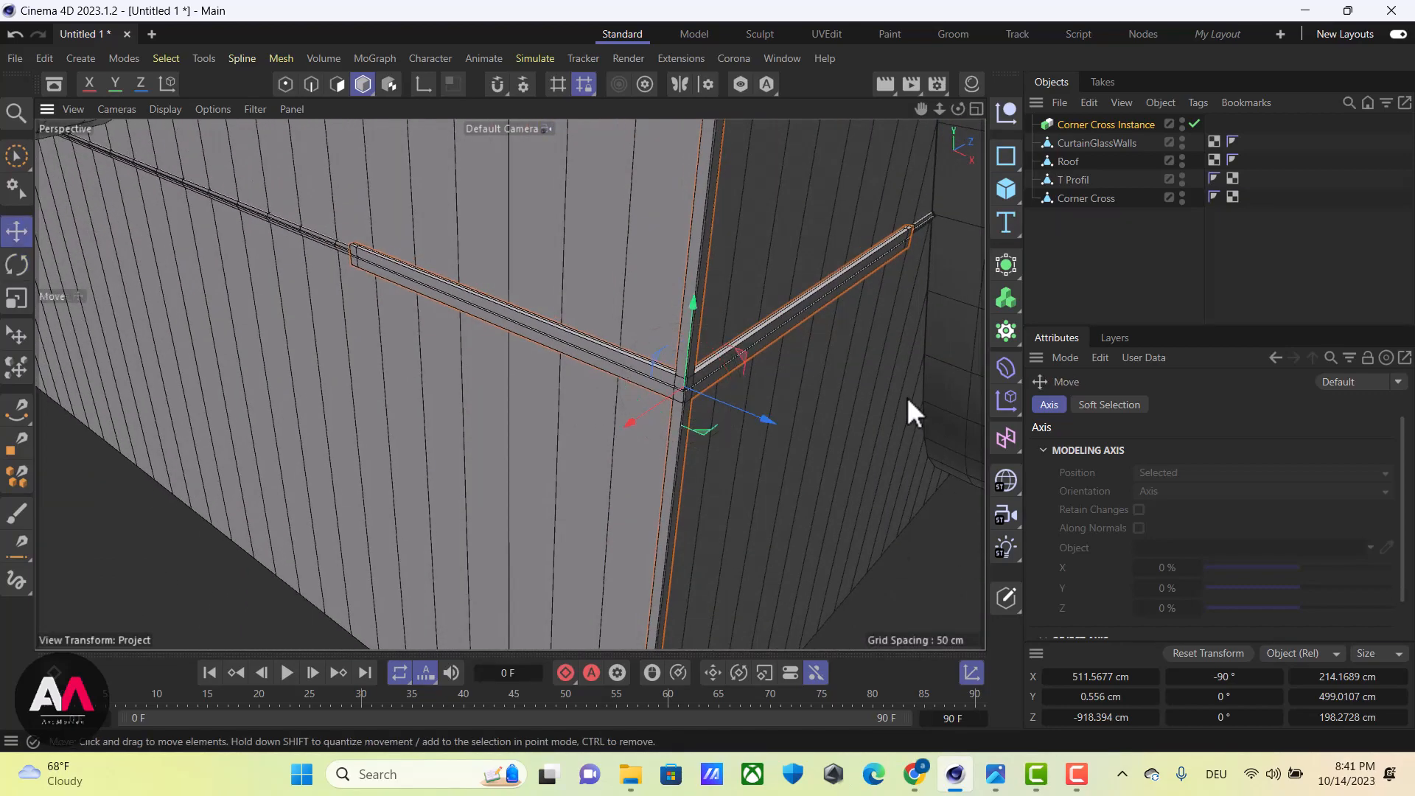
alt+drag(910, 411, 857, 466)
drag(906, 405, 265, 268)
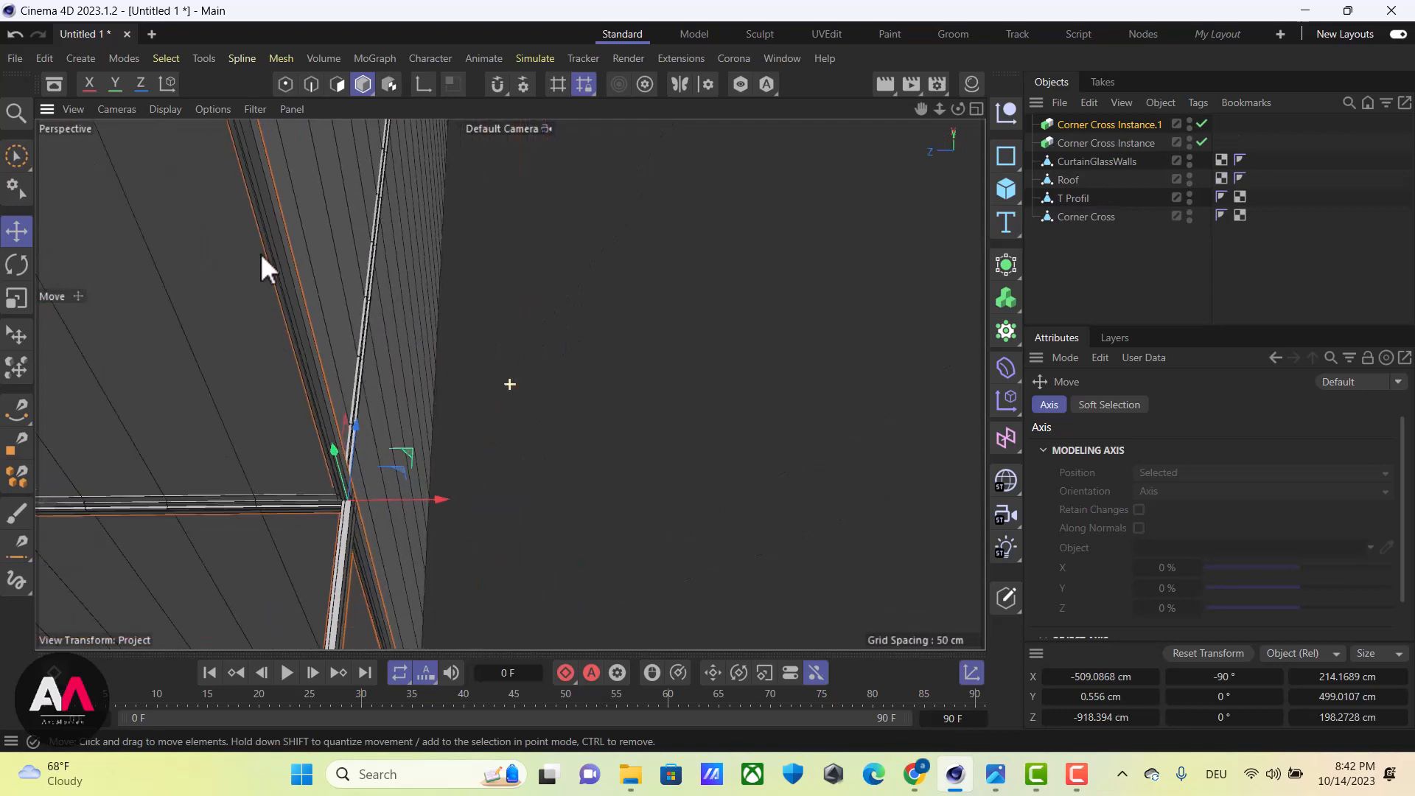
click(497, 84)
alt+drag(464, 401, 379, 531)
drag(347, 474, 314, 490)
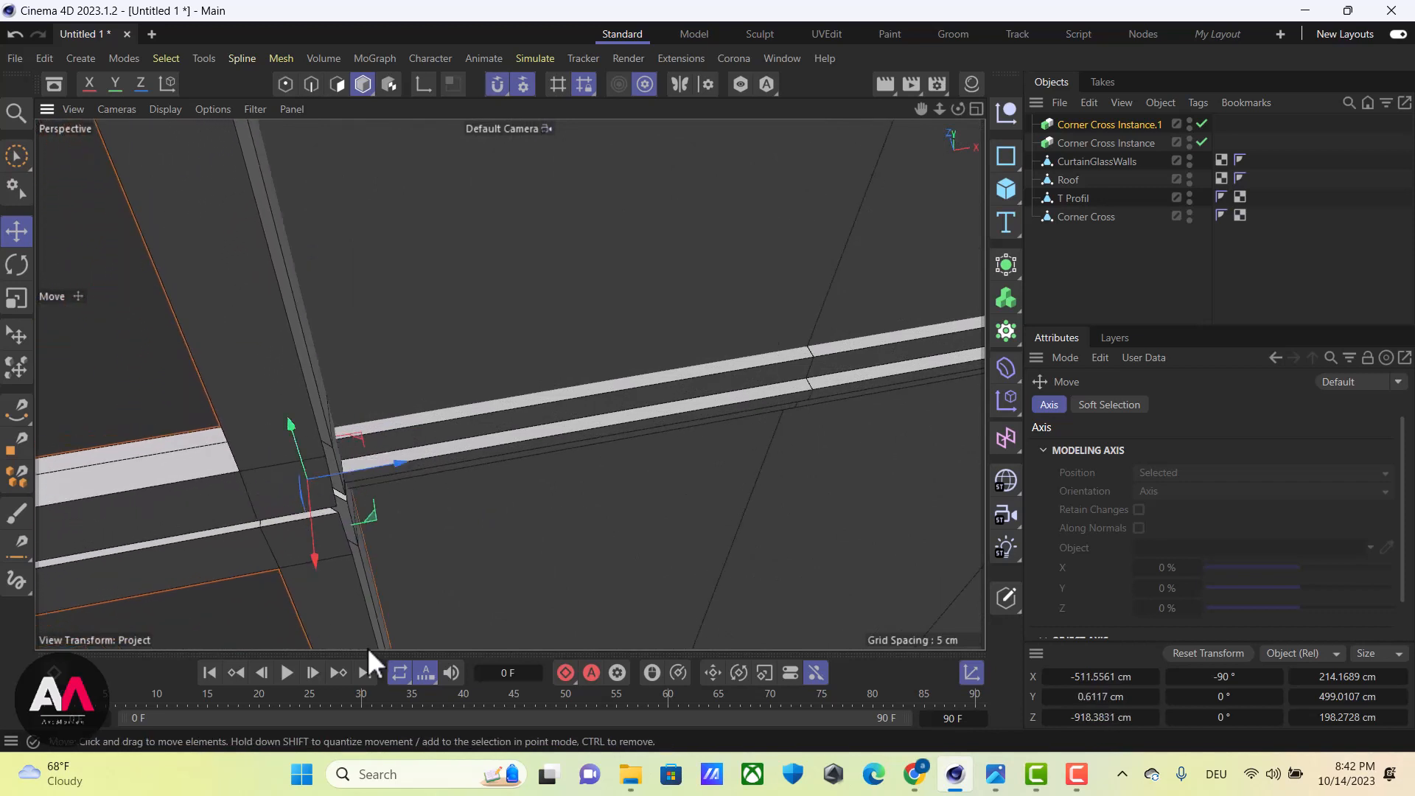
Rotate the duplicated instance's heading to -180° to fit the third corner
key(r)
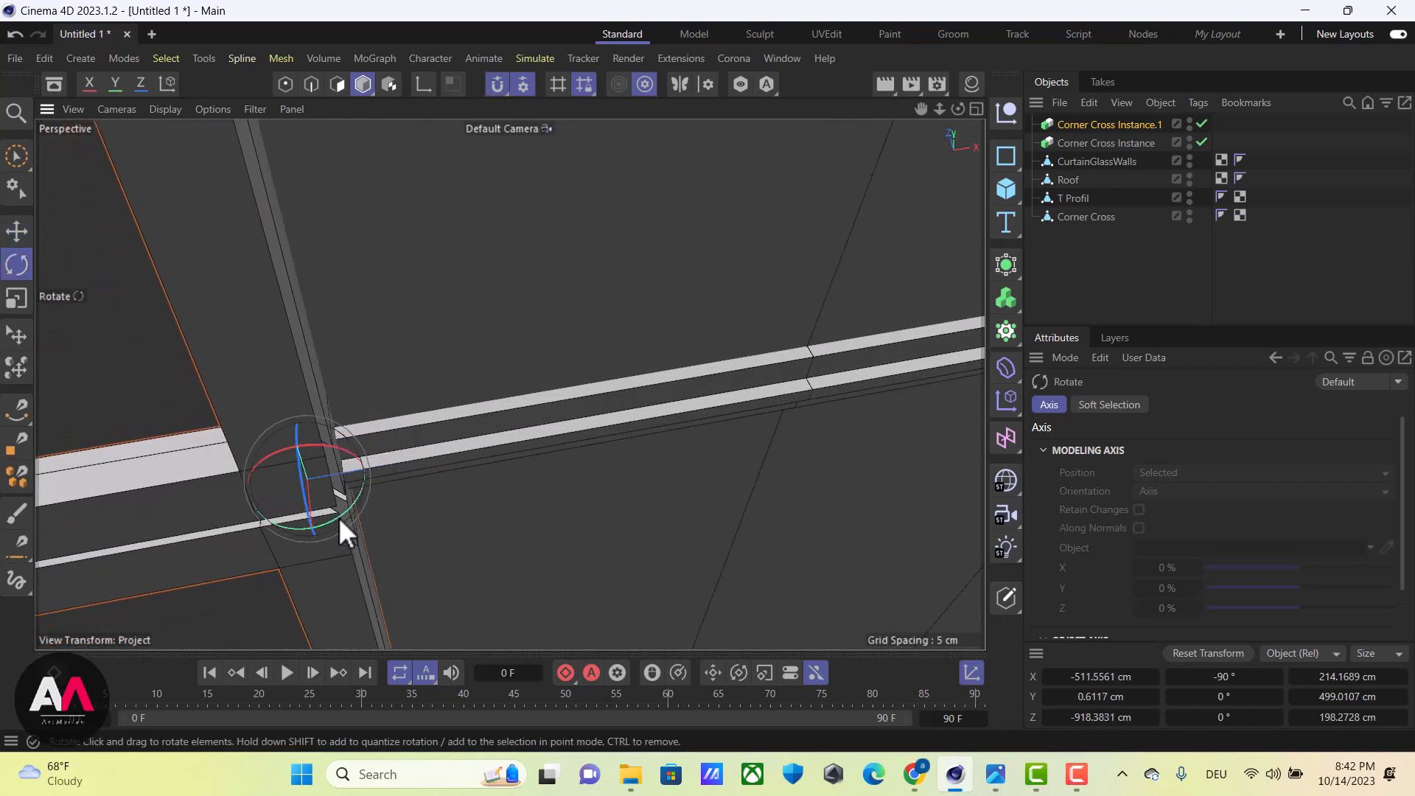
drag(339, 518, 252, 512)
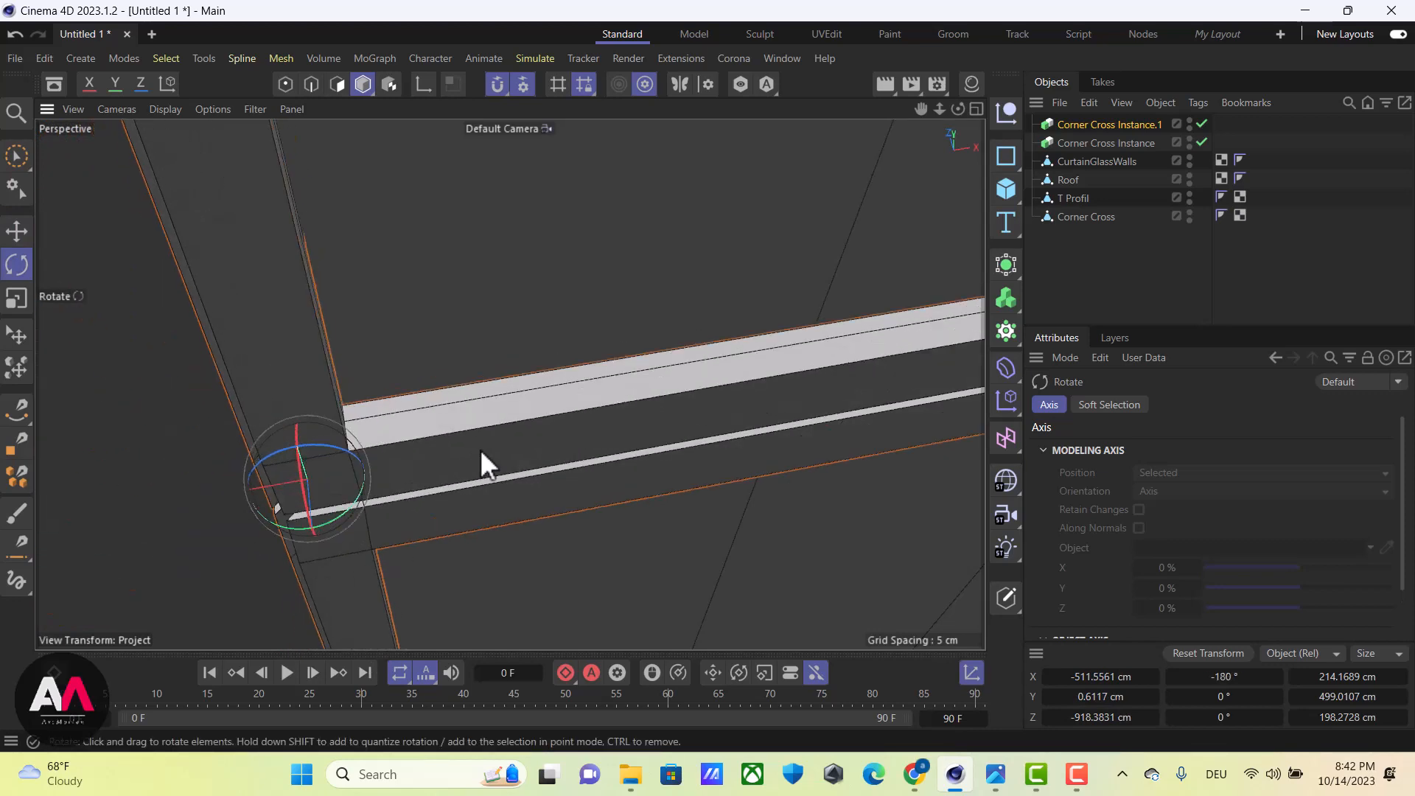
alt+right_drag(479, 449, 412, 476)
alt+drag(452, 471, 620, 413)
alt+right_drag(657, 370, 433, 453)
alt+drag(452, 380, 482, 377)
Duplicate the third corner's instance along Z towards the last wall corner, to about 951 cm
key(e)
drag(713, 389, 705, 374)
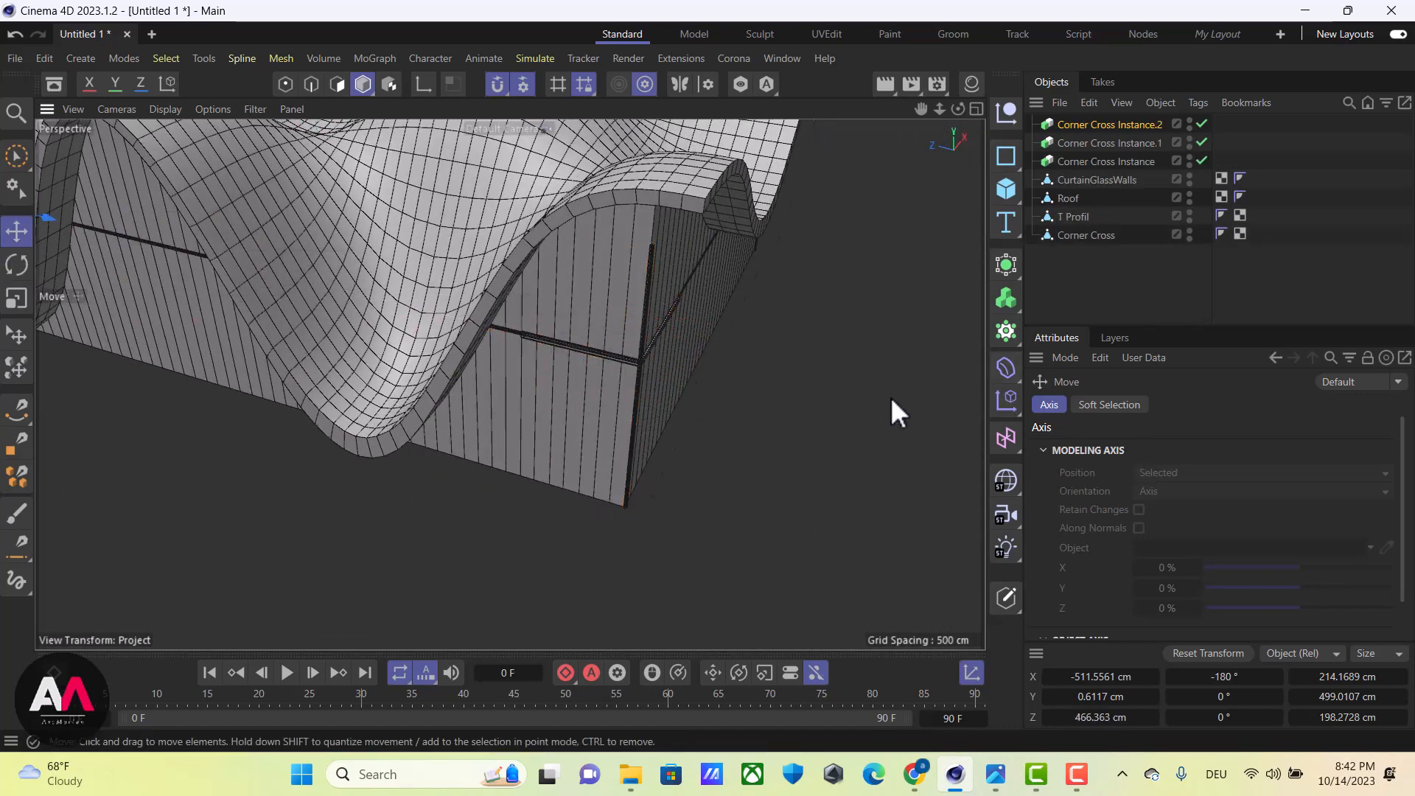
alt+right_drag(894, 411, 560, 424)
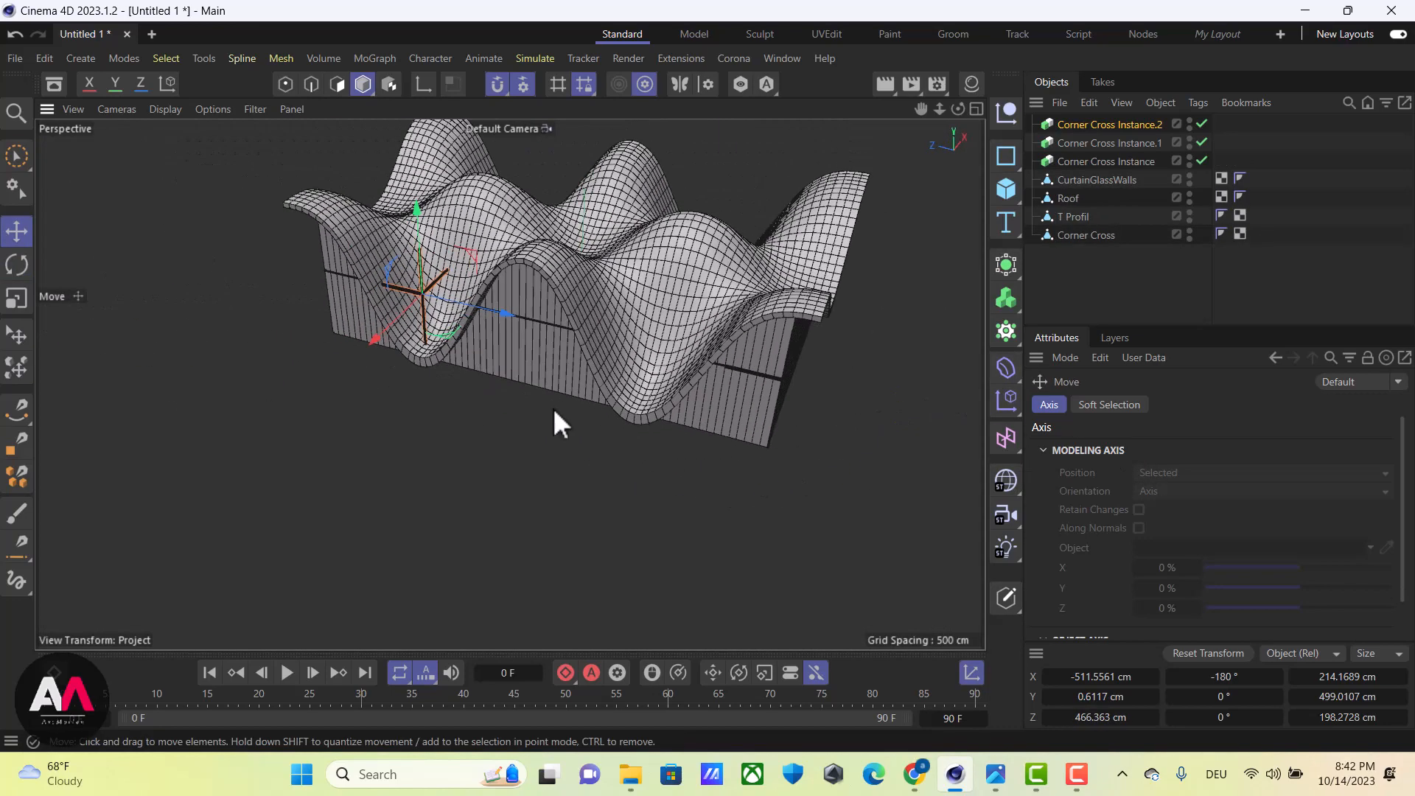
mouse_move(560, 424)
alt+mouse_down()
mouse_move(577, 382)
mouse_move(722, 486)
mouse_move(685, 560)
alt+mouse_up()
alt+right_drag(684, 560, 730, 472)
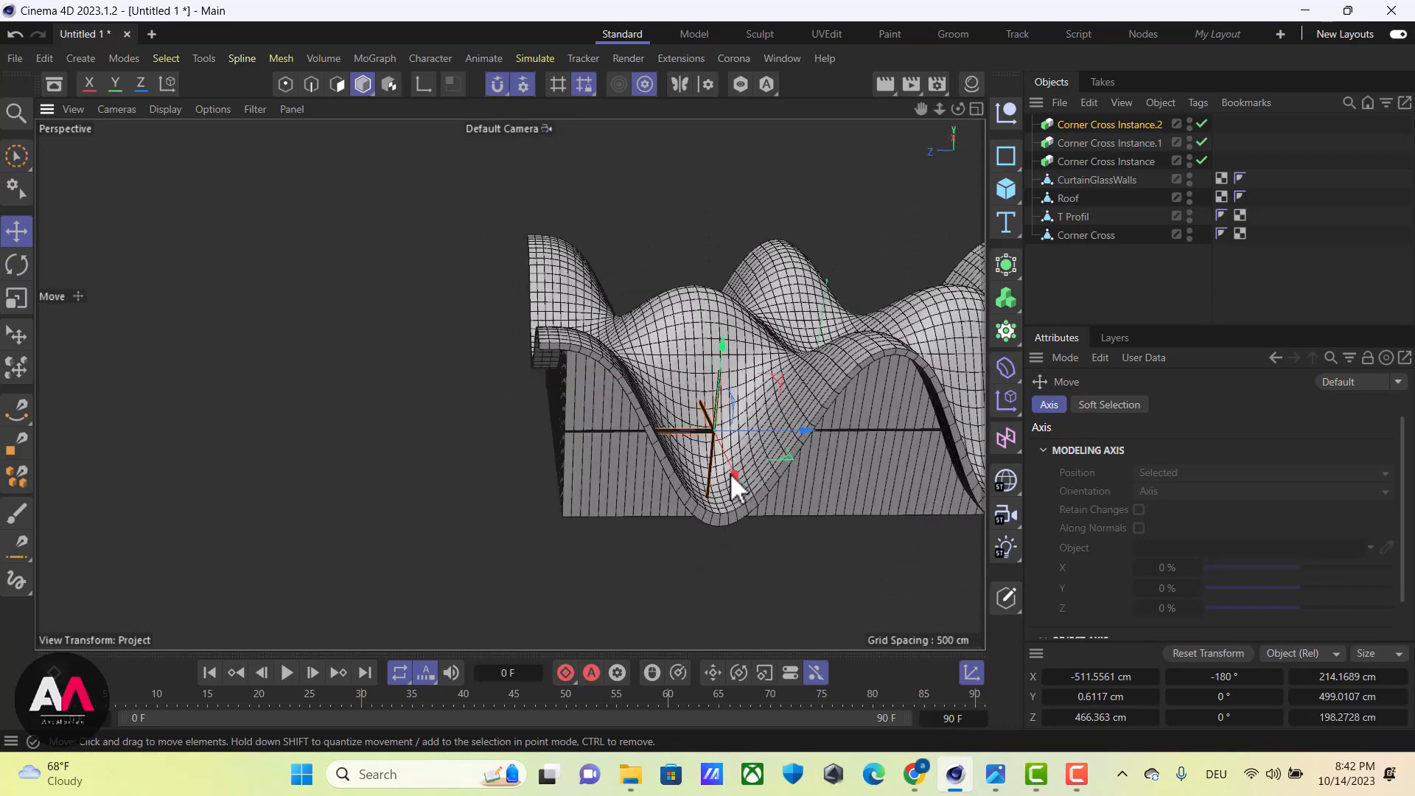
drag(779, 430, 612, 405)
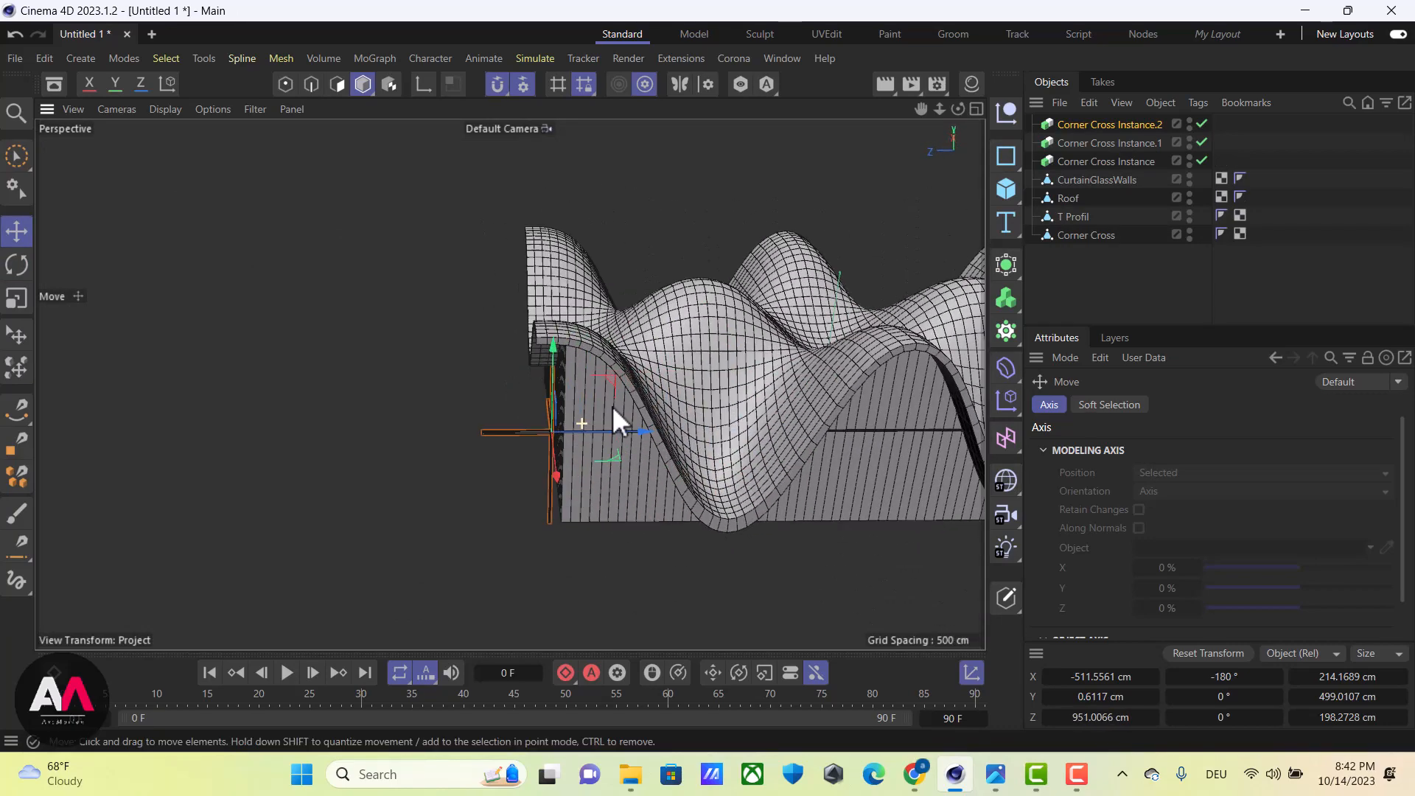
Snap the newest instance to the last wall corner's point, at about X -511.6, Z 918.4 cm
alt+right_drag(611, 405, 802, 286)
alt+right_drag(450, 477, 571, 389)
alt+middle_drag(520, 464, 524, 498)
drag(524, 497, 726, 458)
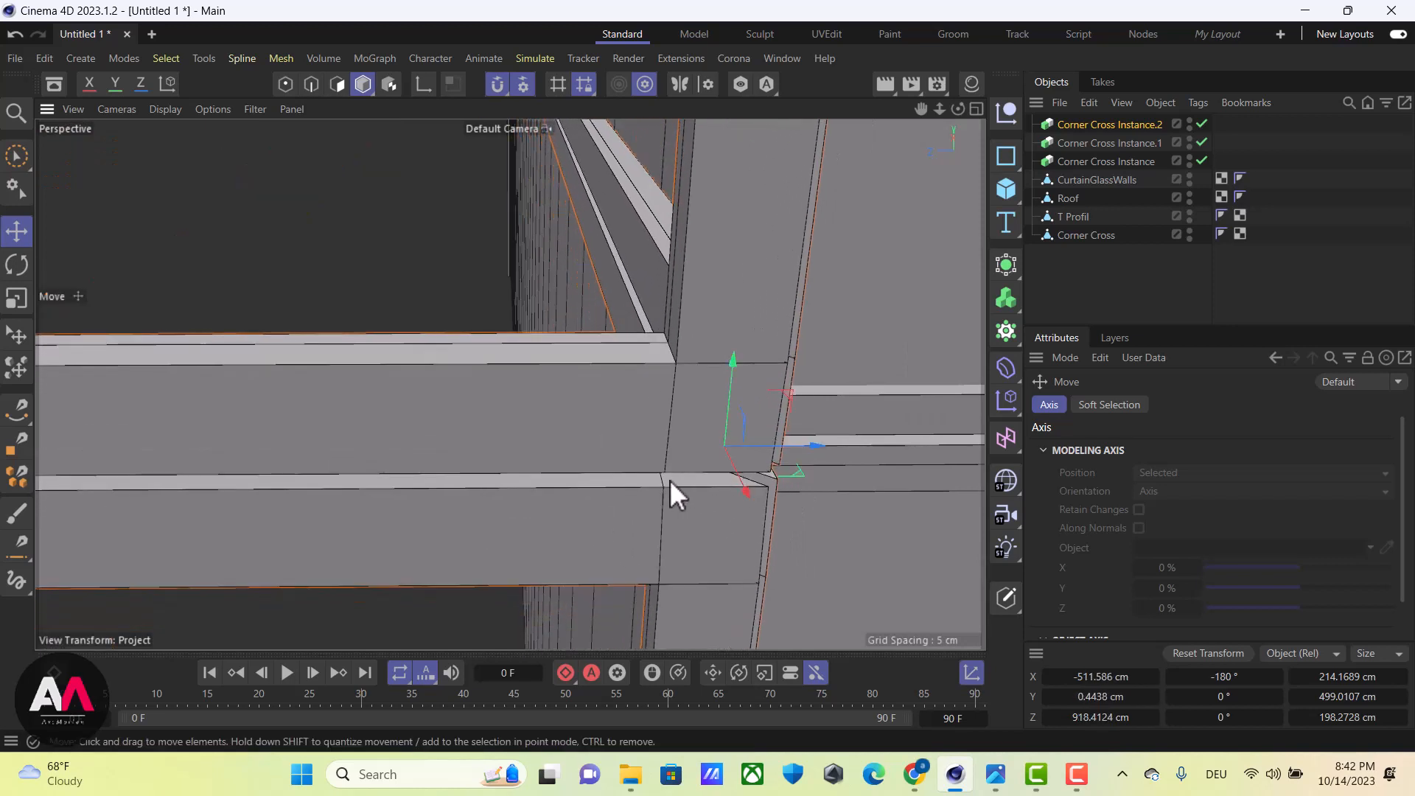
Rotate the newest Corner Cross instance's heading to -270° to fit the last wall corner
key(r)
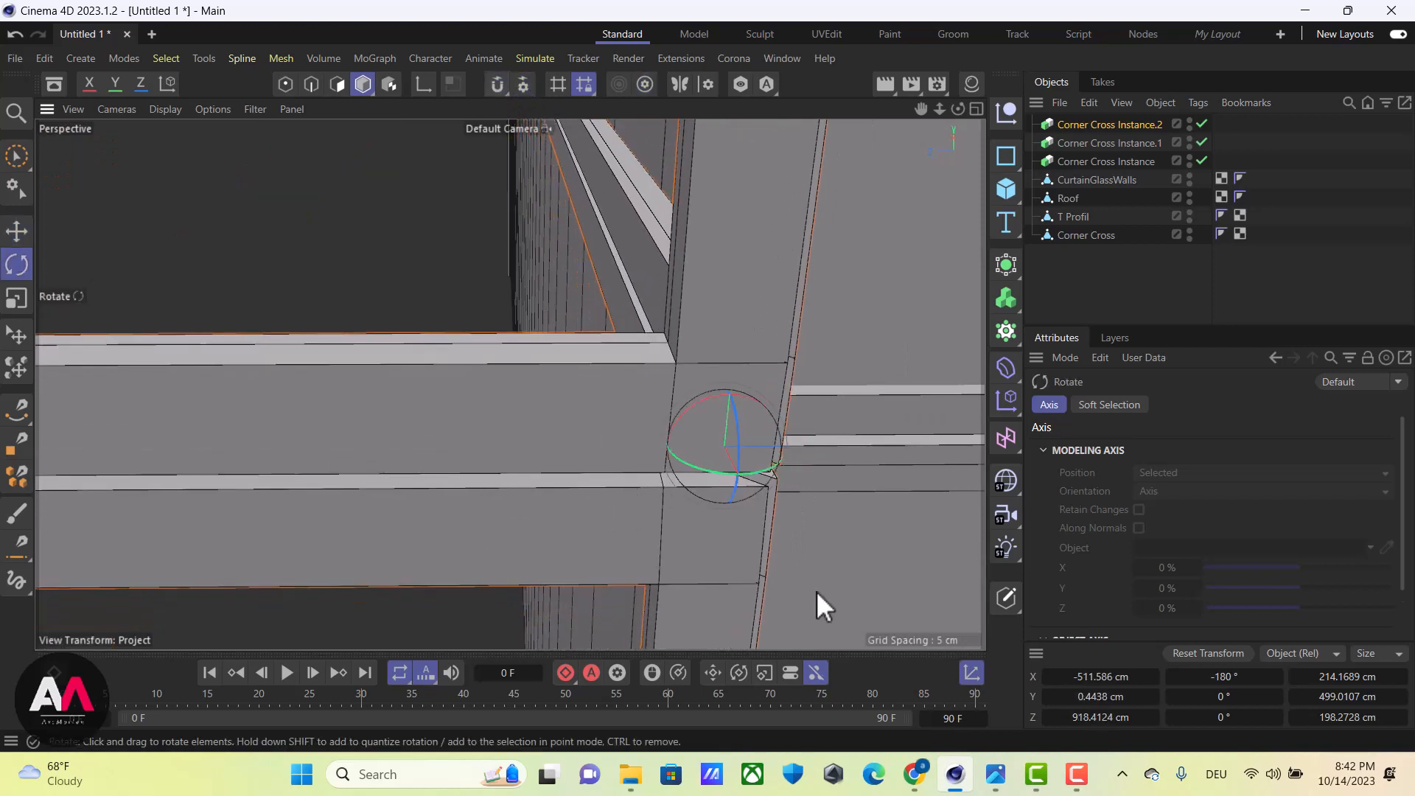
drag(720, 475, 454, 413)
alt+right_drag(421, 370, 326, 436)
alt+drag(508, 383, 533, 428)
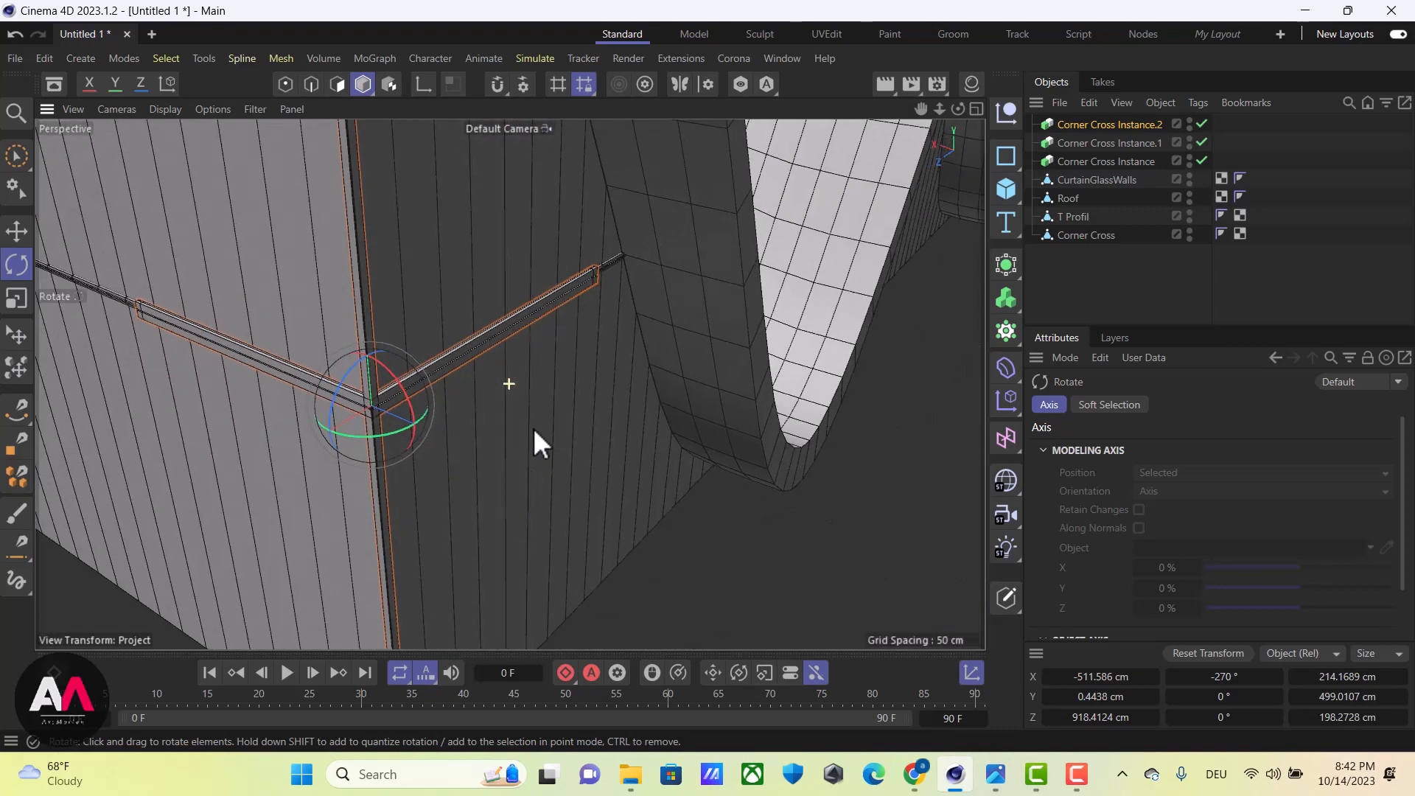
Duplicate the original Corner Cross along Z to the middle section of the same wall, to about -33.8 cm
alt+right_drag(606, 373, 374, 471)
alt+drag(374, 473, 357, 315)
mouse_move(357, 316)
alt+right_down()
mouse_move(546, 315)
mouse_move(660, 192)
mouse_move(673, 312)
alt+right_up()
mouse_move(673, 312)
alt+mouse_down()
mouse_move(502, 427)
mouse_move(645, 439)
mouse_move(609, 450)
mouse_move(623, 446)
alt+mouse_up()
click(1084, 180)
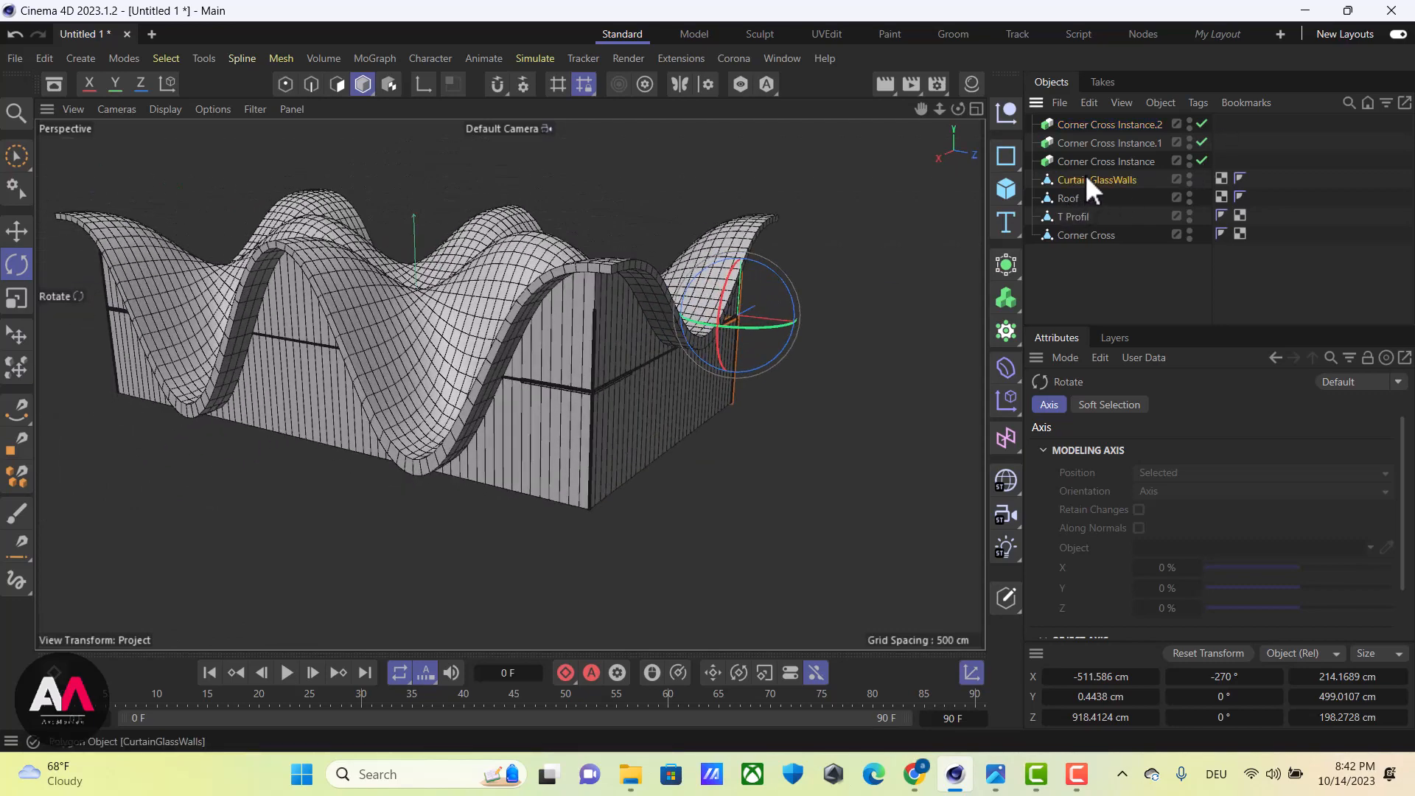
alt+drag(405, 392, 58, 362)
scroll(927, 304, down, 4)
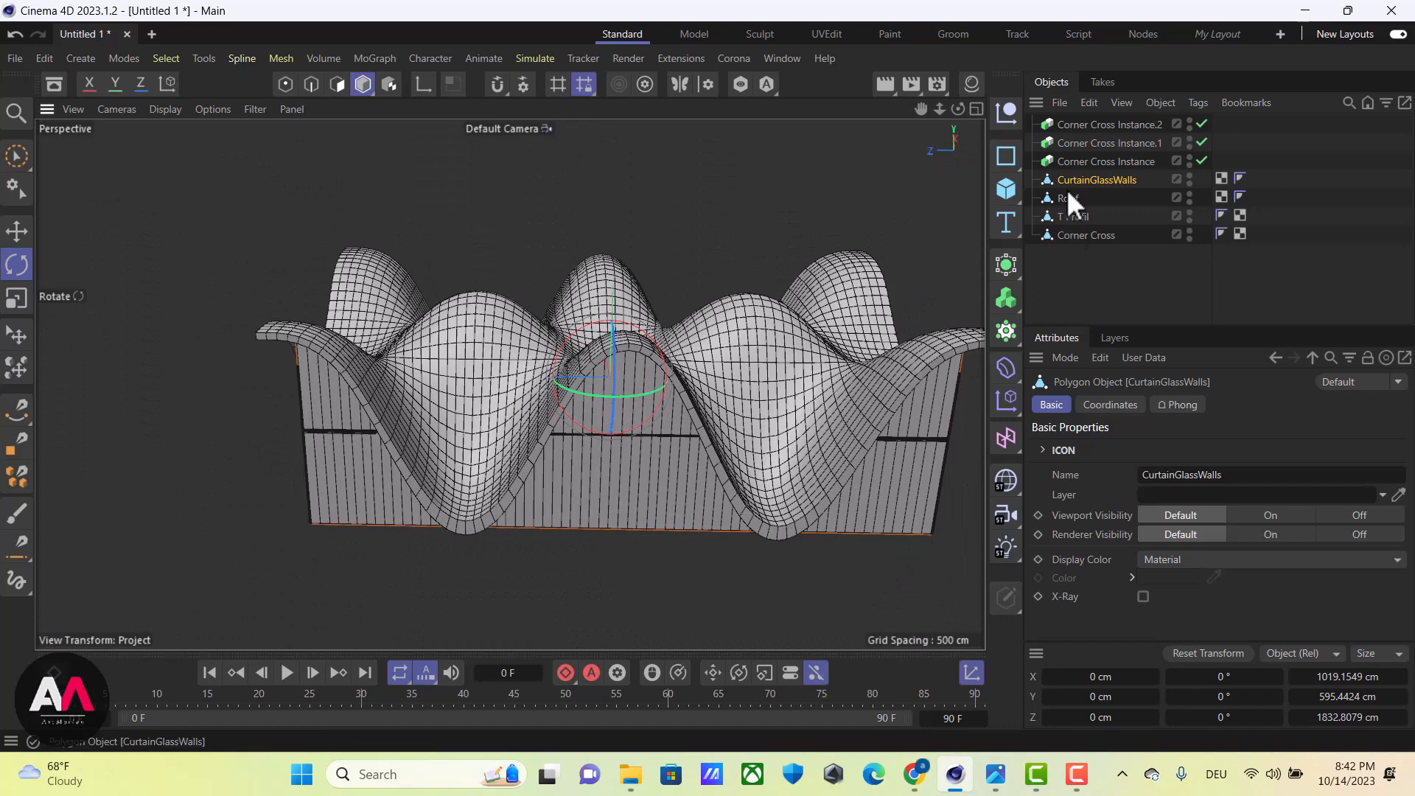
click(1085, 236)
mouse_move(767, 440)
alt+mouse_down()
mouse_move(626, 458)
mouse_move(928, 436)
mouse_move(701, 562)
mouse_move(811, 523)
alt+mouse_up()
key(e)
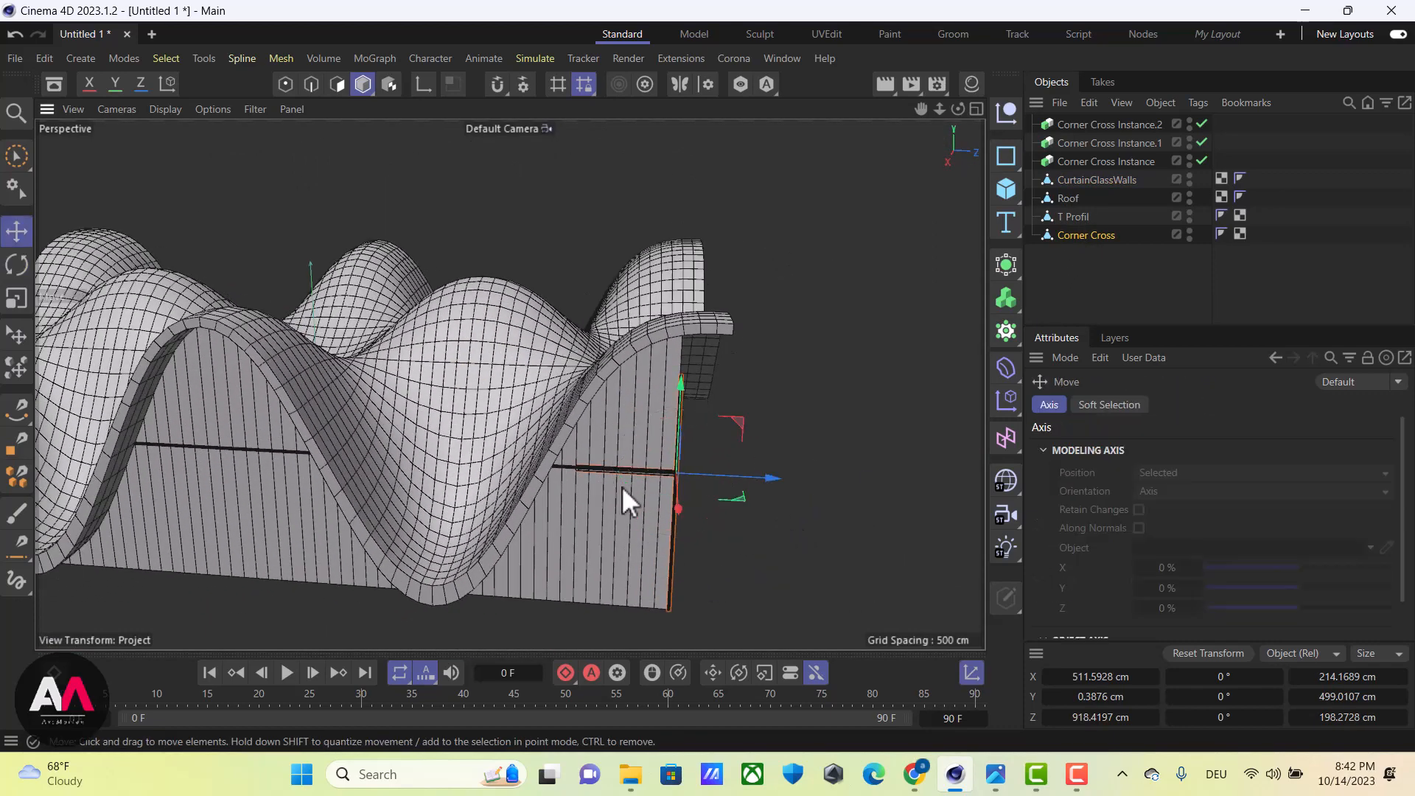
alt+drag(622, 486, 692, 440)
alt+drag(807, 510, 817, 529)
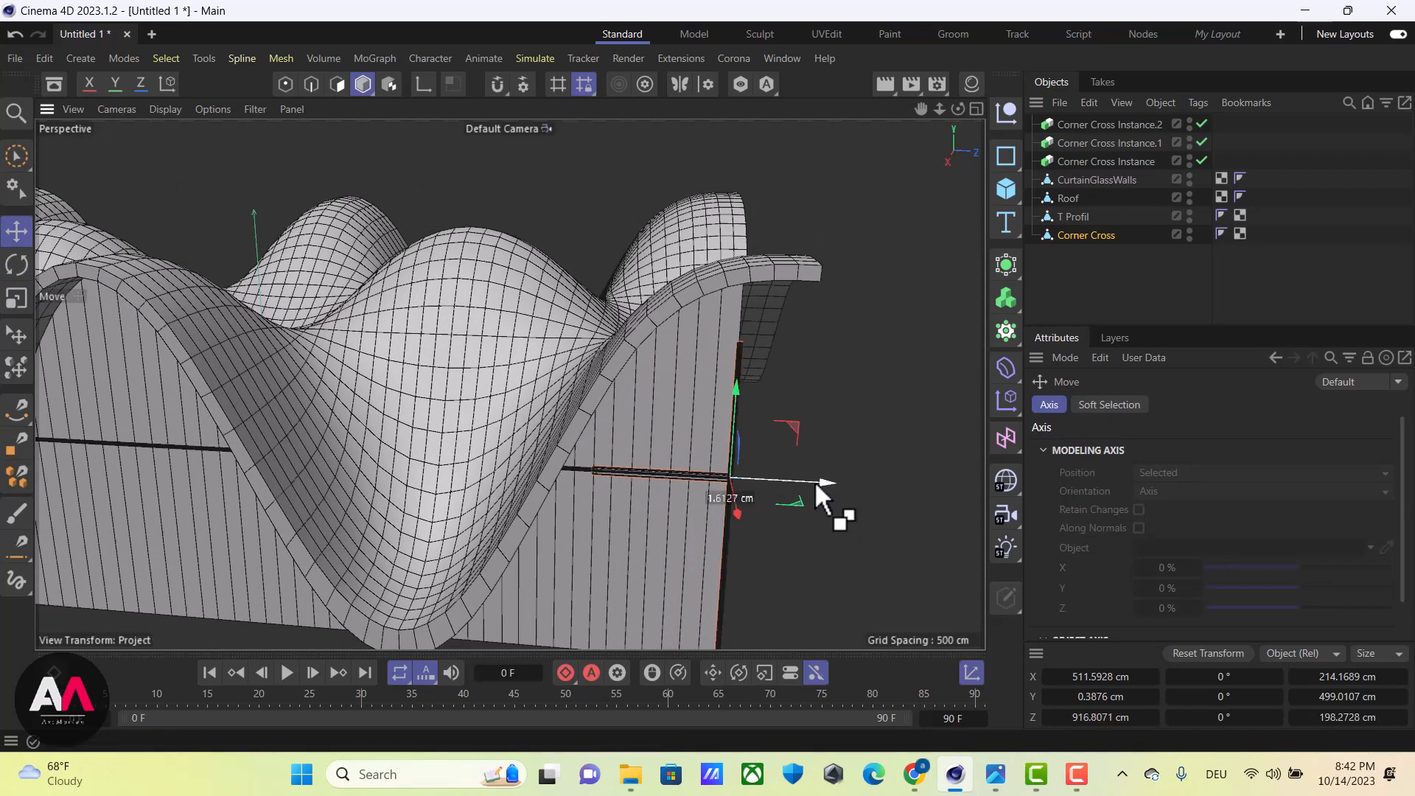
drag(816, 481, 190, 493)
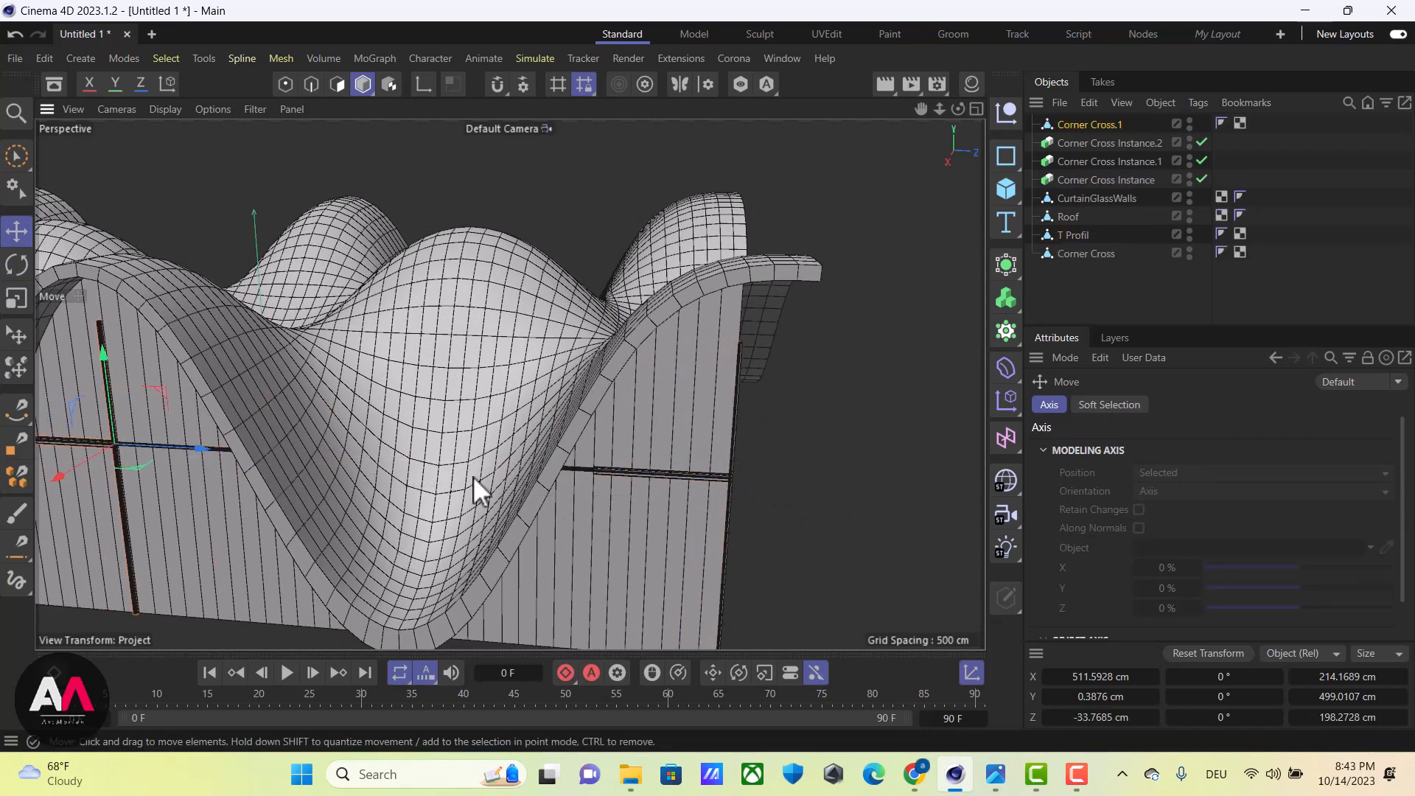
Snap the Corner Cross copy along Z to the adjoining horizontal wall profile, at about Z -29.2 cm
alt+drag(473, 477, 339, 409)
scroll(339, 408, up, 10)
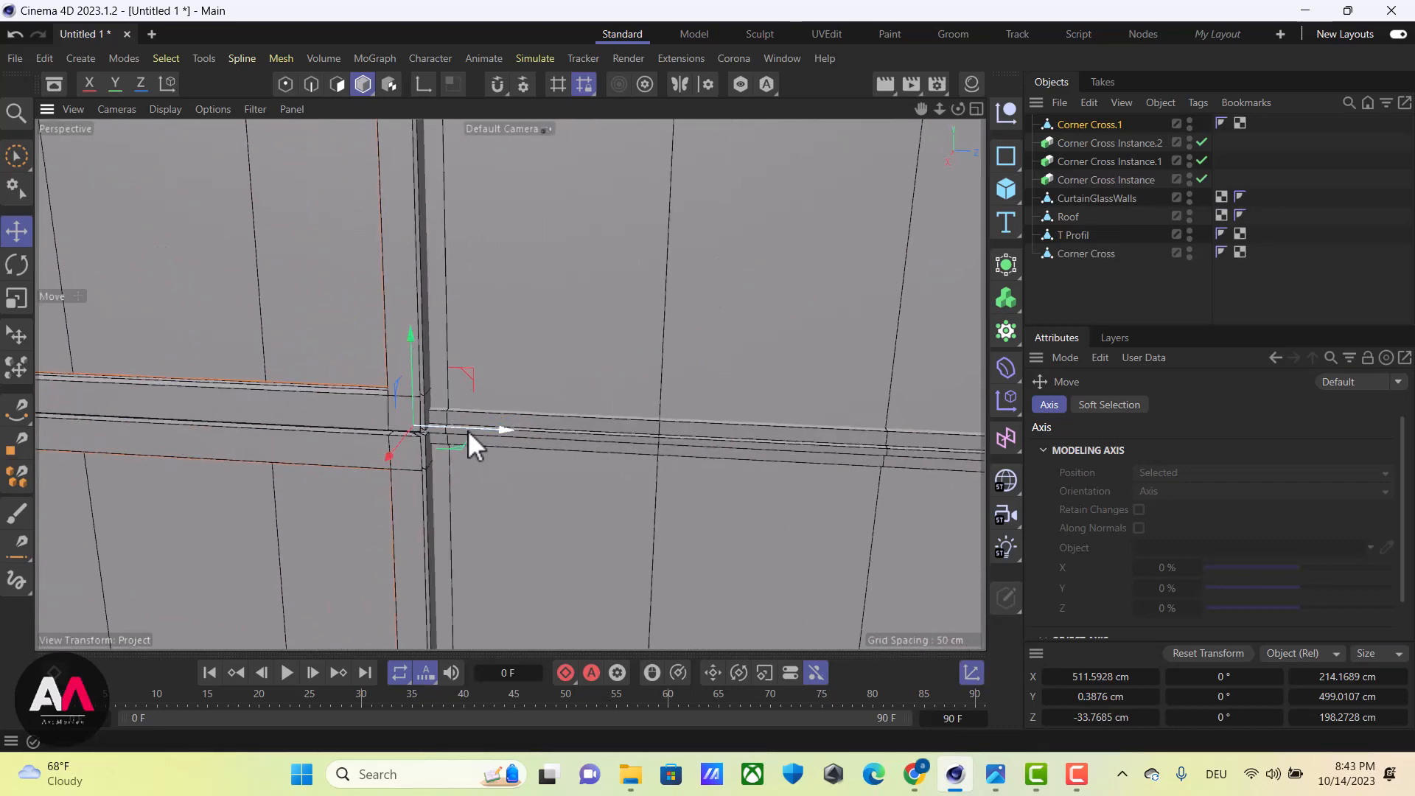
mouse_move(471, 426)
mouse_down()
mouse_move(497, 429)
mouse_move(482, 431)
mouse_up()
click(510, 78)
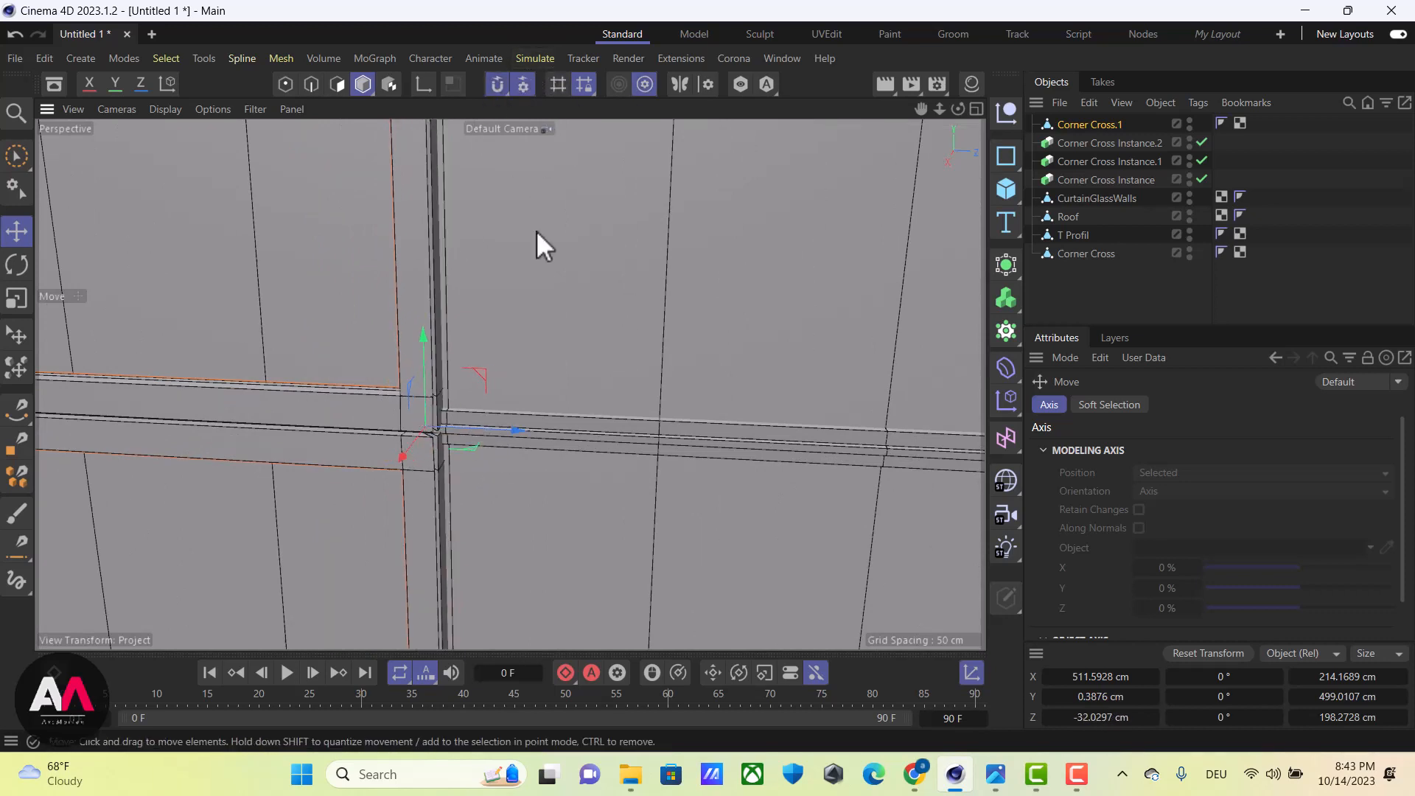
scroll(487, 416, up, 6)
scroll(325, 335, up, 2)
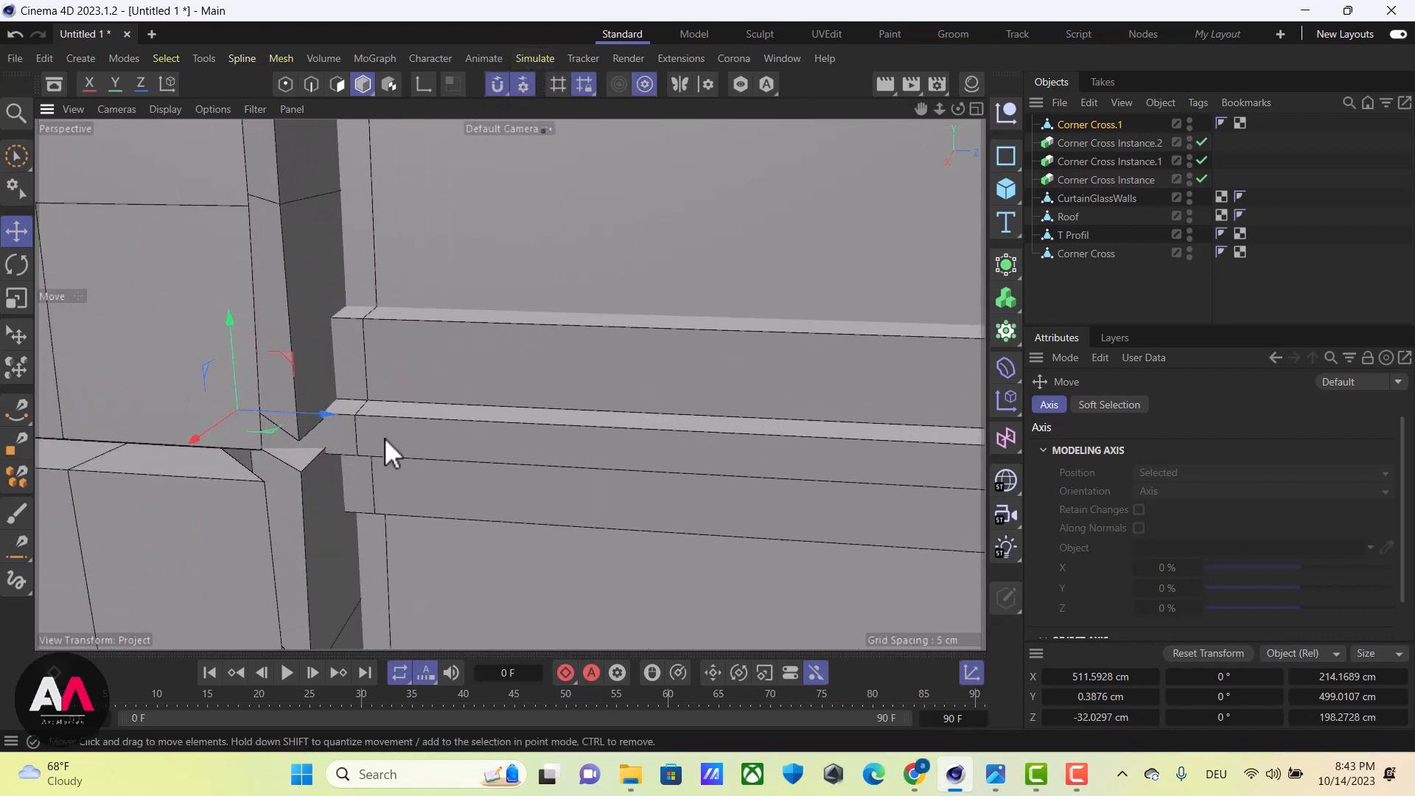
drag(317, 410, 440, 429)
scroll(523, 484, down, 2)
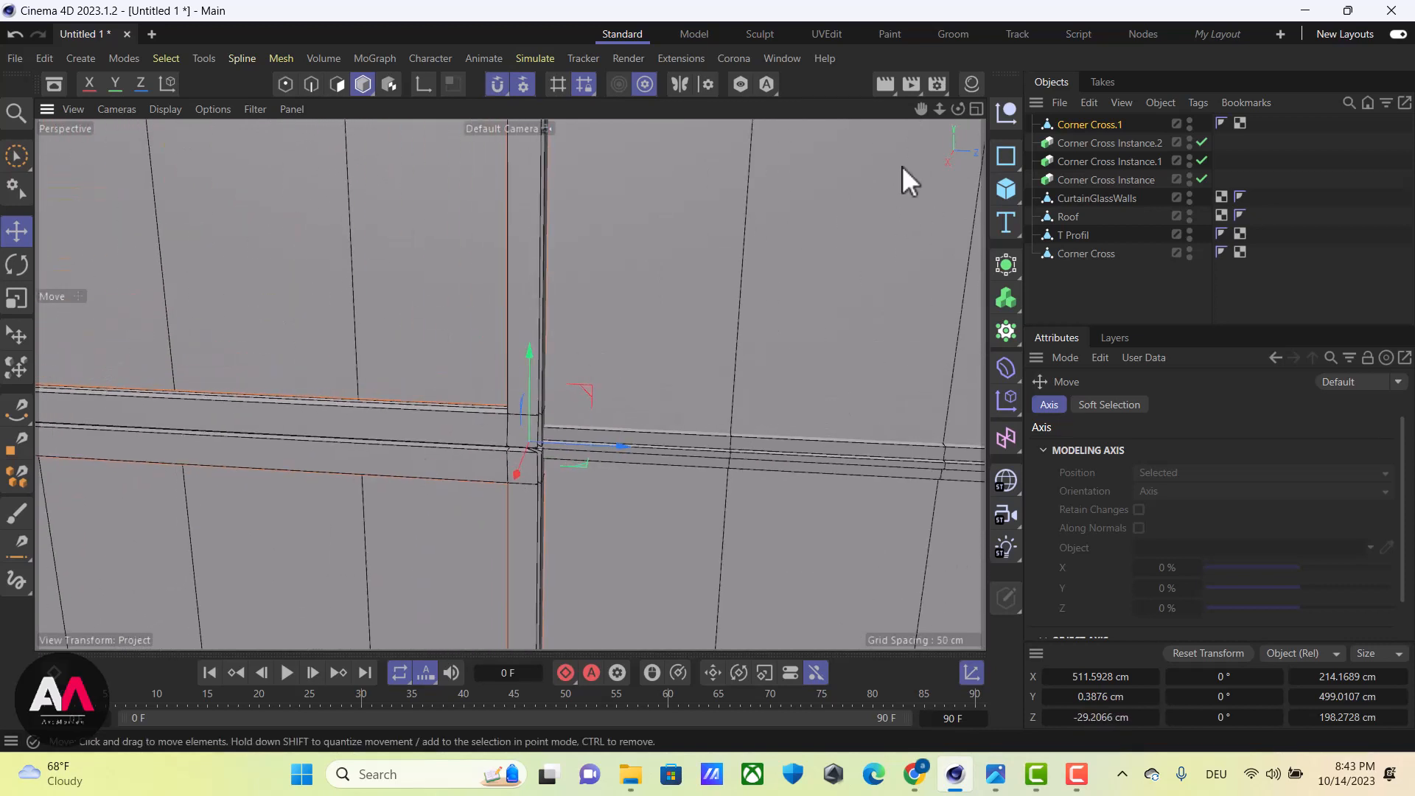
Isolate the Corner Cross copy in the viewport and delete the polygons of its horizontal arm running along X
click(739, 81)
alt+drag(745, 476, 669, 488)
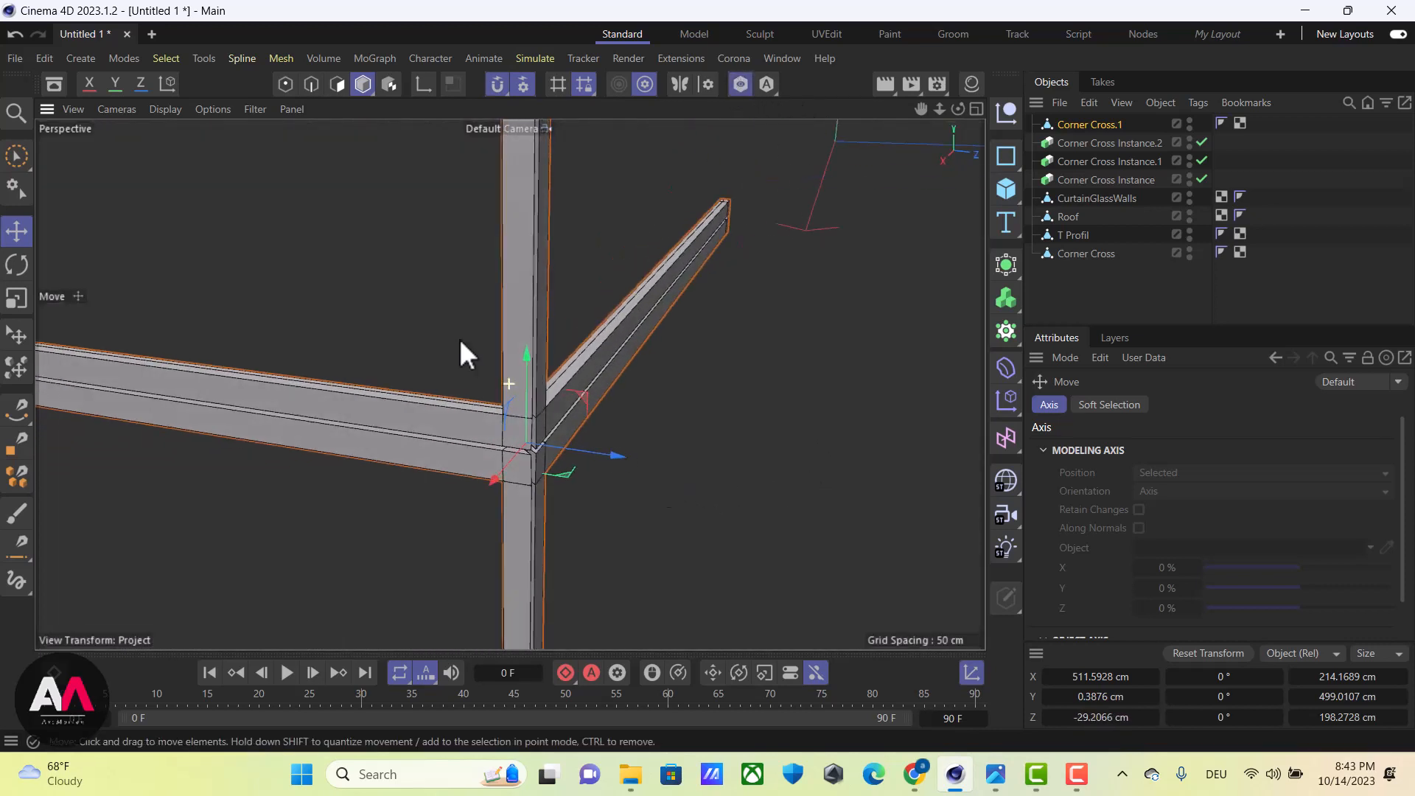
click(15, 158)
click(337, 83)
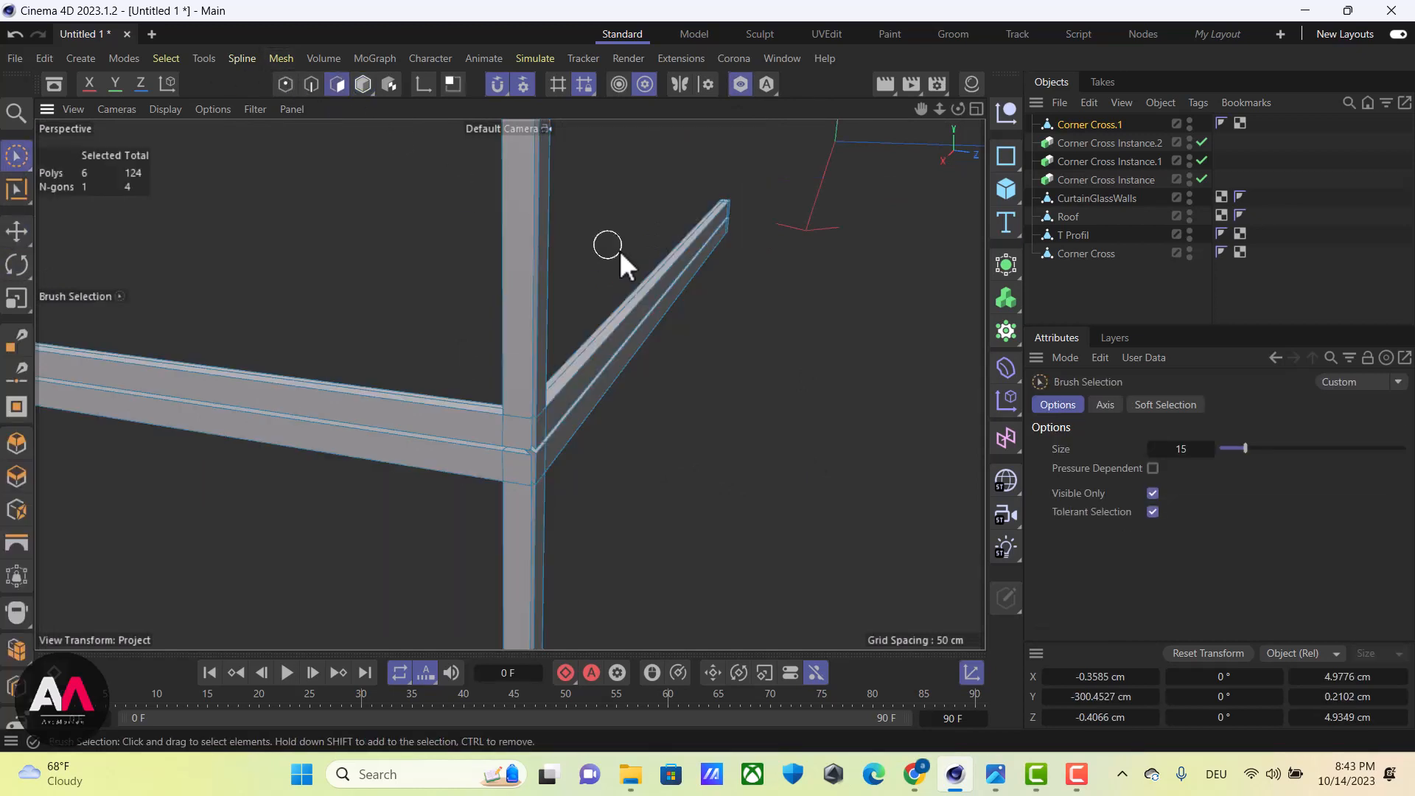
mouse_move(619, 250)
alt+mouse_down()
mouse_move(633, 411)
mouse_move(723, 428)
mouse_move(839, 190)
mouse_move(820, 268)
mouse_move(861, 193)
alt+mouse_up()
key(Delete)
key(Delete)
key(Delete)
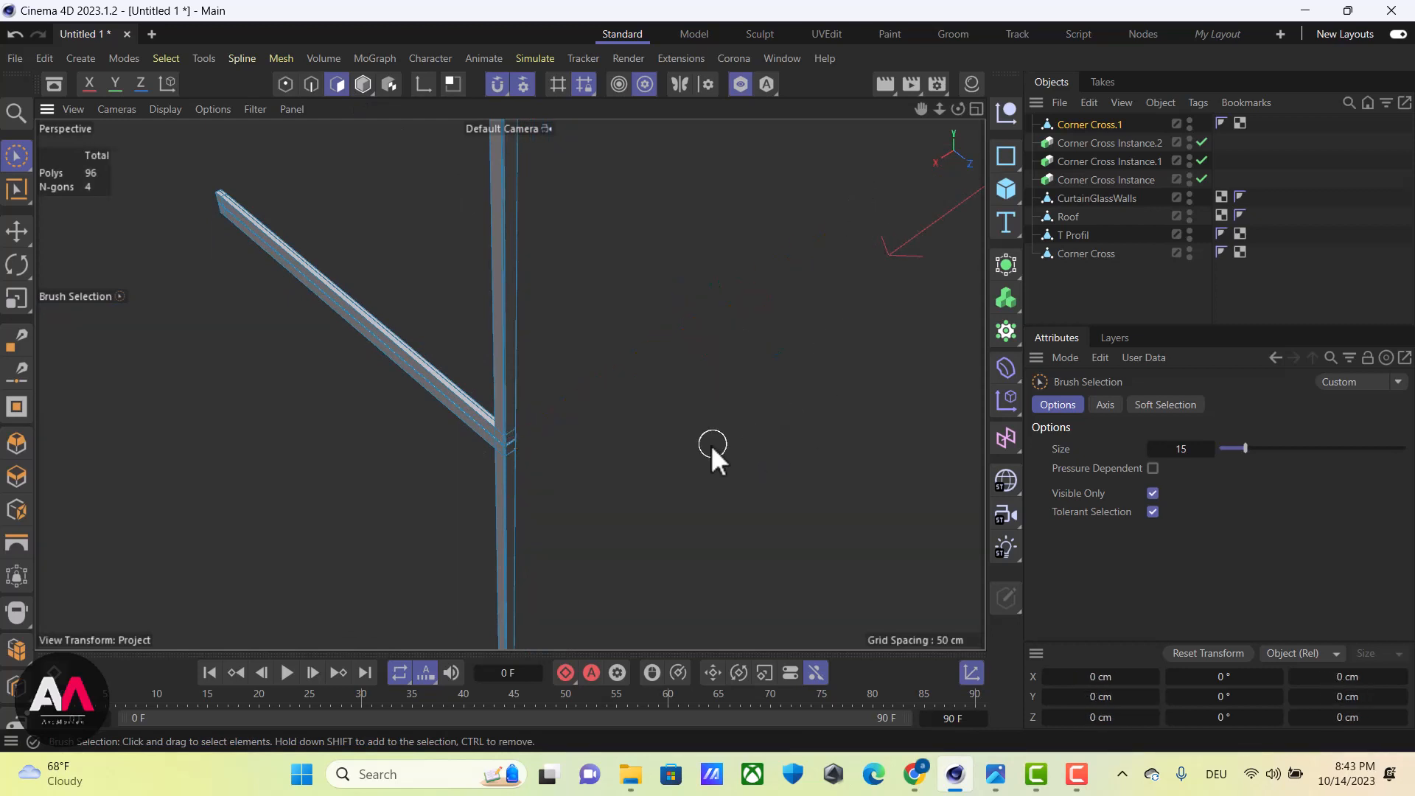
Delete the cap faces at the upright's upper end and the adjoining faces of the unneeded flange
alt+drag(545, 482, 410, 480)
scroll(505, 395, up, 3)
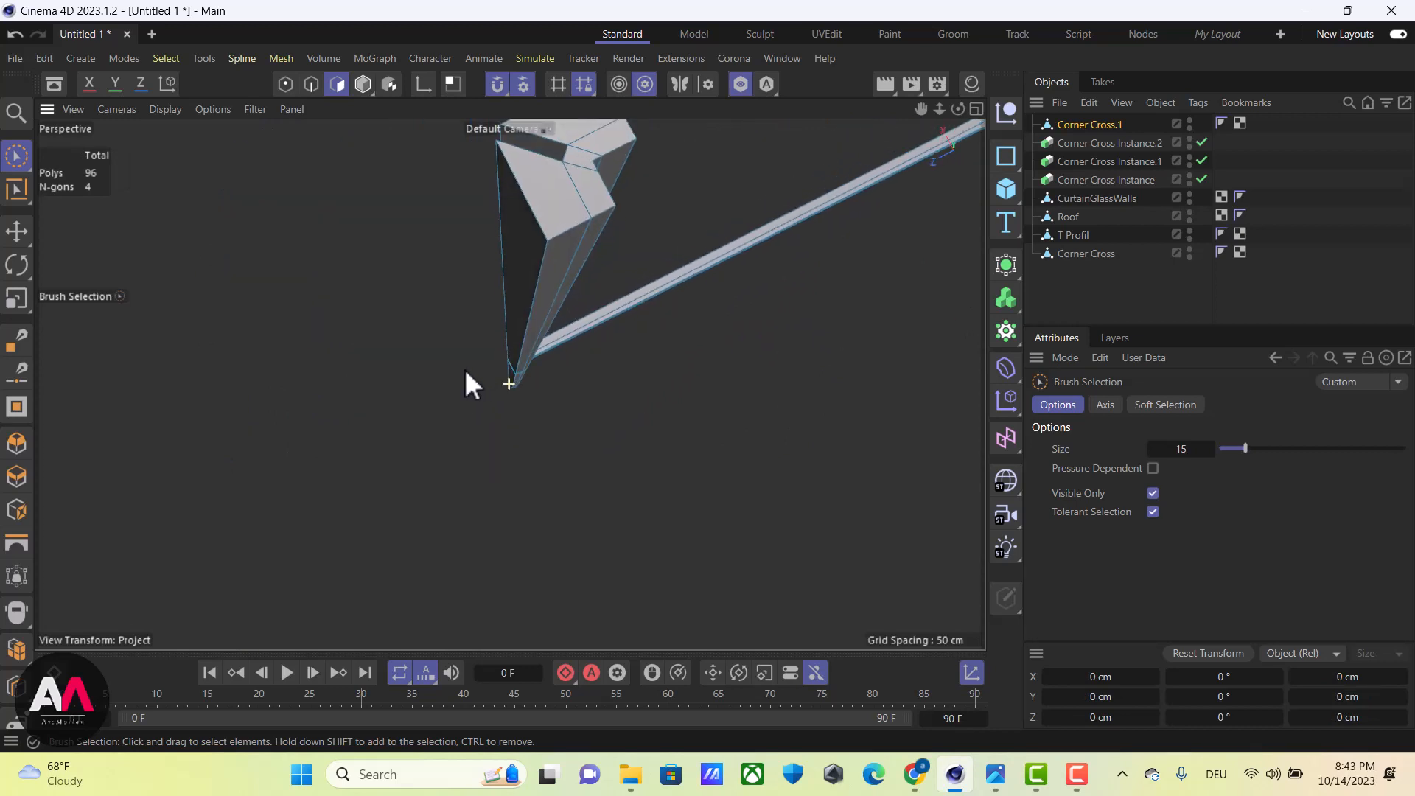
scroll(516, 387, up, 2)
alt+drag(516, 387, 418, 461)
click(394, 466)
shift+click(394, 467)
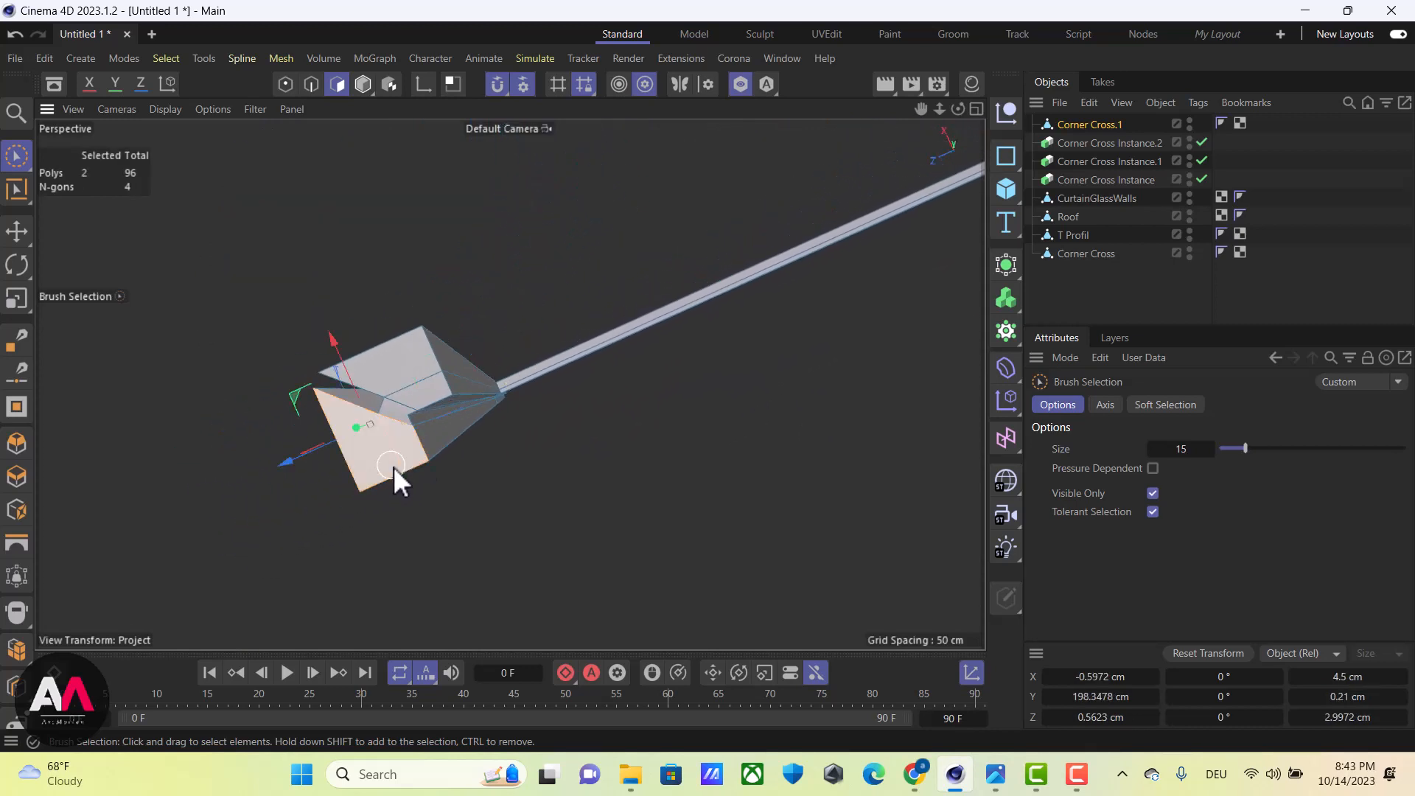
key(Delete)
drag(426, 472, 386, 472)
key(Delete)
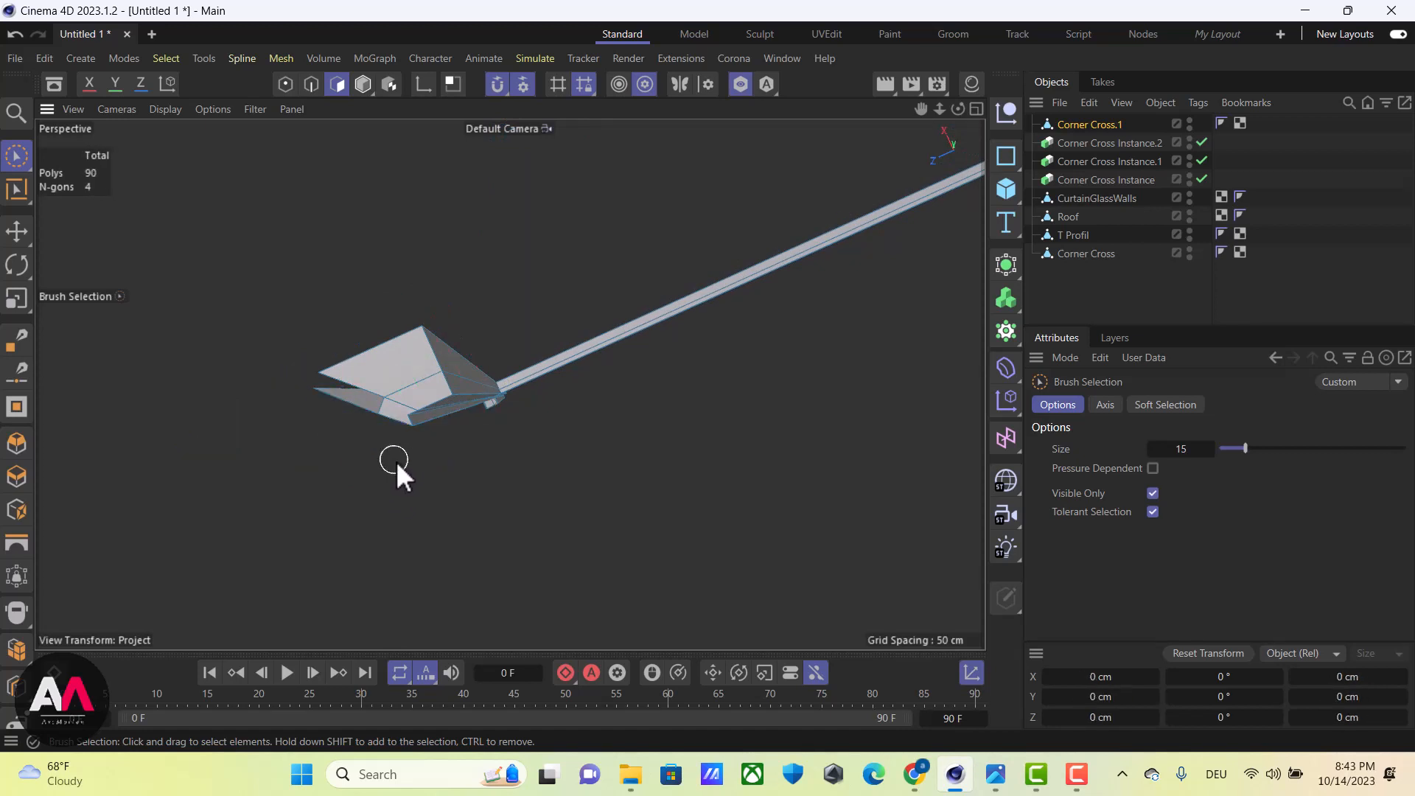
Delete the leftover side faces of the unneeded flange along the upright's upper half
mouse_move(343, 411)
mouse_down()
mouse_move(397, 431)
mouse_move(734, 272)
mouse_up()
key(Delete)
key(Delete)
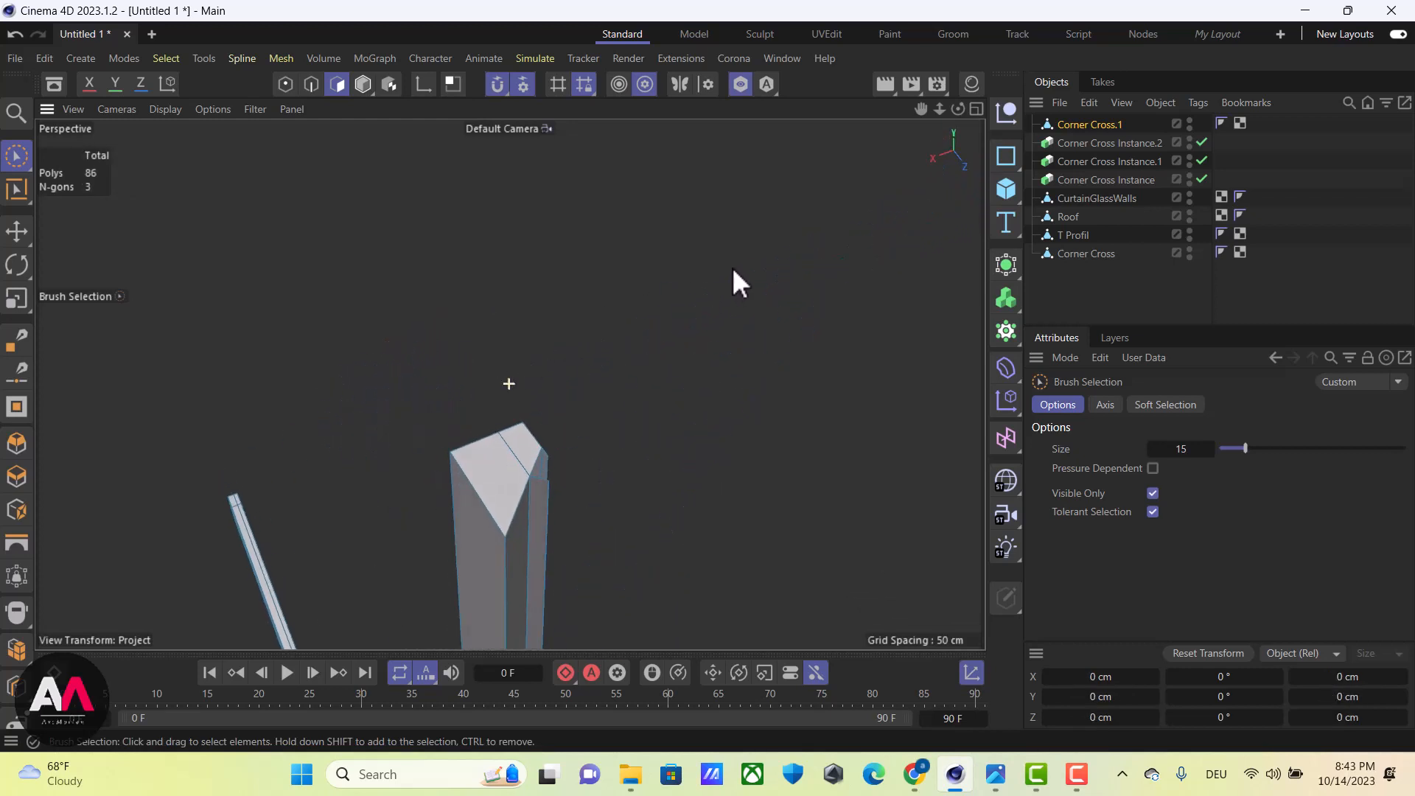
scroll(572, 516, up, 4)
click(497, 445)
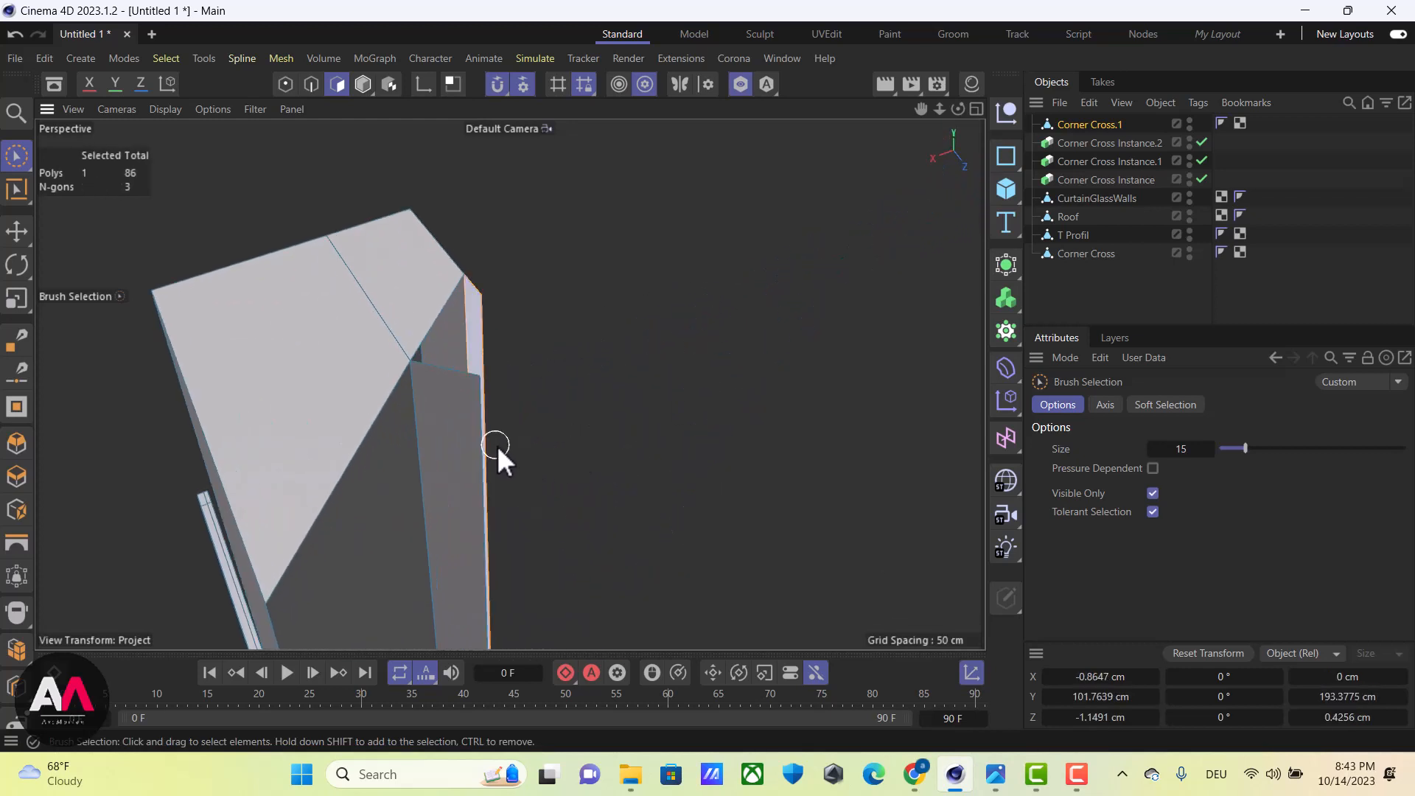
key(Delete)
click(469, 453)
key(Delete)
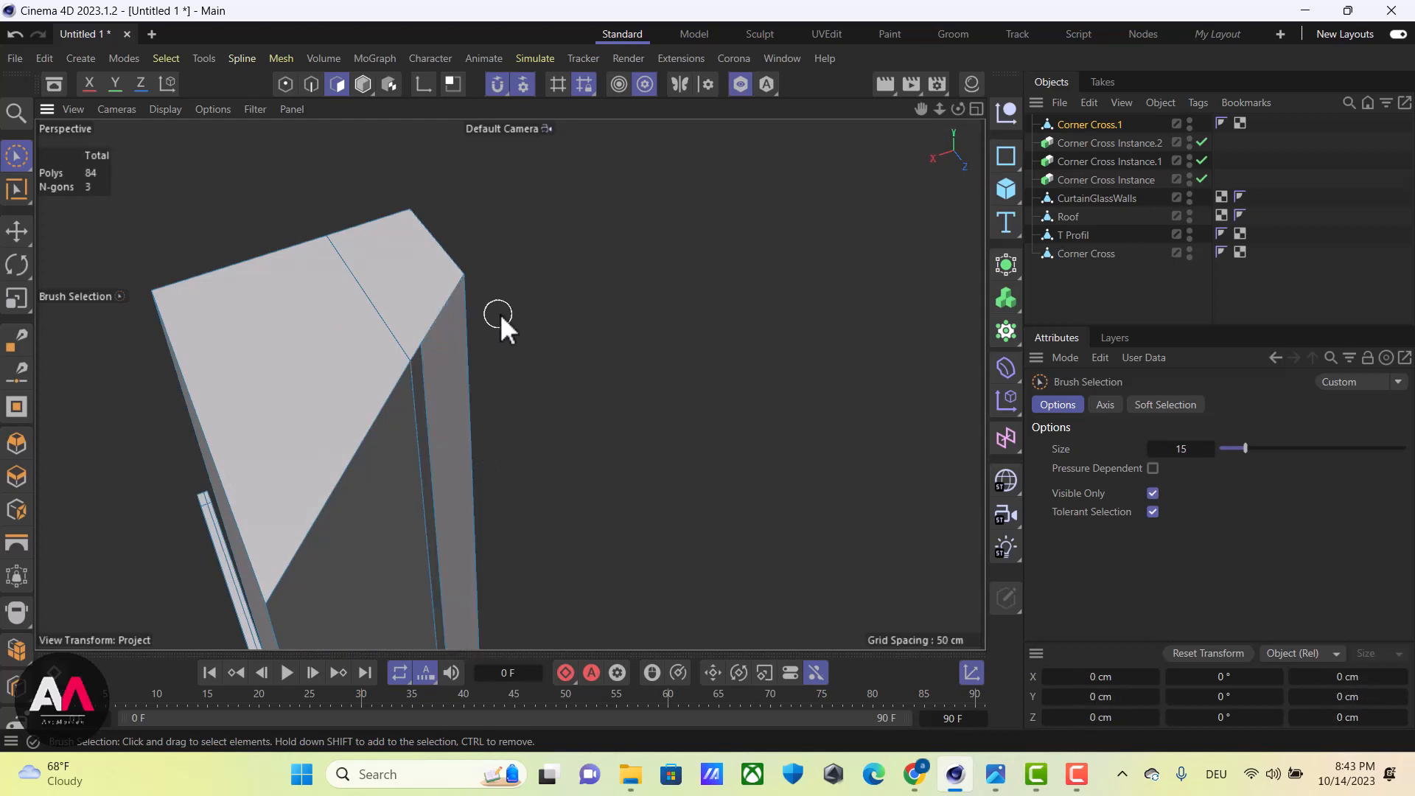
Delete the cap, outer and side faces of the unneeded flange along the upright's lower half
scroll(479, 368, down, 6)
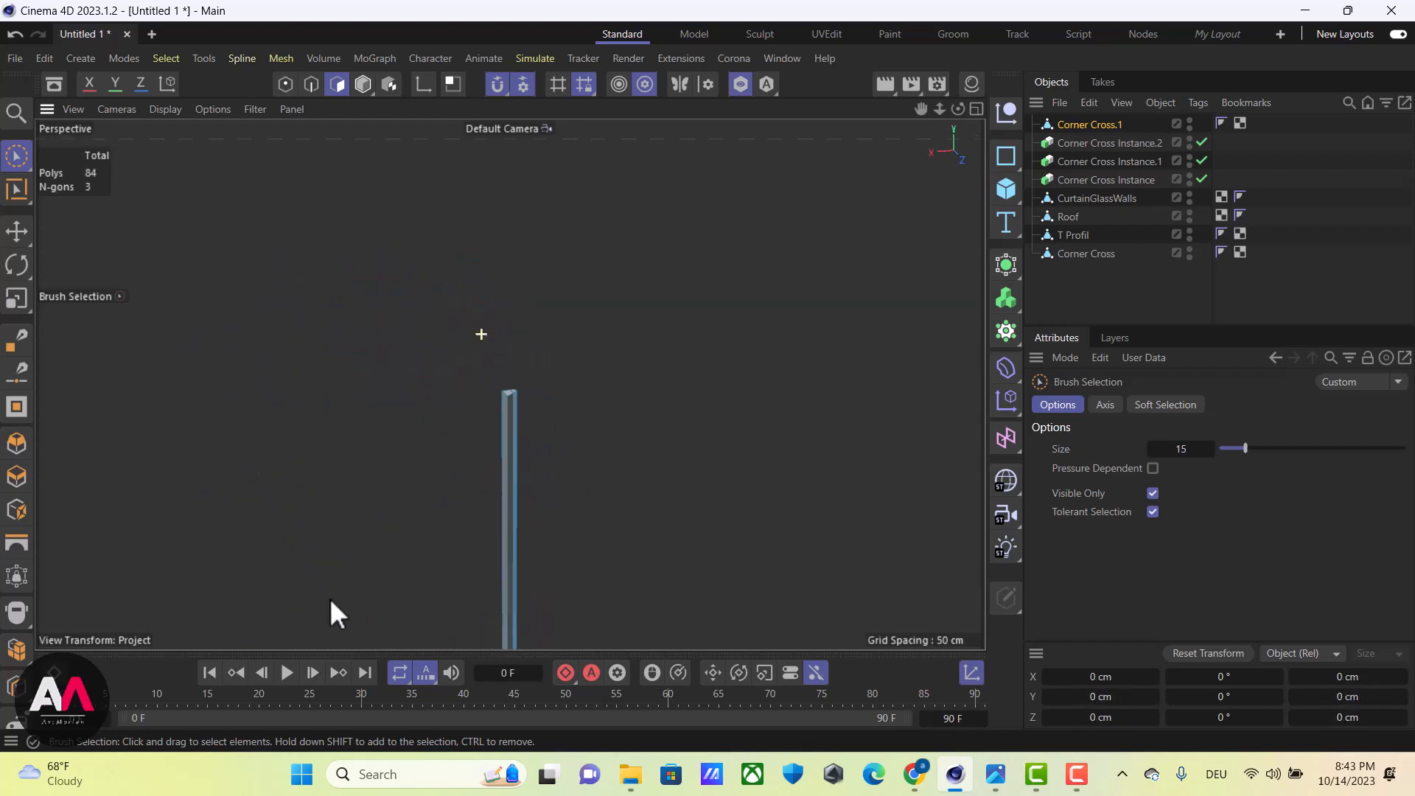
scroll(537, 464, down, 5)
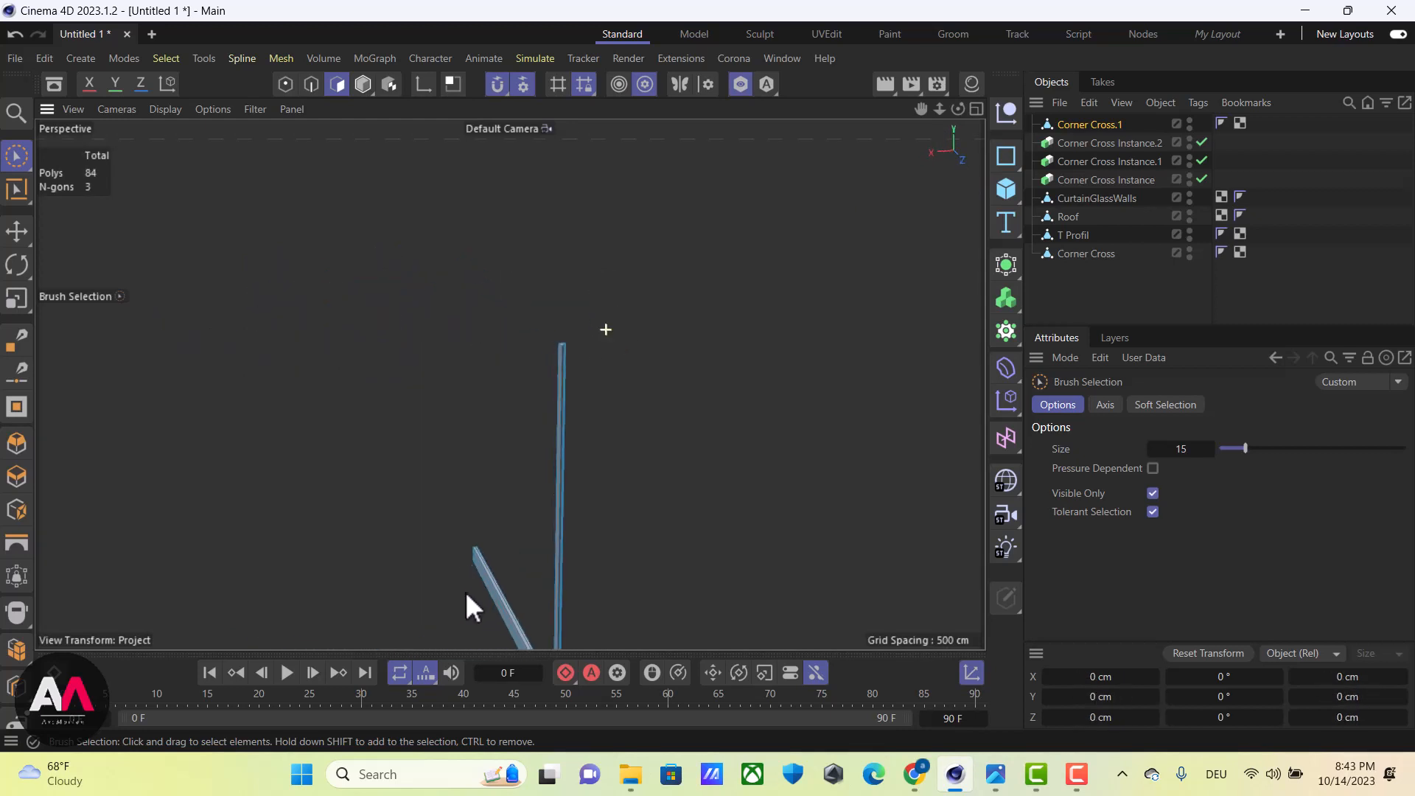
scroll(490, 597, up, 5)
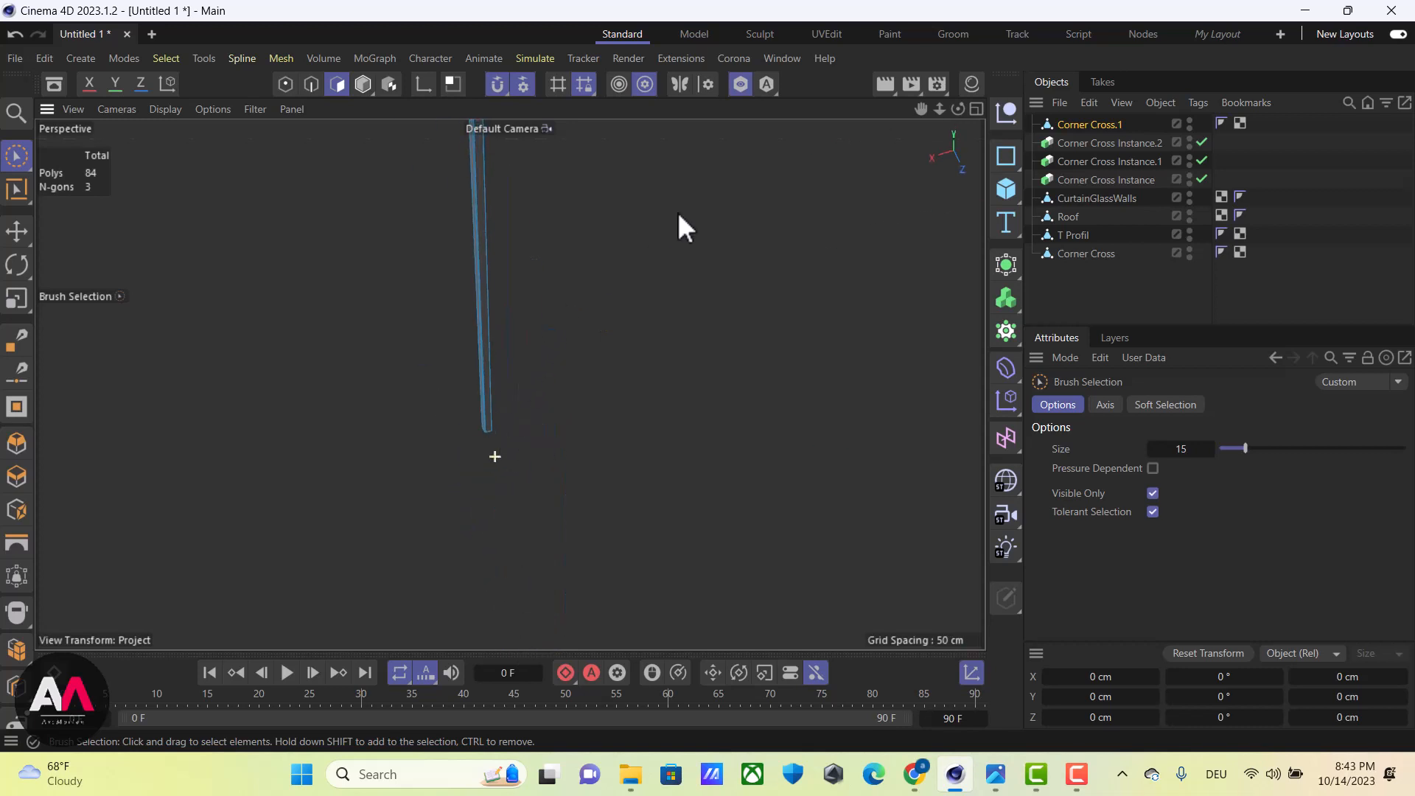
alt+drag(492, 411, 214, 345)
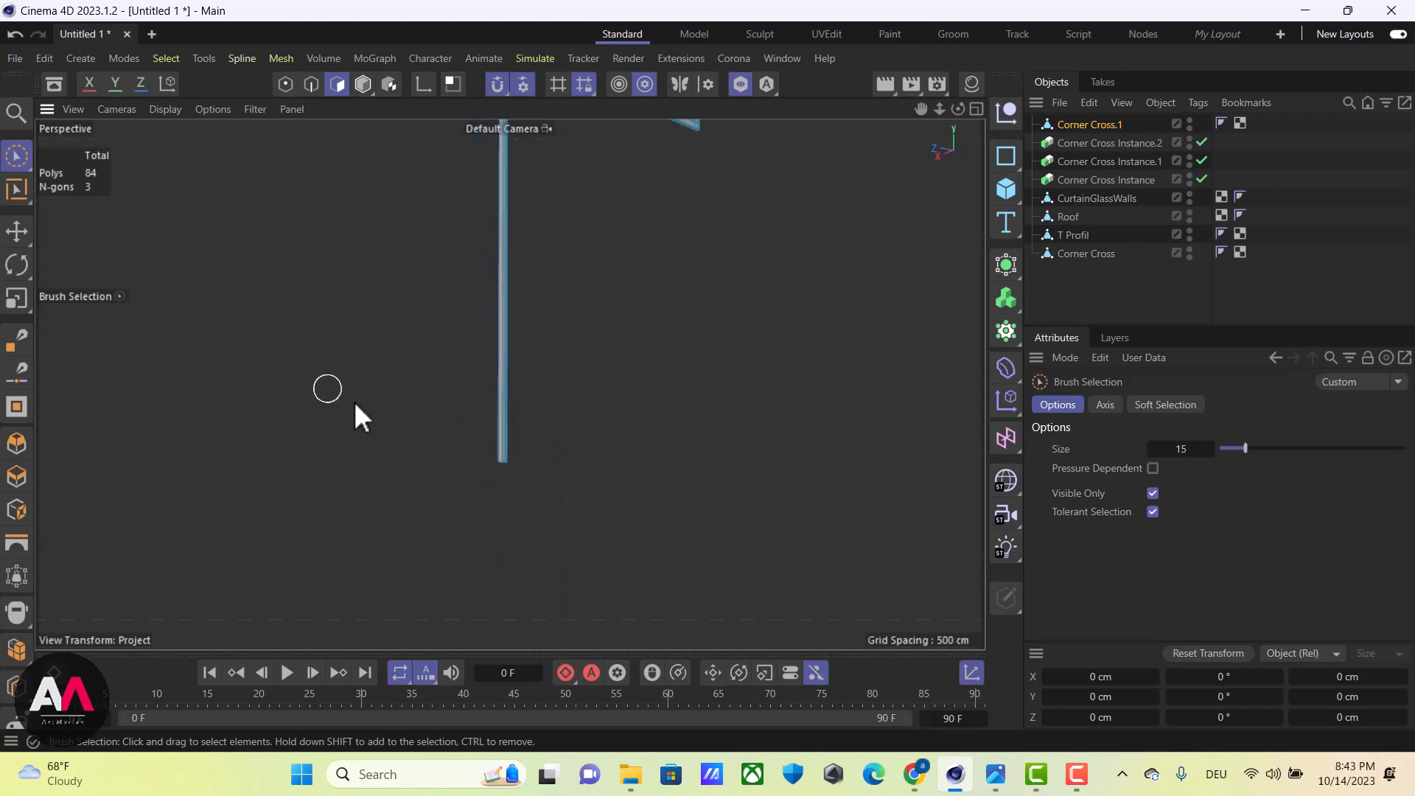
scroll(560, 392, up, 5)
mouse_move(560, 392)
alt+mouse_down()
mouse_move(714, 440)
mouse_move(688, 388)
mouse_move(563, 272)
mouse_move(762, 435)
mouse_move(542, 508)
mouse_move(542, 546)
mouse_move(545, 515)
alt+mouse_up()
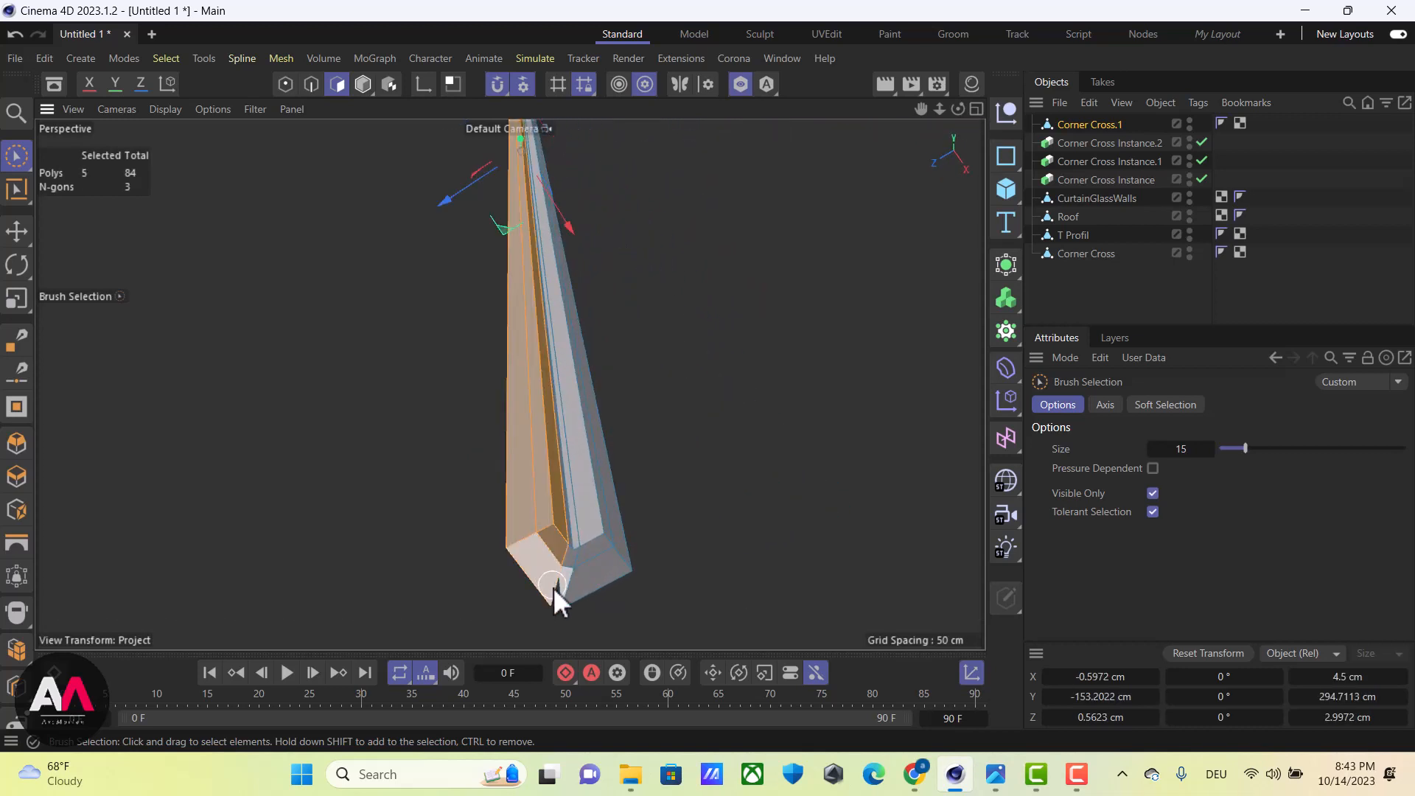
key(Delete)
click(503, 516)
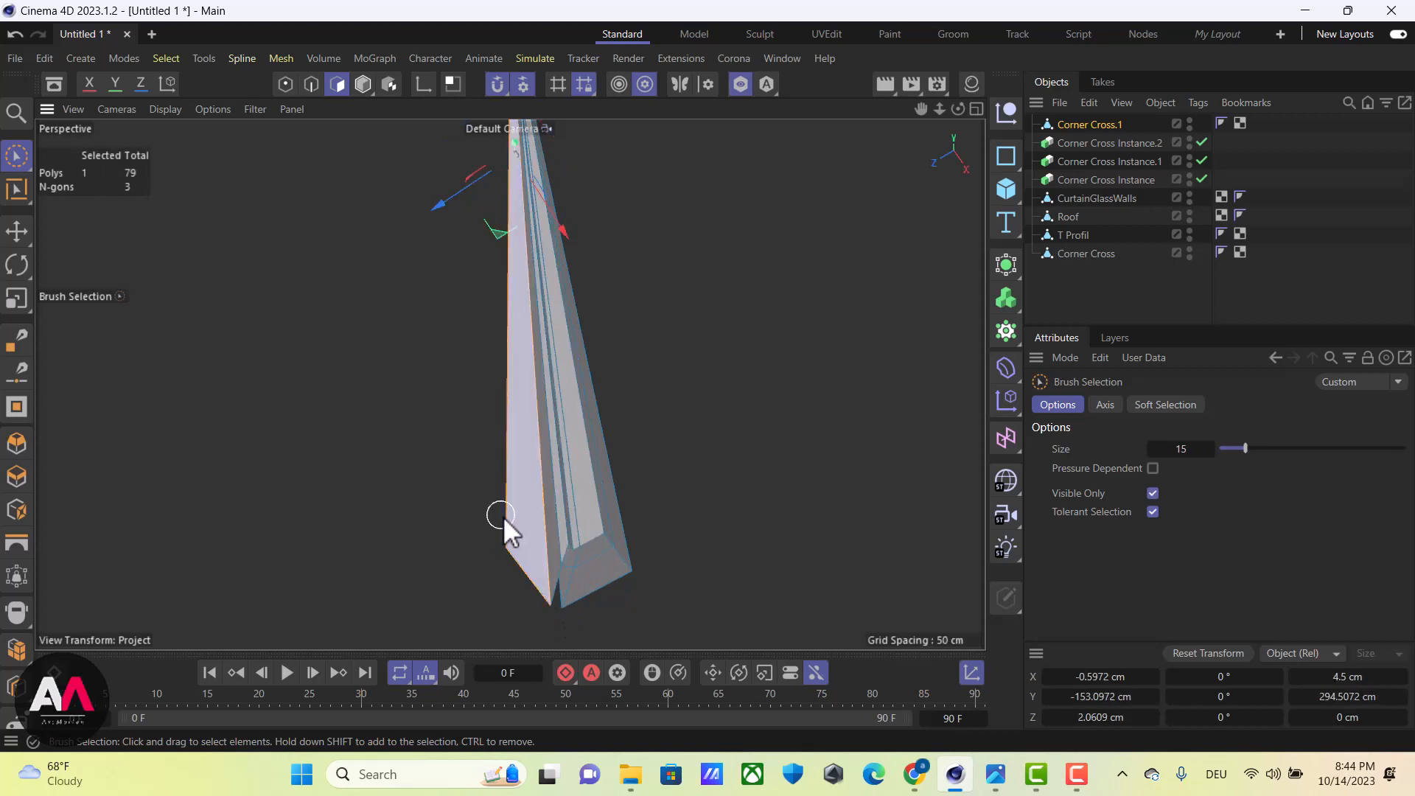
key(Delete)
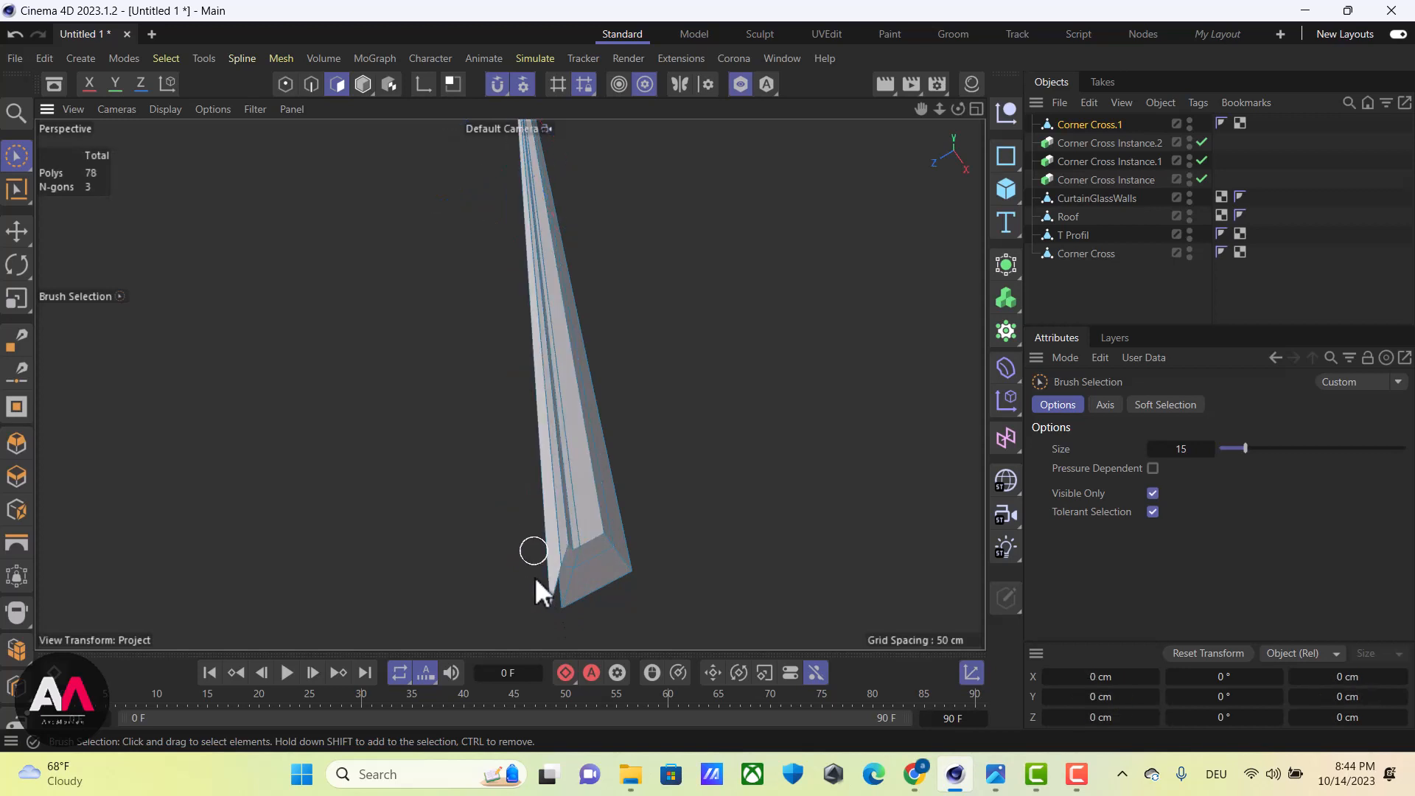
click(549, 541)
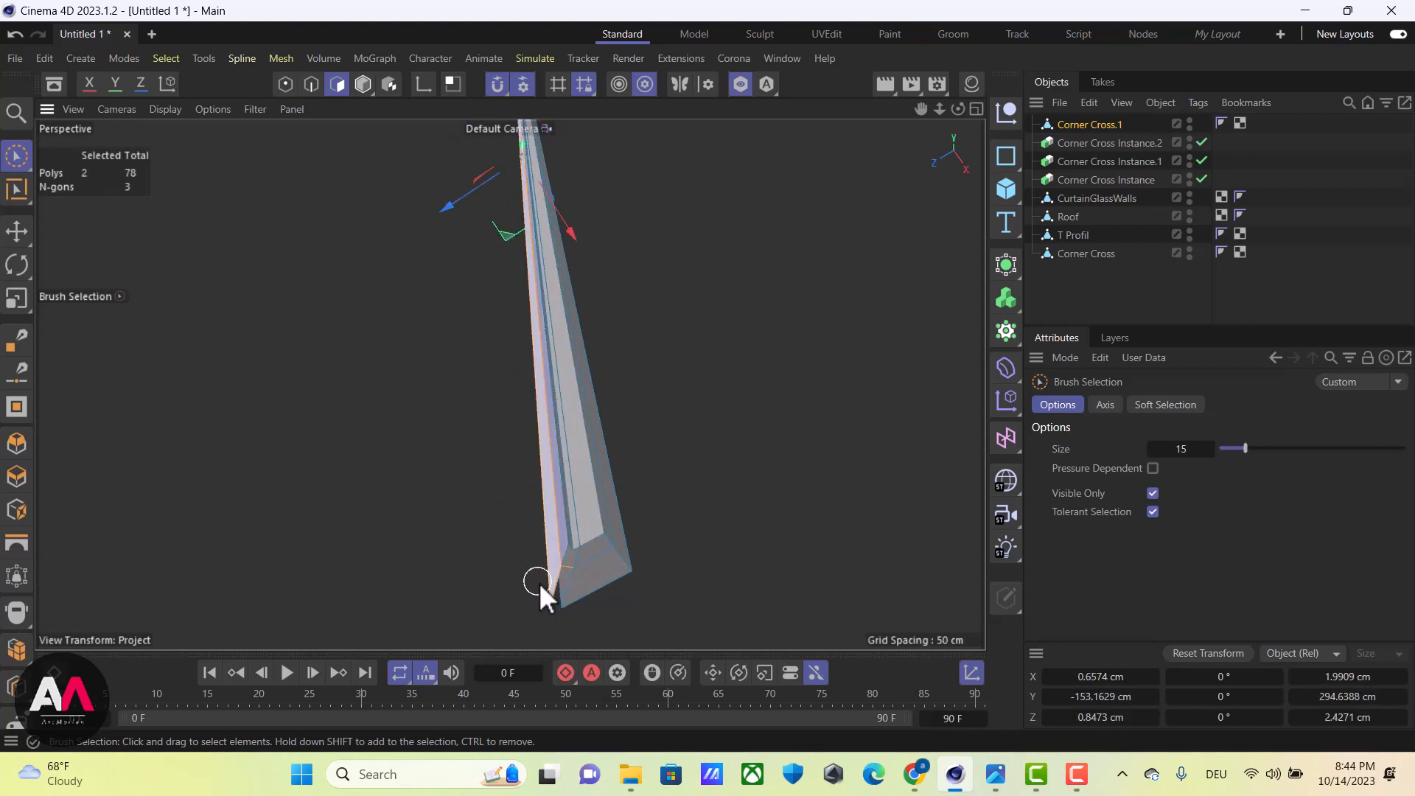
key(Delete)
Delete the remaining narrow inner faces of the unneeded flange at the upright's lower end
scroll(548, 525, up, 5)
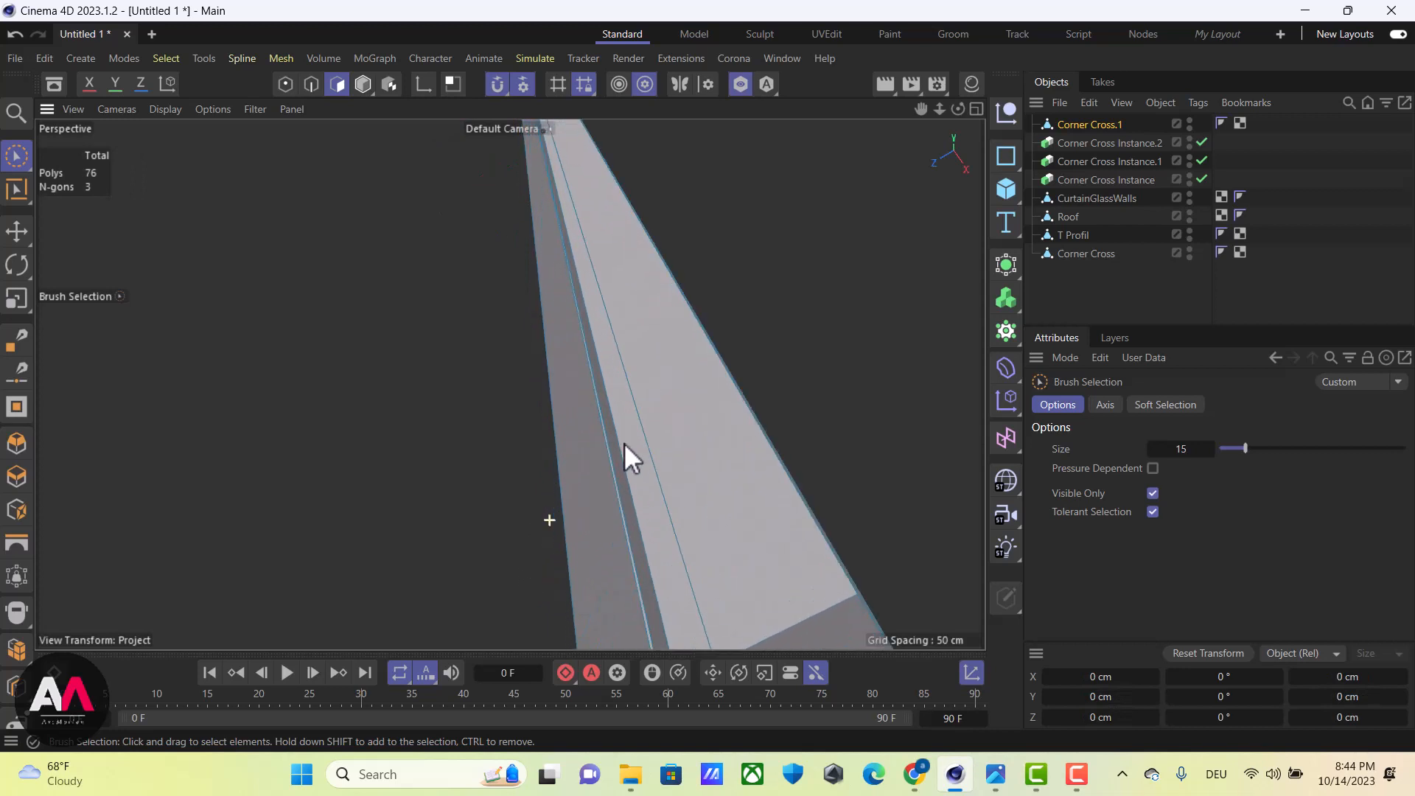
mouse_move(594, 543)
alt+mouse_down()
mouse_move(572, 442)
mouse_move(640, 446)
alt+mouse_up()
key(Delete)
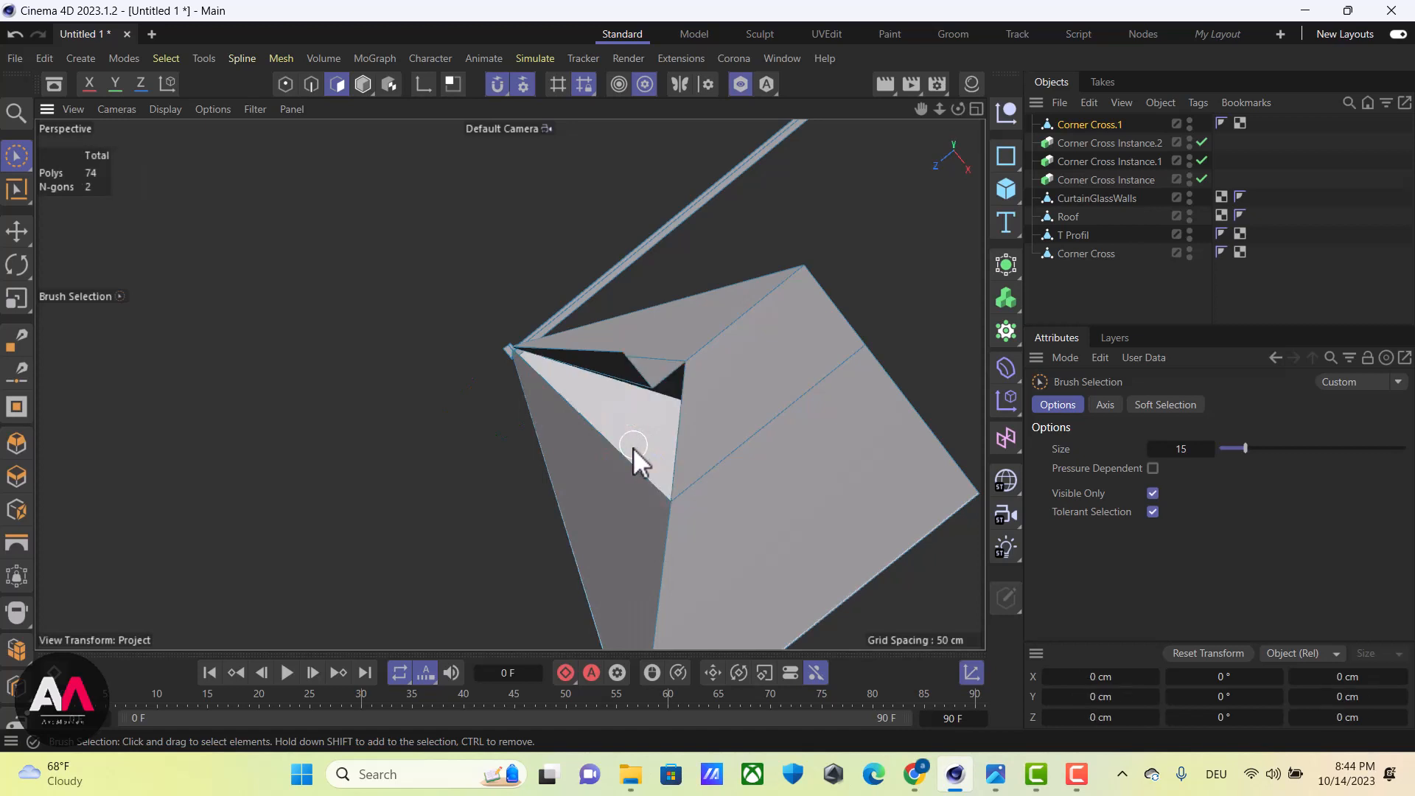
click(608, 355)
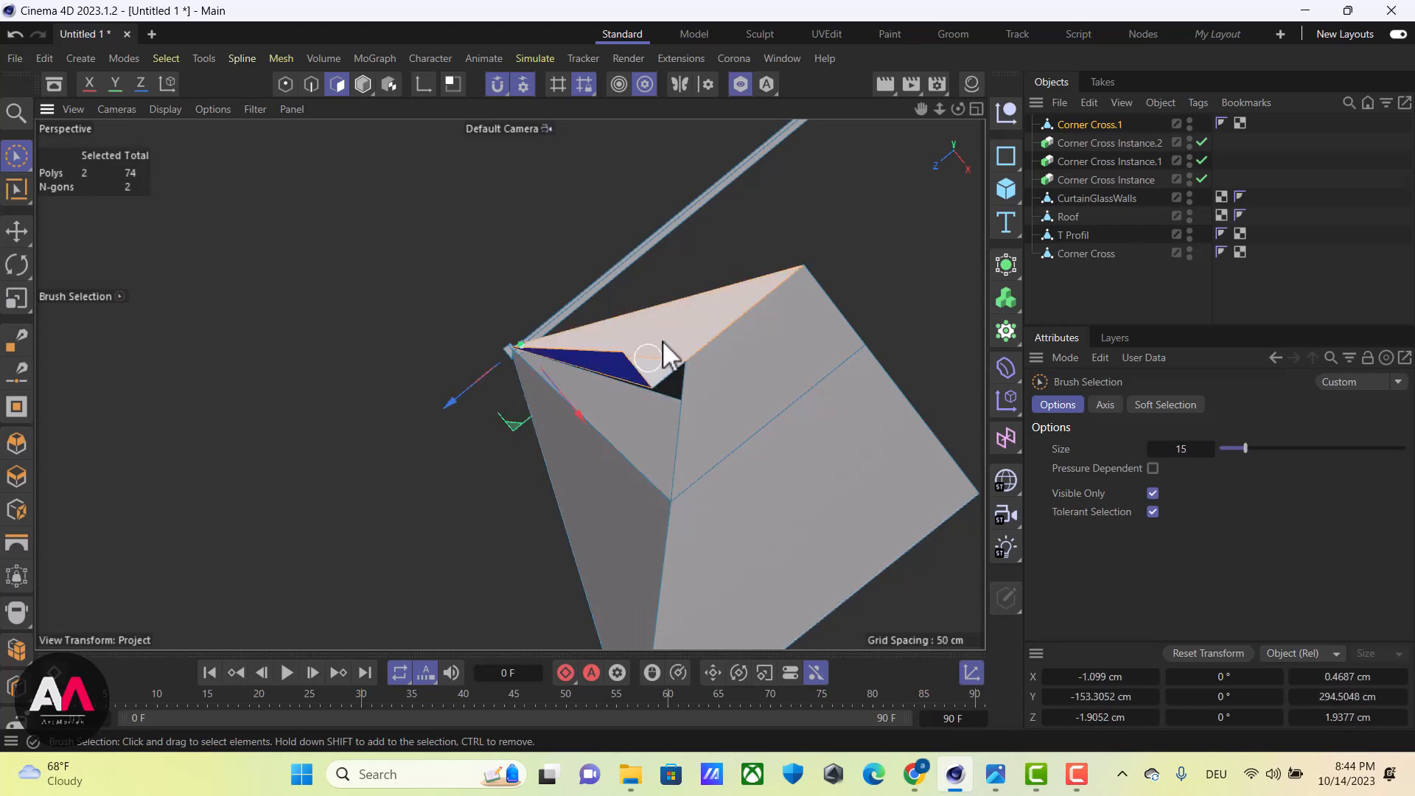
mouse_move(683, 329)
mouse_down()
mouse_move(702, 368)
mouse_move(656, 383)
mouse_move(864, 386)
mouse_move(679, 387)
mouse_move(660, 447)
mouse_move(702, 556)
mouse_up()
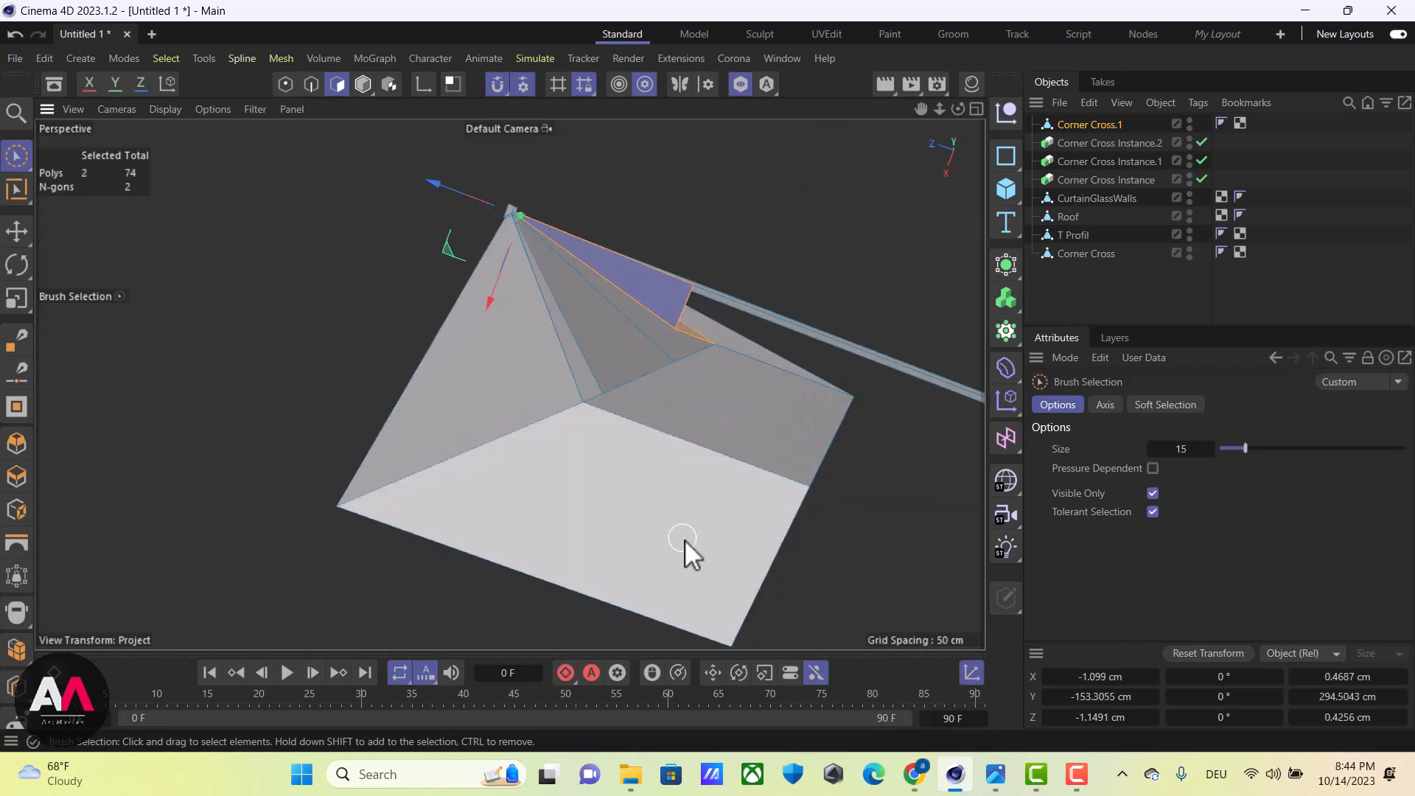
key(ctrl+shift+a)
Delete the flange faces around the junction of the upright and the crossbar, sparing the neighbouring face selected by mistake
alt+drag(571, 343, 535, 529)
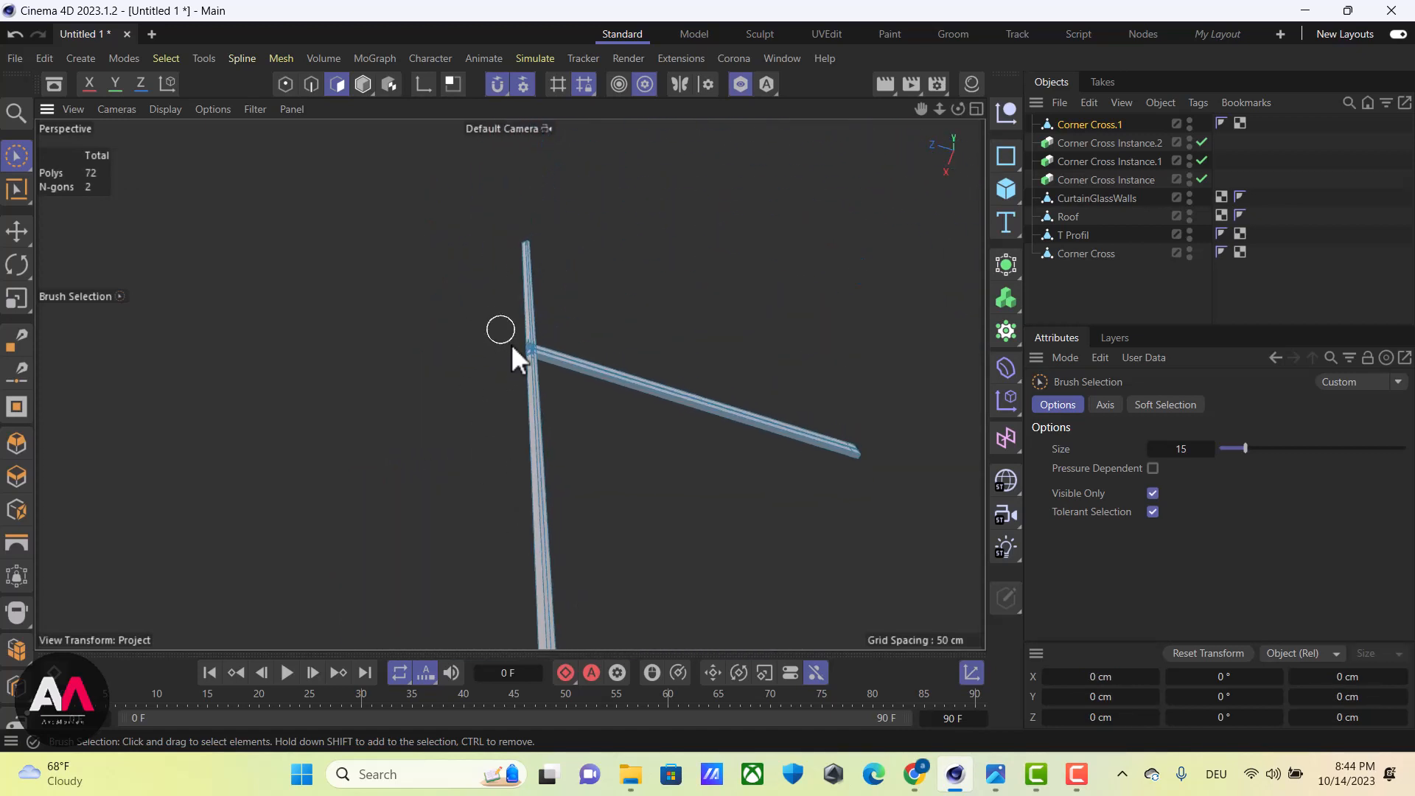
mouse_move(515, 354)
alt+mouse_down()
mouse_move(658, 300)
mouse_move(689, 309)
mouse_move(665, 339)
mouse_move(373, 497)
alt+mouse_up()
scroll(491, 426, up, 10)
mouse_move(567, 403)
alt+mouse_down()
mouse_move(537, 551)
mouse_move(597, 402)
mouse_move(690, 363)
mouse_move(629, 347)
mouse_move(612, 234)
mouse_move(702, 325)
mouse_move(742, 296)
mouse_move(731, 260)
alt+mouse_up()
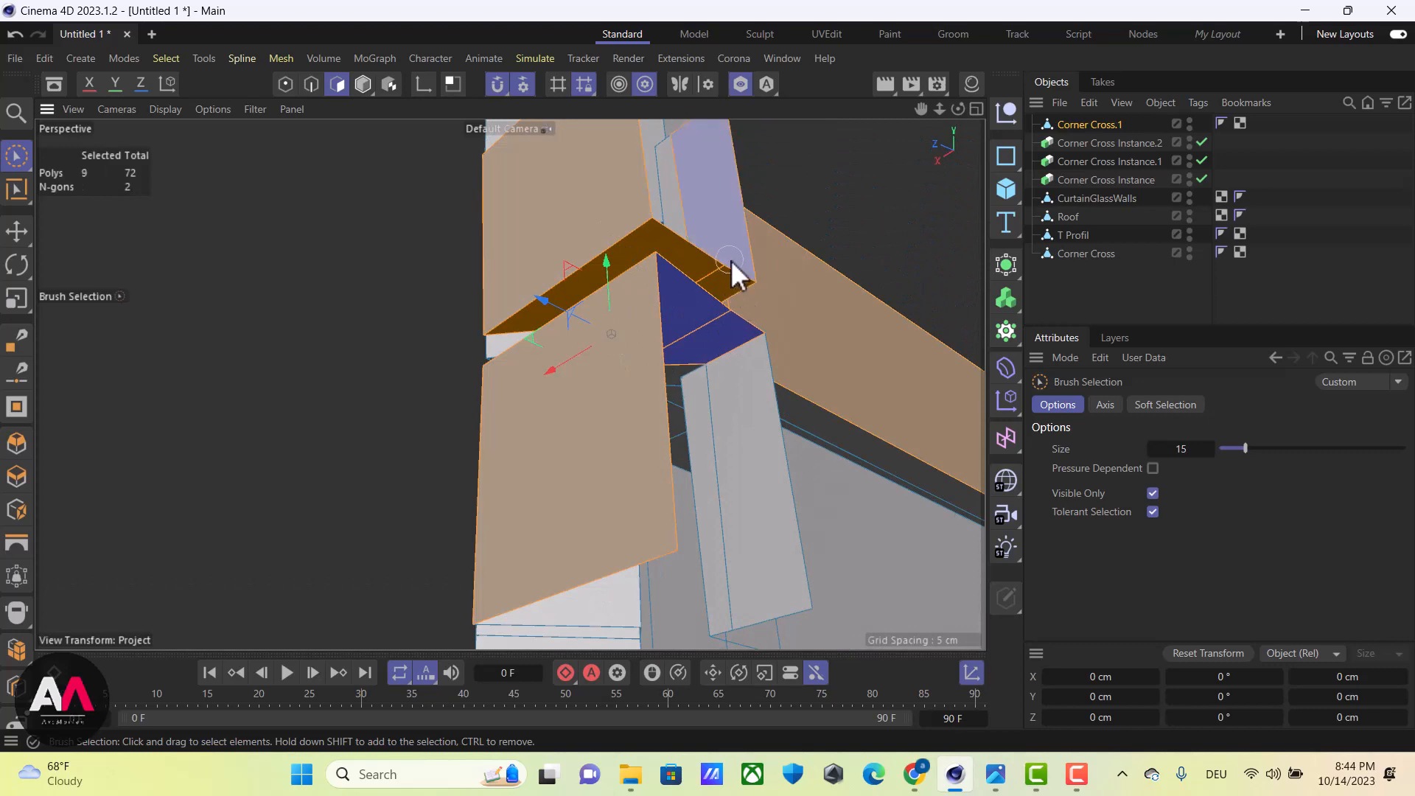
click(727, 378)
alt+drag(682, 352, 479, 369)
ctrl+click(784, 261)
mouse_move(688, 317)
alt+mouse_down()
mouse_move(687, 526)
mouse_move(671, 396)
mouse_move(572, 558)
mouse_move(538, 516)
alt+mouse_up()
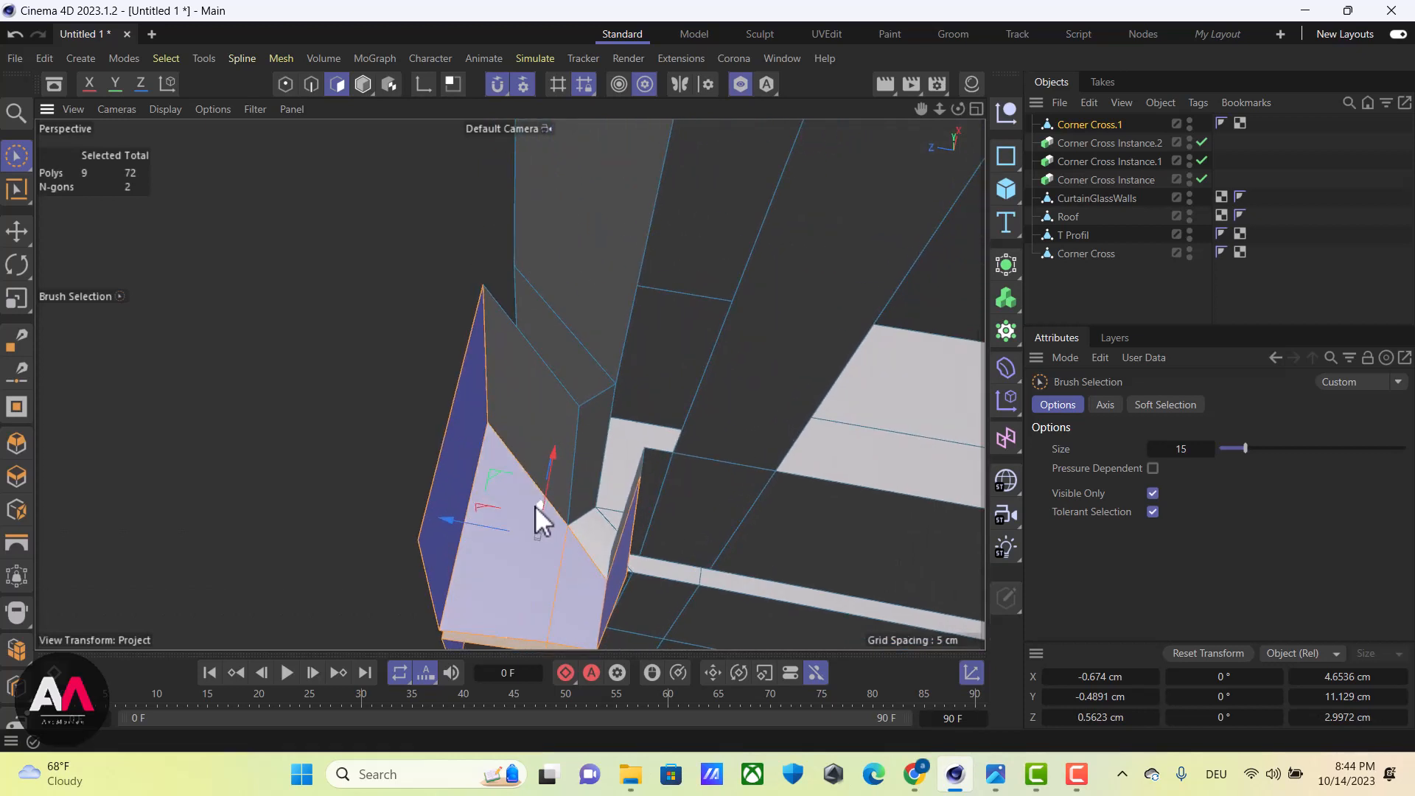
mouse_move(543, 452)
shift+mouse_down()
mouse_move(578, 464)
mouse_move(635, 591)
mouse_move(601, 519)
mouse_move(508, 471)
mouse_move(578, 510)
mouse_move(626, 484)
mouse_move(639, 520)
mouse_move(506, 516)
mouse_move(525, 314)
shift+mouse_up()
key(Delete)
Delete the remaining small end and inner faces of the unneeded flange at the junction of upright and crossbar
scroll(556, 489, up, 5)
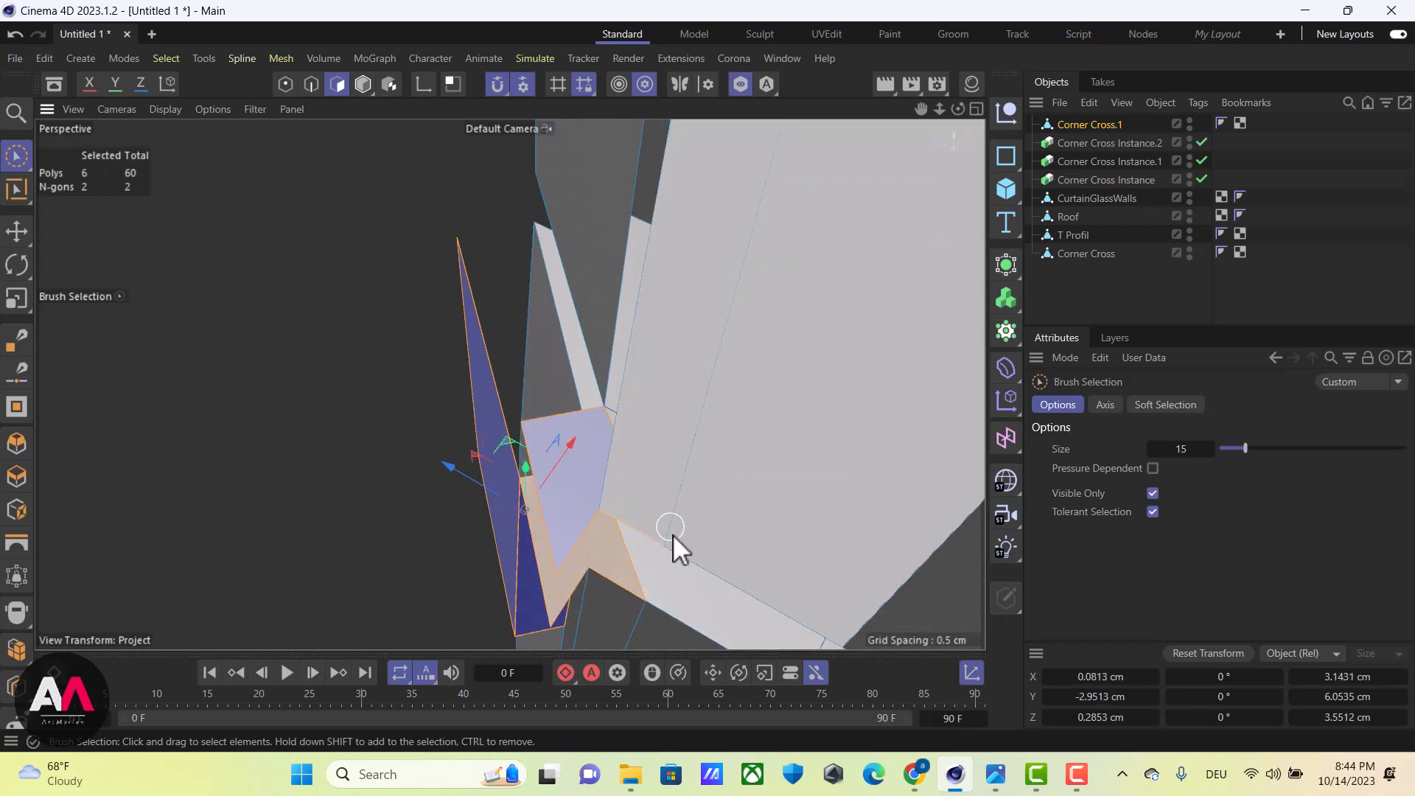
key(Delete)
mouse_move(596, 422)
alt+mouse_down()
mouse_move(578, 409)
mouse_move(599, 396)
mouse_move(612, 467)
mouse_move(829, 421)
mouse_move(784, 452)
mouse_move(785, 515)
mouse_move(609, 294)
mouse_move(613, 429)
mouse_move(737, 249)
mouse_move(796, 358)
mouse_move(728, 433)
mouse_move(586, 414)
mouse_move(657, 348)
alt+mouse_up()
scroll(612, 466, down, 5)
click(648, 374)
key(Delete)
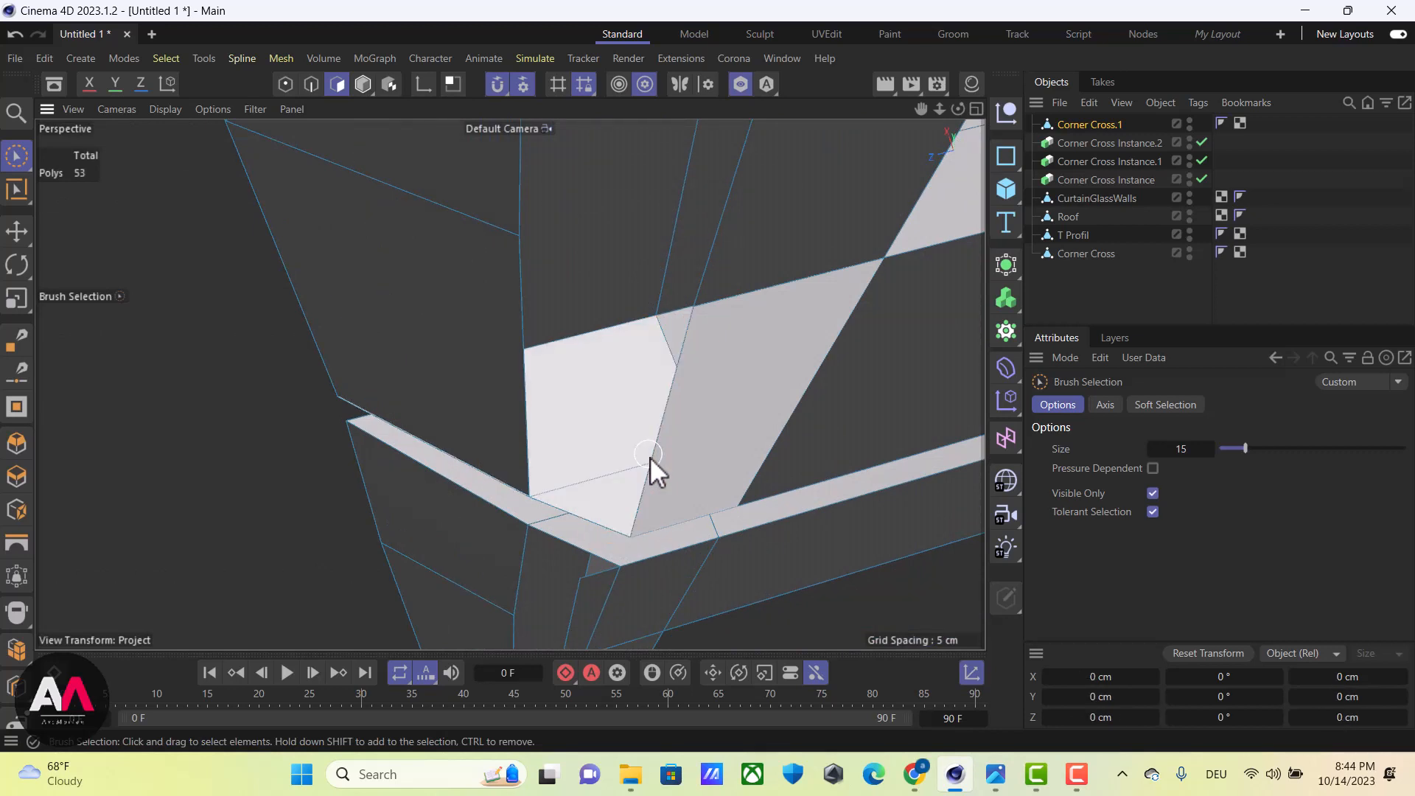
Close the open side along the upright's upper half with Close Polygon Hole, using an N-gon
alt+drag(650, 457, 544, 551)
scroll(563, 515, down, 5)
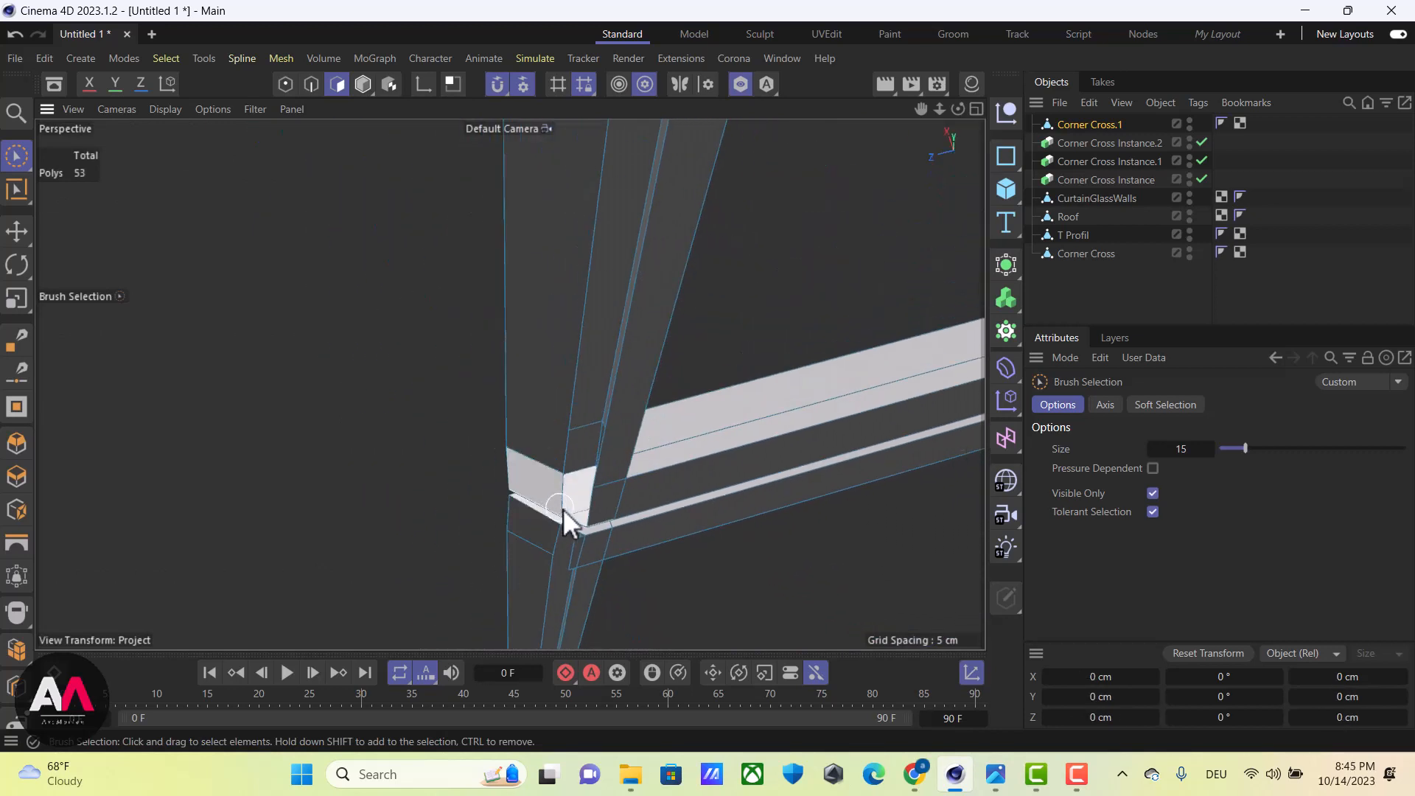
scroll(612, 458, down, 3)
scroll(513, 484, up, 8)
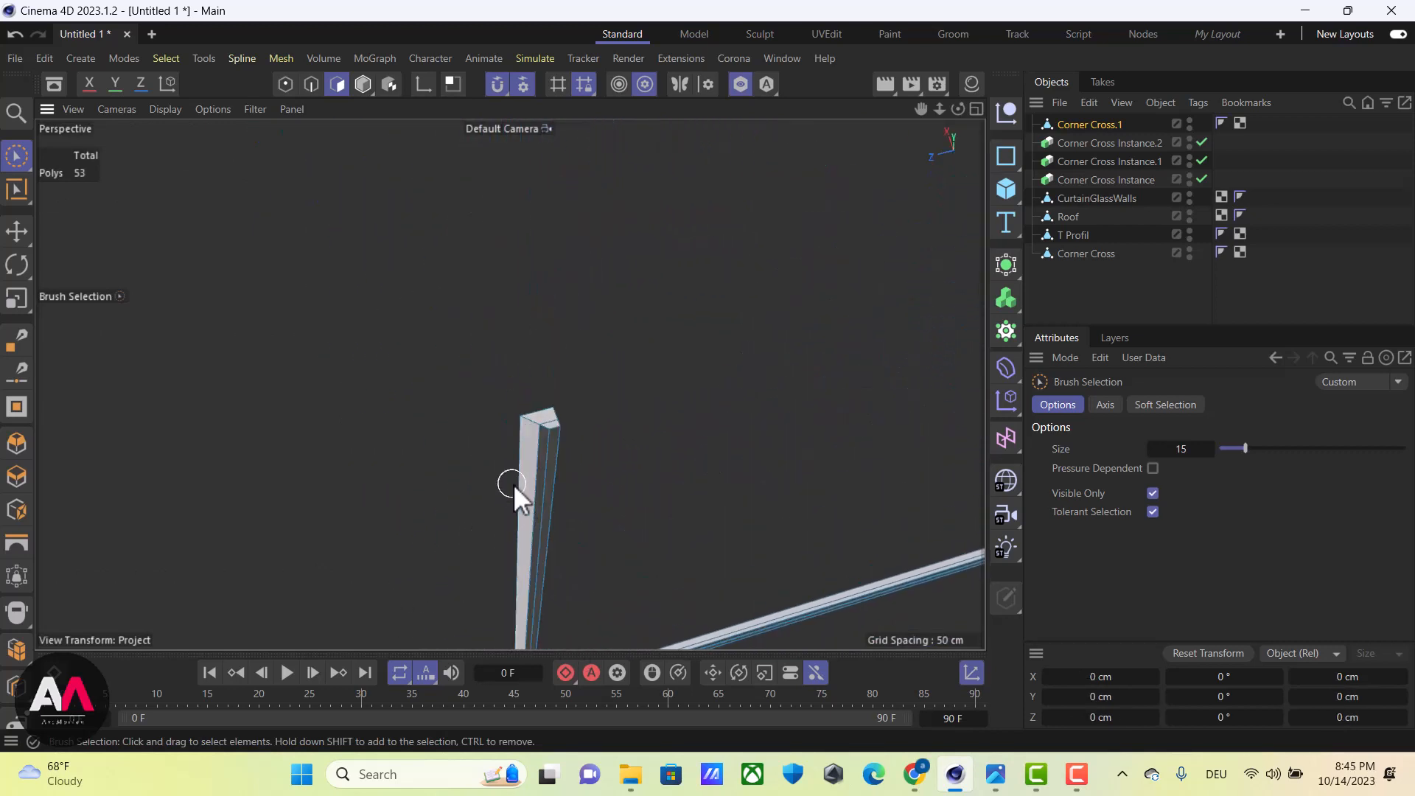
scroll(603, 408, down, 2)
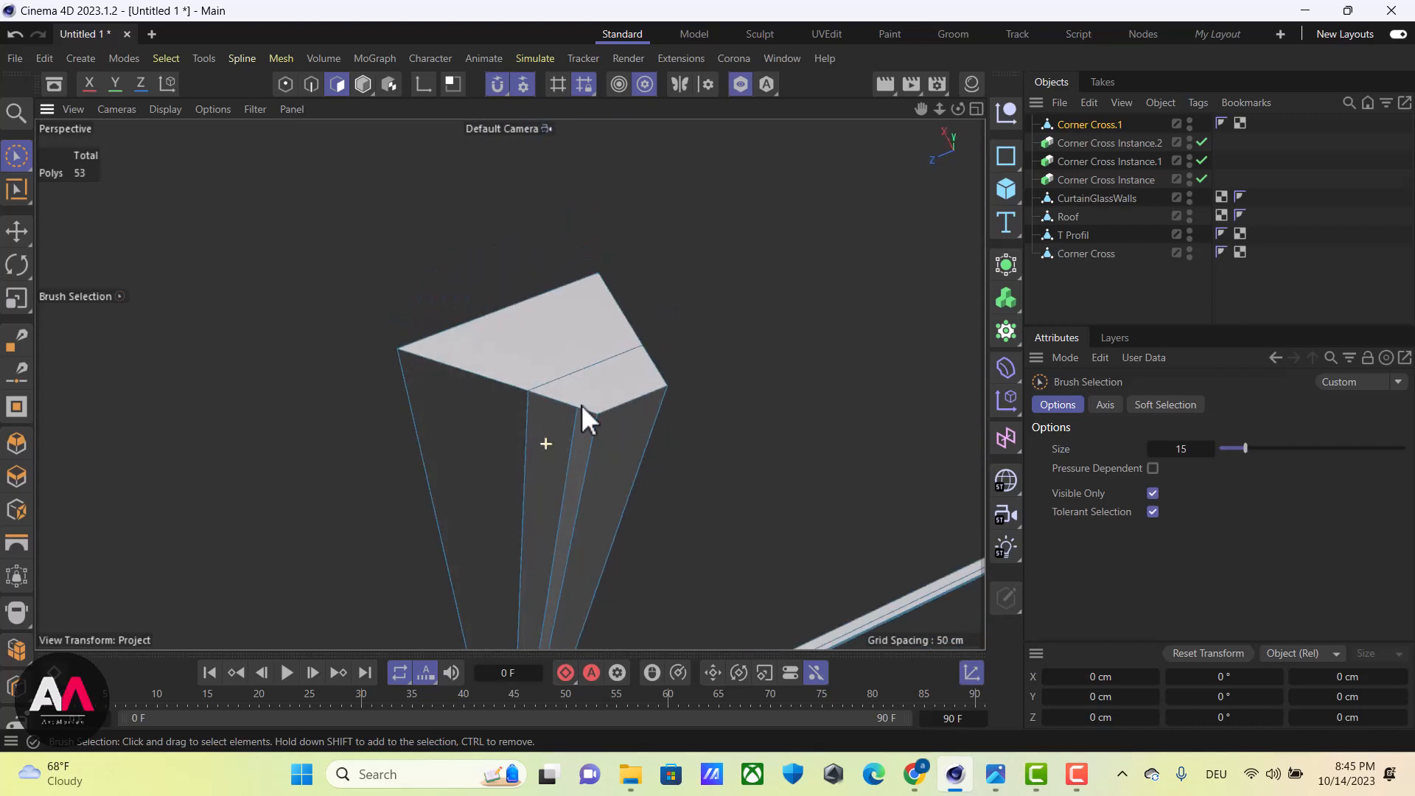
key(m)
click(521, 103)
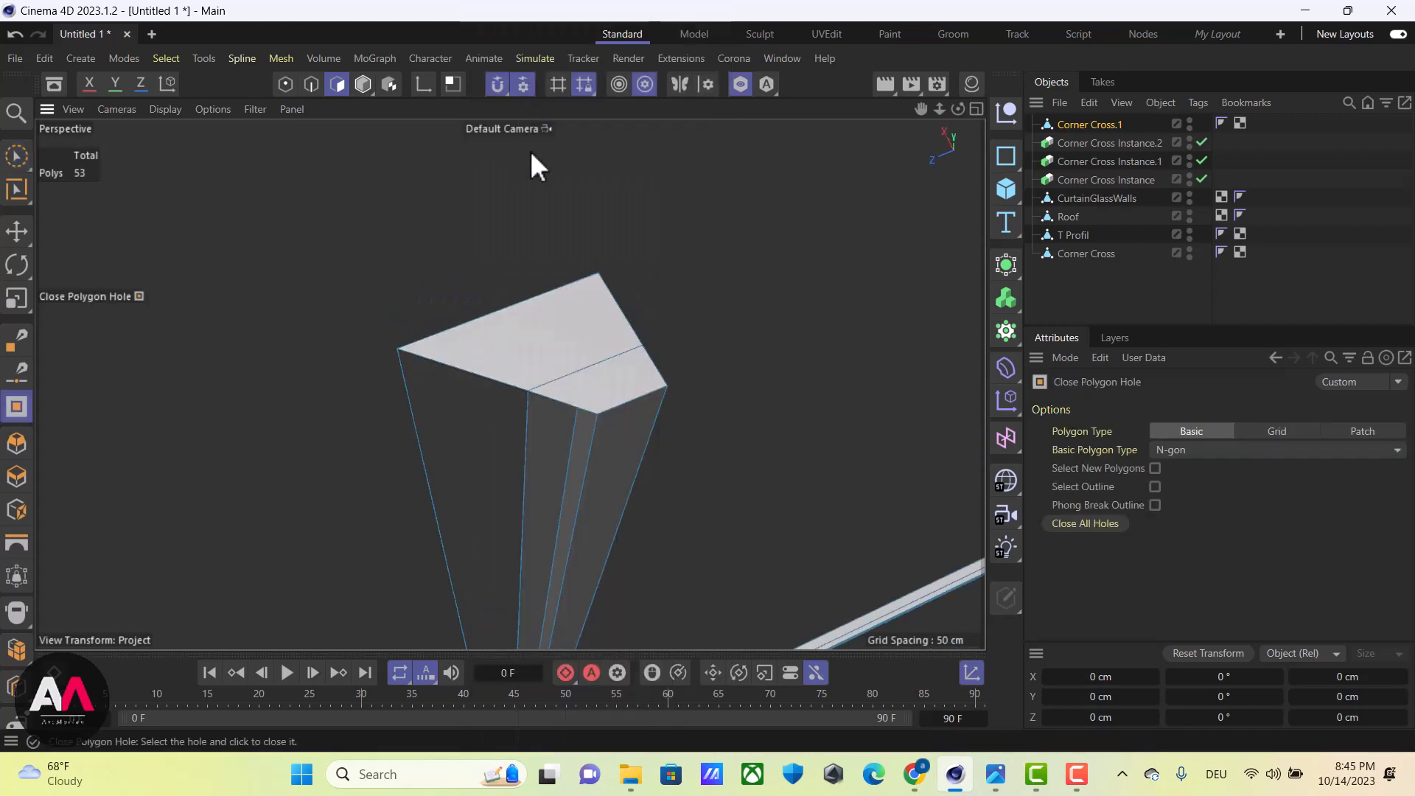
click(580, 521)
scroll(465, 581, down, 4)
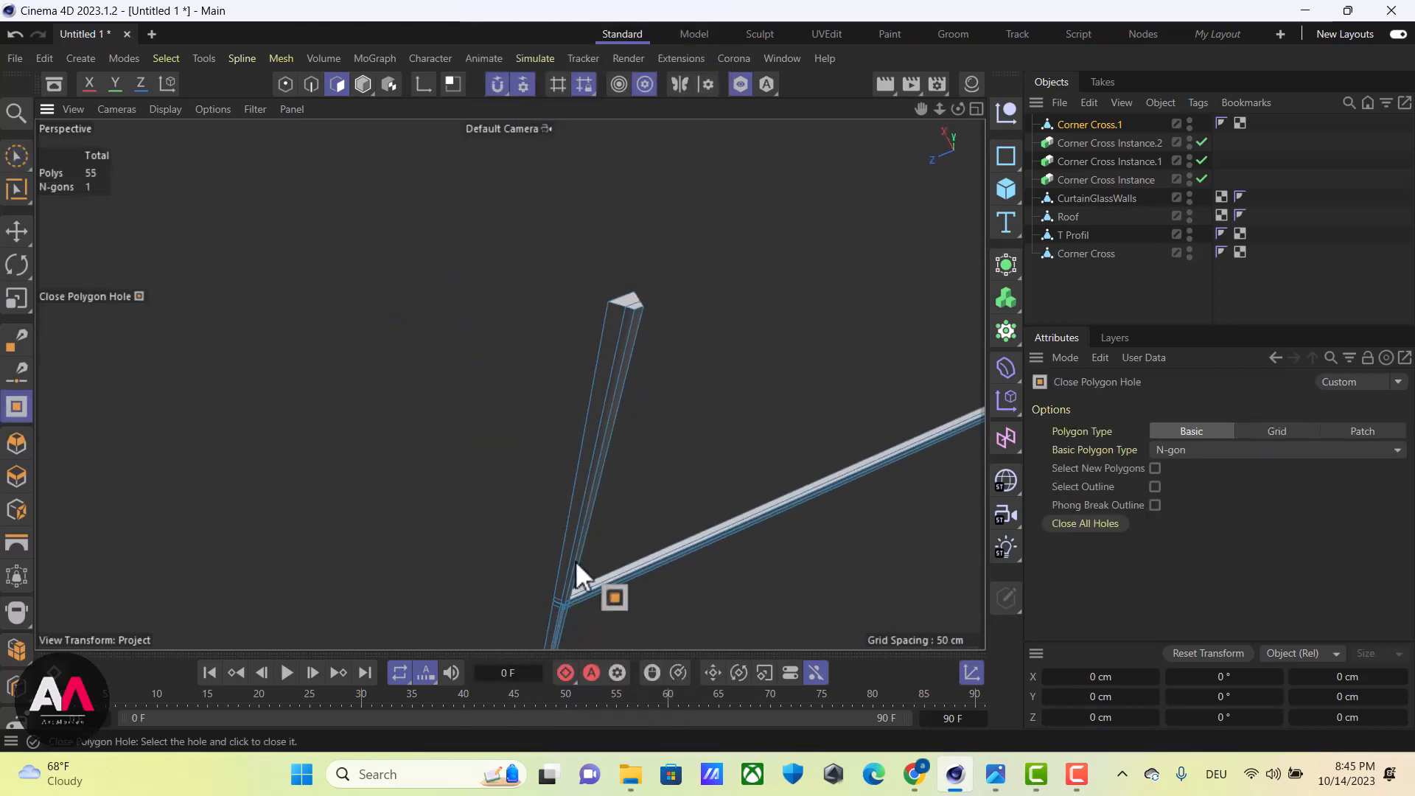
Delete the leftover inner face on the upright just below its junction with the crossbar
scroll(603, 413, up, 6)
mouse_move(670, 303)
alt+mouse_down()
mouse_move(713, 246)
mouse_move(656, 295)
mouse_move(701, 309)
mouse_move(691, 286)
alt+mouse_up()
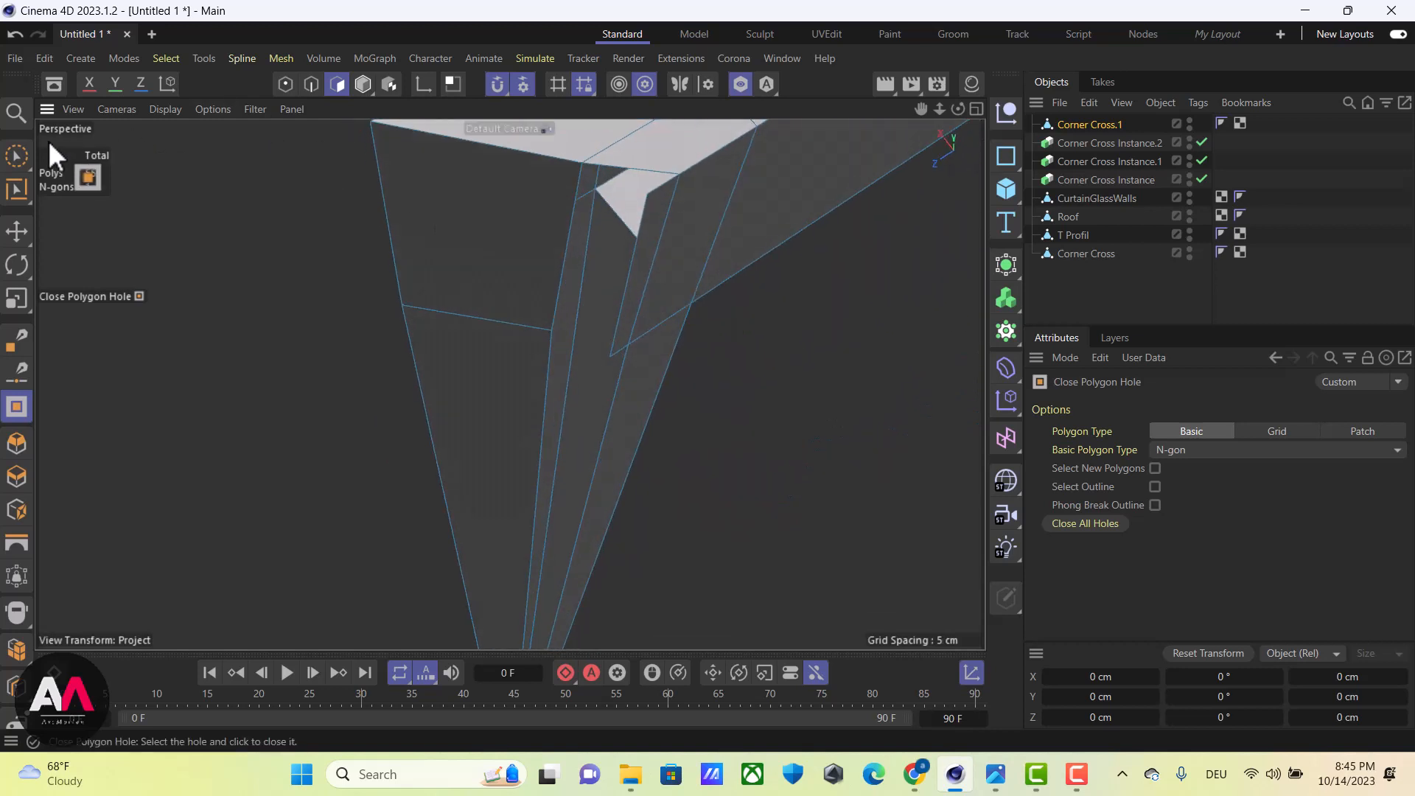
click(16, 155)
mouse_move(604, 317)
alt+mouse_down()
mouse_move(652, 325)
mouse_move(512, 339)
alt+mouse_up()
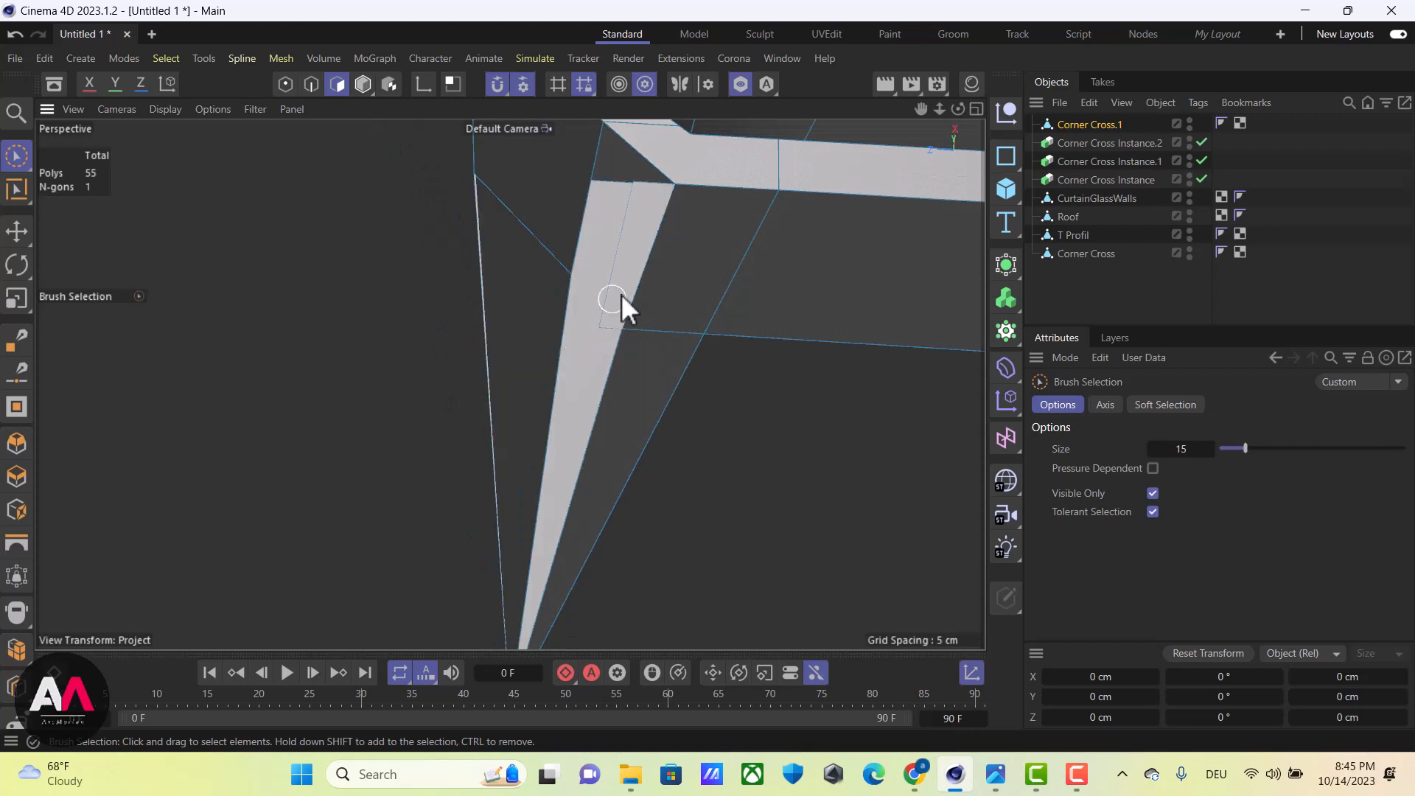
click(642, 276)
key(Delete)
Close the remaining hole in the trimmed upright near the junction with an N-gon using Close Polygon Hole
alt+drag(630, 309, 975, 369)
right_click(498, 291)
click(468, 107)
click(525, 258)
alt+right_drag(975, 368, 472, 532)
alt+drag(472, 532, 794, 172)
scroll(445, 489, up, 3)
scroll(444, 489, up, 6)
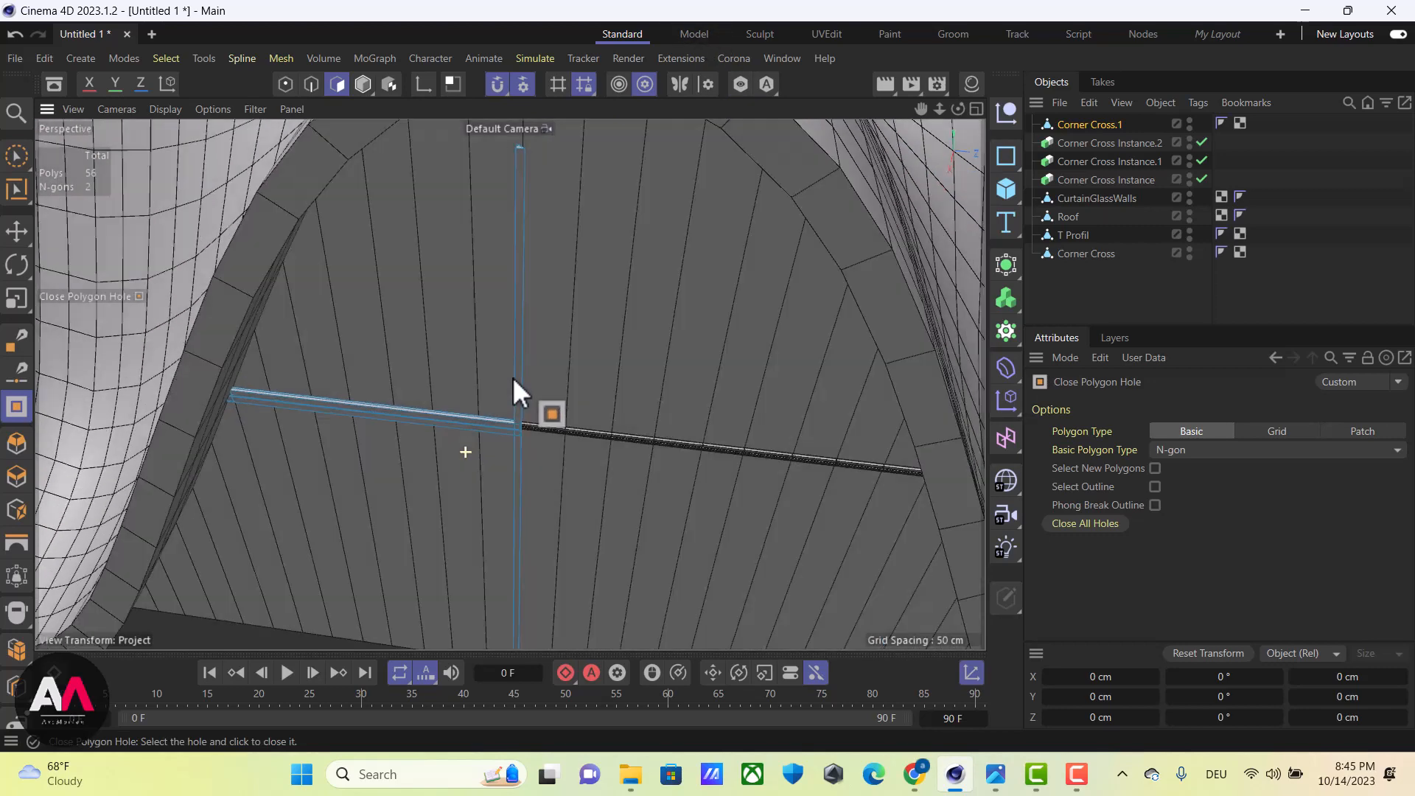
Put Corner Cross.1 under a Symmetry generator in Model mode and set the mirror plane to XY
click(1107, 124)
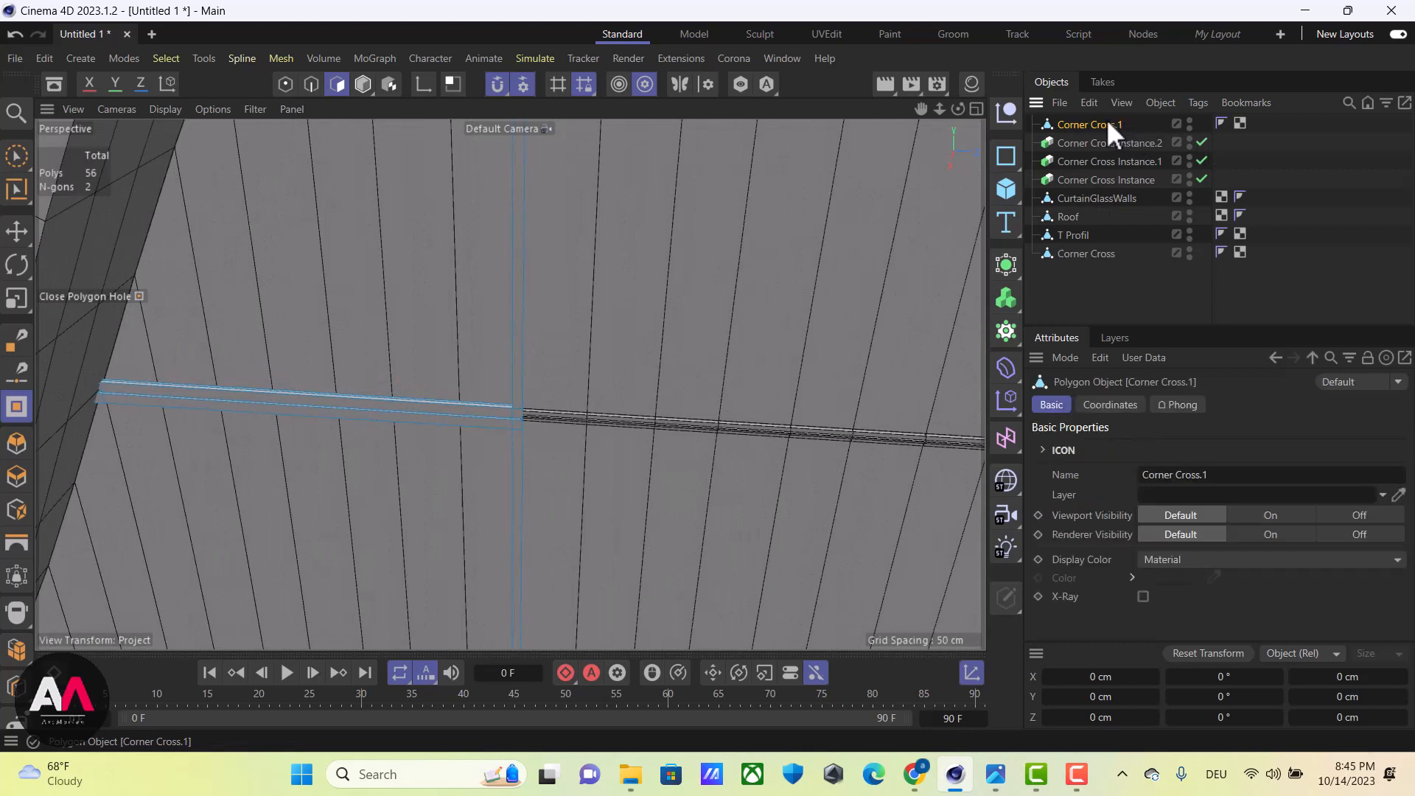
click(364, 83)
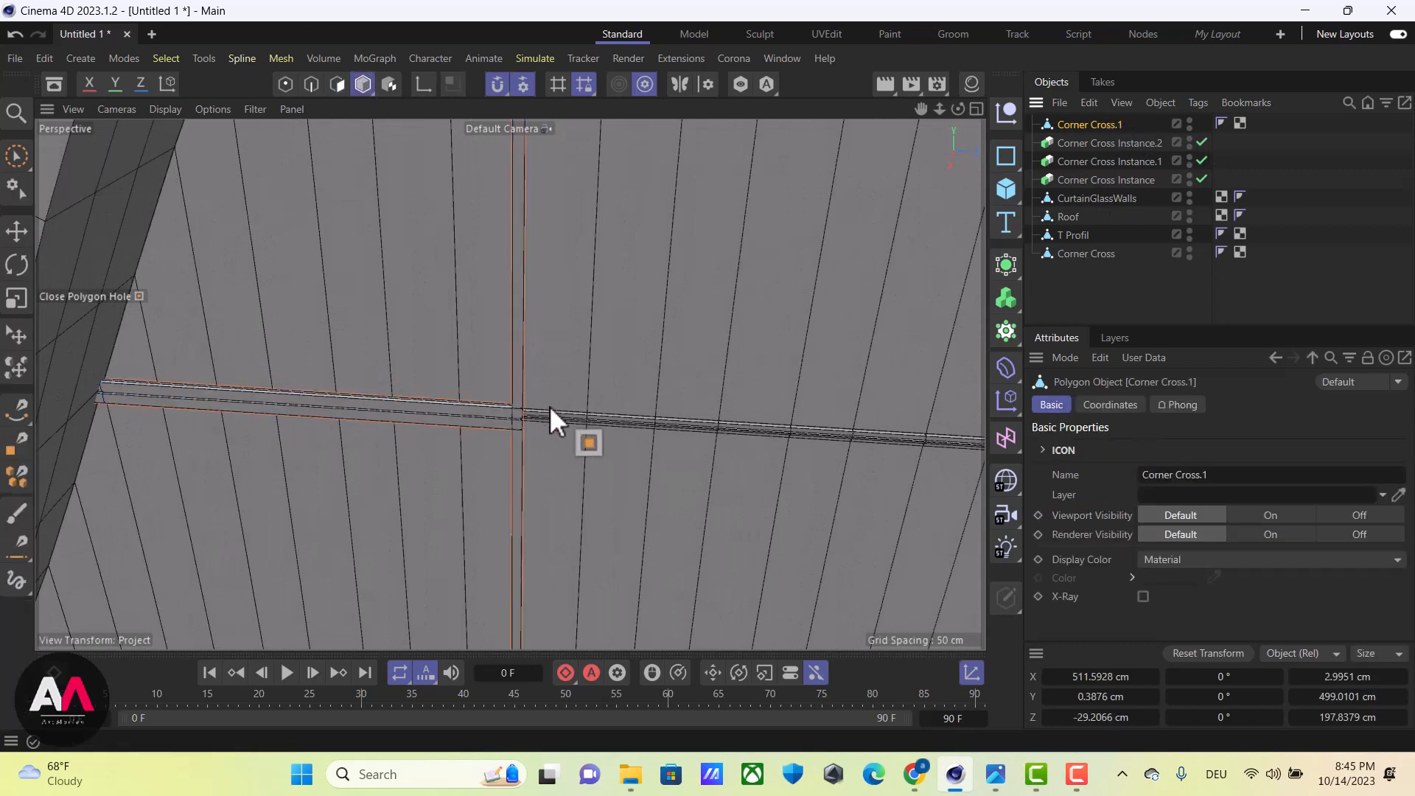
click(16, 156)
scroll(600, 348, up, 1)
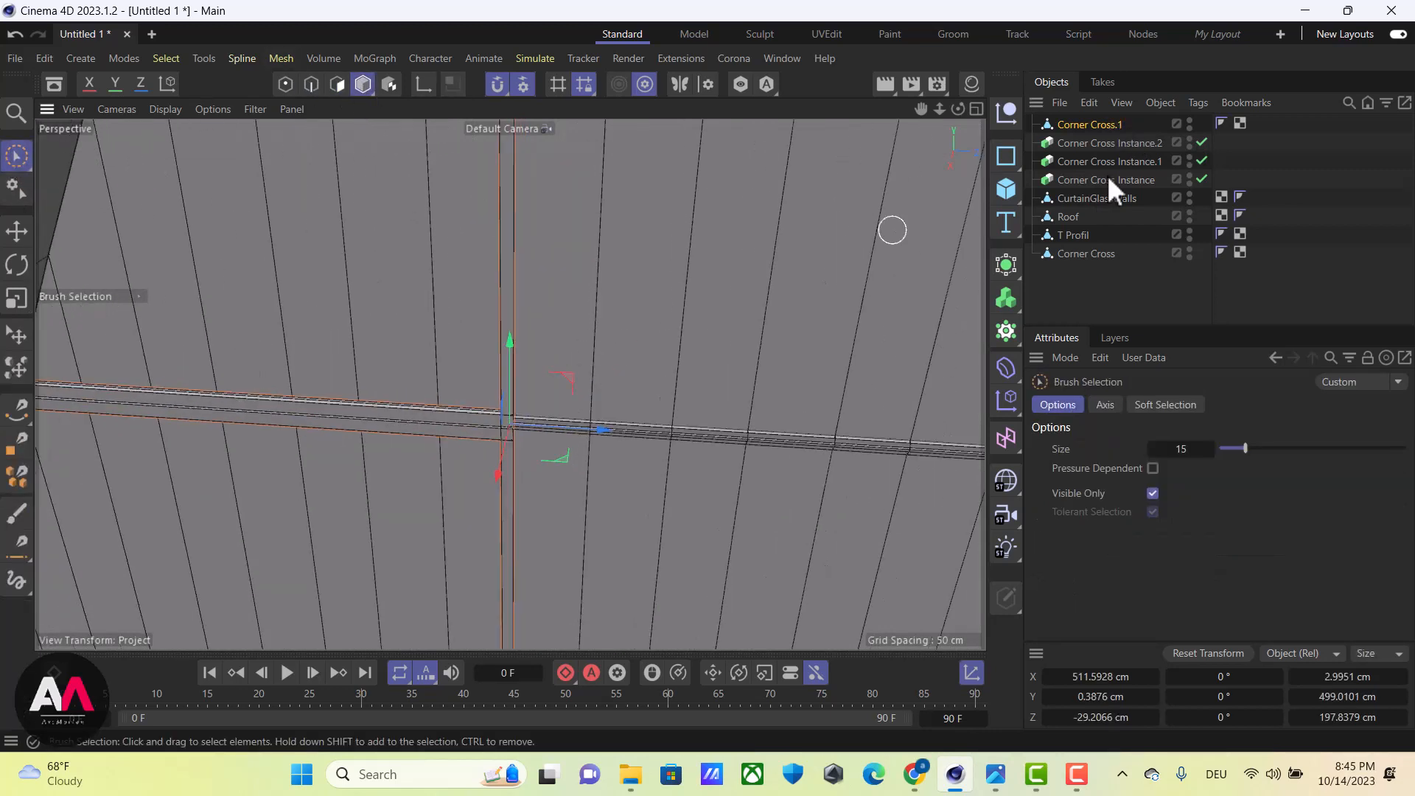
click(1010, 264)
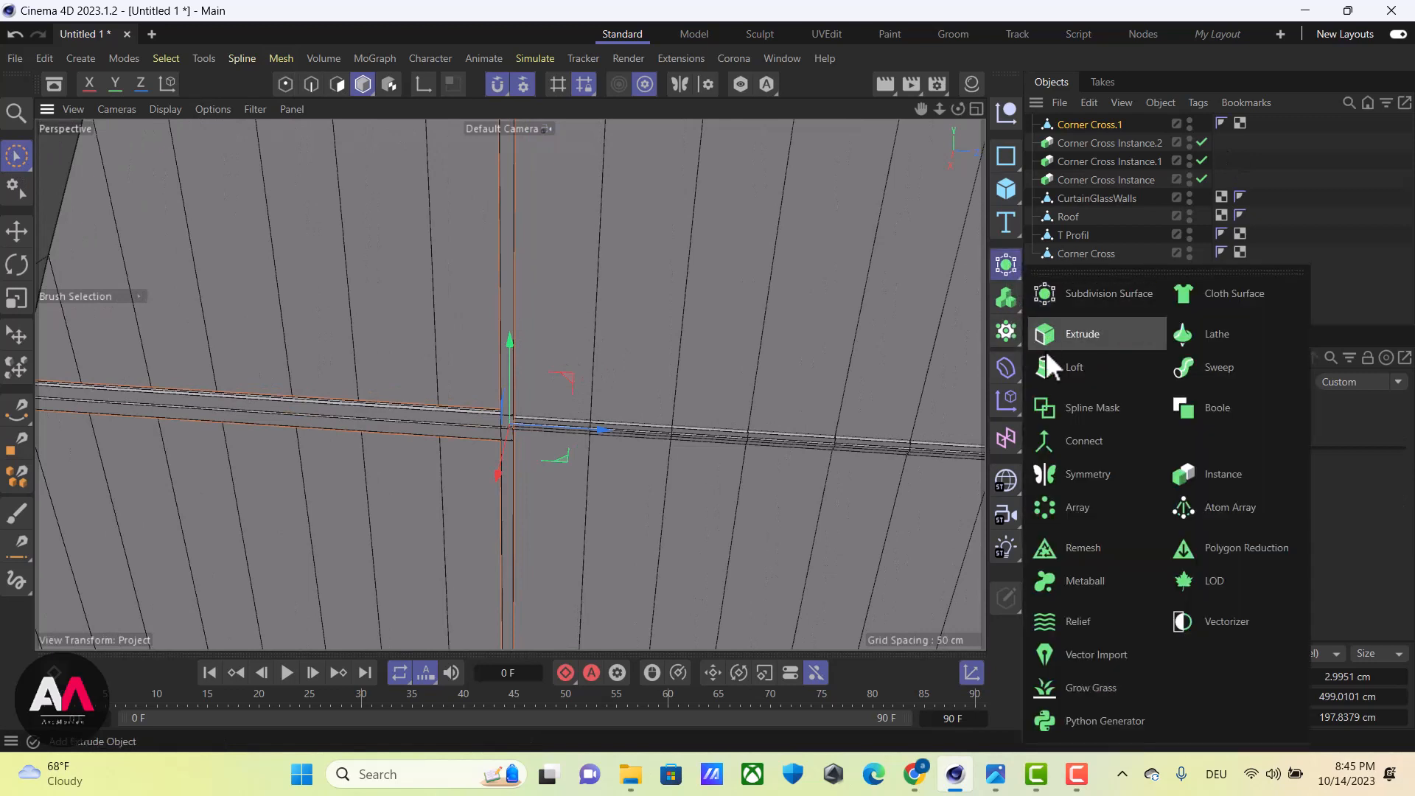
alt+click(1109, 478)
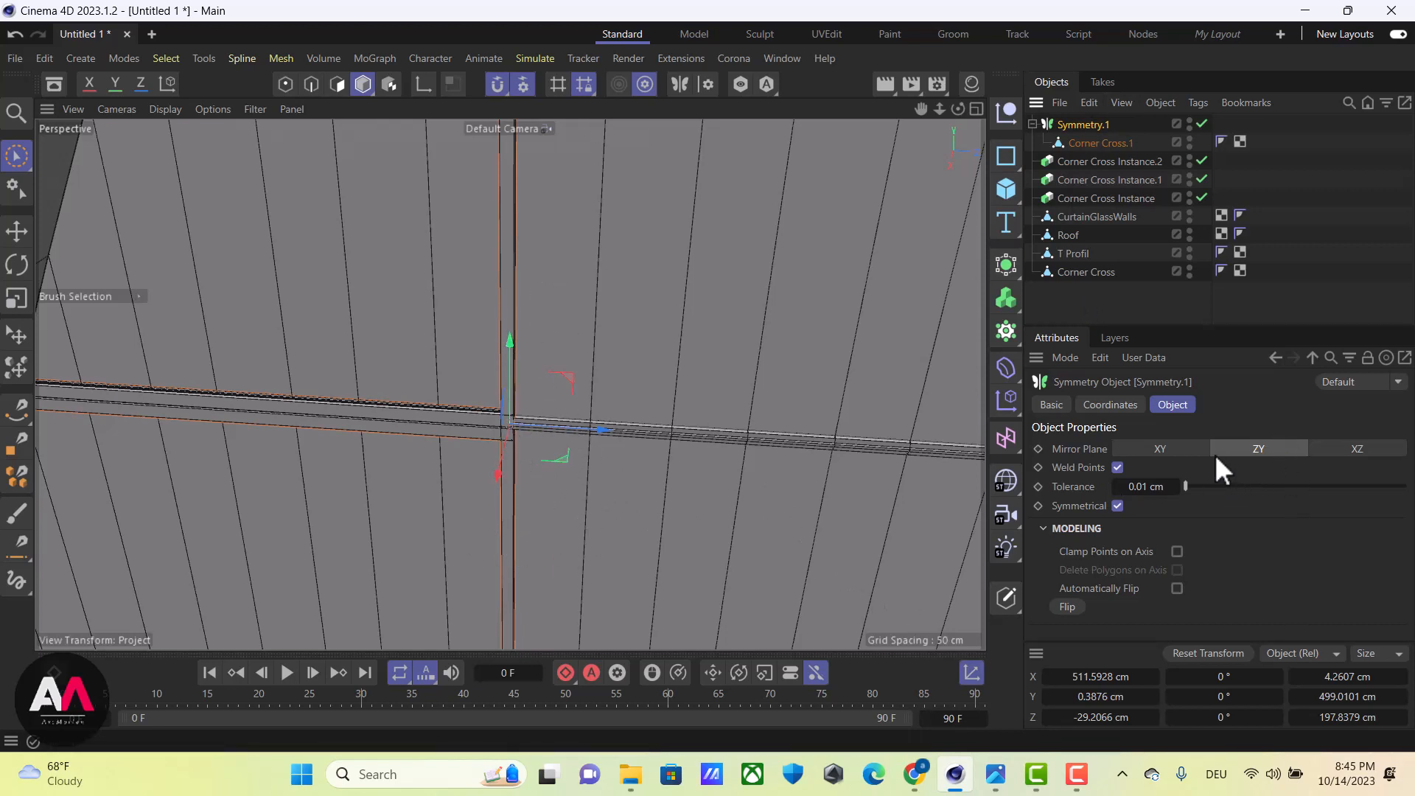
click(1179, 449)
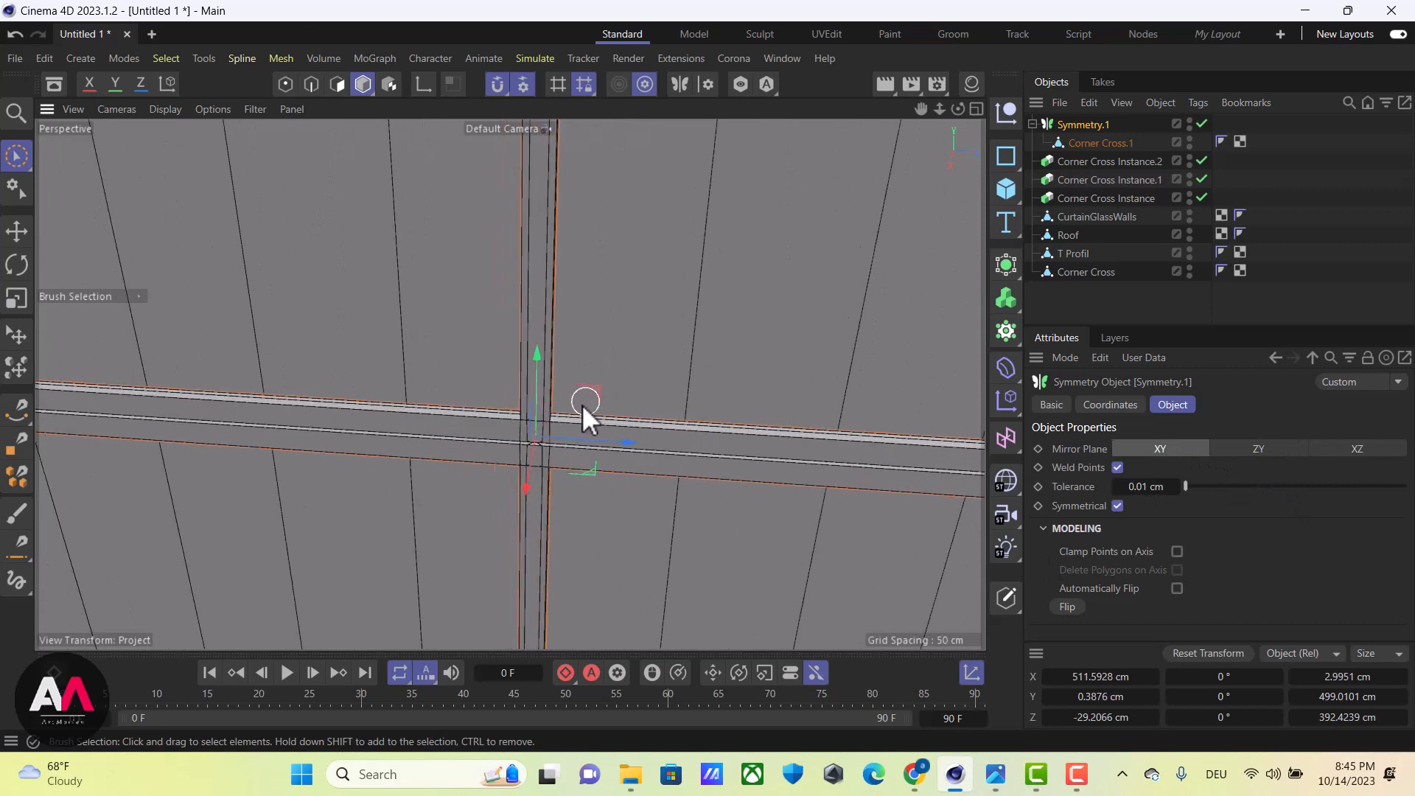
With snapping off, move Corner Cross.1 inside the Symmetry to about -2.39 cm along Z
scroll(597, 384, up, 3)
click(1107, 143)
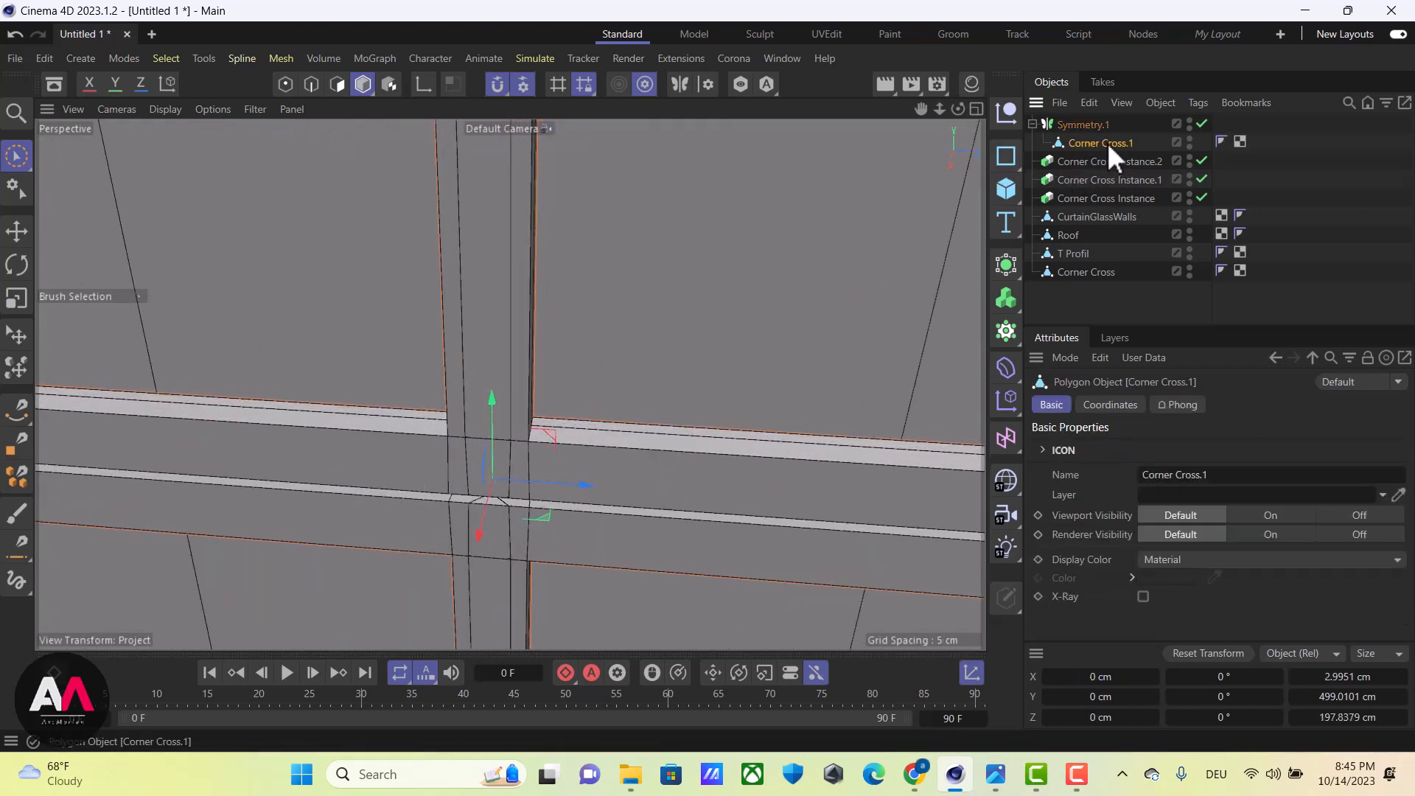
scroll(760, 297, down, 1)
alt+drag(465, 452, 483, 430)
click(496, 85)
scroll(506, 426, up, 2)
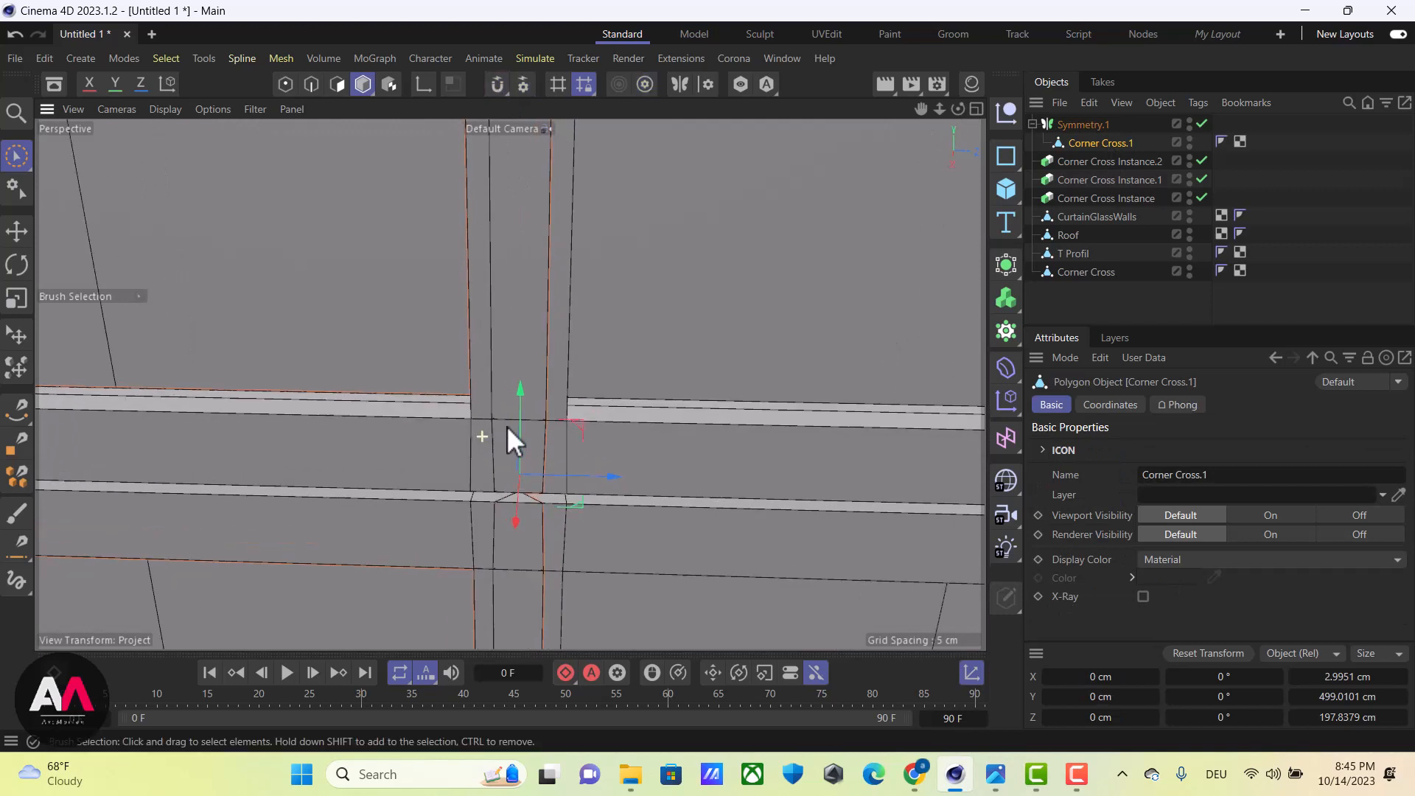
key(e)
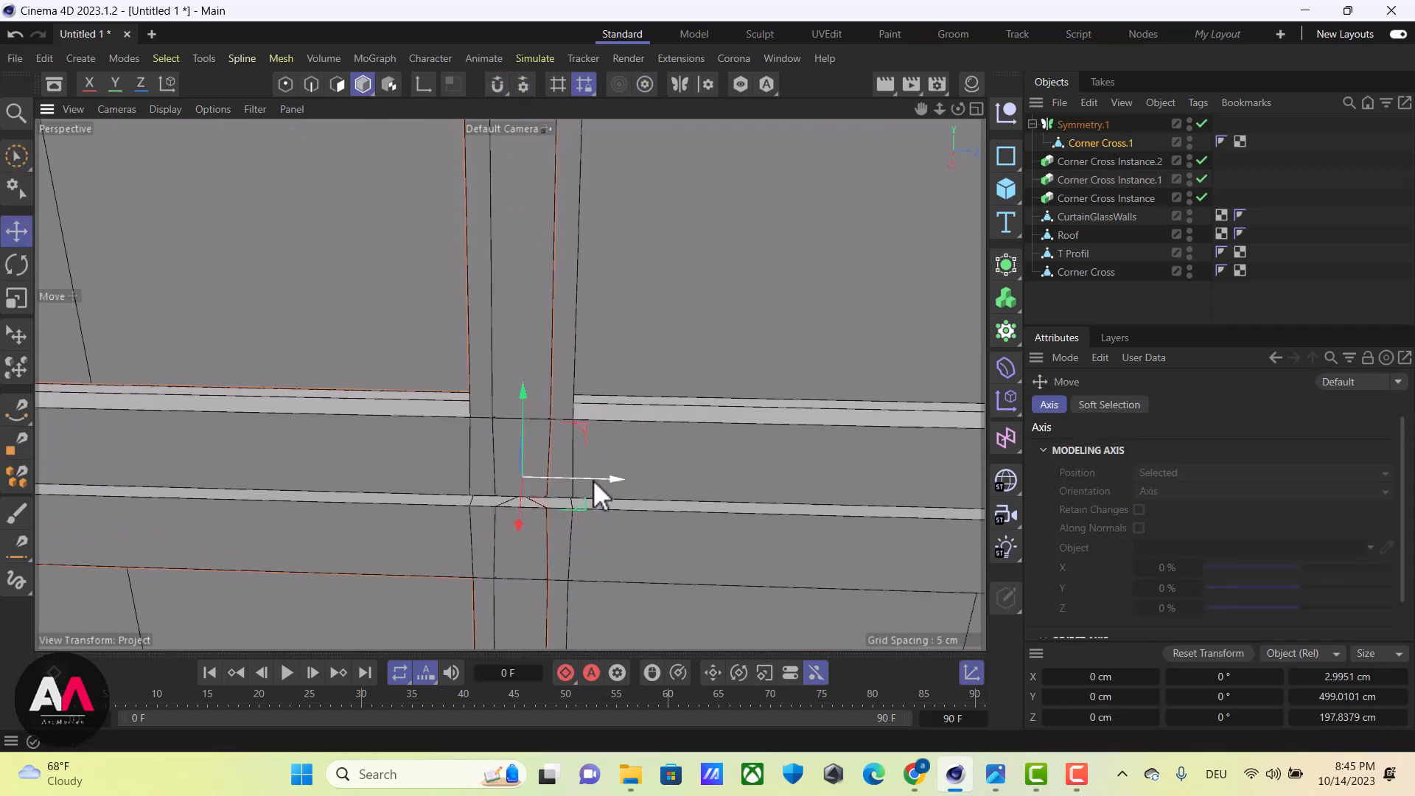
drag(594, 479, 554, 470)
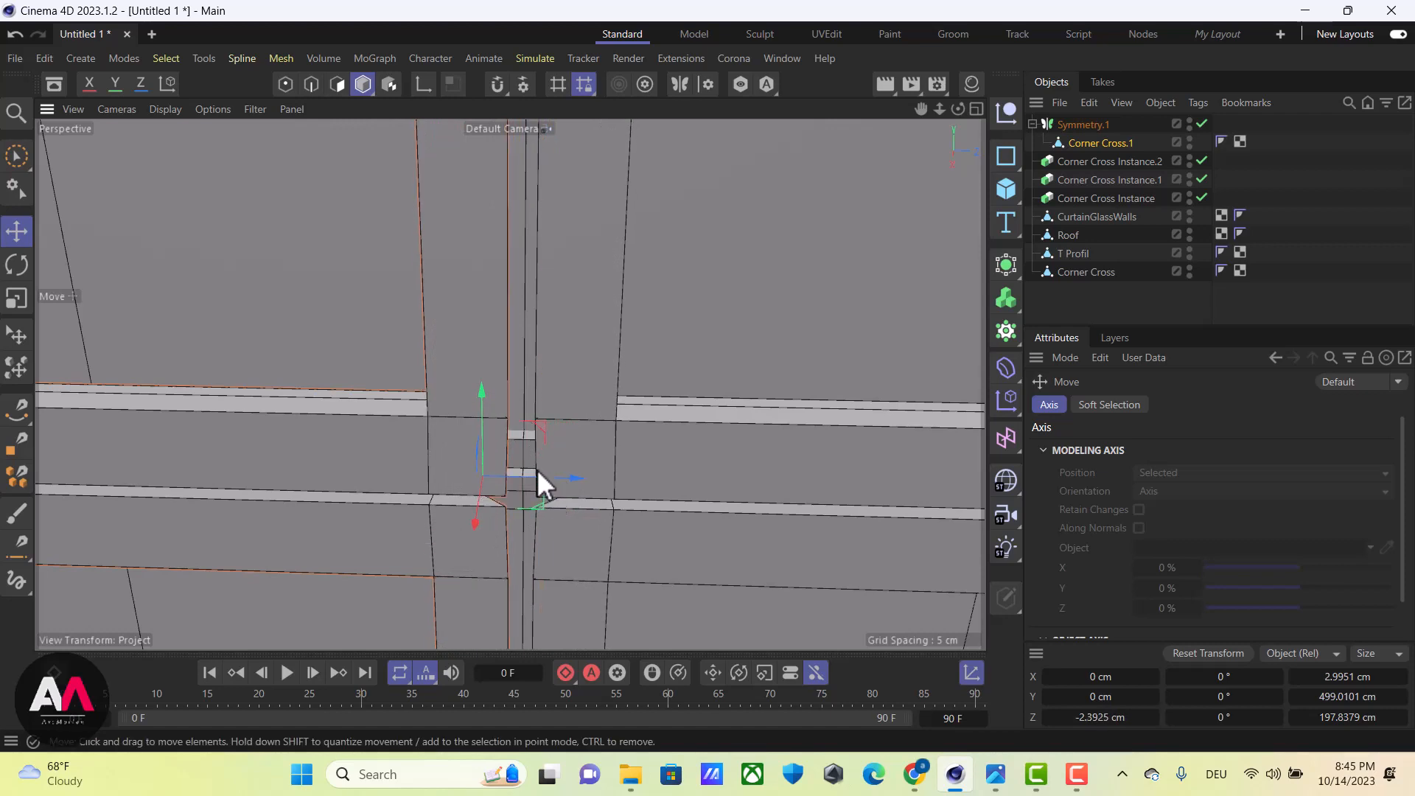
Turn snapping back on and move Symmetry.1 along Z to about 0 cm, on the wall's centre line
scroll(543, 378, up, 3)
mouse_move(552, 411)
alt+mouse_down()
mouse_move(588, 395)
mouse_move(619, 489)
mouse_move(590, 528)
mouse_move(575, 423)
mouse_move(600, 472)
mouse_move(536, 483)
mouse_move(715, 493)
mouse_move(597, 489)
mouse_move(490, 439)
mouse_move(338, 512)
mouse_move(343, 494)
alt+mouse_up()
scroll(654, 307, up, 5)
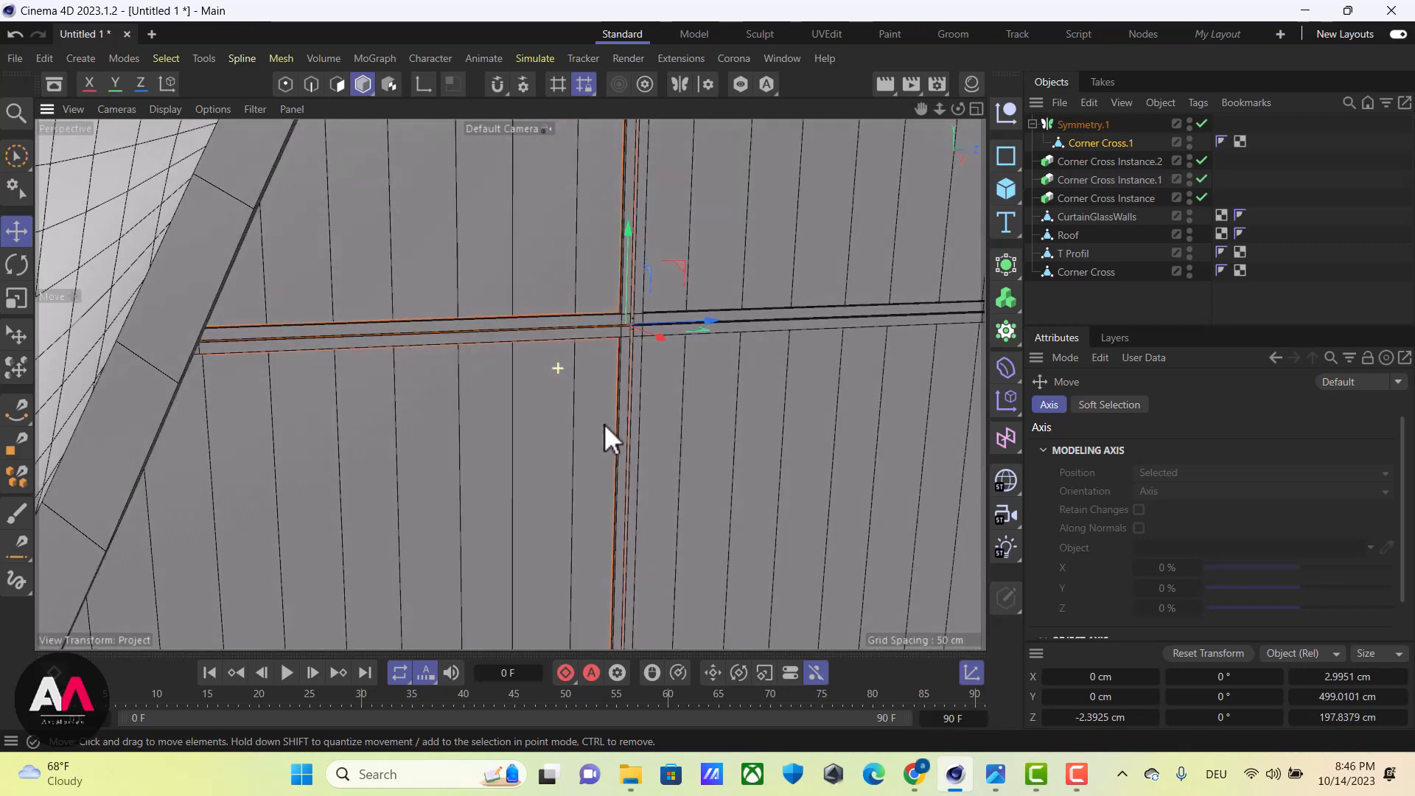
alt+drag(603, 424, 740, 480)
alt+drag(578, 375, 663, 426)
scroll(651, 488, down, 5)
mouse_move(650, 484)
alt+mouse_down()
mouse_move(631, 416)
mouse_move(681, 328)
mouse_move(645, 477)
alt+mouse_up()
click(1076, 124)
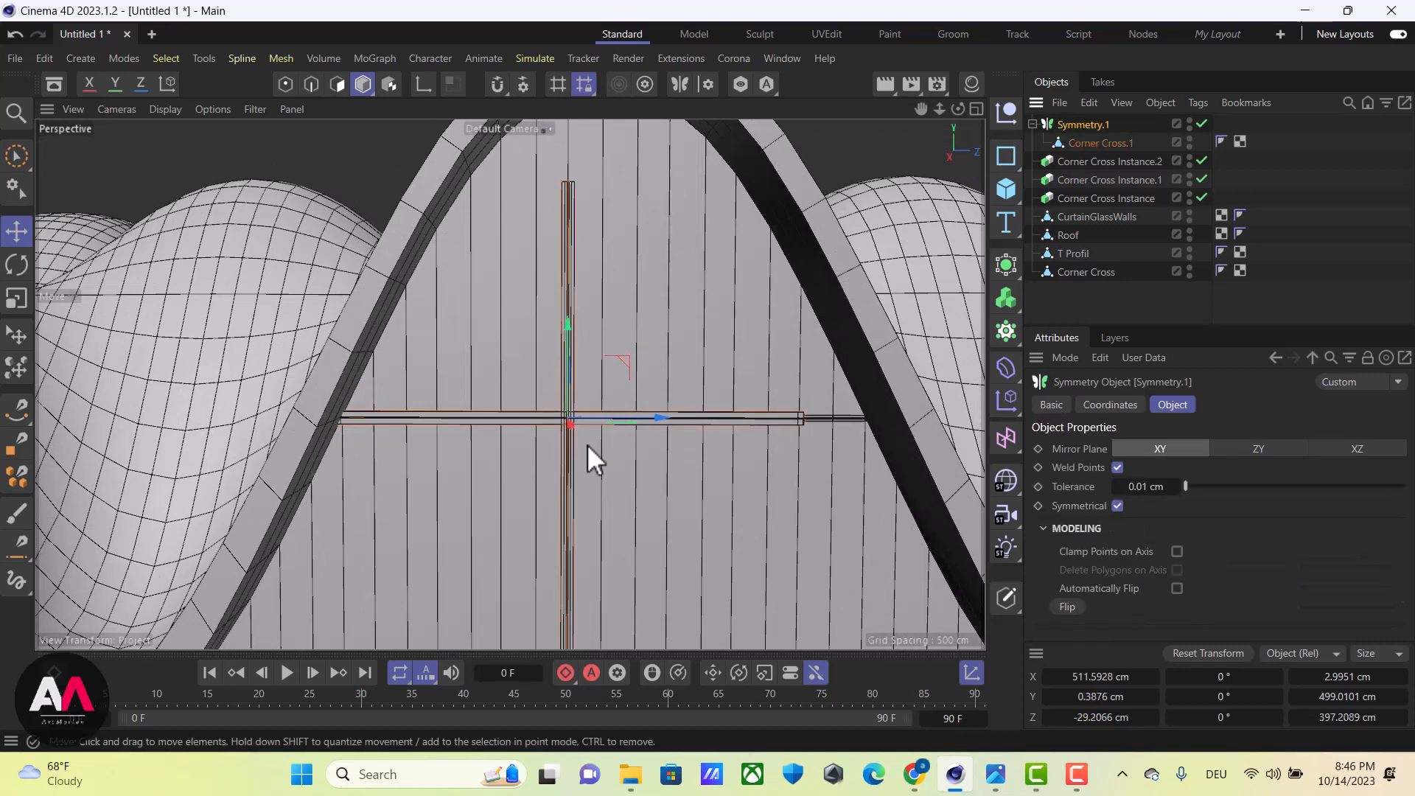
scroll(601, 502, down, 2)
scroll(582, 515, up, 6)
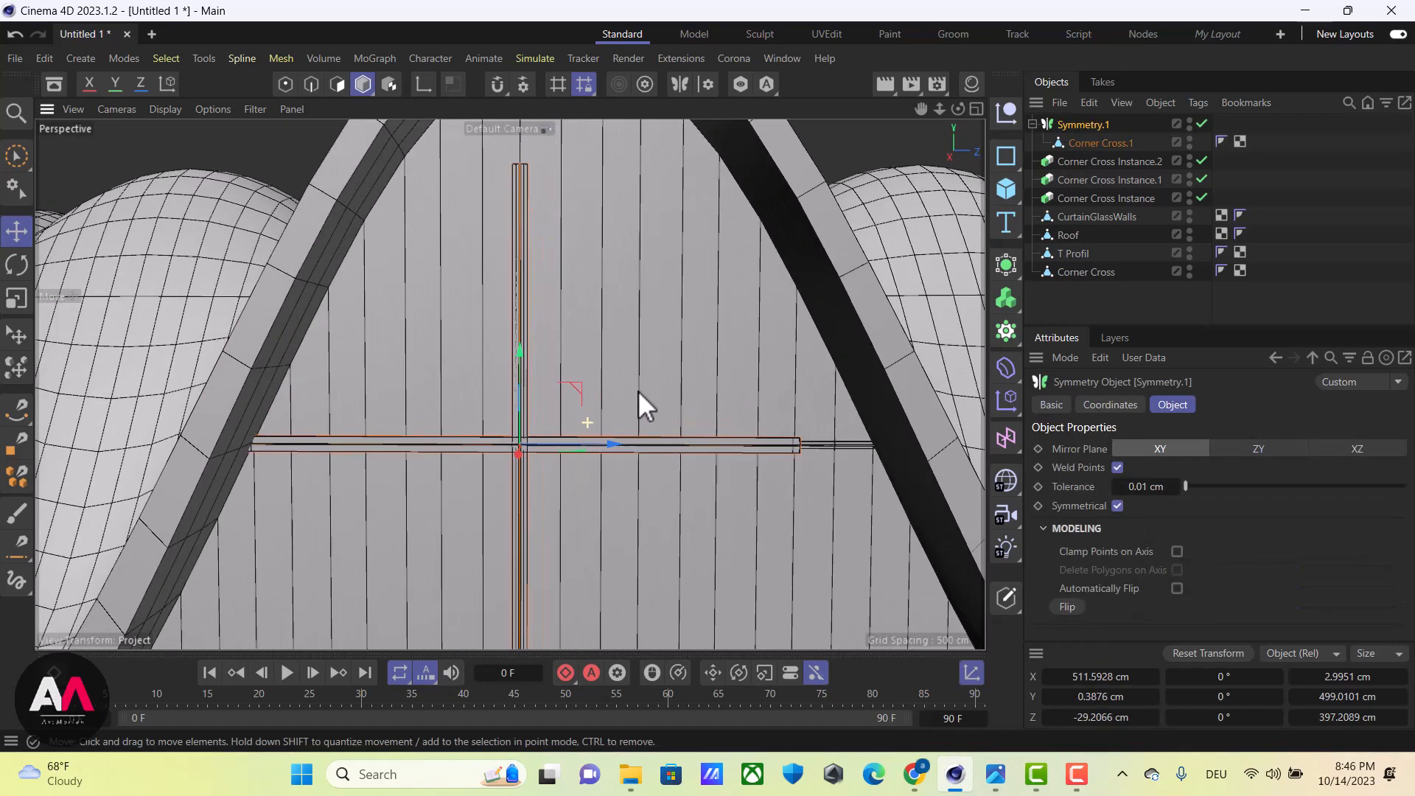
click(495, 83)
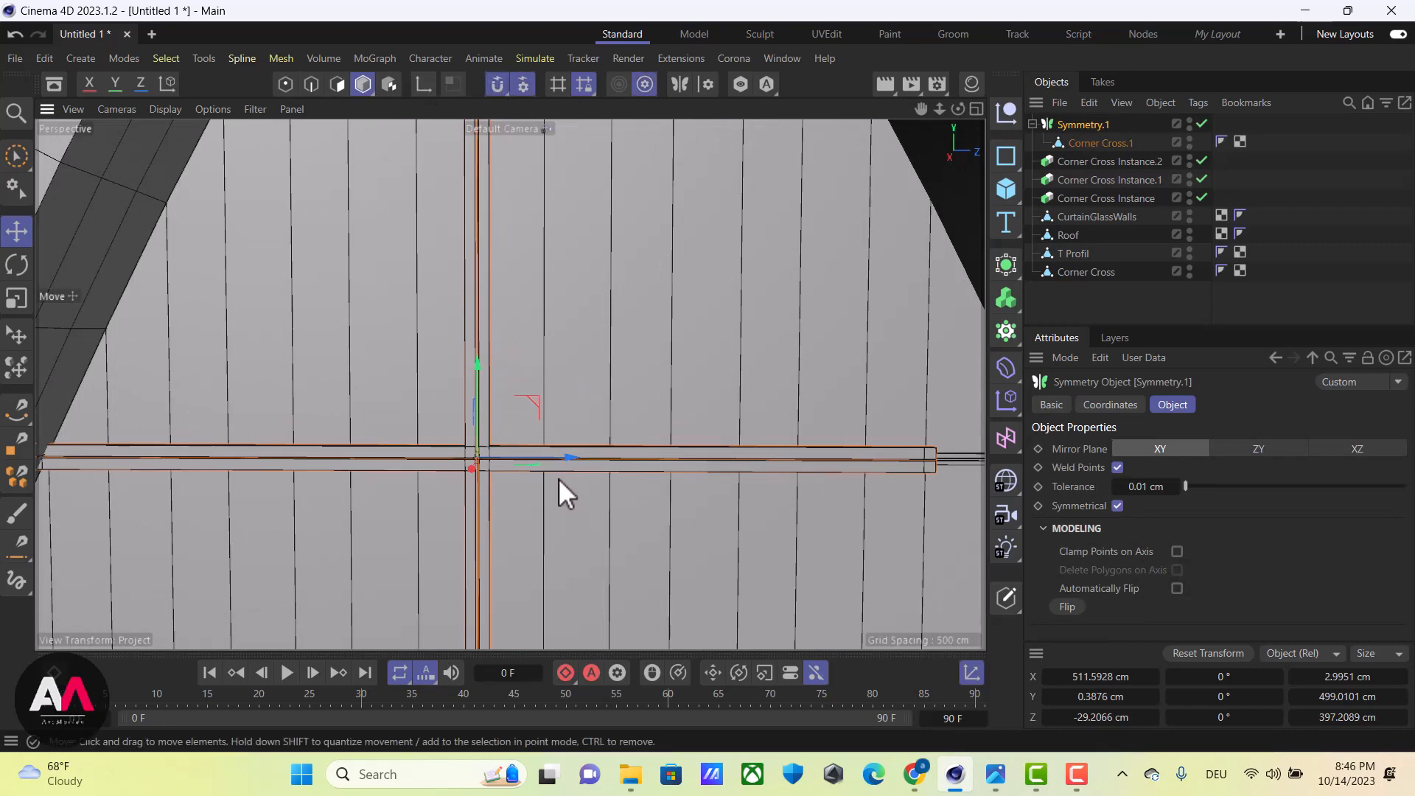
drag(560, 463, 625, 474)
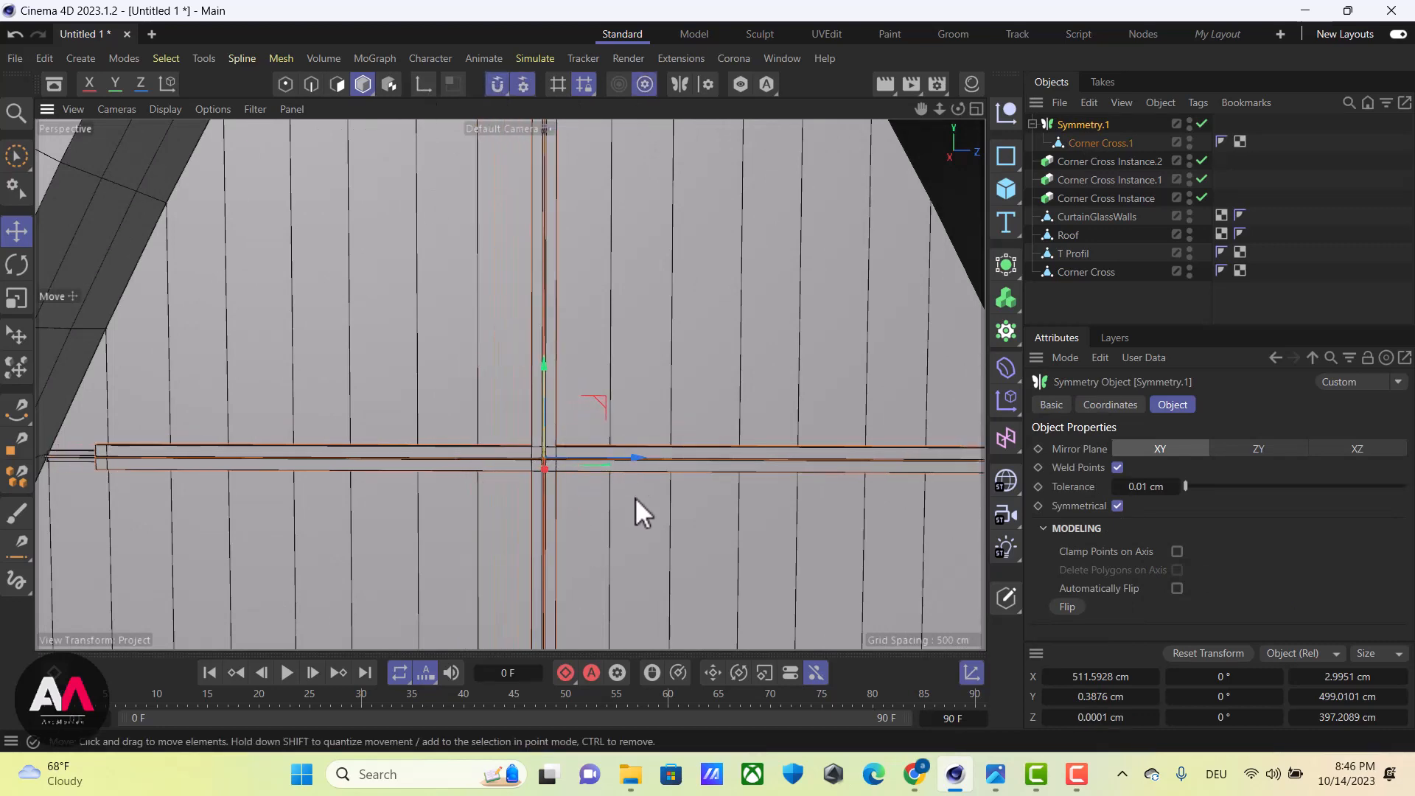
Create a polygonal copy of Symmetry.1 with Current State to Object
scroll(635, 498, down, 15)
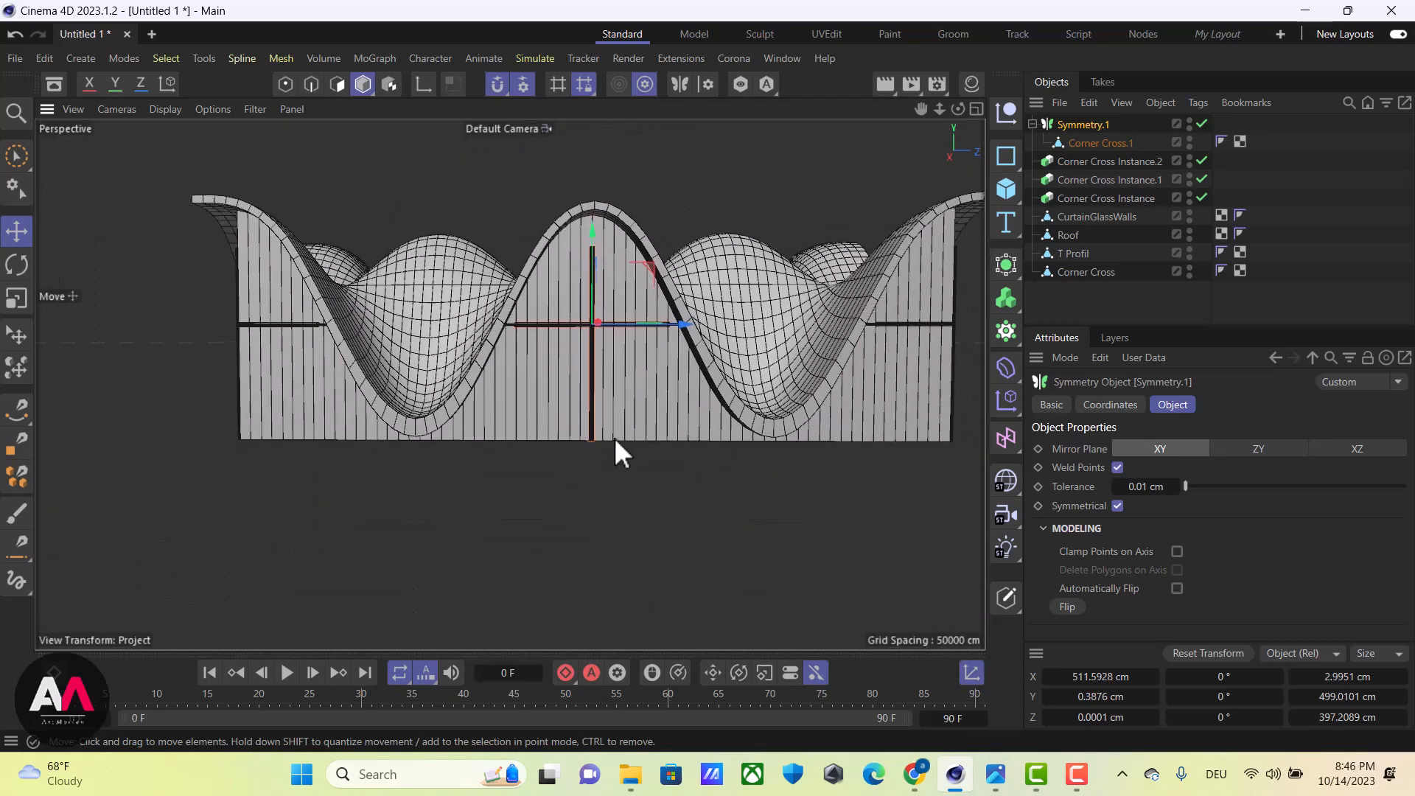
alt+drag(613, 437, 593, 396)
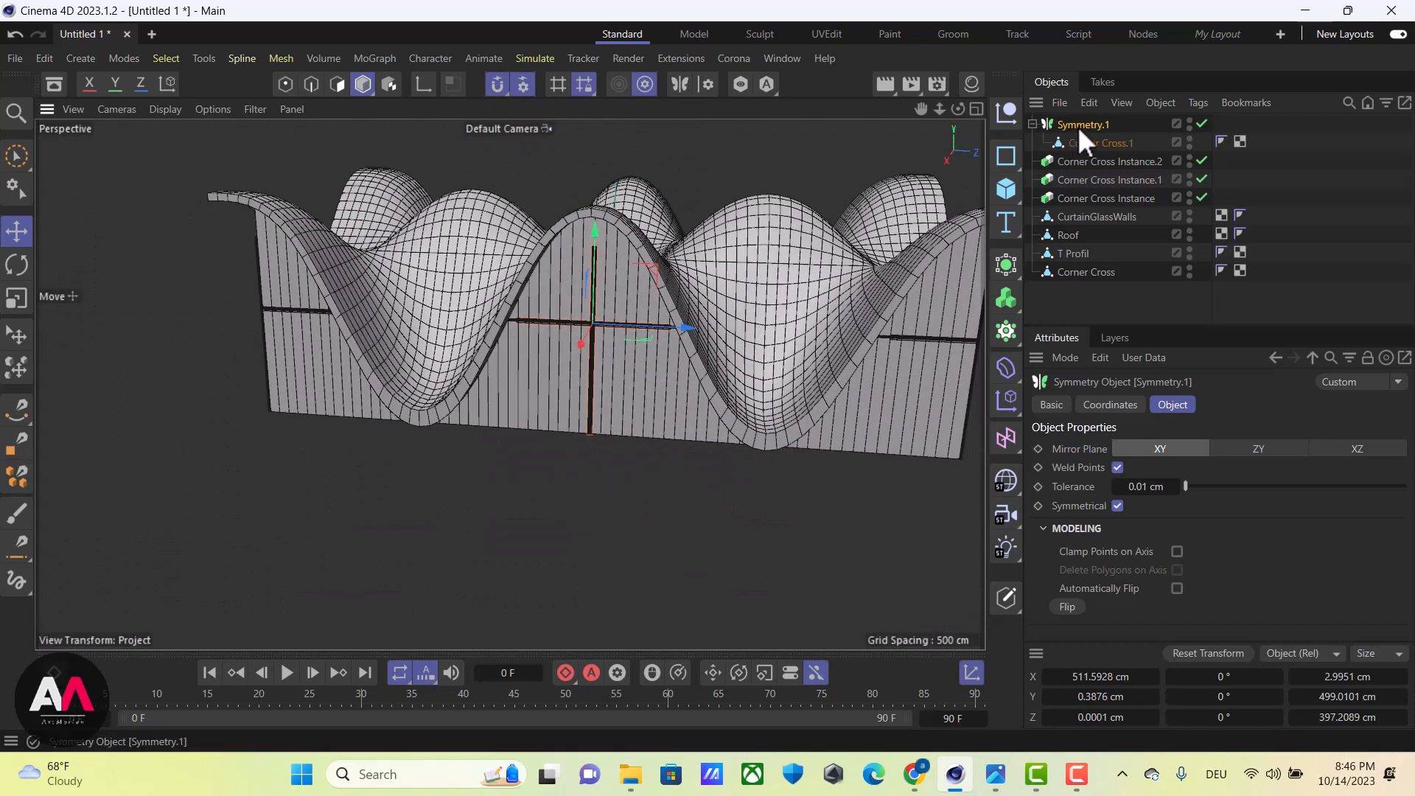
scroll(625, 286, up, 8)
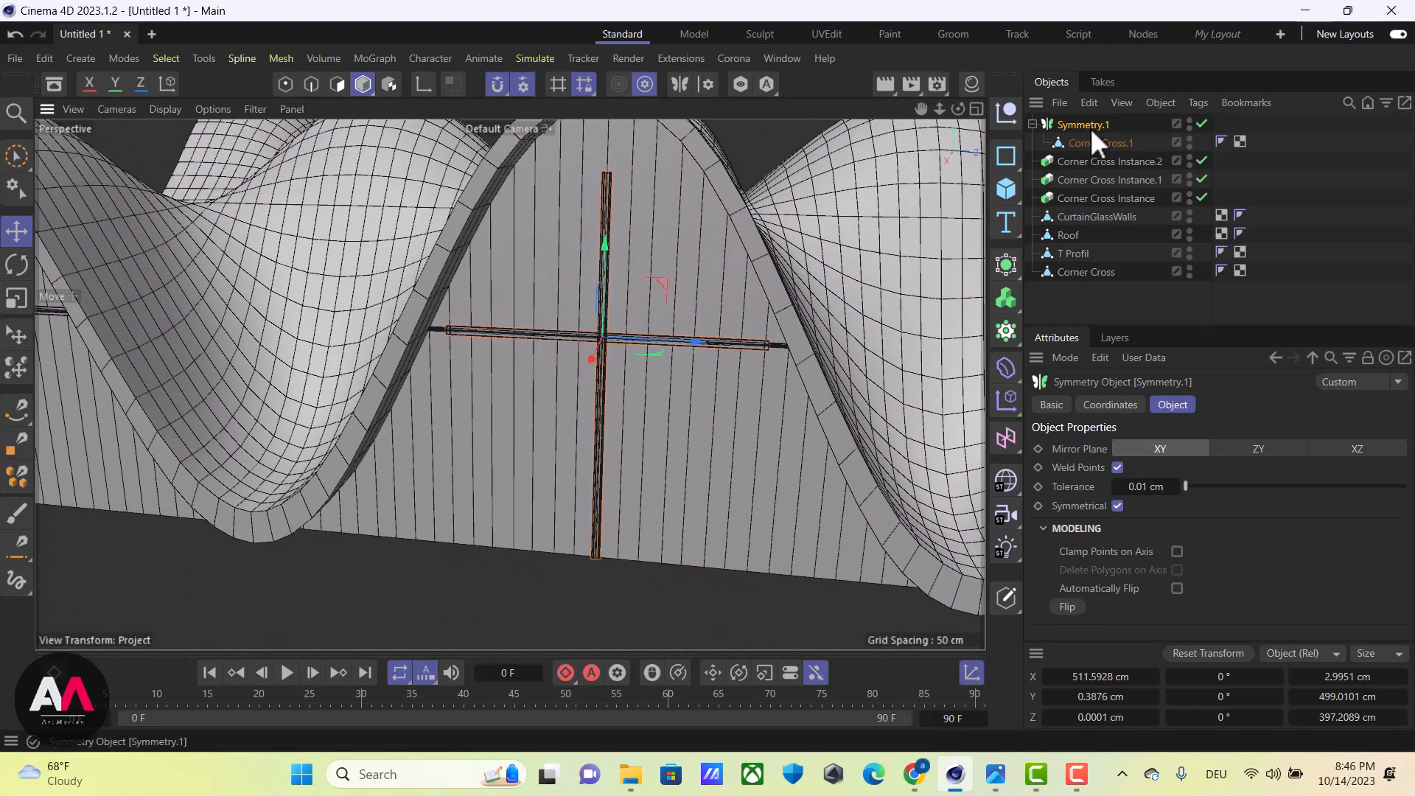
right_click(1090, 127)
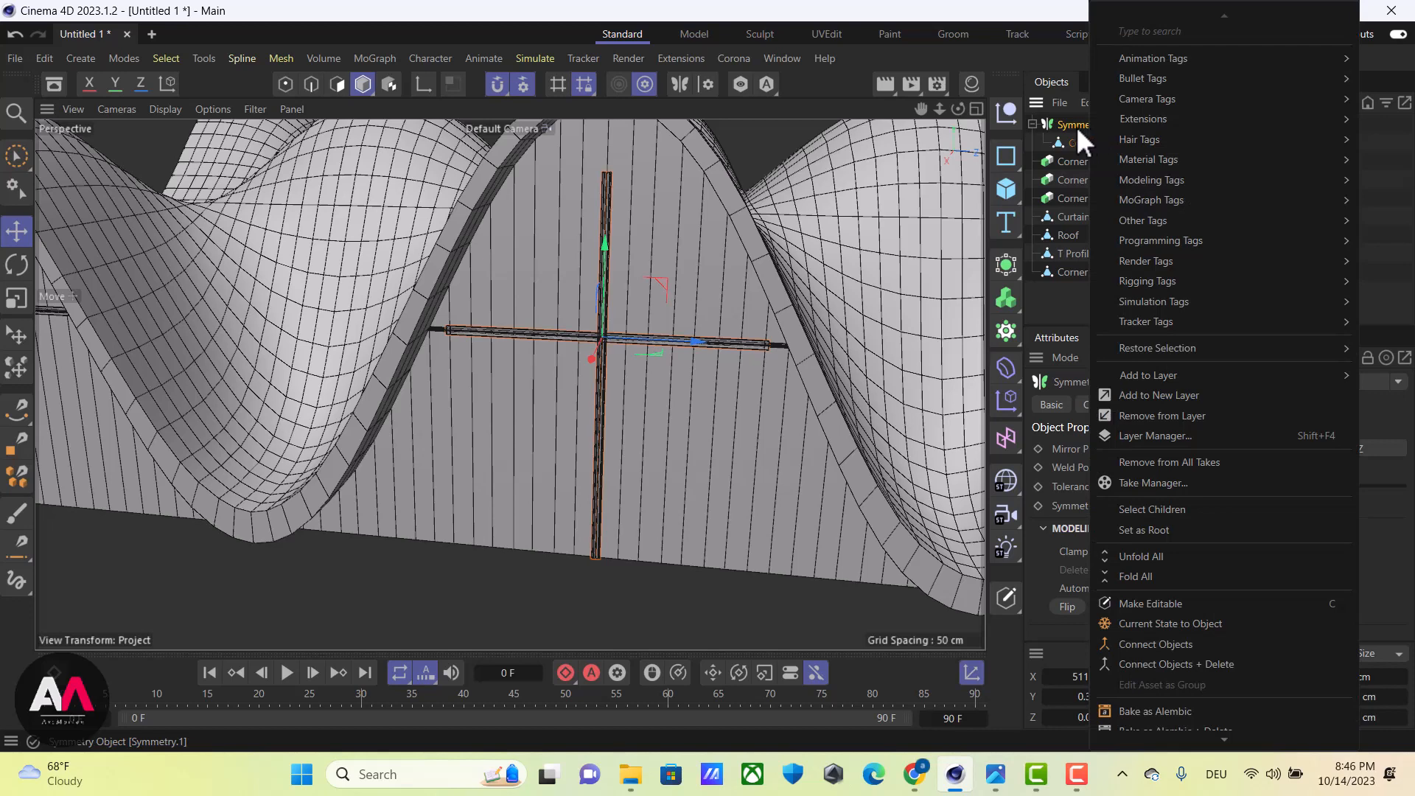
click(1171, 625)
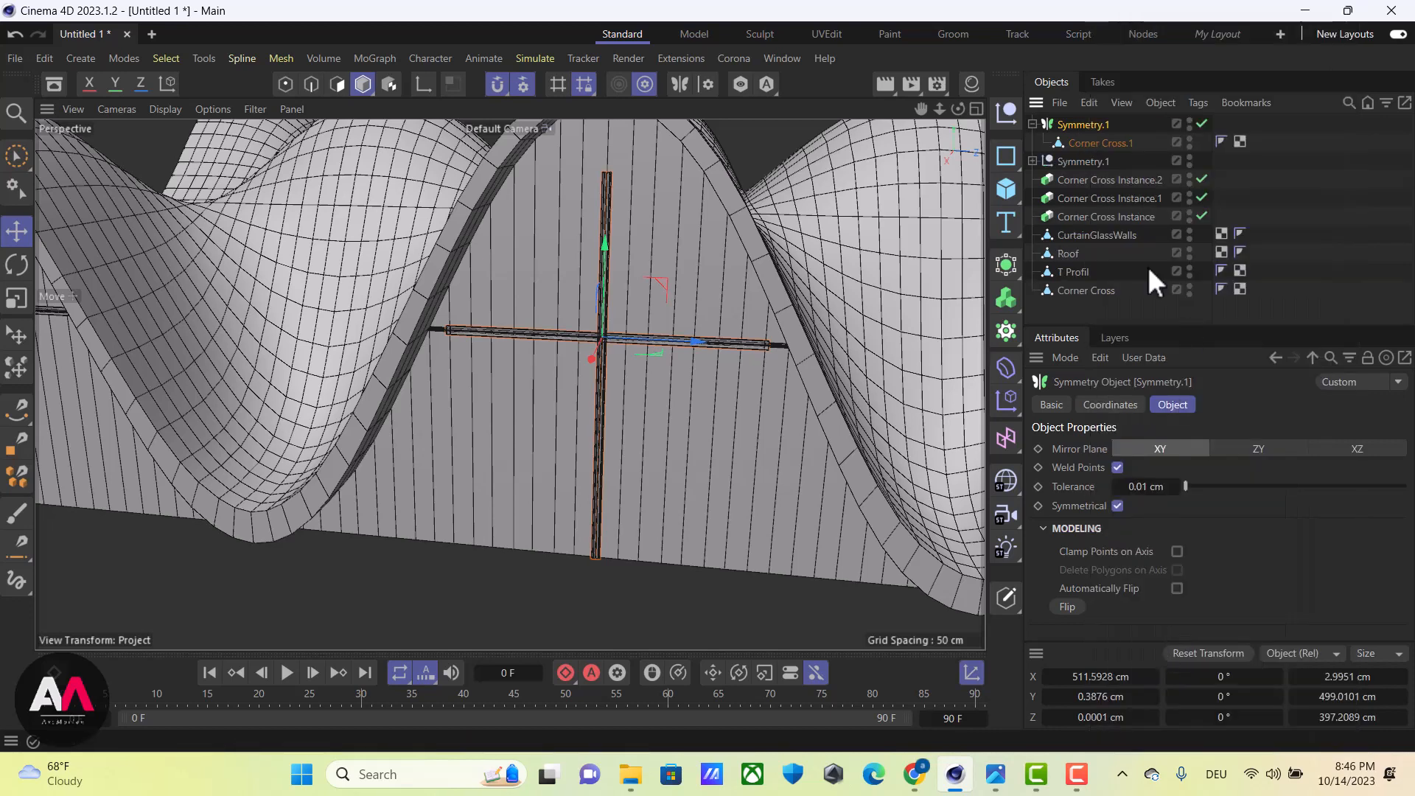
Assign the Symmetry.1 generator and its child Corner Cross.1 to the Archive layer
right_click(1084, 120)
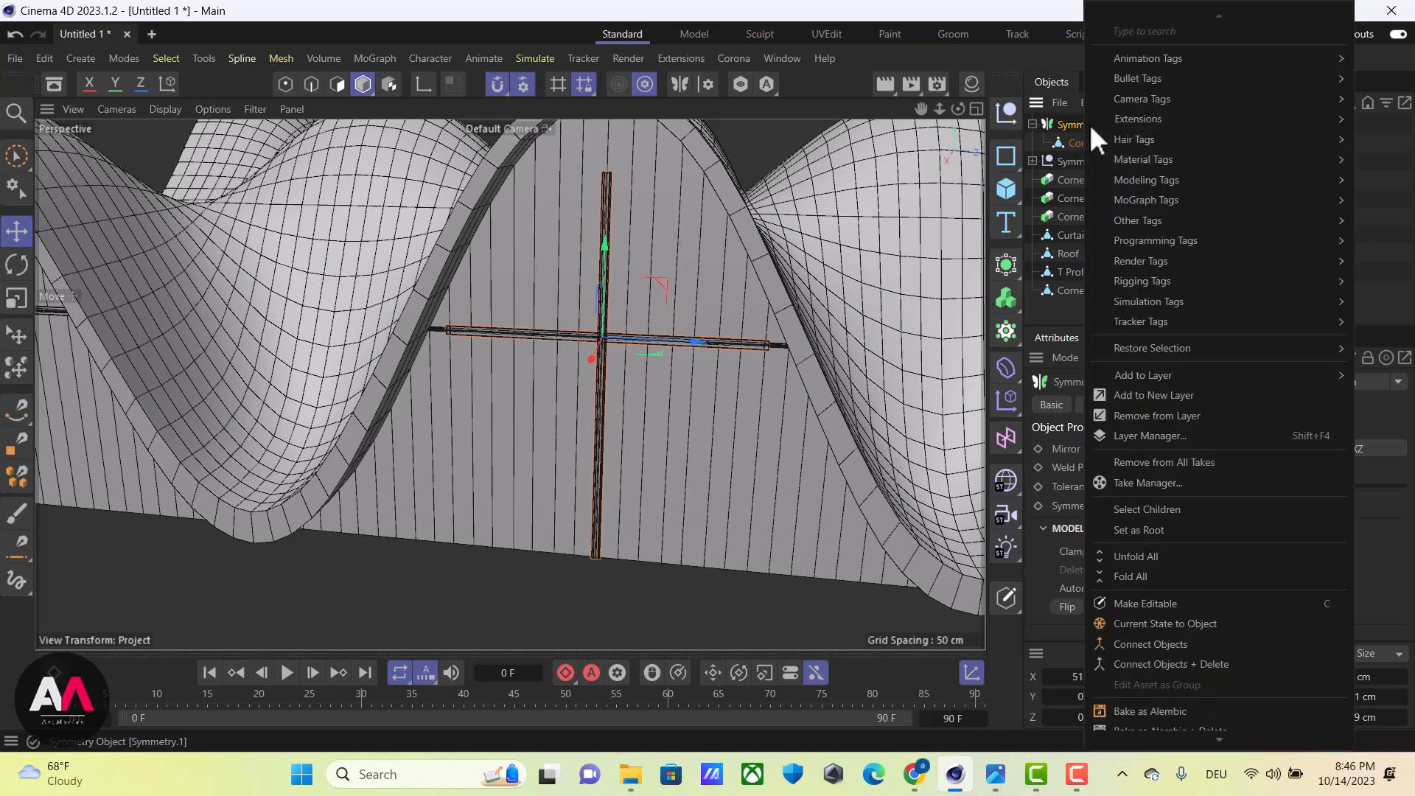
click(1163, 512)
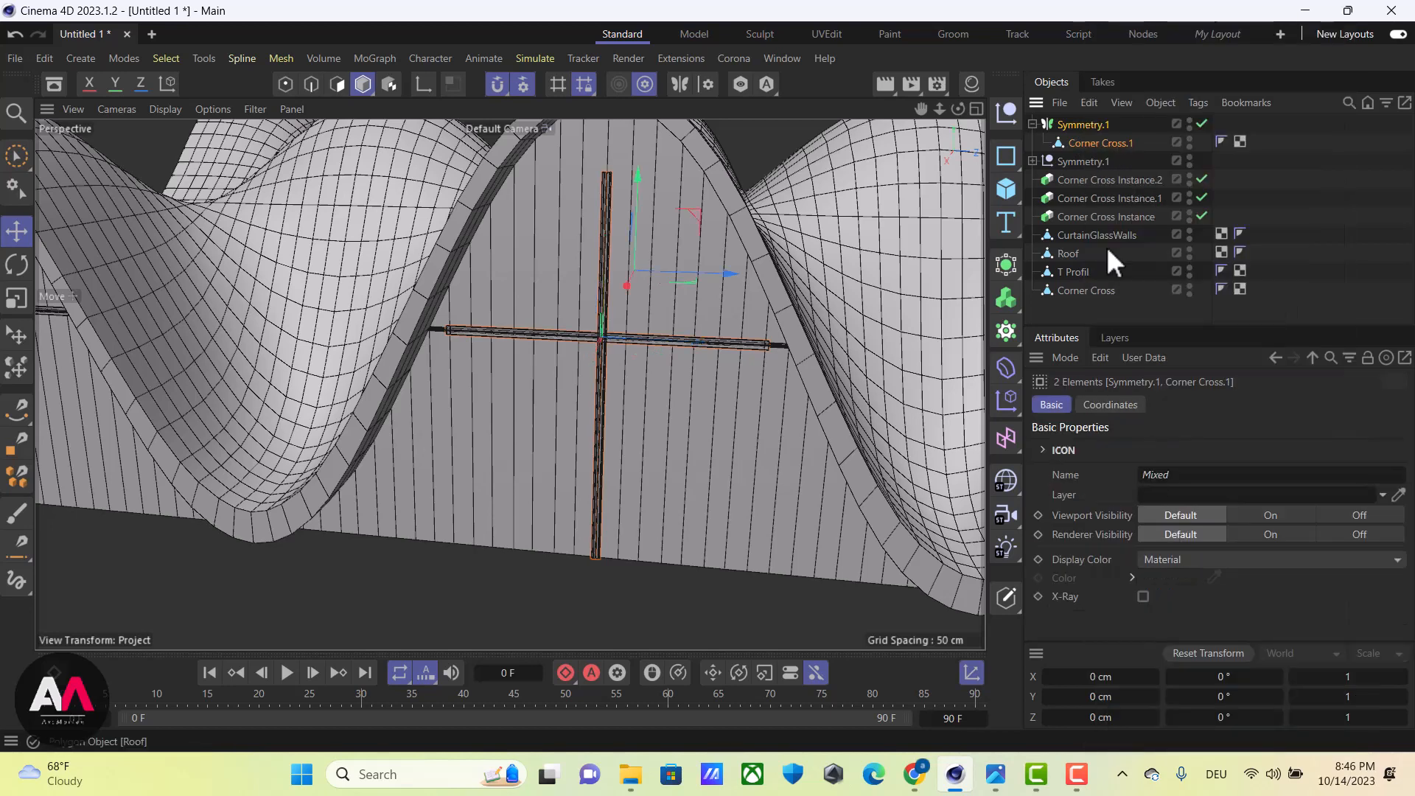
drag(1092, 124, 1082, 423)
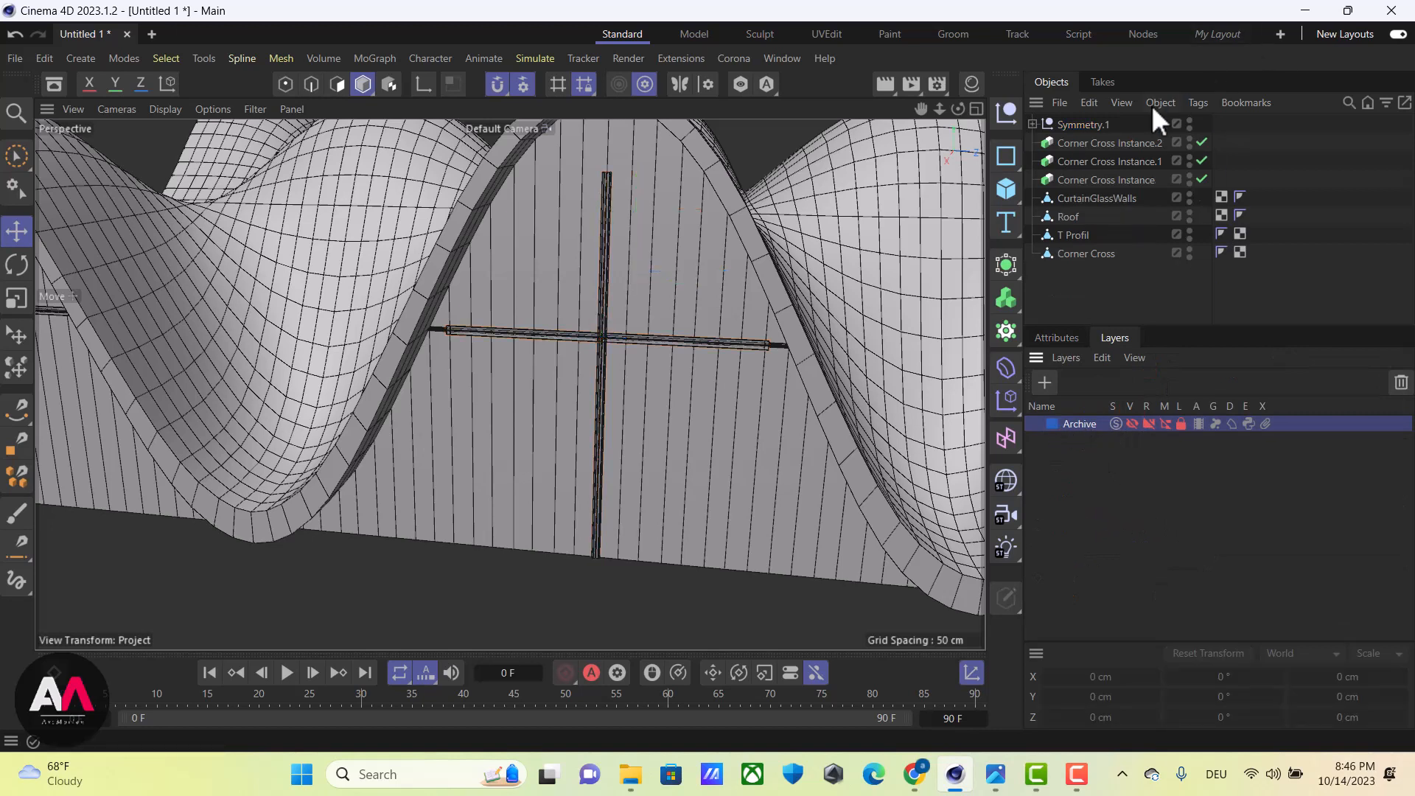
Take the converted Corner Cross.1 out of the remaining Symmetry.1 null and delete the empty null
click(1033, 124)
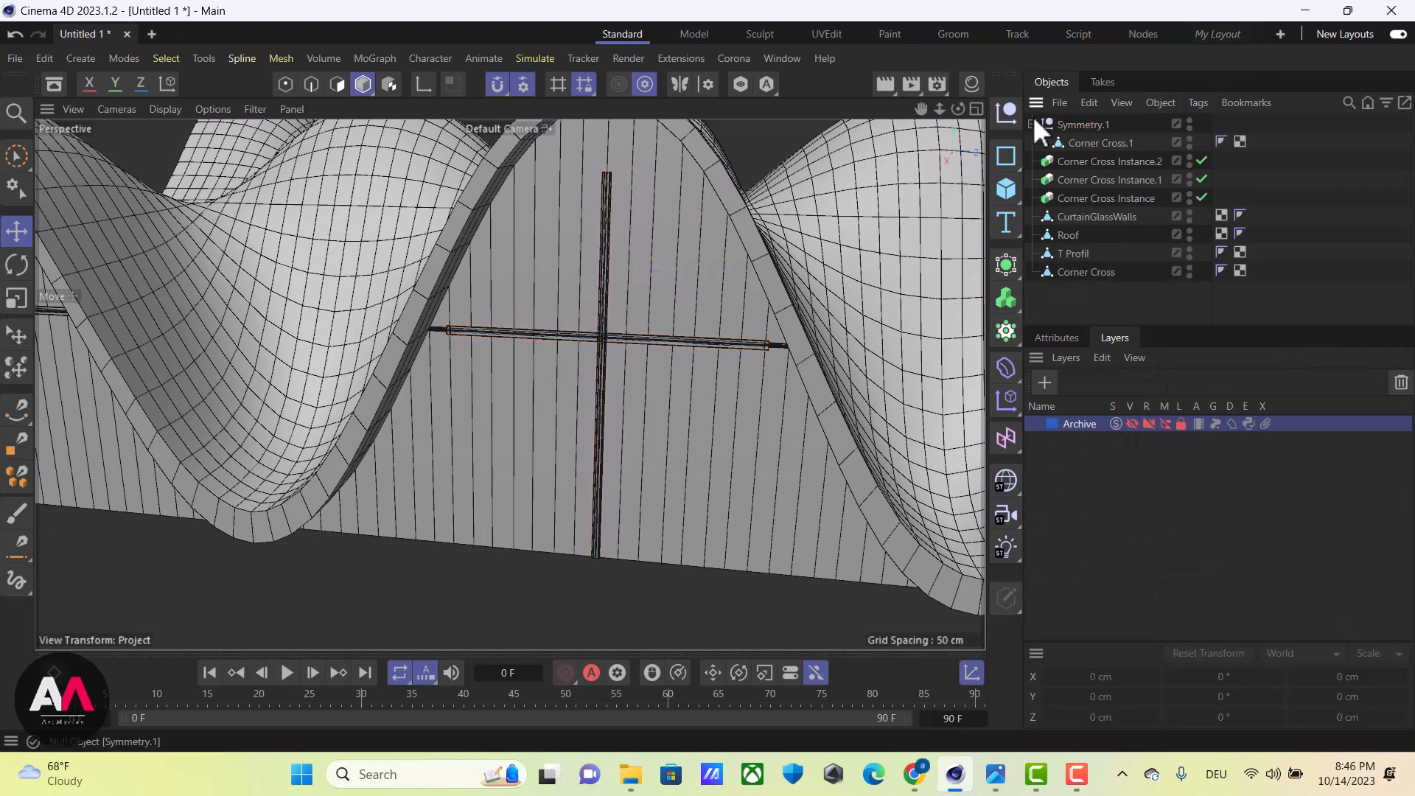
drag(1081, 123, 1090, 118)
click(1085, 142)
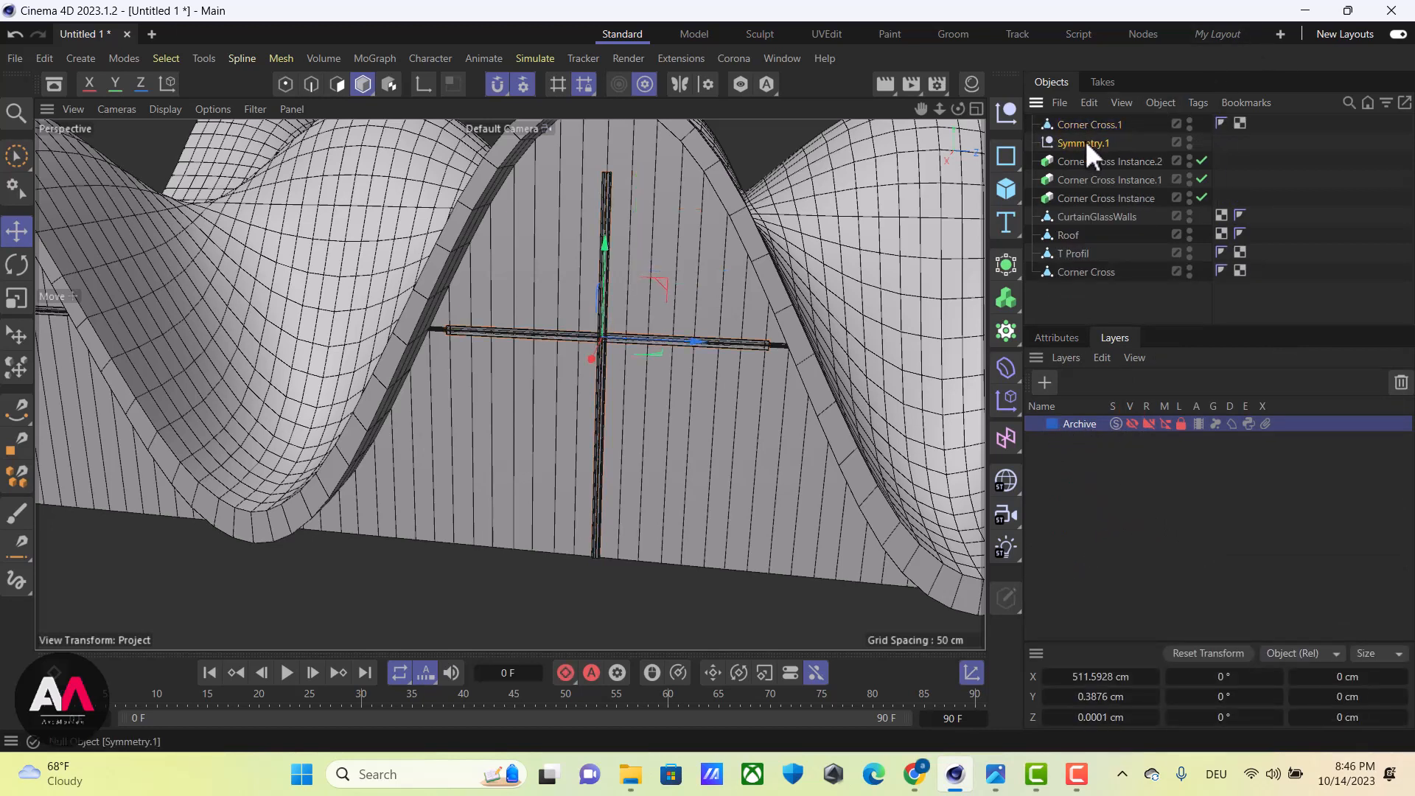
key(Delete)
Rename Corner Cross.1 as Middle Cross
double_click(1084, 125)
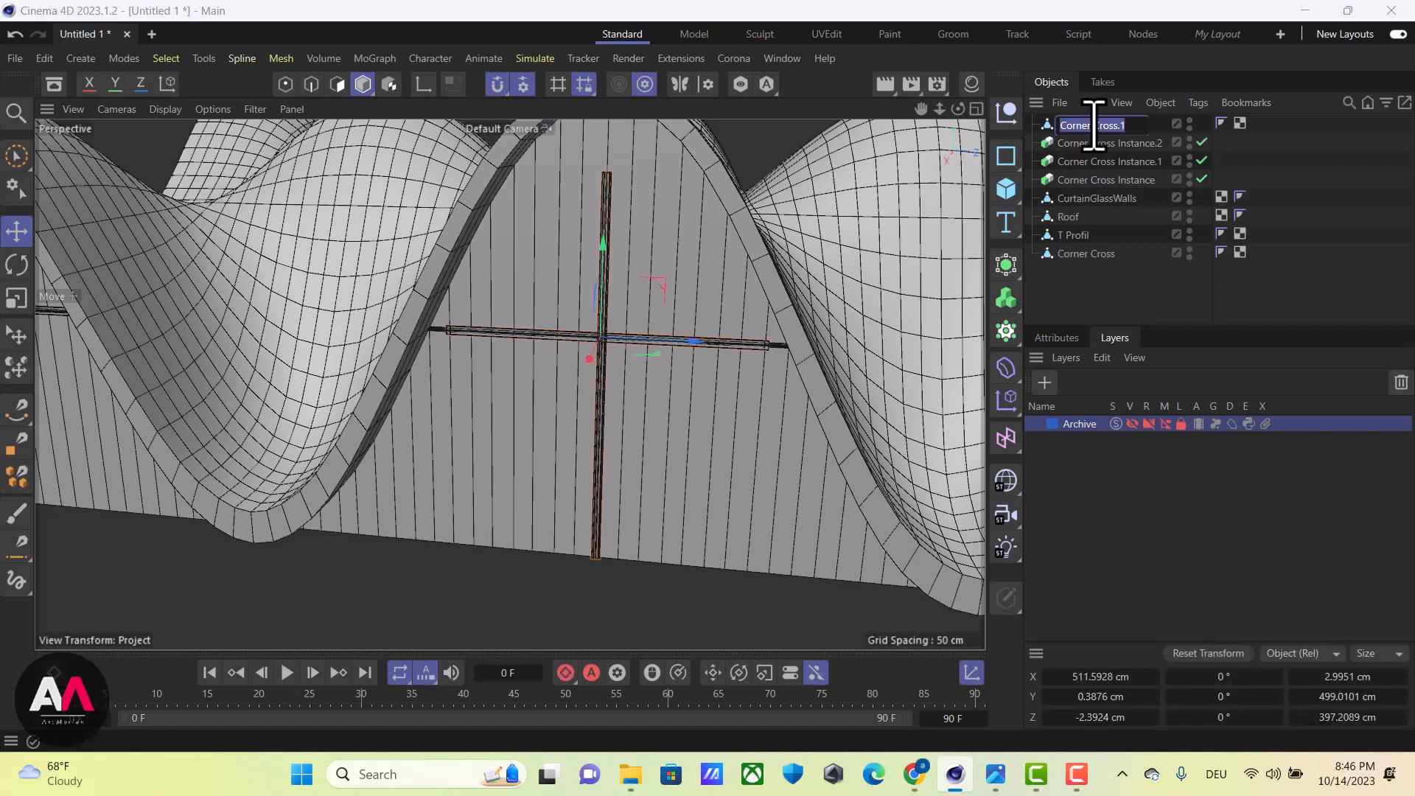
drag(1093, 125, 979, 108)
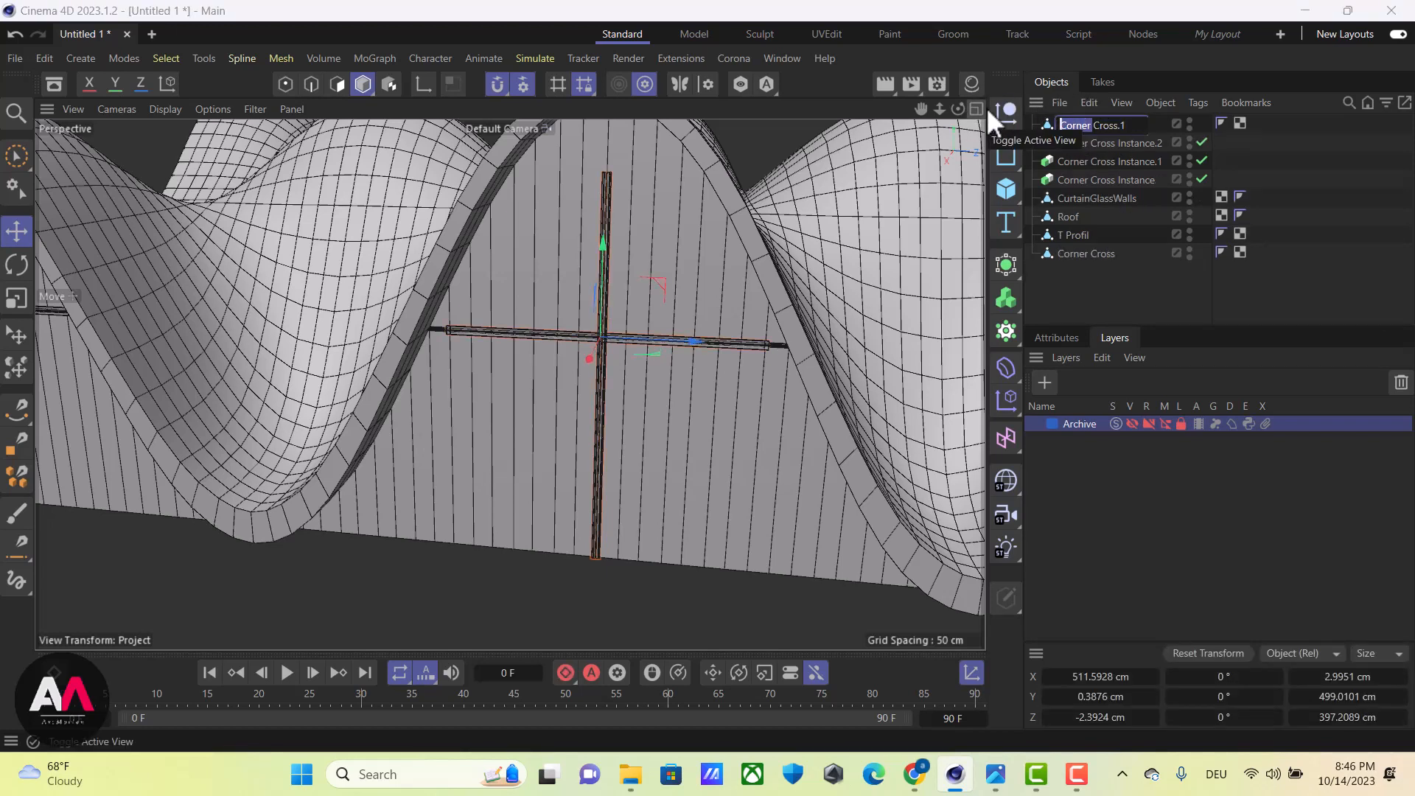
text(Middle)
key(Right)
key(Right)
key(Right)
key(Right)
key(Right)
key(Right)
key(Right)
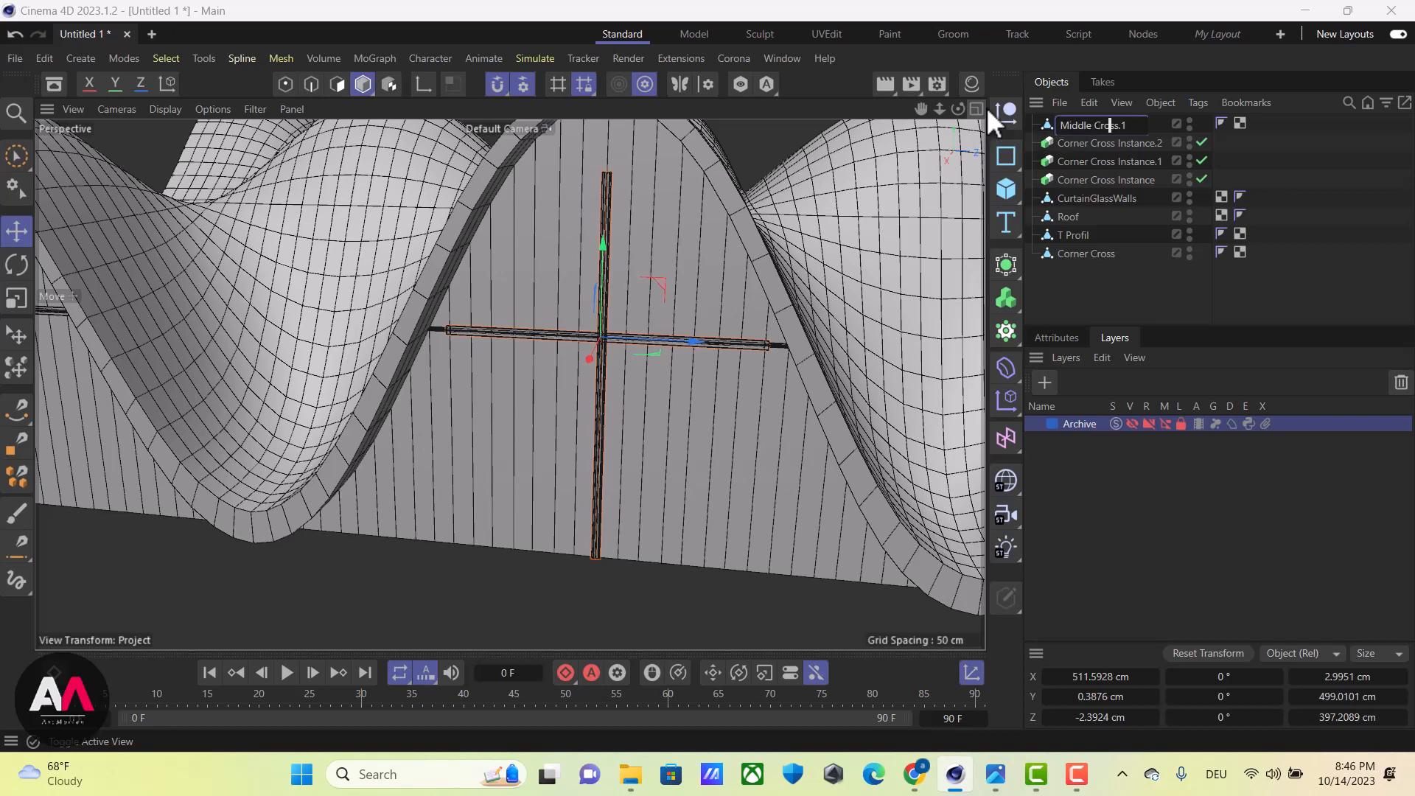
key(BackSpace)
key(BackSpace)
key(Return)
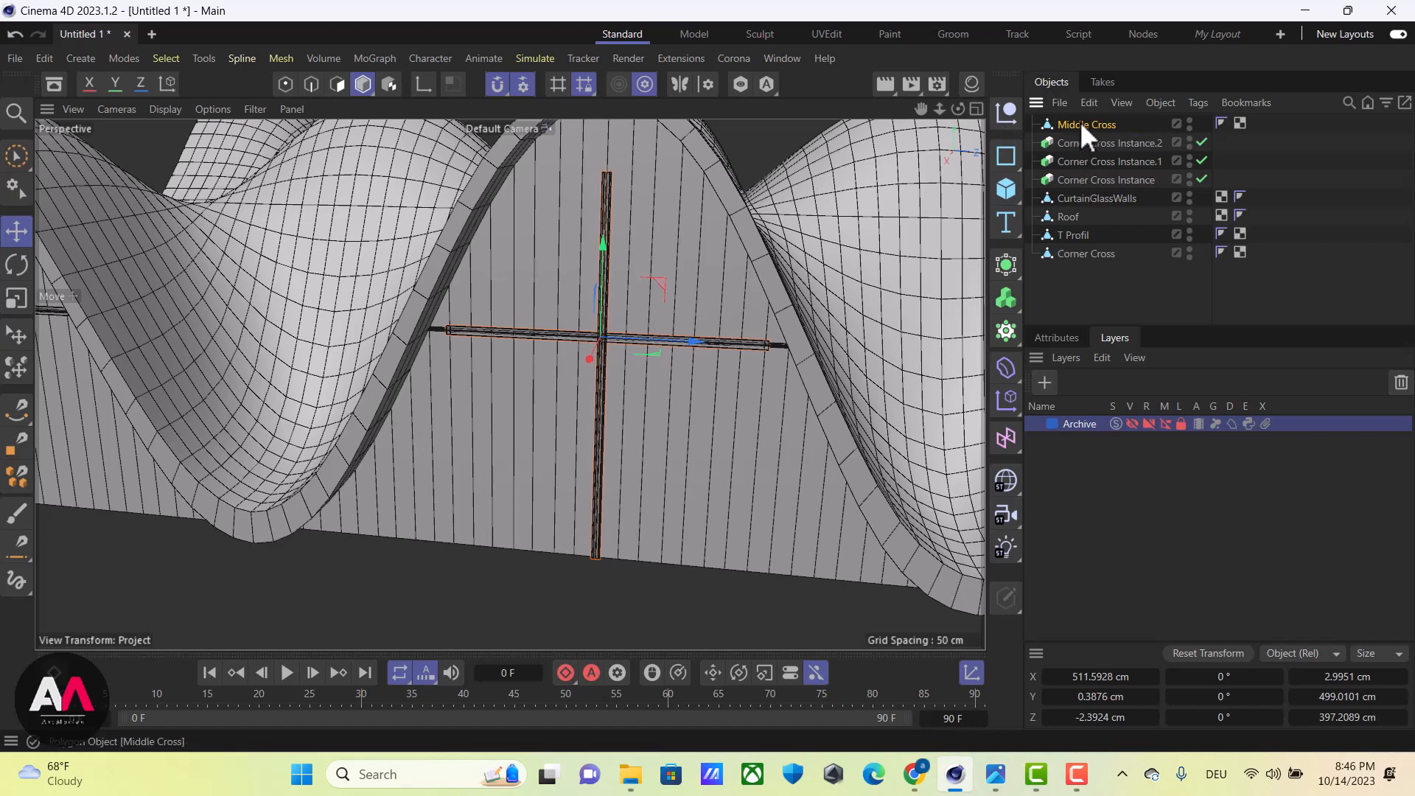
Create an instance of Middle Cross and move it along X past the opposite glass wall, to about -723 cm
click(1018, 271)
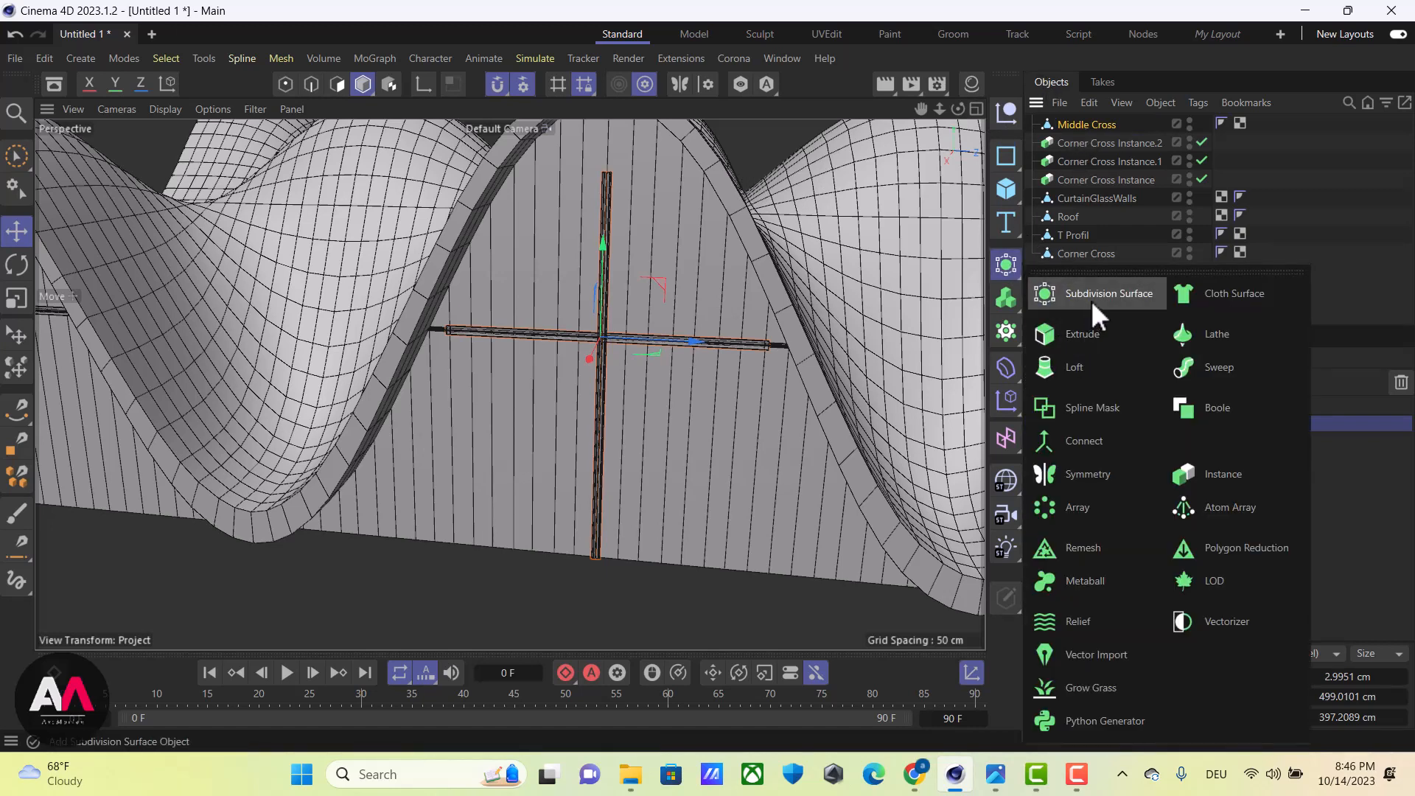
click(1220, 474)
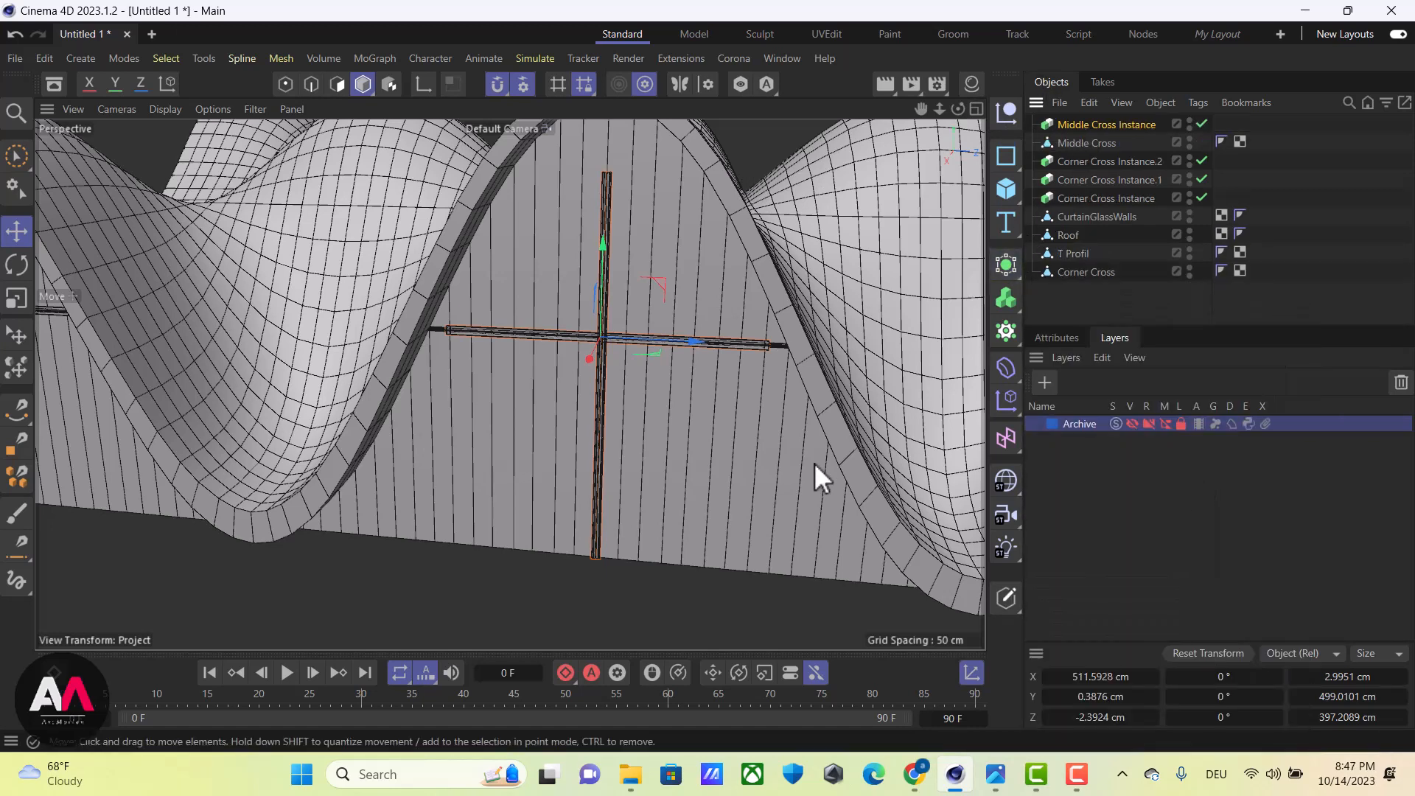
click(1076, 335)
scroll(736, 373, down, 4)
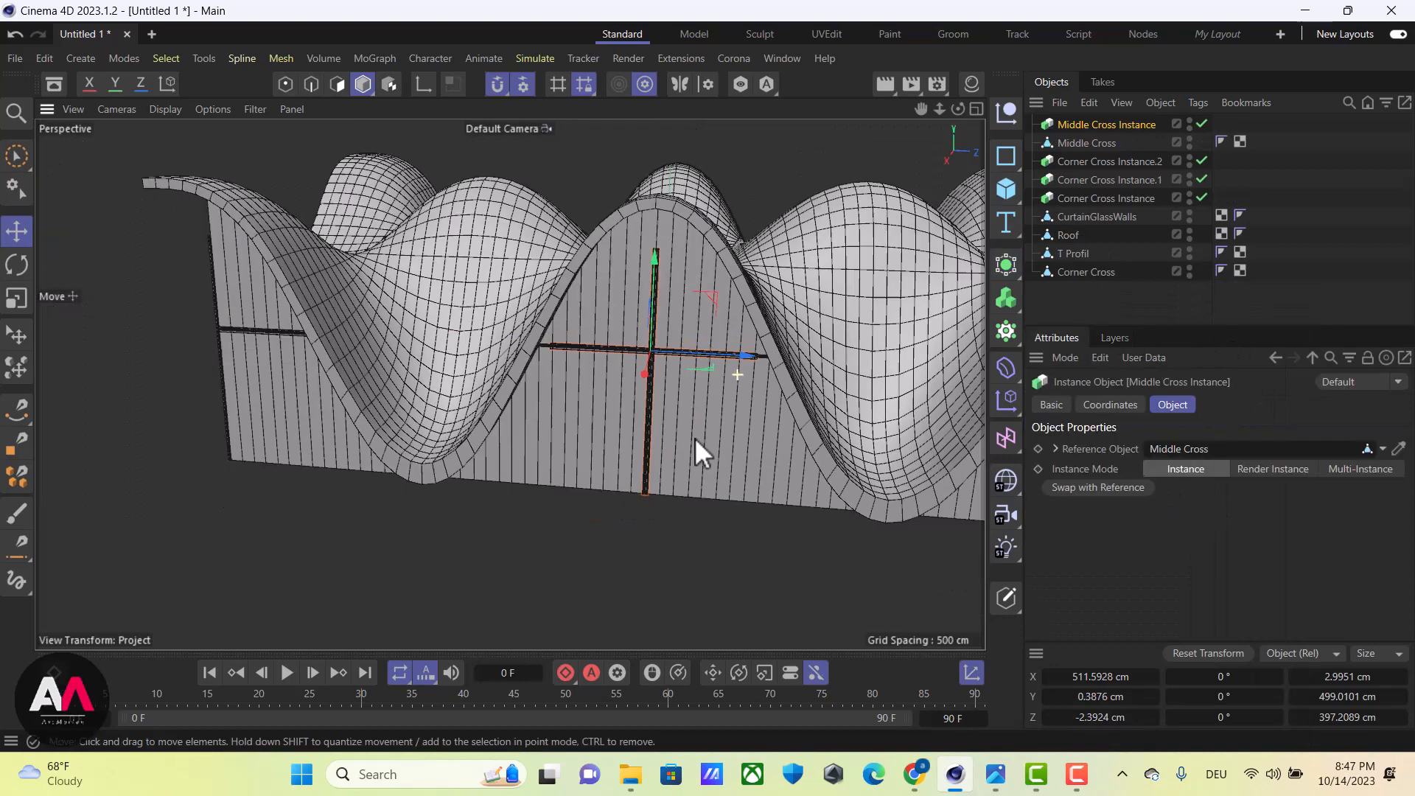
mouse_move(678, 469)
alt+mouse_down()
mouse_move(604, 538)
mouse_move(397, 550)
mouse_move(324, 506)
alt+mouse_up()
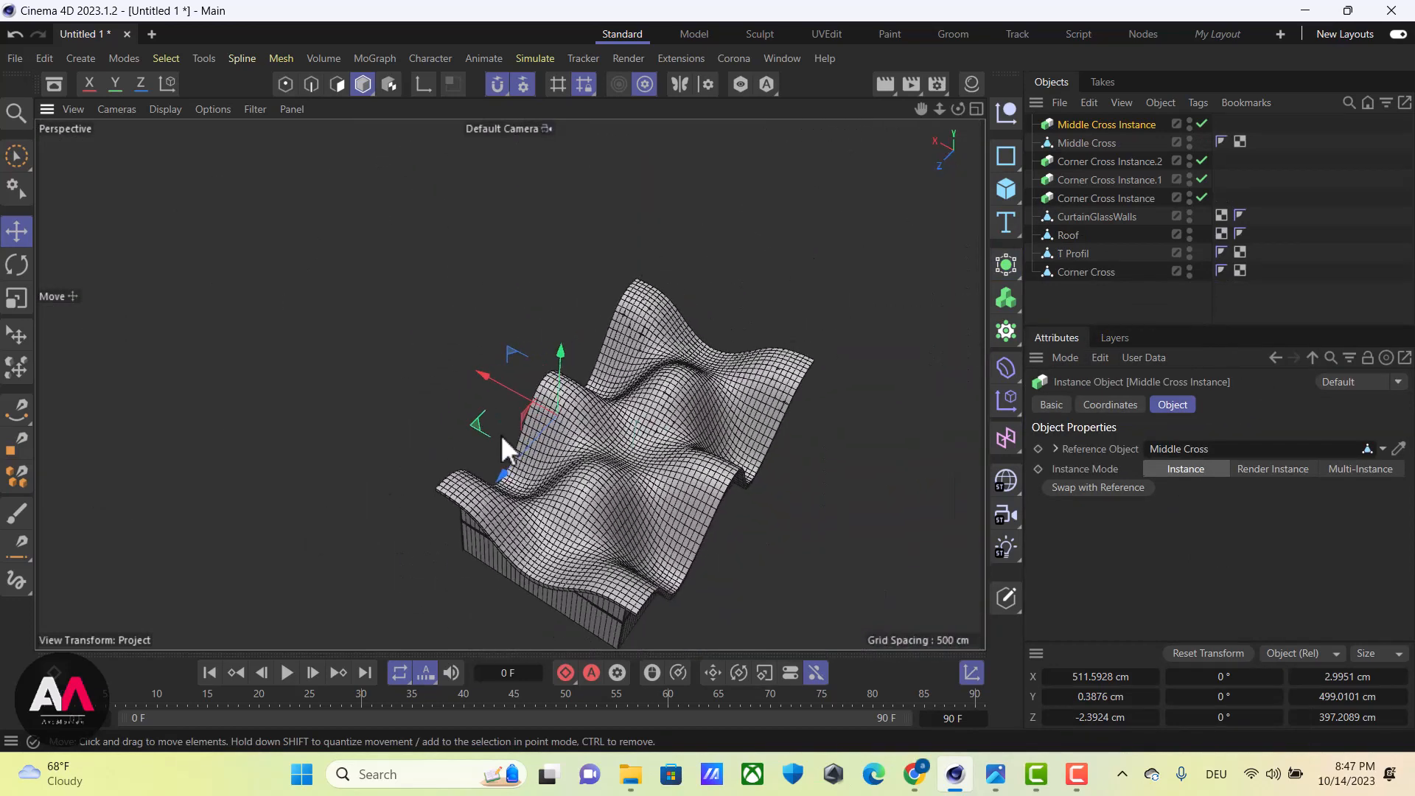
drag(497, 384, 701, 532)
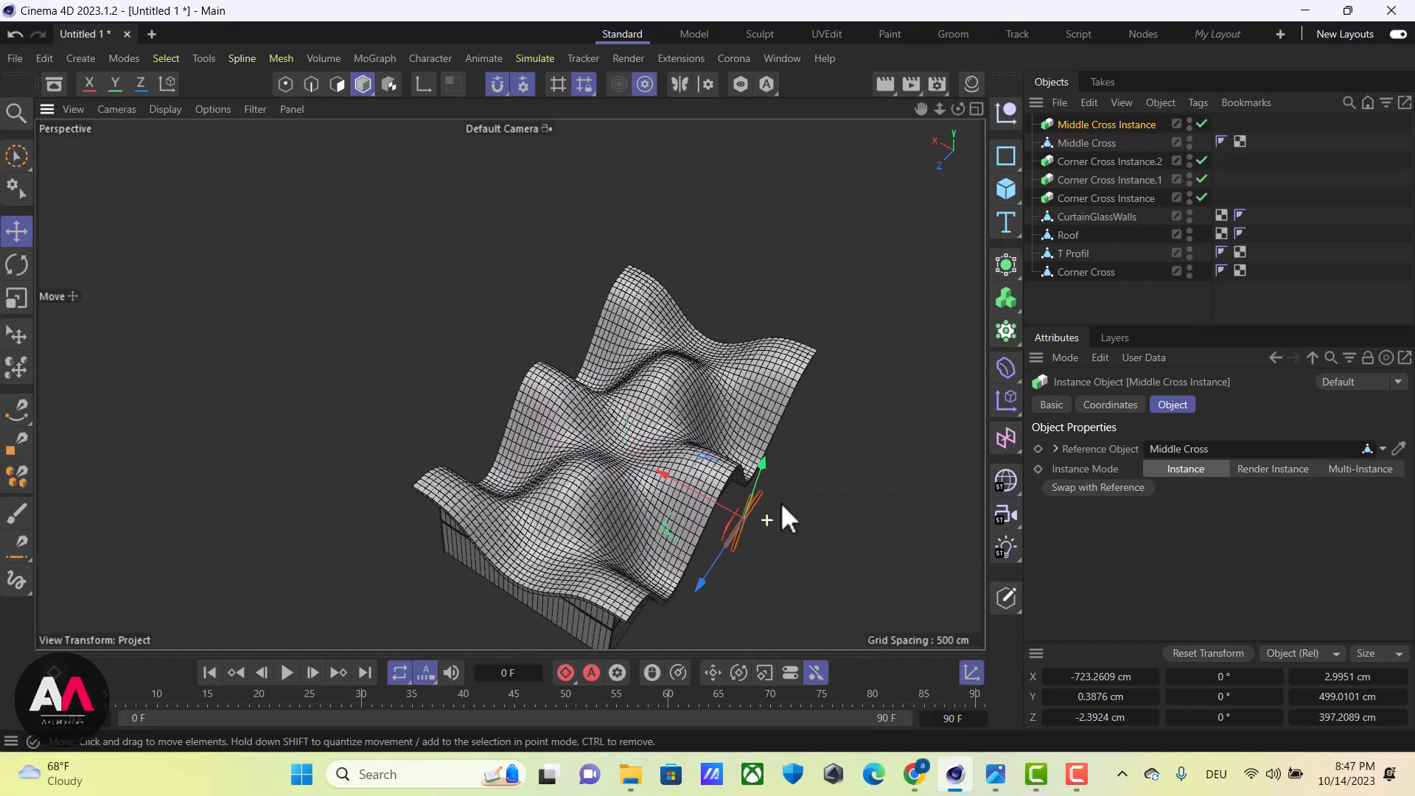
Rotate the Middle Cross Instance 180° about its vertical axis
scroll(781, 502, up, 6)
key(r)
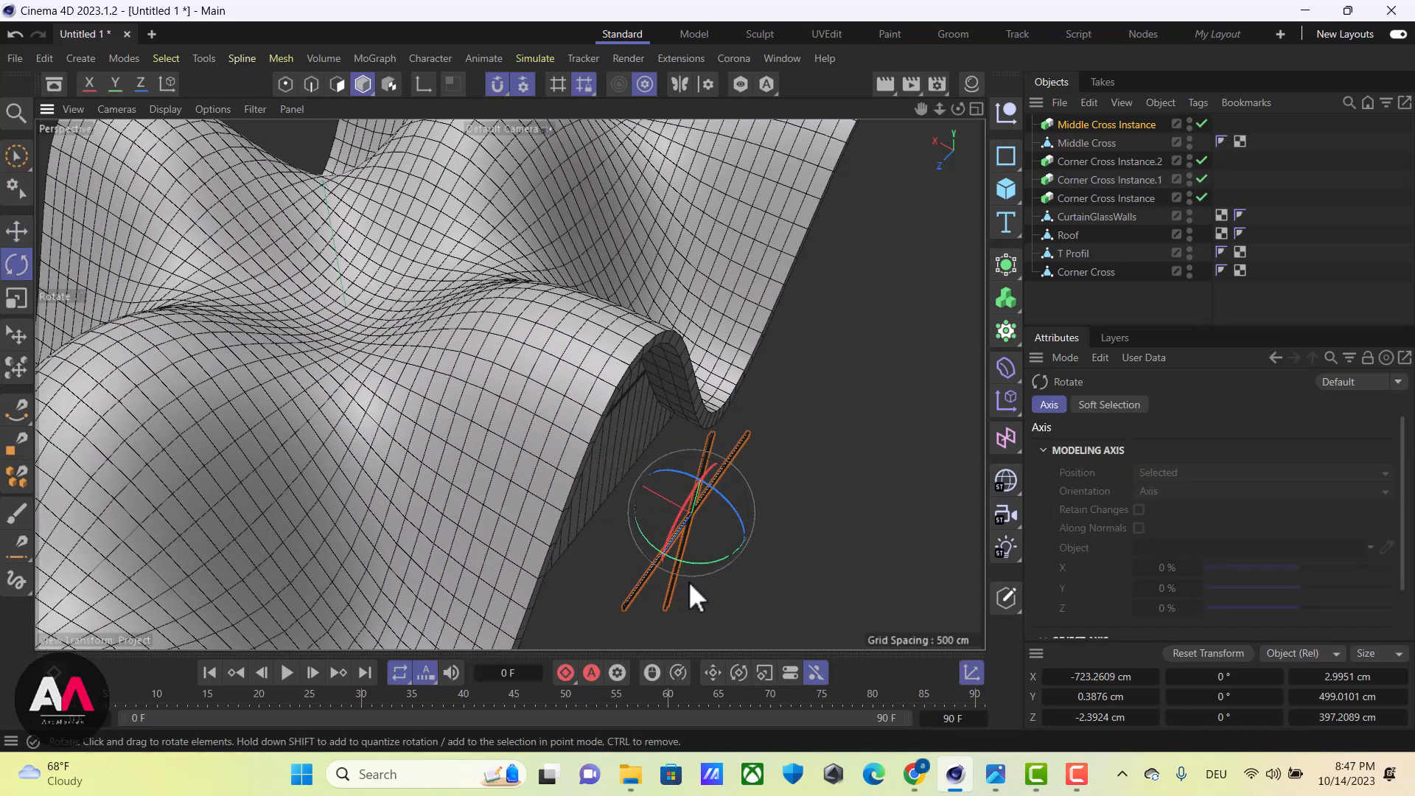
drag(695, 564, 673, 334)
Snap the Middle Cross Instance onto the opposite glass wall, at about -511.55 cm in X, 0.60 cm in Y and 0 cm in Z
key(e)
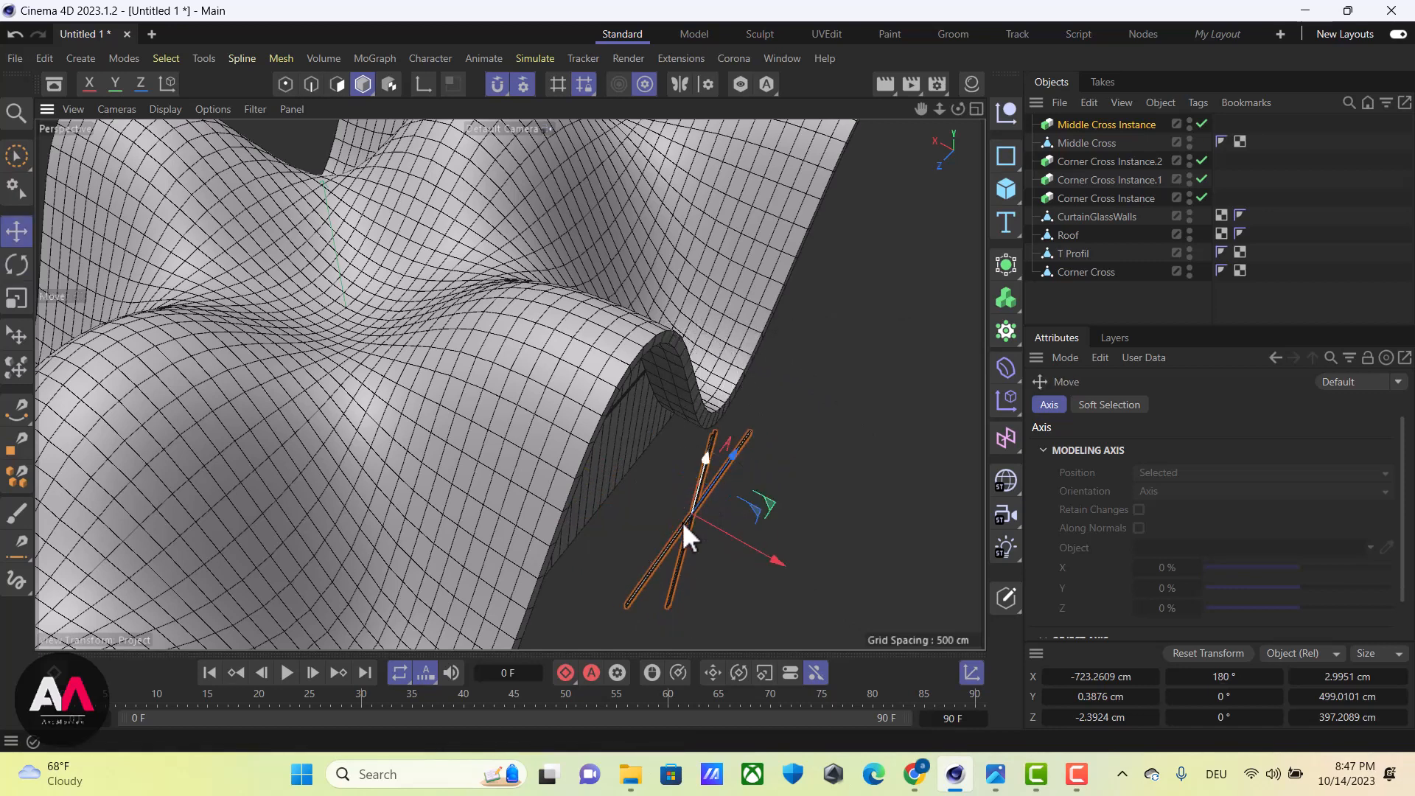
scroll(733, 525, up, 4)
alt+drag(731, 520, 571, 409)
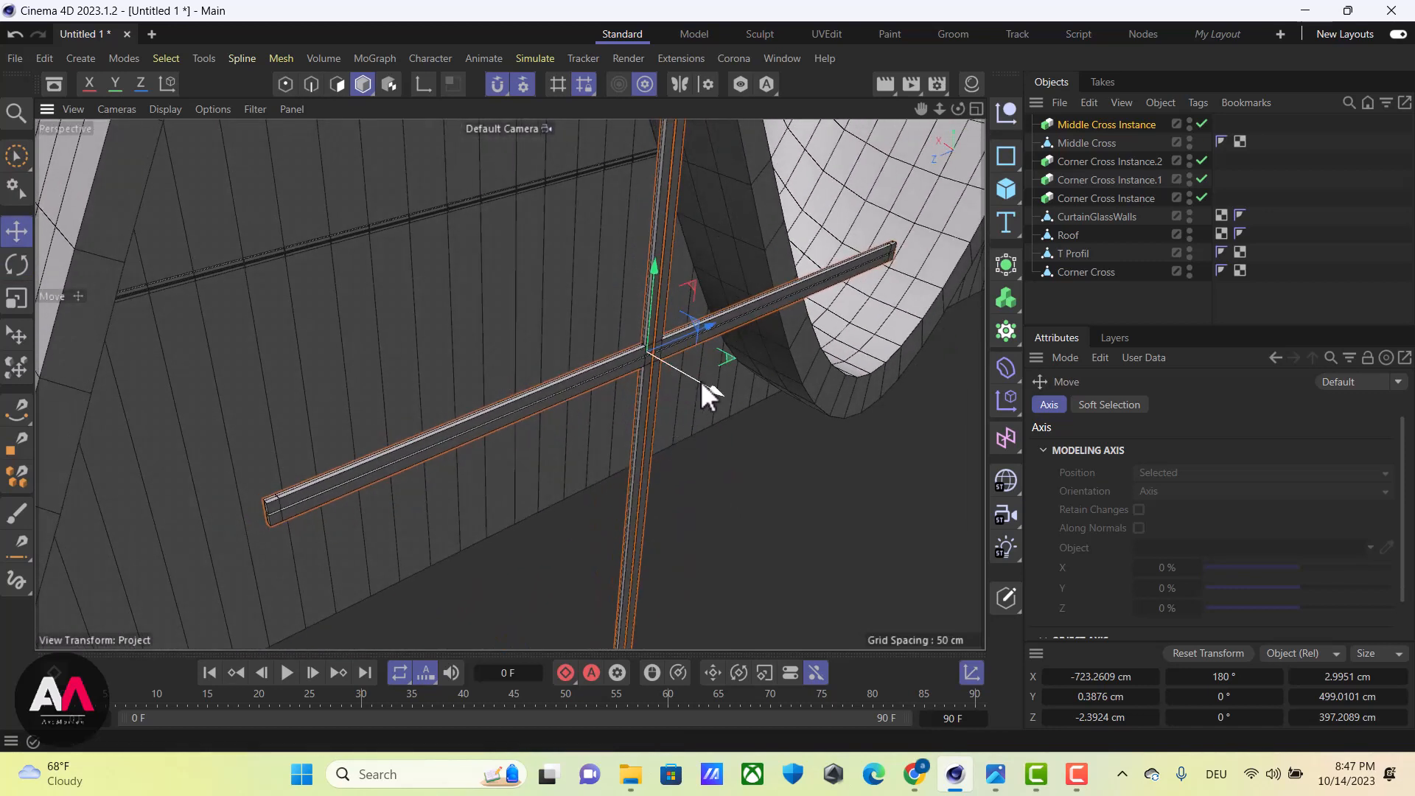
drag(702, 378, 435, 240)
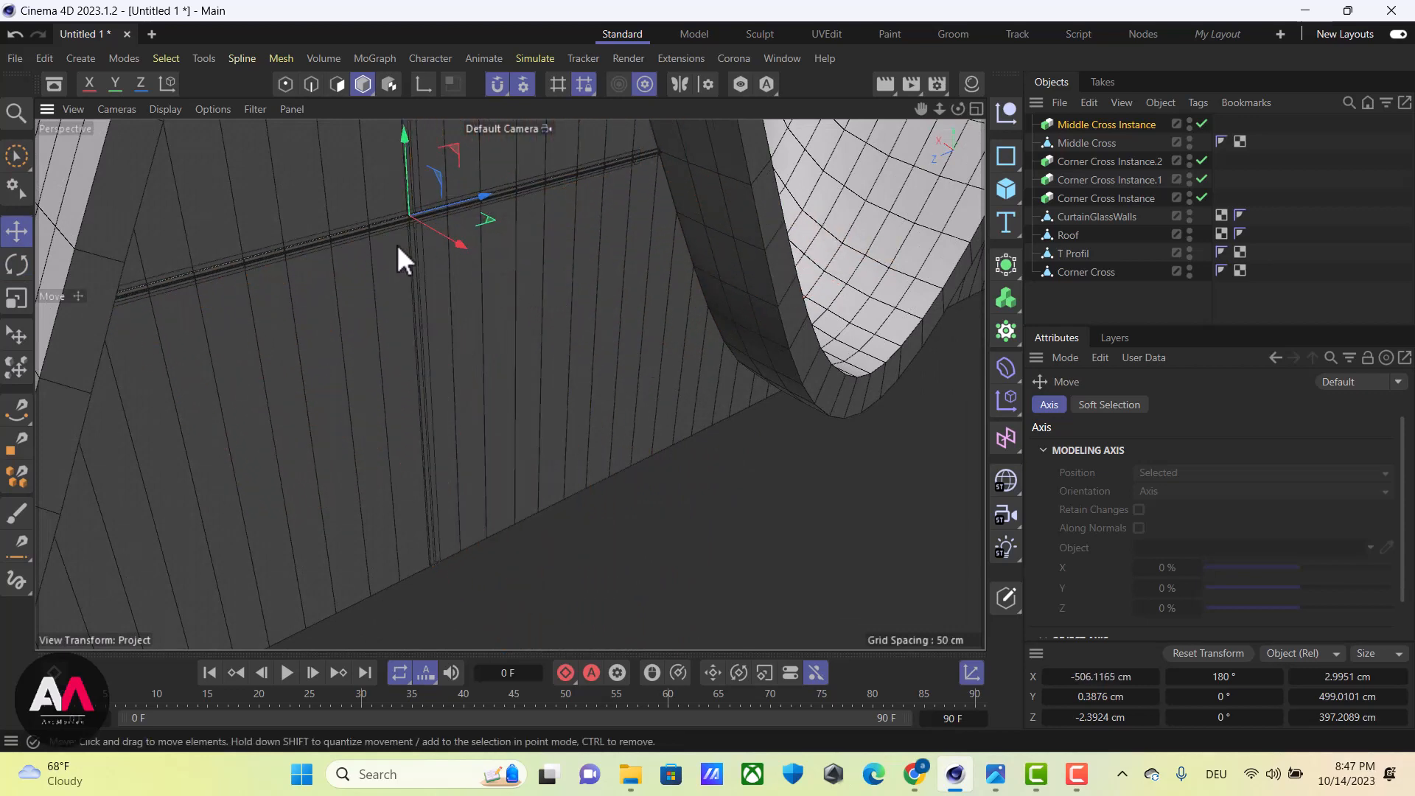
alt+drag(335, 323, 384, 446)
scroll(383, 444, up, 5)
mouse_move(604, 396)
alt+mouse_down()
mouse_move(610, 446)
mouse_move(634, 400)
mouse_move(661, 395)
mouse_move(632, 409)
mouse_move(591, 378)
mouse_move(609, 401)
alt+mouse_up()
alt+drag(520, 396, 482, 308)
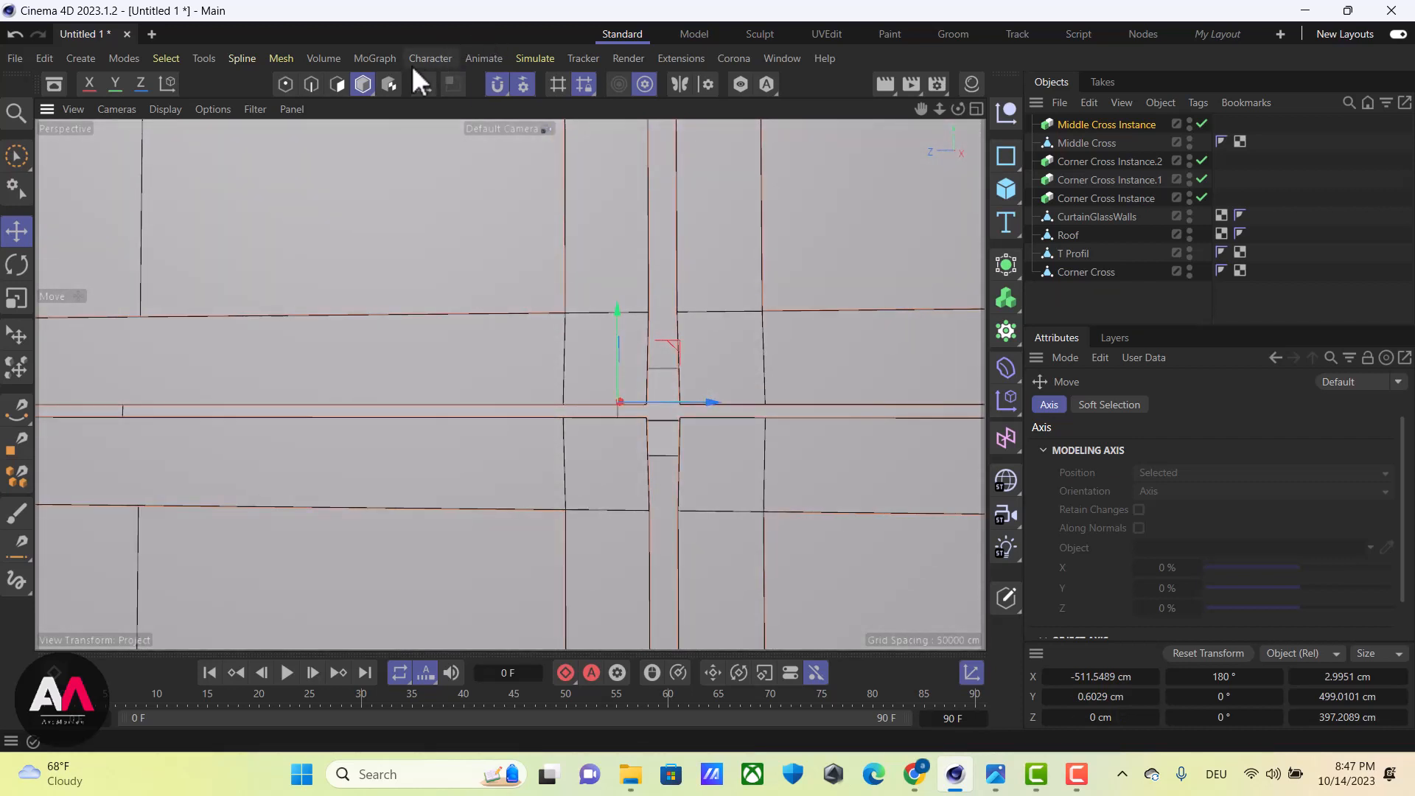
With snapping off, shift the Middle Cross Instance along Z to about 2.54 cm to centre its vertical bar
click(363, 84)
click(15, 157)
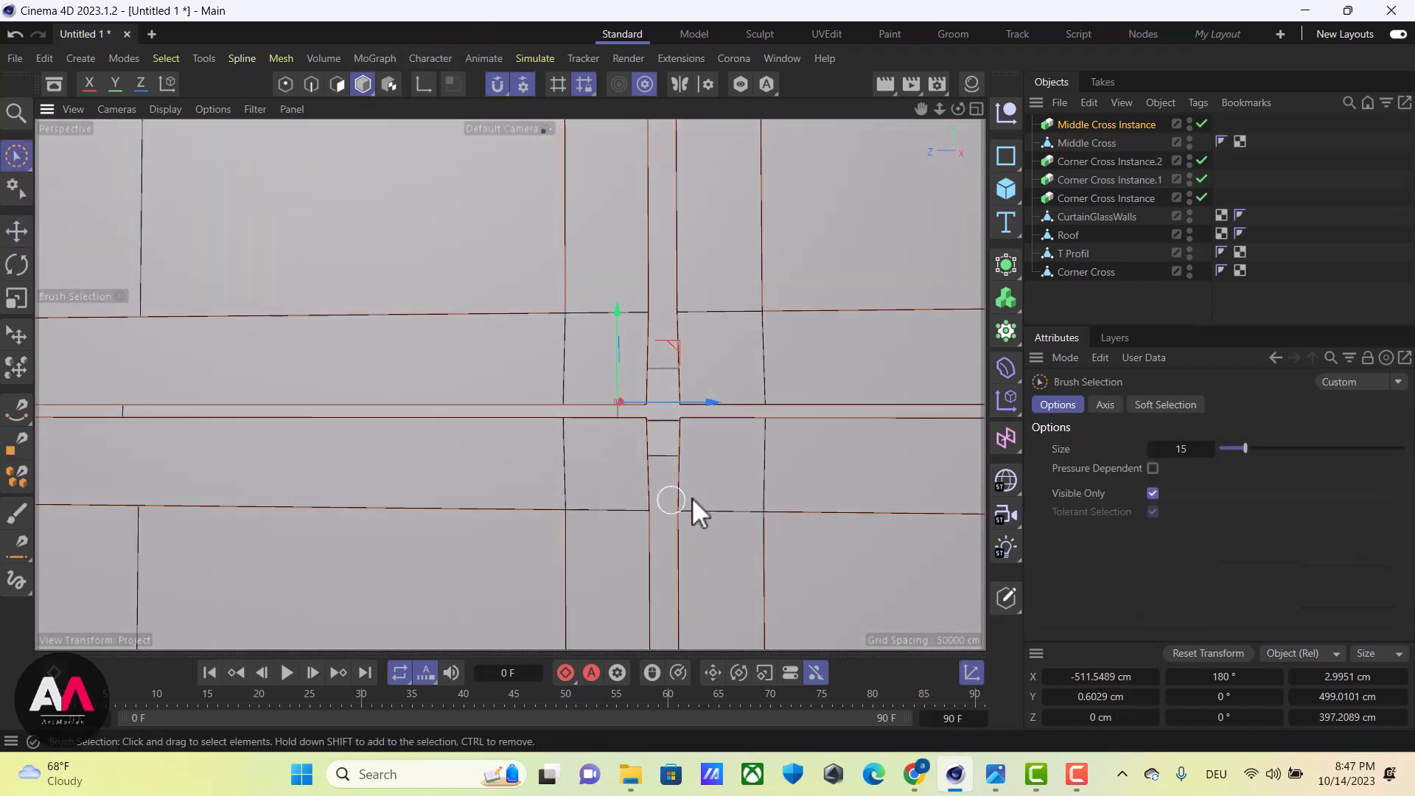
click(498, 84)
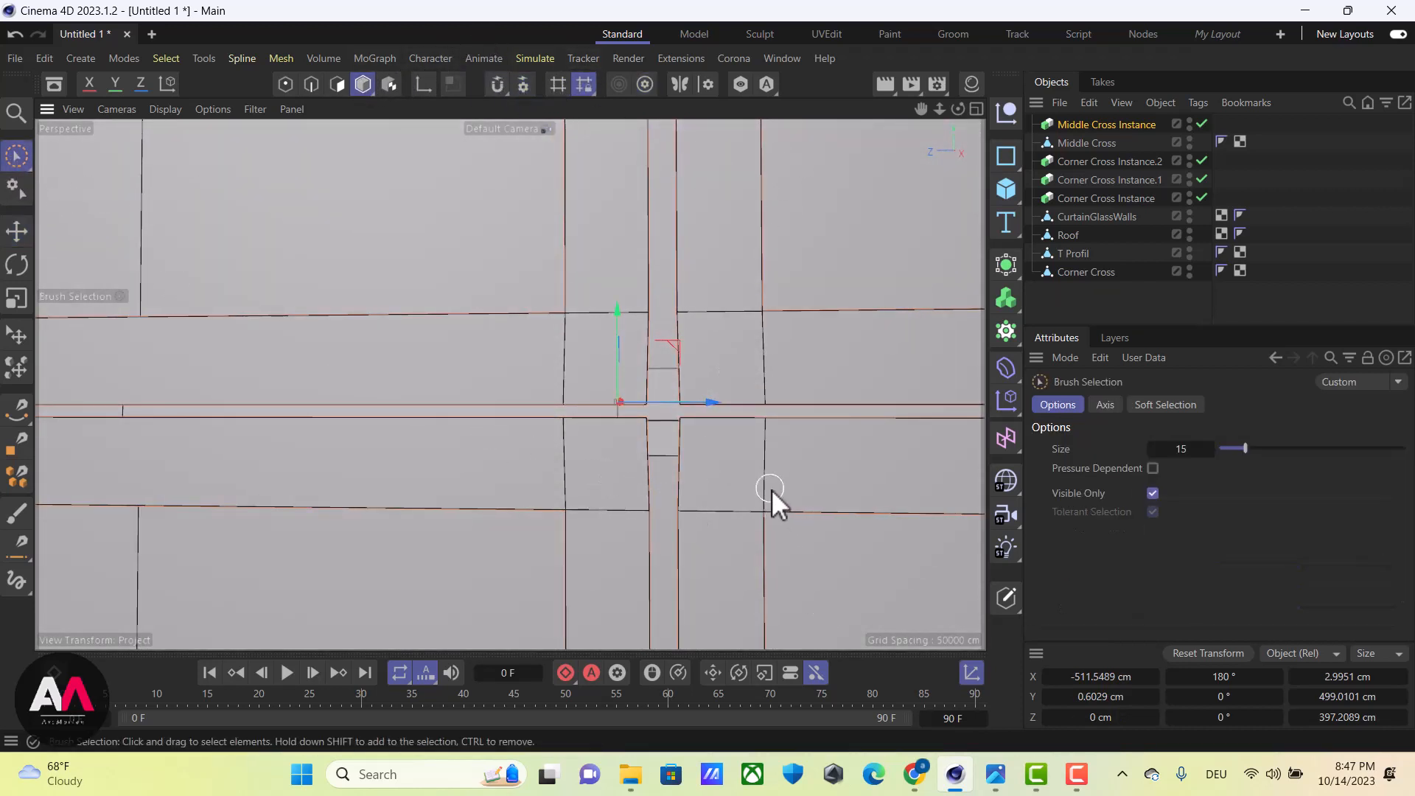
drag(696, 401, 649, 400)
scroll(657, 515, down, 3)
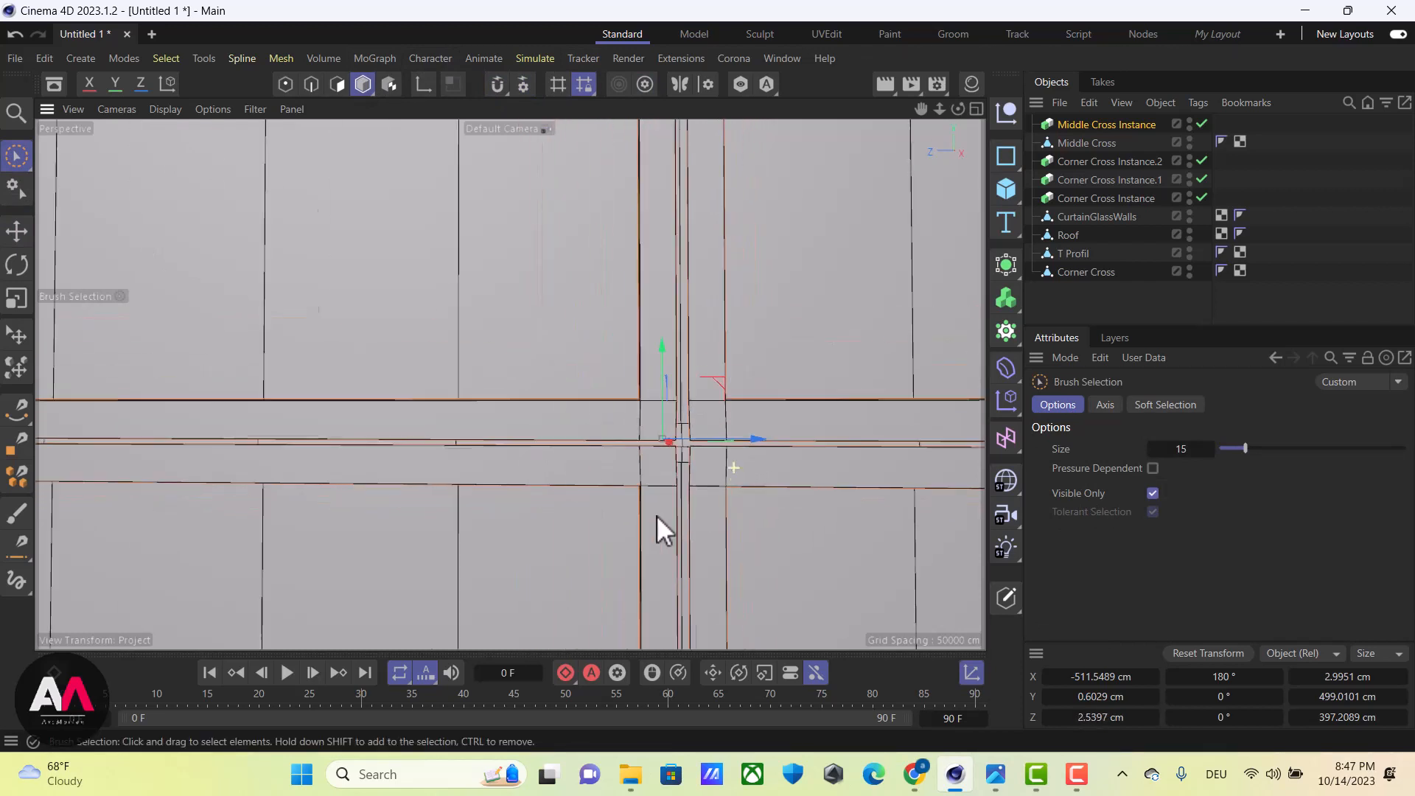
Examine the original Middle Cross's alignment on its wall and the crosses around the whole building
click(1070, 144)
scroll(560, 522, down, 6)
alt+drag(543, 429, 971, 454)
scroll(624, 365, up, 5)
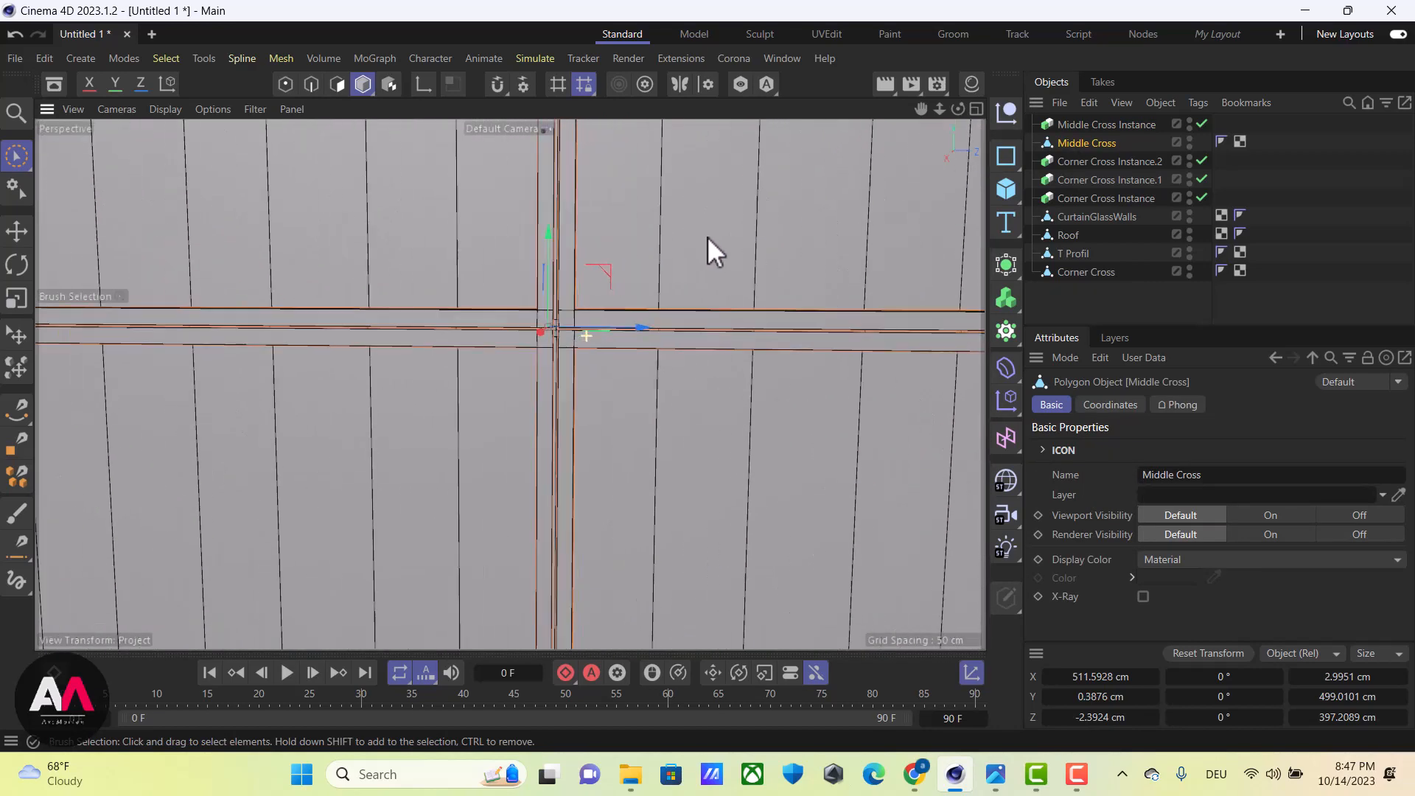
scroll(633, 423, up, 2)
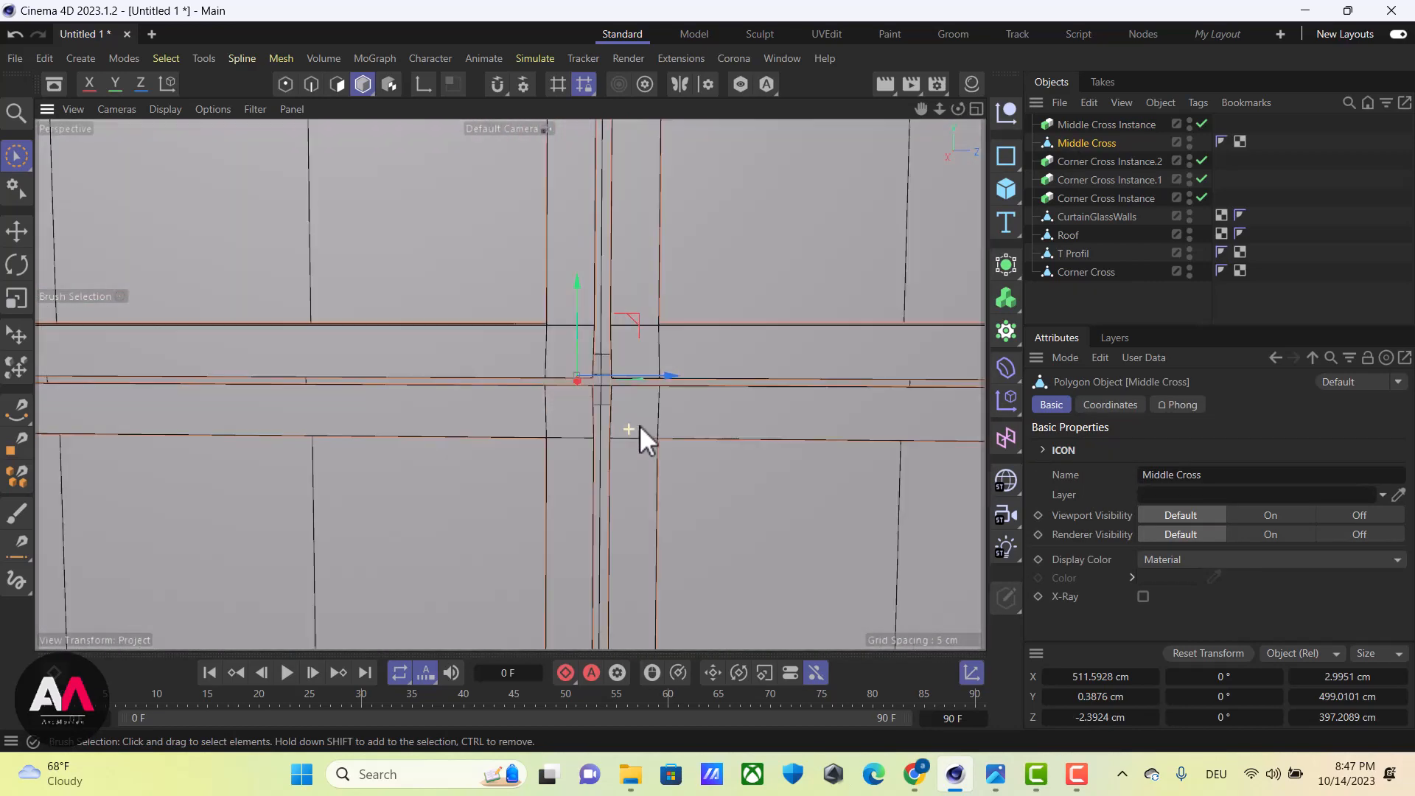
scroll(643, 476, down, 10)
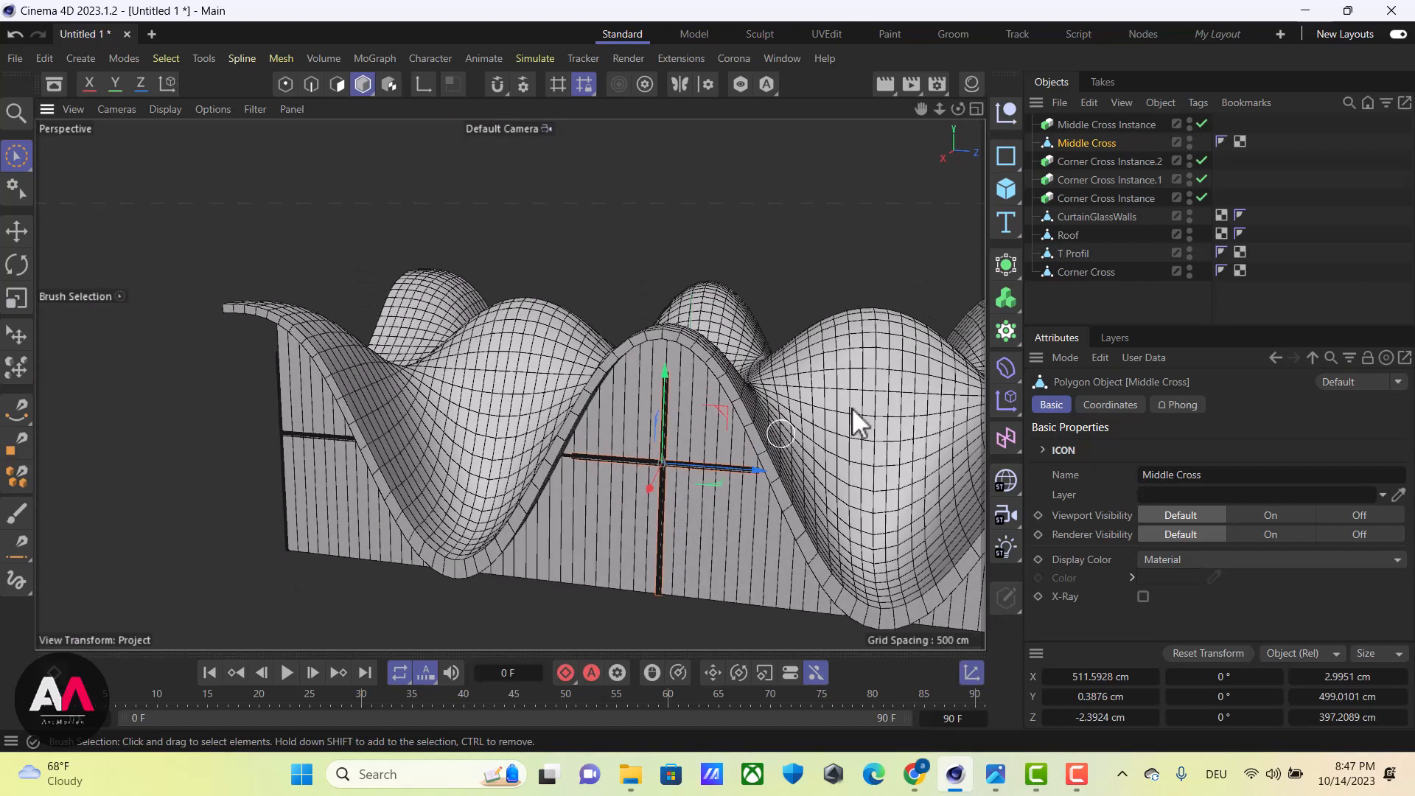
click(1138, 286)
scroll(186, 502, down, 5)
mouse_move(132, 590)
alt+mouse_down()
mouse_move(347, 474)
mouse_move(411, 385)
mouse_move(485, 505)
mouse_move(537, 490)
alt+mouse_up()
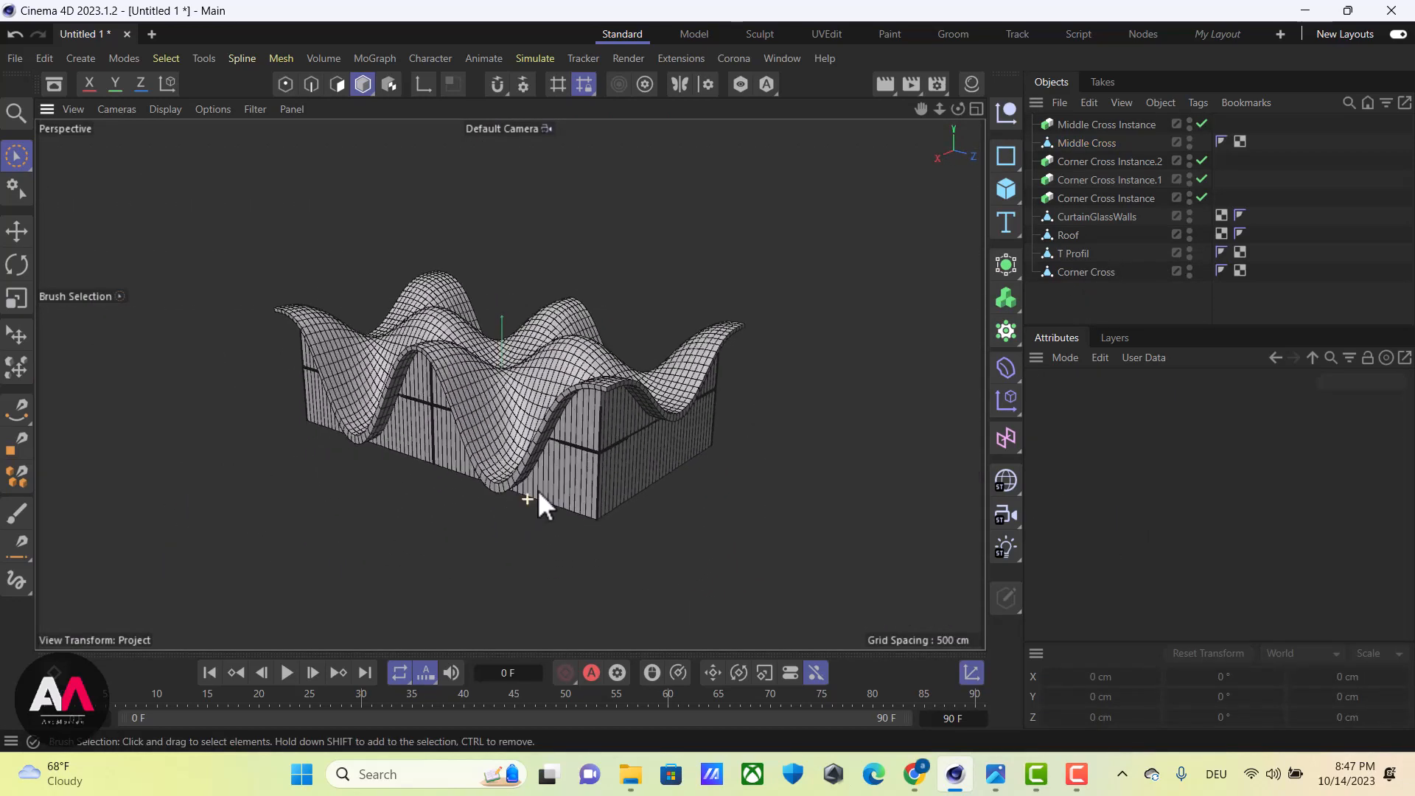
scroll(695, 512, up, 2)
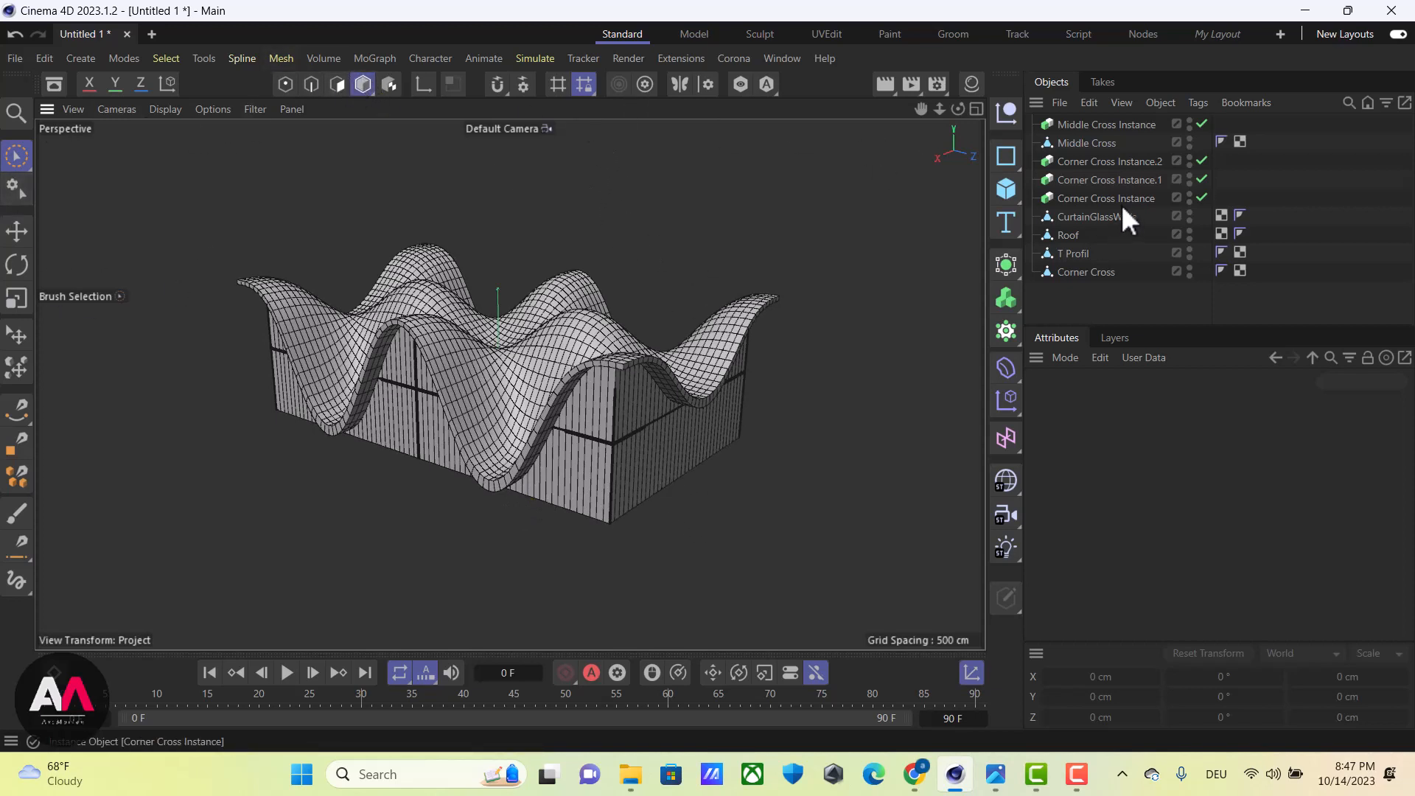
Add a Cube and lower it along Y to about -574 cm, beneath the building
click(1007, 189)
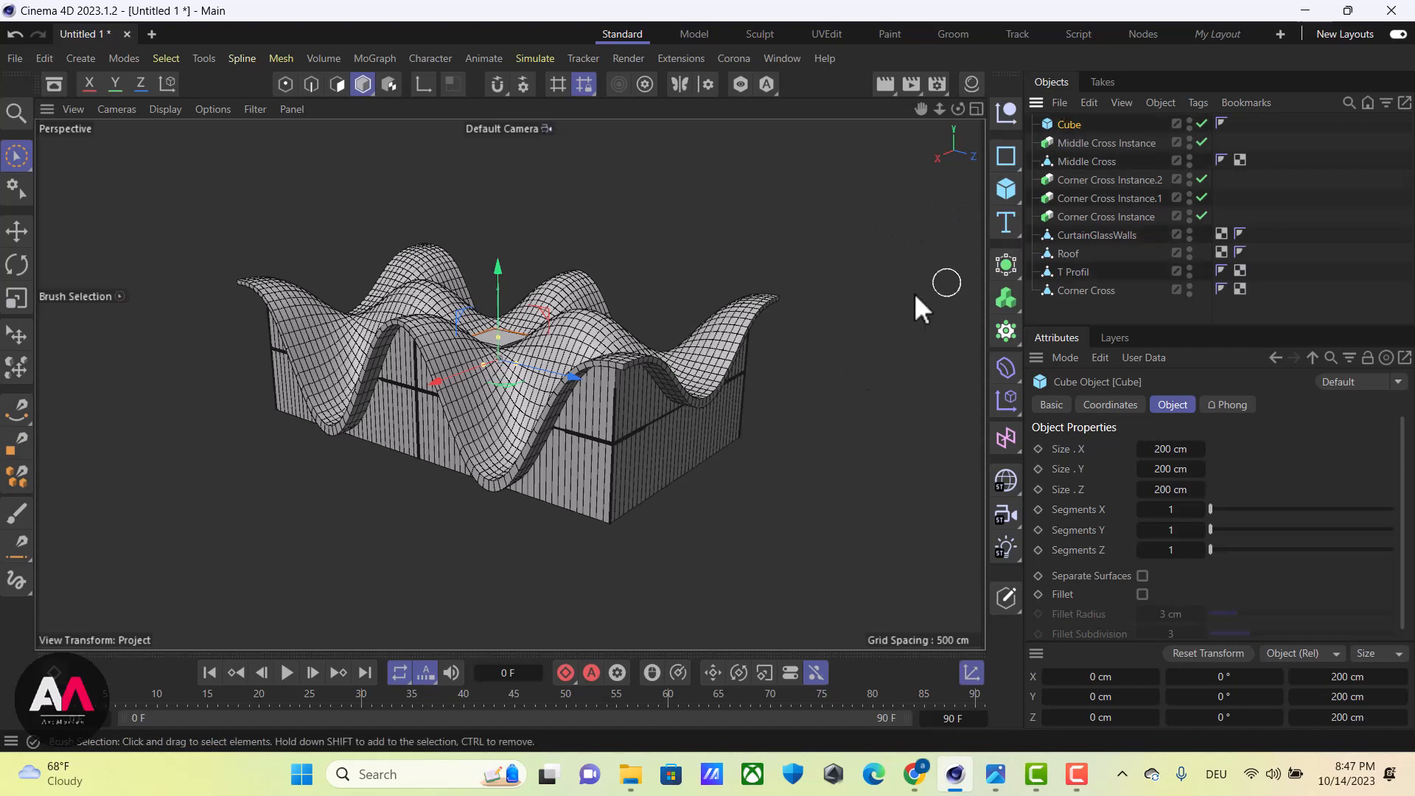
scroll(607, 381, up, 2)
key(e)
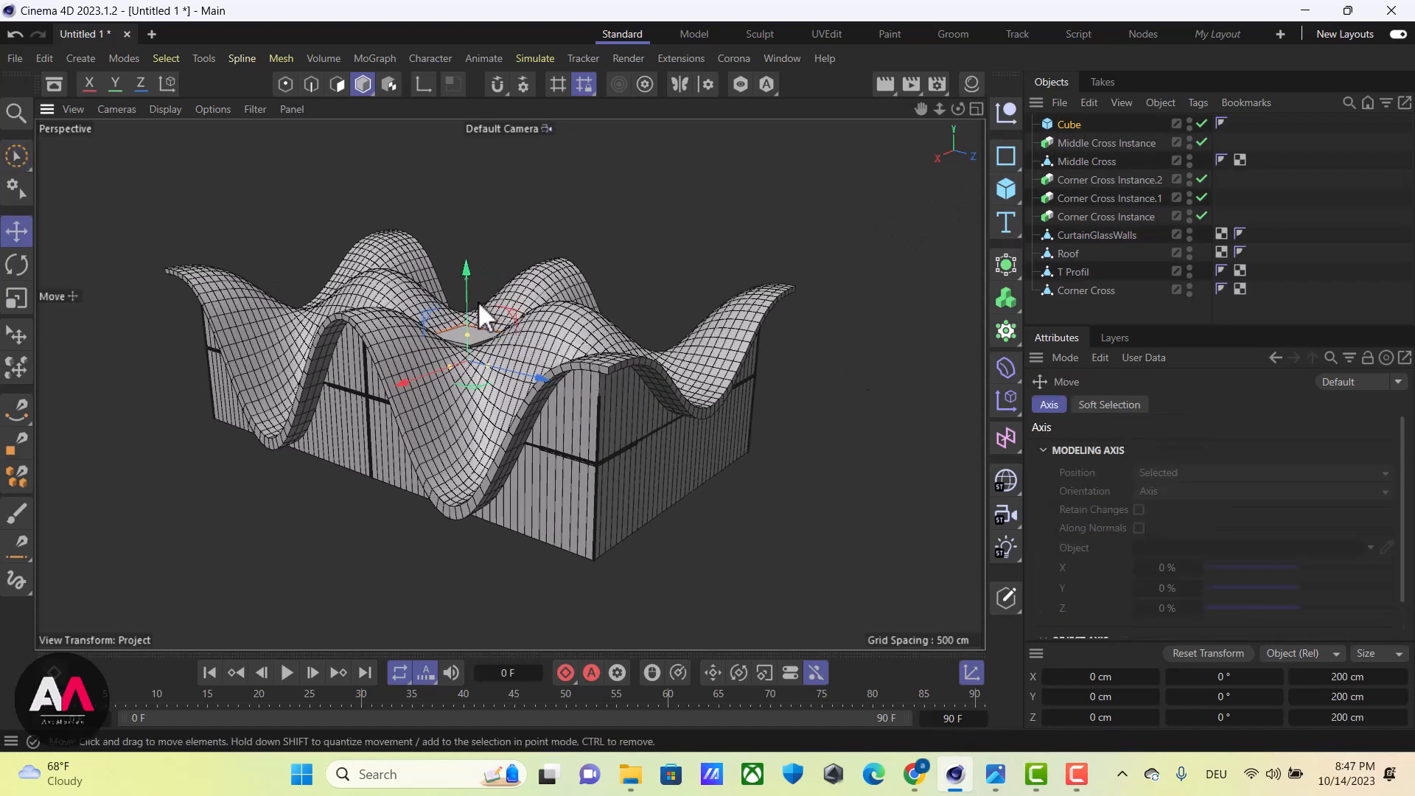
drag(466, 299, 475, 432)
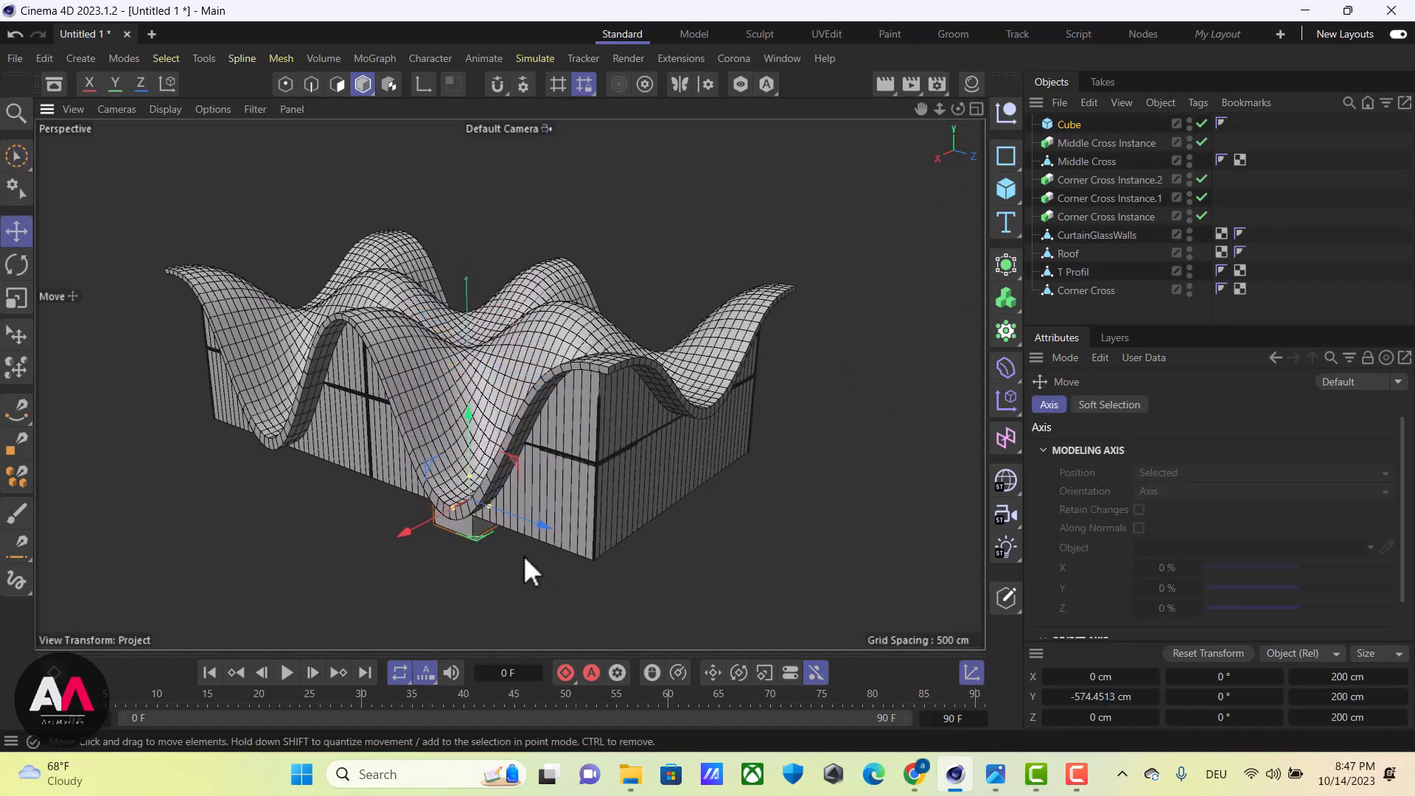
Stretch the Cube to about 1767 cm in Z and 1303 cm in X, and raise it to about -391 cm in Y
drag(488, 508, 659, 592)
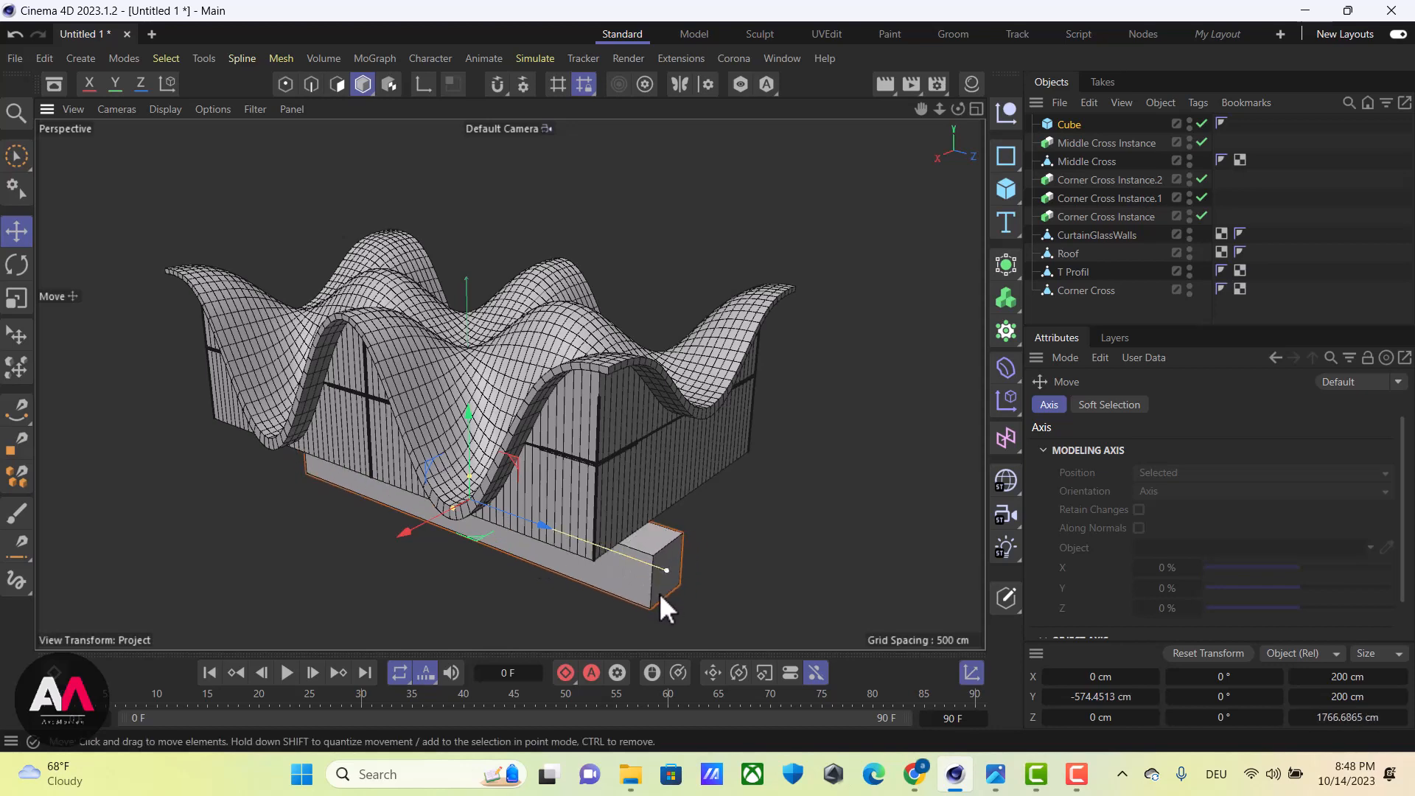
drag(457, 505, 445, 544)
drag(569, 454, 652, 409)
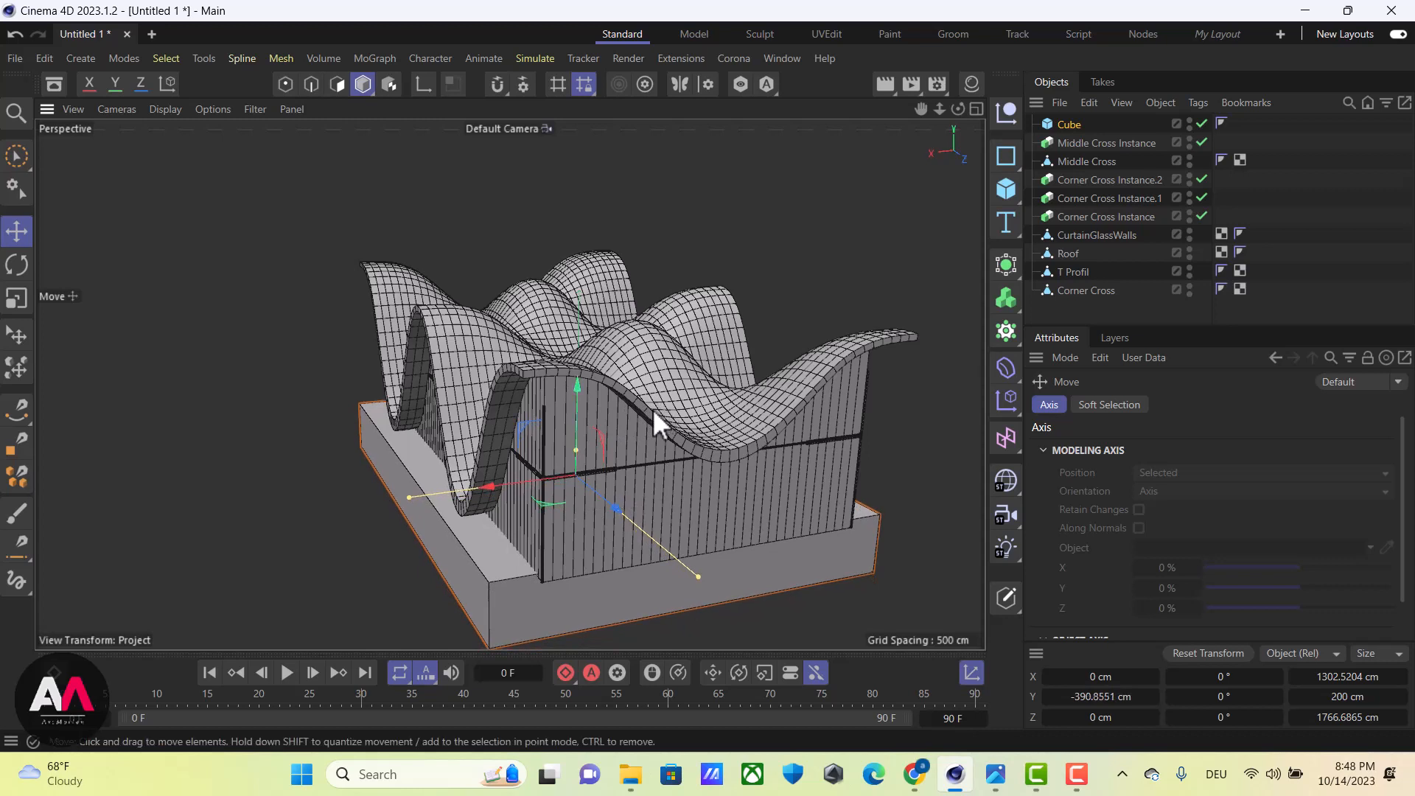
Adjust the base Cube's size to about 1952 cm in Z and 1249 cm in X, and display its object properties
drag(701, 578, 716, 590)
drag(410, 497, 427, 392)
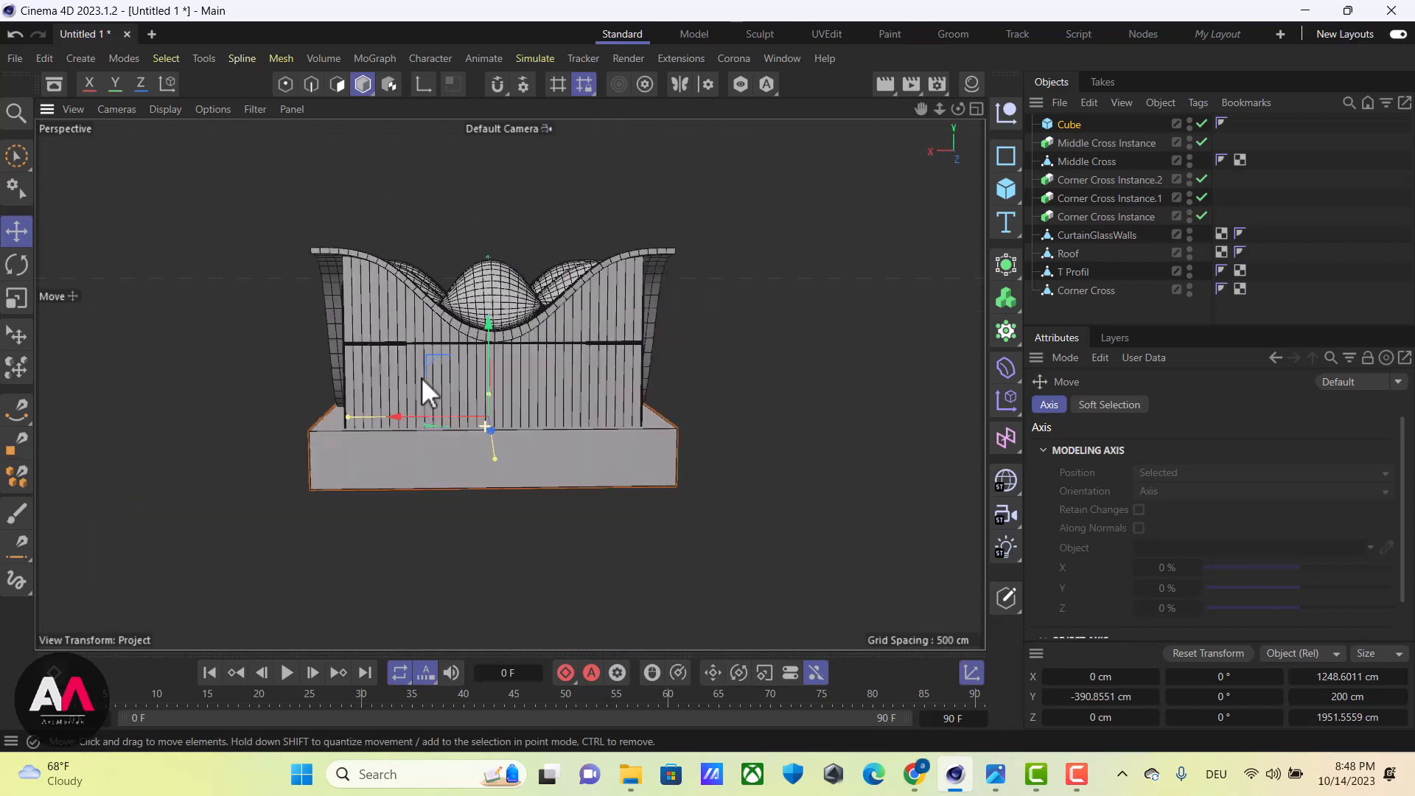
alt+right_drag(427, 391, 572, 449)
alt+drag(572, 449, 678, 472)
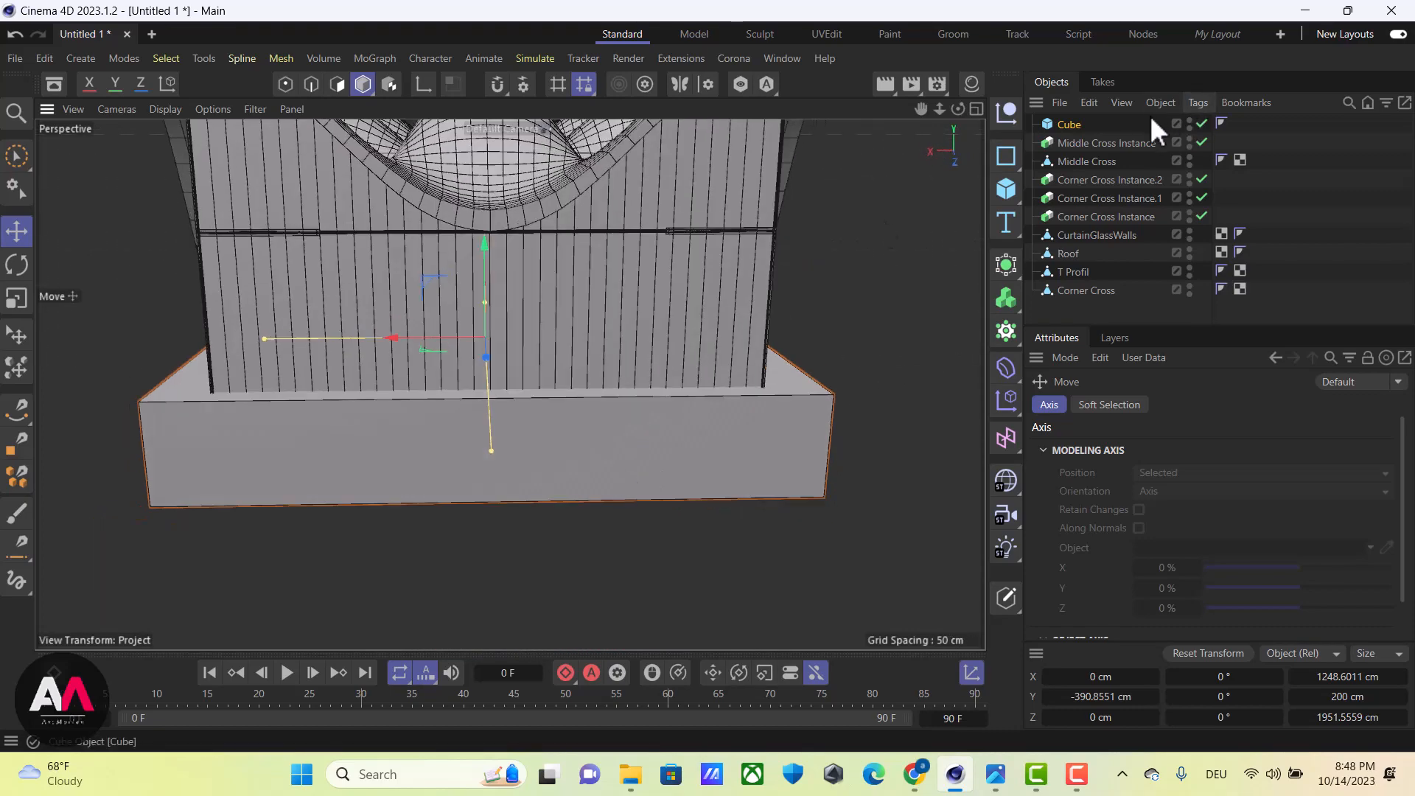
click(1068, 122)
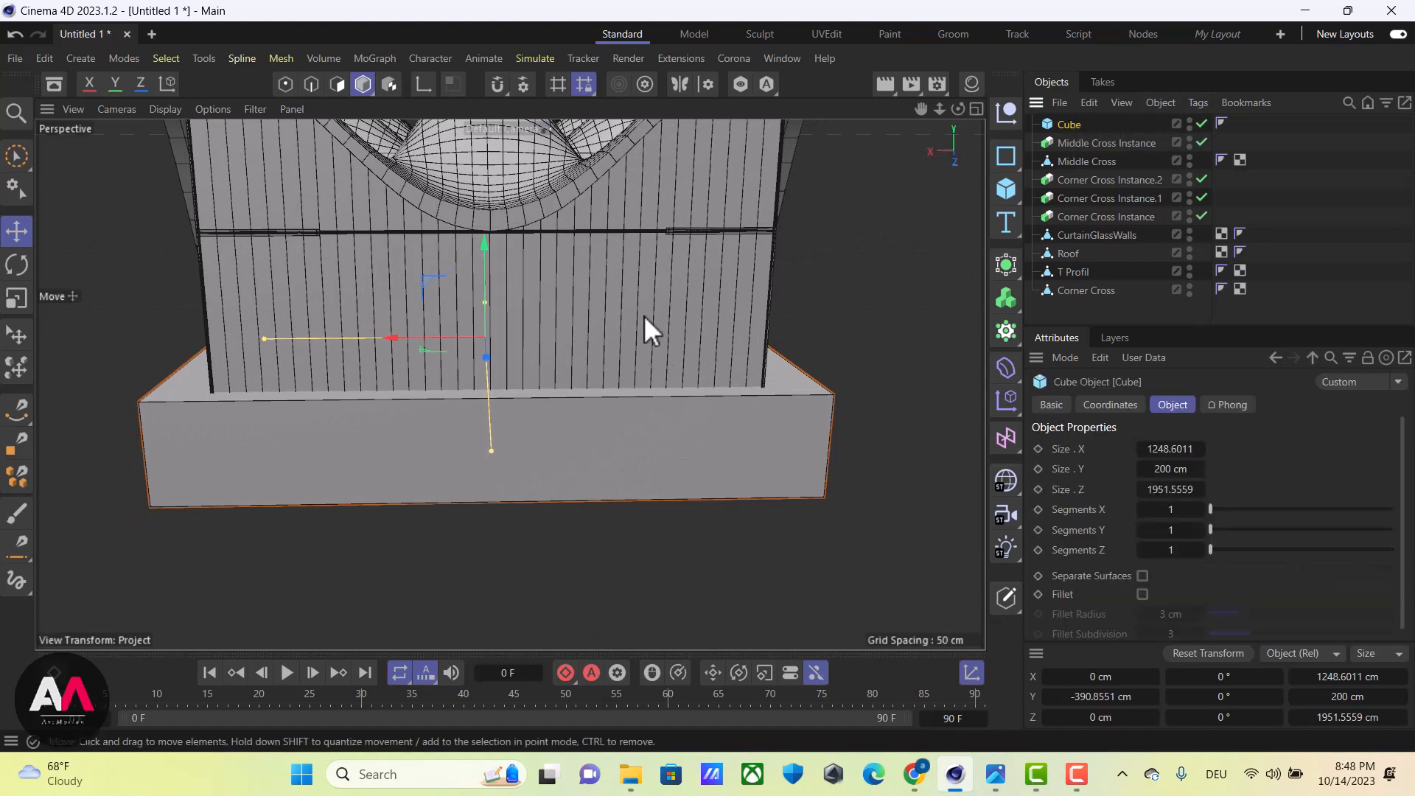
Make the base Cube editable and add three evenly spaced horizontal loop cuts around its sides
key(c)
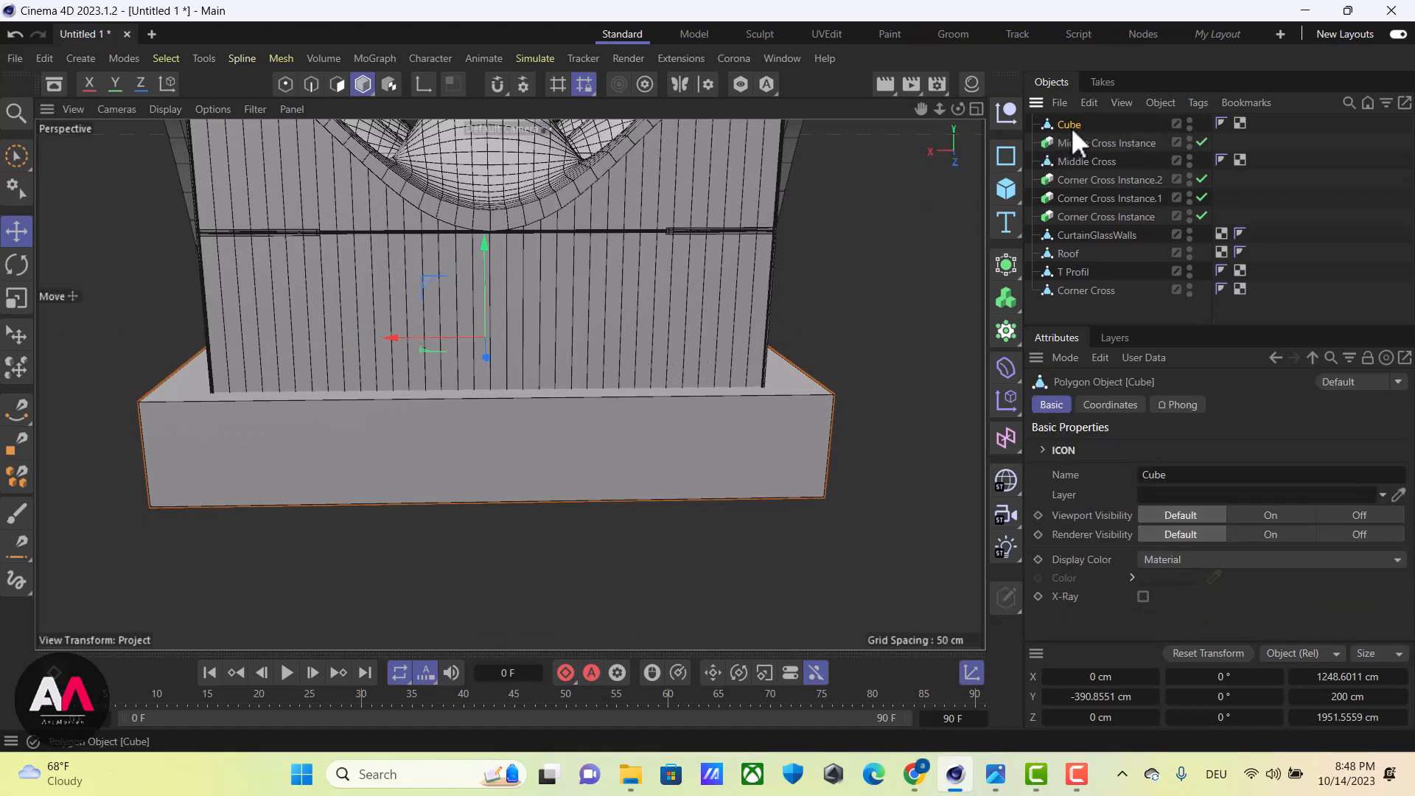
key(k)
key(l)
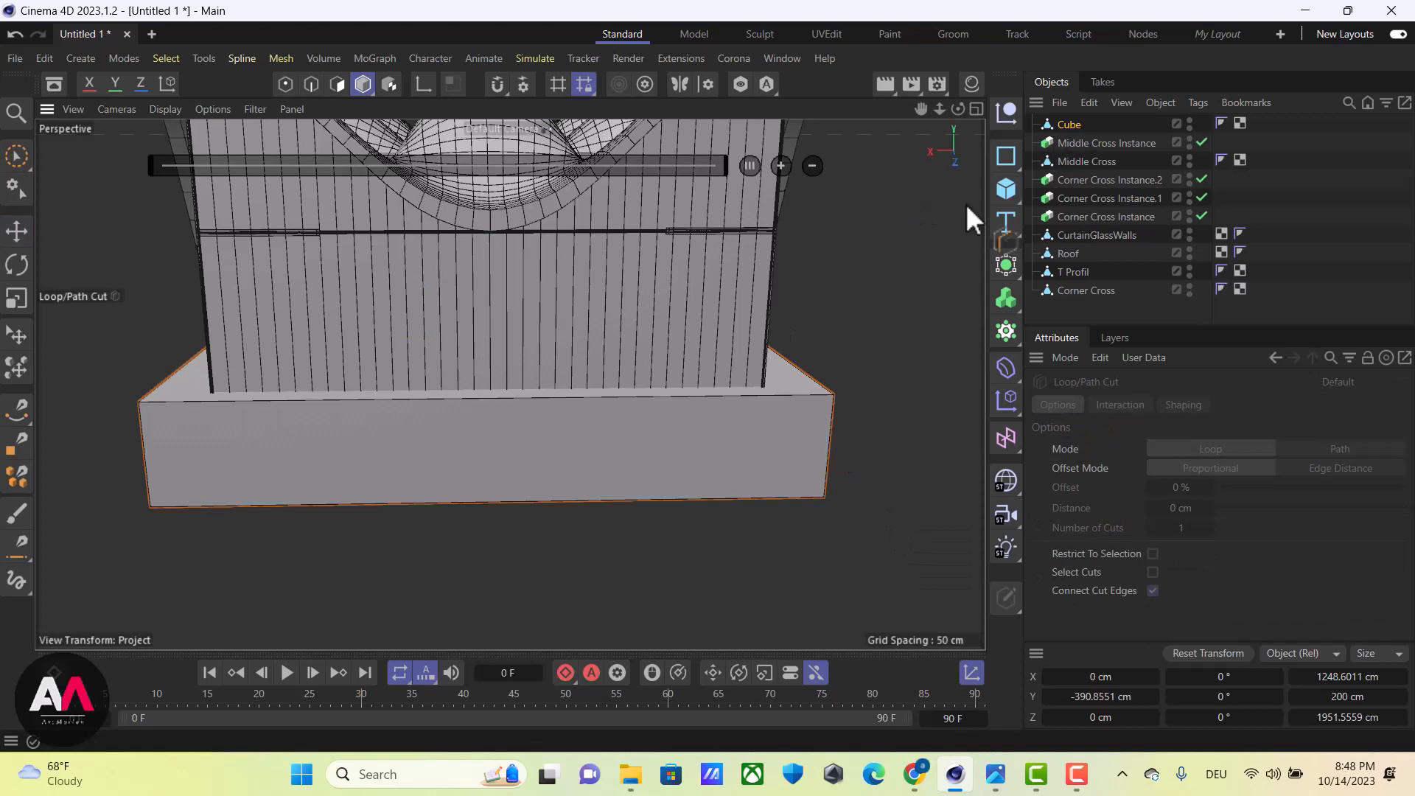
click(1066, 125)
key(k)
key(l)
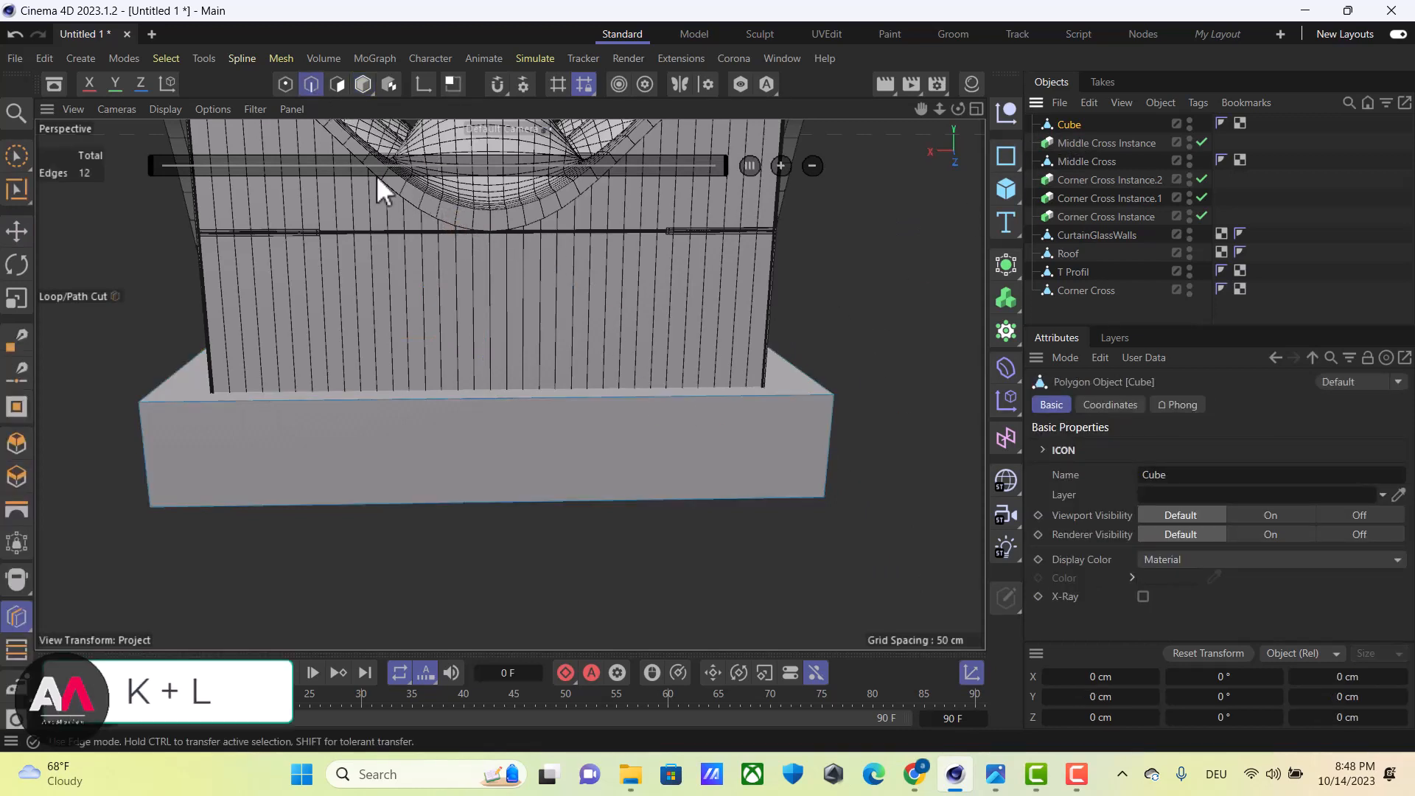
click(833, 432)
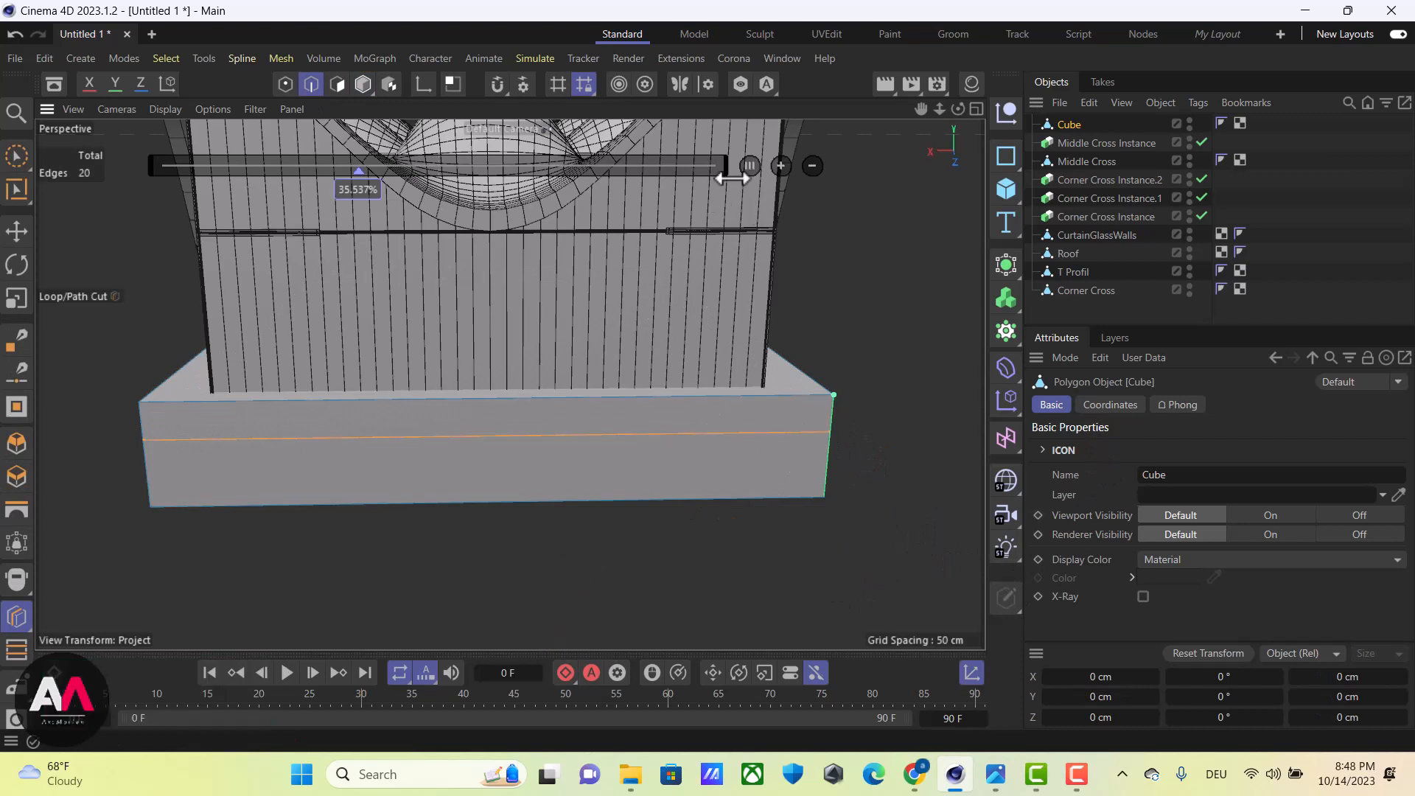
click(752, 164)
click(781, 163)
click(781, 162)
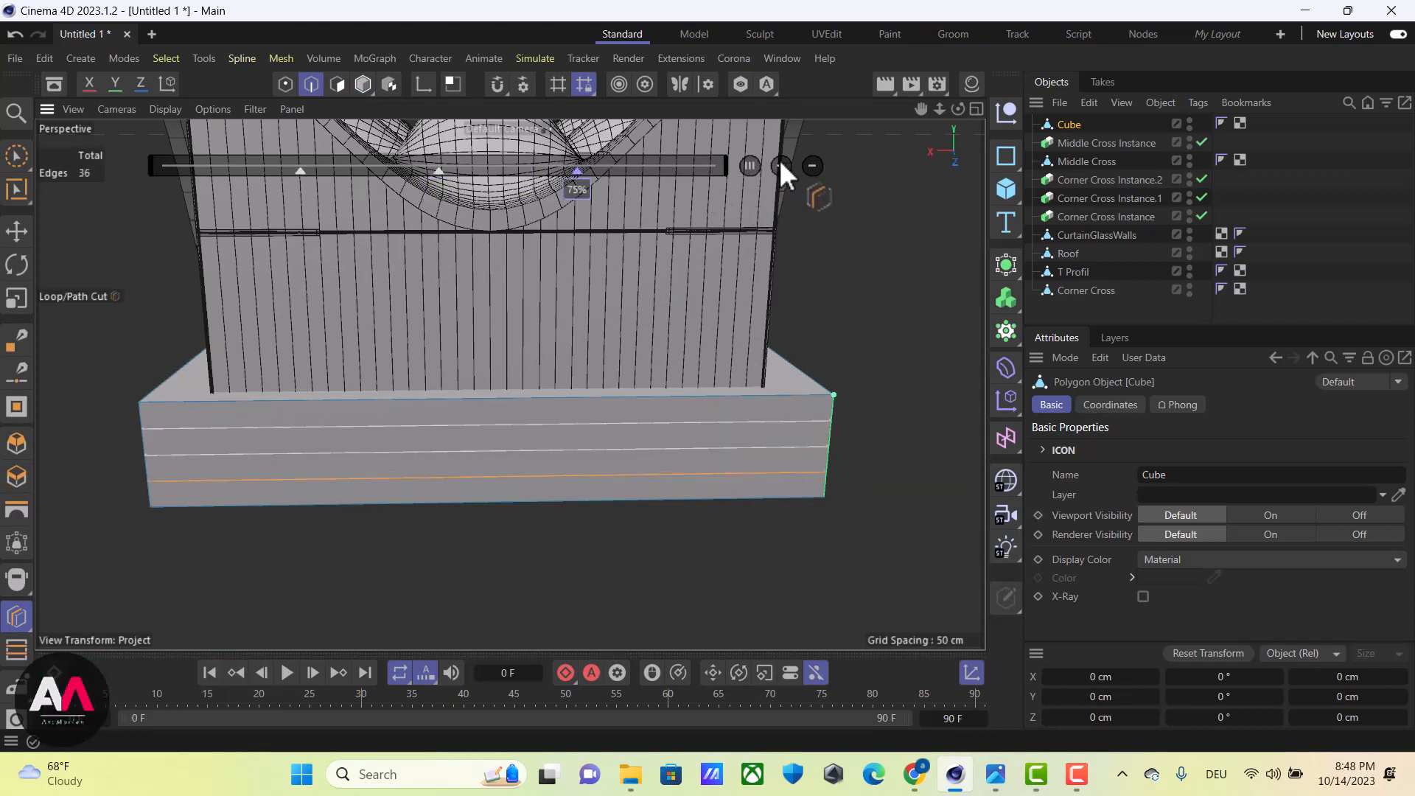
key(space)
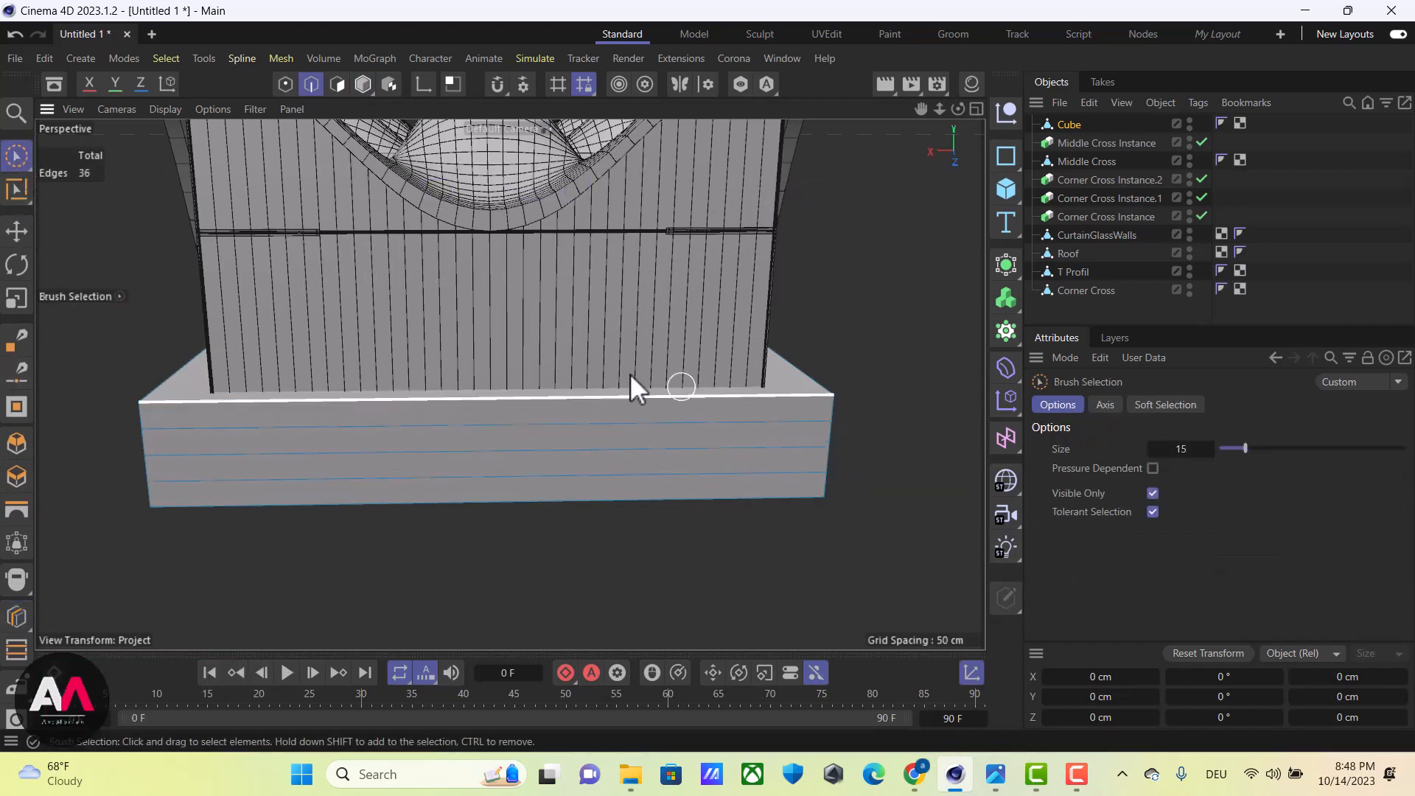
Select the lower three horizontal rings of side polygons on the base Cube
key(u)
key(l)
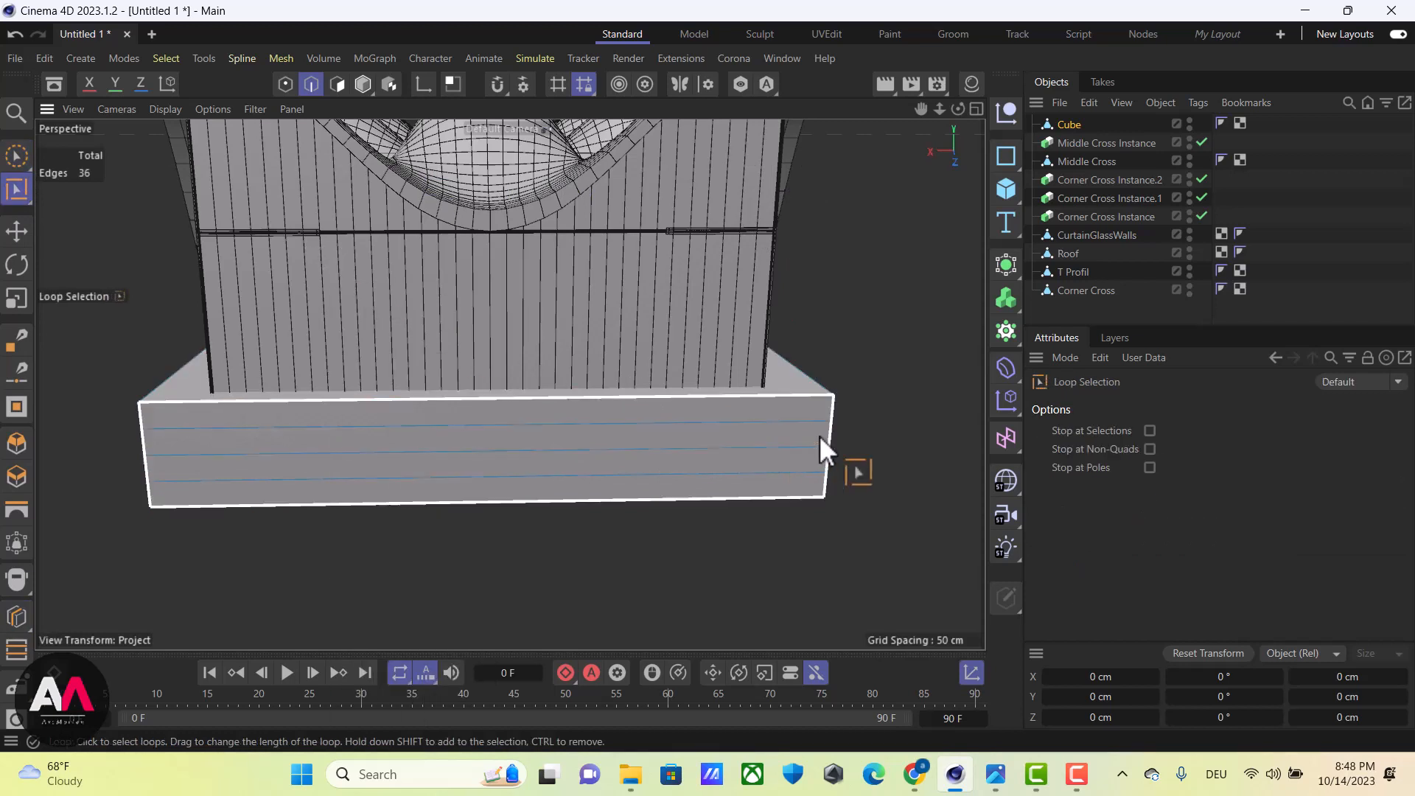
click(340, 84)
click(821, 430)
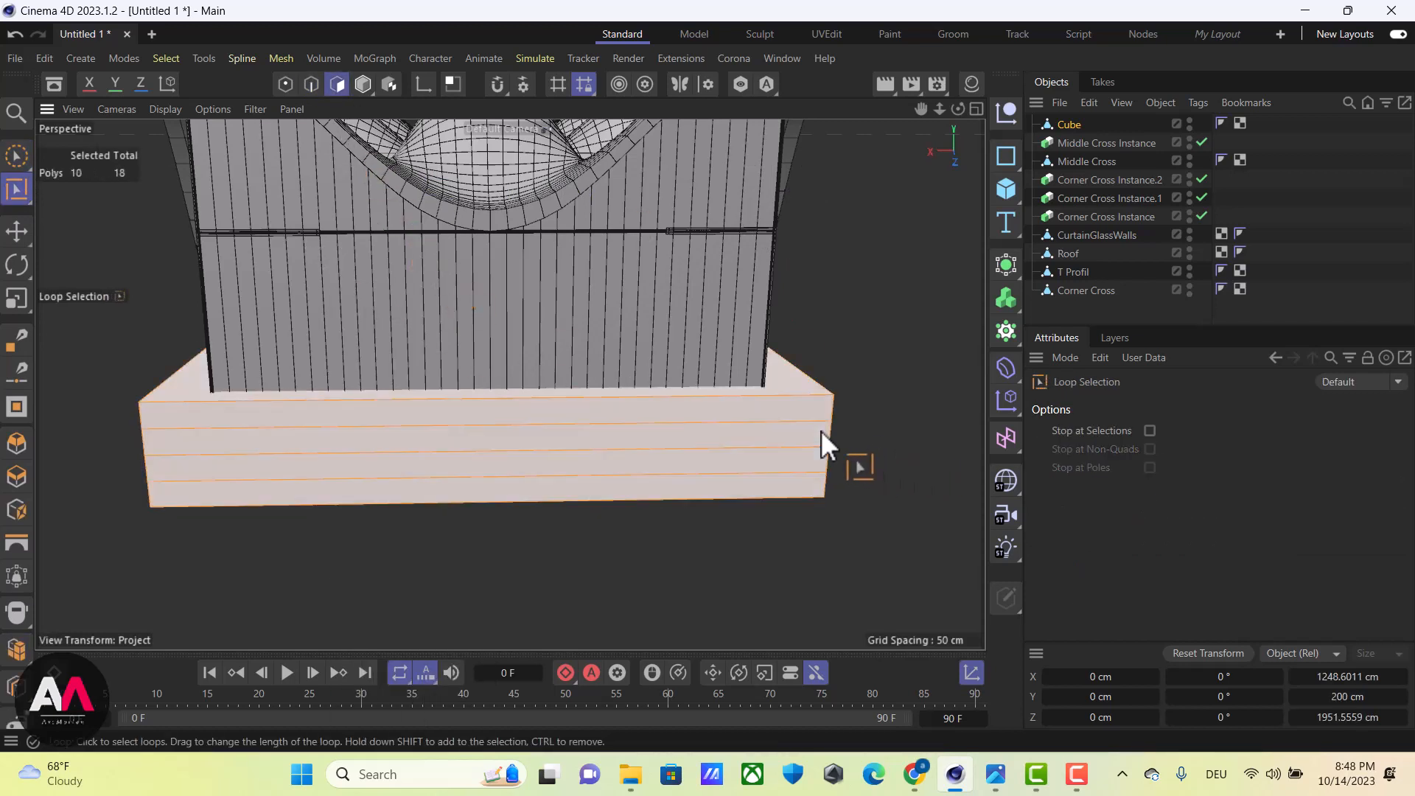
click(826, 432)
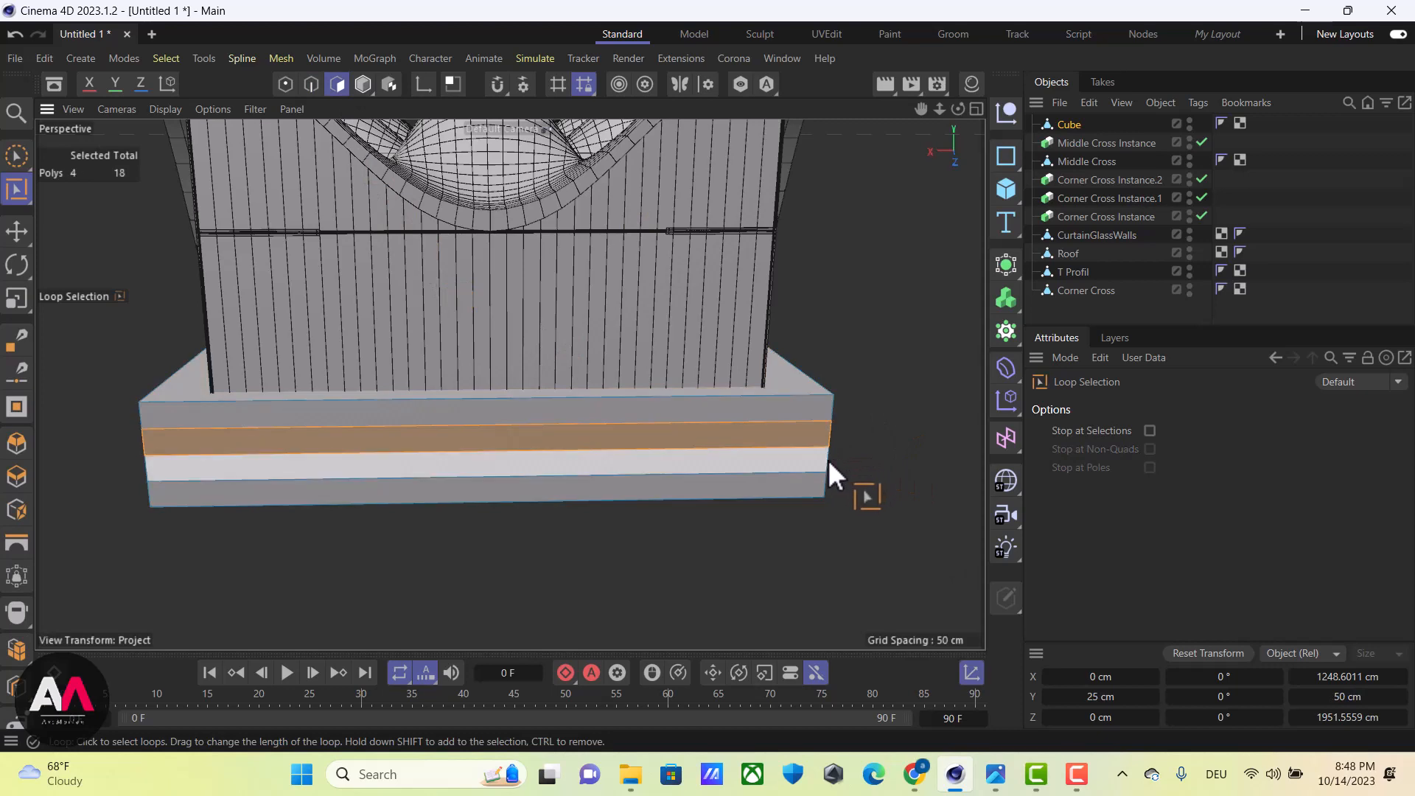
shift+click(825, 462)
shift+click(822, 485)
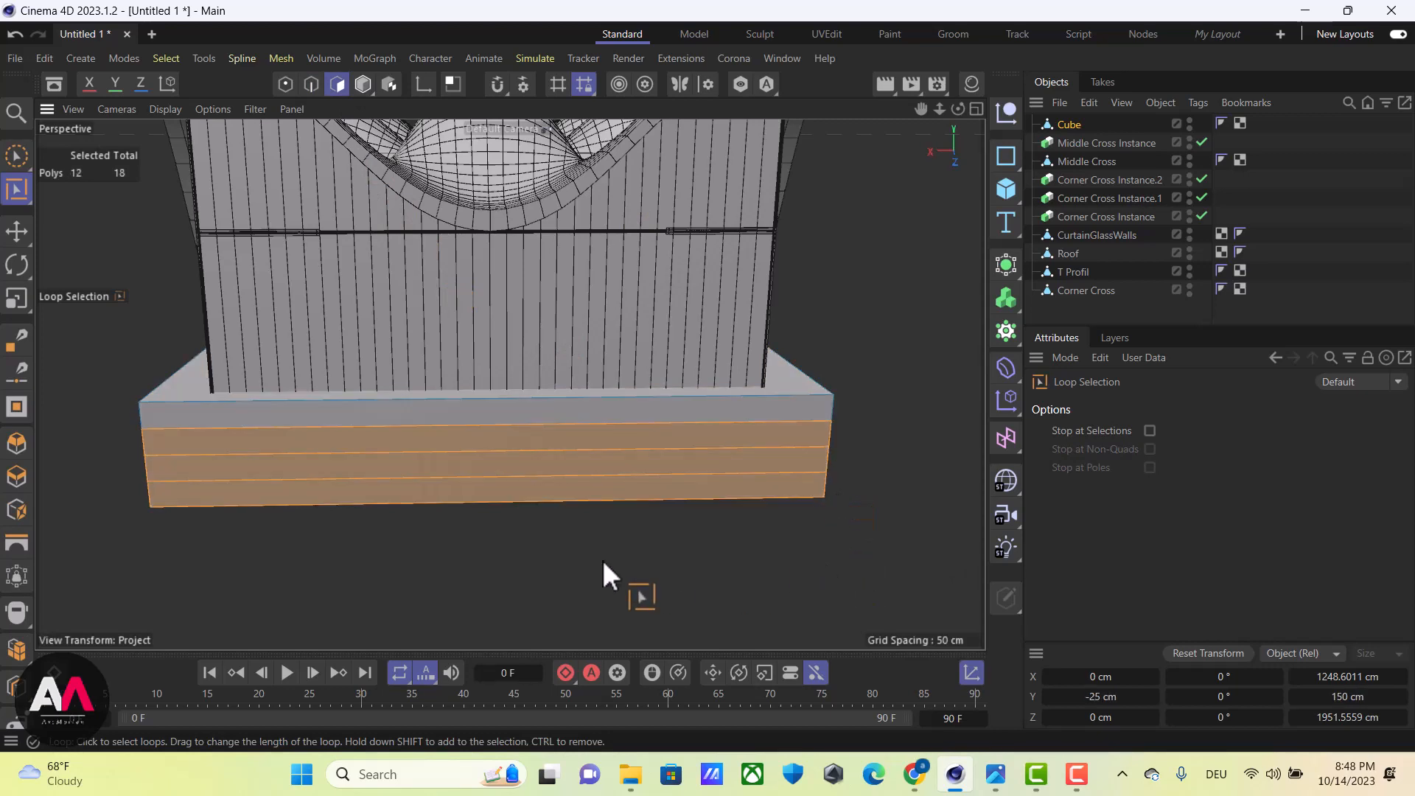
Remove the faces of one long side of the base from the selection, keeping the other three sides selected
mouse_move(338, 560)
alt+mouse_down()
mouse_move(443, 533)
mouse_move(457, 497)
mouse_move(332, 443)
alt+mouse_up()
key(d)
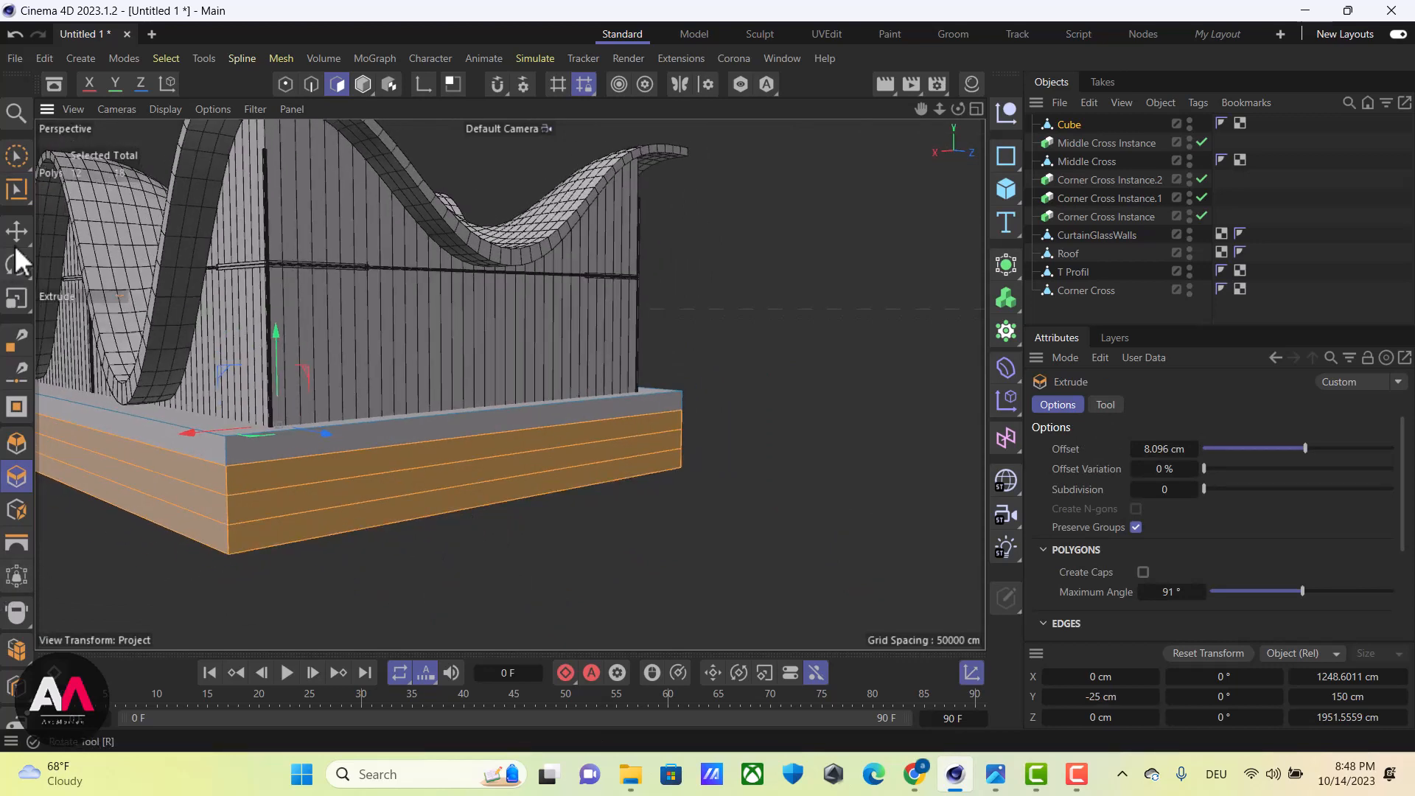
click(18, 156)
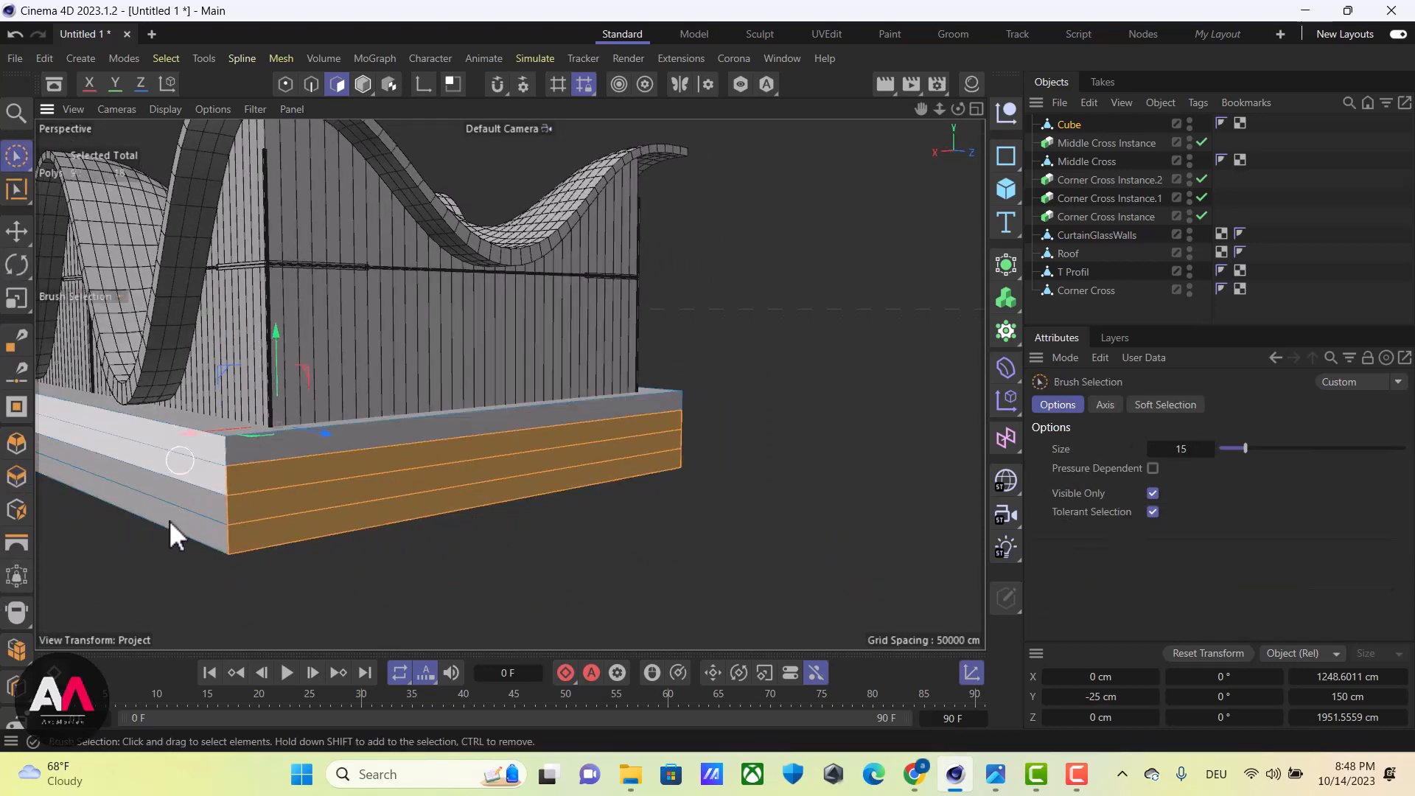
mouse_move(352, 555)
alt+mouse_down()
mouse_move(263, 538)
mouse_move(510, 564)
mouse_move(259, 452)
mouse_move(435, 471)
mouse_move(392, 481)
mouse_move(379, 468)
mouse_move(567, 400)
alt+mouse_up()
scroll(567, 400, down, 5)
alt+drag(525, 461, 723, 496)
Extrude the selected lower side faces outward with an offset of 90 cm to form the first step
key(d)
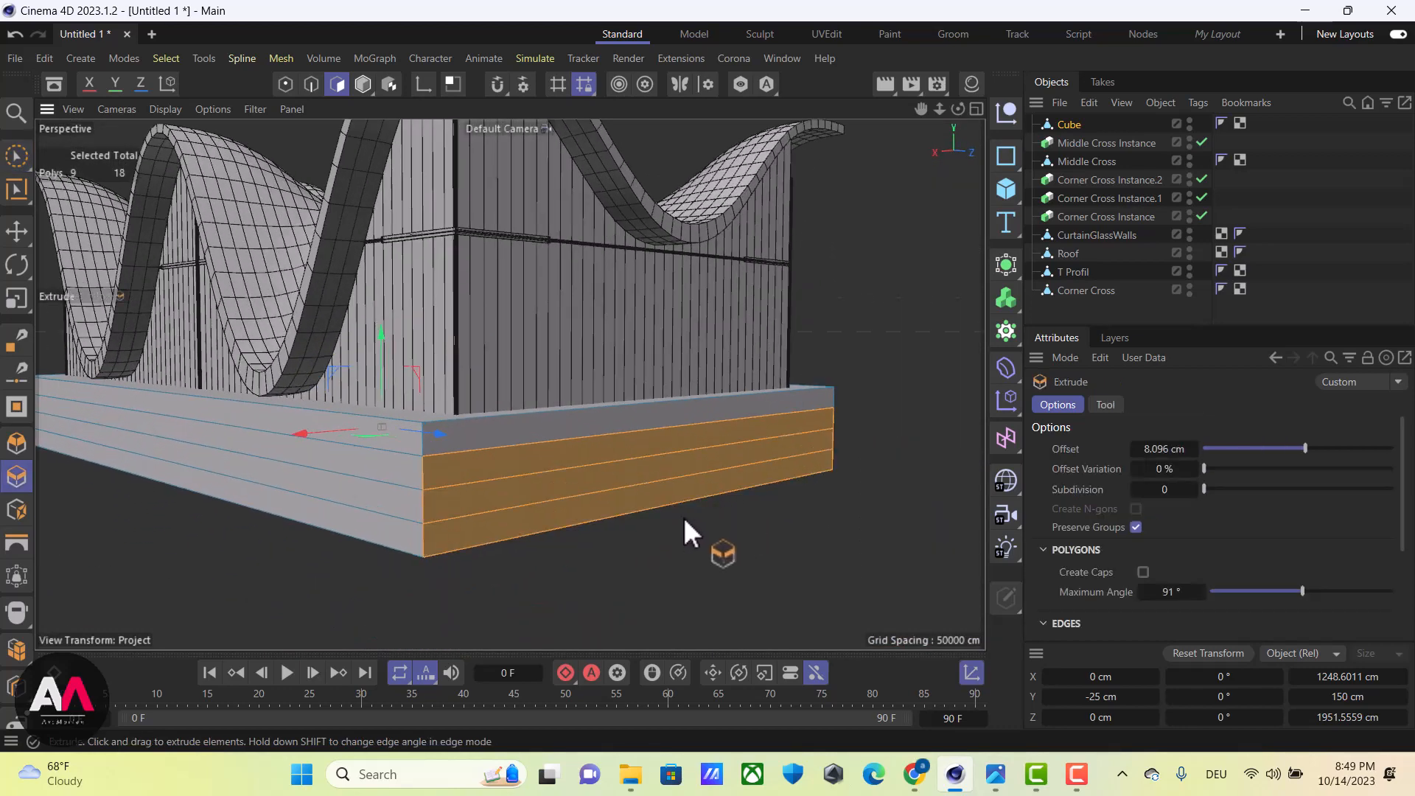
alt+drag(505, 578, 572, 474)
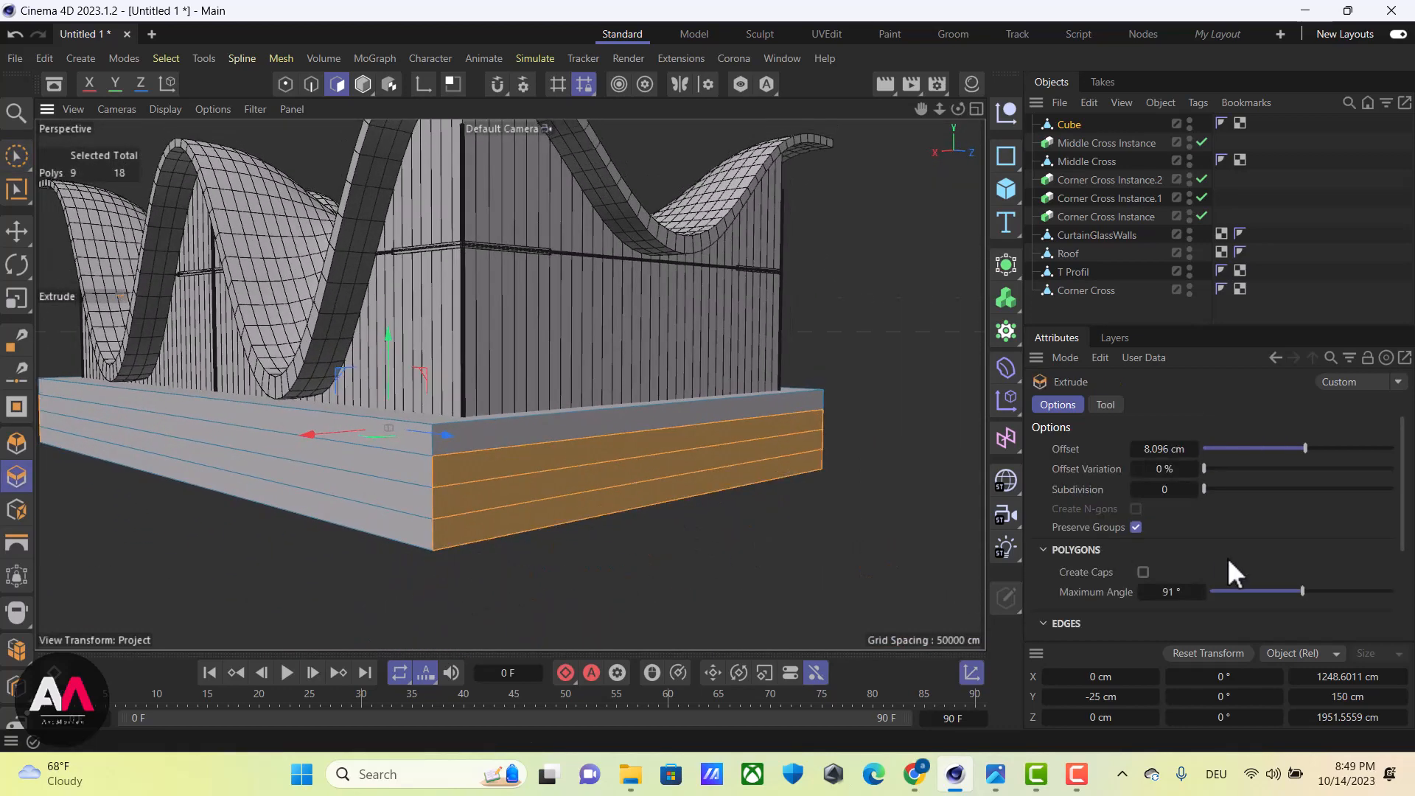
drag(707, 512, 908, 513)
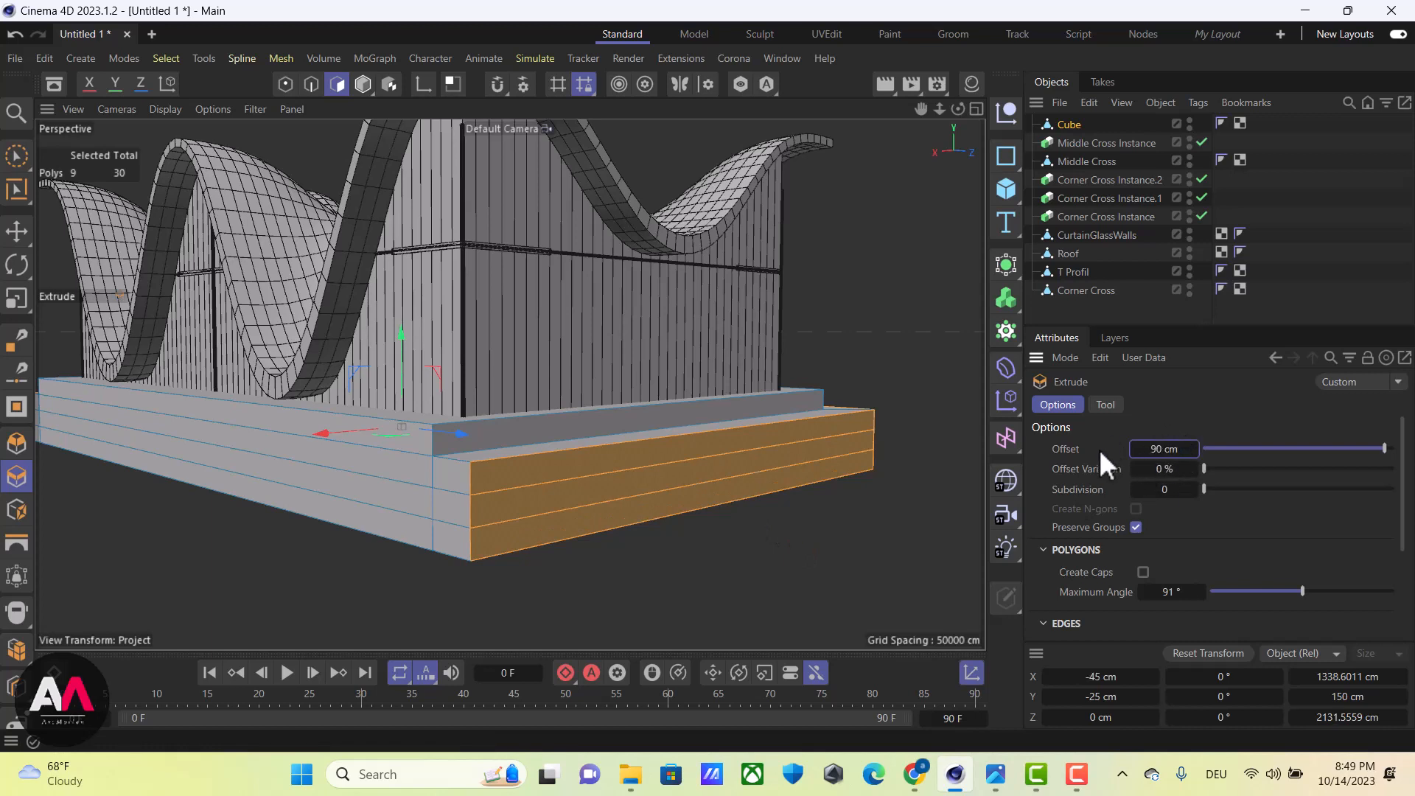
Deselect the uppermost selected ring and extrude the remaining two rows by 90 cm for the second step
key(u)
key(l)
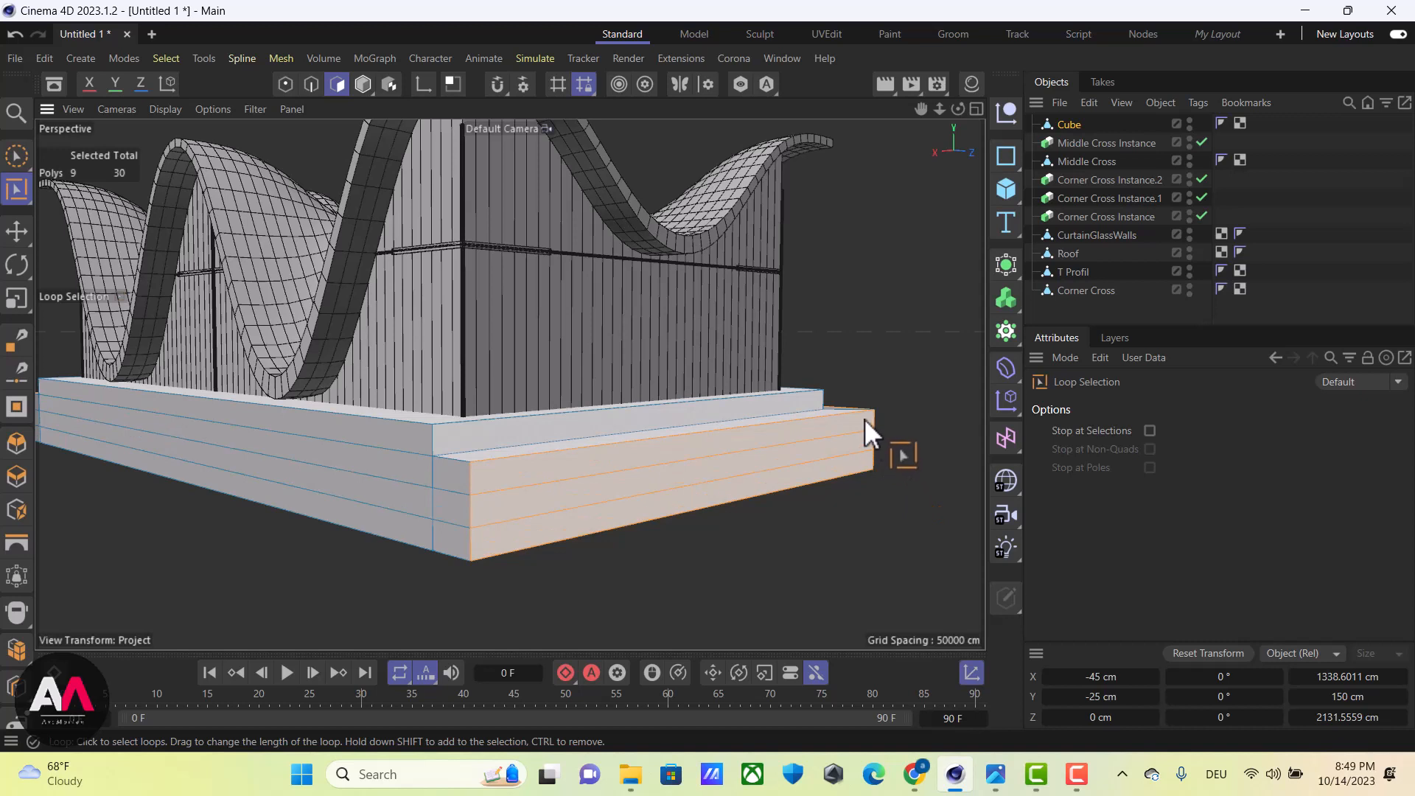
drag(876, 414, 874, 421)
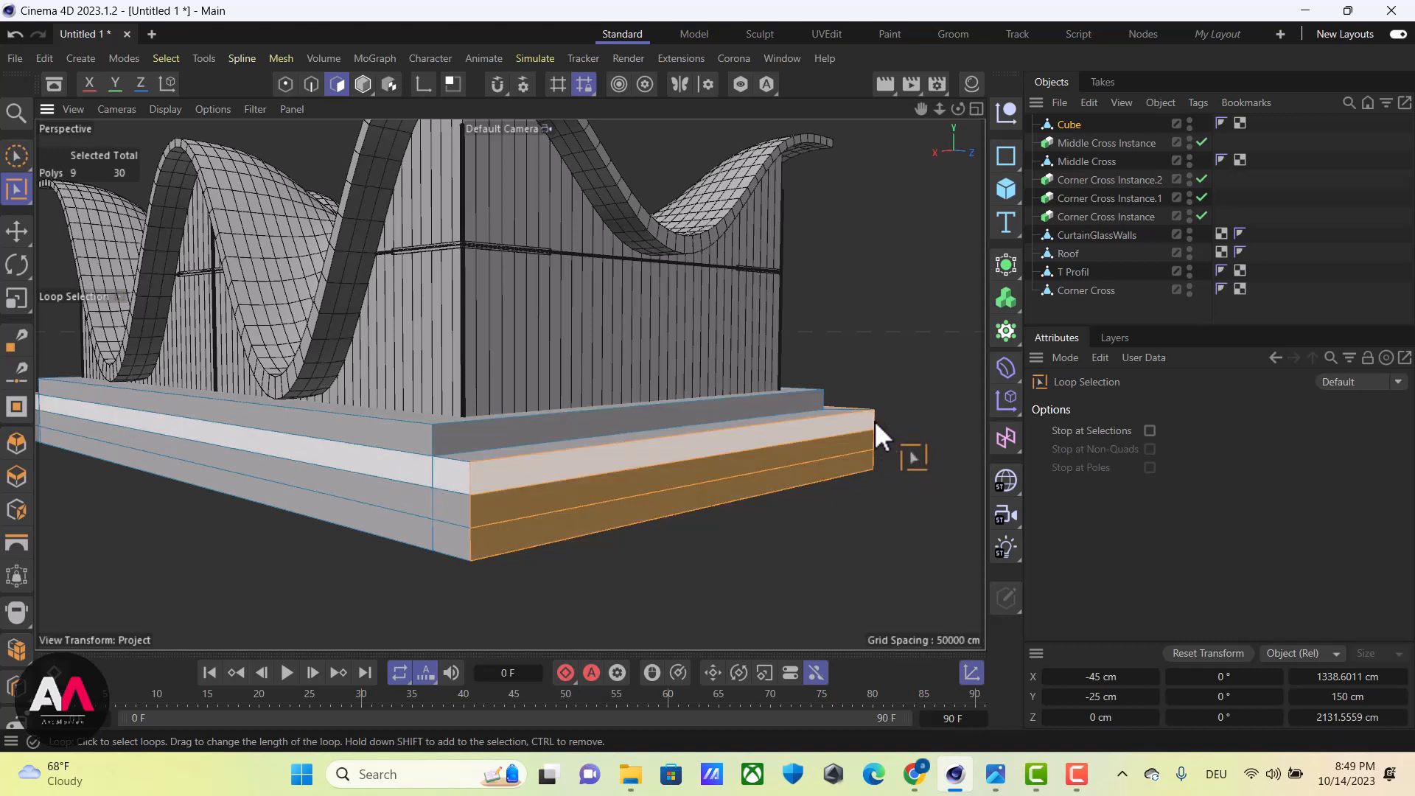
key(d)
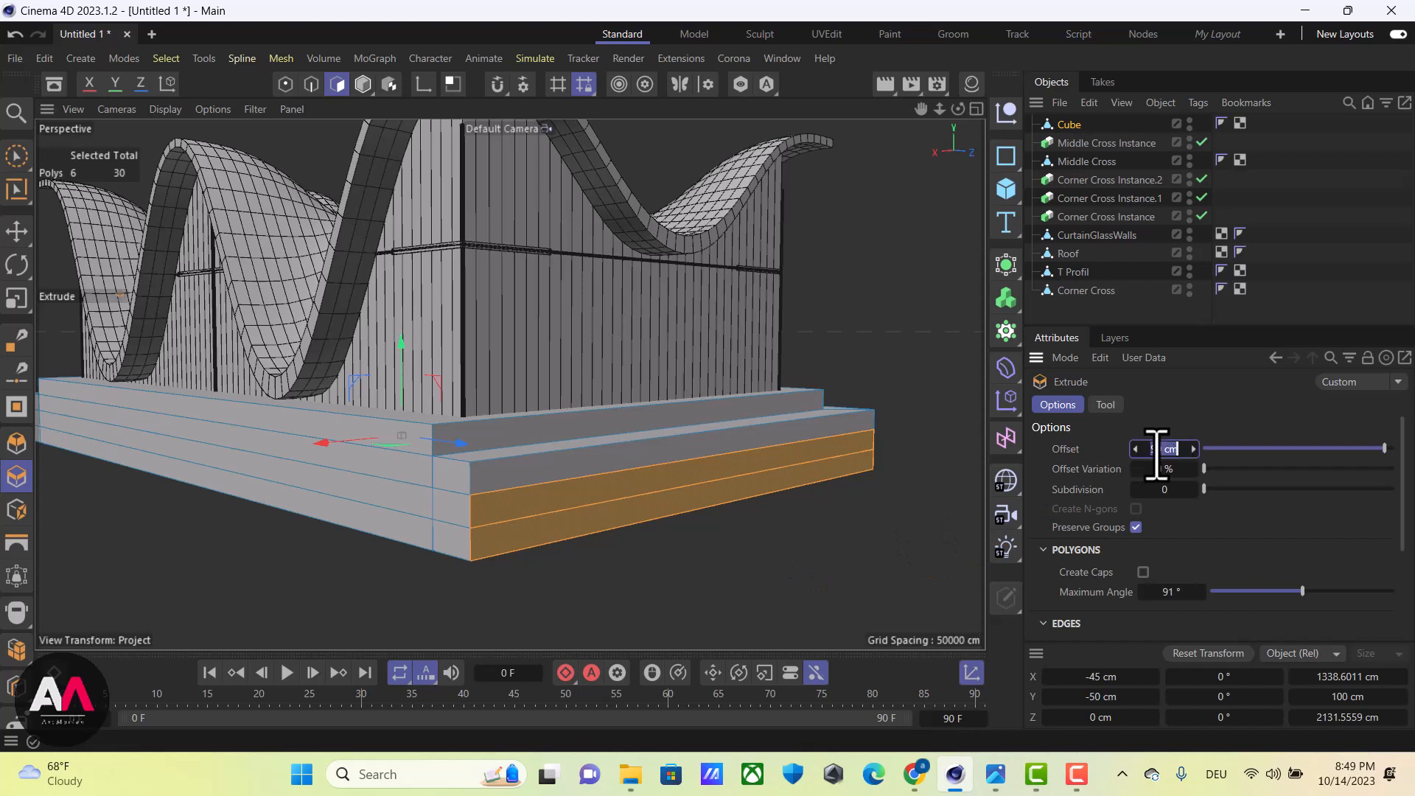
key(Return)
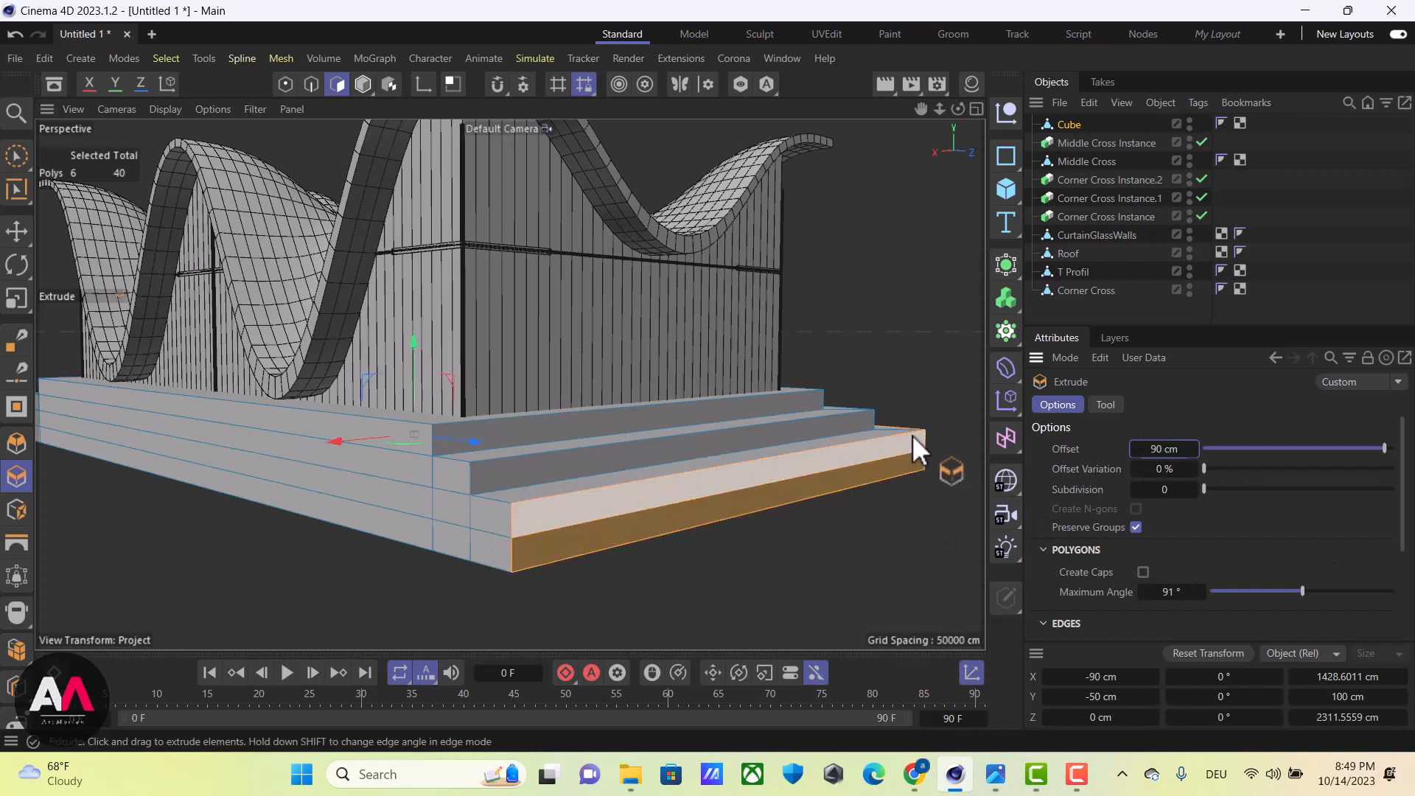
Leave only the lowest row of faces selected and extrude it by 90 cm for the third step
key(u)
key(l)
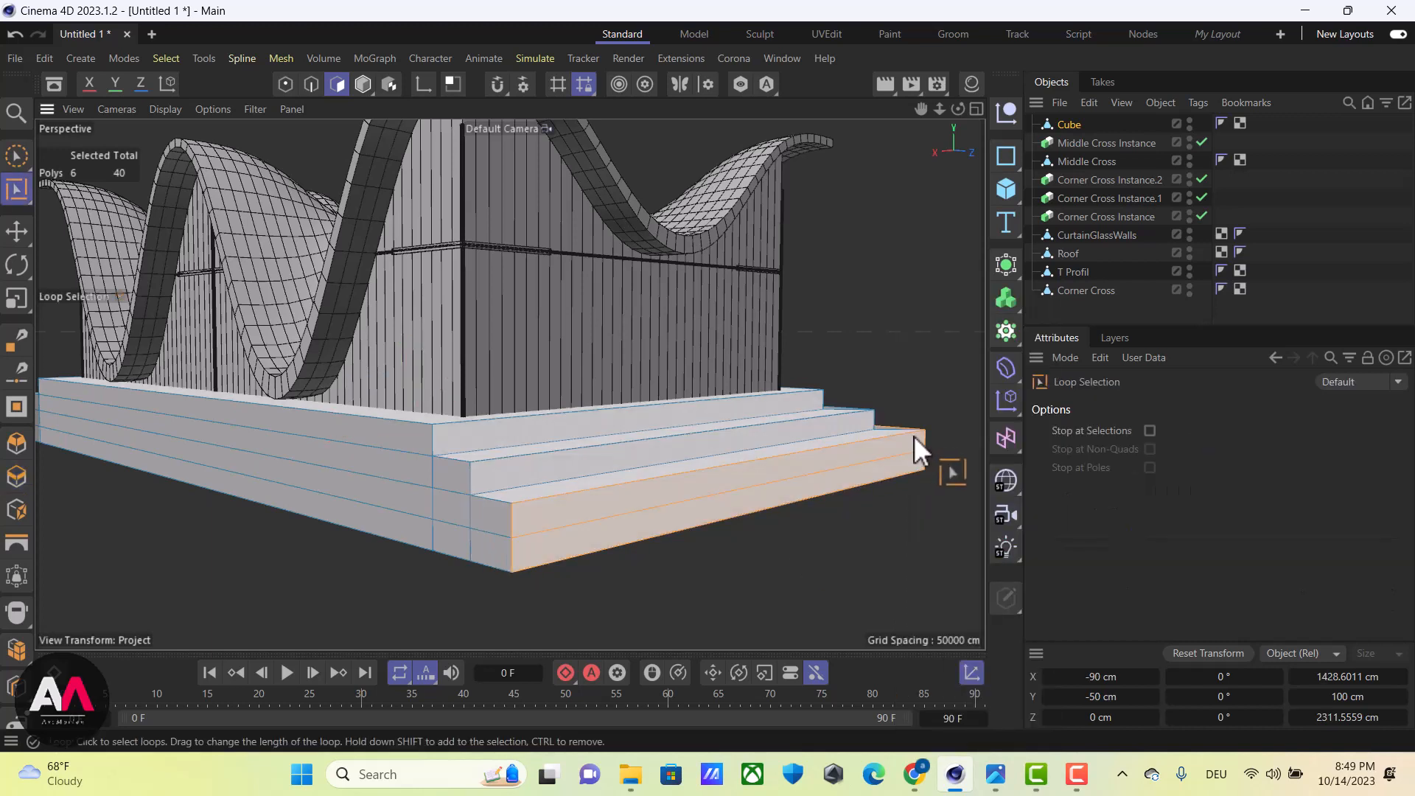
ctrl+click(923, 438)
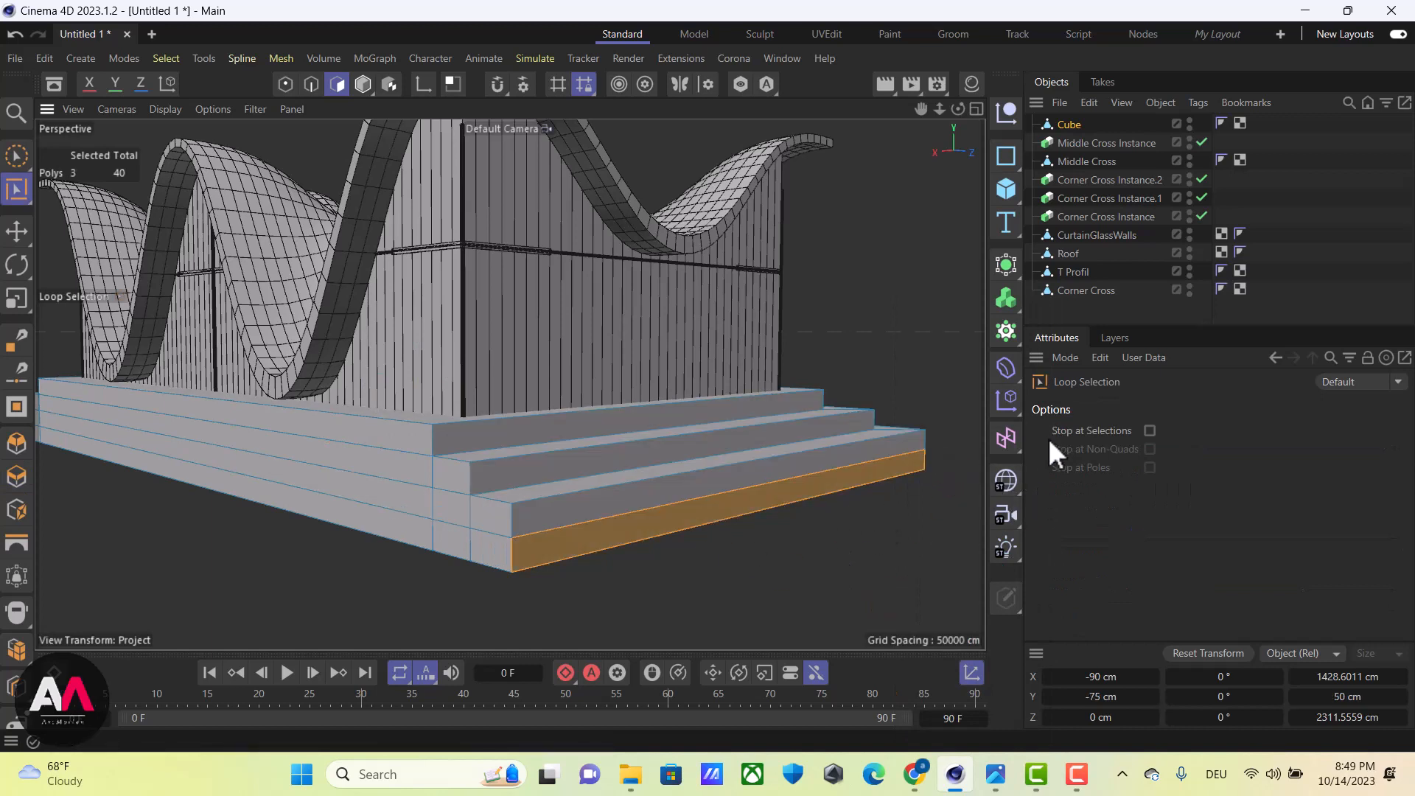
key(d)
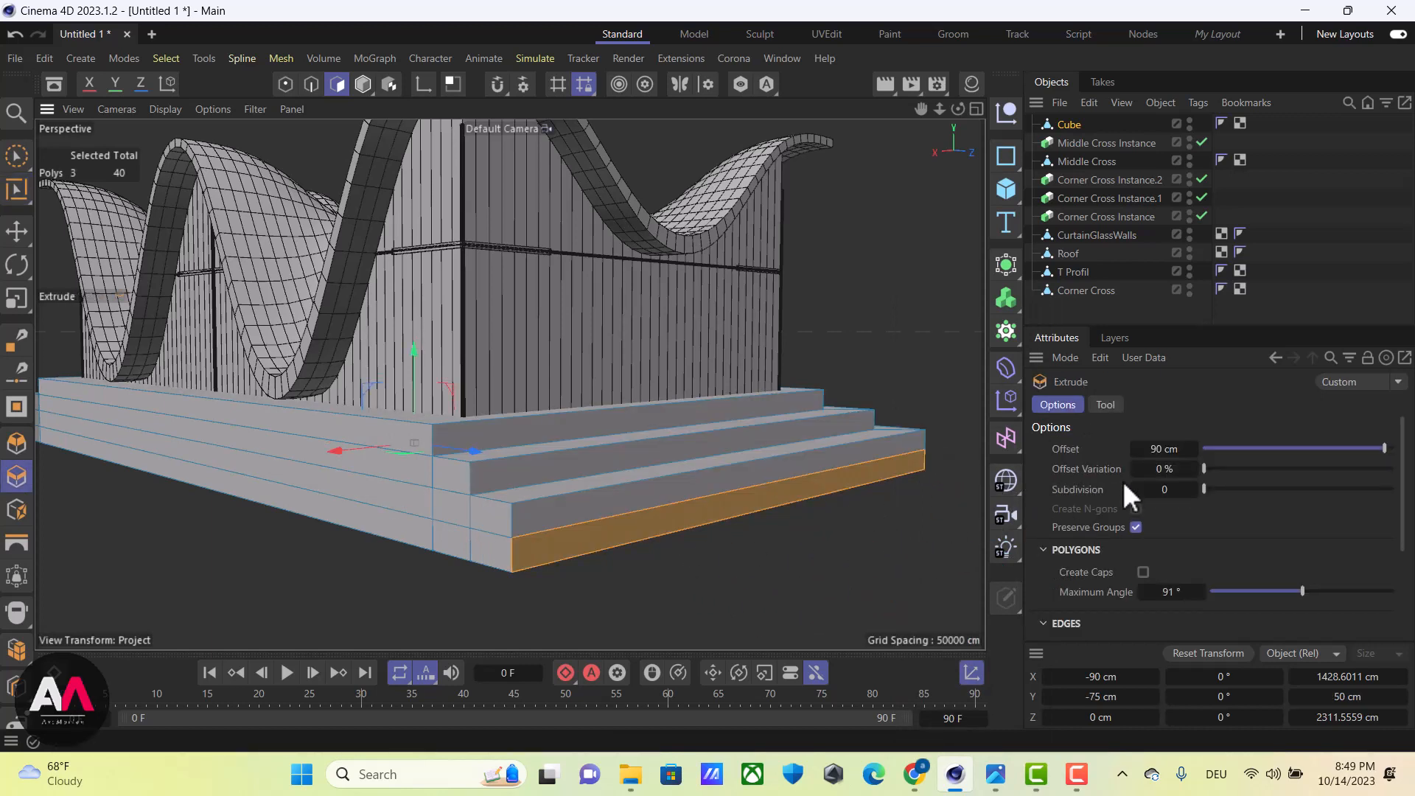
click(1169, 450)
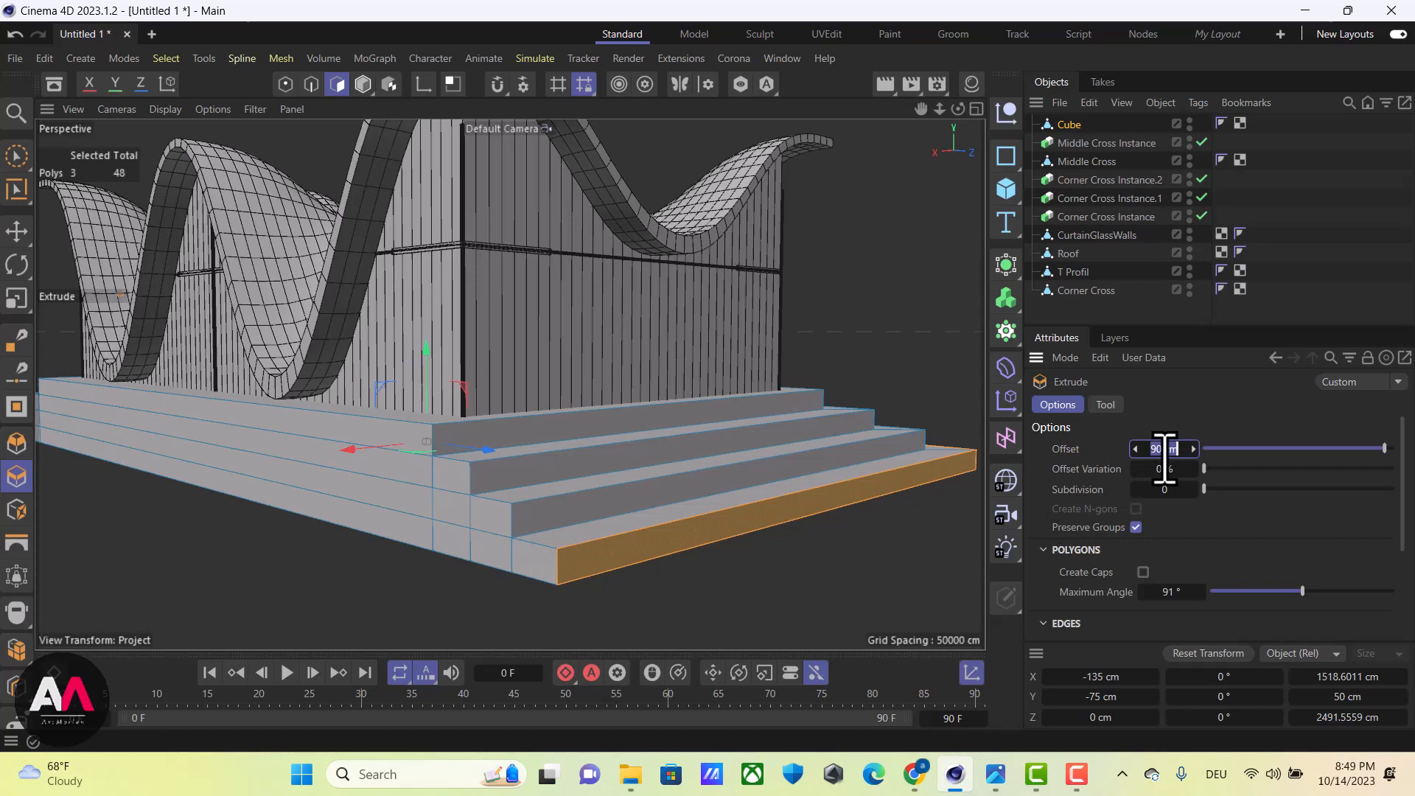
Enable Symmetrical Cut and make a mirrored pair of vertical loop cuts, at about 59%, across the base's flat long side
alt+drag(511, 408, 670, 444)
alt+right_drag(671, 444, 432, 454)
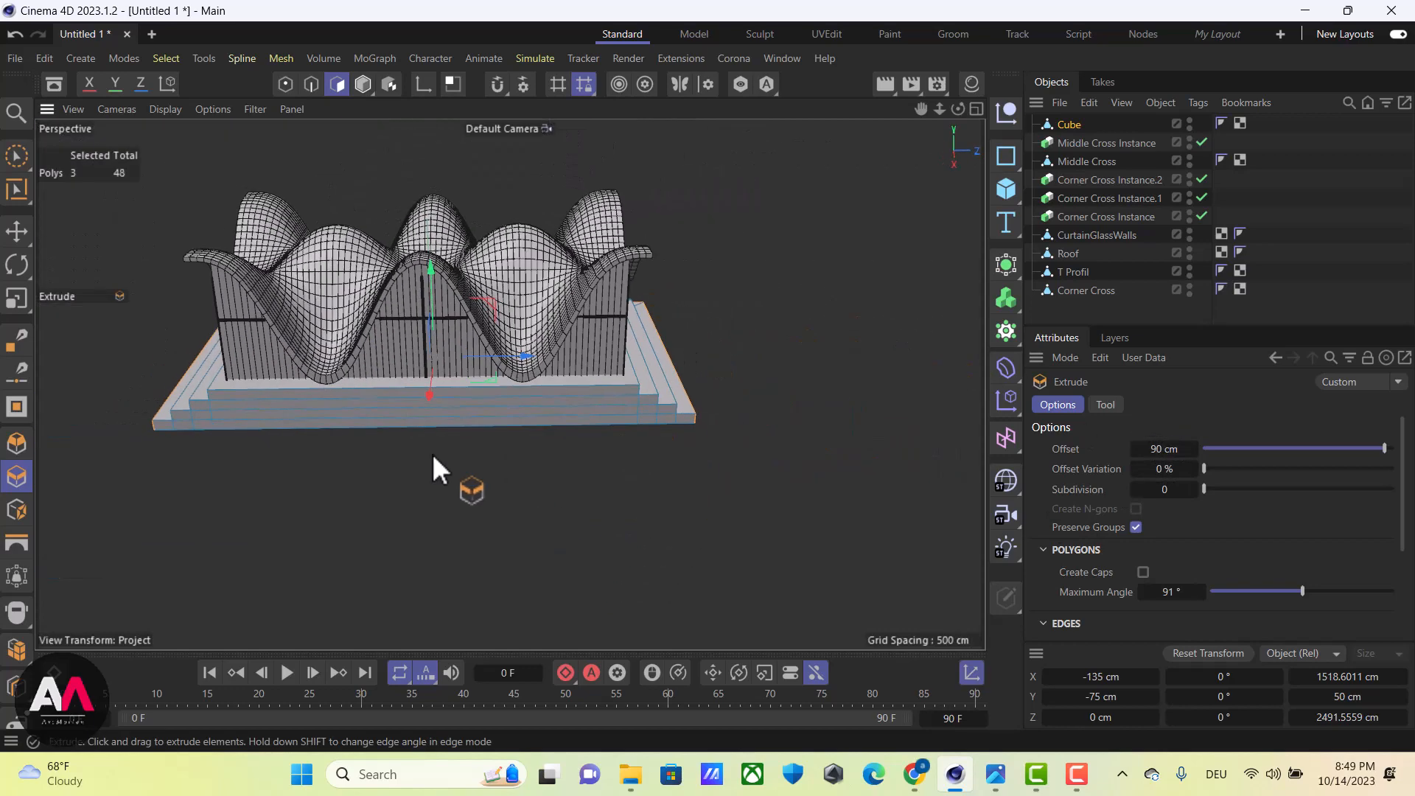
scroll(442, 412, up, 6)
scroll(523, 457, down, 2)
alt+middle_drag(546, 454, 507, 466)
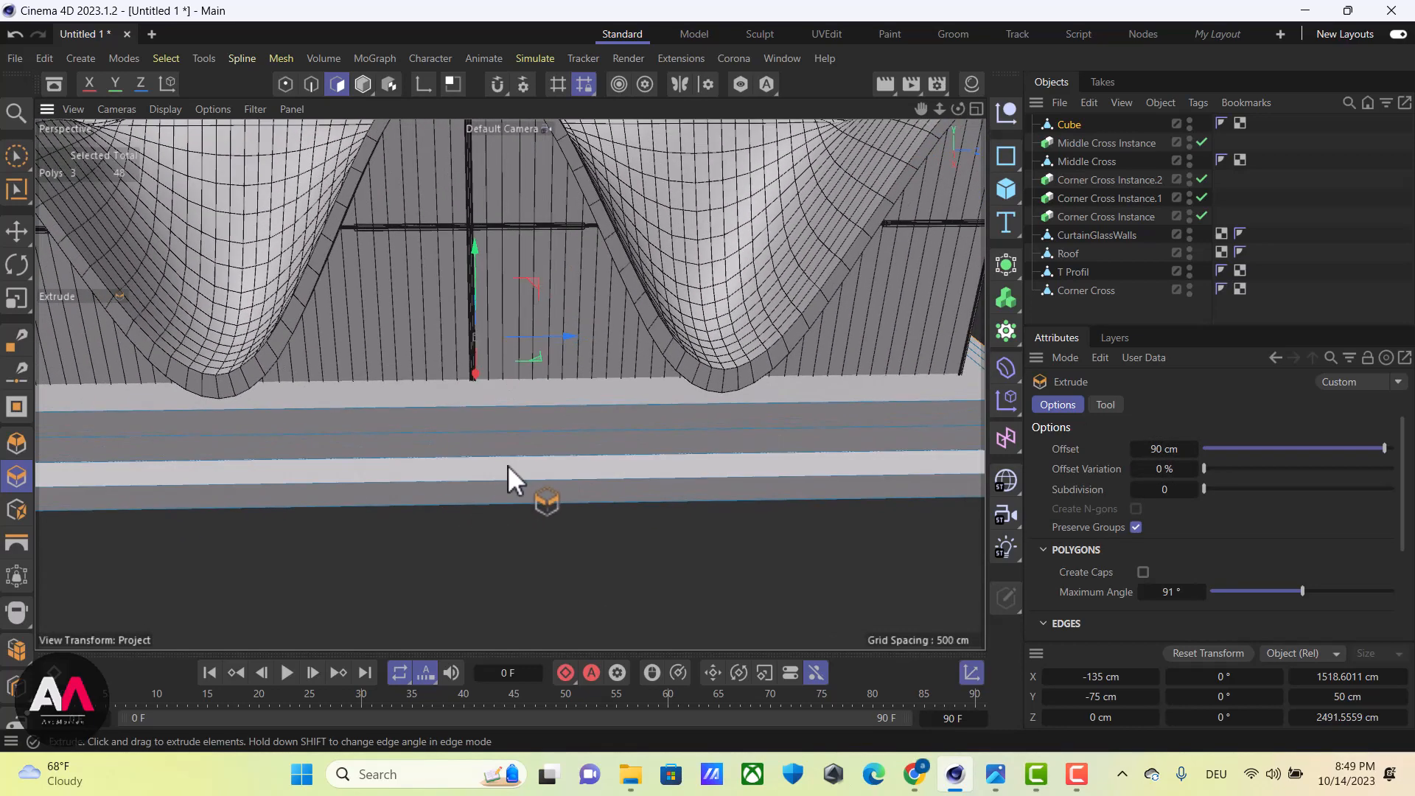
key(k)
key(l)
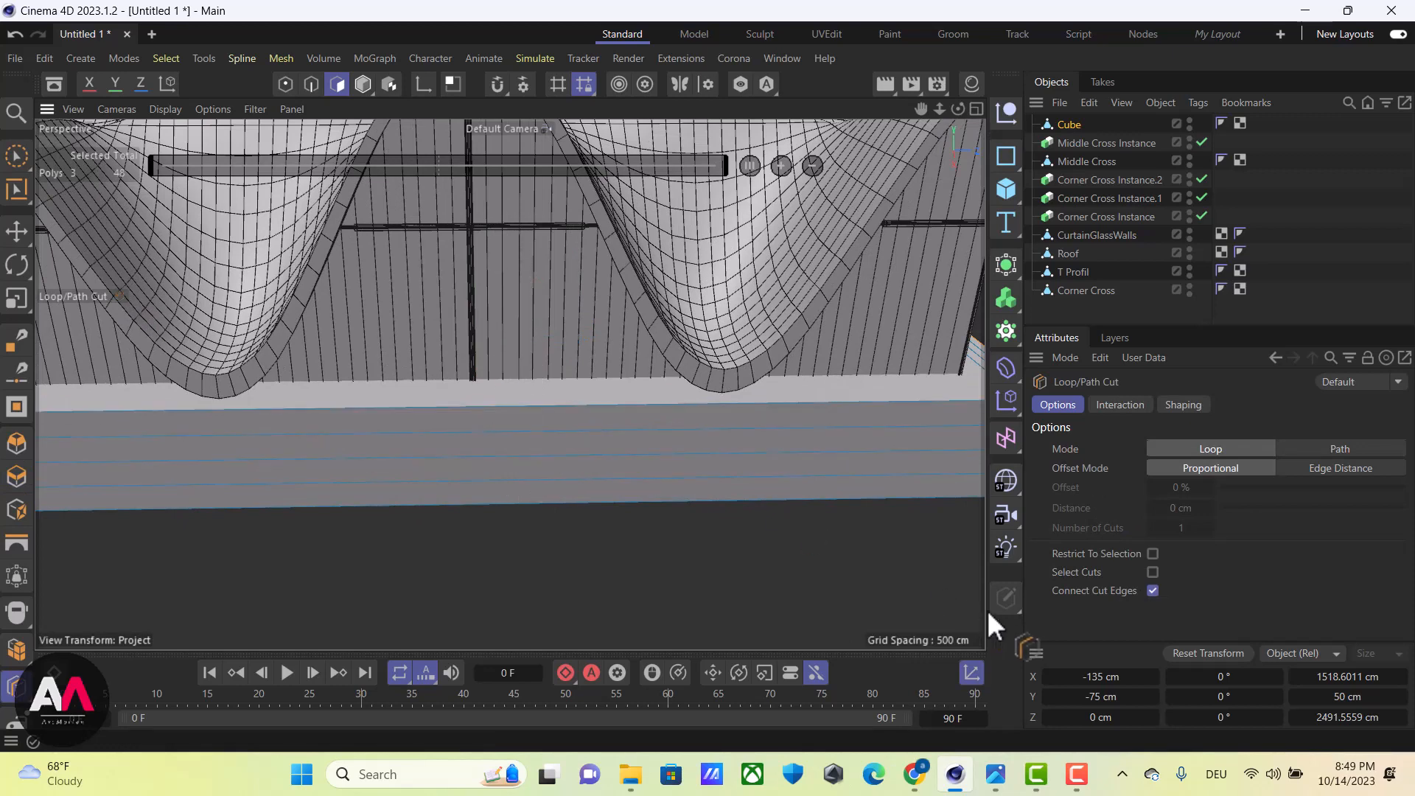
click(1121, 404)
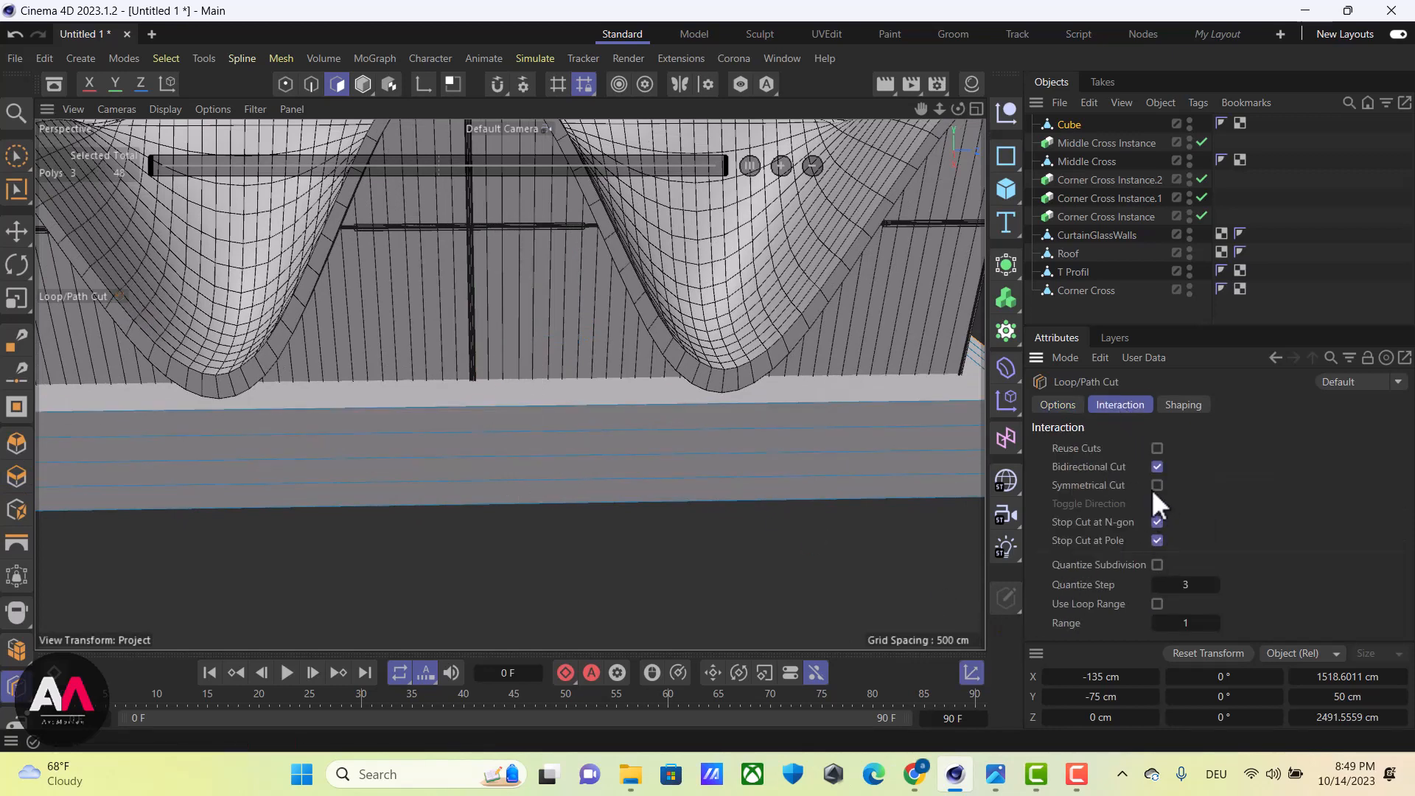
click(1156, 485)
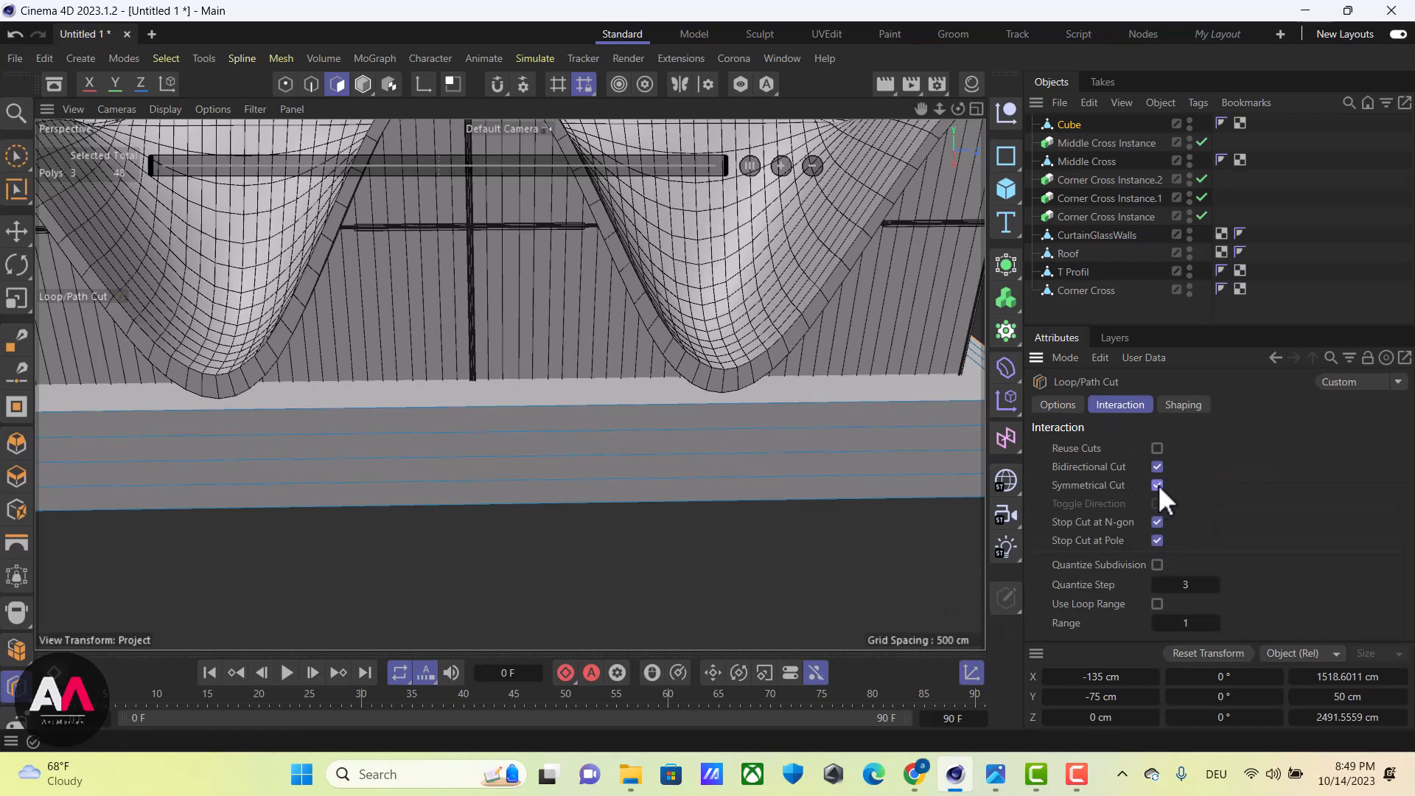
click(575, 407)
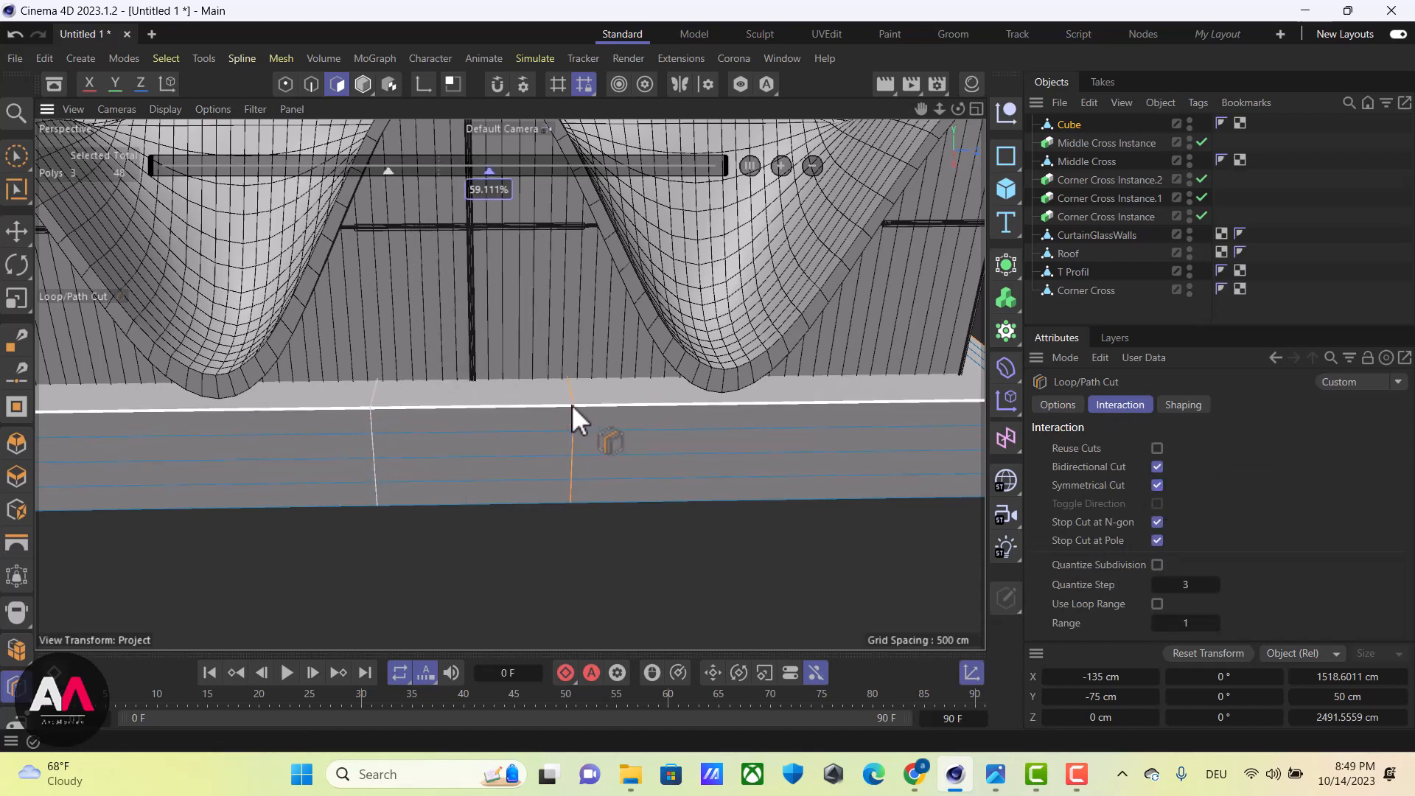
Select the top middle polygon between the two vertical cuts and extrude it outward by about 294 cm
alt+drag(572, 405, 27, 289)
click(20, 153)
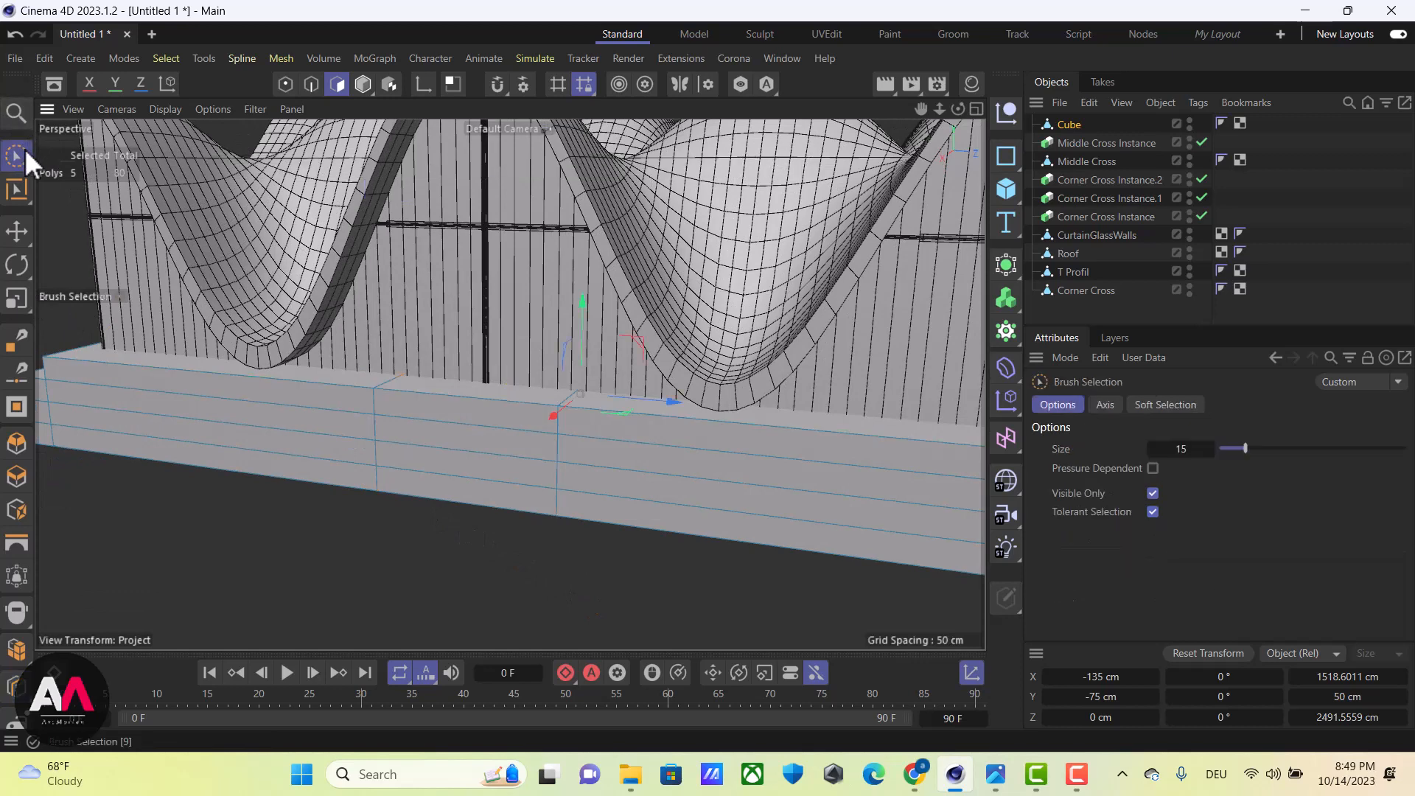
click(550, 391)
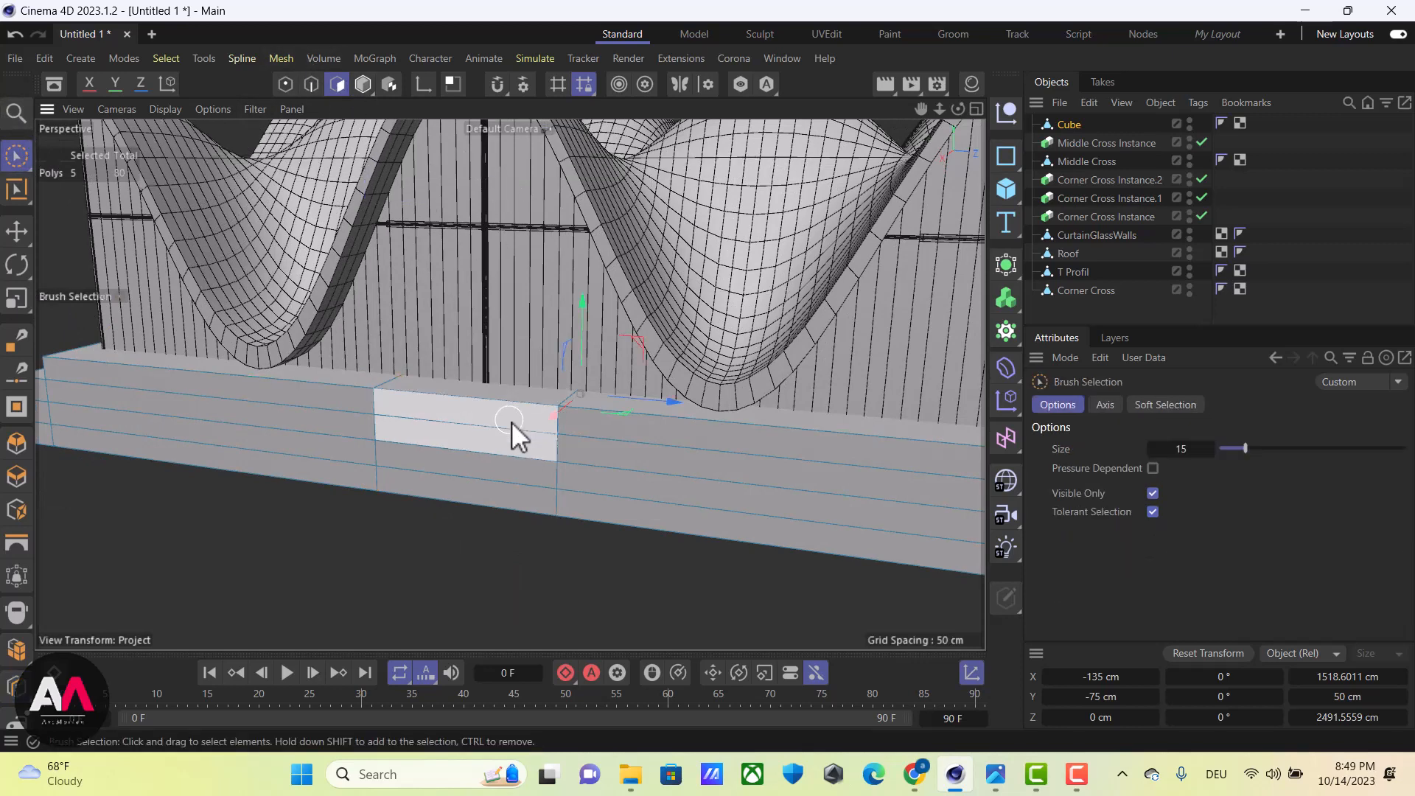
scroll(520, 369, up, 3)
click(478, 398)
key(d)
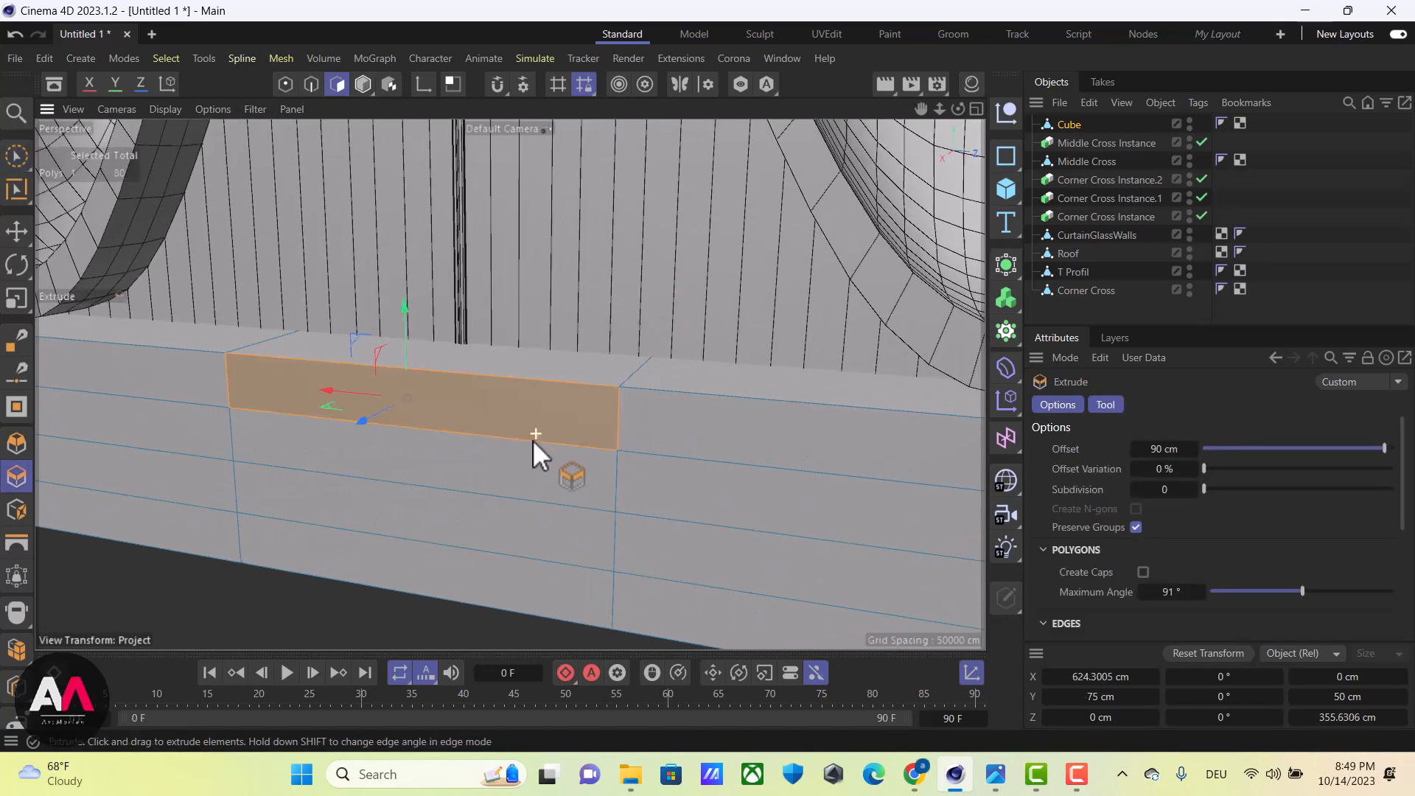
scroll(516, 509, down, 3)
drag(502, 569, 719, 570)
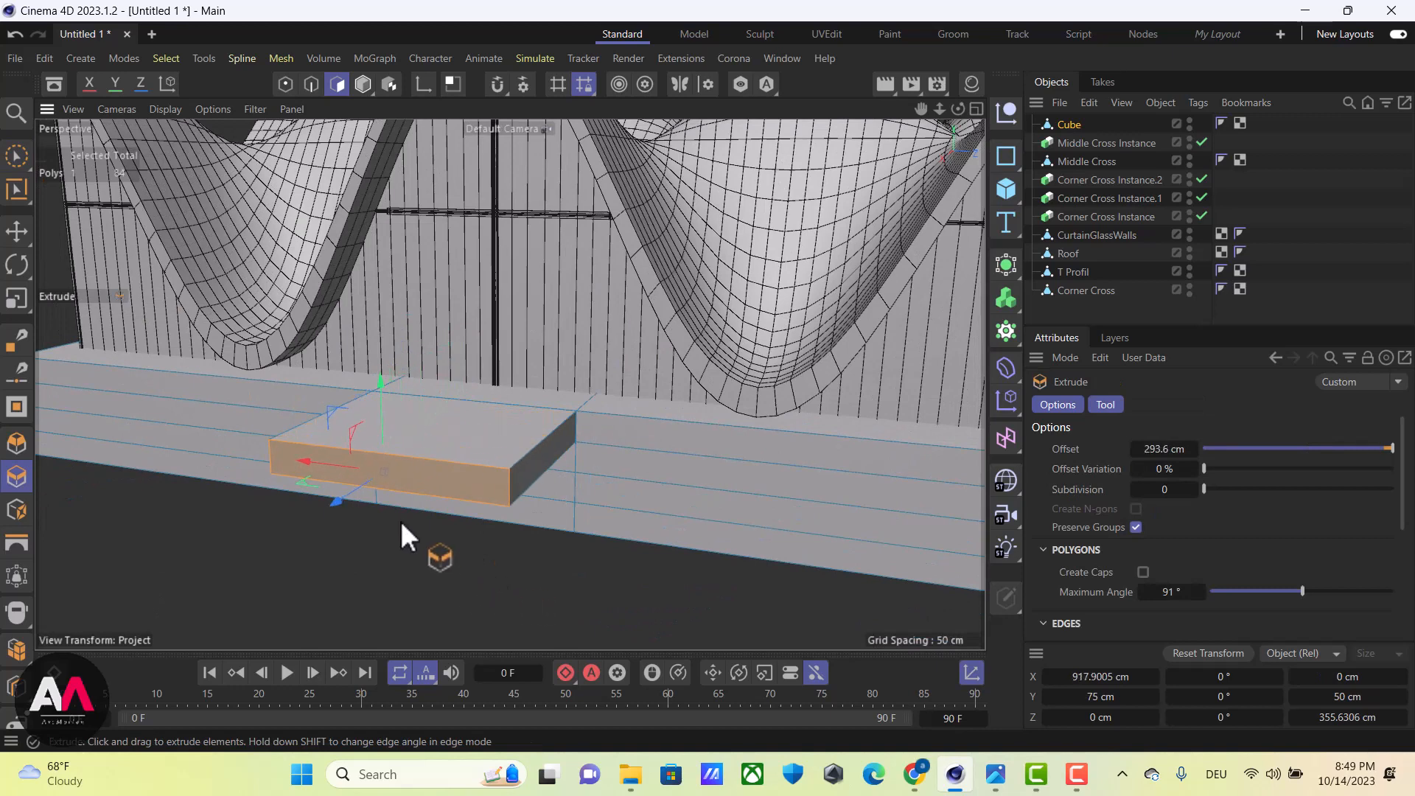
alt+drag(400, 521, 486, 519)
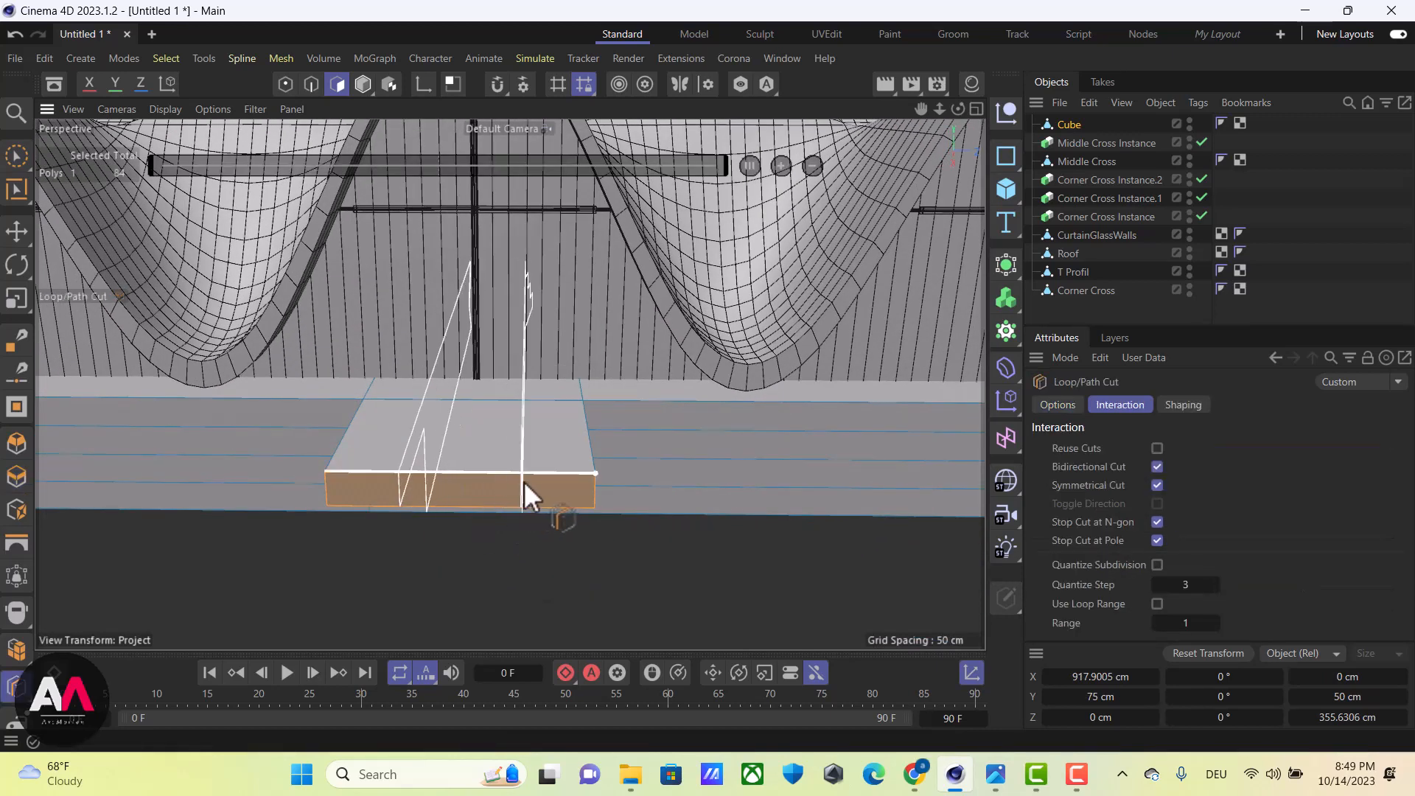
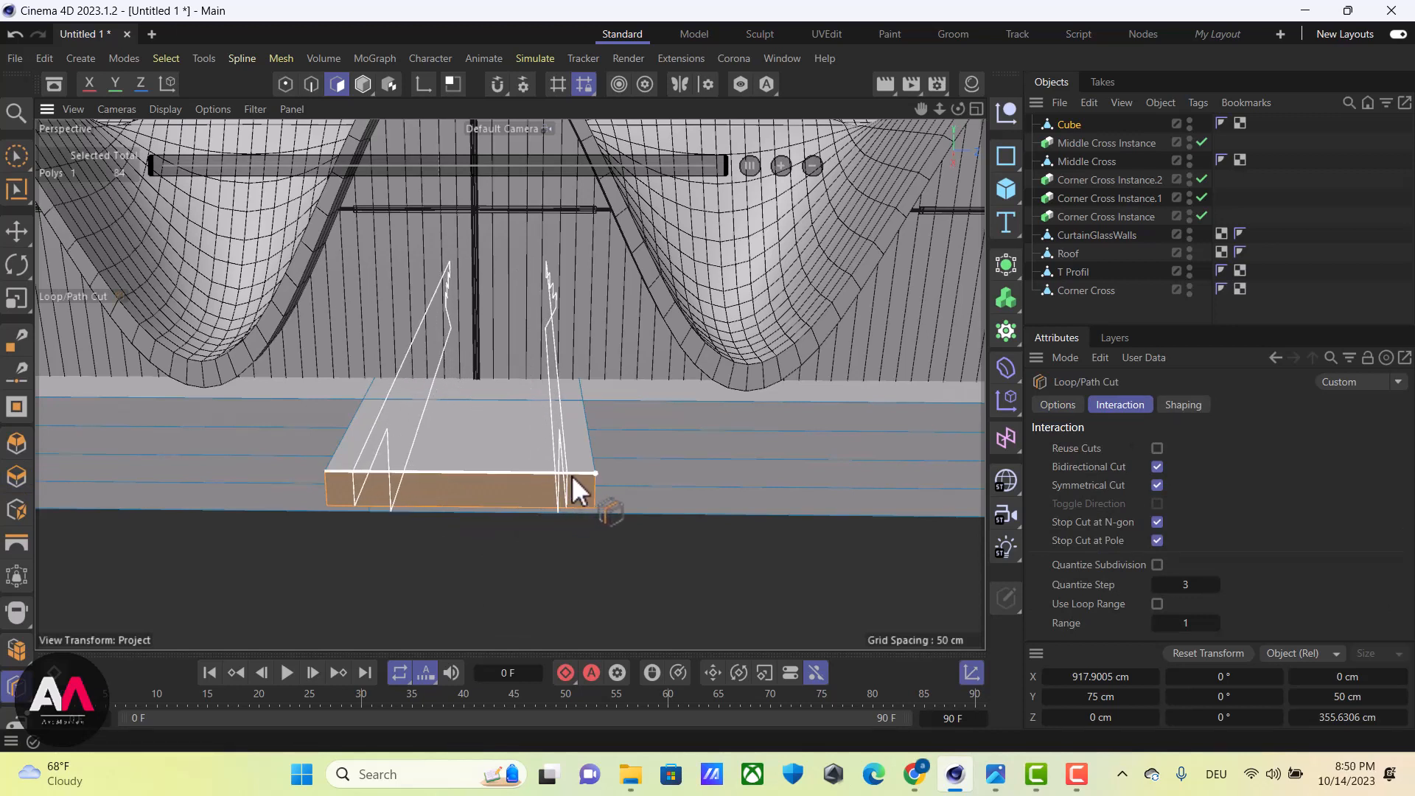
Make a mirrored pair of loop cuts, at about 8.7%, along the entrance platform and leave only its middle front polygon selected
click(573, 477)
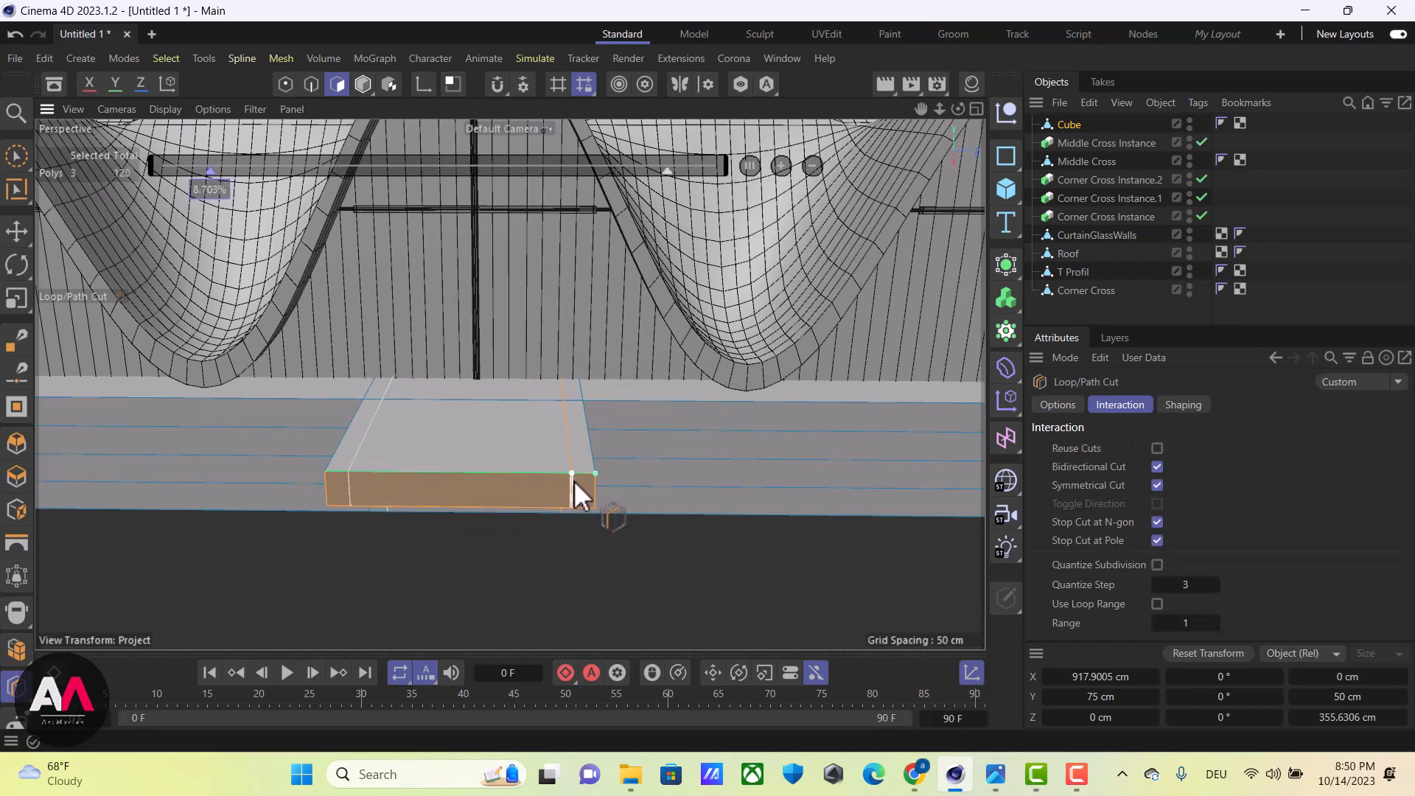
click(16, 156)
scroll(489, 524, up, 3)
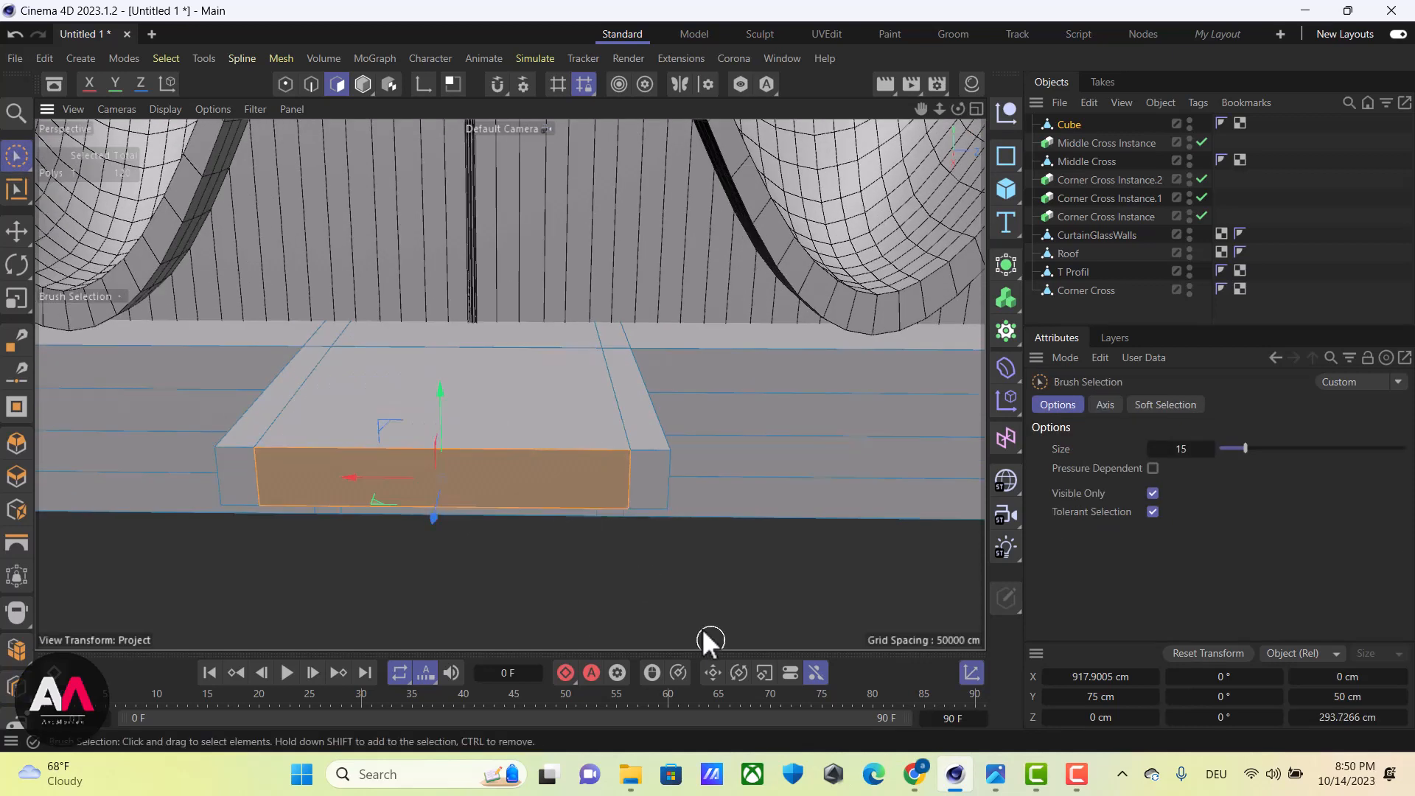
Extrude the platform's middle front polygon outward by about 2086 cm to form a long walkway
scroll(463, 418, down, 1)
key(d)
scroll(313, 456, down, 6)
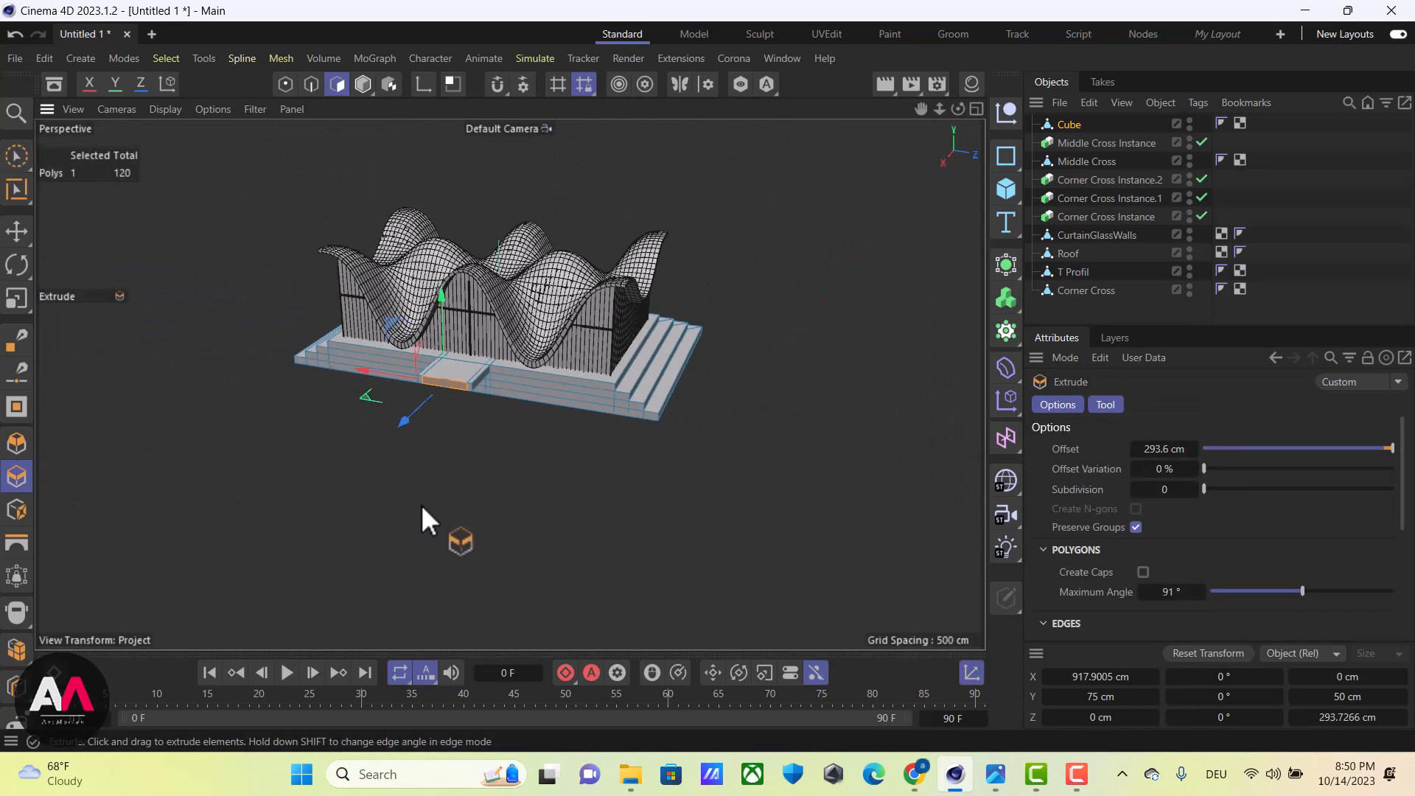
drag(422, 504, 634, 505)
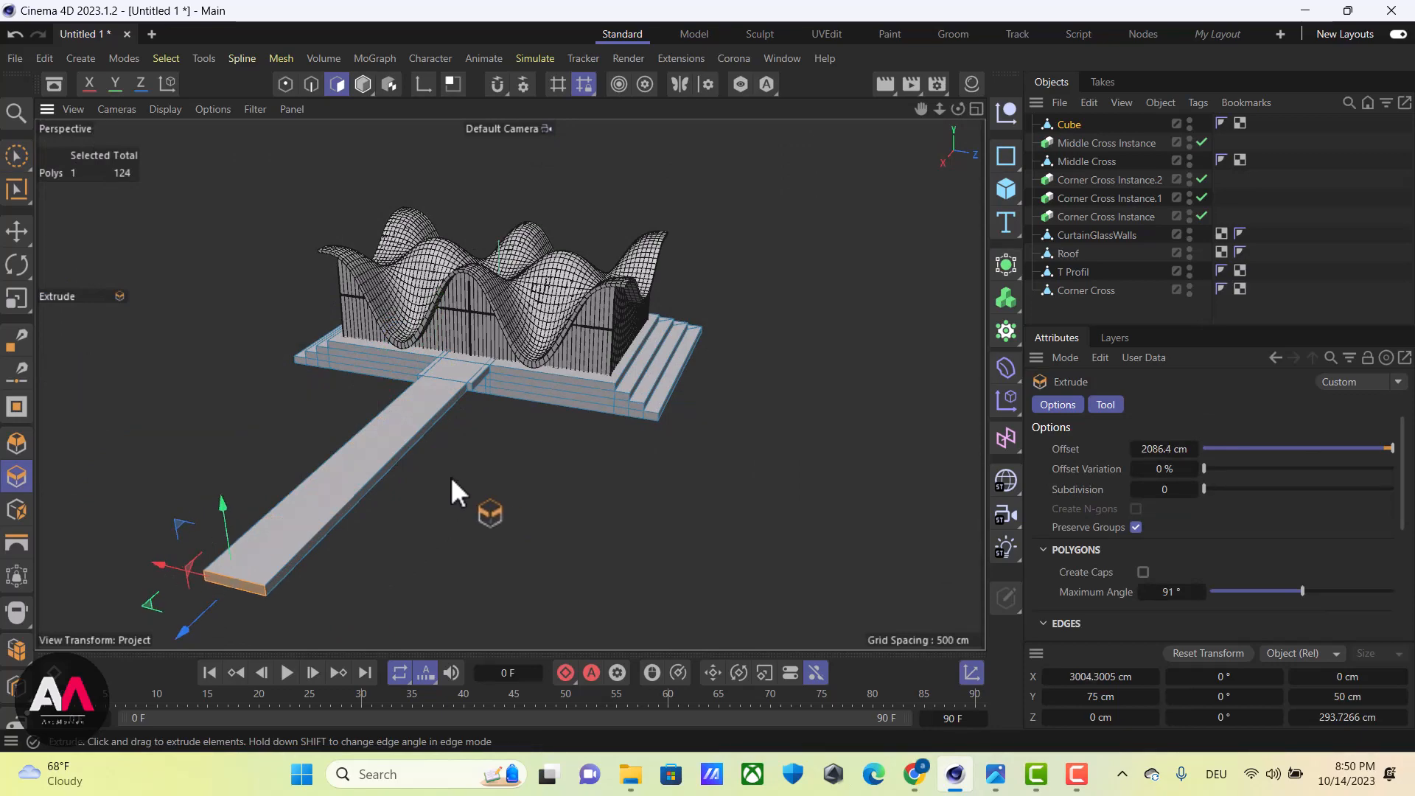
Examine the walkway, stepped plinth and wavy roof from the front, the sides and eye level
scroll(452, 487, up, 8)
scroll(551, 585, down, 2)
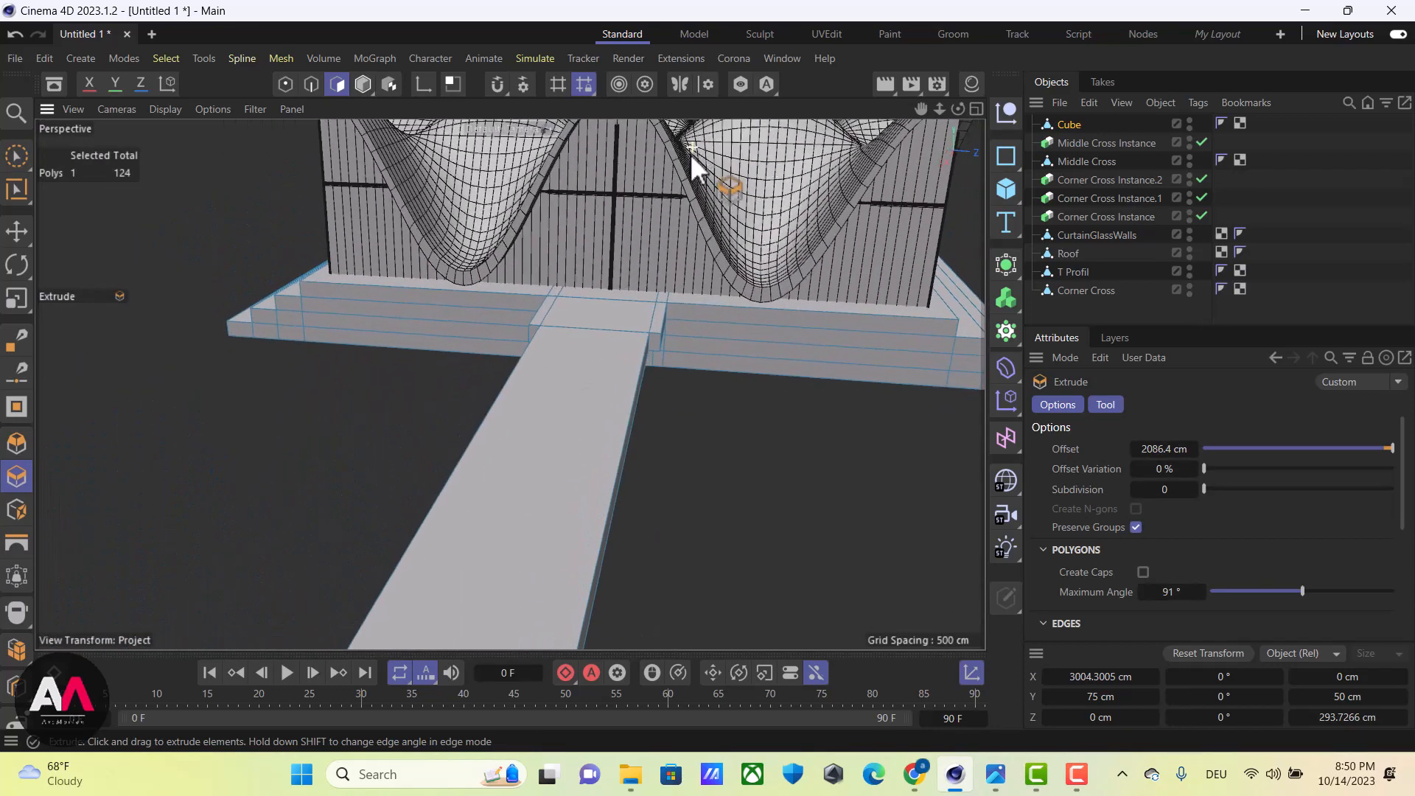
scroll(674, 173, down, 5)
alt+middle_drag(642, 222, 625, 377)
scroll(655, 426, up, 3)
alt+drag(656, 429, 689, 435)
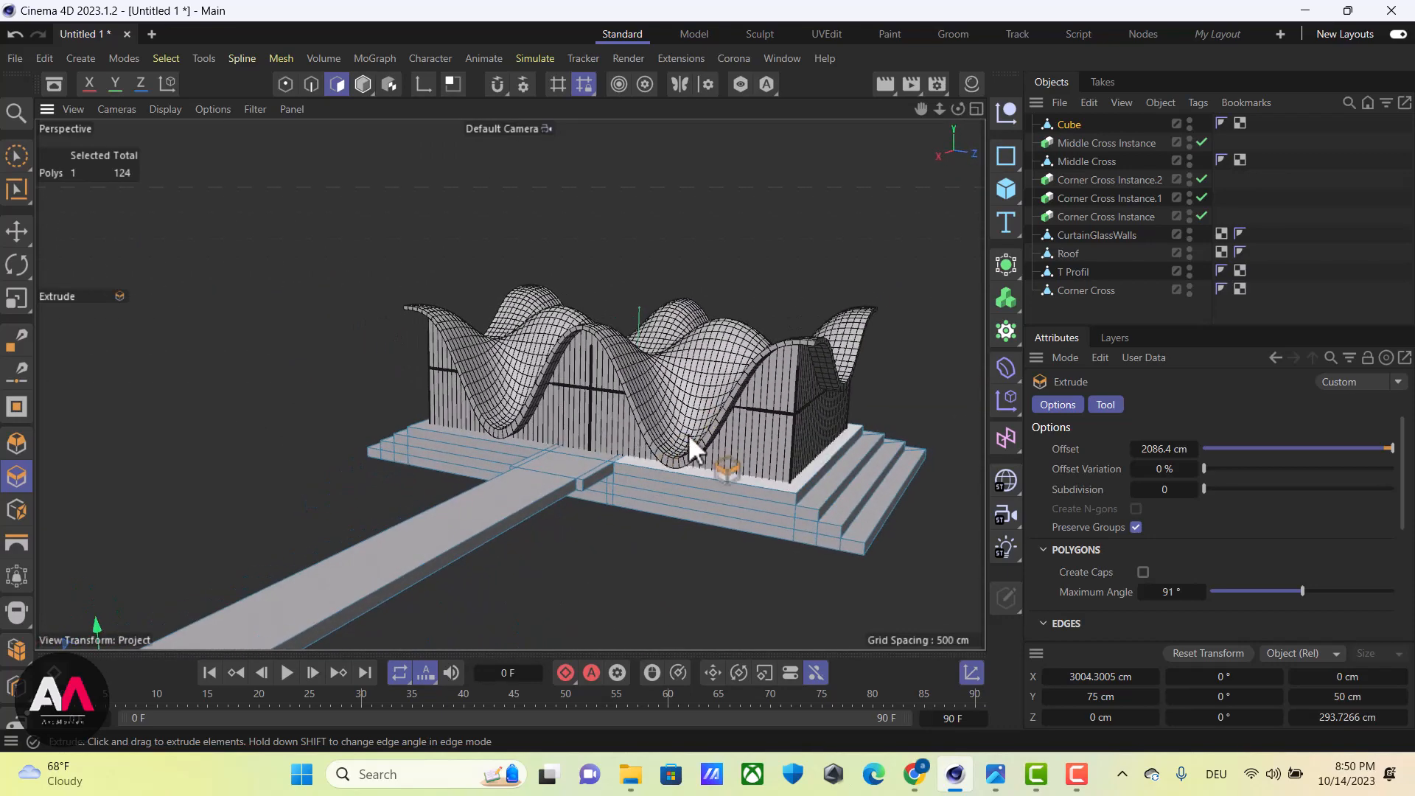
alt+drag(592, 314, 636, 453)
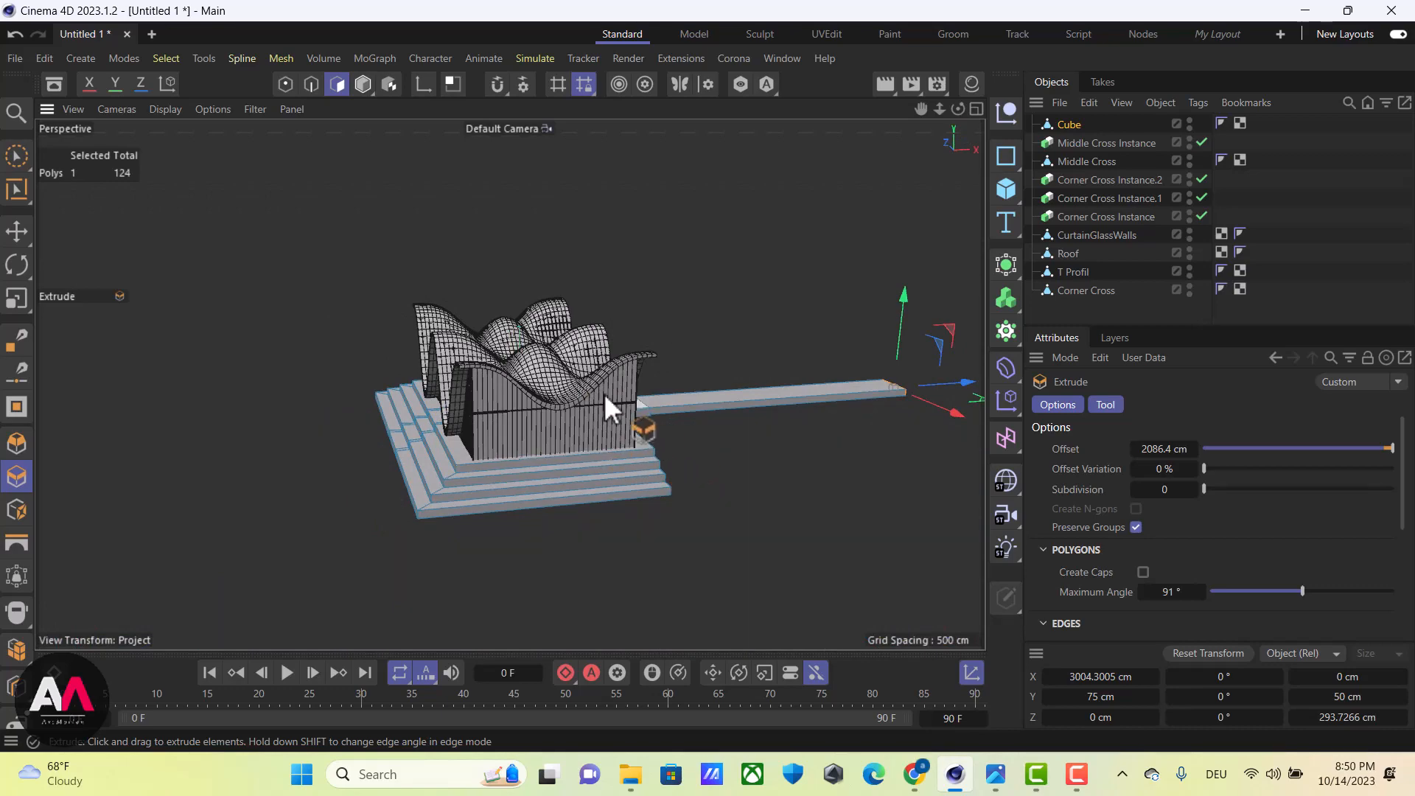
alt+drag(496, 427, 680, 457)
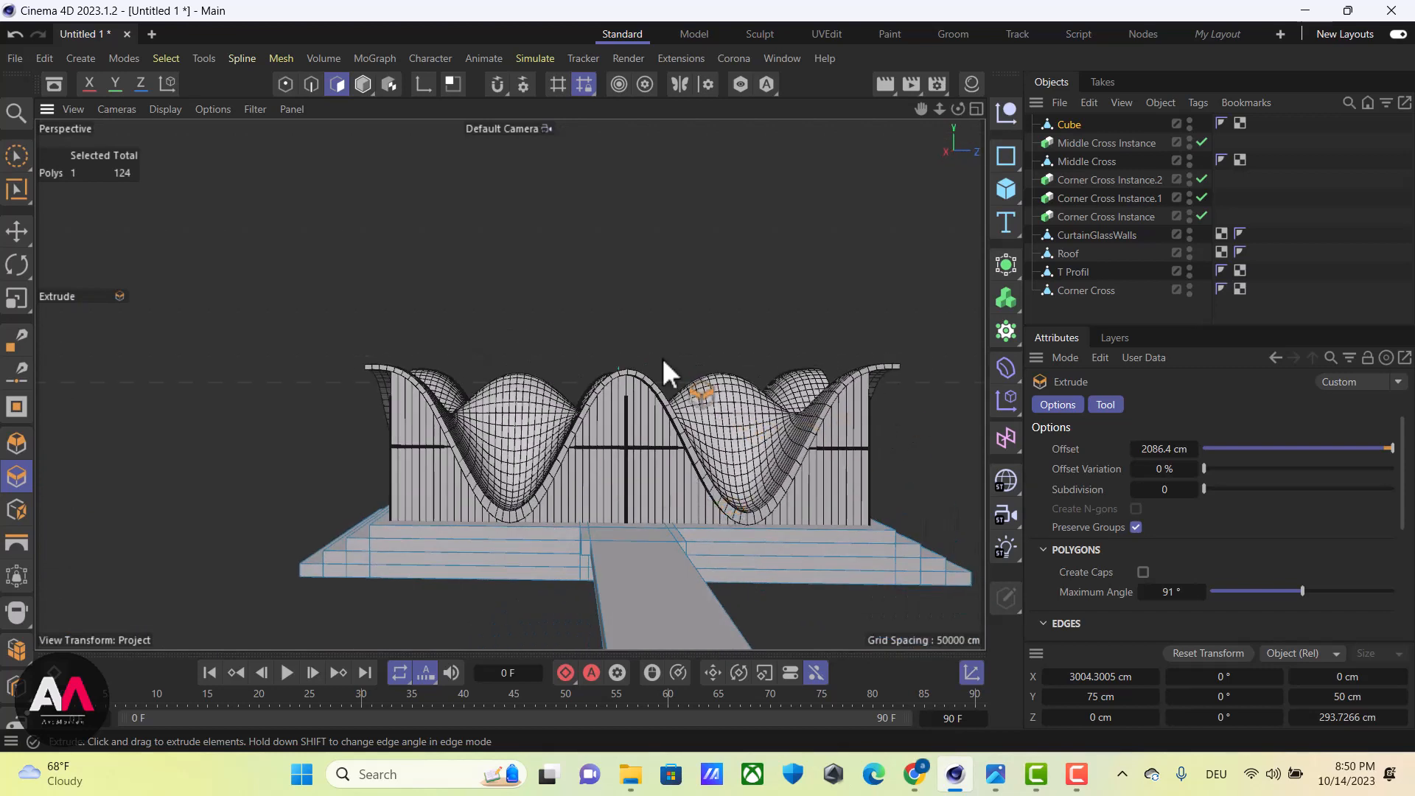
mouse_move(663, 362)
alt+mouse_down()
mouse_move(612, 431)
mouse_move(515, 431)
mouse_move(533, 436)
mouse_move(533, 412)
mouse_move(567, 471)
mouse_move(609, 484)
mouse_move(576, 491)
mouse_move(615, 457)
mouse_move(485, 472)
mouse_move(289, 453)
mouse_move(684, 462)
mouse_move(723, 490)
mouse_move(512, 426)
mouse_move(434, 422)
mouse_move(788, 445)
mouse_move(512, 472)
mouse_move(665, 510)
mouse_move(706, 542)
mouse_move(673, 451)
mouse_move(632, 467)
mouse_move(578, 451)
mouse_move(681, 479)
mouse_move(635, 482)
alt+mouse_up()
click(17, 157)
scroll(633, 479, down, 5)
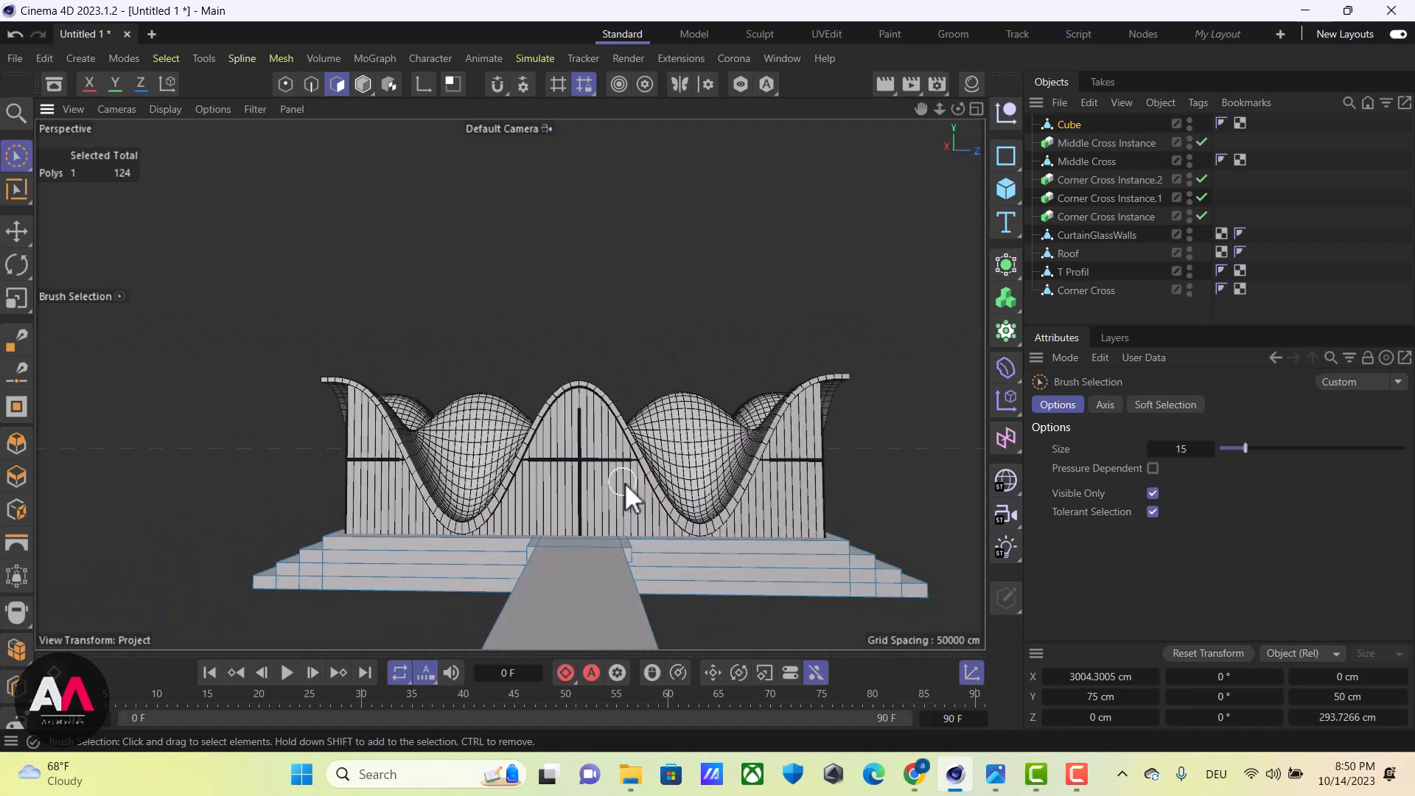
scroll(572, 488, down, 2)
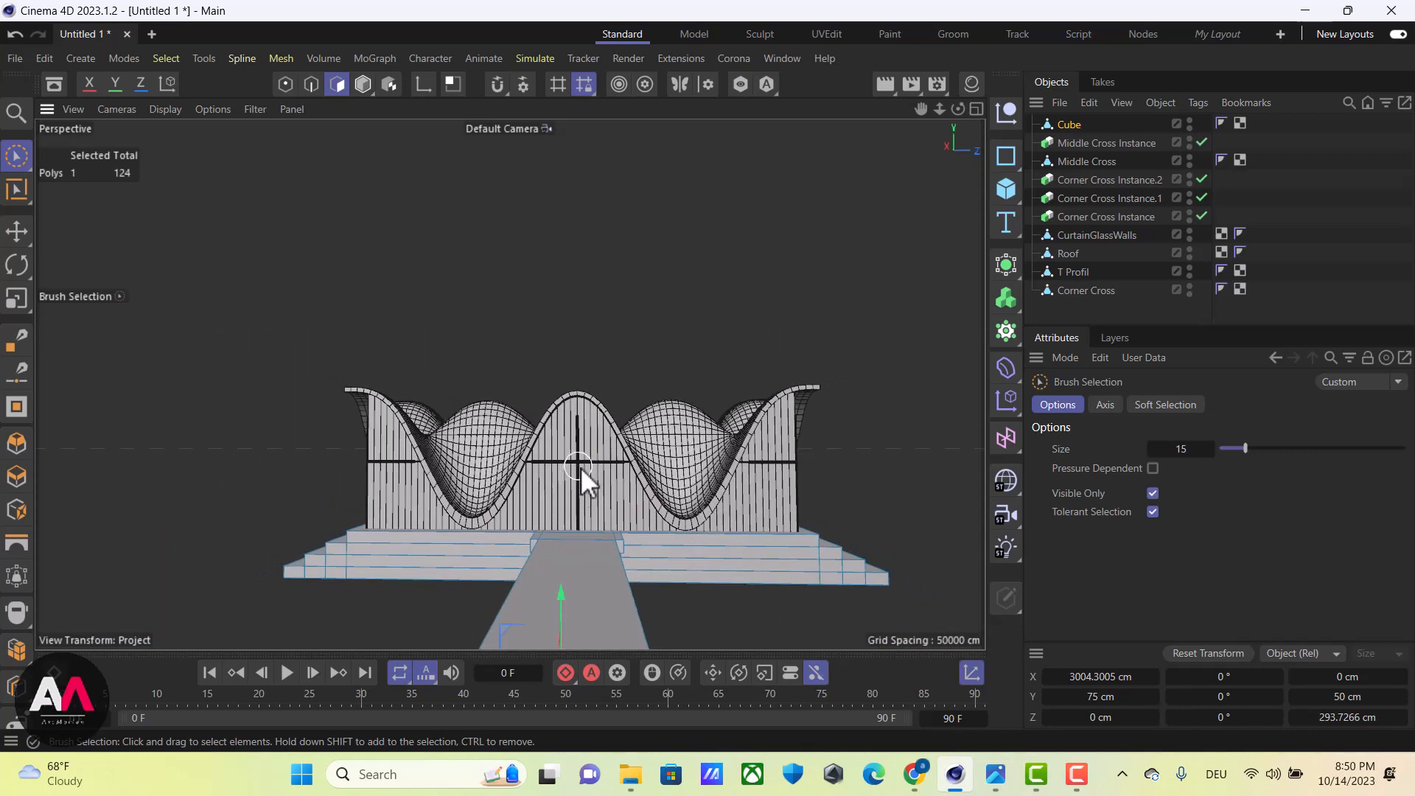
scroll(581, 467, up, 1)
mouse_move(639, 468)
alt+mouse_down()
mouse_move(604, 462)
mouse_move(616, 465)
alt+mouse_up()
alt+right_drag(680, 470, 709, 461)
alt+middle_drag(709, 462, 650, 437)
alt+drag(654, 438, 661, 439)
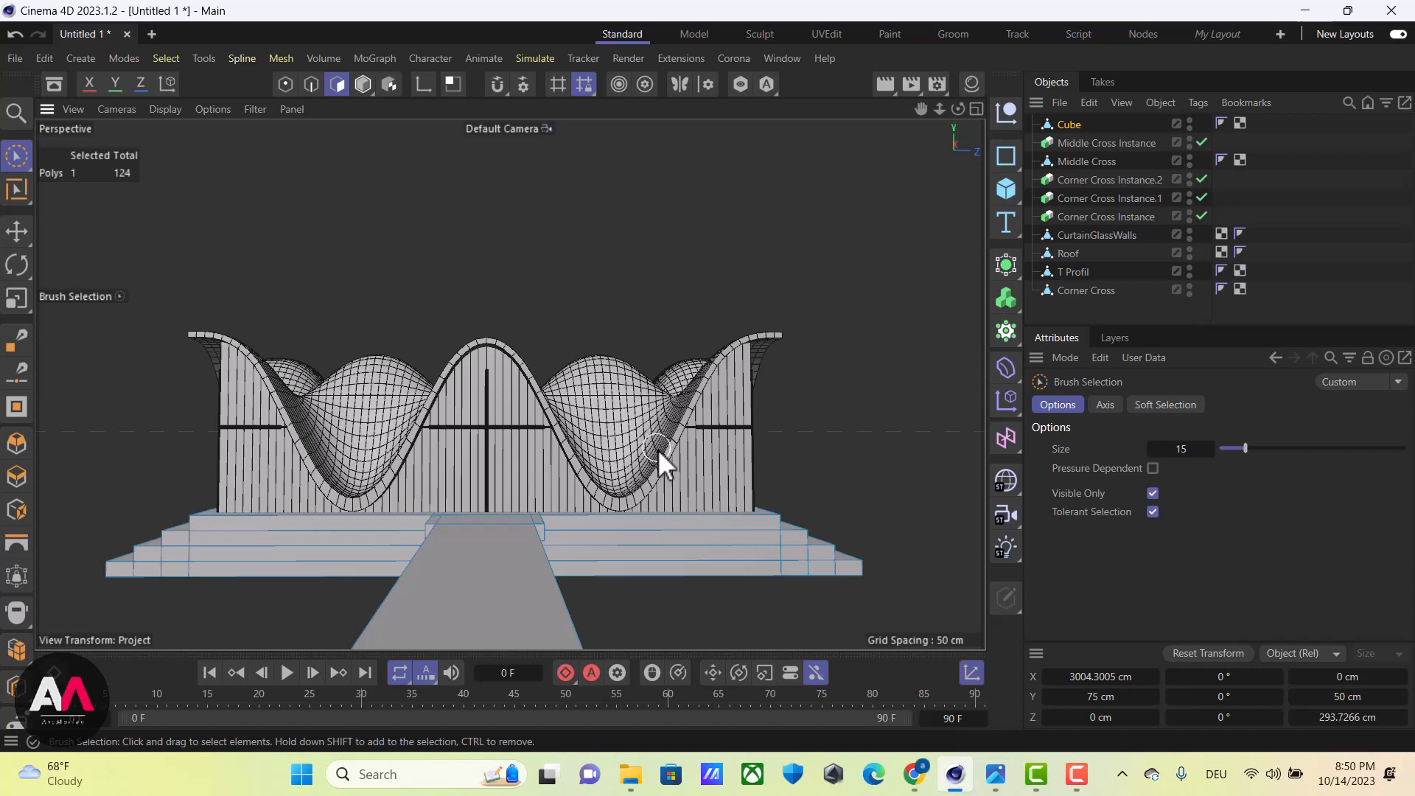
mouse_move(616, 435)
alt+mouse_down()
mouse_move(586, 464)
mouse_move(692, 458)
mouse_move(632, 488)
mouse_move(634, 471)
mouse_move(654, 483)
mouse_move(657, 463)
mouse_move(720, 433)
mouse_move(765, 450)
alt+mouse_up()
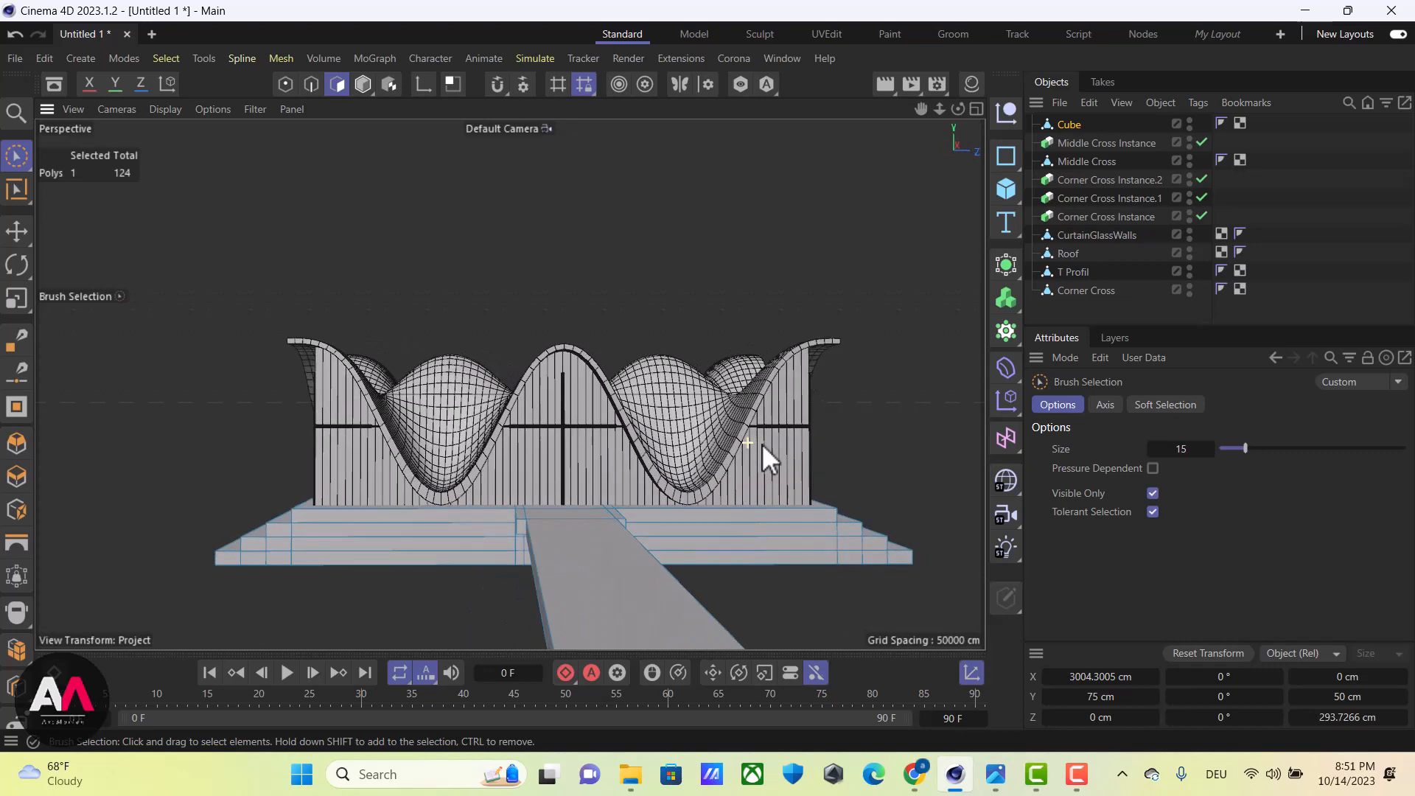
alt+drag(732, 521, 715, 479)
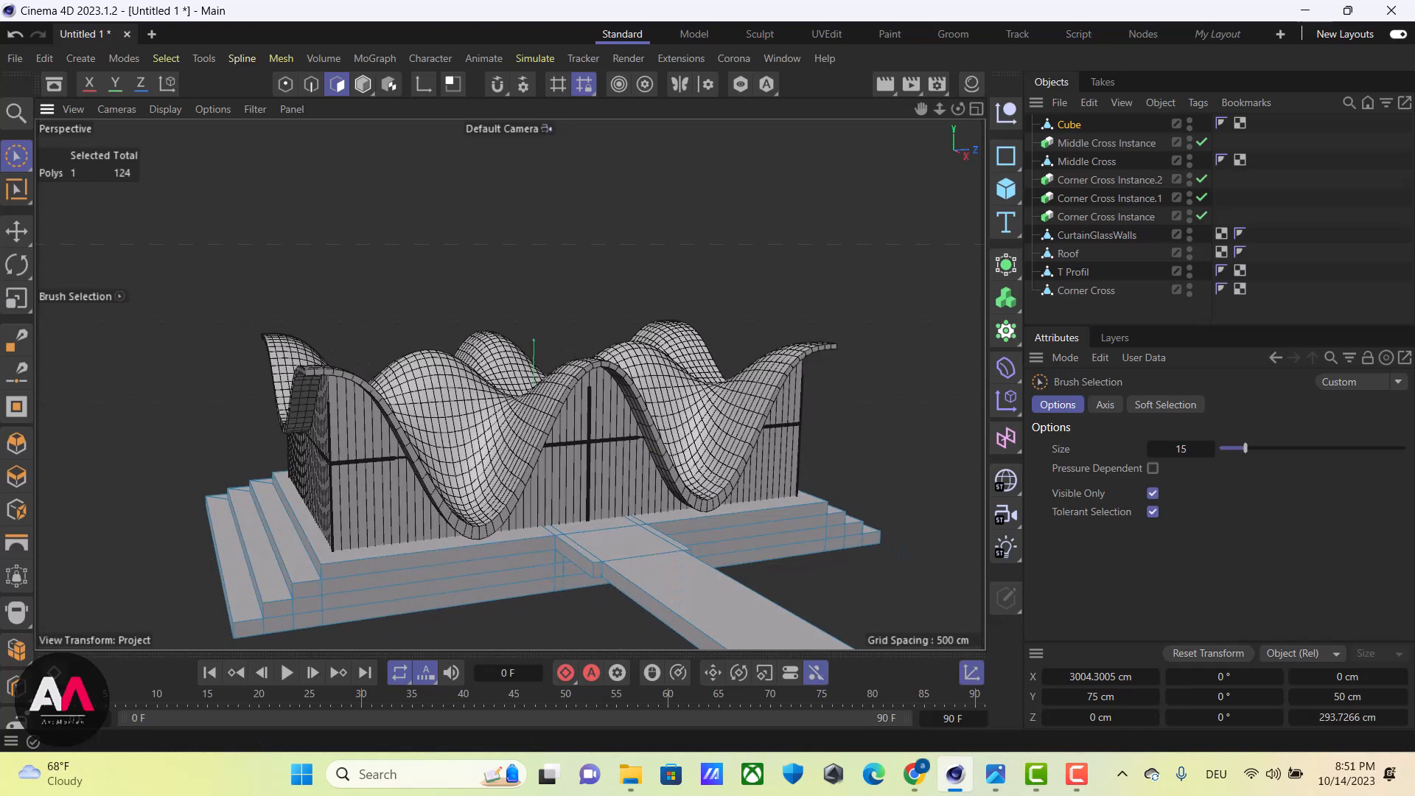
Switch to Photos and view the whole RenderFinal.png reference image to compare the walkway and base
mouse_move(988, 780)
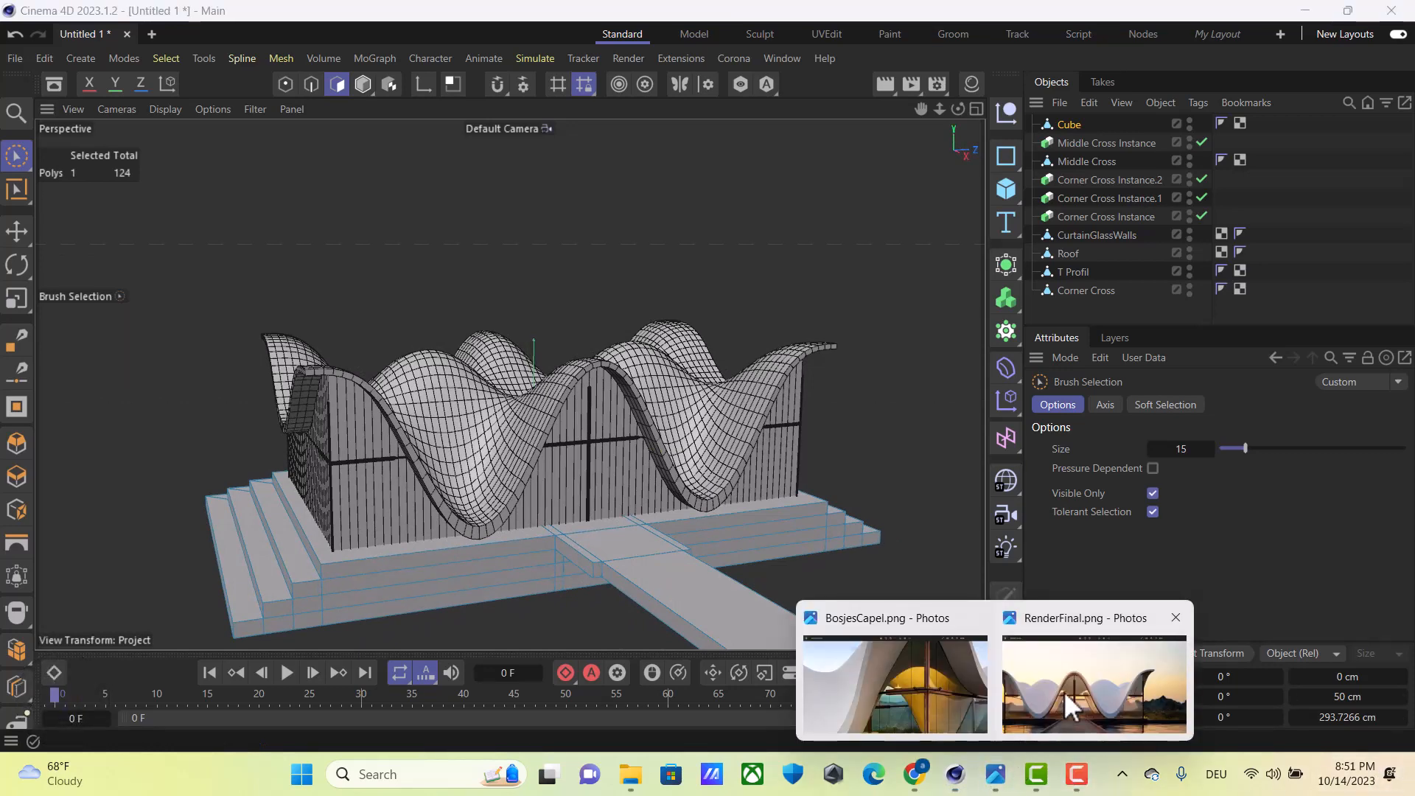
click(1080, 635)
scroll(957, 521, down, 2)
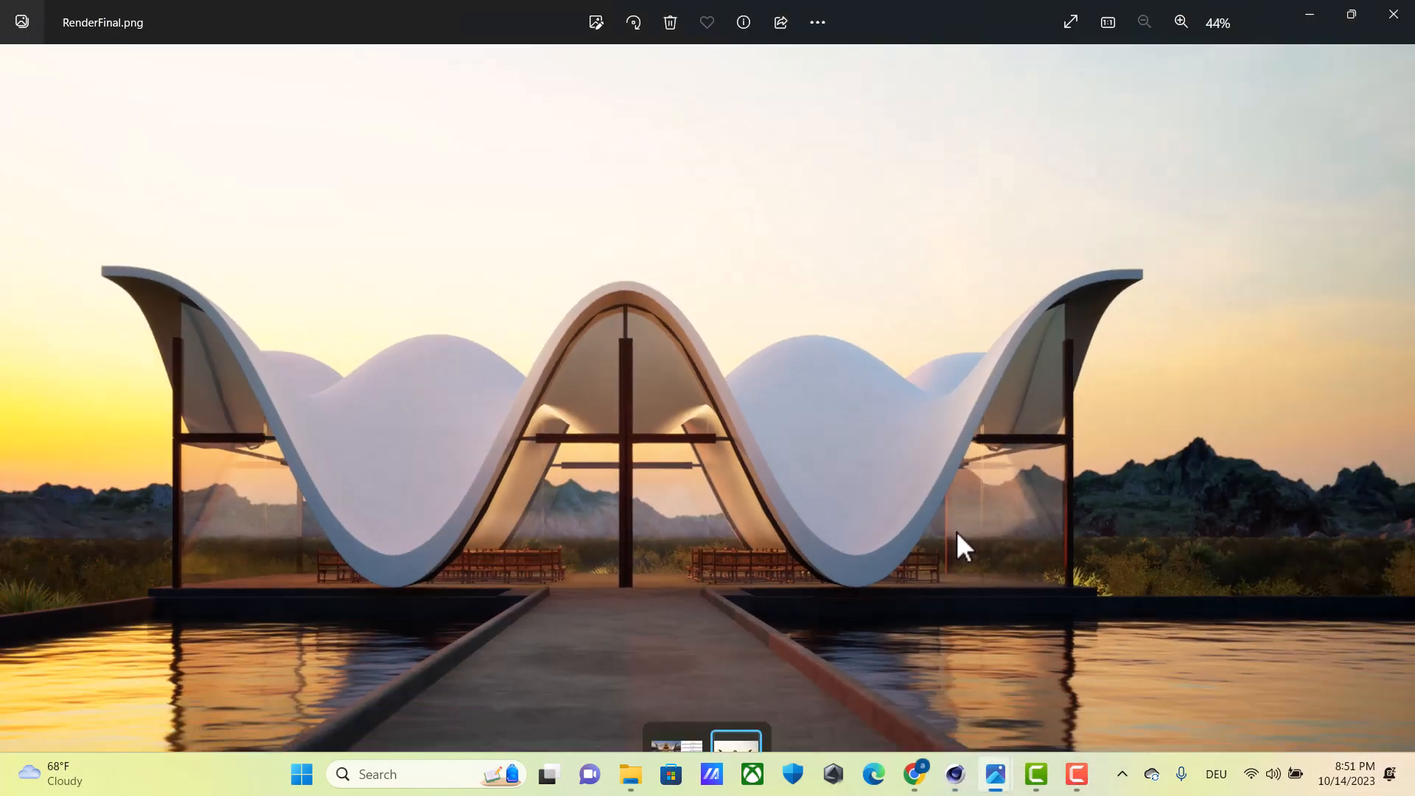